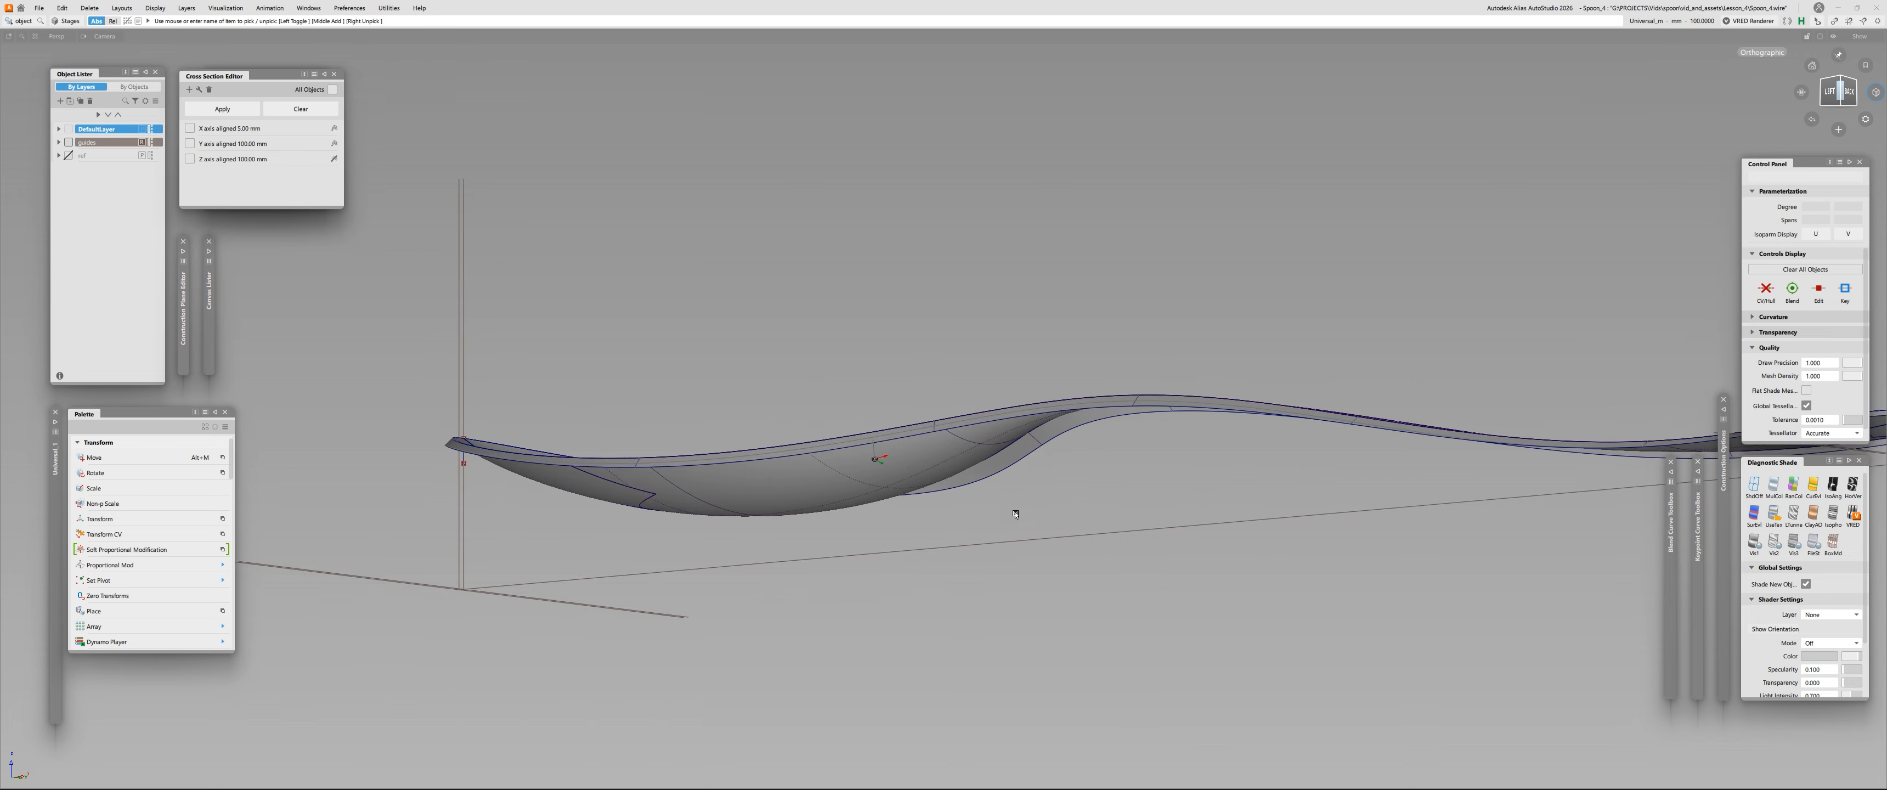
Examine the draft wall along the spoon's rim from the bowl tip to the handle end.
scroll(1015, 513, "up", 10)
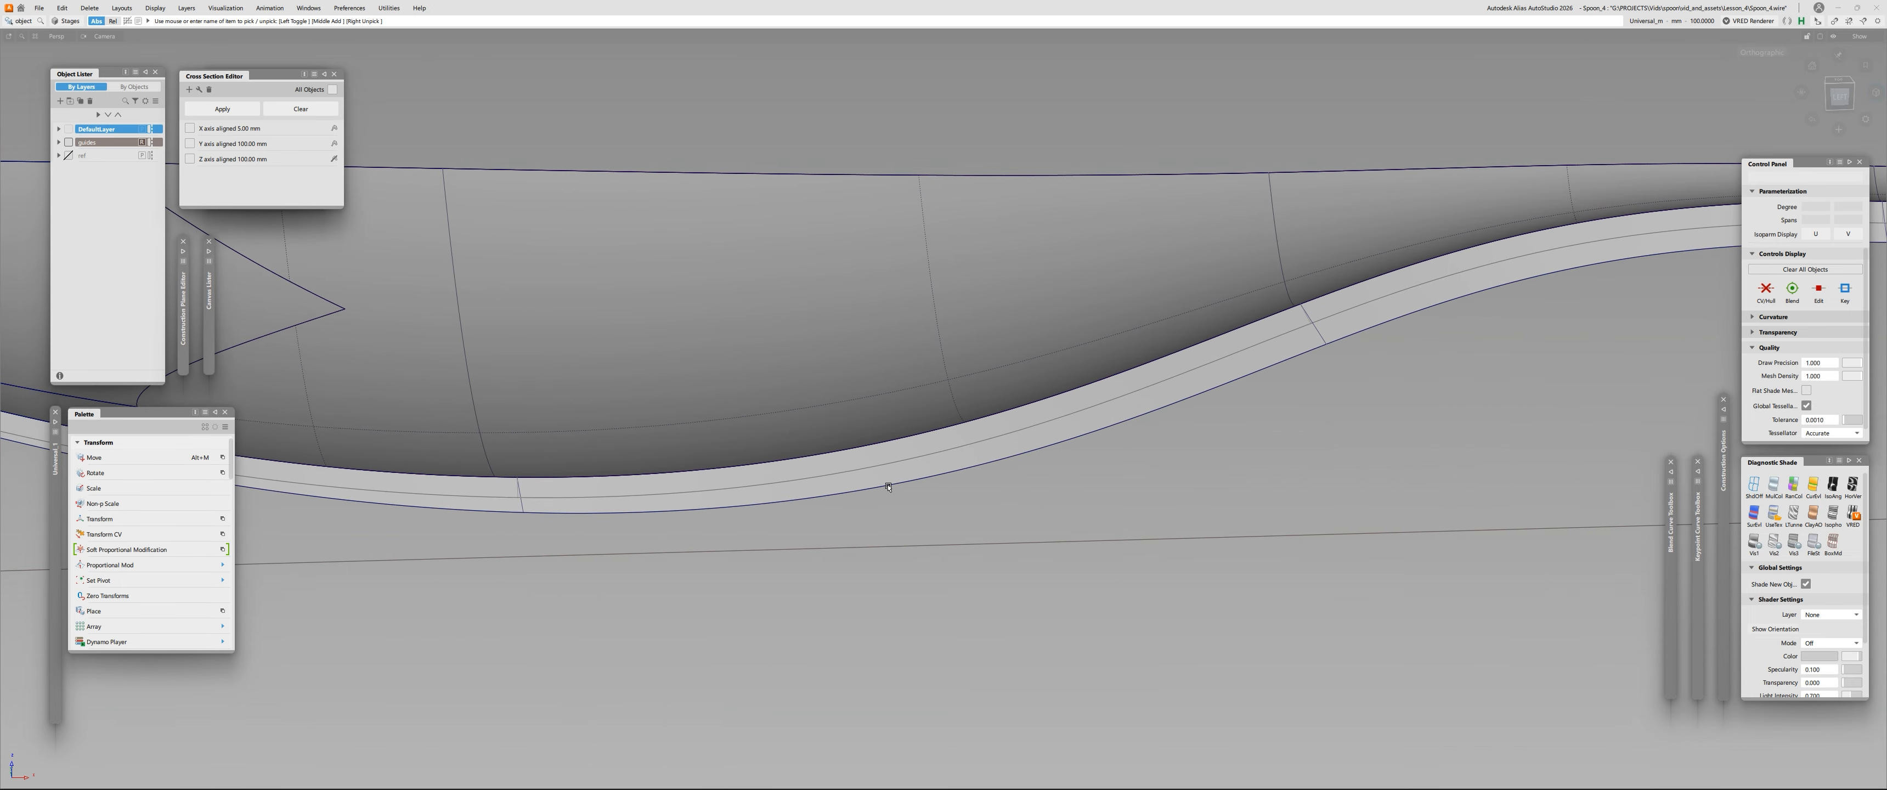
left_click(902, 460)
scroll(1095, 465, "down", 5)
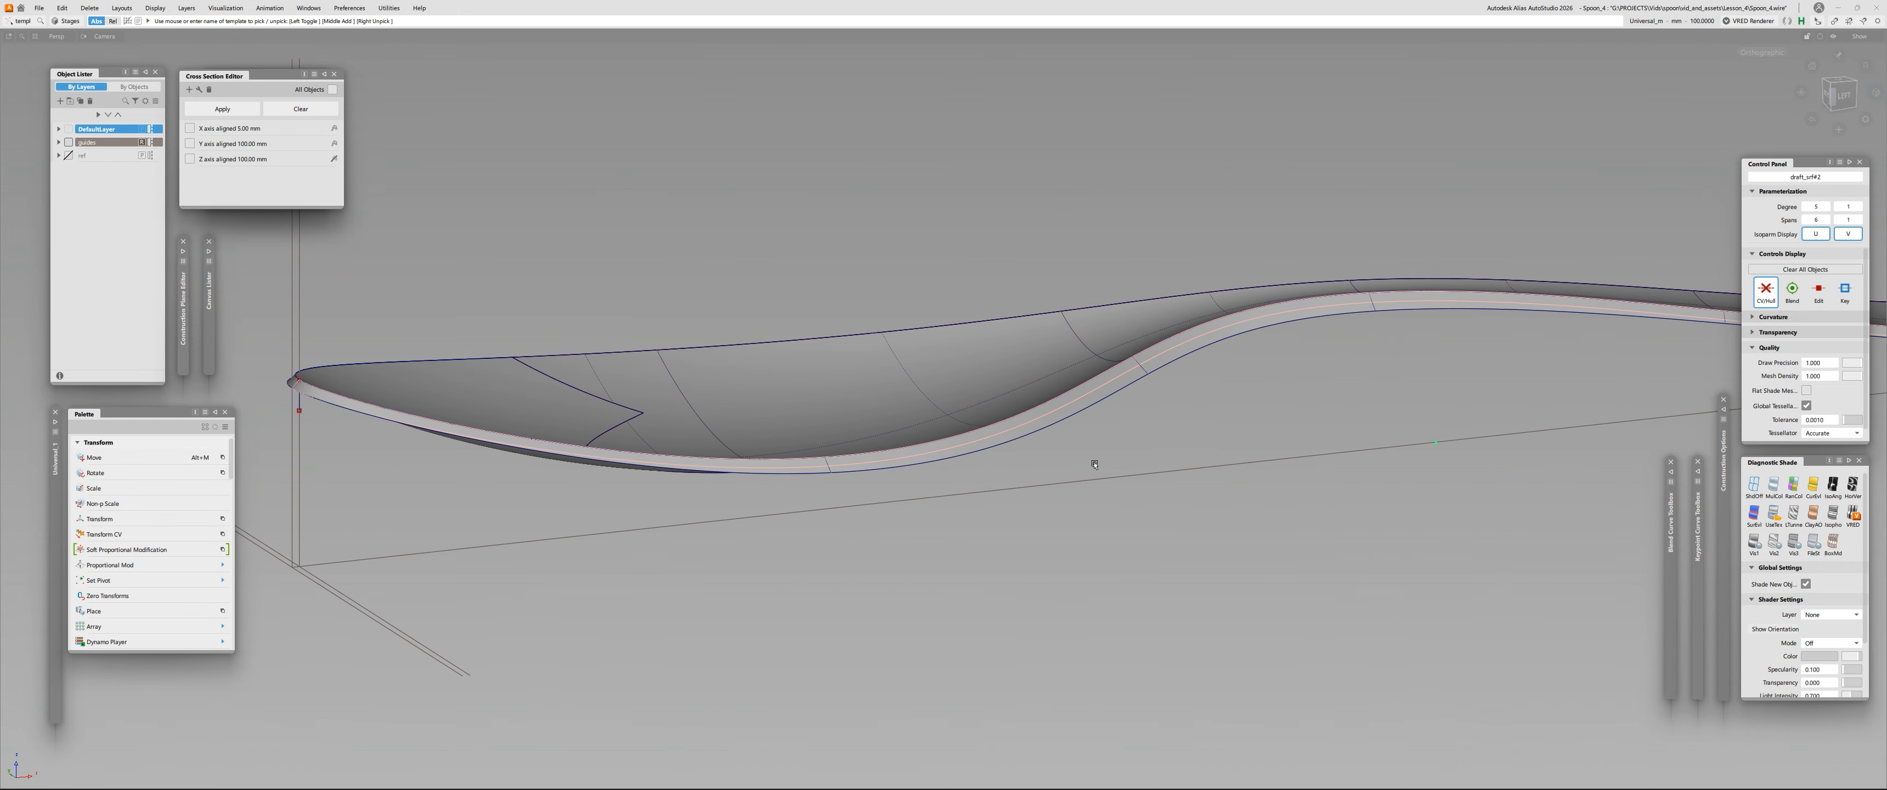
left_click(1095, 464)
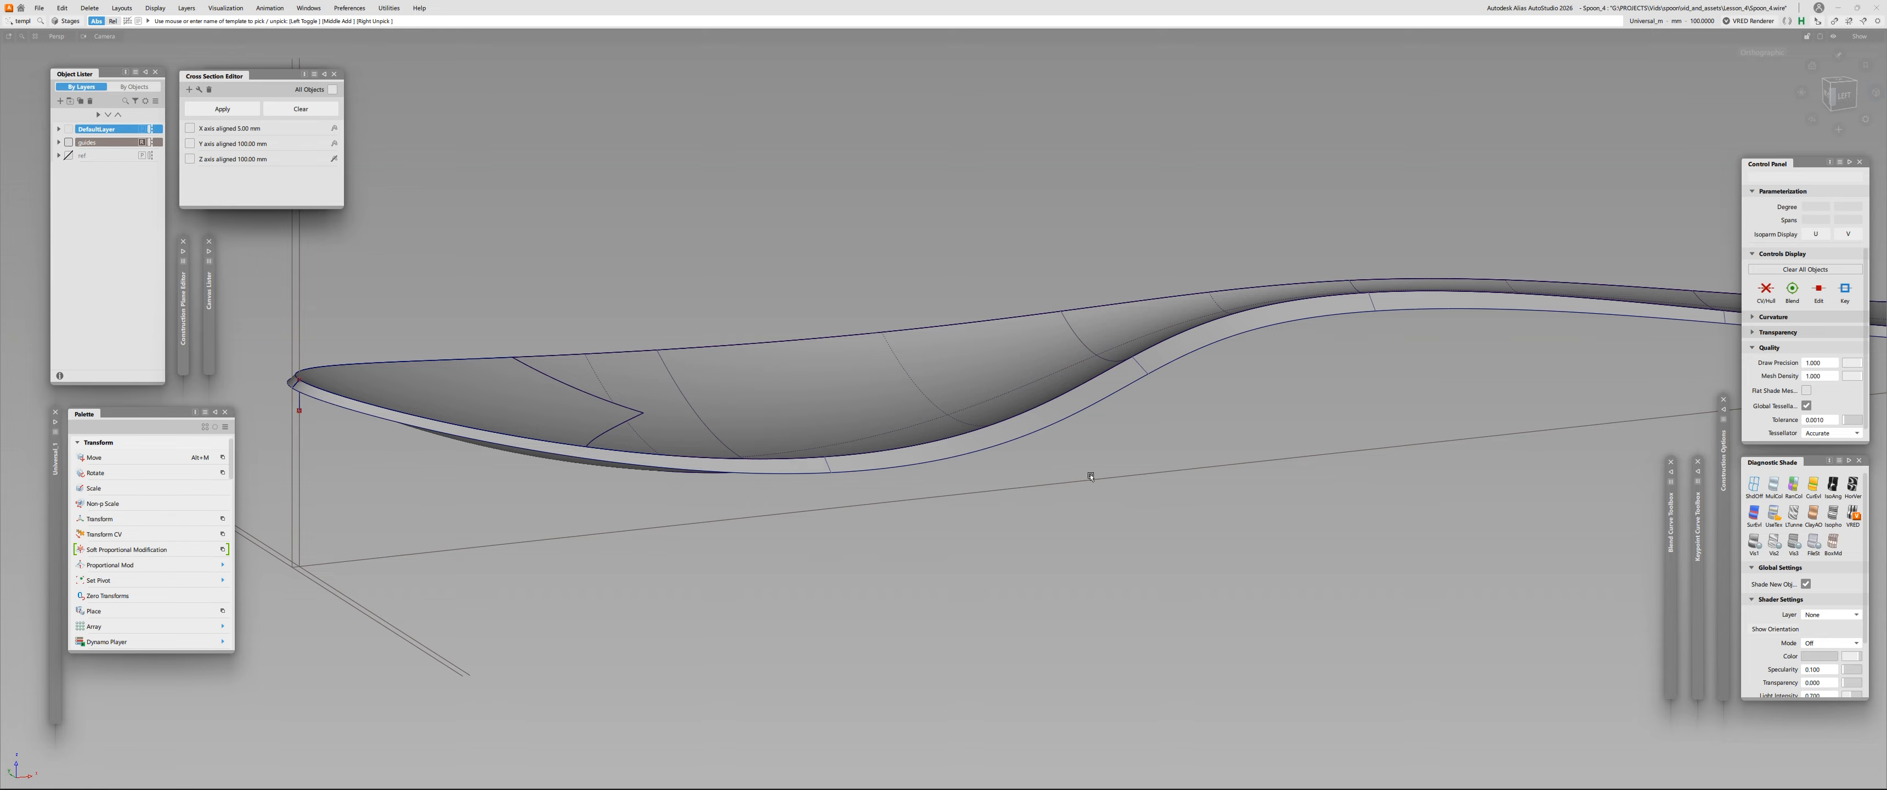
middle_click_drag(1090, 477, 887, 396, "alt+shift")
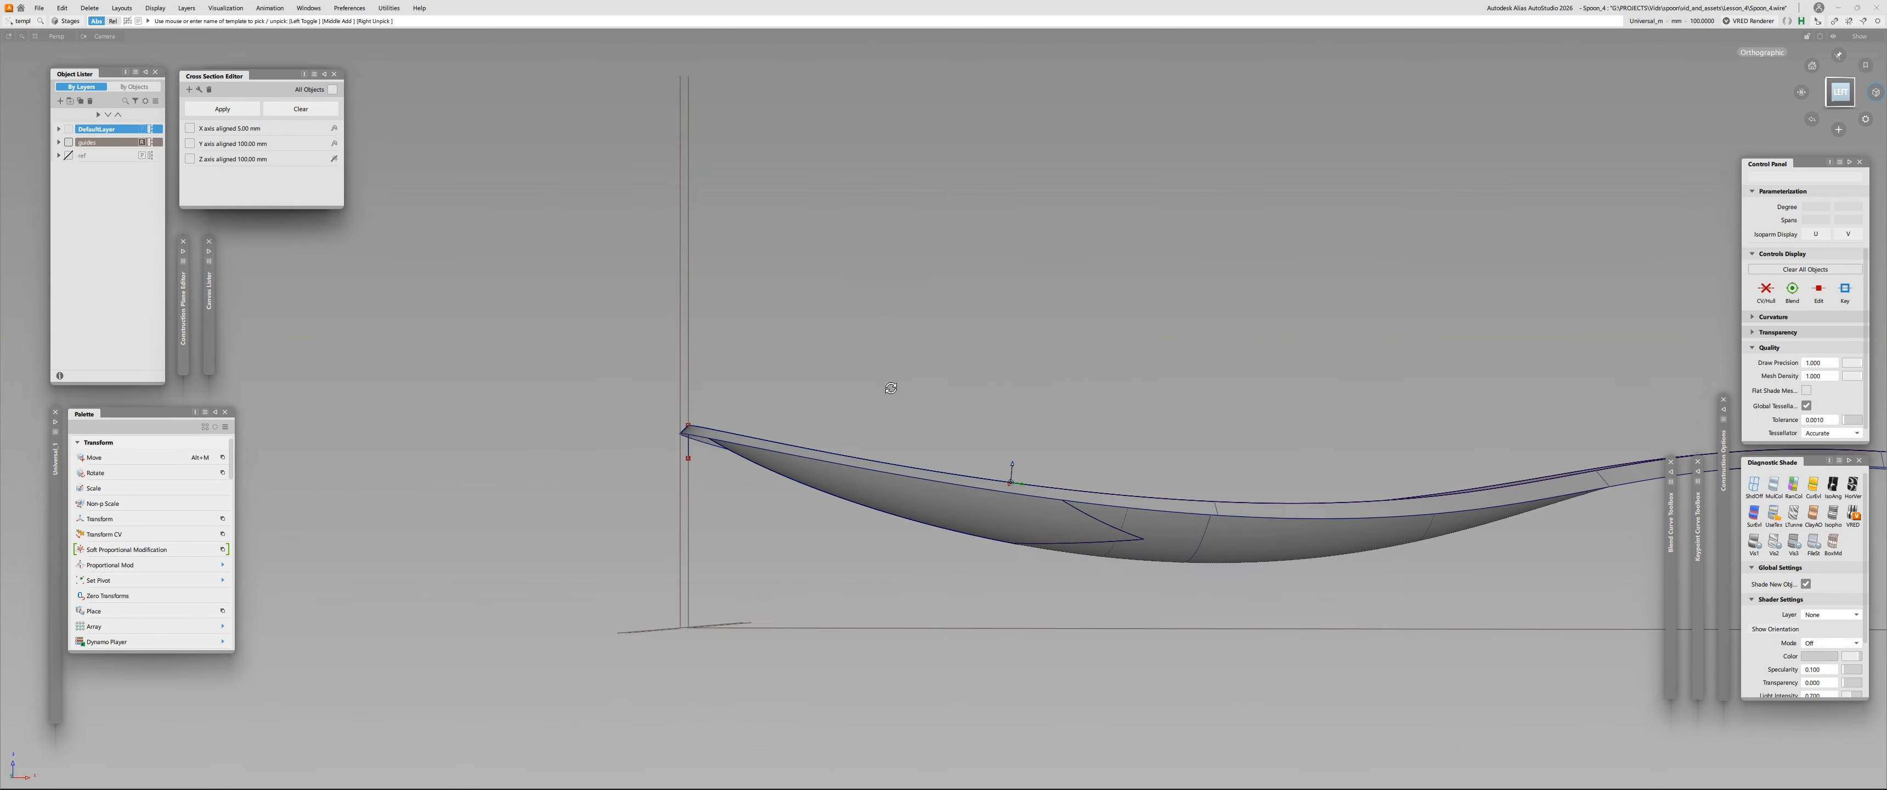
left_click_drag(891, 388, 1009, 493, "alt+shift")
mouse_move(659, 445)
left_mouse_down("alt+shift")
mouse_move(982, 472)
mouse_move(1106, 410)
mouse_move(629, 428)
left_mouse_up("alt+shift")
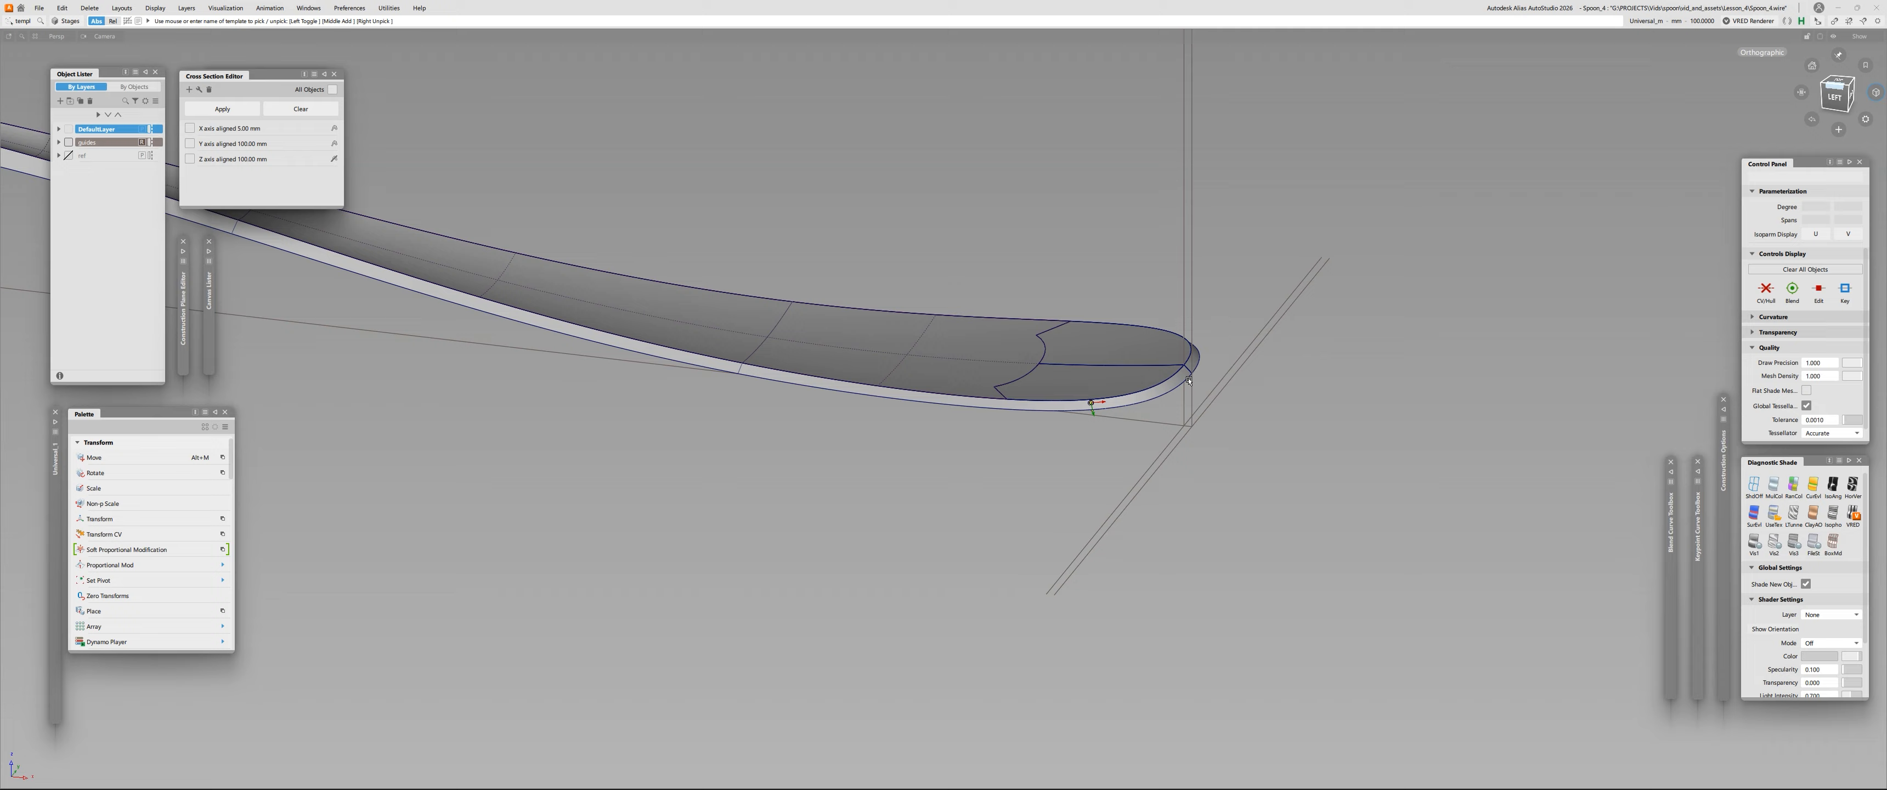
left_click_drag(990, 425, 670, 315, "alt+shift")
right_click_drag(611, 362, 821, 330, "alt+shift")
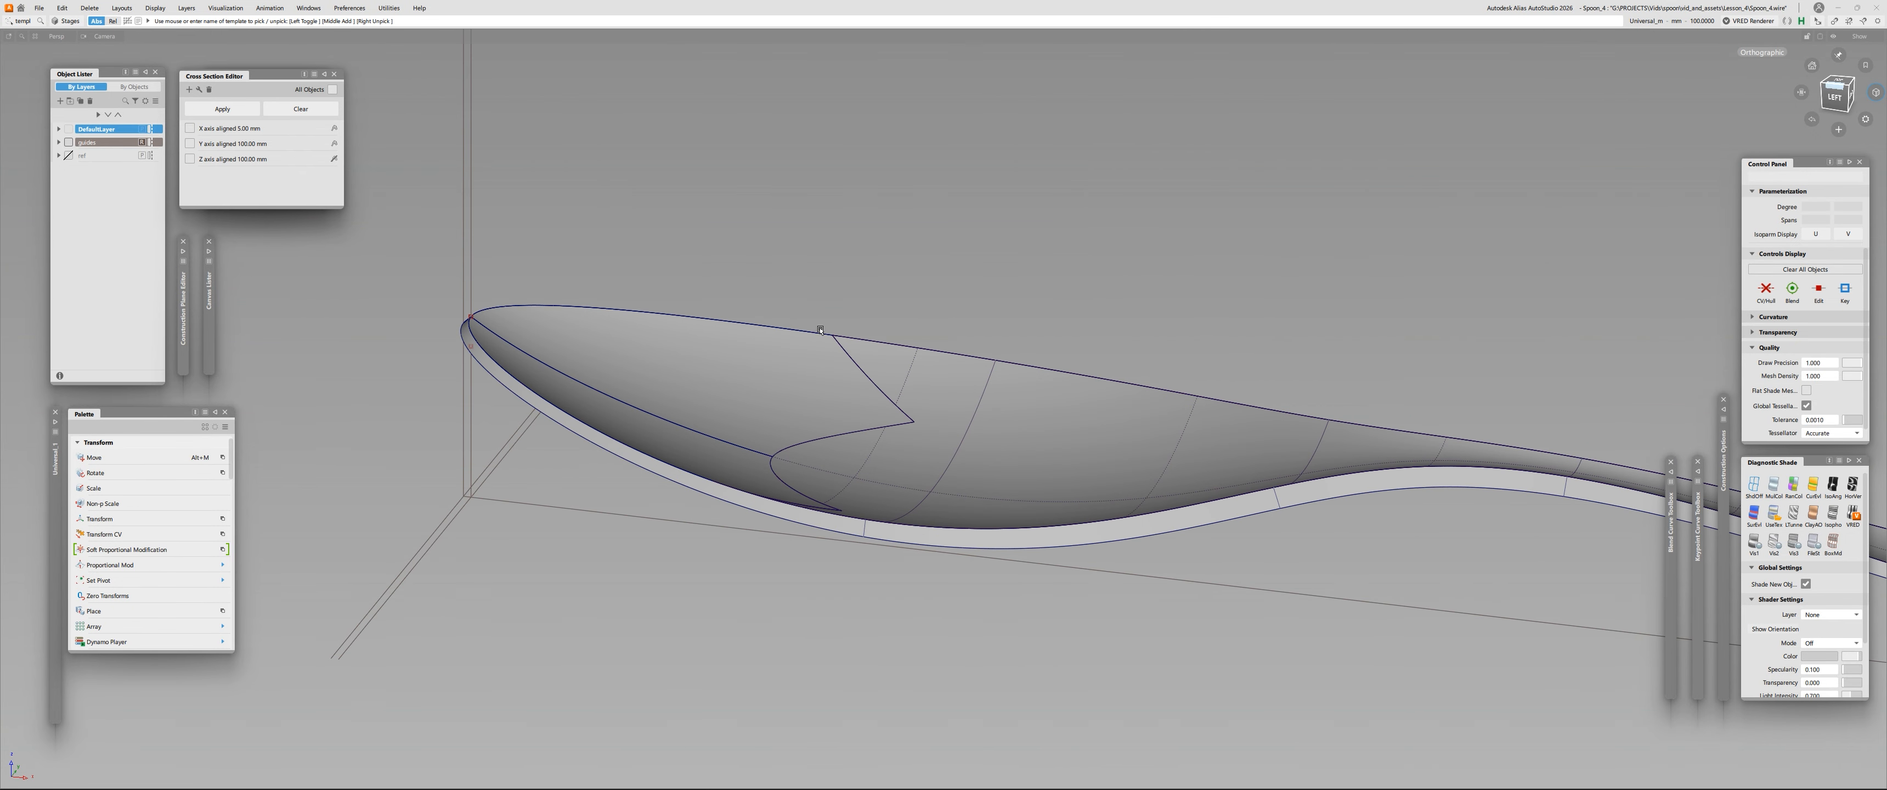
left_click_drag(1017, 424, 732, 389, "alt+shift")
right_click_drag(732, 388, 771, 434, "alt+shift")
left_click_drag(771, 434, 754, 487, "alt+shift")
right_click_drag(945, 425, 791, 439, "alt+shift")
middle_click_drag(1055, 432, 966, 445, "alt+shift")
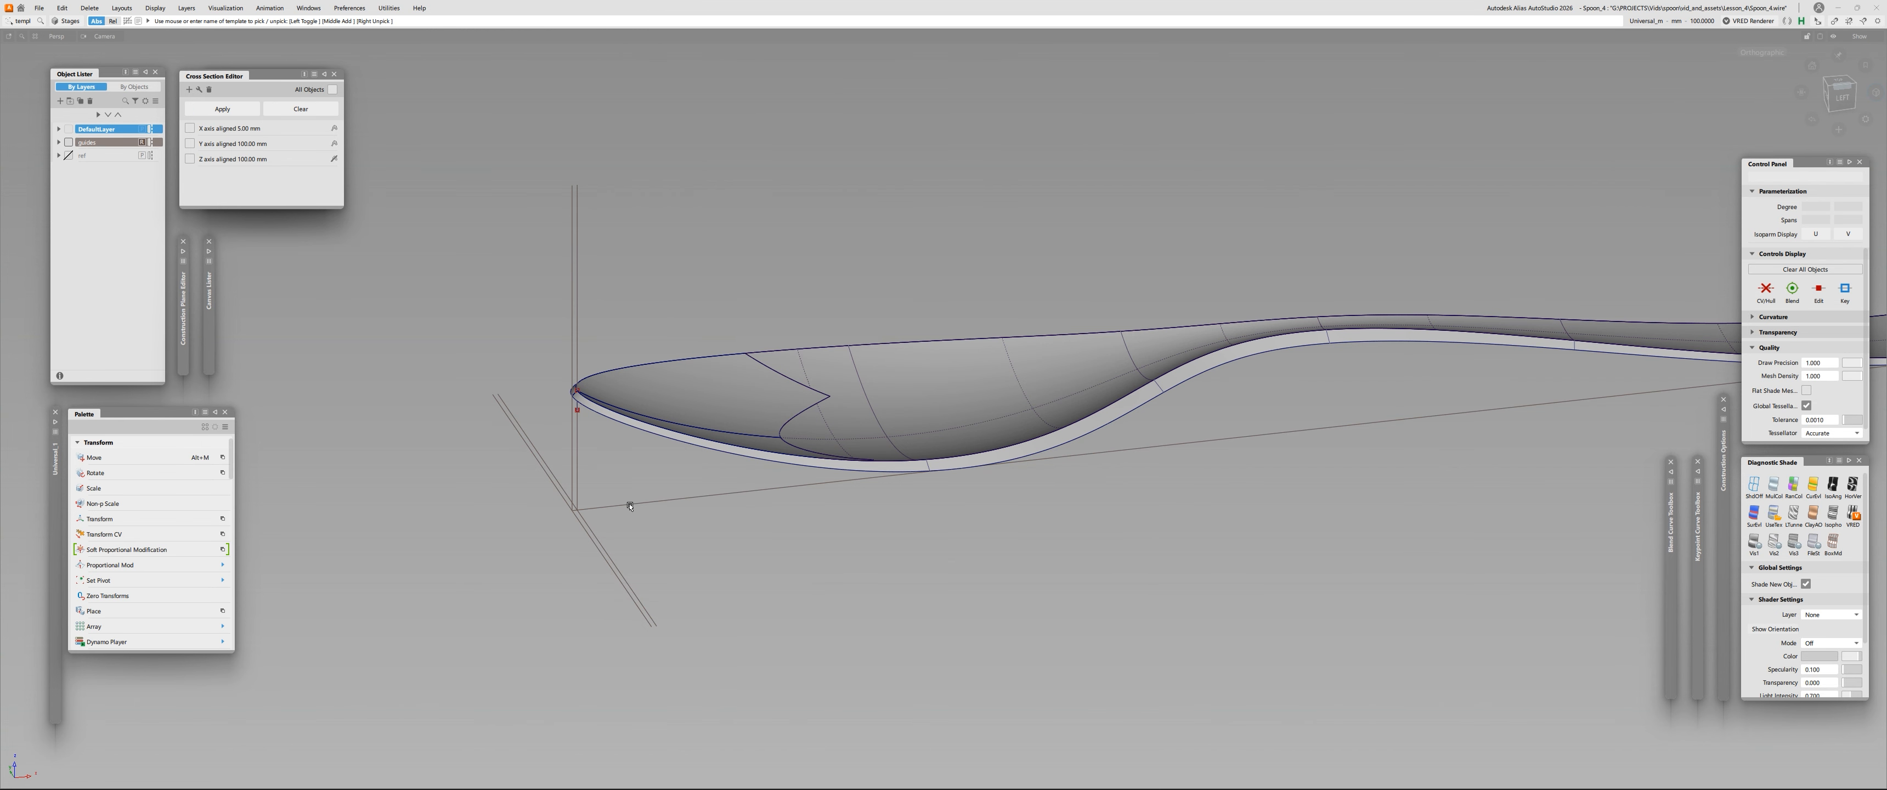
right_click_drag(724, 457, 624, 393, "alt+shift")
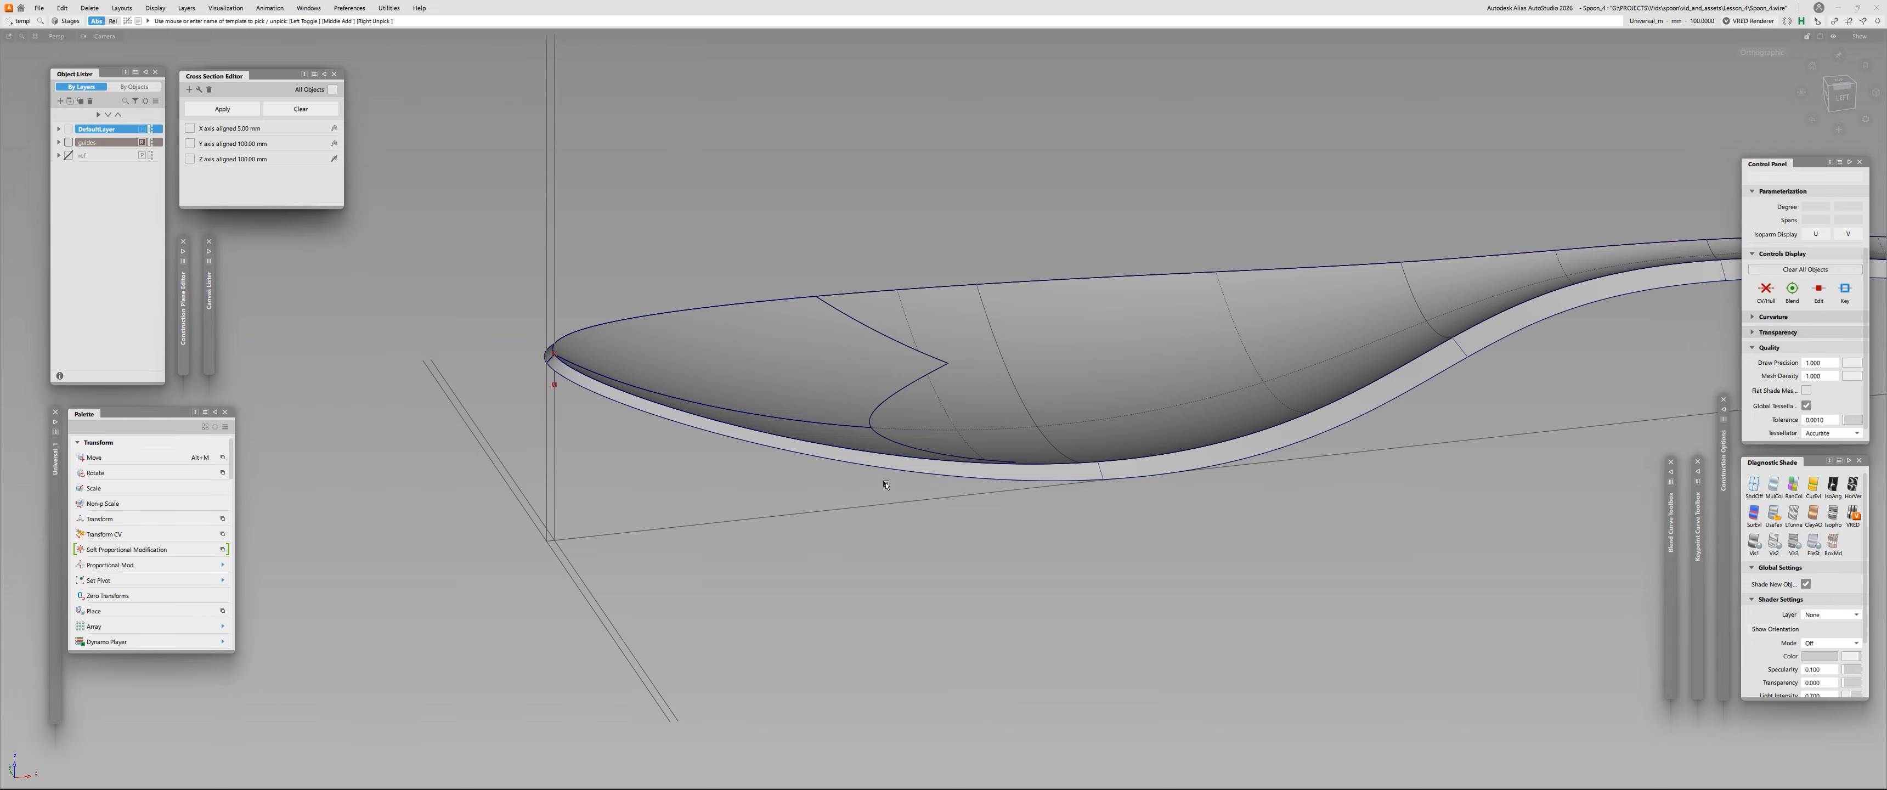
left_click_drag(887, 479, 1164, 412, "alt+shift")
Inspect the spoon's main surface and its control vertices around the bowl and neck.
left_click_drag(1121, 388, 1061, 355, "ctrl+shift")
left_click(1061, 355)
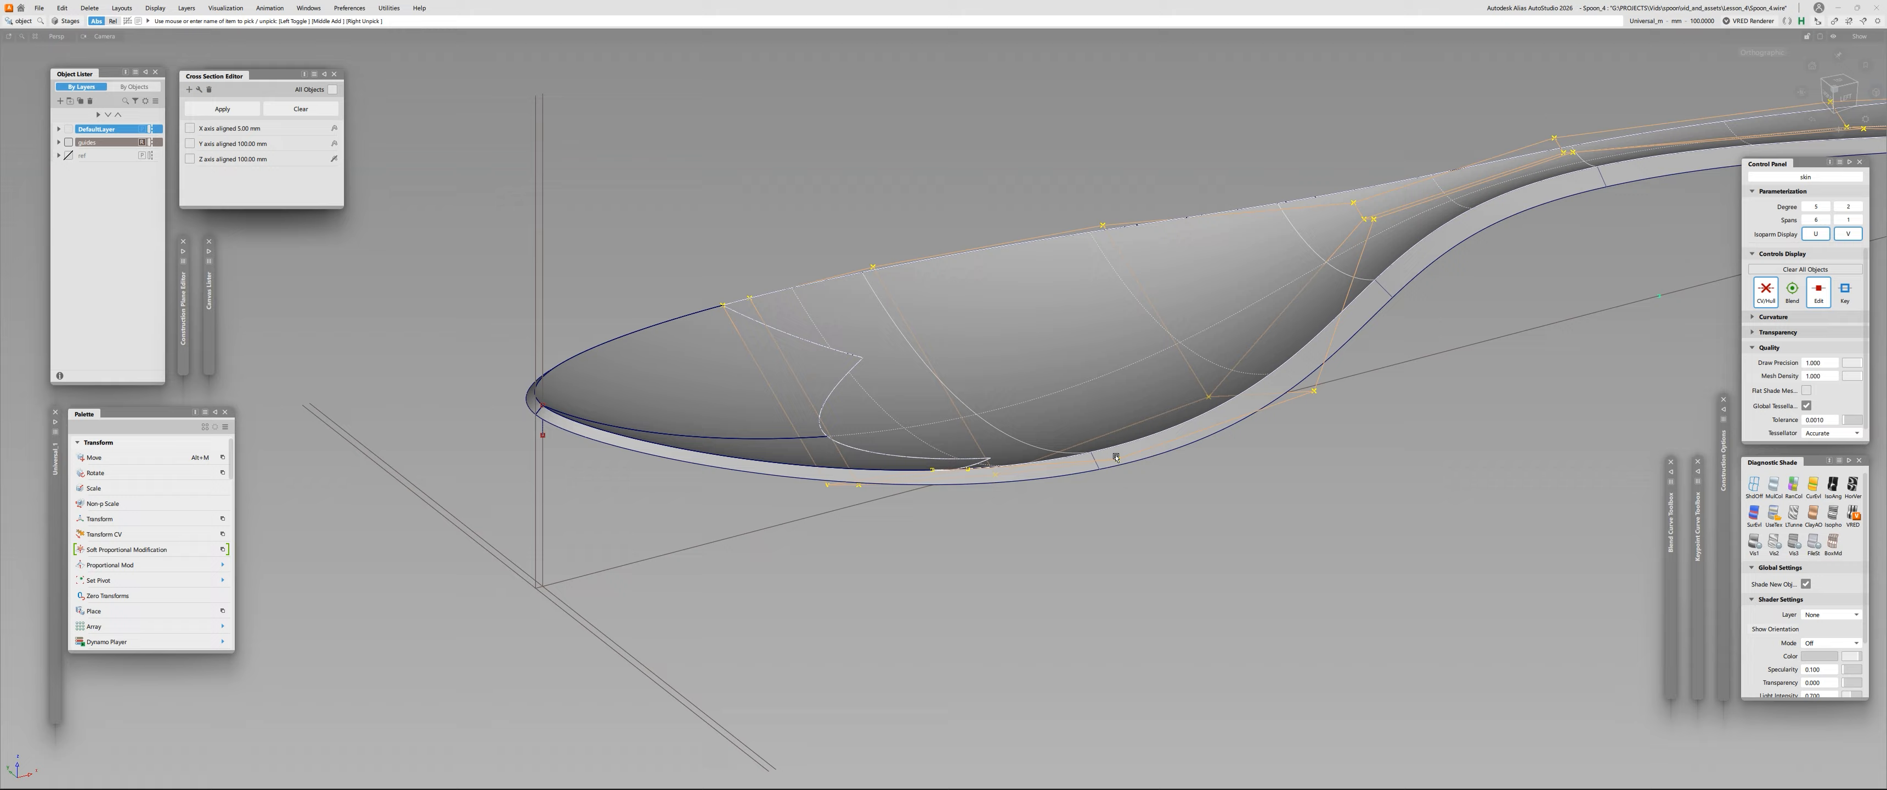
left_click_drag(1116, 458, 1255, 410, "alt+shift")
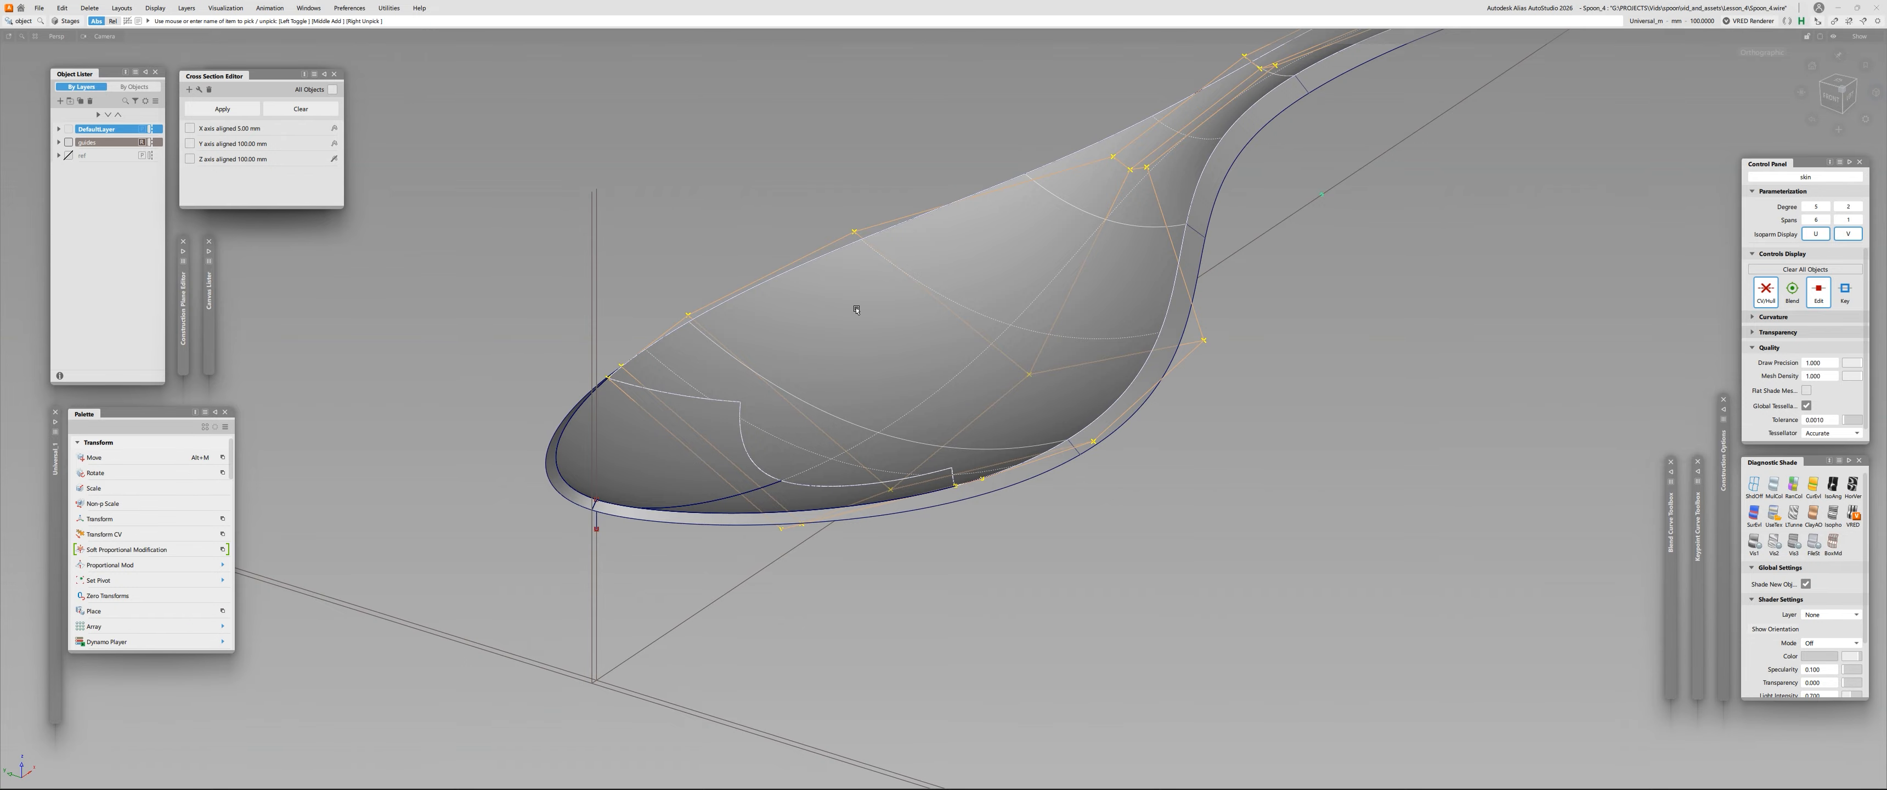
right_click_drag(856, 310, 765, 339, "alt+shift")
left_click_drag(806, 351, 1295, 381, "alt+shift")
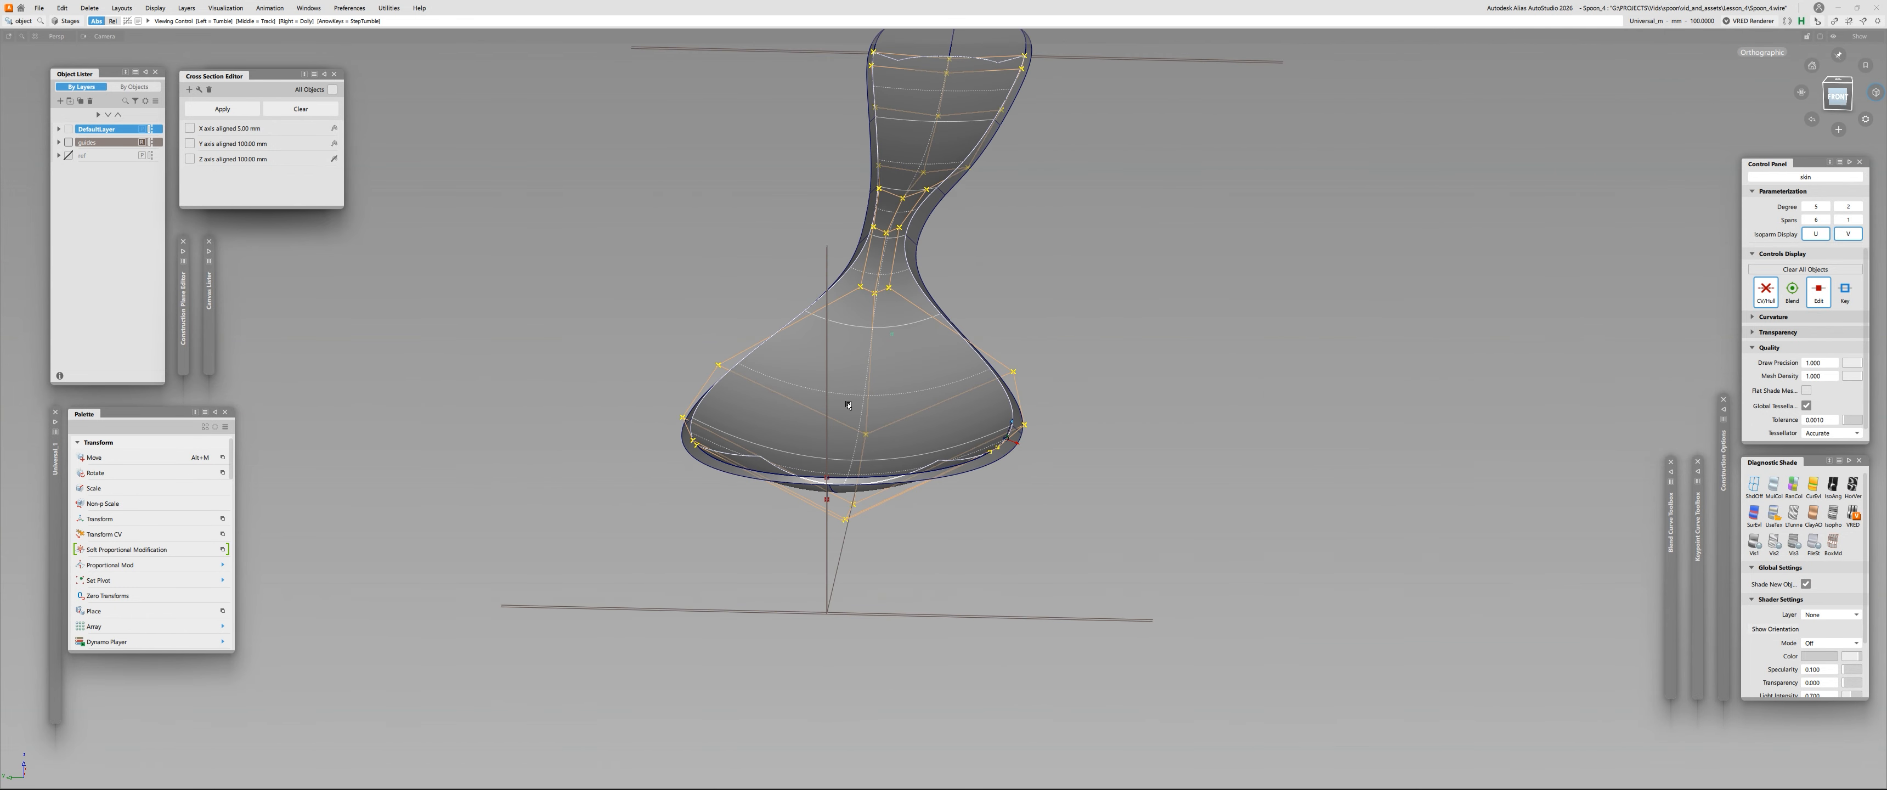
left_click_drag(1282, 576, 914, 615, "alt+shift")
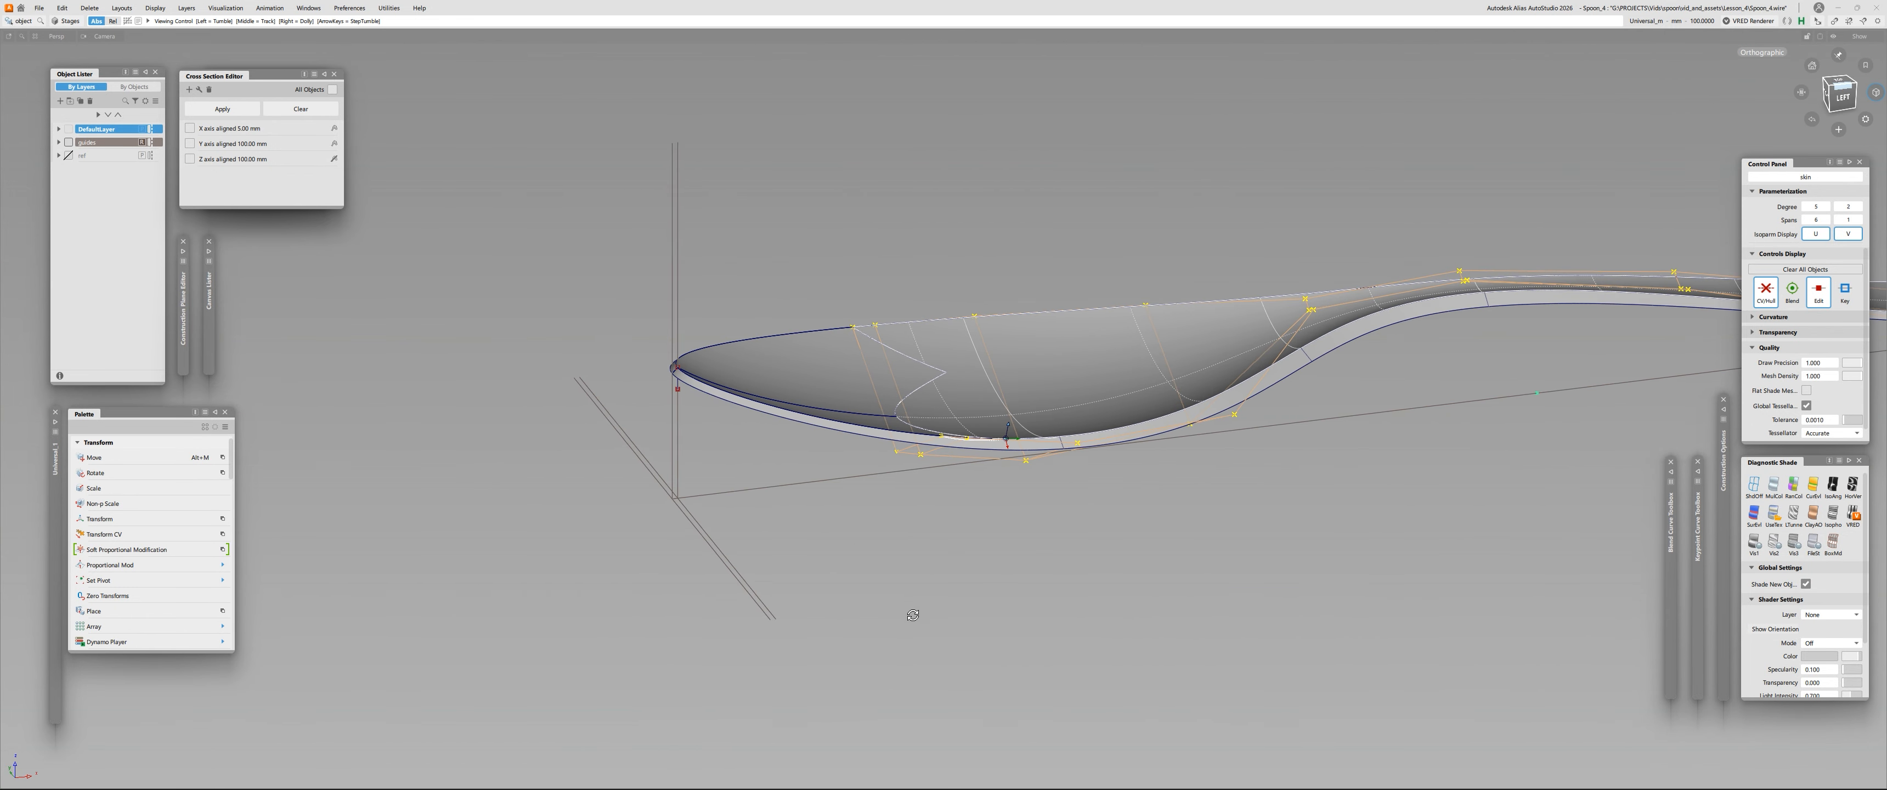
left_click(915, 615)
Examine how the draft wall runs along the handle and around the bowl on both sides.
left_click_drag(1218, 587, 1627, 502, "alt+shift")
middle_click_drag(1454, 500, 909, 469, "alt+shift")
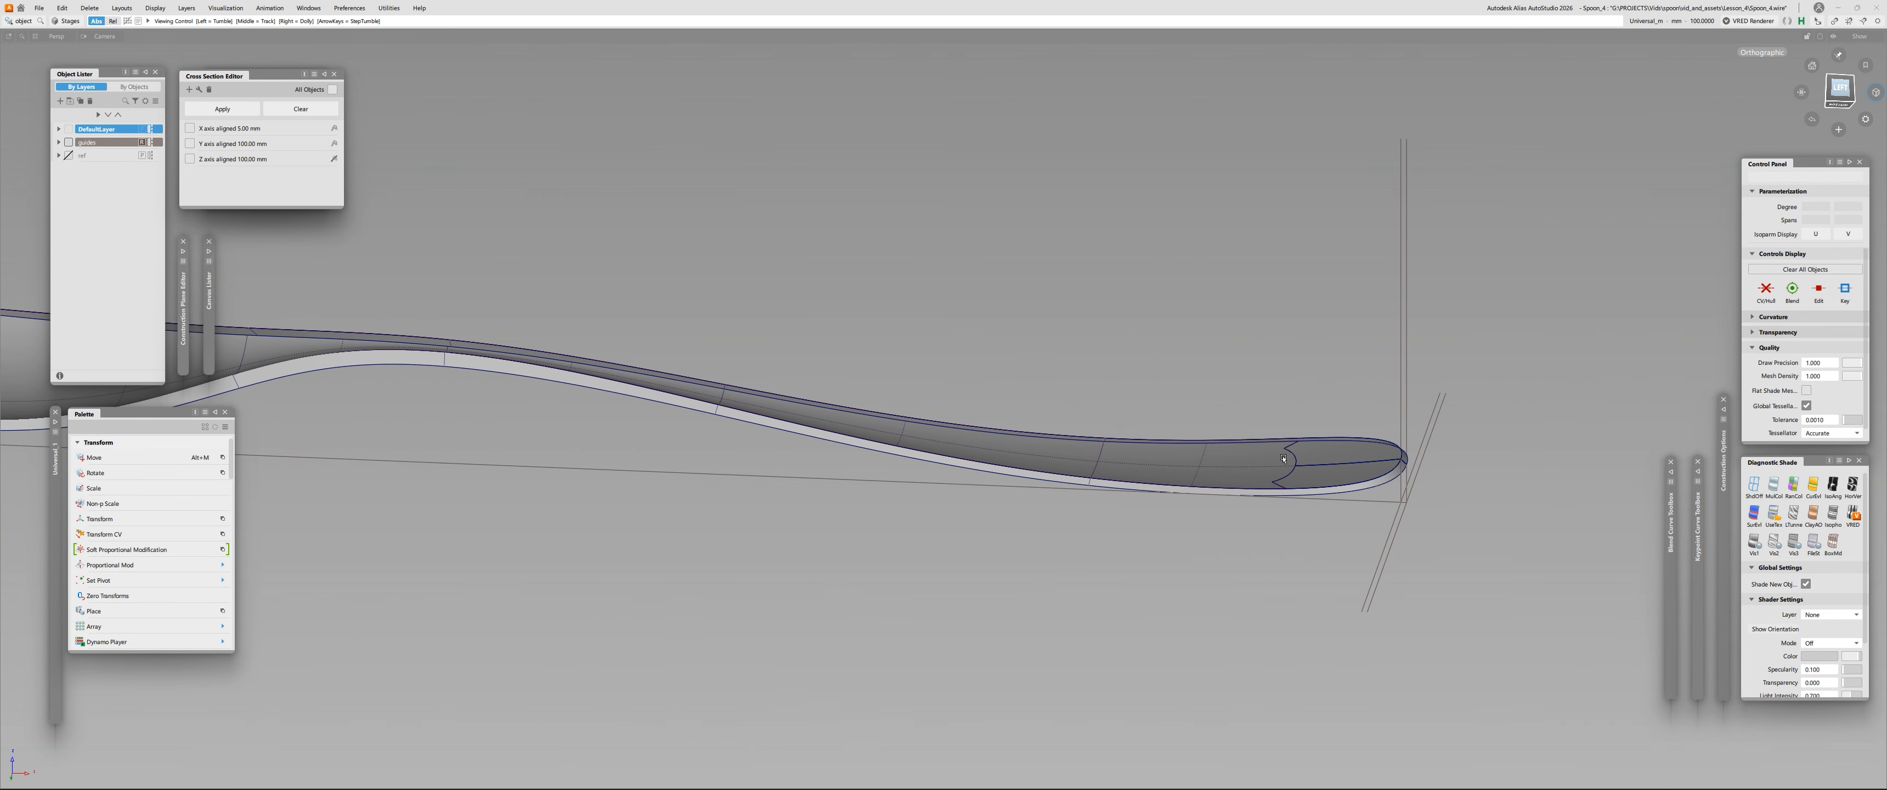
left_click_drag(909, 469, 749, 297, "alt+shift")
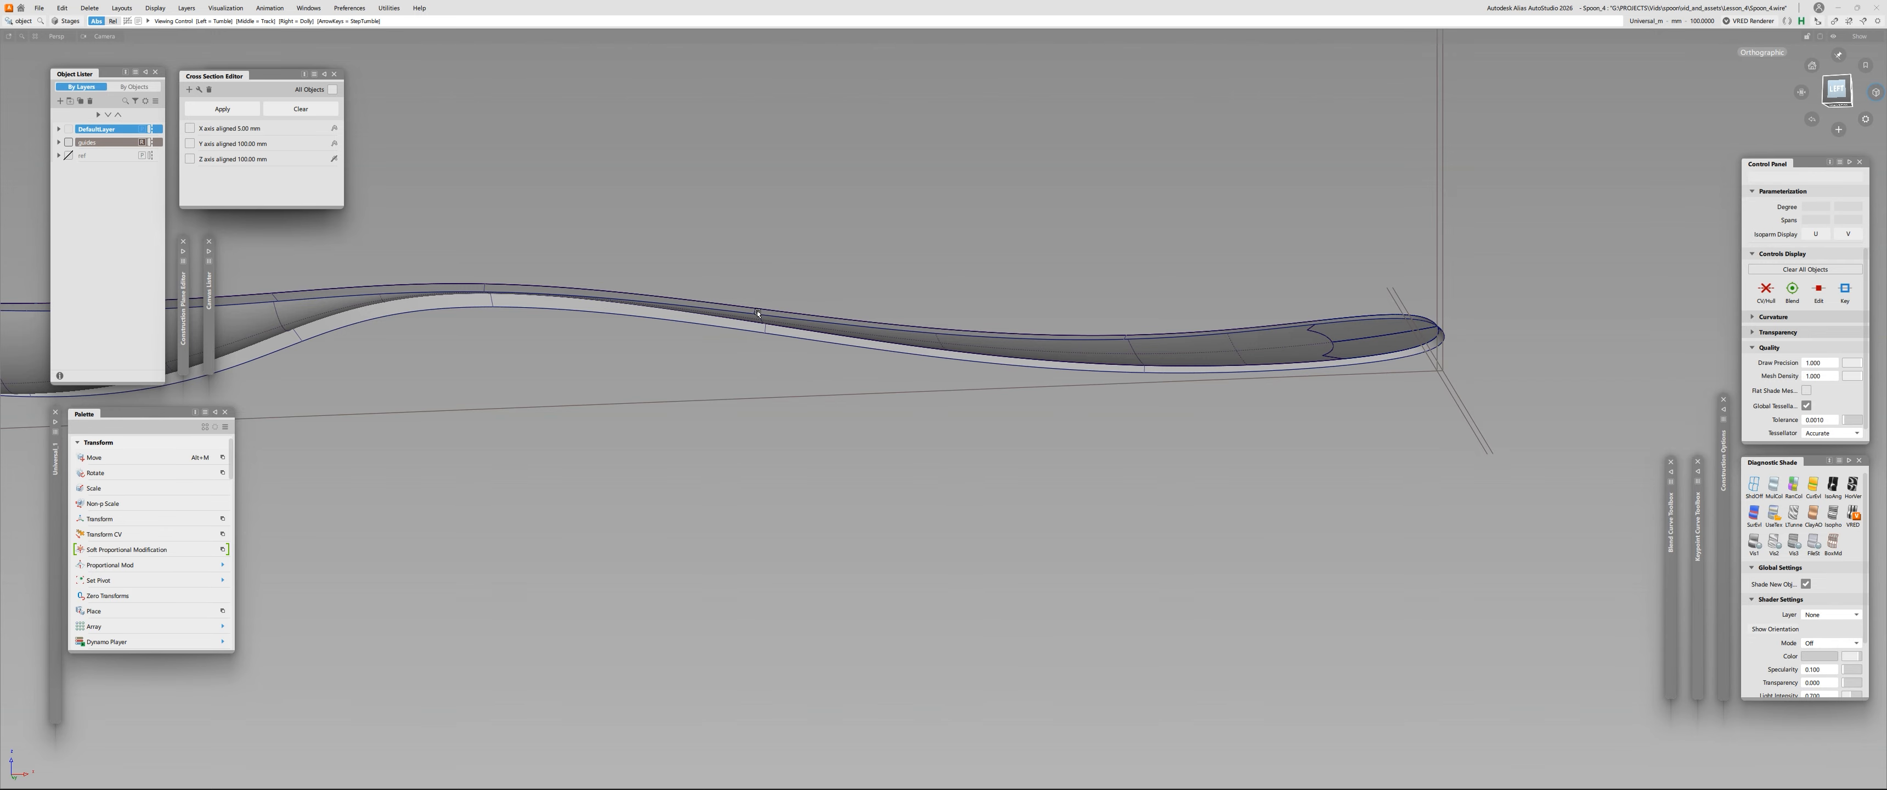
mouse_move(919, 344)
left_mouse_down("alt+shift")
mouse_move(648, 229)
mouse_move(946, 349)
left_mouse_up("alt+shift")
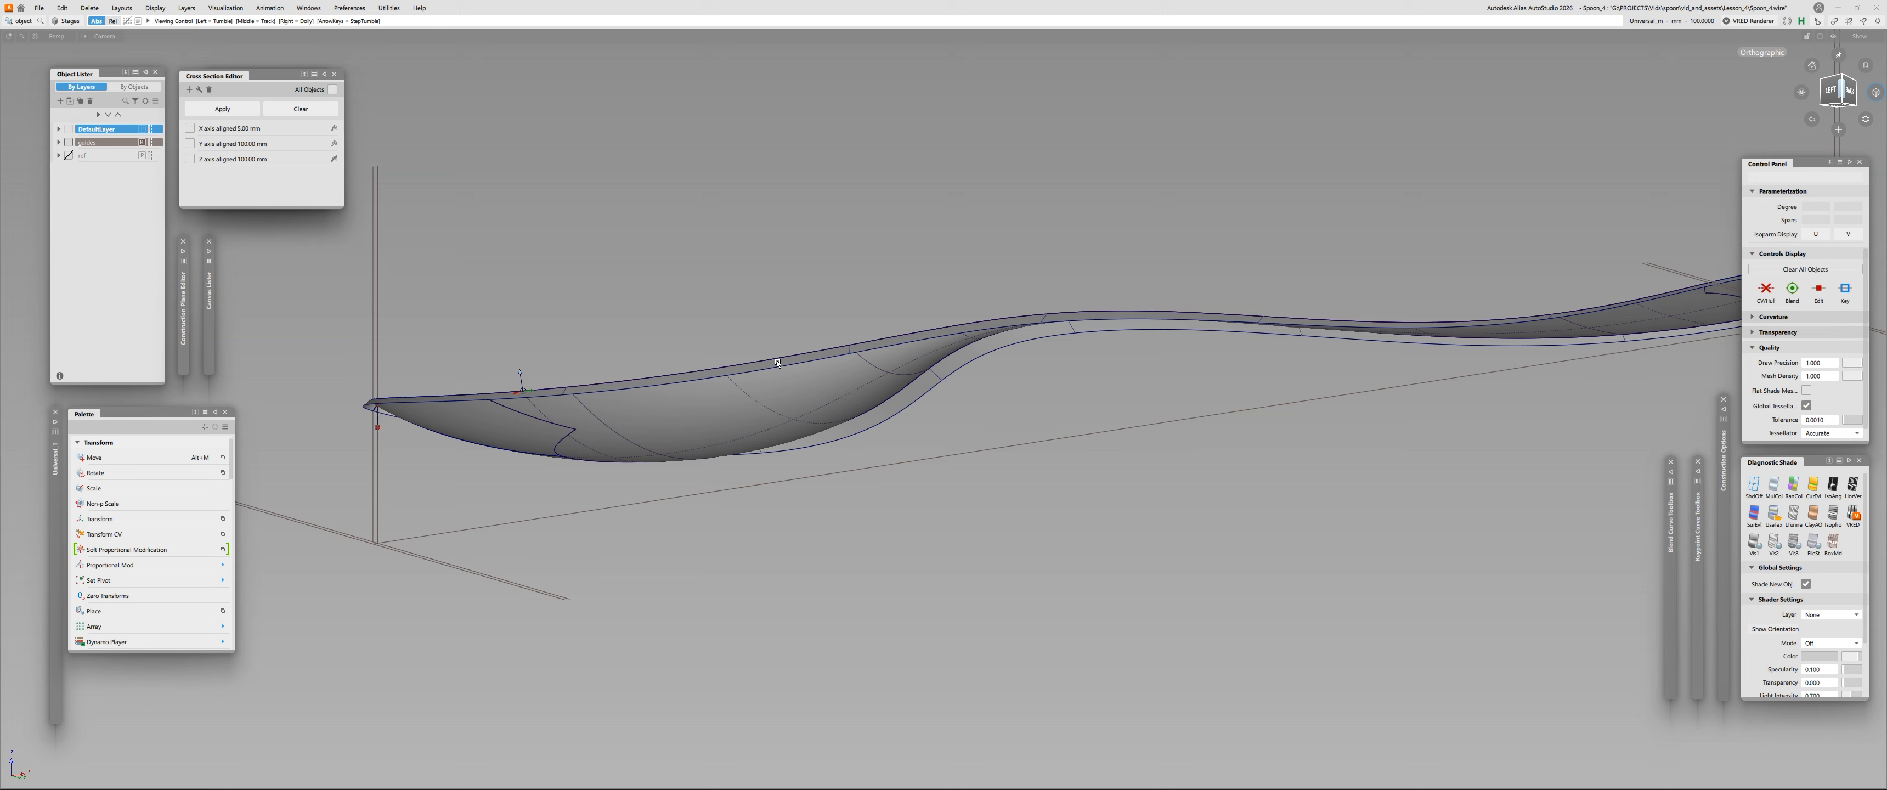
left_click_drag(523, 390, 639, 553, "alt+shift")
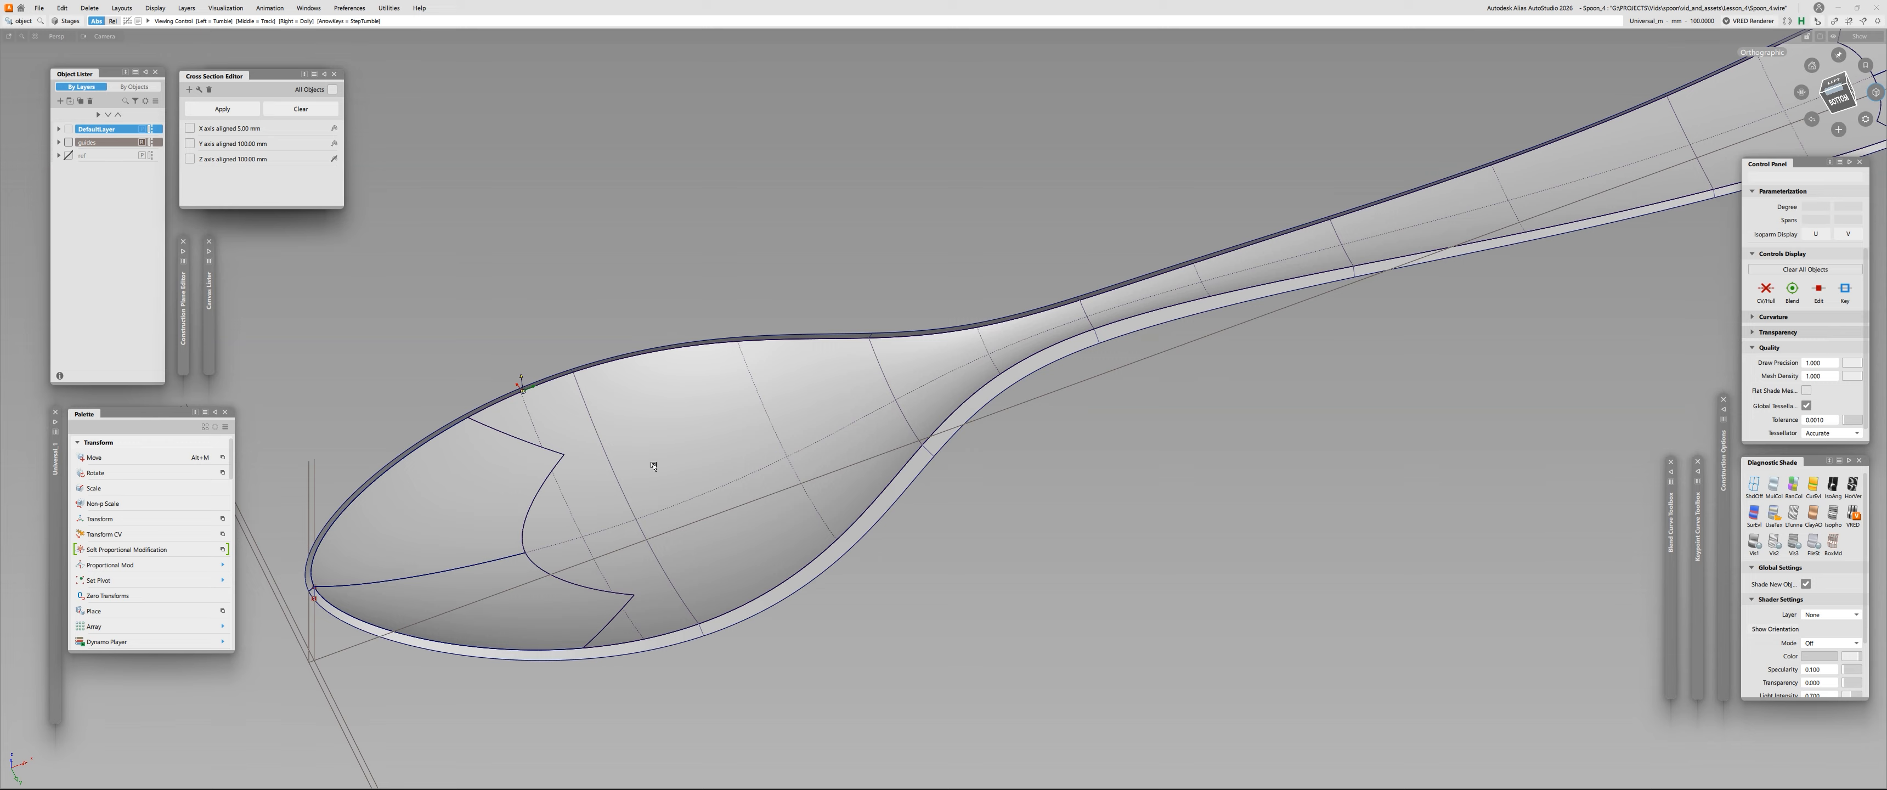
left_click_drag(654, 467, 701, 495, "alt+shift")
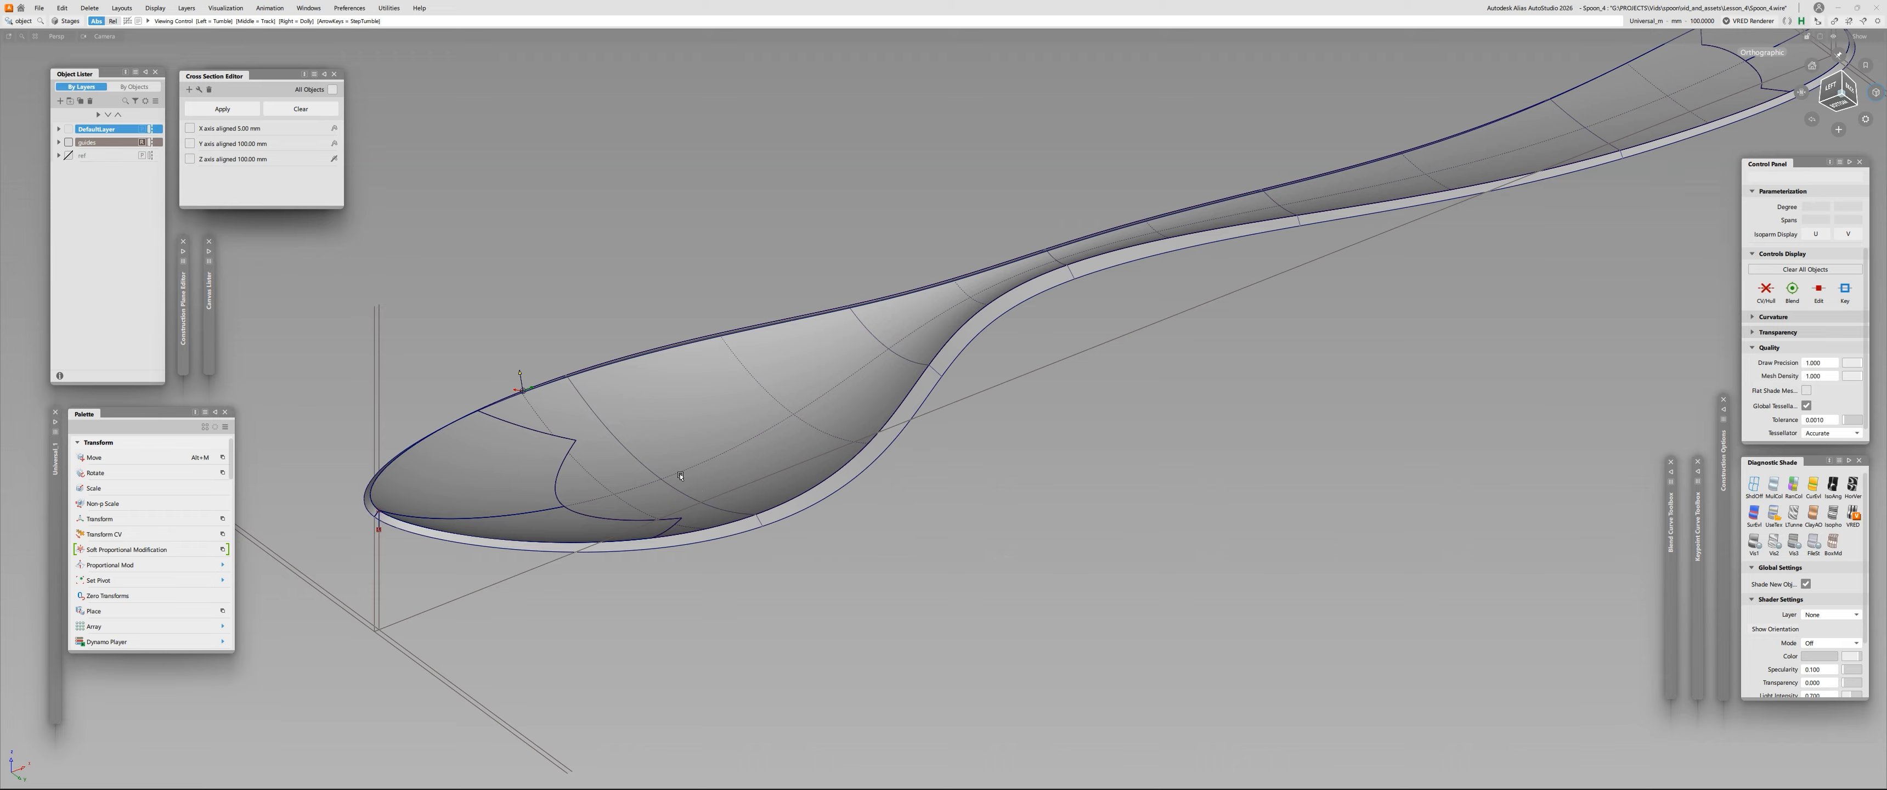
left_click_drag(701, 495, 1017, 555, "alt+shift")
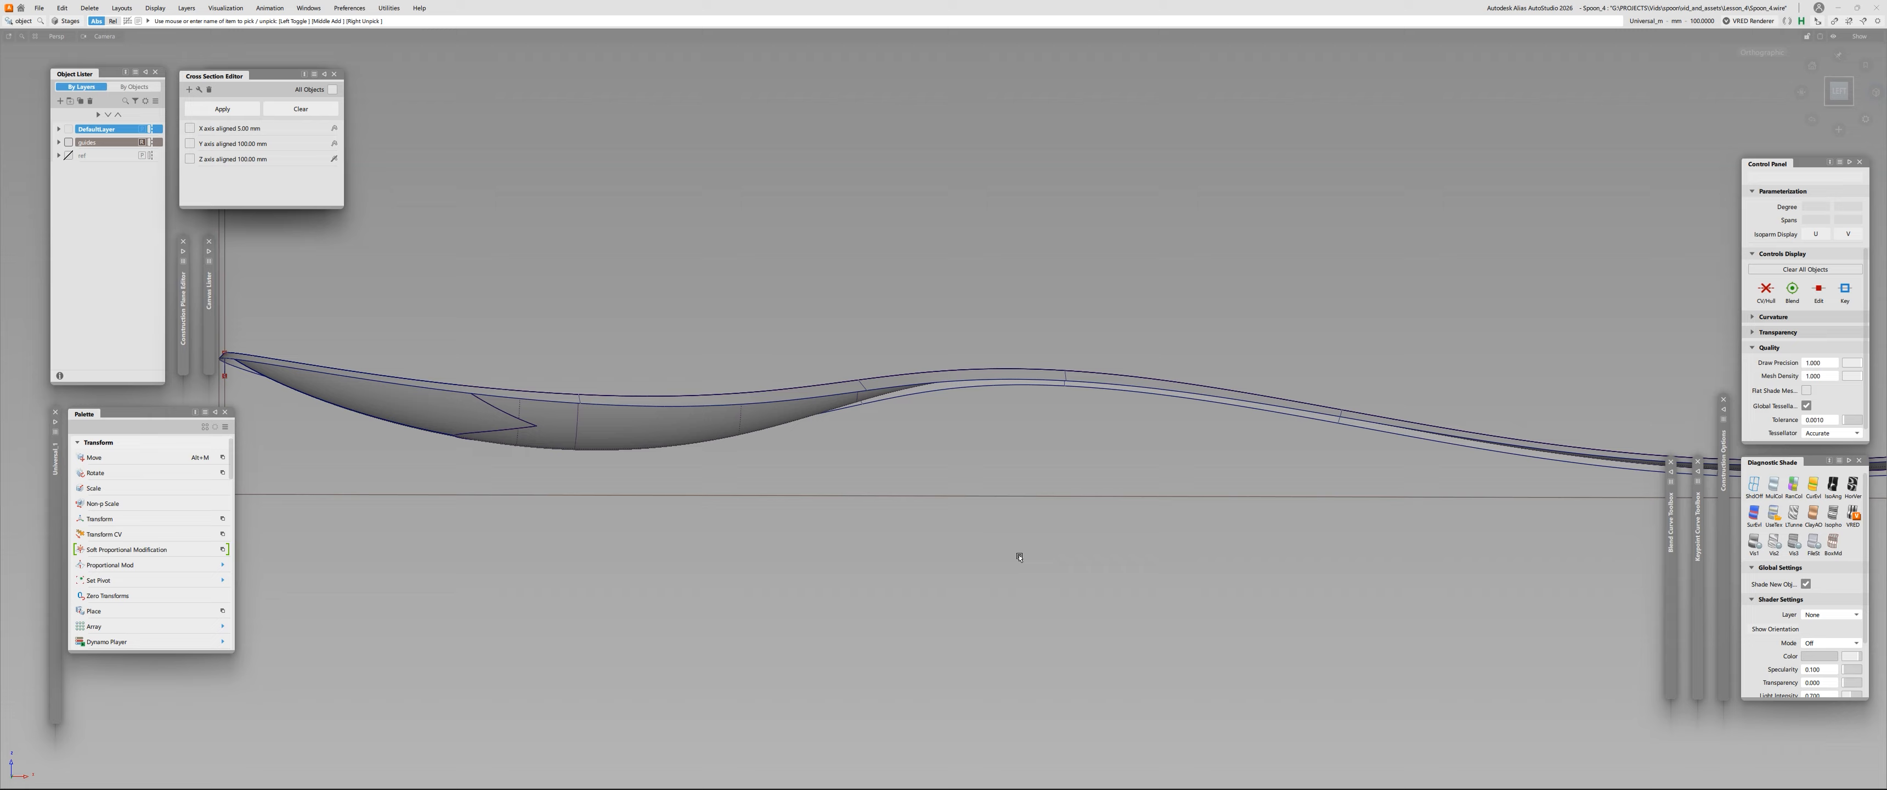
Compare side and angled views of the bowl rim, checking the draft wall's angle toward the bowl tip.
left_click_drag(1020, 557, 559, 389, "alt+shift")
left_click(669, 445)
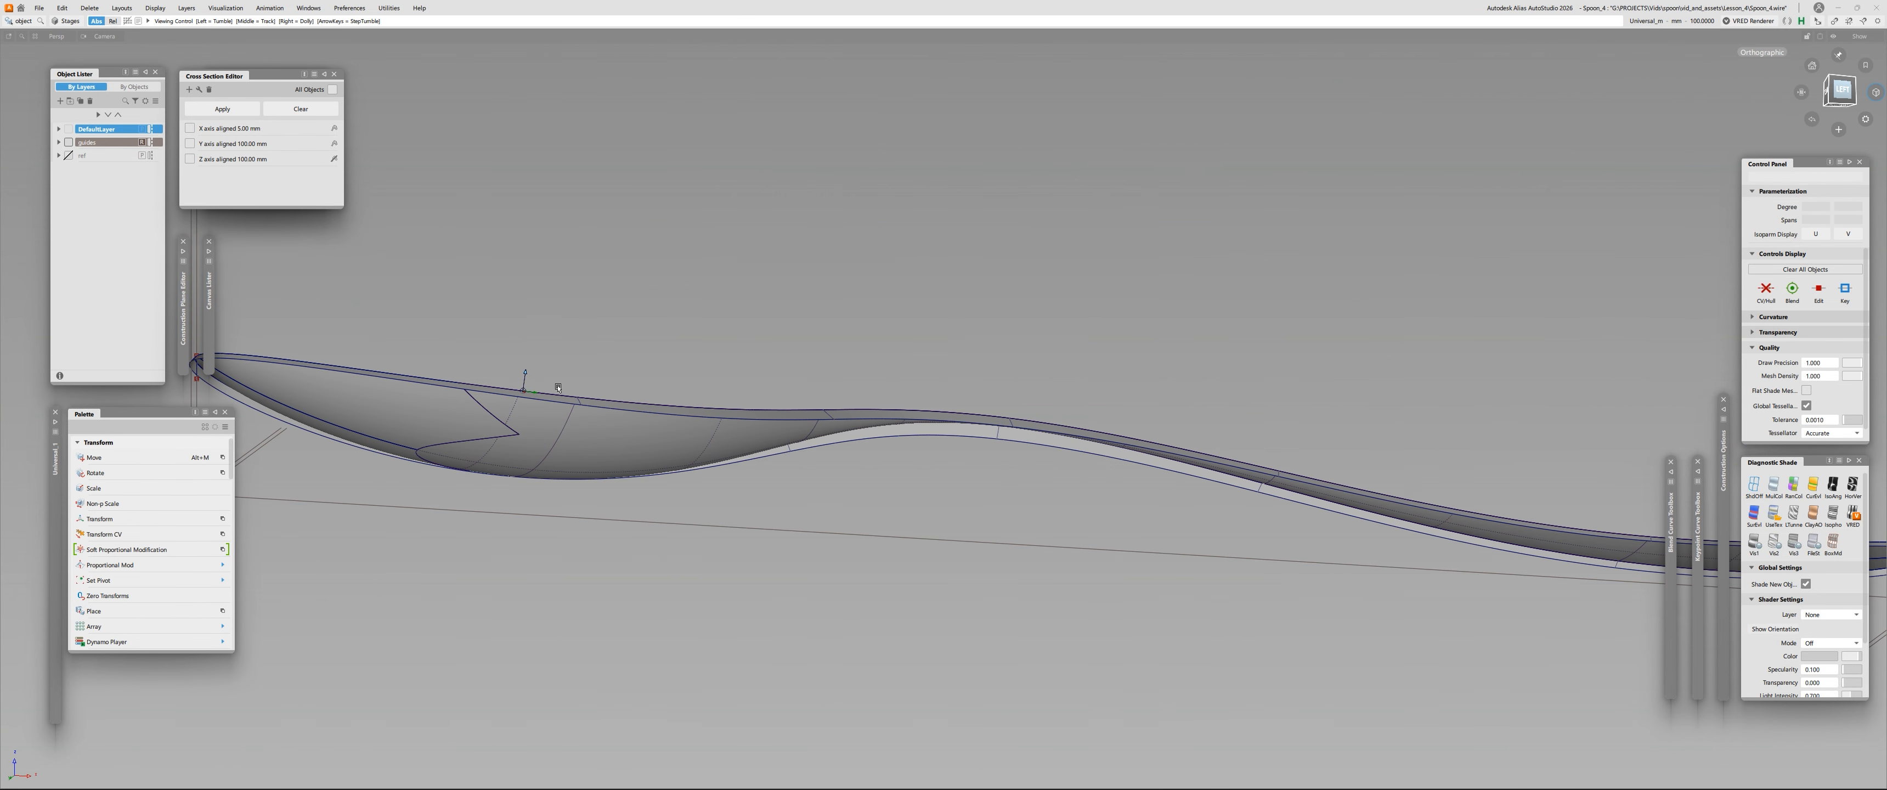
left_click_drag(544, 498, 957, 415, "alt+shift")
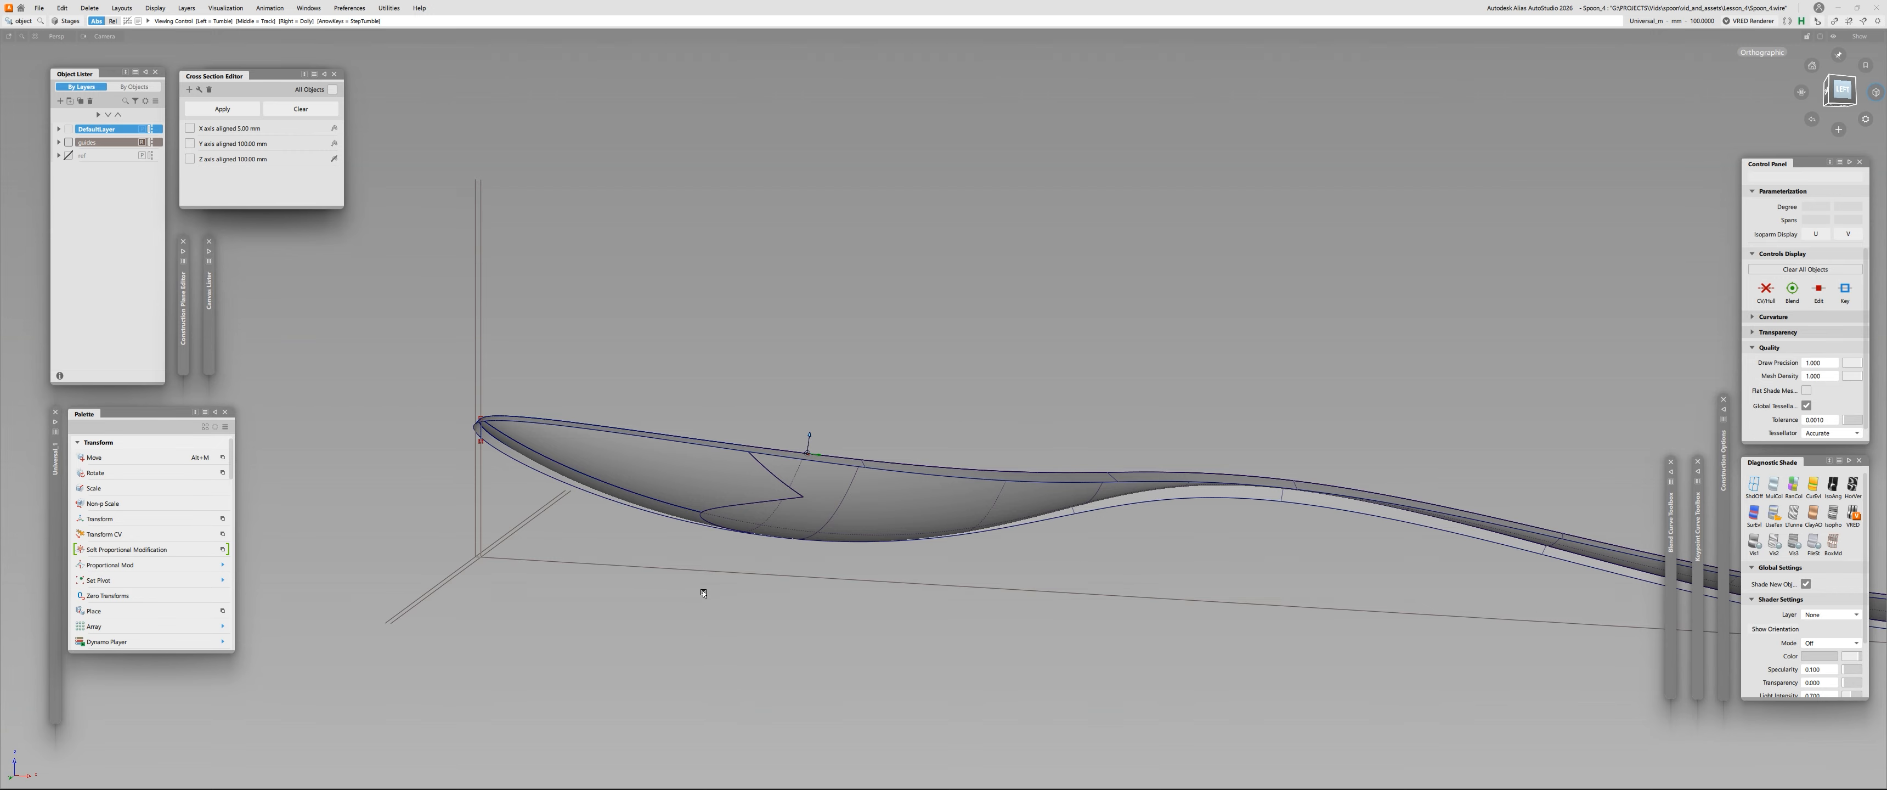
left_click_drag(795, 538, 637, 539, "alt+shift")
right_click_drag(638, 539, 666, 518, "alt+shift")
middle_click_drag(665, 518, 751, 471, "alt+shift")
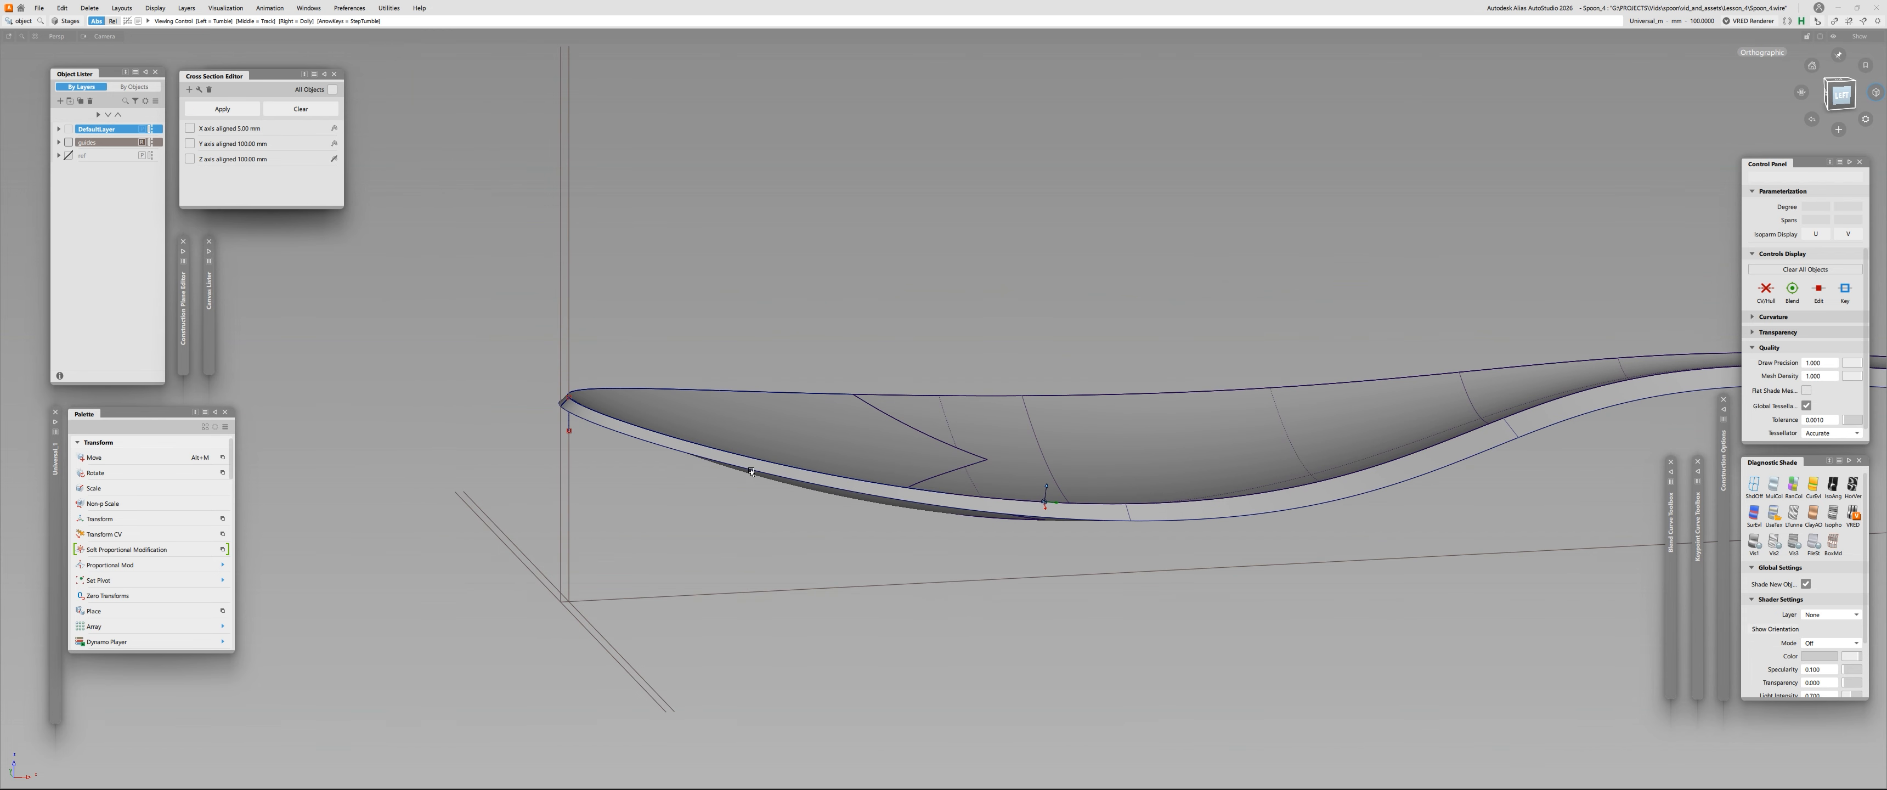
left_click_drag(720, 435, 954, 552, "alt+shift")
left_click(1839, 93)
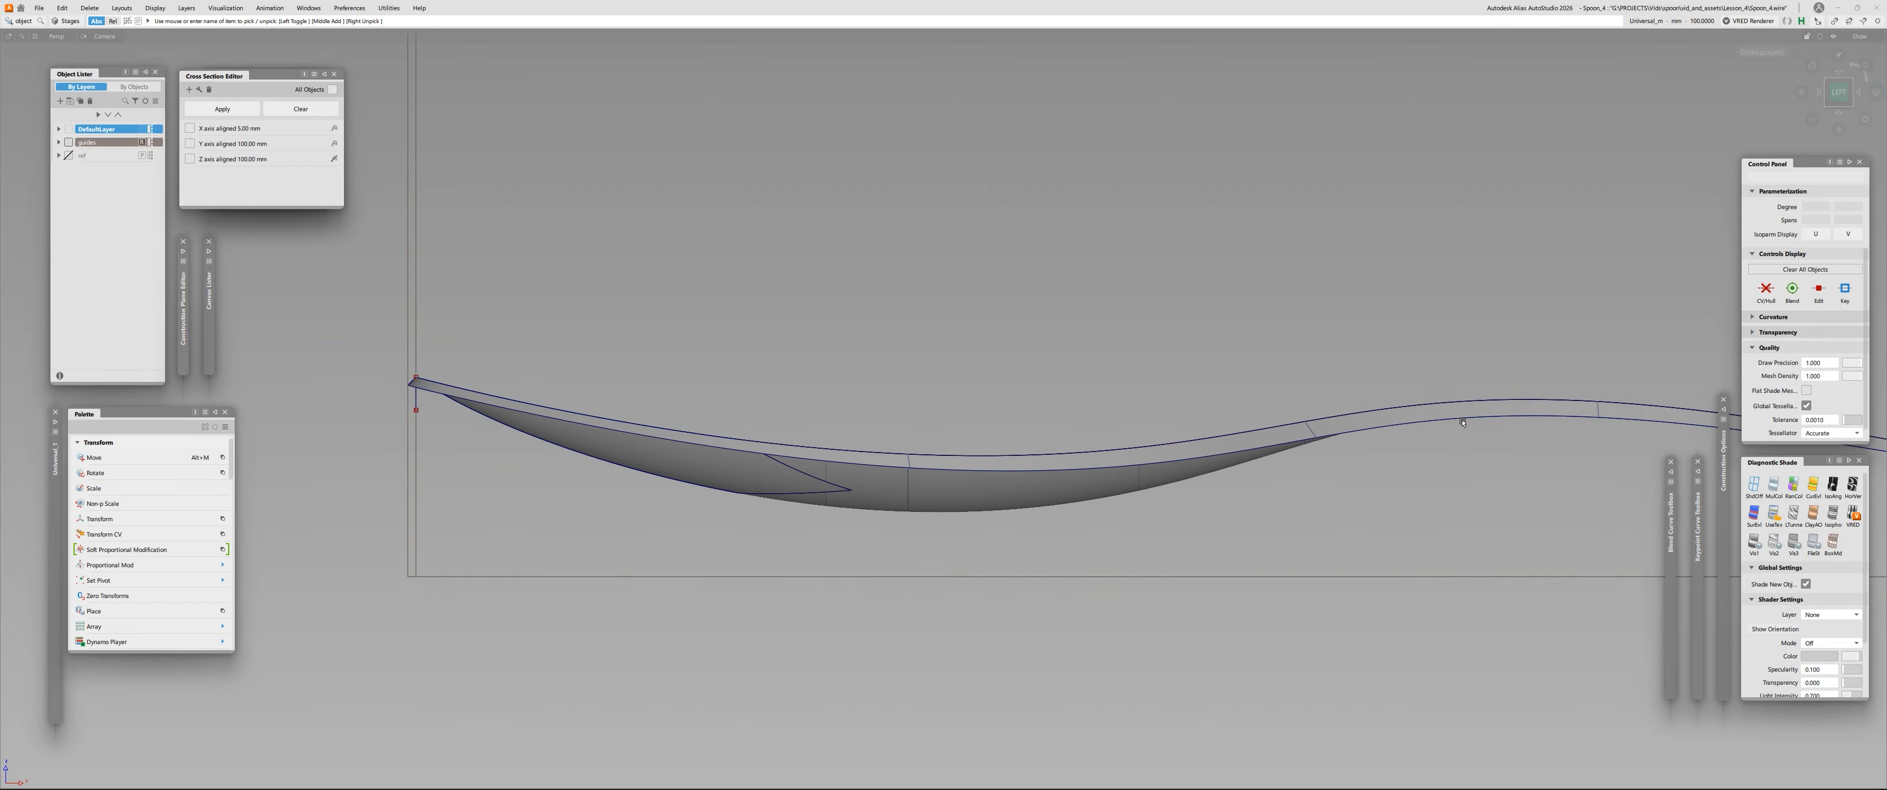
left_click_drag(1074, 625, 860, 605, "alt+shift")
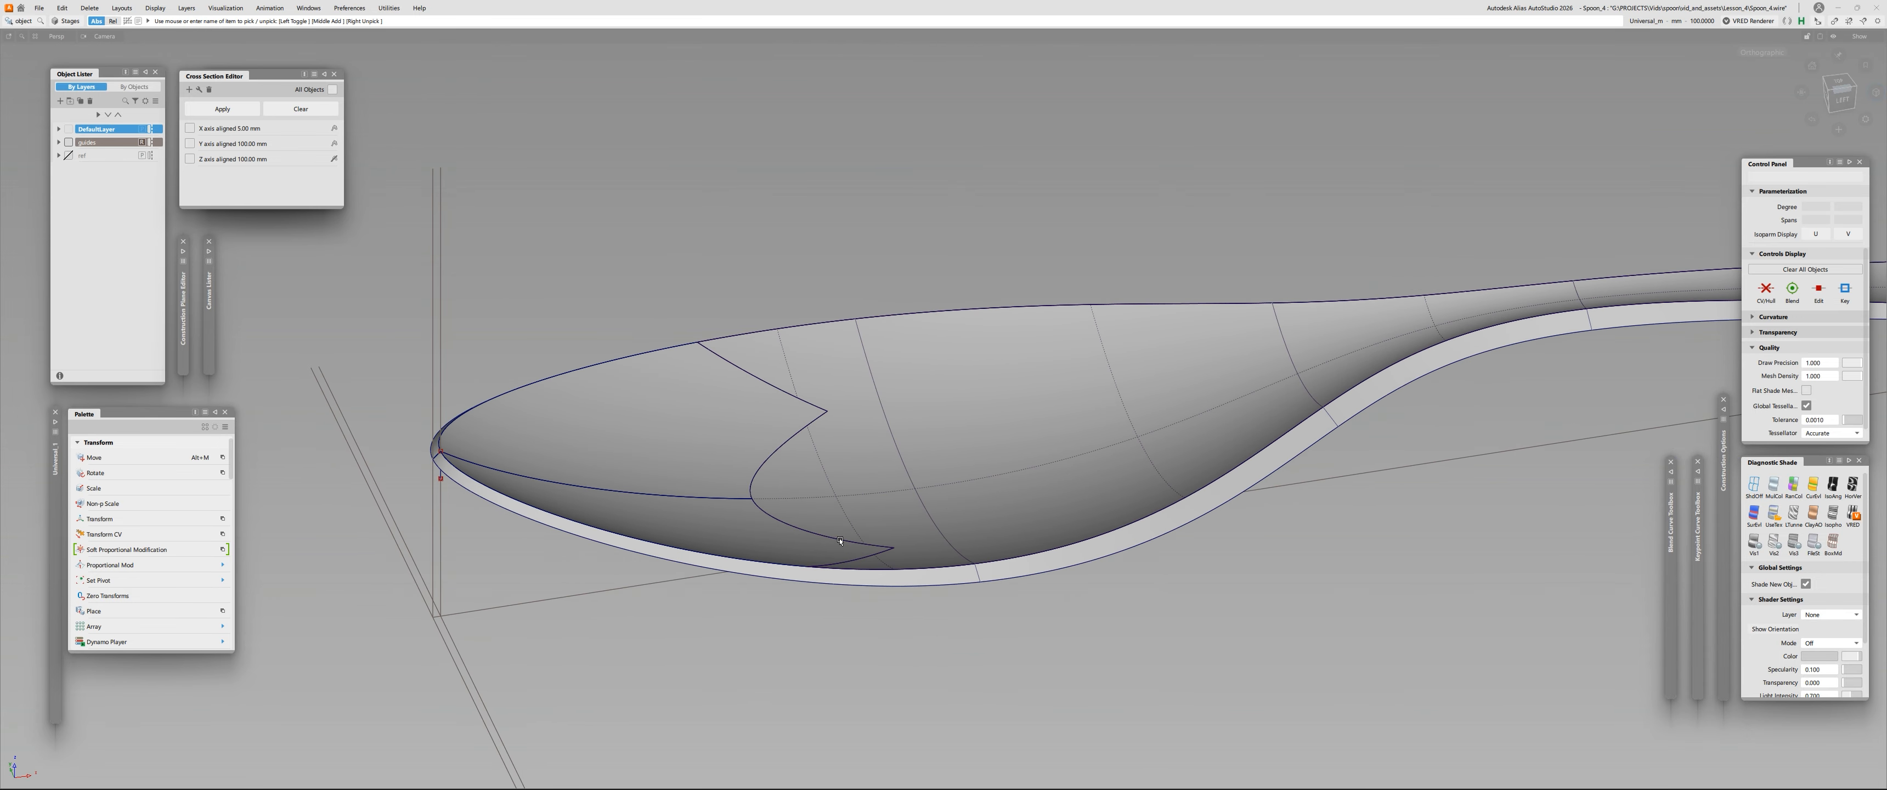
left_click_drag(840, 541, 725, 468, "alt+shift")
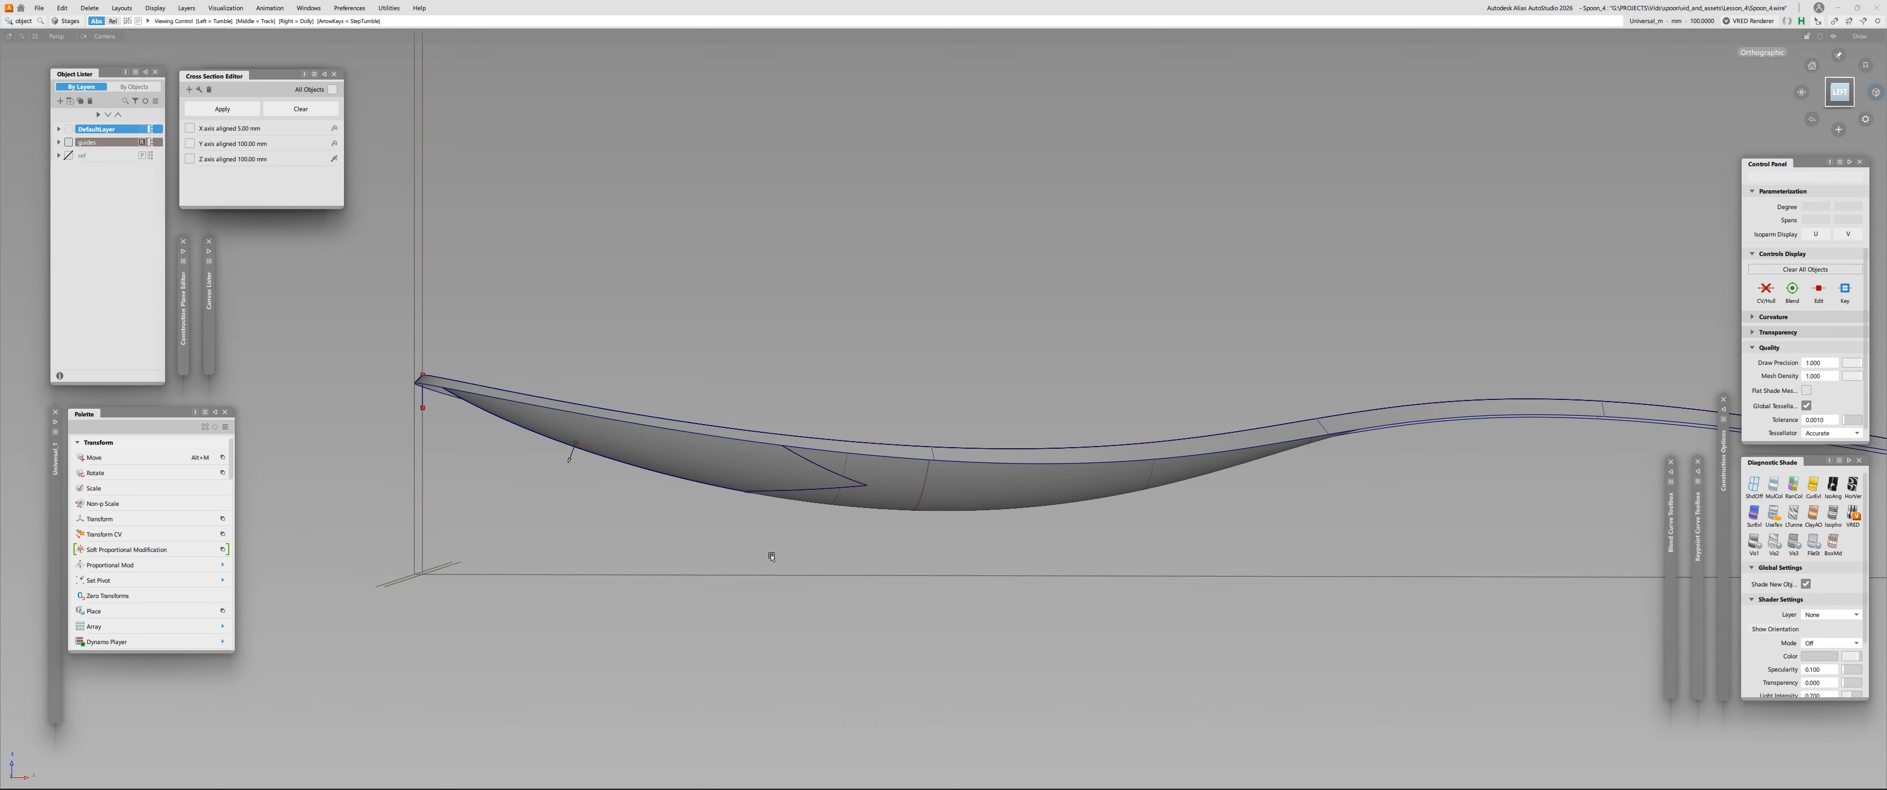
left_click_drag(771, 557, 510, 467, "alt+shift")
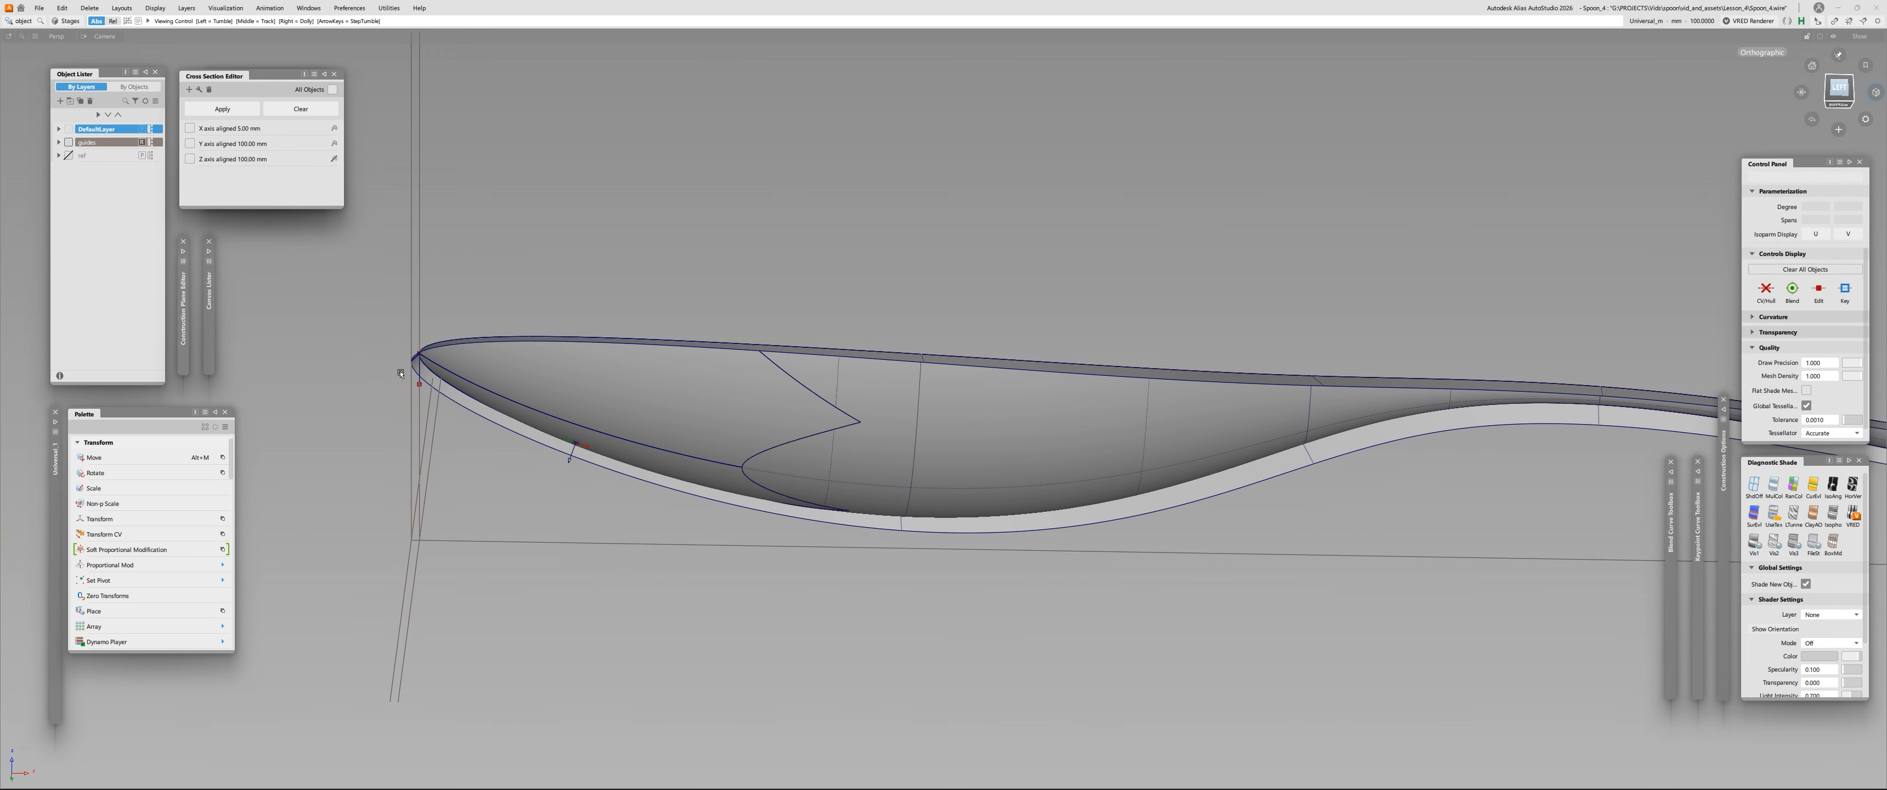
left_click_drag(1203, 541, 751, 473, "alt+shift")
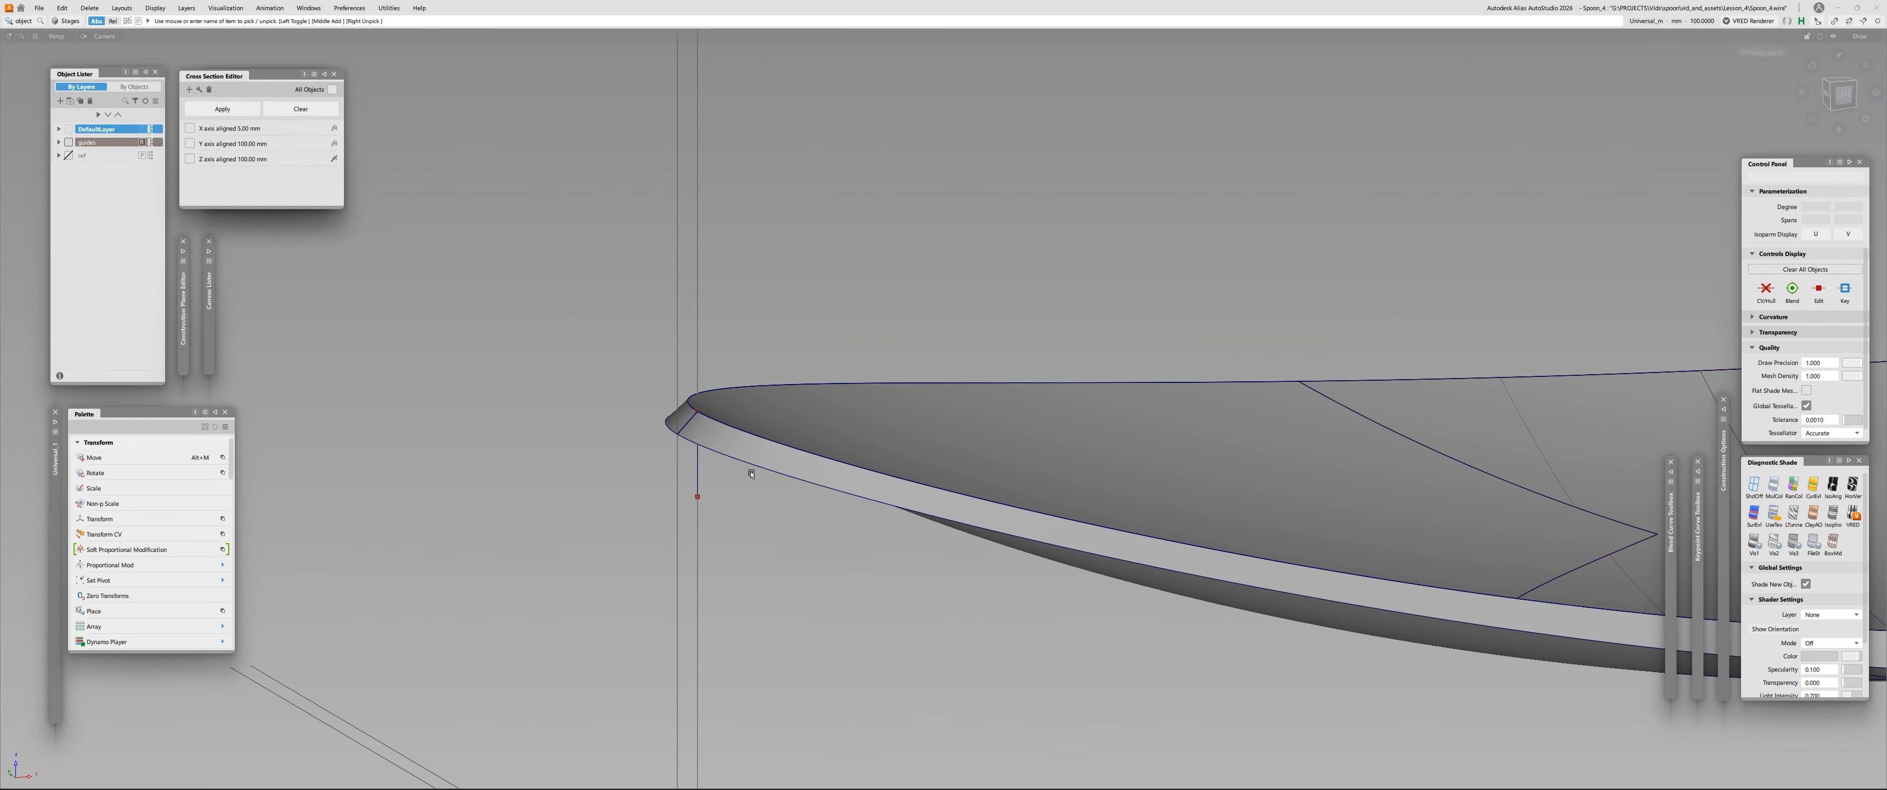
Insert an isoparametric curve on surface across the draft wall a short distance from the bowl tip.
key("i")
double_click(22, 21)
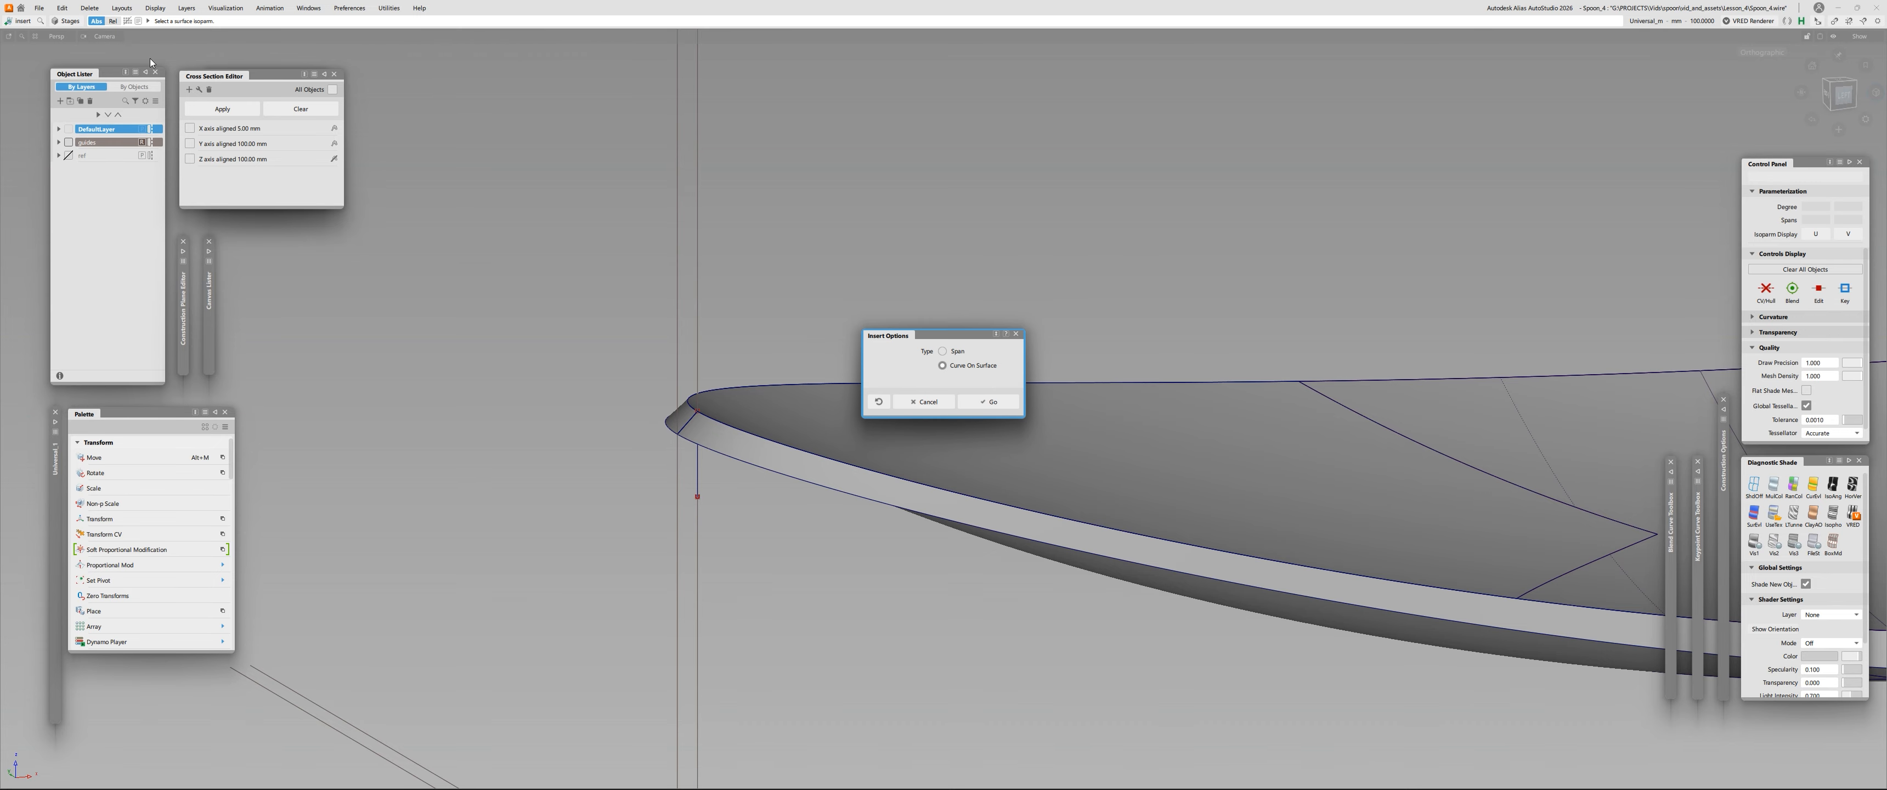
left_click(988, 401)
left_click(681, 423)
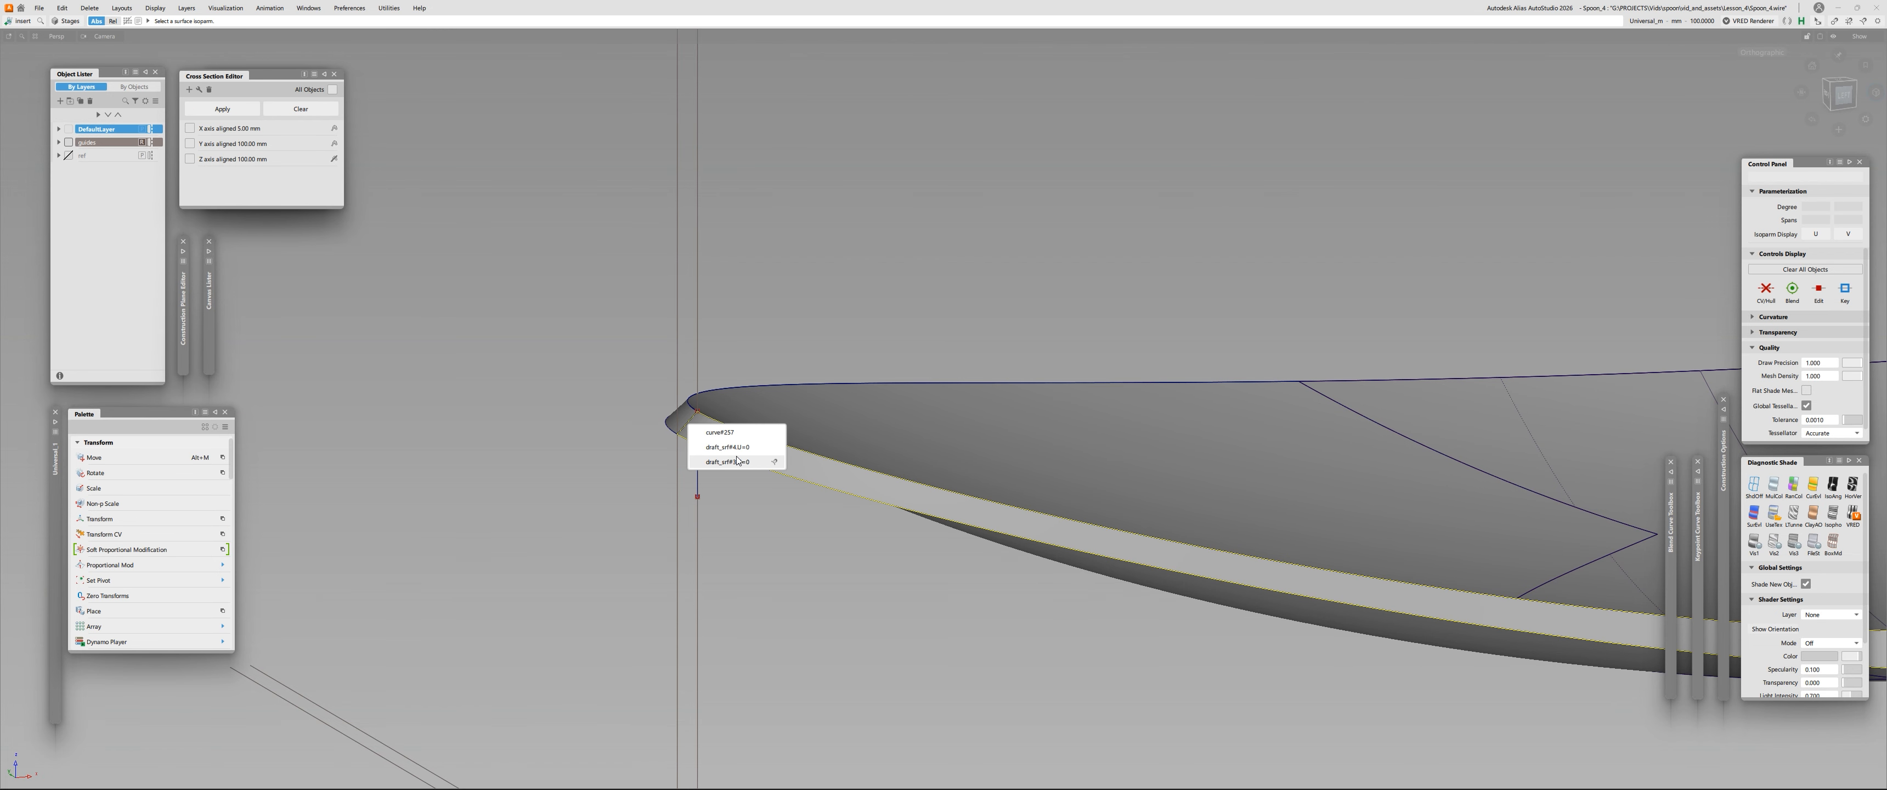
left_click(773, 457)
left_click(772, 456)
left_click(798, 461)
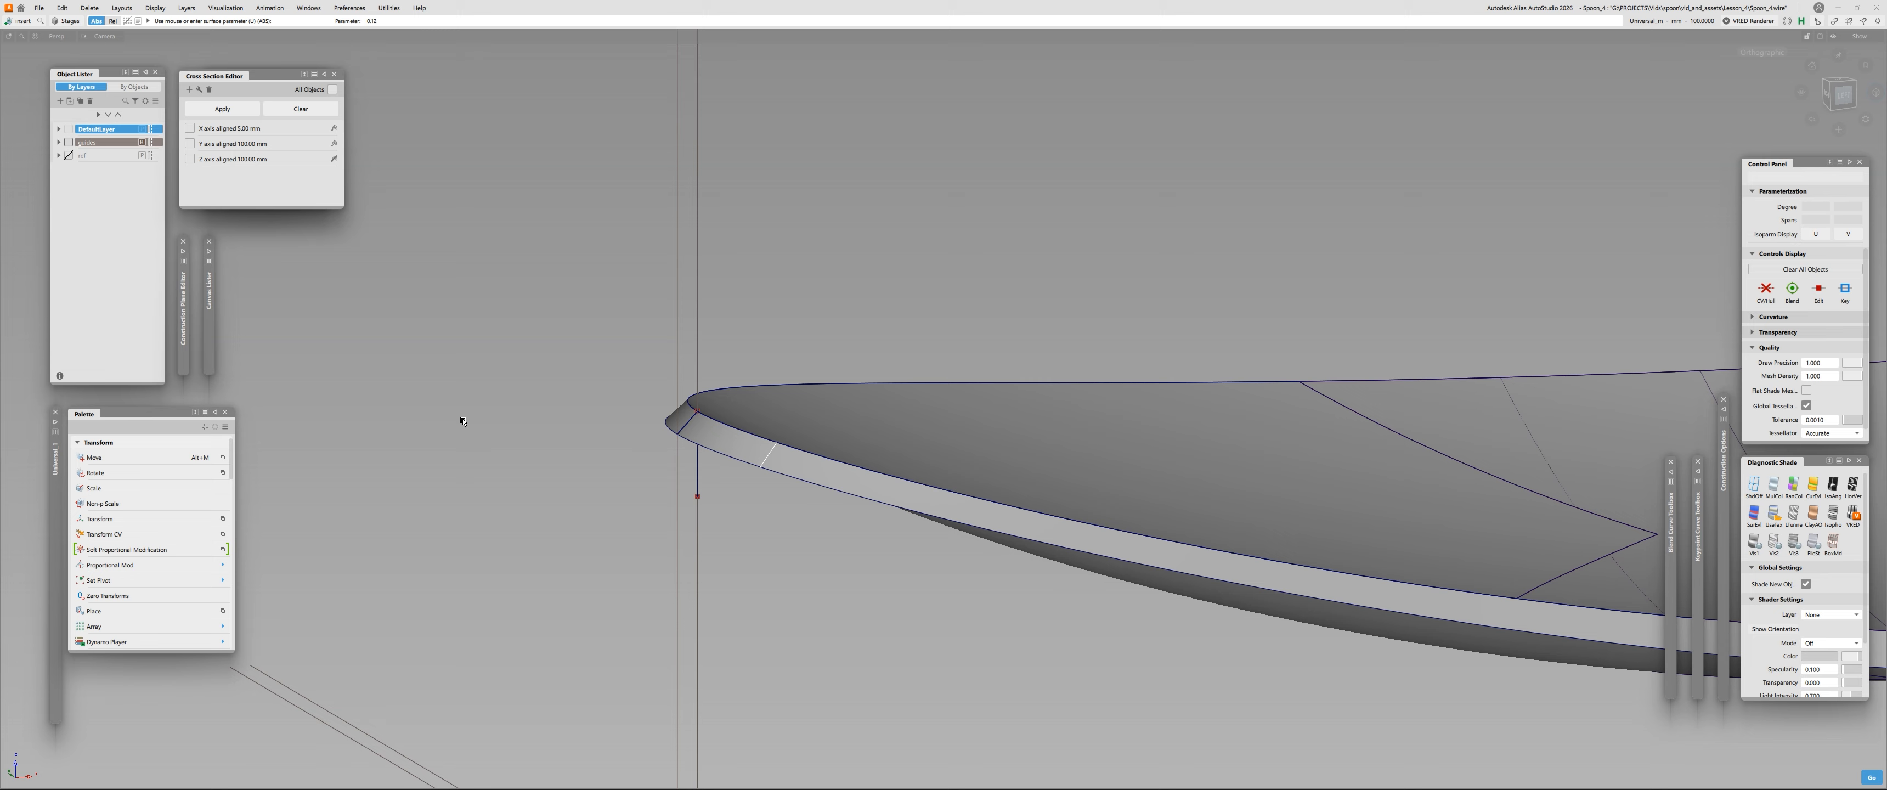
scroll(866, 489, "down", 5, "alt+shift")
left_click_drag(914, 497, 952, 567, "alt+shift")
scroll(946, 561, "up", 5, "alt+shift")
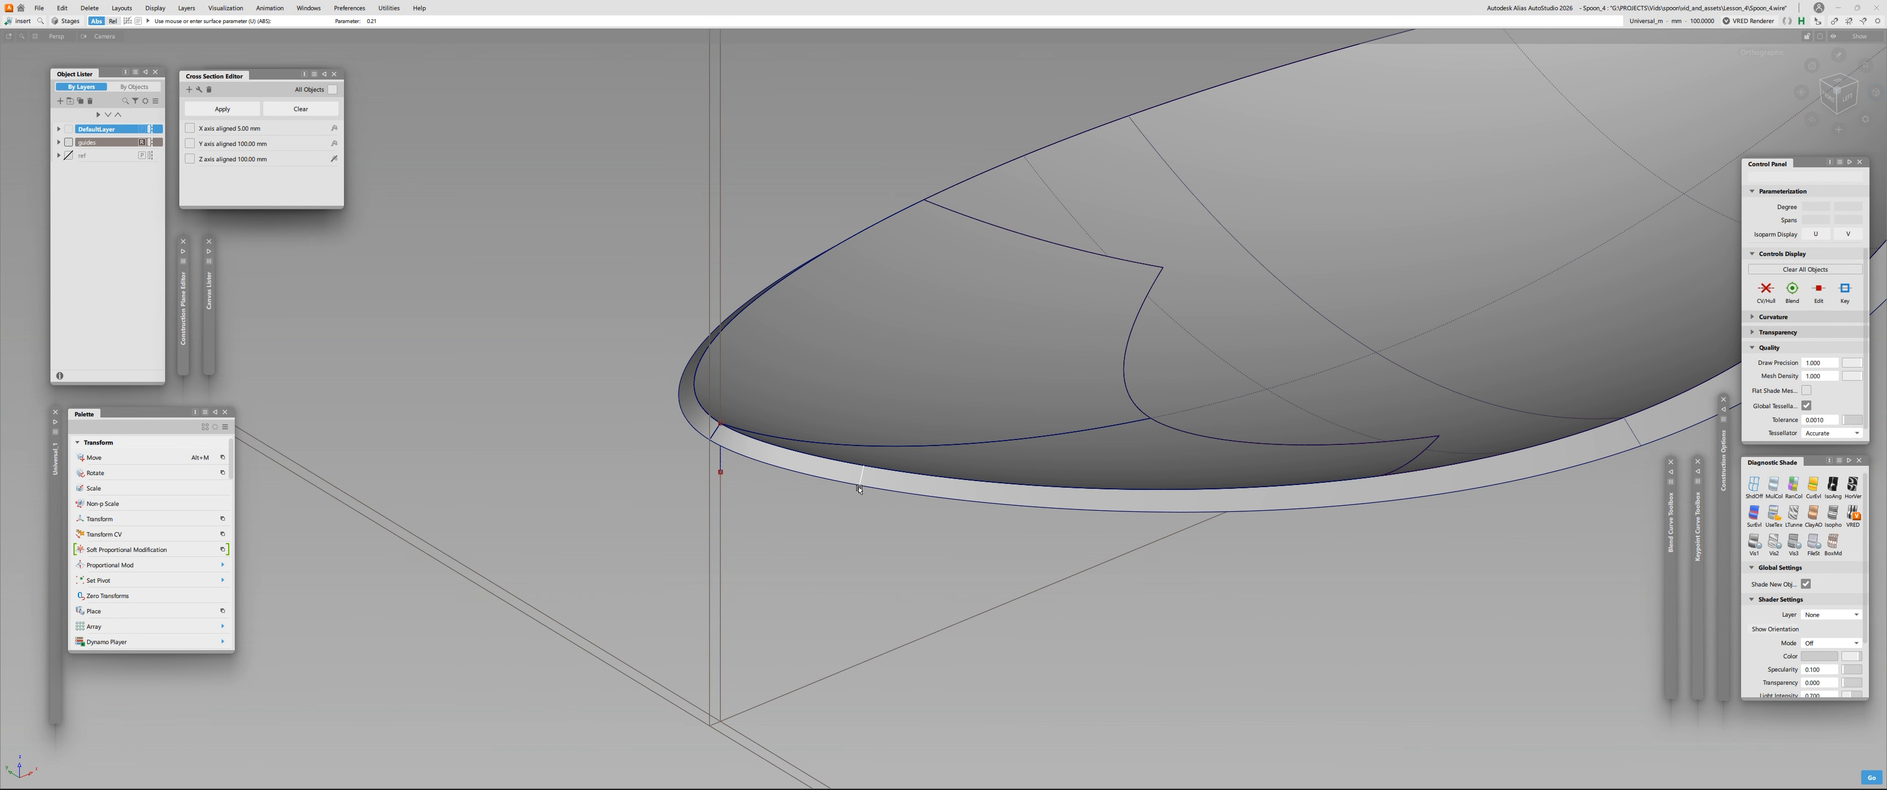
left_click_drag(857, 480, 729, 476, "alt+shift")
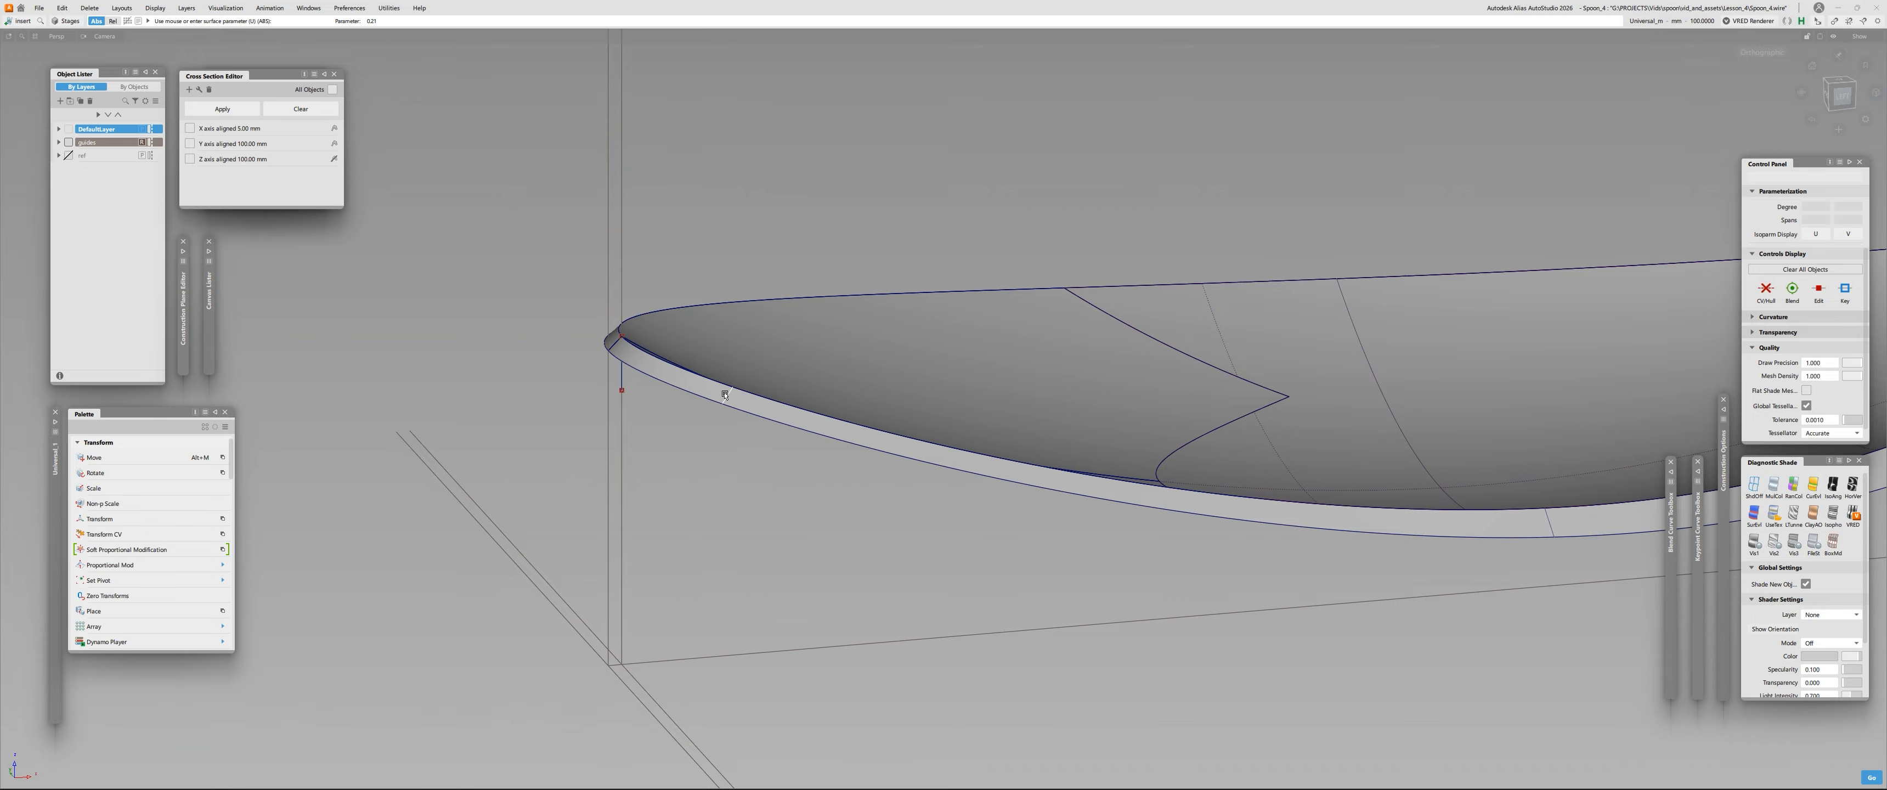
left_click_drag(718, 399, 696, 470, "alt+shift")
key("space")
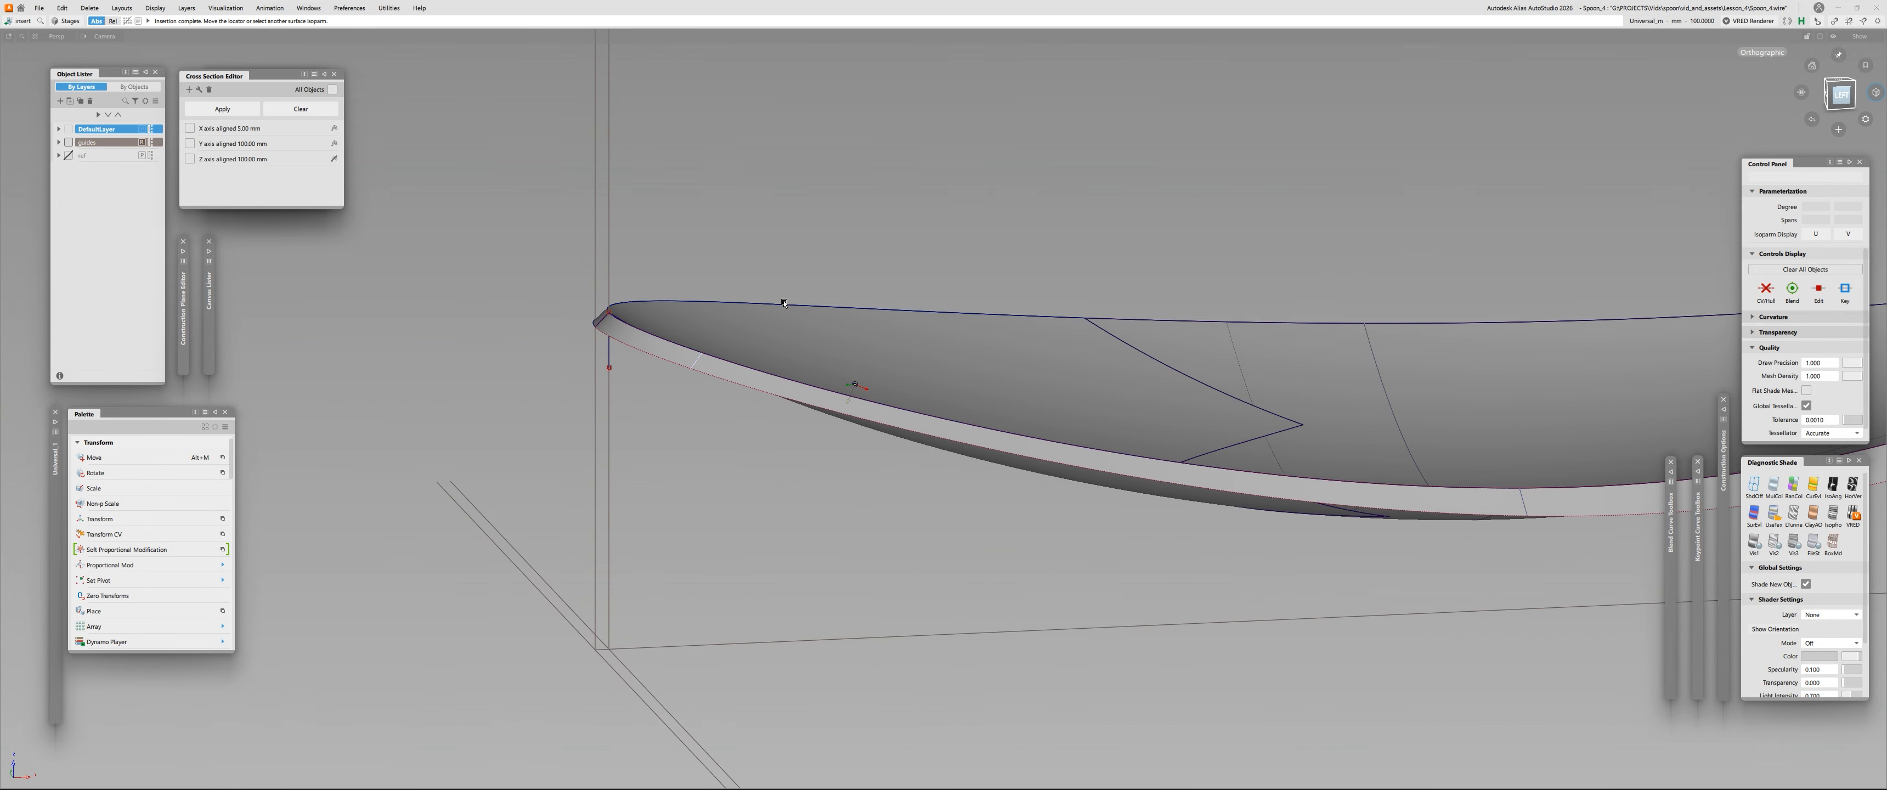
Insert an isoparametric curve on surface across the draft wall near the handle end.
scroll(783, 299, "down", 5, "alt+shift")
left_click_drag(781, 308, 696, 422, "alt+shift")
middle_click_drag(697, 421, 590, 350, "alt+shift")
right_click_drag(590, 350, 975, 440, "alt+shift")
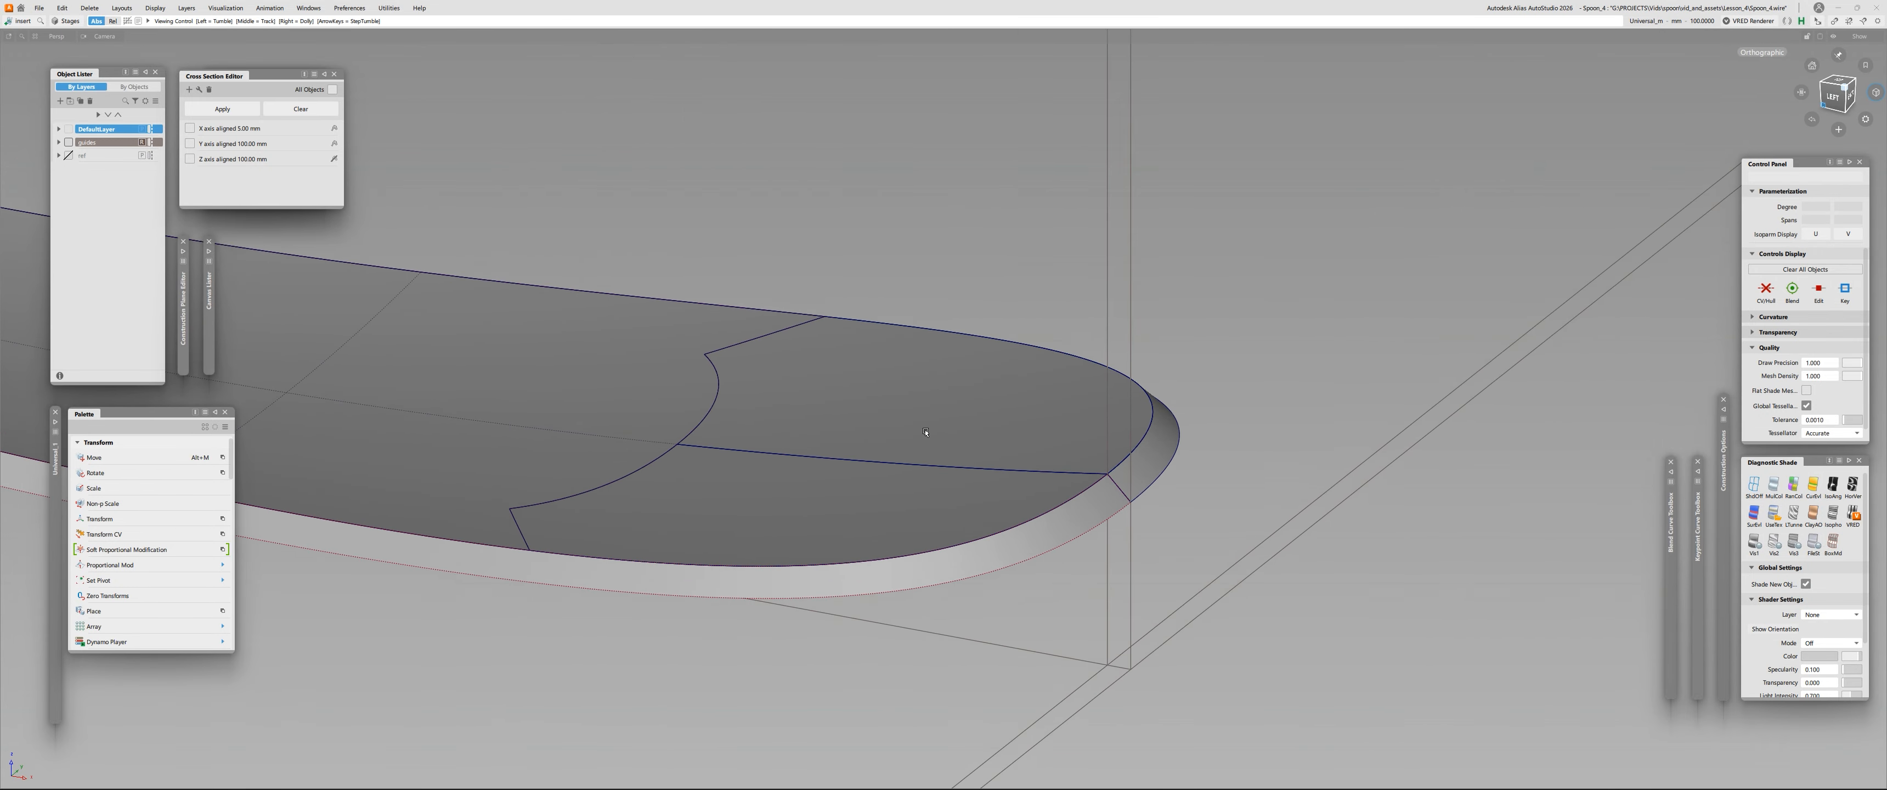
middle_click_drag(975, 440, 1031, 359, "alt+shift")
left_click(1177, 407)
left_click(1177, 407)
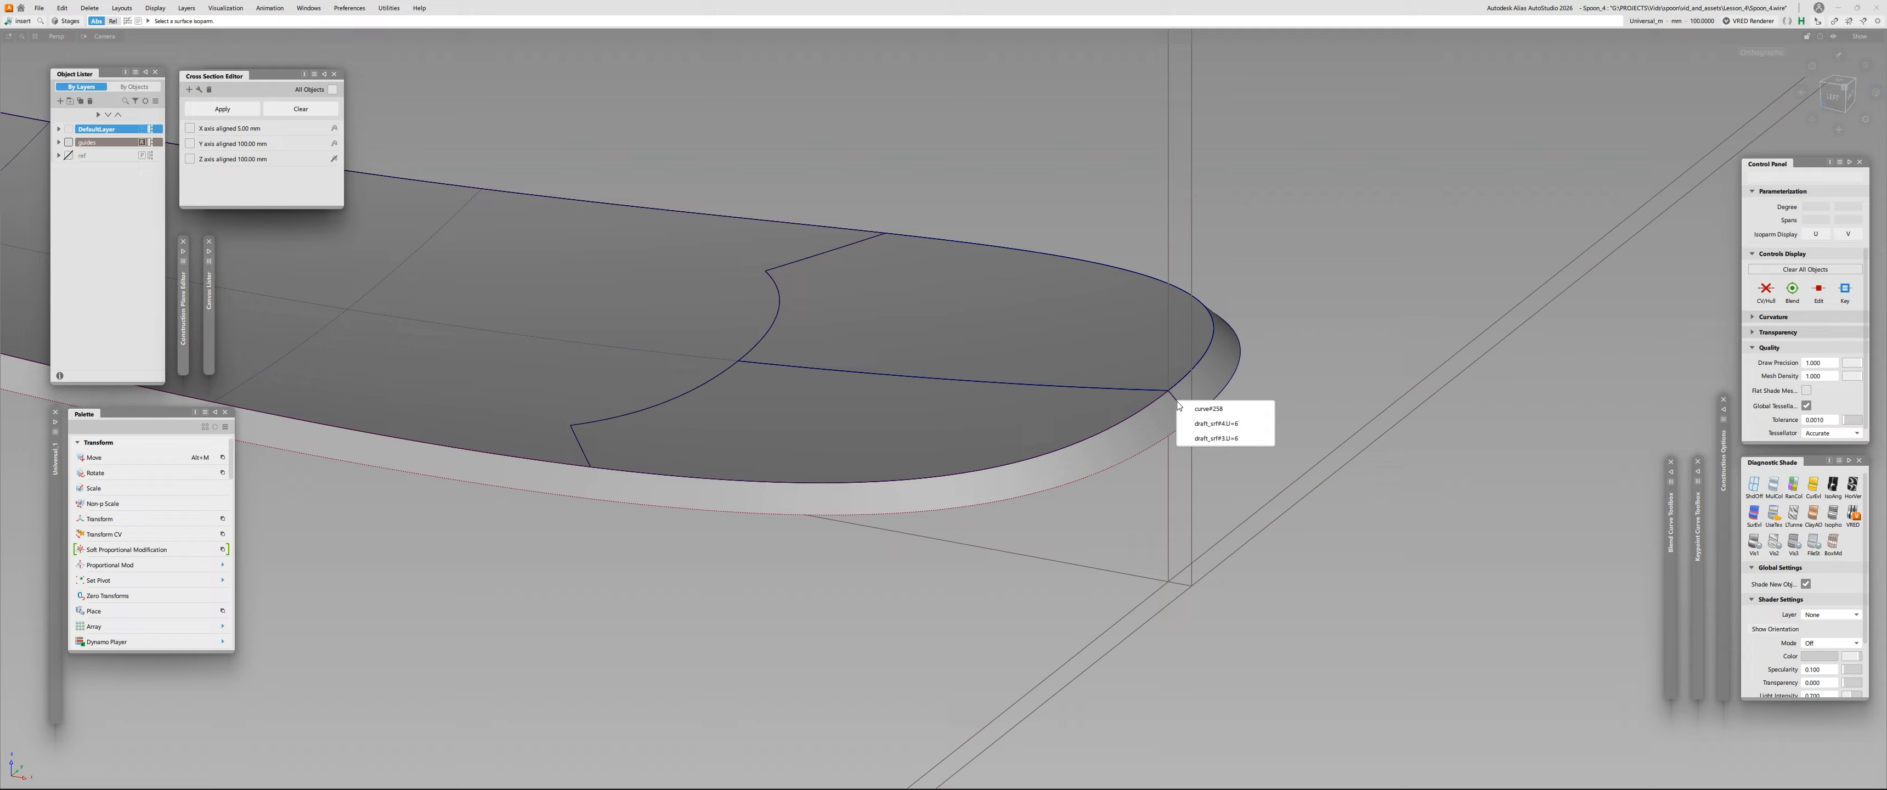
left_click(1200, 438)
left_click(774, 508)
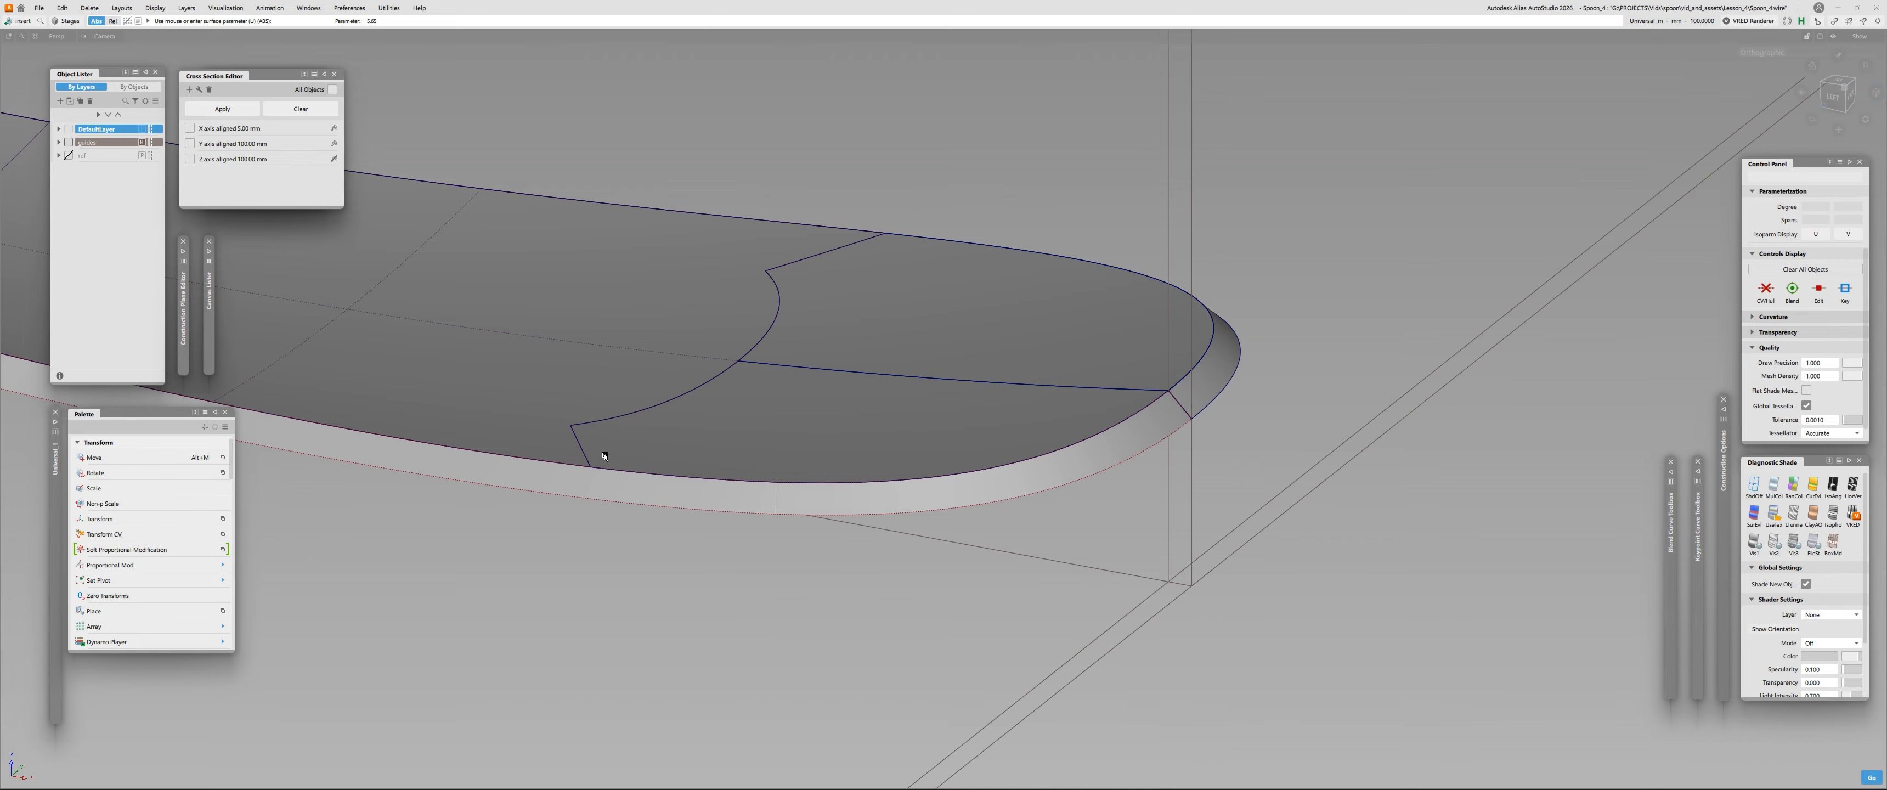
Snap the inserted curve to the corner where the handle end's trimmed surface meets the rim, and complete the insertion.
left_click(581, 458)
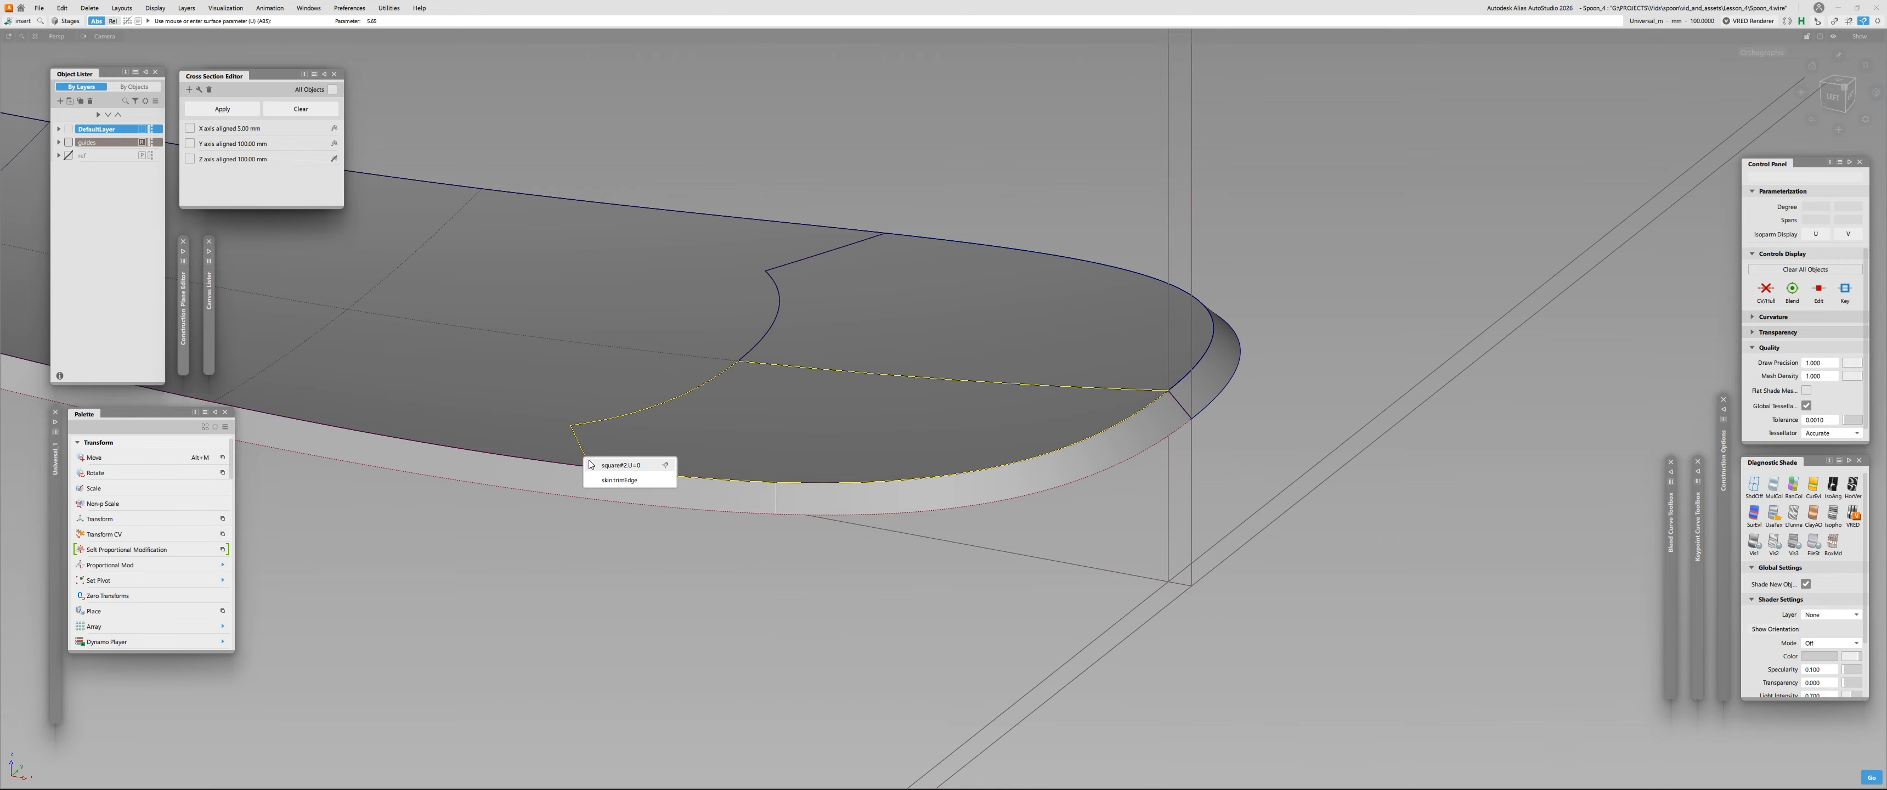
left_click(608, 482)
right_click_drag(769, 451, 732, 480, "alt+shift")
middle_click_drag(832, 282, 754, 510, "alt+shift")
key("space")
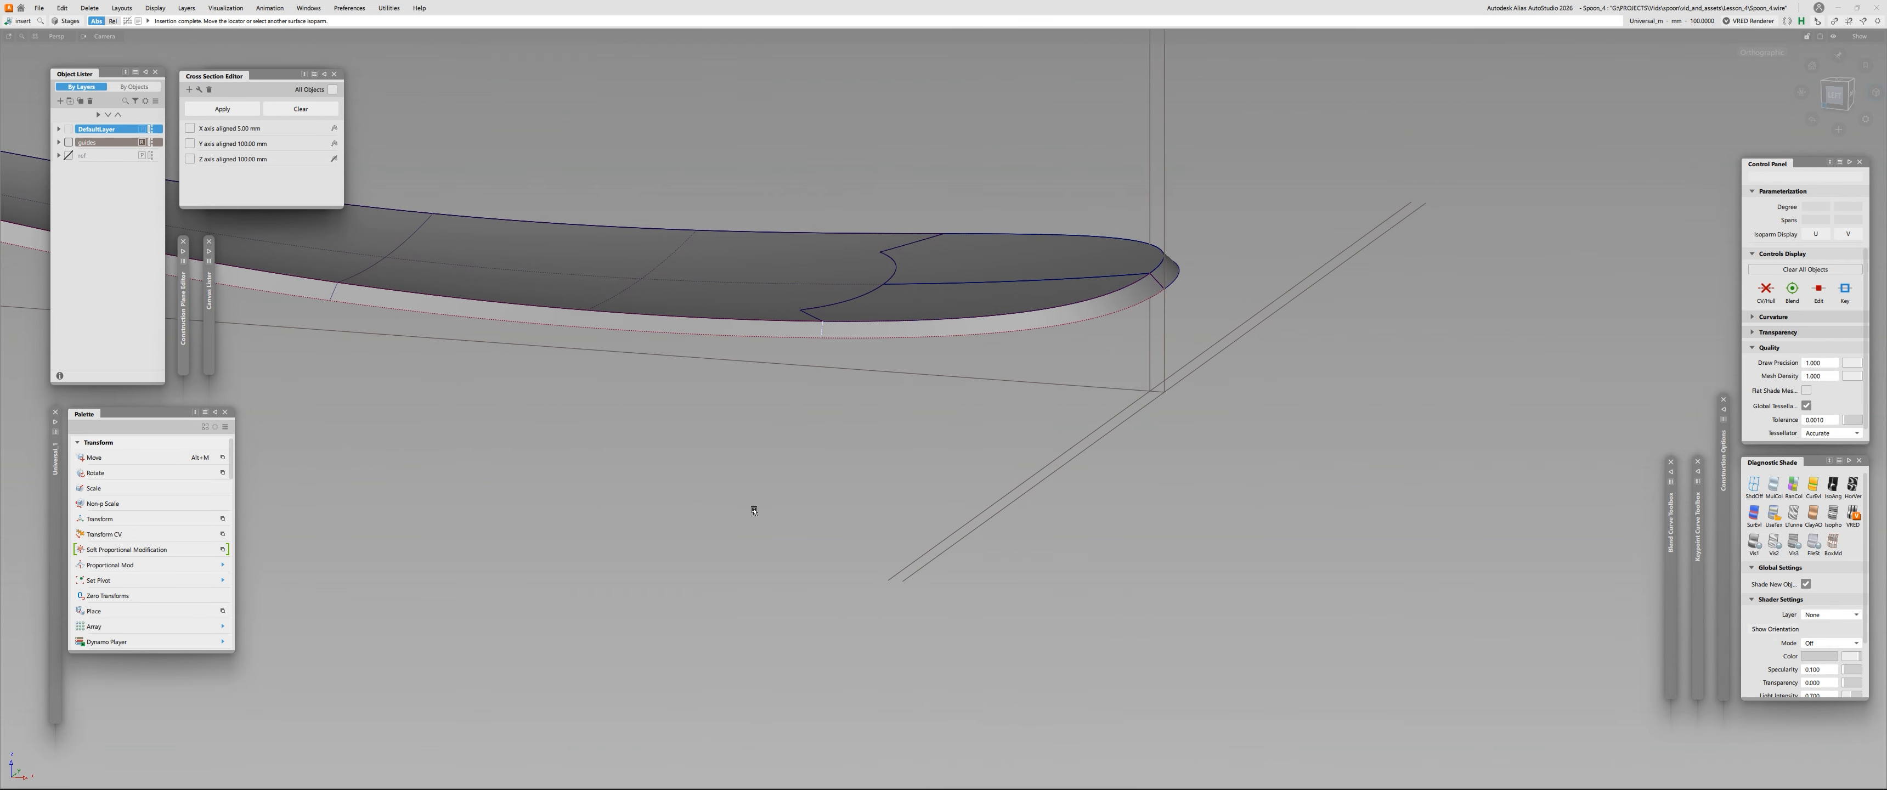
Delete the draft wall on the far side of the spoon.
left_click_drag(949, 319, 792, 379, "alt+shift")
left_click(1178, 324)
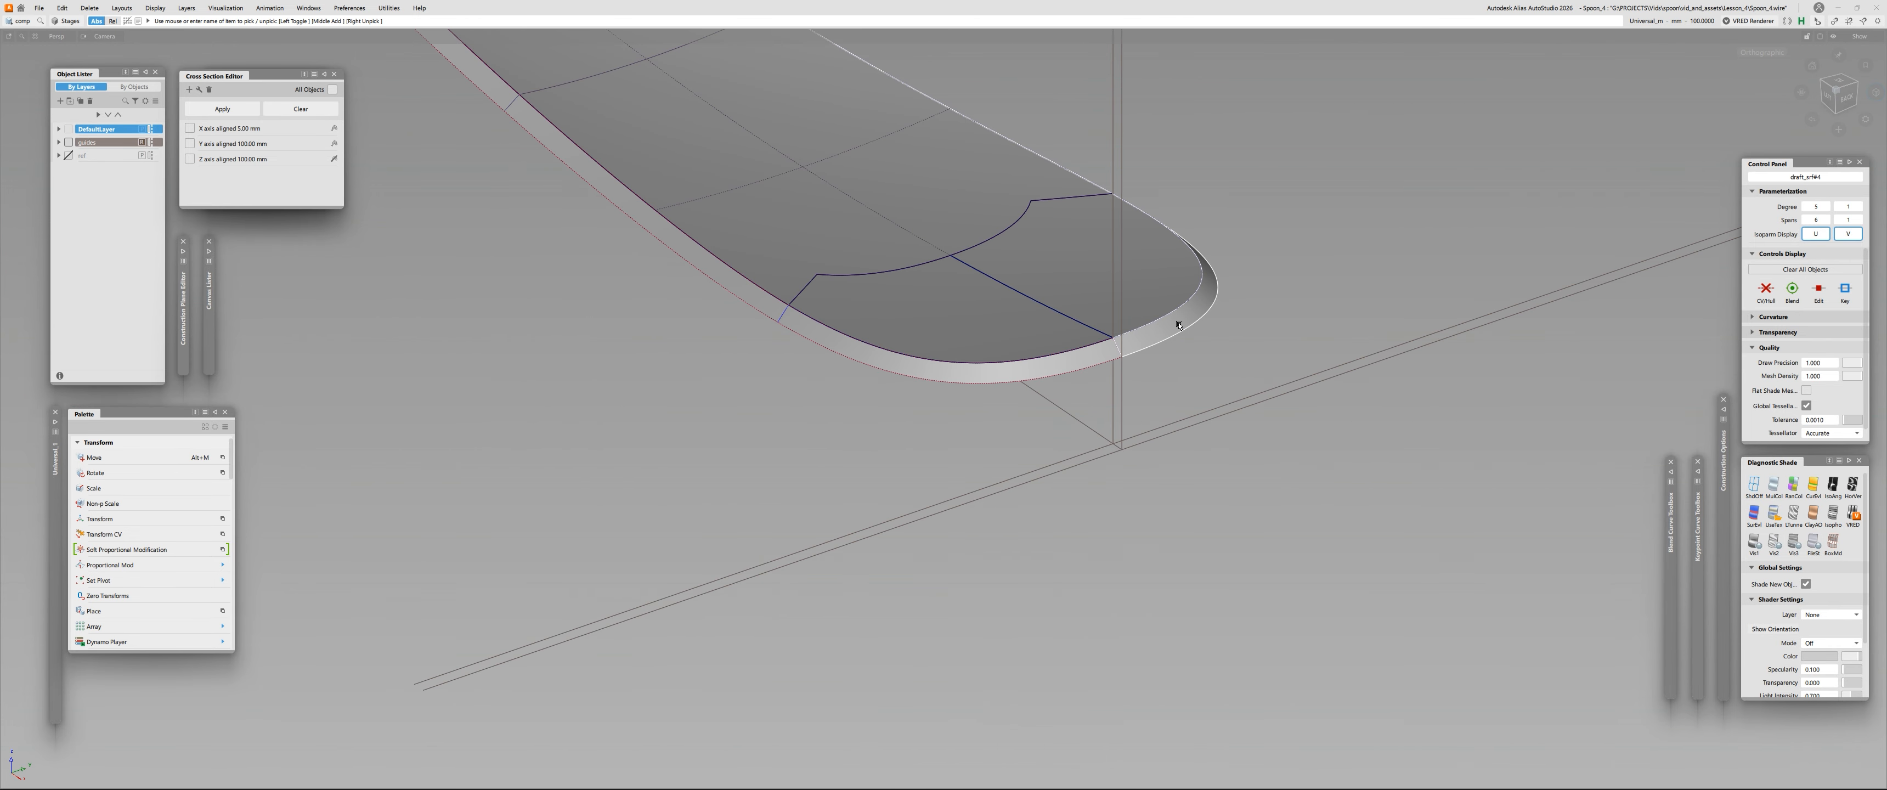
key("Delete")
Trim the remaining draft wall at the inserted curves, keeping the long section along the spoon's side.
middle_click_drag(663, 312, 872, 510, "alt+shift")
right_click_drag(763, 363, 795, 378, "ctrl+shift")
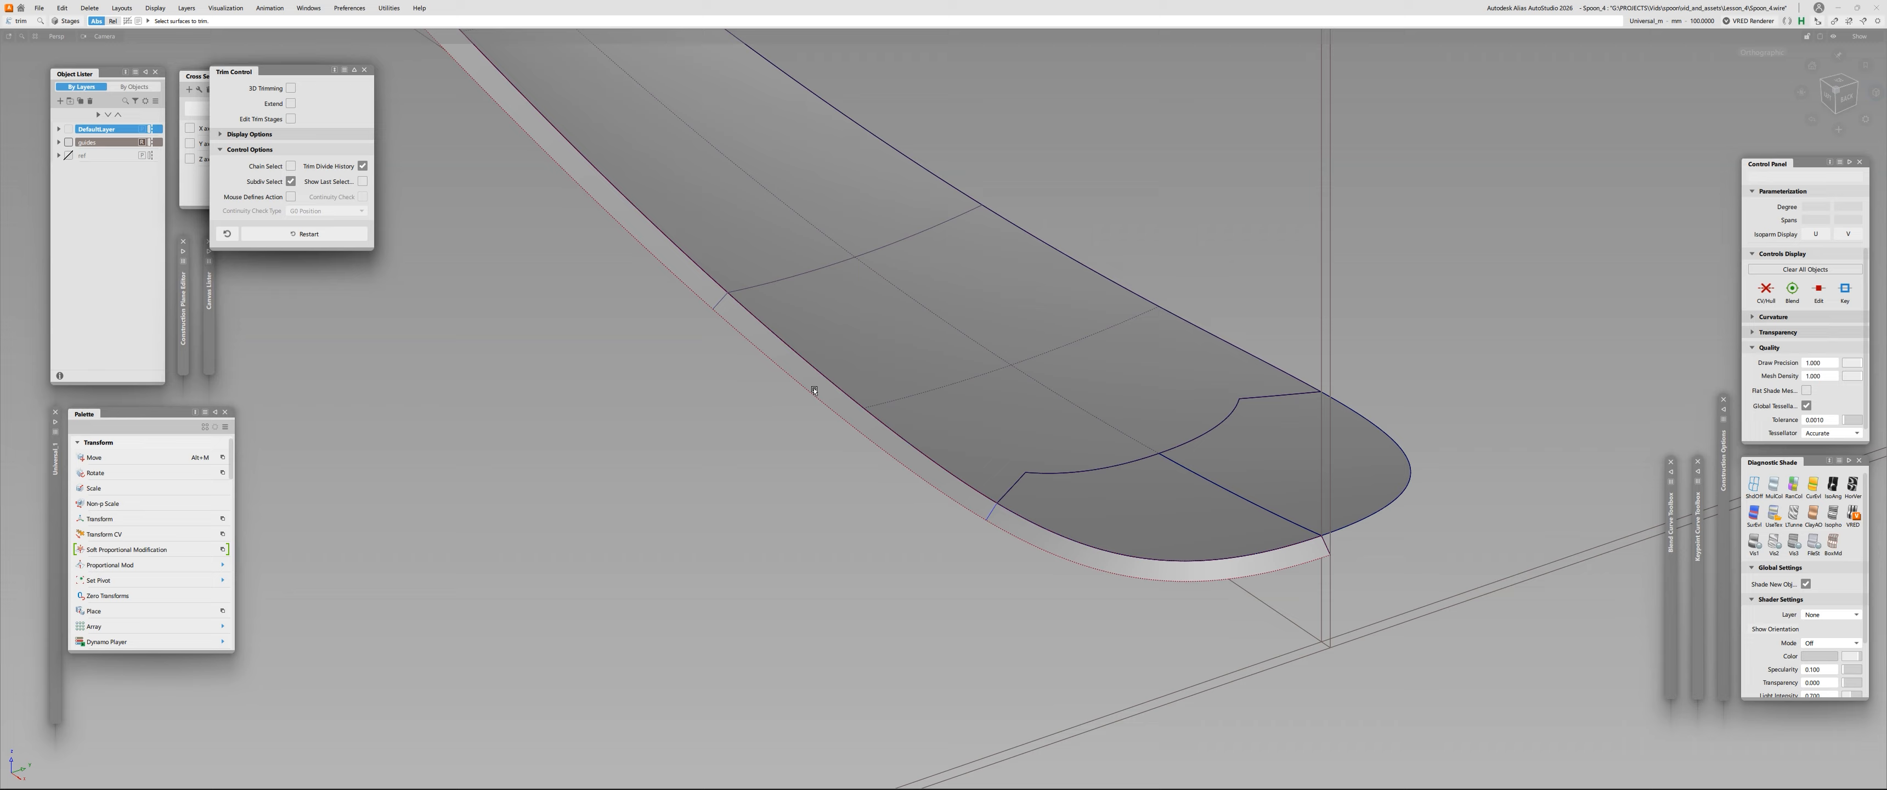
left_click(815, 387)
left_click(815, 389)
key("space")
Mirror the trimmed draft wall to the opposite side of the spoon.
left_click_drag(815, 400, 815, 374, "ctrl+shift")
left_click(817, 389)
middle_click_drag(850, 411, 879, 432, "ctrl+shift")
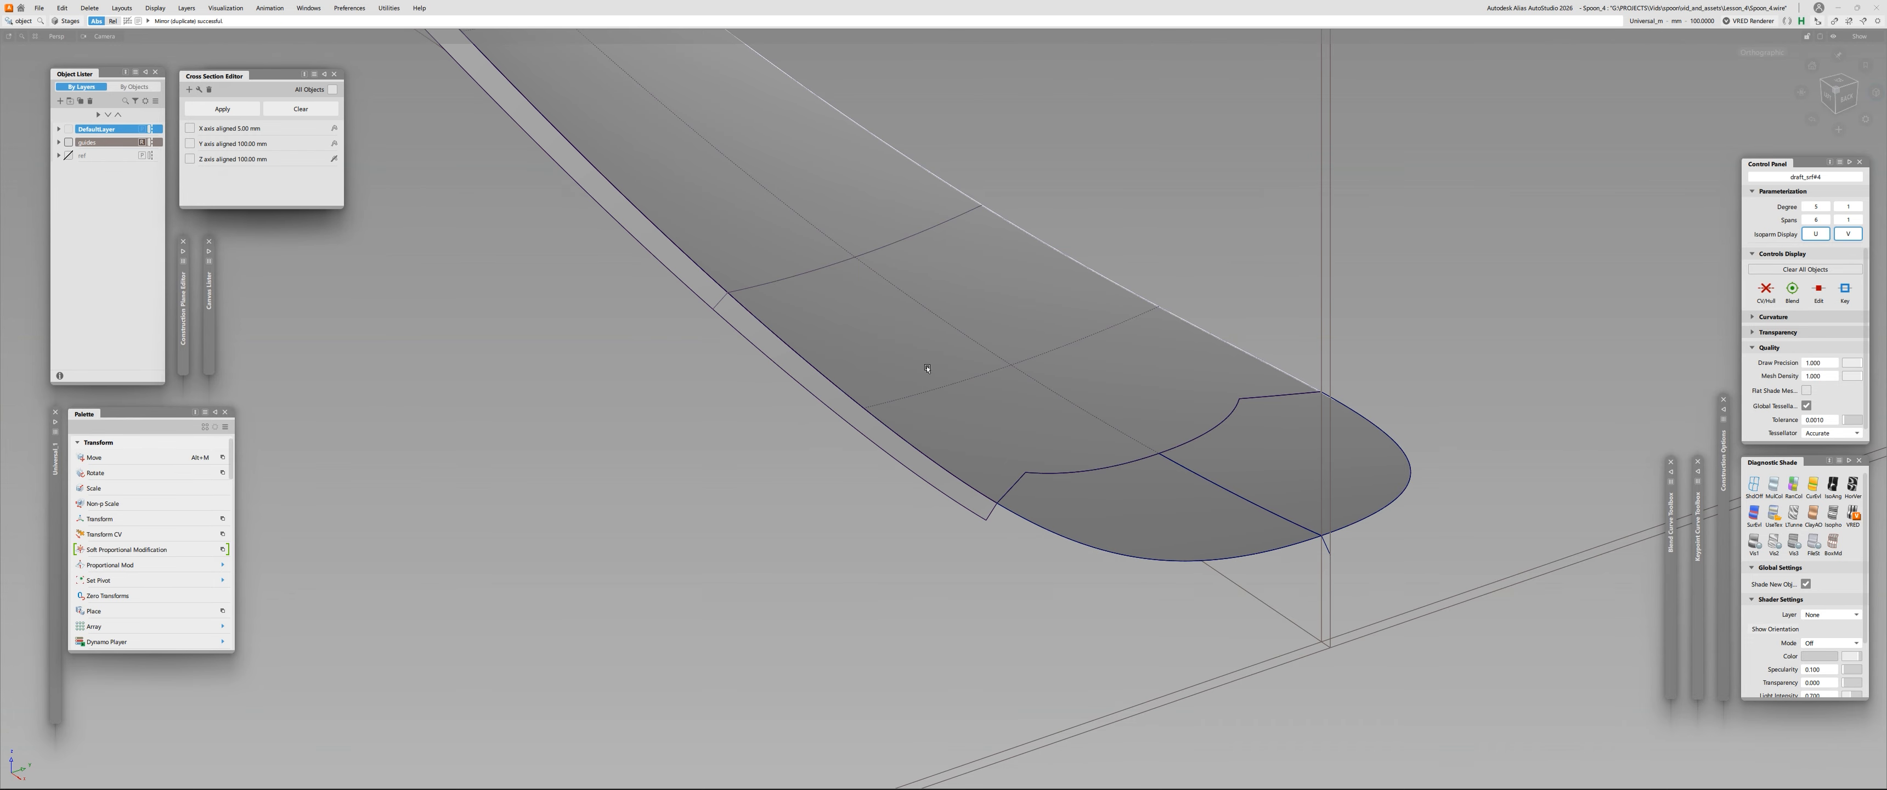
Isolate the two side draft walls by selecting both and hiding everything else.
left_click_drag(1005, 454, 956, 440, "alt+shift")
left_click_drag(956, 439, 953, 461, "ctrl+shift")
left_click(953, 465)
left_click_drag(1179, 493, 982, 492, "alt+shift")
left_click(1520, 494)
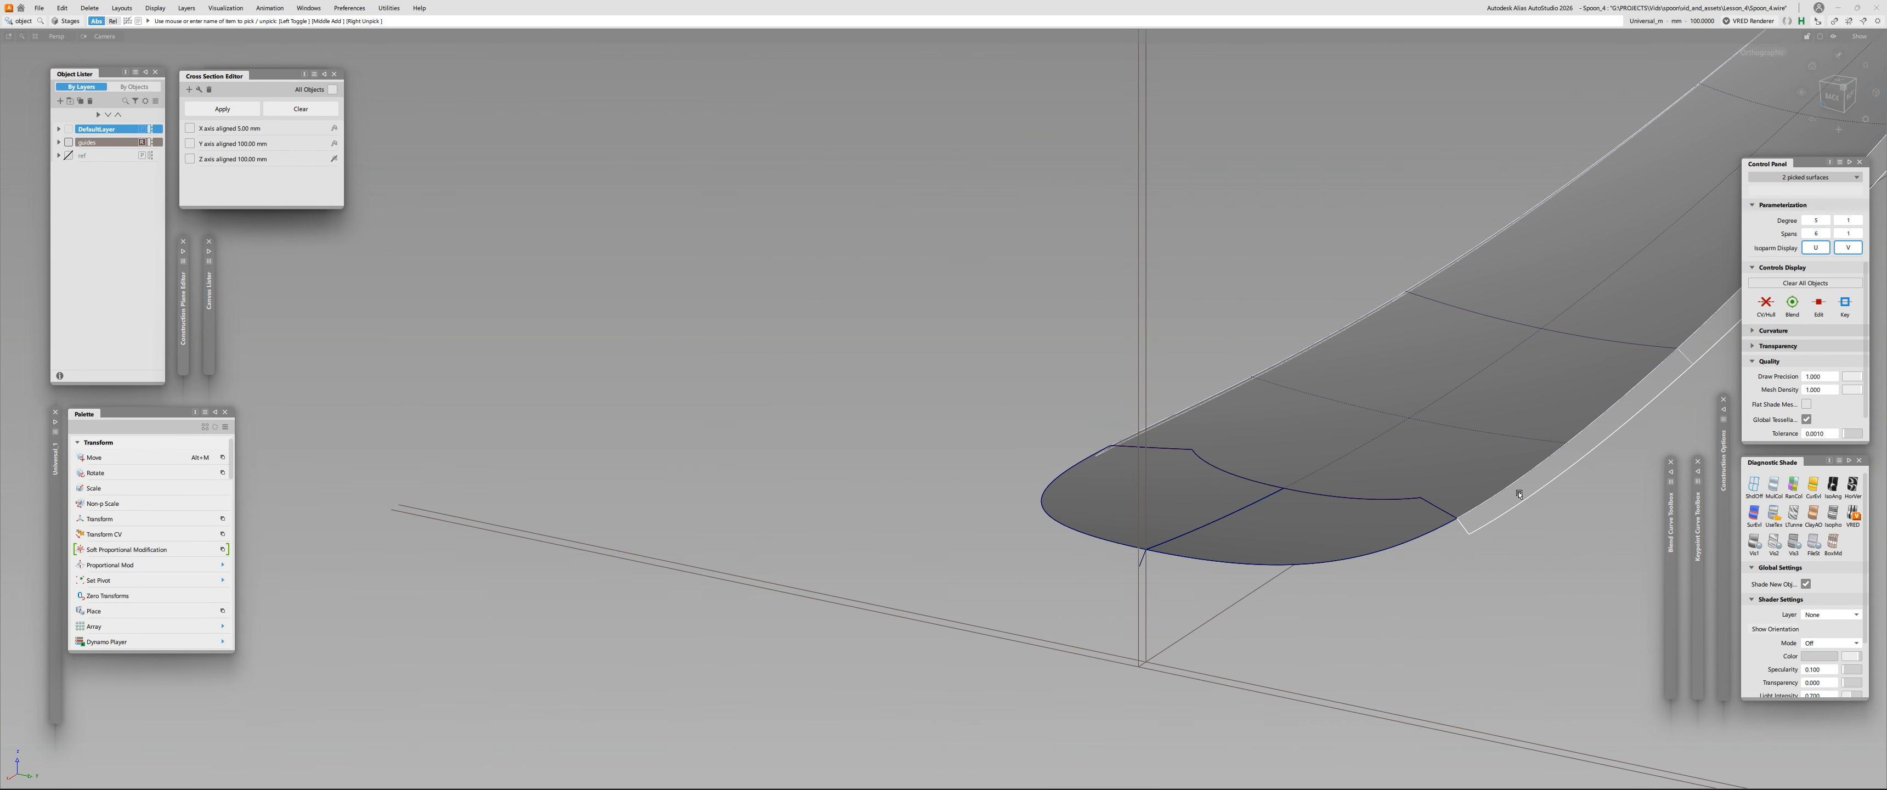
key("alt+h")
left_click(1399, 425)
middle_click_drag(1398, 426, 1040, 469, "alt+shift")
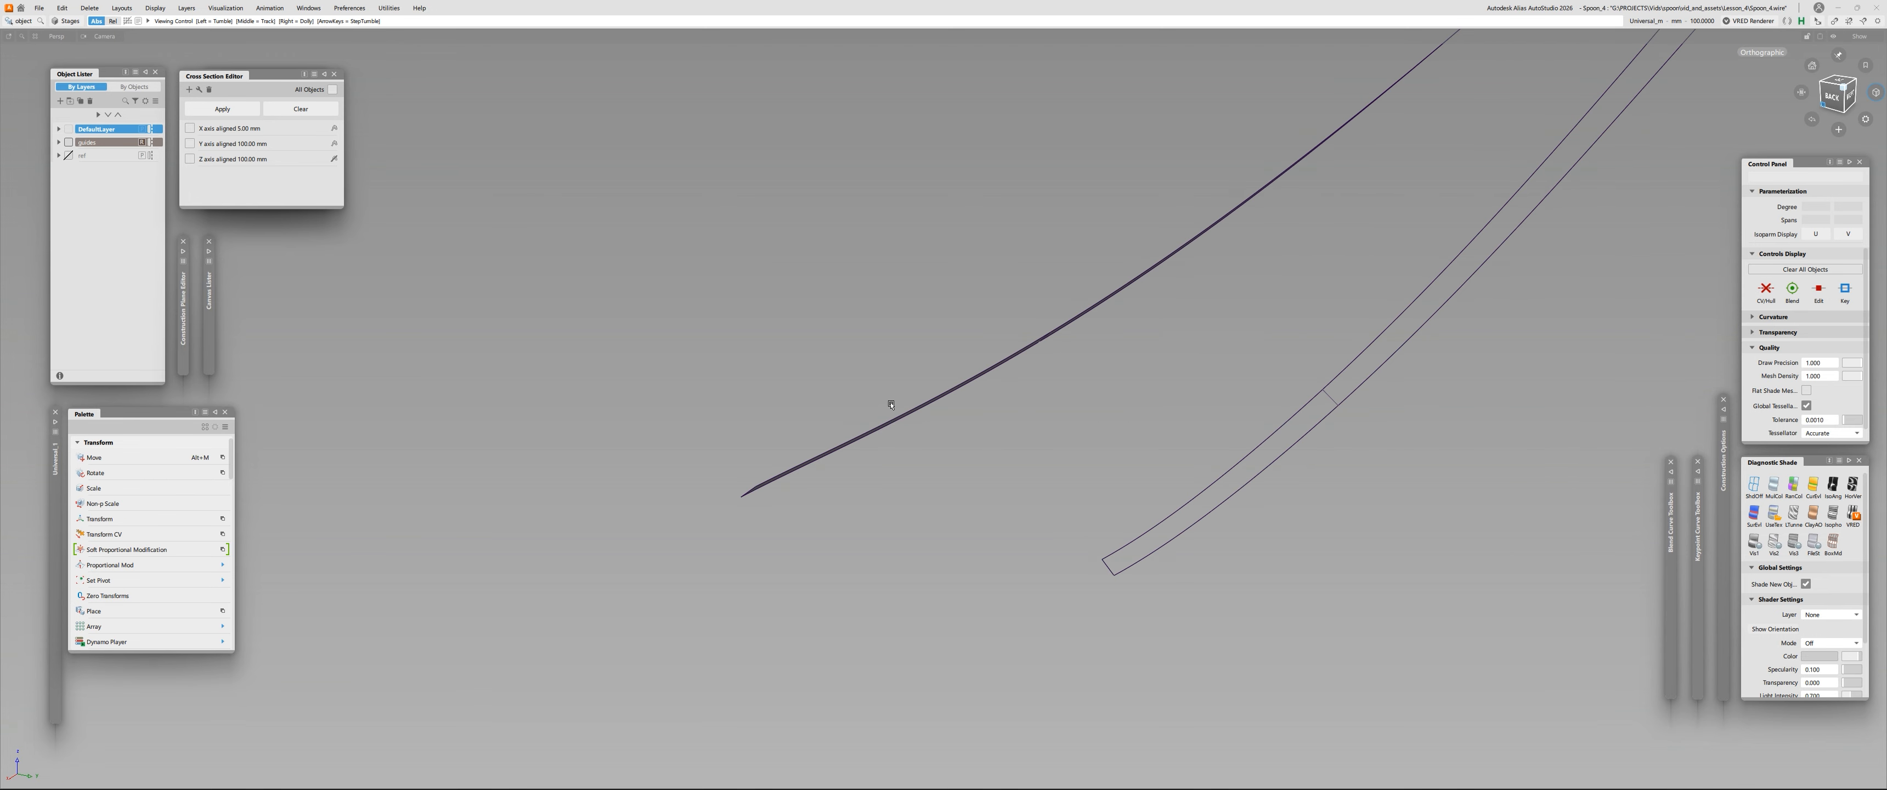
Create a skin surface between the lower edges of the two draft walls, with Crown Mode off.
left_click_drag(890, 401, 896, 410, "alt+shift")
right_click_drag(895, 410, 898, 419, "ctrl+shift")
left_click(900, 416)
left_click(1231, 467)
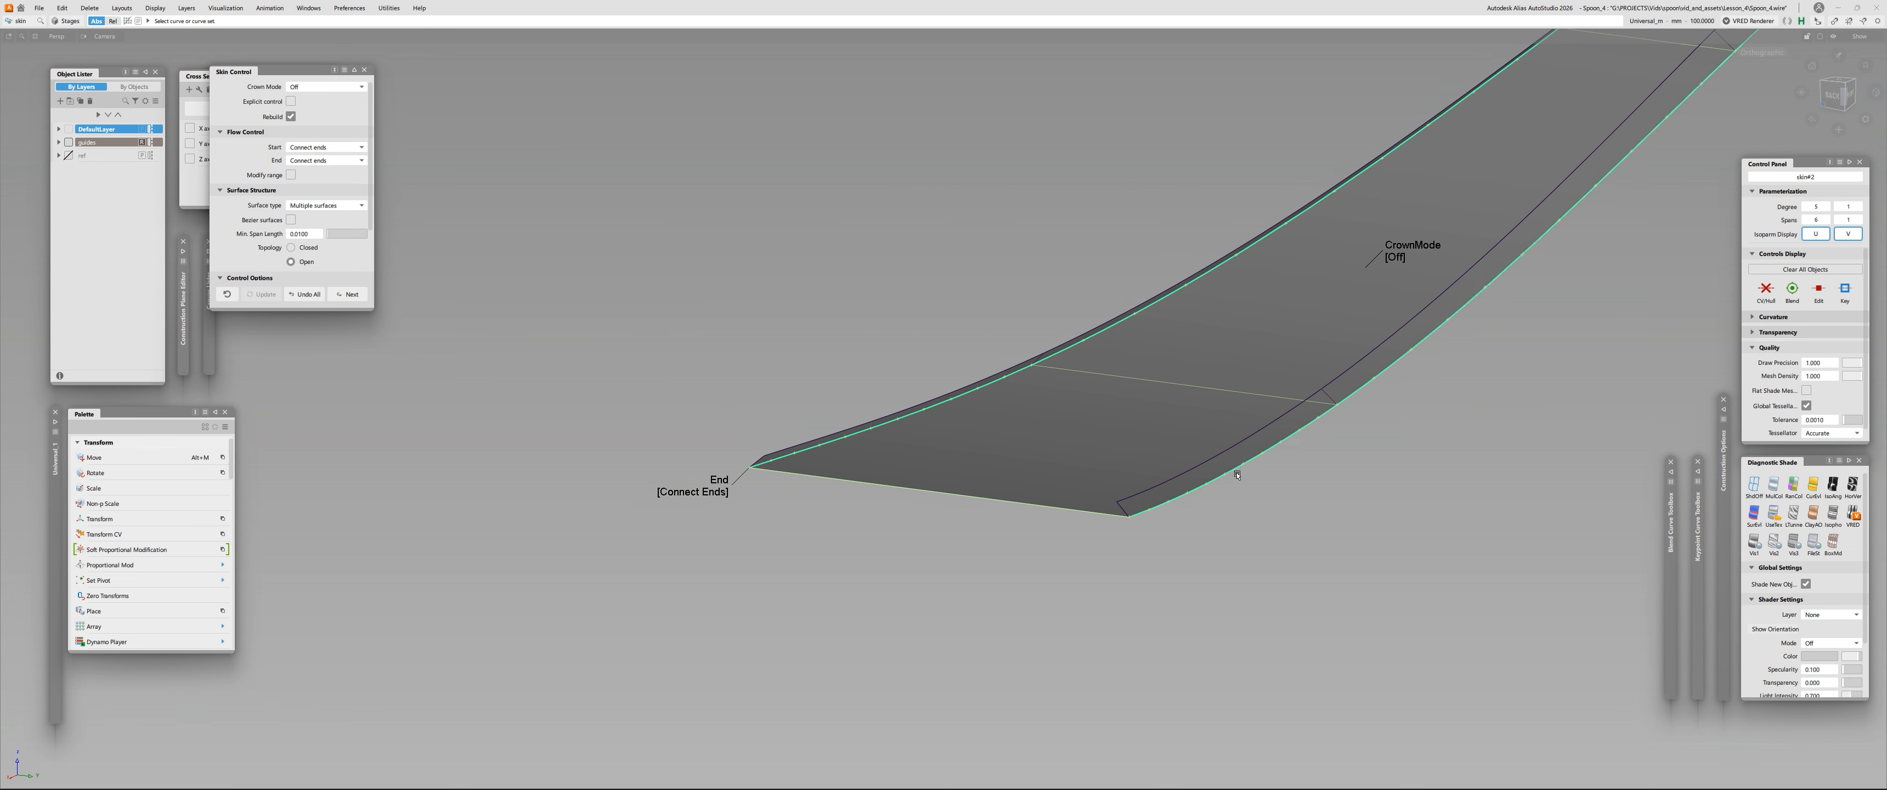
Remove the skin surface's construction history and set its crosswise degree to 2, adding a middle row of control vertices.
left_click_drag(1232, 469, 1137, 414, "alt+shift")
left_click(1138, 416)
middle_click_drag(1139, 419, 1055, 419, "ctrl+shift")
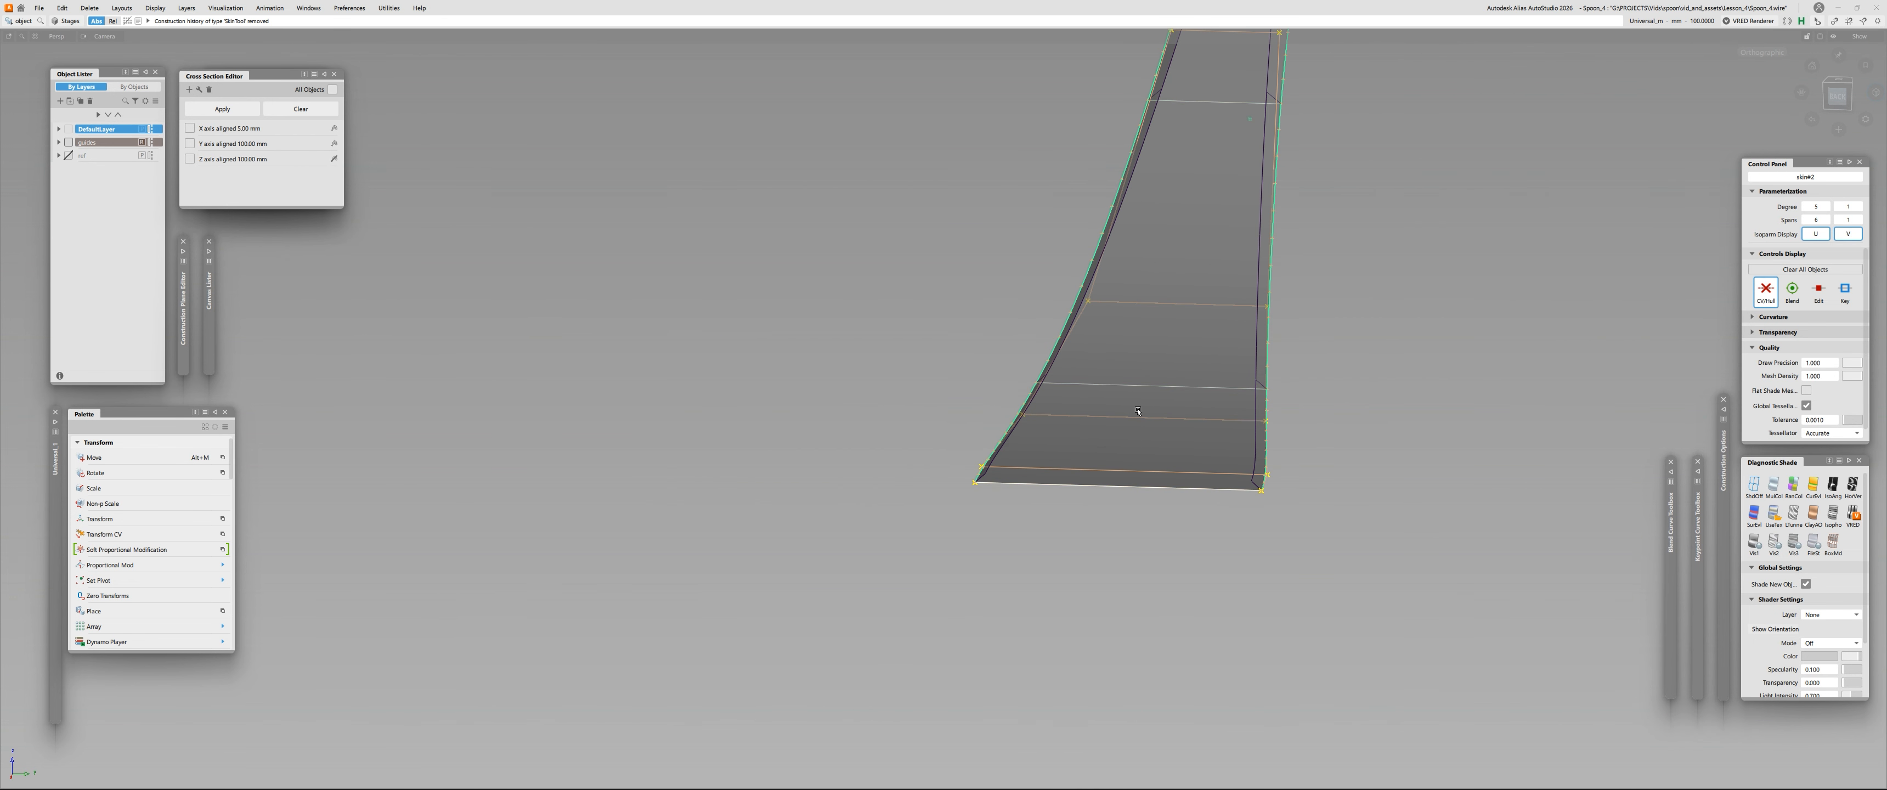
left_click(1173, 385)
left_click(1173, 385)
double_click(1019, 223)
type("2")
key("Return")
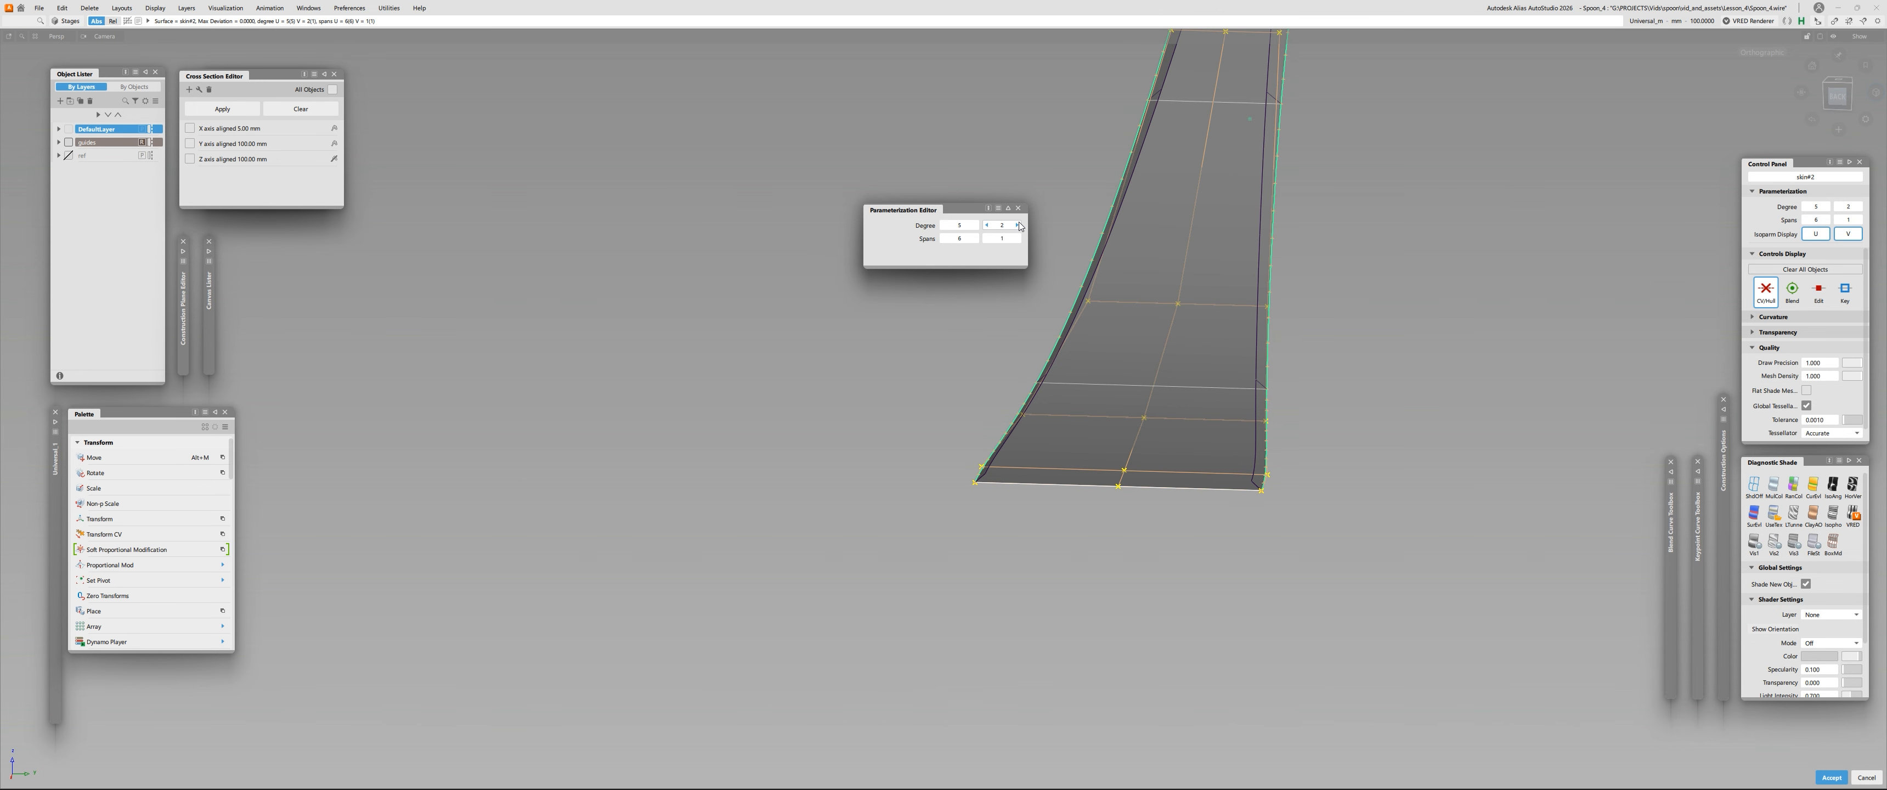
left_click_drag(1297, 376, 1209, 393, "alt+shift")
left_click(1173, 425)
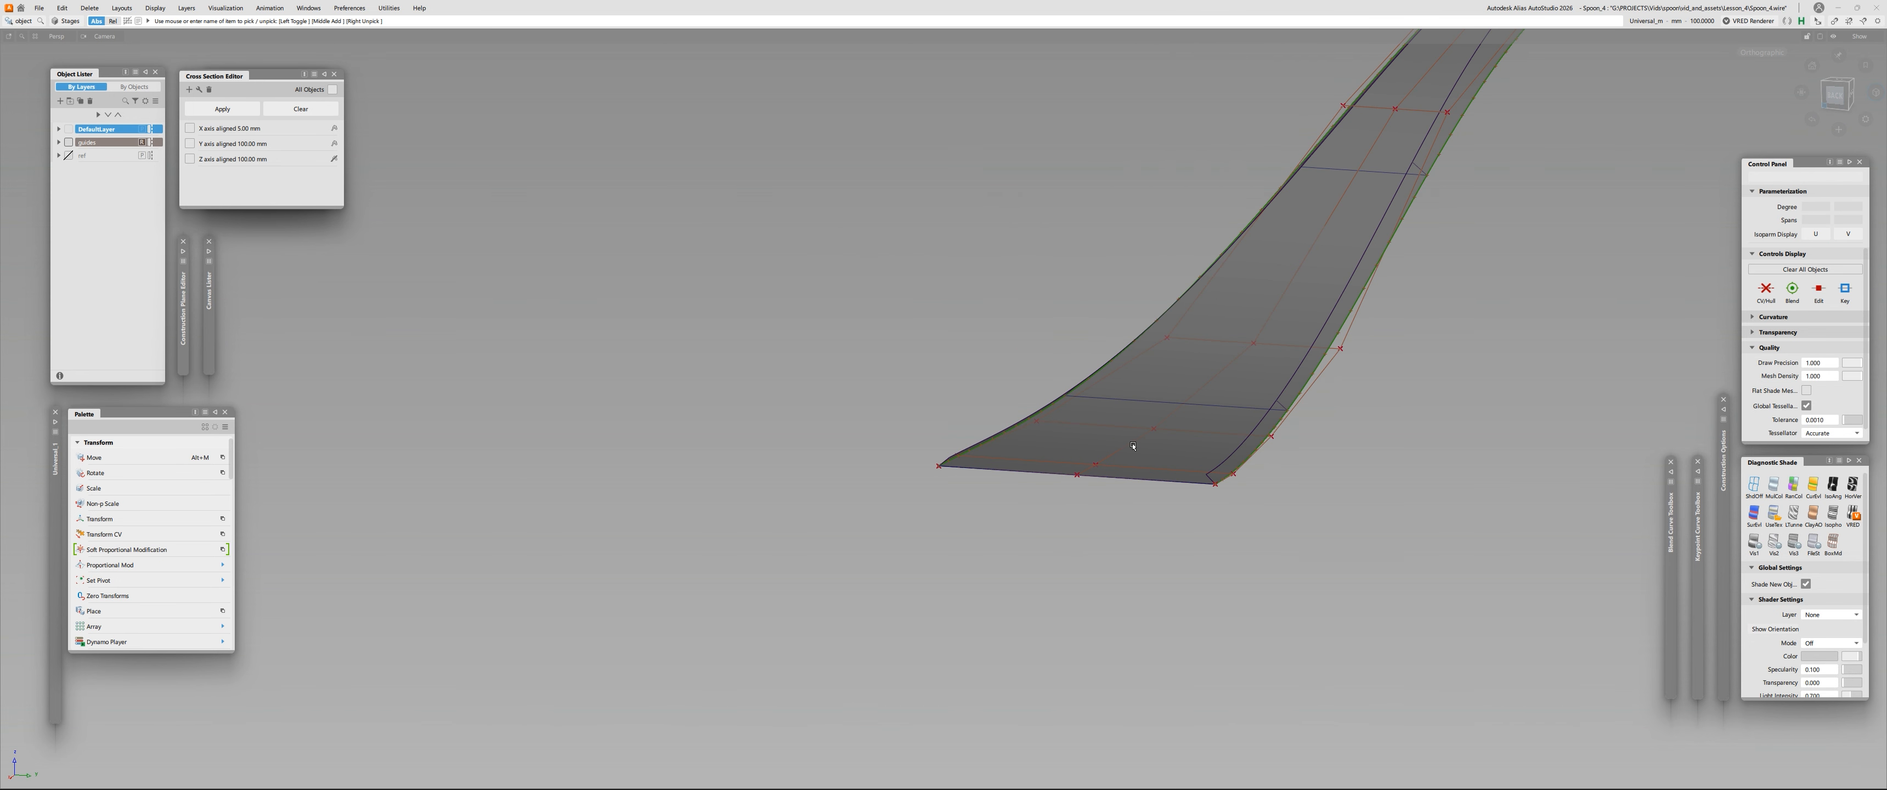
Delete the mirrored draft wall, leaving the original wall beside the skin surface.
left_click_drag(1172, 439, 1112, 471, "alt+shift")
right_click_drag(1113, 472, 1066, 459, "alt+shift")
left_click(1322, 382)
key("Delete")
left_click_drag(1066, 460, 1180, 426, "alt+shift")
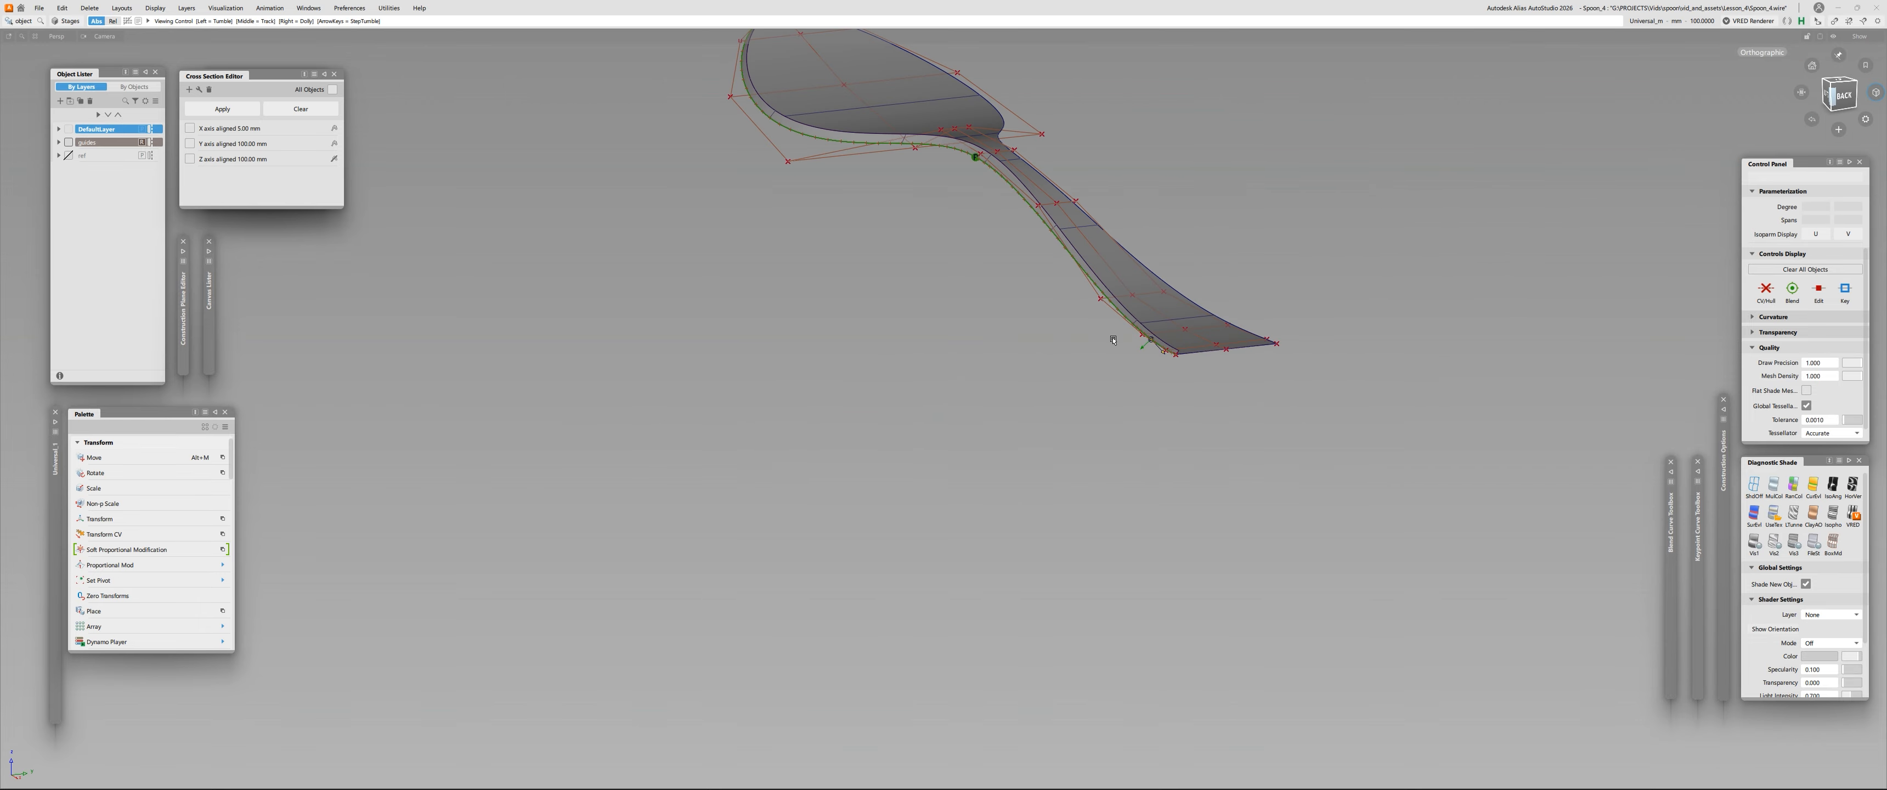
Select the middle hull row of the skin surface and move it down to give the spoon's underside a belly.
middle_click_drag(1074, 251, 995, 460, "alt+shift")
key("alt+h")
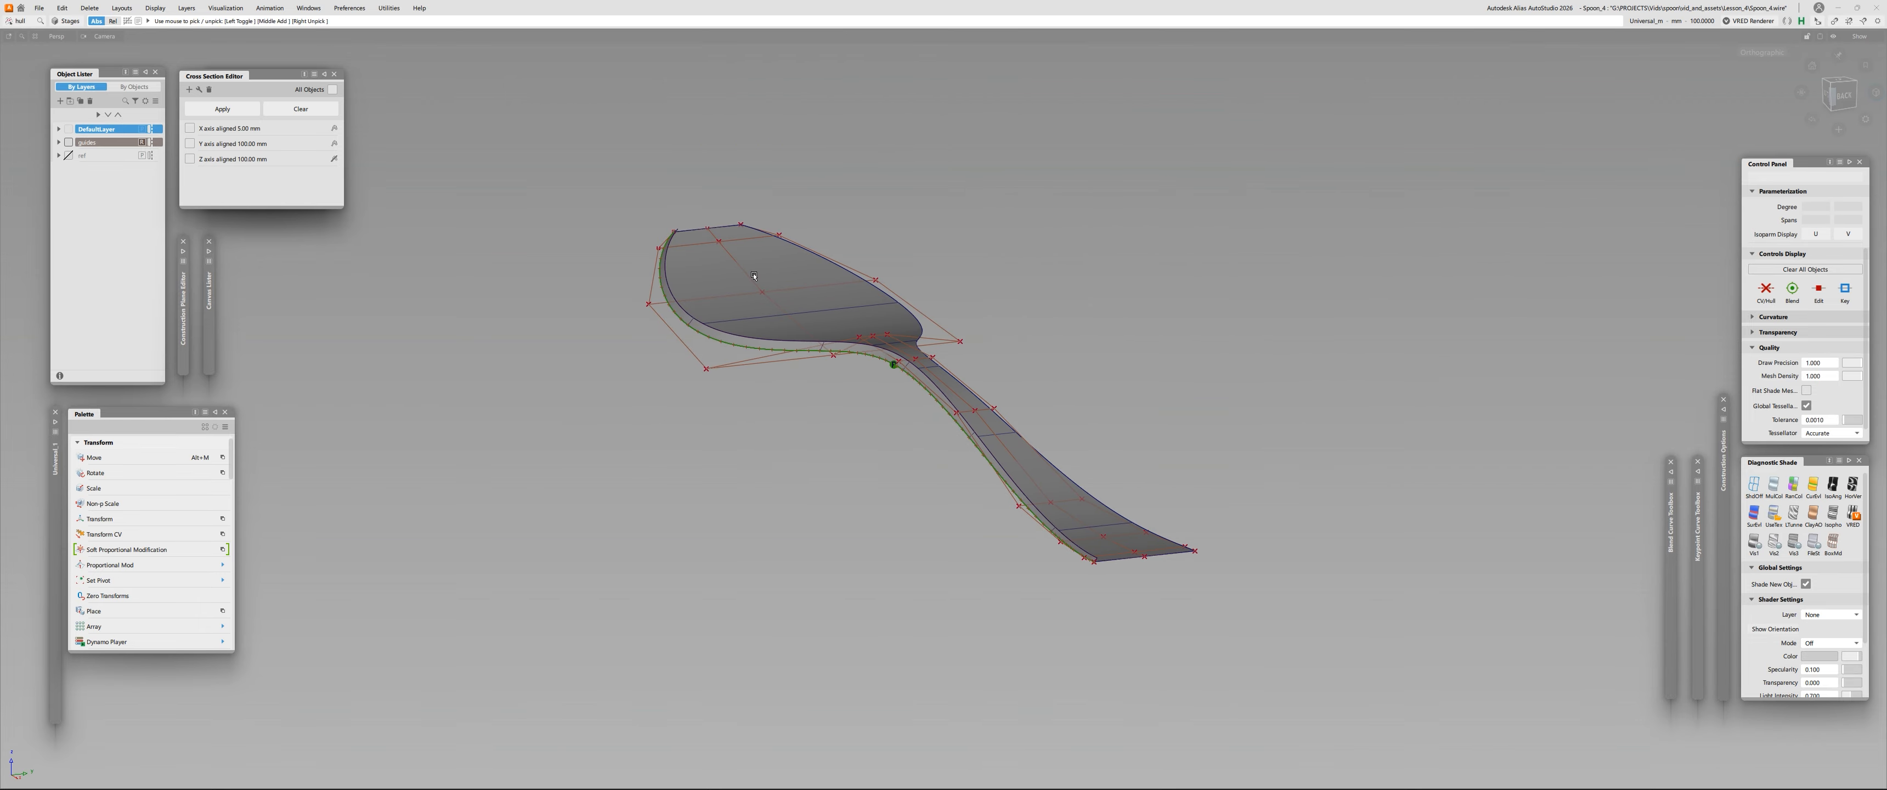
left_click(756, 280)
left_click_drag(756, 279, 784, 330, "alt+shift")
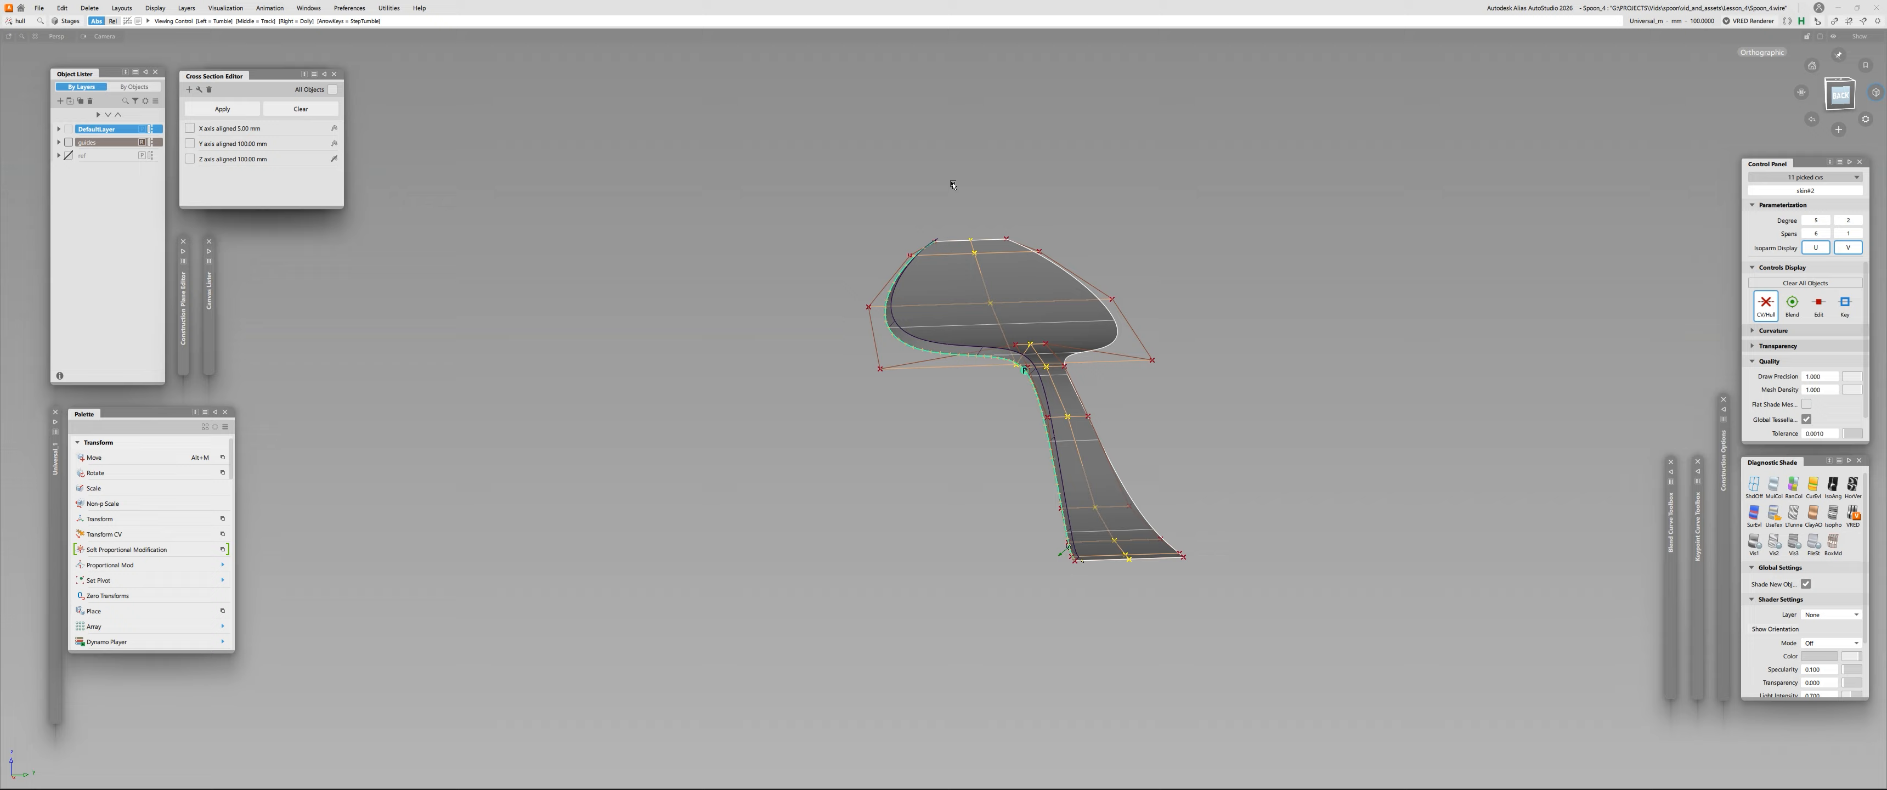
left_click_drag(1045, 438, 1165, 356, "alt+shift")
key("alt+m")
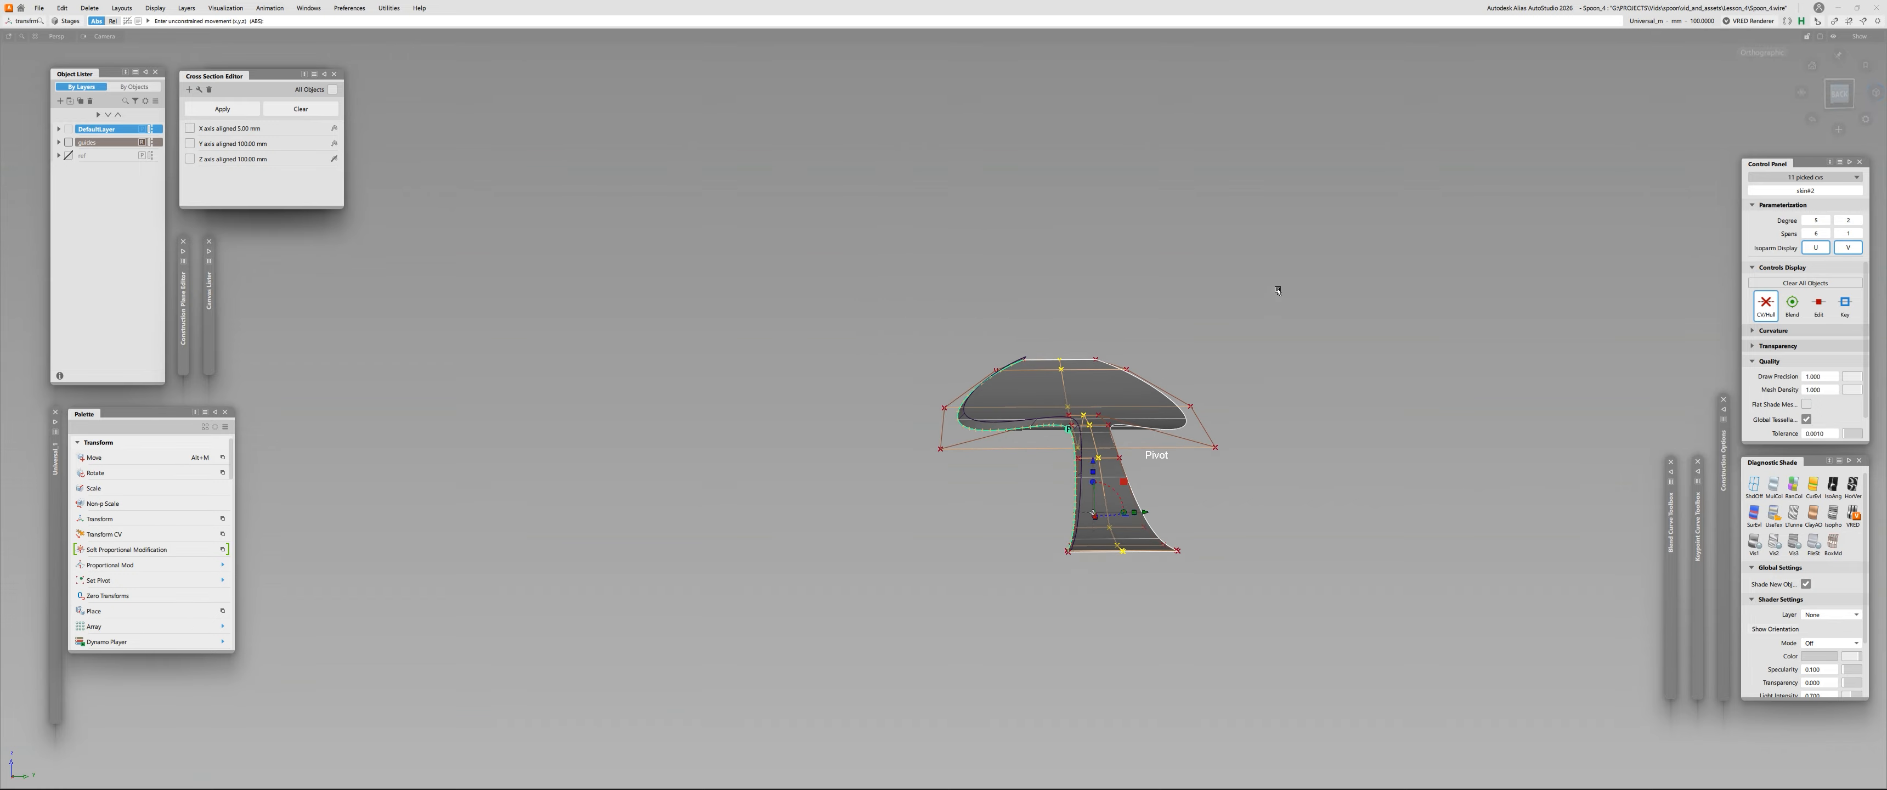
right_click_drag(1284, 295, 1289, 343)
Set the display tolerance to 0.01 and fine-tune the height of the middle hull row in the left view.
right_click_drag(943, 485, 996, 484, "alt+shift")
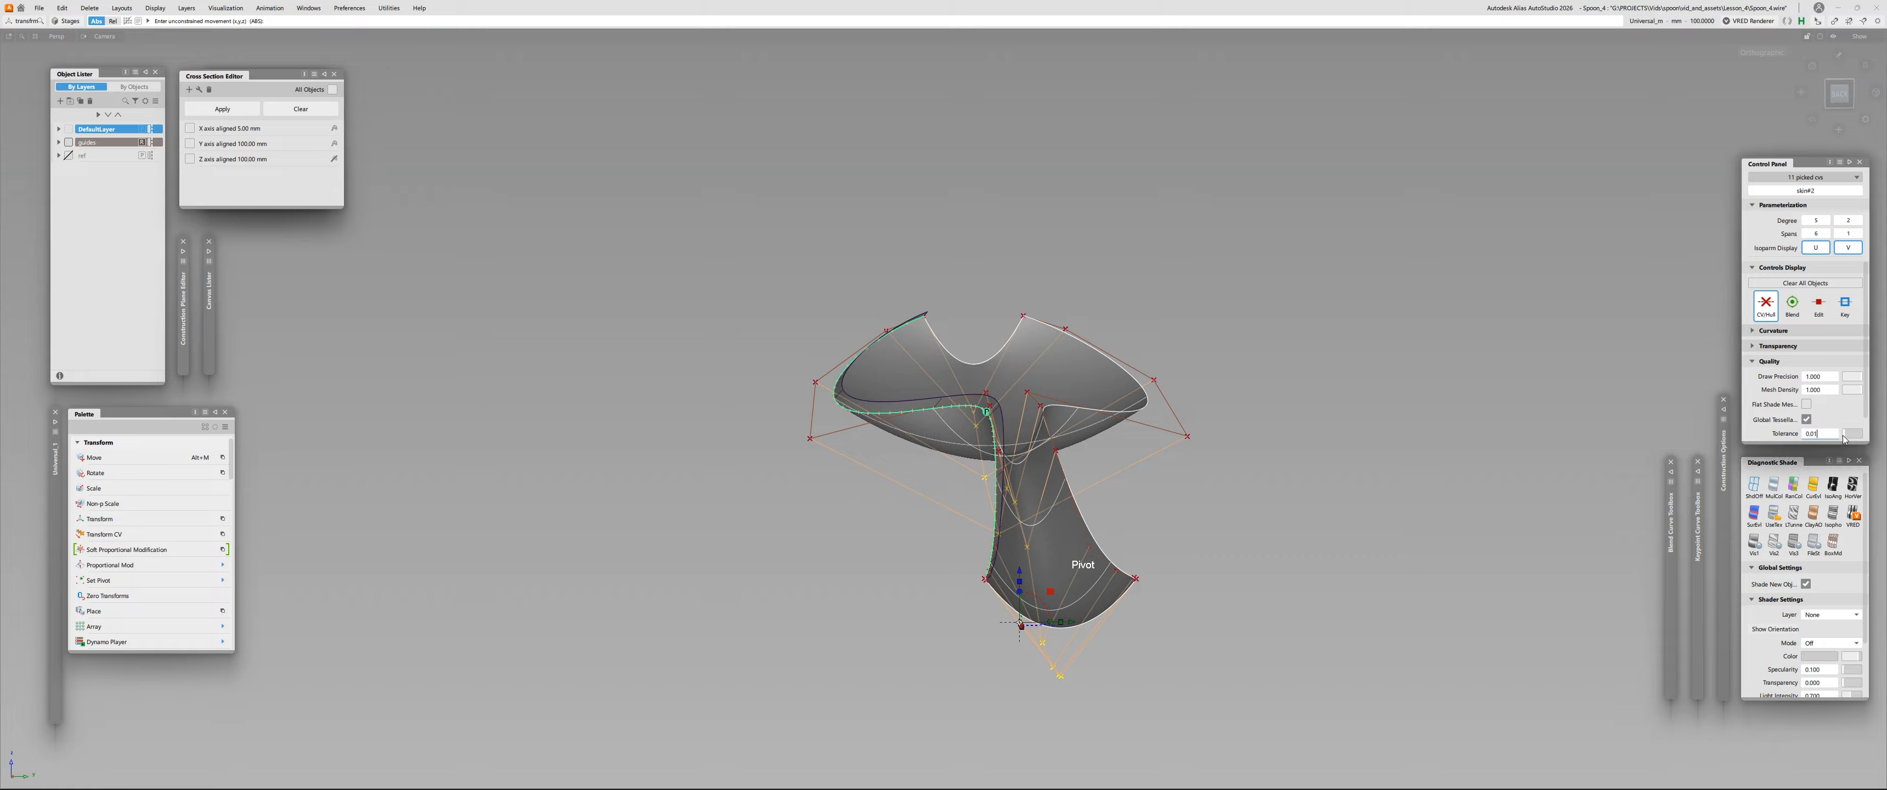
key("Return")
left_click(1837, 94)
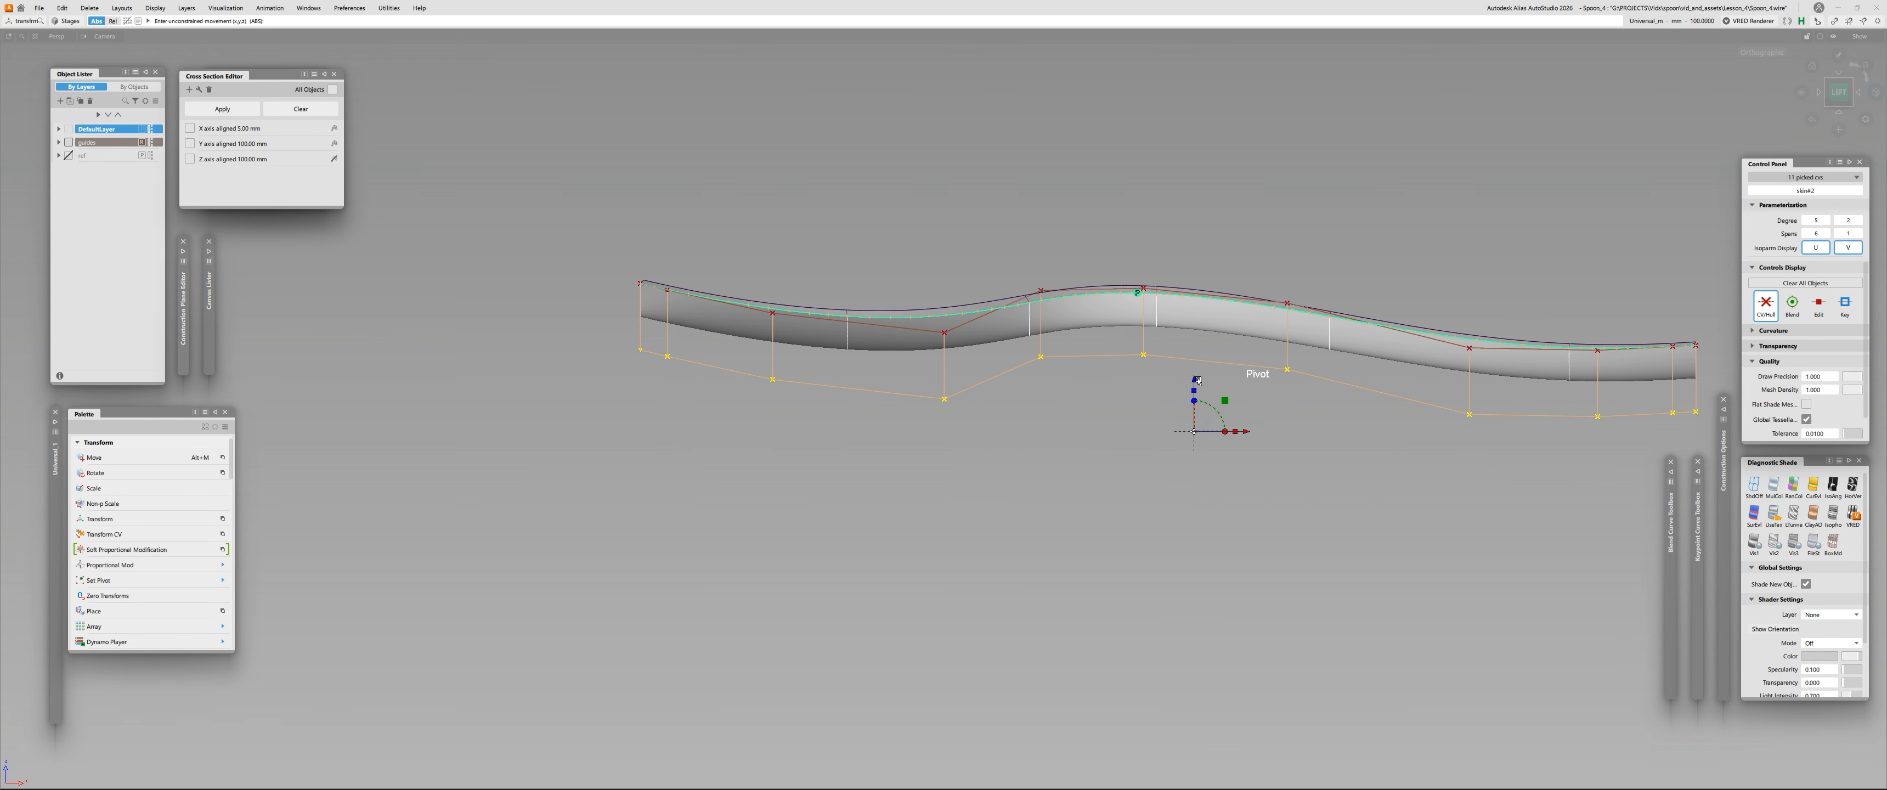
left_click_drag(1196, 380, 1197, 392)
right_click_drag(1056, 463, 1099, 462, "alt+shift")
Unhide the other spoon surfaces and show the underside surface's control vertices.
left_click_drag(1091, 451, 945, 339, "ctrl+shift")
right_click_drag(945, 339, 909, 339, "ctrl+shift")
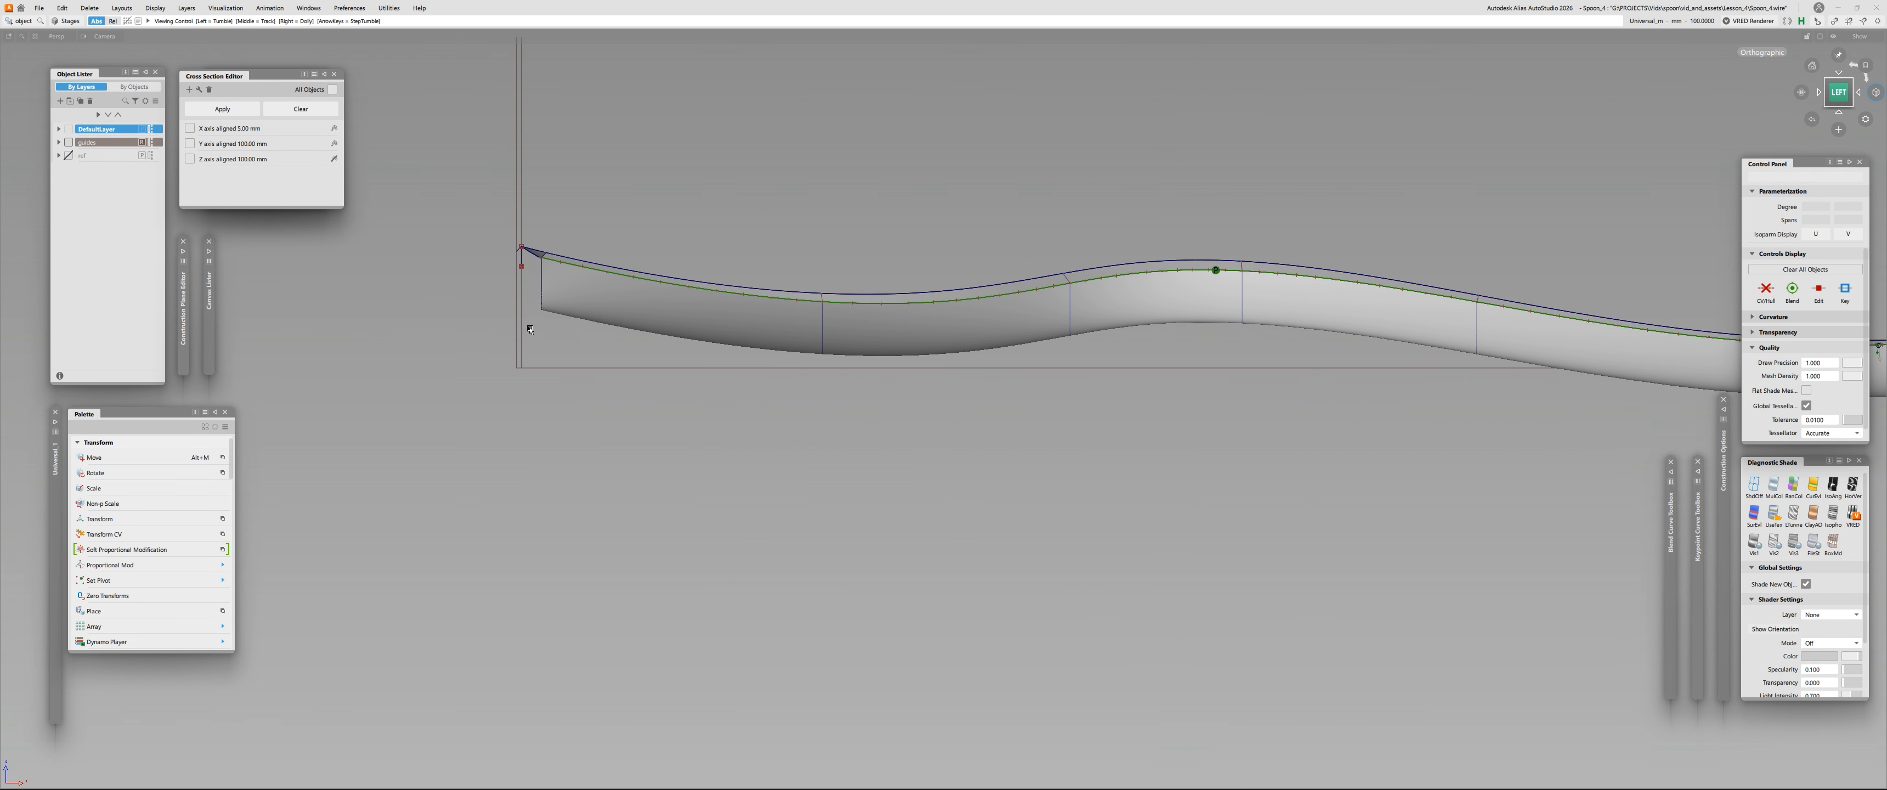
middle_click_drag(530, 330, 835, 455, "alt+shift")
left_click(865, 425)
right_click_drag(865, 425, 953, 411, "ctrl+shift")
Increase the patch precision of the underside surface near the bowl tip.
left_click_drag(952, 411, 868, 508, "alt+shift")
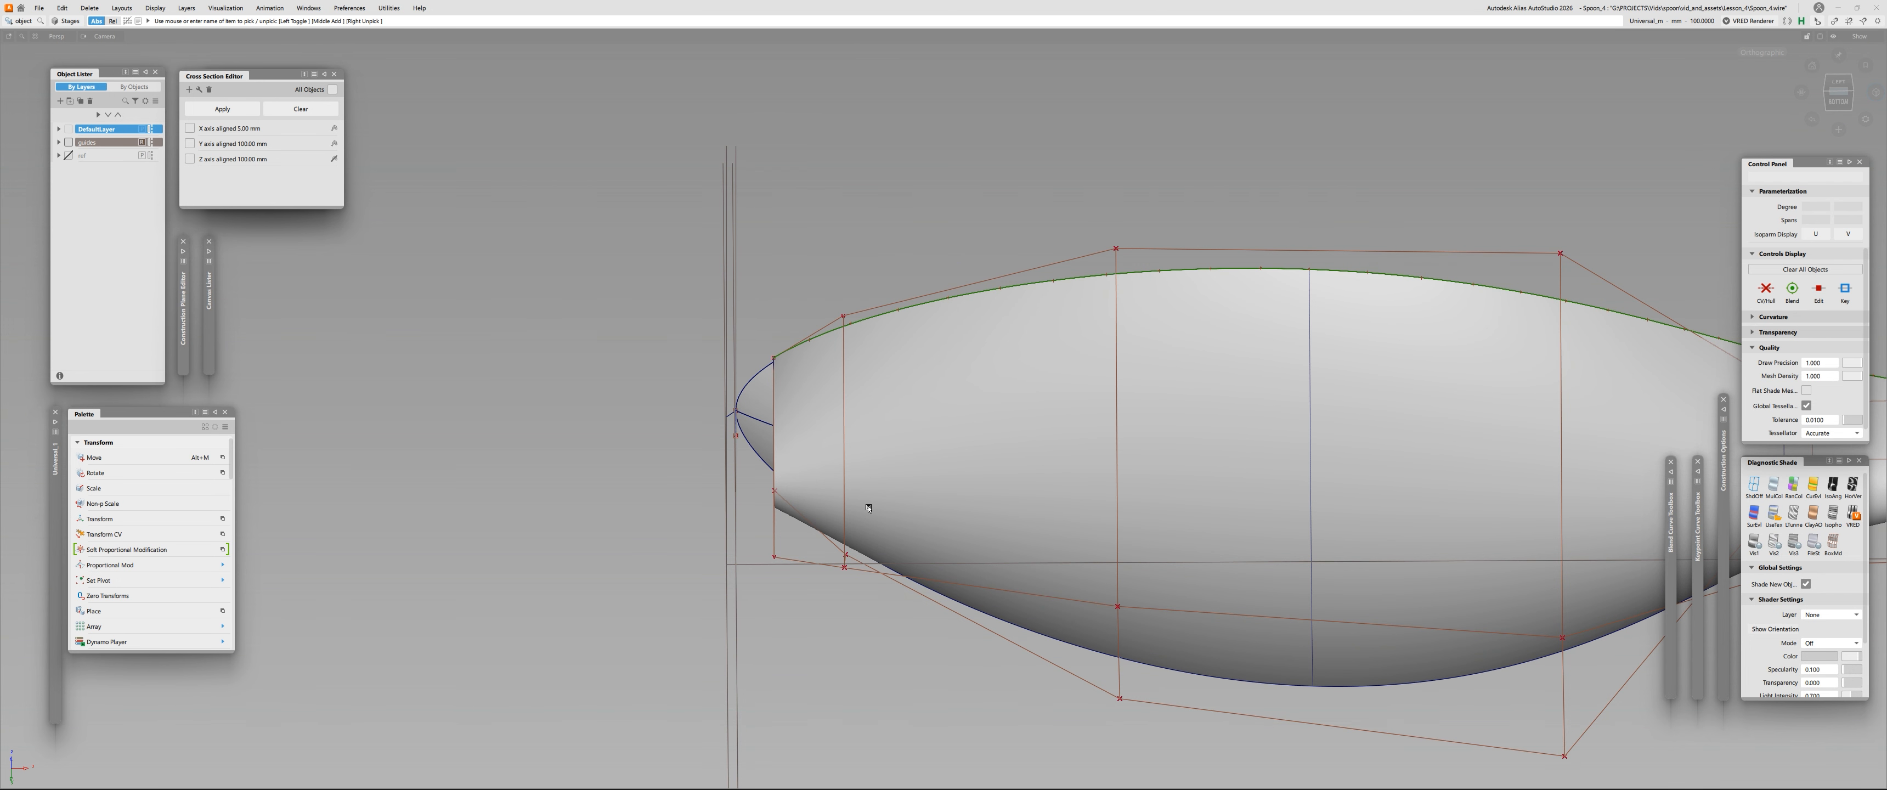
left_click_drag(925, 422, 958, 596)
middle_click_drag(901, 448, 760, 705, "alt+shift")
right_click_drag(897, 404, 981, 408, "alt+shift")
middle_click_drag(981, 407, 909, 410, "ctrl+shift")
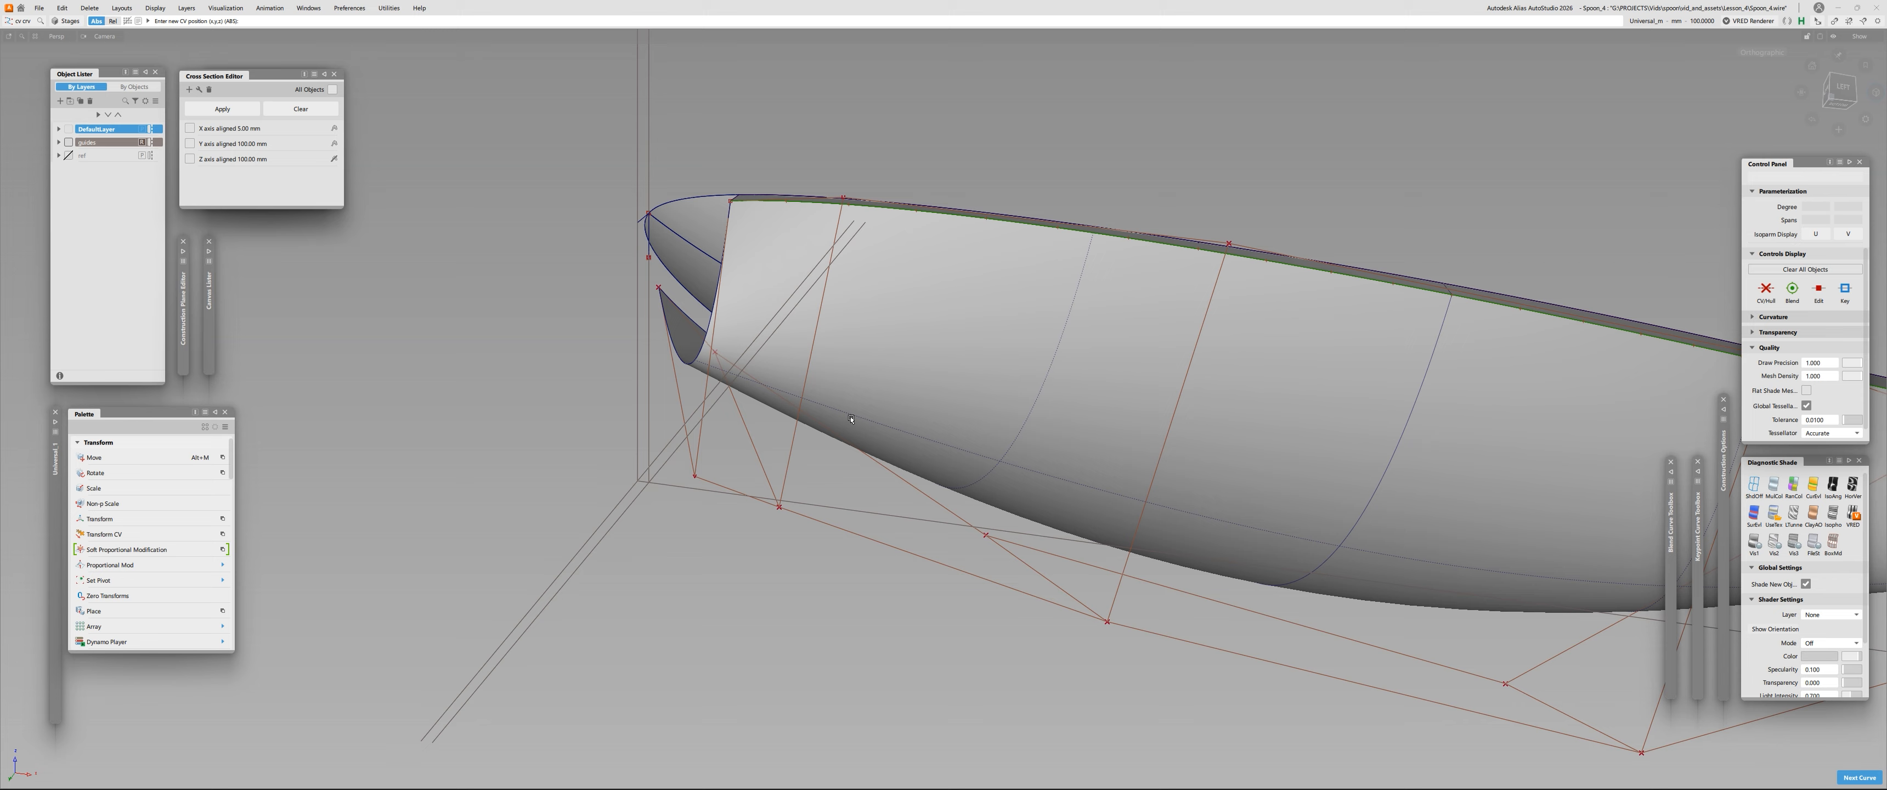
Search the tools for "patch" and locate Patch Precision among the object editing tools.
key("ctrl+f")
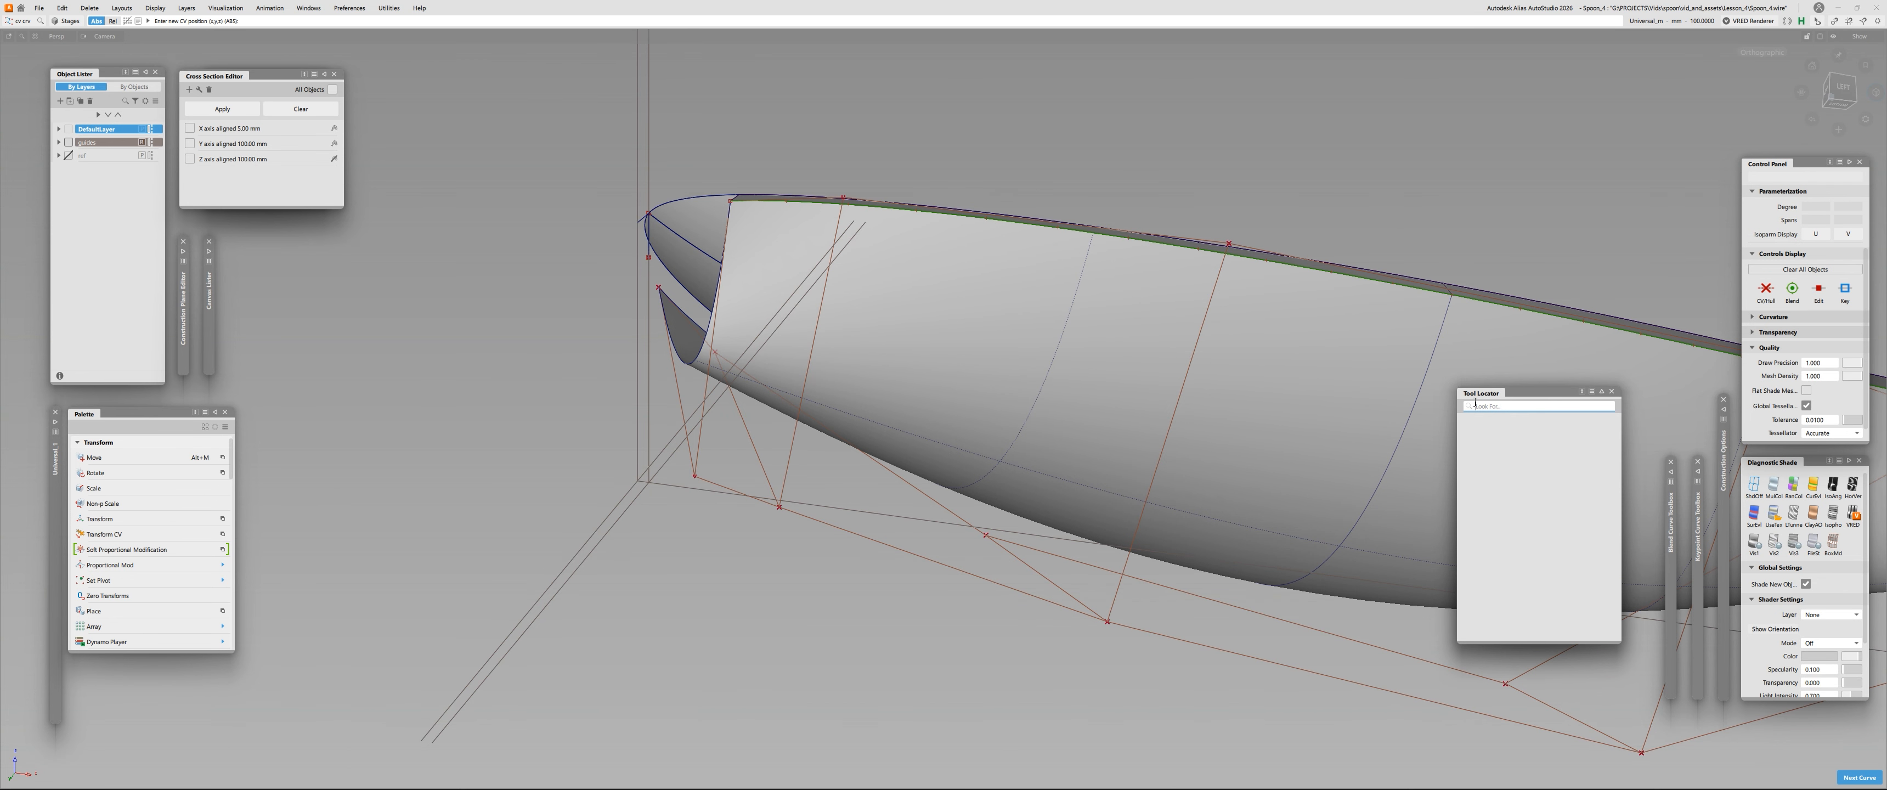
type("pat")
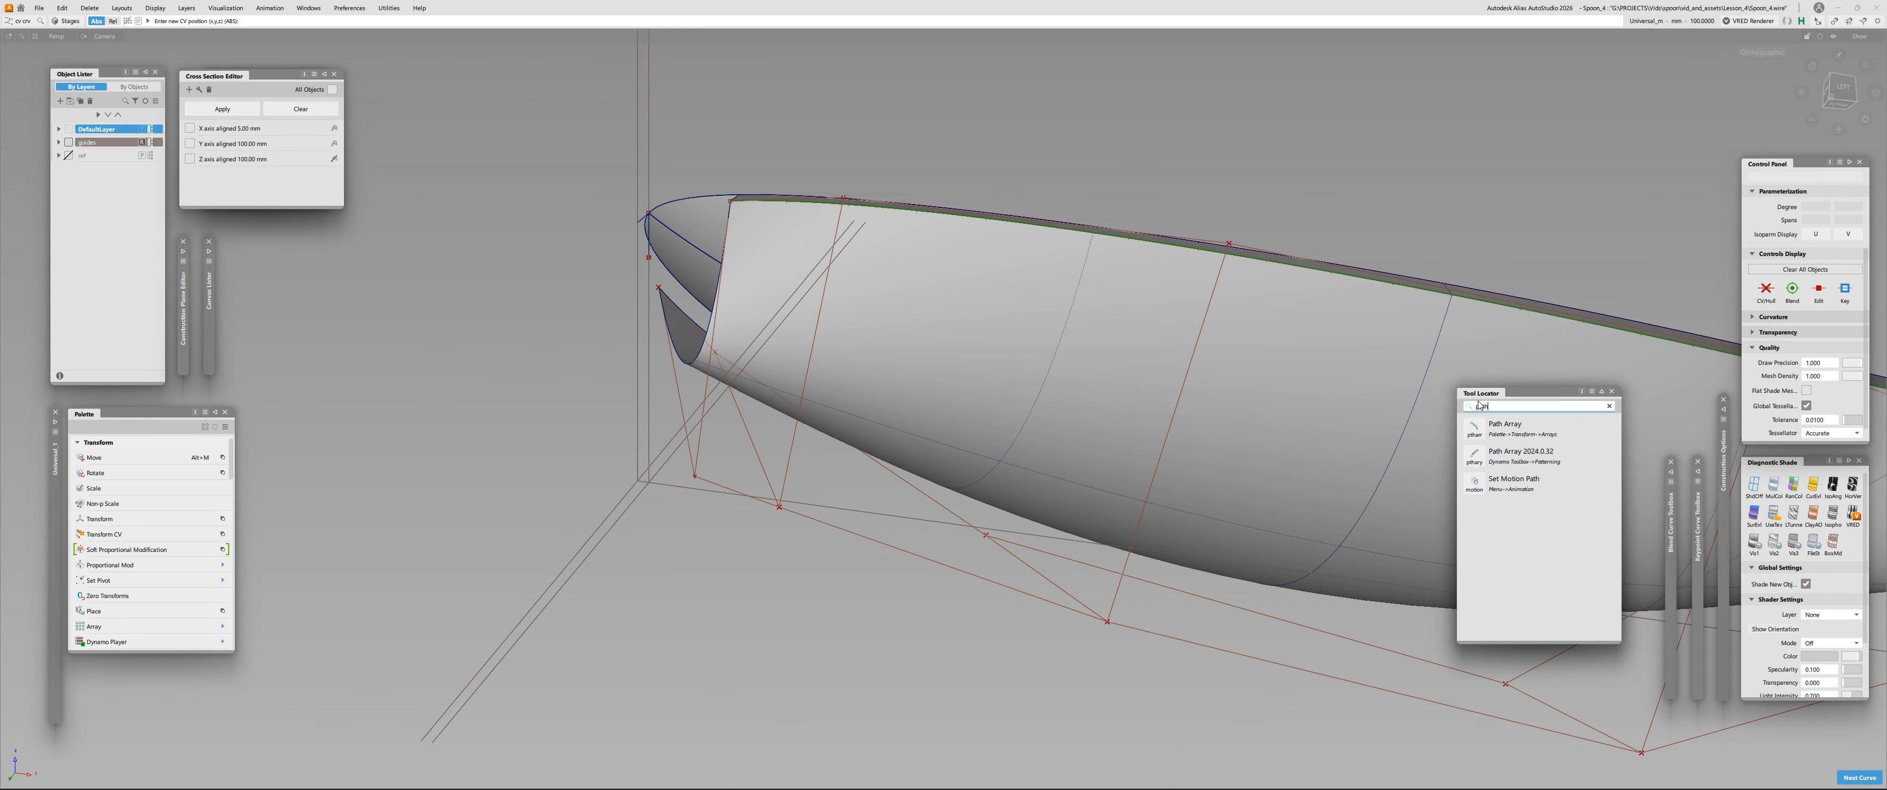
type("c")
scroll(108, 480, "down", 10)
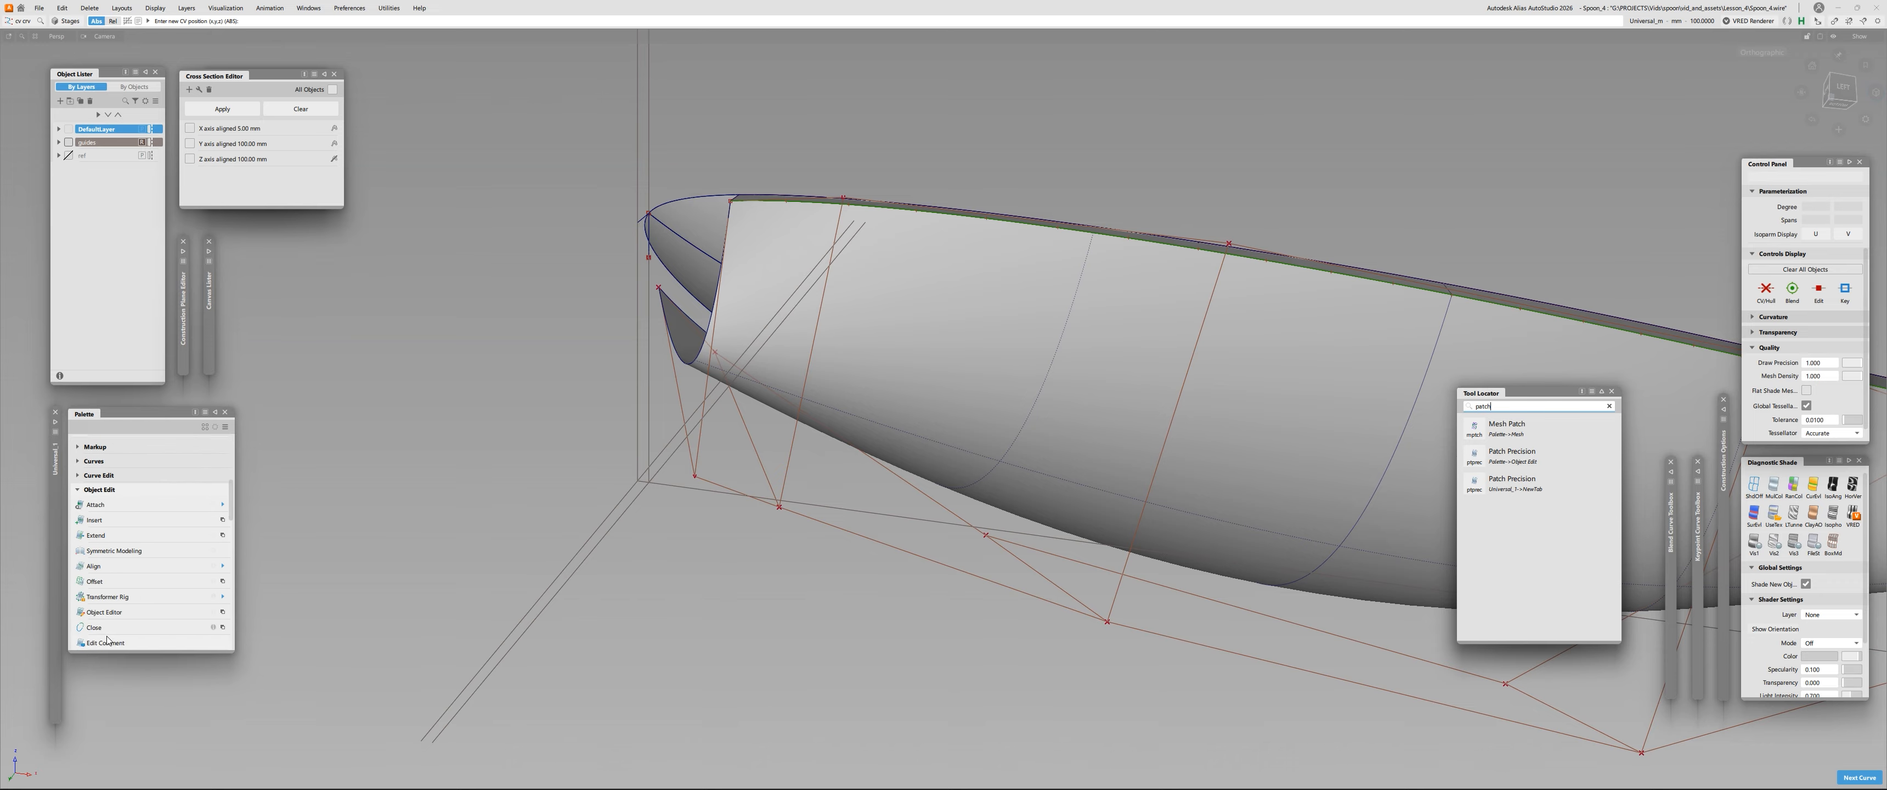
scroll(111, 593, "down", 3)
Hide the underside surface's control vertices and examine the open gap at the bowl tip from several angles.
right_click_drag(651, 438, 824, 369, "alt+shift")
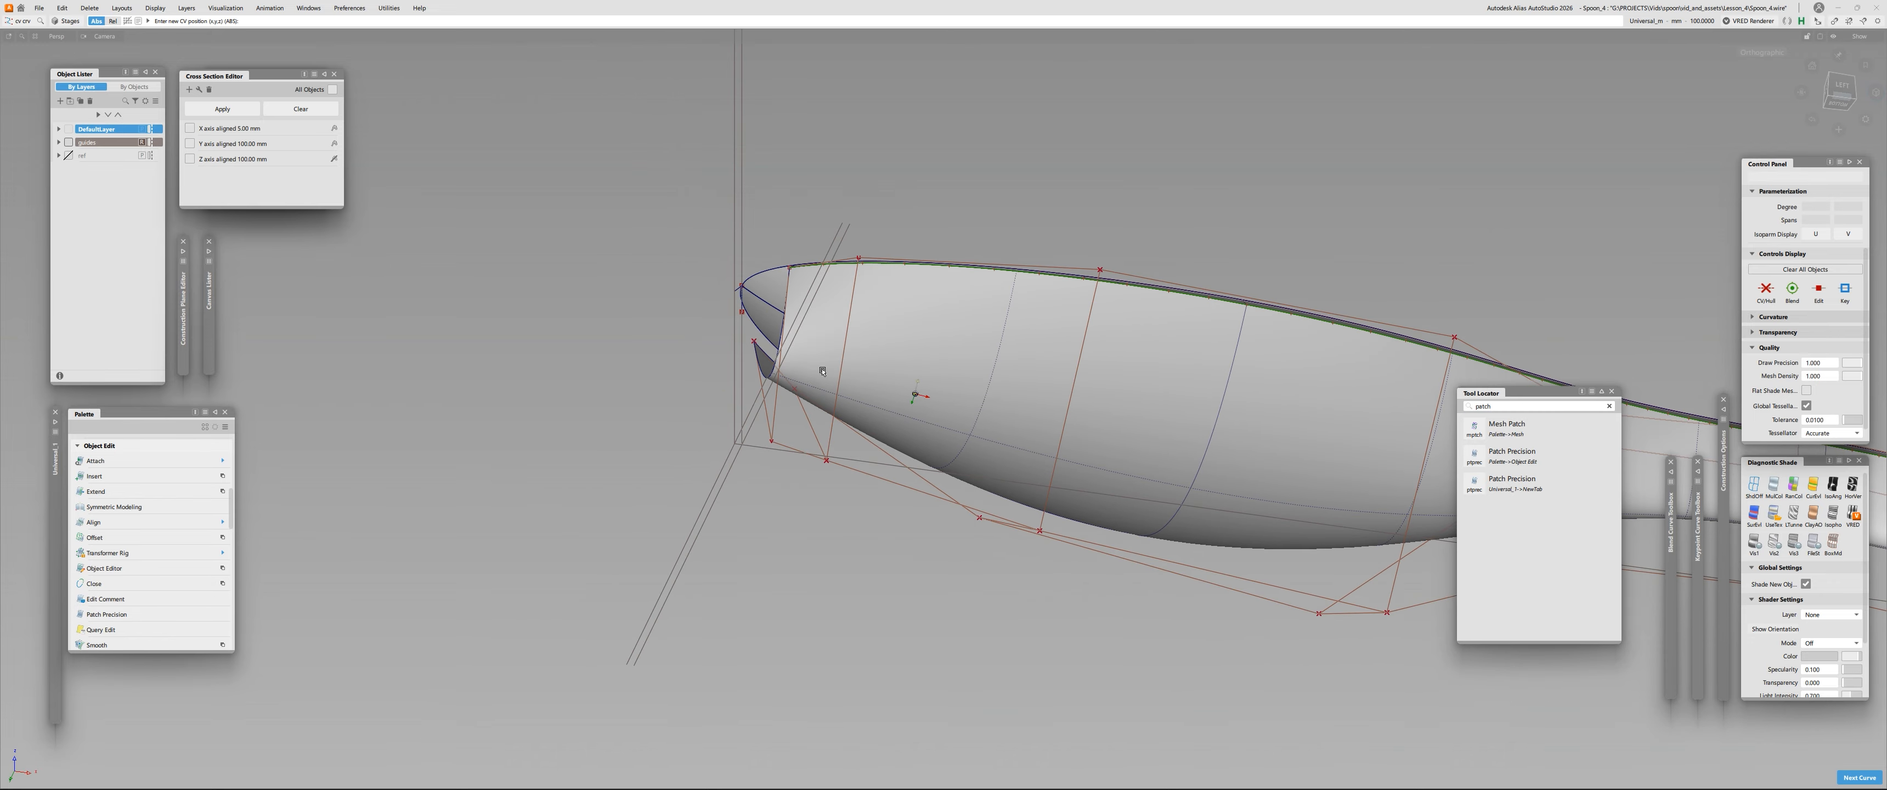
left_click(881, 359)
left_click(880, 359)
left_click_drag(882, 358, 998, 375, "alt+shift")
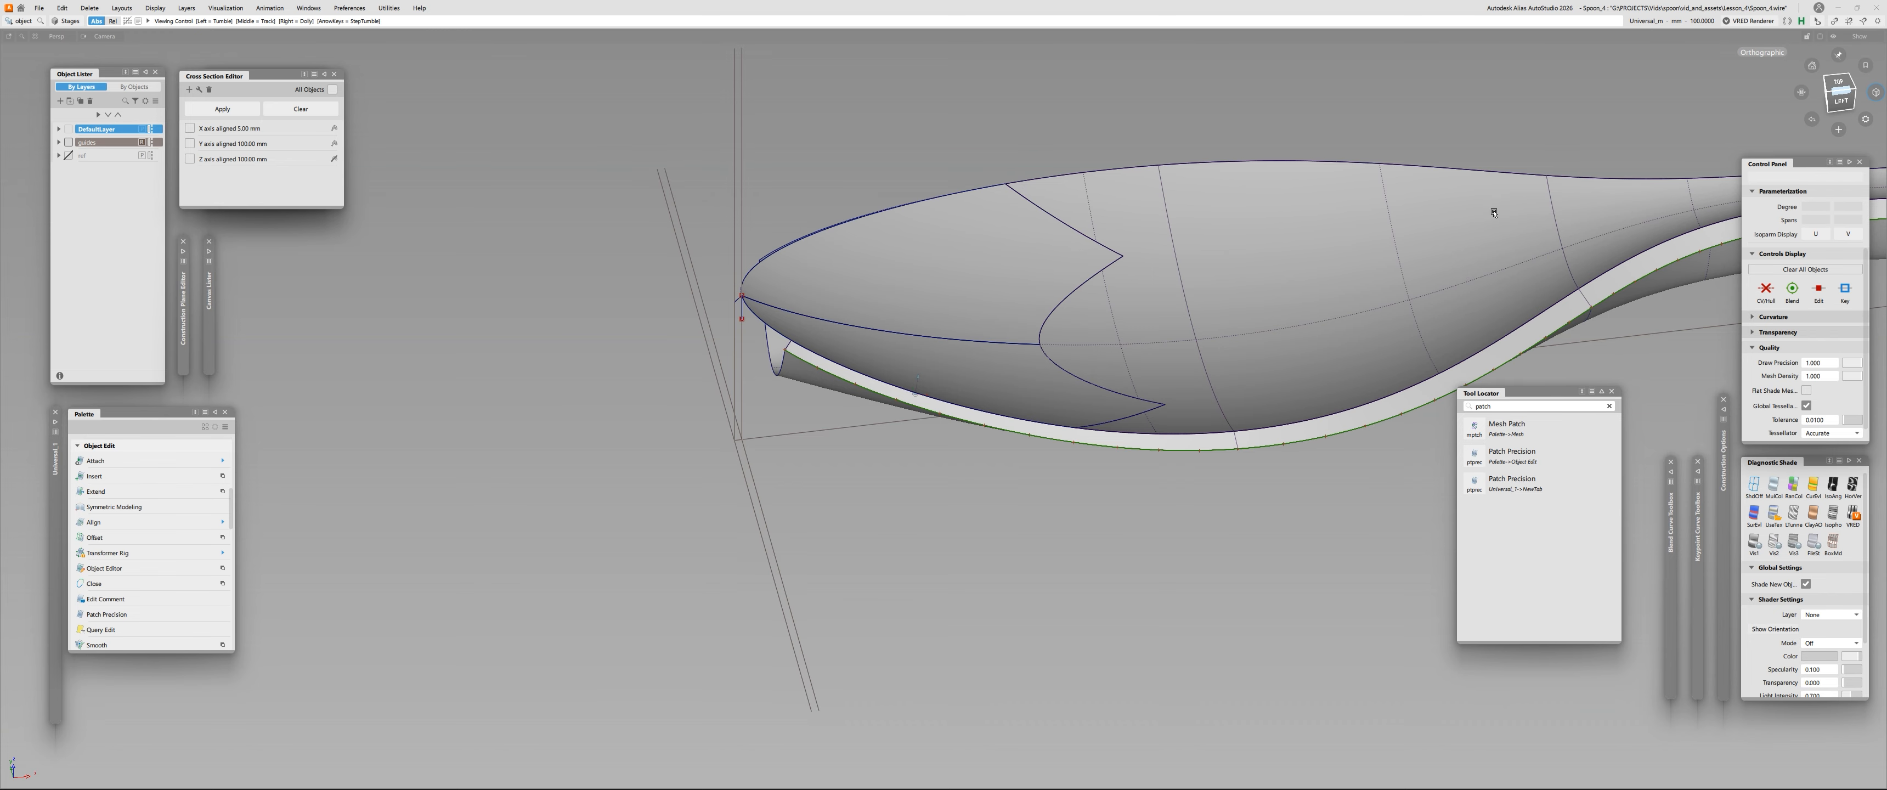
left_click_drag(1494, 213, 674, 336, "alt+shift")
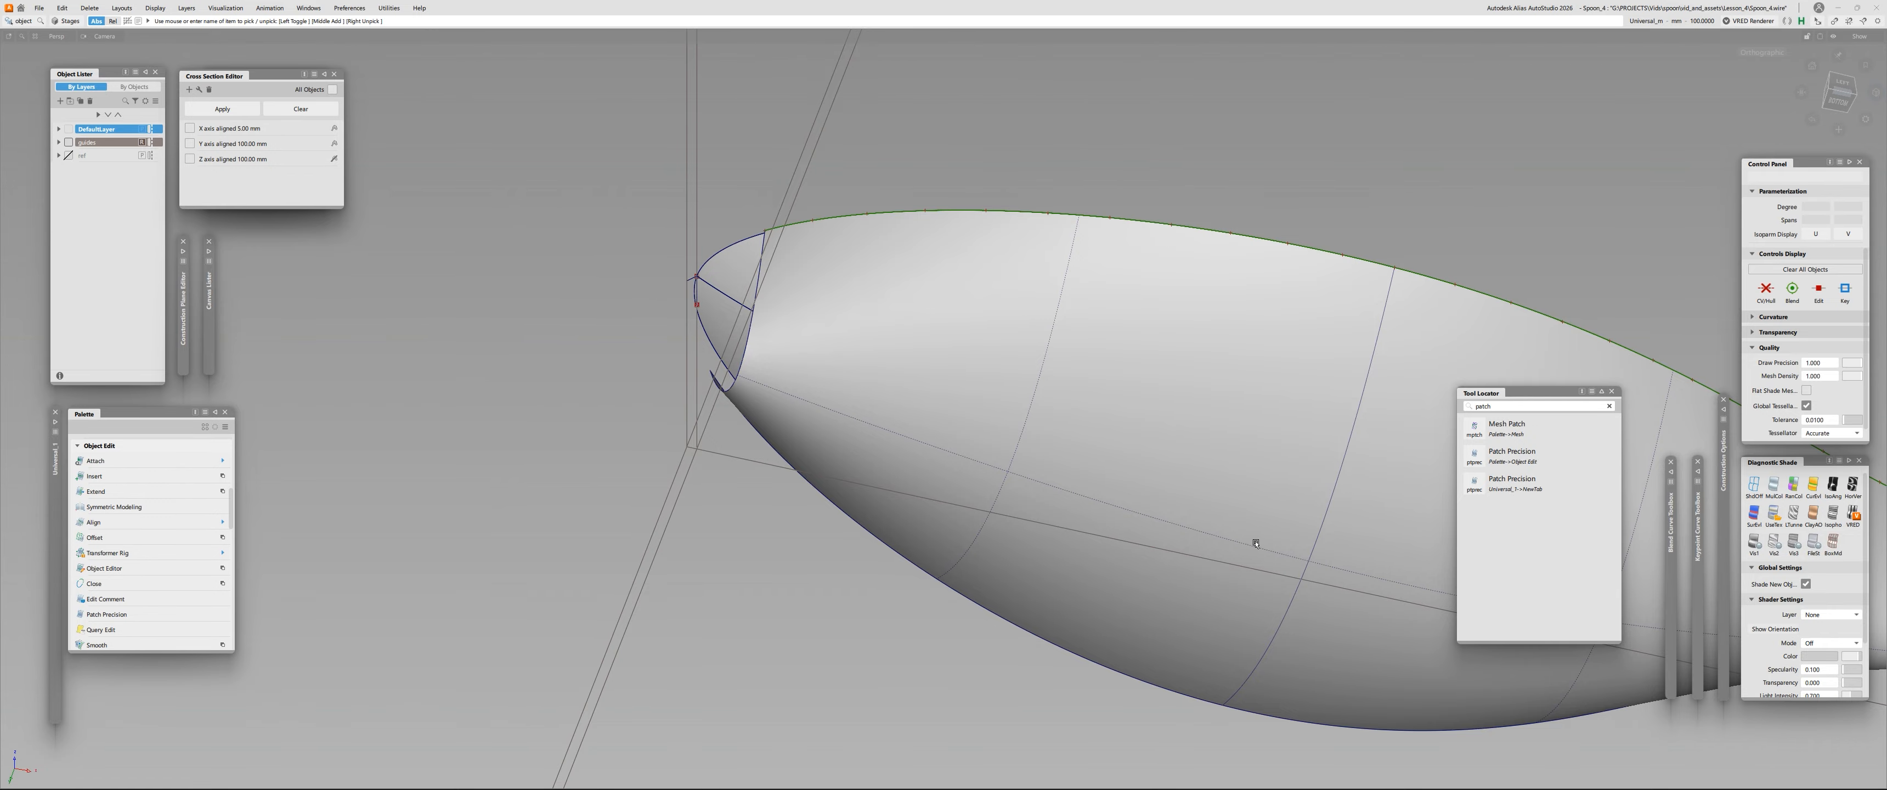
left_click_drag(1284, 550, 937, 278, "alt+shift")
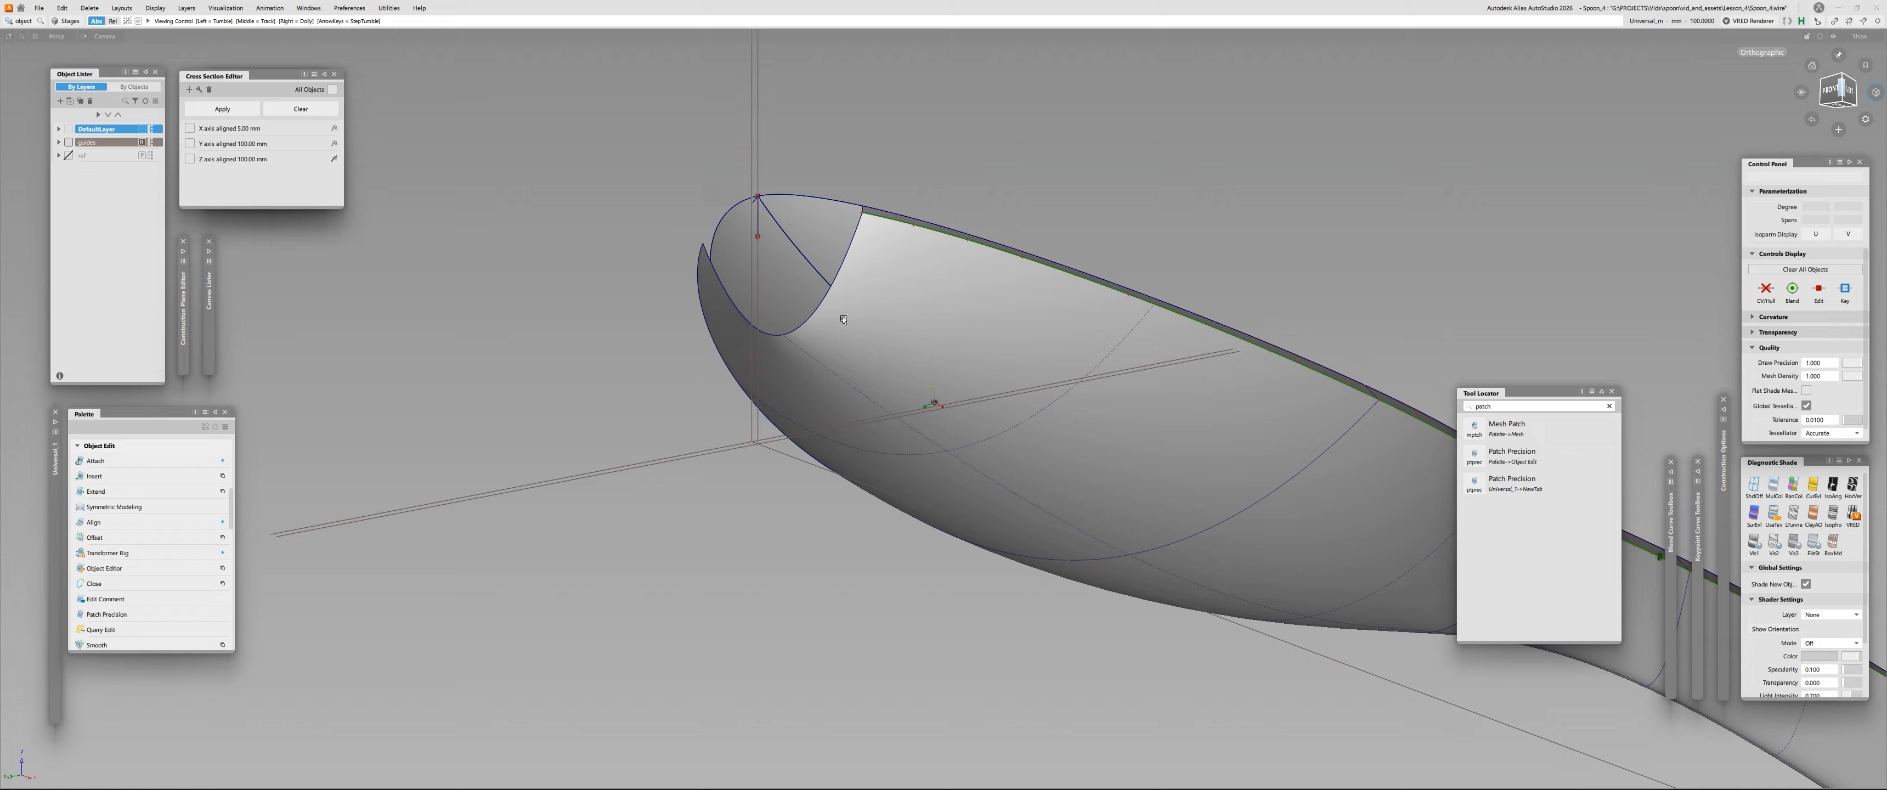
mouse_move(843, 321)
left_mouse_down("alt+shift")
mouse_move(584, 275)
mouse_move(830, 380)
mouse_move(809, 352)
mouse_move(843, 293)
left_mouse_up("alt+shift")
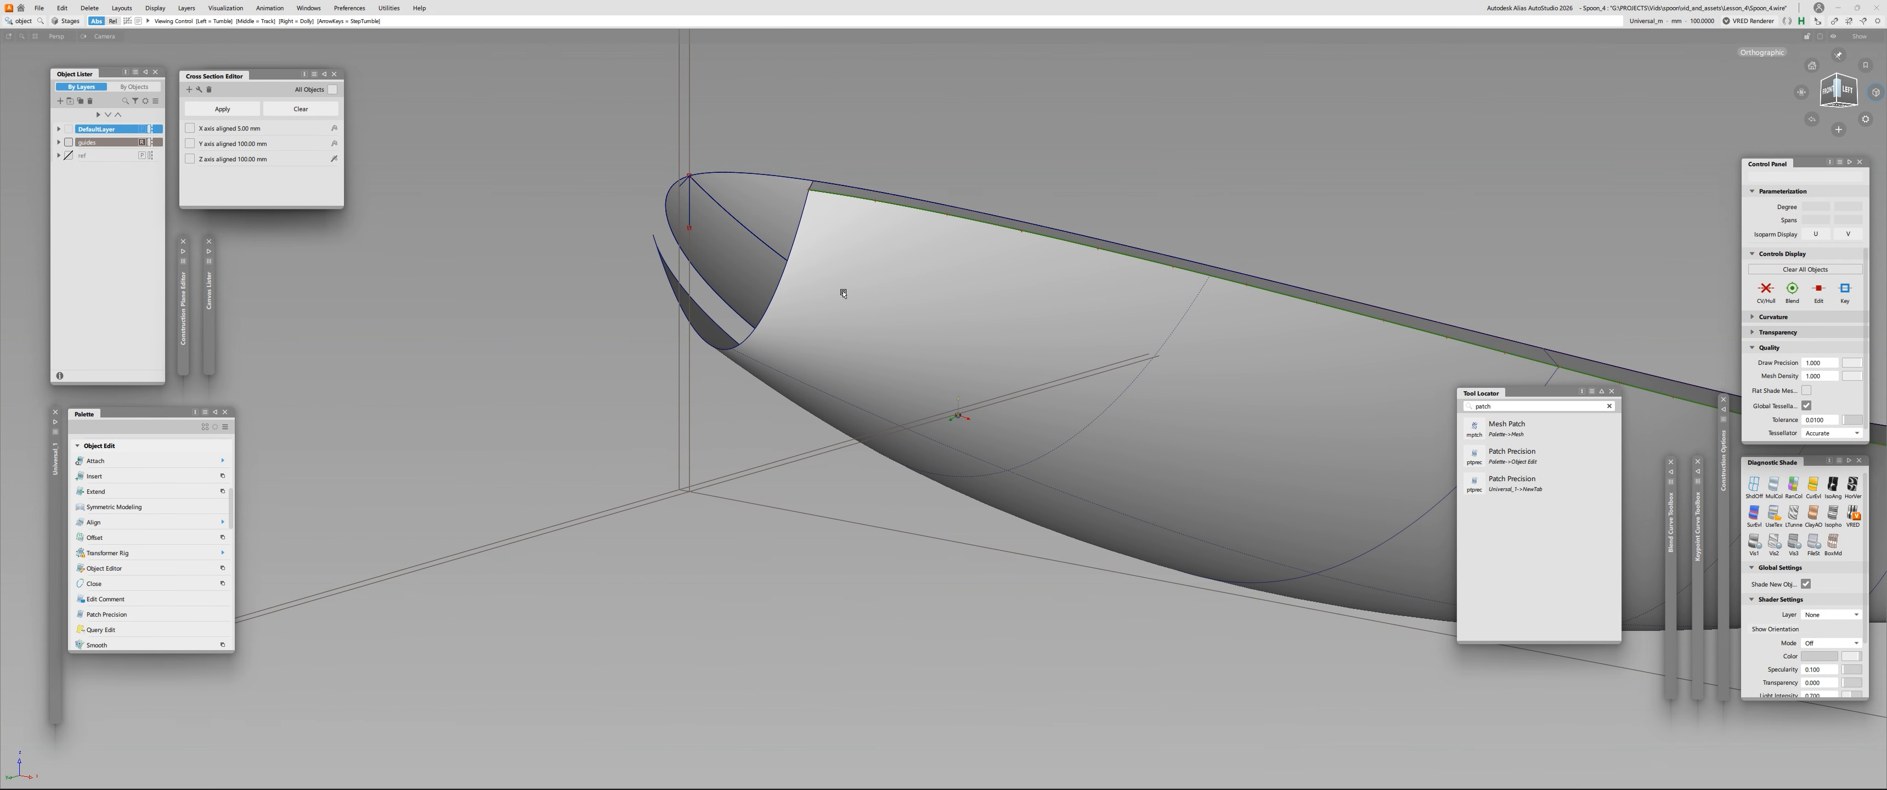
middle_click_drag(843, 293, 1049, 434, "alt+shift")
left_click_drag(879, 443, 792, 436, "ctrl+alt")
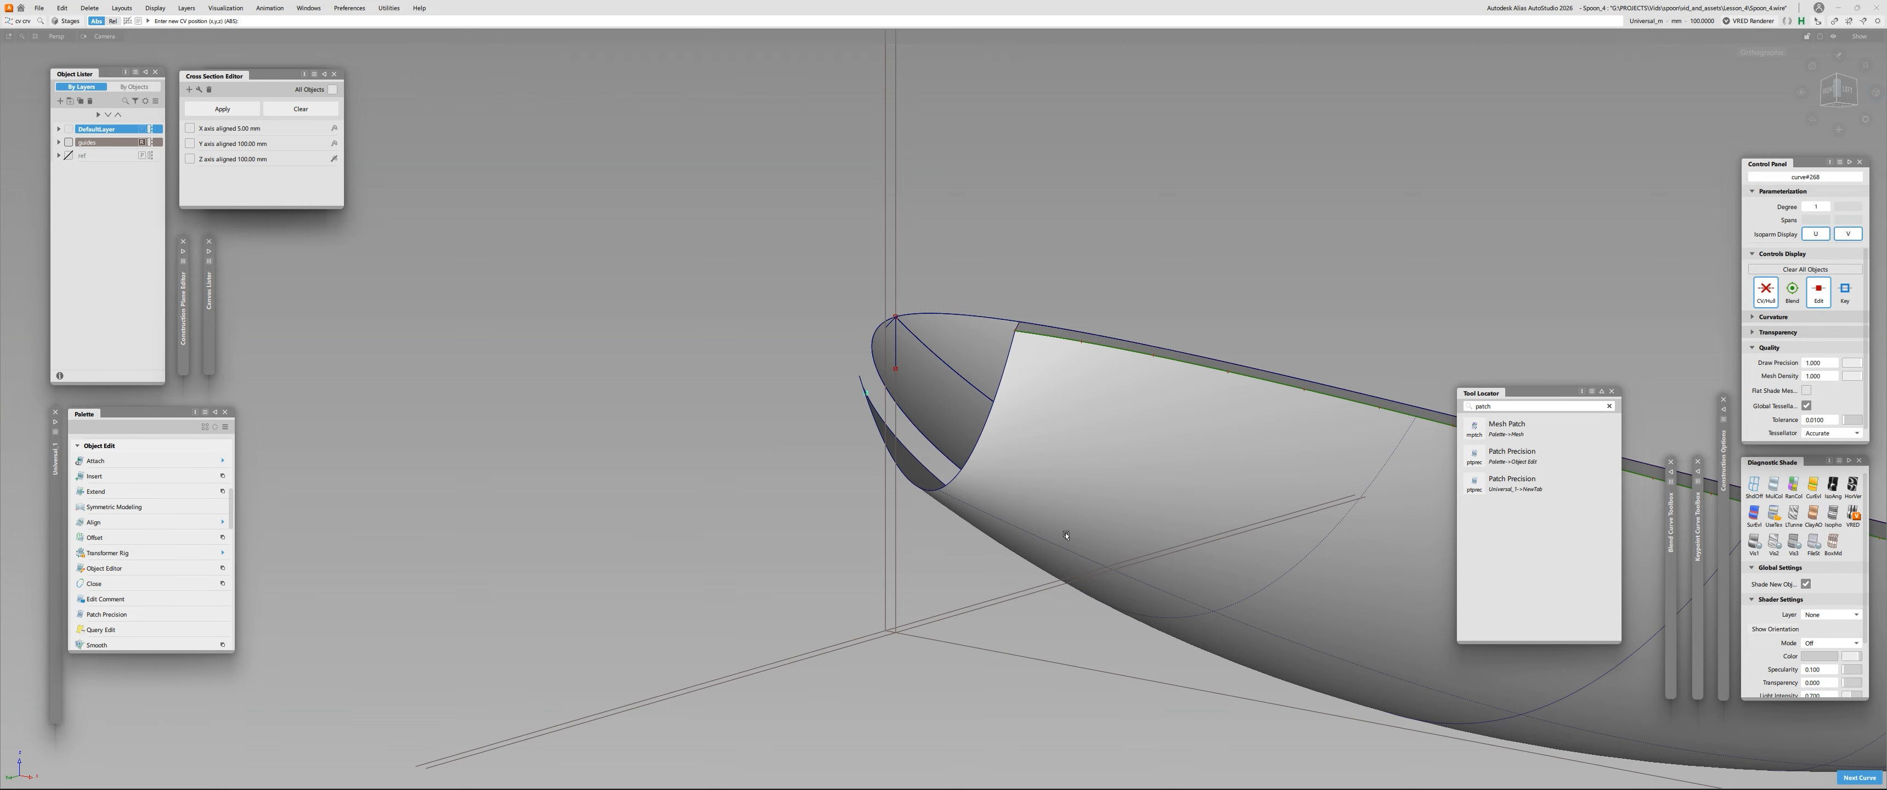
key("ctrl+z")
Draw a straight degree 1 curve from the middle of the underside's end edge to the draft line's lower end at the bowl tip.
left_click_drag(925, 491, 867, 484, "ctrl+alt")
right_click_drag(868, 484, 814, 462, "alt+shift")
left_click_drag(813, 462, 784, 388, "alt+shift")
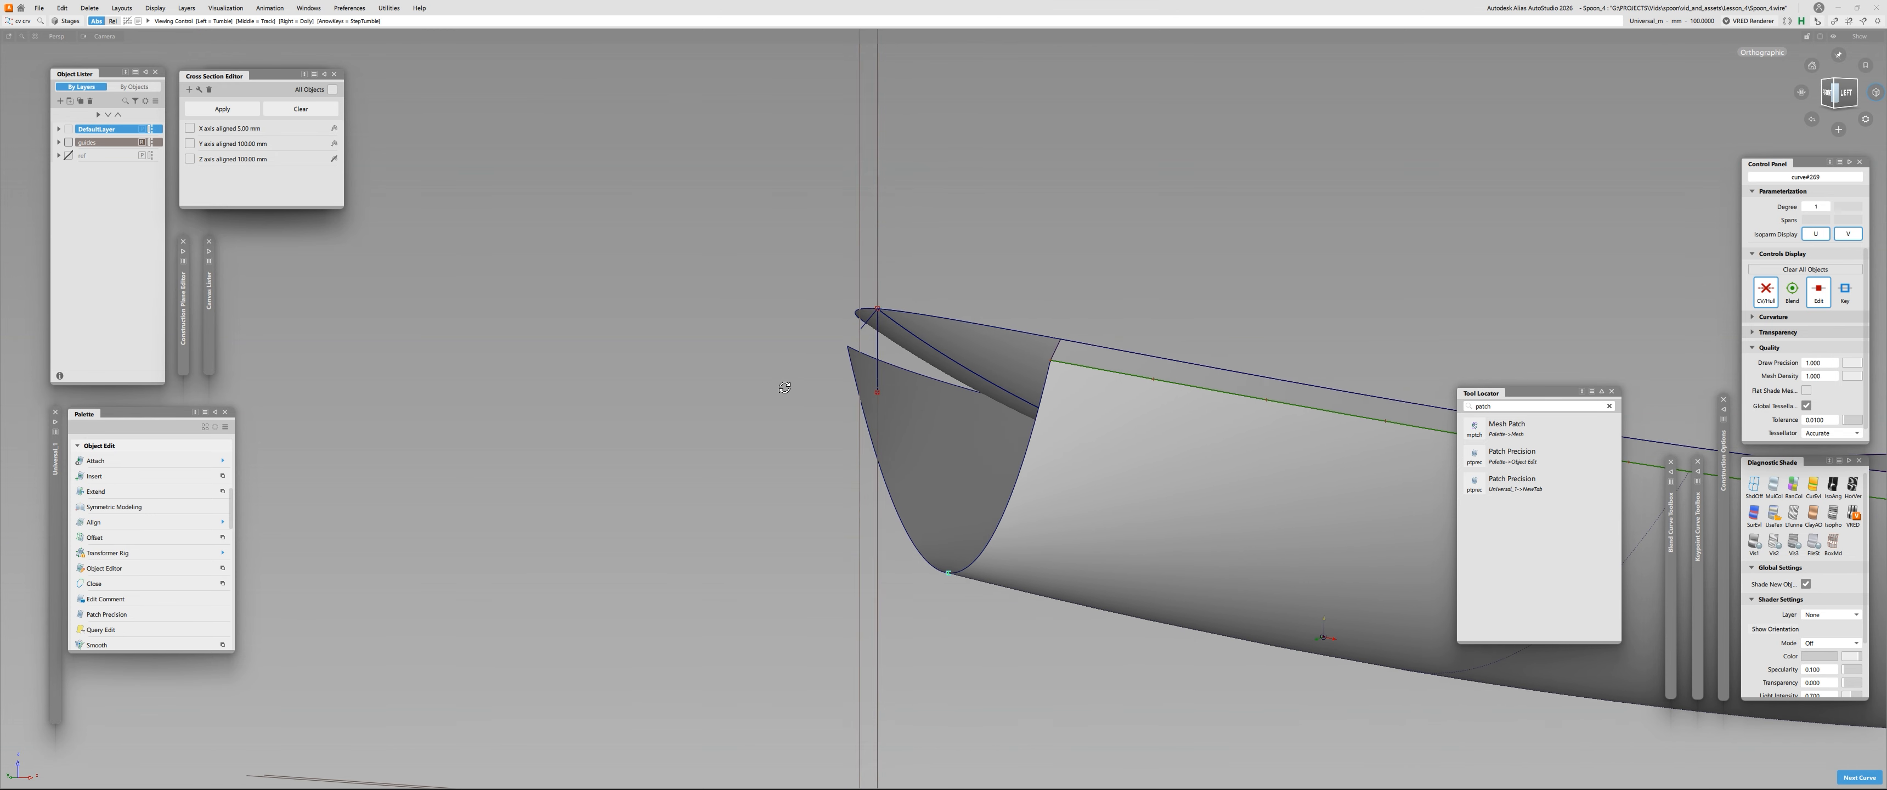
left_click(863, 326)
left_click_drag(862, 326, 605, 480, "alt+shift")
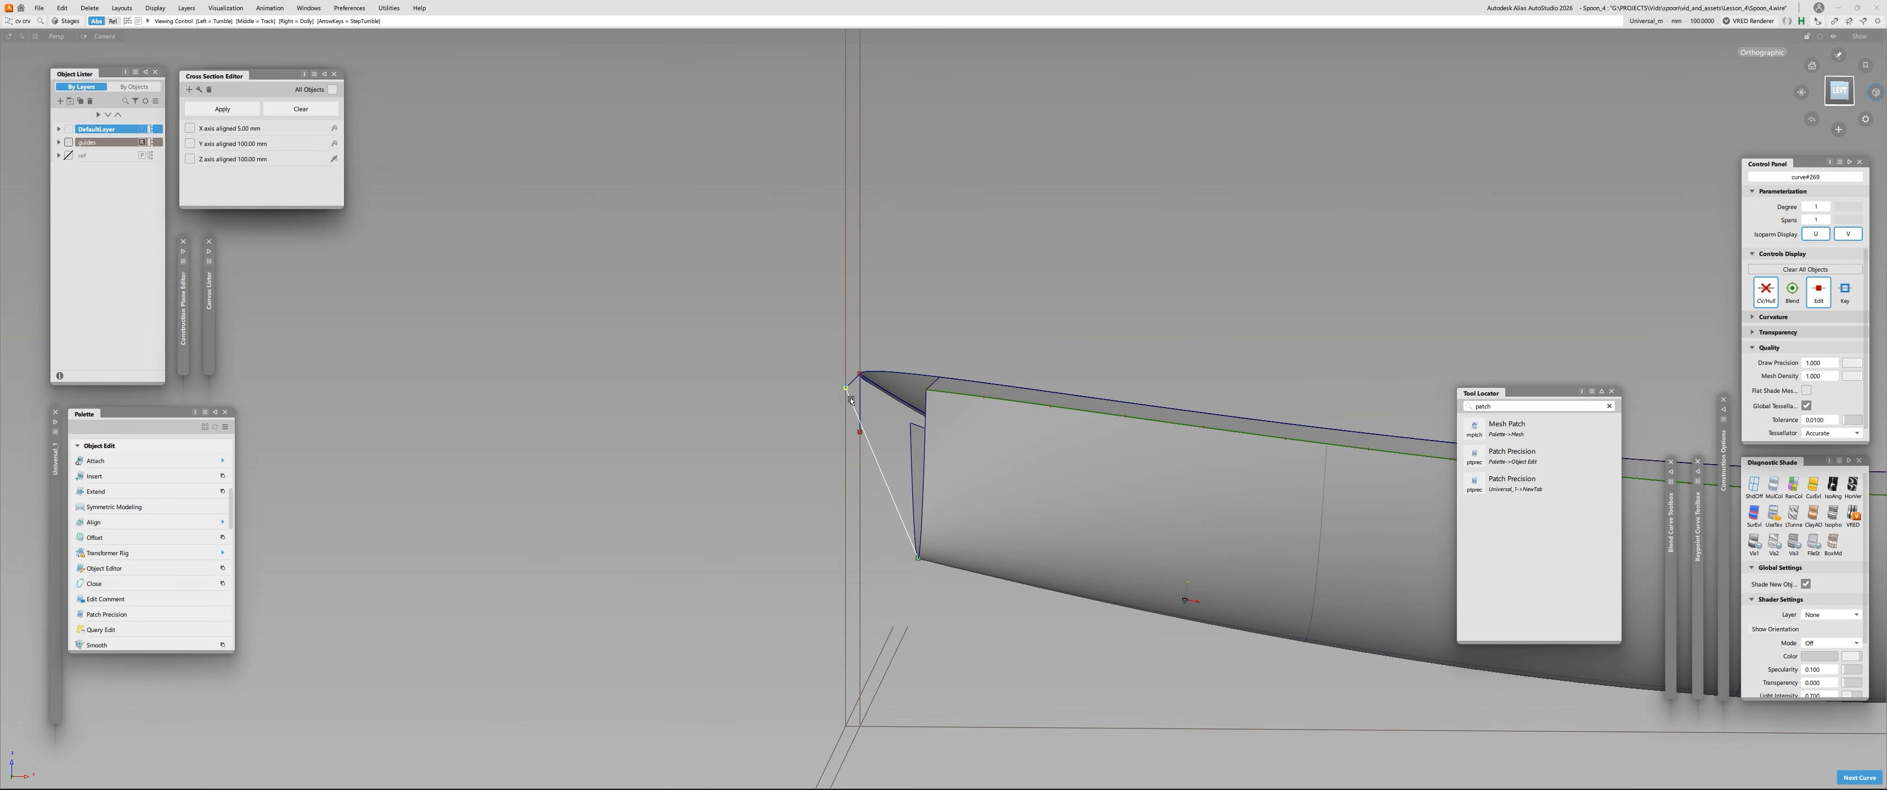
left_click_drag(852, 400, 847, 485, "alt+shift")
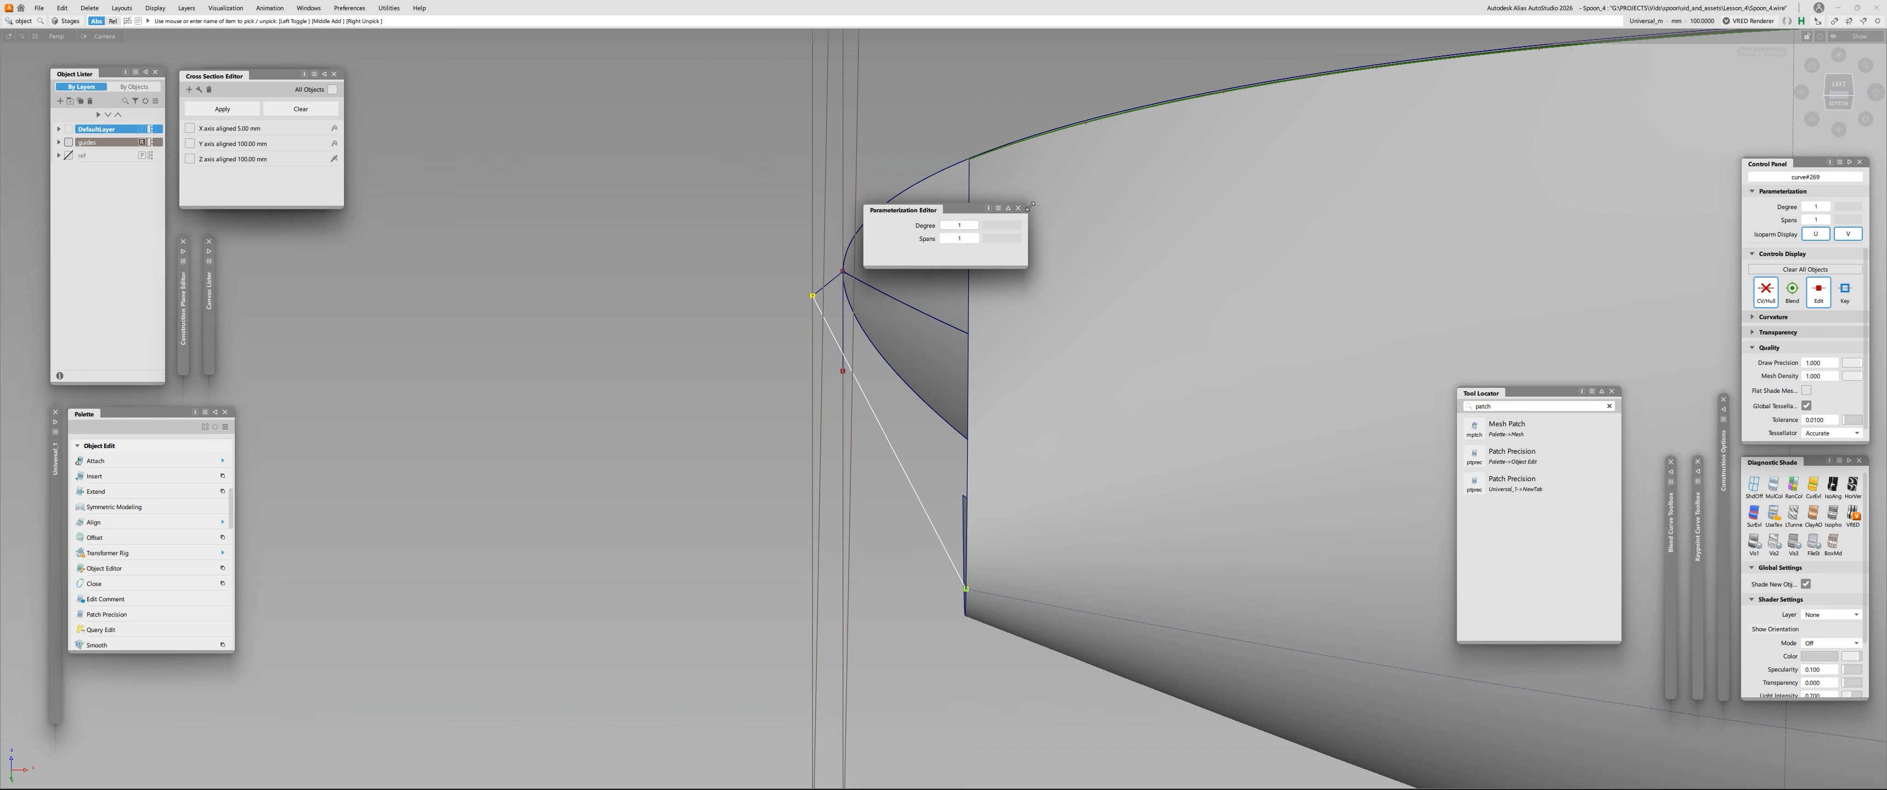
Delete the straight curve bridging the underside's end edge and the draft line at the bowl tip.
left_click(926, 460)
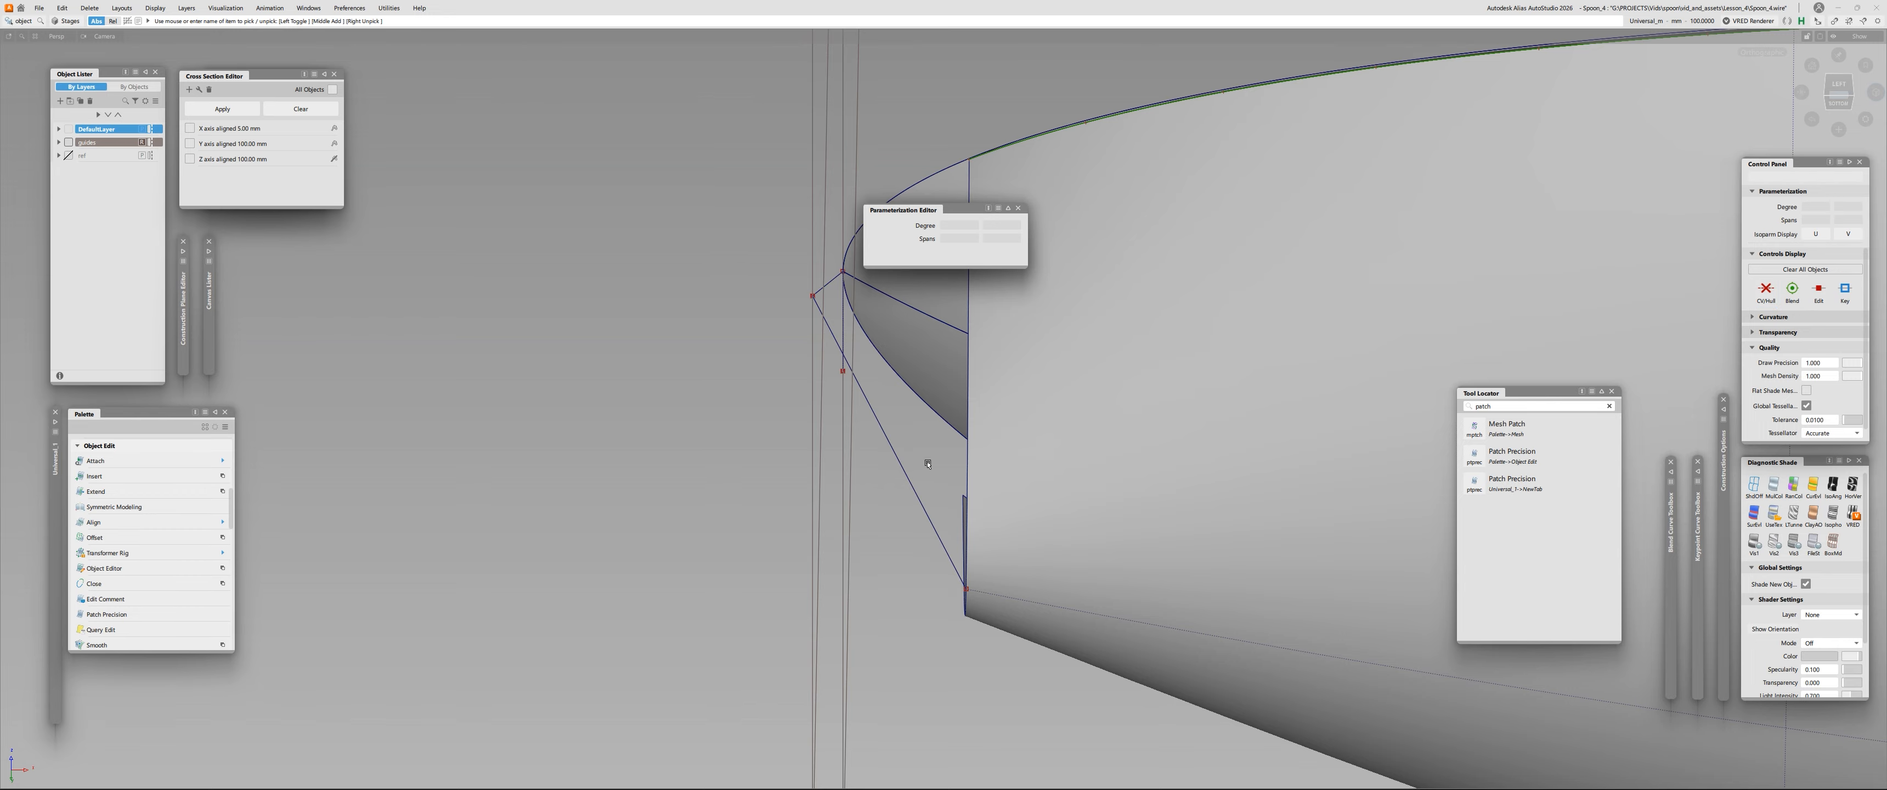
left_click_drag(926, 459, 827, 502)
key("Delete")
right_click_drag(1018, 400, 1003, 352, "alt+shift")
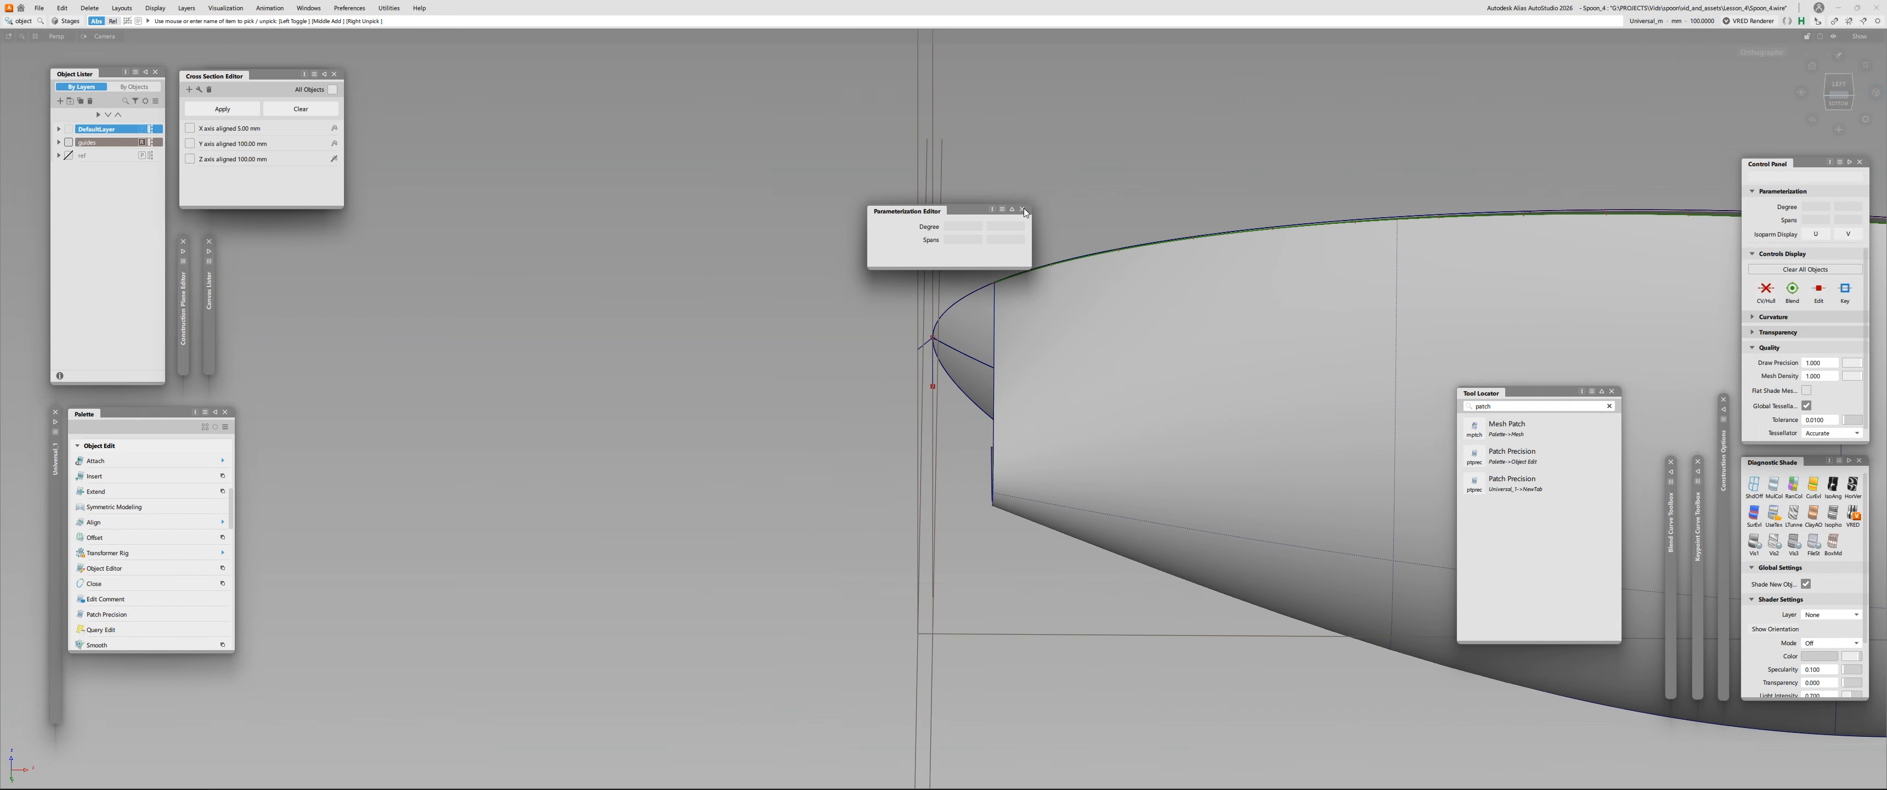
Draw a vertical curve up from the underside's lower end corner at the bowl tip and set its degree to 2.
key("c")
left_click_drag(1003, 352, 991, 462, "alt+shift")
left_click(990, 462)
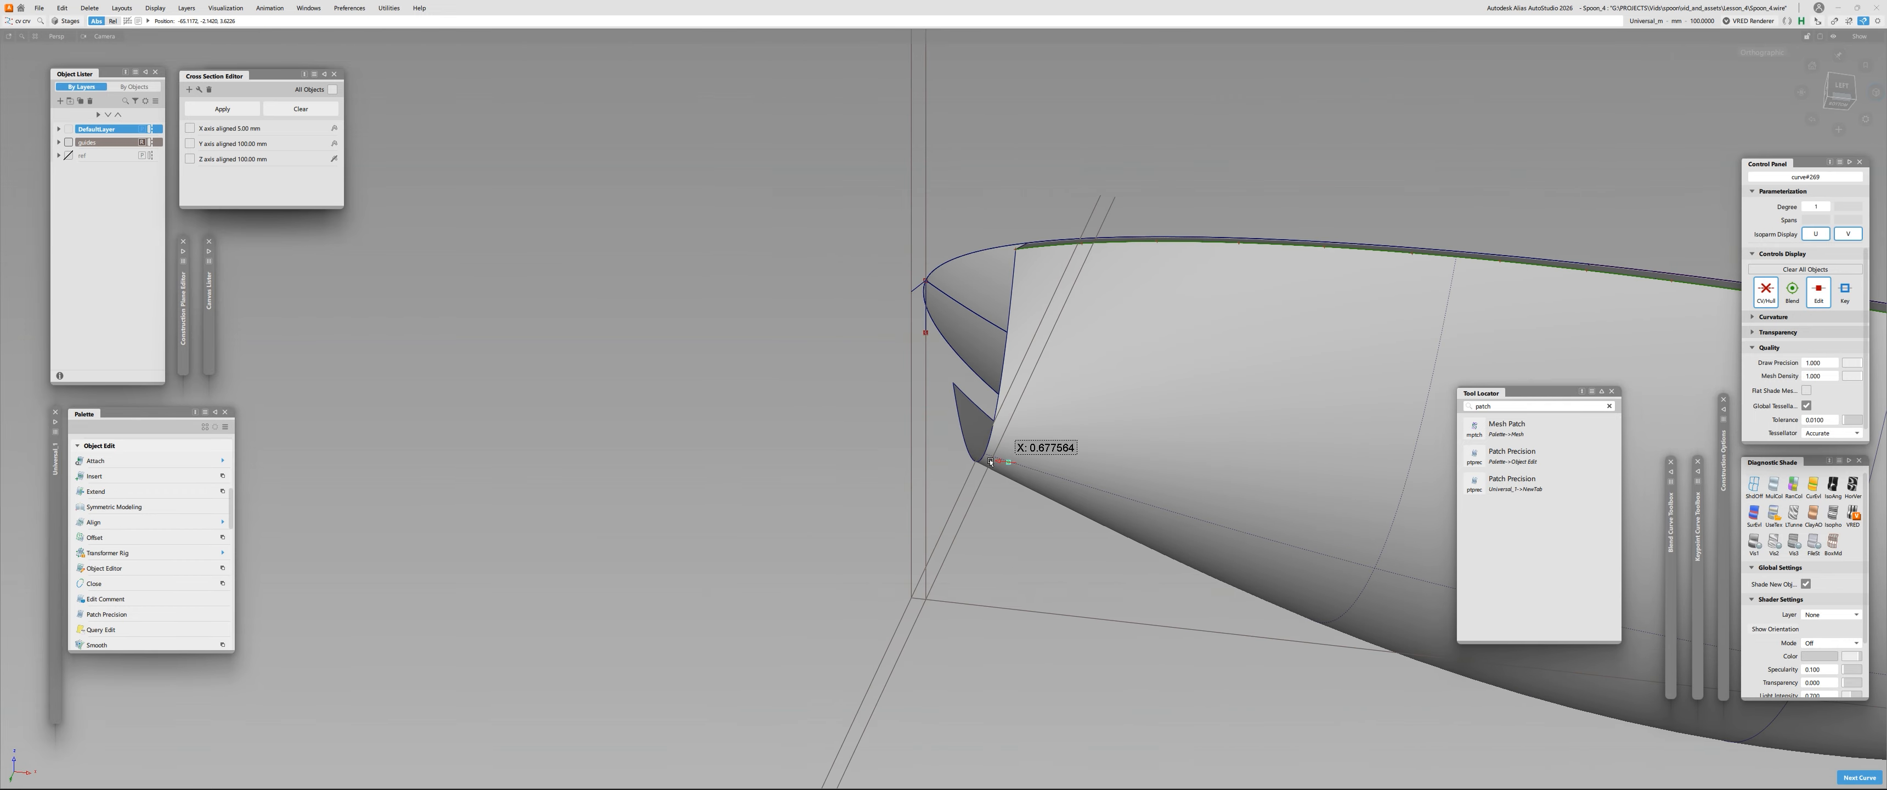
left_click(1052, 476)
middle_click_drag(873, 29, 793, 191, "alt+shift")
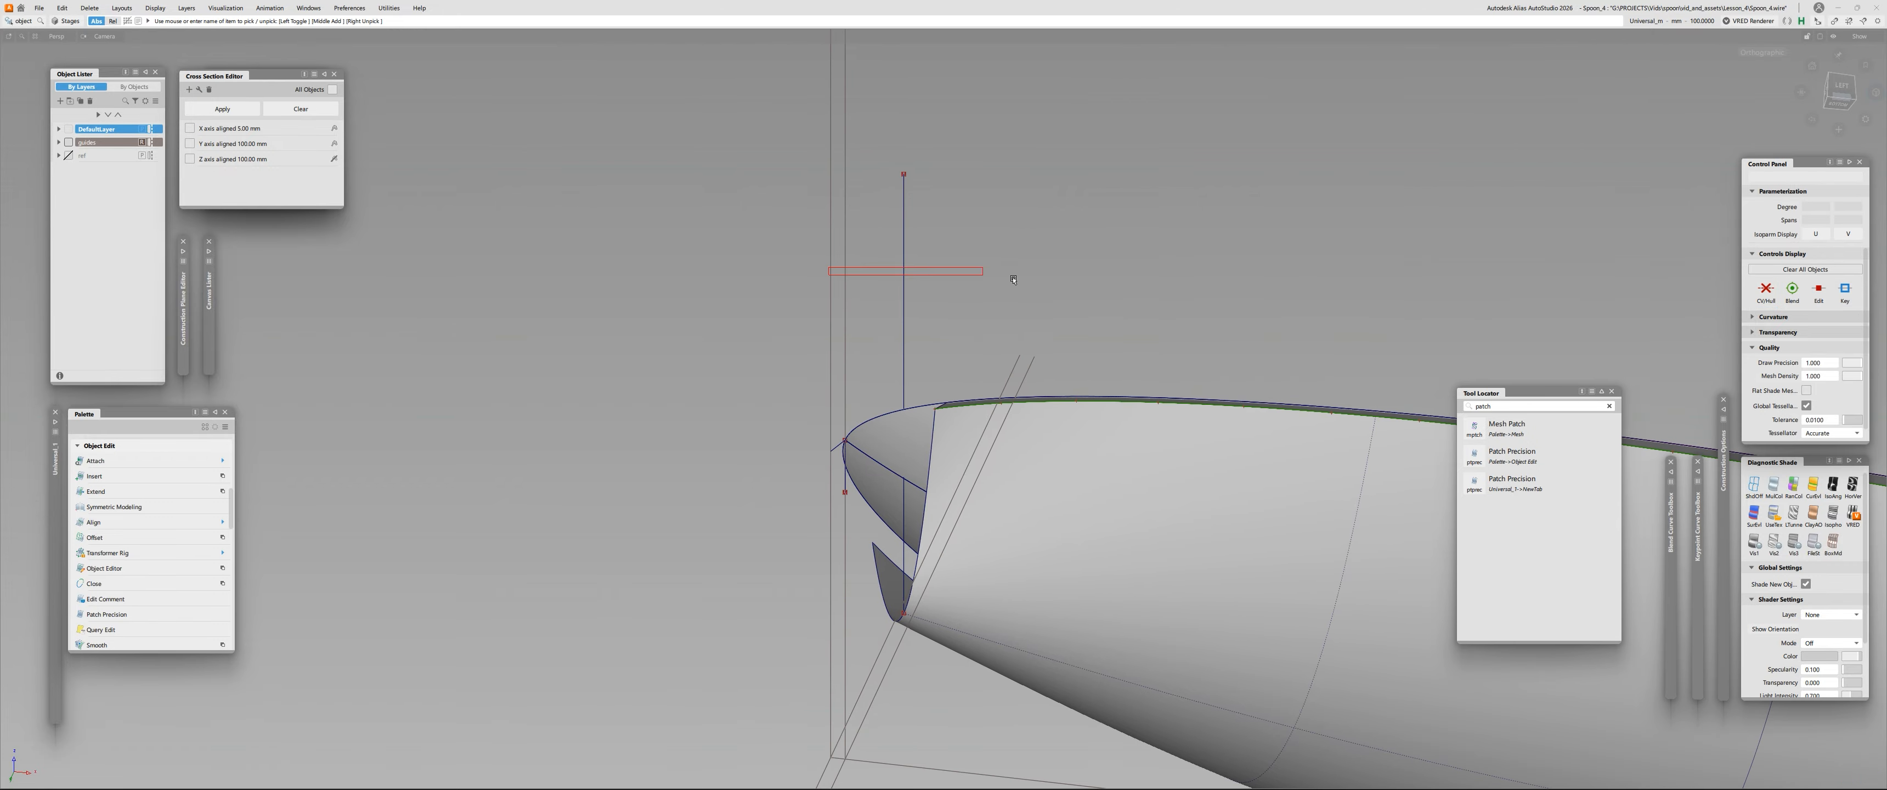
key("ctrl+p")
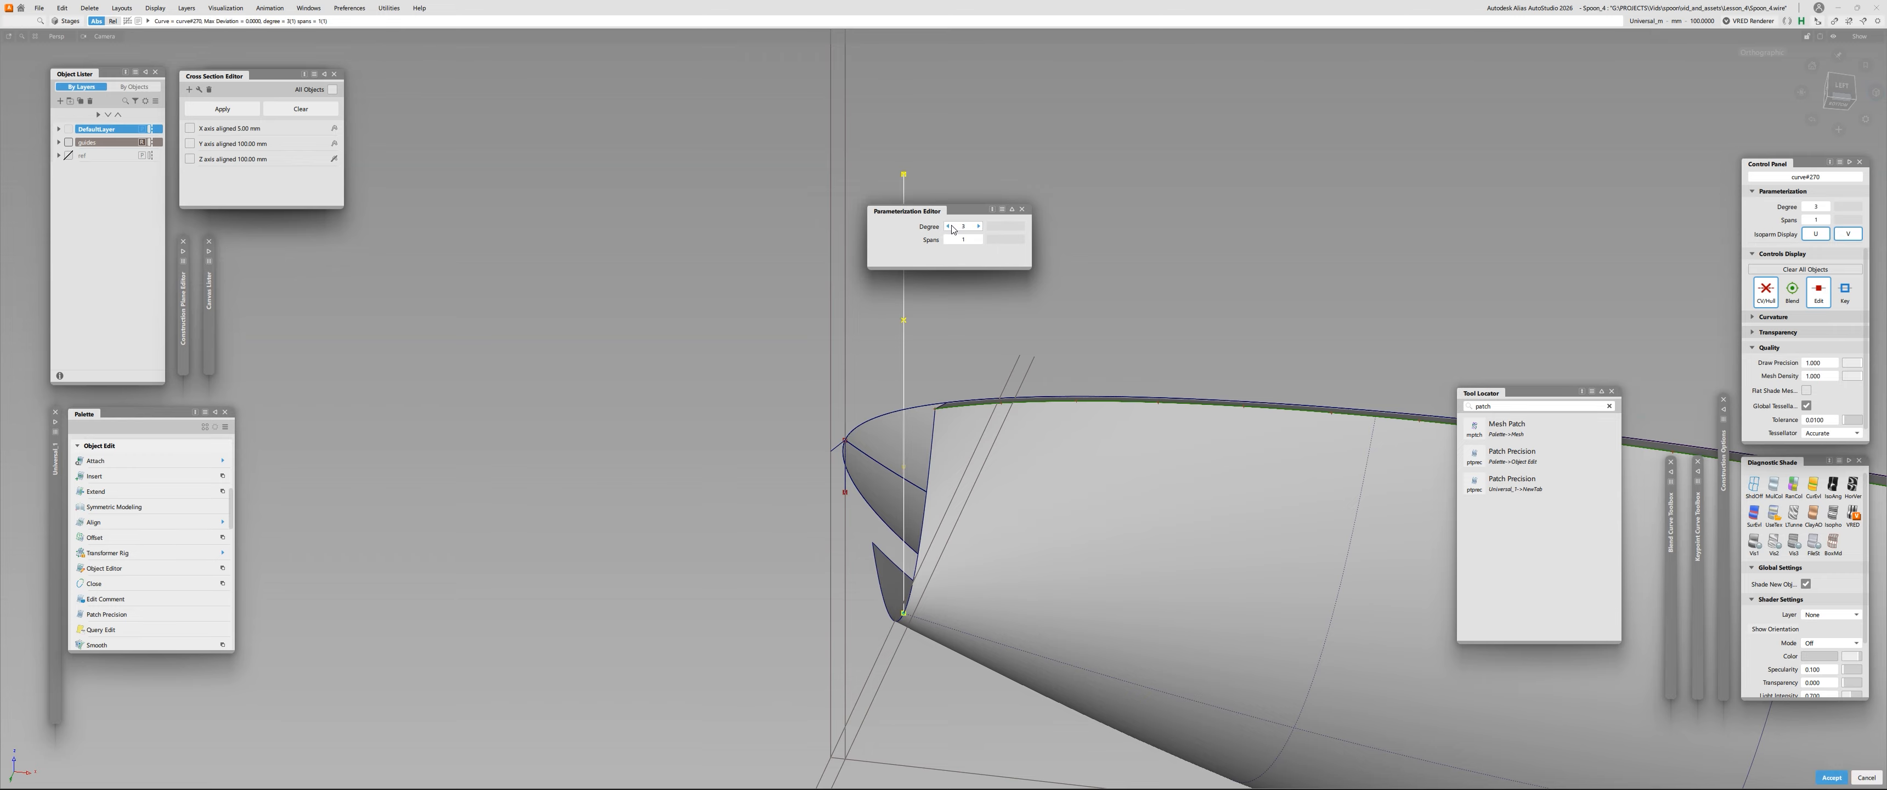
left_click(948, 228)
key("ctrl+p")
Align the new degree 2 curve to the underside surface with G2 continuity and check it in the left view.
key("a")
left_click(903, 557)
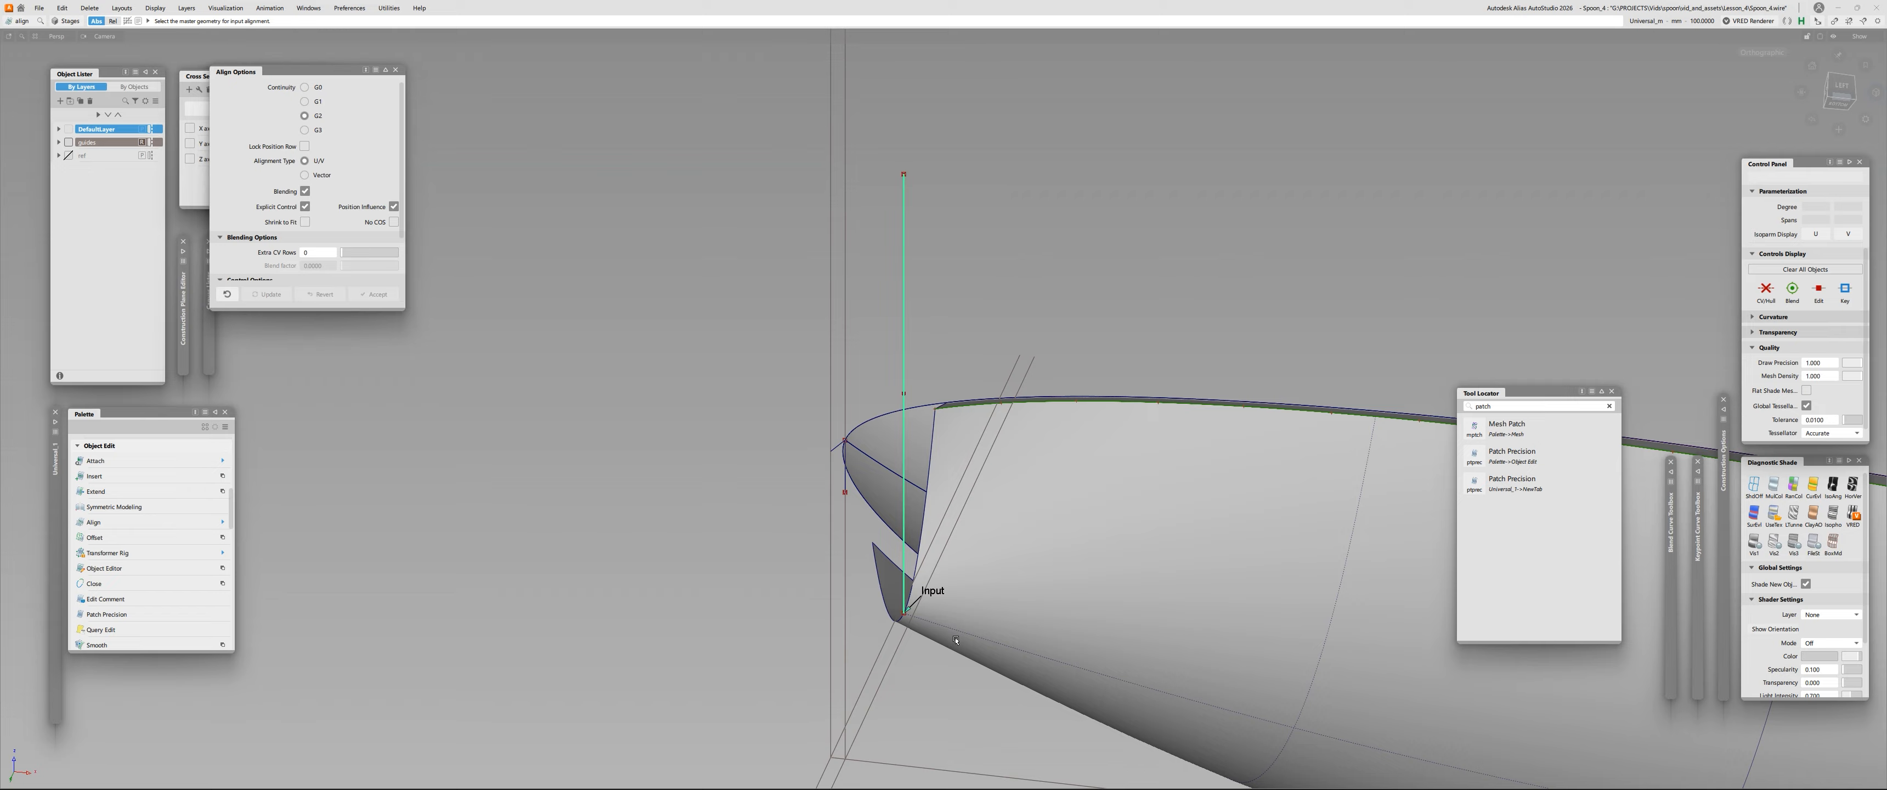
left_click(957, 637)
scroll(335, 173, "down", 3)
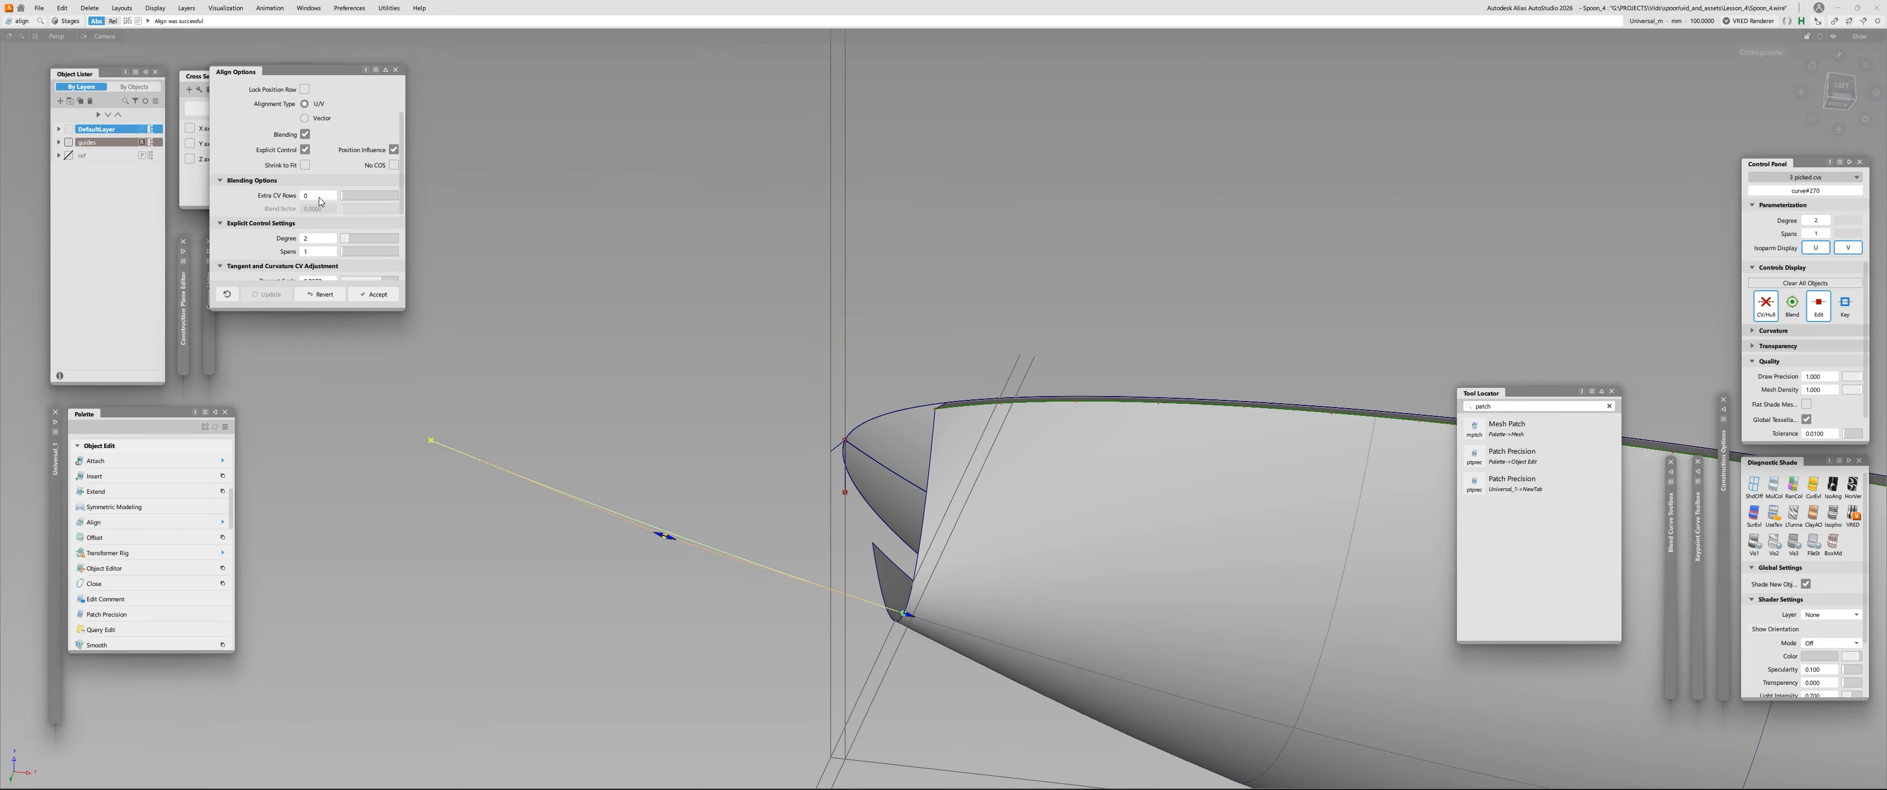
right_click_drag(1238, 506, 1116, 556, "alt+shift")
left_click_drag(1117, 556, 832, 536, "alt+shift")
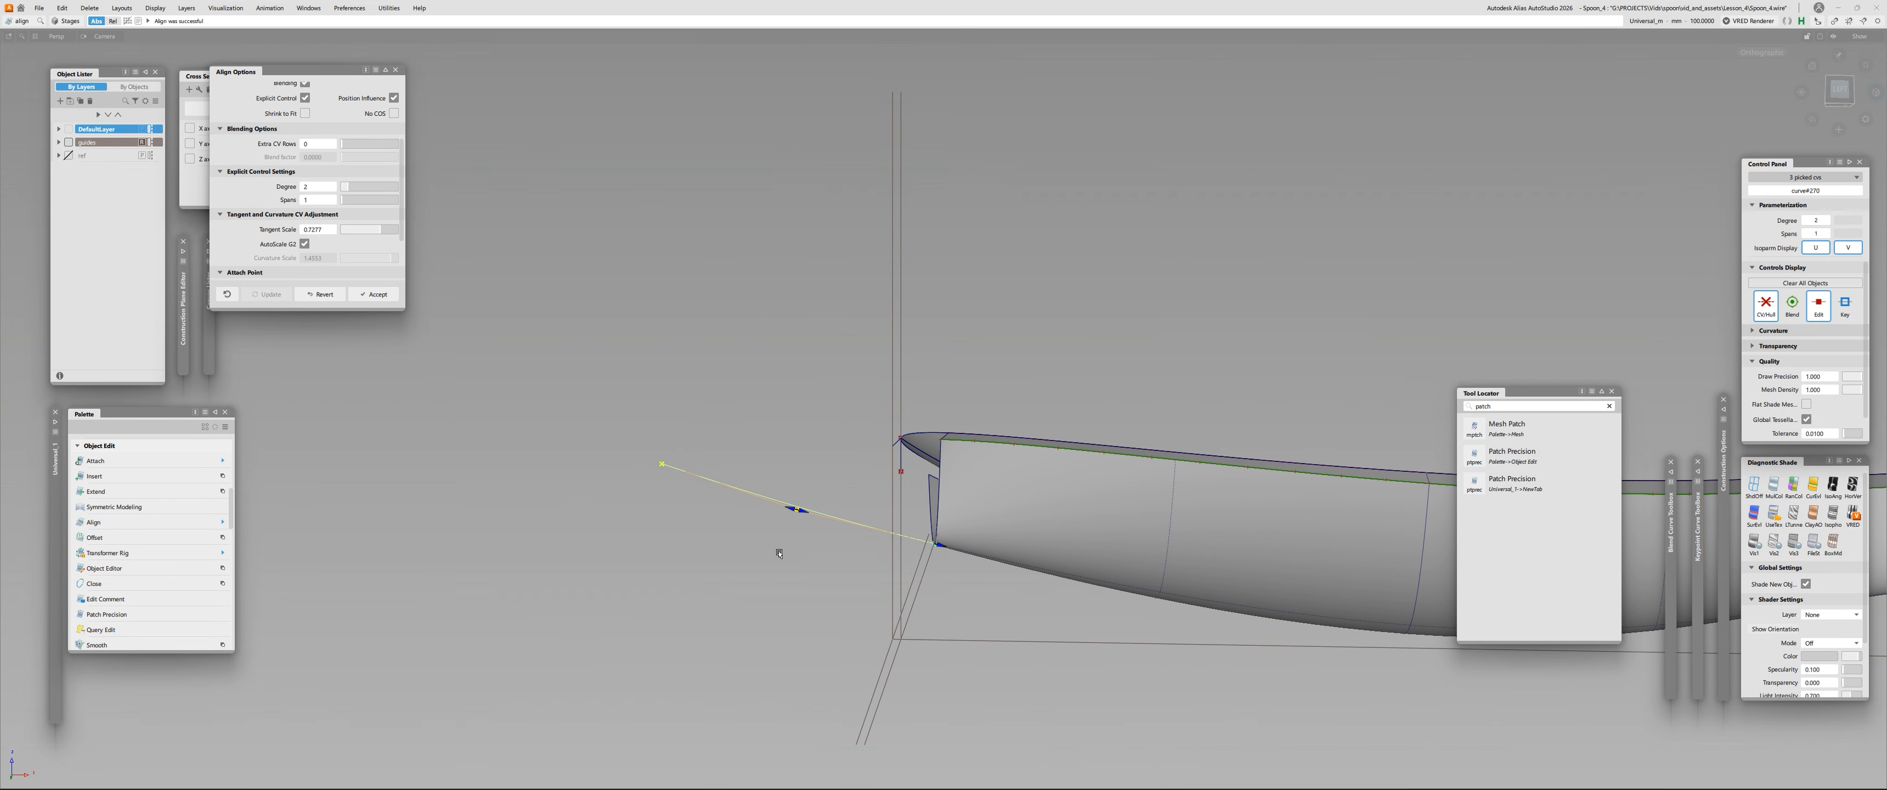
left_click(1798, 80)
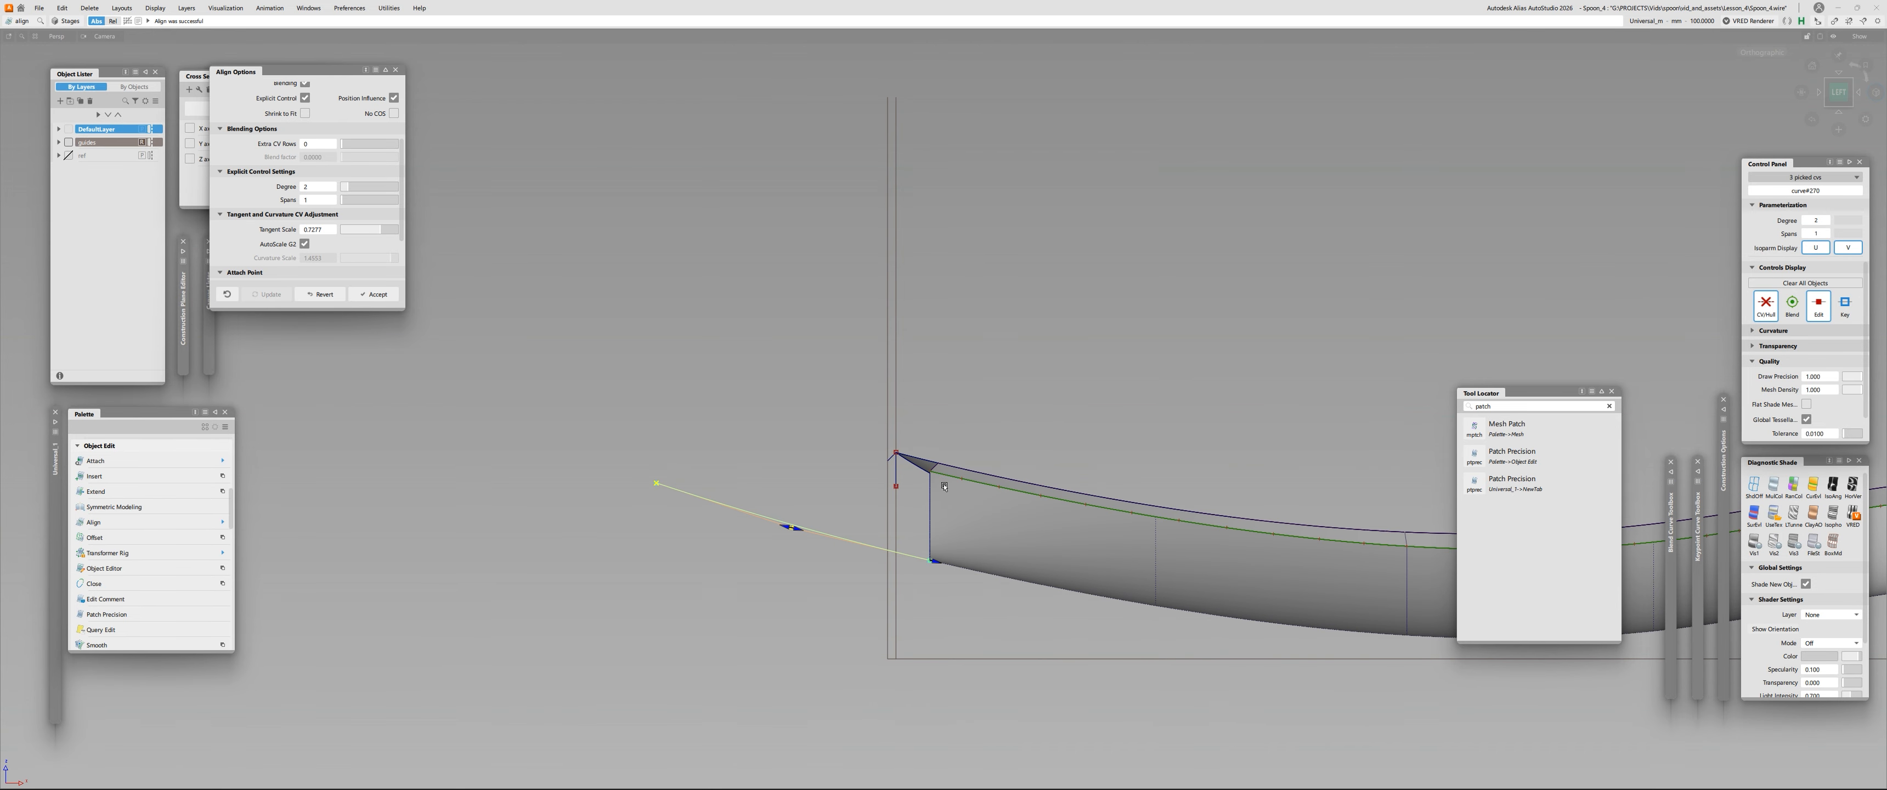
Show the underside surface's control vertices and examine how the aligned curve runs past the bowl tip.
left_click_drag(1045, 574, 1004, 559, "ctrl+shift")
left_click(964, 545)
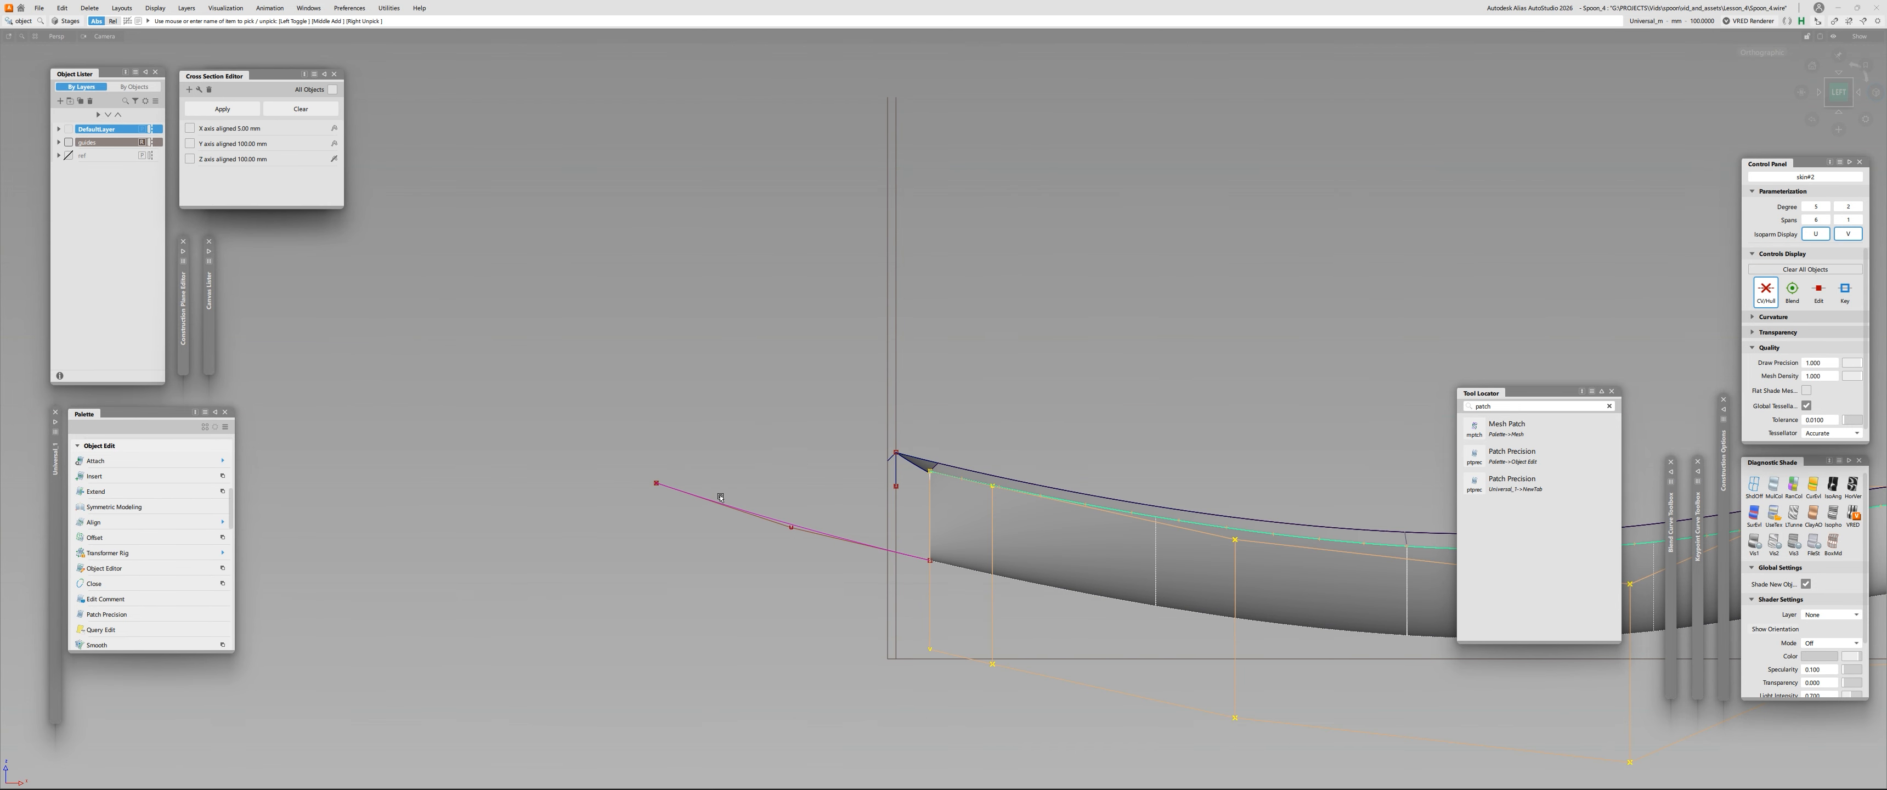
right_click_drag(793, 530, 933, 525, "alt+shift")
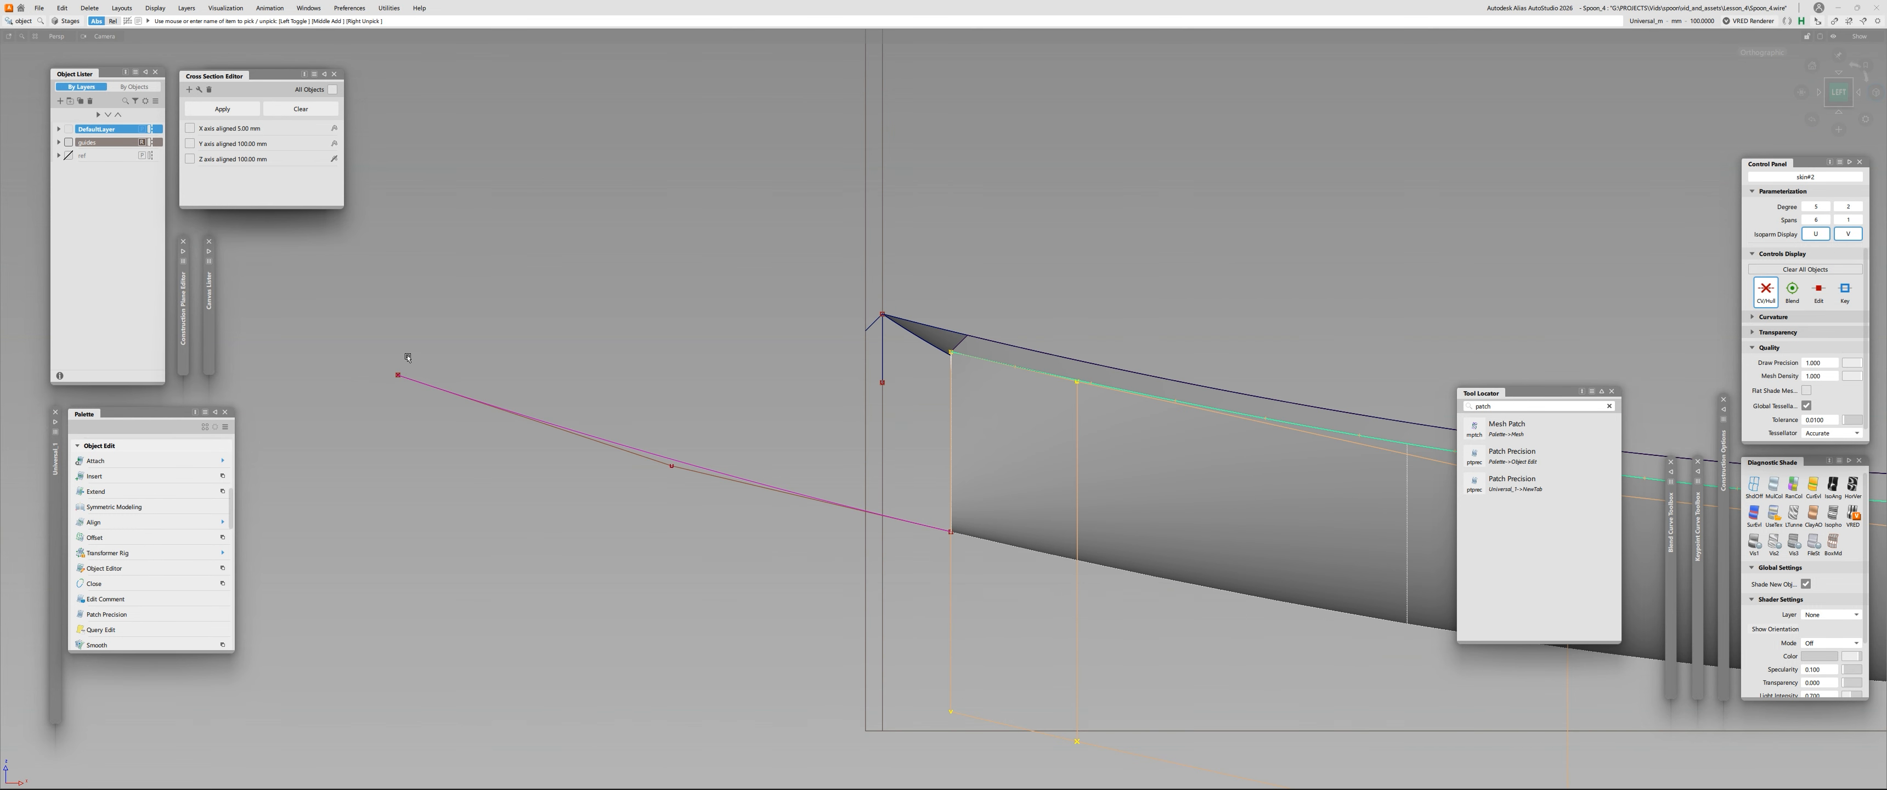
scroll(742, 444, "up", 1, "alt+shift")
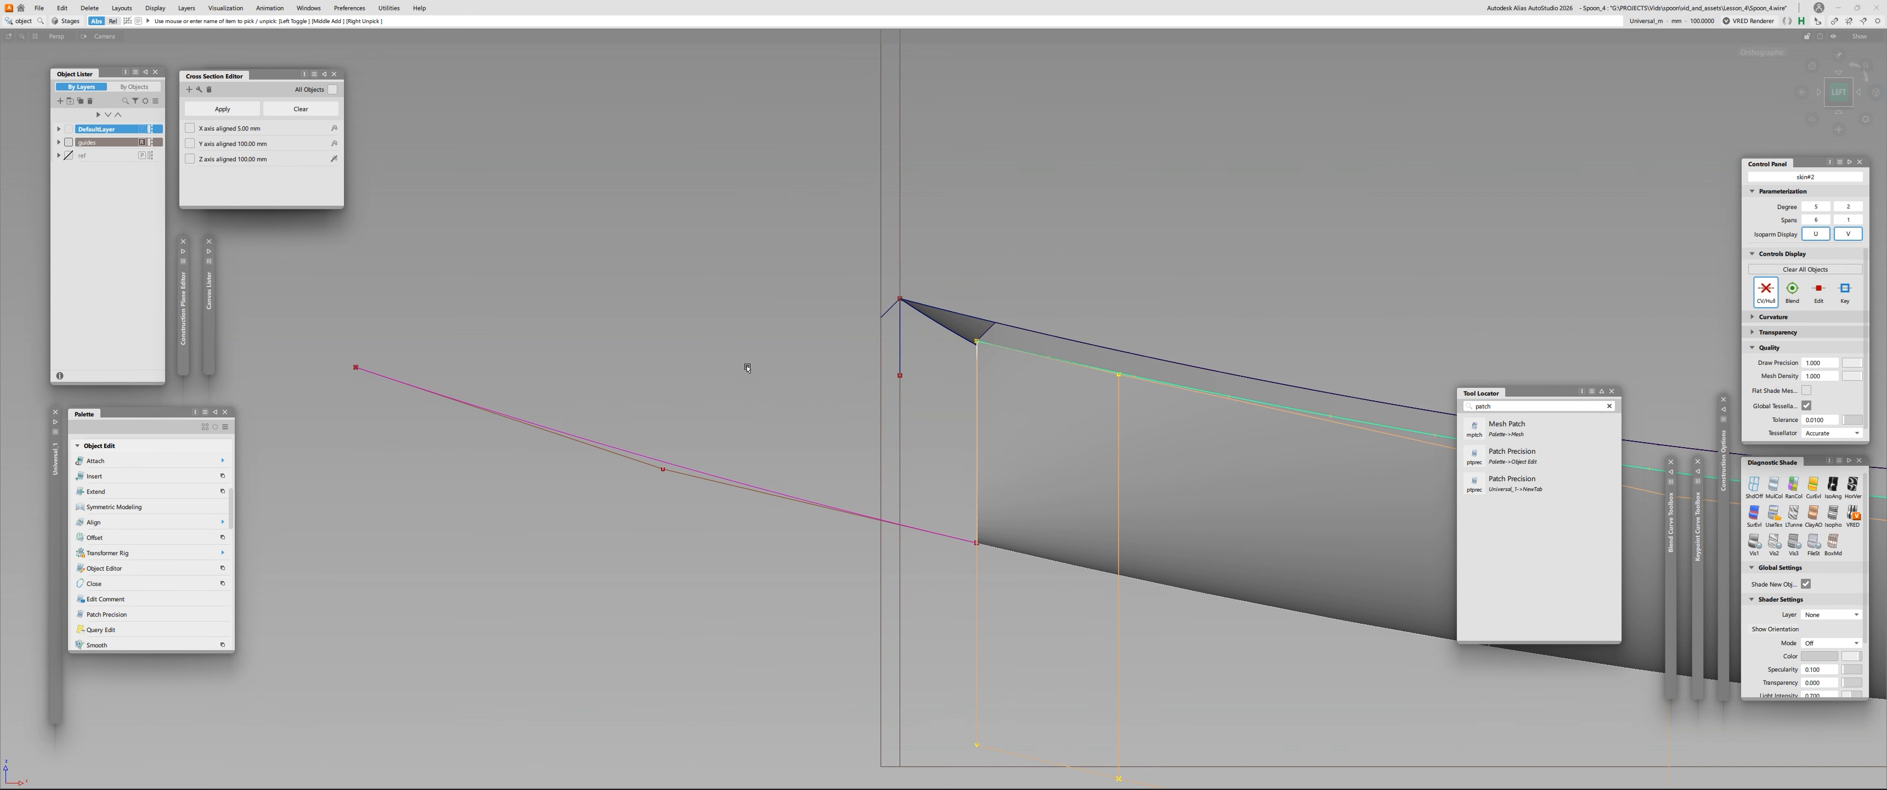
scroll(859, 332, "up", 2, "alt+shift")
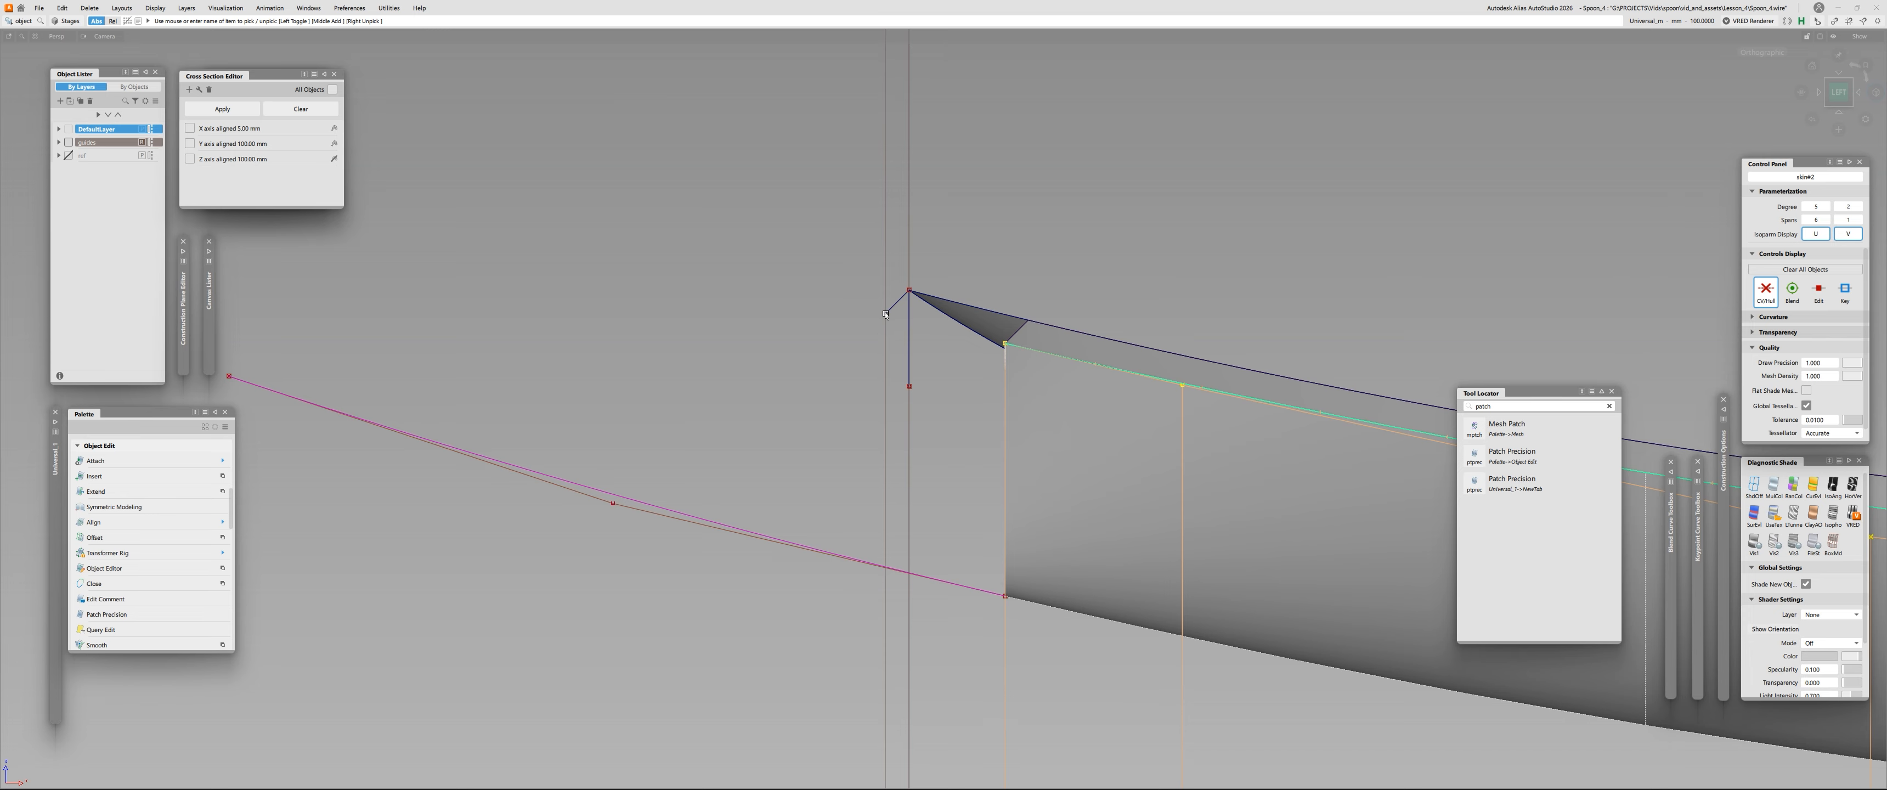
right_click_drag(902, 292, 732, 322, "alt+shift")
middle_click_drag(982, 429, 666, 434, "alt+shift")
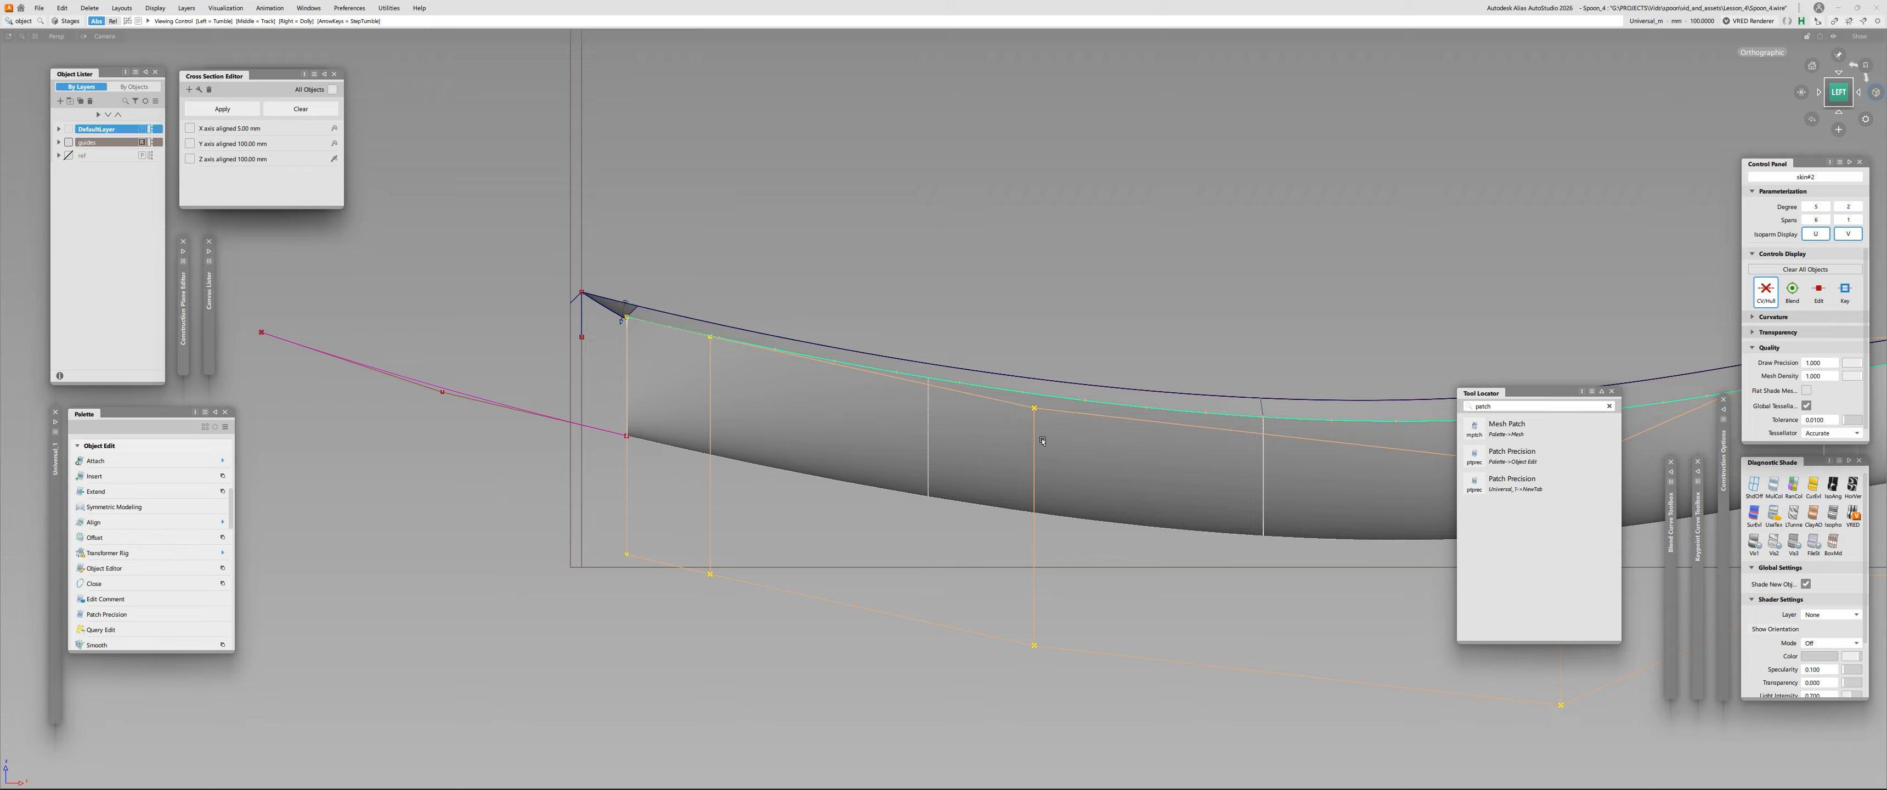
right_click_drag(1273, 561, 476, 358, "alt+shift")
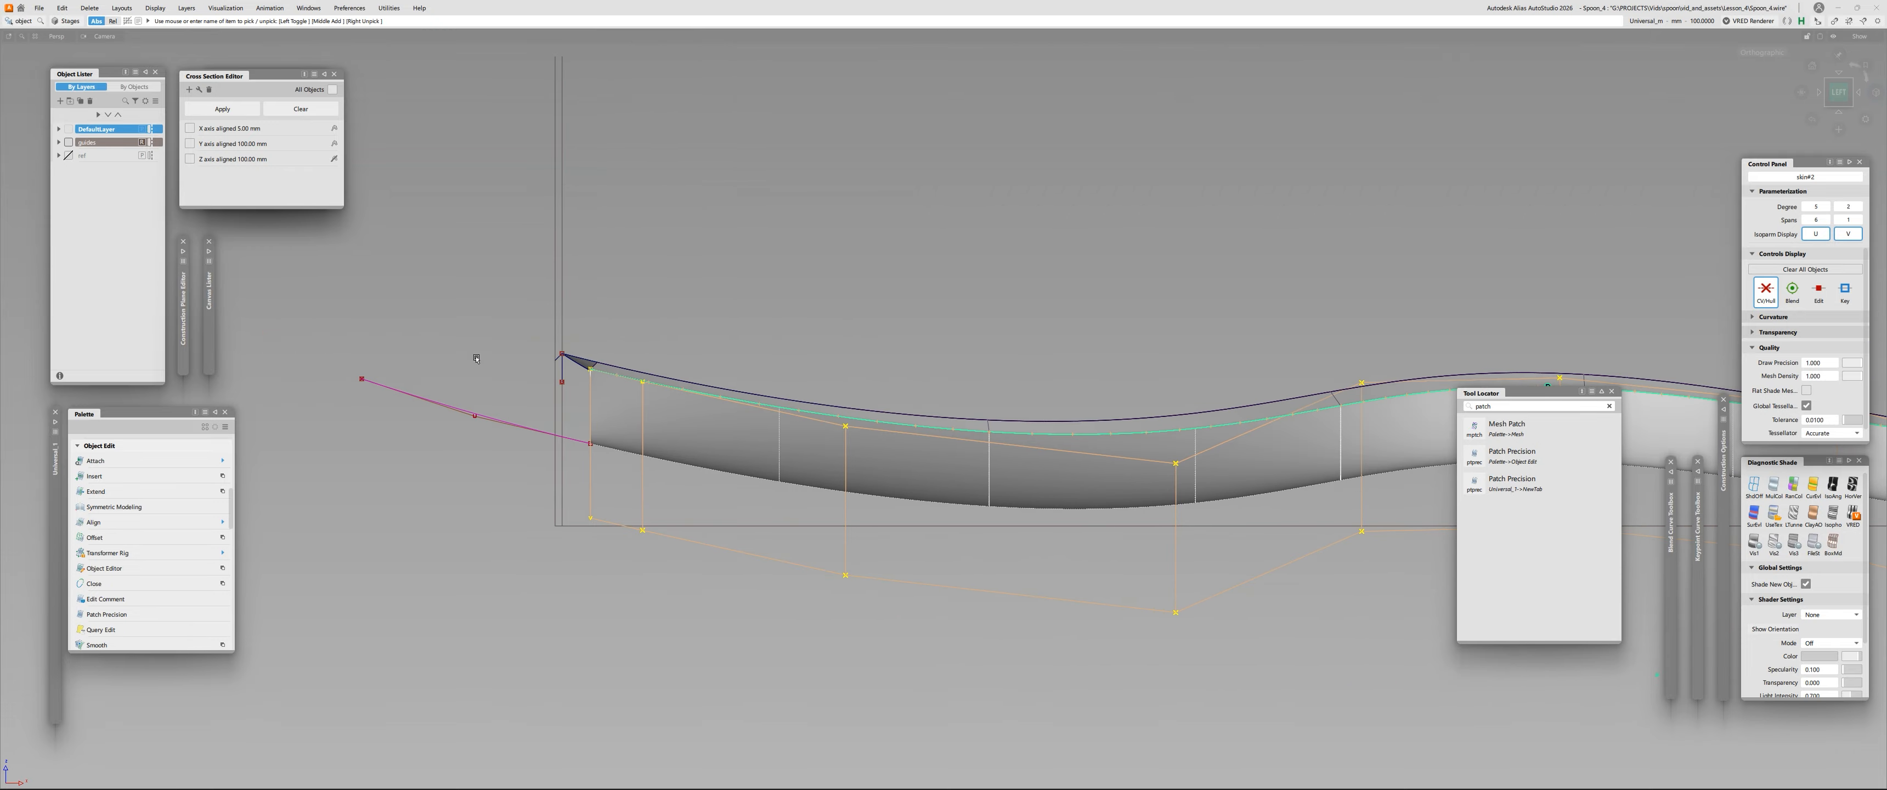
left_click_drag(679, 427, 670, 259, "alt+shift")
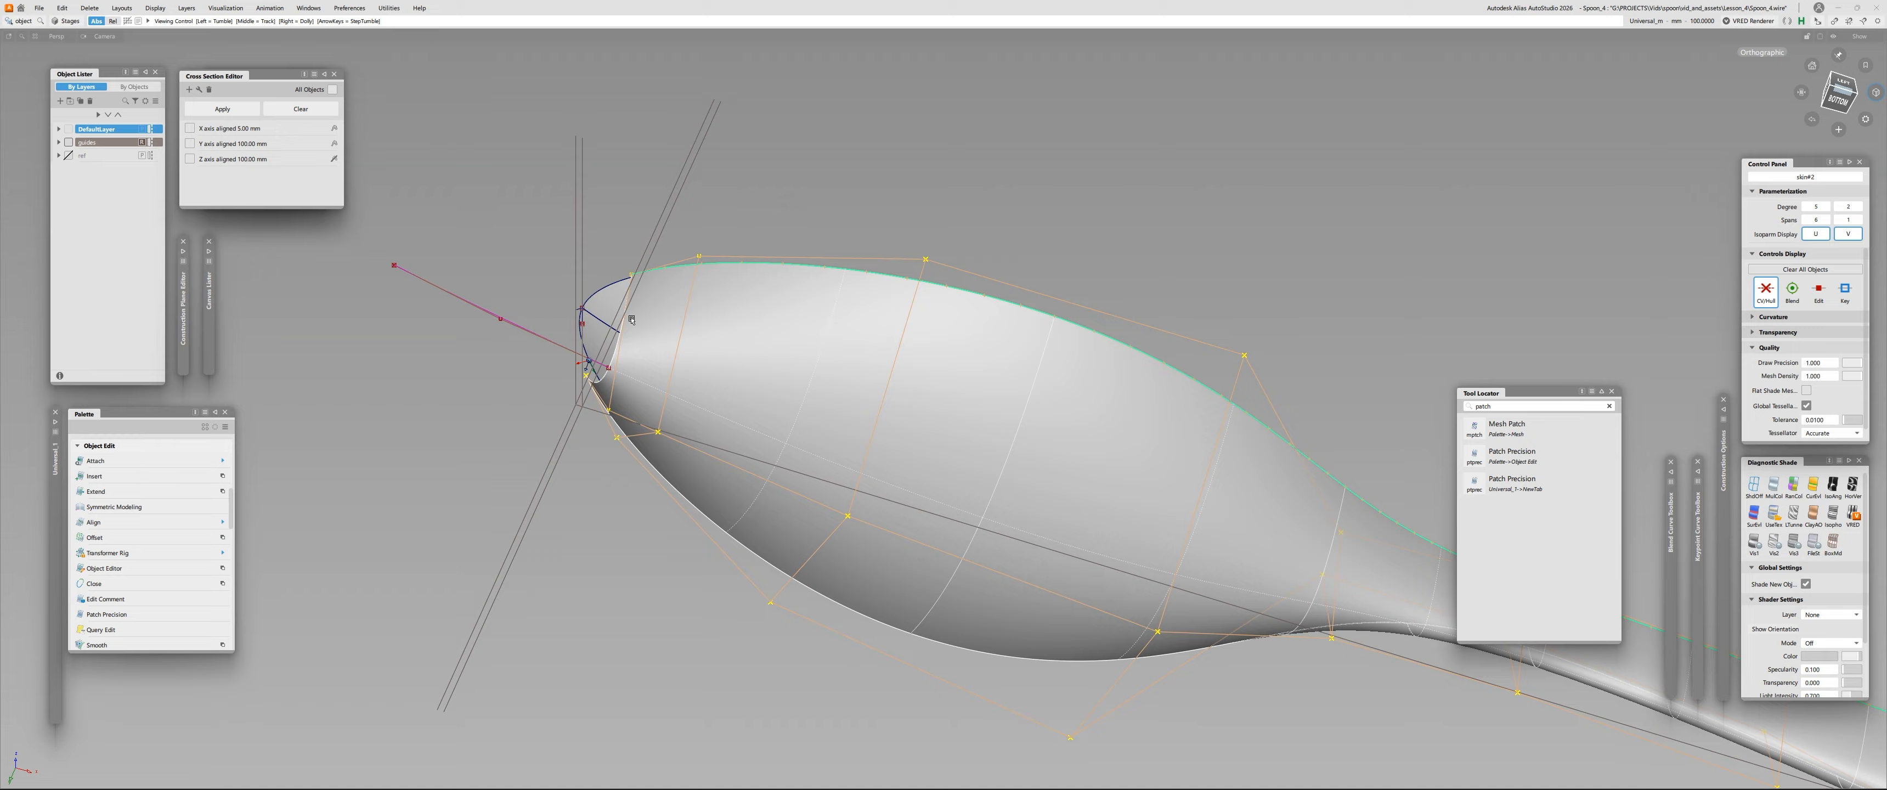
left_click(1842, 82)
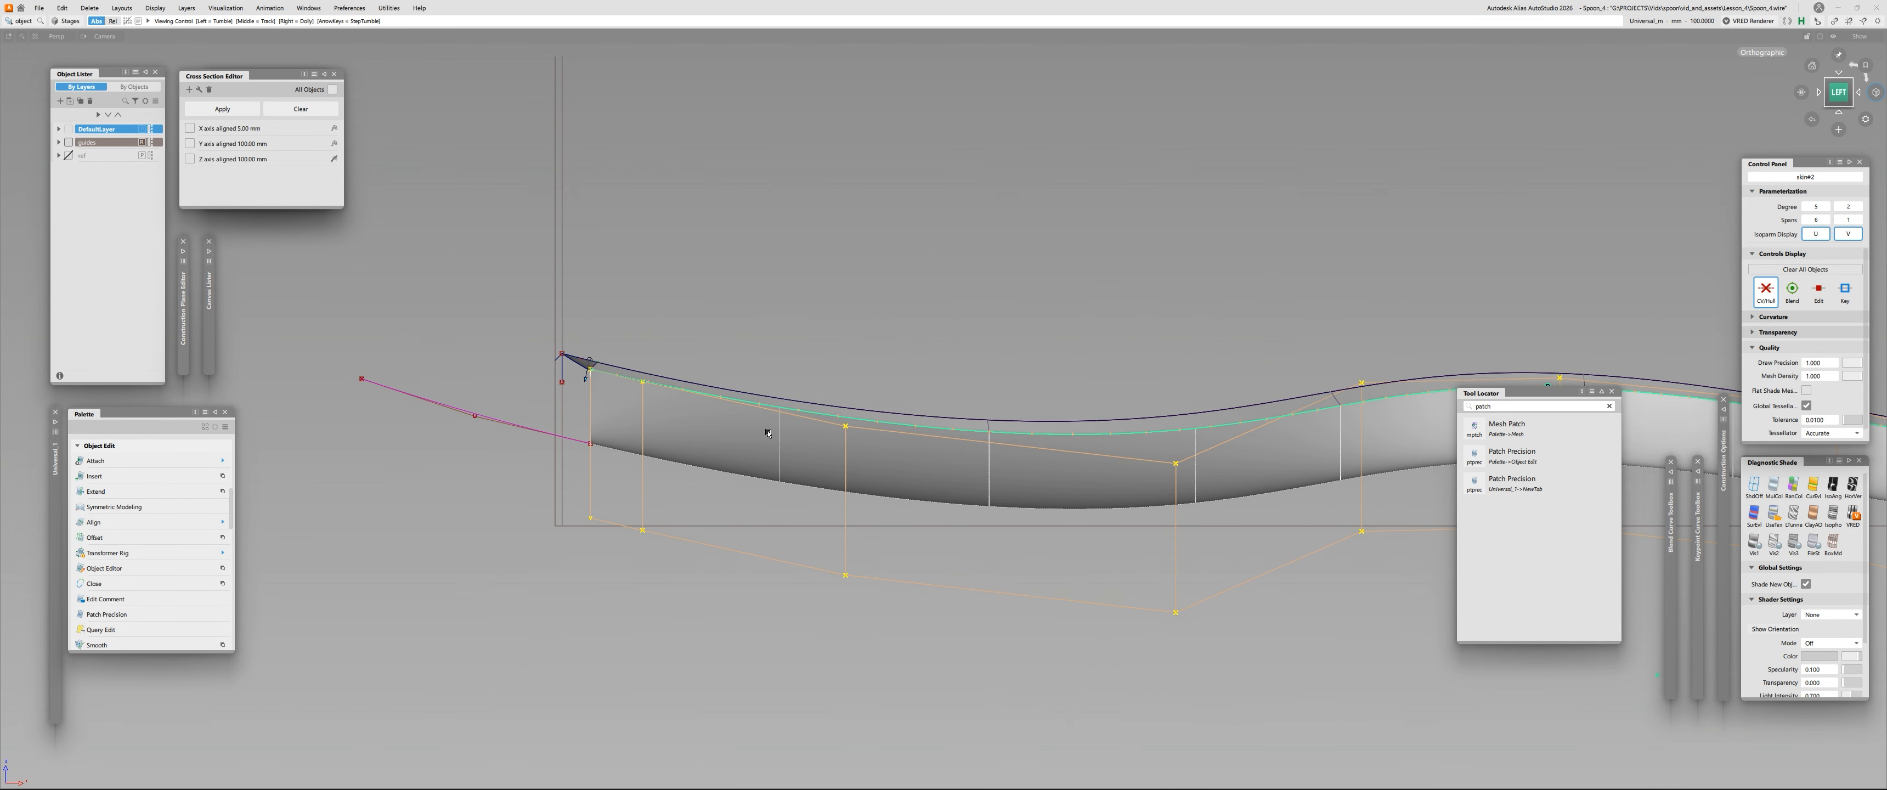
Raise the first two bottom control vertices of the underside surface at the bowl tip.
middle_click_drag(601, 513, 905, 513, "alt+shift")
right_click_drag(905, 513, 1026, 513, "alt+shift")
left_click_drag(902, 506, 842, 506, "ctrl+shift")
left_click(915, 513)
right_click_drag(762, 505, 710, 379, "ctrl+shift")
left_click_drag(913, 475, 861, 476, "ctrl+shift")
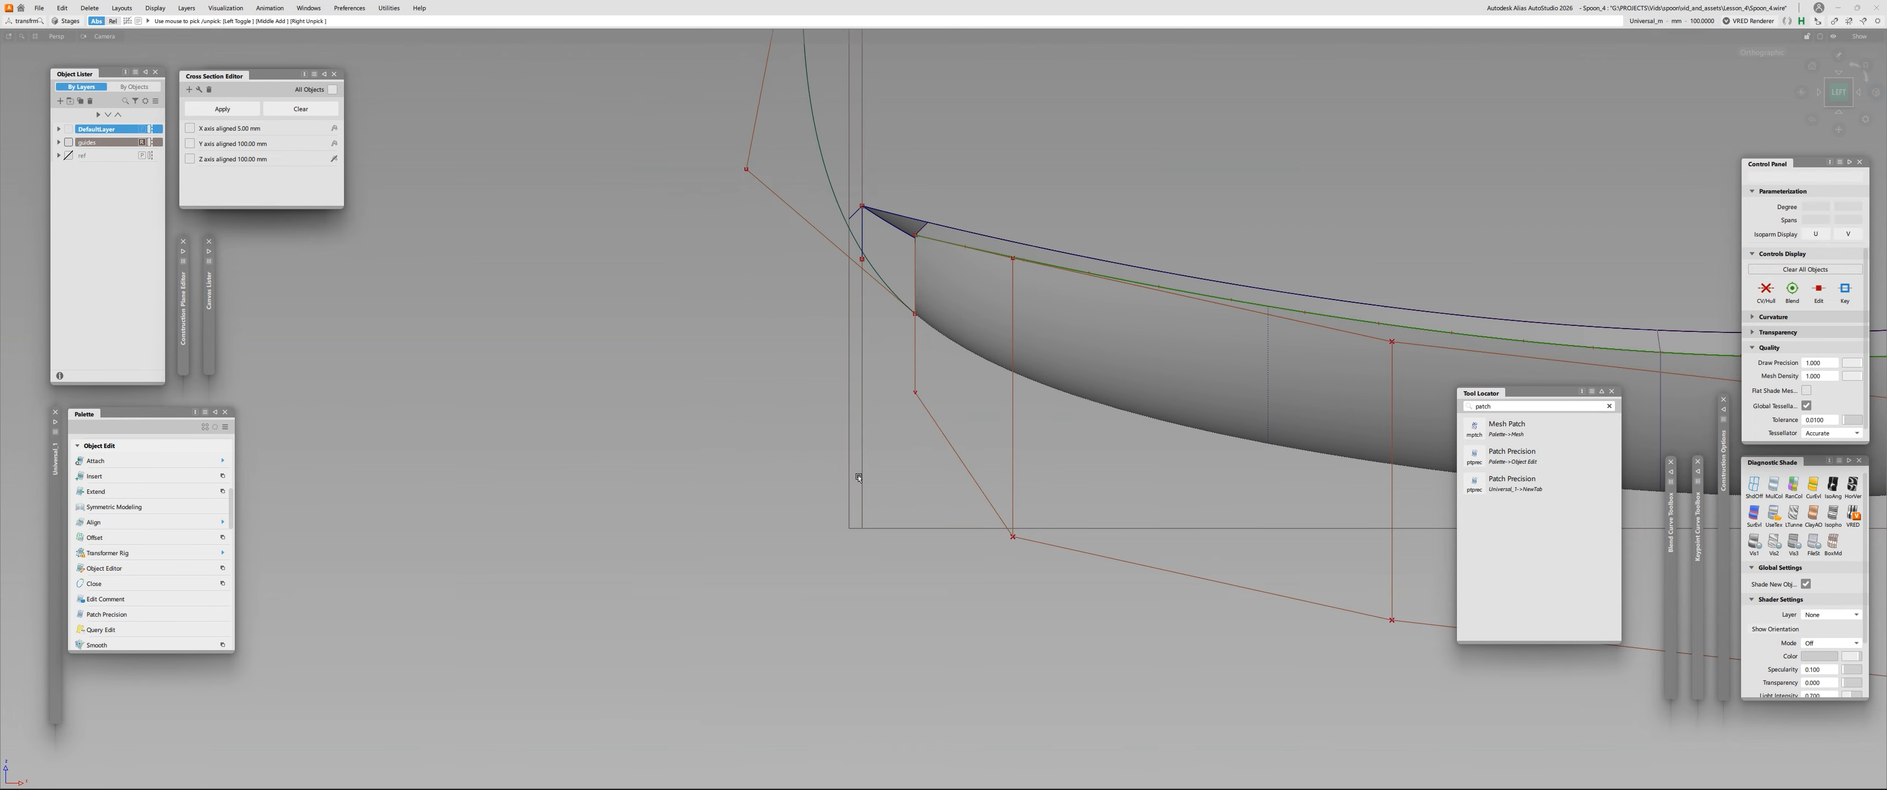
left_click(1013, 537)
right_click_drag(1044, 626, 985, 489, "ctrl+shift")
left_click_drag(953, 440, 898, 437, "ctrl+shift")
Refine the heights of the two bottom control vertices nearest the bowl tip to lift the underside's leading edge.
left_click(915, 392)
right_click_drag(949, 487, 901, 445, "ctrl+shift")
left_click_drag(960, 451, 909, 451, "ctrl+shift")
left_click(1013, 433)
right_click_drag(1084, 489, 981, 476, "ctrl+shift")
right_click_drag(964, 470, 964, 453)
left_click_drag(961, 449, 910, 447, "ctrl+shift")
left_click_drag(886, 336, 947, 368)
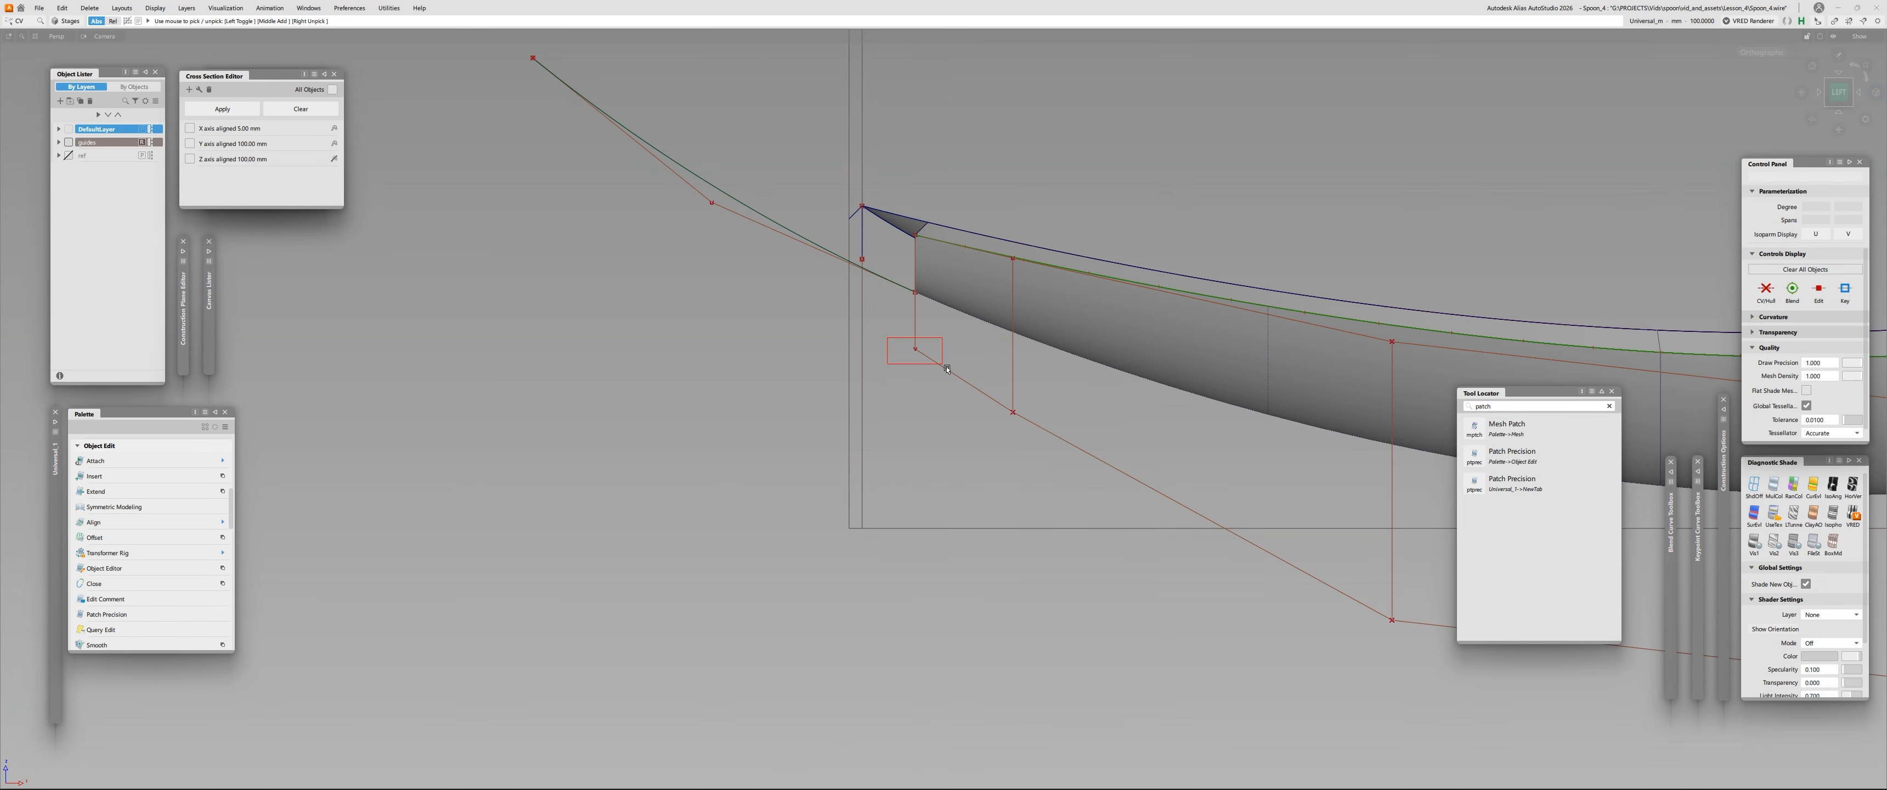
right_click_drag(959, 449, 908, 451, "ctrl+shift")
right_click_drag(909, 451, 908, 430)
Lower the fourth bottom control vertex from the bowl tip to deepen the rear of the bowl.
right_click_drag(912, 432, 1053, 484, "alt+shift")
middle_click_drag(1053, 485, 638, 434, "alt+shift")
left_click_drag(913, 463, 860, 463, "ctrl+shift")
left_click(841, 489)
right_click_drag(865, 480, 1575, 257, "alt+shift")
left_click_drag(1576, 256, 1644, 190, "alt+shift")
left_click(1837, 89)
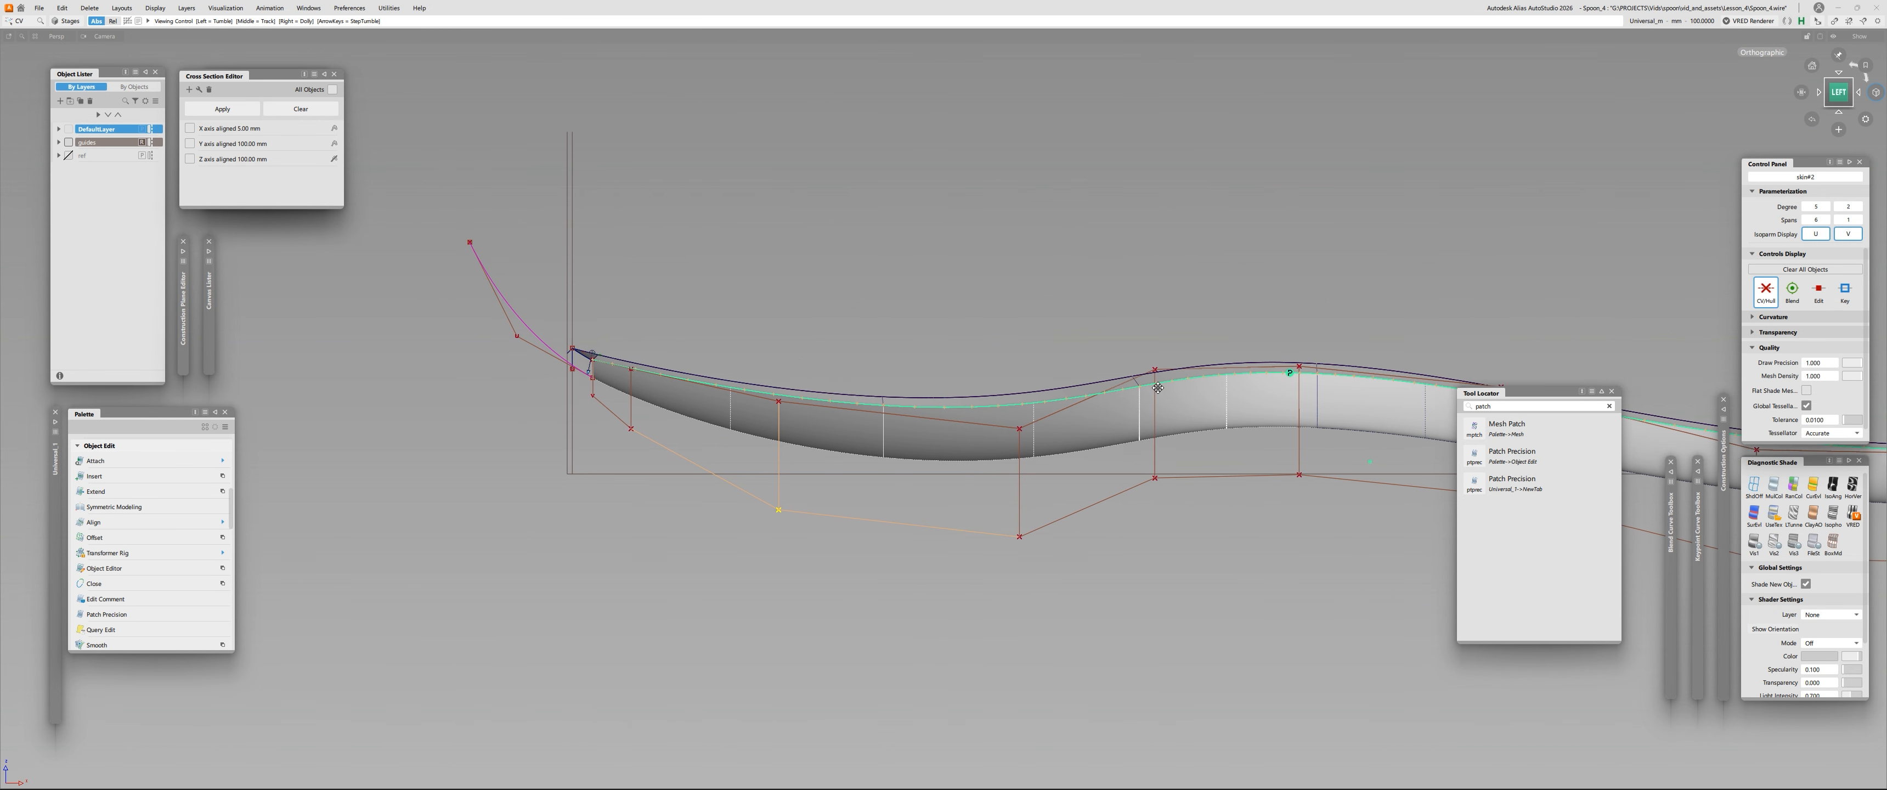
key("Right")
right_click_drag(1118, 624, 1086, 624, "ctrl+shift")
right_click_drag(1085, 624, 1075, 650)
Raise the two bottom control vertices under the spoon's neck together.
left_click_drag(1243, 507, 1193, 507, "ctrl+shift")
left_click_drag(1121, 462, 1311, 506)
right_click_drag(1326, 599, 1303, 543, "ctrl+shift")
Raise the next two bottom control vertices along the handle, one after the other.
middle_click_drag(1291, 500, 642, 443, "alt+shift")
left_click_drag(859, 434, 808, 434, "ctrl+shift")
left_click(837, 442)
right_click_drag(962, 550, 912, 549, "ctrl+shift")
right_click_drag(911, 550, 944, 493)
left_click_drag(1062, 498, 1012, 498, "ctrl+shift")
left_click(1093, 505)
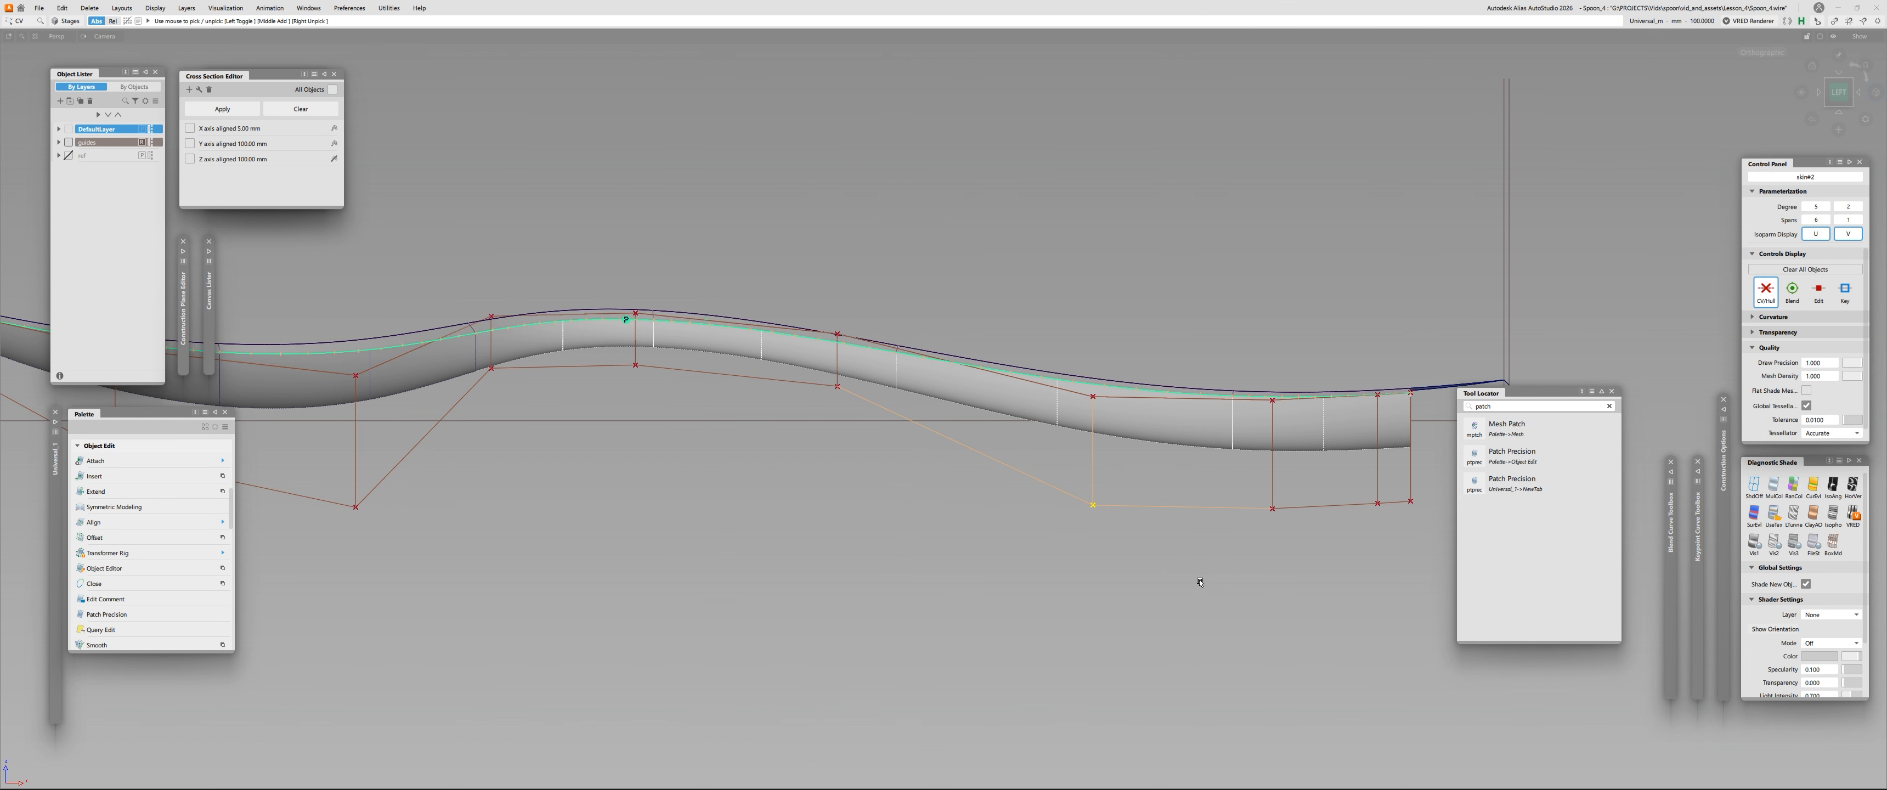
right_click_drag(1226, 591, 1176, 591, "ctrl+shift")
right_click_drag(1175, 591, 1197, 556)
left_click_drag(1202, 467, 1152, 466, "ctrl+shift")
Raise the last three bottom control vertices together to thin the handle end.
left_click_drag(1375, 543, 1444, 554)
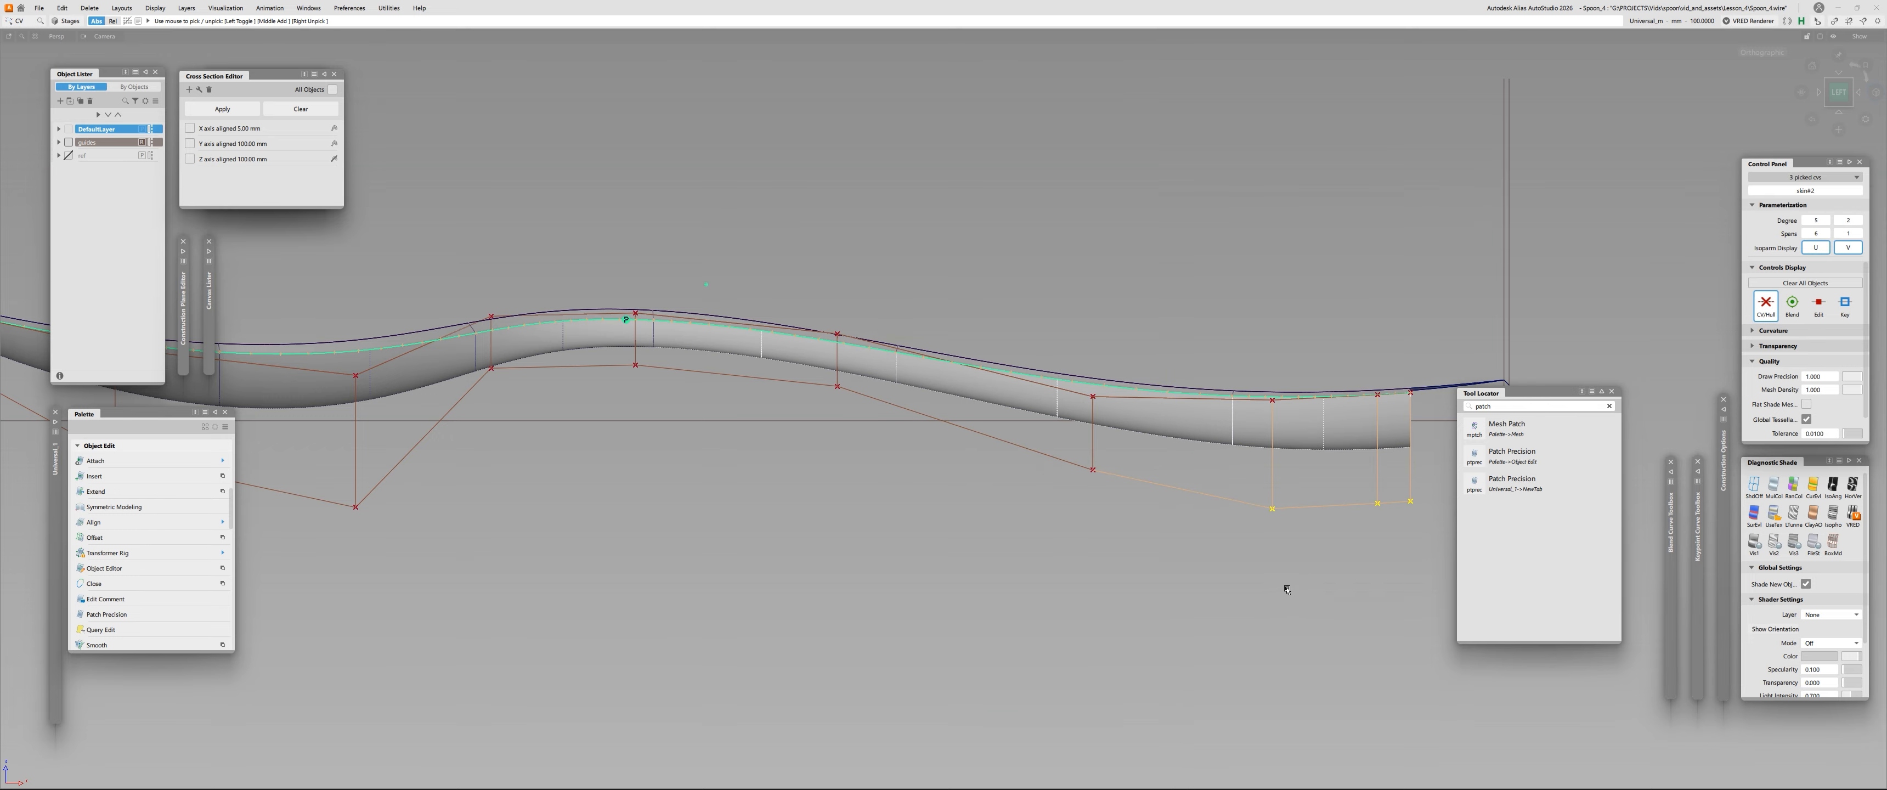
right_click_drag(1334, 588, 1283, 587, "ctrl+shift")
right_click_drag(1288, 592, 1304, 523)
left_click_drag(1202, 487, 1152, 487, "ctrl+shift")
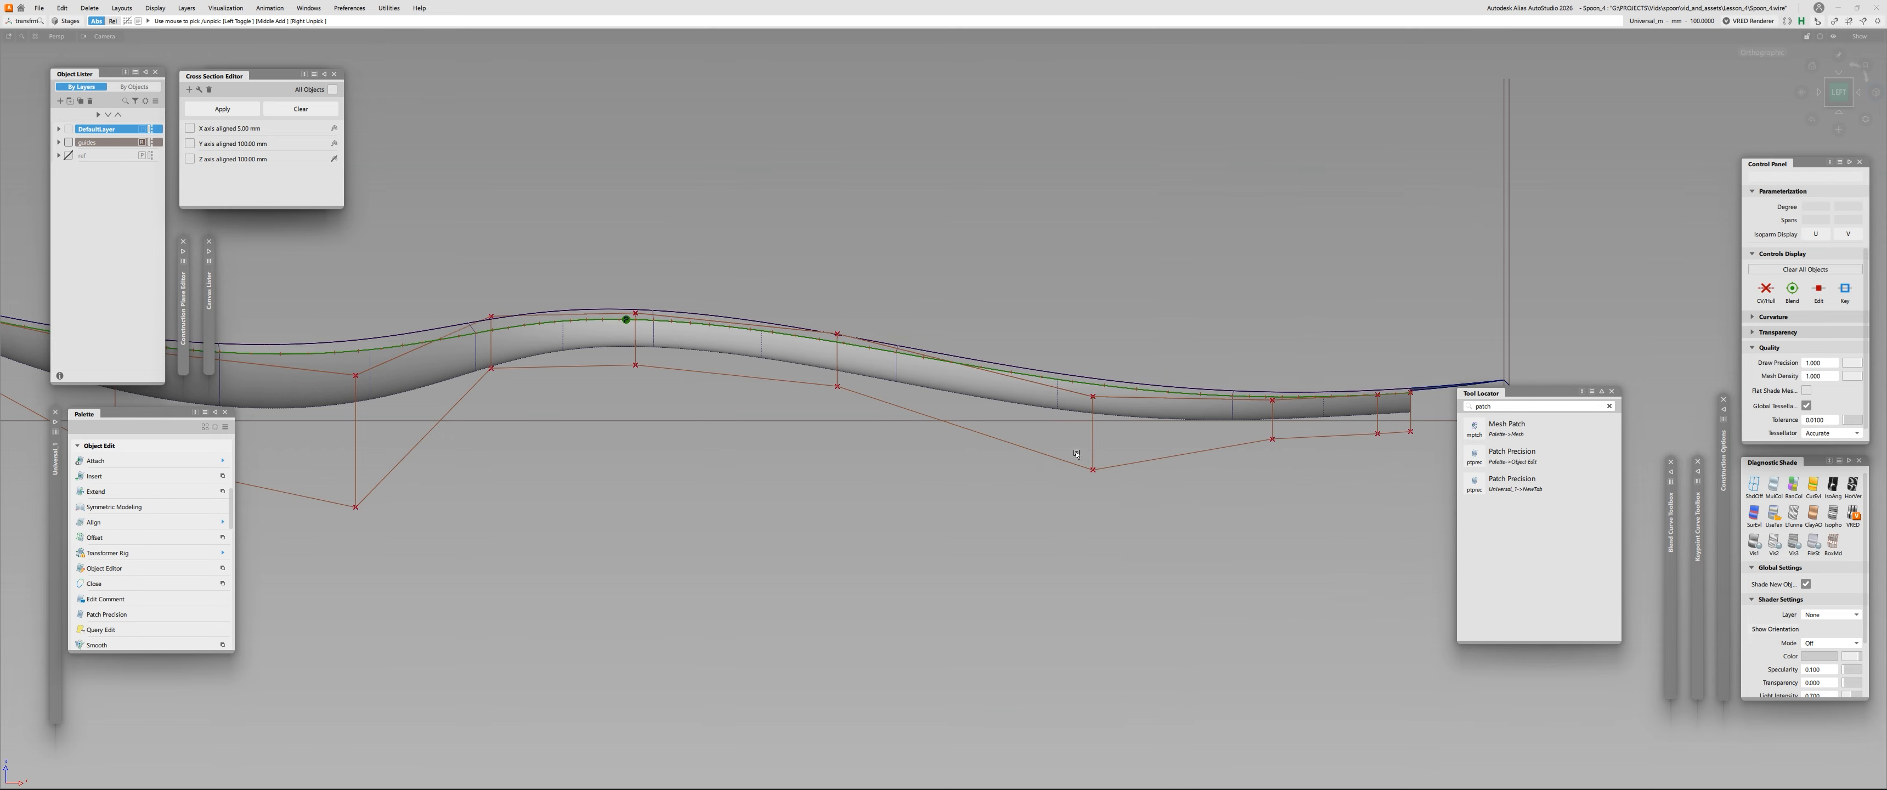
Raise the fourth-from-last bottom control vertex of the handle and the one at its very end.
left_click(1093, 470)
right_click_drag(1149, 539, 1099, 539, "ctrl+shift")
right_click_drag(1099, 539, 1099, 520)
left_click_drag(1149, 505, 1099, 506, "ctrl+shift")
right_click_drag(1411, 454, 1556, 455, "alt+shift")
middle_click_drag(1556, 455, 918, 449, "alt+shift")
left_click(1086, 440)
right_click_drag(1210, 489, 1160, 490, "ctrl+shift")
right_click_drag(1160, 489, 1160, 479)
left_click_drag(1150, 477, 1101, 476, "ctrl+shift")
Nudge the second-from-last bottom control vertex of the handle and lower the third-from-last one.
left_click(1031, 443)
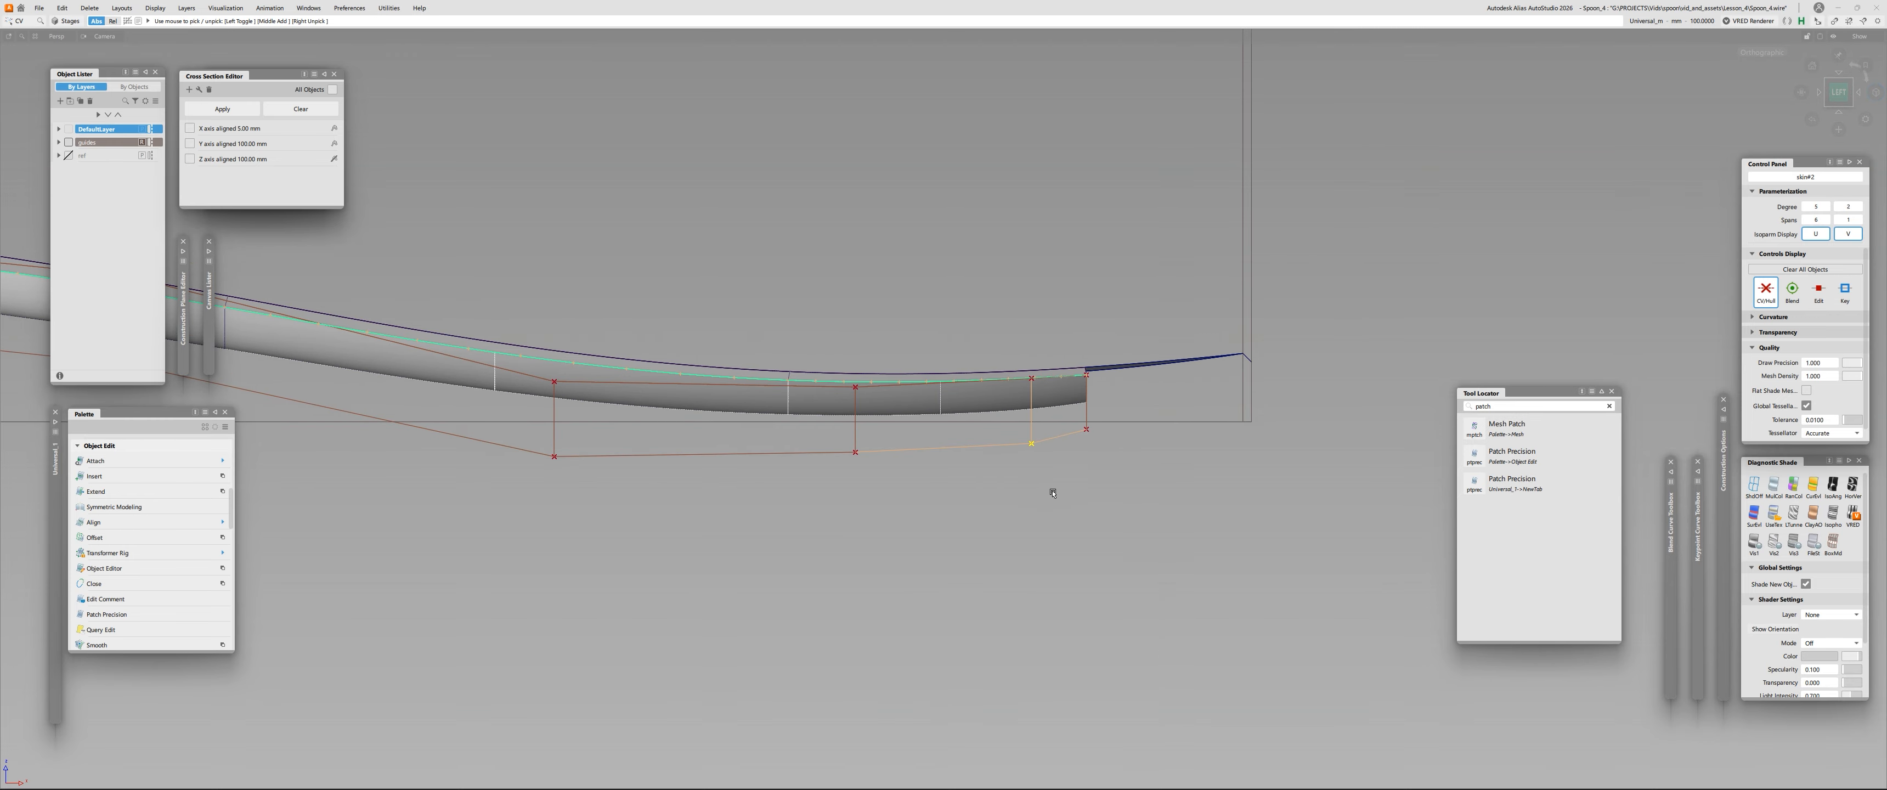
right_click_drag(1112, 499, 1062, 499, "ctrl+shift")
right_click_drag(1063, 499, 1062, 497)
right_click_drag(944, 519, 939, 506, "ctrl+shift")
right_click_drag(939, 505, 939, 516)
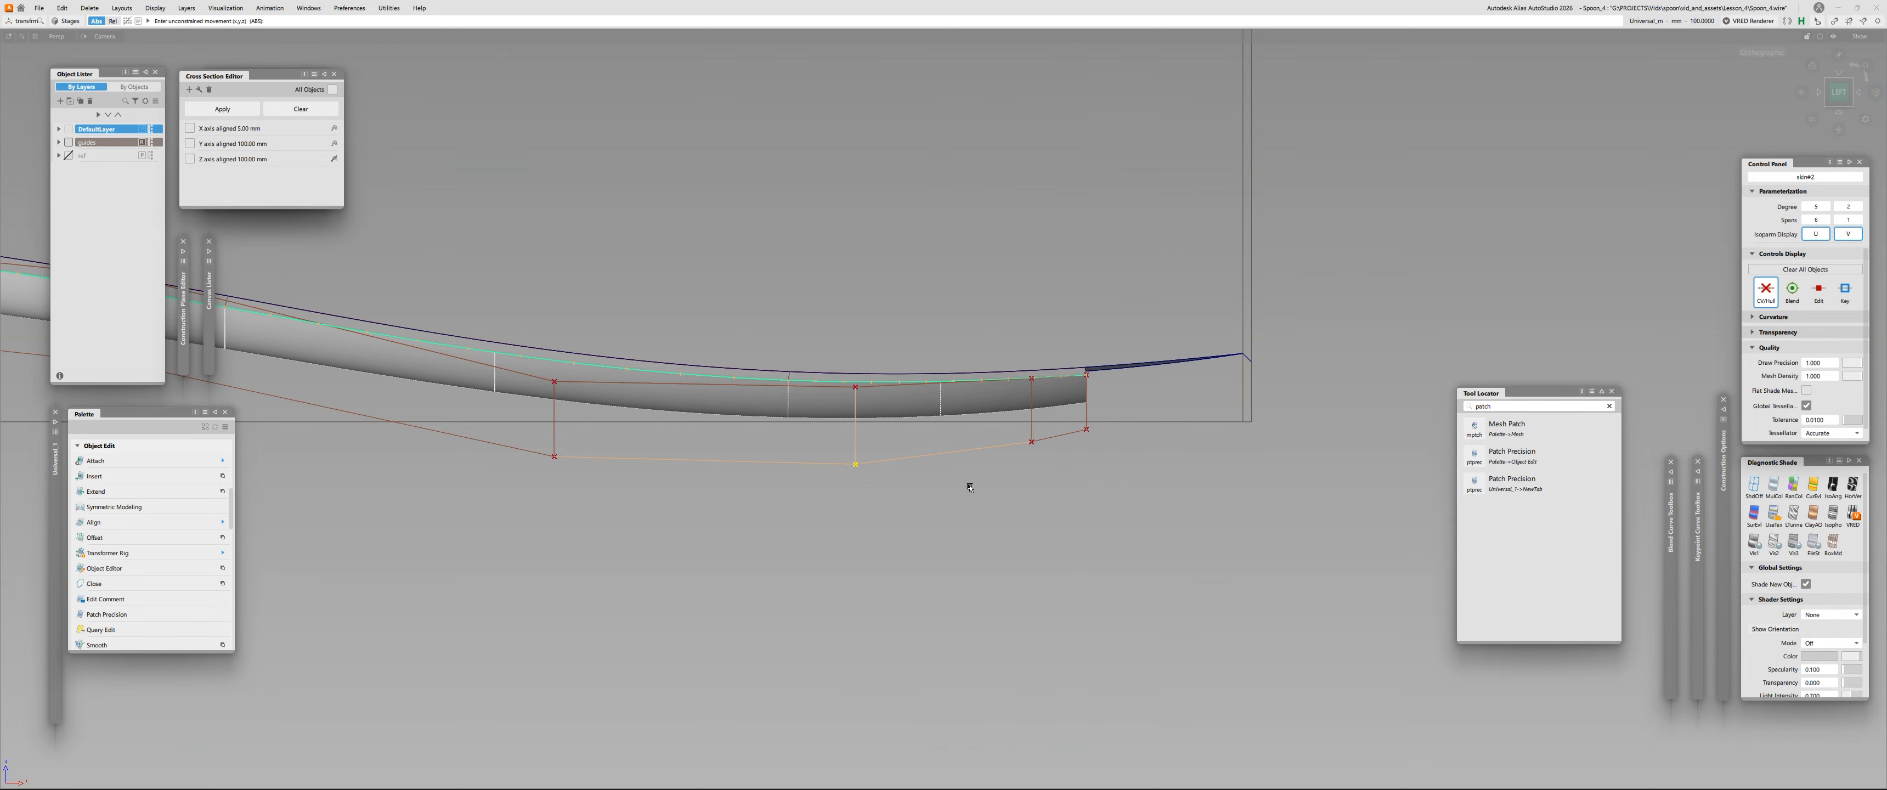
left_click_drag(968, 485, 992, 462, "ctrl+shift")
Fine-tune the heights of the last two bottom control vertices at the handle end.
left_click(1031, 442)
right_click_drag(1046, 477, 1046, 469, "ctrl+shift")
right_click_drag(1046, 469, 1046, 471)
left_click_drag(1051, 467, 1070, 448, "ctrl+shift")
left_click(1086, 428)
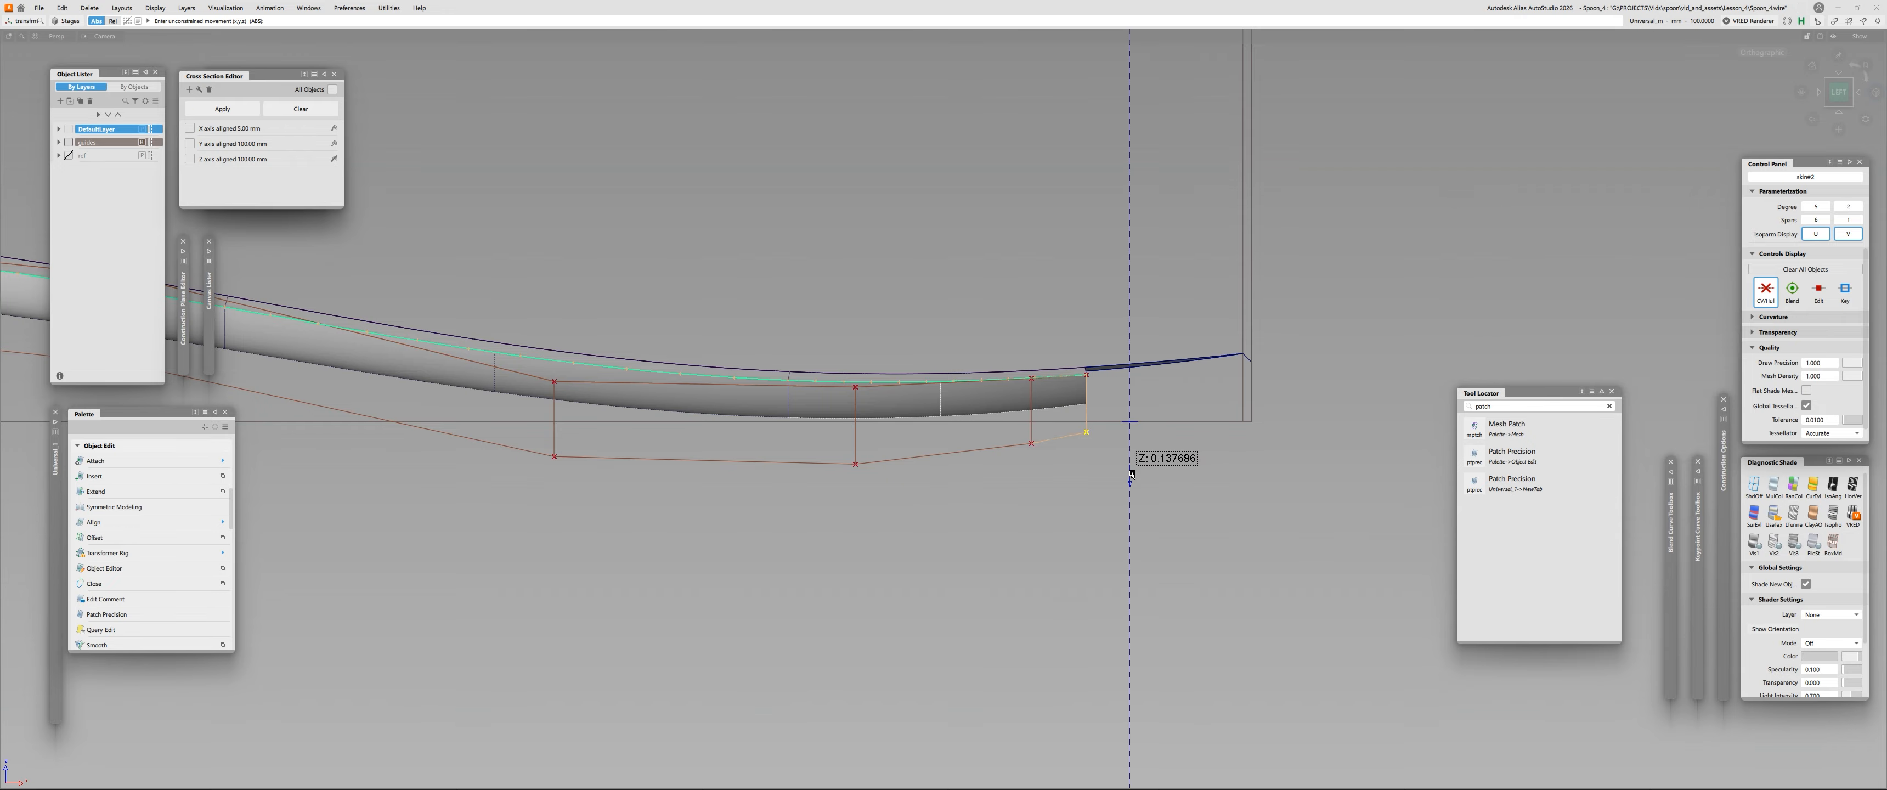
right_click_drag(1131, 475, 1132, 476)
left_click_drag(1129, 475, 1069, 475, "ctrl+shift")
Lower the third-from-last bottom control vertex of the handle slightly further.
middle_click_drag(815, 476, 1086, 510, "alt+shift")
left_click(1128, 498)
right_click_drag(1121, 521, 1079, 537, "ctrl+shift")
left_click_drag(1074, 537, 1018, 535, "ctrl+shift")
Raise the fourth- and fifth-from-last bottom control vertices to slim the middle of the handle.
middle_click_drag(767, 476, 950, 509, "alt+shift")
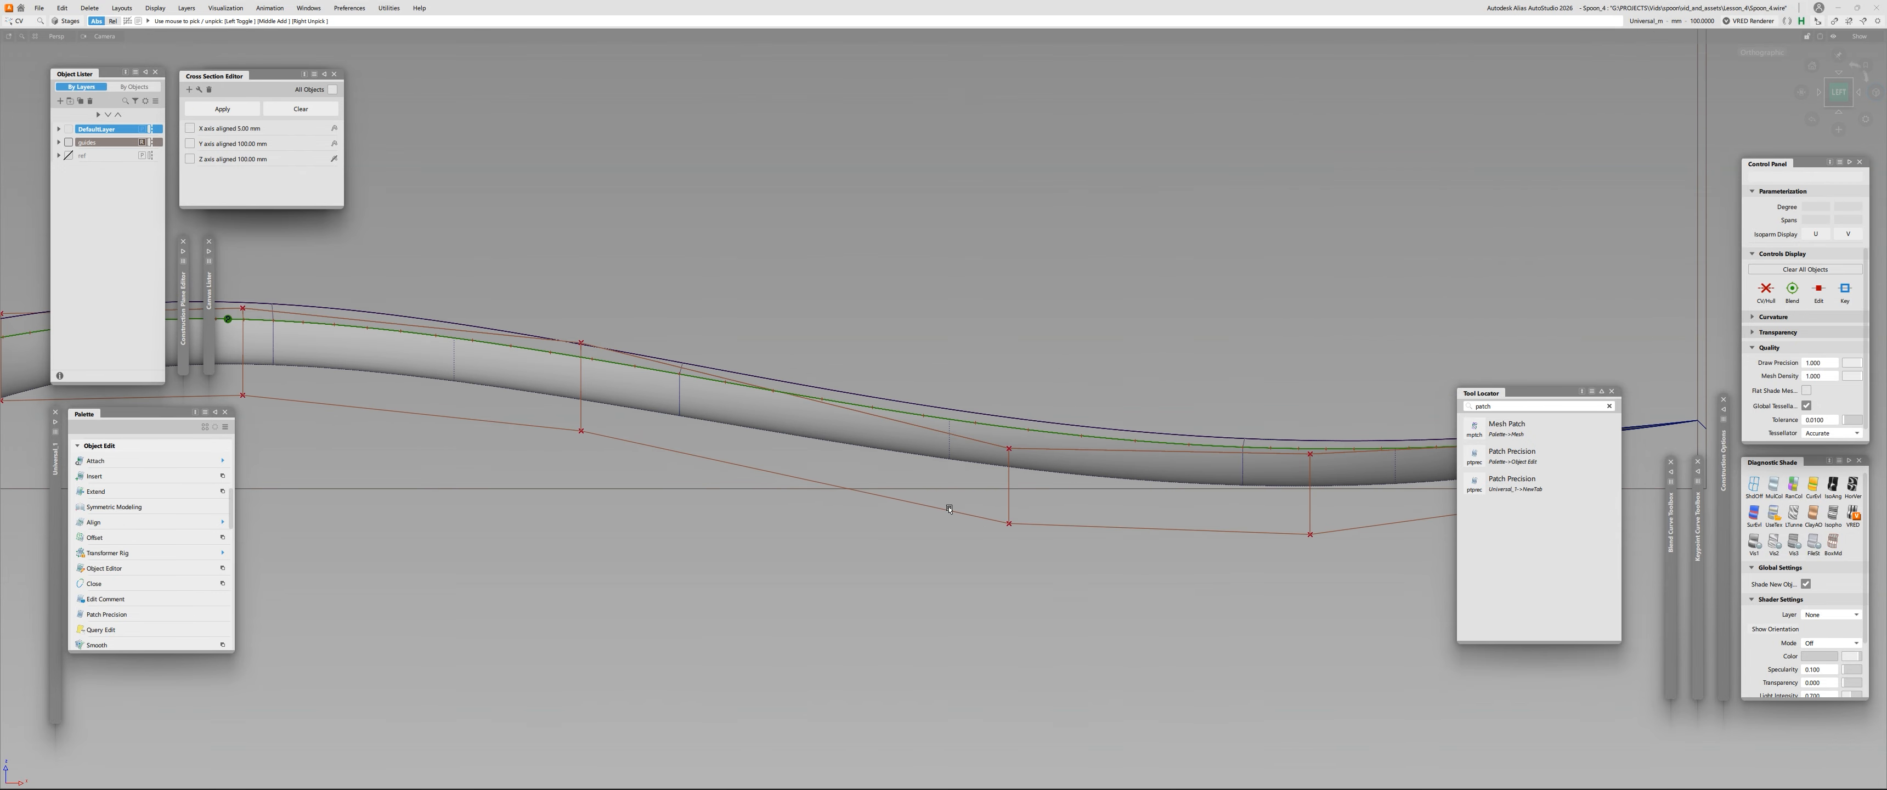
left_click(1009, 523)
right_click_drag(1025, 587, 1023, 578, "ctrl+shift")
right_click_drag(1022, 578, 1027, 536)
middle_click_drag(754, 486, 1064, 559, "alt+shift")
left_click(891, 504)
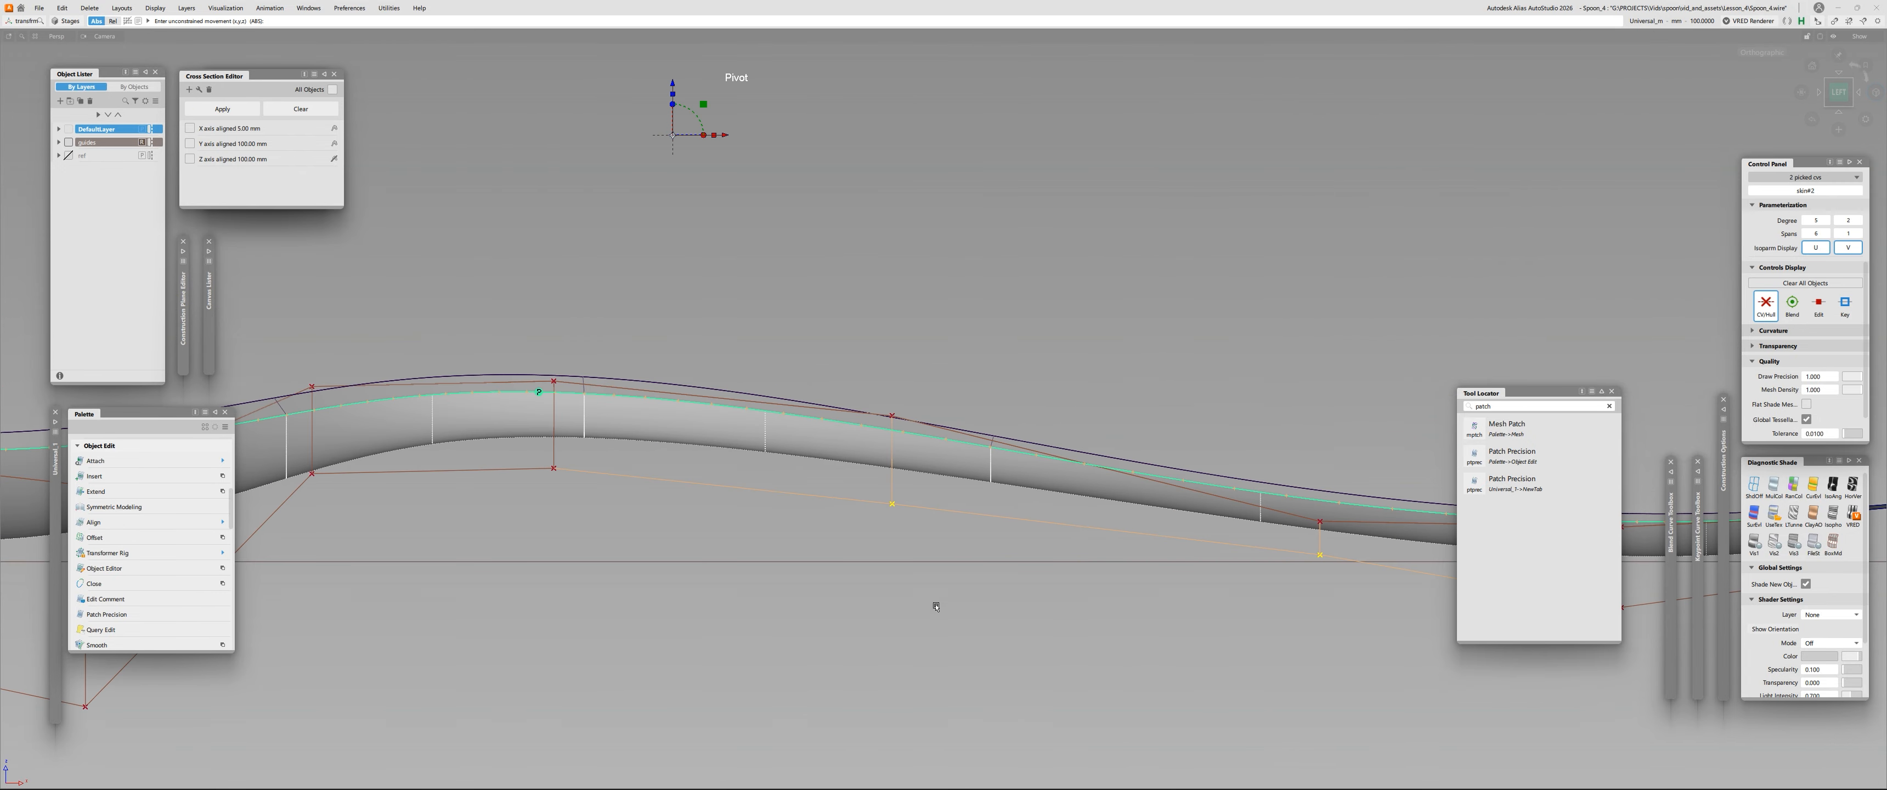
right_click_drag(895, 552, 895, 519)
Raise the bottom control vertex under the crest of the spoon's neck.
middle_click_drag(743, 516, 1028, 549, "alt+shift")
left_click_drag(806, 480, 924, 558)
right_click_drag(883, 552, 886, 514)
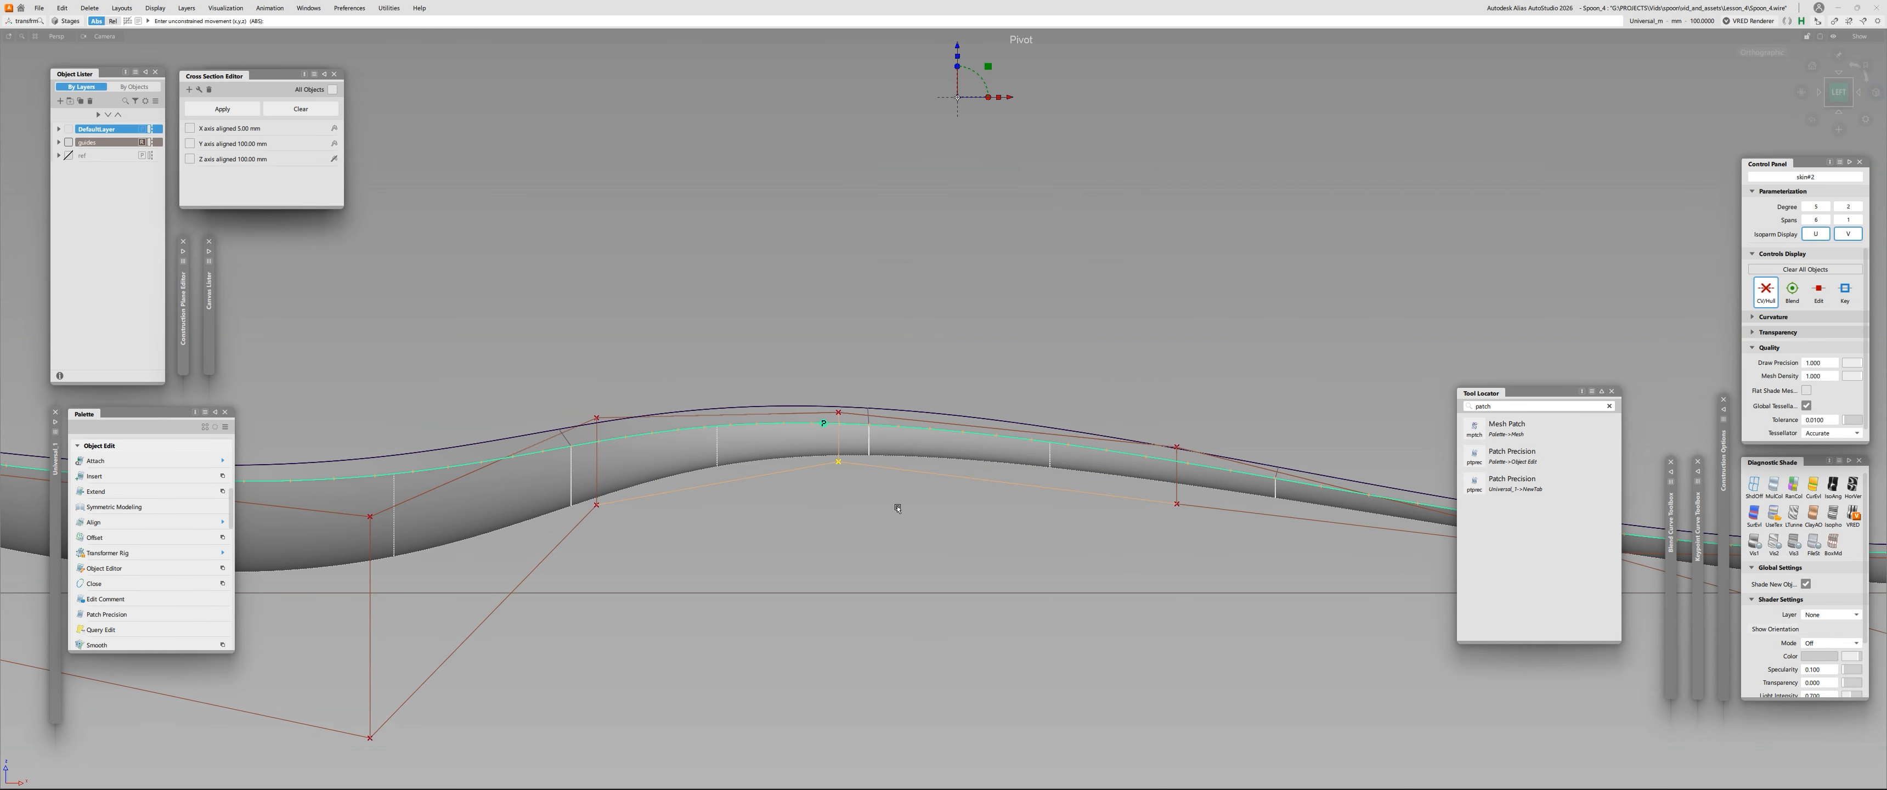
left_click(1024, 40)
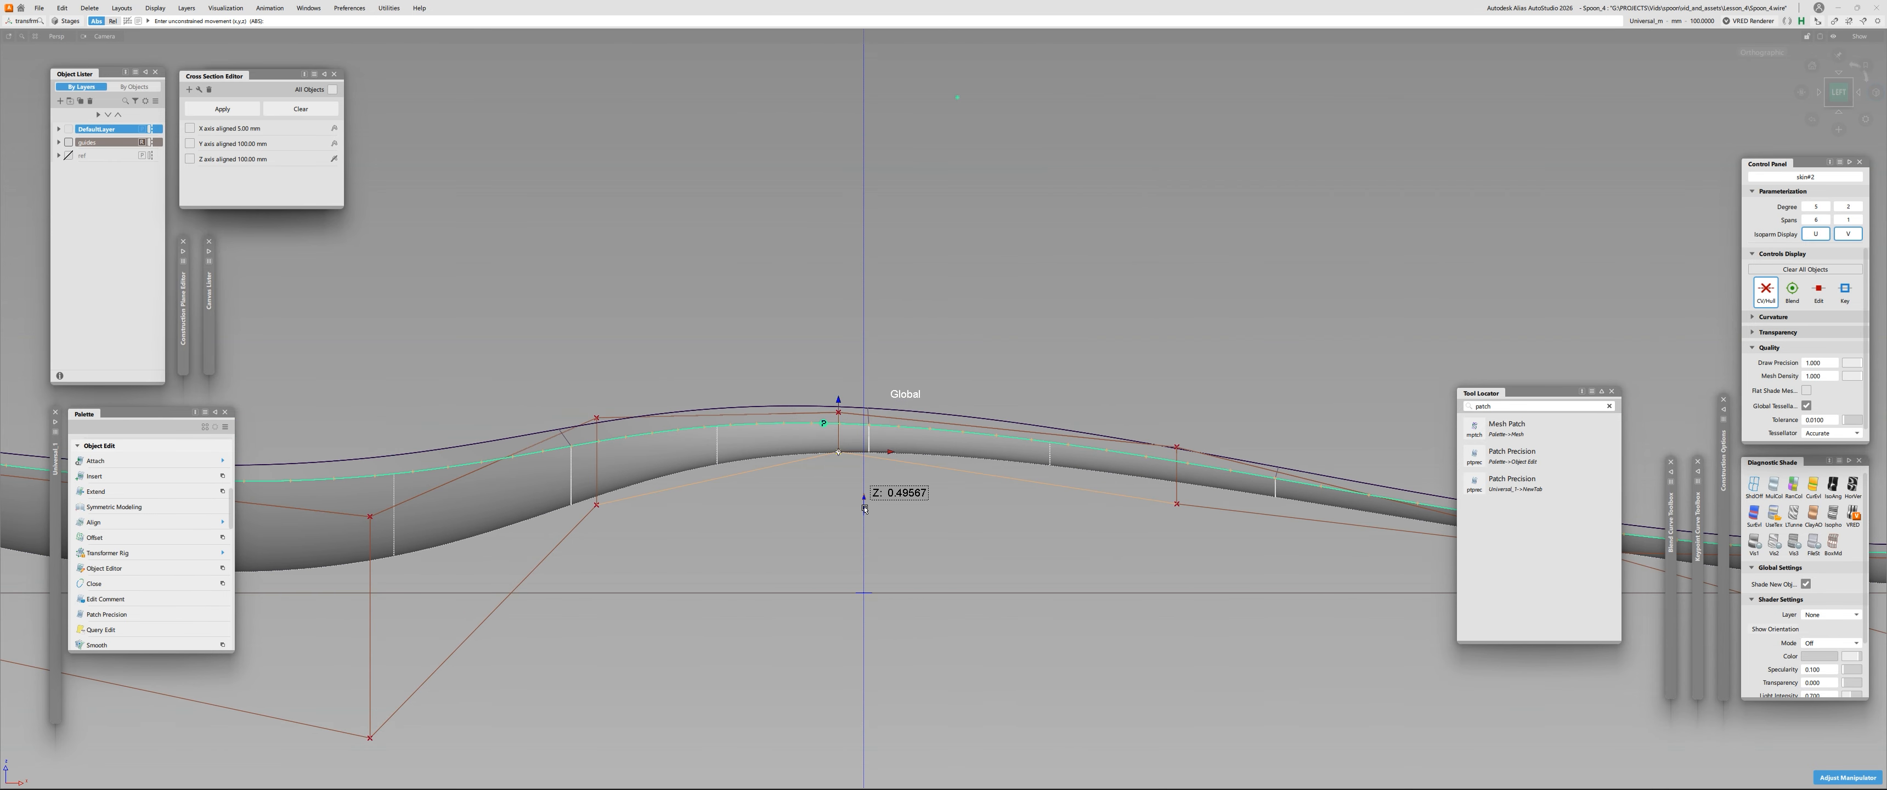
right_click_drag(865, 509, 865, 508)
Raise the handle's bottom control vertex just behind the crest and adjust the height of the following one.
left_click_drag(1136, 473, 1194, 563)
right_click_drag(1116, 553, 1117, 533)
left_click(1062, 513)
right_click_drag(926, 435, 806, 428, "alt+shift")
middle_click_drag(1219, 483, 819, 420, "alt+shift")
right_click_drag(819, 419, 1011, 418, "alt+shift")
left_click_drag(828, 416, 748, 448)
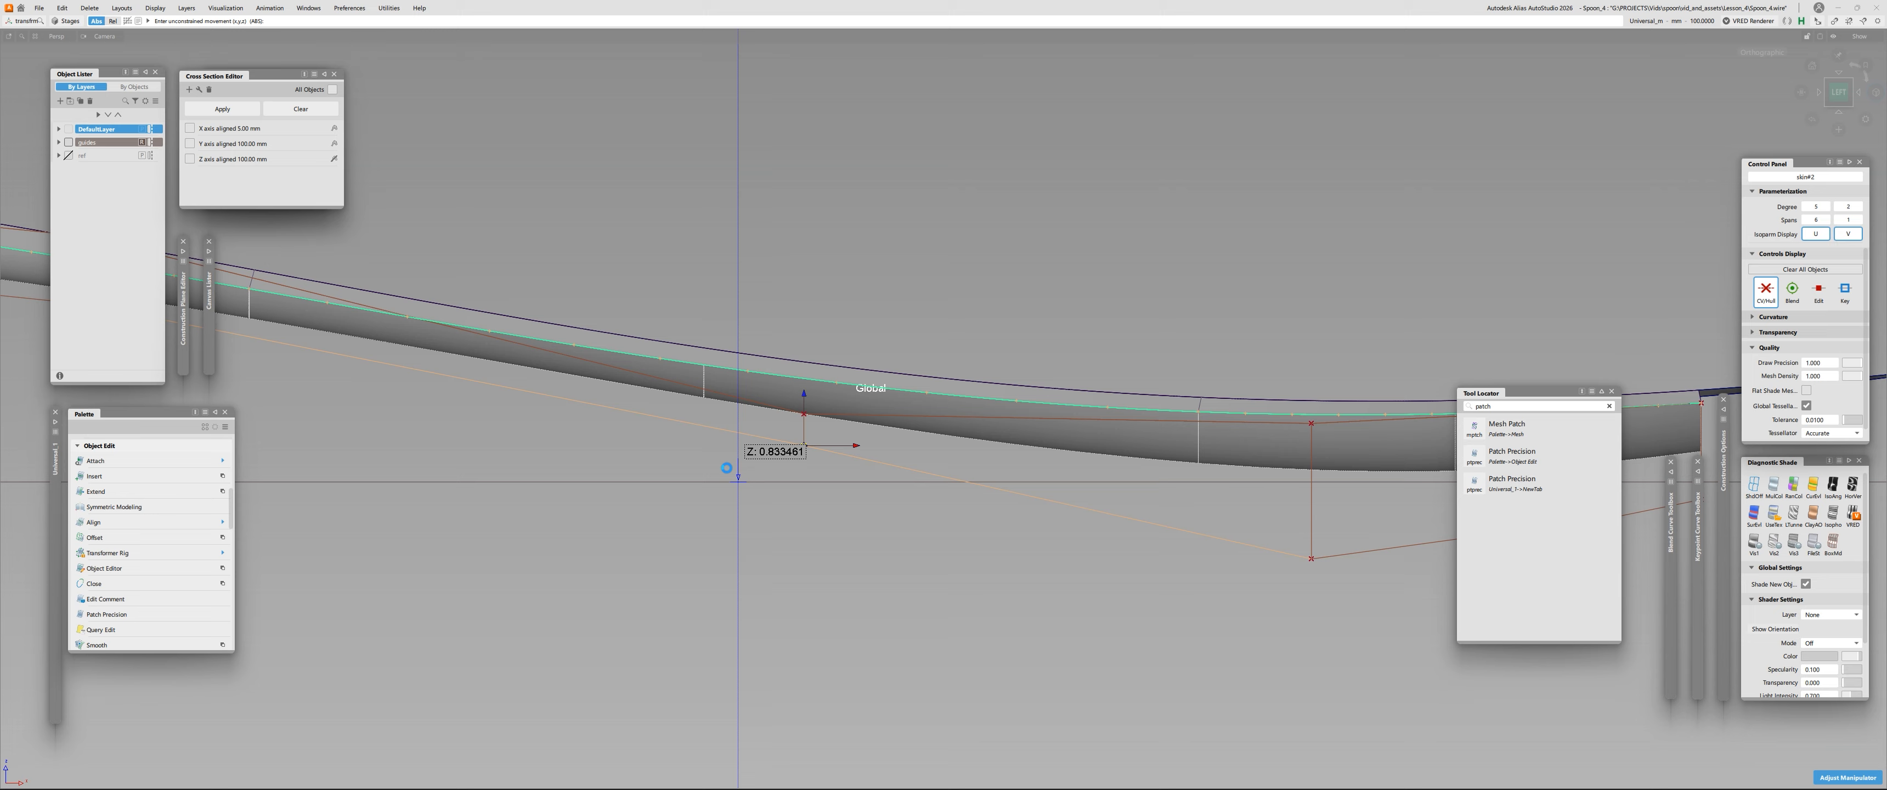
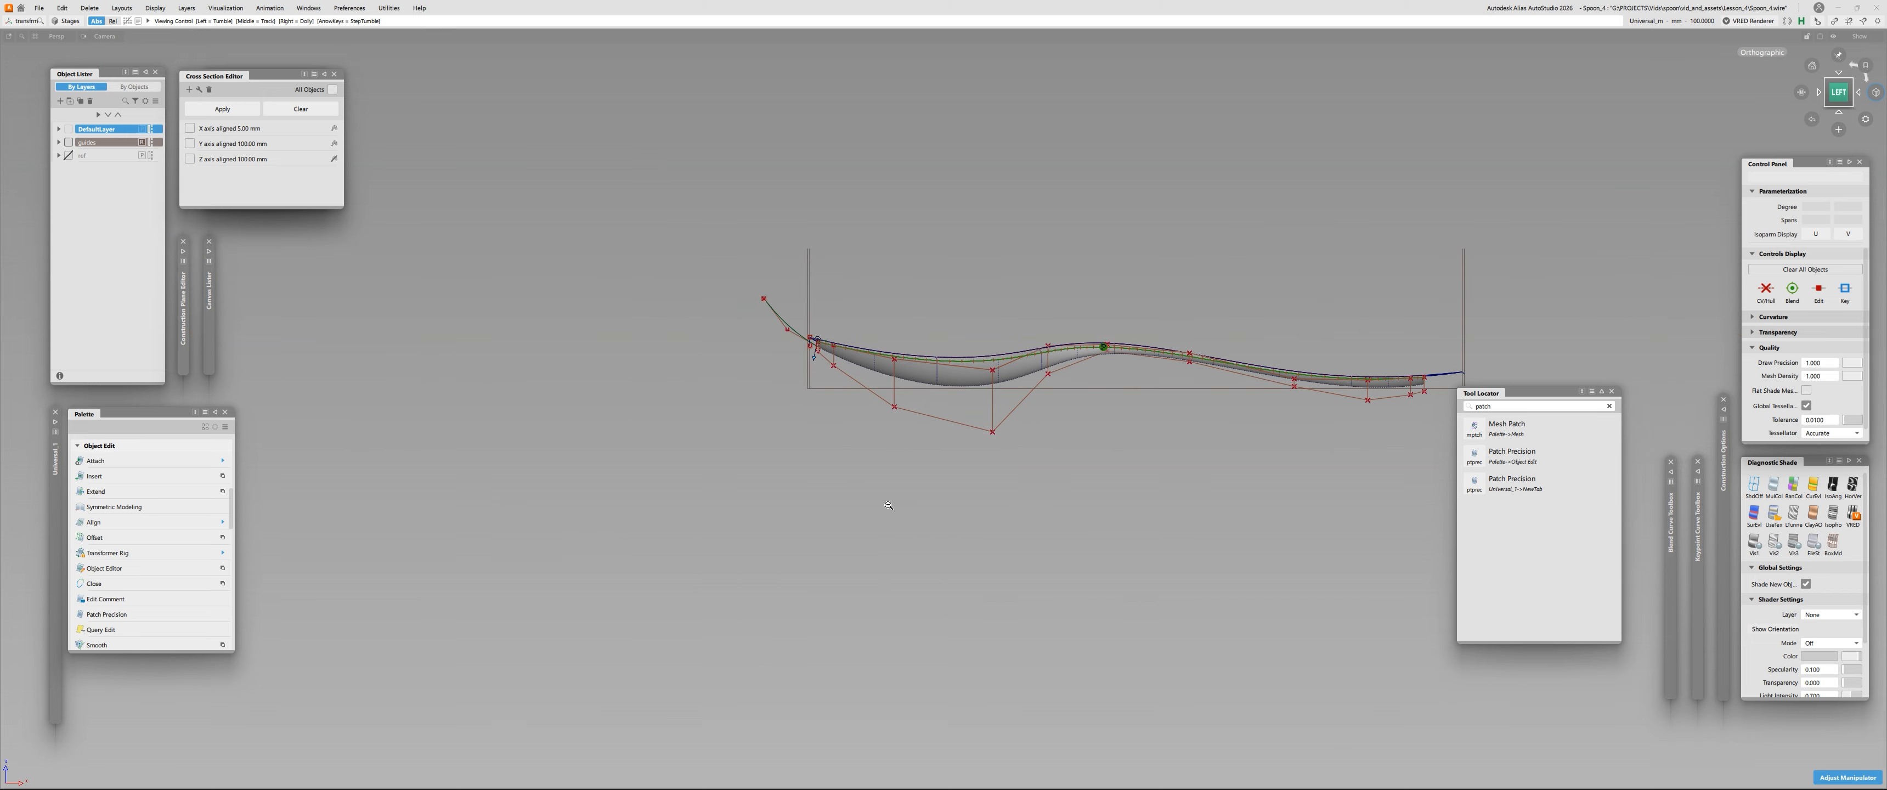
Fine-tune the second and third bottom control vertices from the bowl tip along the bowl.
scroll(1044, 373, "up", 8)
middle_click_drag(1028, 384, 1124, 412, "alt+shift")
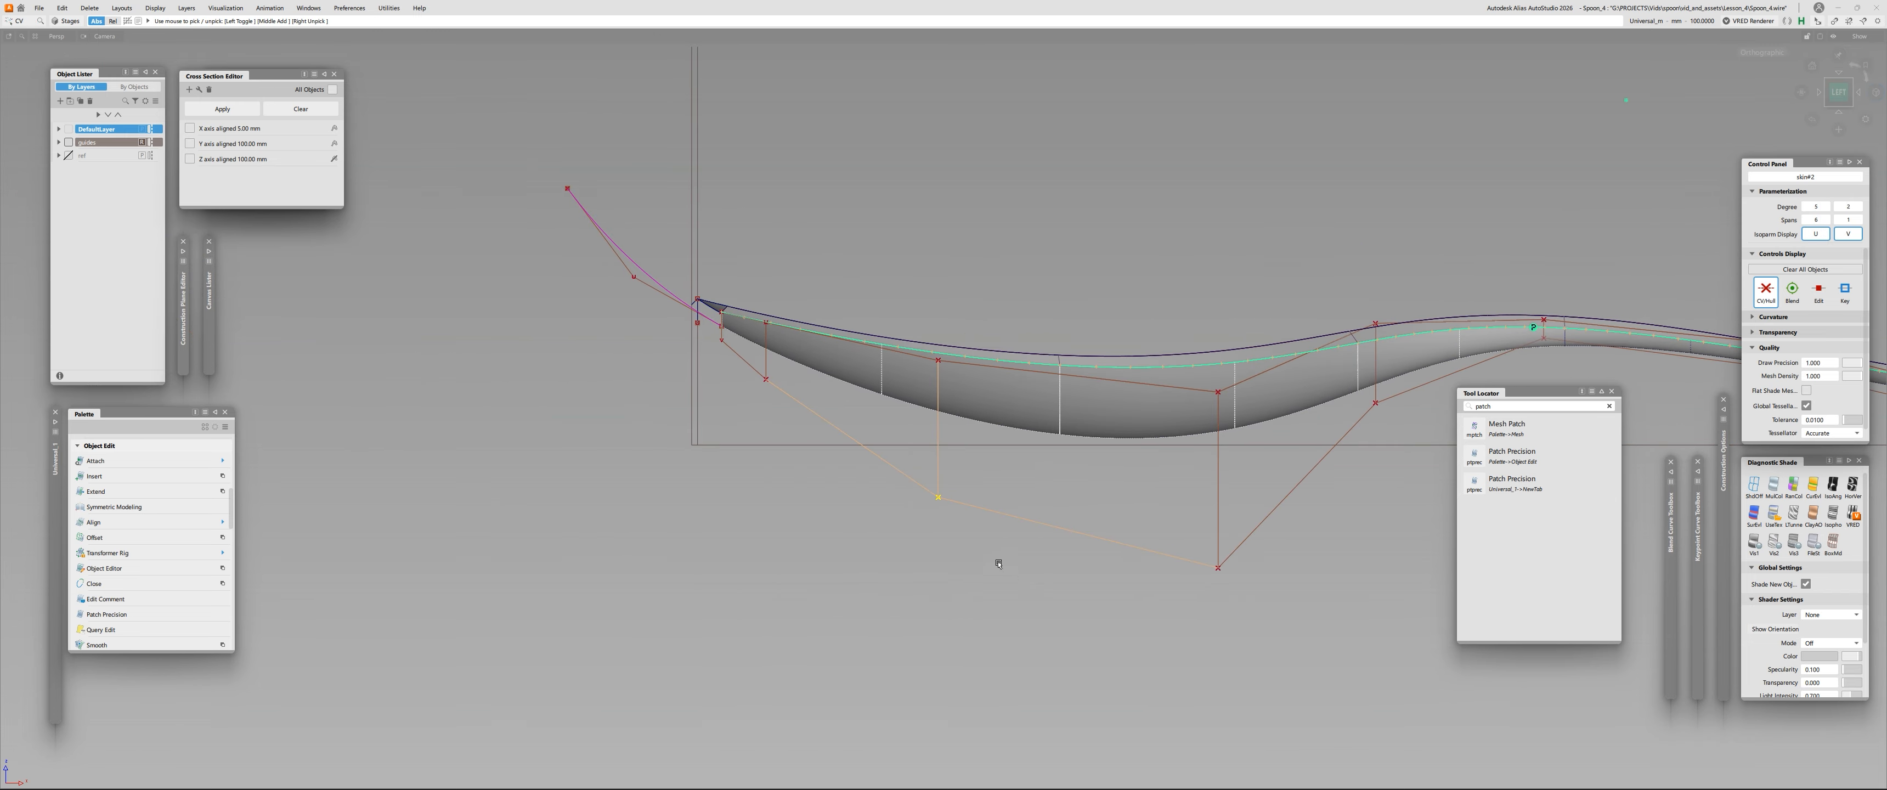
left_click(938, 504)
left_click(766, 380)
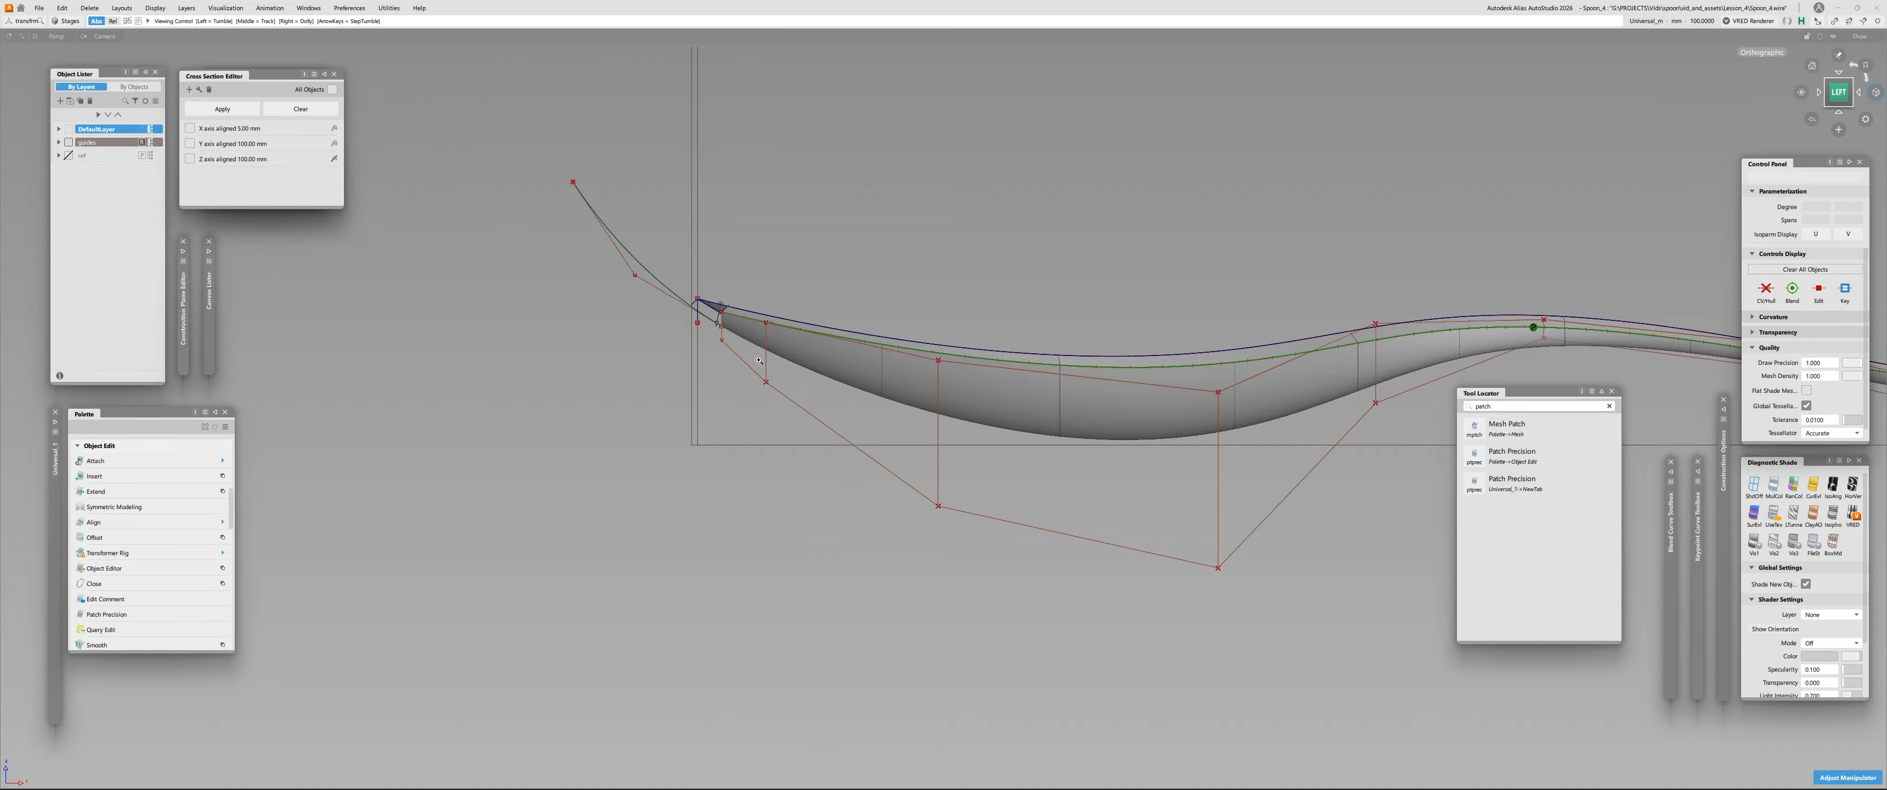
Display curvature combs on the aligned tip curve and the underside surface's lower edge.
scroll(748, 425, "up", 5)
left_click_drag(681, 384, 863, 382)
key("ctrl+shift+c")
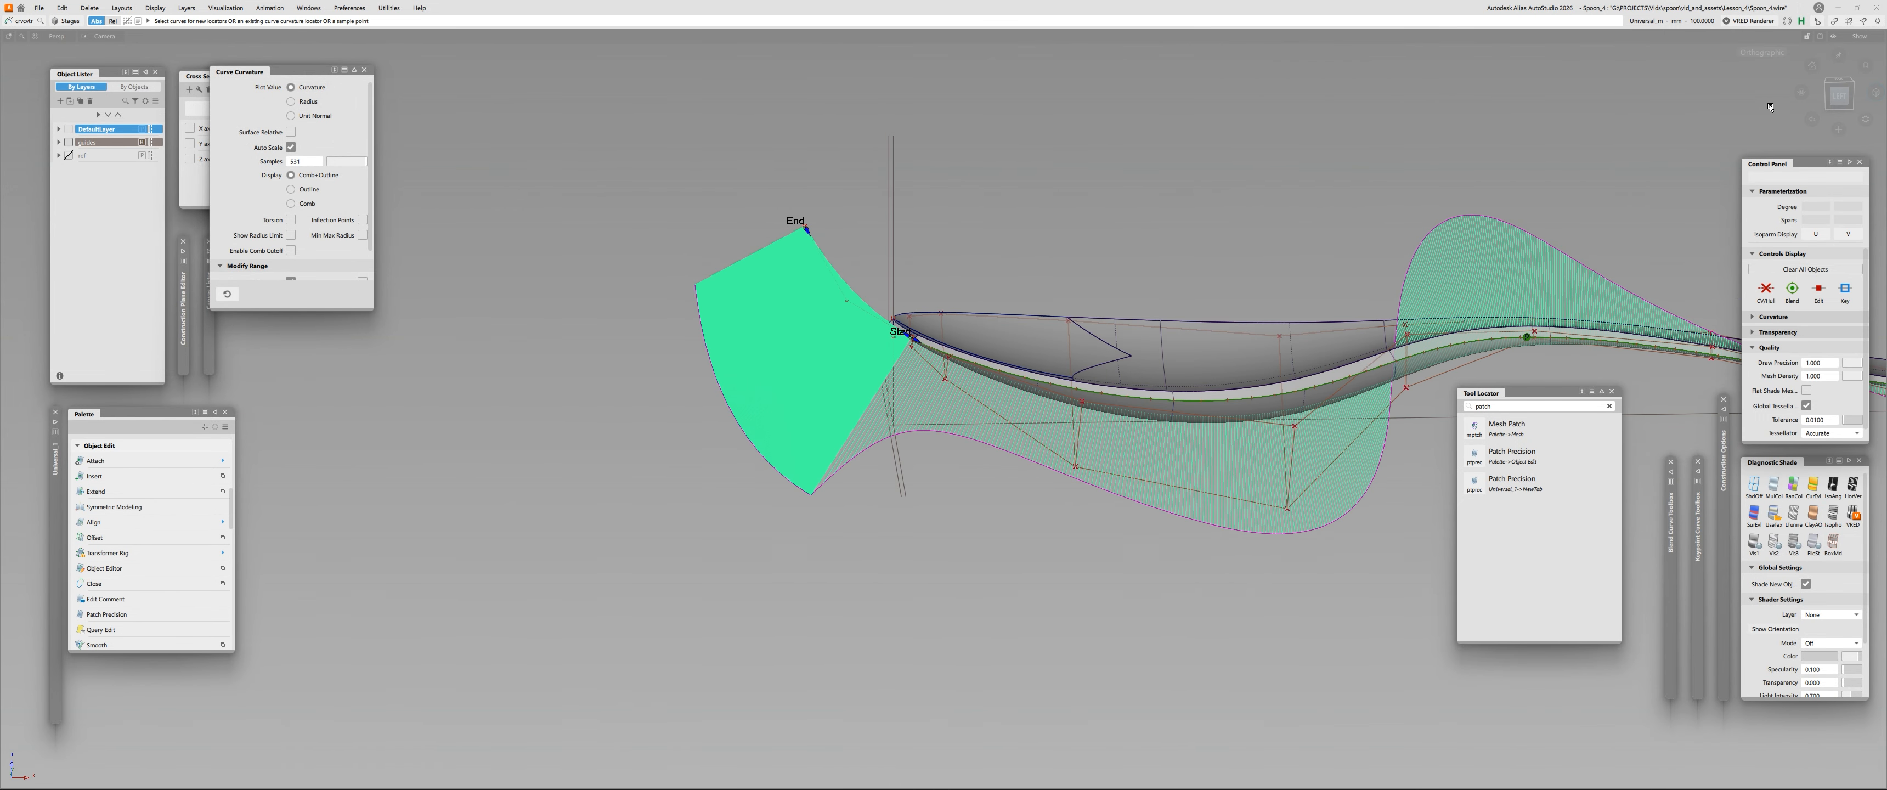
Adjust the height of the second bottom control vertex behind the bowl tip in the left view.
left_click(1835, 104)
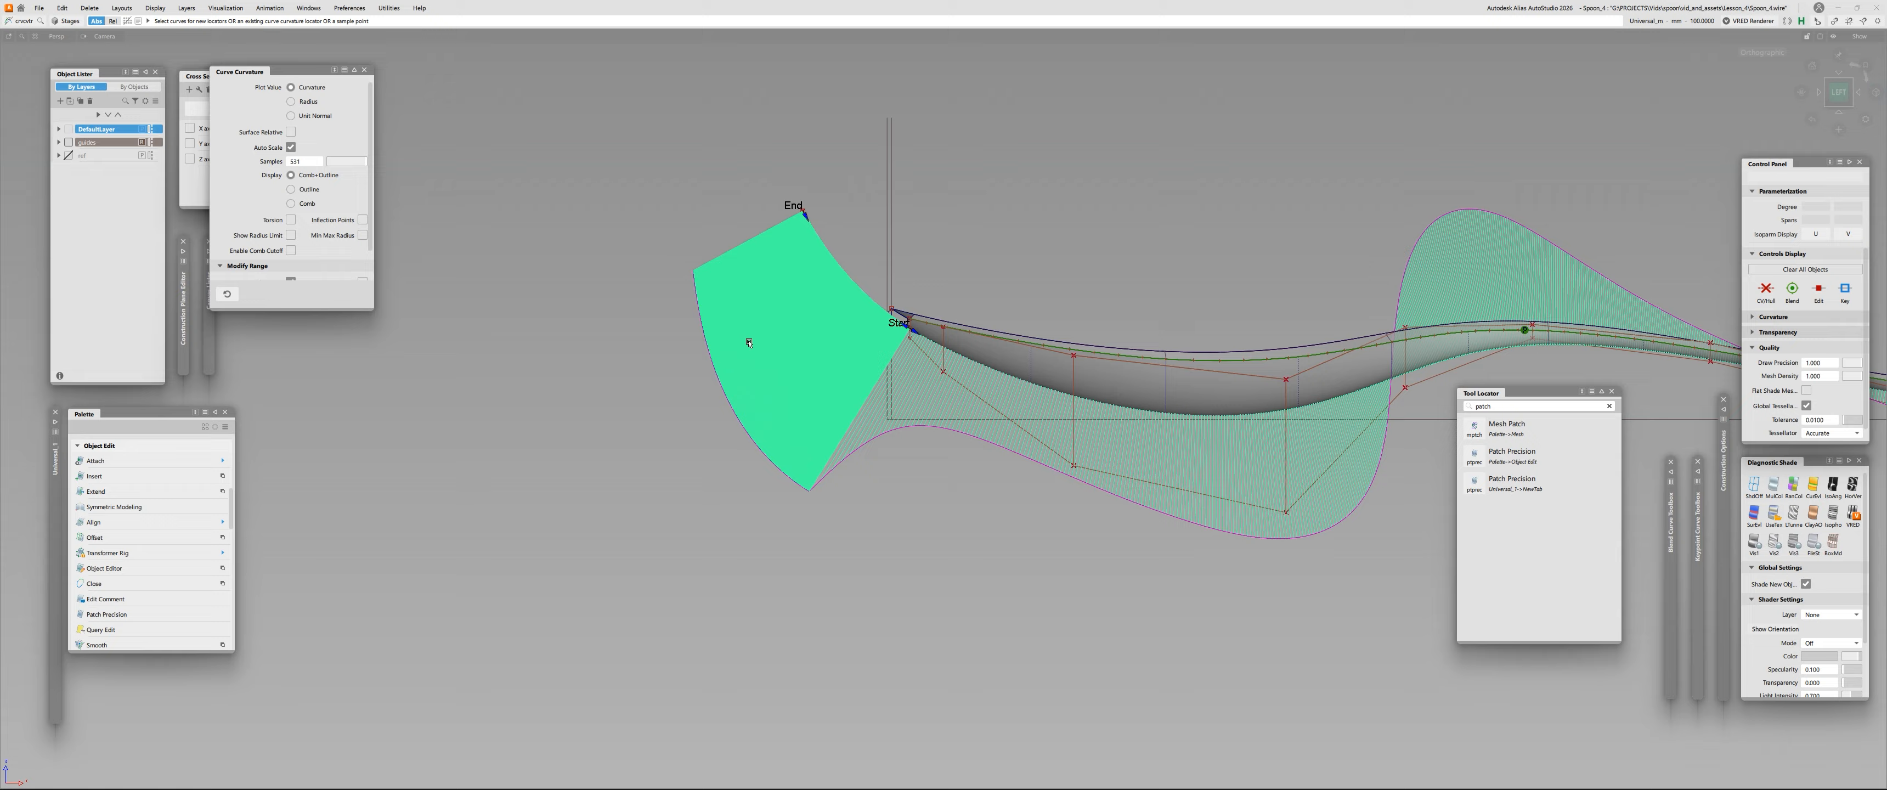
middle_click_drag(748, 343, 743, 220, "alt+shift")
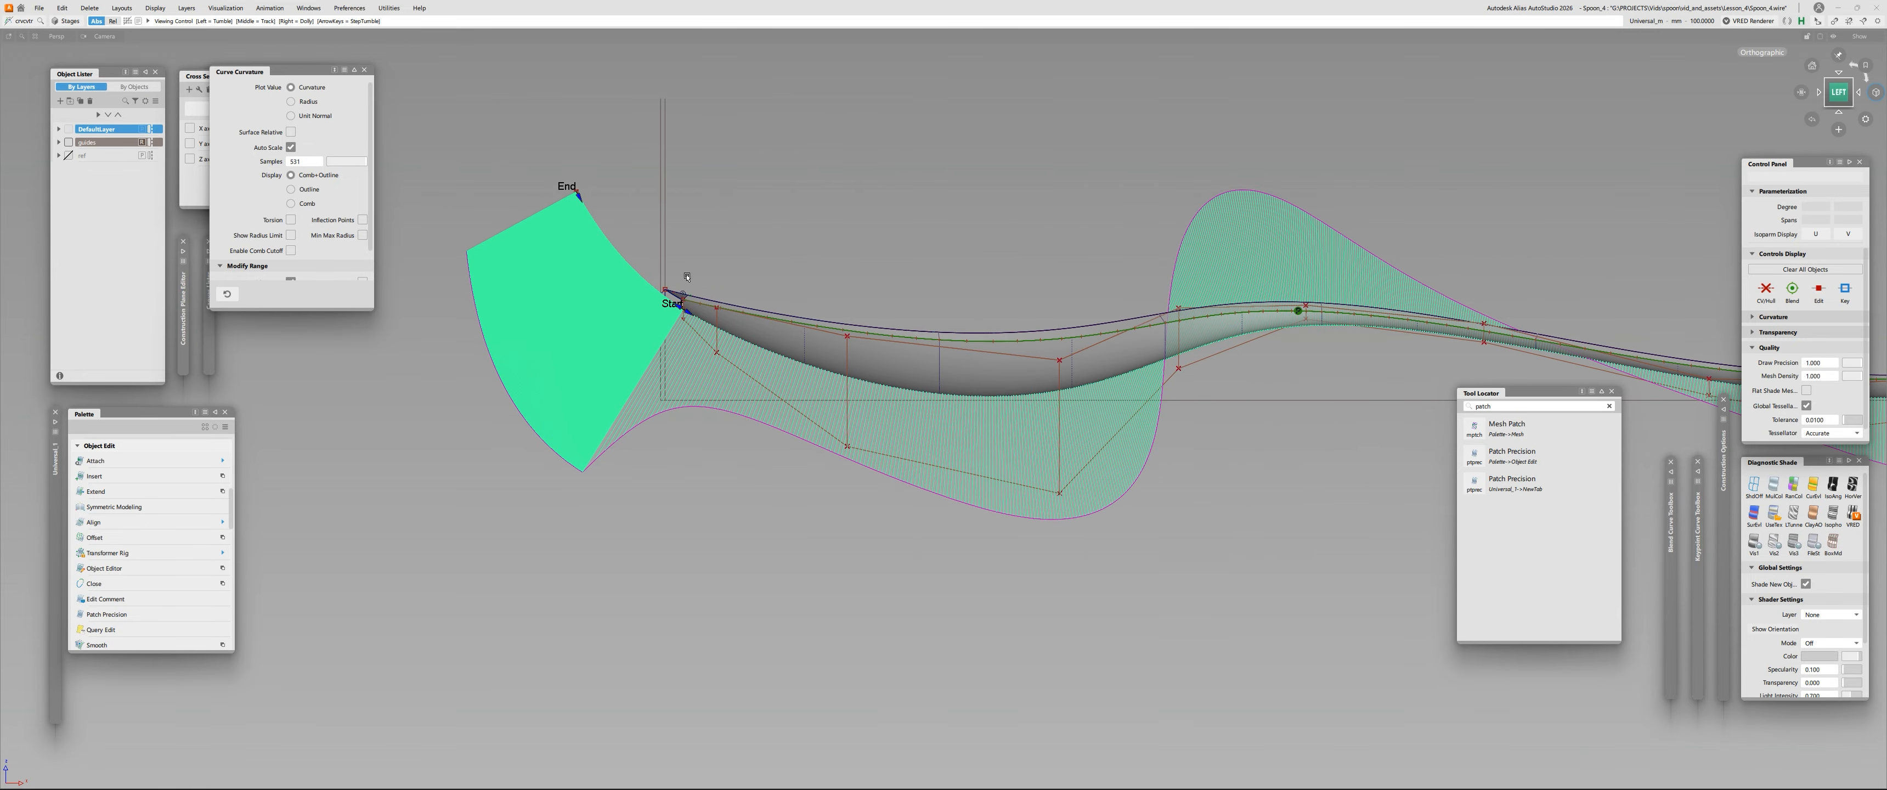
scroll(687, 277, "up", 6)
left_click(909, 572)
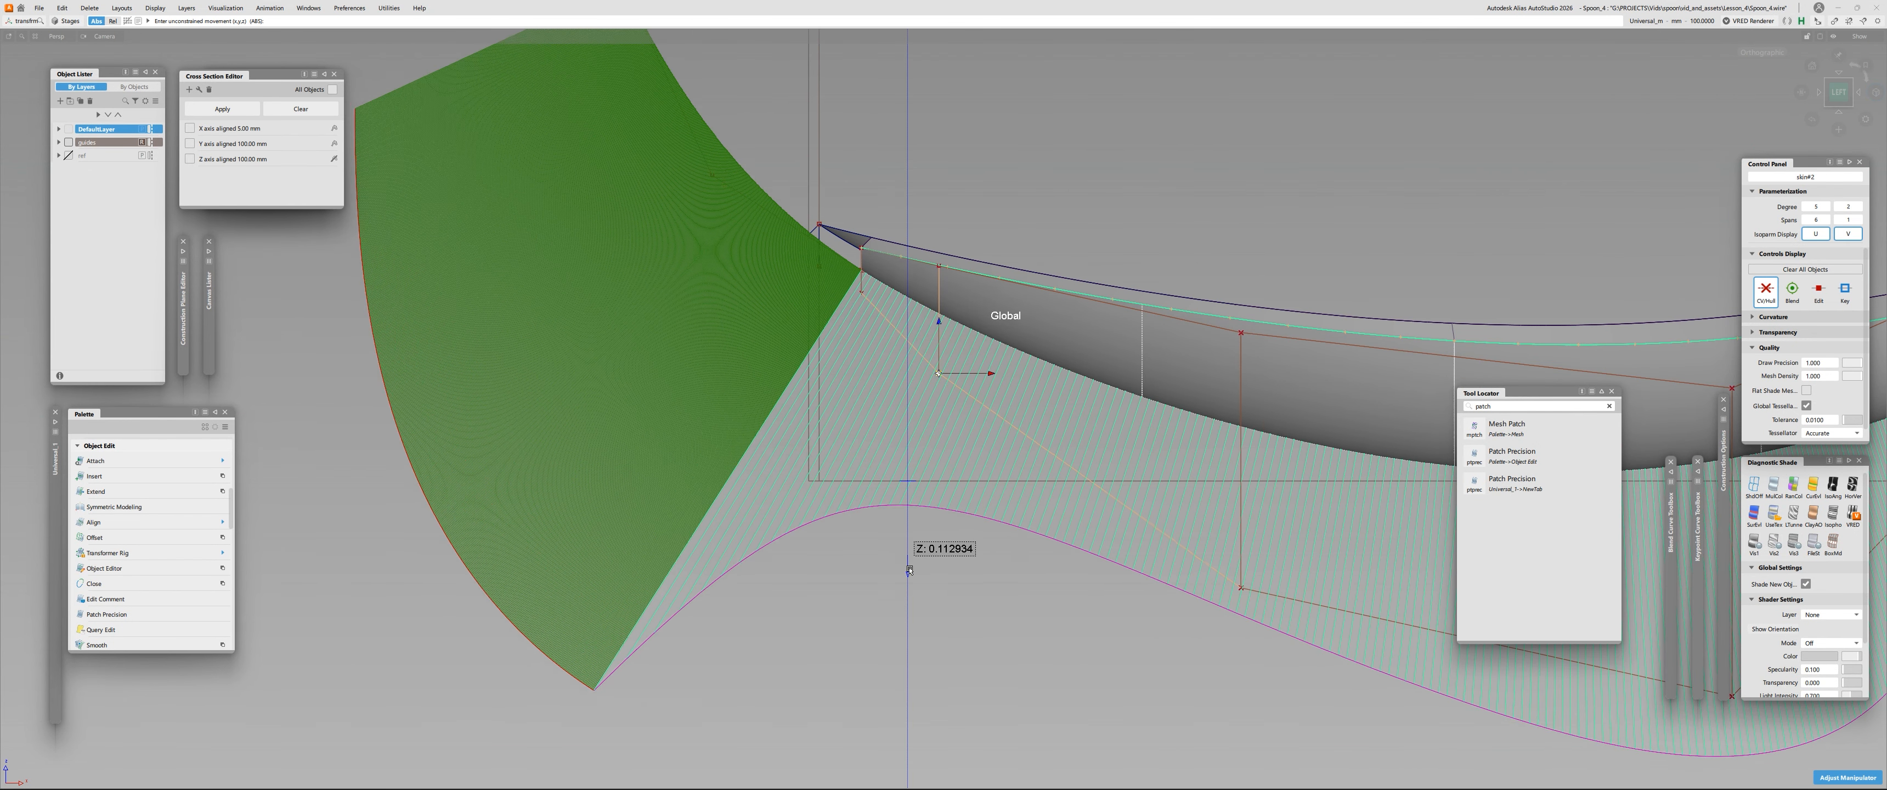
left_click_drag(909, 572, 658, 396)
scroll(743, 522, "up", 5)
left_click_drag(870, 466, 824, 449)
Fine-tune the first two bottom control vertices at the bowl tip to reduce the jump between the curvature combs.
key("F9")
left_click_drag(766, 295, 796, 326)
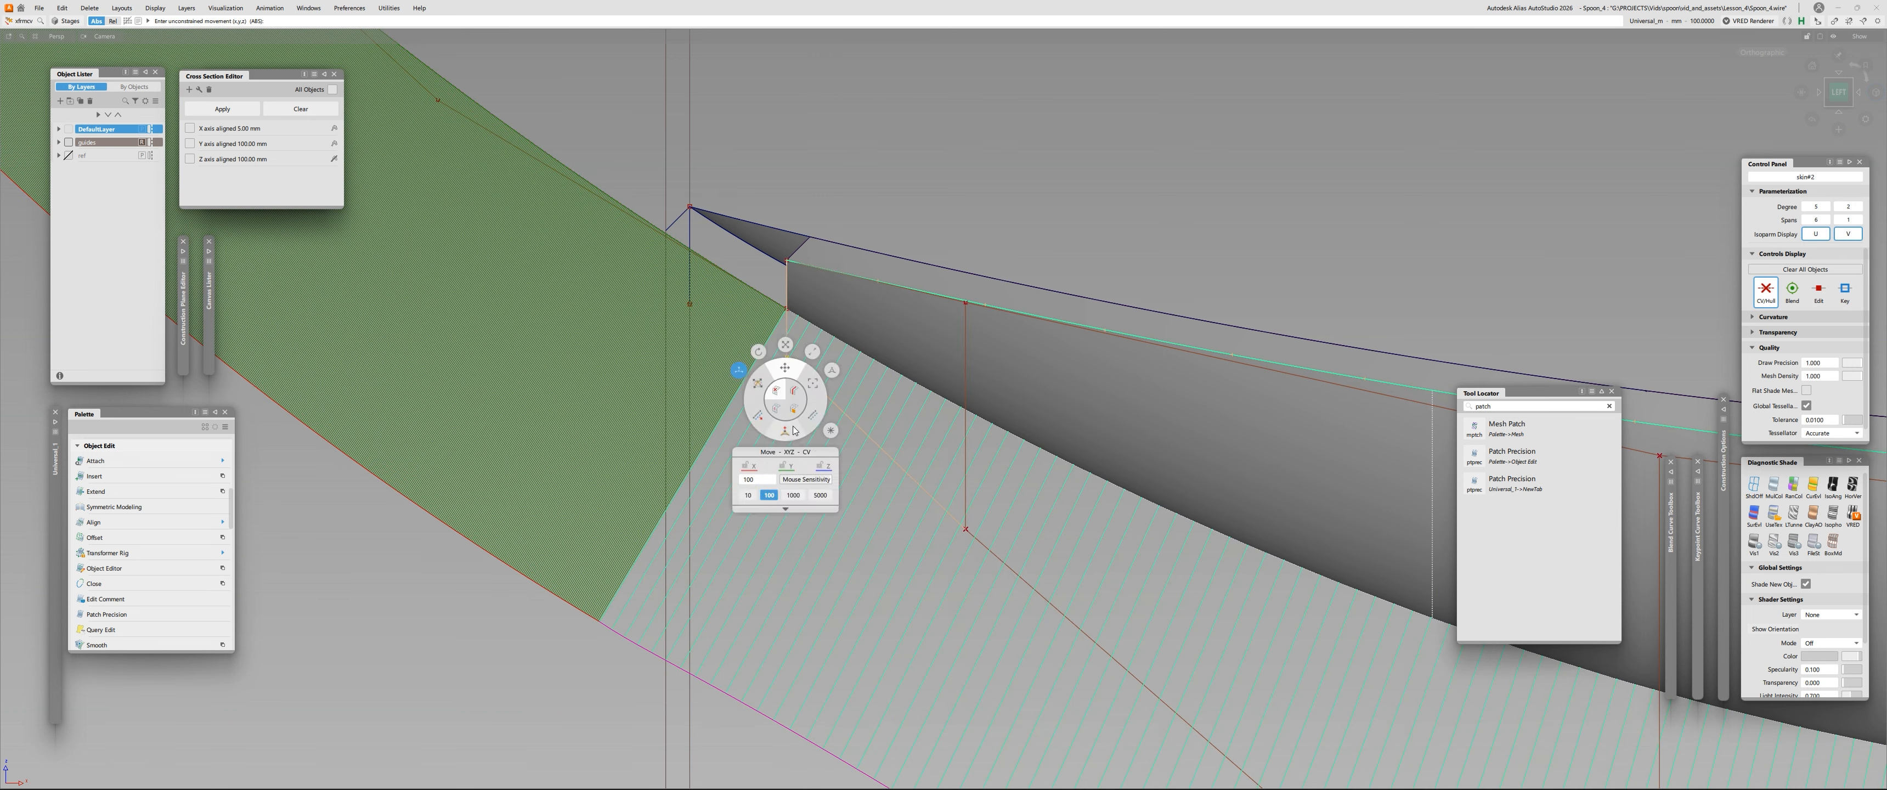
left_click_drag(726, 593, 961, 202)
right_click_drag(954, 230, 758, 386, "alt+shift")
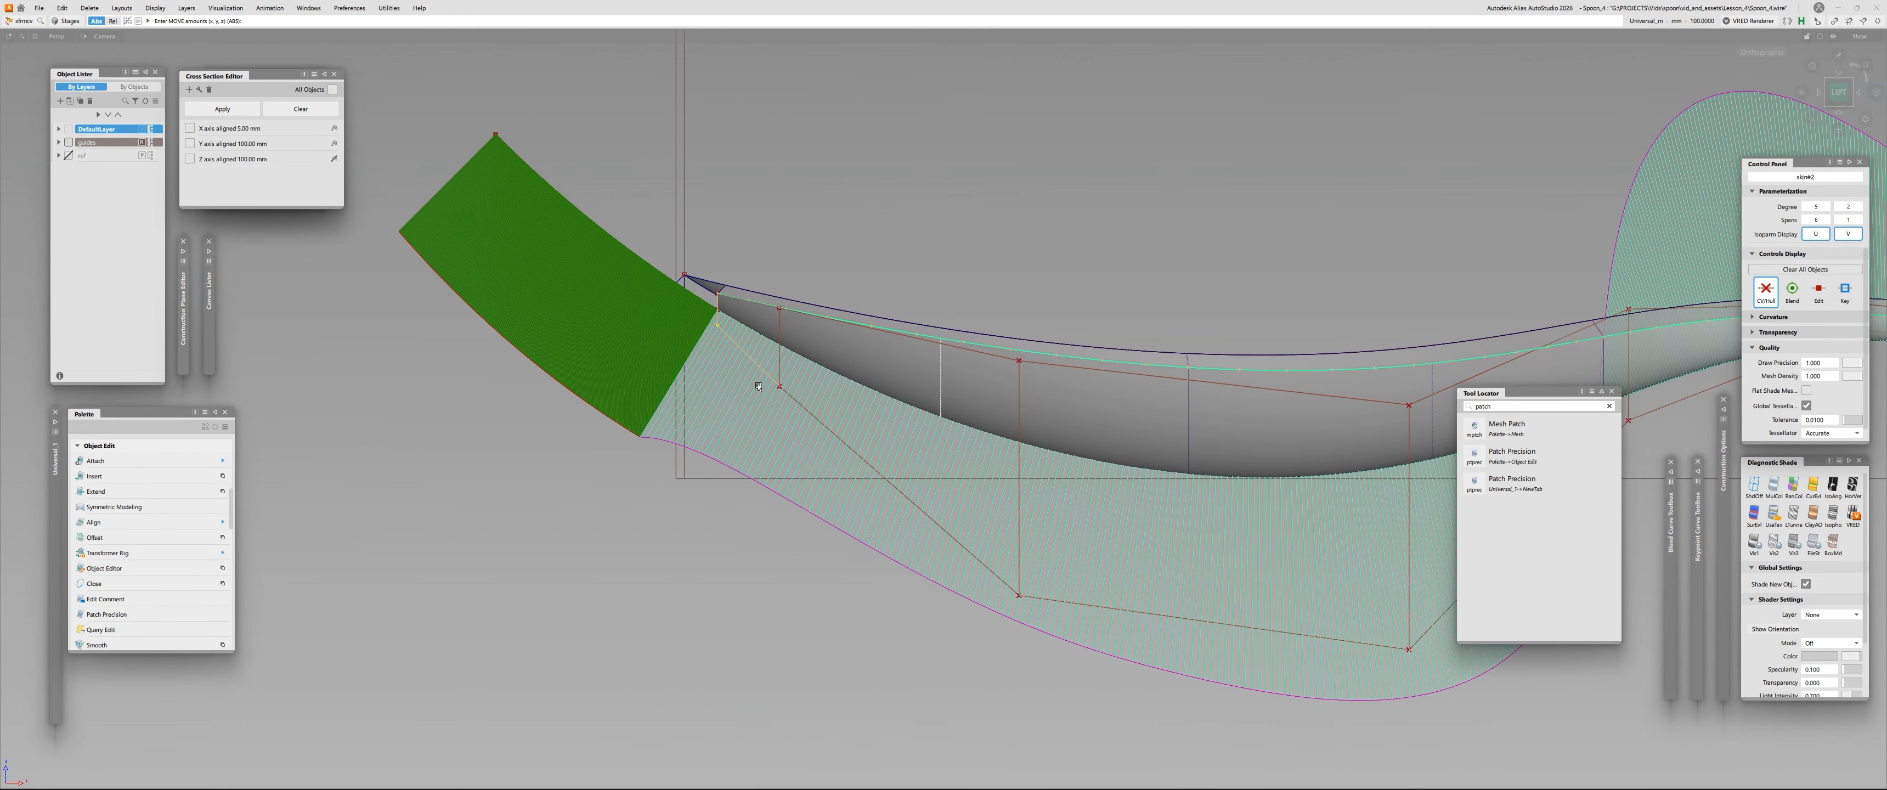
left_click_drag(736, 447, 723, 481)
Fine-tune the height of the fourth bottom control vertex from the tip, below the rear part of the bowl.
middle_click_drag(1031, 604, 872, 560, "alt+shift")
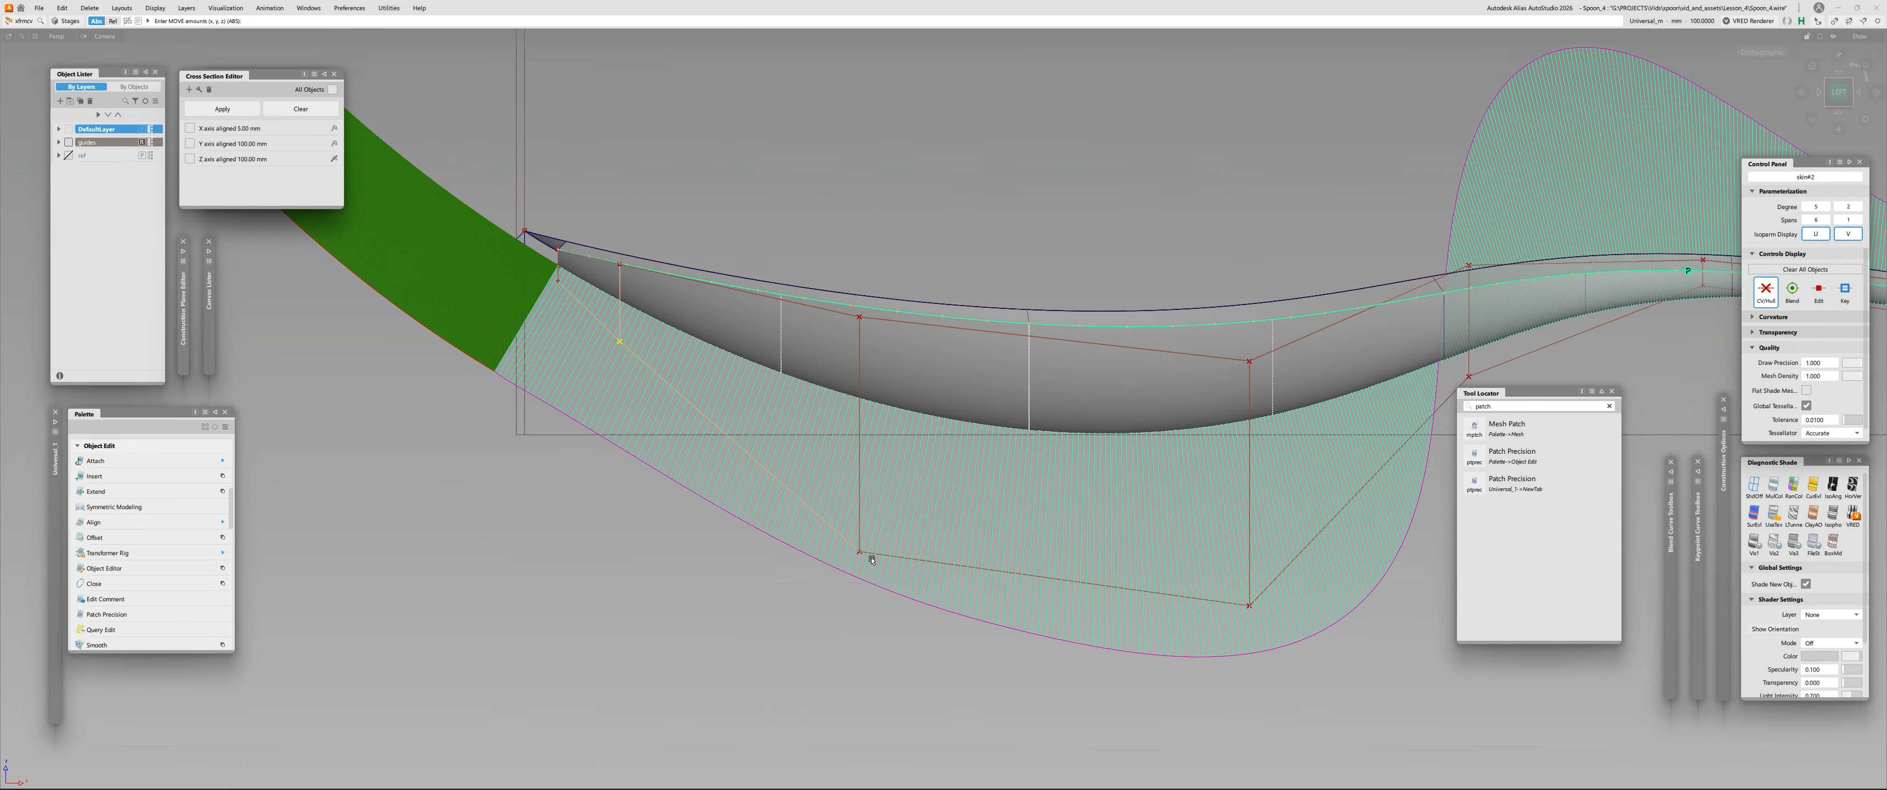
left_click(1251, 607)
right_click_drag(1024, 683, 1023, 476)
right_click_drag(935, 572, 935, 716)
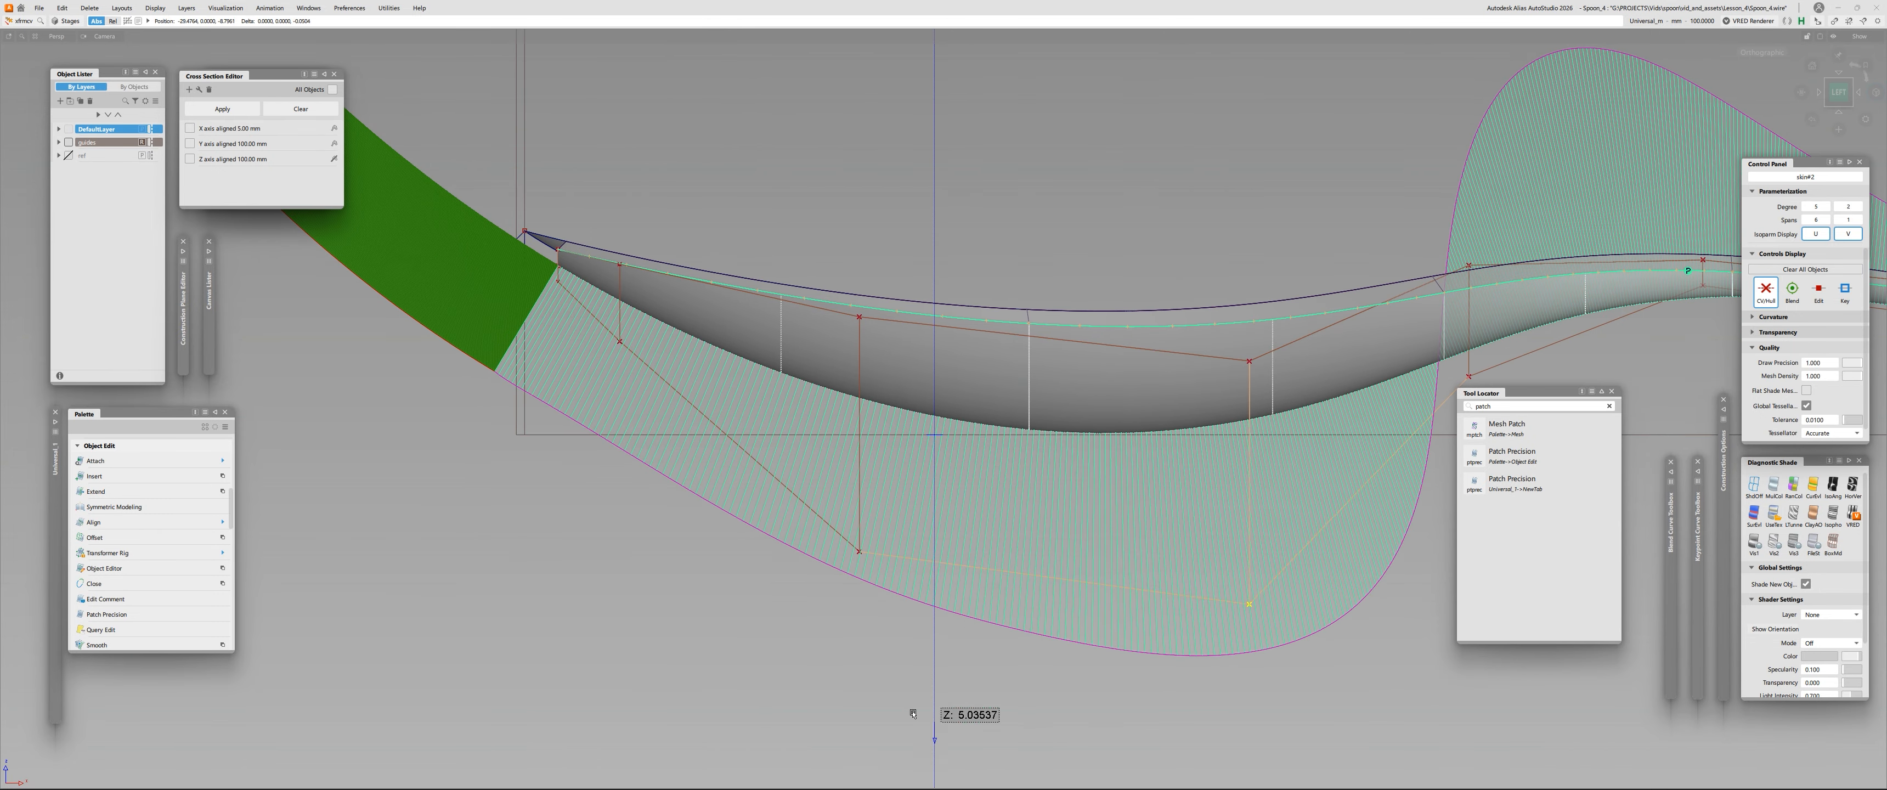
right_click_drag(994, 630, 994, 459)
right_click_drag(937, 506, 879, 693)
right_click_drag(935, 587, 939, 439)
right_click_drag(723, 630, 800, 455)
right_click_drag(674, 546, 776, 416)
right_click_drag(736, 487, 735, 475)
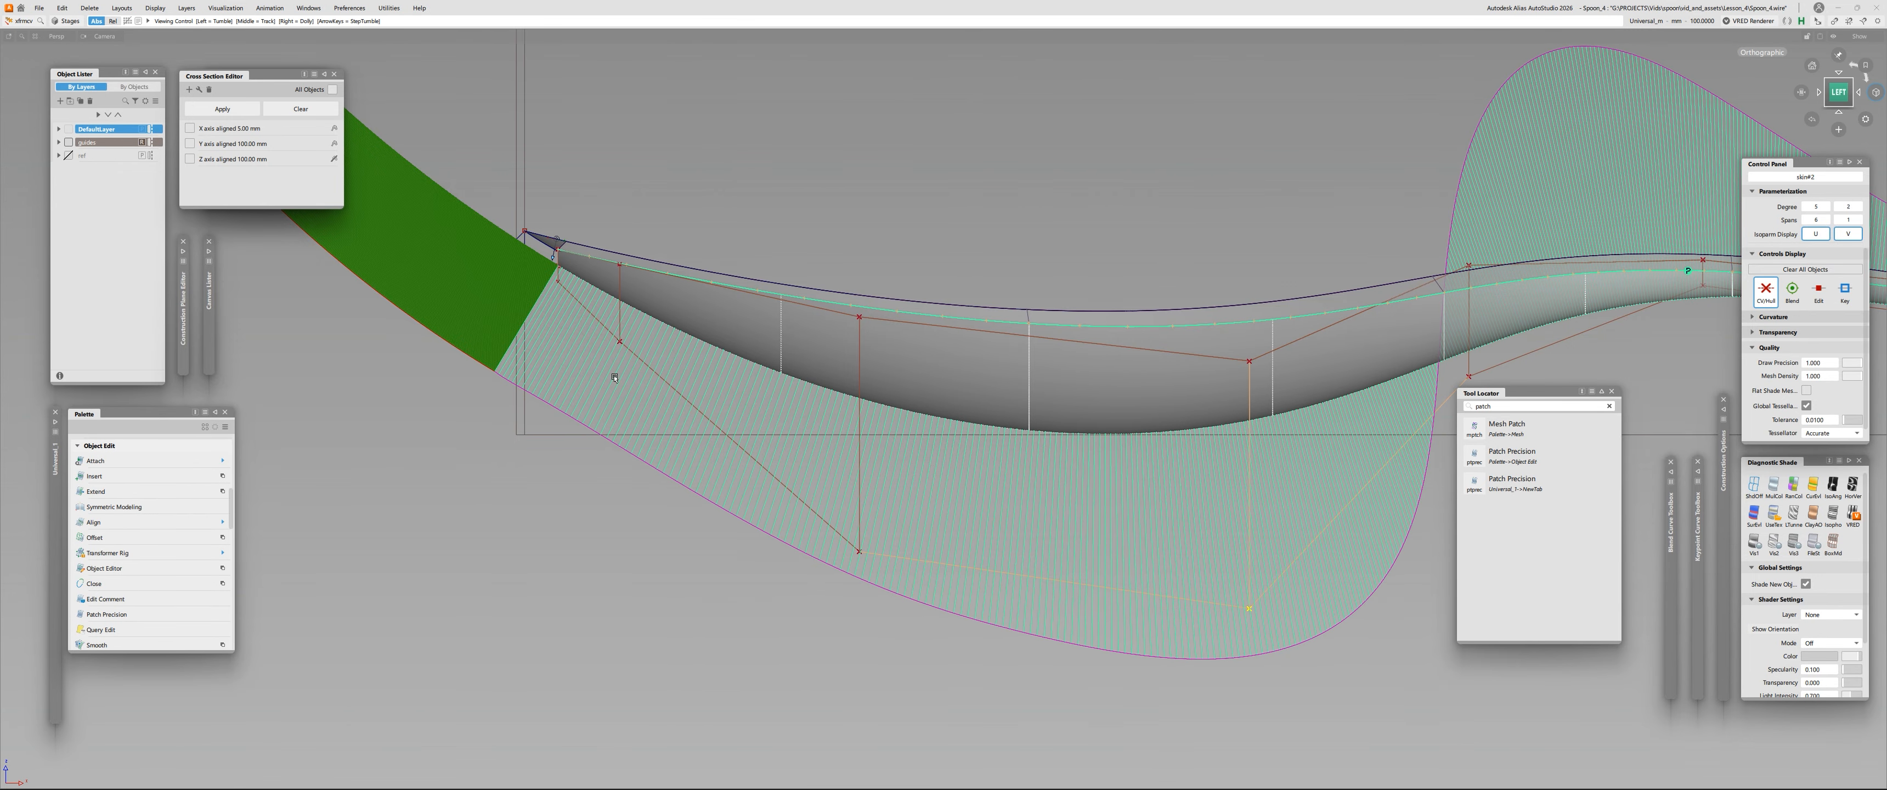
Fine-tune the heights of the second and third bottom control vertices behind the bowl tip.
middle_click_drag(615, 371, 865, 469, "alt+shift")
right_click_drag(865, 469, 798, 571, "alt+shift")
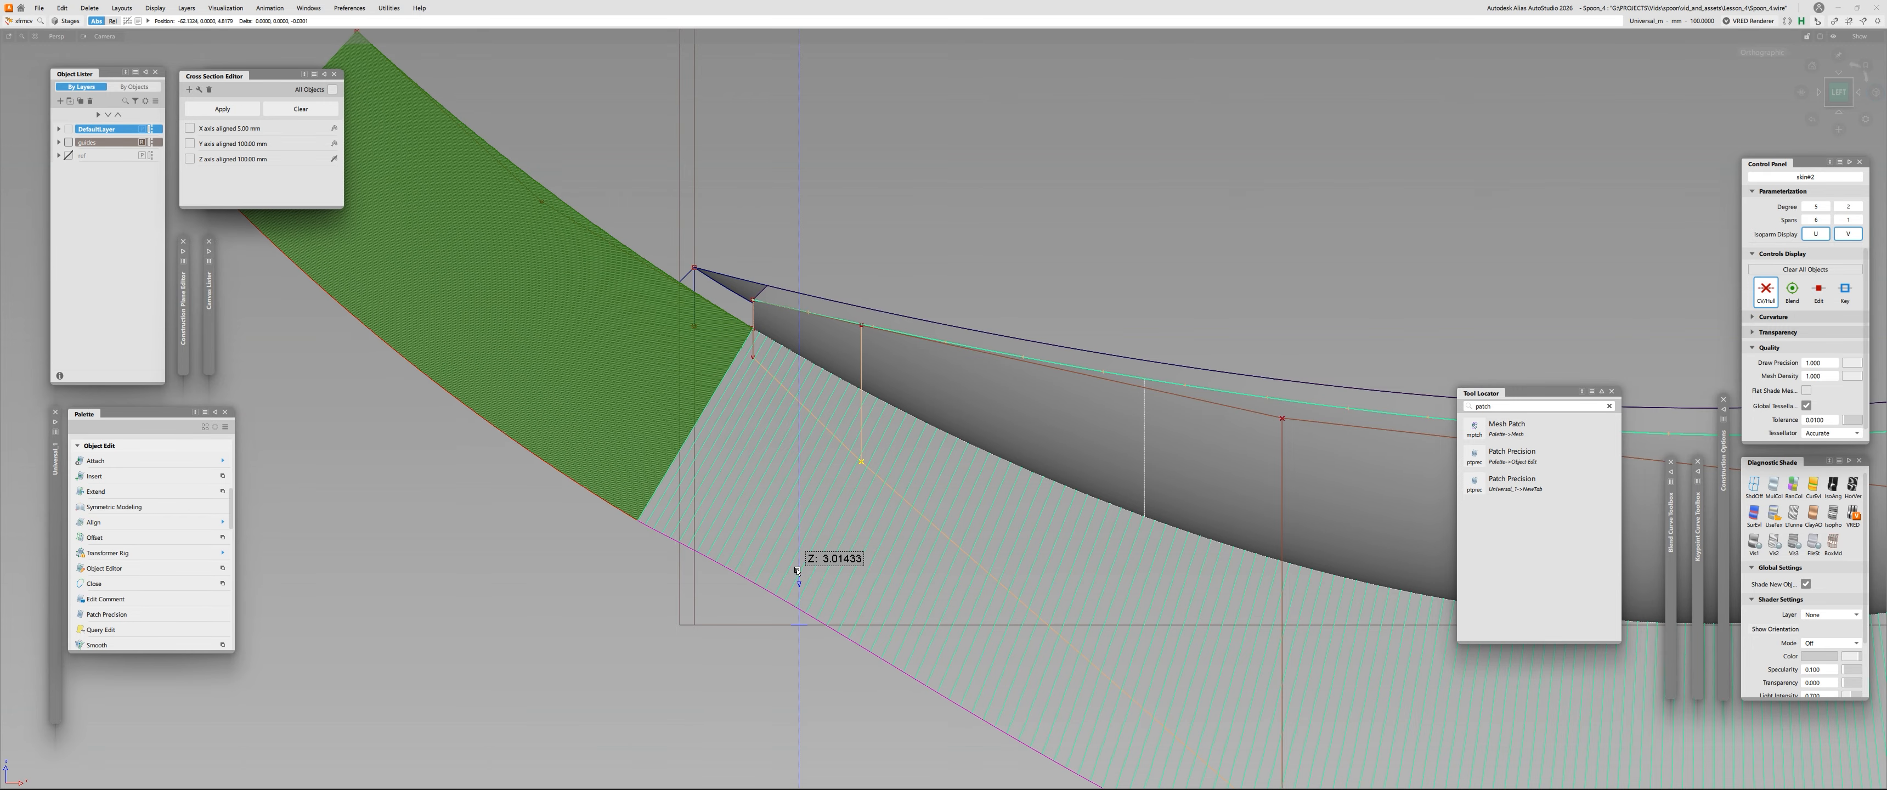
right_click_drag(758, 483, 679, 371, "alt+shift")
right_click_drag(773, 282, 636, 381)
left_click(810, 500)
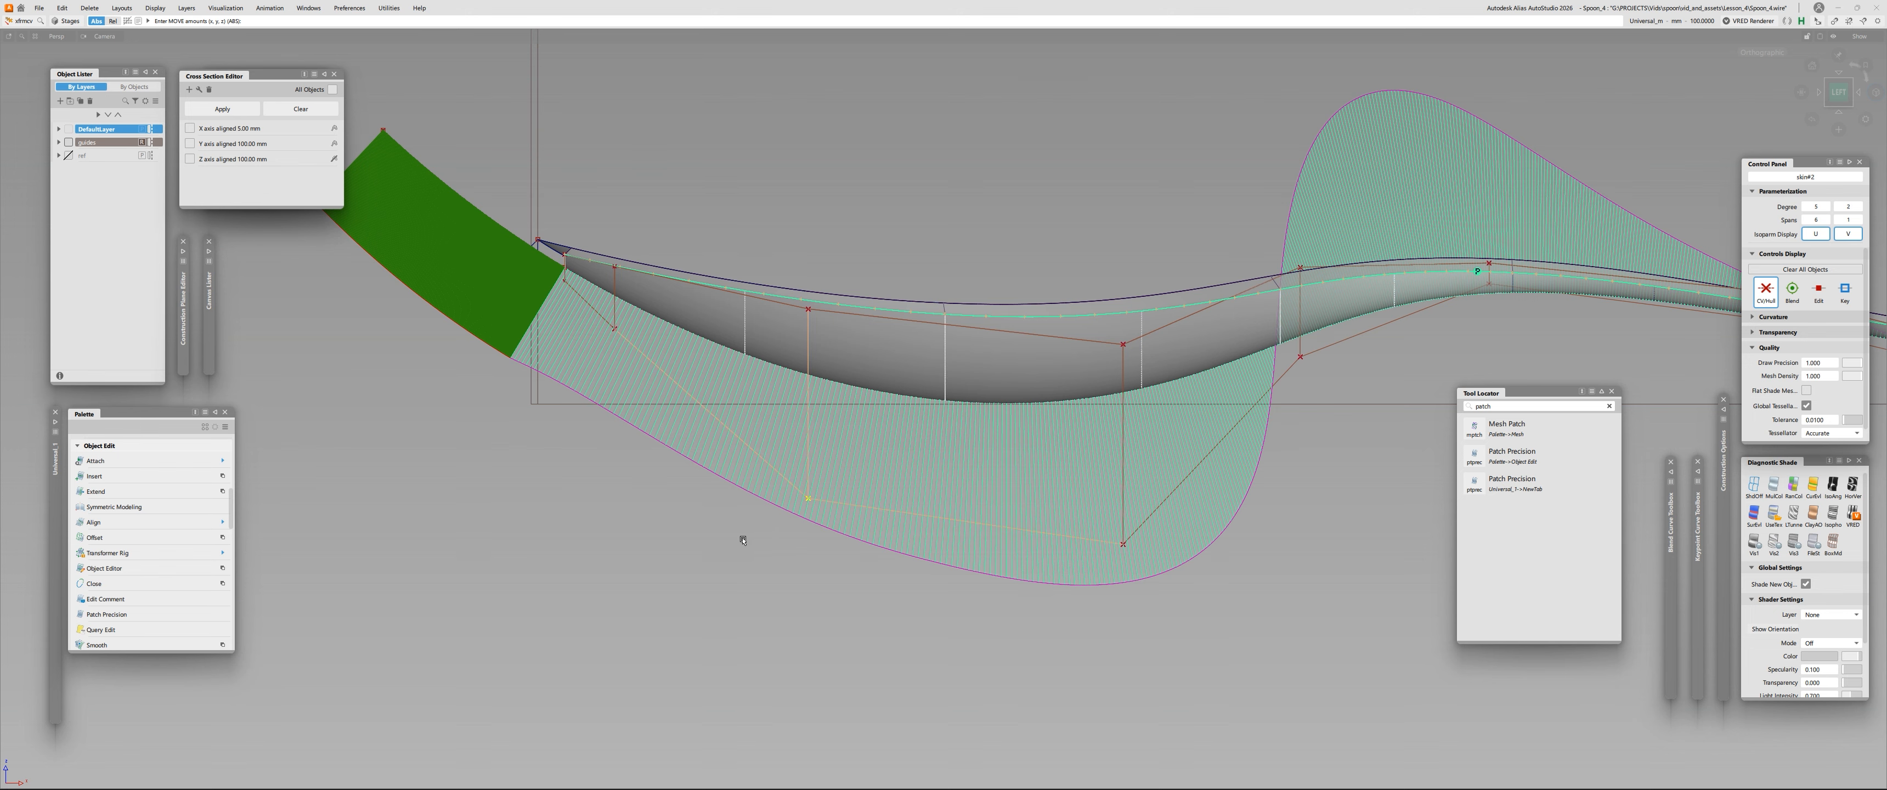
right_click_drag(743, 536, 716, 629)
right_click_drag(766, 524, 762, 519)
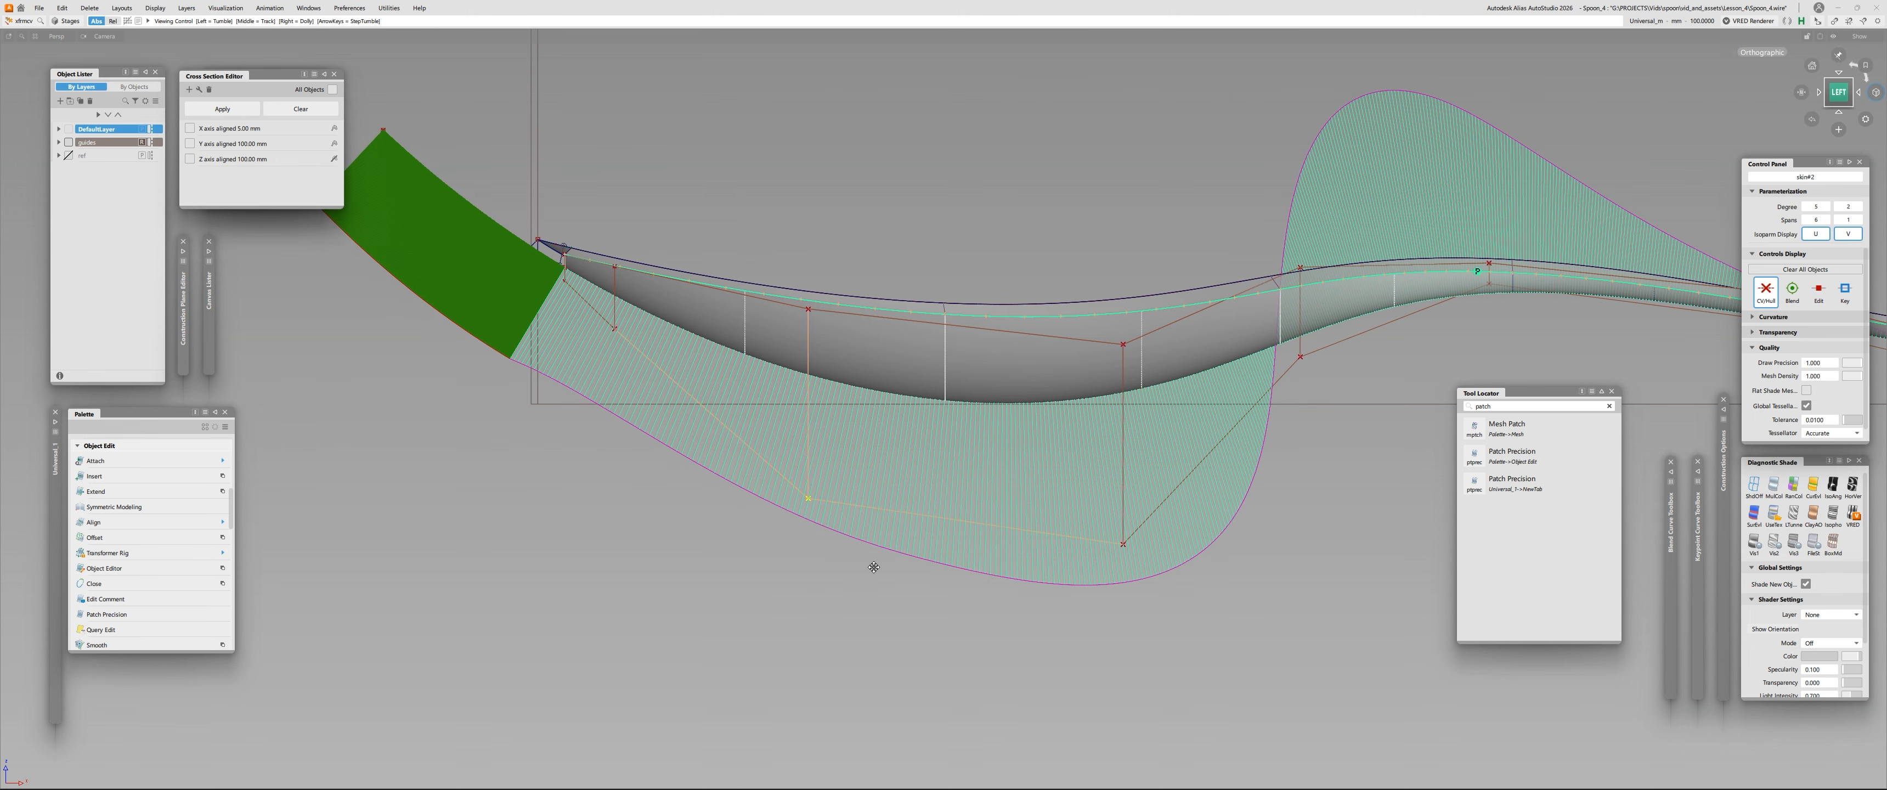
Raise the bottom control vertex where the bowl runs into the neck.
middle_click_drag(874, 565, 786, 566, "alt+shift")
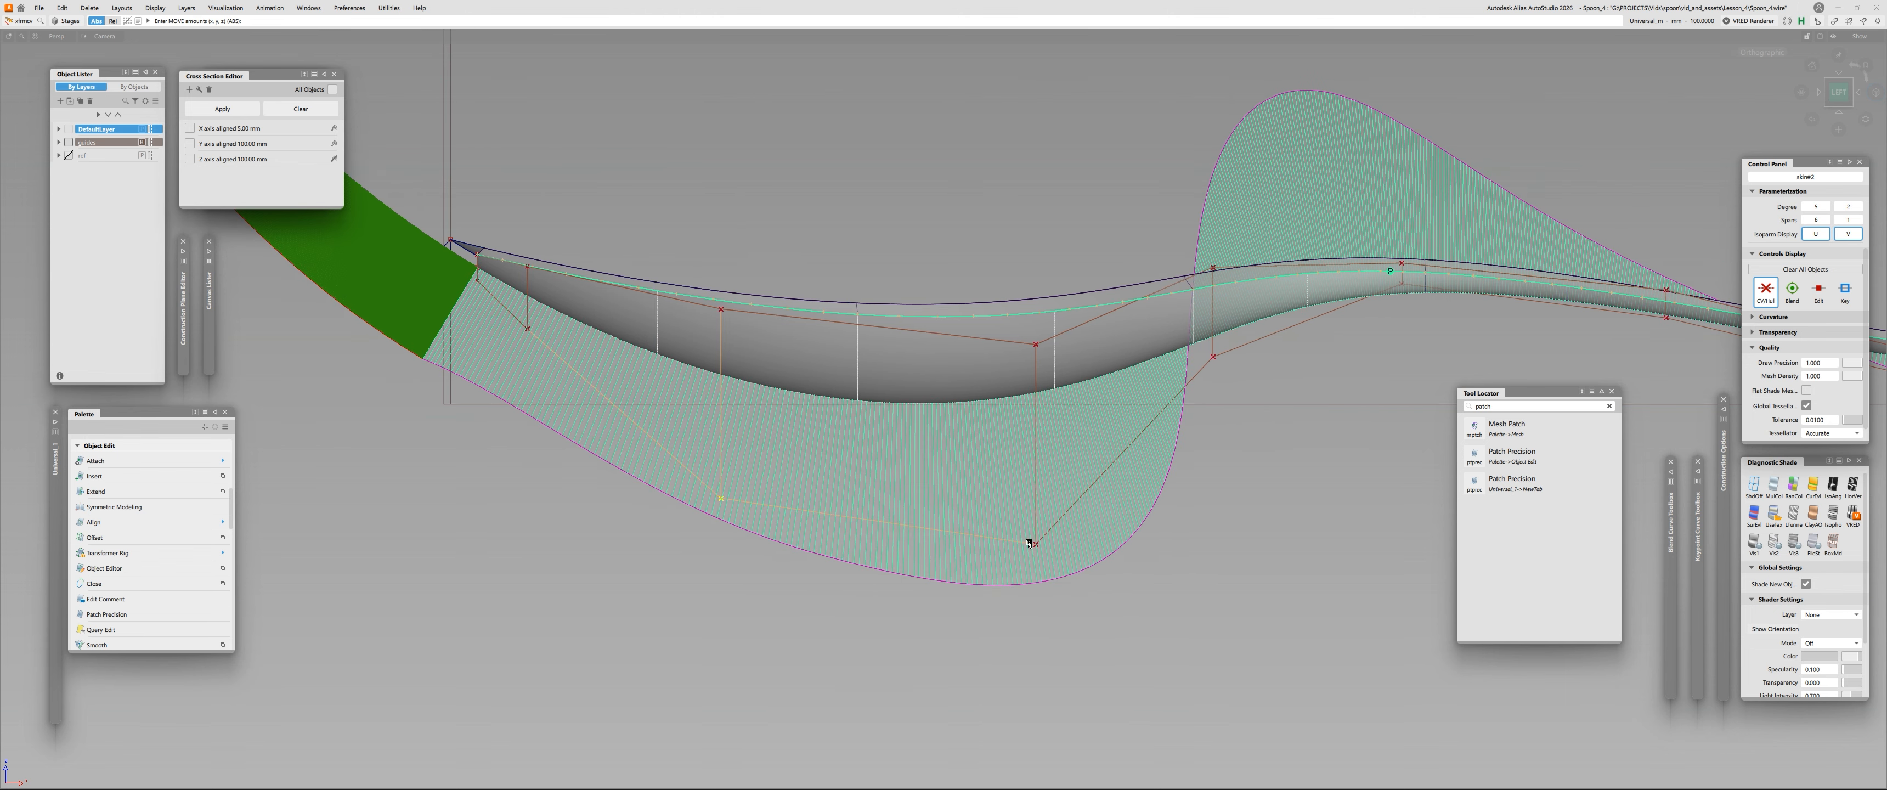
left_click(1213, 357)
right_click_drag(1234, 396, 1237, 301)
right_click_drag(1217, 426, 1232, 438)
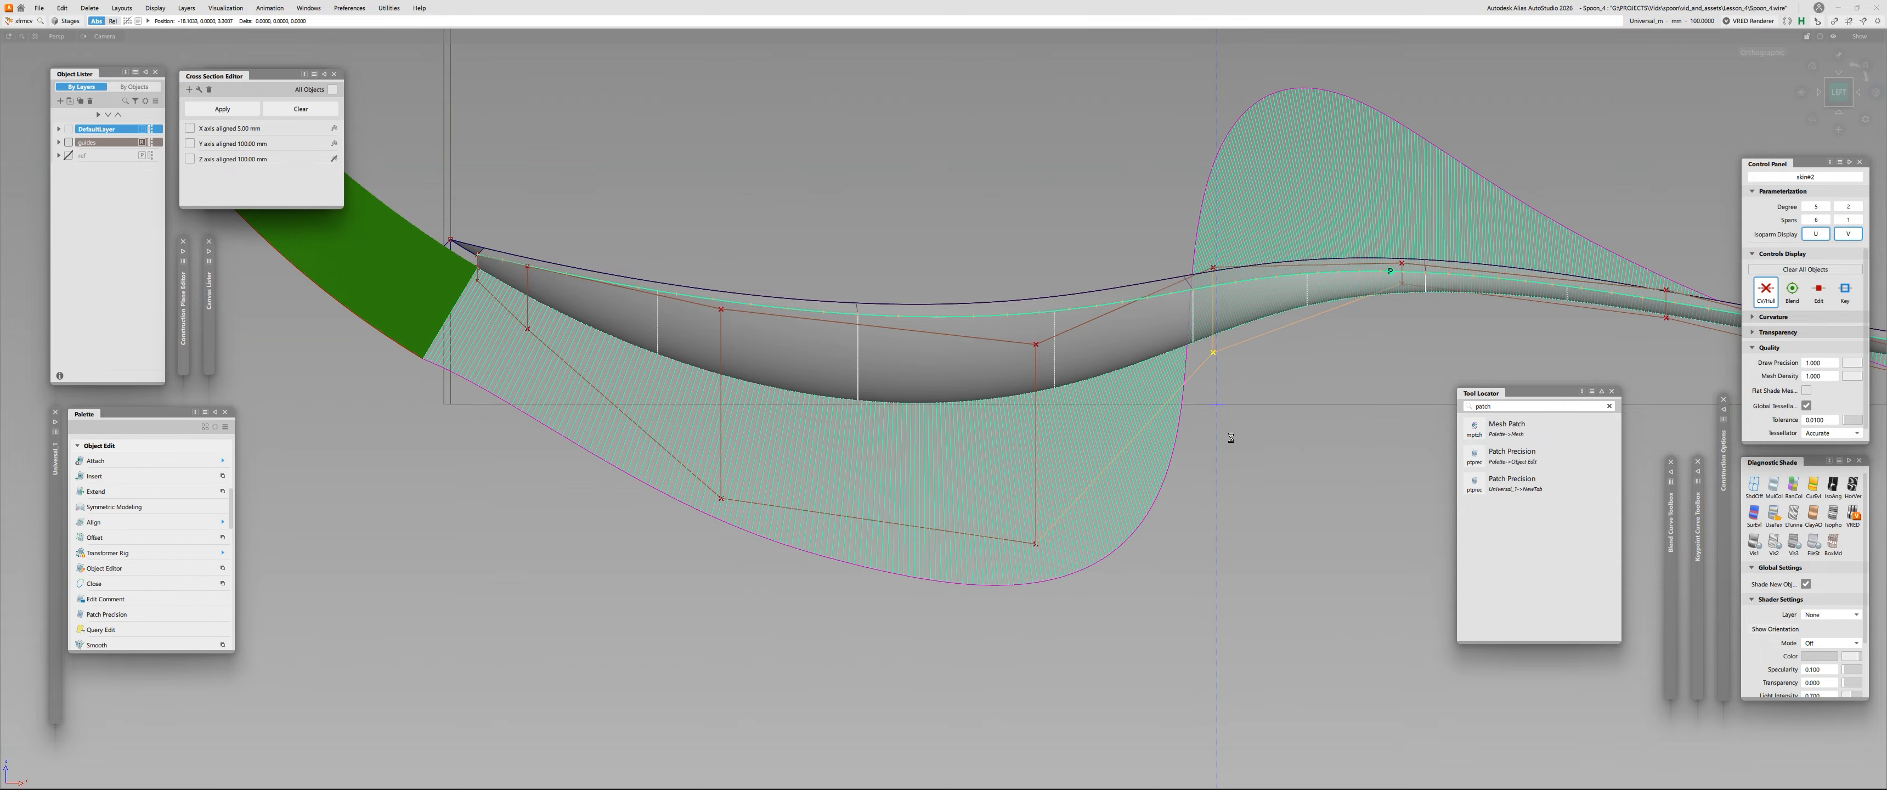
right_click_drag(1289, 381, 1286, 379)
right_click_drag(1262, 450, 1254, 362)
Raise the fourth bottom control vertex from the tip slightly to smooth the bowl's curvature comb.
key("space")
left_click(1204, 546)
right_click_drag(1218, 478, 1223, 404)
right_click_drag(1219, 469, 1202, 358)
key("shift+alt")
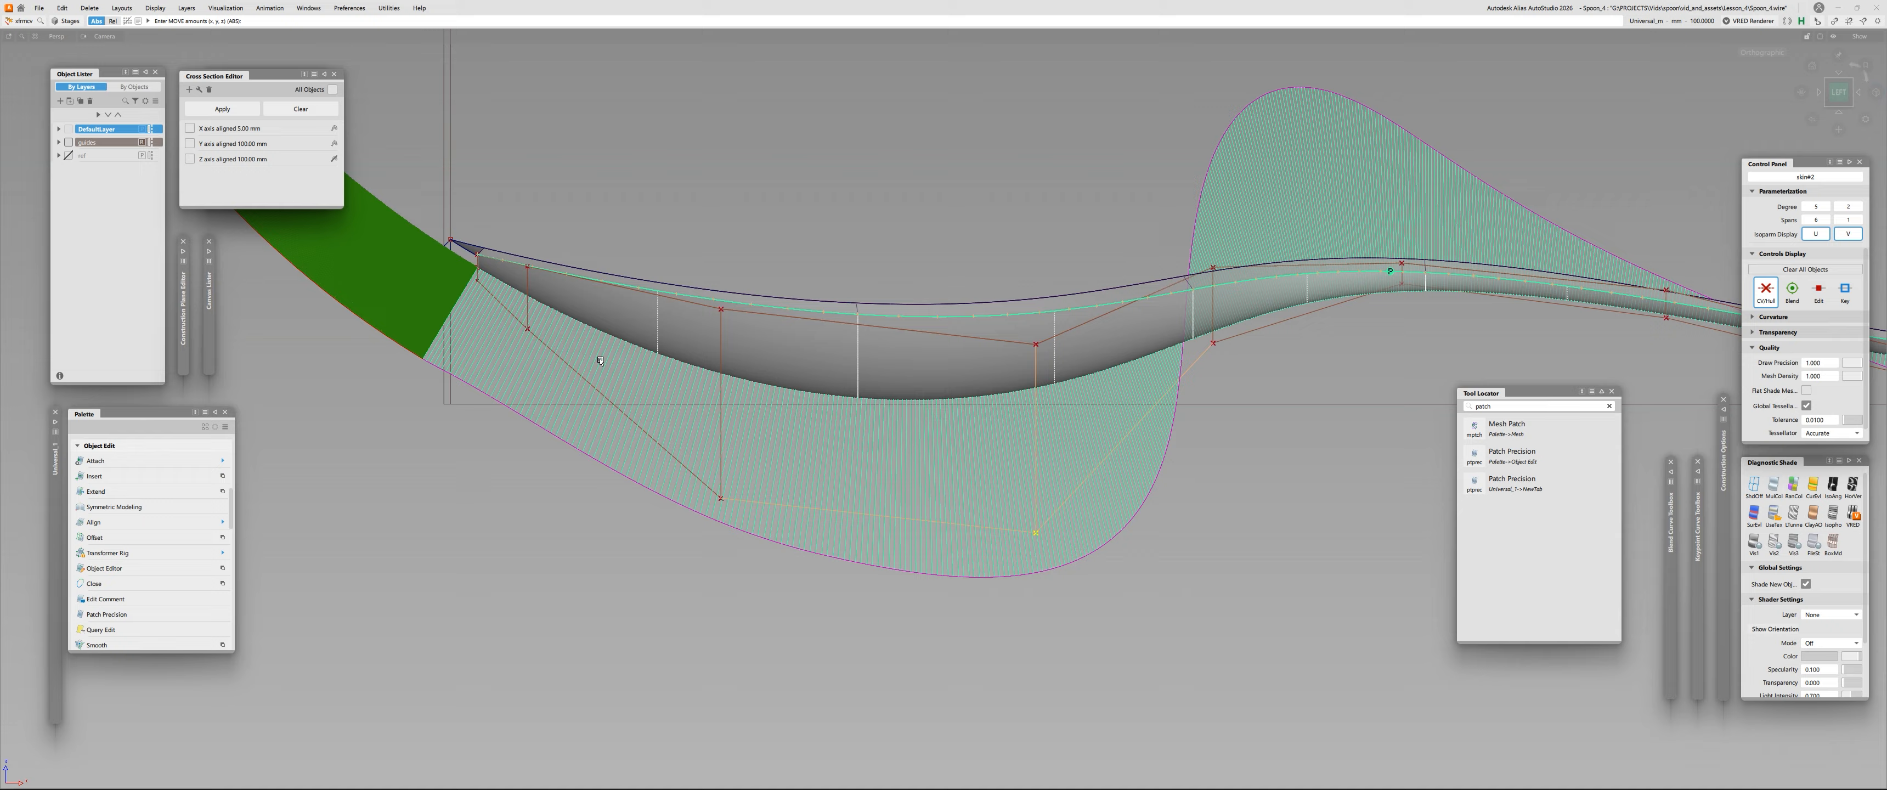
Raise the bottom control vertex at the bowl-to-neck transition slightly.
middle_click_drag(1184, 384, 1205, 403, "alt+shift")
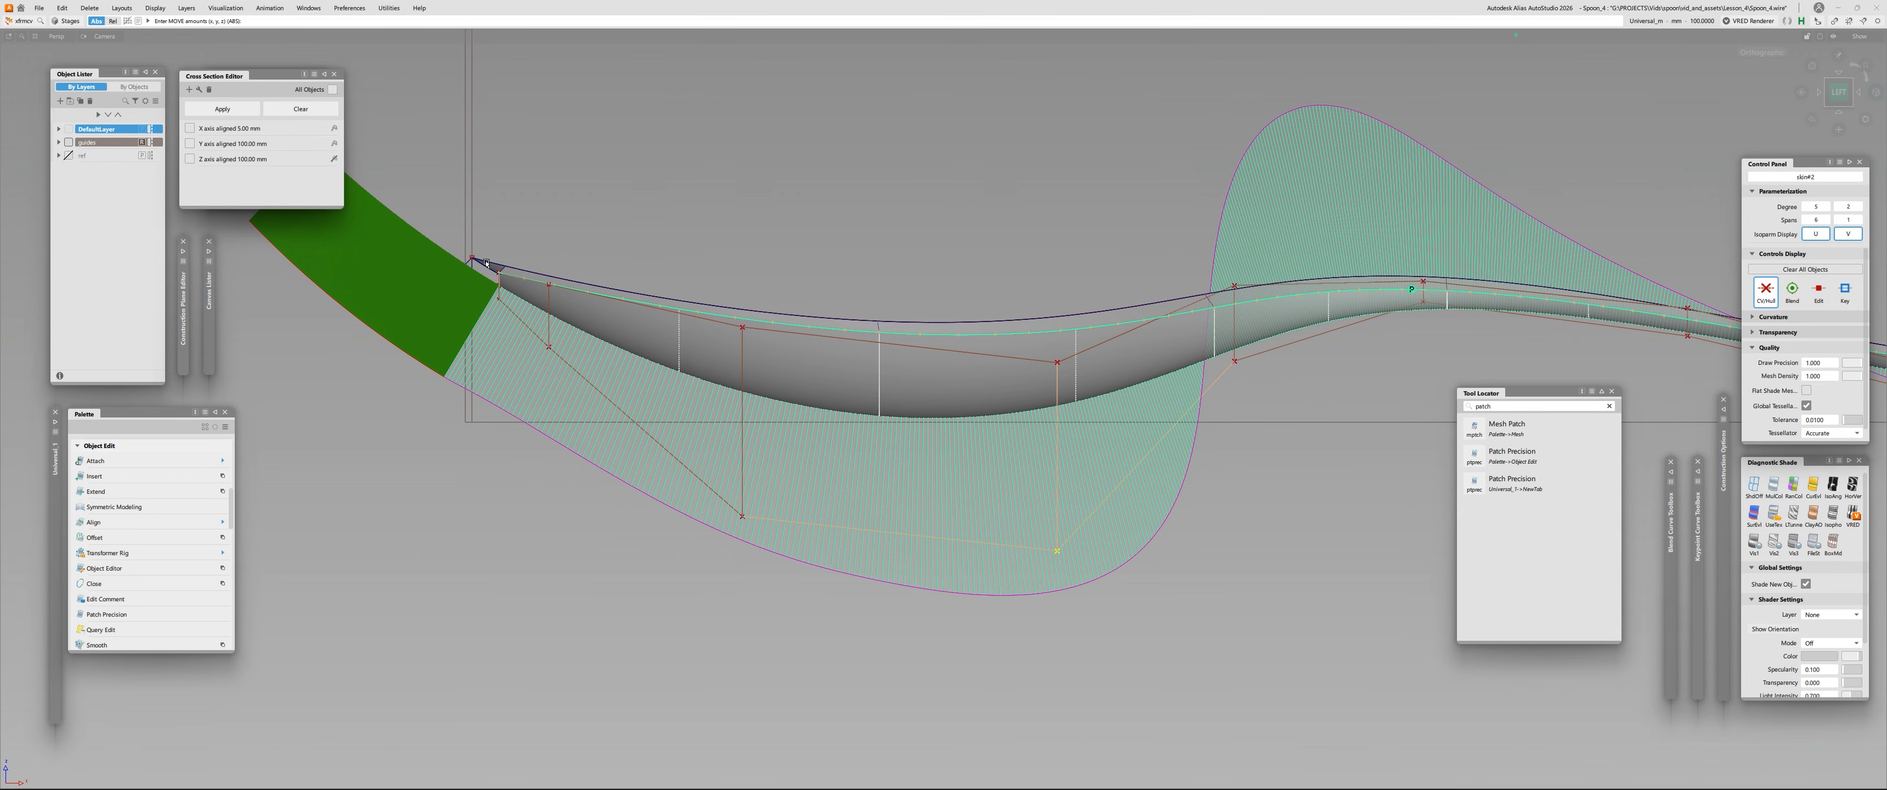
middle_click_drag(961, 384, 905, 417, "alt+shift")
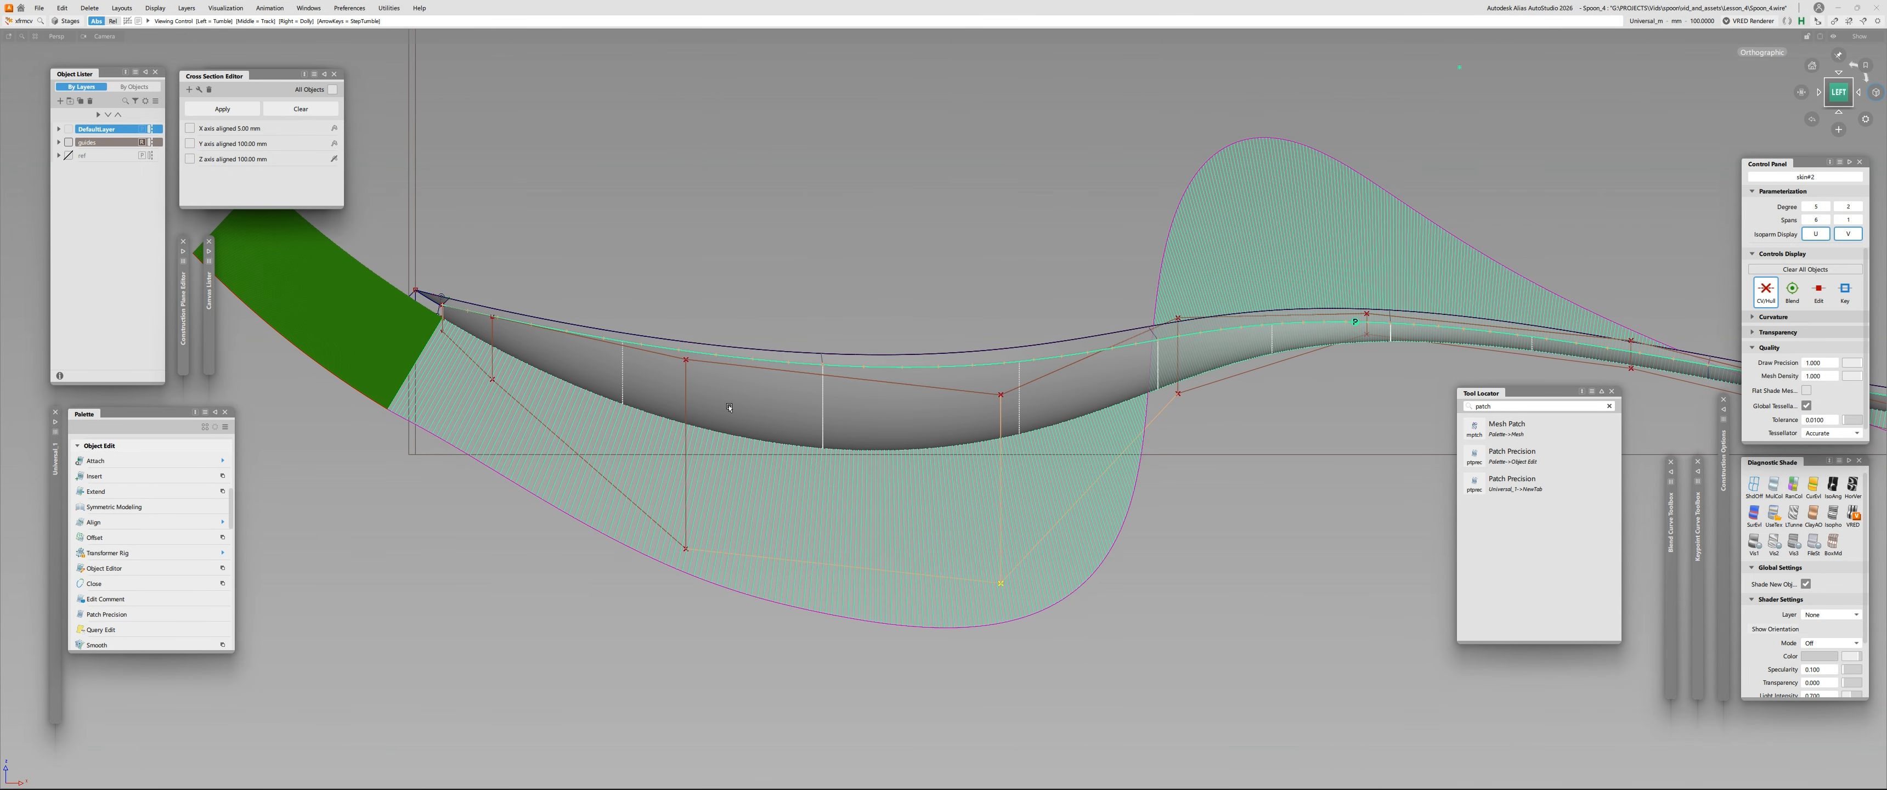
middle_click_drag(729, 408, 423, 429, "alt+shift")
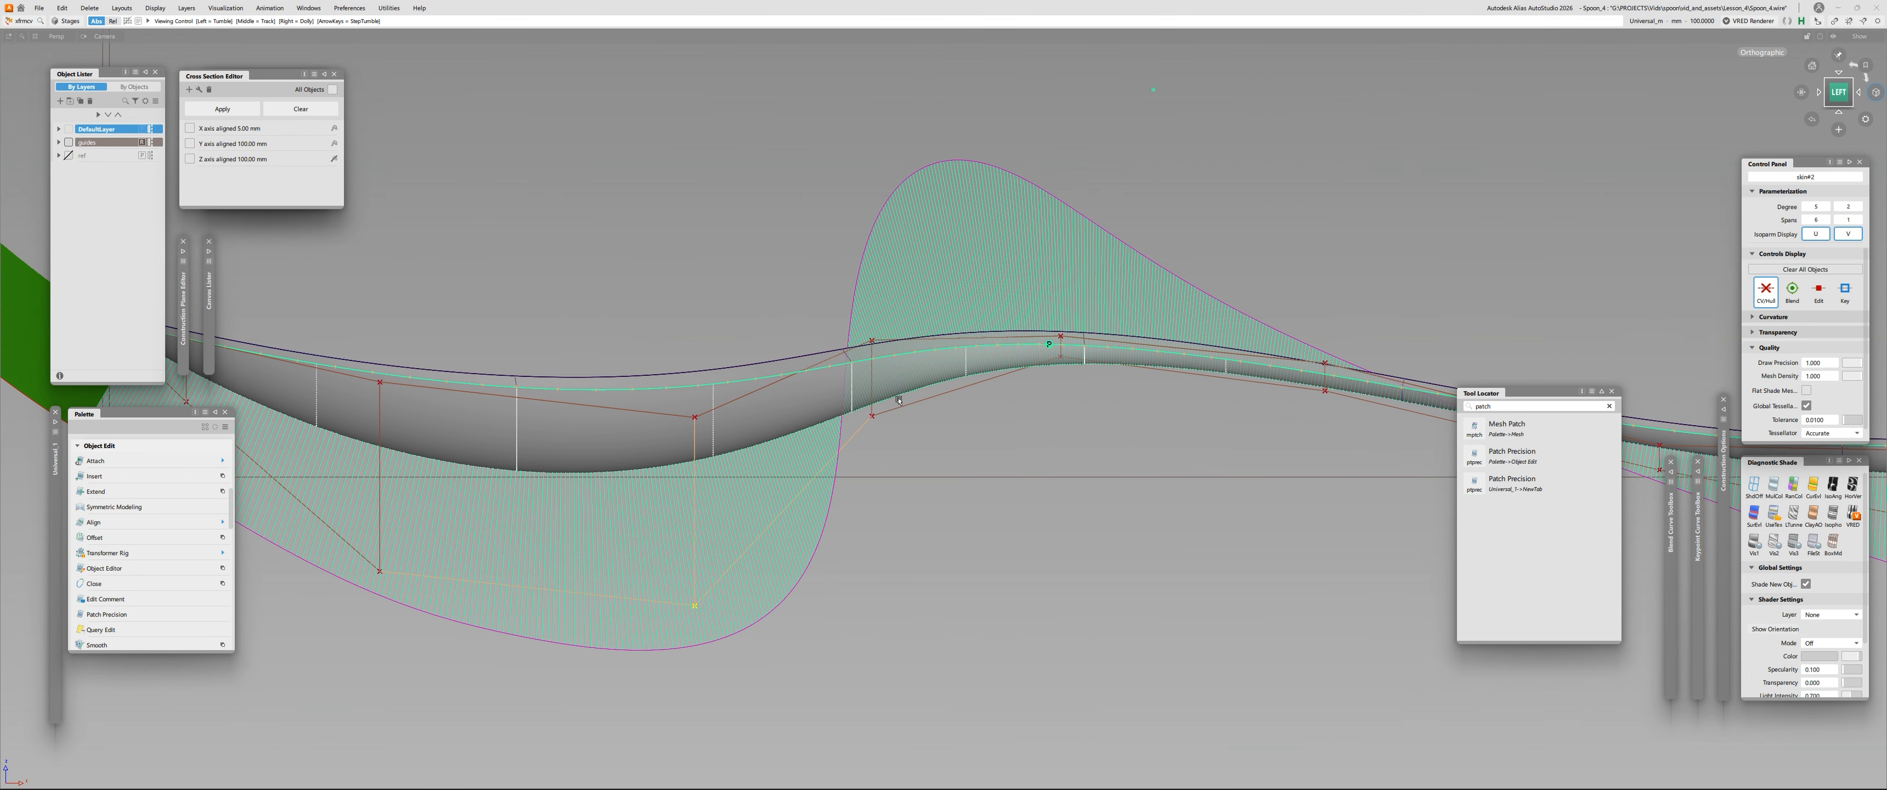
left_click(871, 416)
right_click_drag(959, 442, 979, 402)
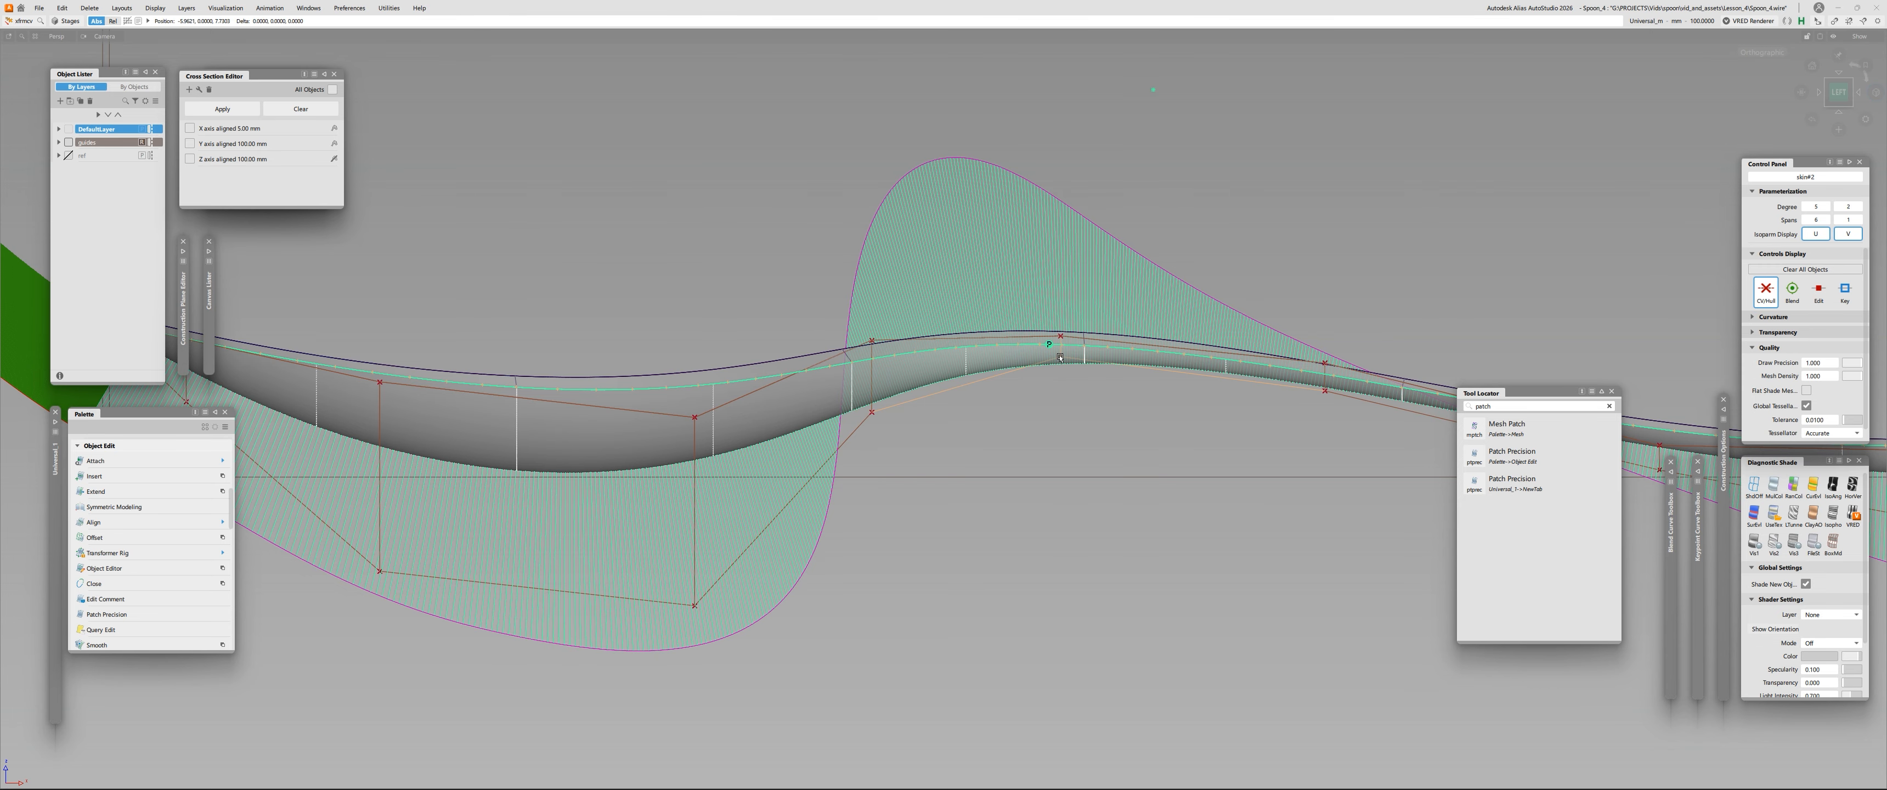
Fine-tune the bottom control vertices under the neck's crest and at the start of the handle.
right_click_drag(1060, 358, 1062, 429)
middle_click_drag(1339, 404, 896, 394, "alt+shift")
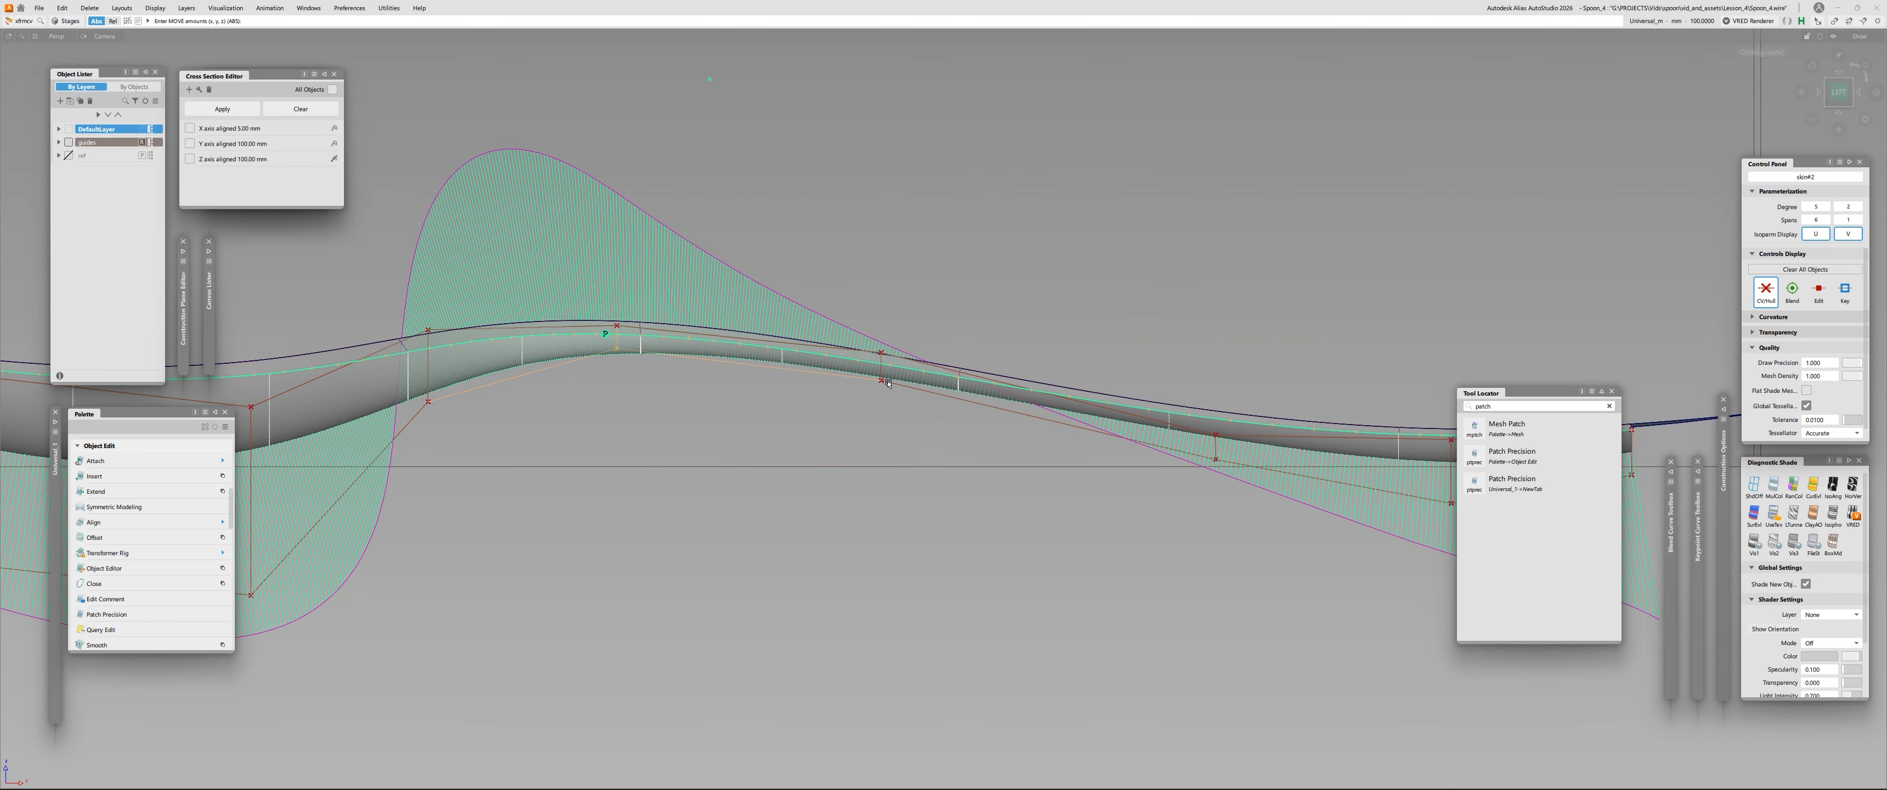
right_click_drag(880, 404, 871, 425)
Adjust the second bottom control vertex behind the bowl tip to bring the two curvature combs closer together.
middle_click_drag(258, 542, 935, 506, "alt+shift")
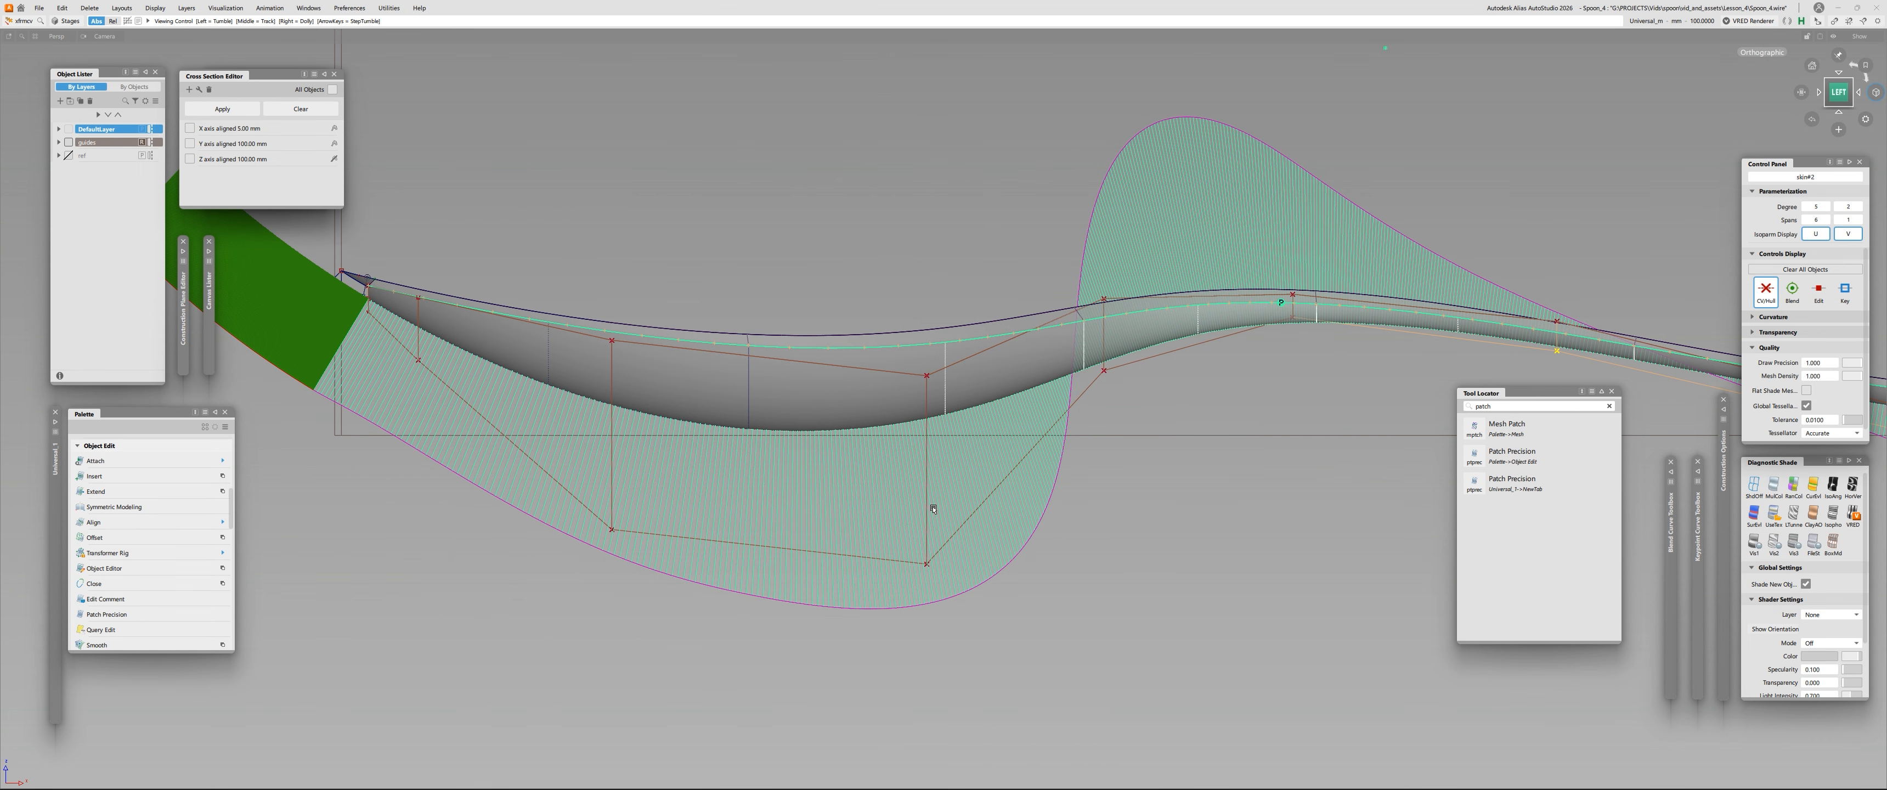
right_click_drag(659, 447, 975, 454, "alt+shift")
middle_click_drag(476, 366, 869, 461, "alt+shift")
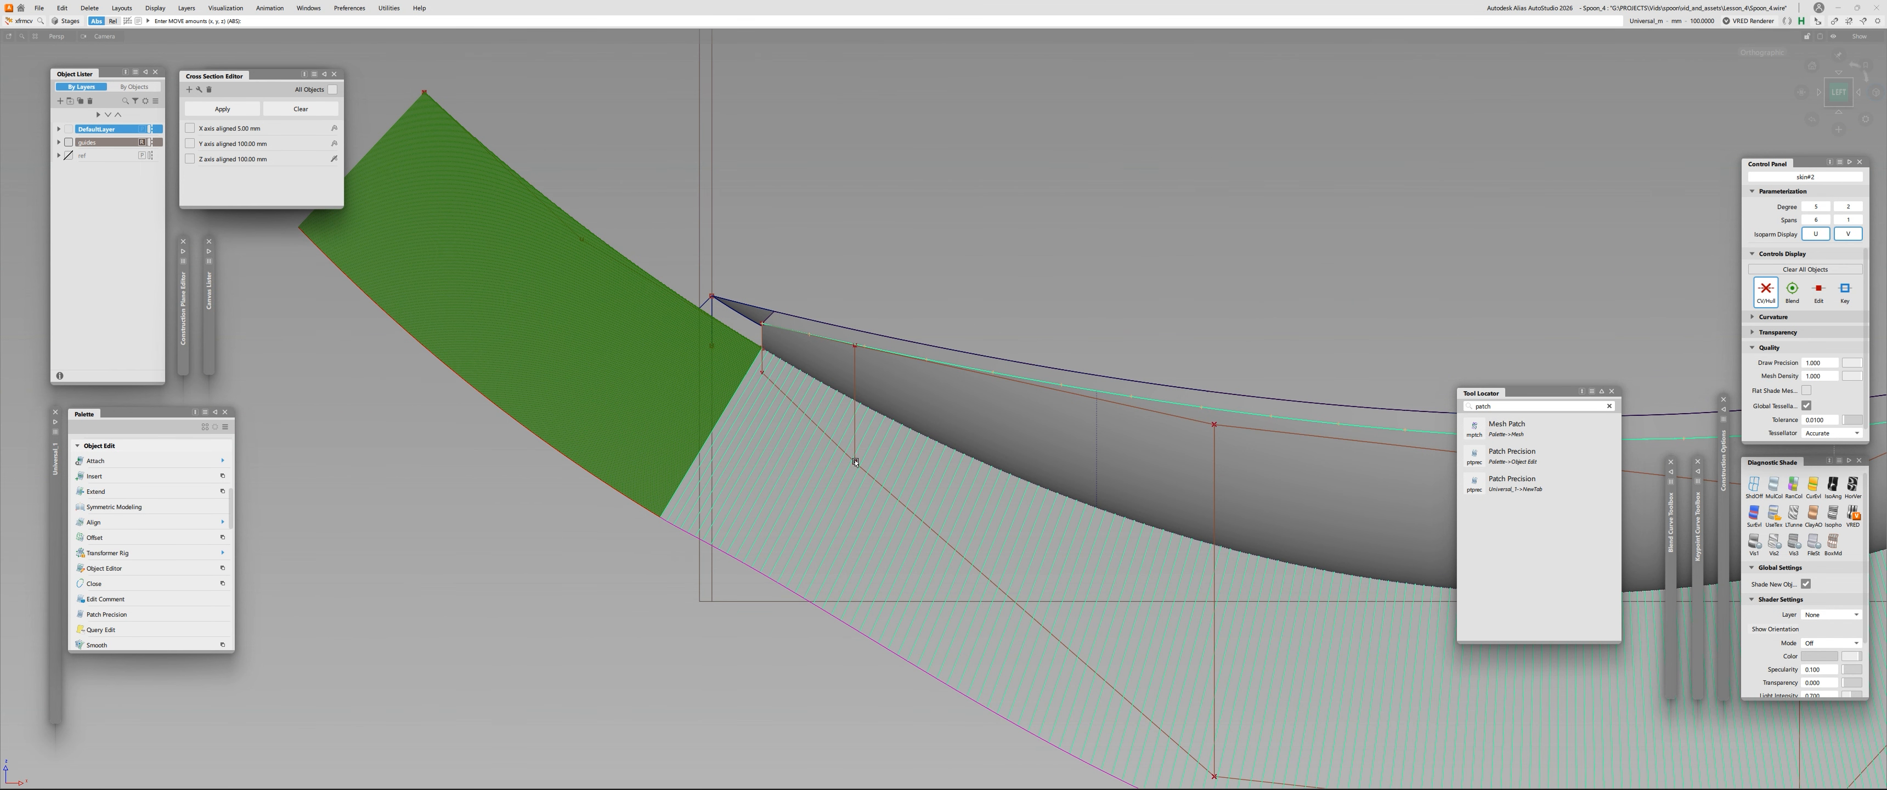
right_click_drag(516, 620, 518, 573)
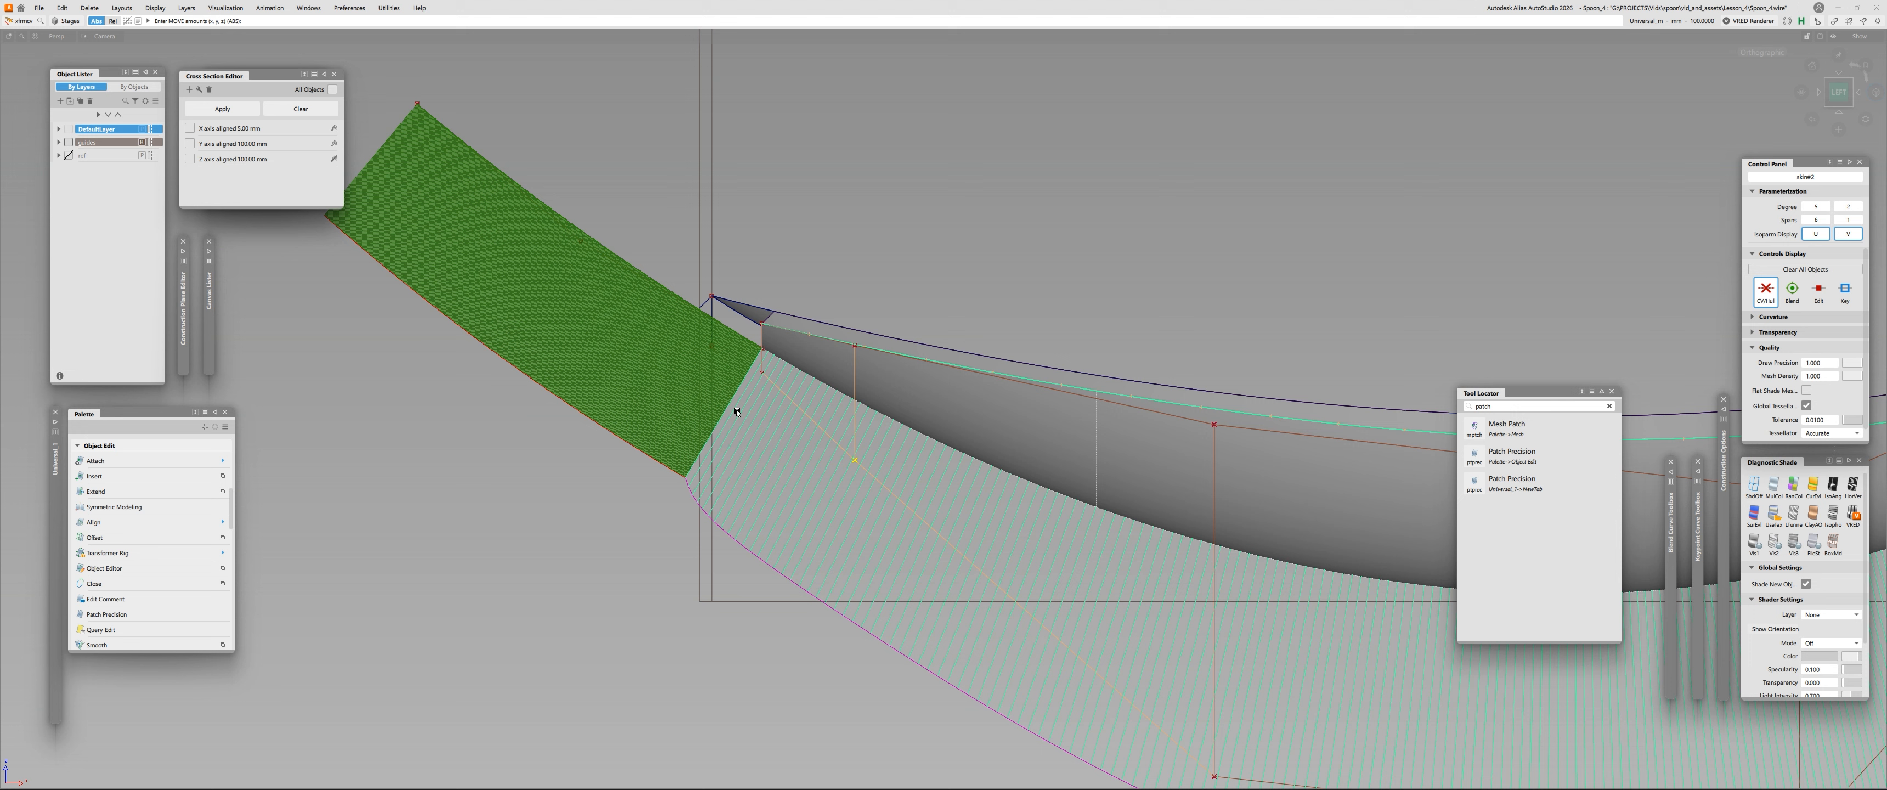
Fine-tune the first bottom control vertex at the tip end of the underside surface and deselect it.
left_click(762, 376)
right_click_drag(683, 357, 766, 194, "alt+shift")
middle_click_drag(767, 195, 682, 341, "alt+shift")
right_click_drag(1046, 232, 1071, 183)
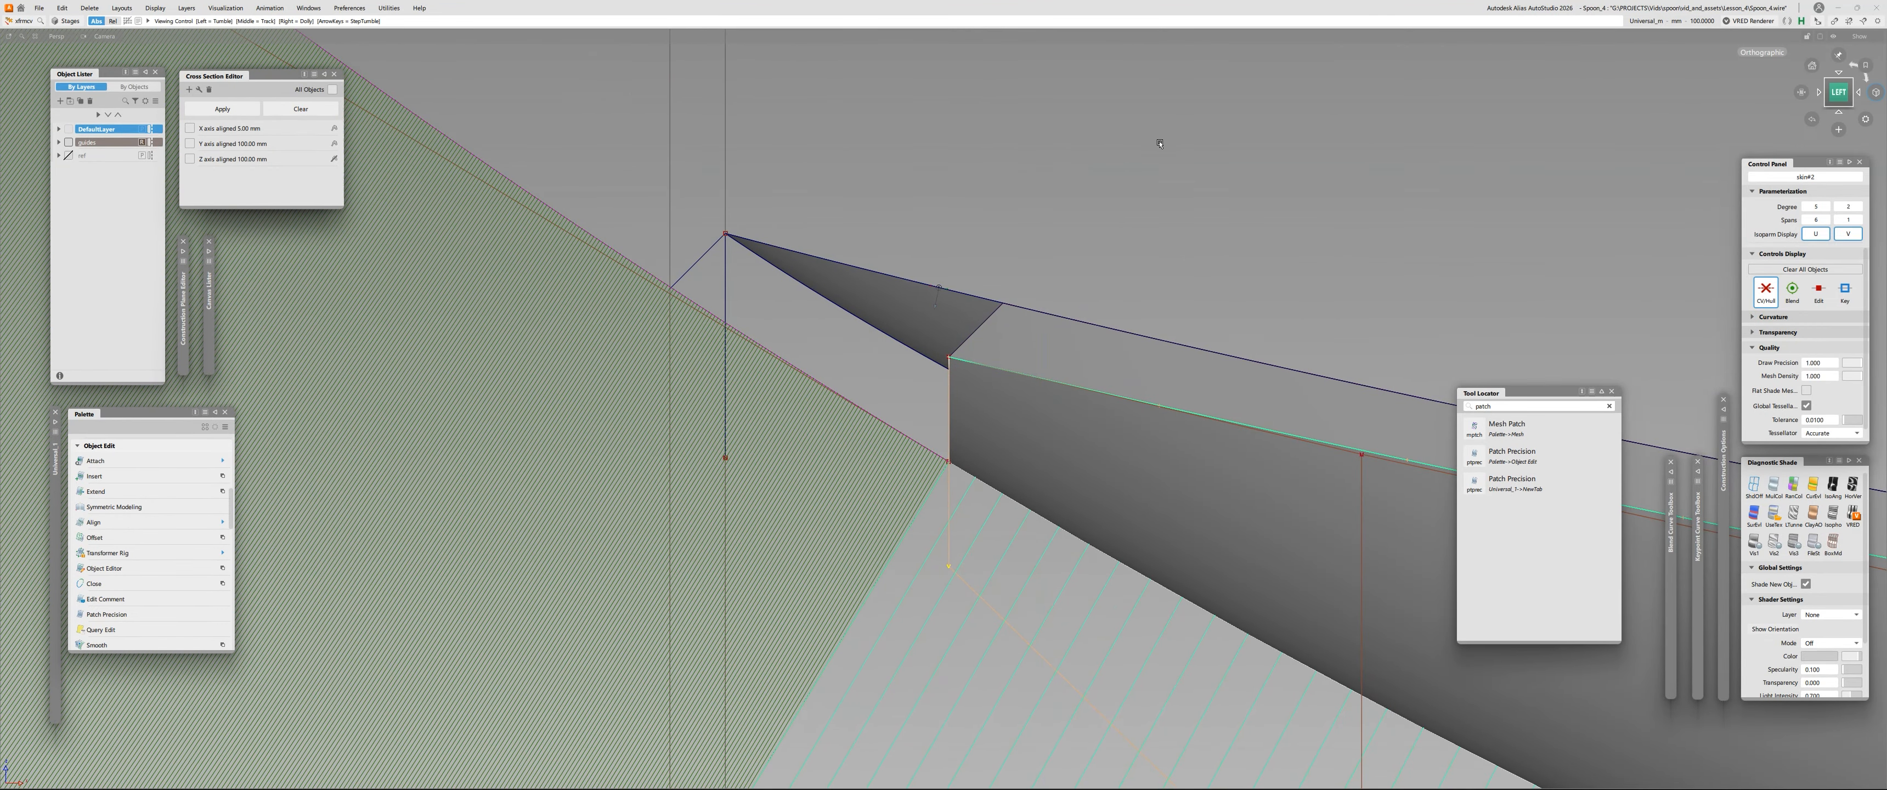
right_click_drag(1160, 144, 1036, 345, "alt+shift")
middle_click_drag(1036, 346, 659, 524, "alt+shift")
right_click_drag(660, 524, 728, 403, "alt+shift")
mouse_move(625, 471)
right_mouse_down()
mouse_move(626, 448)
mouse_move(625, 476)
right_mouse_up()
right_click_drag(734, 332, 802, 270, "alt+shift")
left_click(802, 270)
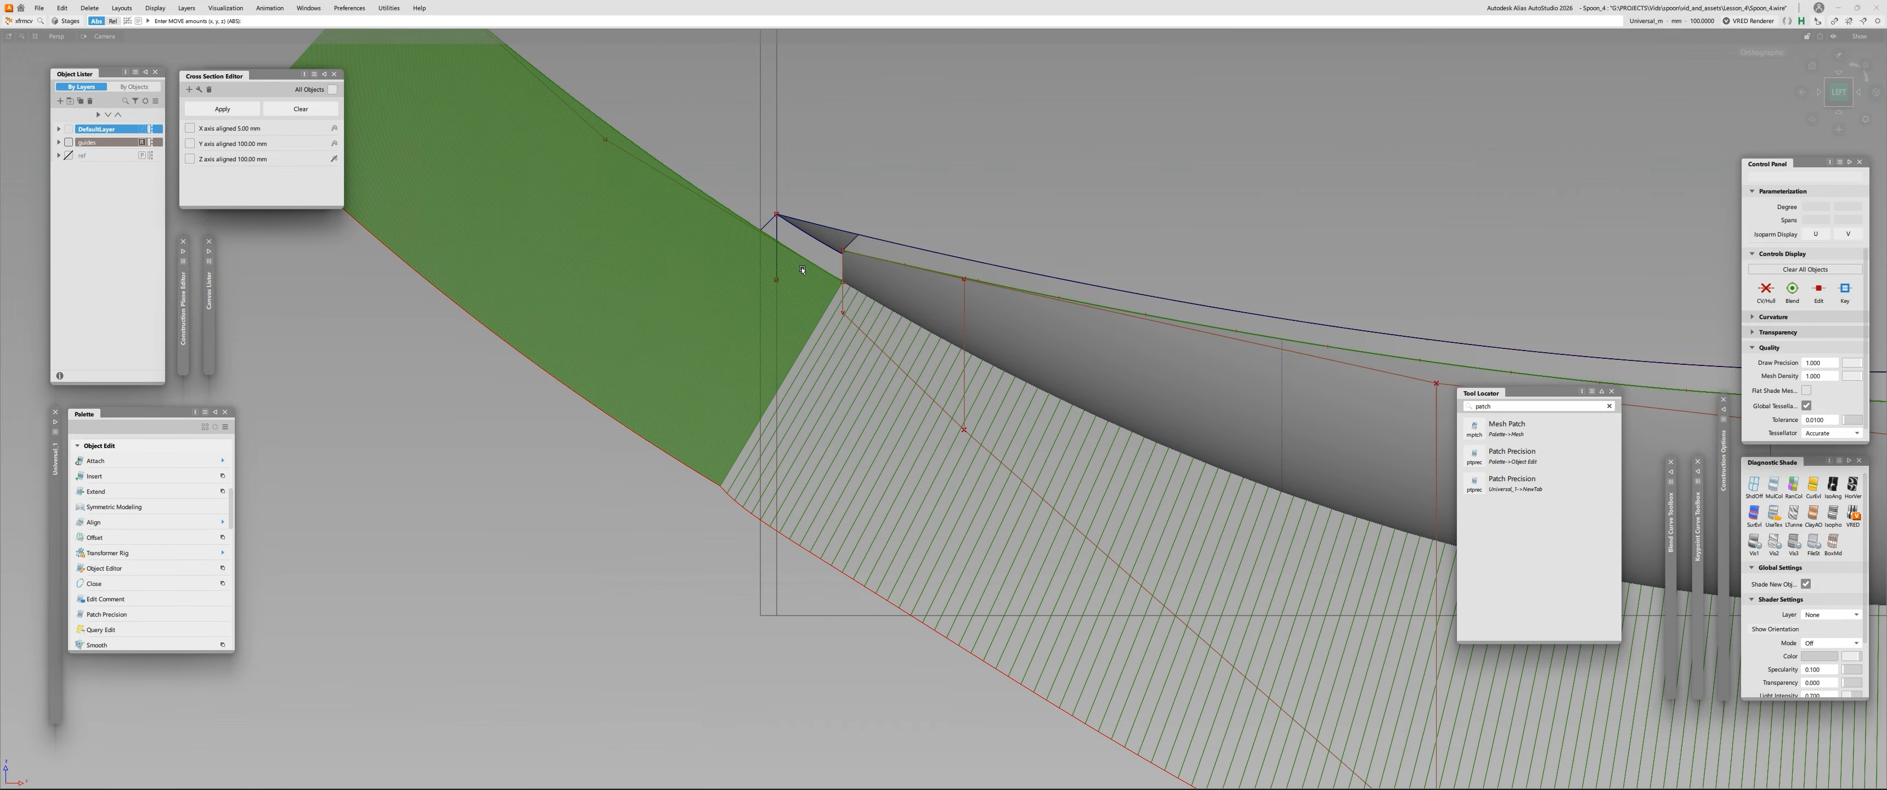
Adjust the start tangent scale of the tip curve's G2 alignment.
left_click(94, 522)
middle_click_drag(591, 120, 681, 240, "alt+shift")
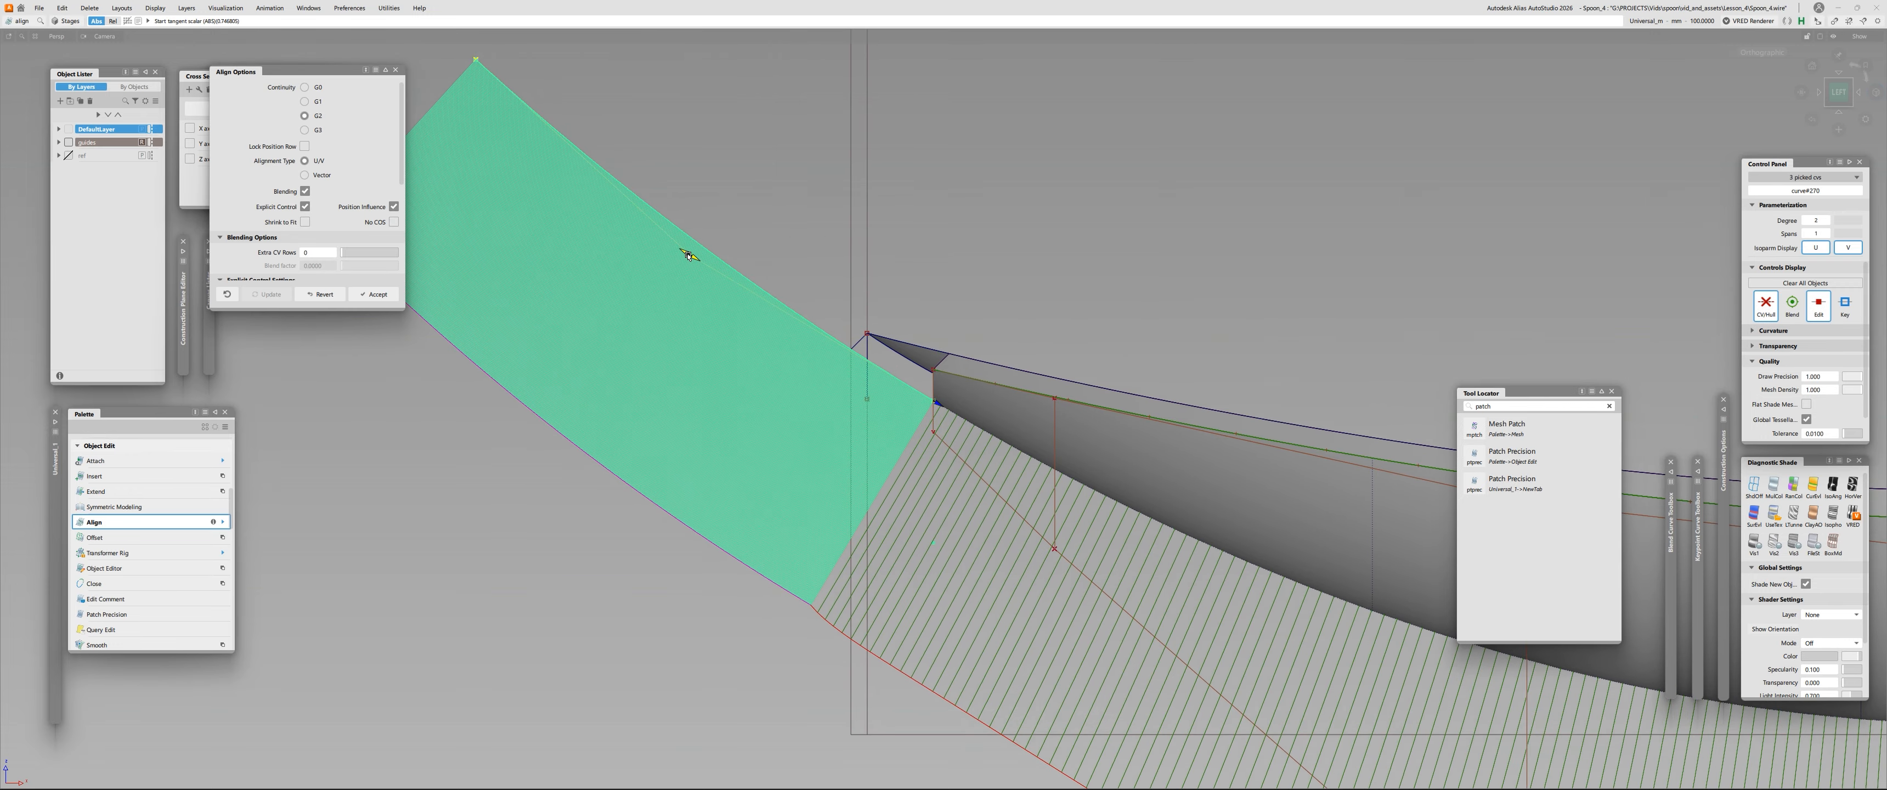
mouse_move(687, 254)
left_mouse_down()
mouse_move(721, 271)
mouse_move(702, 267)
left_mouse_up()
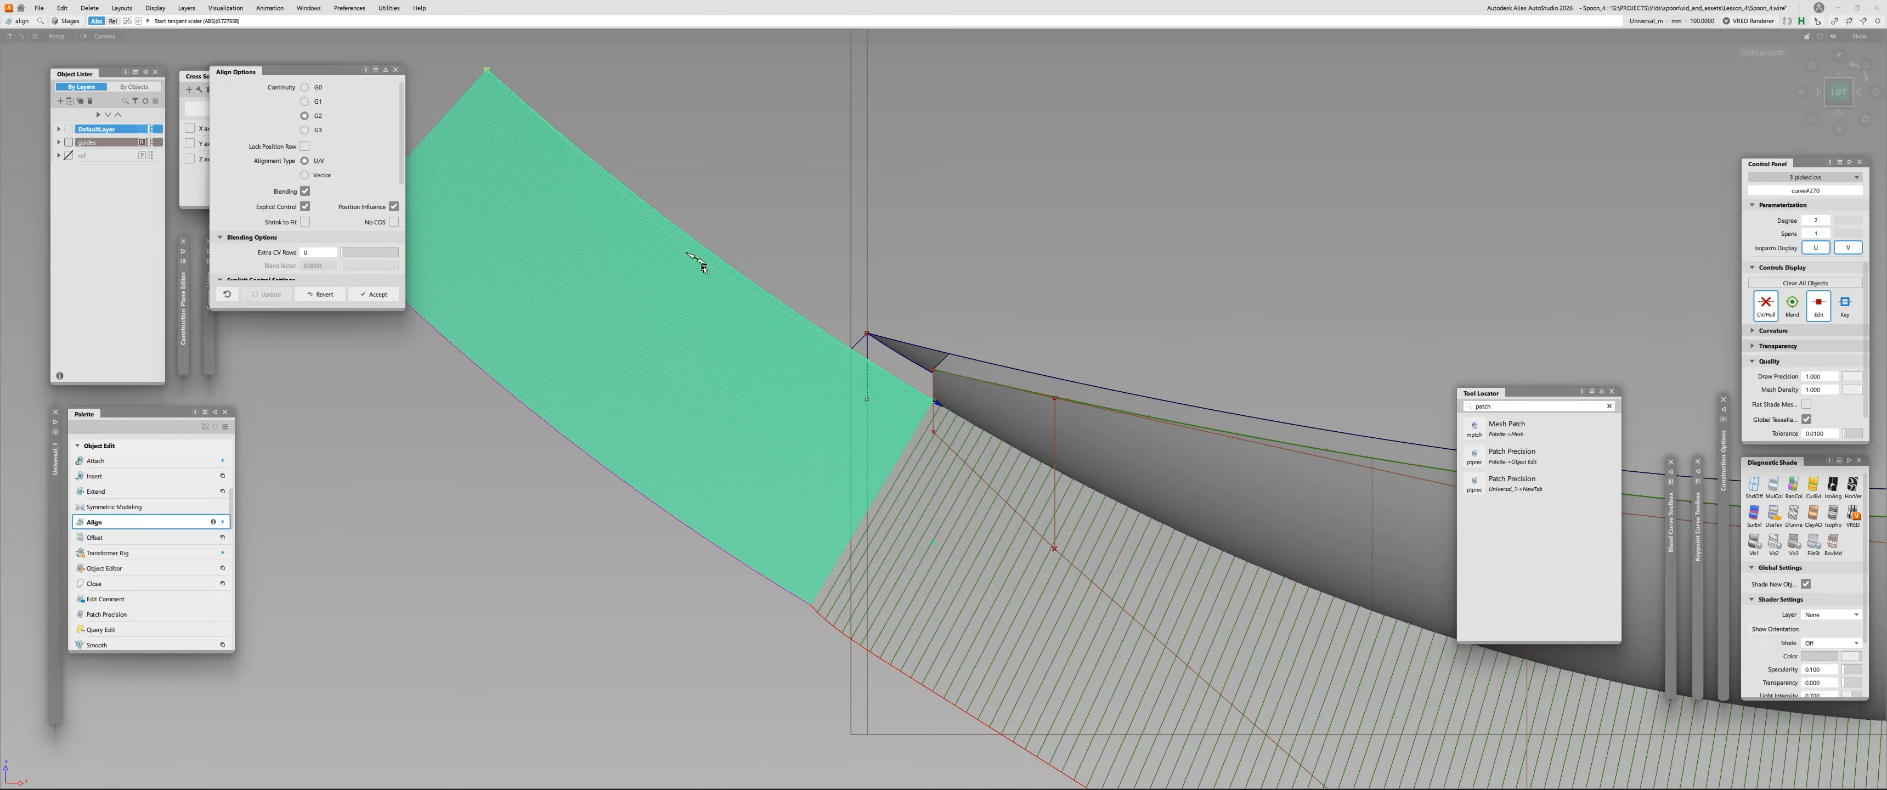
Adjust the height of the third bottom control vertex from the bowl tip.
right_click_drag(725, 282, 715, 458, "alt+shift")
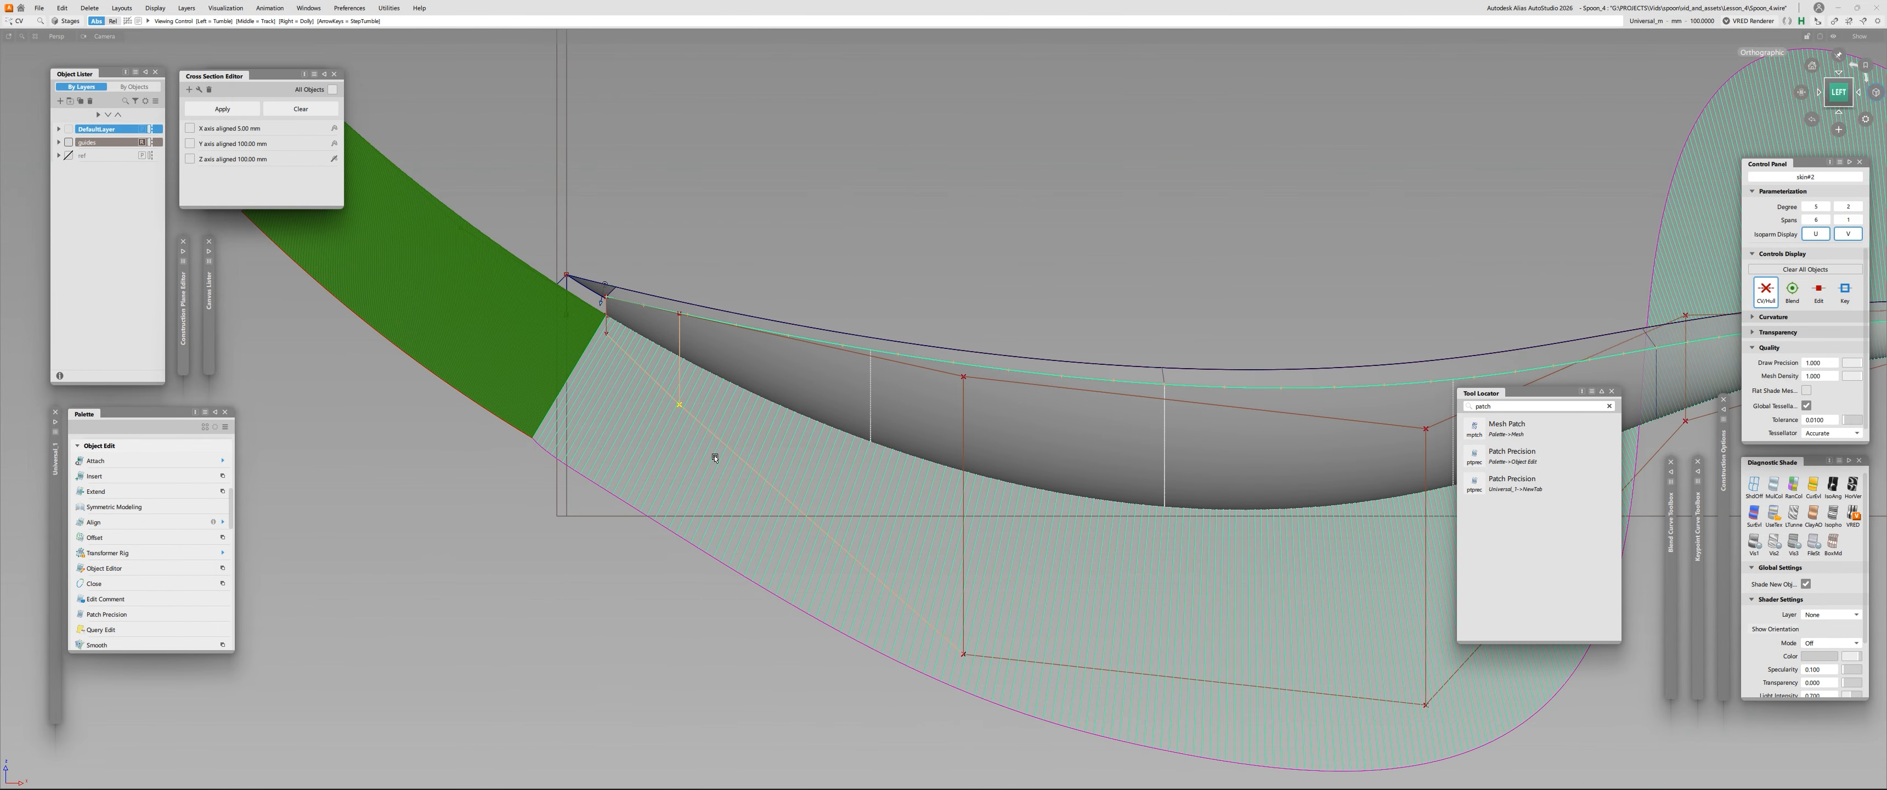
middle_click_drag(715, 458, 879, 456, "alt+shift")
left_click_drag(1093, 644, 1168, 665)
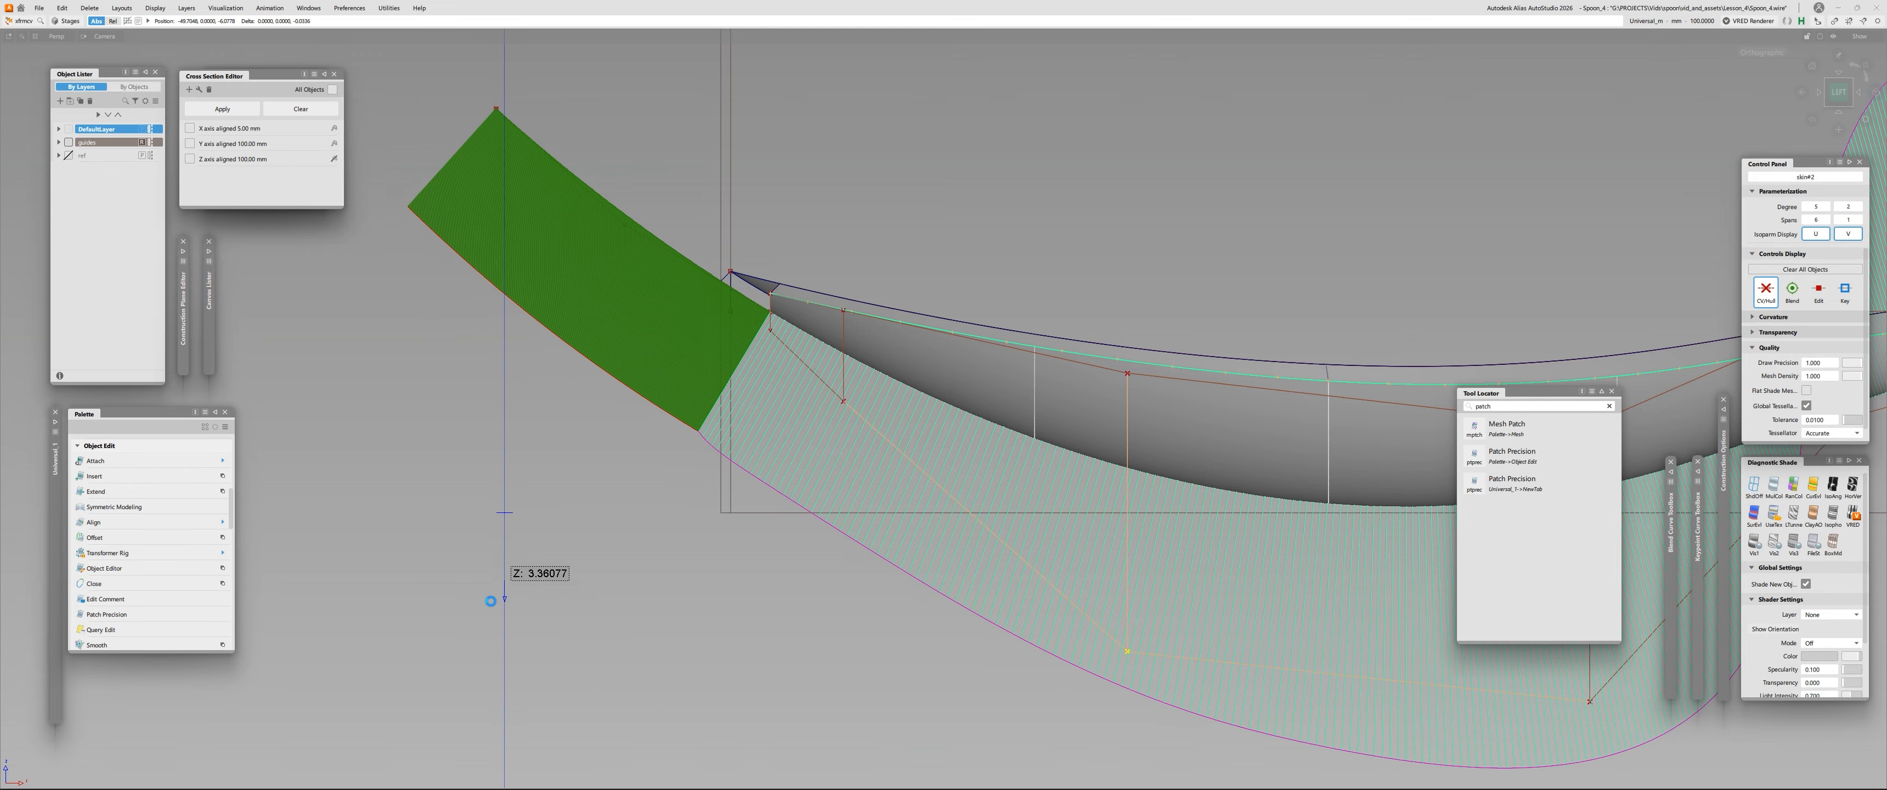
right_click_drag(491, 601, 491, 500)
Shift the second bottom control vertex behind the bowl tip to rebalance the curvature at the tip.
right_click_drag(478, 549, 632, 557)
left_click_drag(616, 392, 661, 425)
right_click_drag(555, 480, 524, 560)
left_click(524, 560)
right_click_drag(522, 346, 603, 340, "alt+shift")
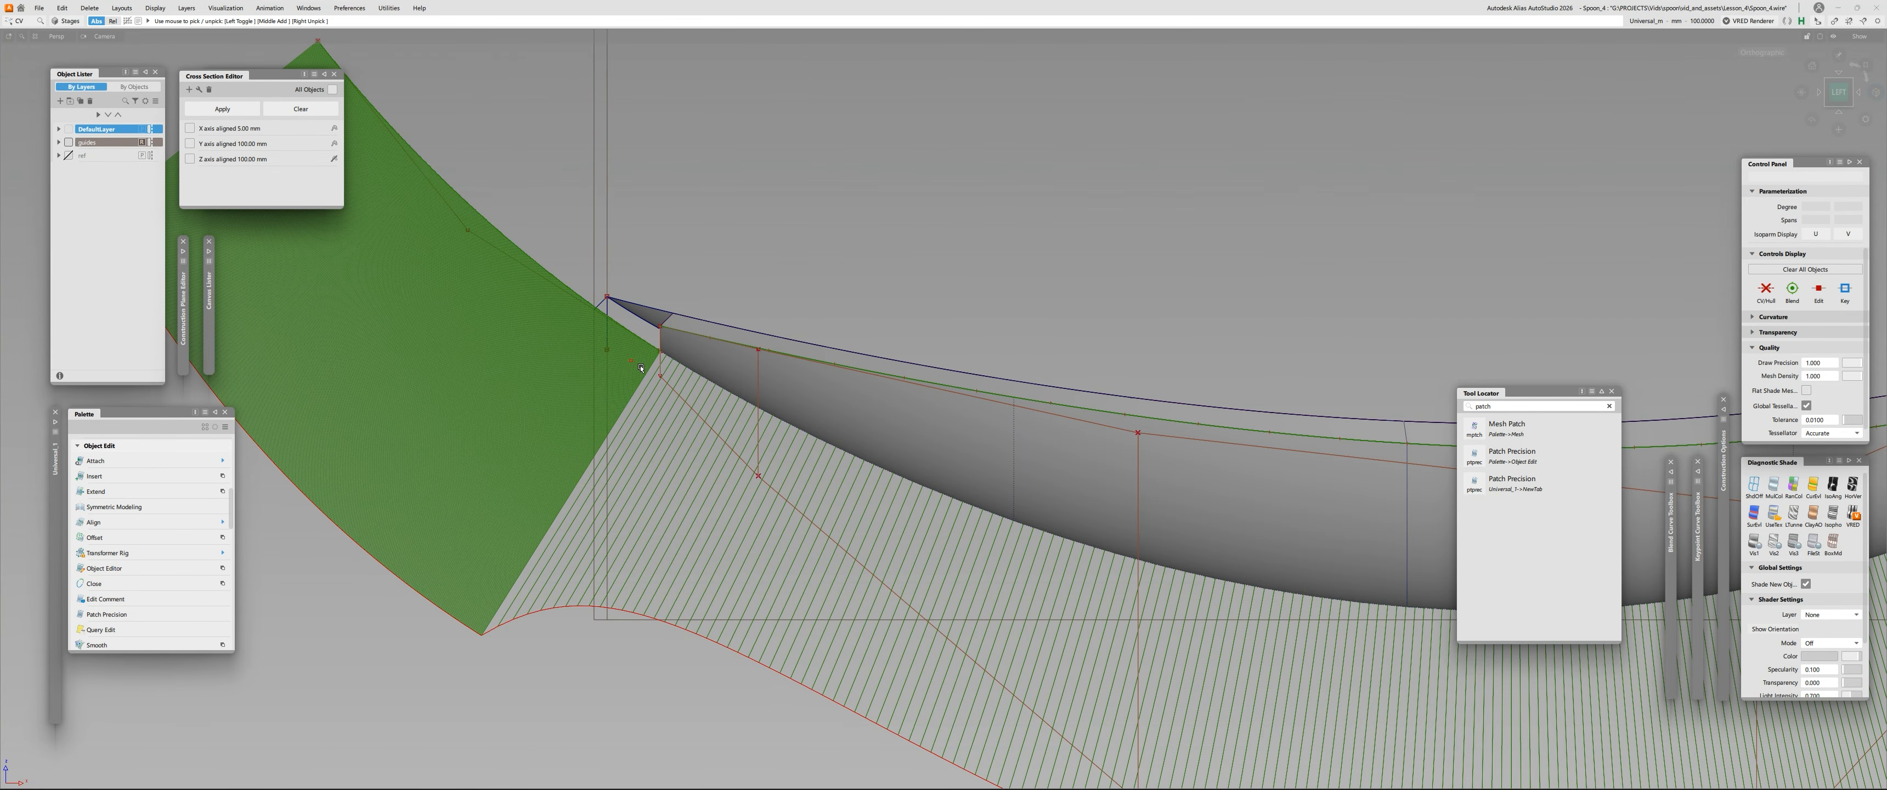
Fine-tune the bottom control vertex at the surface's tip end and the one directly behind it.
left_click_drag(640, 368, 680, 396)
right_click_drag(759, 236, 927, 144)
right_click_drag(850, 352, 755, 418, "alt+shift")
middle_click_drag(754, 417, 652, 378, "alt+shift")
left_click(645, 381)
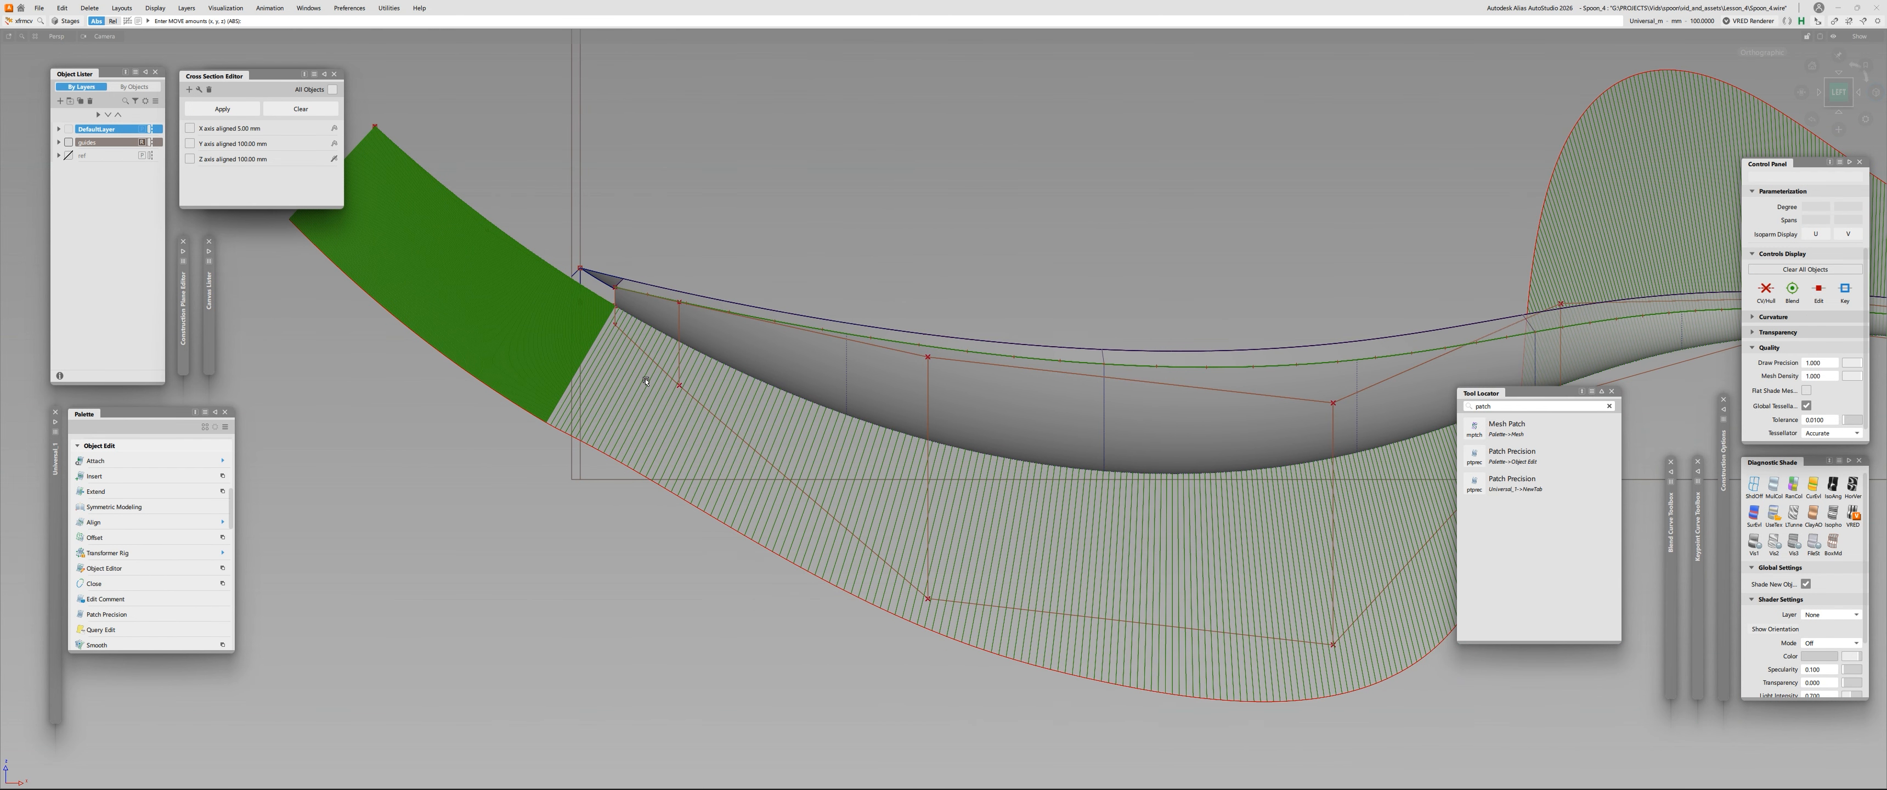
left_click_drag(645, 381, 702, 408)
right_click_drag(915, 194, 927, 265)
Fine-tune the third bottom control vertex from the tip along the bowl.
left_click(943, 547)
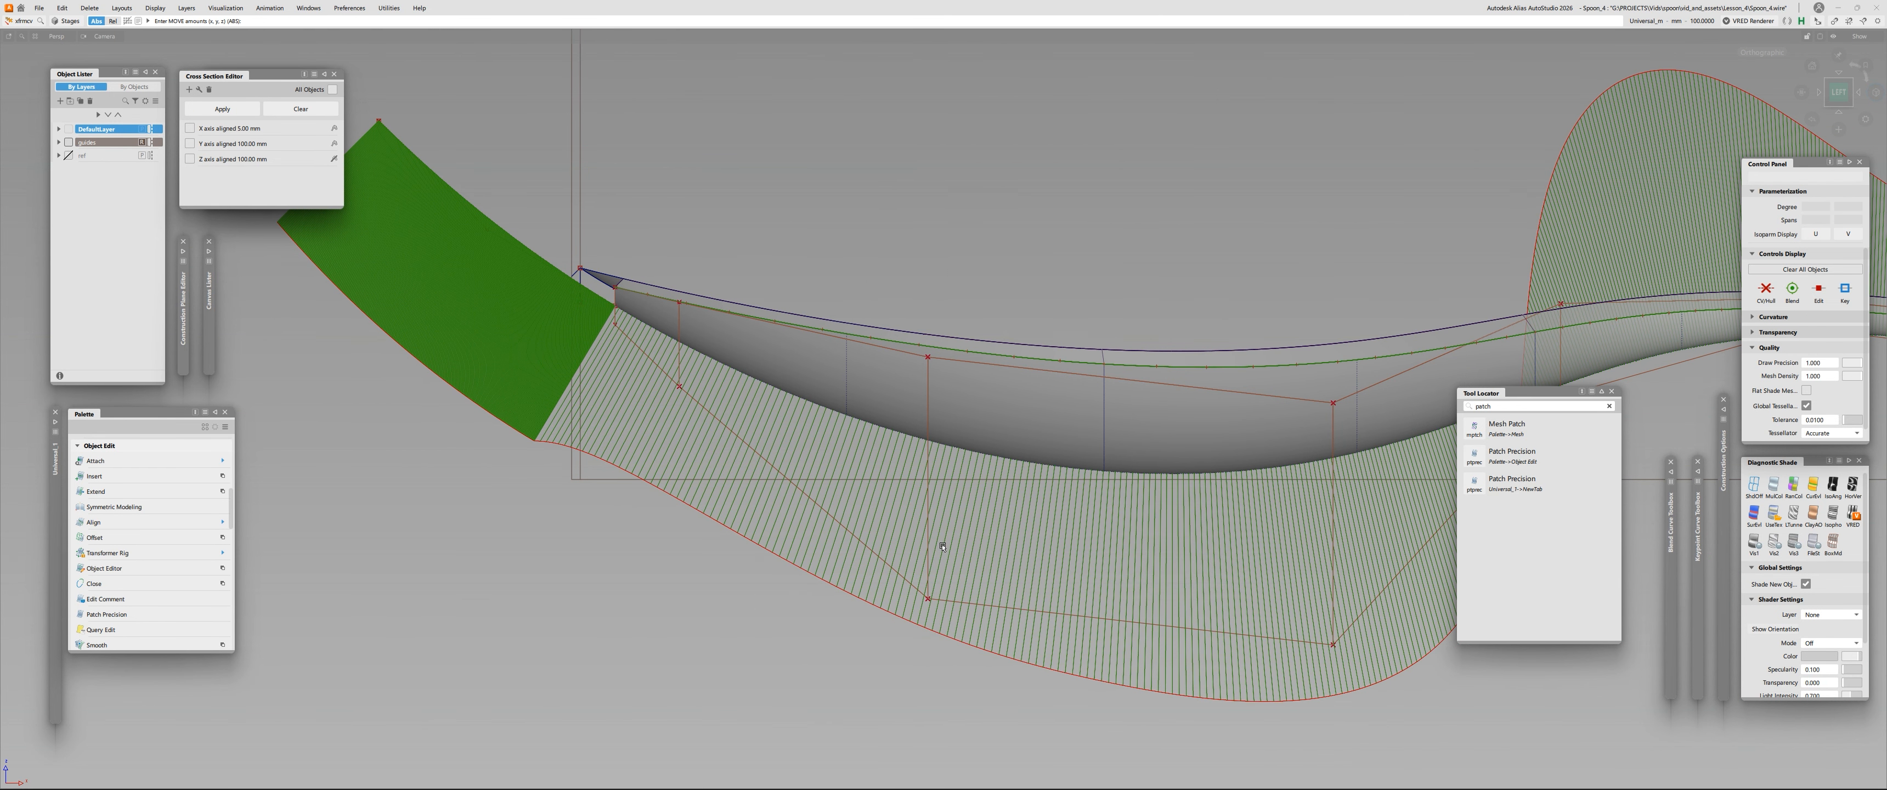
middle_click_drag(943, 547, 845, 508, "alt+shift")
left_click(830, 560)
right_click_drag(652, 548, 652, 548)
left_click(590, 535)
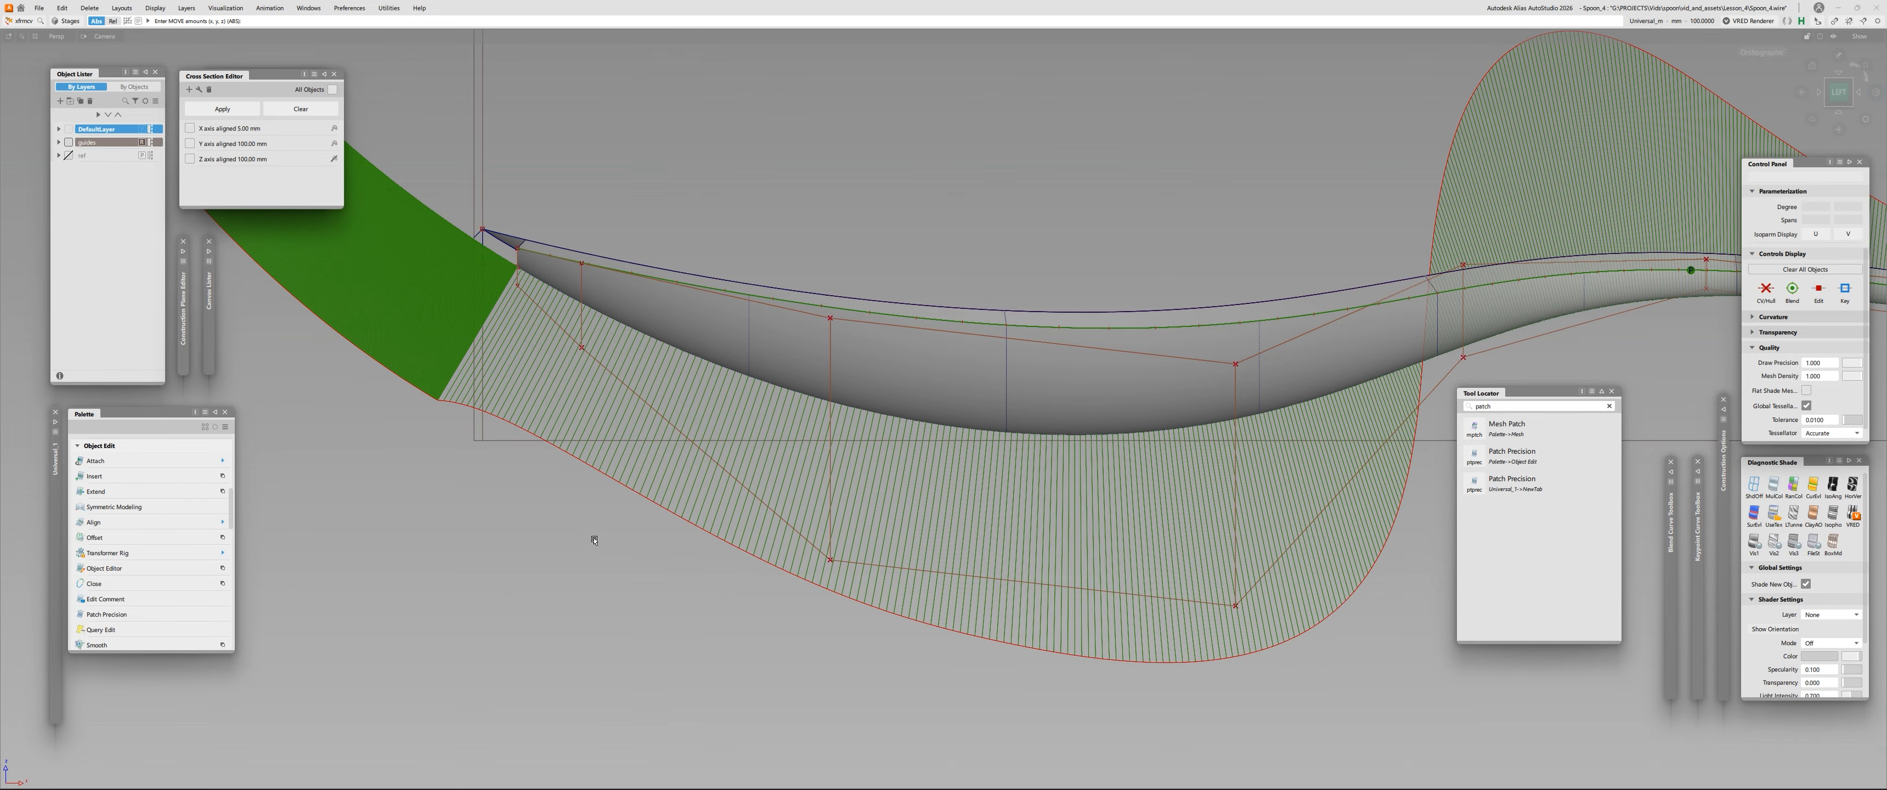
Readjust the second and first bottom control vertices at the bowl tip to match the aligned curve's comb.
middle_click_drag(590, 535, 754, 635, "alt+shift")
right_click_drag(753, 636, 835, 572, "alt+shift")
left_click(782, 471)
mouse_move(980, 263)
right_mouse_down()
mouse_move(984, 299)
mouse_move(881, 325)
mouse_move(986, 236)
right_mouse_up()
left_click(762, 440)
left_click(693, 387)
right_click_drag(1049, 189, 1117, 159)
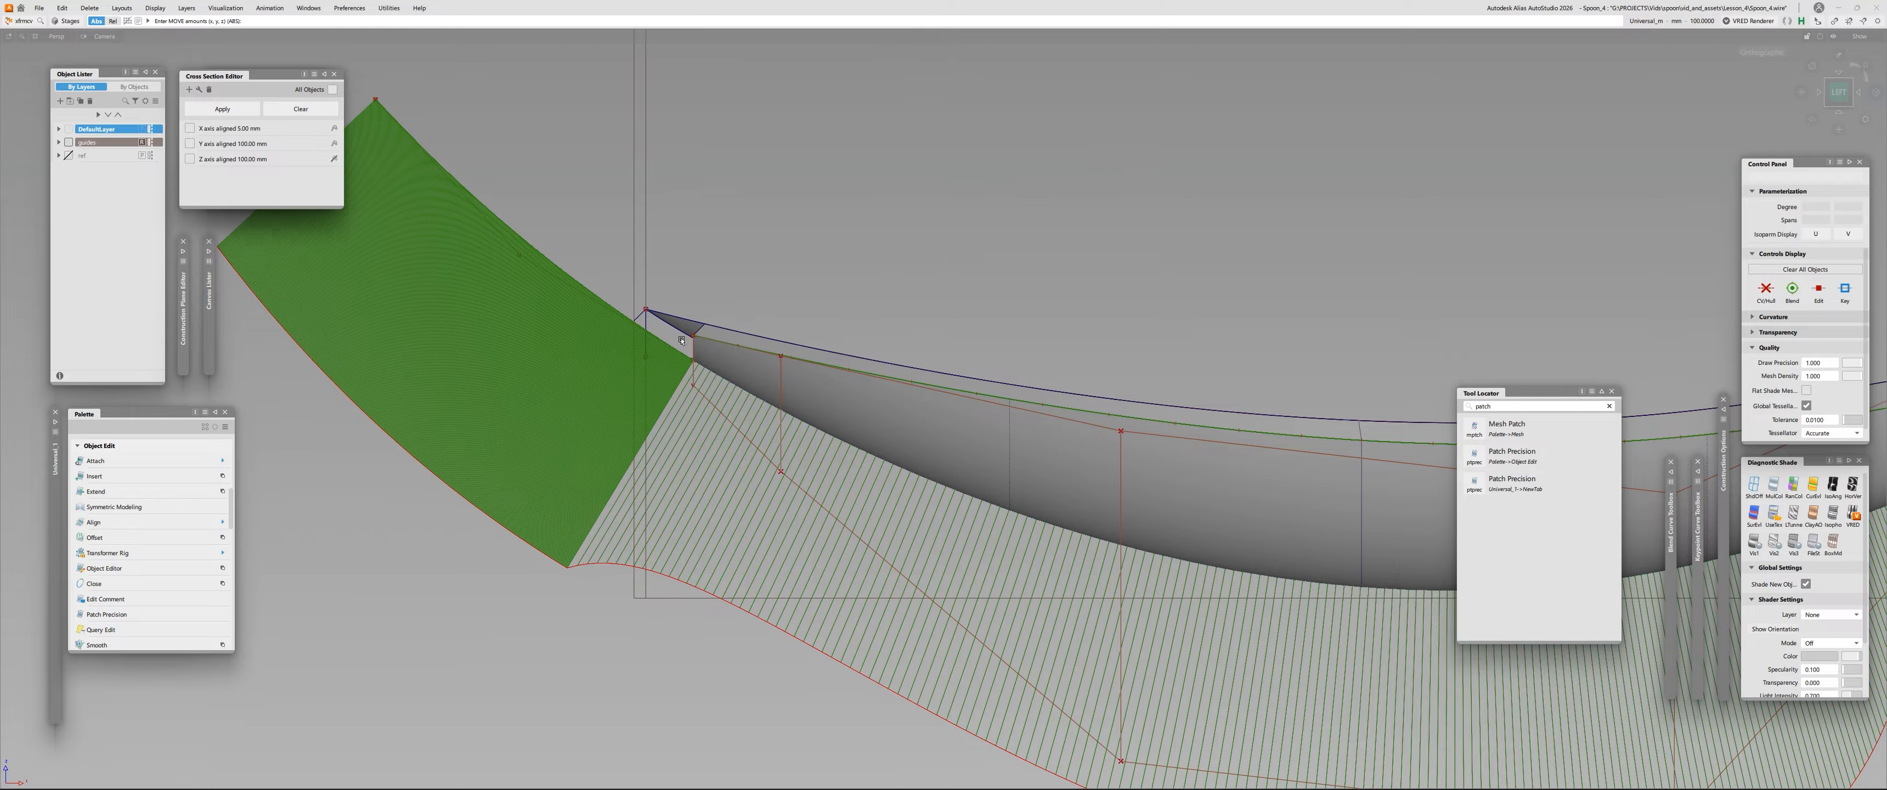
Realign the tip curve to the tip end of the bottom surface's edge with G2 continuity.
left_click(676, 375)
left_click_drag(696, 363, 654, 362)
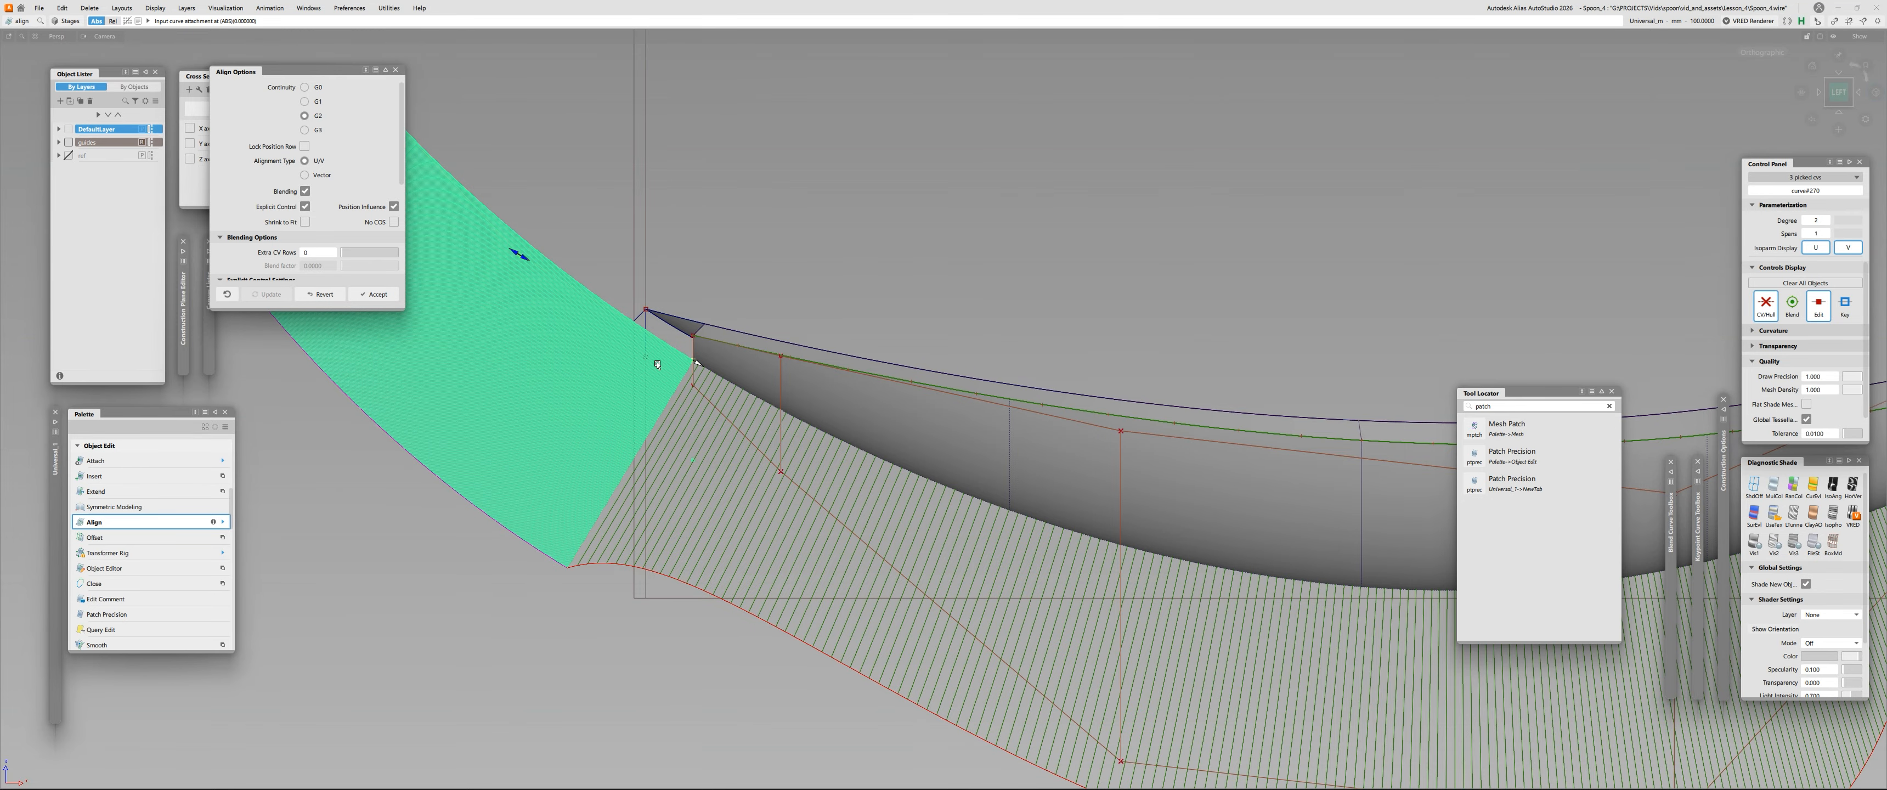
left_click(715, 318)
left_click(784, 585)
left_click_drag(784, 585, 800, 345, "alt+shift")
right_click_drag(800, 345, 918, 400, "alt+shift")
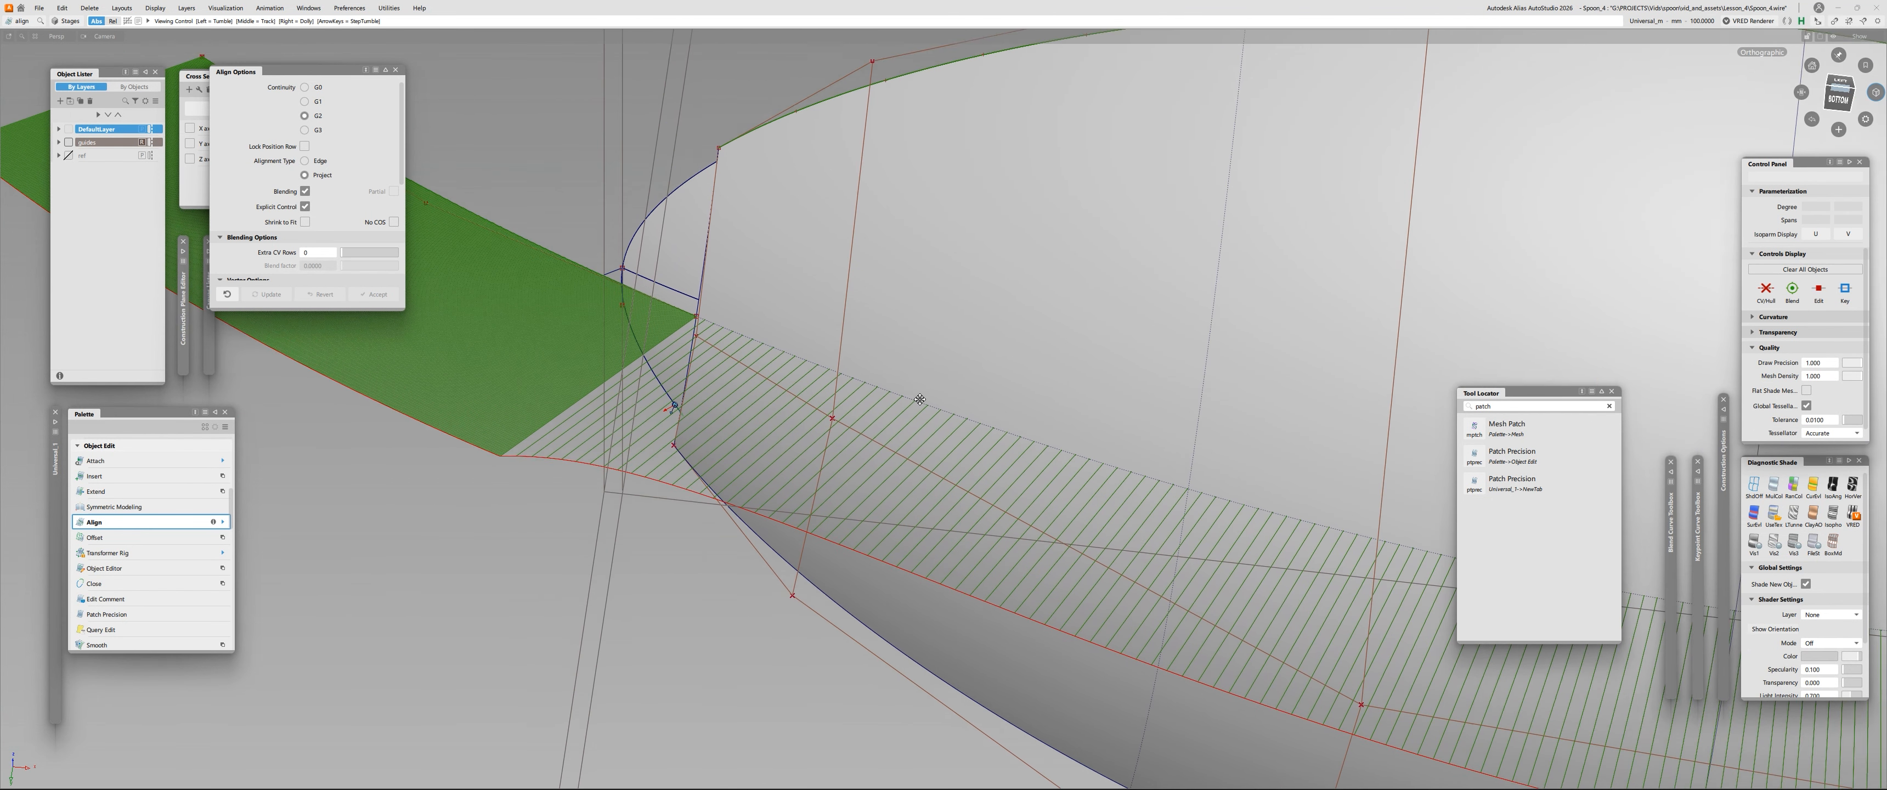
Clear the existing curvature combs and display new ones on the tip curve and the bottom surface's lower edge.
middle_click_drag(918, 400, 1028, 506, "alt+shift")
left_click_drag(866, 447, 863, 413, "ctrl+shift")
left_click(842, 439)
right_click_drag(743, 411, 975, 317, "alt+shift")
middle_click_drag(975, 317, 479, 537, "alt+shift")
right_click_drag(479, 537, 352, 469, "alt+shift")
left_click_drag(704, 293, 717, 379, "alt+shift")
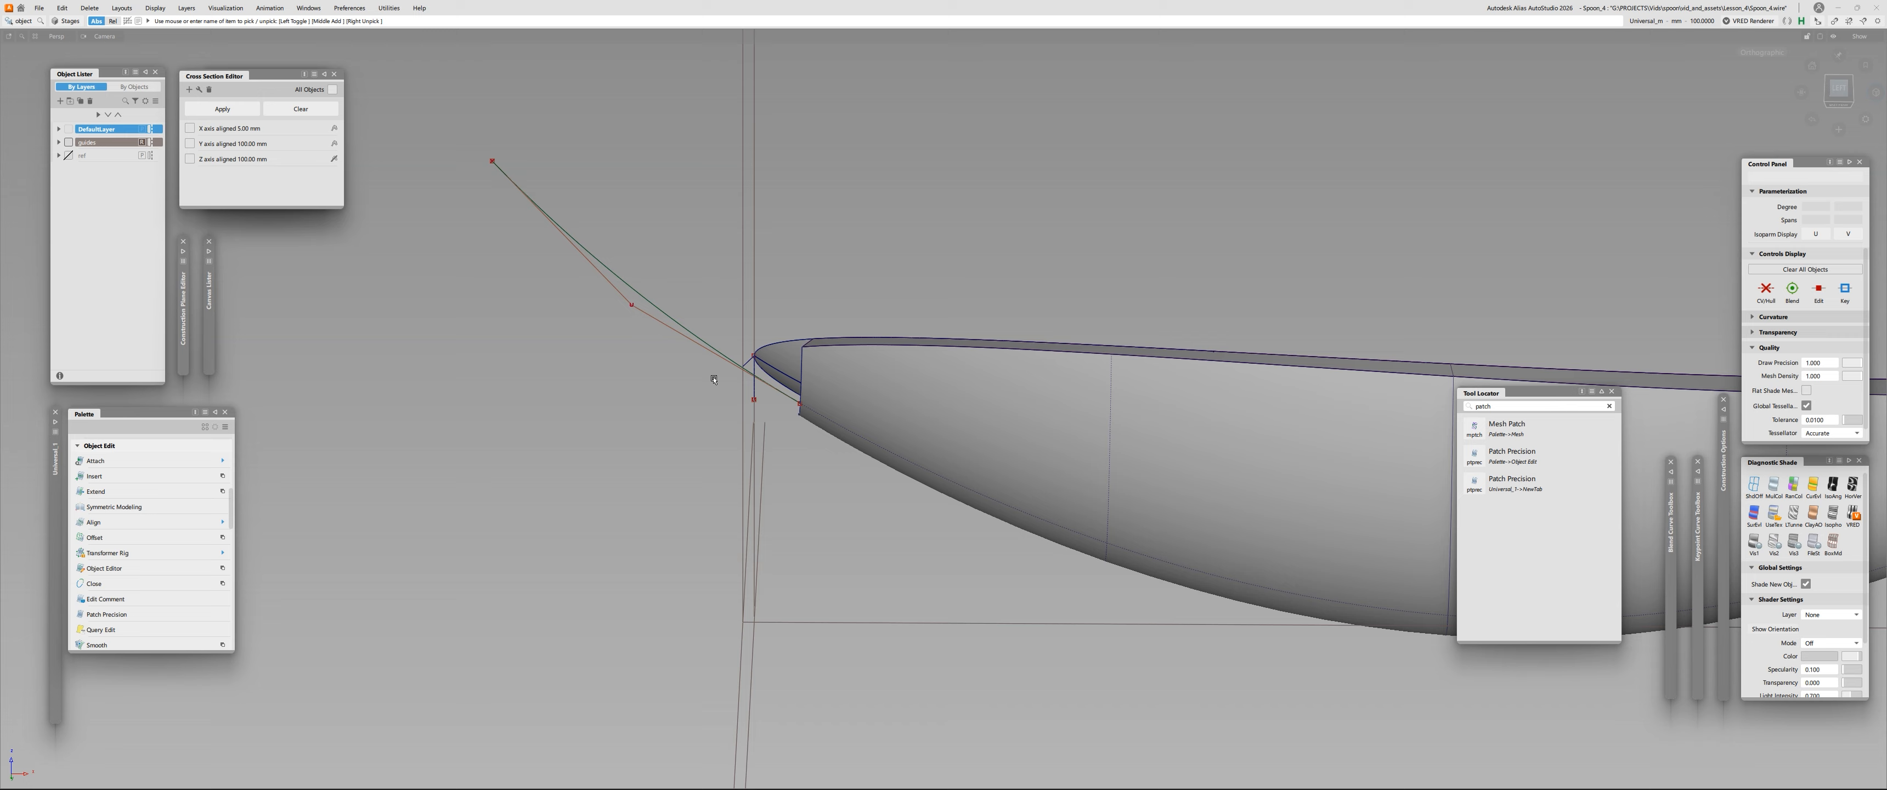
middle_click_drag(717, 379, 688, 339, "ctrl+shift")
left_click(686, 334)
left_click(831, 424)
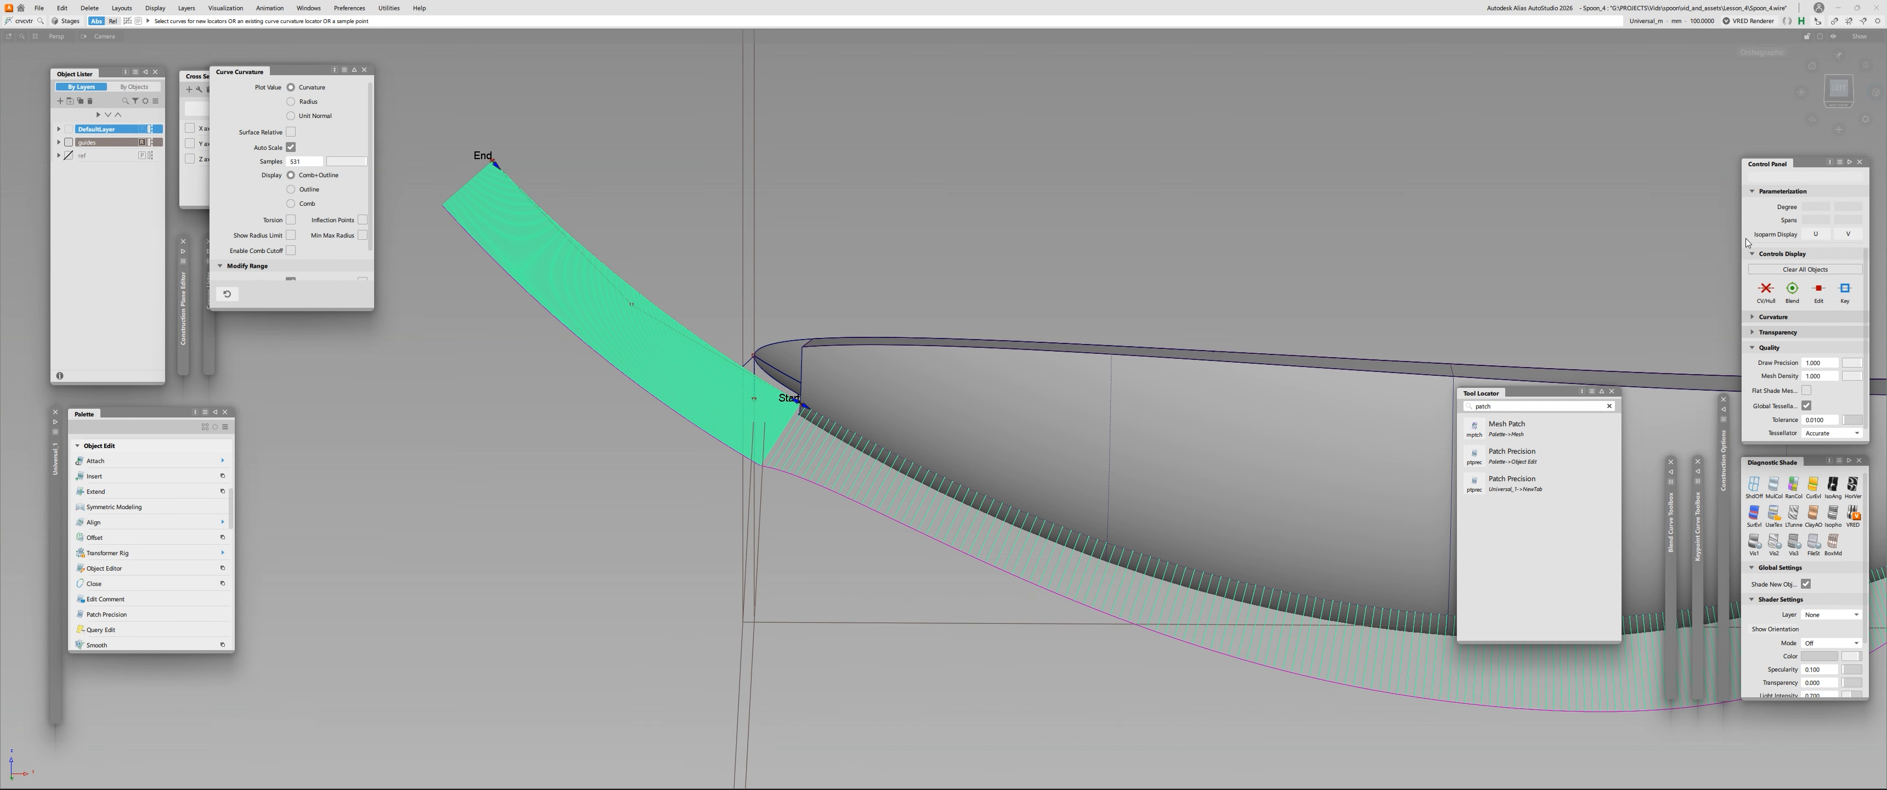
Examine the curvature combs from the left view where the tip curve meets the bottom surface.
left_click(1851, 75)
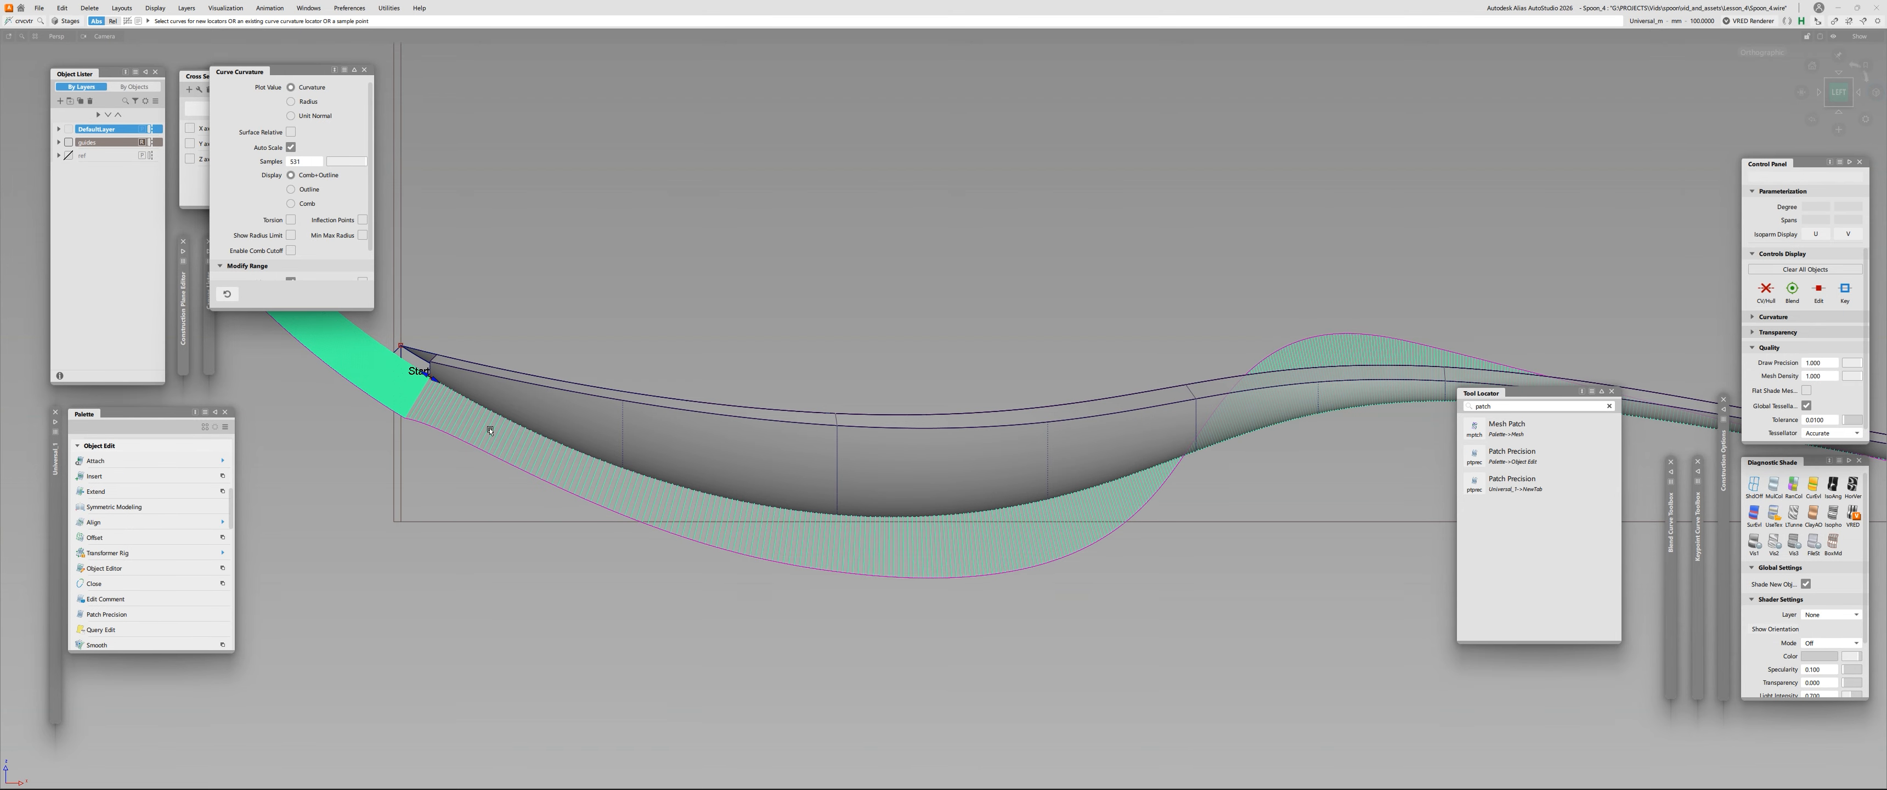
middle_click_drag(642, 526, 1022, 598, "alt+shift")
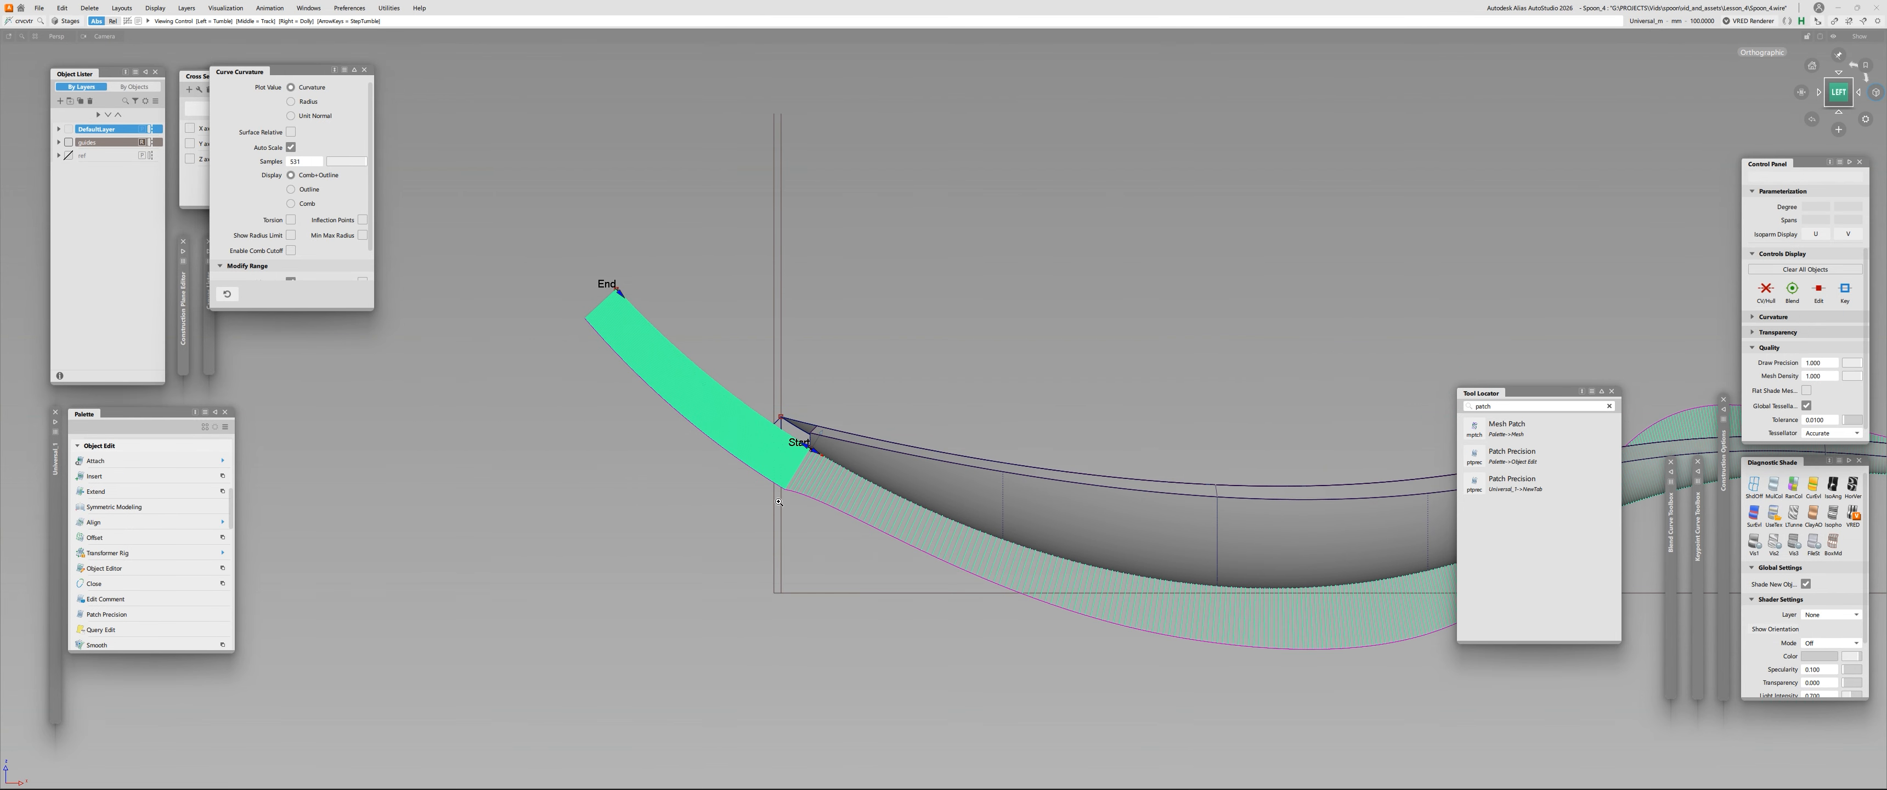
scroll(779, 502, "up", 4)
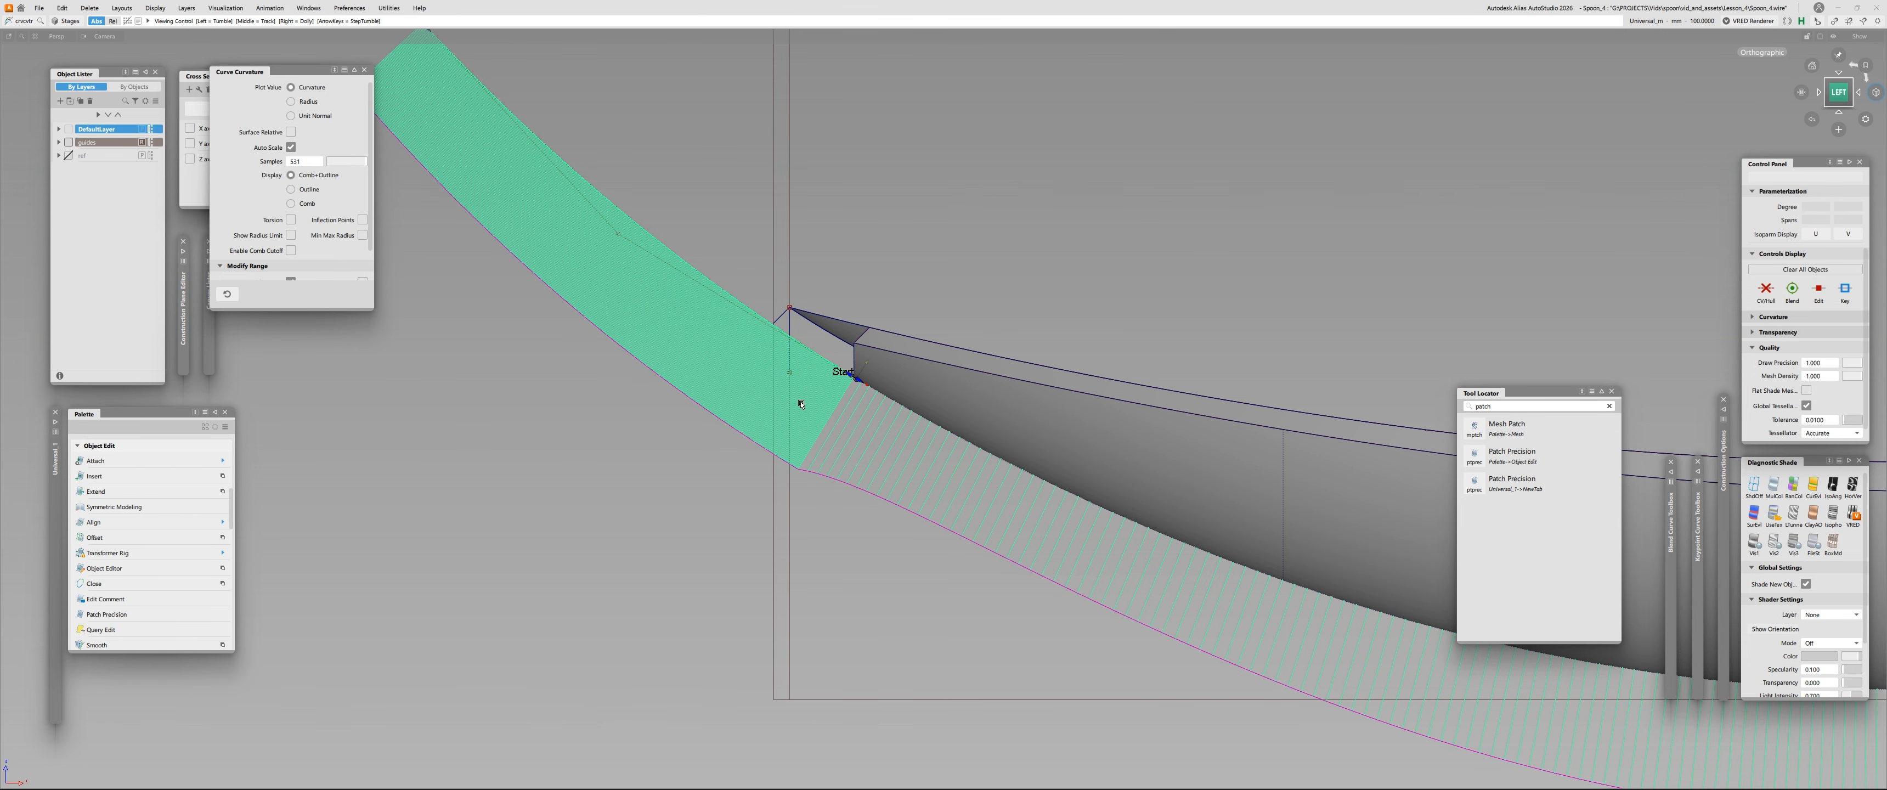
scroll(805, 351, "up", 3)
left_click_drag(923, 449, 932, 506, "alt+shift")
left_click_drag(932, 506, 900, 574, "ctrl+shift")
left_click(927, 513)
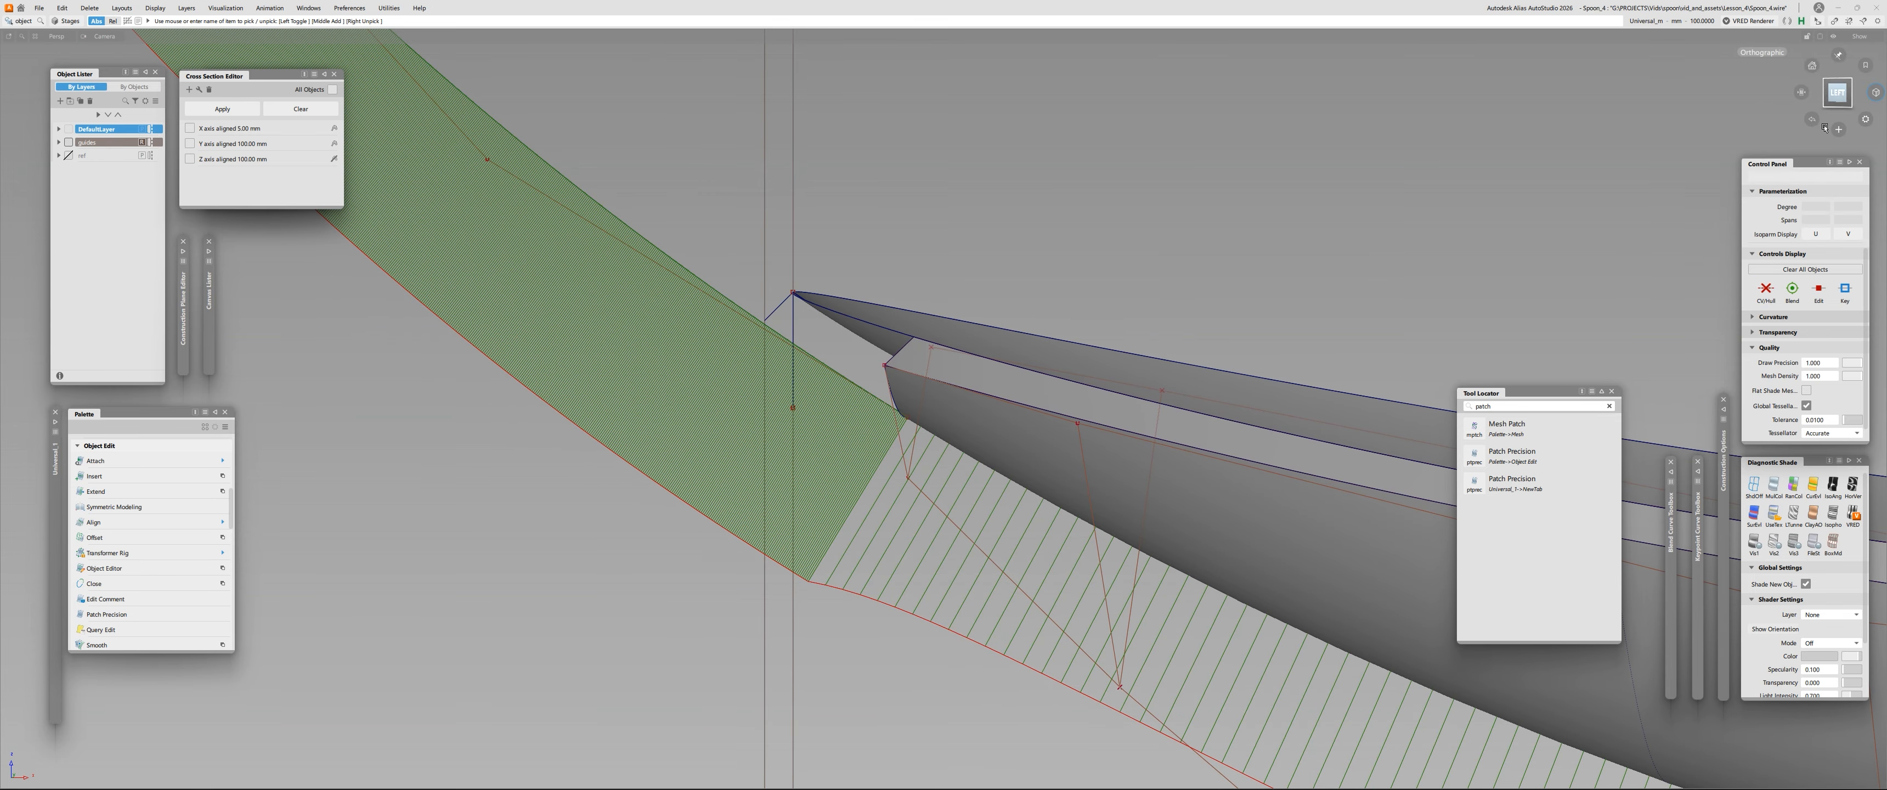
left_click(1837, 93)
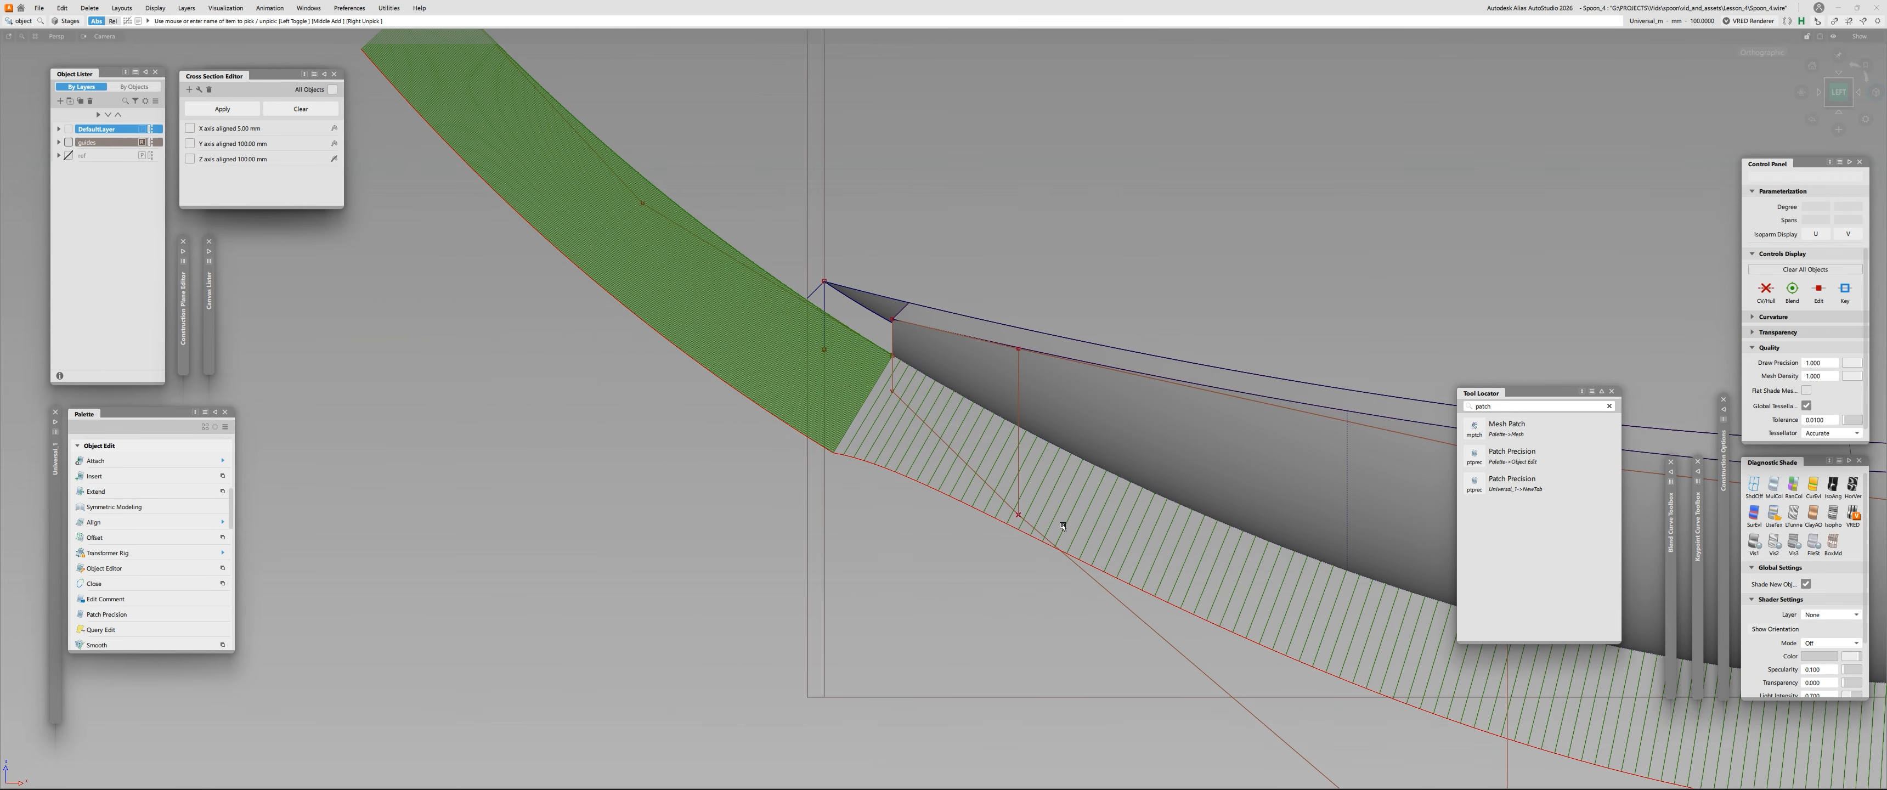
right_click_drag(877, 362, 952, 502, "alt+shift")
middle_click_drag(952, 501, 761, 469, "alt+shift")
right_click_drag(761, 469, 769, 437, "alt+shift")
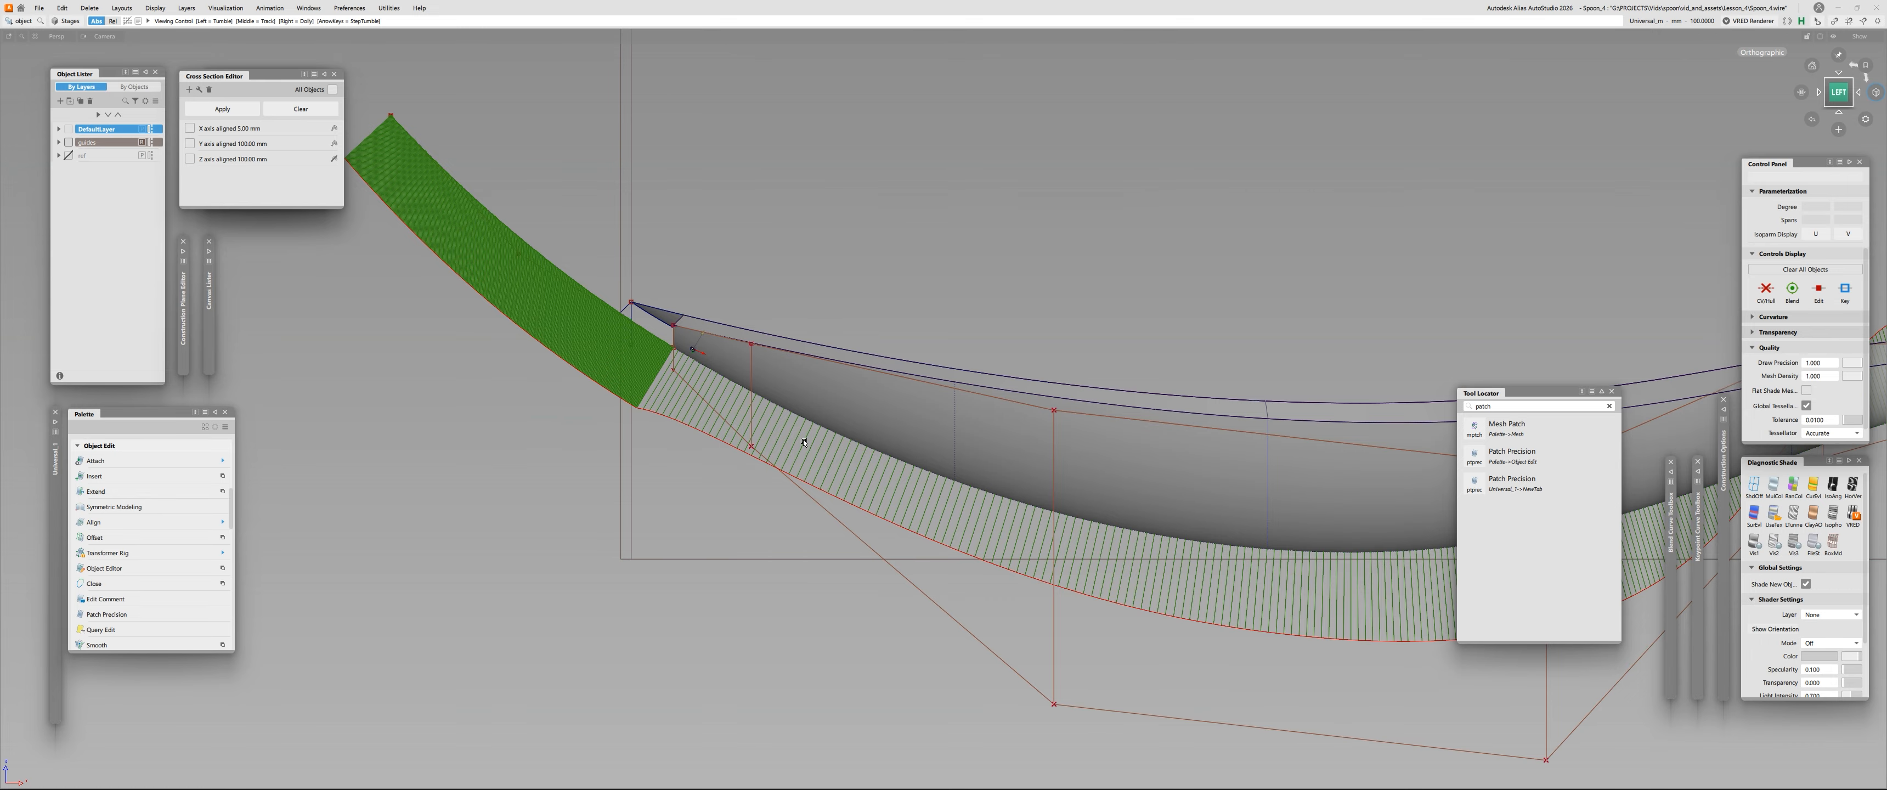
right_click_drag(705, 456, 685, 402, "alt+shift")
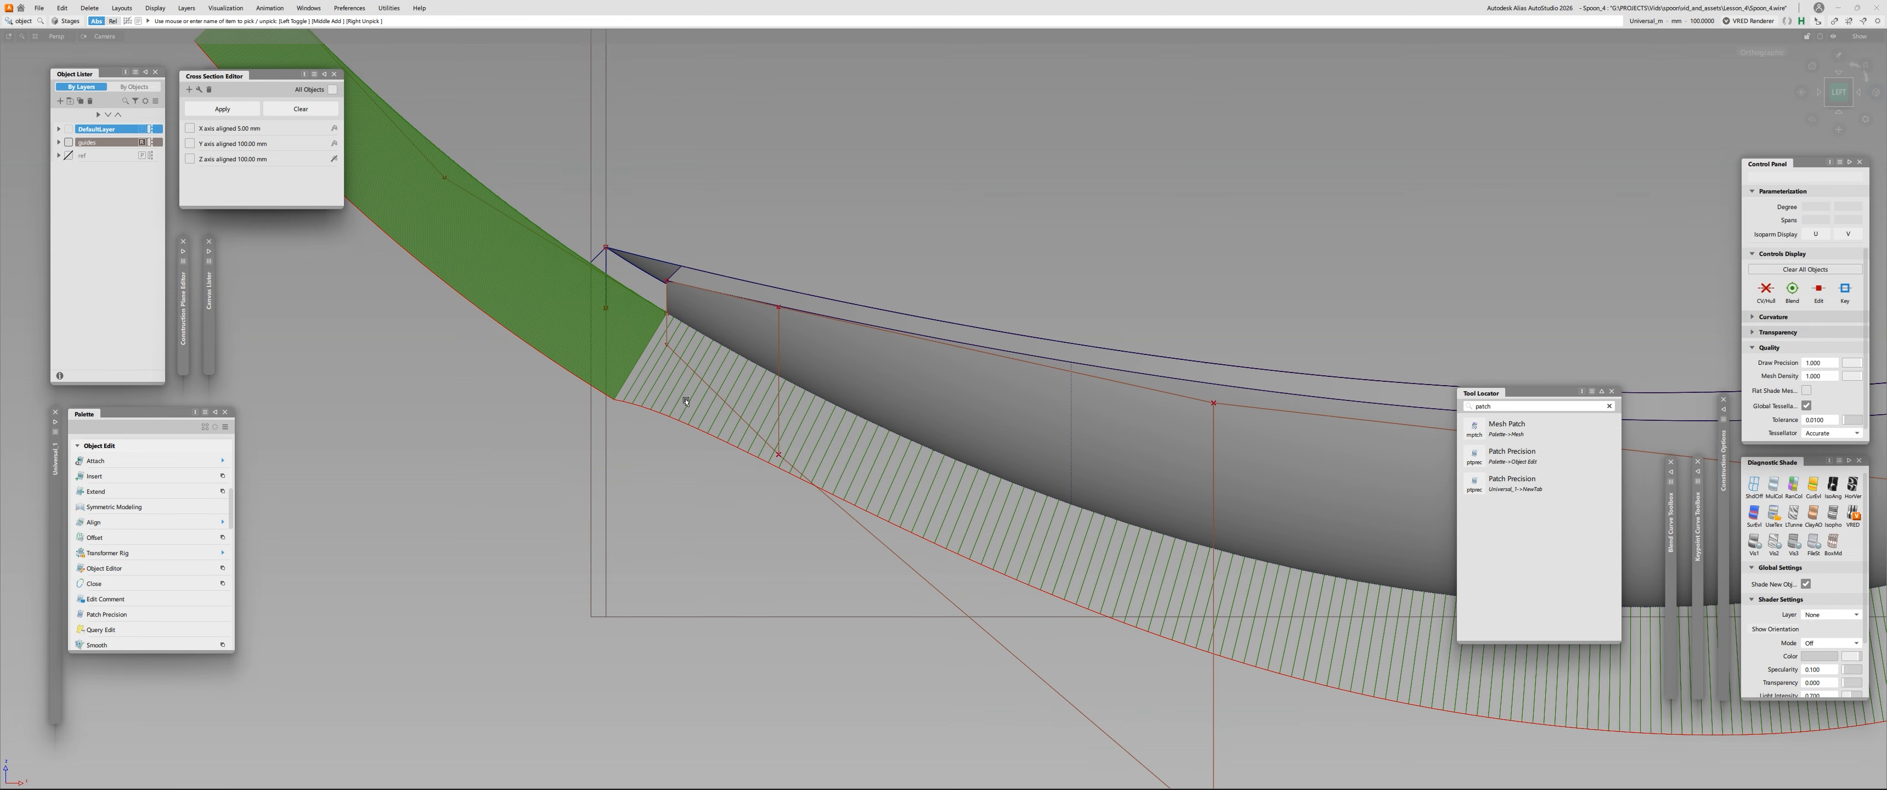
Adjust the height of the second bottom control vertex from the tip and check the bowl's shape in 3D.
left_click(758, 440)
left_click_drag(754, 474, 770, 402)
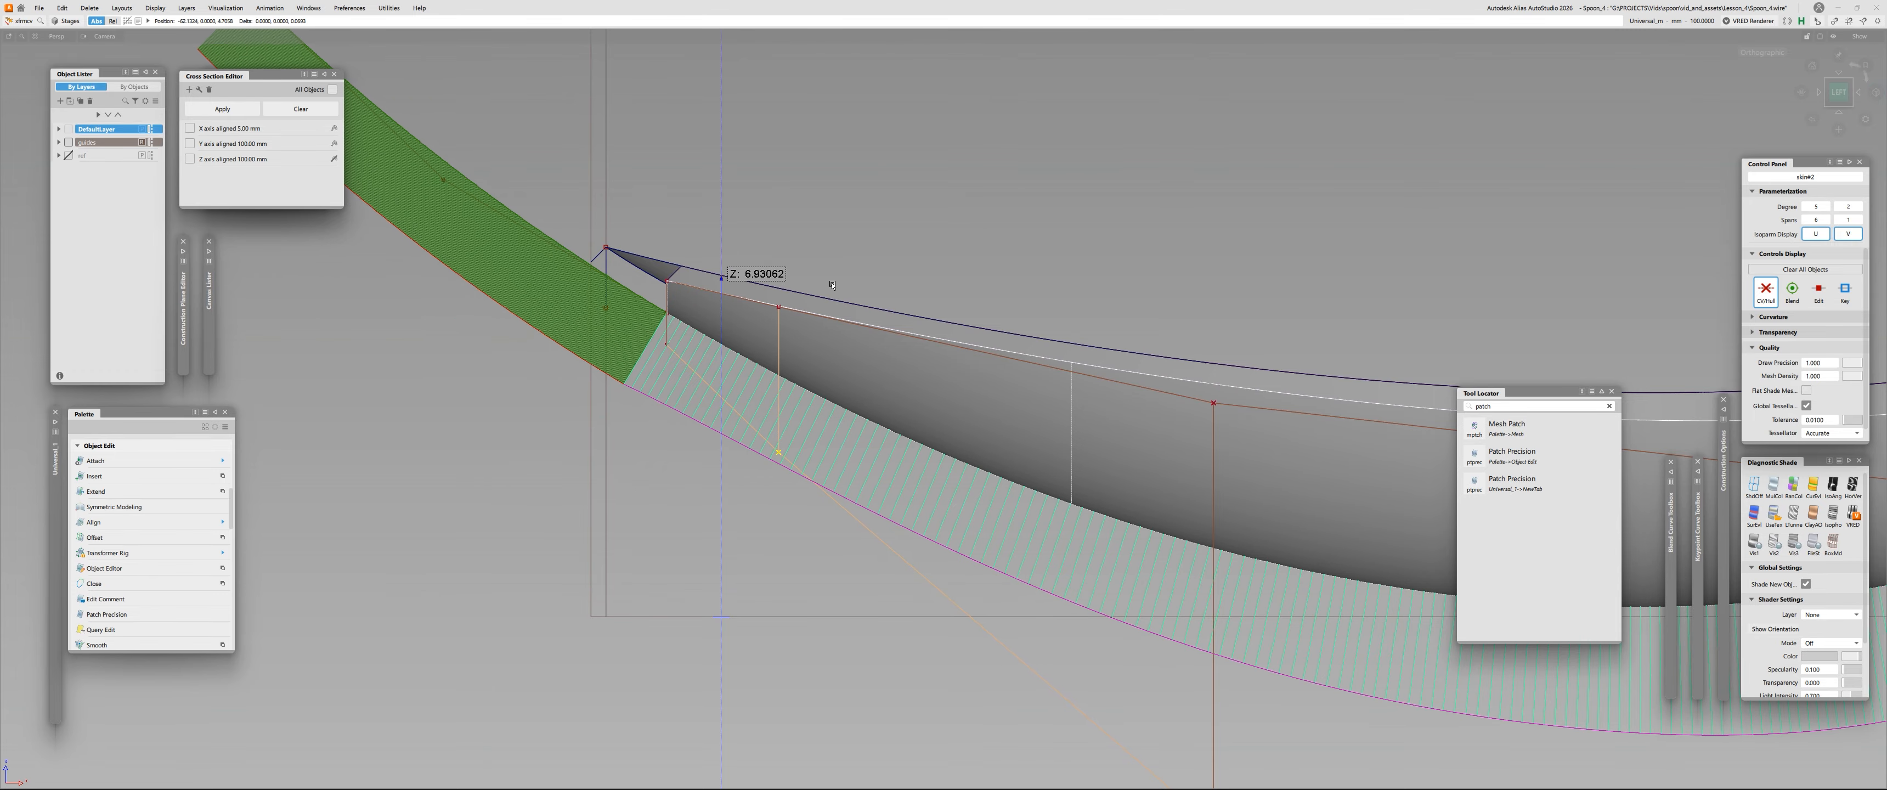
right_click_drag(844, 263, 844, 258)
mouse_move(844, 262)
right_mouse_down("alt+shift")
mouse_move(821, 323)
mouse_move(842, 275)
right_mouse_up("alt+shift")
right_click_drag(853, 225, 864, 200)
right_click_drag(857, 214, 727, 225, "alt+shift")
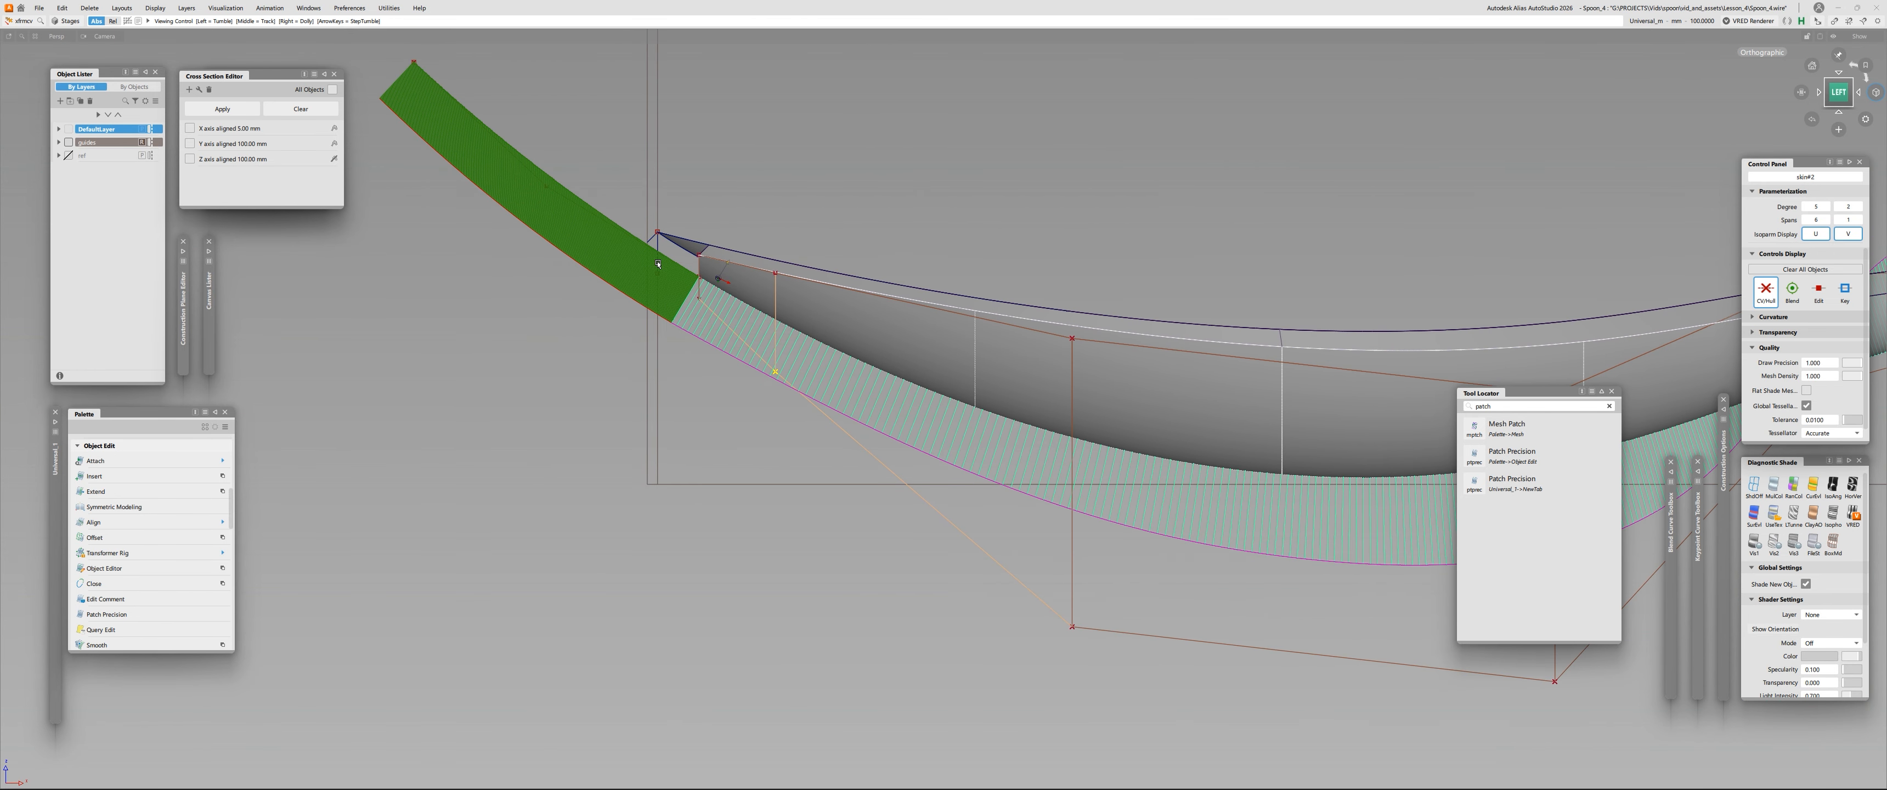
right_click_drag(658, 264, 791, 276, "alt+shift")
left_click_drag(901, 319, 861, 326, "alt+shift")
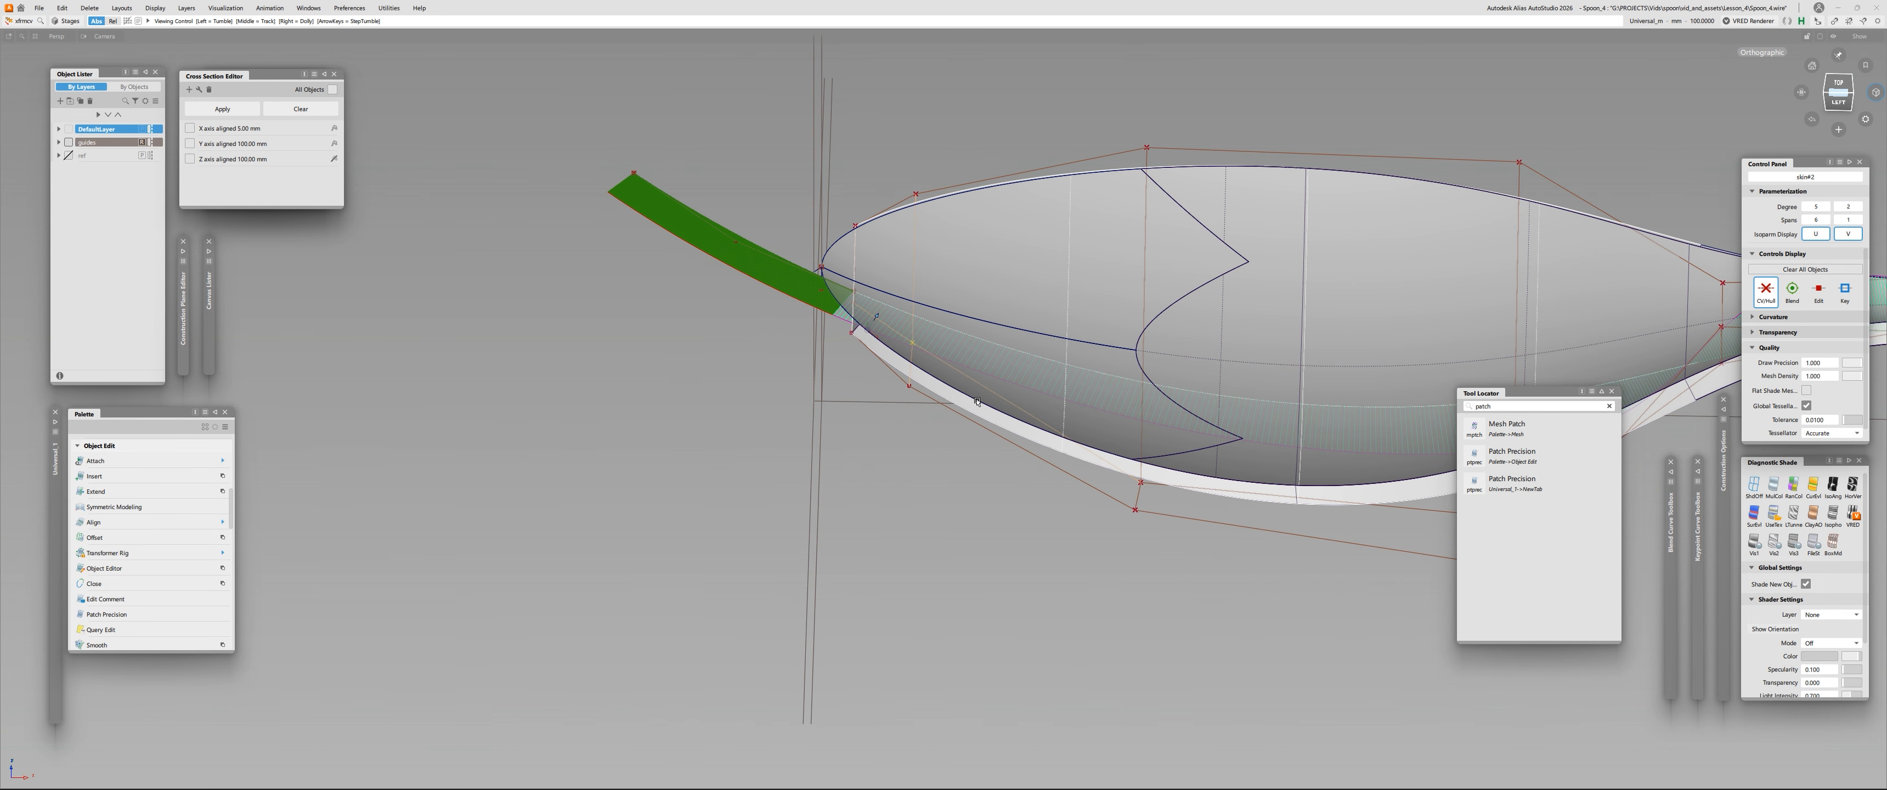
left_click_drag(978, 401, 1059, 265, "alt+shift")
left_click(1842, 92)
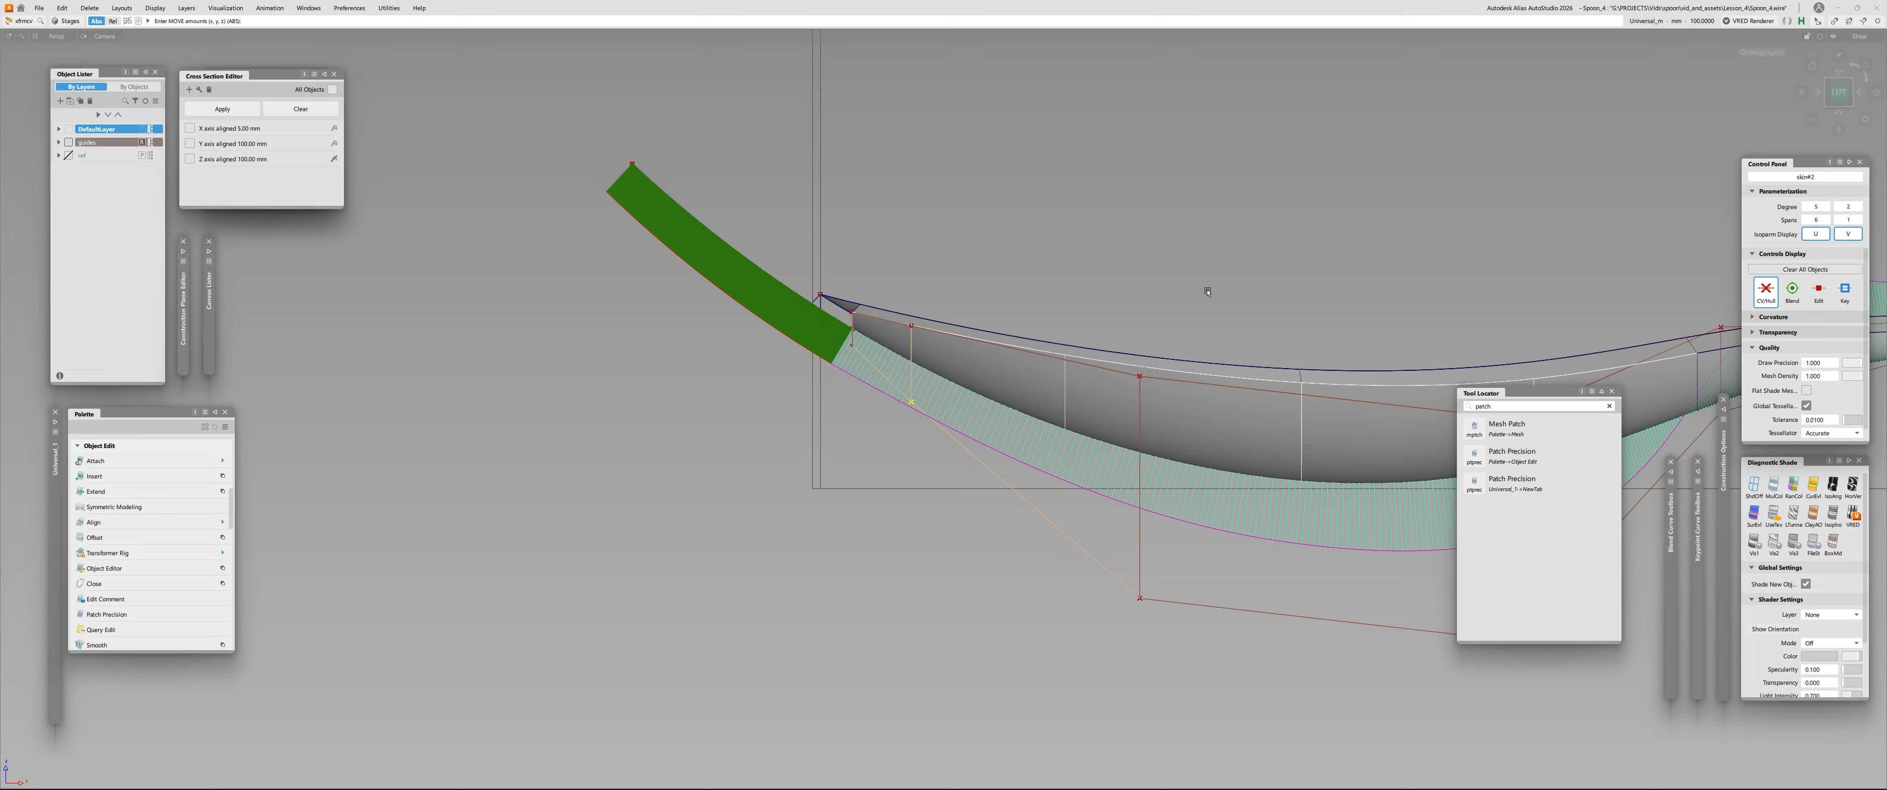
Move the third bottom control vertex from the tip vertically to smooth the comb along the bowl.
right_click_drag(876, 379, 932, 381, "alt+shift")
middle_click_drag(932, 381, 749, 320, "alt+shift")
left_click(747, 324, "ctrl")
left_click_drag(979, 535, 1025, 603, "ctrl")
key("ctrl")
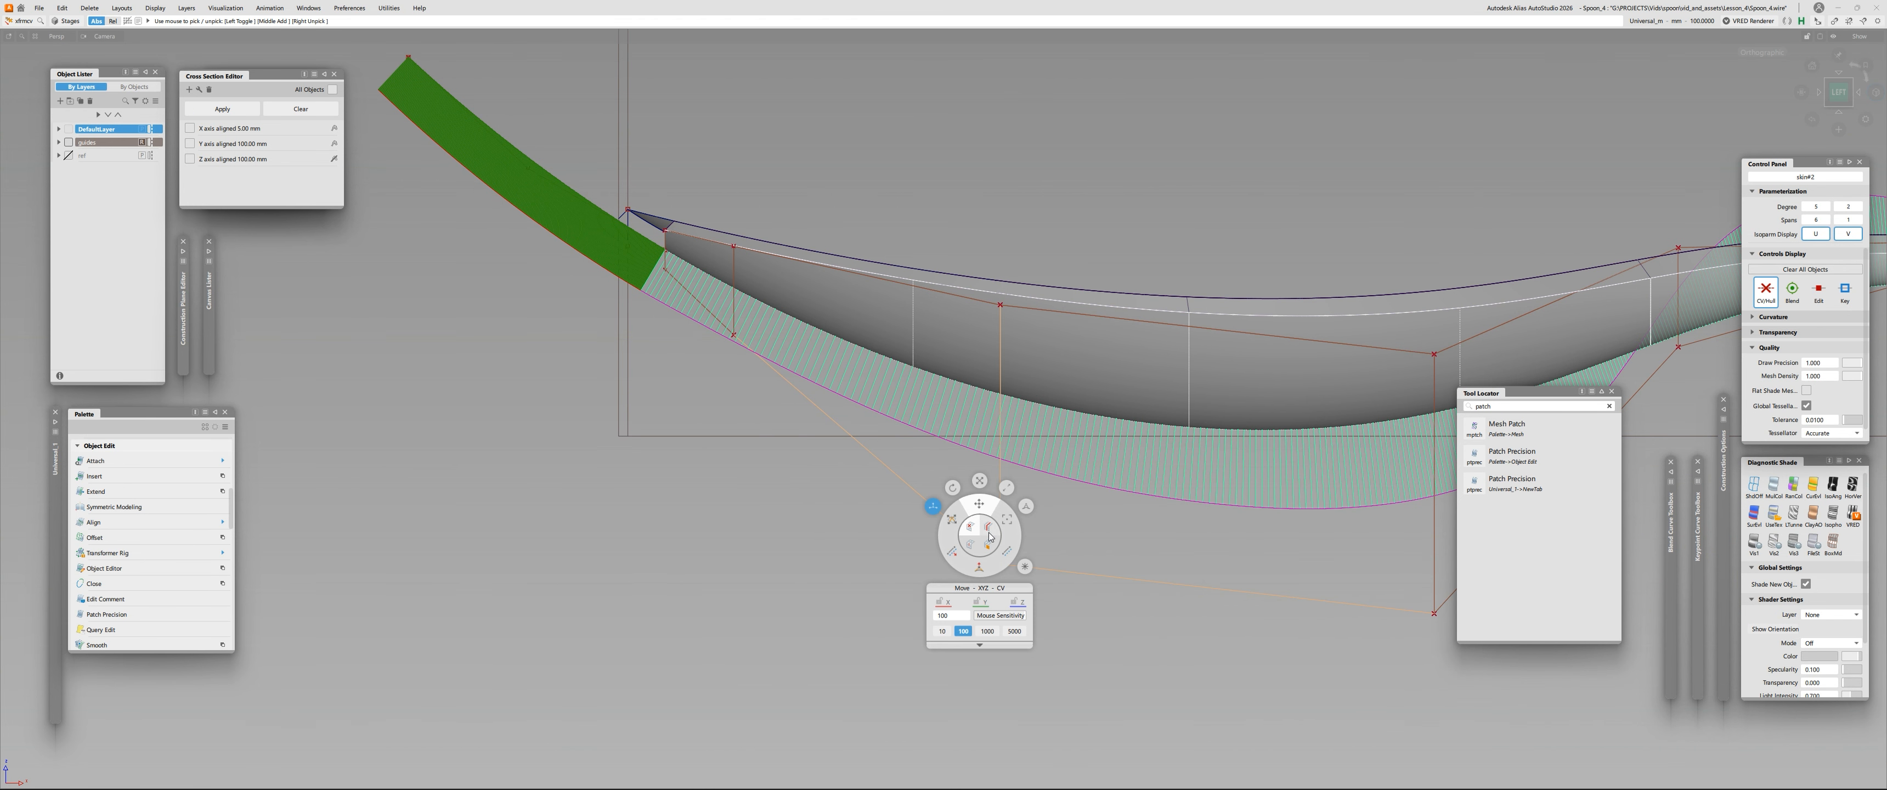
left_click(983, 510)
right_click_drag(745, 485, 745, 536)
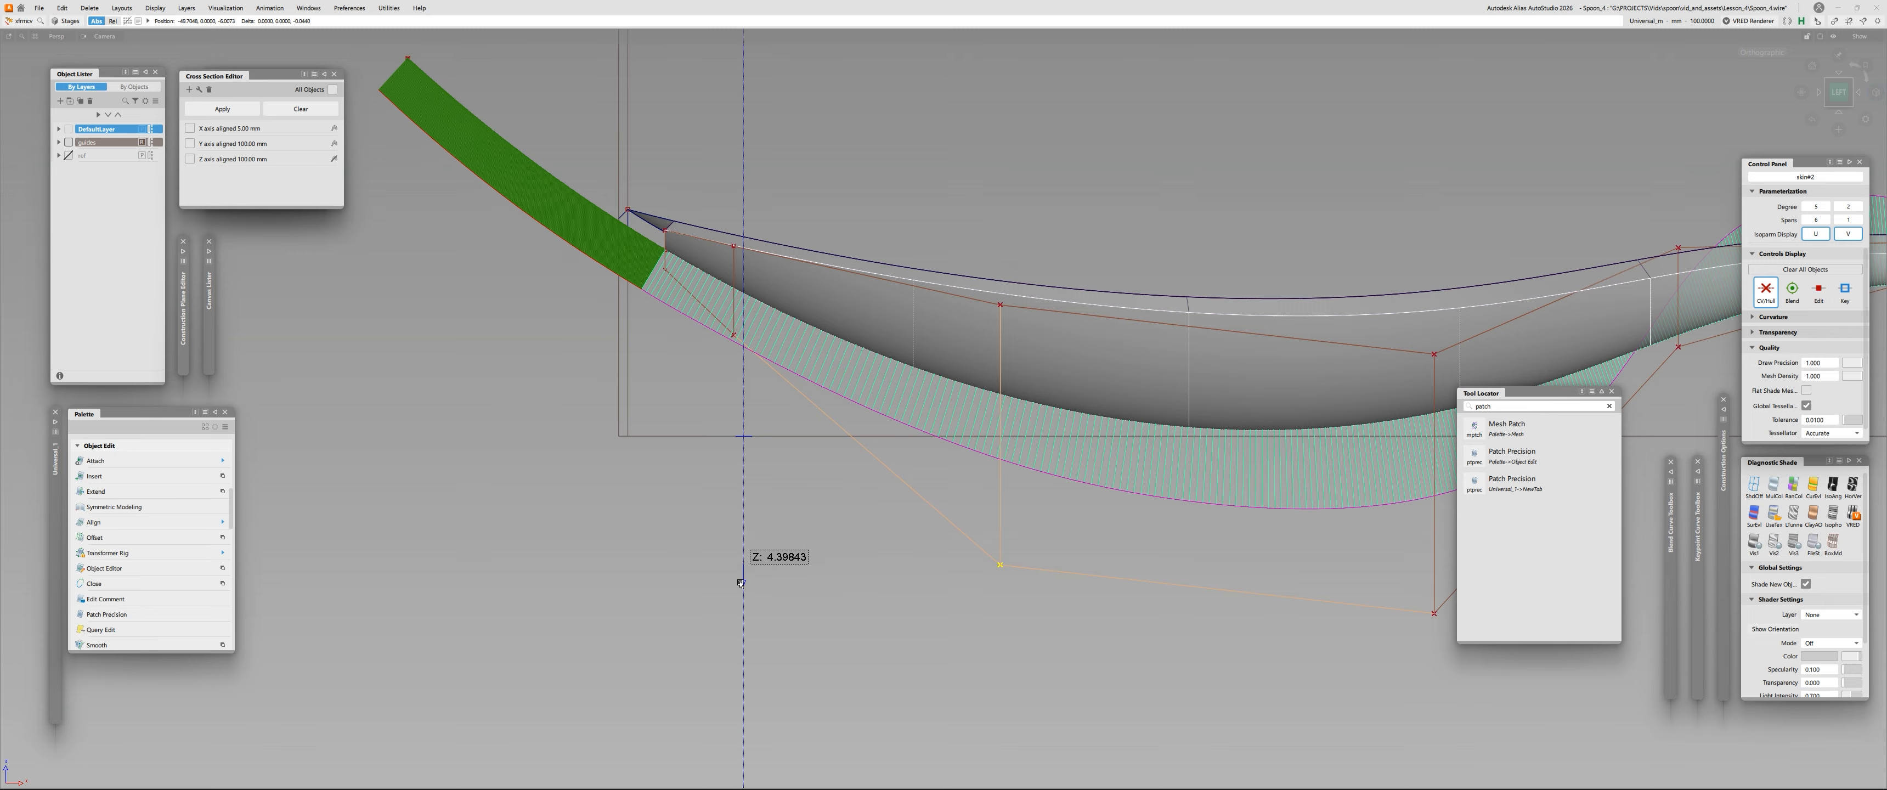
middle_click_drag(741, 678, 512, 679, "alt+shift")
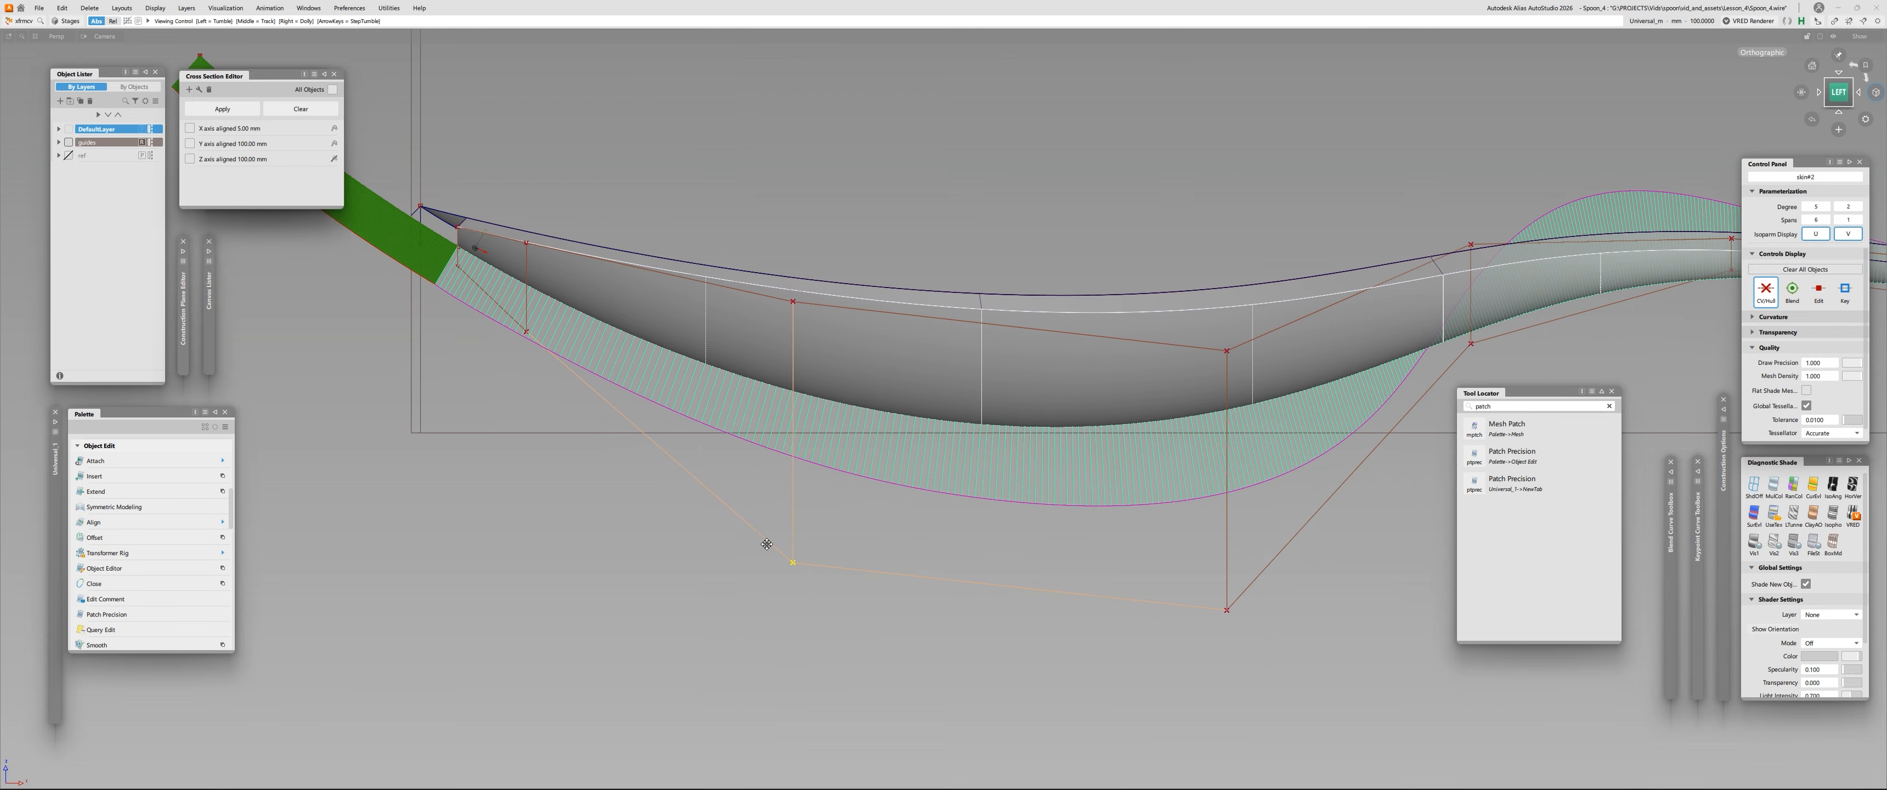
Fine-tune the height of the fourth bottom control vertex from the tip, plus the third one again.
left_click(1246, 644)
left_click(1264, 635, "ctrl+shift")
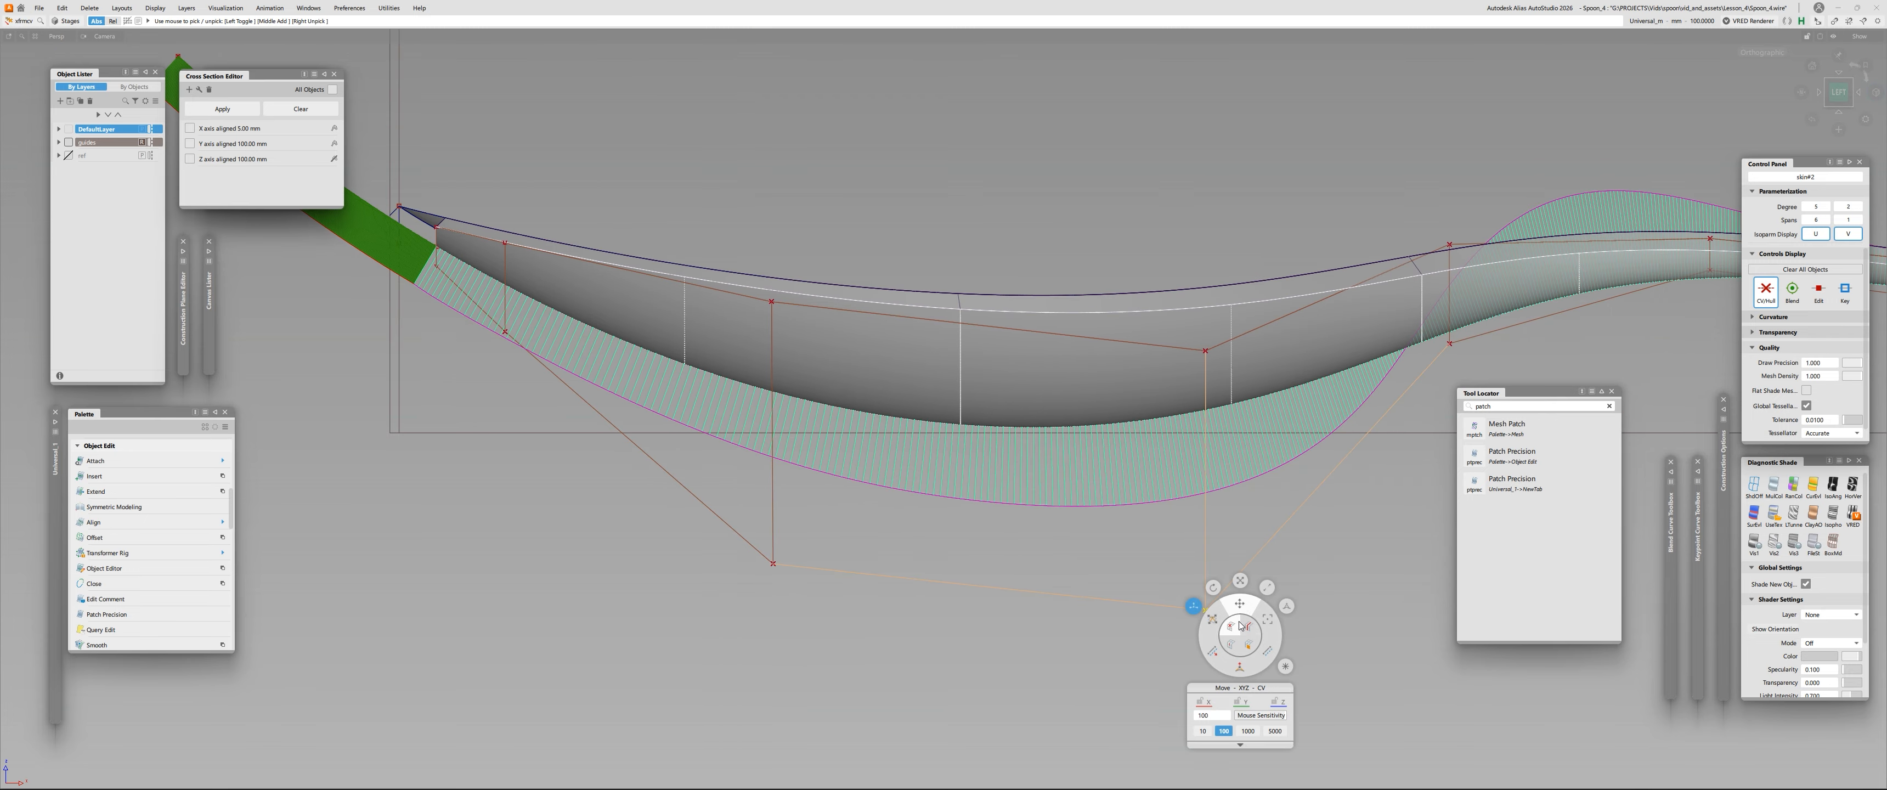
right_click_drag(1276, 634, 1283, 541)
right_click_drag(1255, 719, 1255, 719)
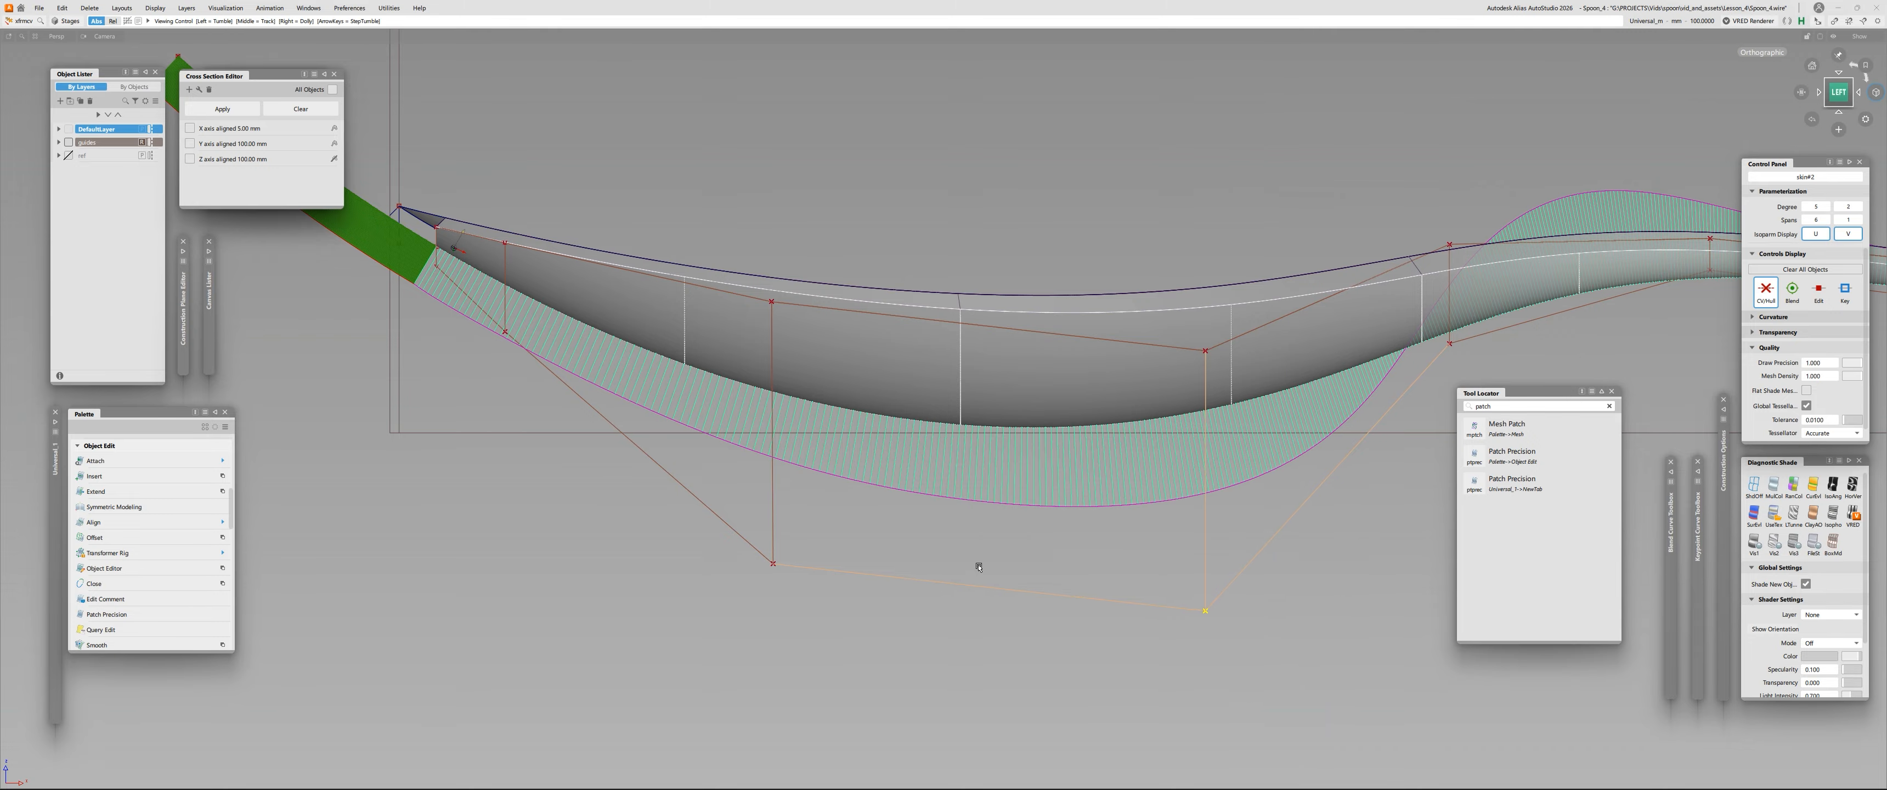
middle_click_drag(1255, 719, 1399, 762, "alt+shift")
key("Left")
right_click_drag(733, 554, 723, 644)
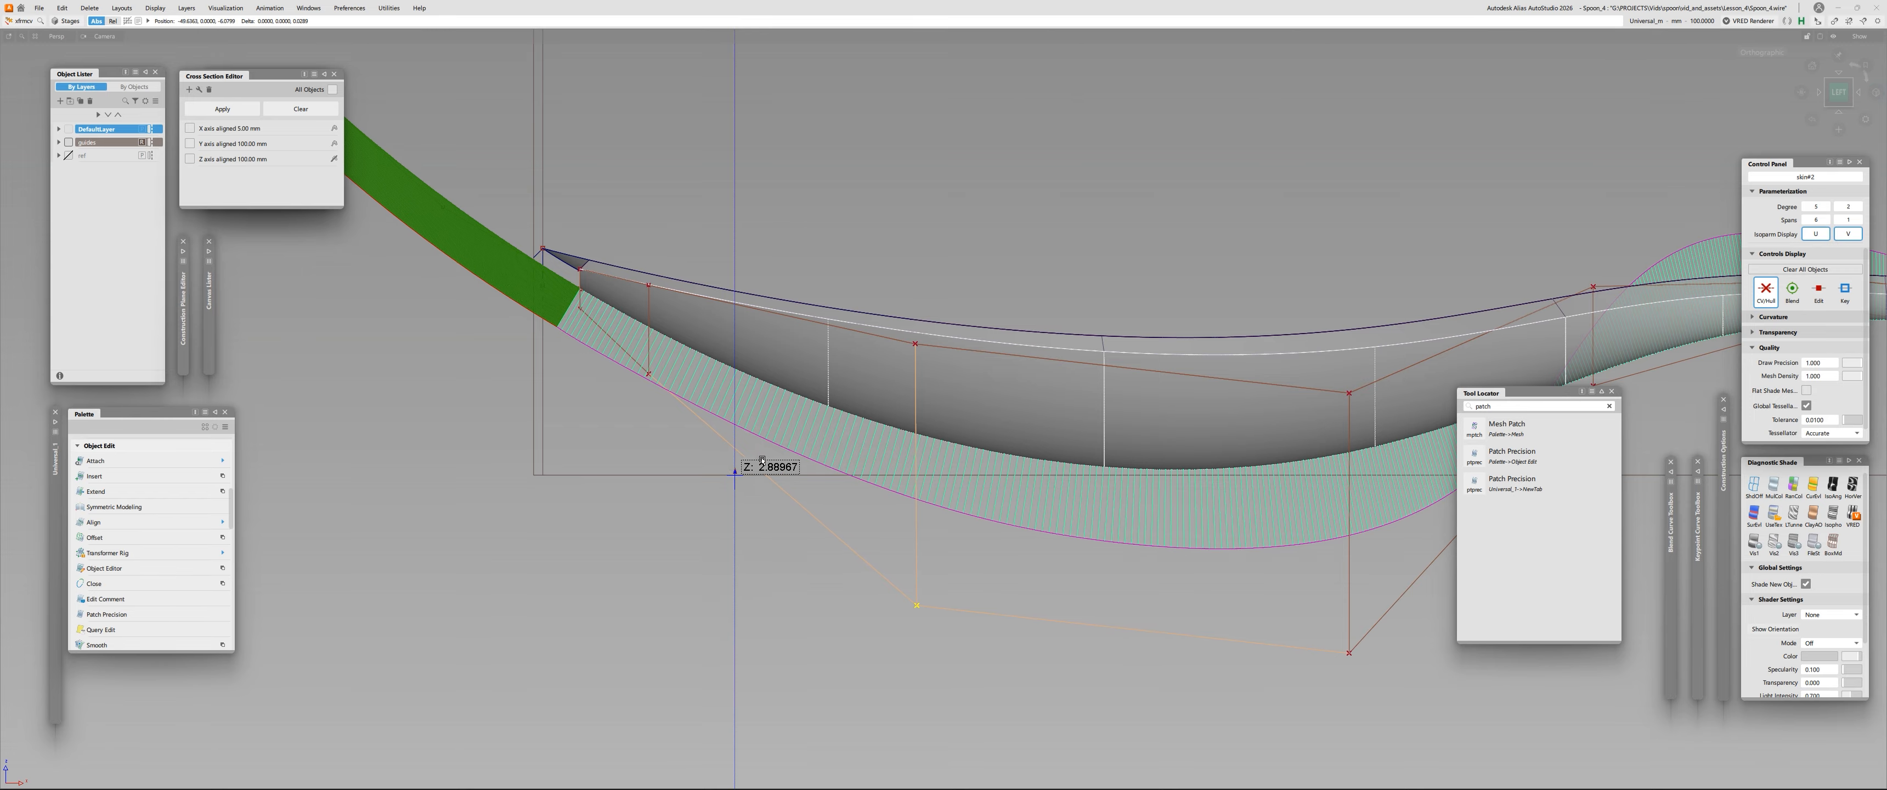
Adjust the height of the first bottom control vertex at the surface's tip end to match the tip curve's comb.
middle_click_drag(768, 410, 984, 557, "alt+shift")
scroll(821, 504, "up", 2)
left_click(821, 505, "ctrl+shift")
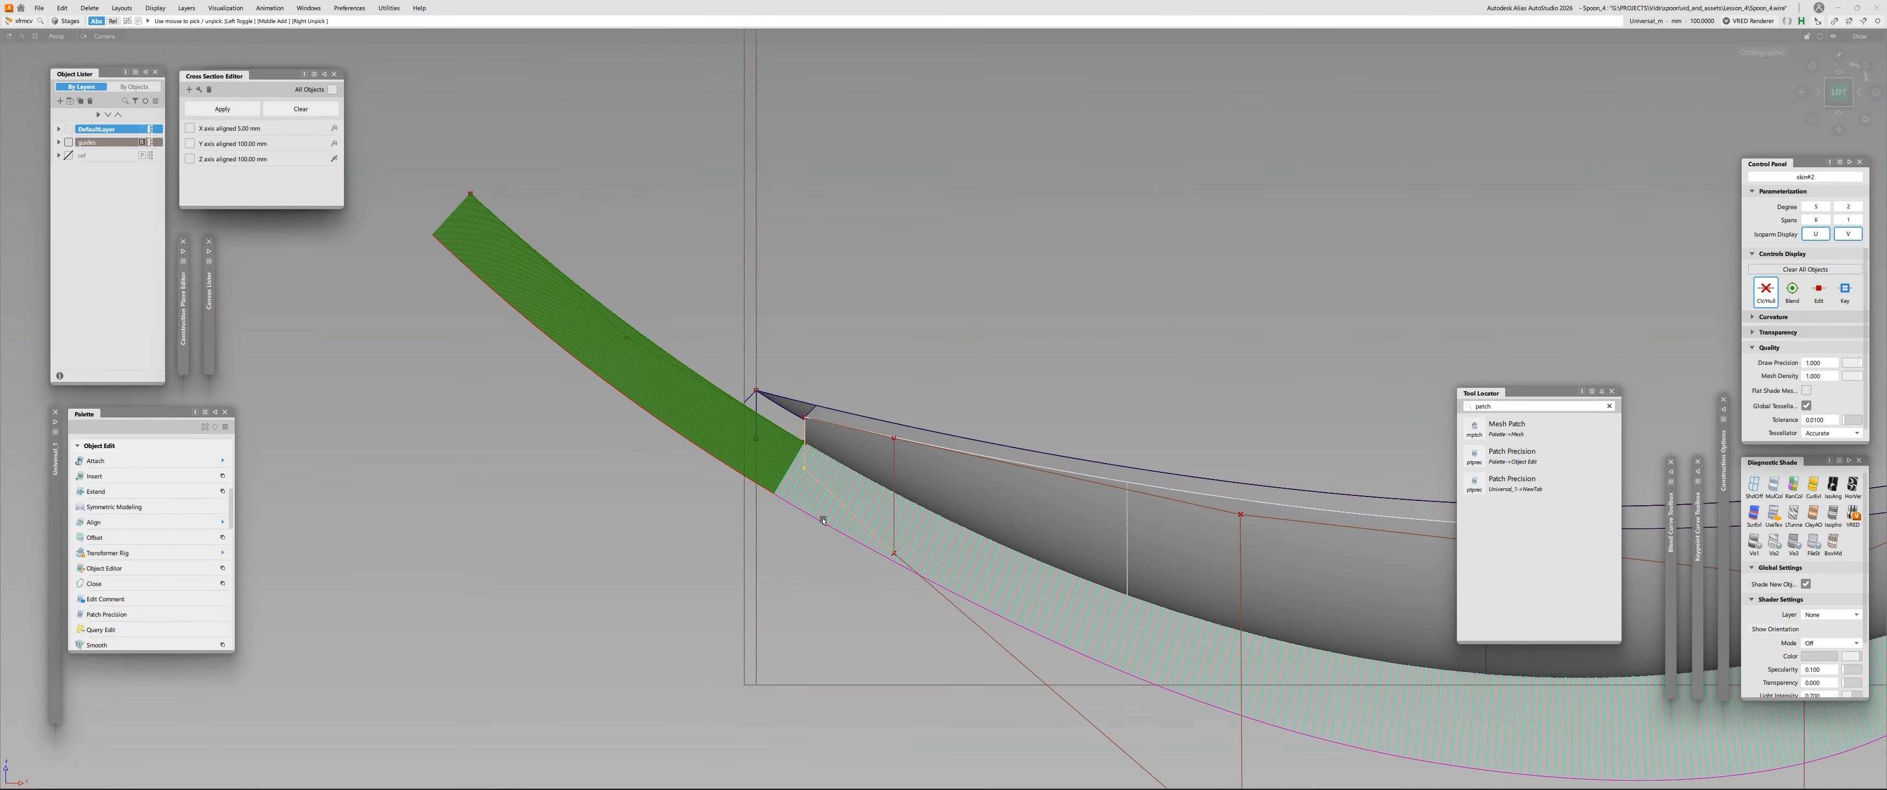
scroll(692, 390, "up", 5)
right_click_drag(1092, 212, 1262, 124)
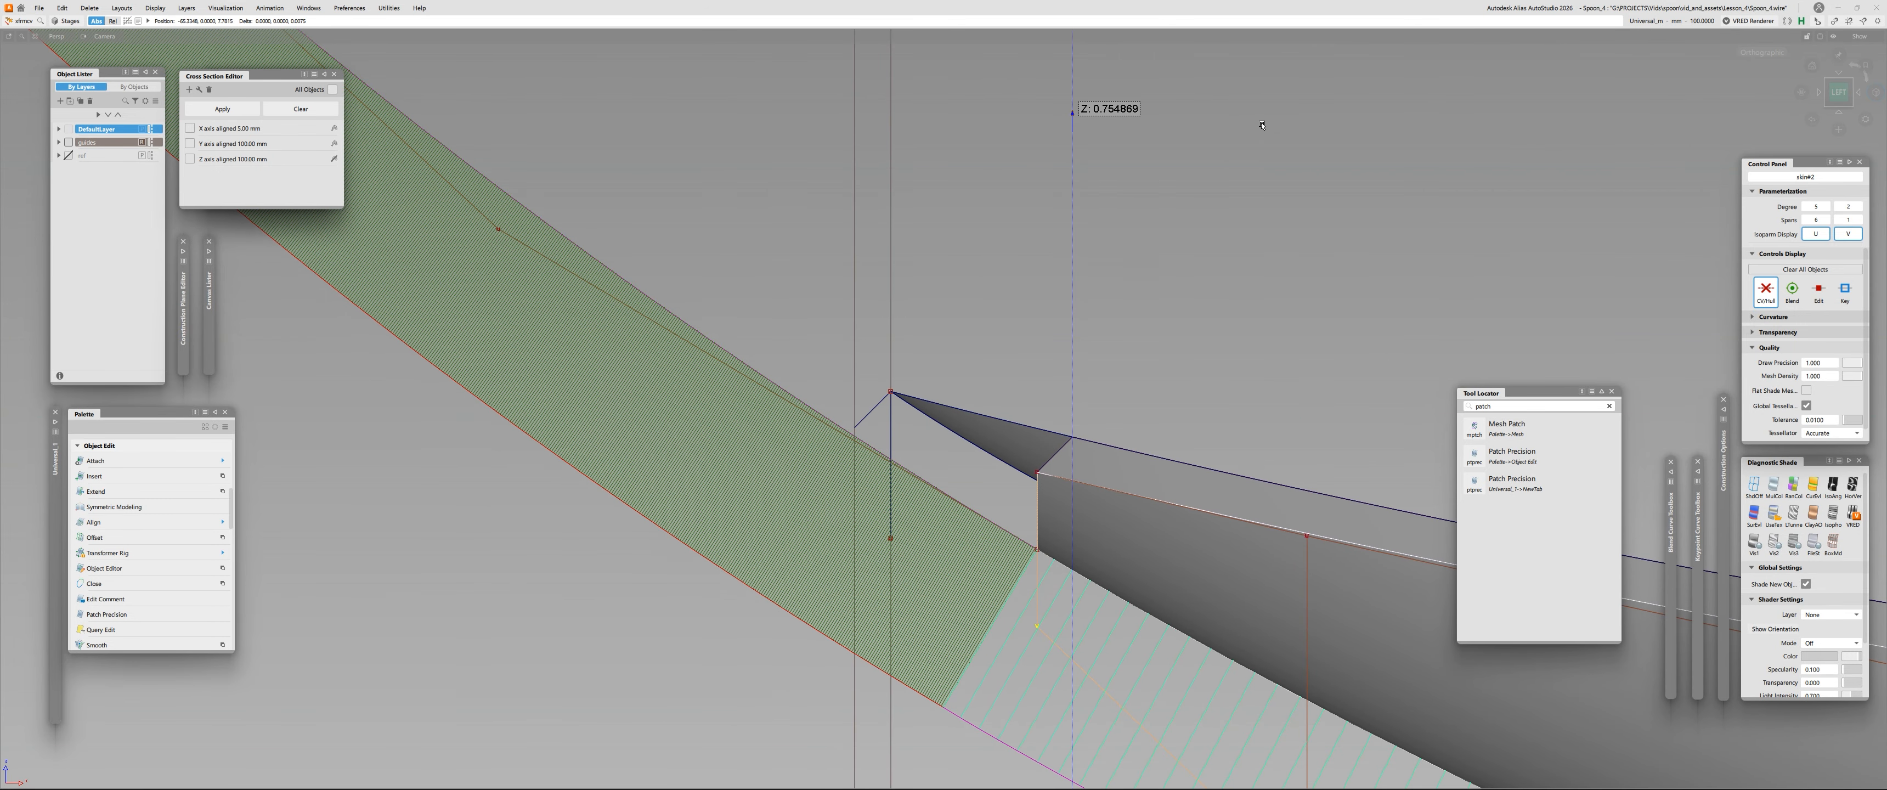
mouse_move(1223, 198)
right_mouse_down()
mouse_move(1209, 118)
mouse_move(1222, 198)
right_mouse_up()
Shift the second bottom control vertex from the tip vertically to even out the comb's transition.
right_click_drag(1222, 198, 890, 548, "alt+shift")
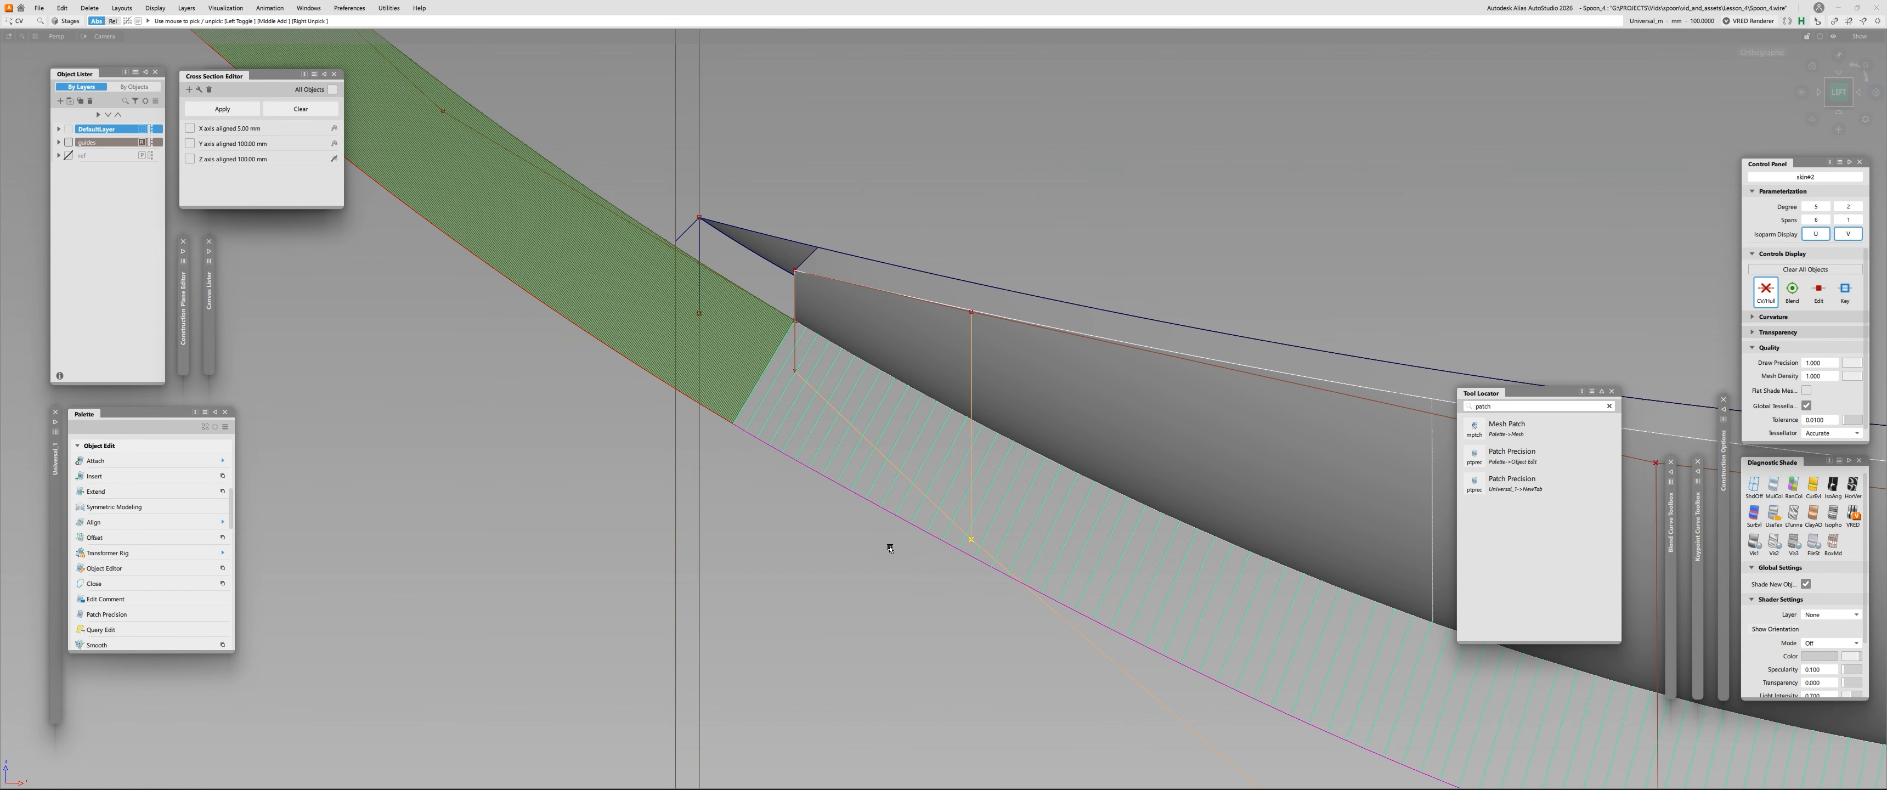
left_click_drag(865, 535, 872, 513, "ctrl+shift")
right_click_drag(1052, 220, 945, 286)
middle_click_drag(1202, 440, 953, 448, "alt+shift")
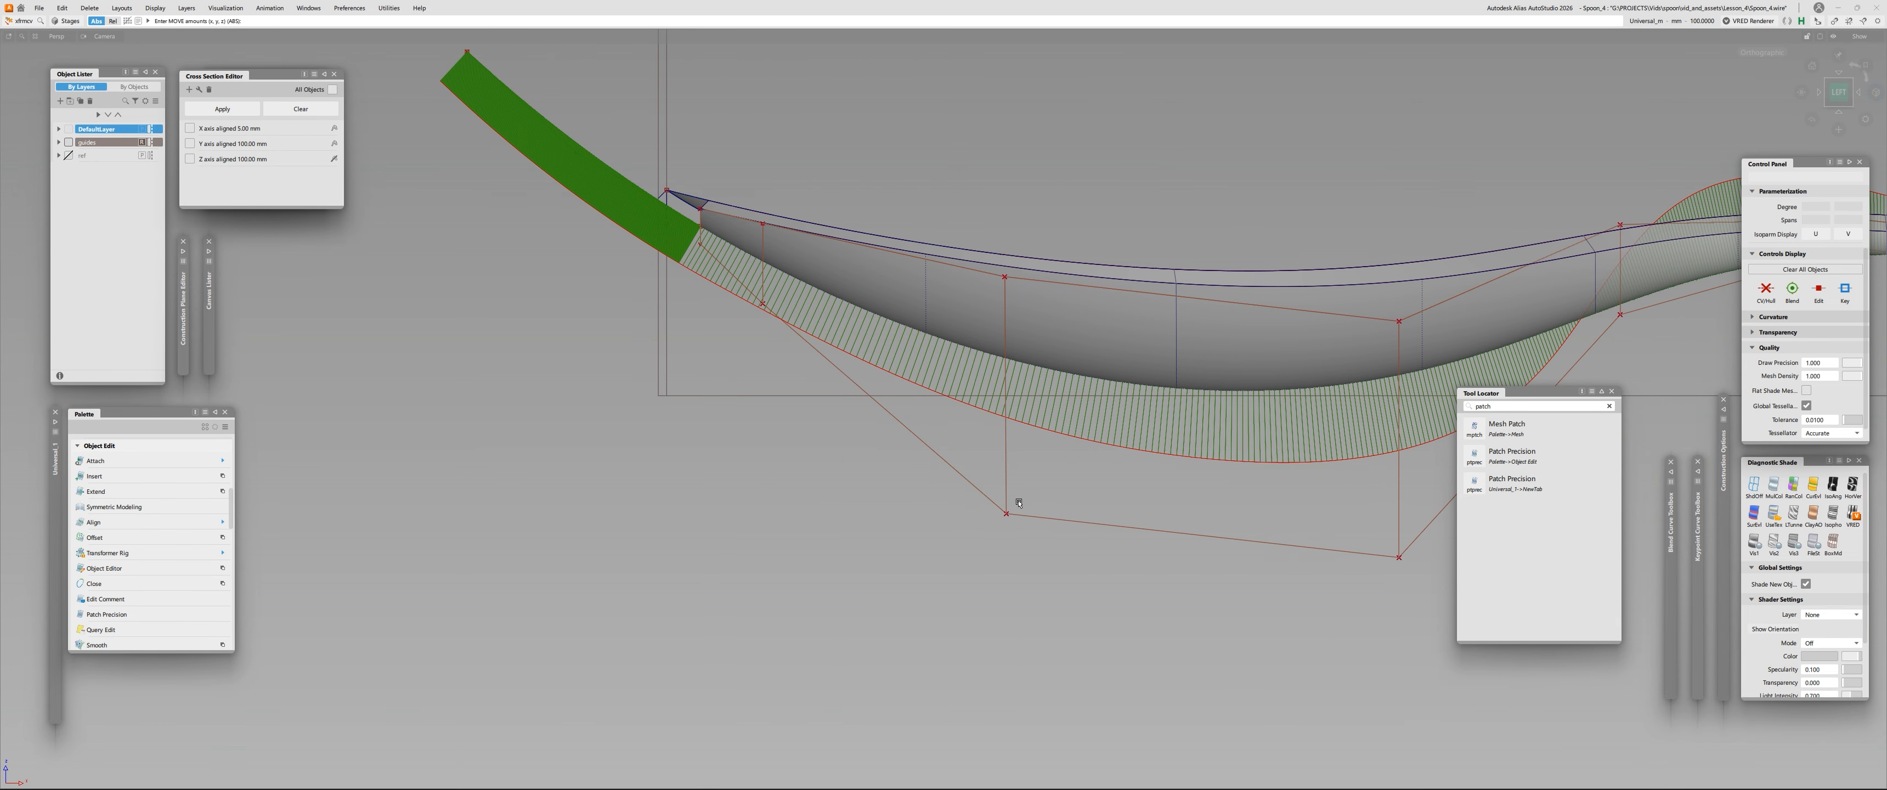
Try further height adjustments on the bottom control vertices near the tip and undo the last move.
left_click(1008, 506)
right_click_drag(824, 428, 898, 388, "alt+shift")
middle_click_drag(947, 189, 940, 314, "alt+shift")
left_click_drag(911, 303, 937, 284, "ctrl+shift")
right_click_drag(944, 173, 928, 443)
right_click_drag(1005, 291, 1196, 147)
right_click_drag(537, 230, 682, 290, "alt+shift")
key("ctrl+z")
left_click(772, 329)
Delete the aligned tip curve and draw a vertical line upward from the bottom surface's lower corner at the tip.
left_click_drag(794, 451, 478, 288, "ctrl+shift")
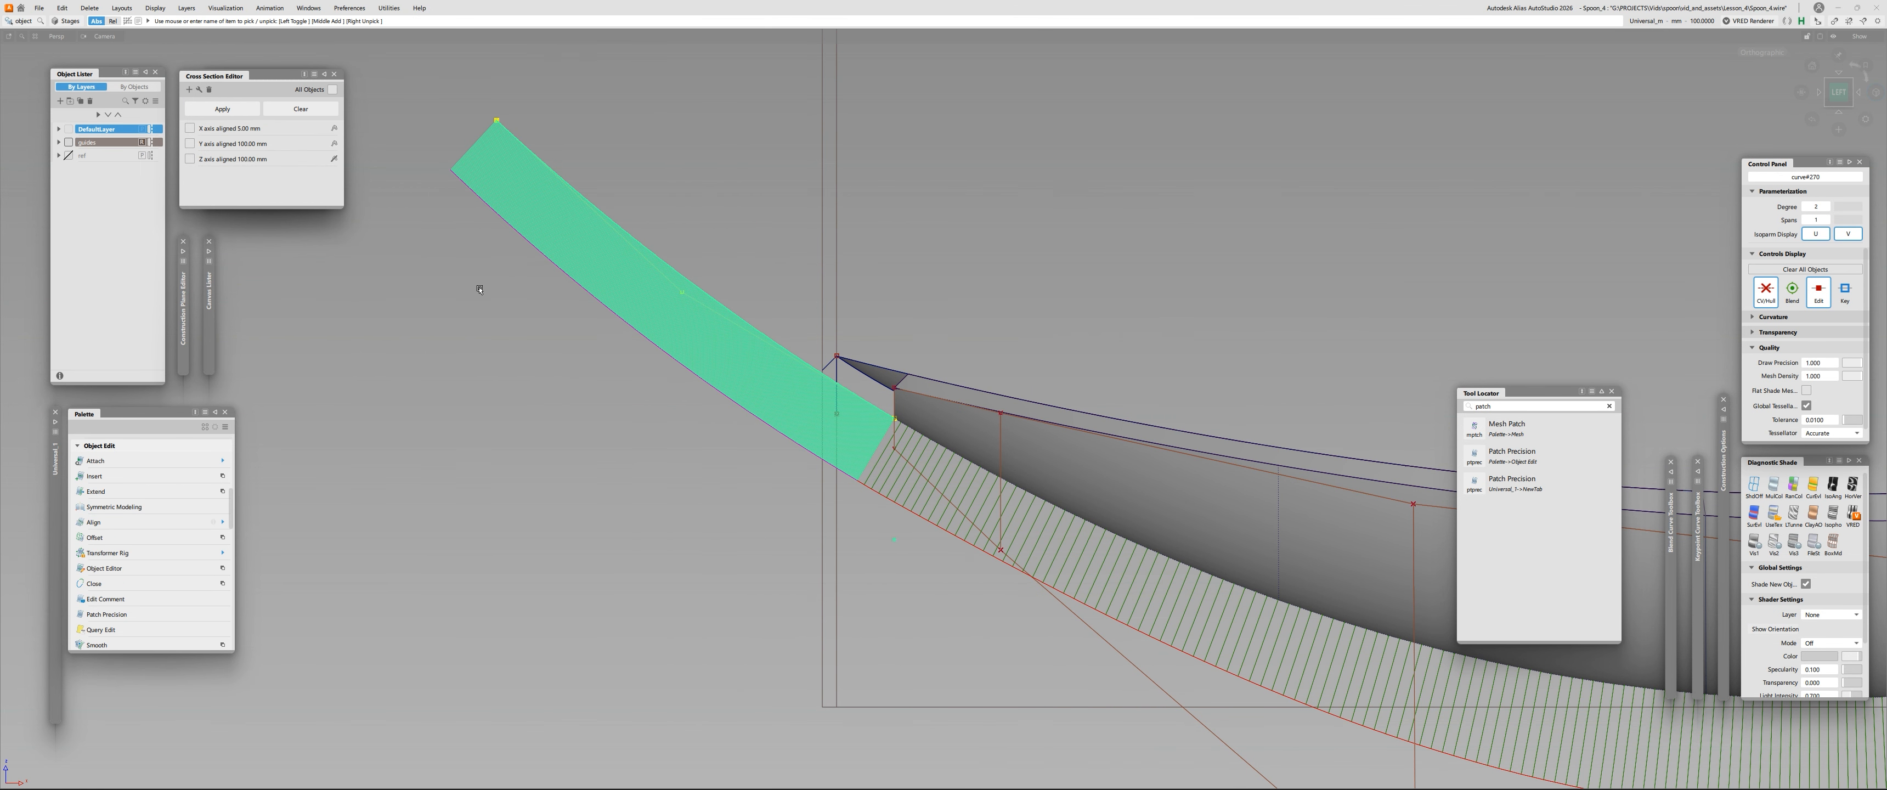
key("Delete")
left_click(914, 430, "ctrl+alt")
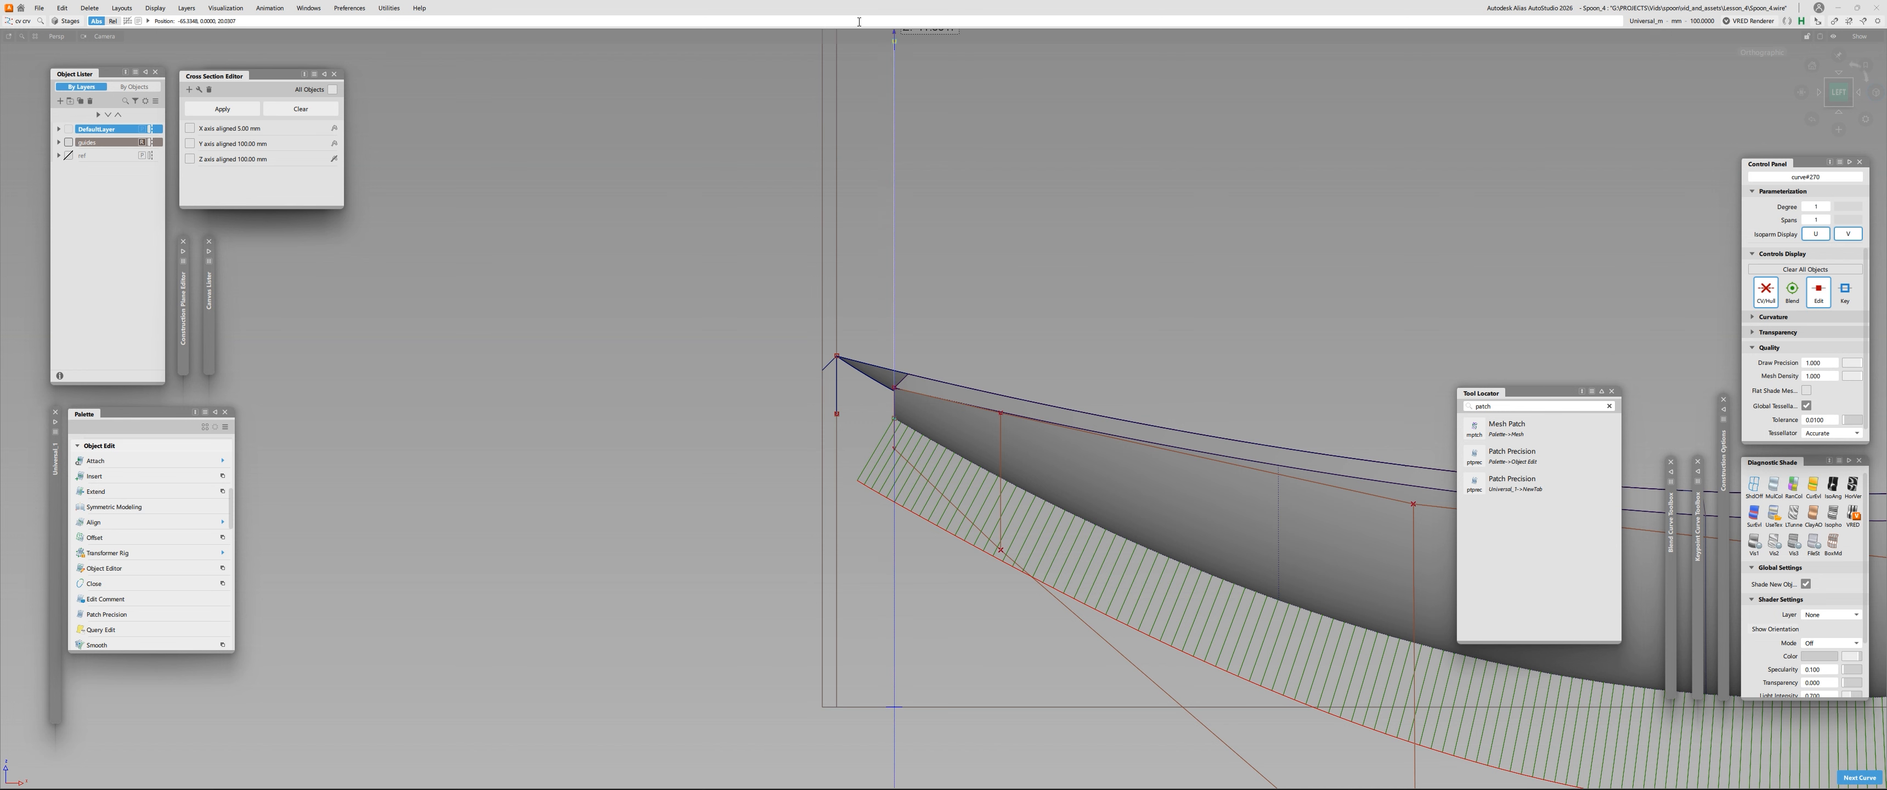
right_click_drag(859, 22, 861, 2)
Extend the vertical line upward and rebuild it as a degree 3, single-span curve.
right_click_drag(989, 284, 956, 207, "alt+shift")
middle_click_drag(957, 207, 912, 329, "alt+shift")
left_click(900, 286)
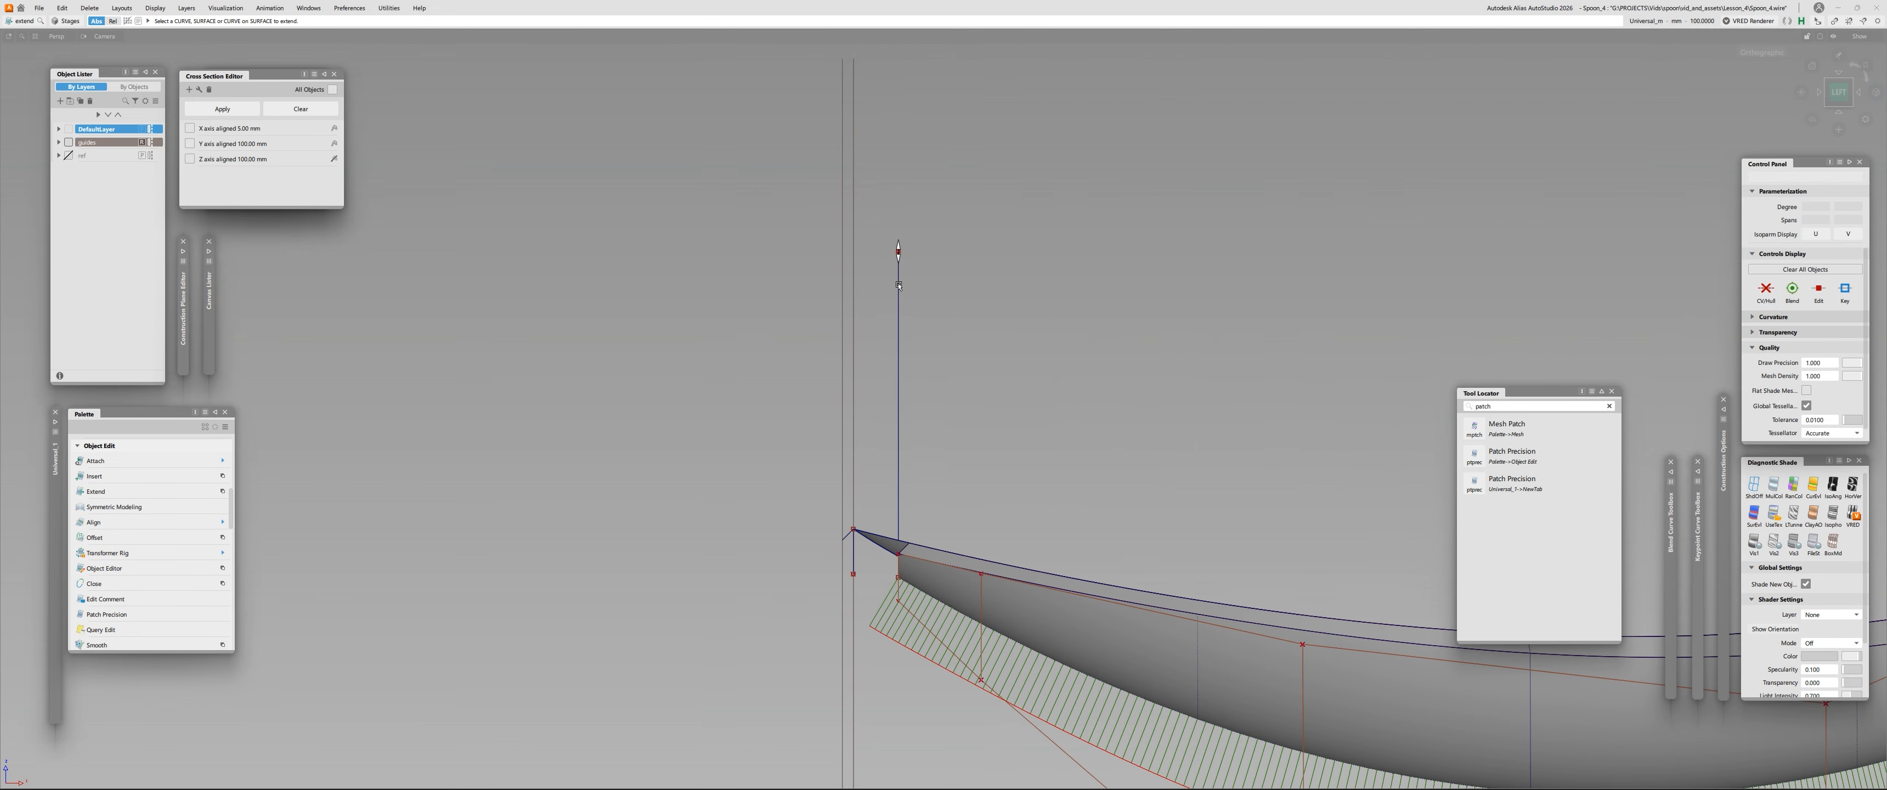
left_click(898, 304)
left_click(979, 227)
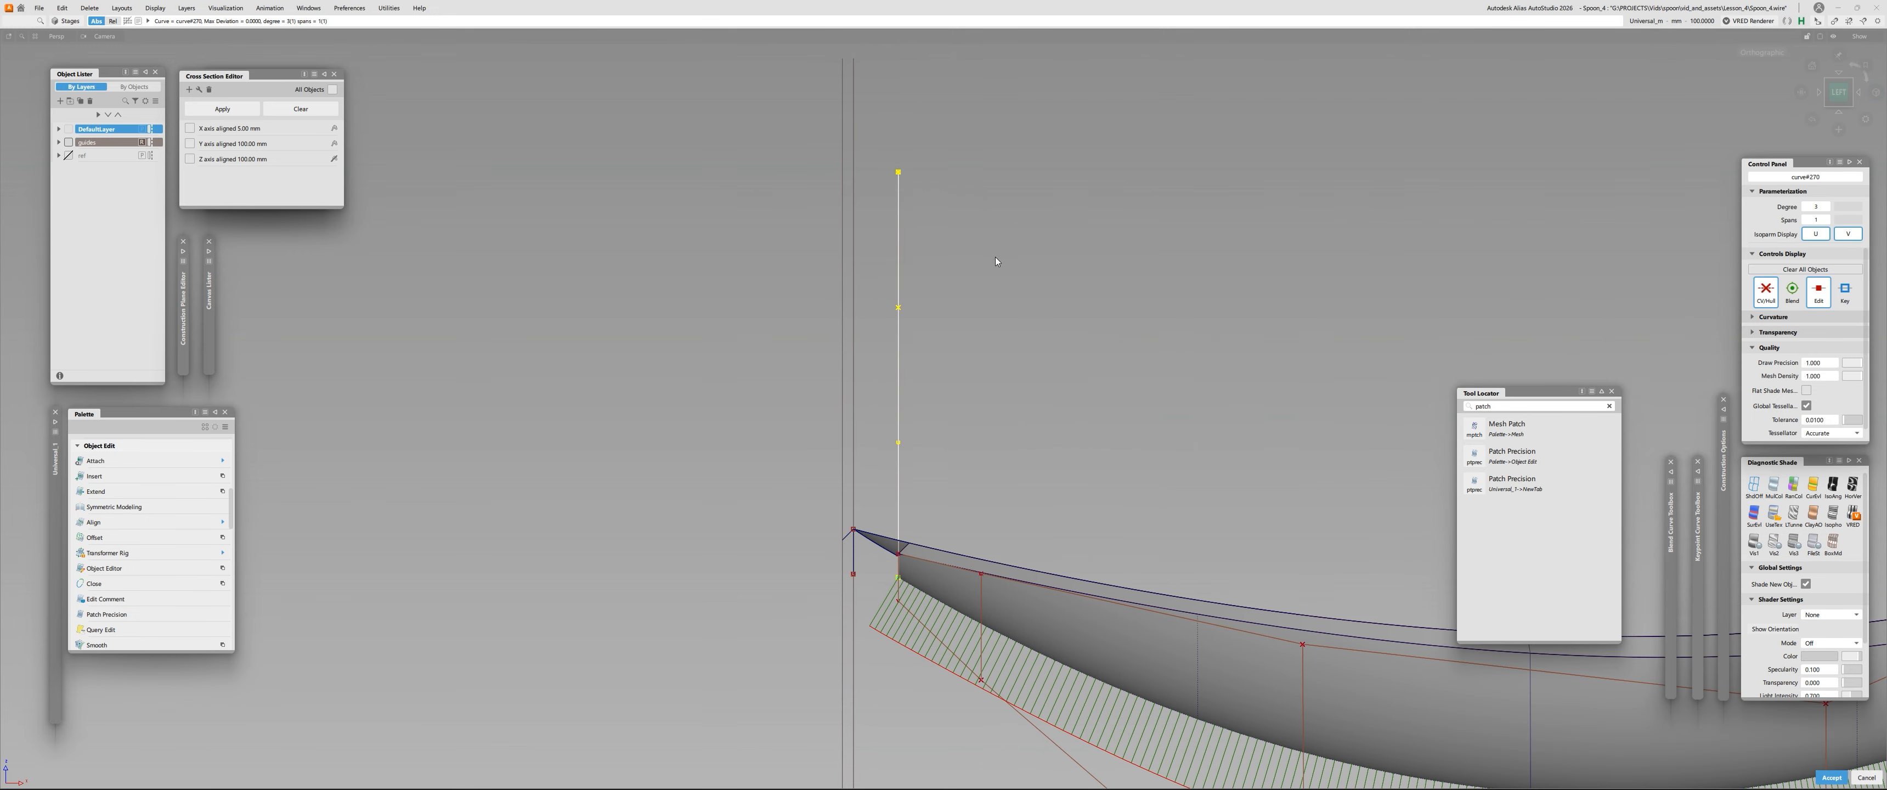
left_click(921, 257)
left_click_drag(900, 188, 931, 152)
middle_click_drag(1012, 434, 990, 320, "alt+shift")
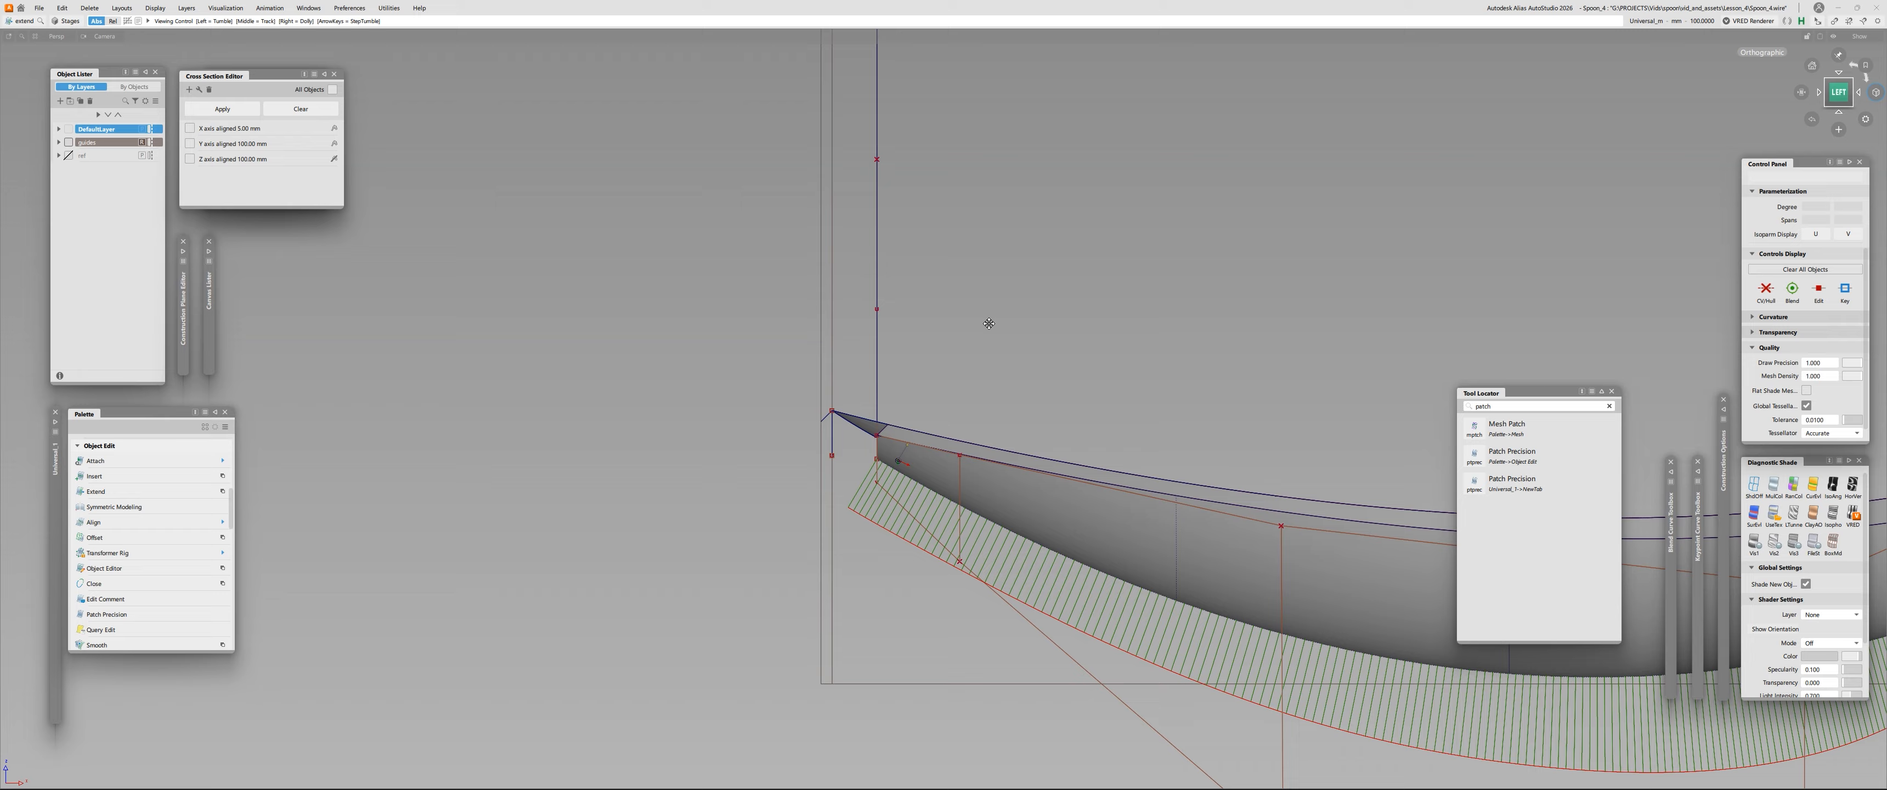
Align the new curve to the bottom surface's lower edge at the tip with G2 continuity.
right_click_drag(990, 321, 1055, 304, "alt+shift")
middle_click_drag(923, 345, 864, 362, "ctrl+shift")
left_click(858, 368)
left_click_drag(905, 517, 994, 422, "alt+shift")
left_click(917, 585)
left_click_drag(918, 586, 749, 348, "alt+shift")
right_click_drag(749, 349, 723, 279, "alt+shift")
middle_click_drag(723, 278, 655, 364, "alt+shift")
Set the alignment's explicit degree to 2 and check the curve at the bowl tip from the left view.
scroll(293, 157, "down", 4)
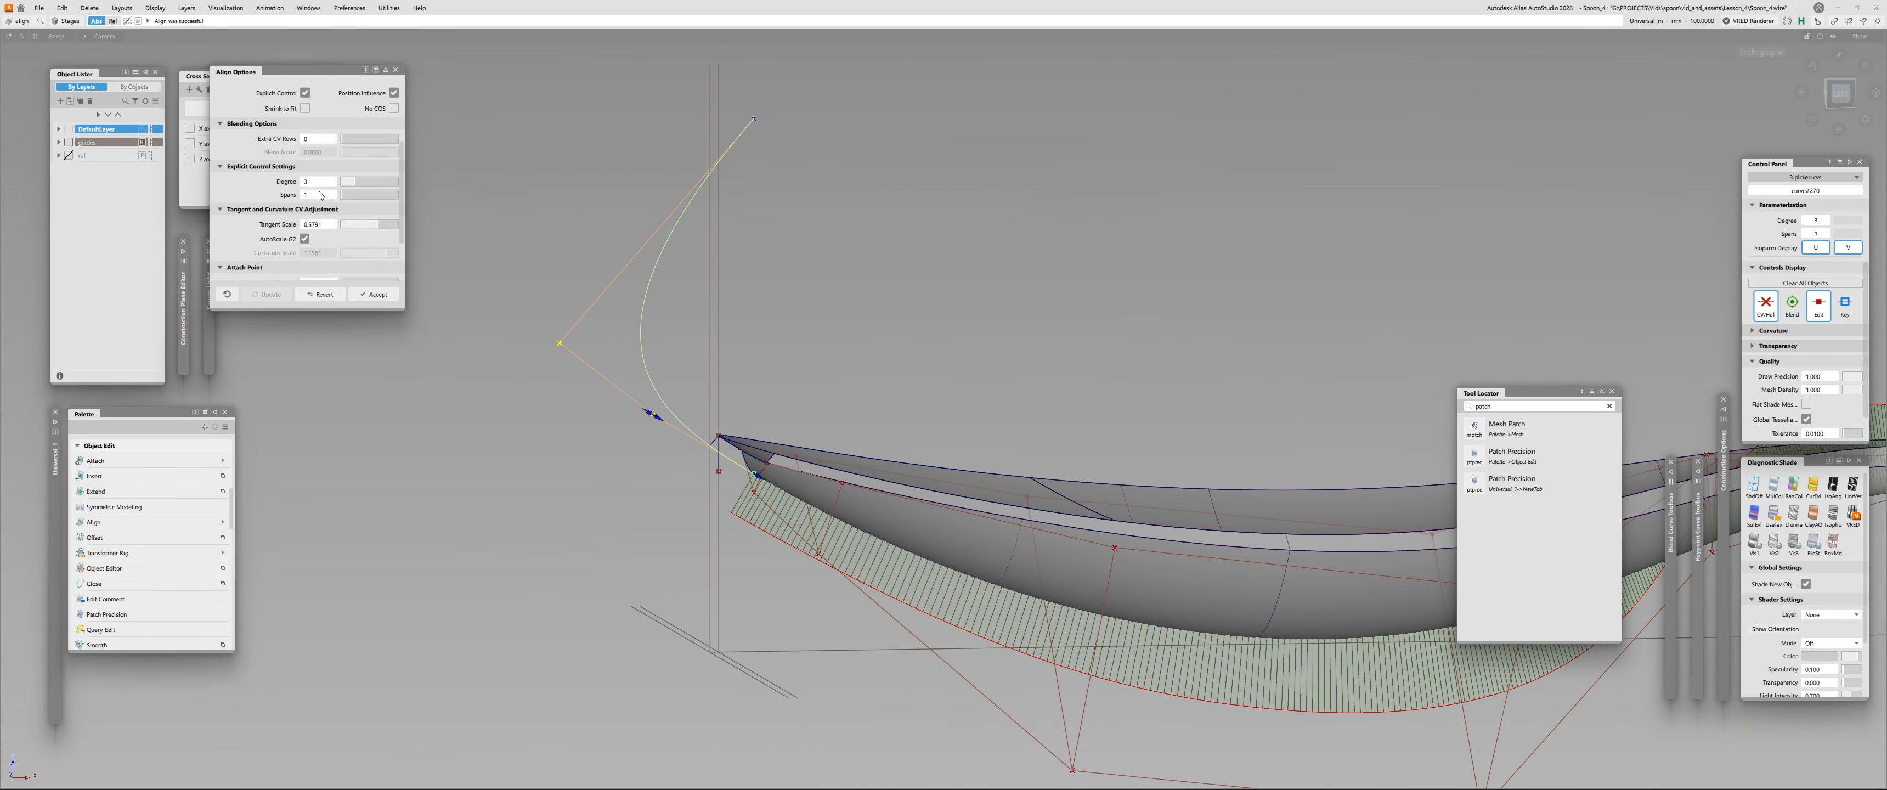
left_click(350, 177)
right_click_drag(661, 460, 763, 379, "alt+shift")
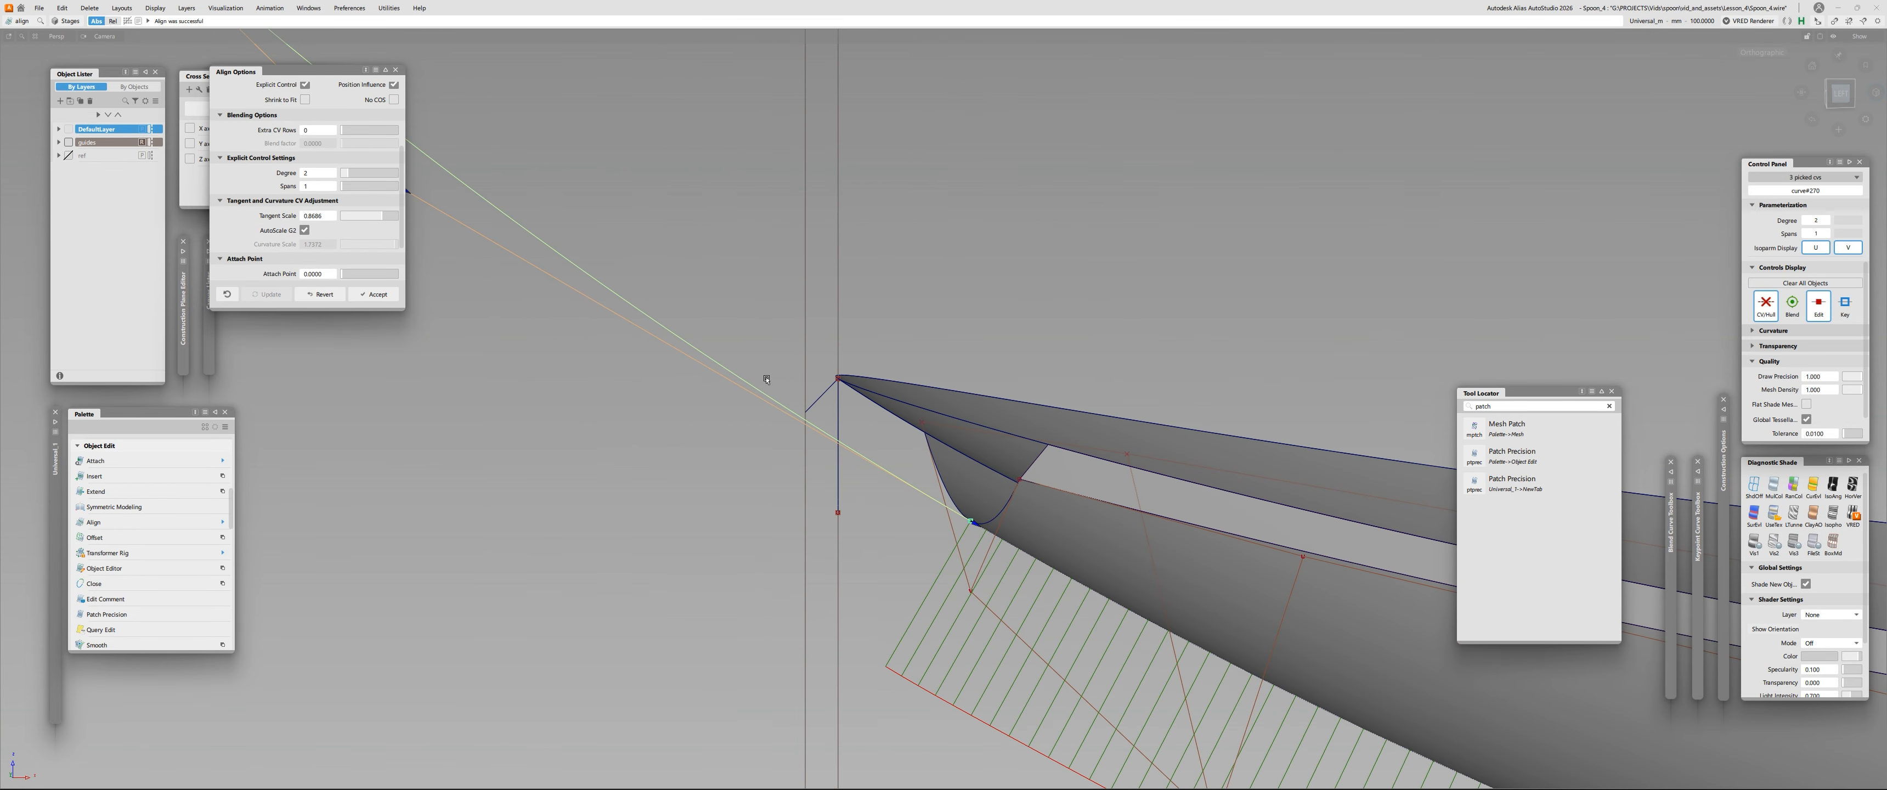
left_click_drag(763, 380, 716, 451, "ctrl+shift")
right_click_drag(939, 328, 865, 411, "alt+shift")
left_click(791, 321)
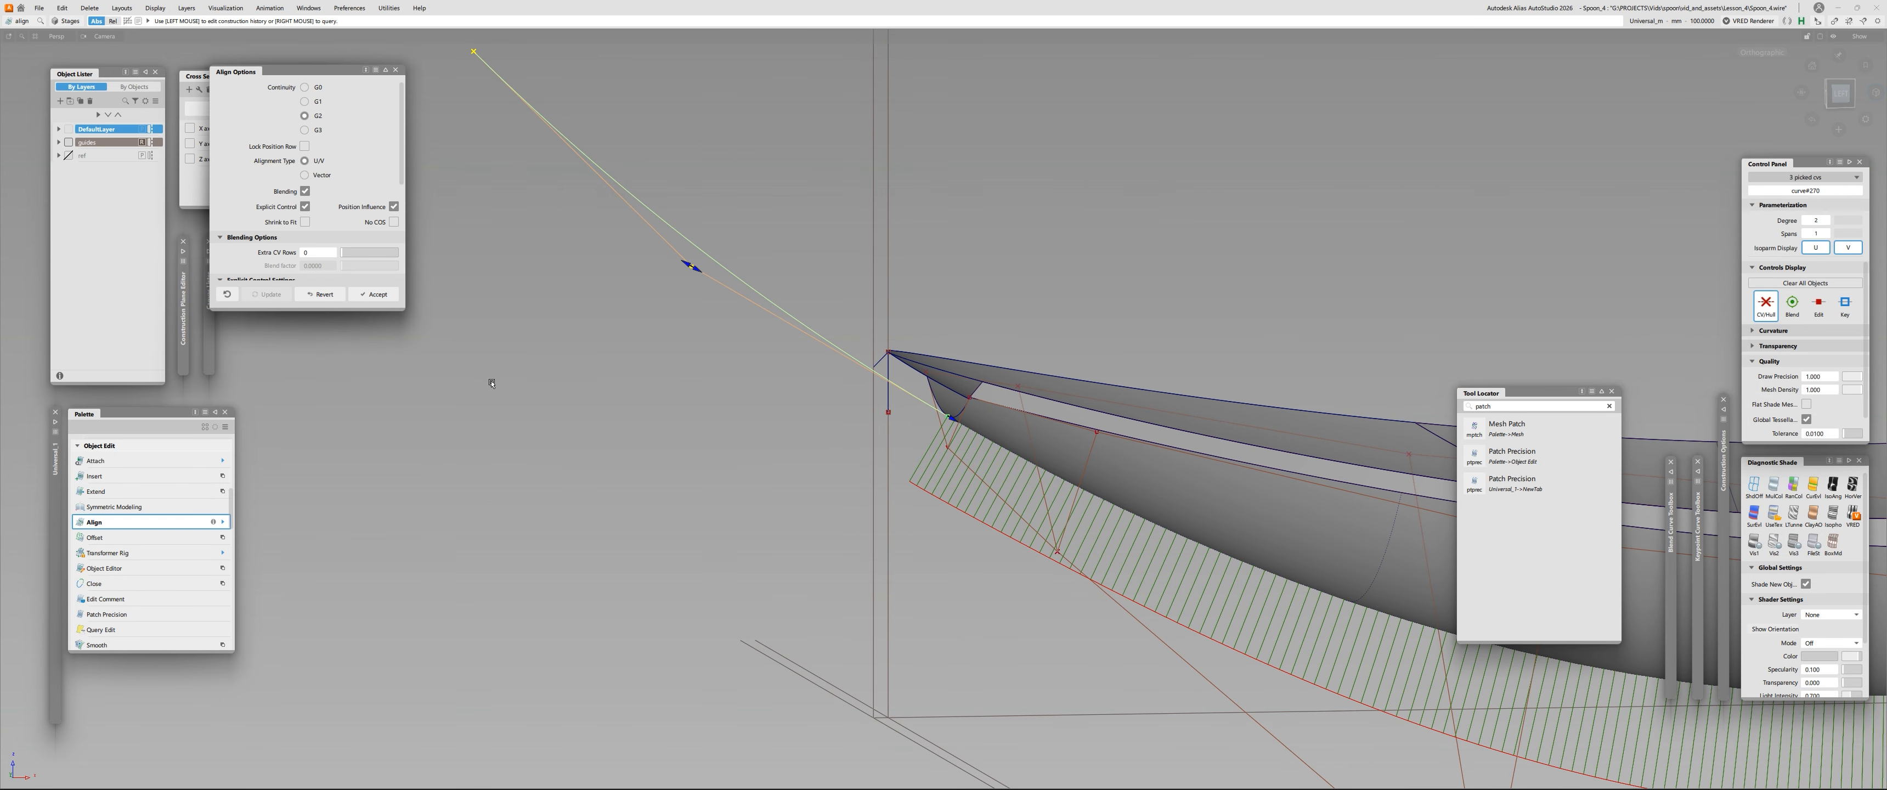
scroll(279, 253, "down", 4)
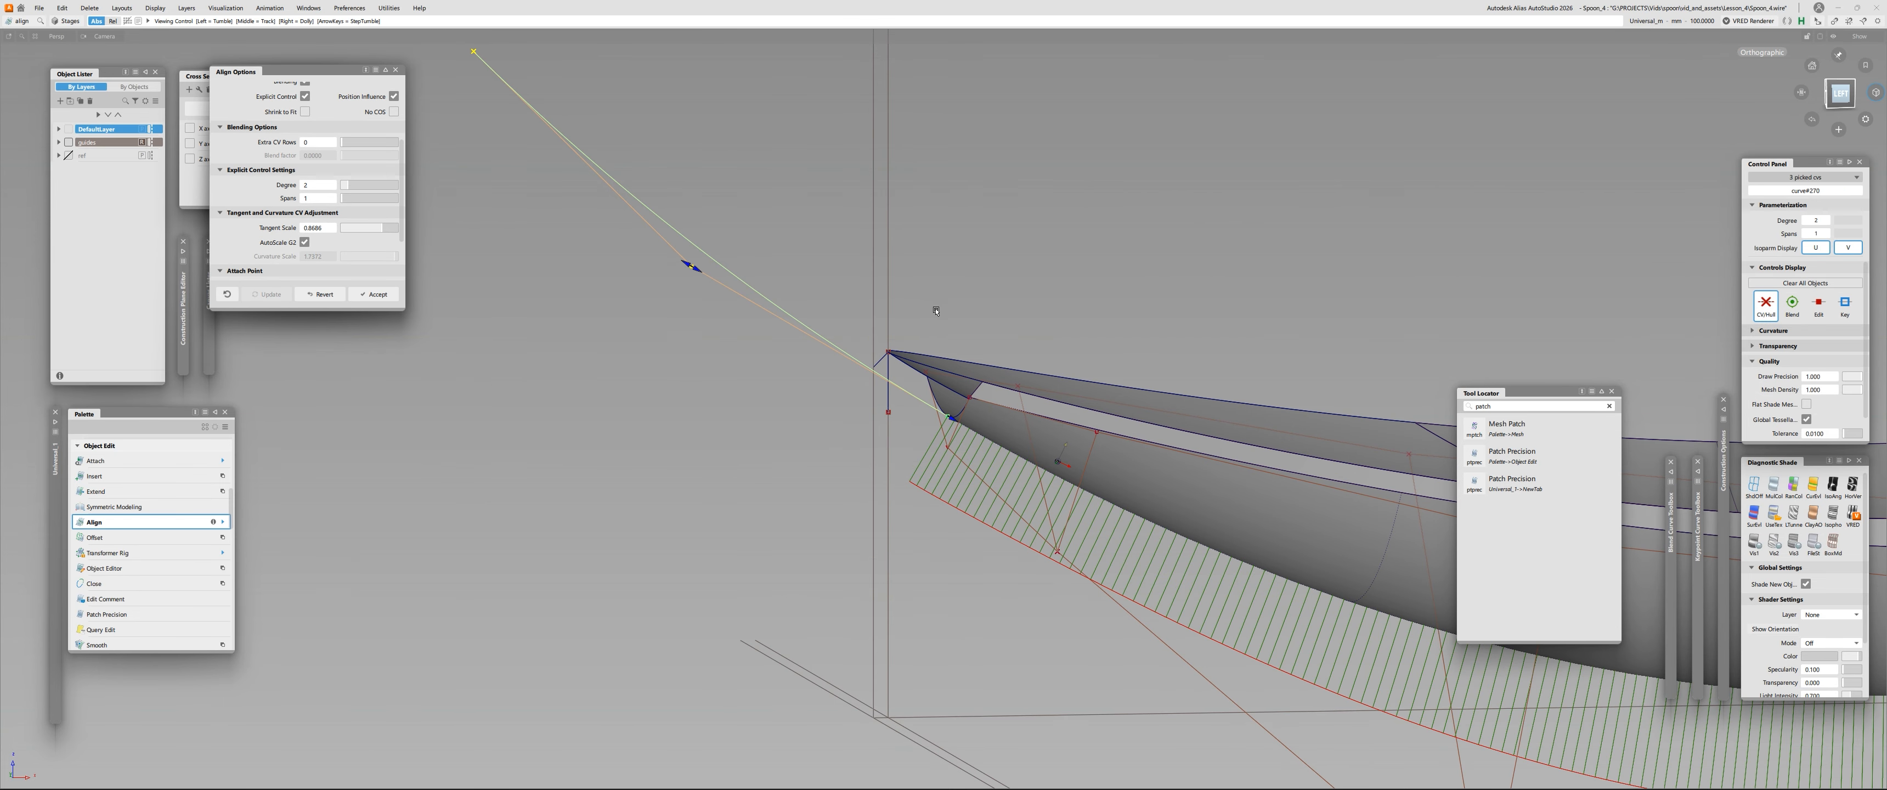
right_click_drag(936, 310, 1689, 128, "alt+shift")
left_click(1848, 98)
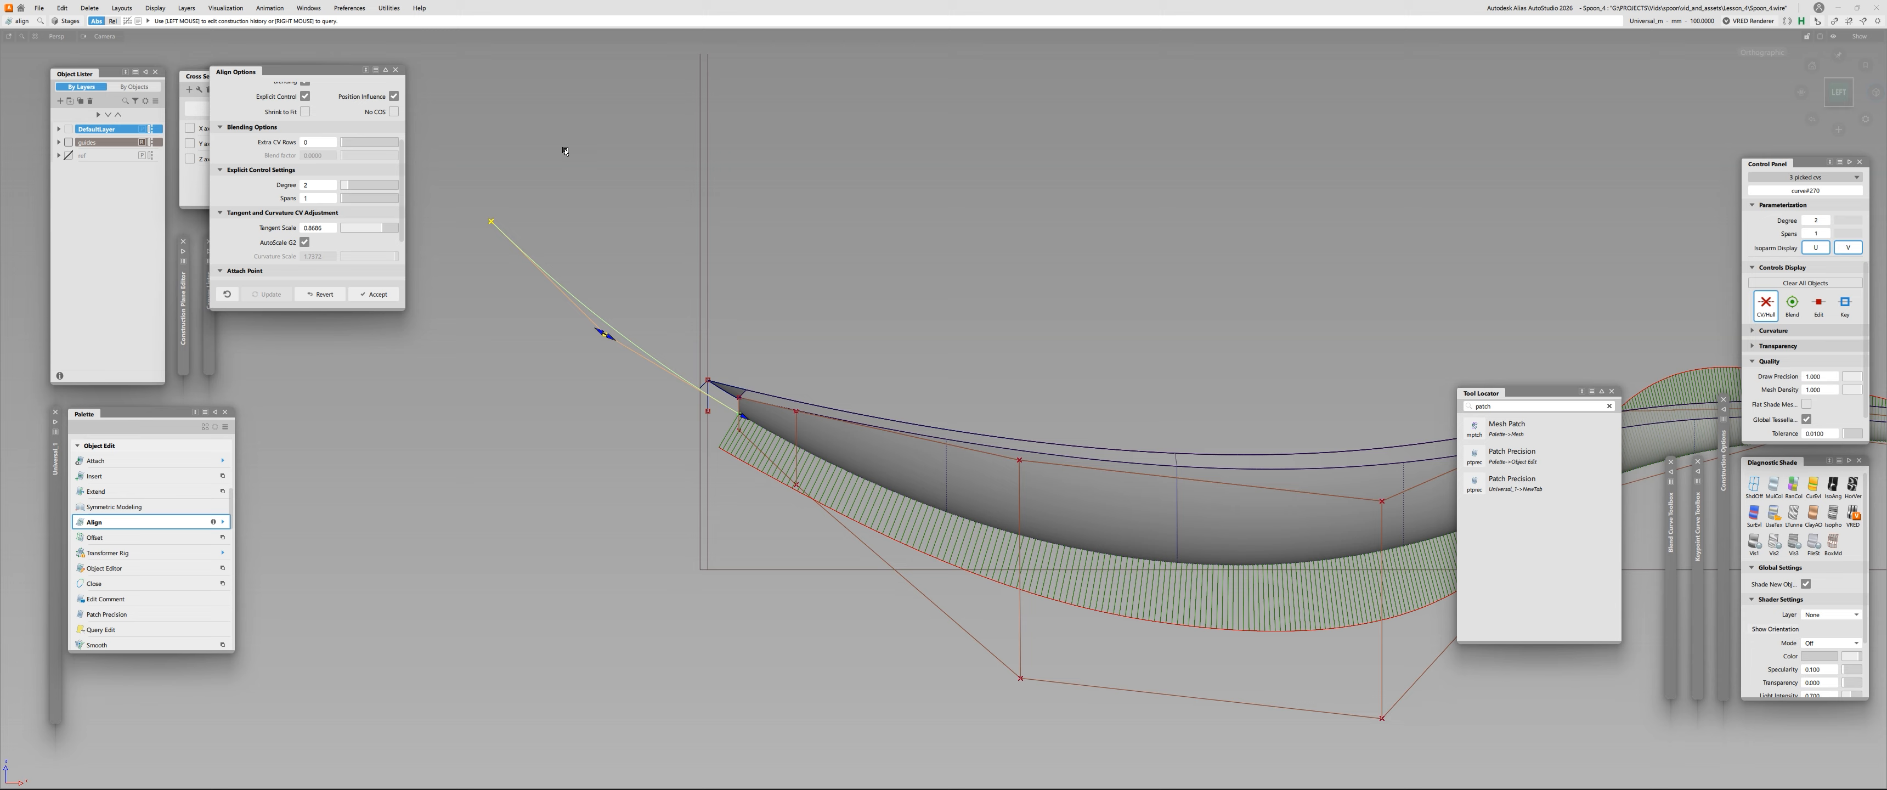
Display a curvature comb on the aligned tip curve beside the bottom surface's comb.
scroll(729, 413, "up", 5, "alt+shift")
left_click(739, 408)
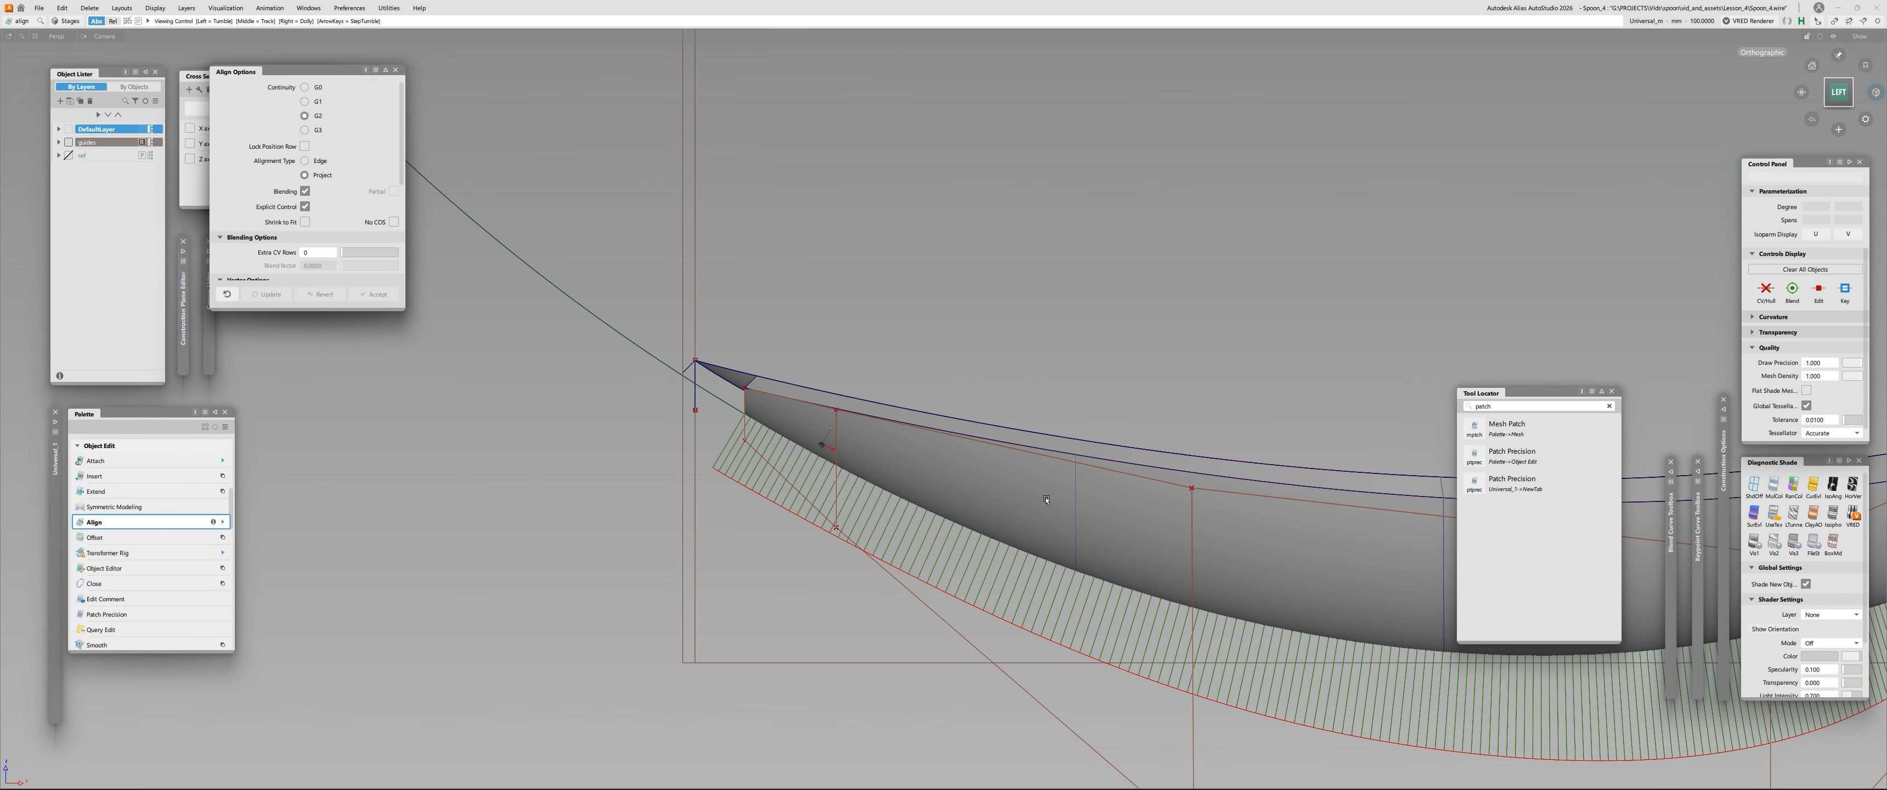
right_click_drag(1046, 500, 692, 413, "alt+shift")
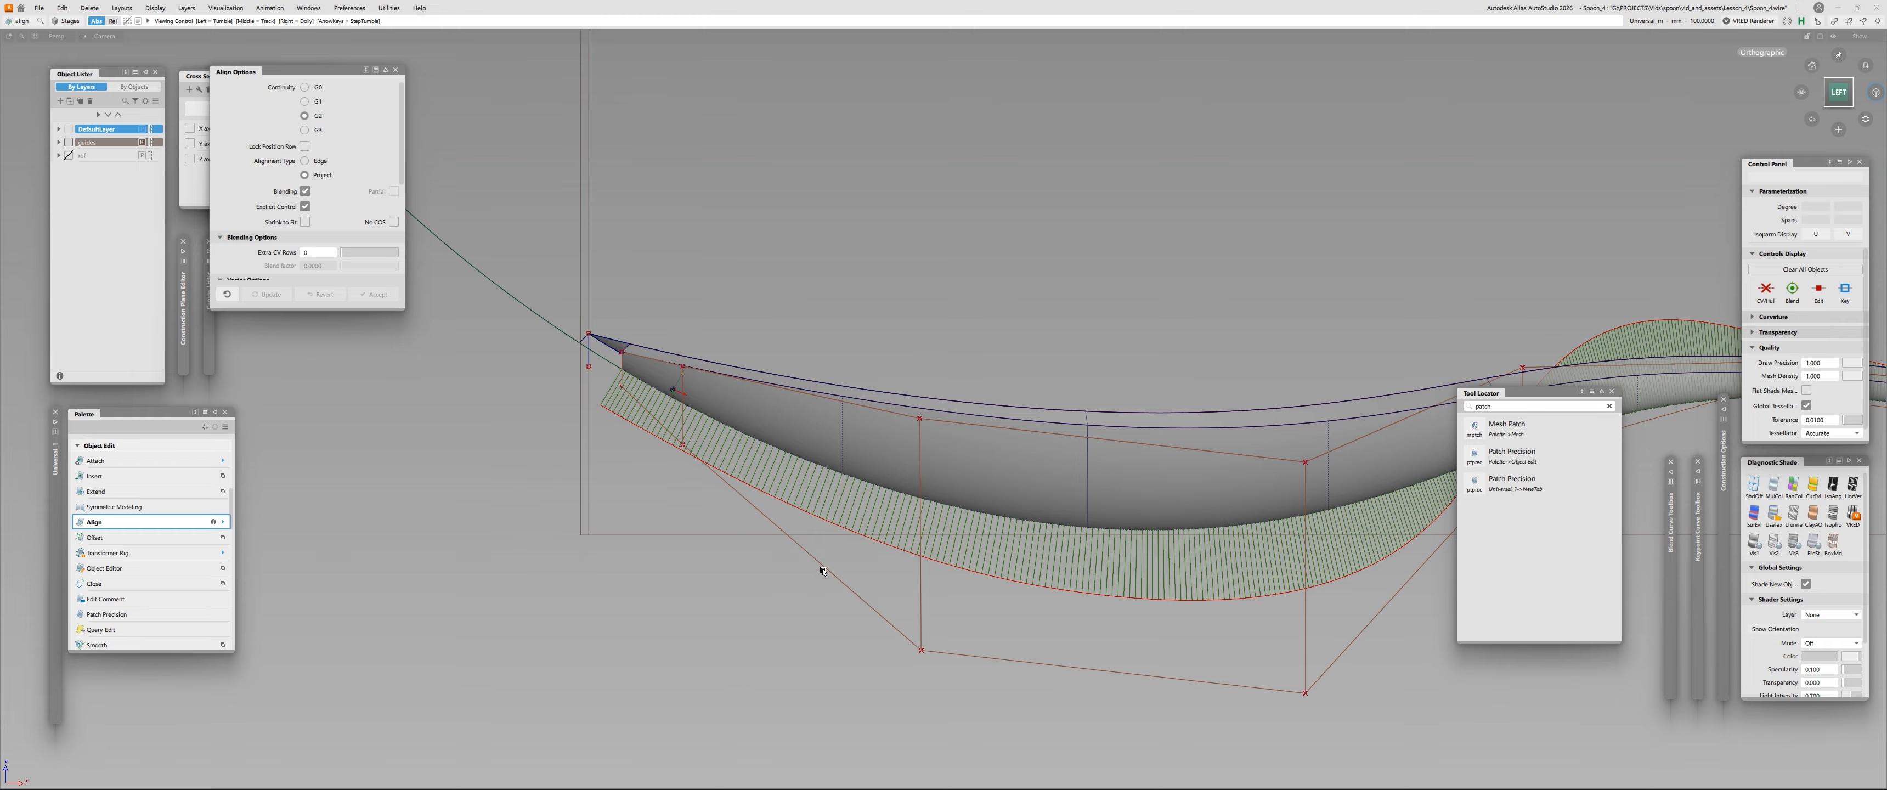
middle_click_drag(793, 476, 1006, 547, "alt+shift")
left_click(729, 383)
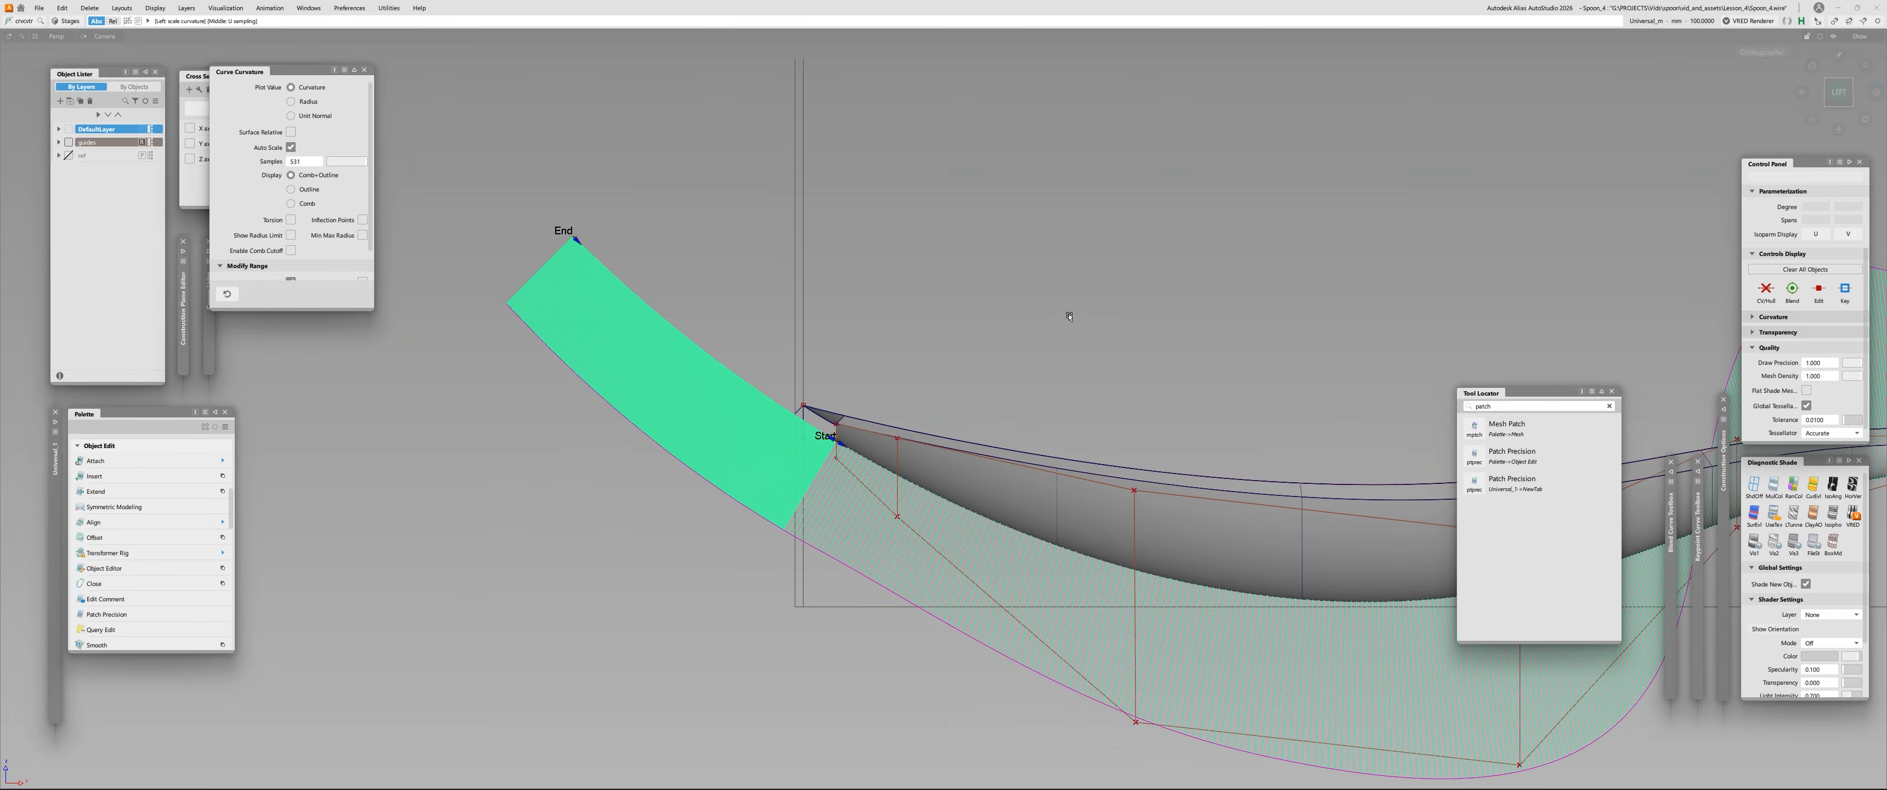
Adjust the heights of the bottom surface's second control vertex and lower tip vertex to compare its comb with the tip curve's.
right_click_drag(1070, 312, 909, 513, "alt+shift")
key("t")
middle_click_drag(911, 523, 935, 423, "alt+shift")
left_click(958, 441)
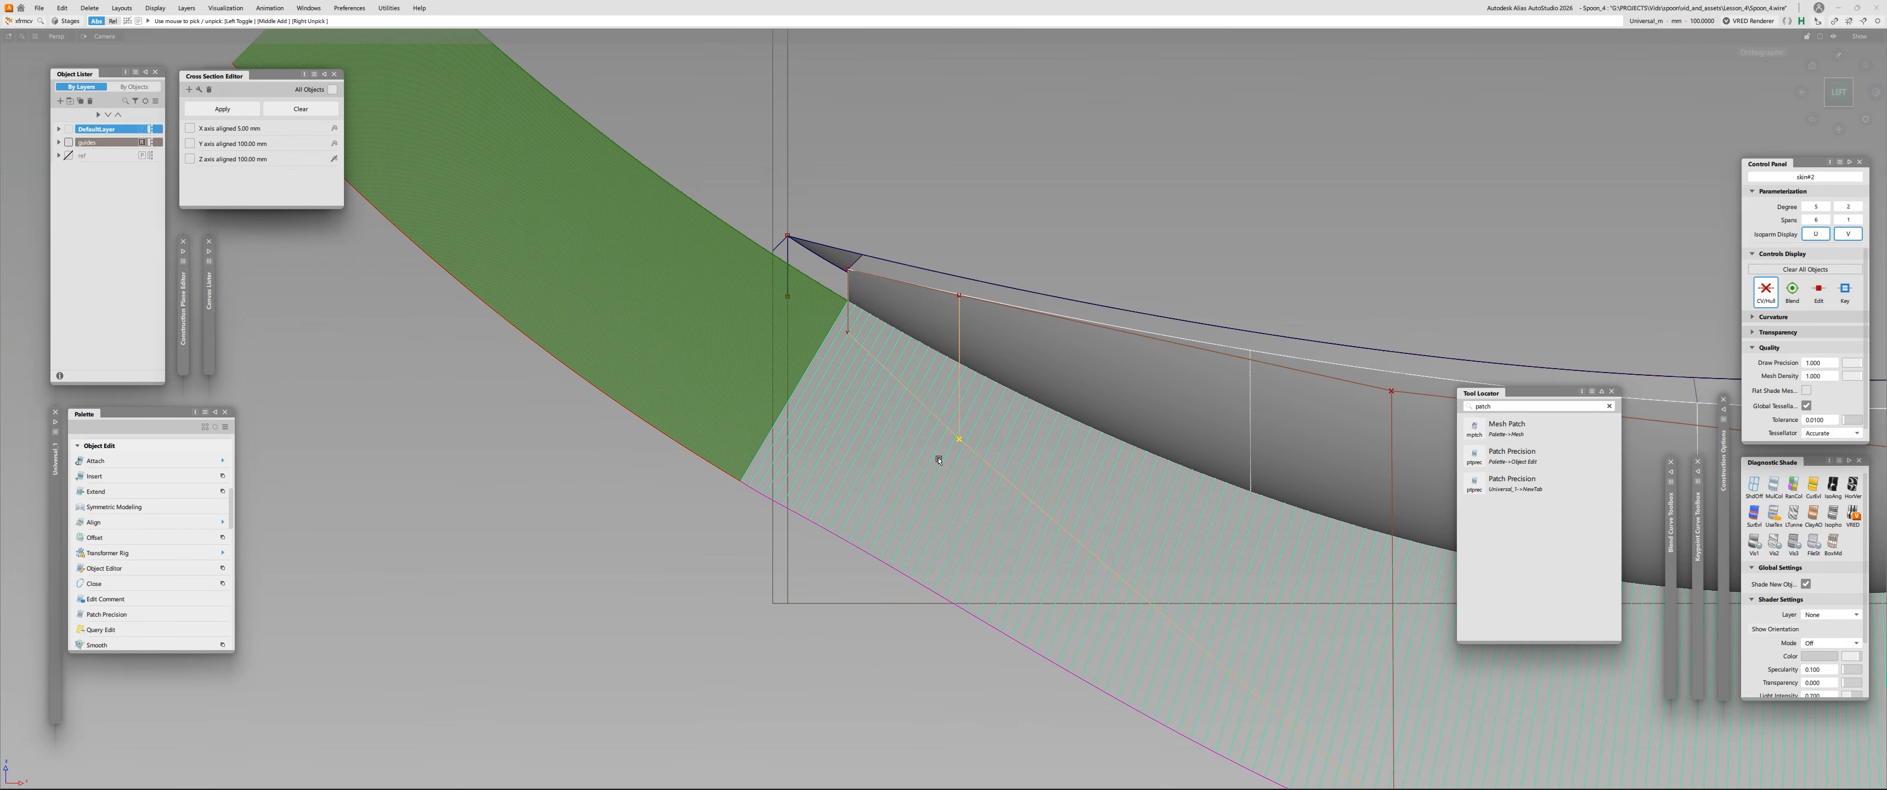
key("space")
mouse_move(1135, 170)
right_mouse_down()
mouse_move(1148, 155)
mouse_move(1053, 187)
mouse_move(1042, 227)
mouse_move(1144, 207)
mouse_move(1072, 352)
right_mouse_up()
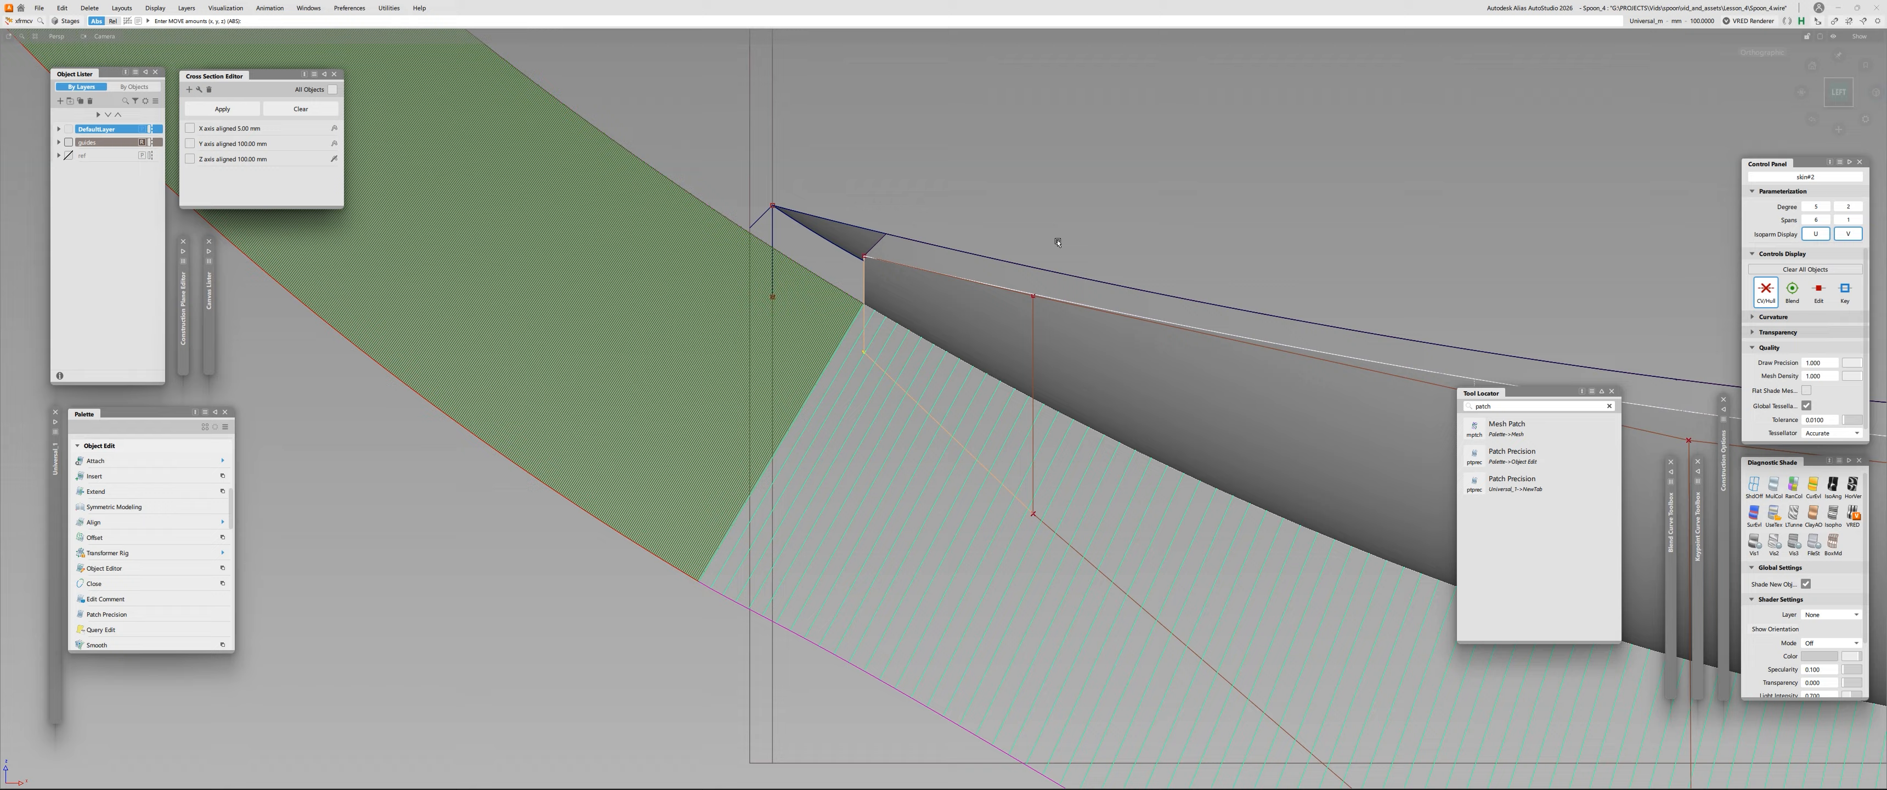
mouse_move(1140, 95)
right_mouse_down()
mouse_move(1127, 140)
mouse_move(1050, 200)
right_mouse_up()
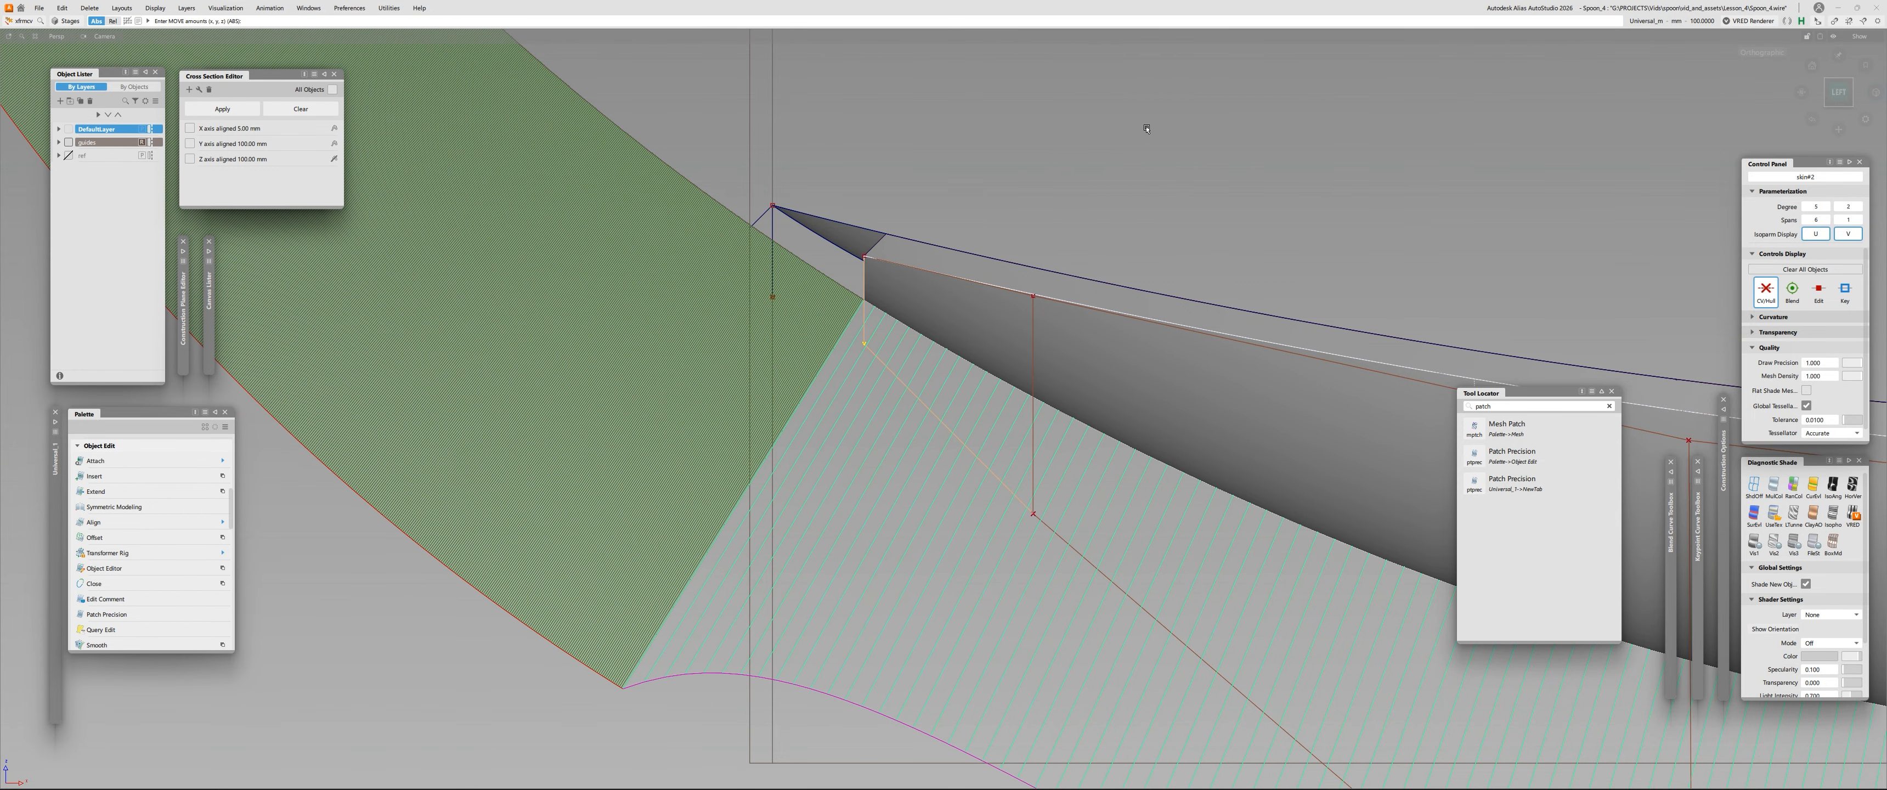
Shift the second control vertex from the tip and the lower tip vertex to bring the two curvature combs closer together.
scroll(916, 203, "up", 5)
right_click_drag(1011, 318, 884, 454, "alt+shift")
left_click(886, 460)
left_click(953, 493)
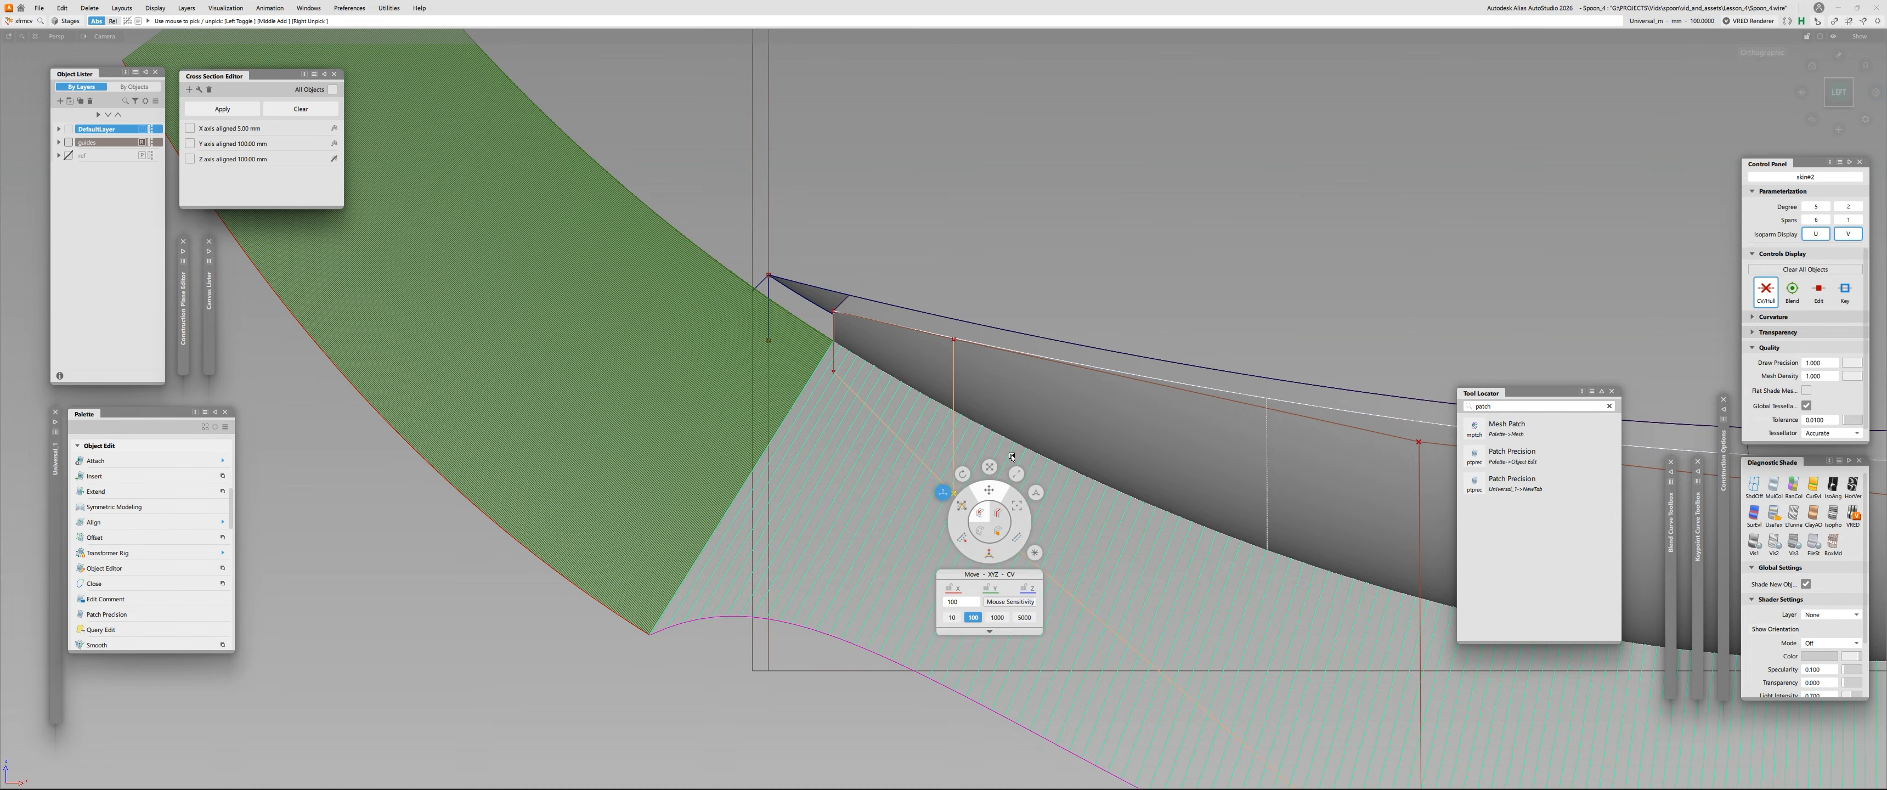
right_click_drag(1011, 457, 1403, 87)
right_click_drag(948, 358, 974, 337, "alt+shift")
left_click(780, 378)
right_click_drag(926, 242, 1173, 61)
Reposition the second control vertex from the tip until the bottom surface's comb flows into the tip curve's comb.
left_click(955, 549)
right_click_drag(1234, 196, 1217, 352)
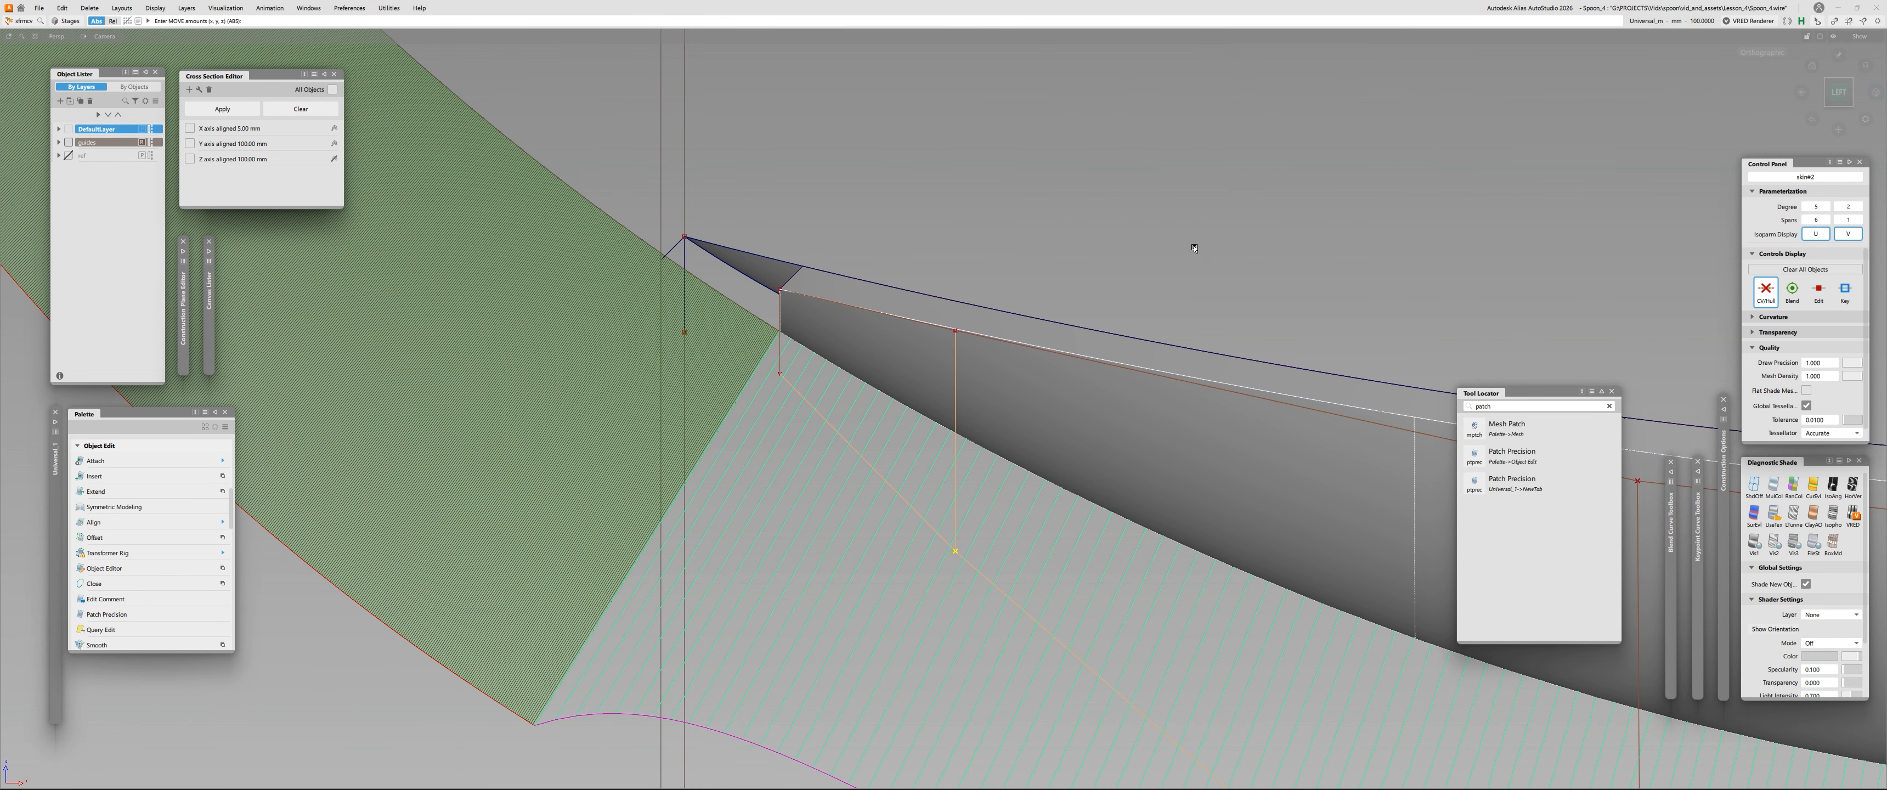
right_click_drag(1195, 249, 1146, 401)
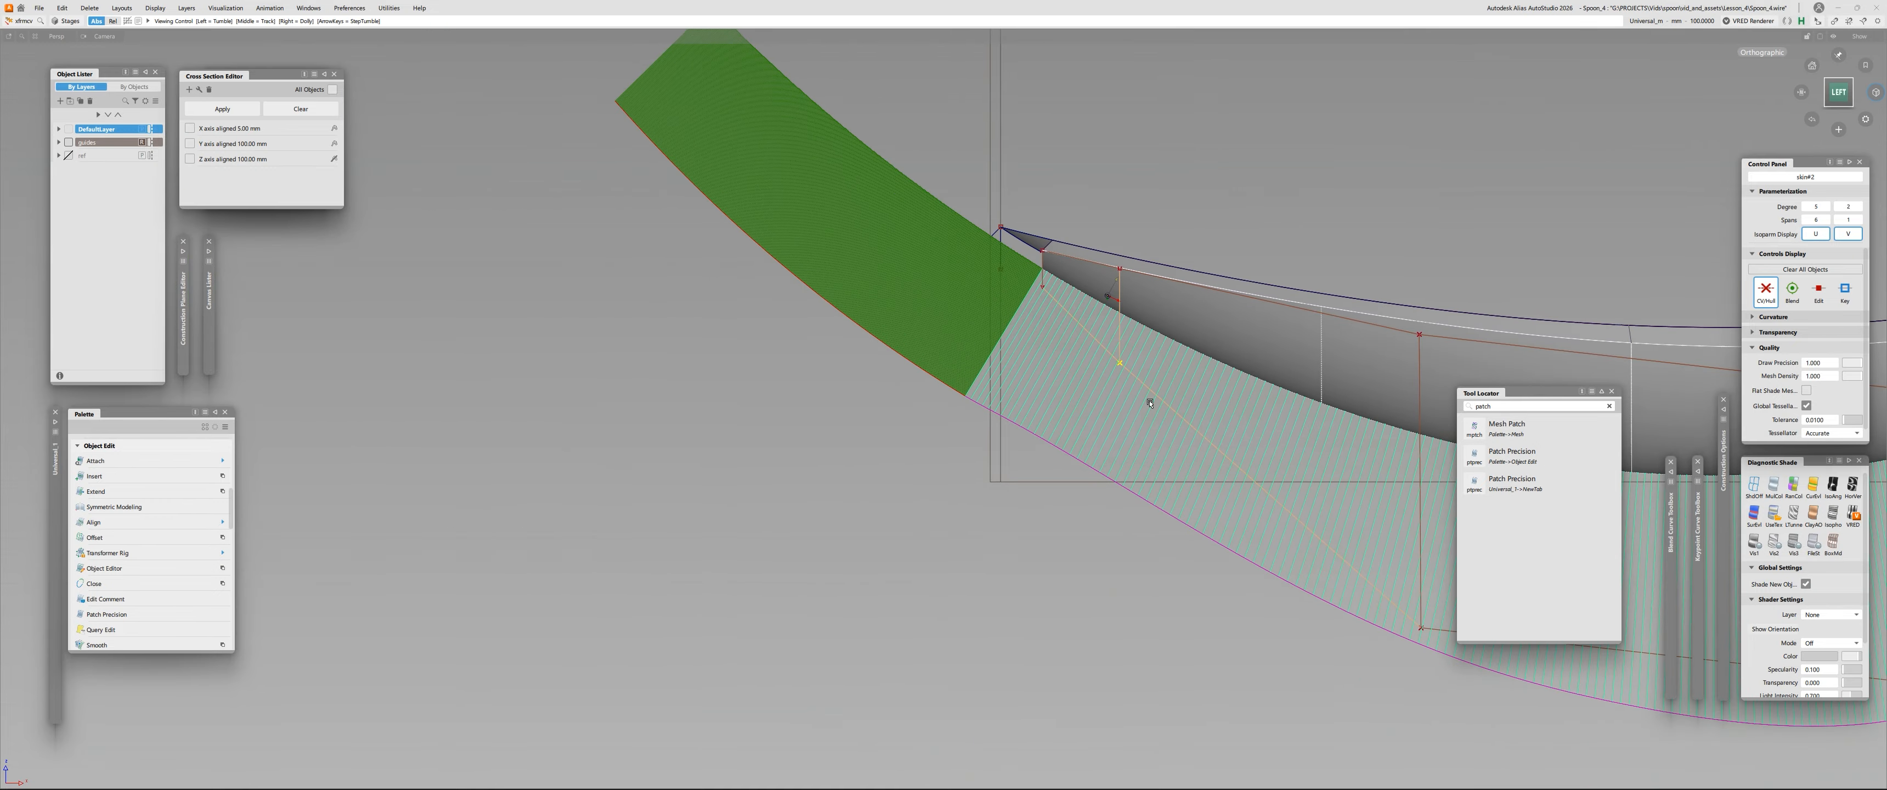
right_click_drag(1029, 442, 941, 391, "alt+shift")
middle_click_drag(1173, 467, 961, 533, "alt+shift")
right_click_drag(794, 282, 926, 156, "alt+shift")
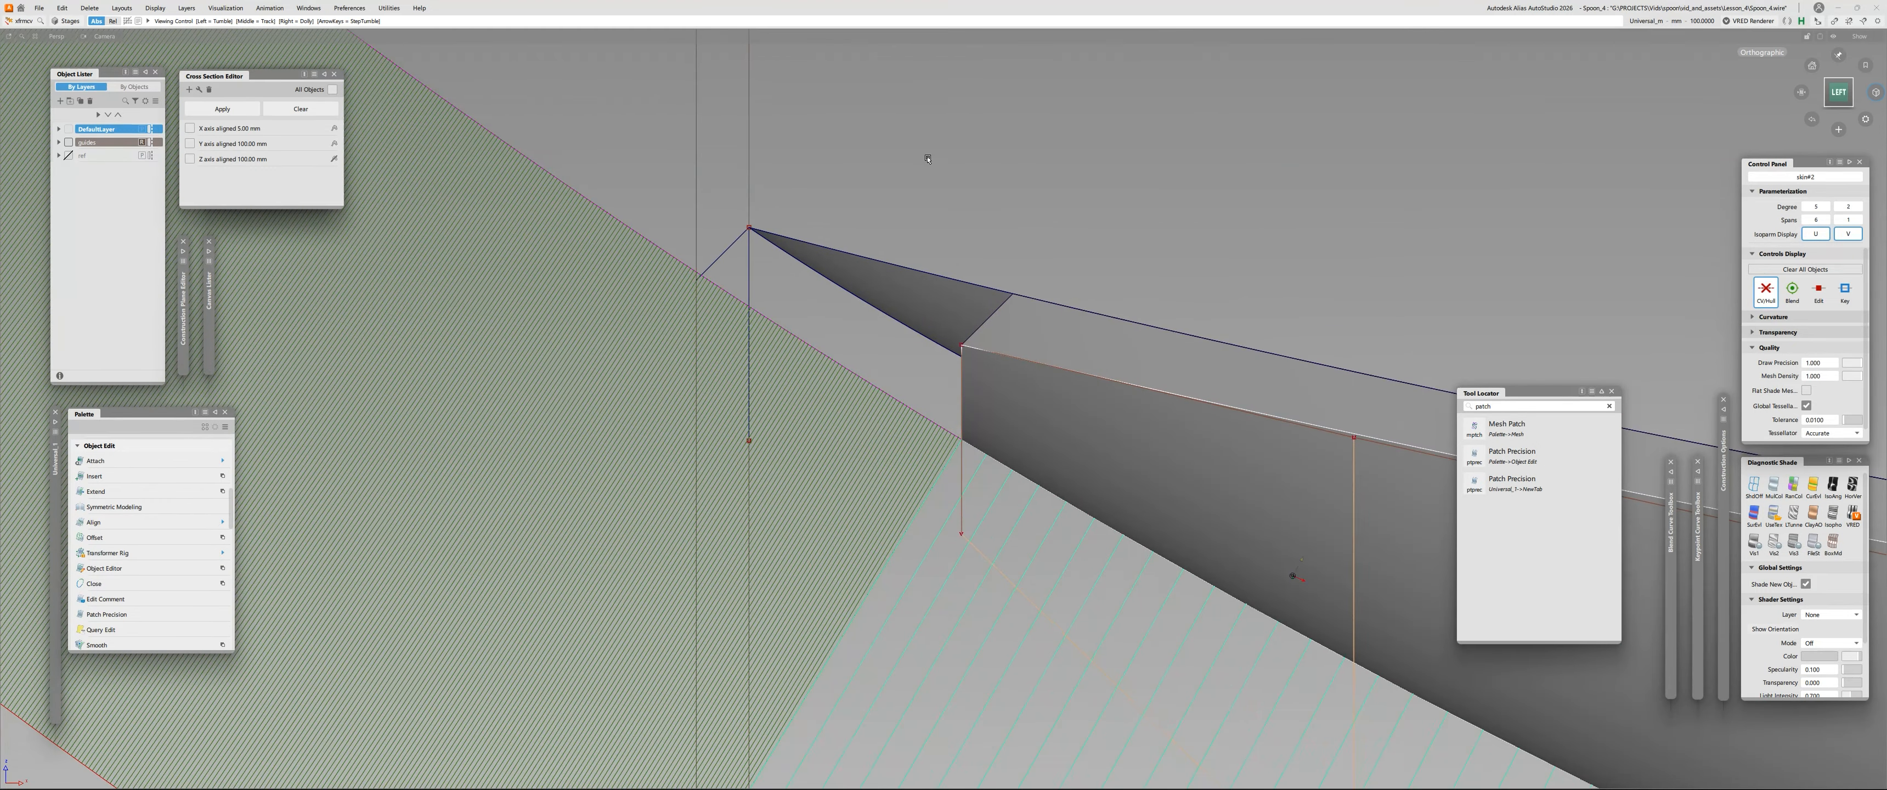
right_click_drag(1053, 72, 1188, 95)
right_click_drag(1145, 179, 922, 426, "alt+shift")
middle_click_drag(1106, 463, 834, 498, "alt+shift")
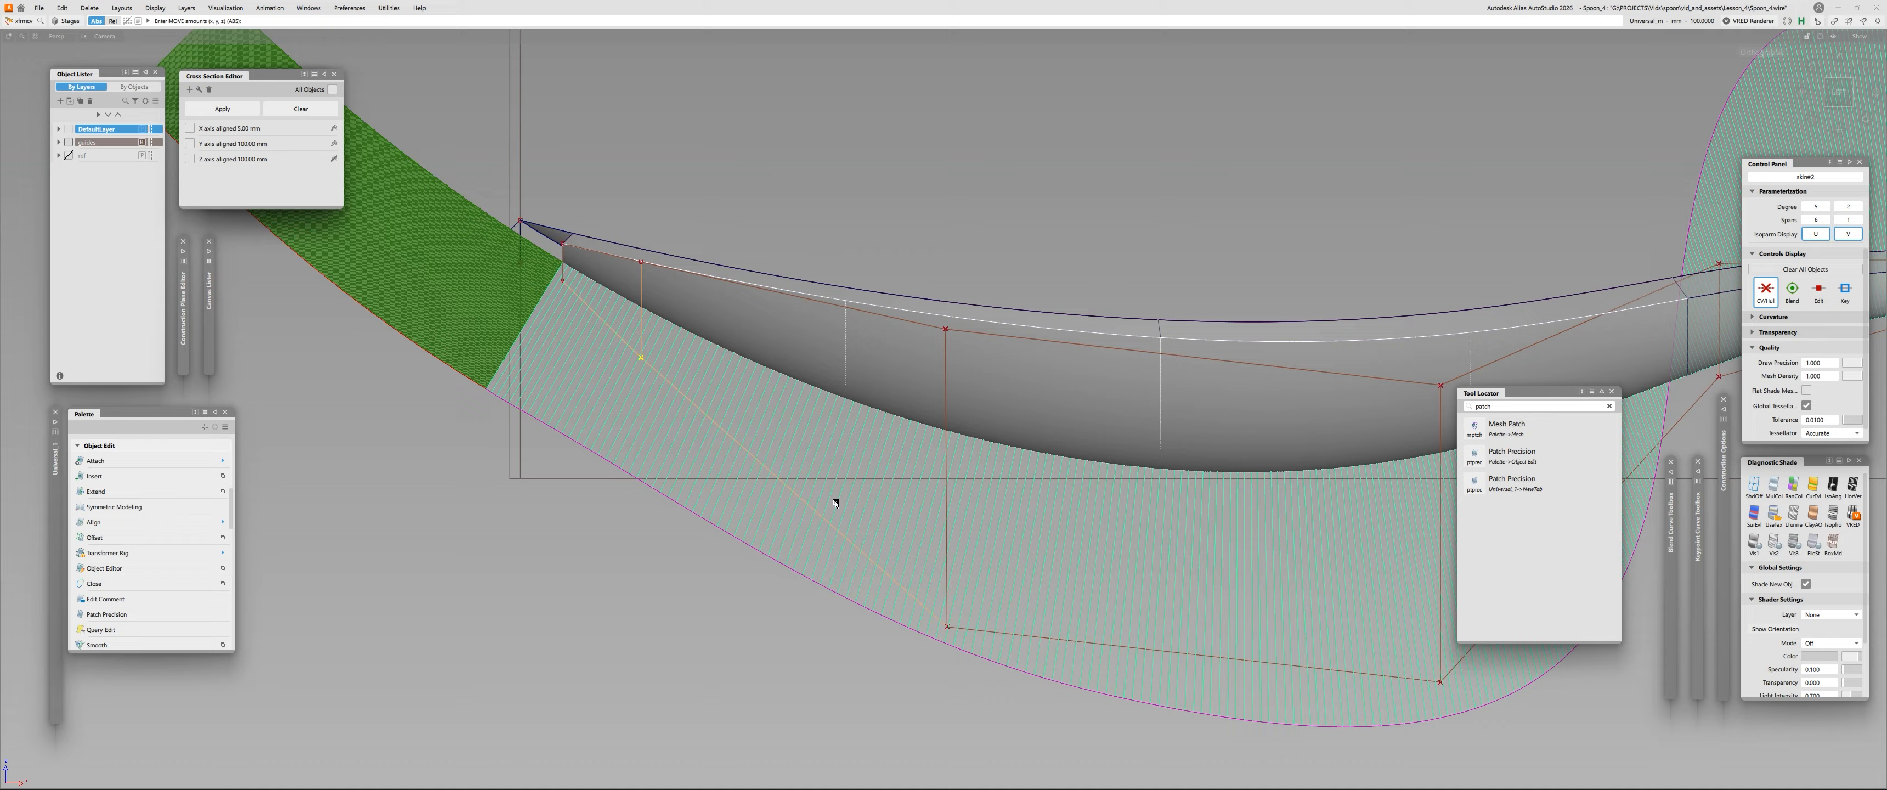
Nudge the bottom surface's third control vertex from the tip slightly along Z.
key("ctrl")
right_click_drag(887, 489, 1097, 206)
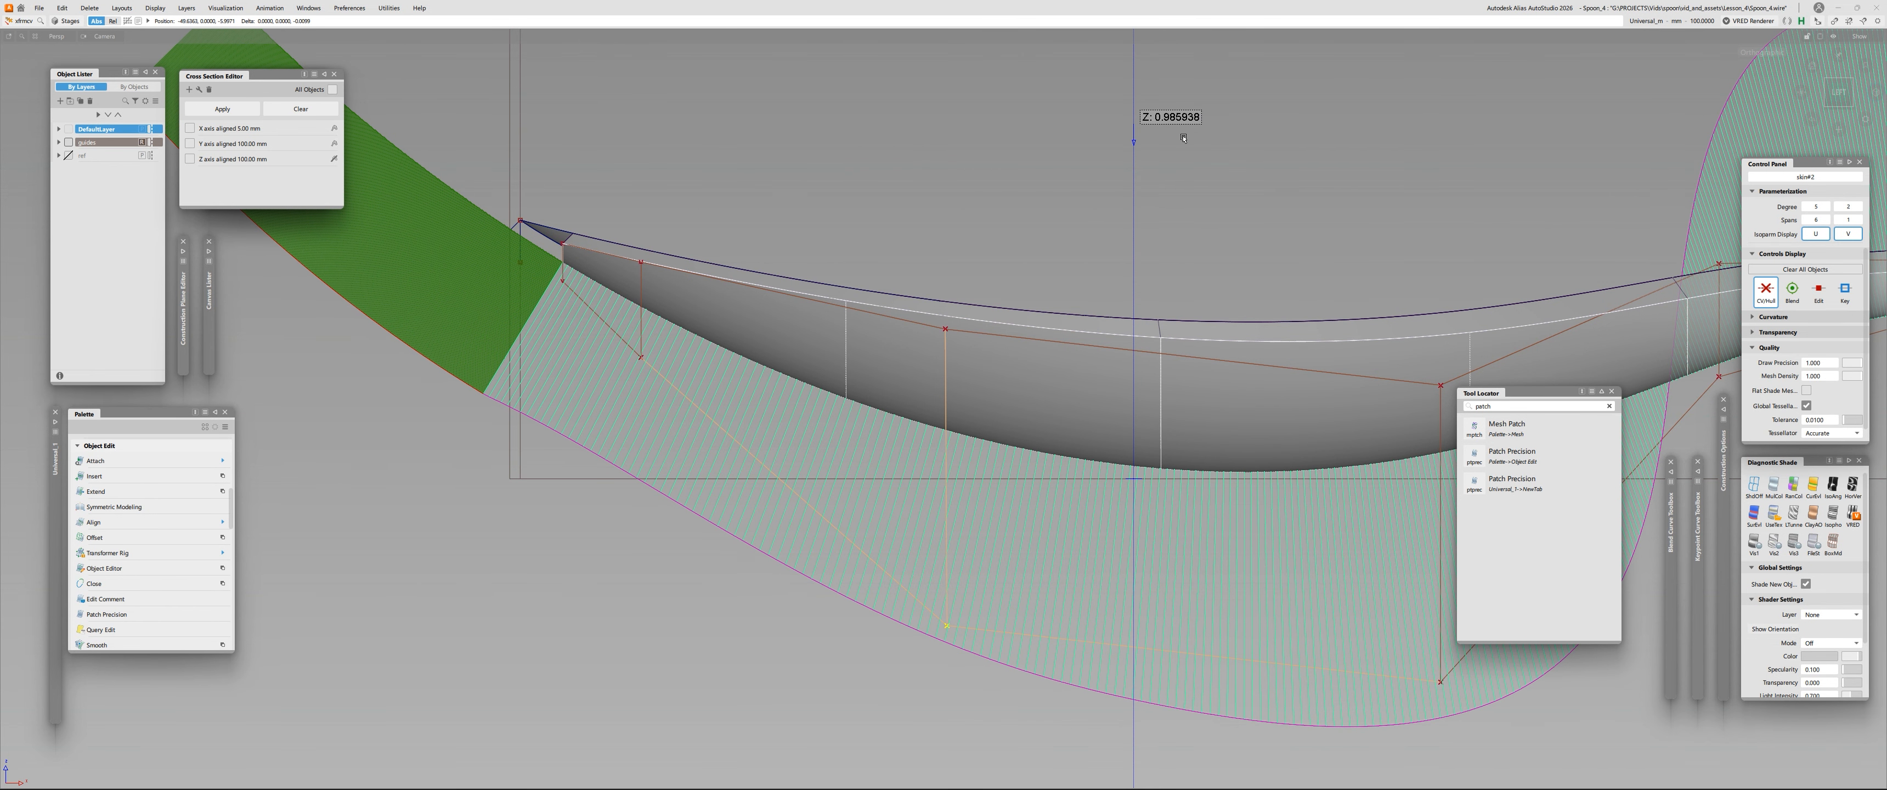
right_click_drag(1215, 91, 1208, 95)
Fine-tune the height of the lower tip vertex to line up the combs at the joint.
right_click_drag(953, 366, 715, 302, "alt+shift")
key("ctrl")
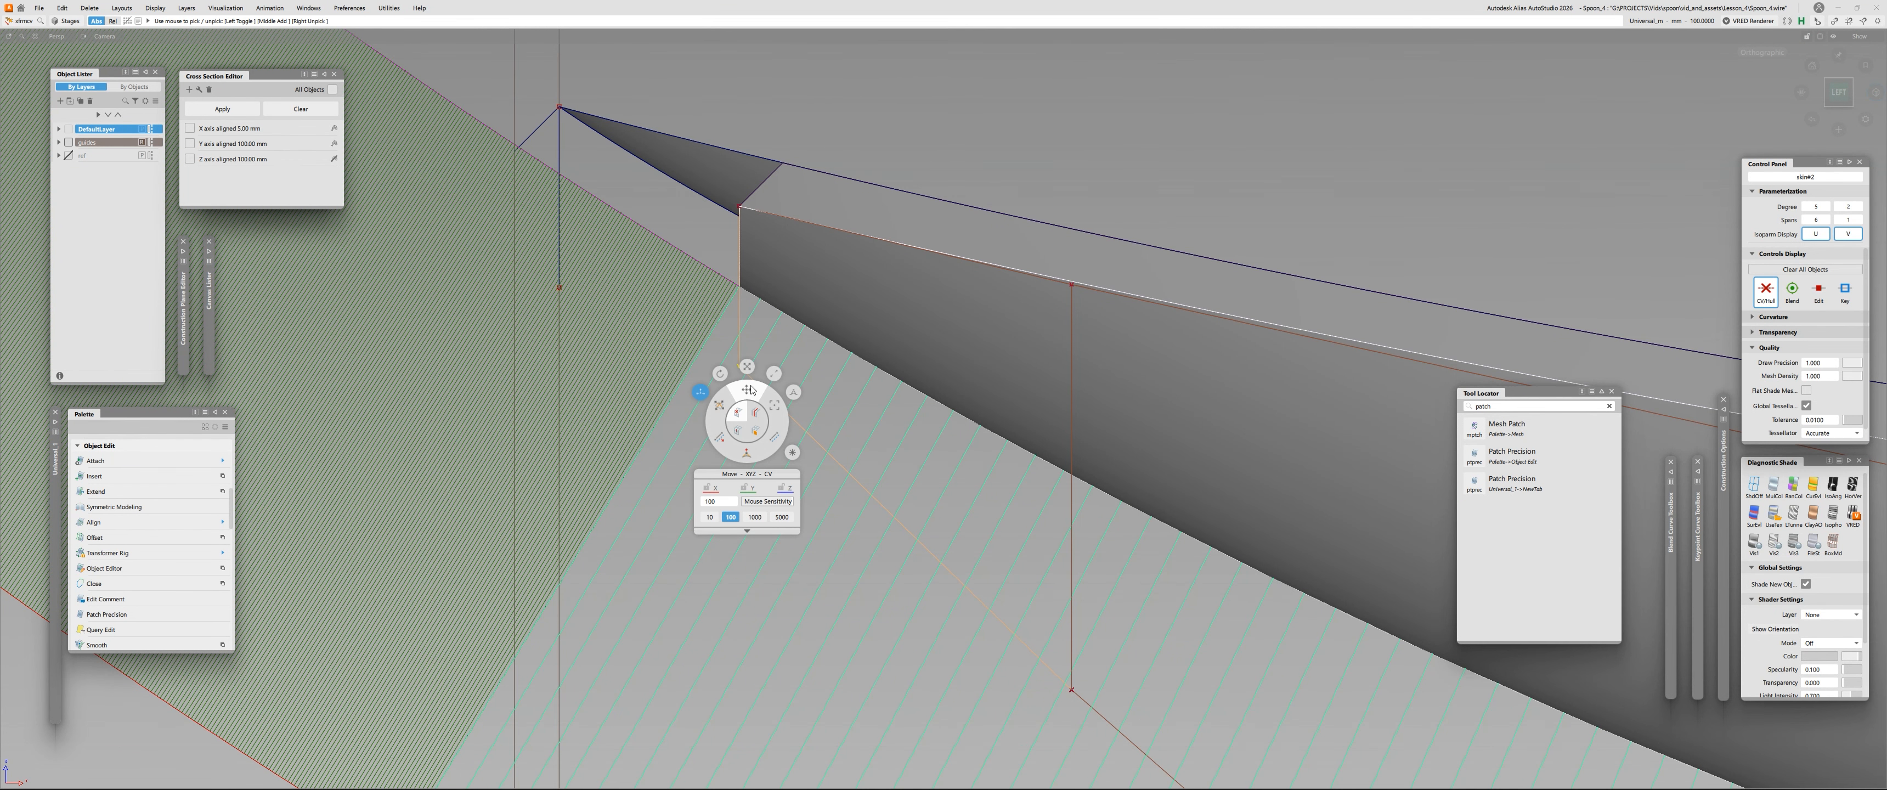
right_click_drag(793, 392, 932, 429)
middle_click_drag(932, 429, 774, 413, "alt+shift")
right_click_drag(774, 413, 821, 400, "alt+shift")
left_click(956, 198)
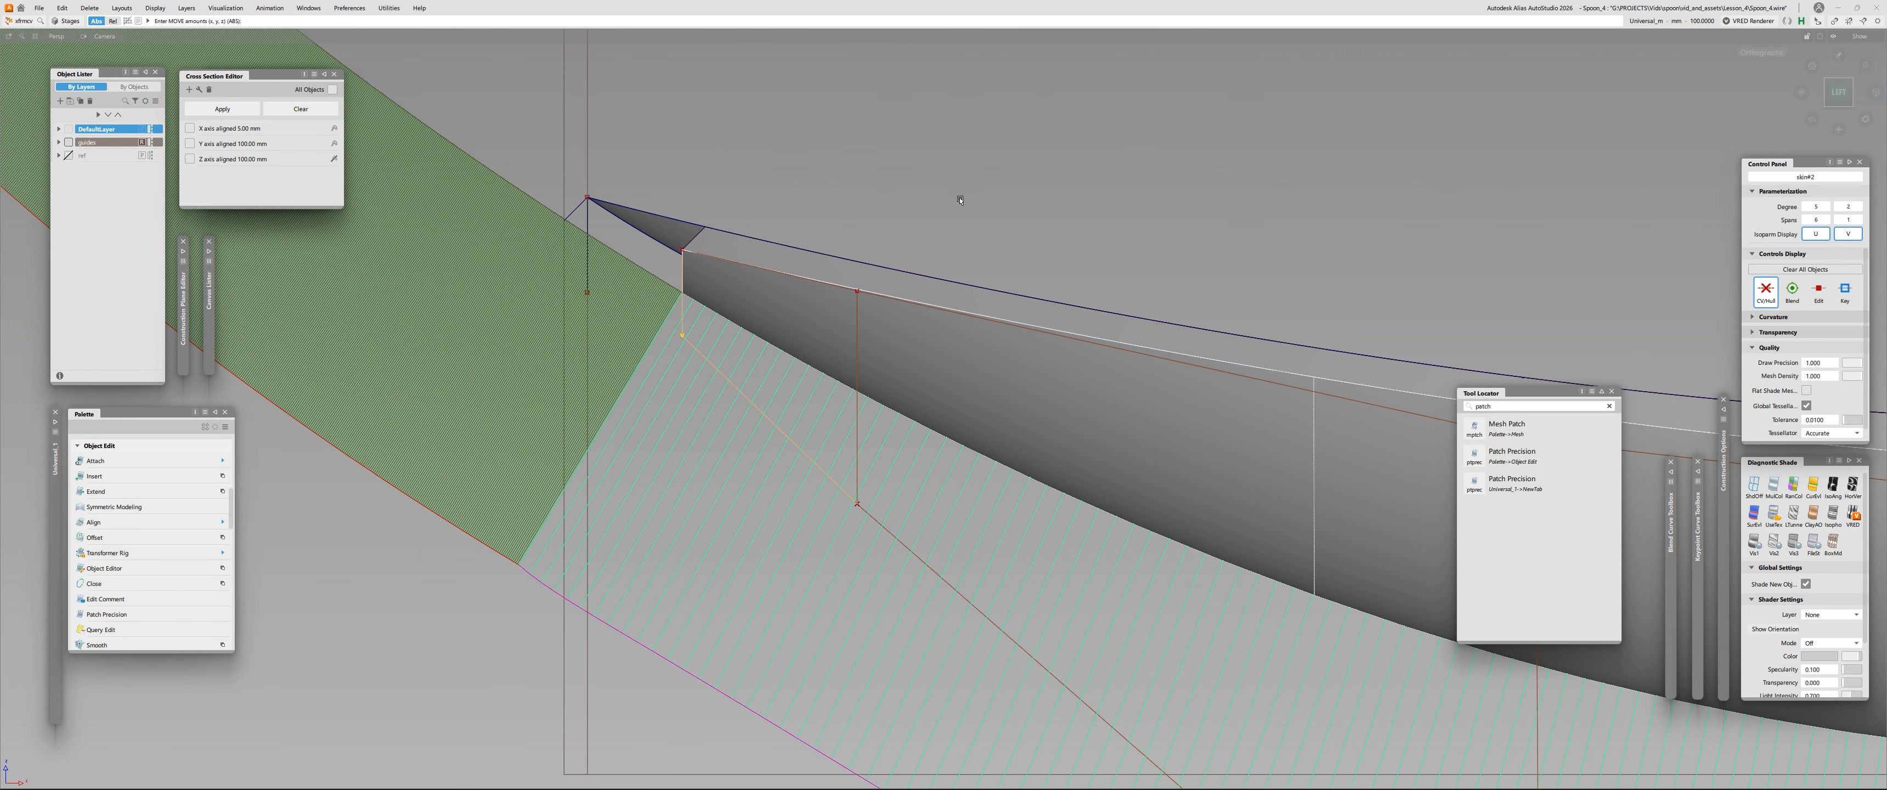
Raise the second control vertex from the tip slightly along Z.
left_click(857, 503)
key("ctrl")
right_click_drag(842, 498, 854, 288)
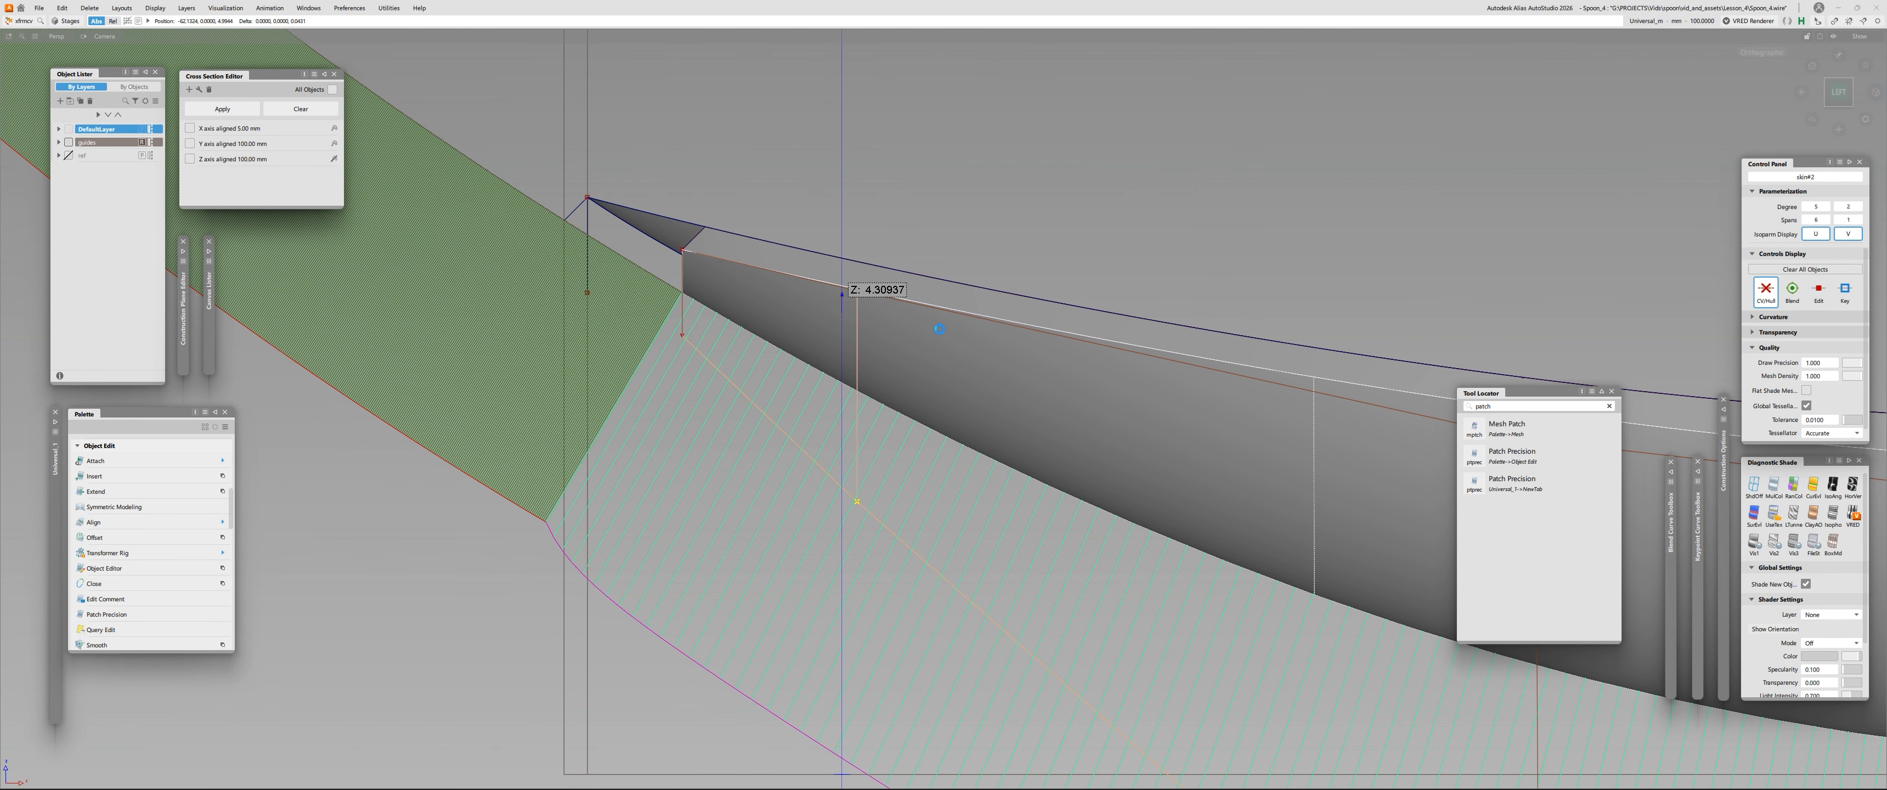
right_click_drag(756, 469, 747, 345)
Raise the lower tip vertex slightly so the bottom surface's comb meets the tip curve's comb evenly.
left_click(666, 334)
left_click(682, 336)
mouse_move(682, 426)
right_mouse_down()
mouse_move(699, 434)
mouse_move(804, 326)
right_mouse_up()
right_click_drag(581, 495, 616, 427)
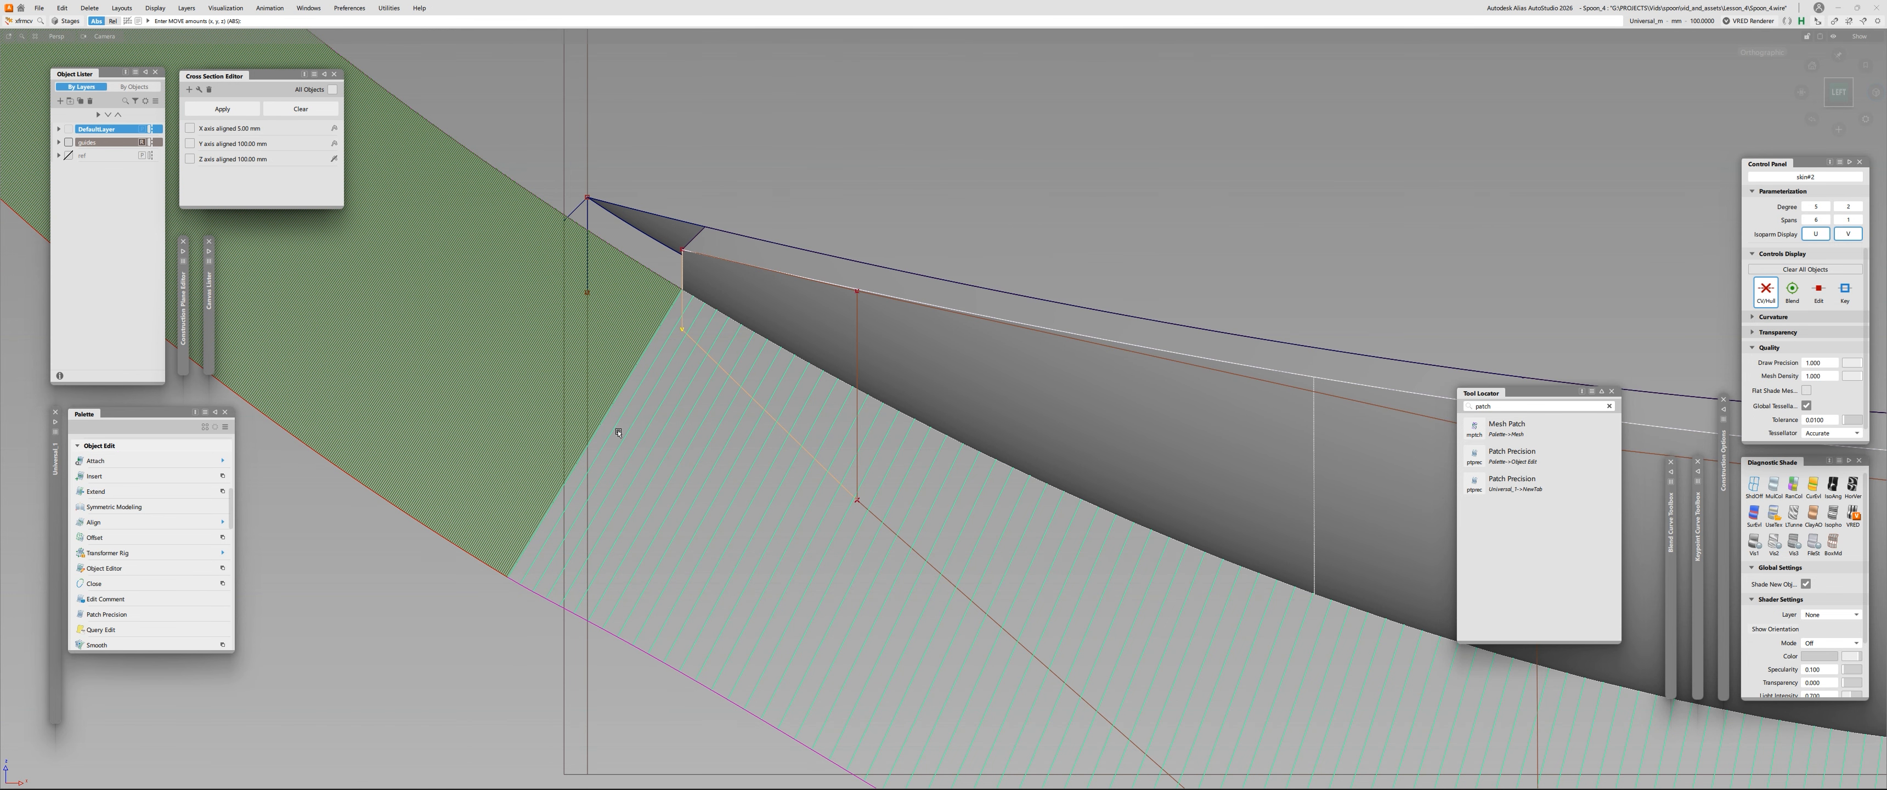
Make small position corrections to the second control vertex and the lower tip vertex to smooth the comb transition.
left_click(856, 499)
mouse_move(929, 239)
right_mouse_down()
mouse_move(1011, 103)
mouse_move(1003, 202)
mouse_move(952, 241)
right_mouse_up()
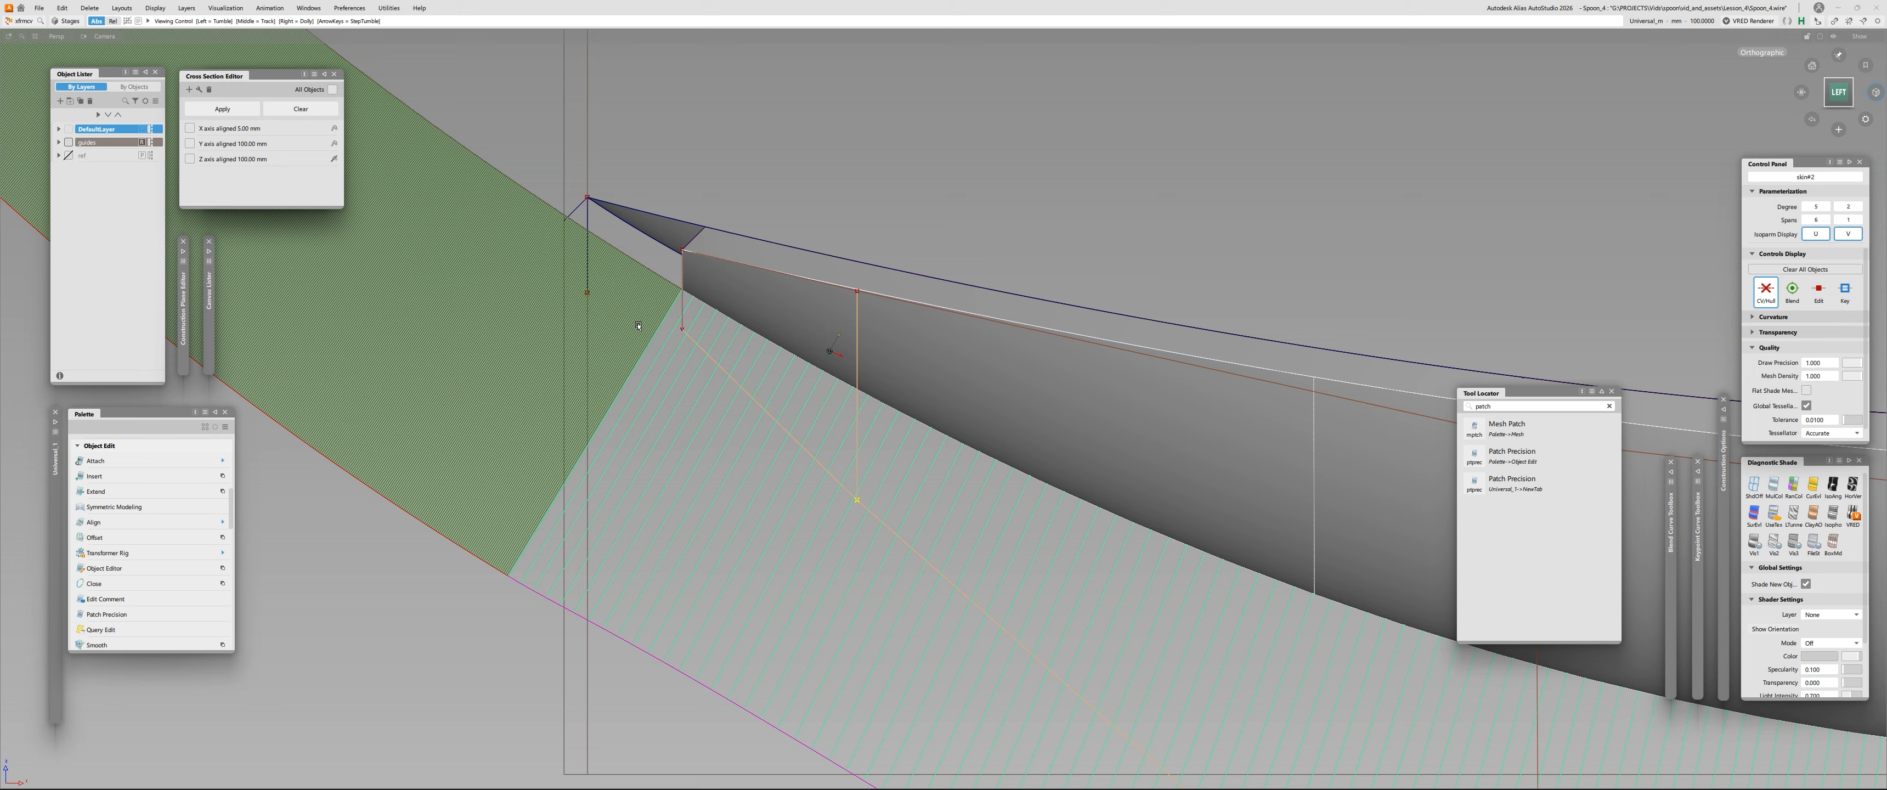
right_click_drag(638, 326, 603, 362, "alt+shift")
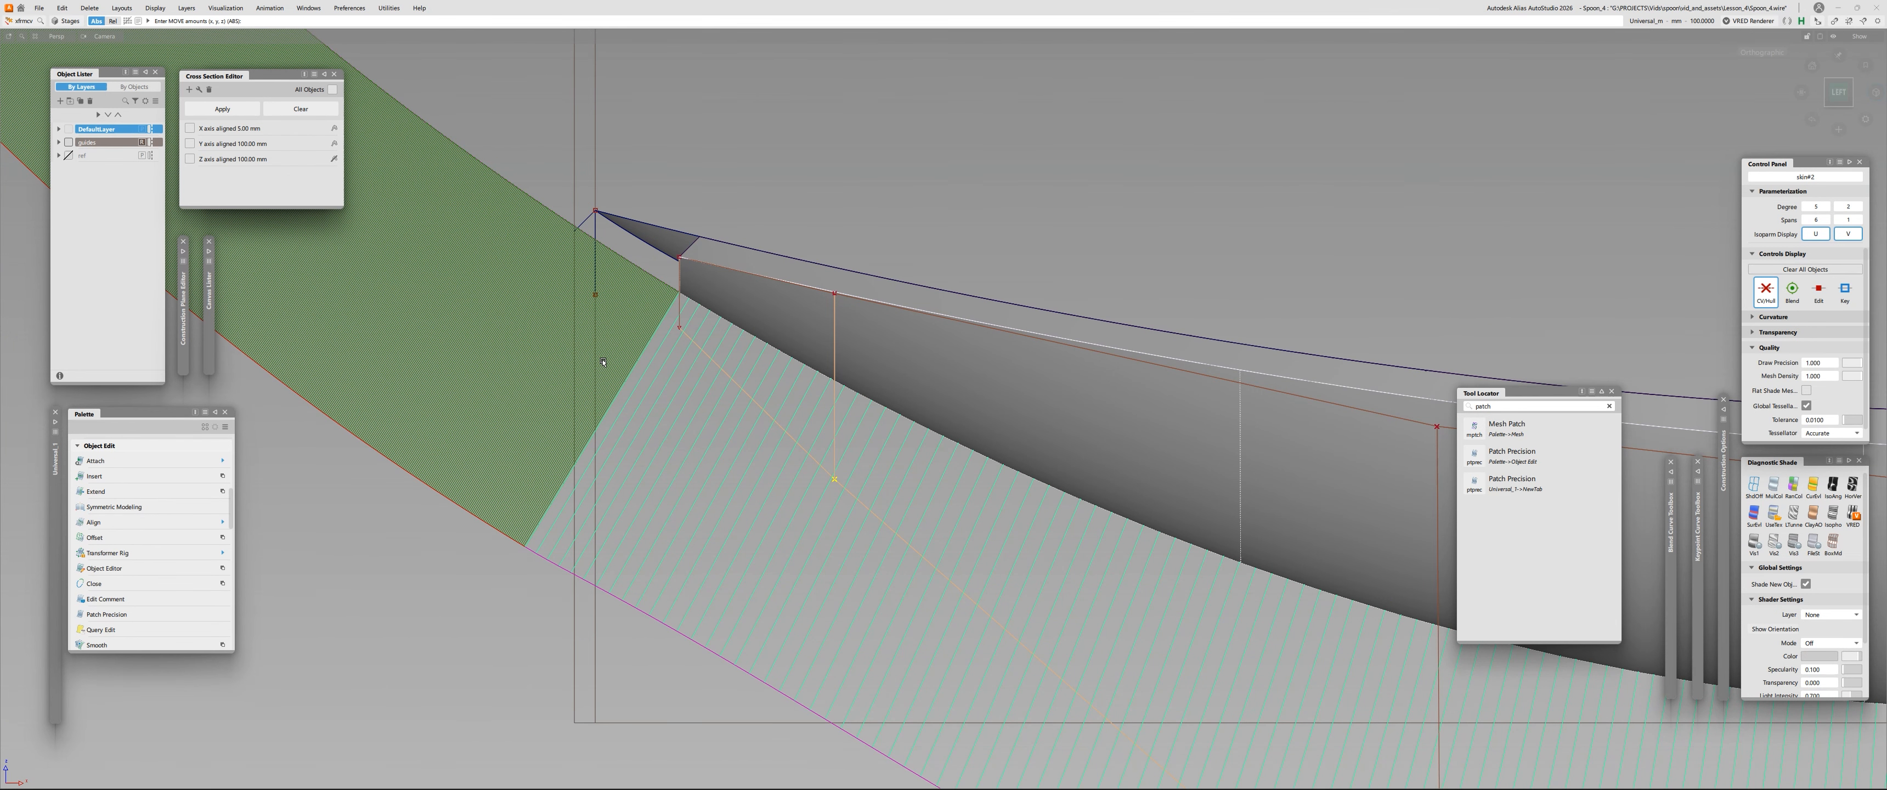
left_click(680, 327)
key("shift+alt")
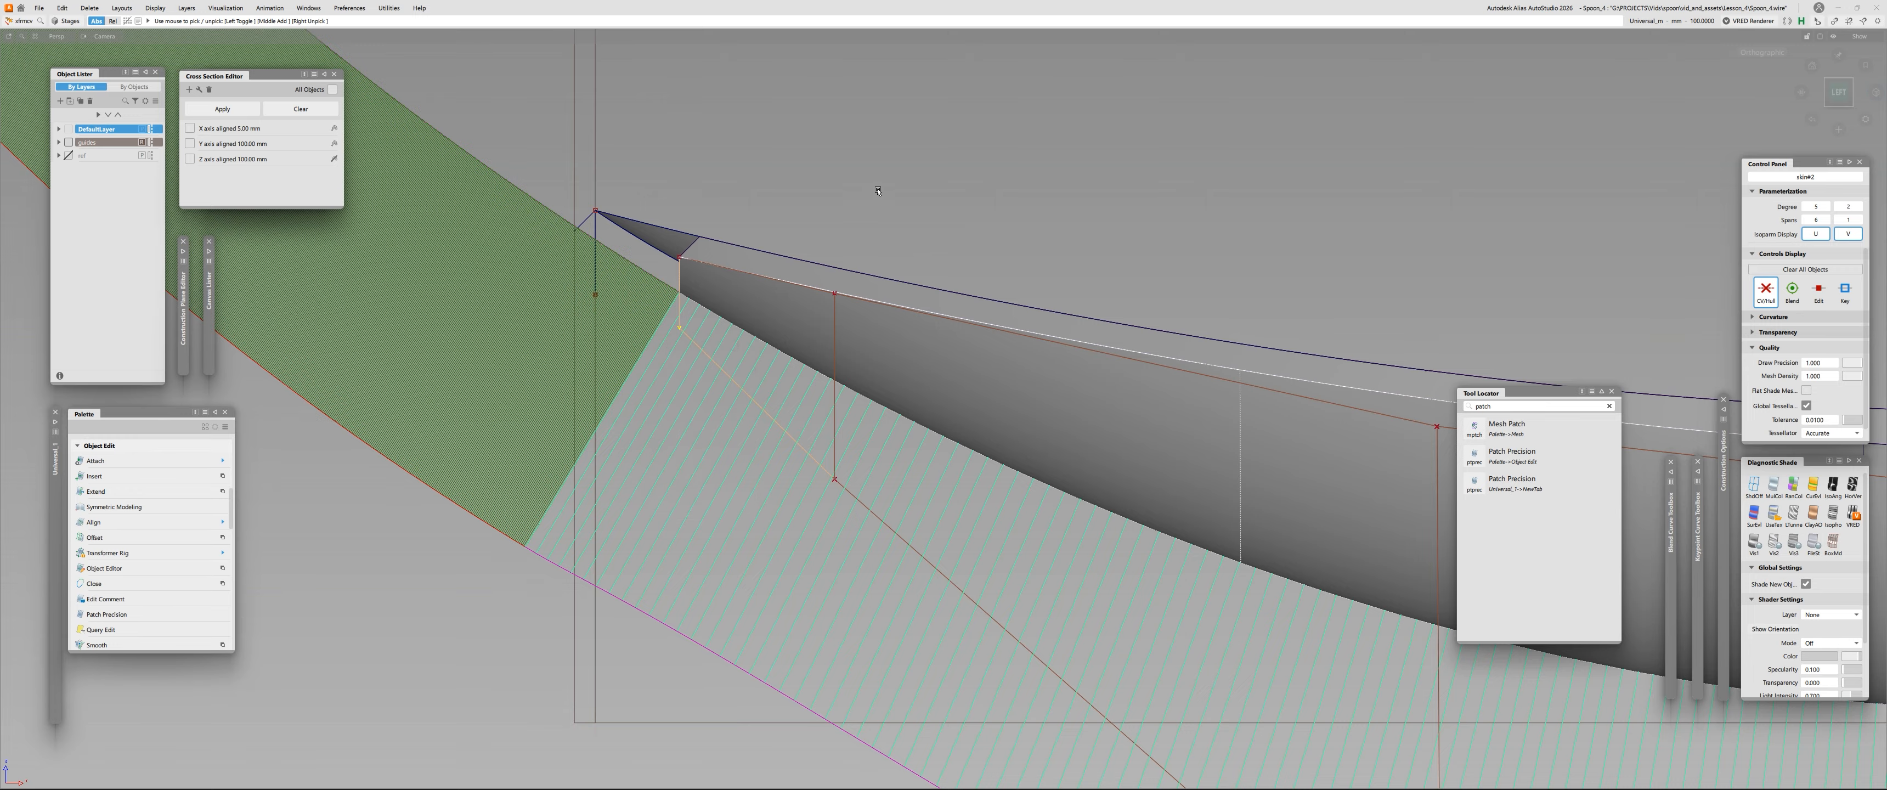
right_click_drag(878, 191, 913, 158)
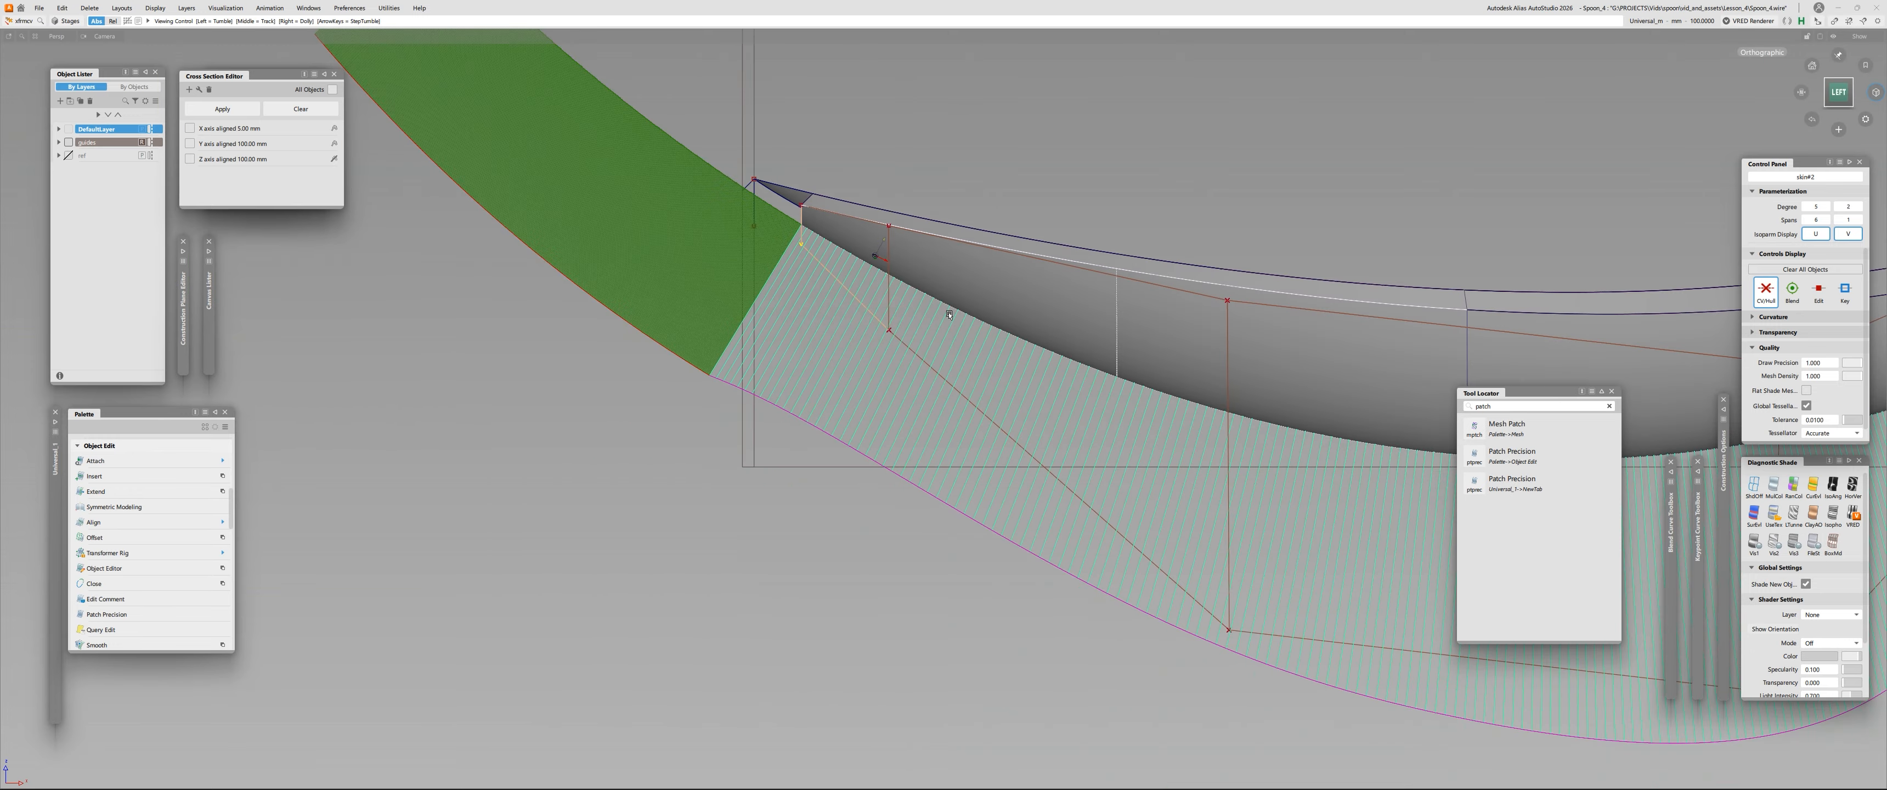
Select the second control vertex from the tip again and refine its position against the curvature combs.
middle_click_drag(913, 157, 775, 147, "alt+shift")
left_click(750, 314)
key("space")
left_click(804, 378)
right_click_drag(905, 169, 666, 157)
right_click_drag(880, 231, 771, 253, "alt+shift")
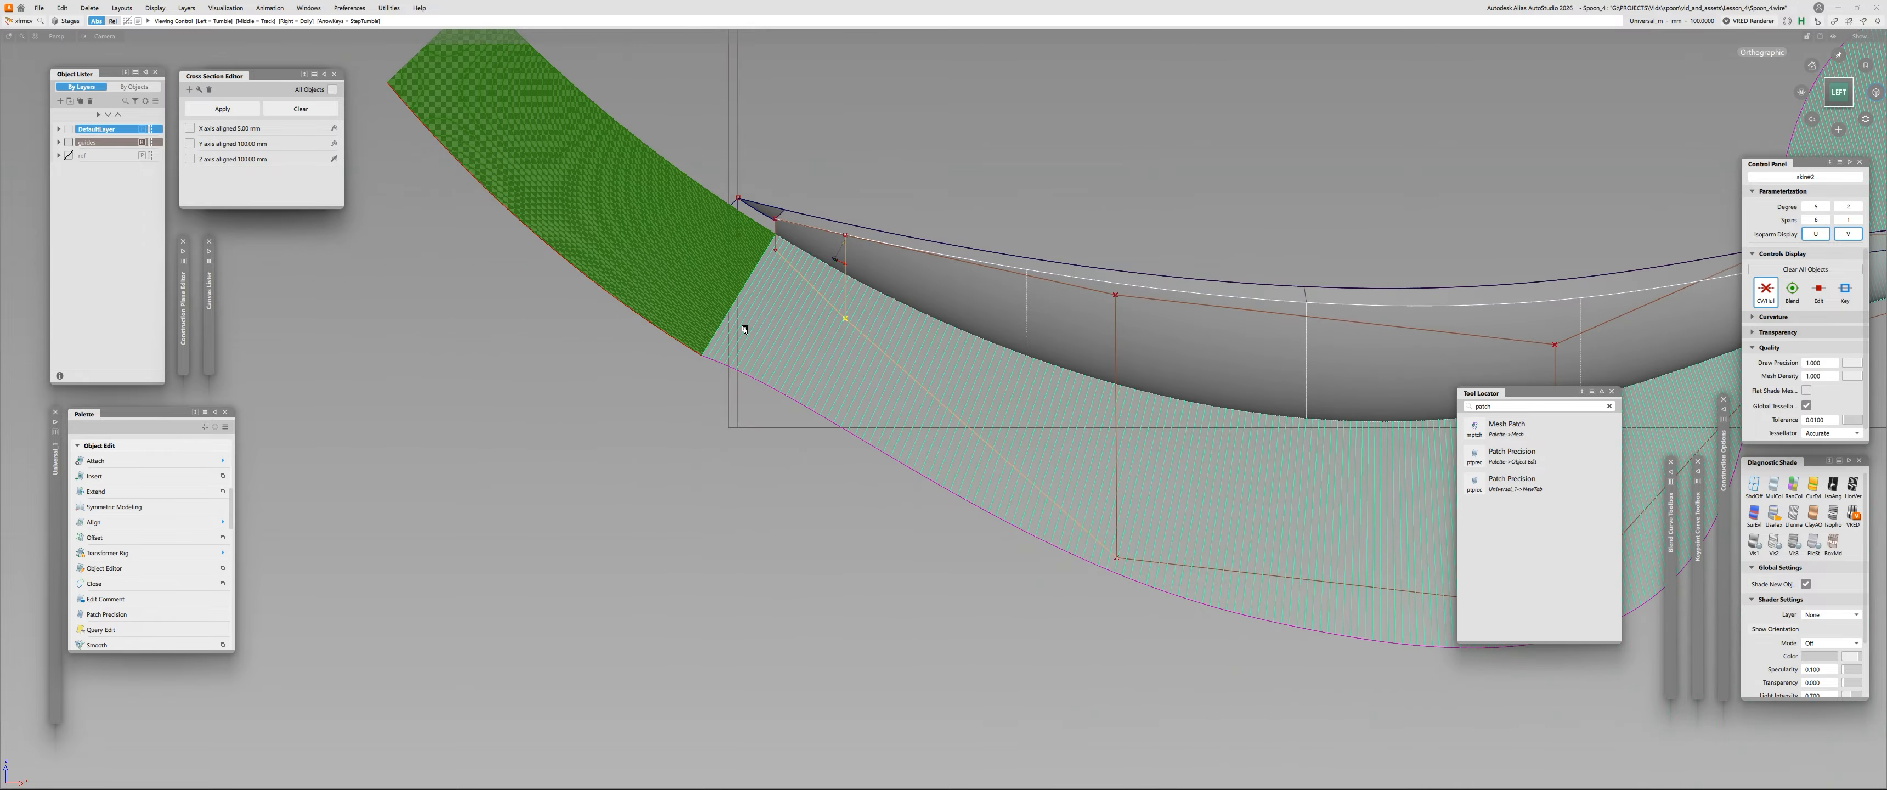
Examine the gap between the tip curve and the rim's tip up close and from several angles.
middle_click_drag(771, 252, 745, 359, "alt+shift")
right_click_drag(745, 359, 787, 385, "alt+shift")
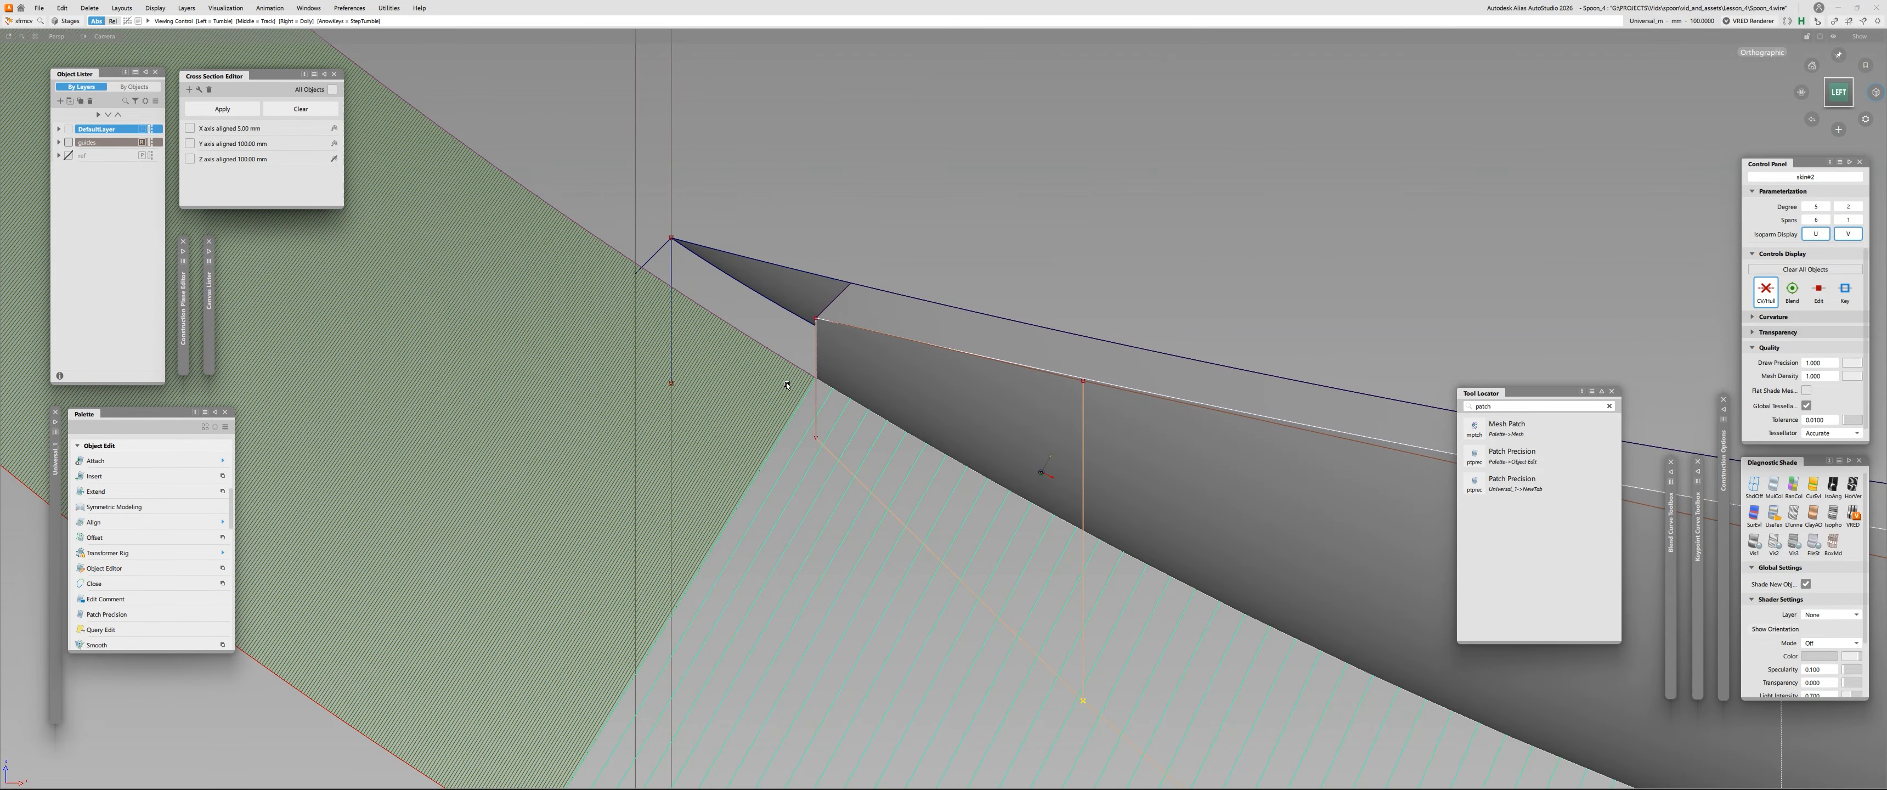
right_click_drag(636, 266, 674, 225, "alt+shift")
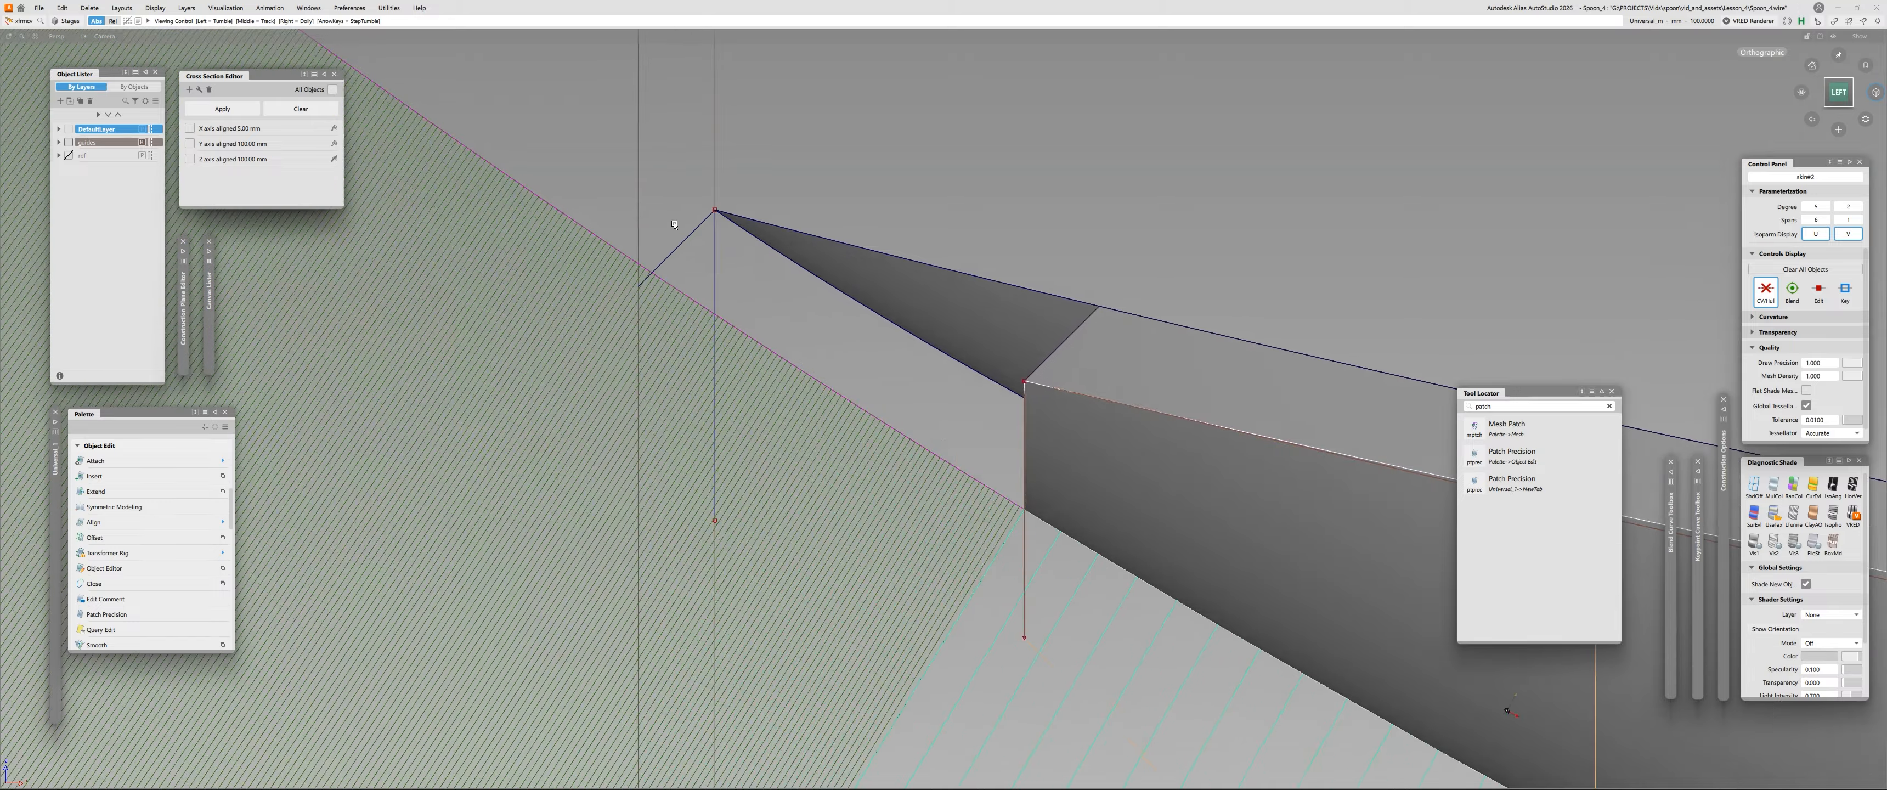
right_click_drag(653, 273, 845, 430, "alt+shift")
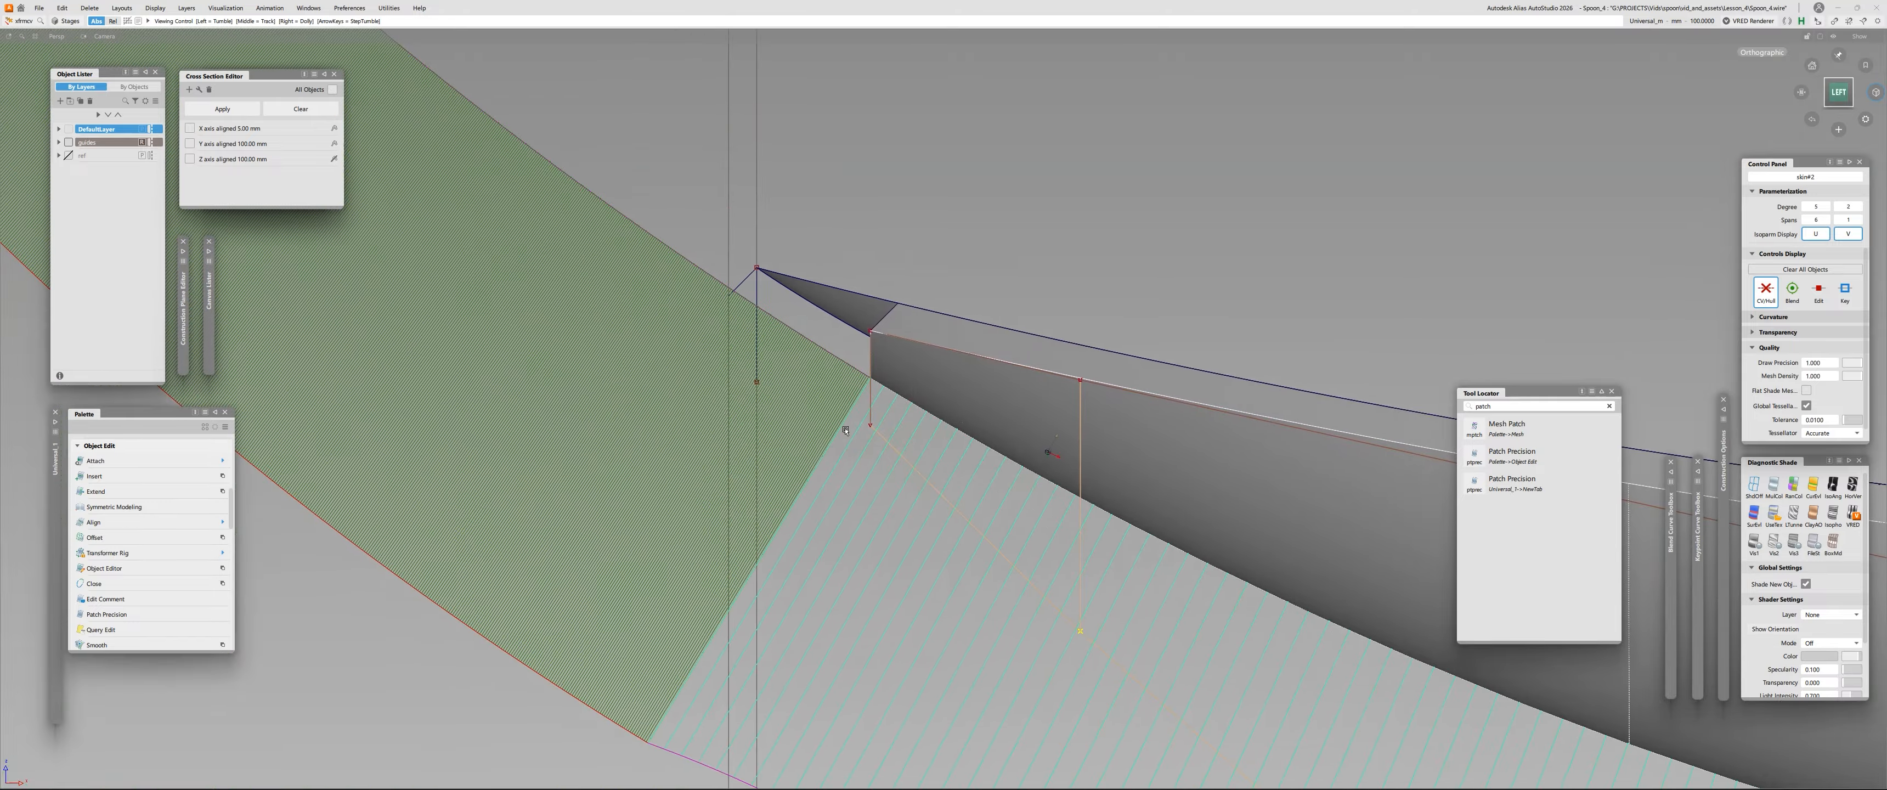
right_click_drag(901, 348, 843, 352, "alt+shift")
left_click_drag(864, 356, 966, 369, "alt+shift")
left_click_drag(955, 436, 656, 270, "alt+shift")
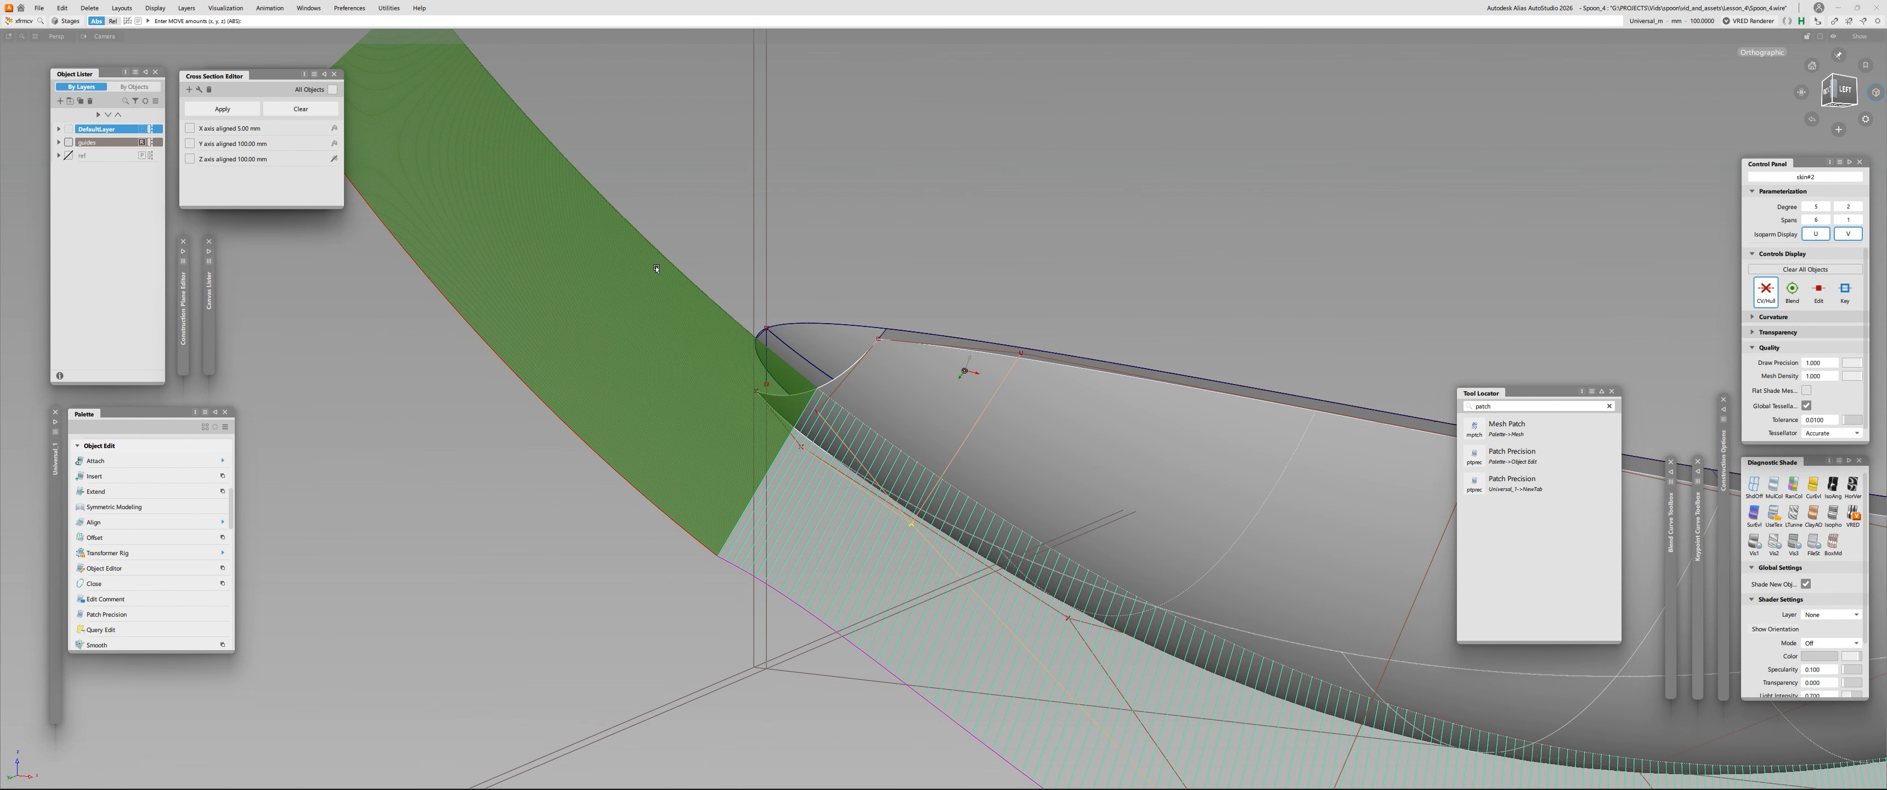
left_click_drag(813, 348, 846, 320, "alt+shift")
right_click_drag(846, 320, 900, 323, "alt+shift")
left_click_drag(900, 323, 859, 662, "alt+shift")
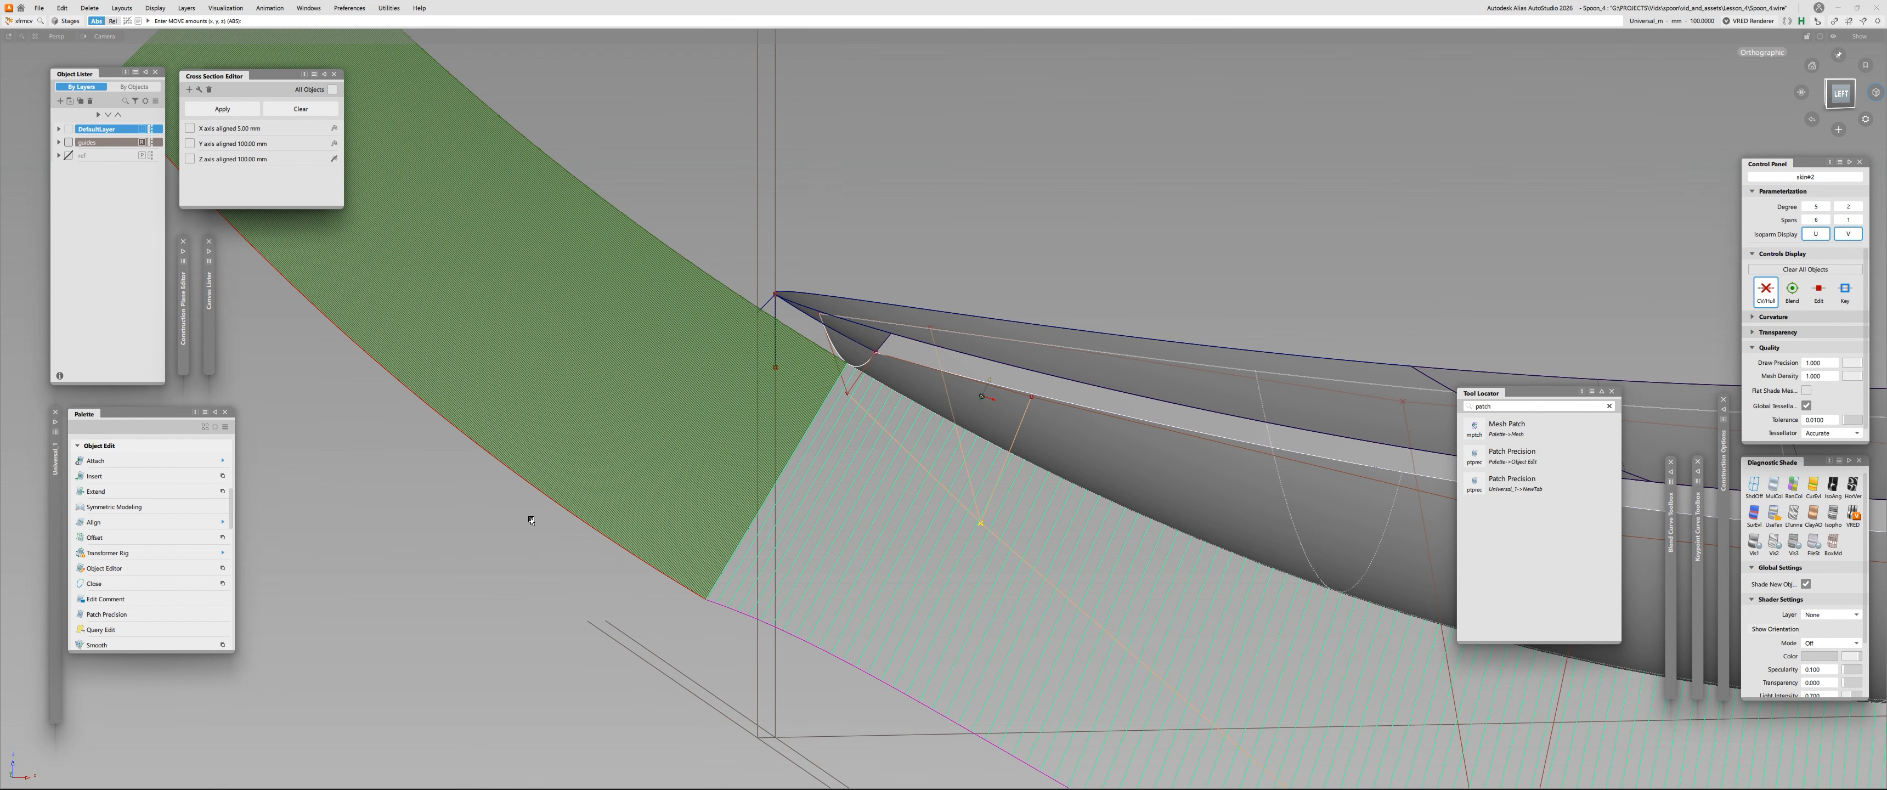
left_click_drag(531, 520, 599, 517, "alt+shift")
left_click(1834, 80)
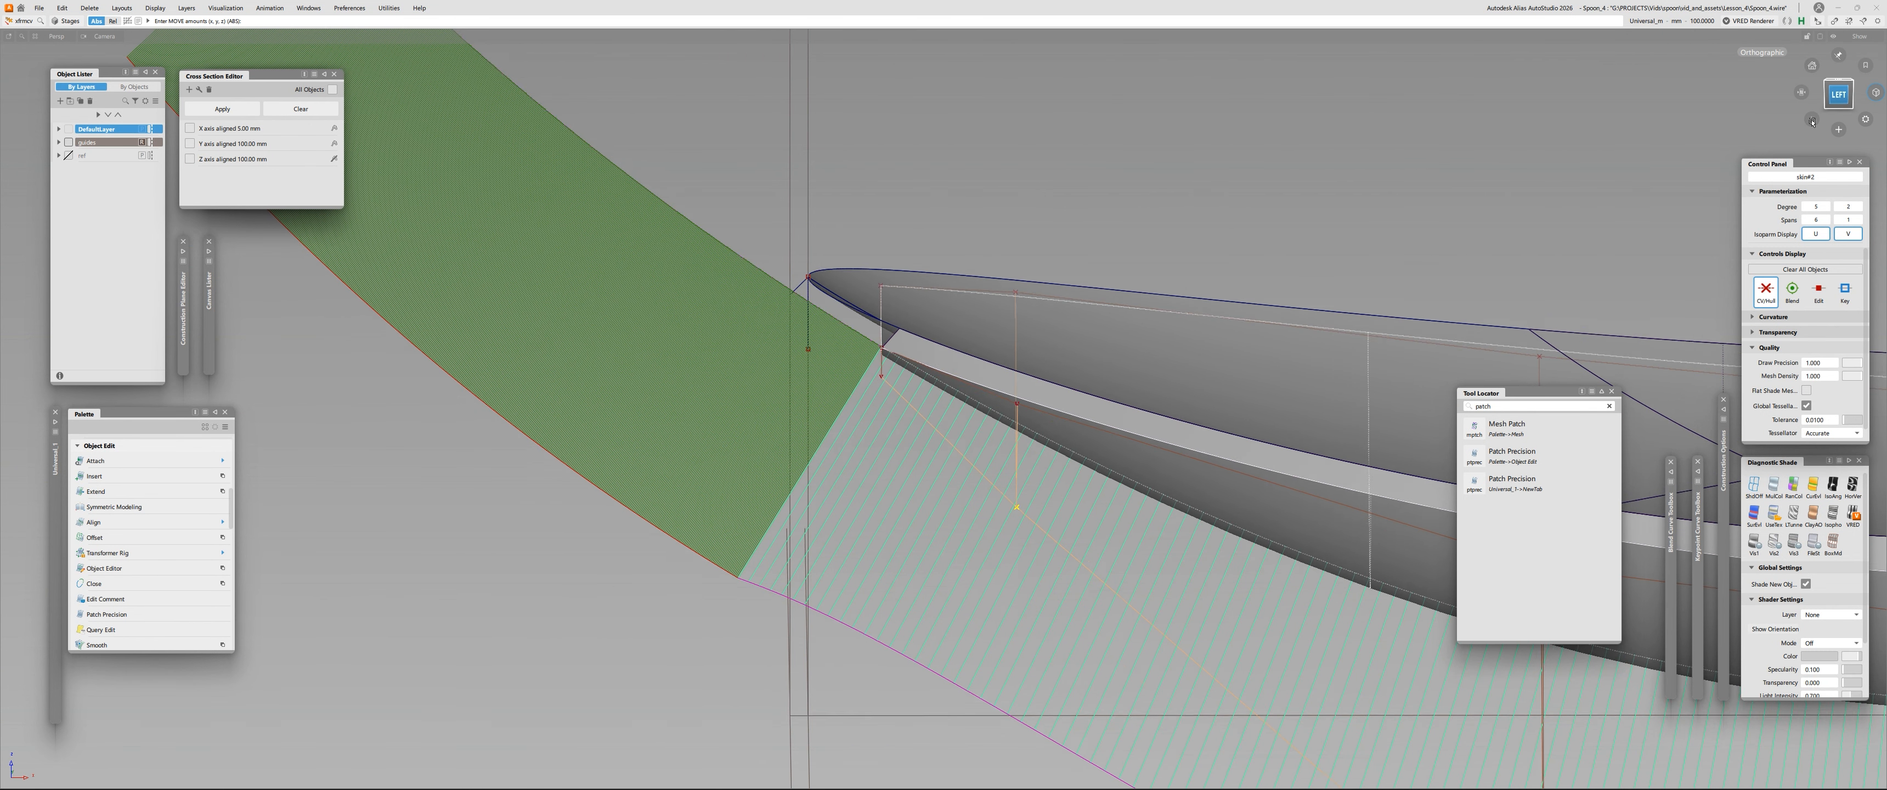
Readjust the lower tip vertex in the left view to even out the comb across the joint.
right_click_drag(762, 488, 746, 316, "alt+shift")
left_click(880, 442)
left_click_drag(880, 442, 915, 485)
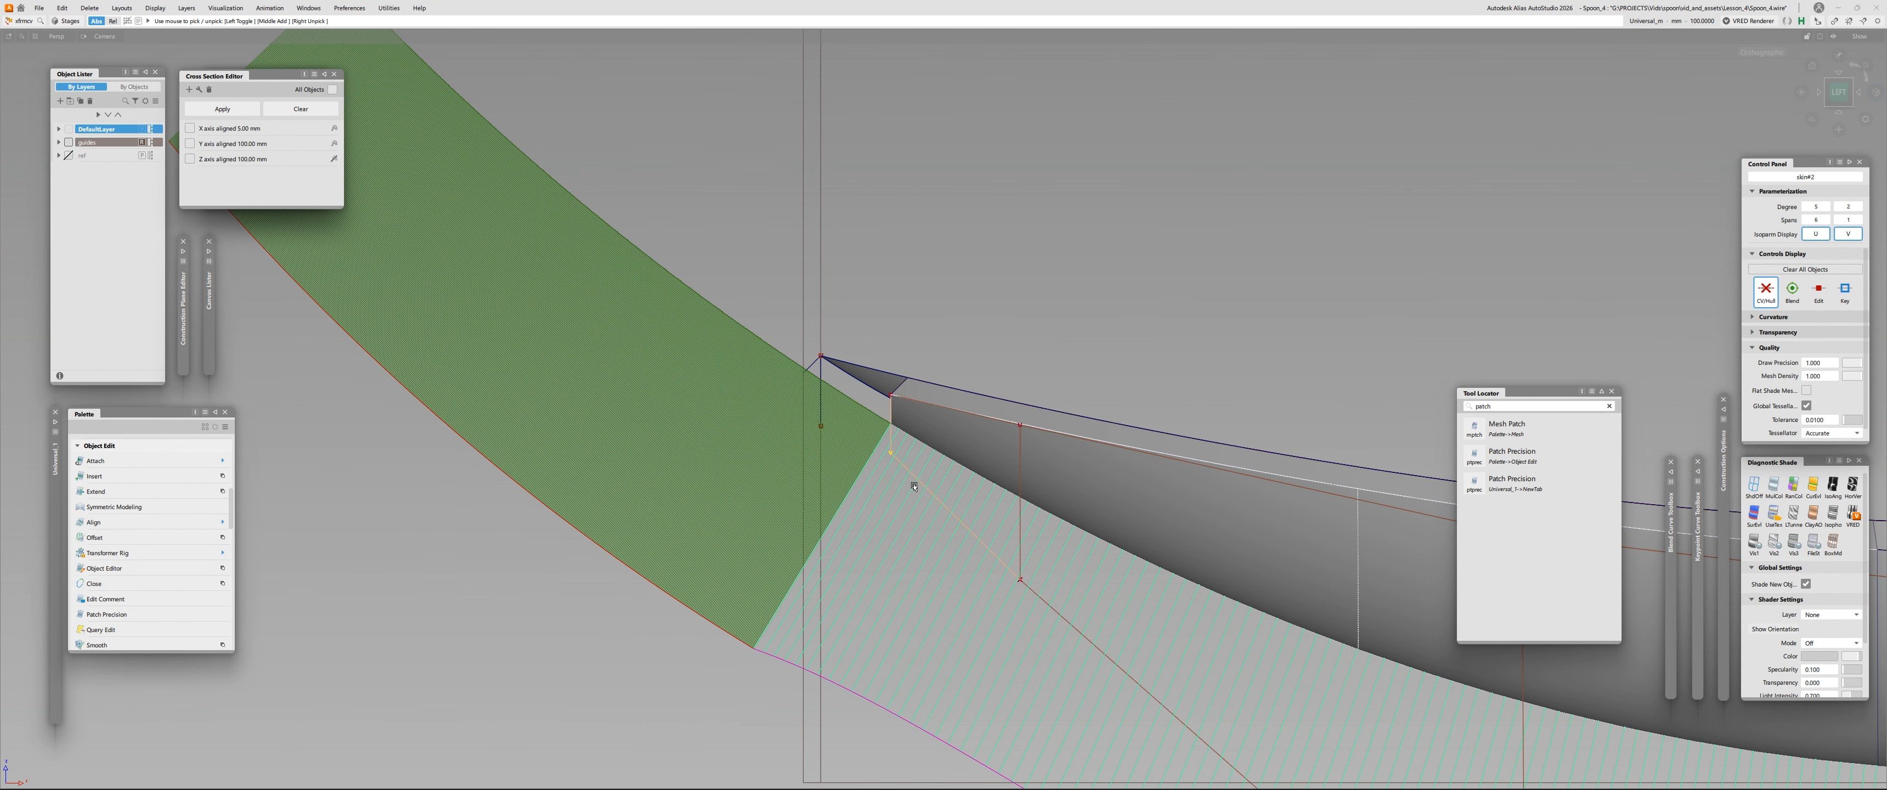
key("h")
mouse_move(966, 279)
right_mouse_down()
mouse_move(934, 370)
mouse_move(978, 275)
right_mouse_up()
right_click_drag(981, 260, 968, 285)
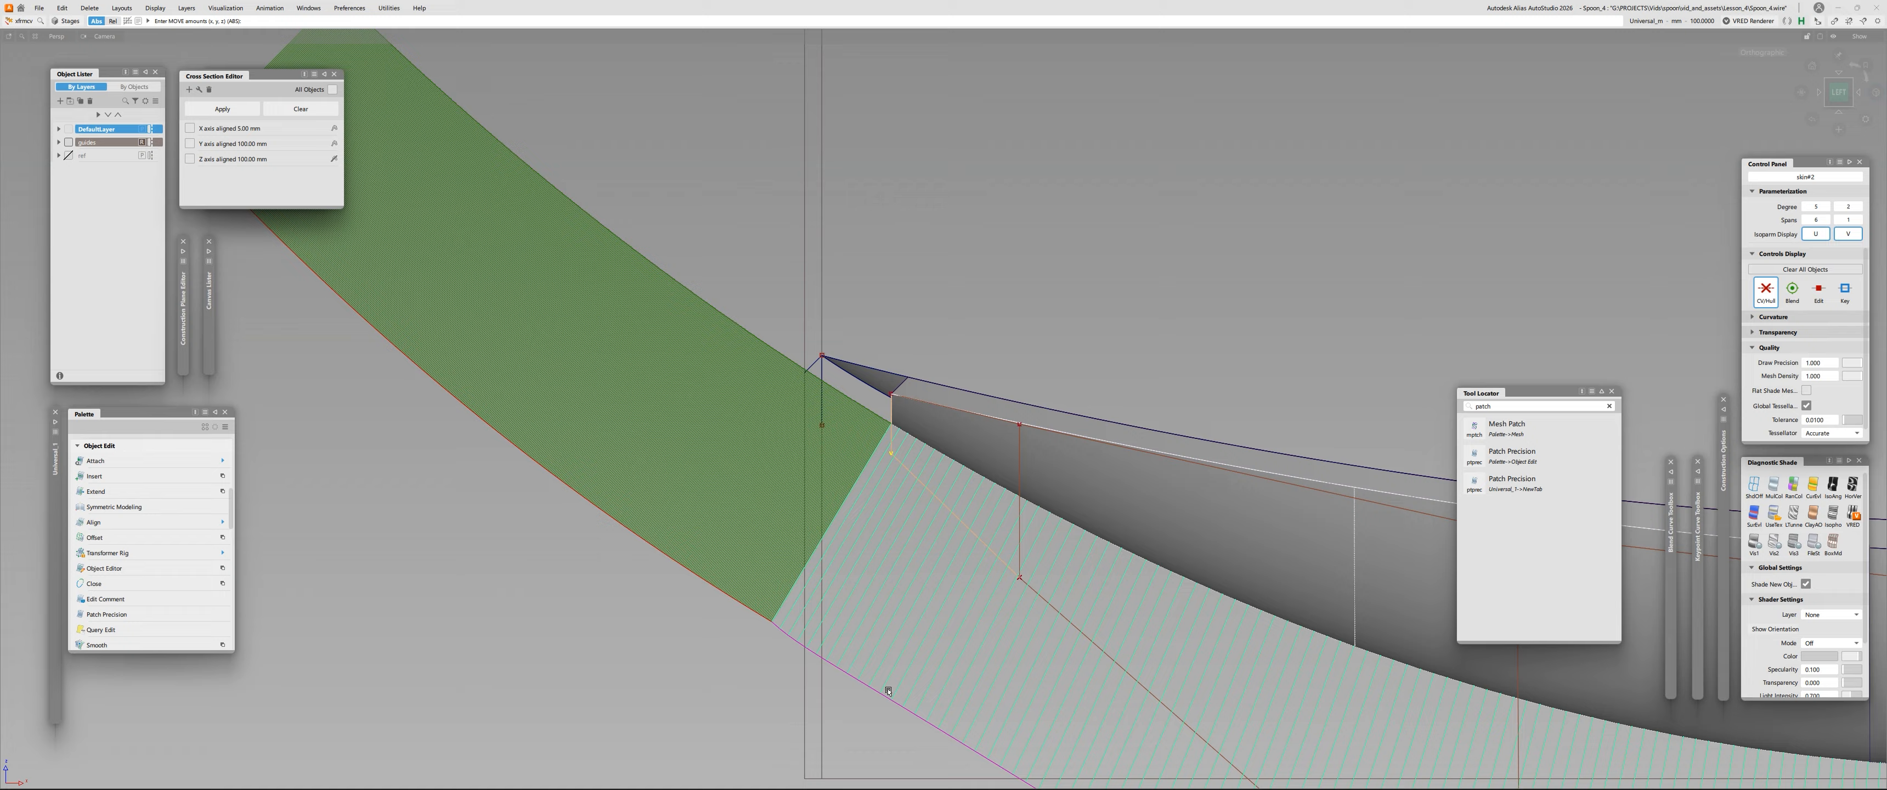
right_click_drag(961, 378, 946, 220)
Deselect the control vertices and inspect the combs' flow along the spoon's underside and at the tip.
middle_click_drag(1099, 293, 868, 211, "alt+shift")
left_click(867, 212)
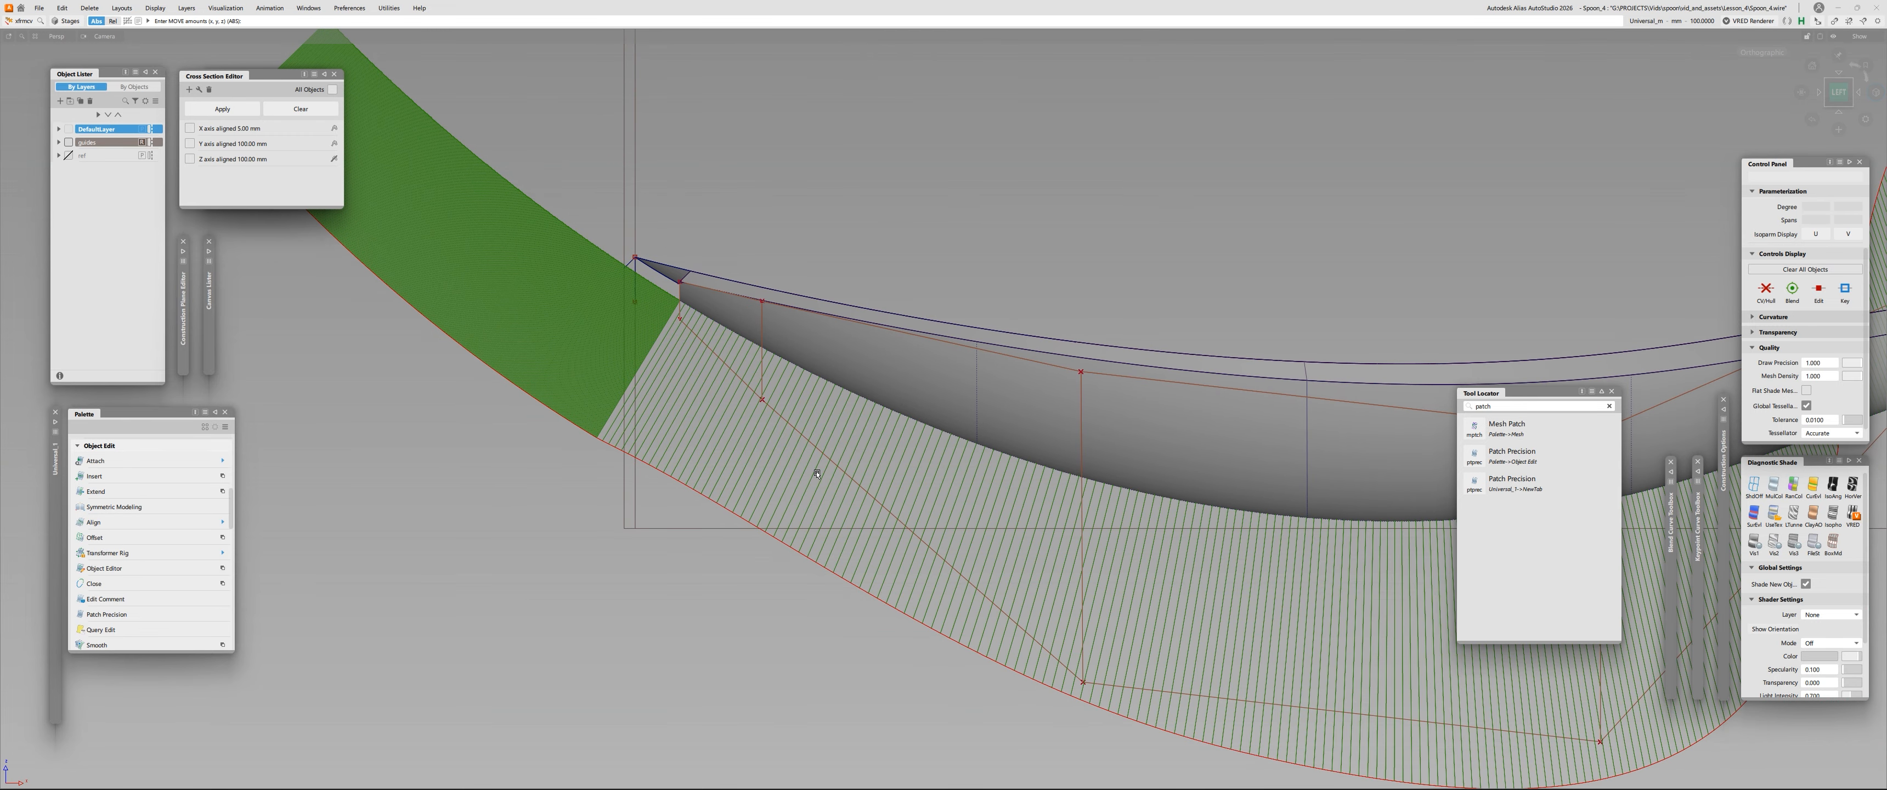
right_click_drag(952, 389, 842, 409, "alt+shift")
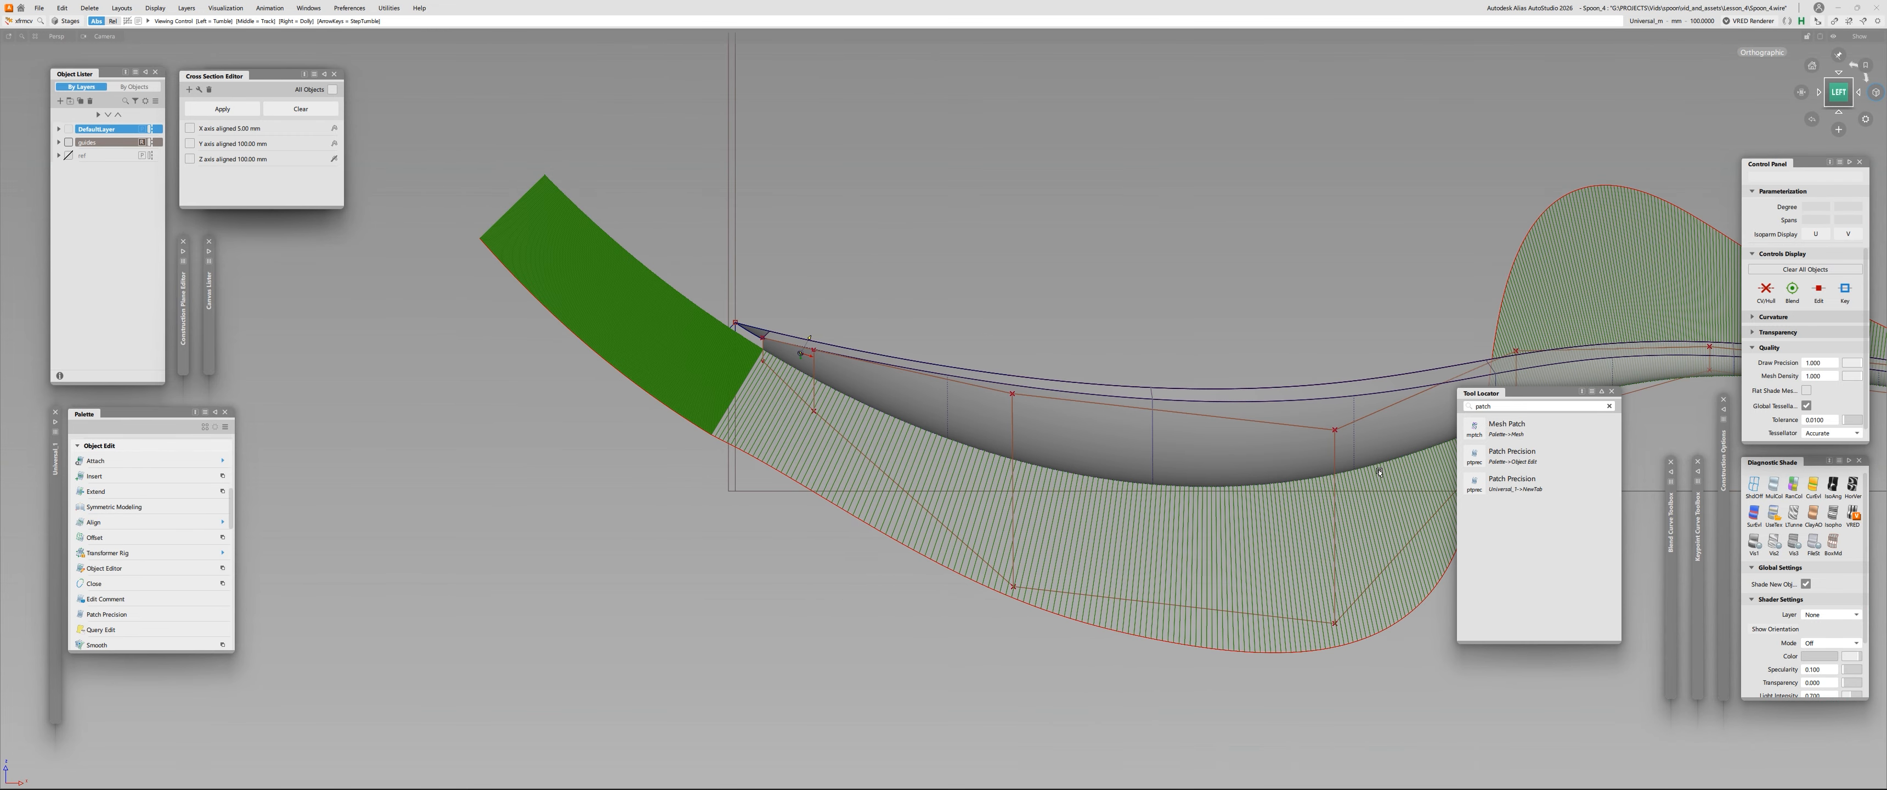
right_click_drag(1105, 433, 1006, 415, "alt+shift")
middle_click_drag(1006, 414, 655, 377, "alt+shift")
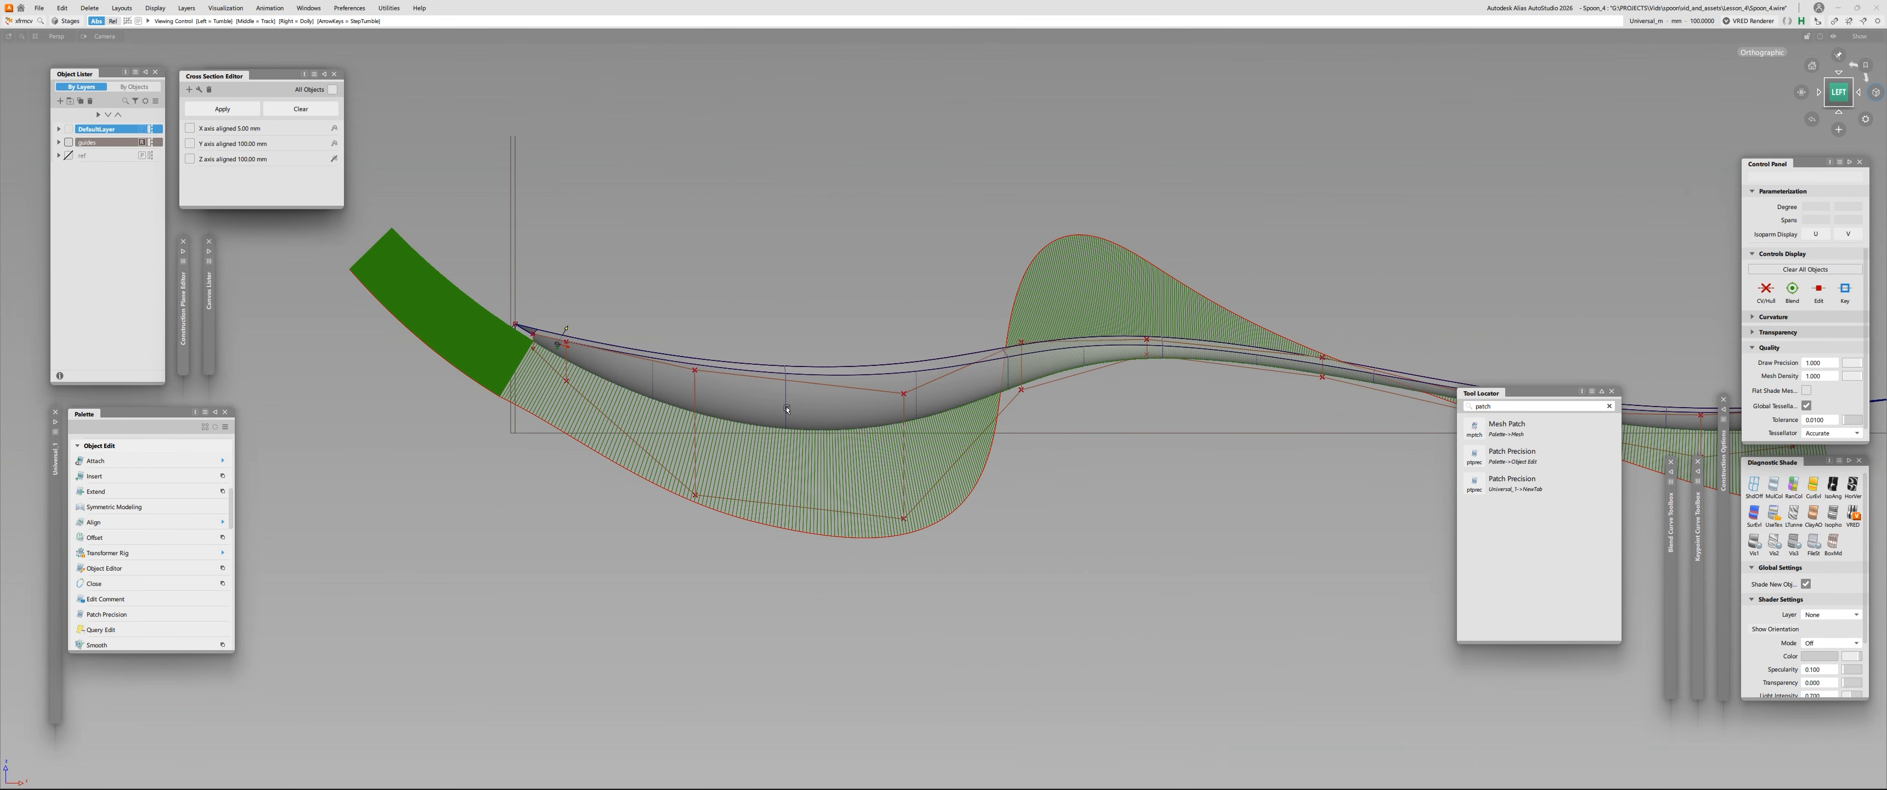
right_click_drag(472, 350, 507, 311, "alt+shift")
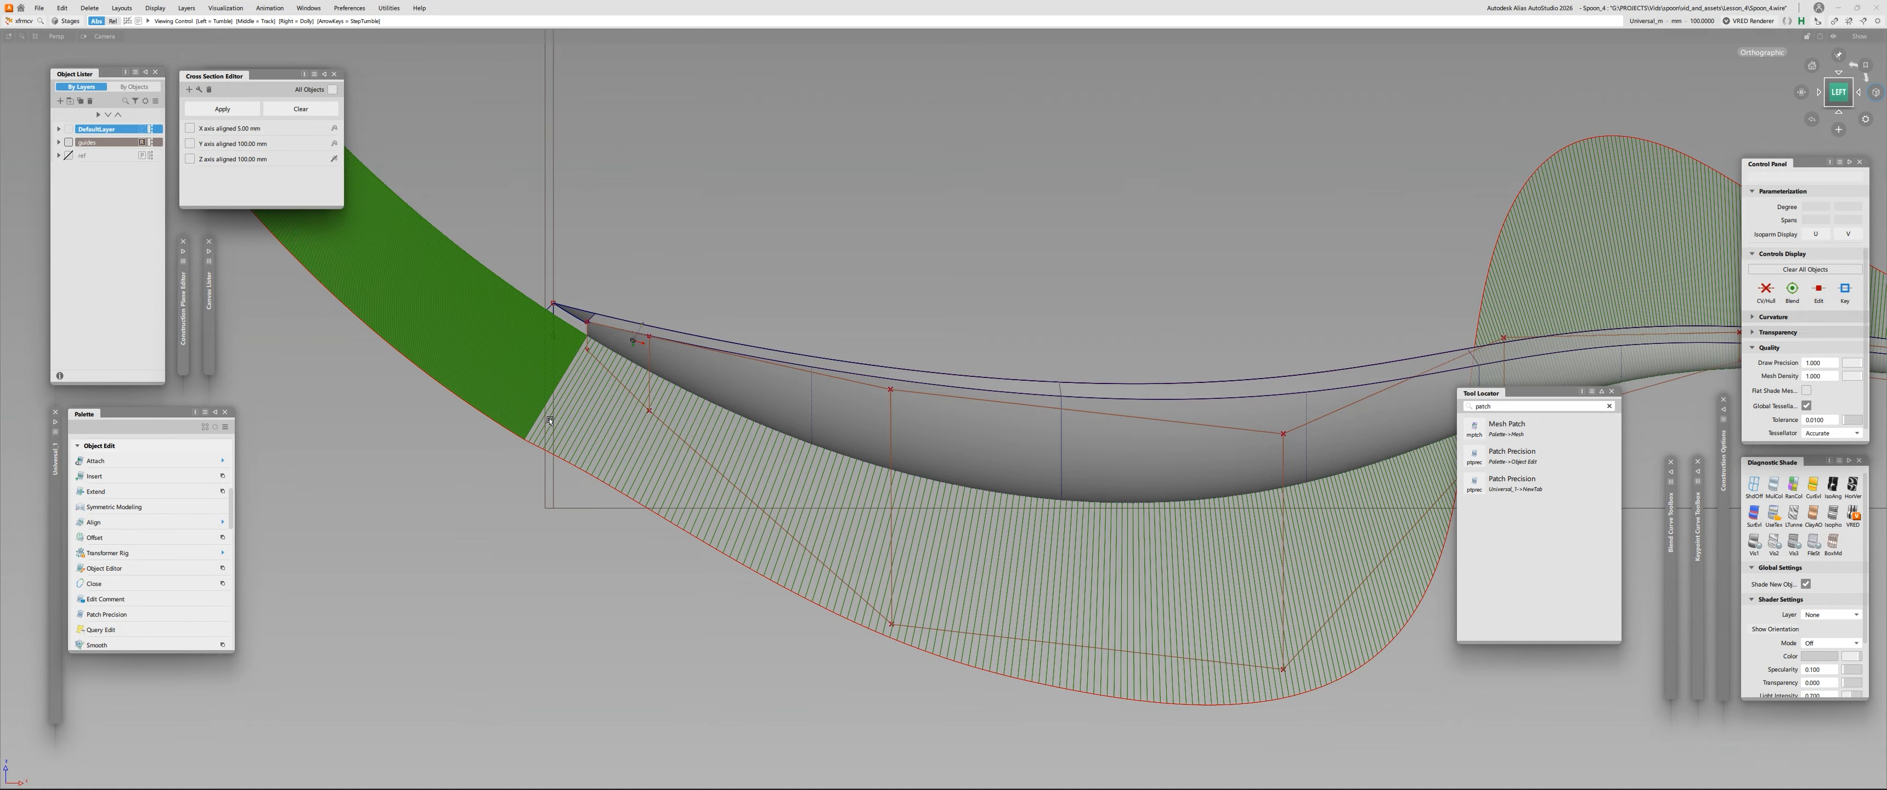
middle_click_drag(409, 375, 800, 517, "alt+shift")
right_click_drag(800, 517, 851, 595, "alt+shift")
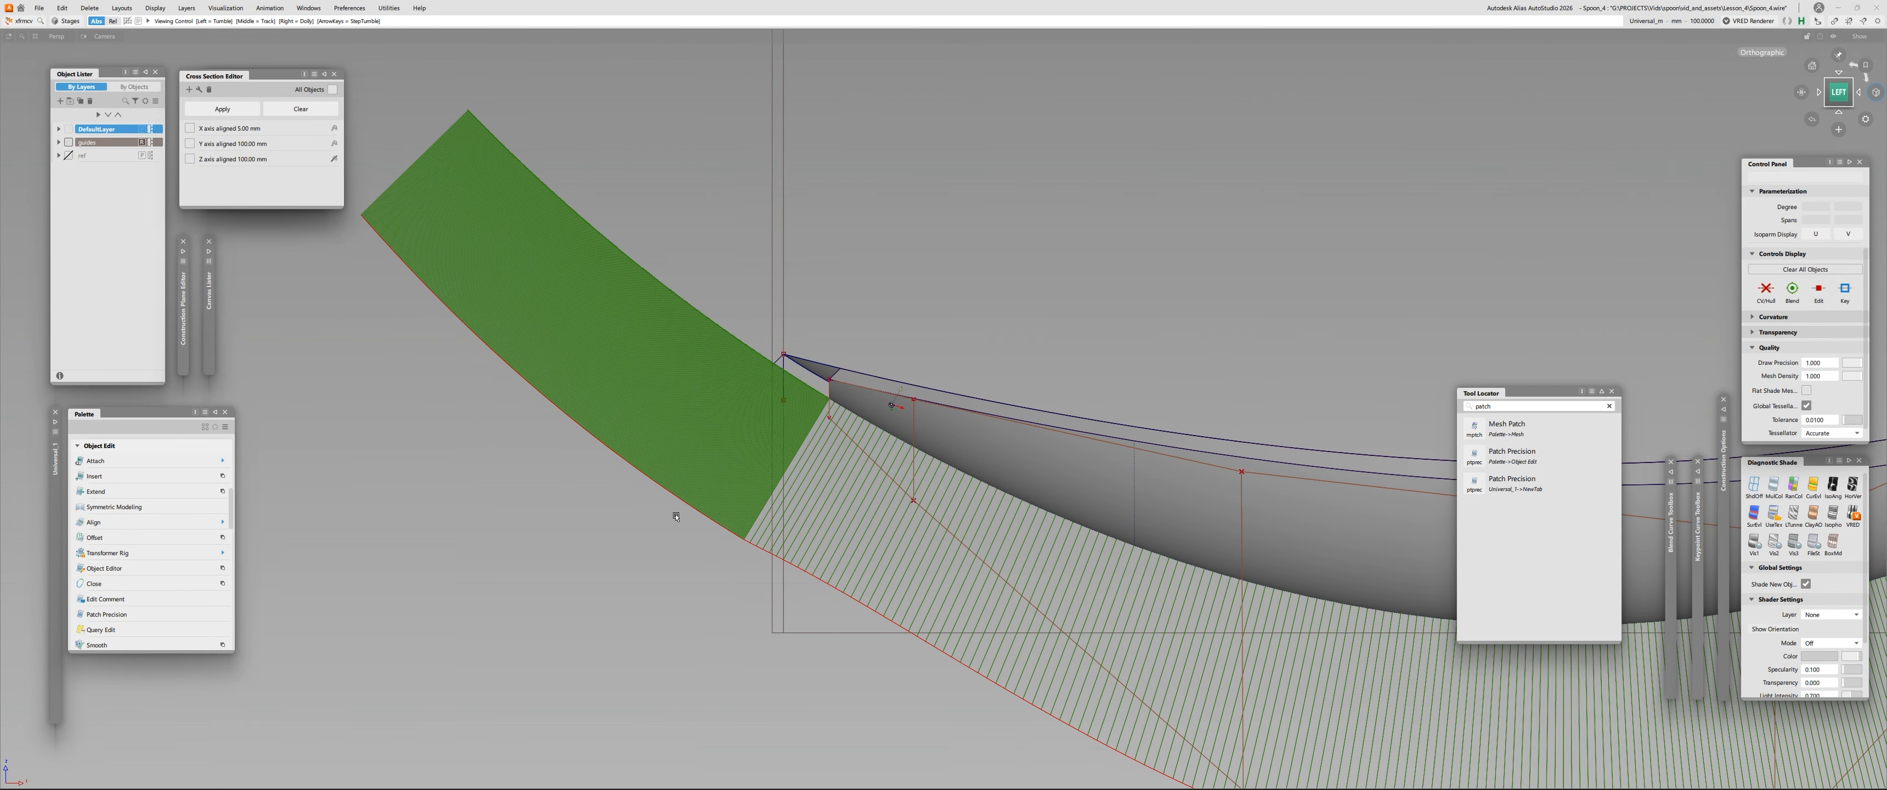
right_click_drag(676, 517, 699, 456, "alt+shift")
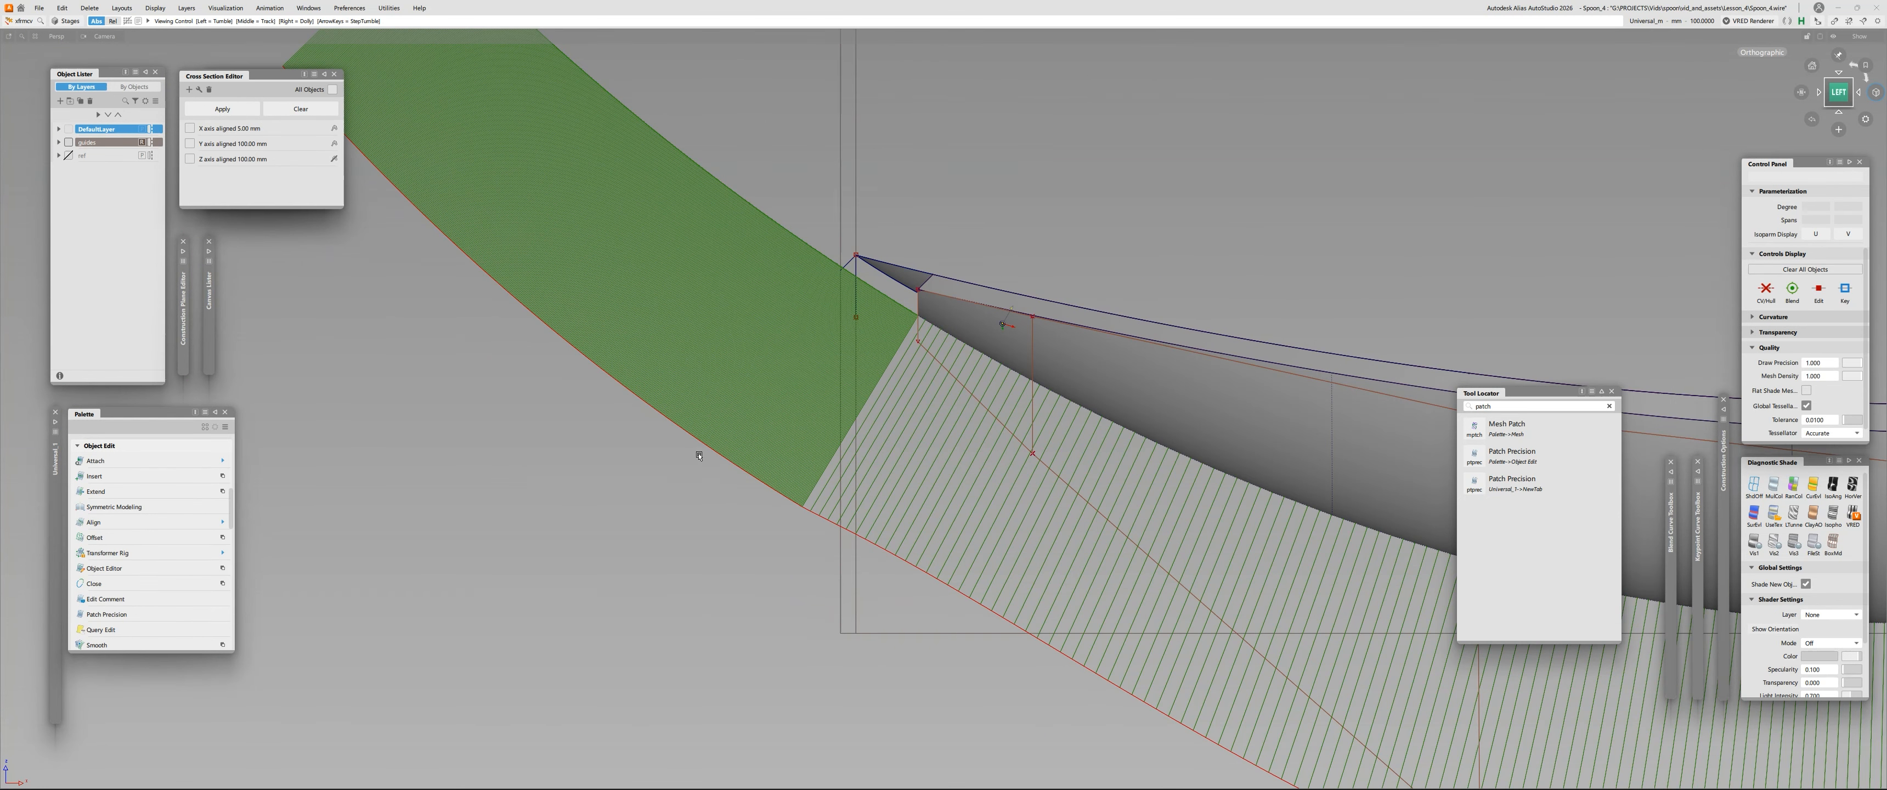
Examine the tip joint and the gap below the rim's tip against the curvature combs at several magnifications.
right_click_drag(965, 347, 959, 353, "alt+shift")
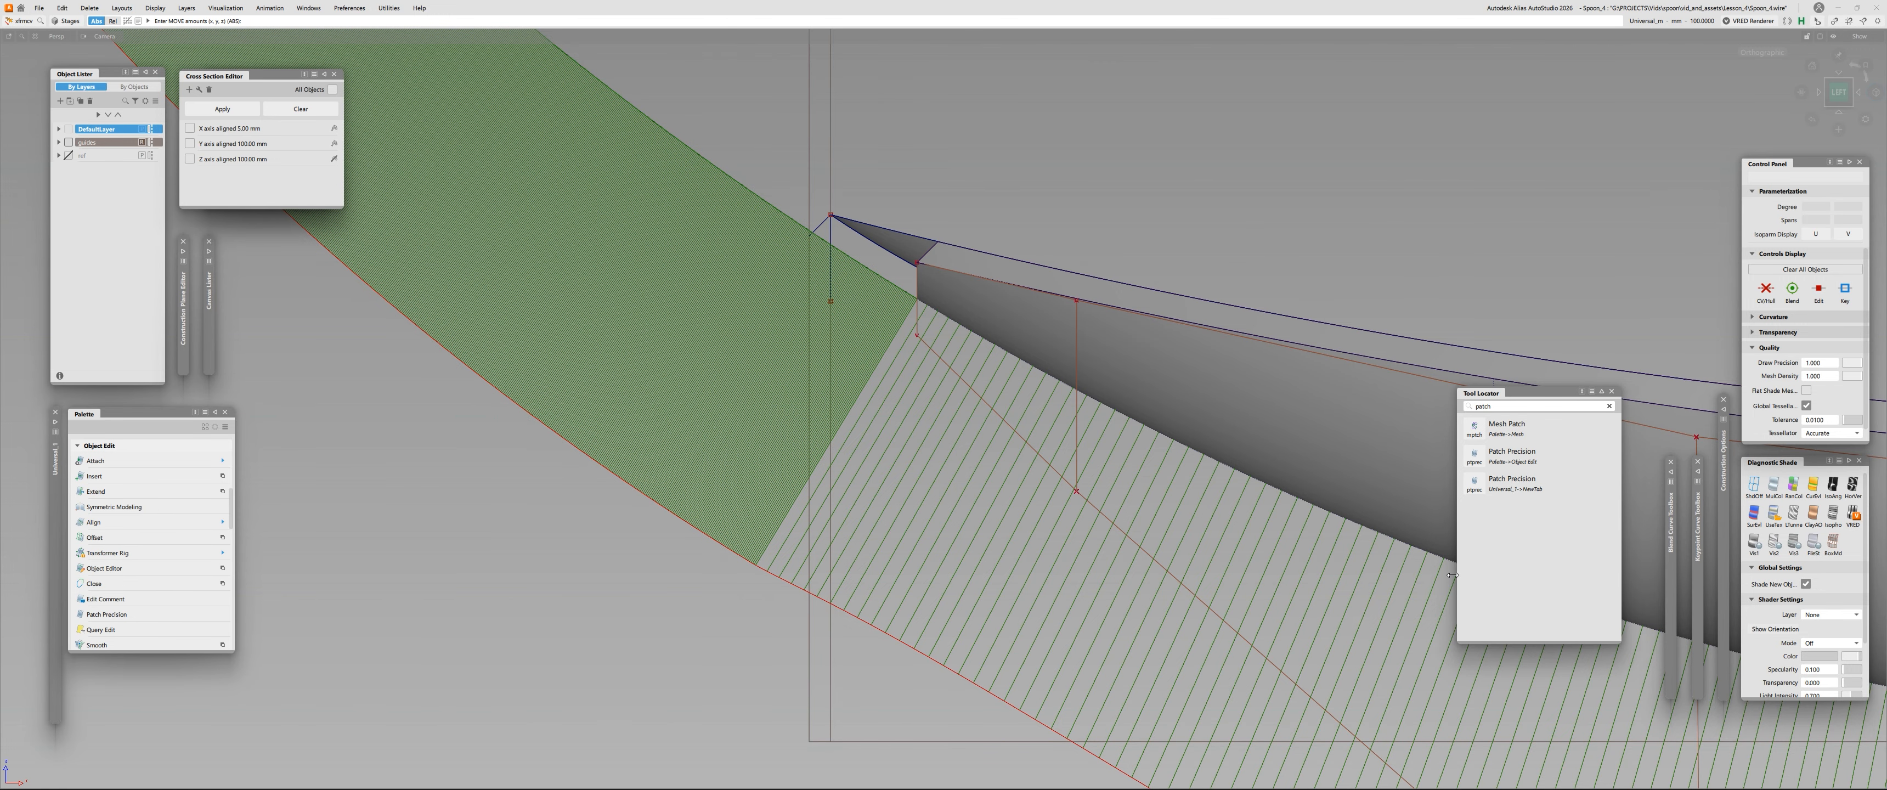
right_click_drag(821, 273, 721, 352, "alt+shift")
middle_click_drag(857, 293, 640, 266, "alt+shift")
right_click_drag(838, 404, 994, 444, "alt+shift")
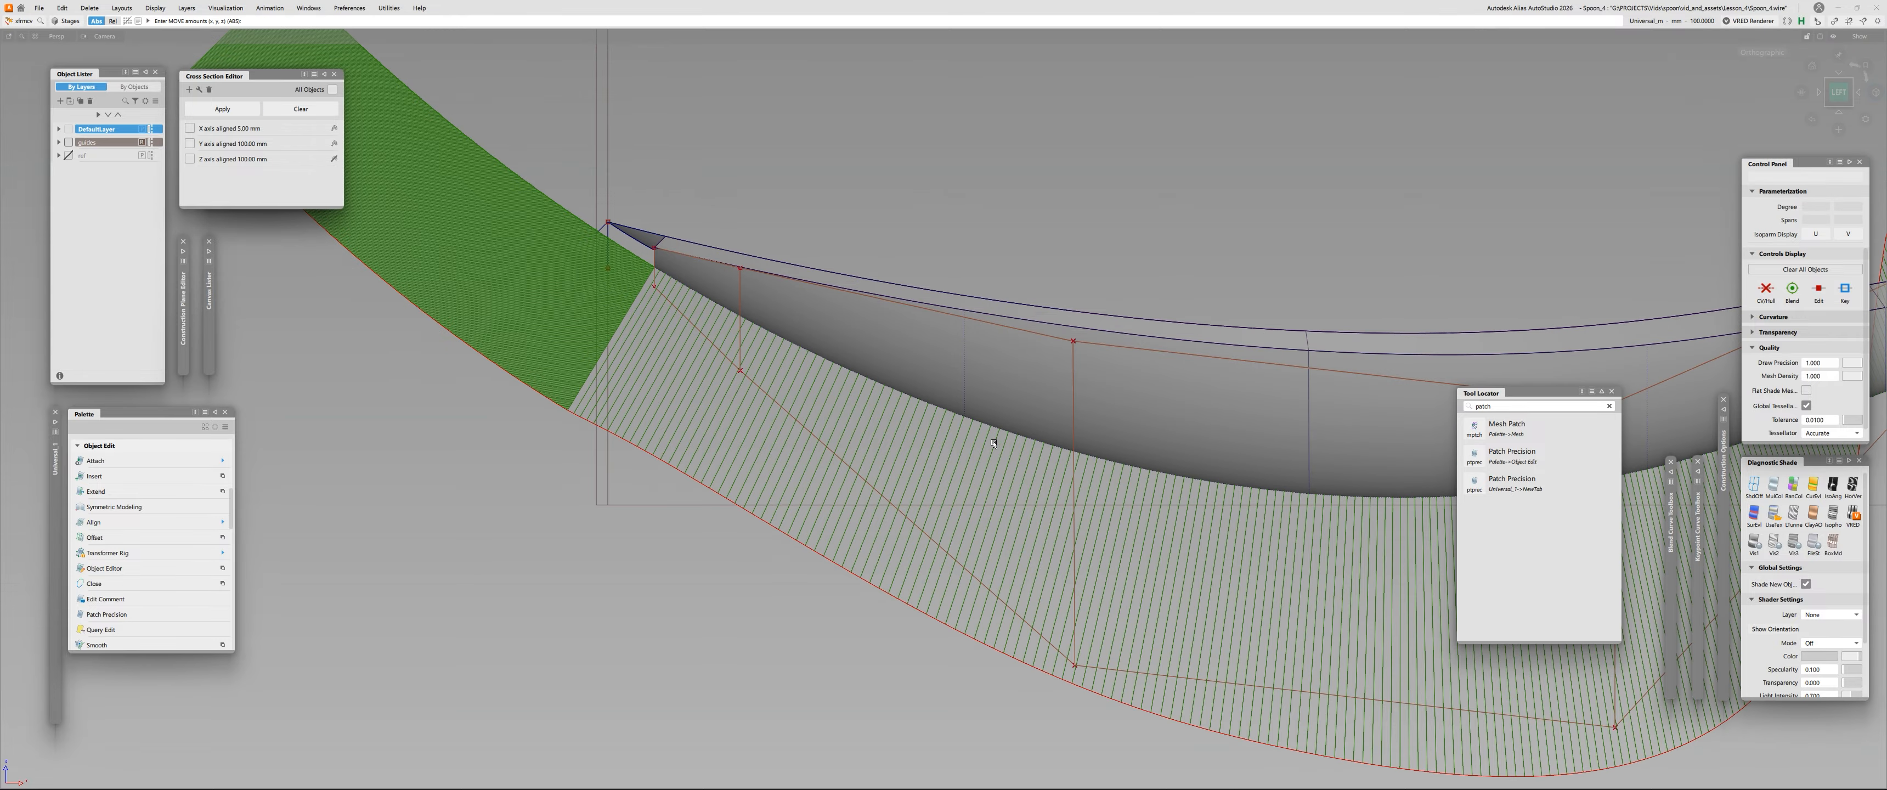
right_click_drag(594, 235, 619, 152, "alt+shift")
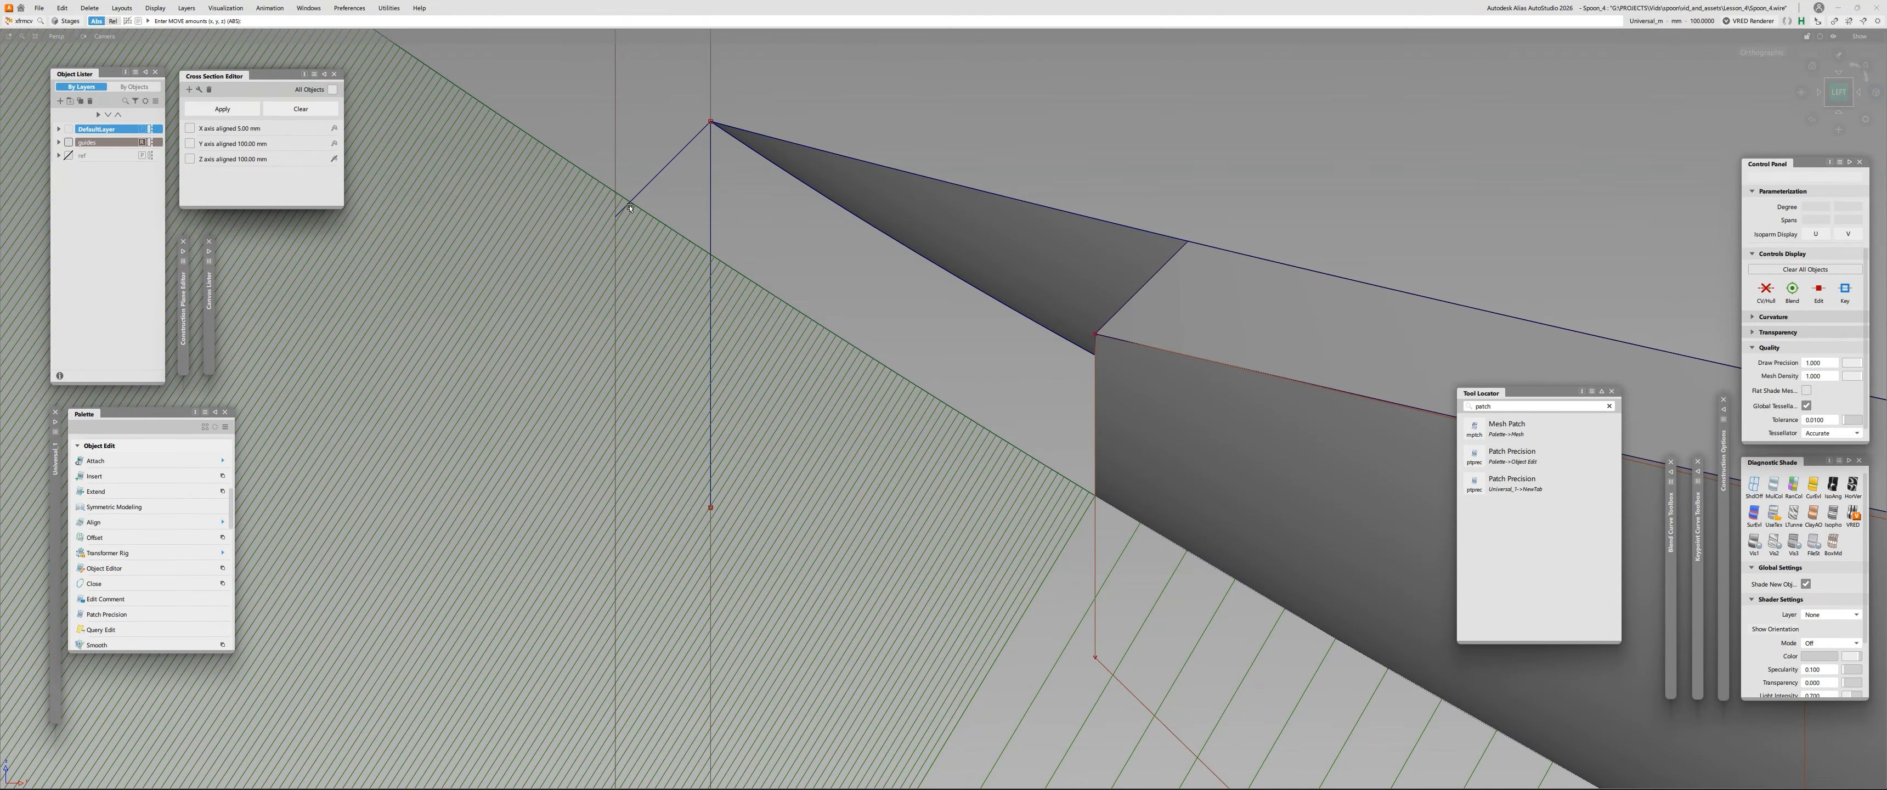
scroll(701, 190, "down", 5)
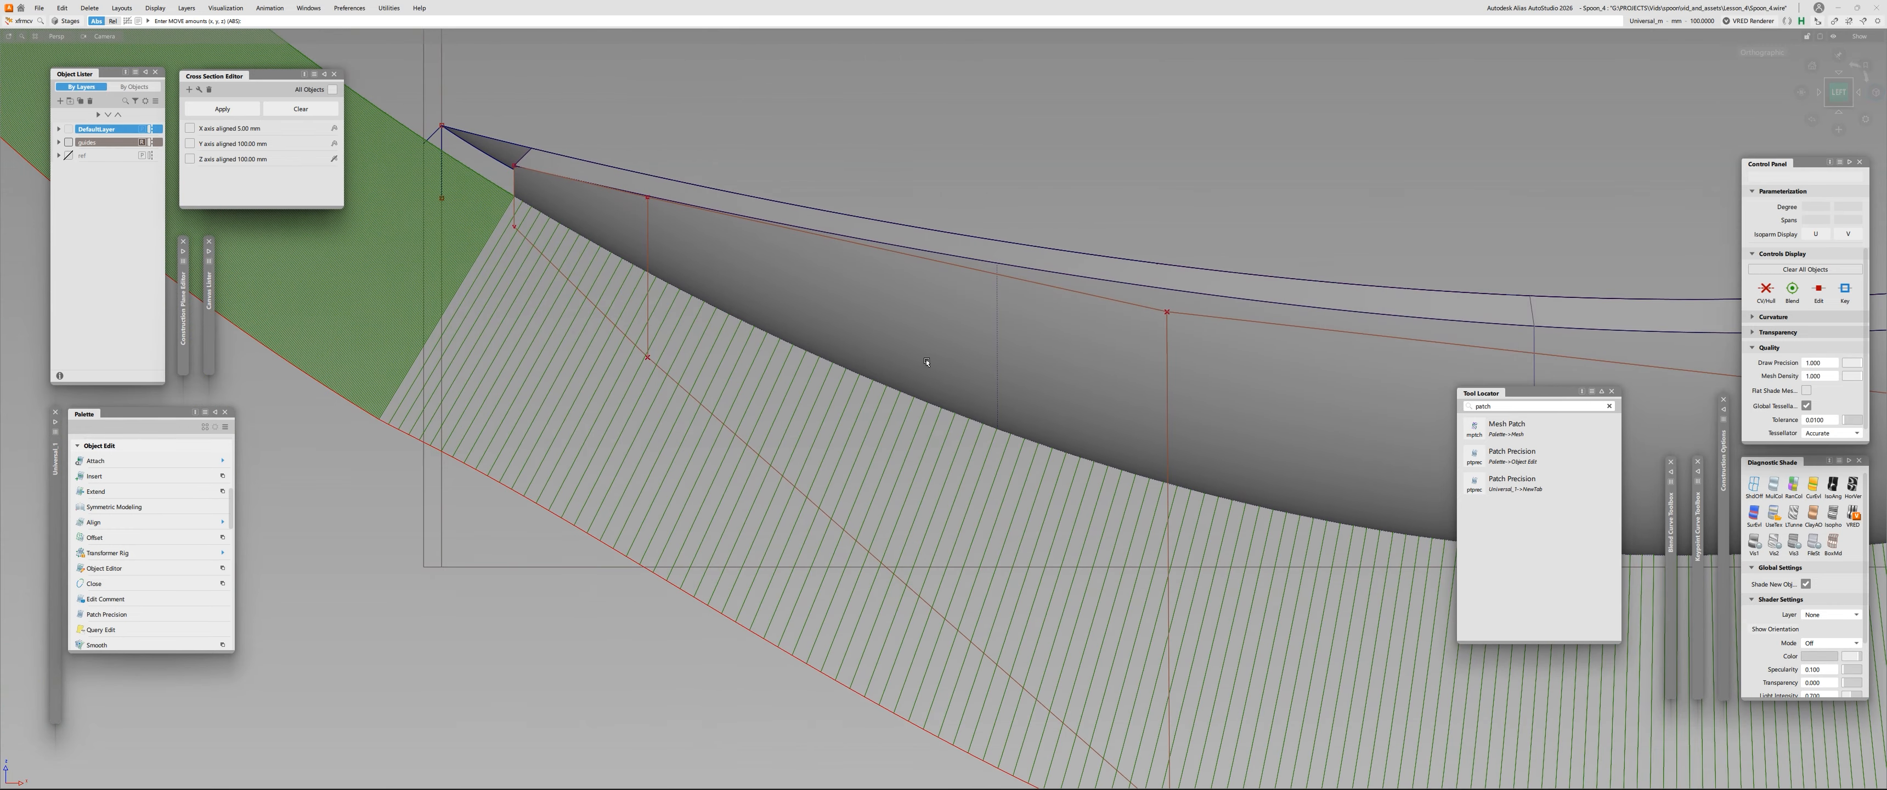
scroll(1007, 434, "up", 5)
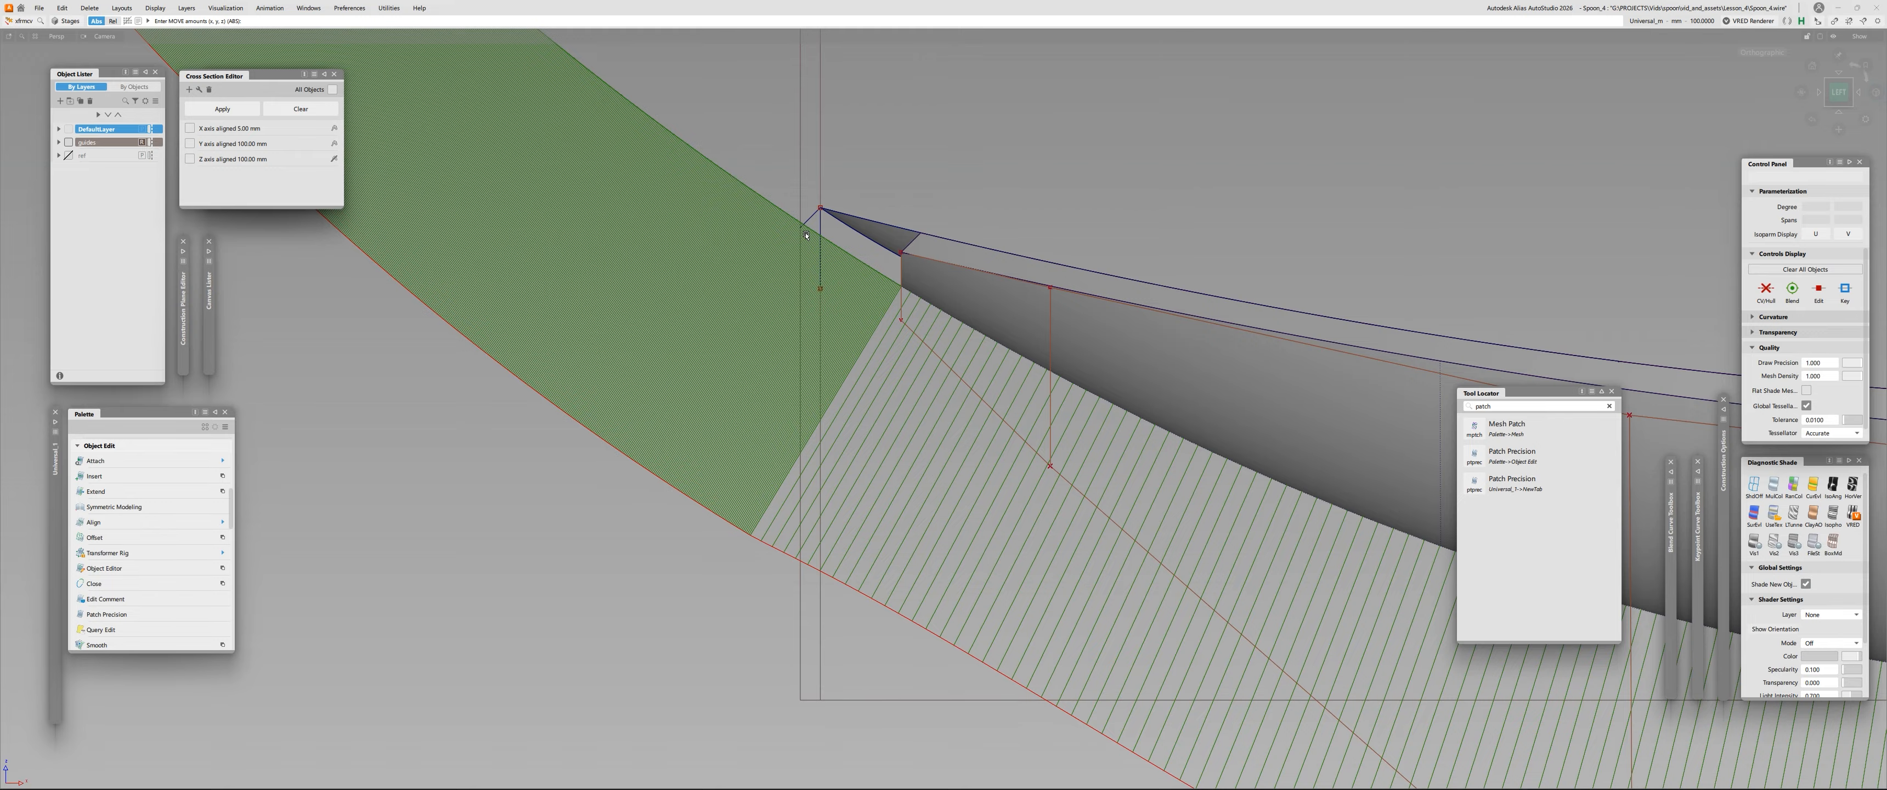
scroll(772, 254, "up", 2)
scroll(723, 361, "down", 4)
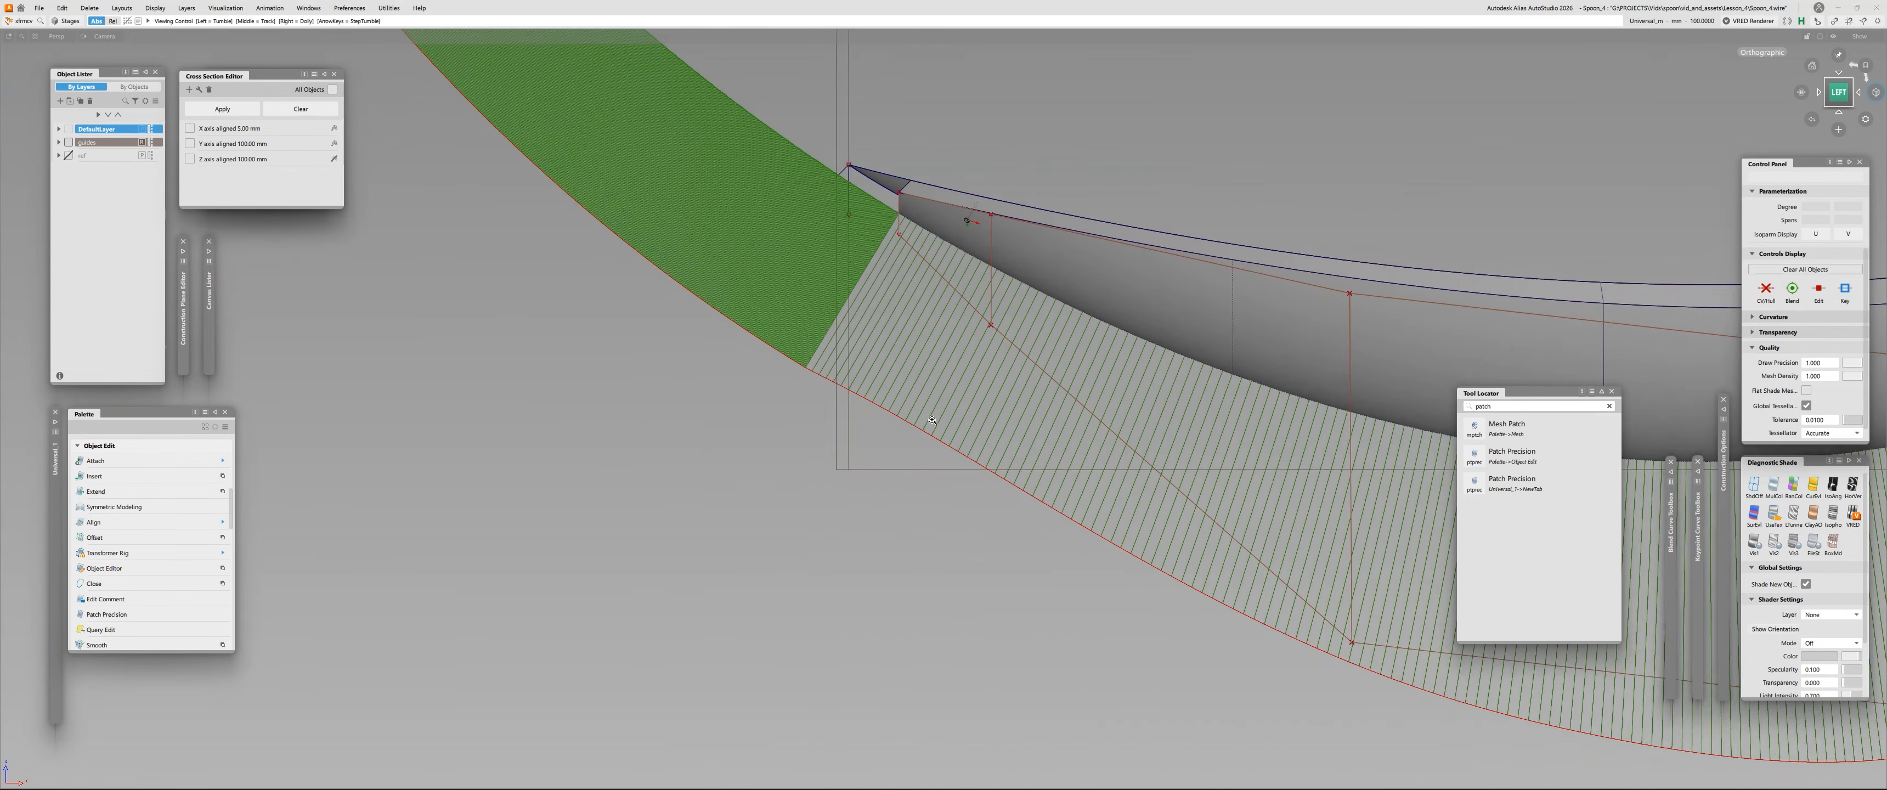
scroll(723, 361, "down", 1)
Inspect the bottom surface and its control hull from below, and return to the left view.
left_click(758, 375)
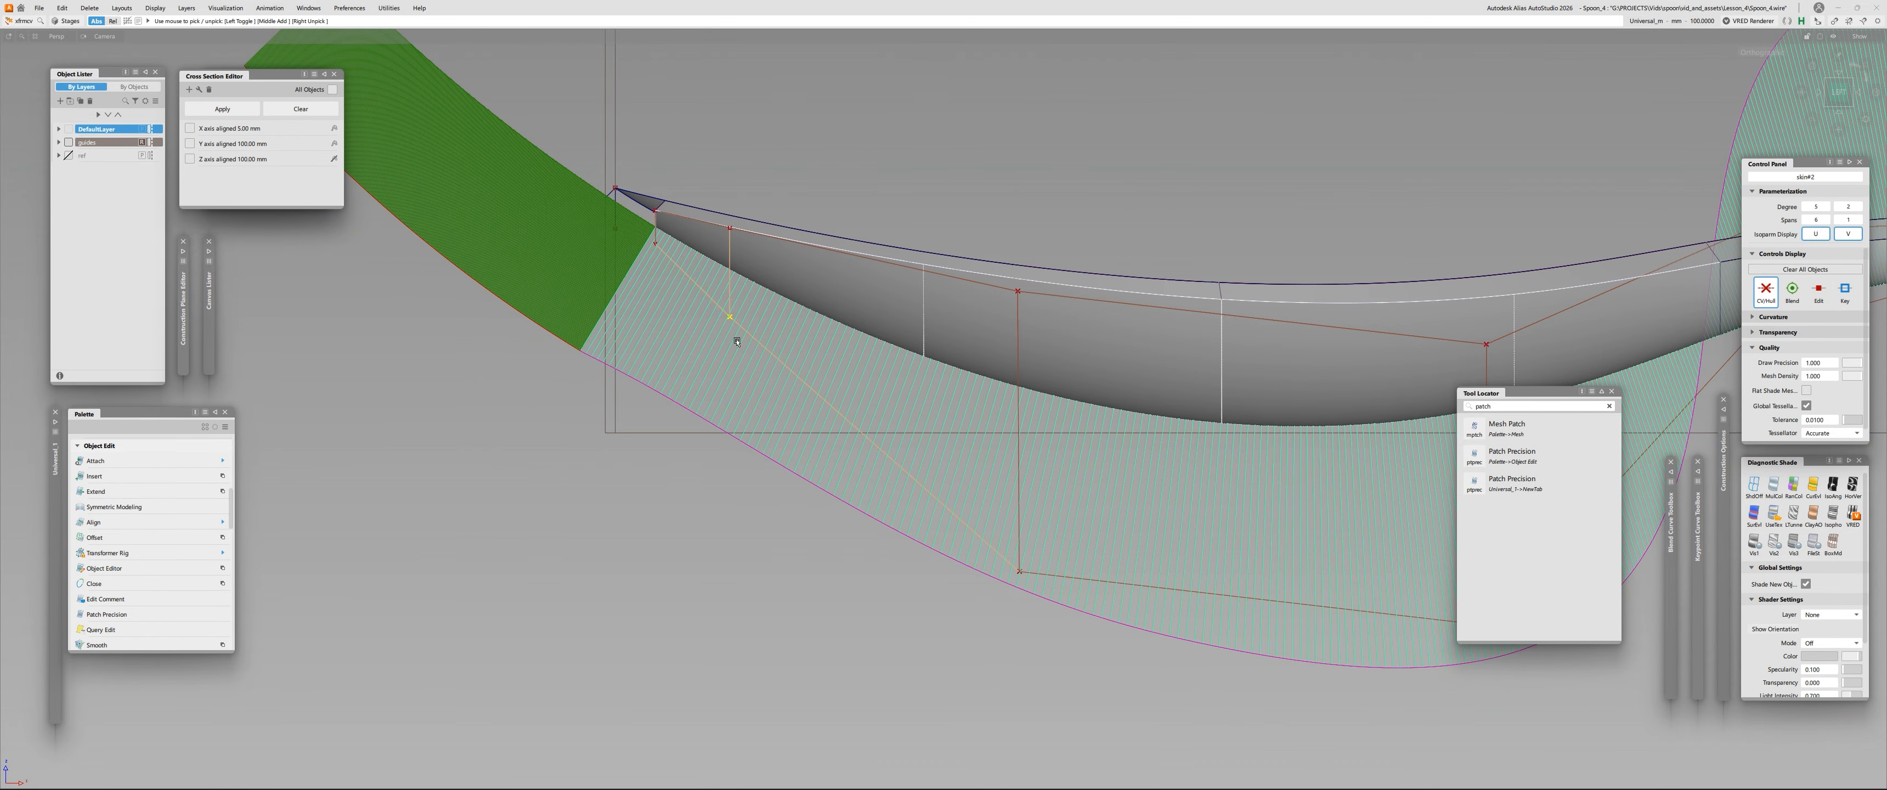
left_click_drag(737, 342, 909, 334, "alt+shift")
left_click(938, 353)
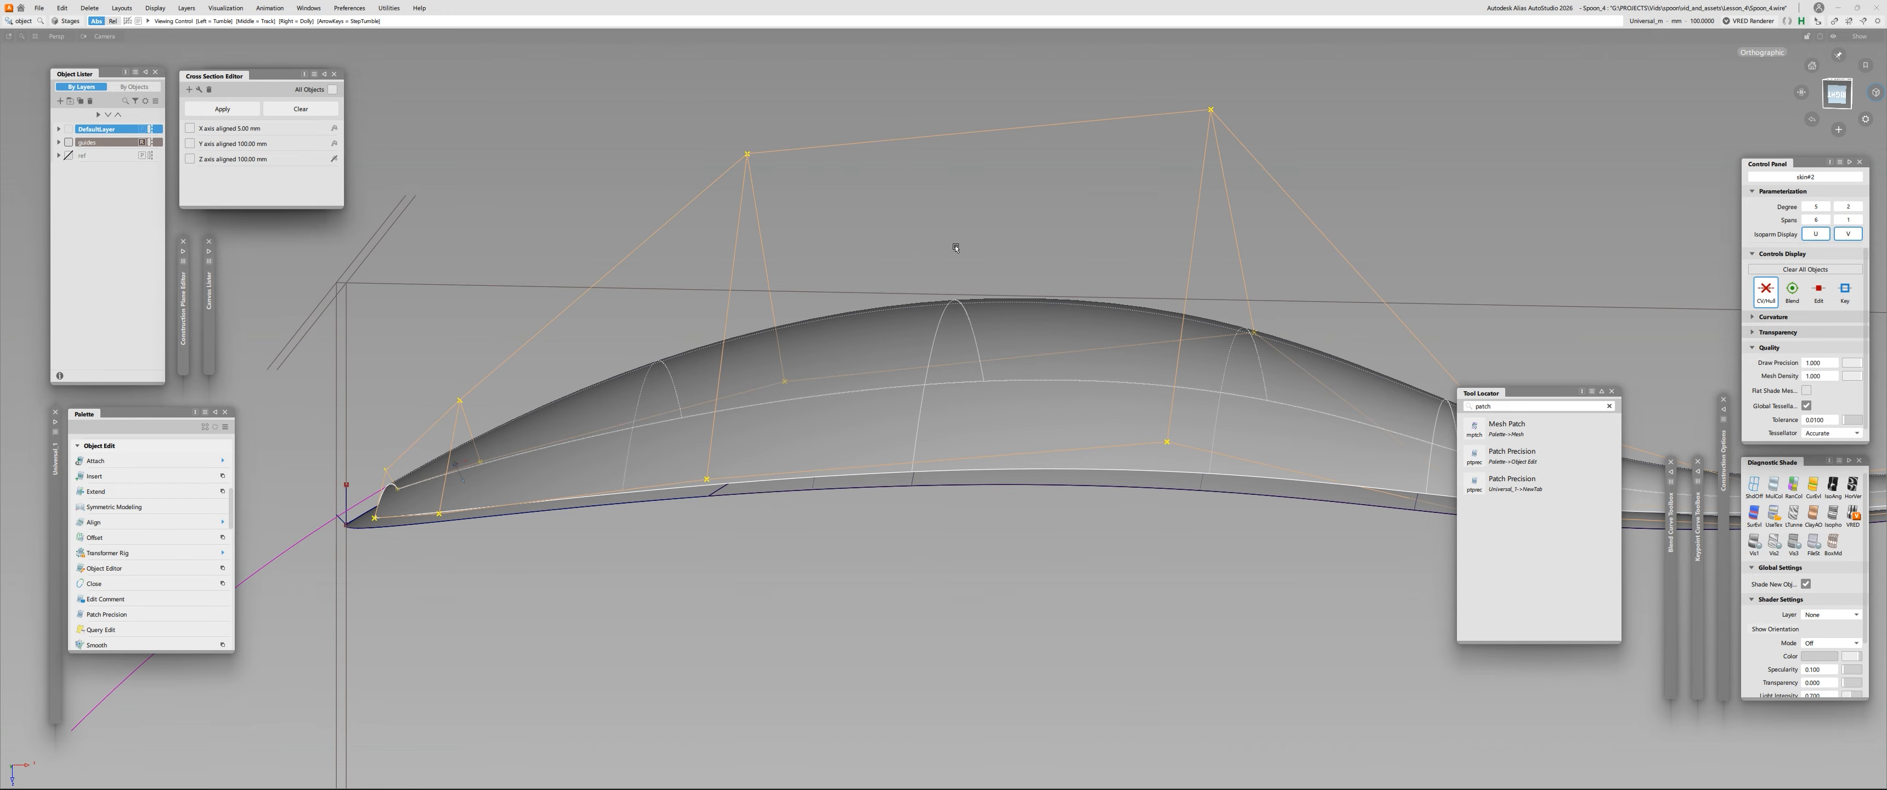
left_click_drag(956, 248, 674, 580, "alt+shift")
left_click(1837, 94)
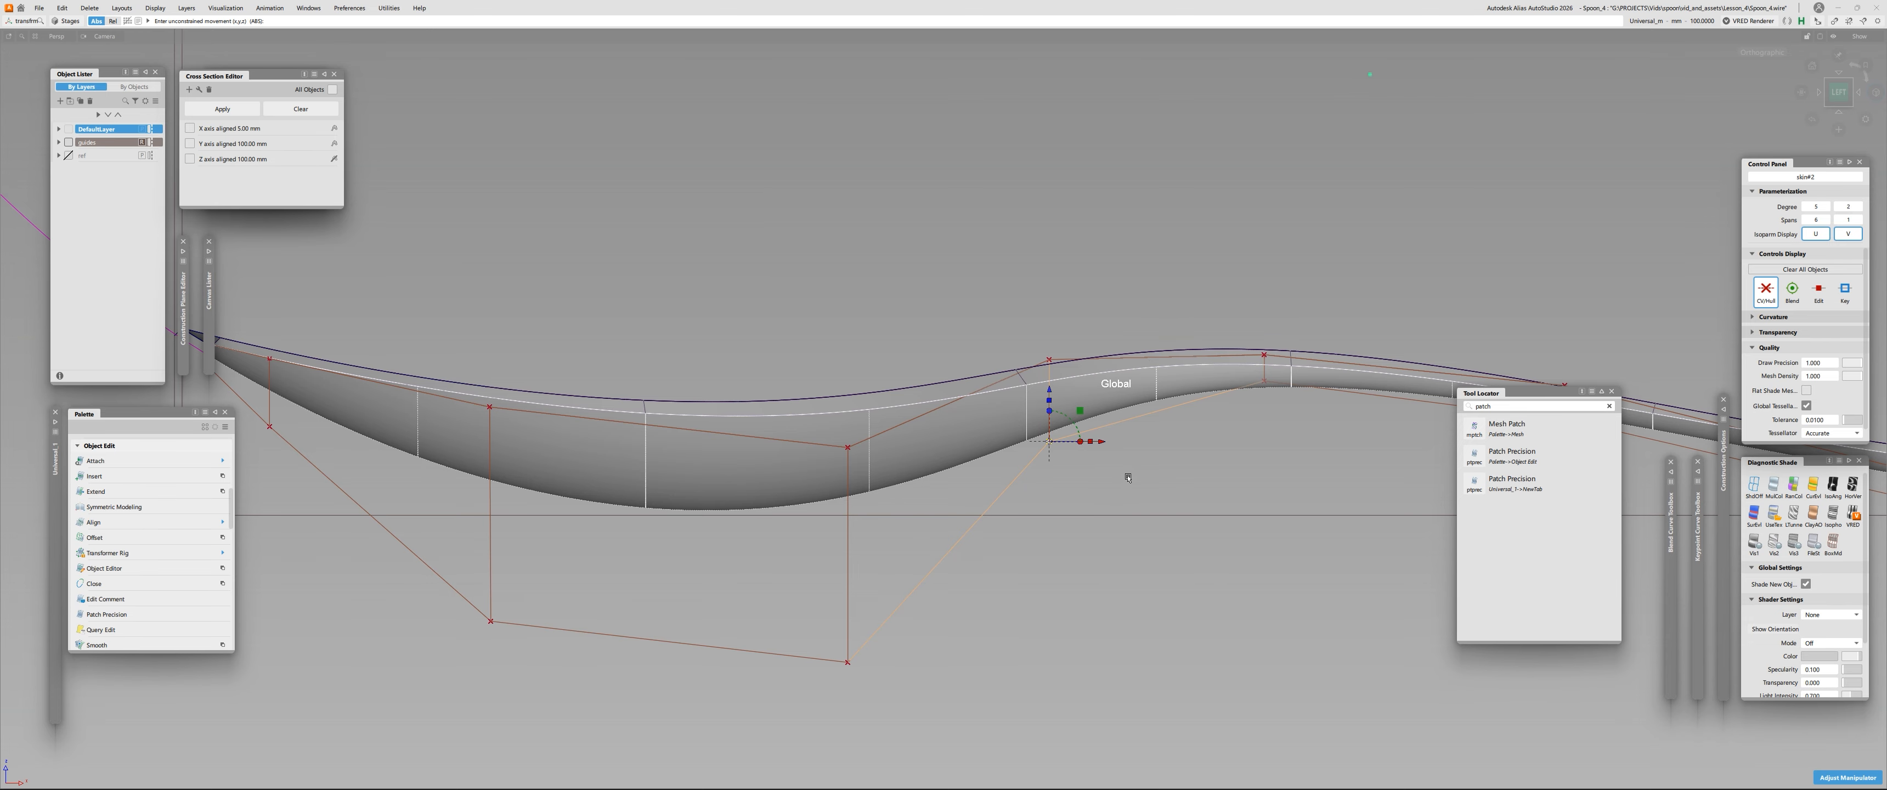
Move the lower control vertex at the neck vertically and display the bottom surface's curvature comb.
right_click_drag(1133, 464, 1133, 463)
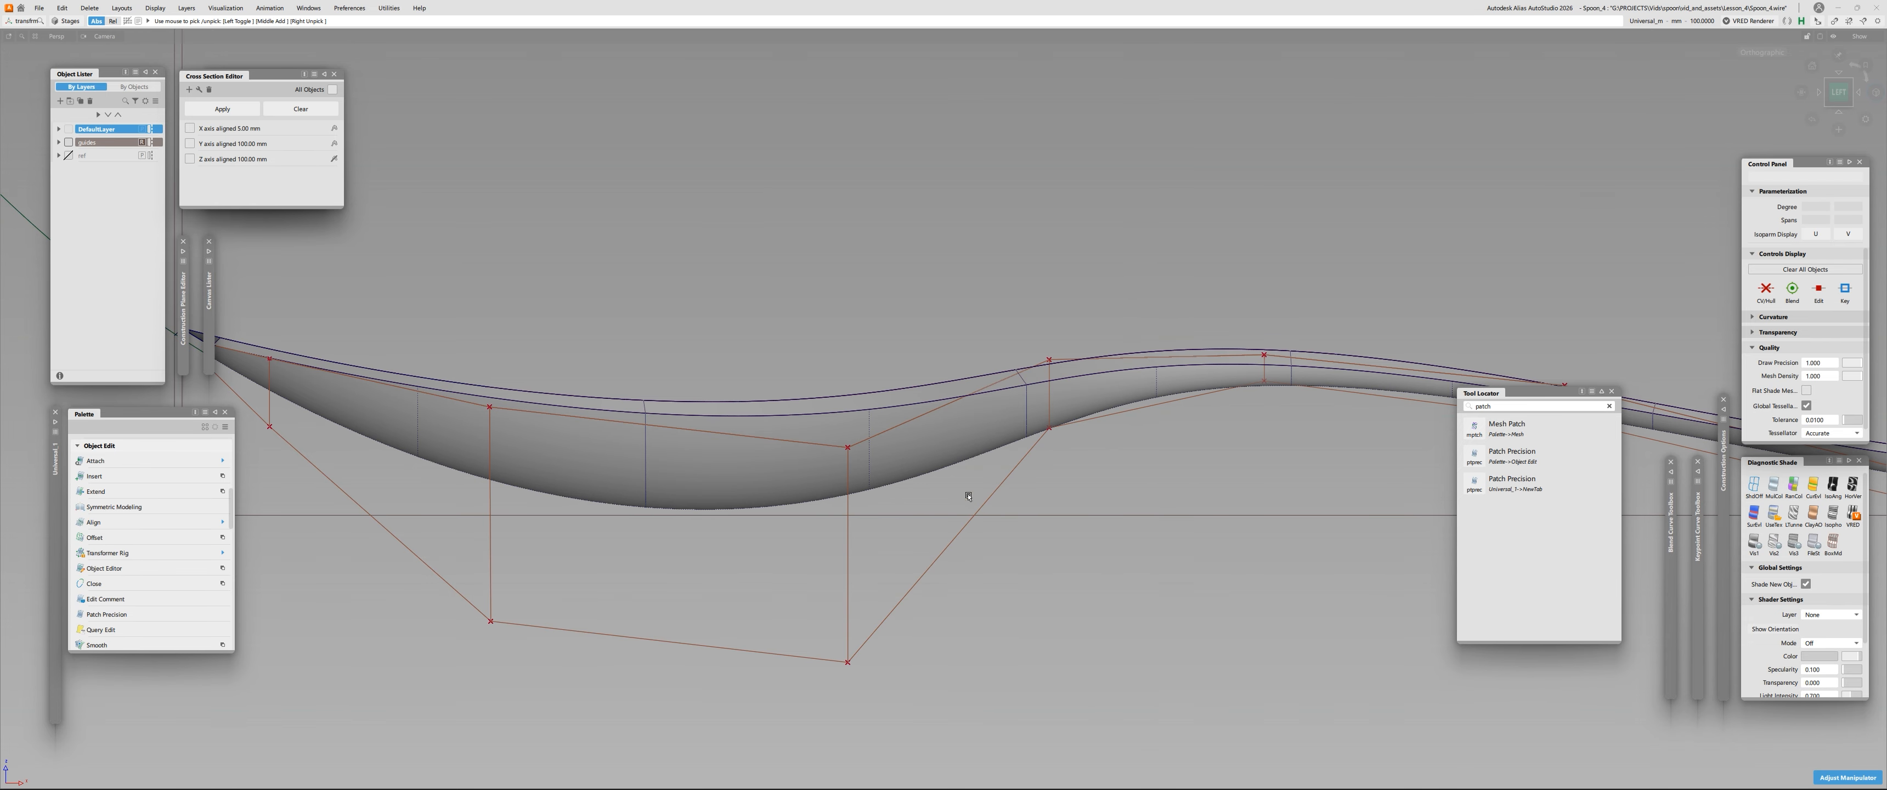
key("ctrl+shift+c")
left_click(962, 466)
middle_click_drag(793, 627, 1026, 366, "alt+shift")
mouse_move(1026, 366)
right_mouse_down("alt+shift")
mouse_move(895, 375)
mouse_move(1040, 367)
right_mouse_up("alt+shift")
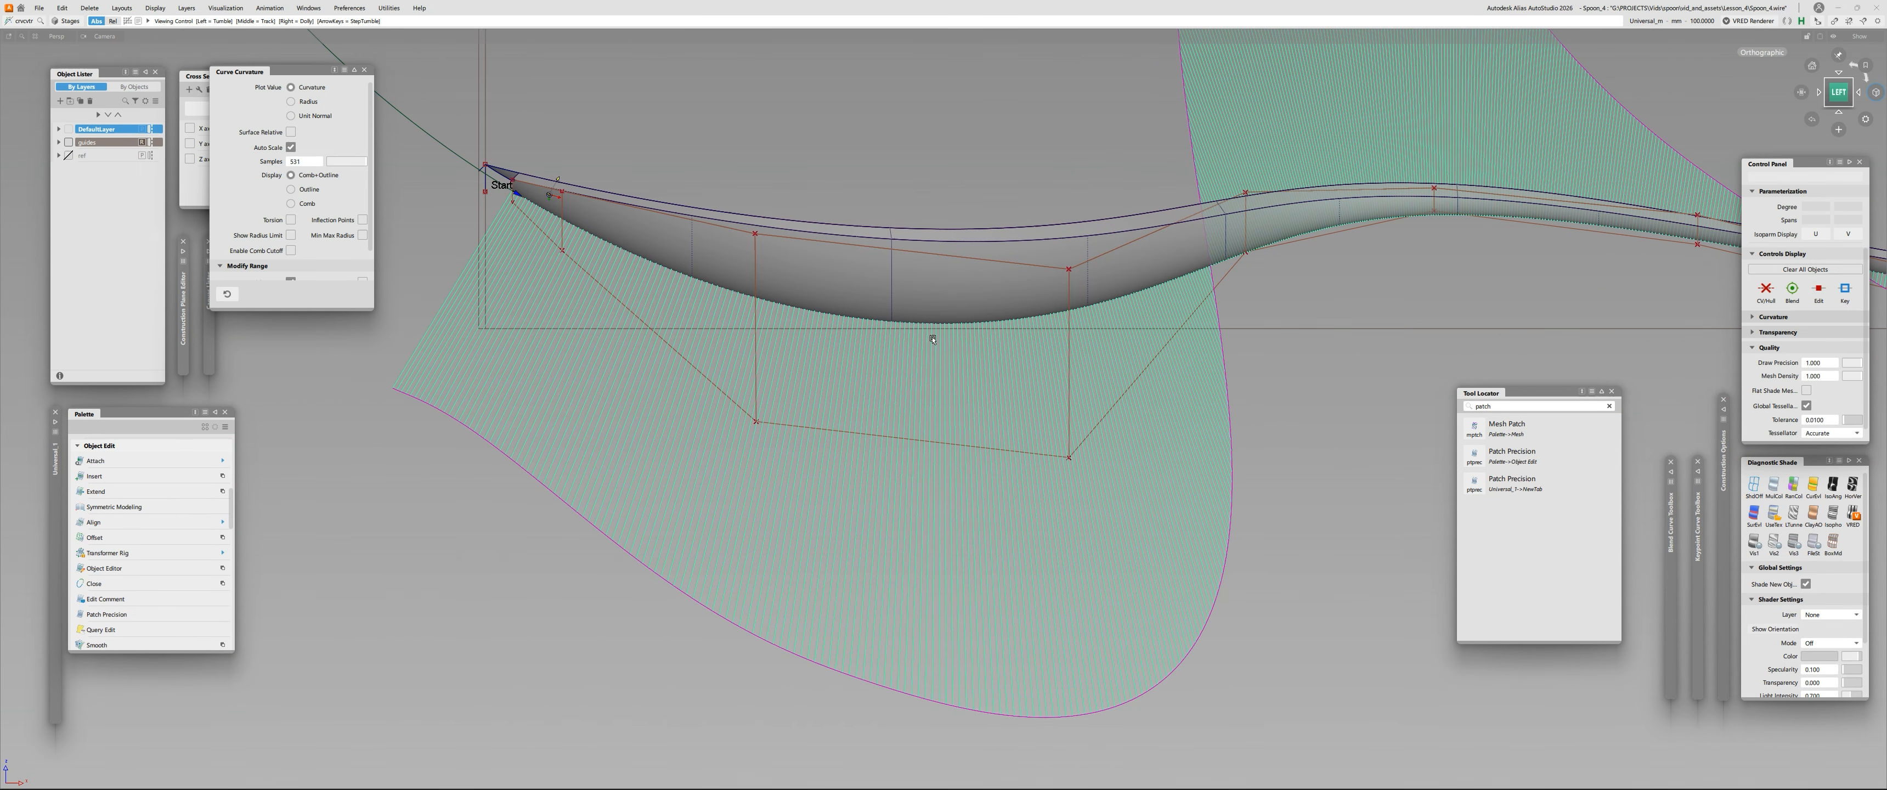
Readjust the lower control vertex where the bowl meets the handle against the curvature comb.
key("ctrl+t")
left_click(1245, 253)
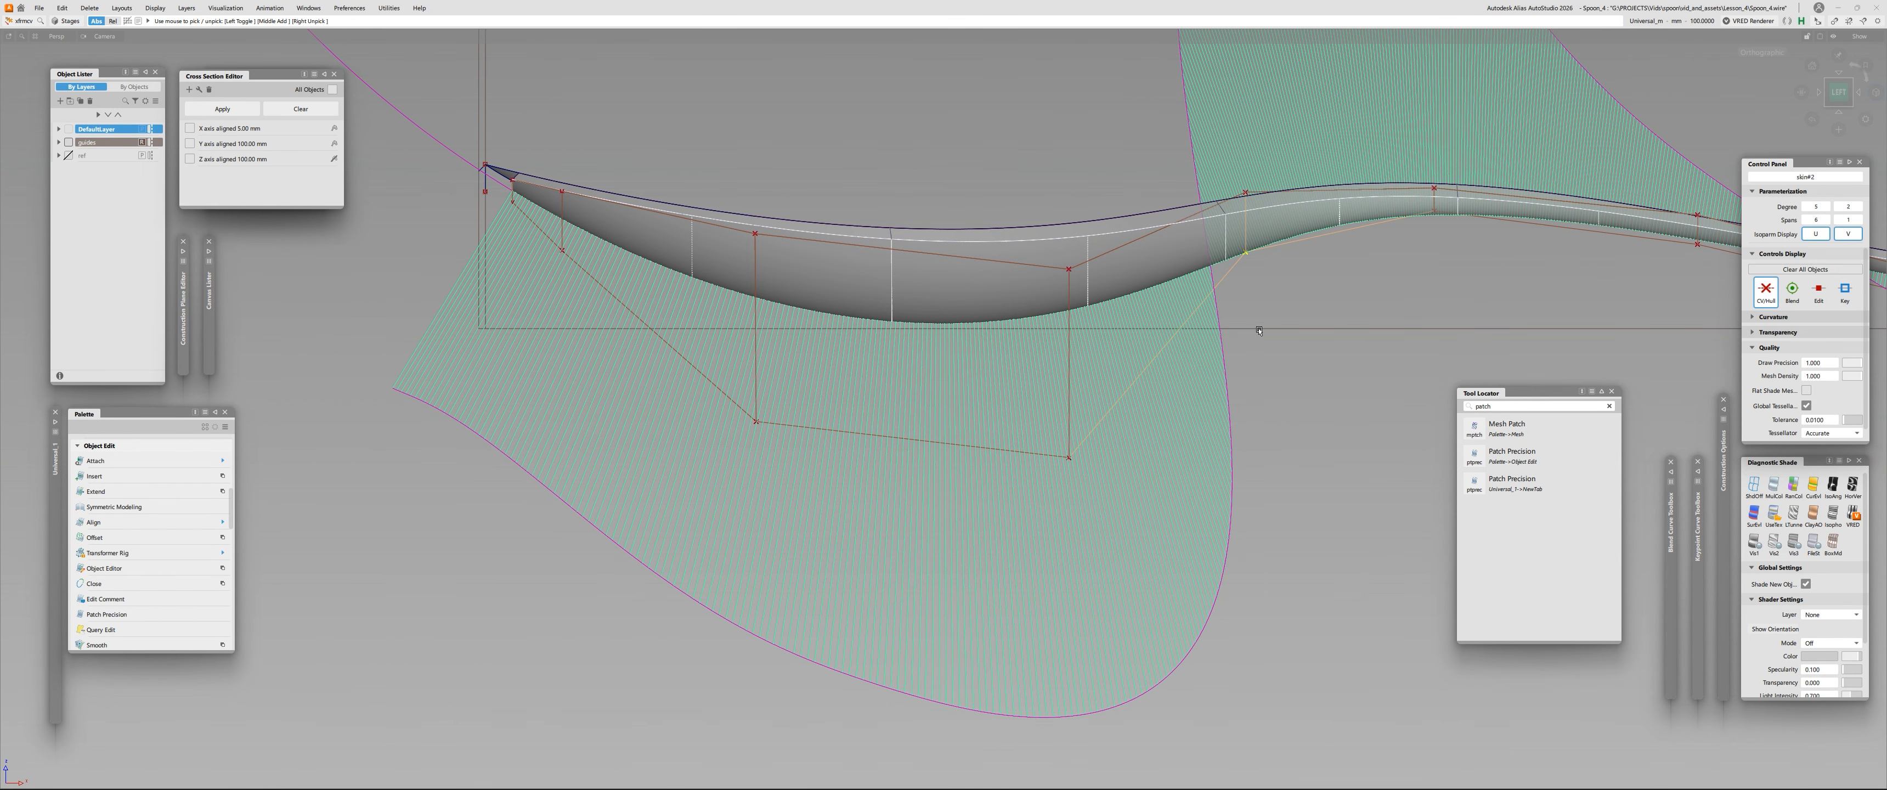
right_click_drag(1311, 299, 1311, 300)
left_click(1311, 301)
right_click_drag(698, 416, 795, 417, "alt+shift")
Move the third and fourth lower vertices from the tip vertically to reshape the comb under the bowl.
left_click(770, 422)
right_click_drag(588, 517, 589, 497)
right_click_drag(618, 439, 550, 440, "alt+shift")
right_click_drag(597, 506, 597, 500)
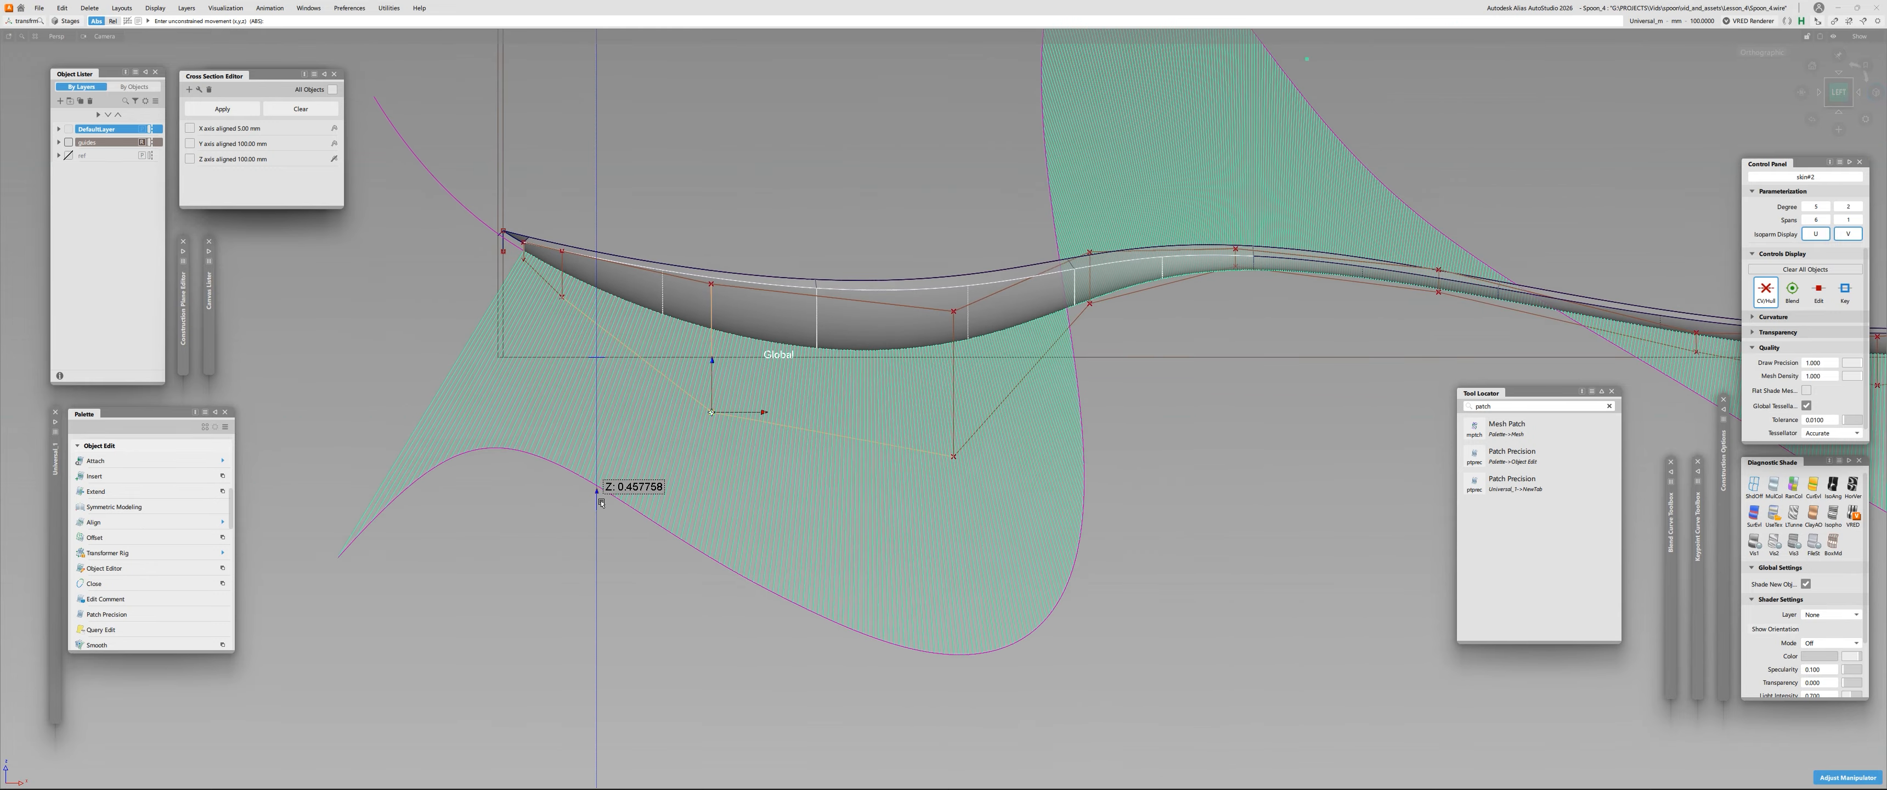
left_click(953, 456)
right_click_drag(1168, 412, 1169, 417)
Rescale the curvature comb and lower the fourth lower vertex beneath the bowl slightly.
right_click_drag(748, 412, 701, 428, "alt+shift")
left_click(775, 418)
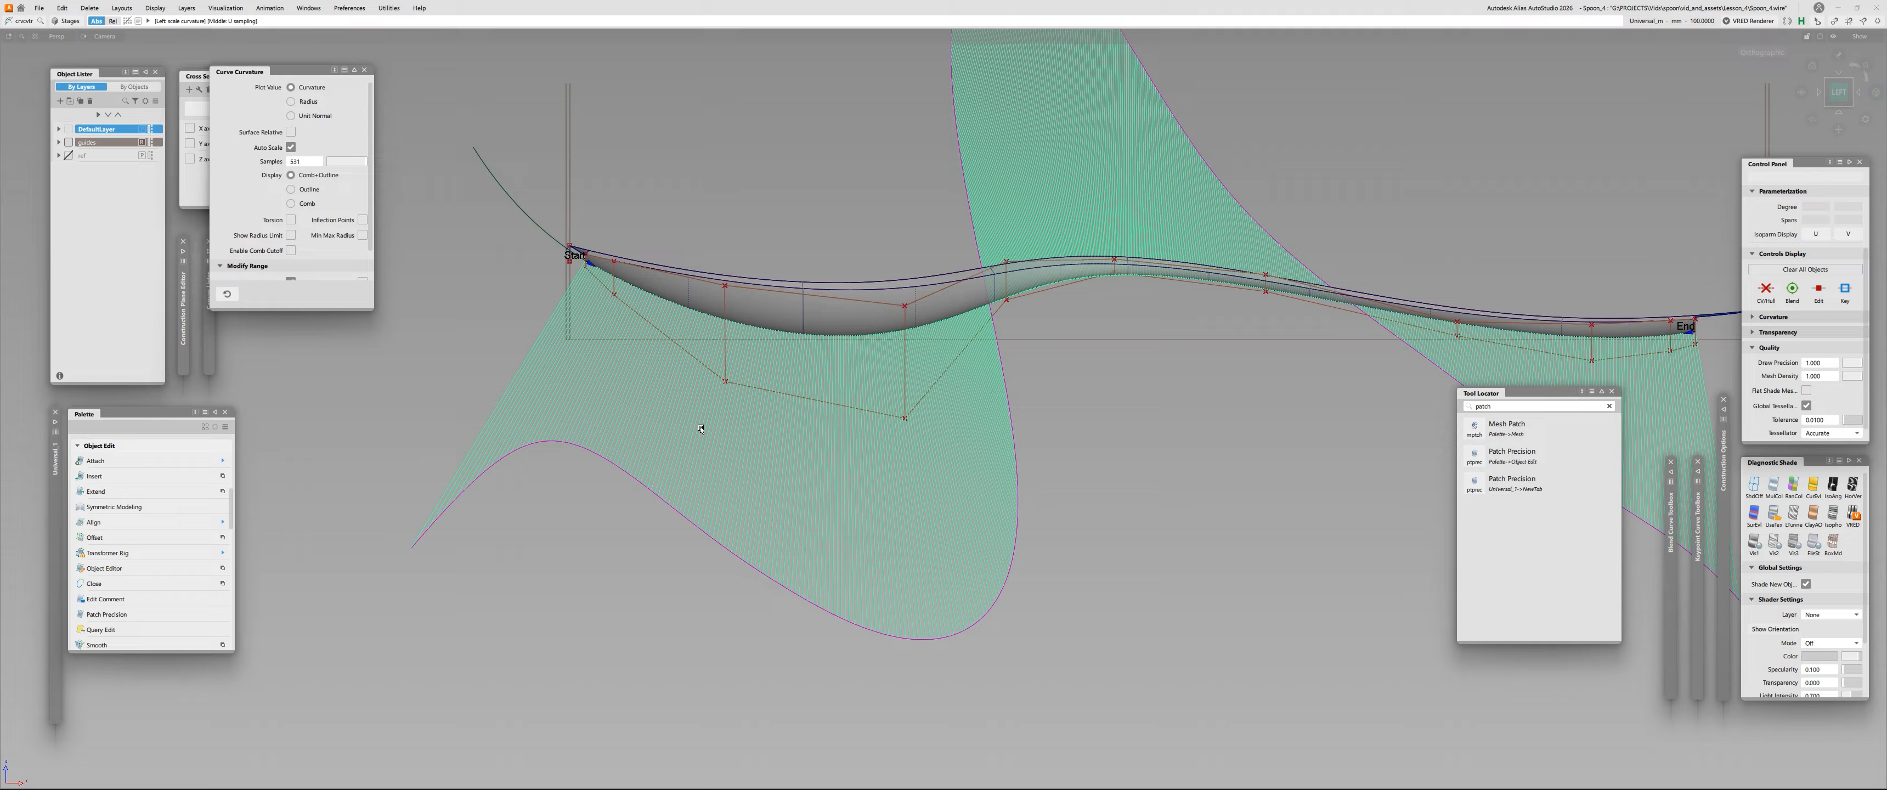
left_click_drag(701, 429, 712, 420)
right_click_drag(813, 403, 891, 400, "alt+shift")
left_click(925, 456)
right_click_drag(1200, 415, 1197, 425)
left_click(1197, 426)
Display the tip curve's curvature comb alongside the bottom surface's comb.
middle_click_drag(450, 217, 741, 307, "alt+shift")
right_click_drag(741, 307, 765, 242, "alt+shift")
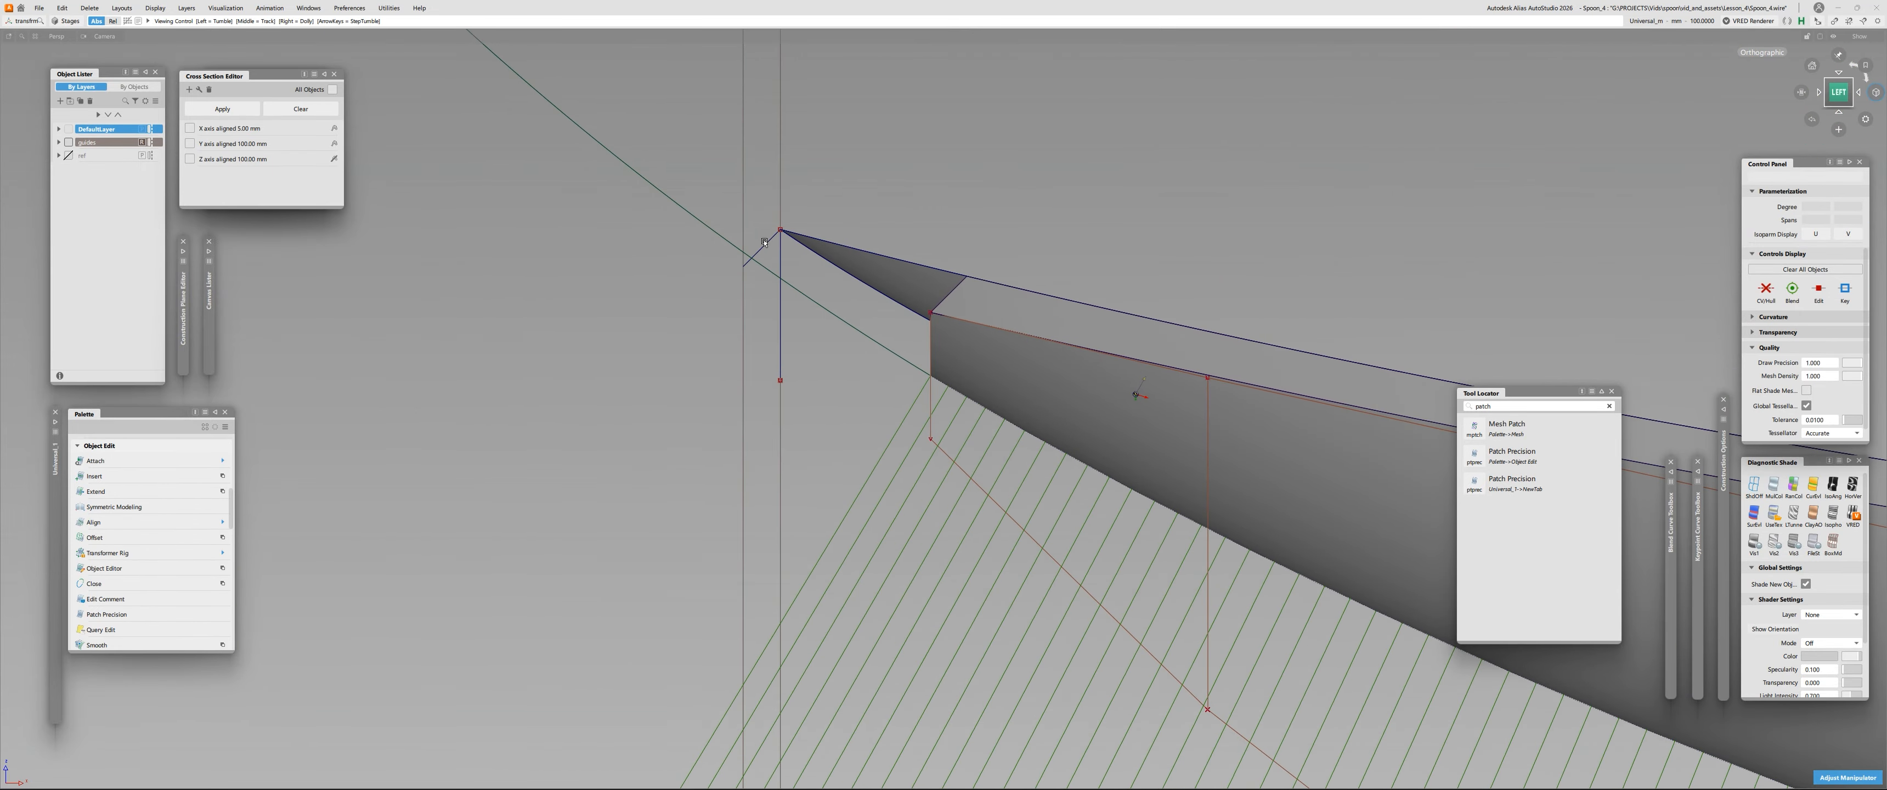
key("c")
right_click_drag(891, 307, 833, 318, "alt+shift")
left_click(835, 282)
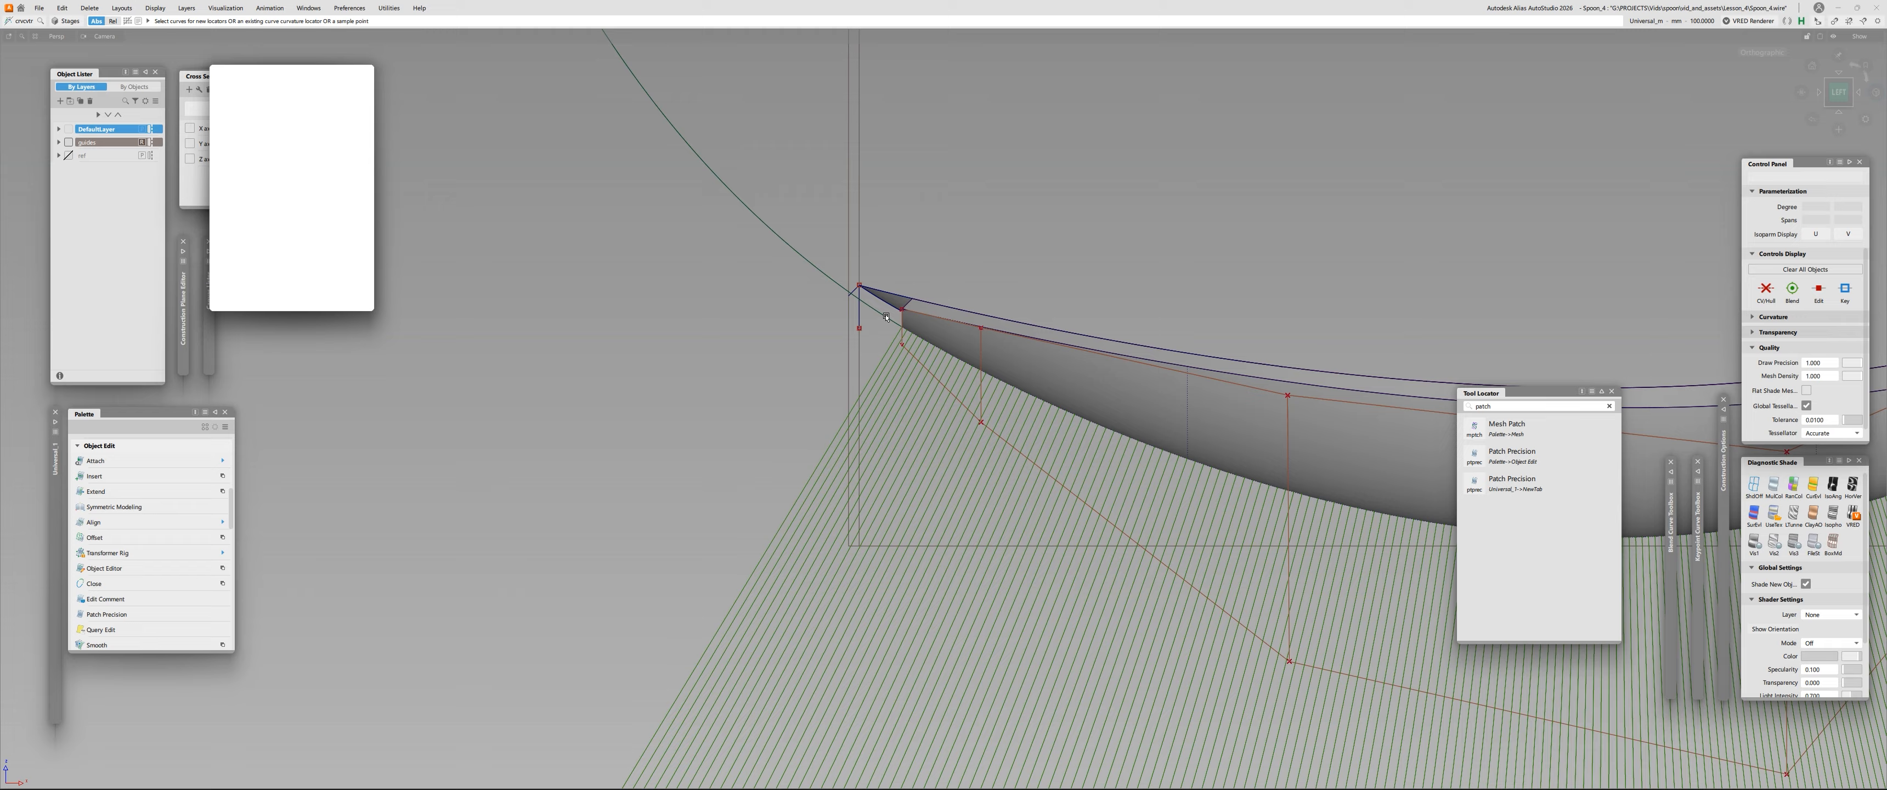
left_click(941, 351)
right_click_drag(1015, 267, 1004, 263, "alt+shift")
middle_click_drag(1004, 262, 1319, 110, "alt+shift")
right_click_drag(1319, 109, 1385, 114, "alt+shift")
Select the bottom surface's lower tip vertex and move it vertically to match the comb heights at the joint.
key("v")
right_click_drag(843, 273, 890, 271, "alt+shift")
middle_click_drag(889, 271, 885, 297, "alt+shift")
left_click(885, 296)
right_click_drag(891, 331, 835, 383, "alt+shift")
middle_click_drag(835, 383, 718, 349, "alt+shift")
key("t")
right_click_drag(997, 169, 996, 168)
right_click_drag(806, 258, 911, 138, "alt+shift")
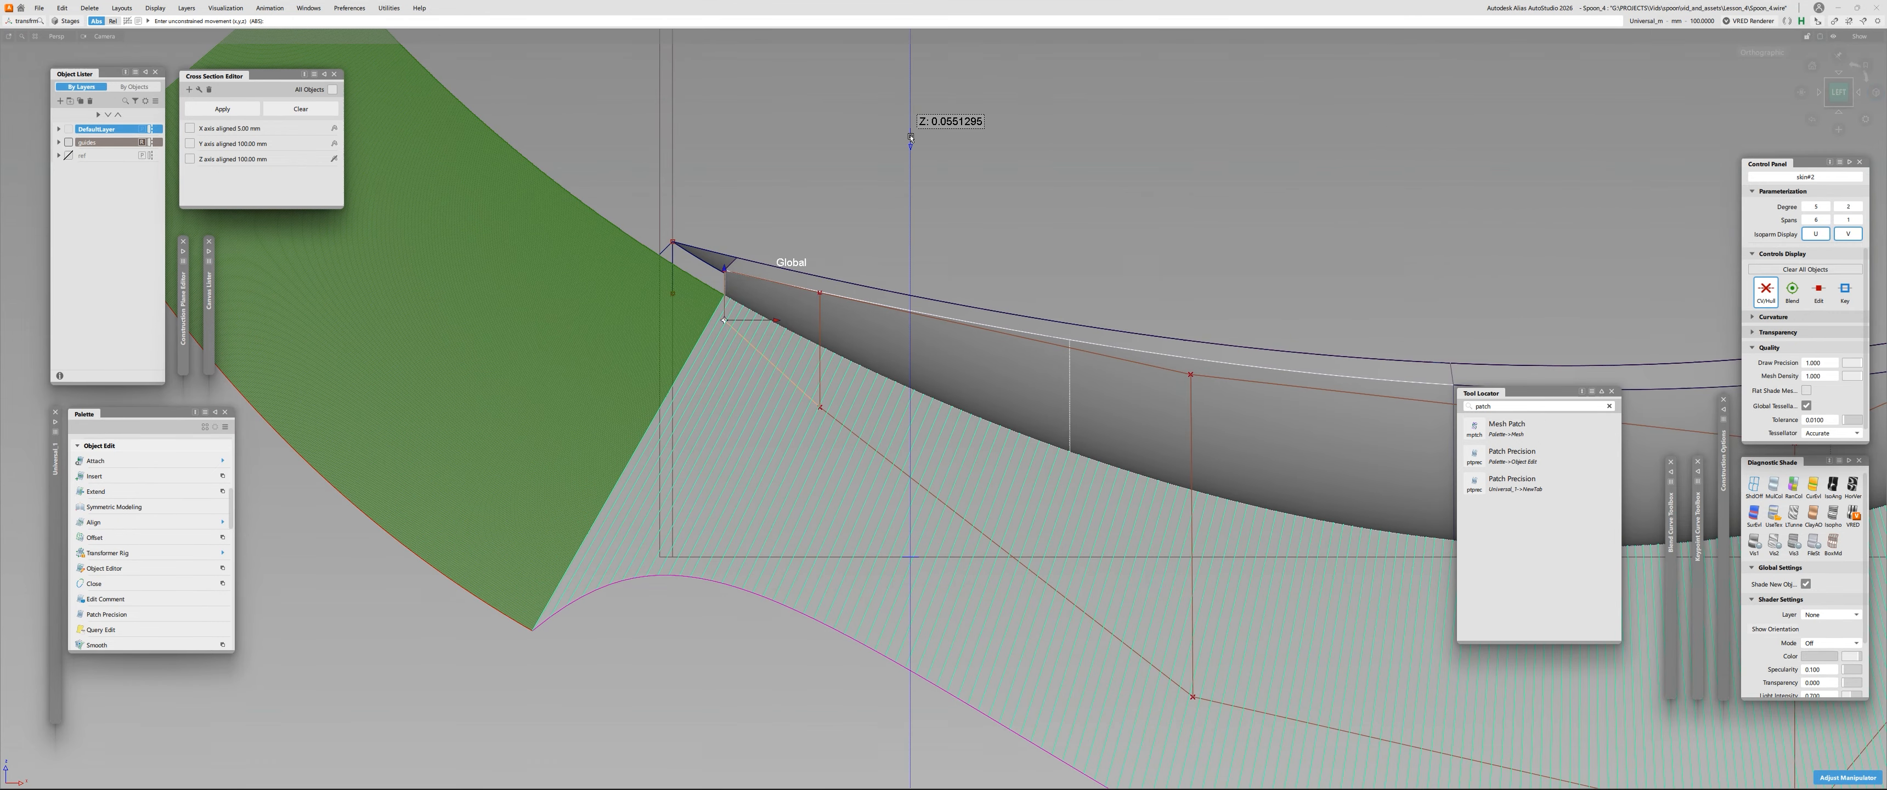
Select the second lower vertex from the tip and move it vertically to straighten the comb near the joint.
left_click(820, 406)
right_click_drag(872, 443, 815, 498, "alt+shift")
middle_click_drag(814, 498, 713, 438, "alt+shift")
key("t")
right_click_drag(981, 122, 982, 120)
Fine-tune the second lower vertex's height up close to smooth the comb's kink beside the tip curve.
right_click_drag(623, 230, 817, 279, "alt+shift")
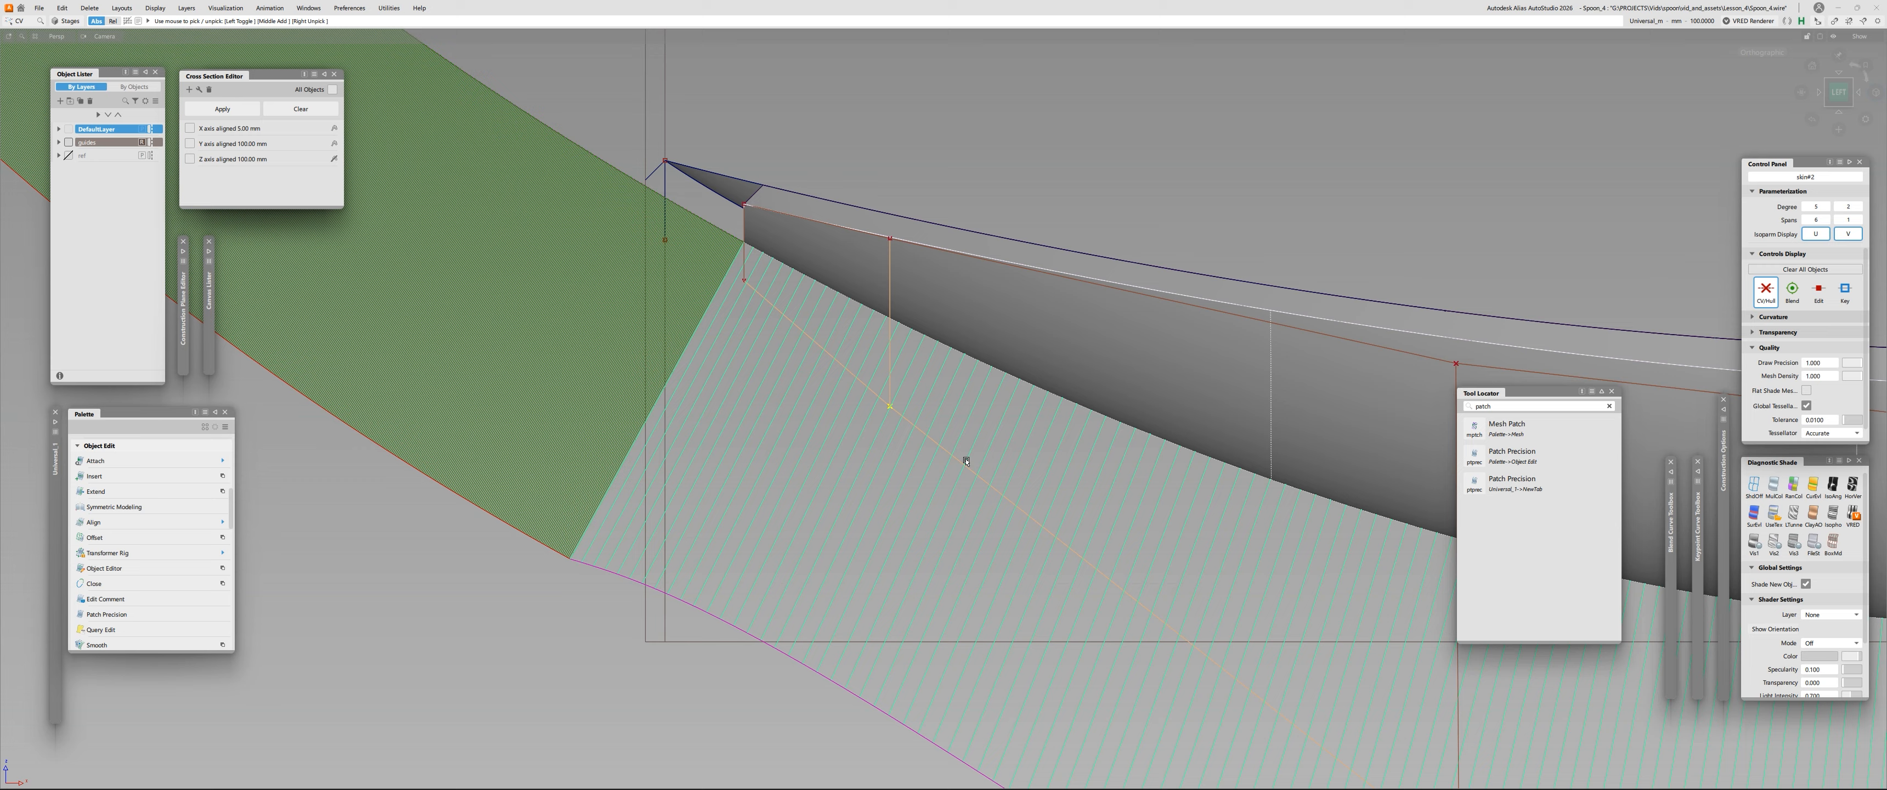
key("t")
right_click_drag(1022, 159, 1022, 157)
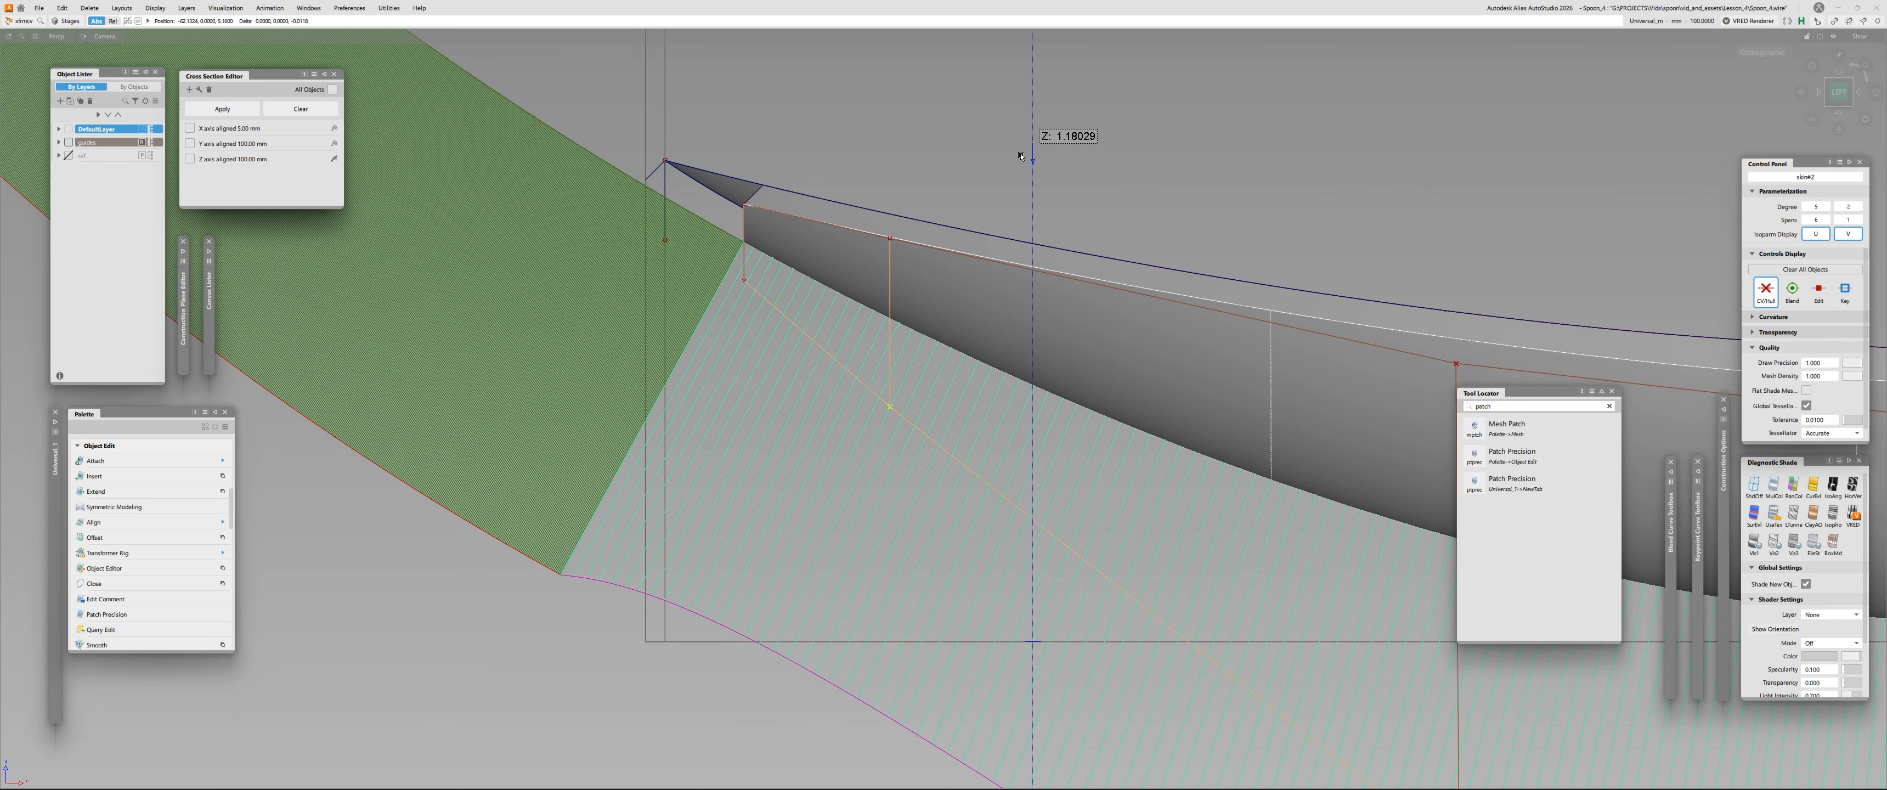
right_click_drag(763, 287, 1039, 69)
left_click_drag(1039, 69, 1019, 125, "ctrl+shift")
right_click_drag(844, 256, 804, 329, "alt+shift")
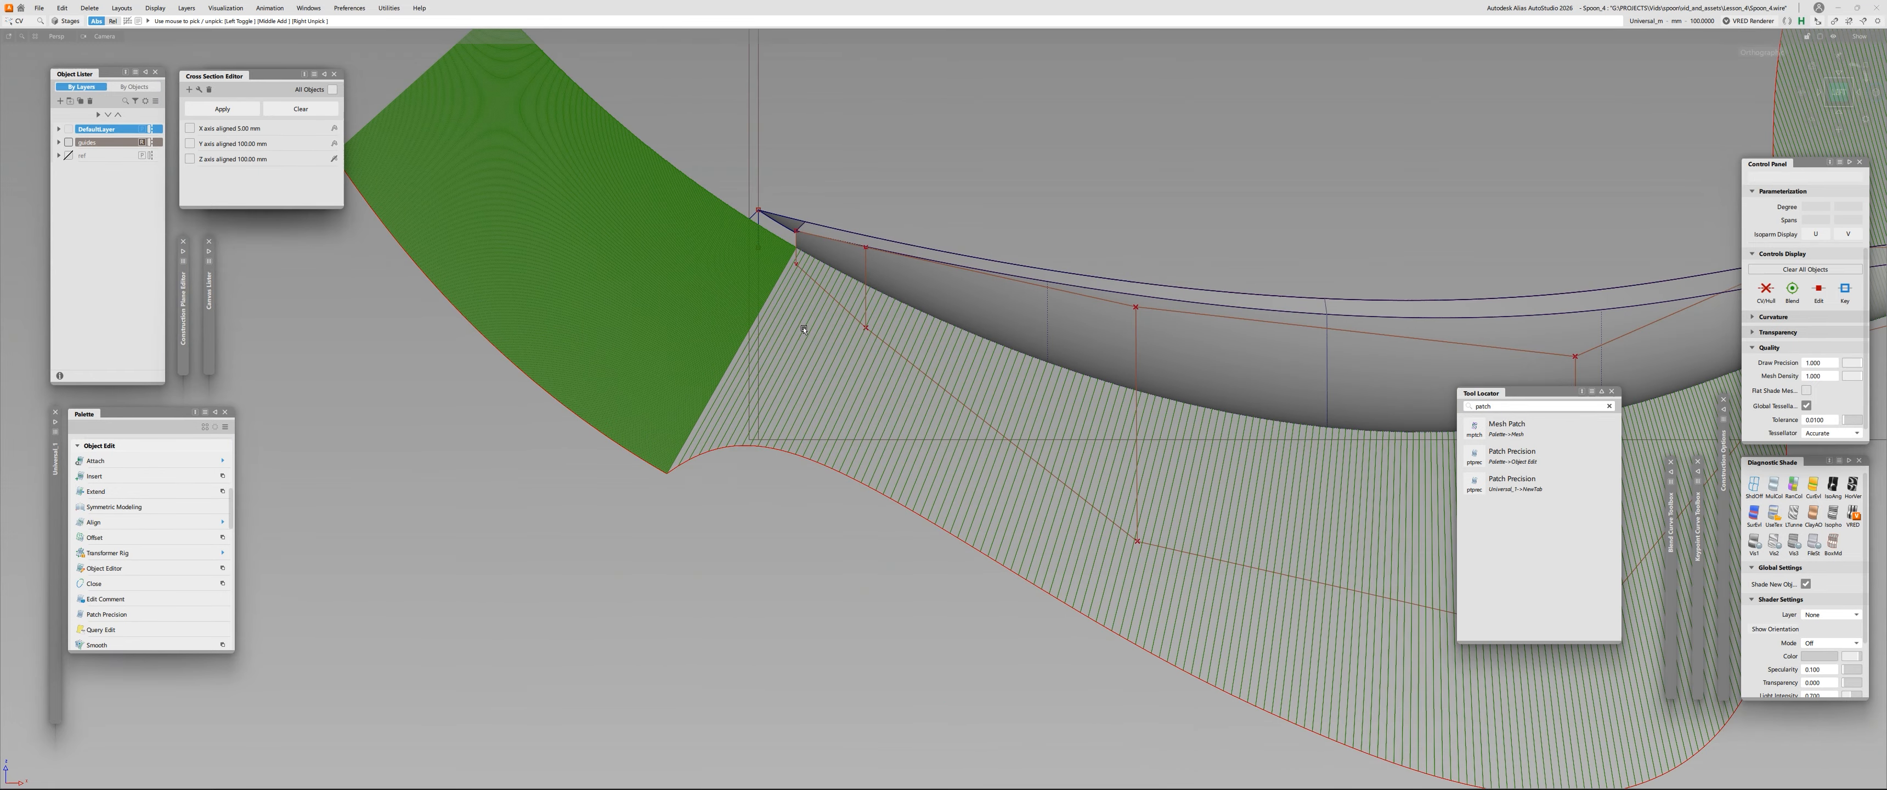
left_click(865, 328)
middle_click_drag(977, 328, 951, 323, "ctrl+shift")
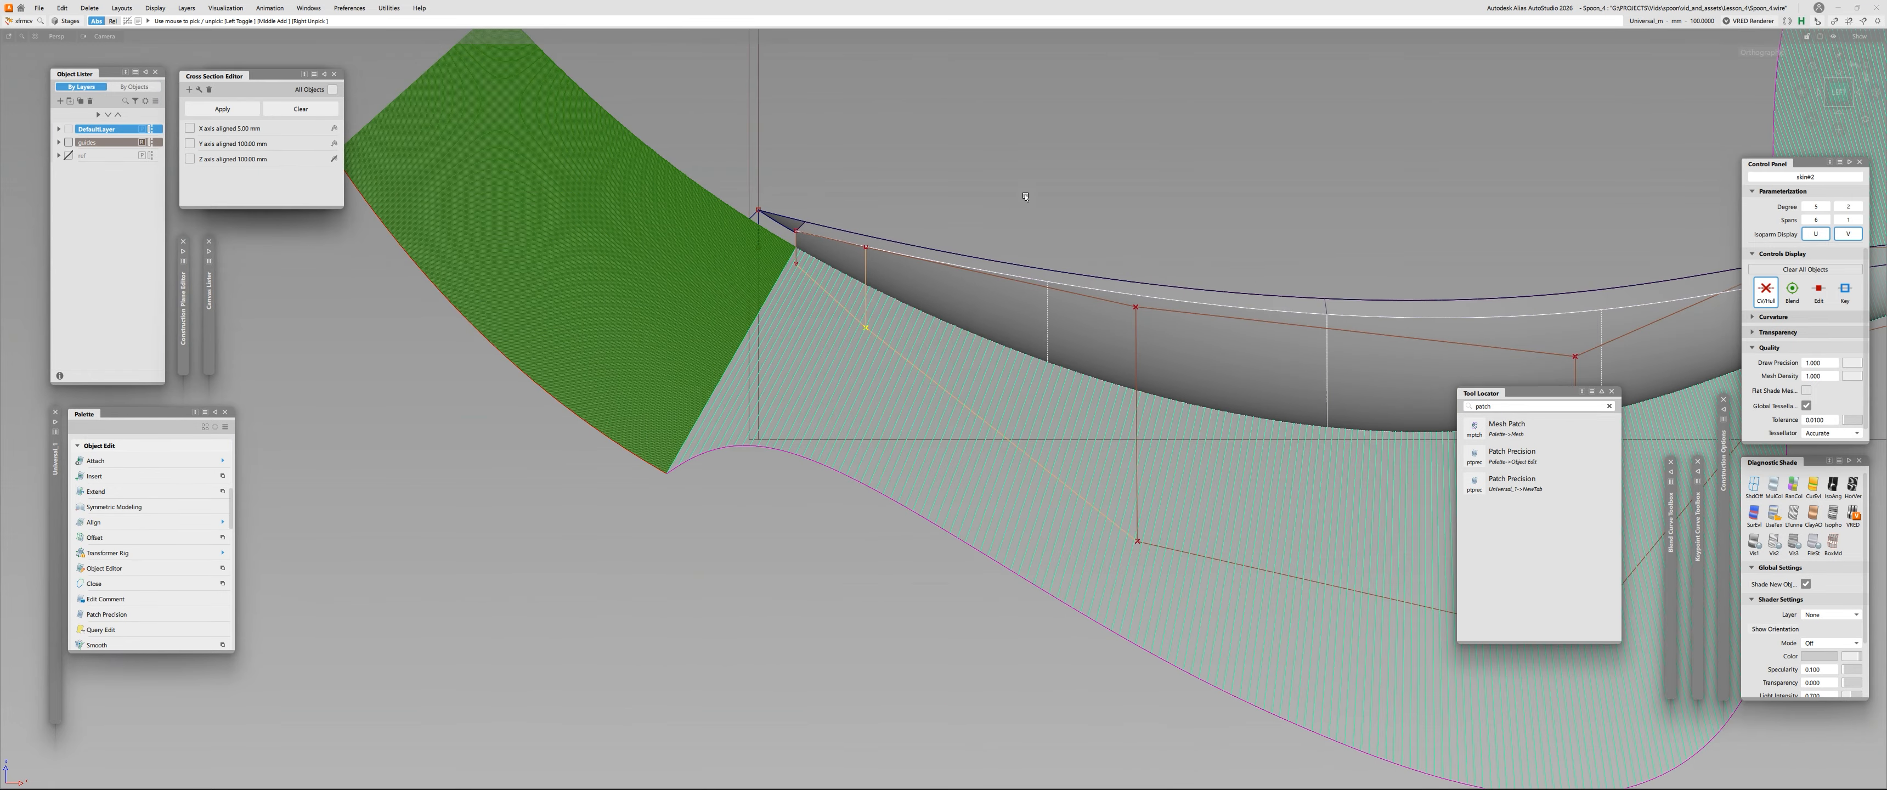
mouse_move(1027, 194)
right_mouse_down()
mouse_move(1086, 161)
mouse_move(1040, 201)
right_mouse_up()
Select the lower tip vertex and make a small vertical adjustment at the joint.
right_click_drag(797, 193, 982, 410, "alt+shift")
left_click(797, 456)
key("alt+shift")
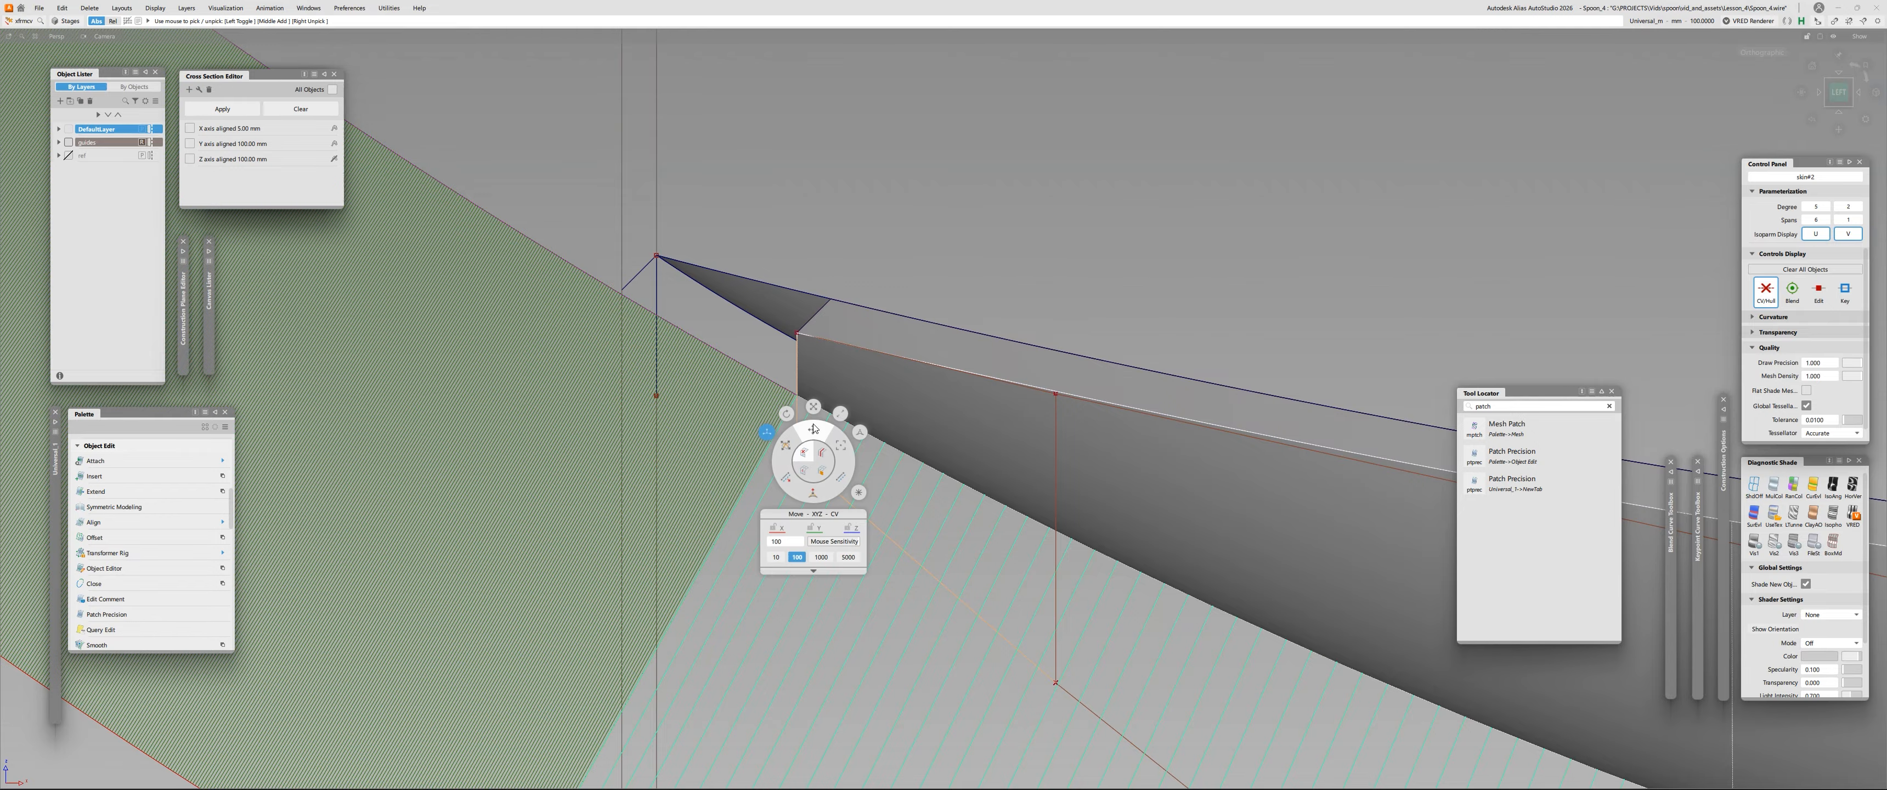
right_click_drag(947, 266, 1213, 61)
left_click(1056, 682)
right_click_drag(1019, 339, 1019, 156)
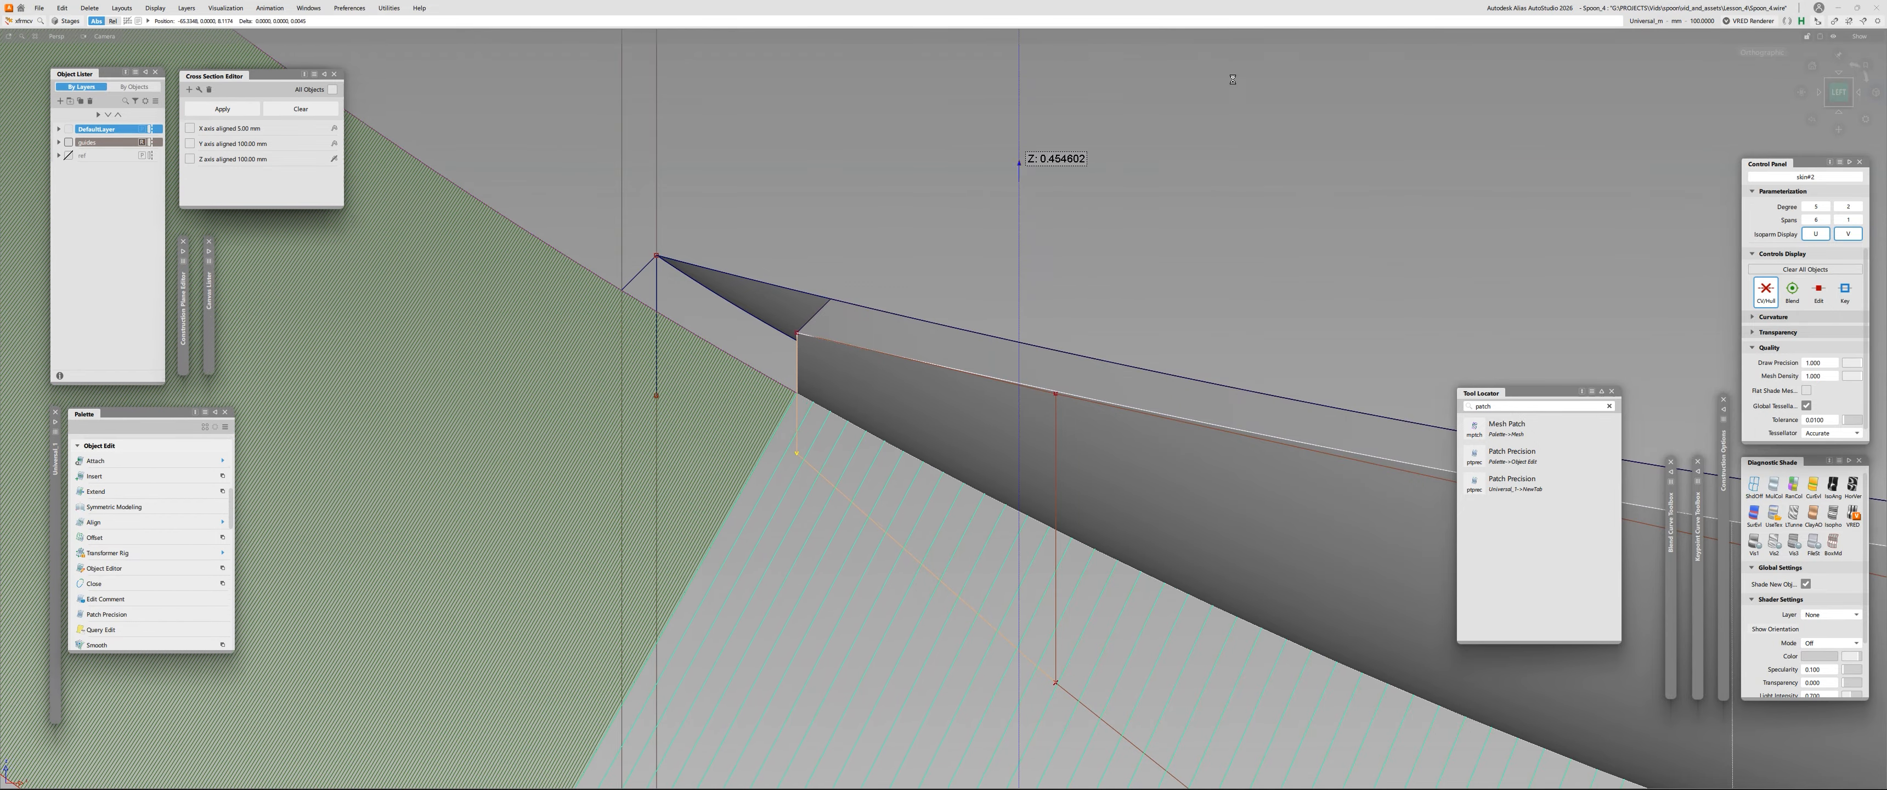
Raise the second lower vertex slightly so the surface comb continues the tip curve's comb.
right_click_drag(1075, 273, 945, 168, "alt+shift")
left_click(1010, 421)
middle_click_drag(1071, 431, 799, 410, "alt+shift")
left_click(797, 370)
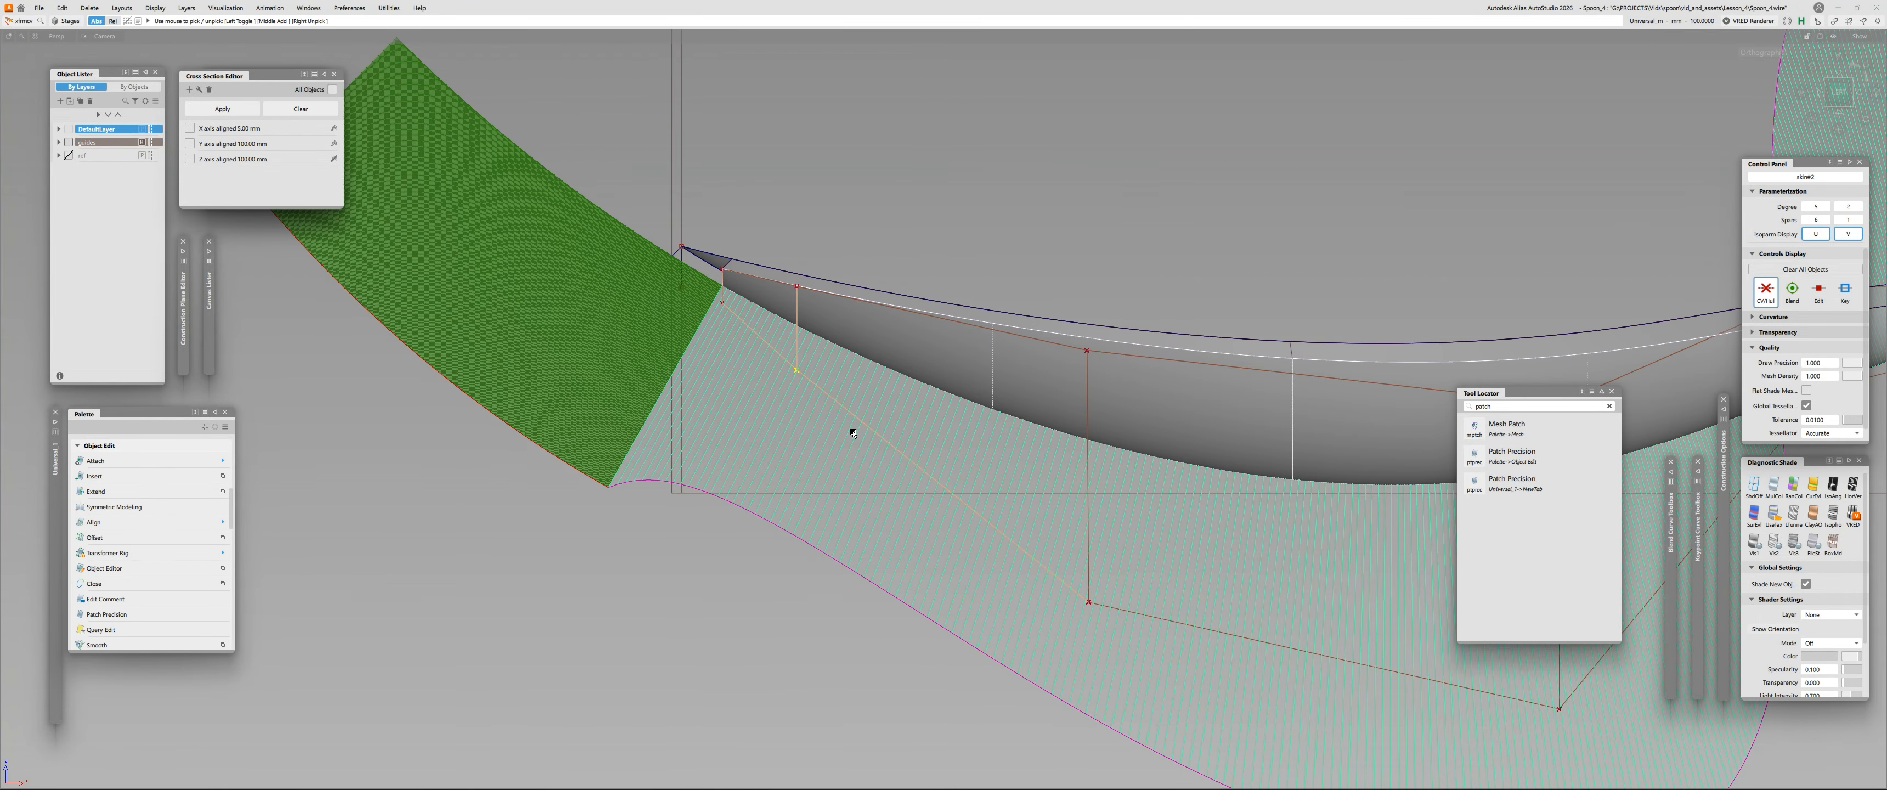
key("space")
left_click(805, 402)
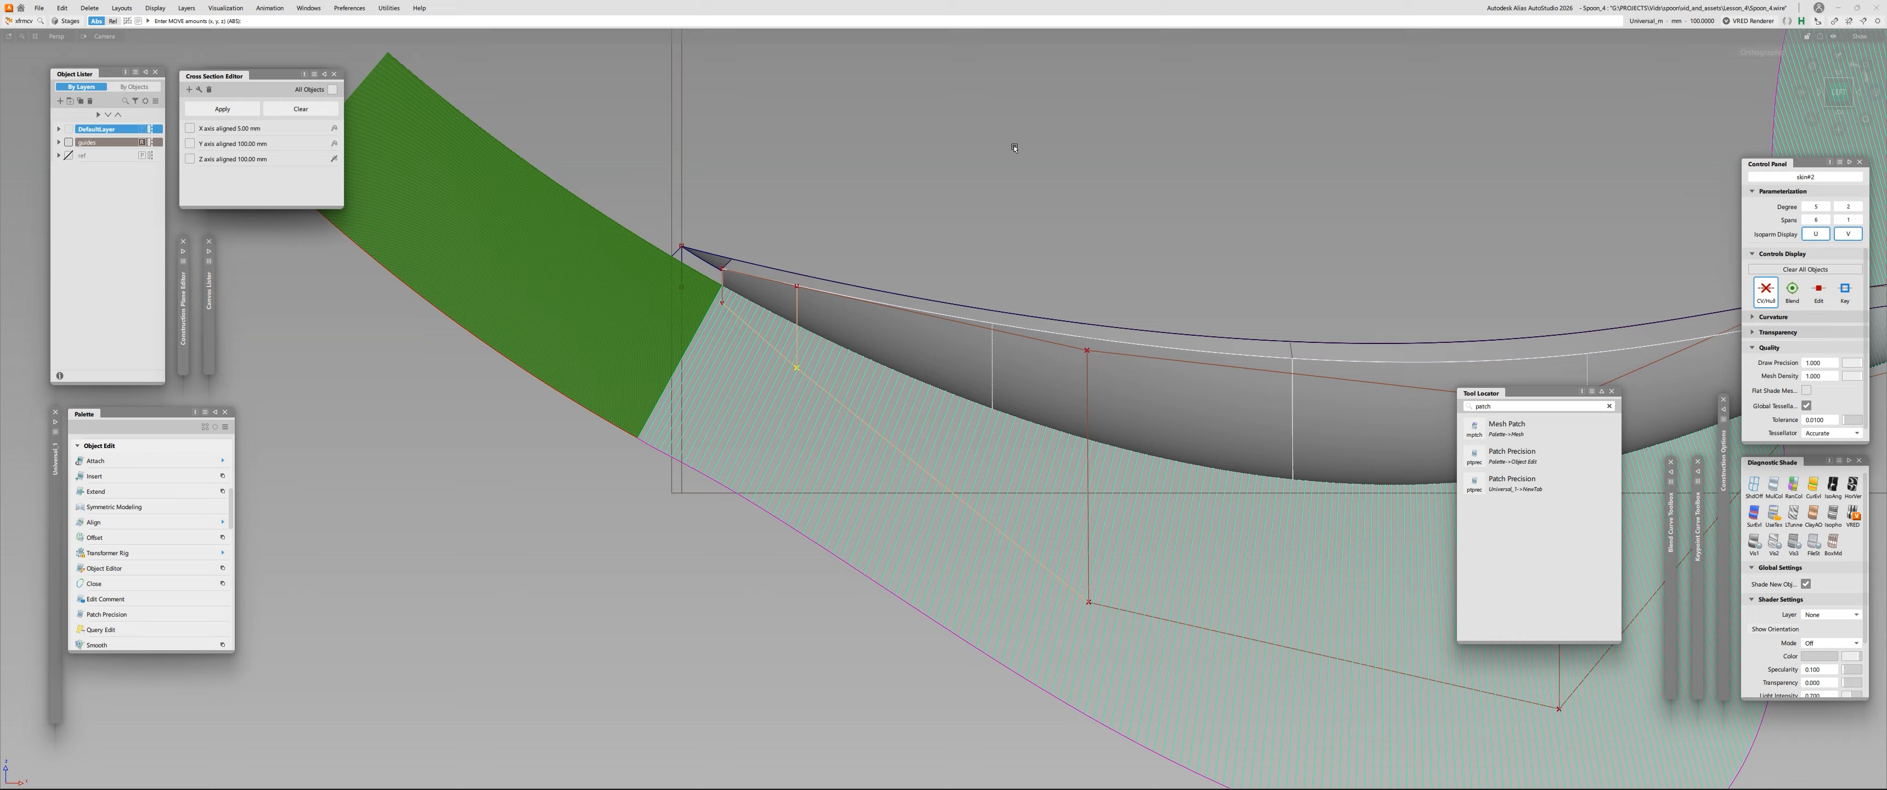
Zoom in on the joint and readjust the lower tip vertex to bring both combs into line.
right_click_drag(1009, 169, 923, 366, "alt+shift")
middle_click_drag(923, 366, 681, 359, "alt+shift")
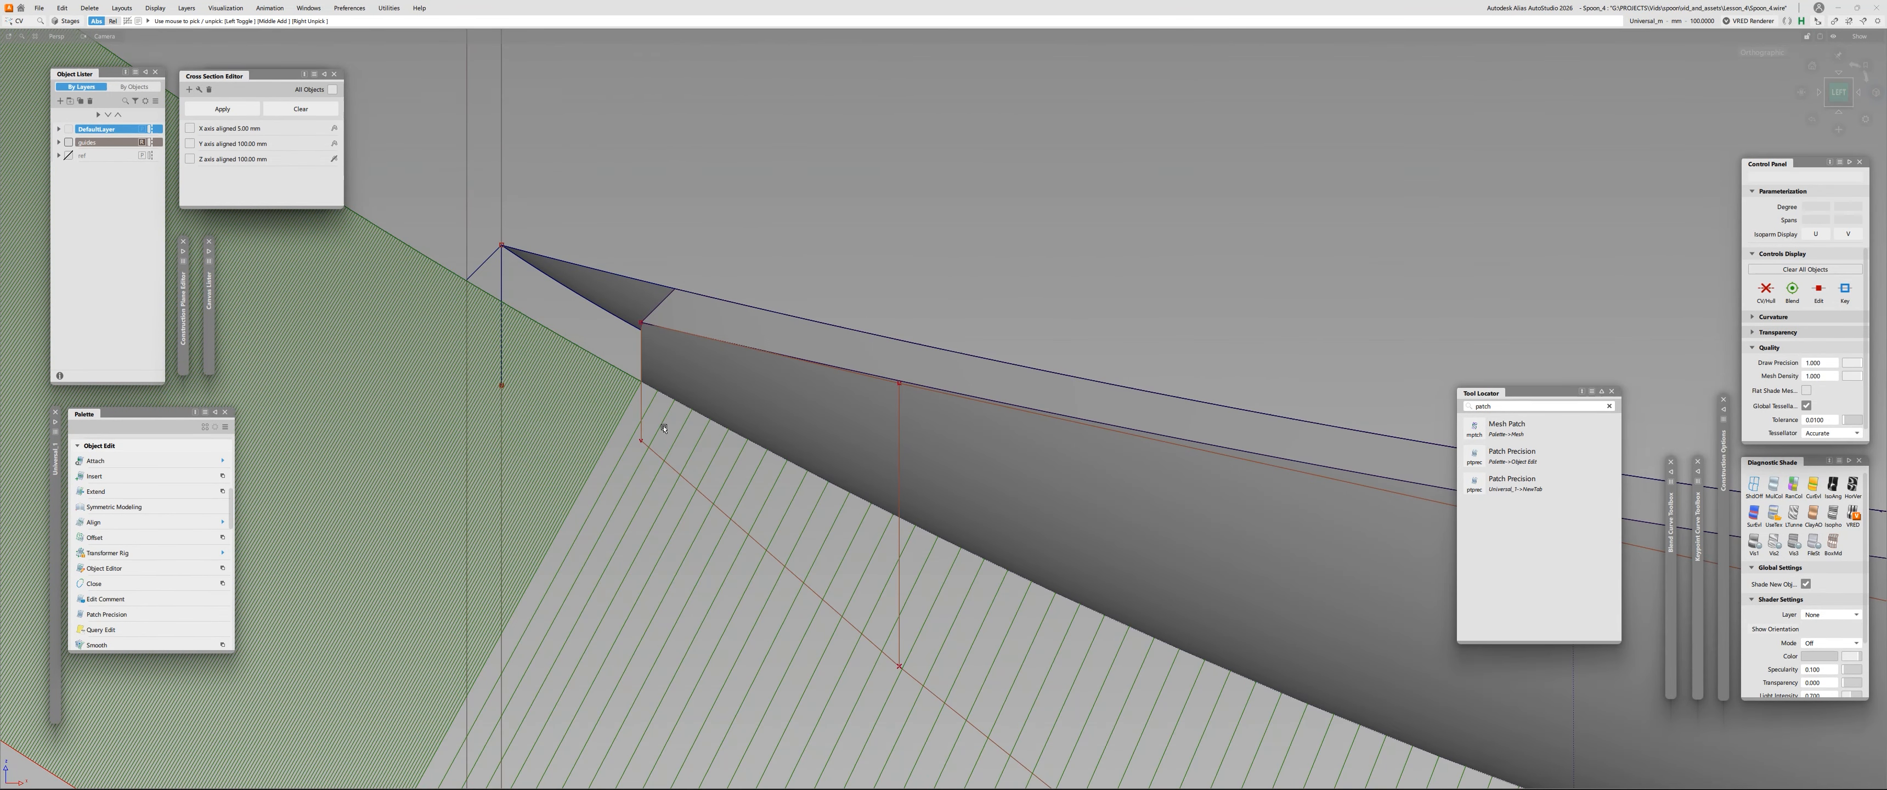
right_click_drag(722, 417, 758, 393, "alt+shift")
left_click_drag(758, 393, 768, 366, "ctrl+shift")
right_click_drag(854, 227, 923, 322)
middle_click_drag(923, 323, 1070, 293, "alt+shift")
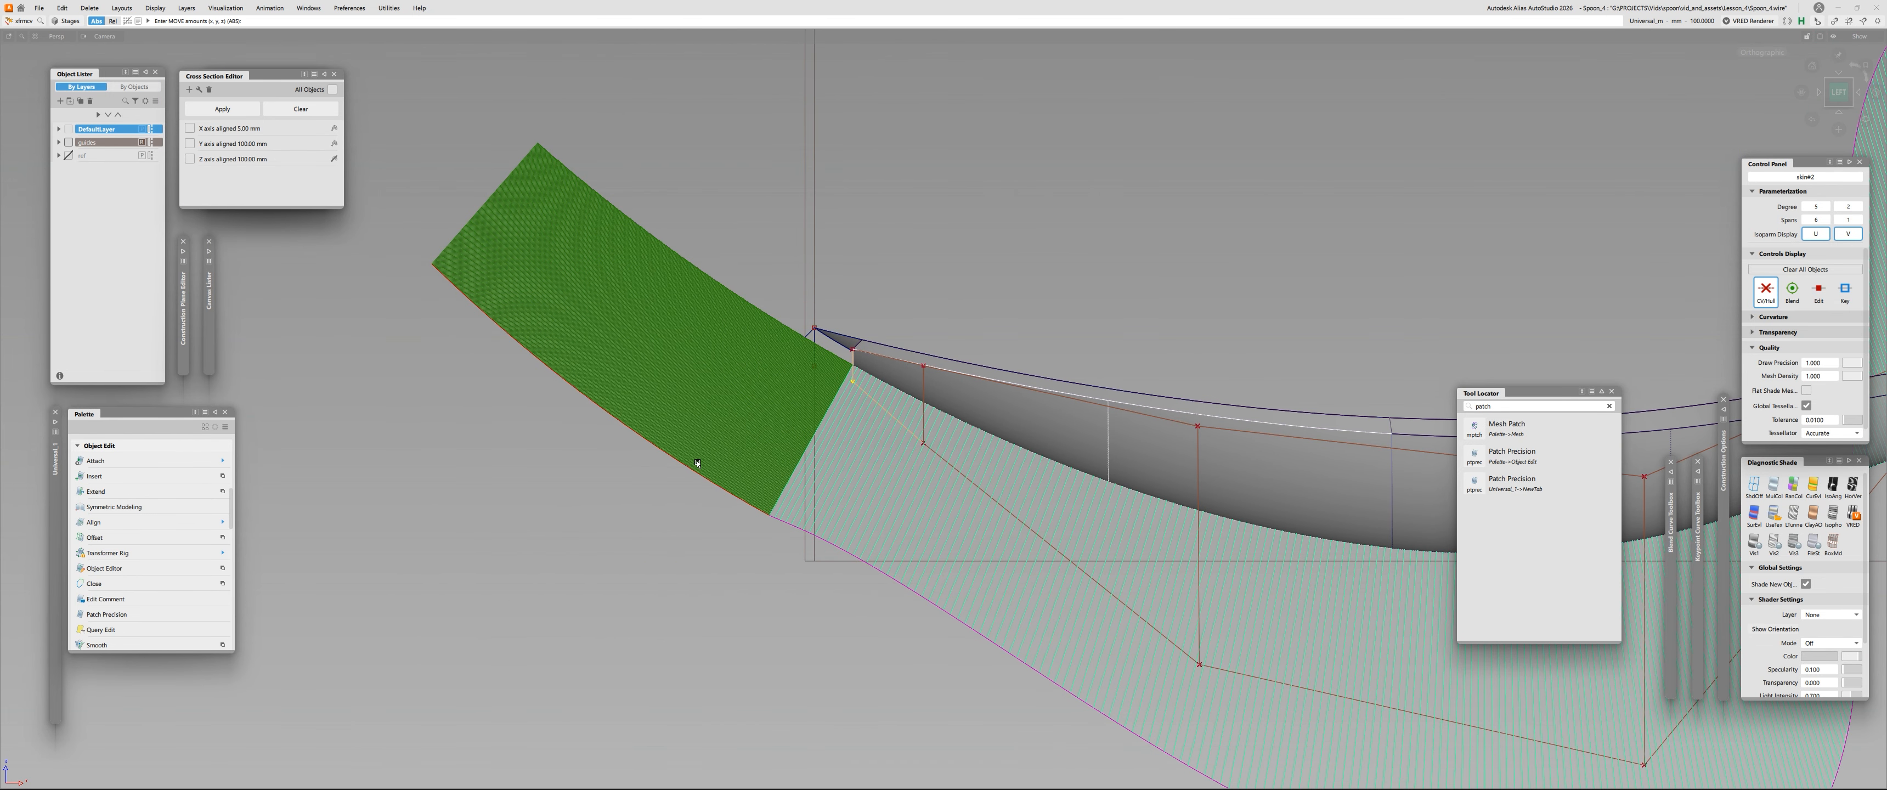
Select the tip curve to check its comb, and nudge the second lower vertex vertically again.
left_click(572, 318)
scroll(861, 373, "up", 3)
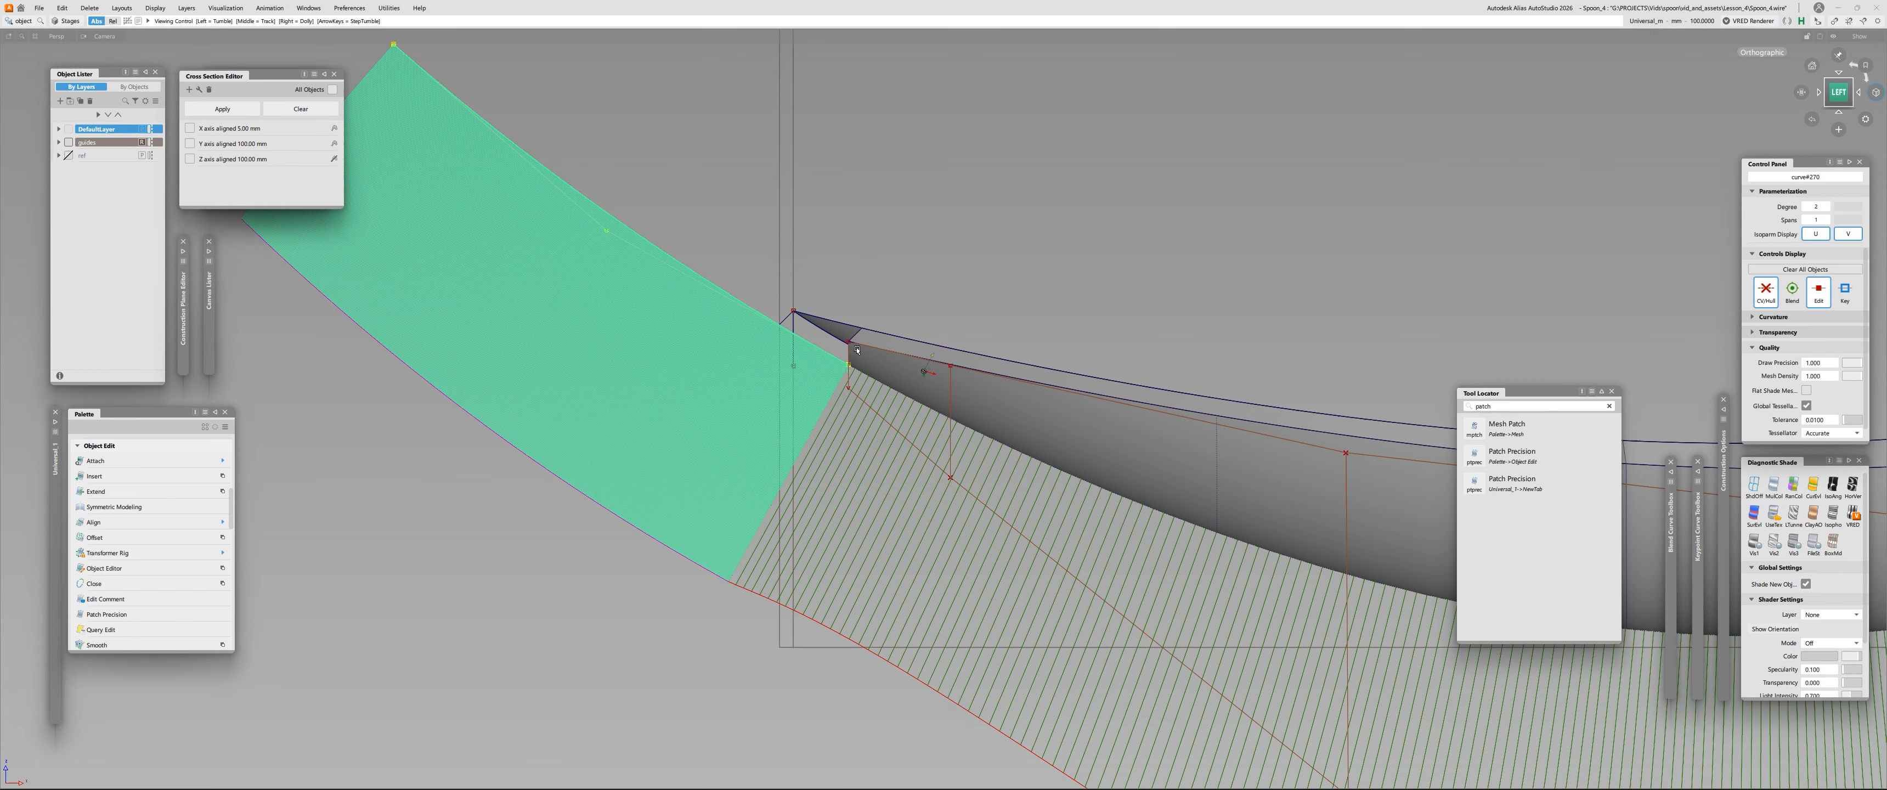
middle_click_drag(874, 375, 772, 330, "alt+shift")
key("c")
left_click(848, 432)
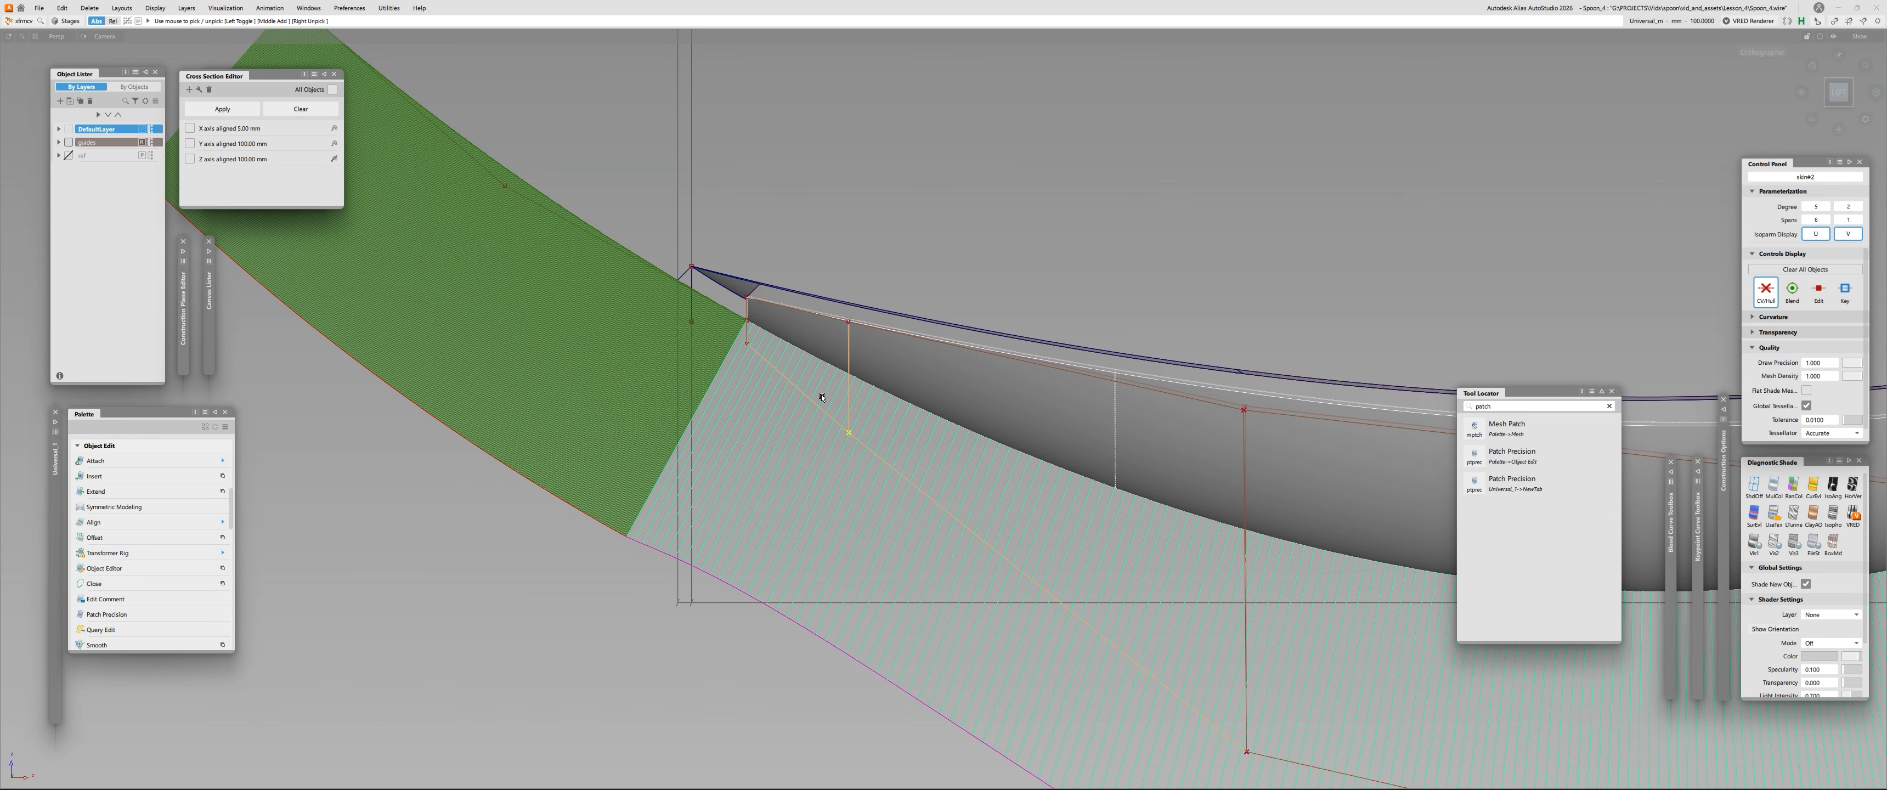
scroll(732, 355, "up", 3)
right_click_drag(899, 157, 929, 116)
right_click_drag(775, 283, 792, 315, "alt+shift")
Reselect the lower tip vertex and refine its height against the tip curve's comb.
key("c")
left_click(843, 343)
right_click_drag(986, 282, 952, 286, "alt+shift")
middle_click_drag(953, 286, 598, 209, "alt+shift")
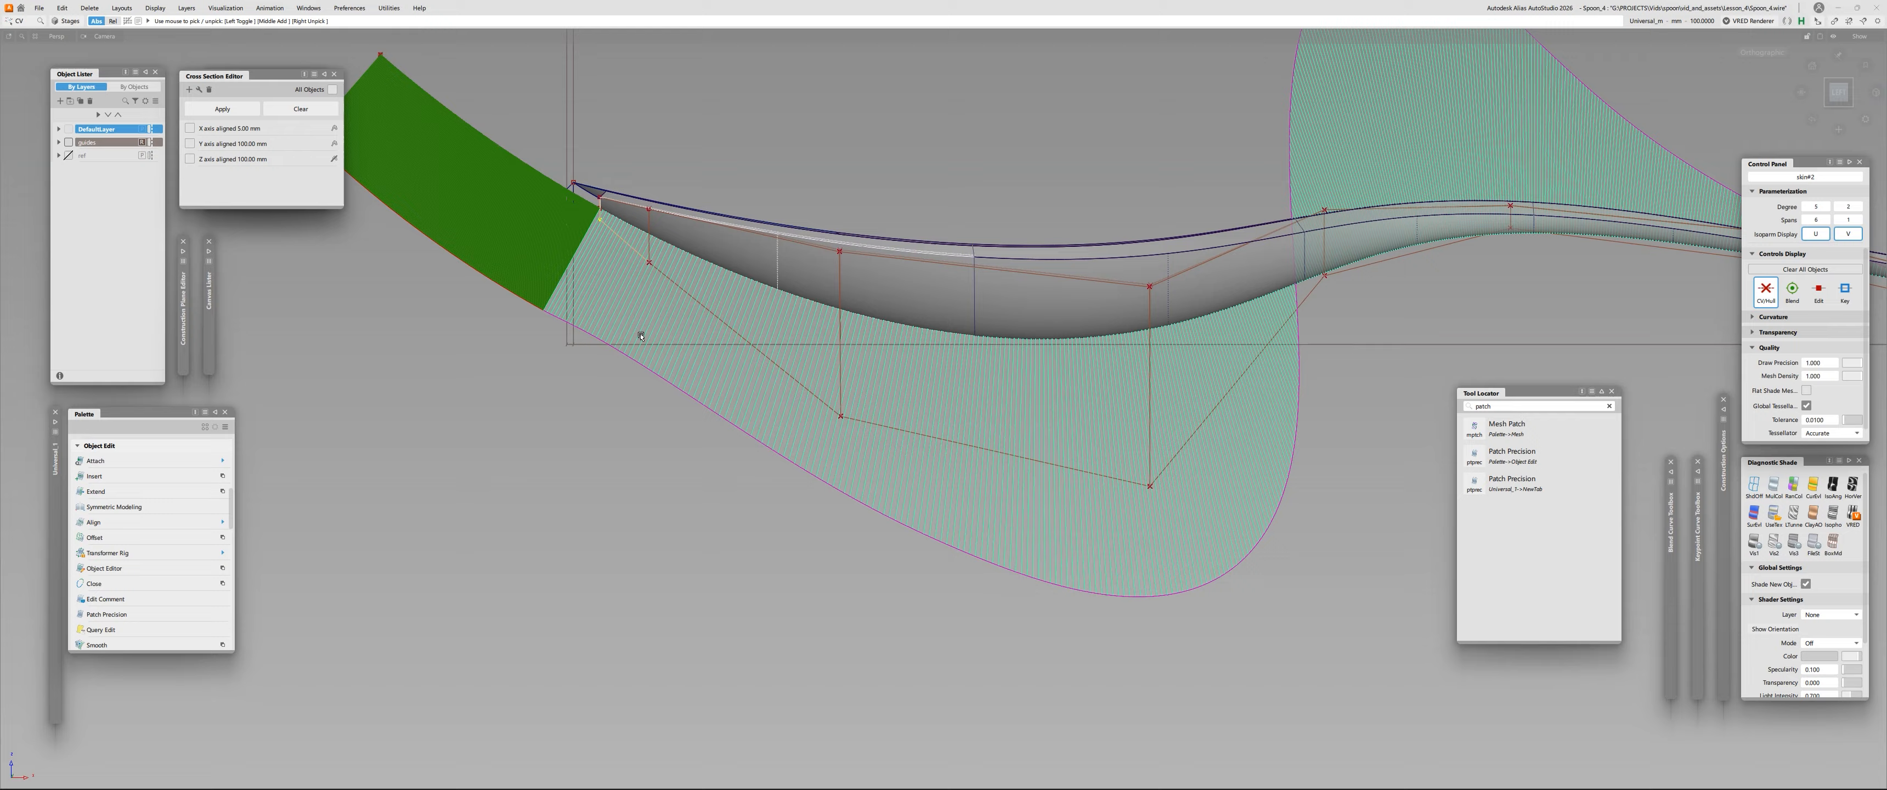
right_click_drag(647, 328, 658, 159, "alt+shift")
right_click_drag(704, 229, 867, 354, "alt+shift")
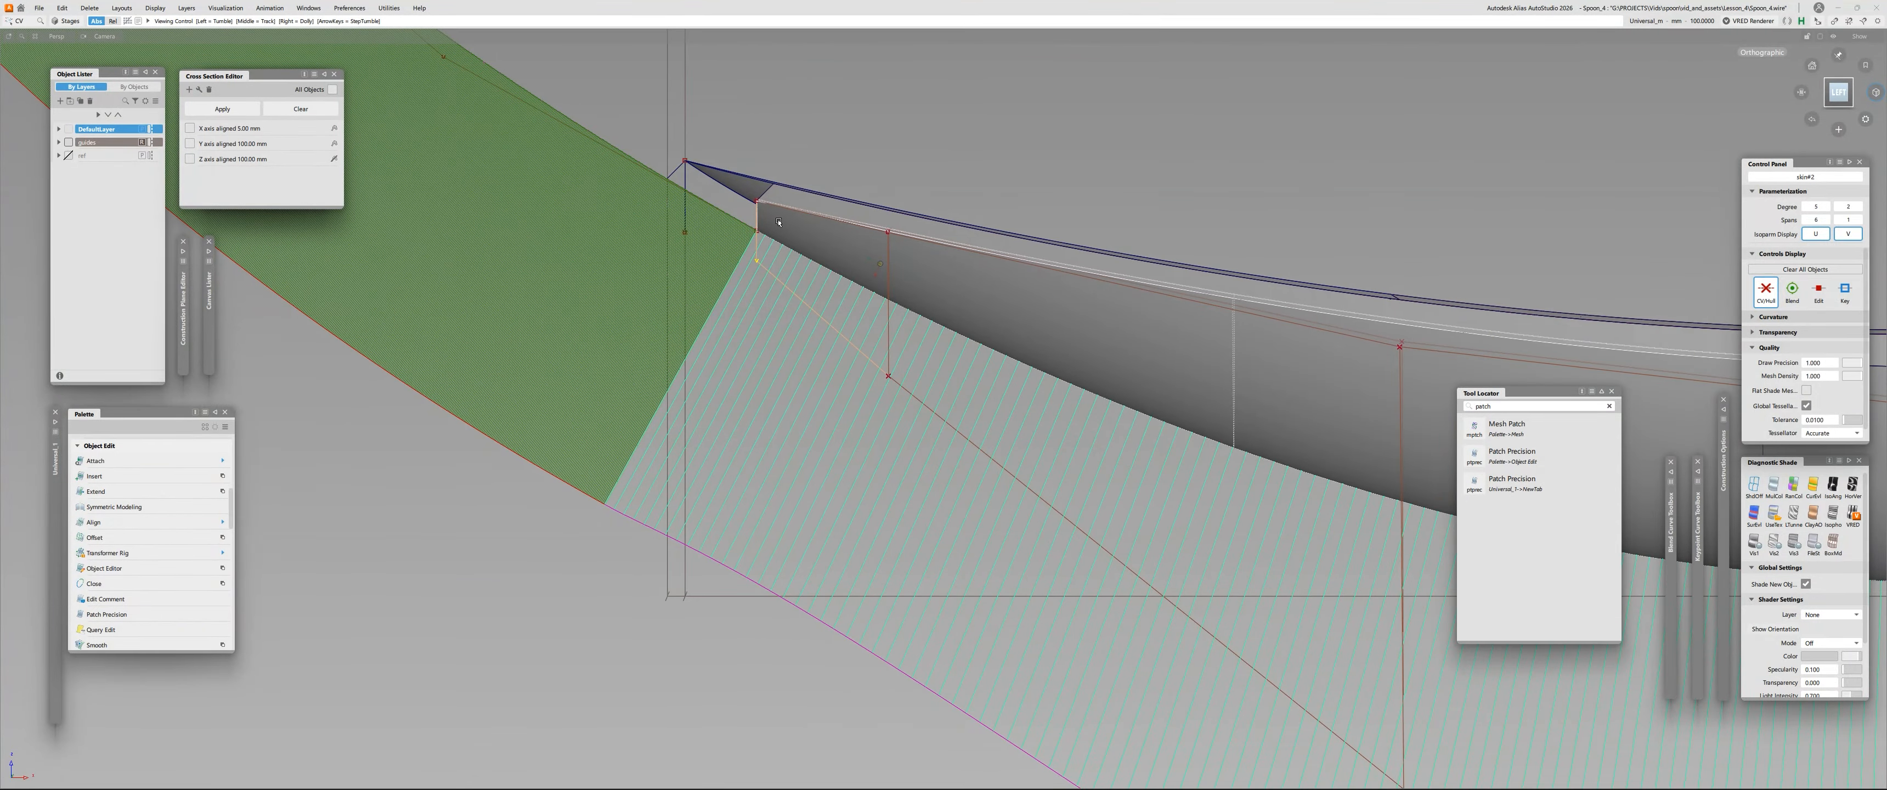
middle_click_drag(779, 223, 777, 319, "alt+shift")
left_click_drag(767, 382, 792, 314, "ctrl+shift")
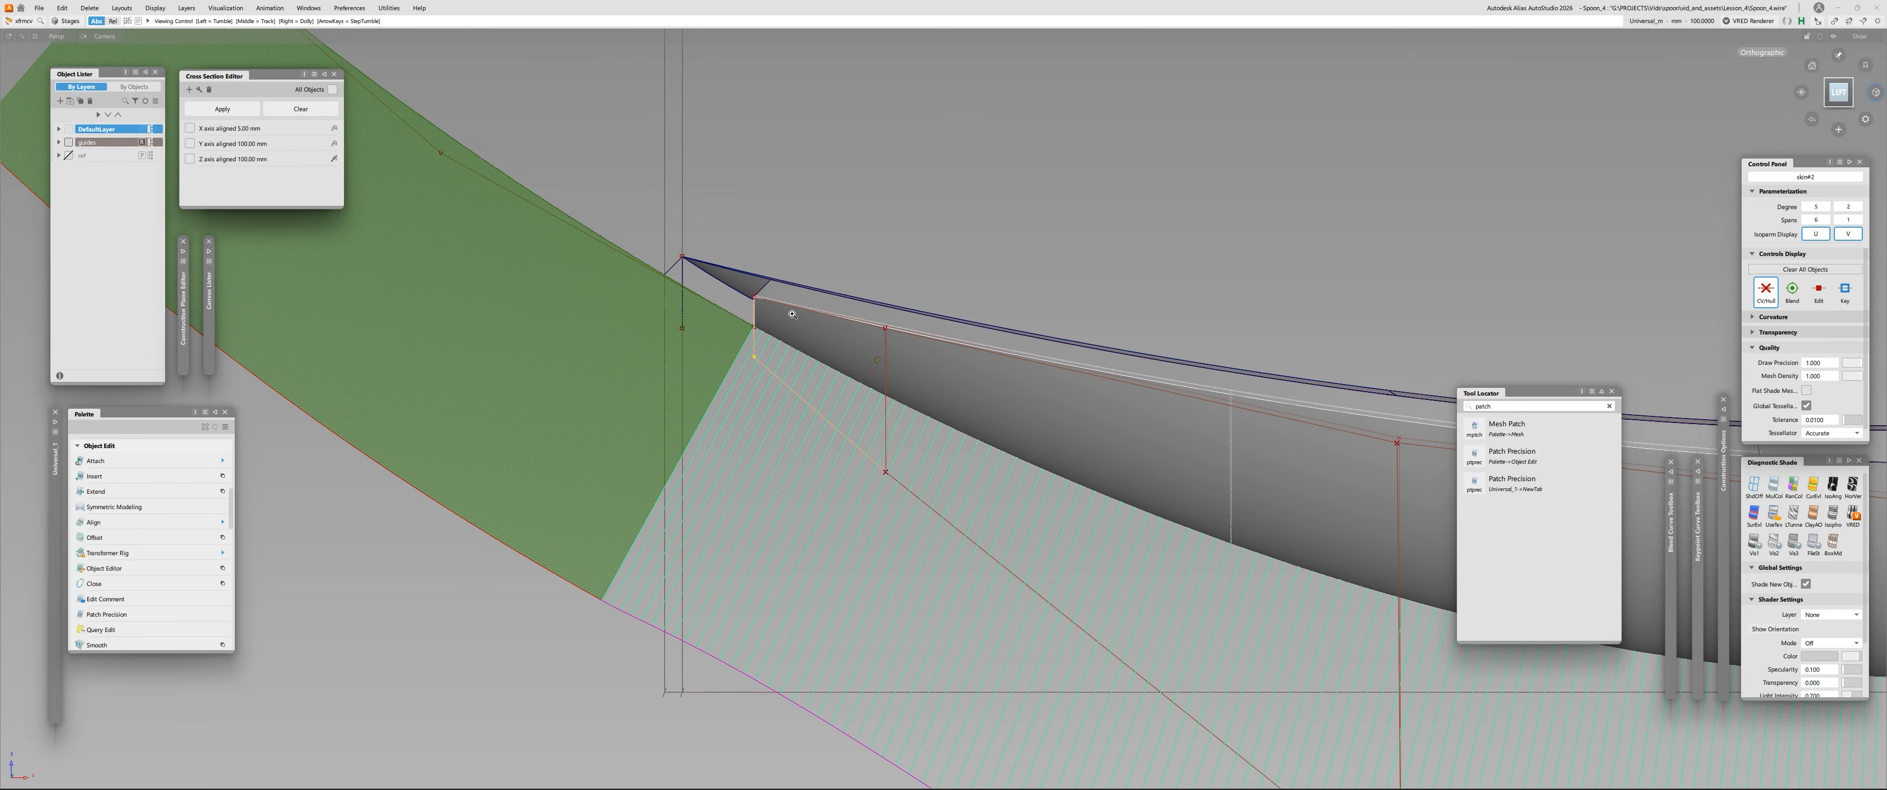
scroll(792, 314, "up", 2)
left_click_drag(915, 158, 924, 120)
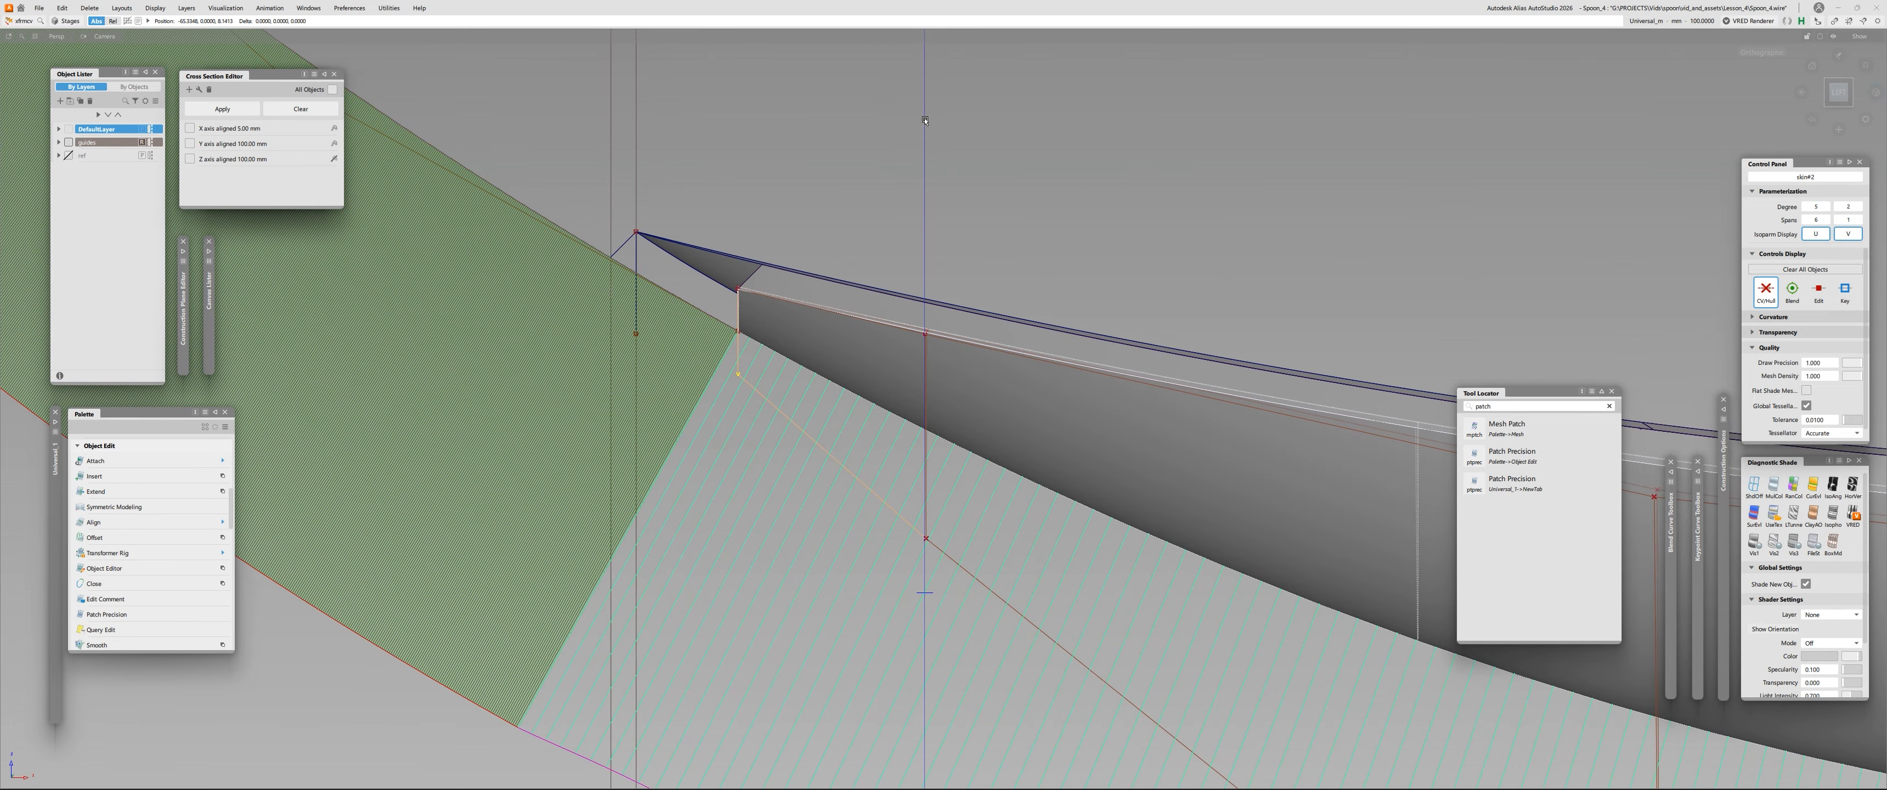
Inspect the combs' flow from the tip curve through the bowl's underside to the neck.
right_click_drag(928, 122, 869, 627, "alt+shift")
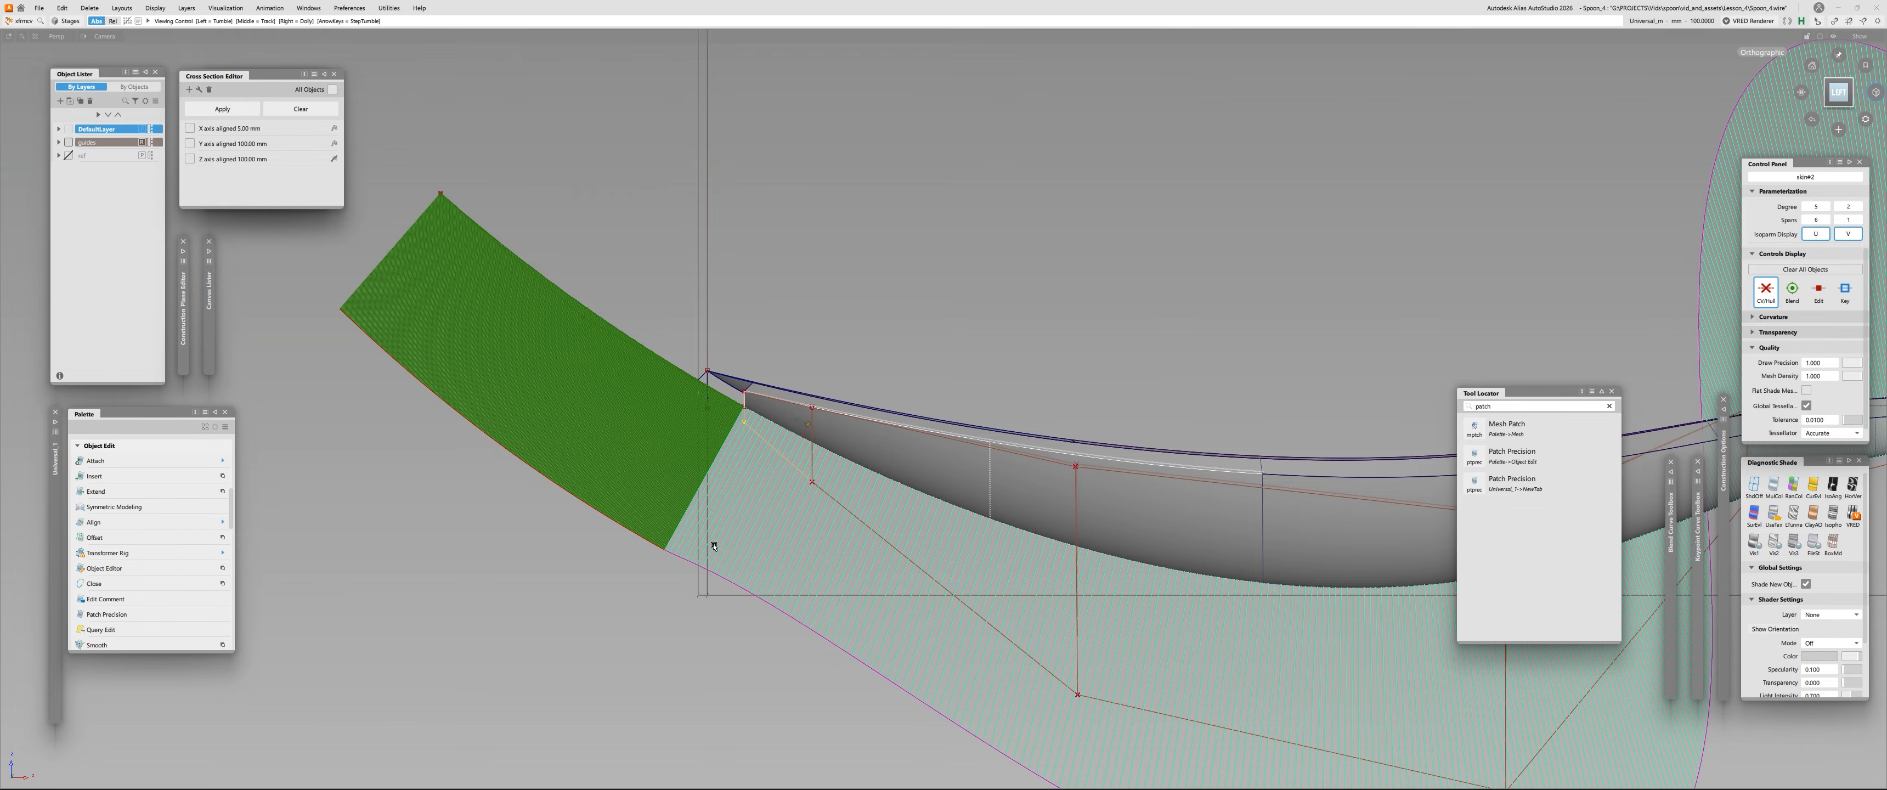
right_click_drag(715, 546, 978, 338, "alt+shift")
middle_click_drag(978, 338, 778, 354, "alt+shift")
left_click(778, 354)
right_click_drag(569, 285, 630, 389, "alt+shift")
middle_click_drag(630, 388, 525, 400, "alt+shift")
right_click_drag(525, 399, 700, 277, "alt+shift")
middle_click_drag(700, 277, 660, 303, "alt+shift")
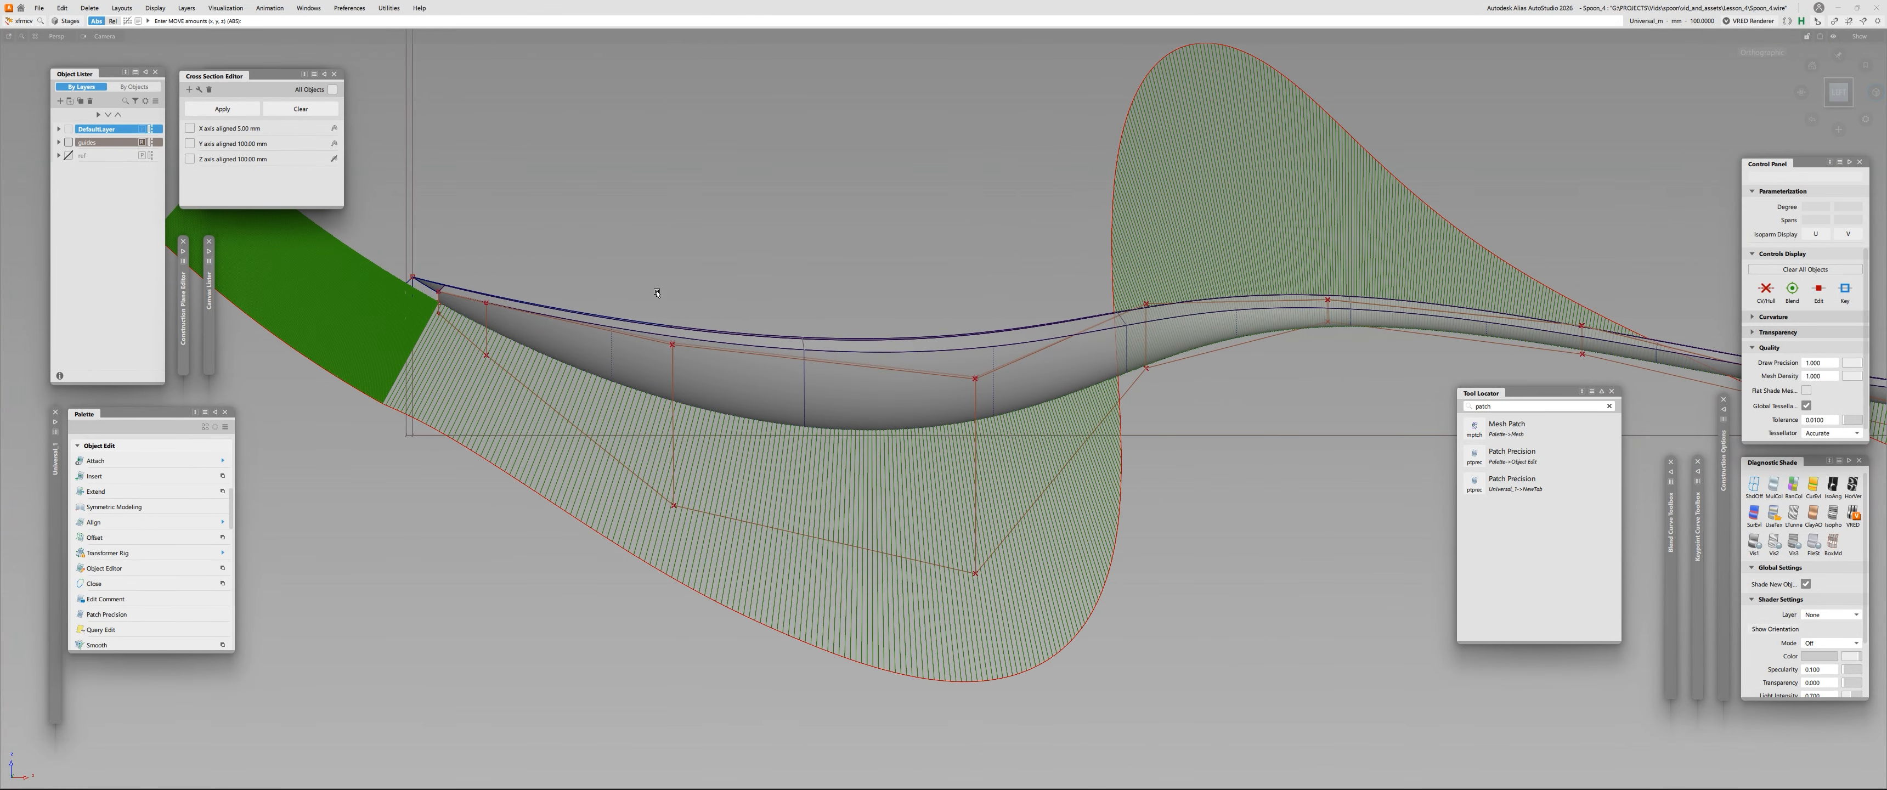
Hide the bottom surface's control vertices and curvature comb to expose the tip of the bowl from below.
left_click_drag(657, 293, 726, 301, "ctrl+shift")
left_click_drag(746, 312, 897, 441)
right_click_drag(939, 537, 685, 411, "alt+shift")
left_click_drag(685, 411, 599, 275, "alt+shift")
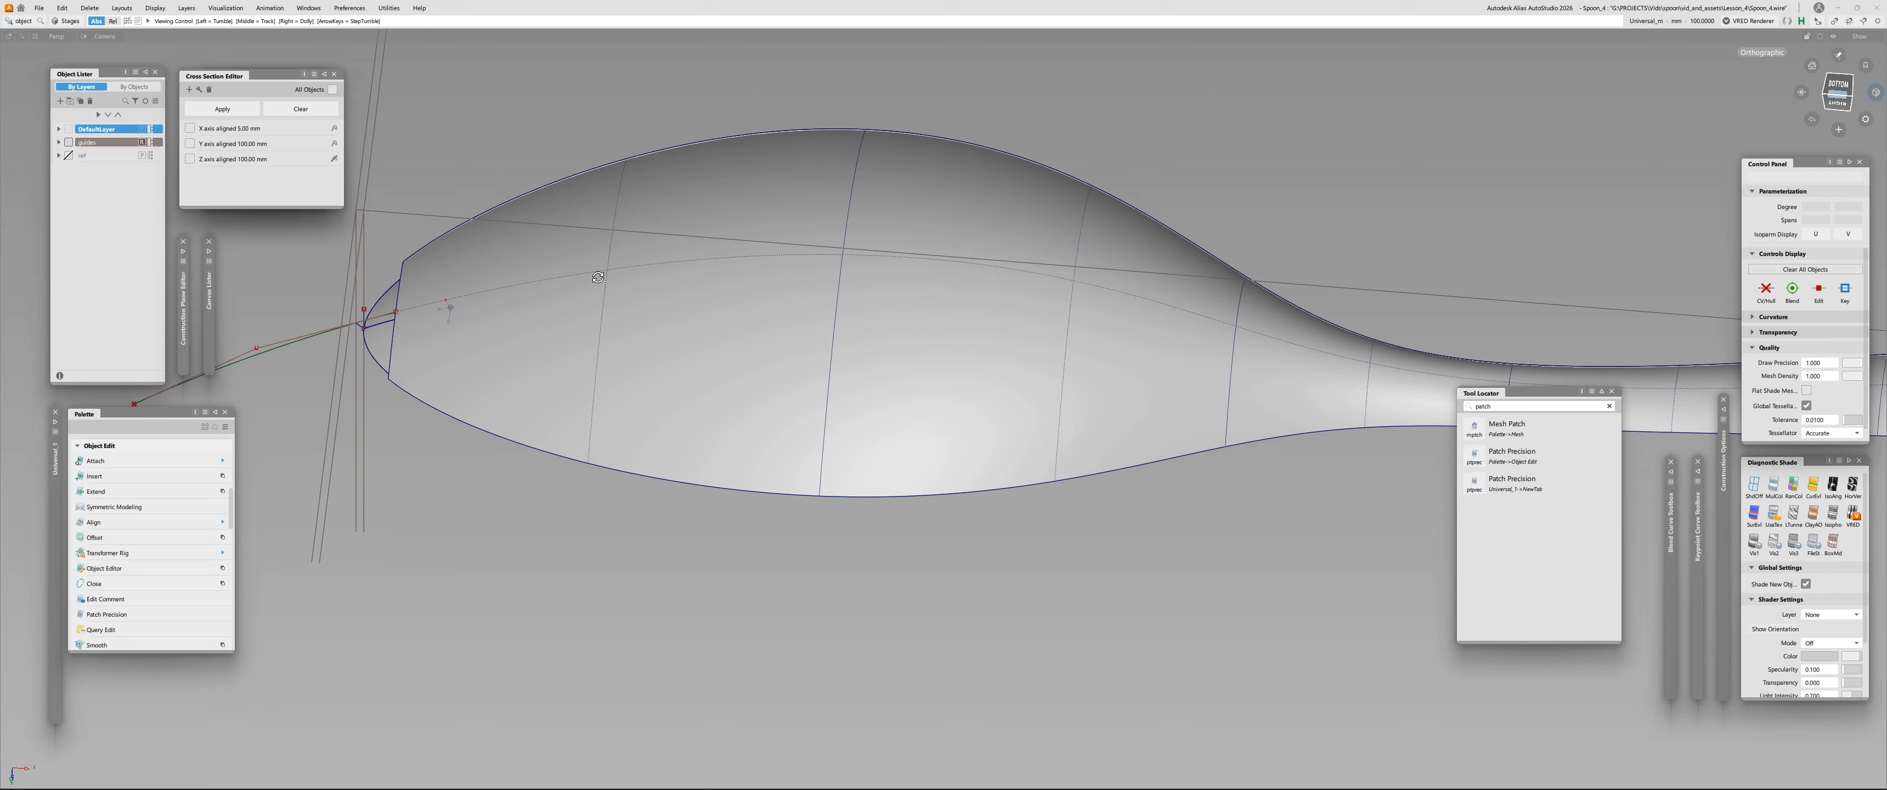
middle_click_drag(607, 282, 945, 316, "alt+shift")
Draw a degree 1 line between the middle of the bowl's underside and the end of the tip curve.
left_click(982, 297)
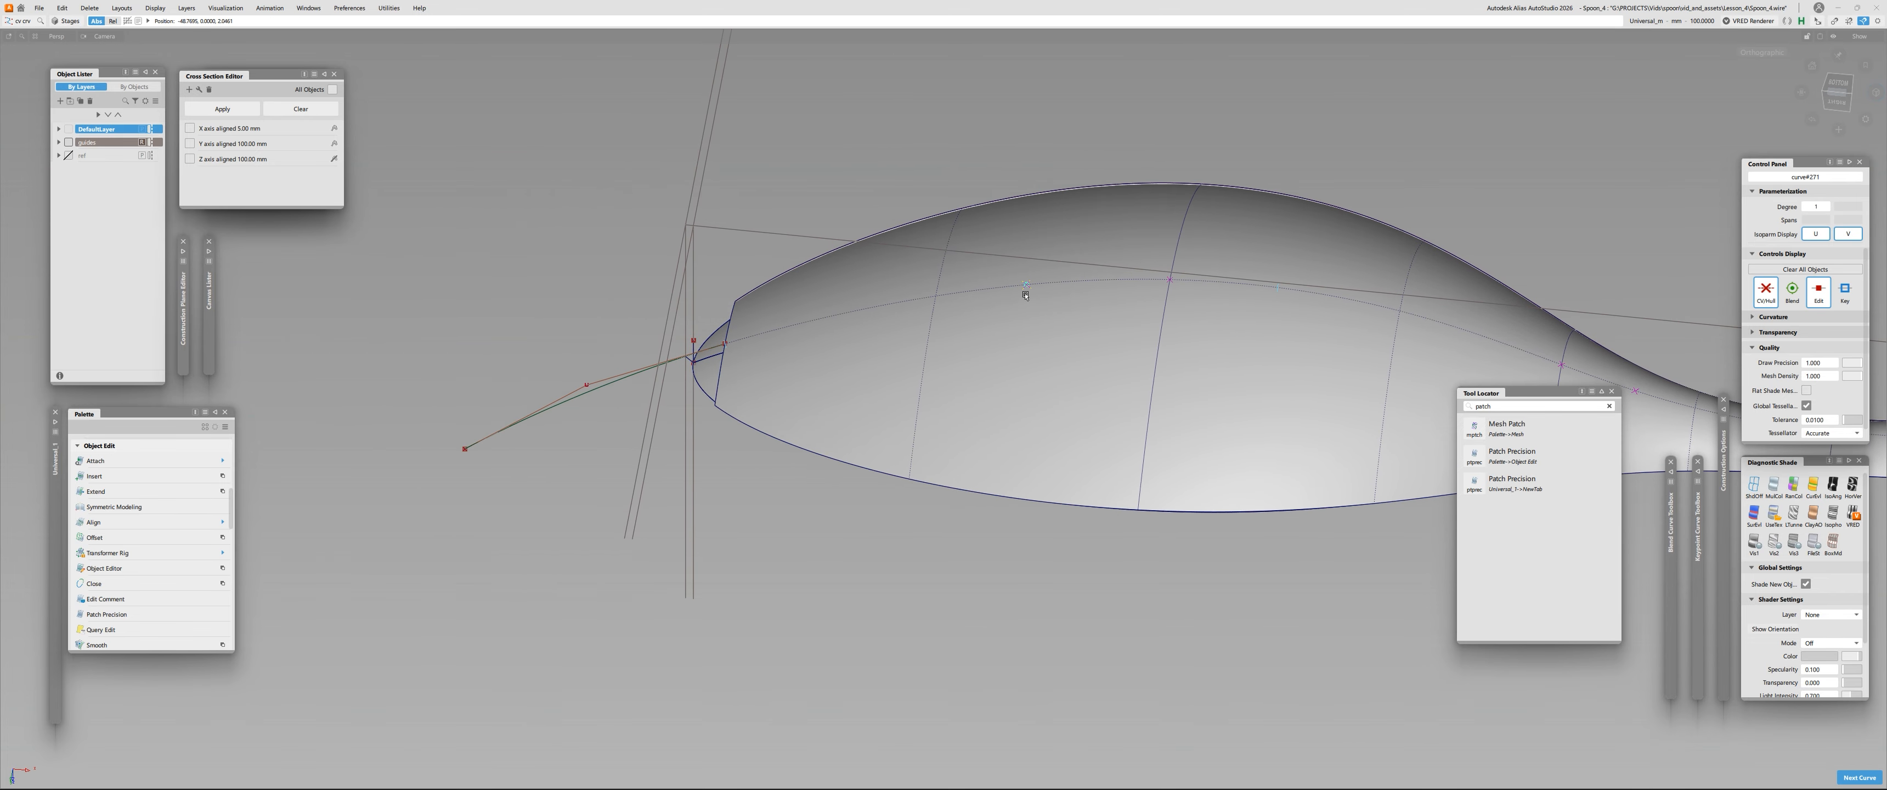
right_click_drag(699, 352, 887, 314, "alt+shift")
left_click_drag(692, 308, 774, 651, "alt+shift")
left_click_drag(686, 275, 735, 293, "alt+shift")
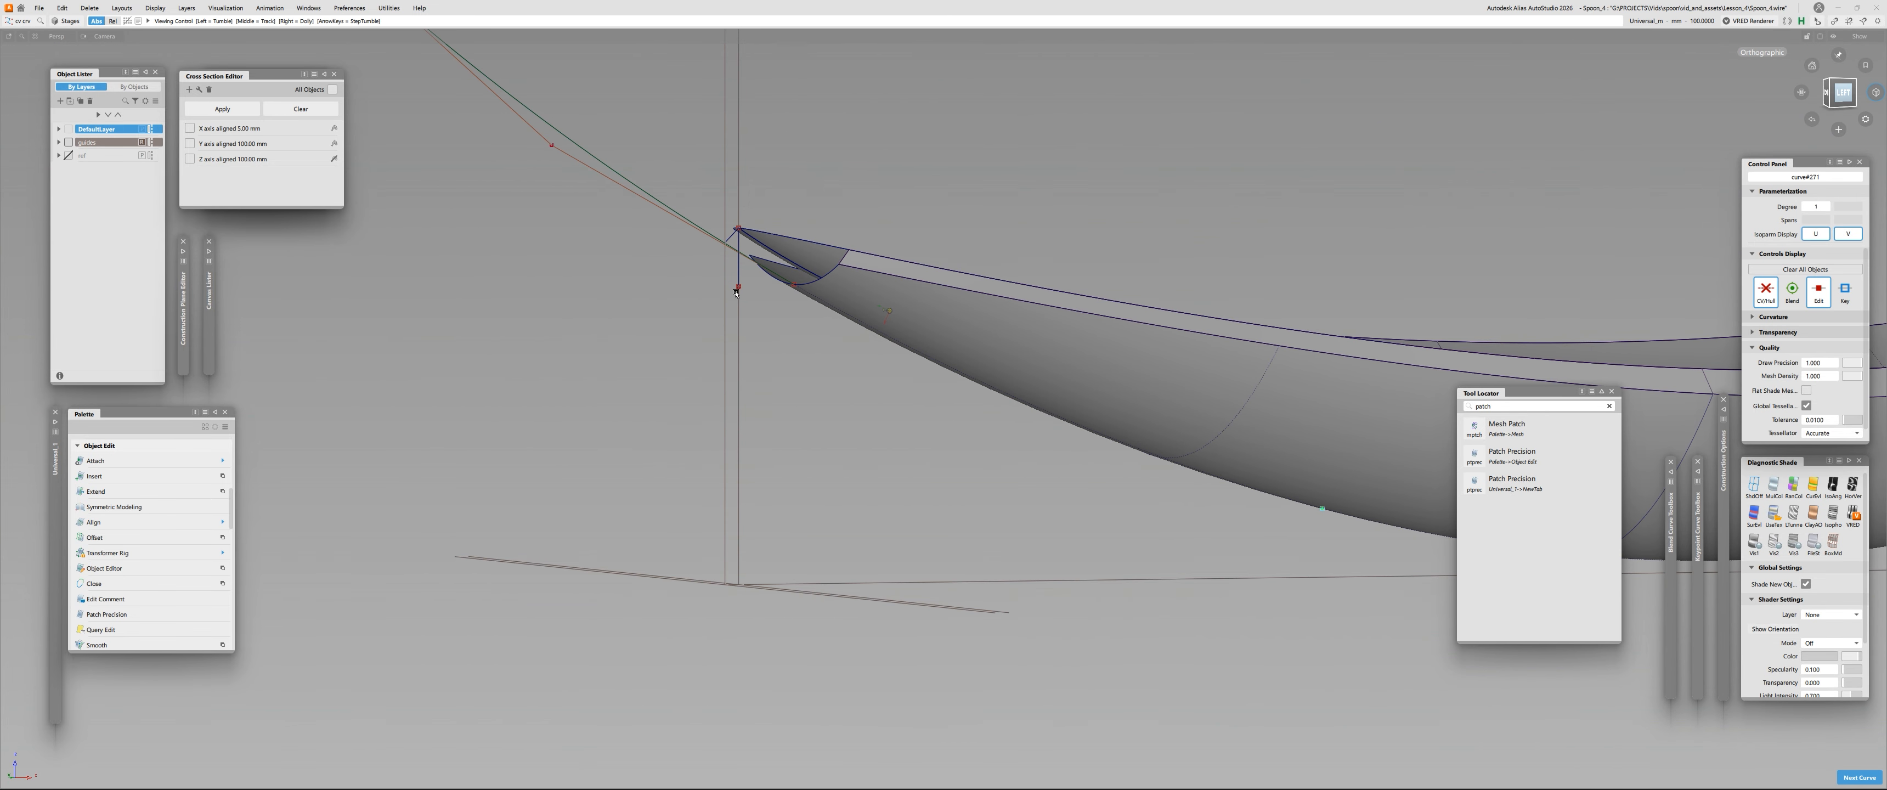
right_click_drag(743, 282, 843, 257, "alt+shift")
left_click_drag(725, 213, 714, 224, "ctrl+alt")
right_click_drag(919, 311, 835, 396, "alt+shift")
middle_click_drag(1366, 517, 1004, 473, "alt+shift")
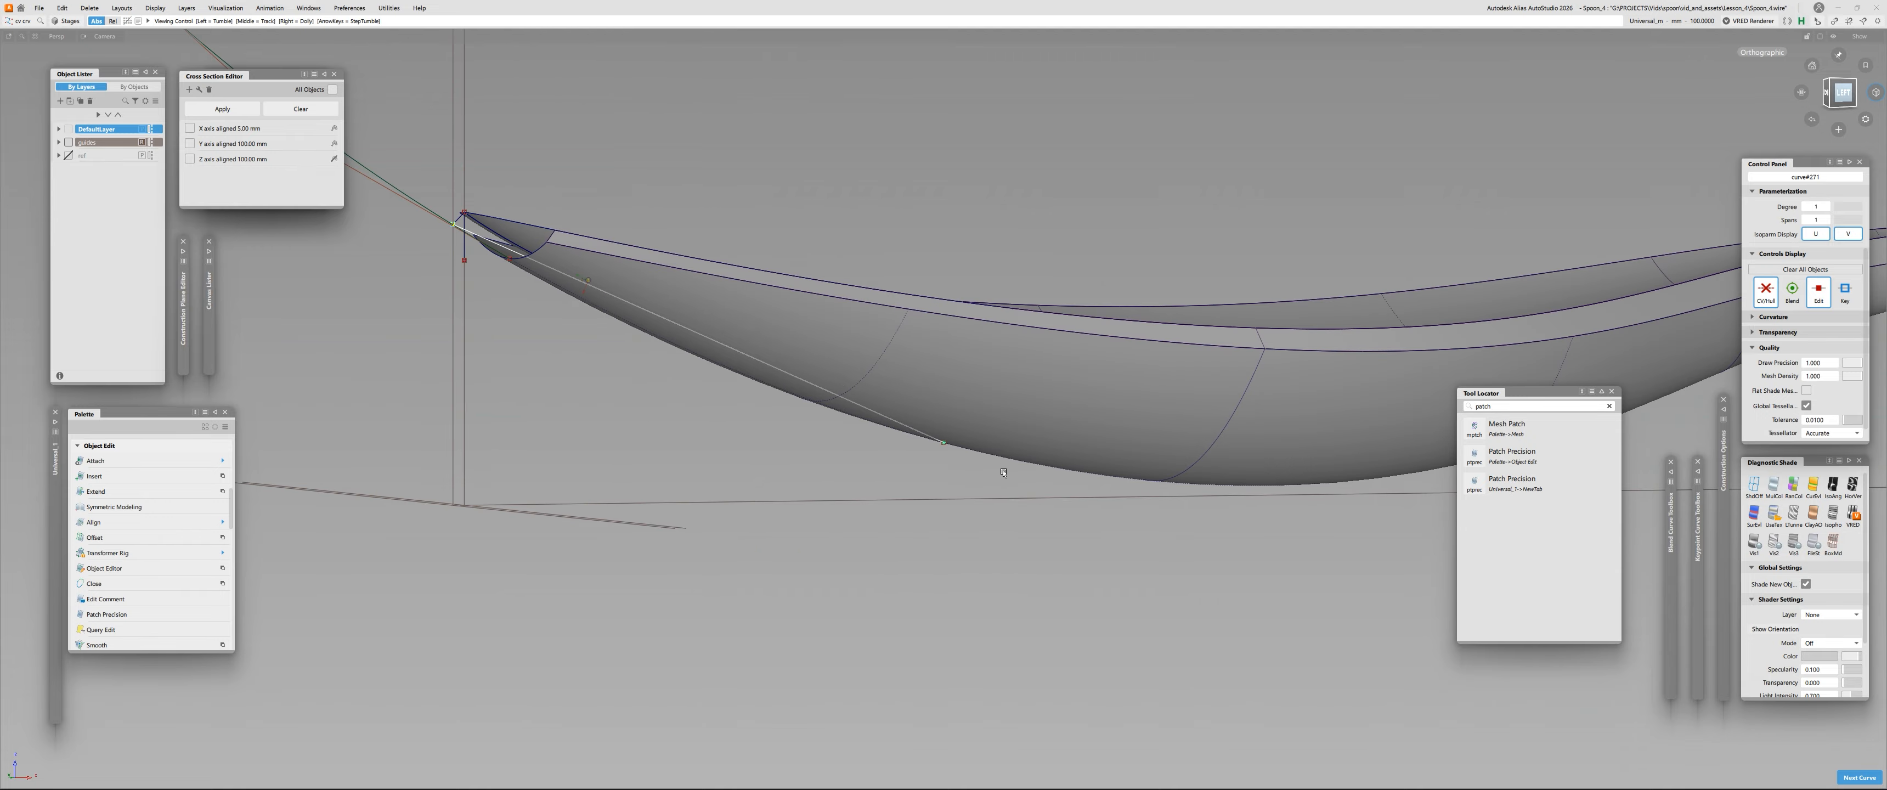
Raise the new line to degree 3 with a single span.
mouse_move(1004, 473)
left_mouse_down("alt+shift")
mouse_move(944, 417)
mouse_move(935, 447)
left_mouse_up("alt+shift")
left_click(945, 445)
left_click(938, 442)
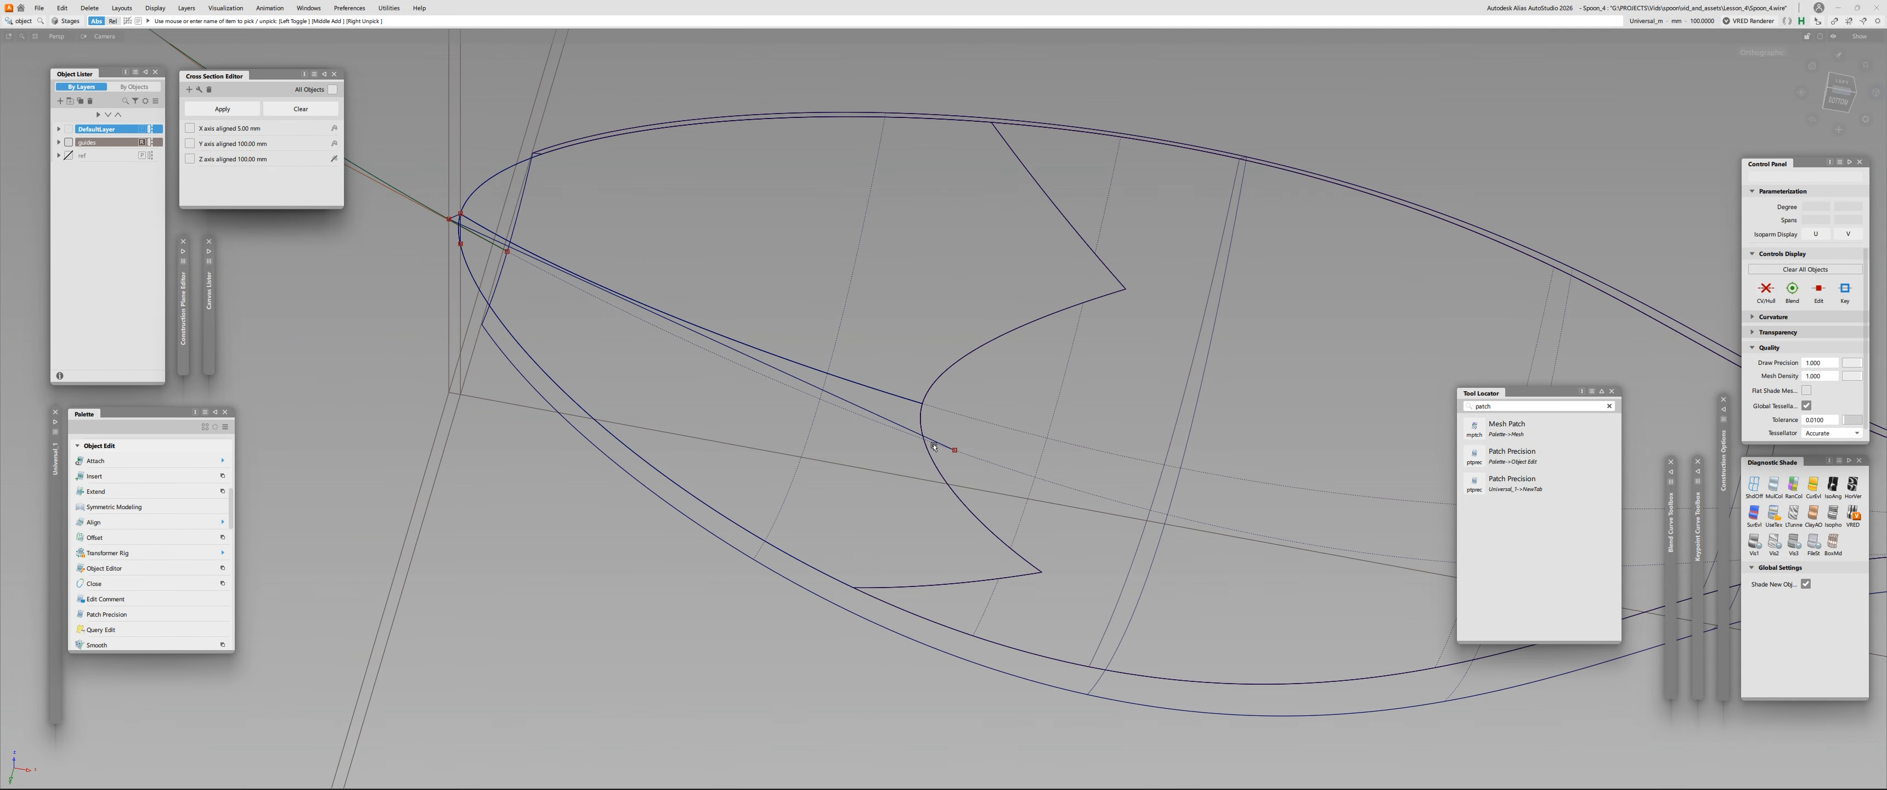
left_click(942, 442)
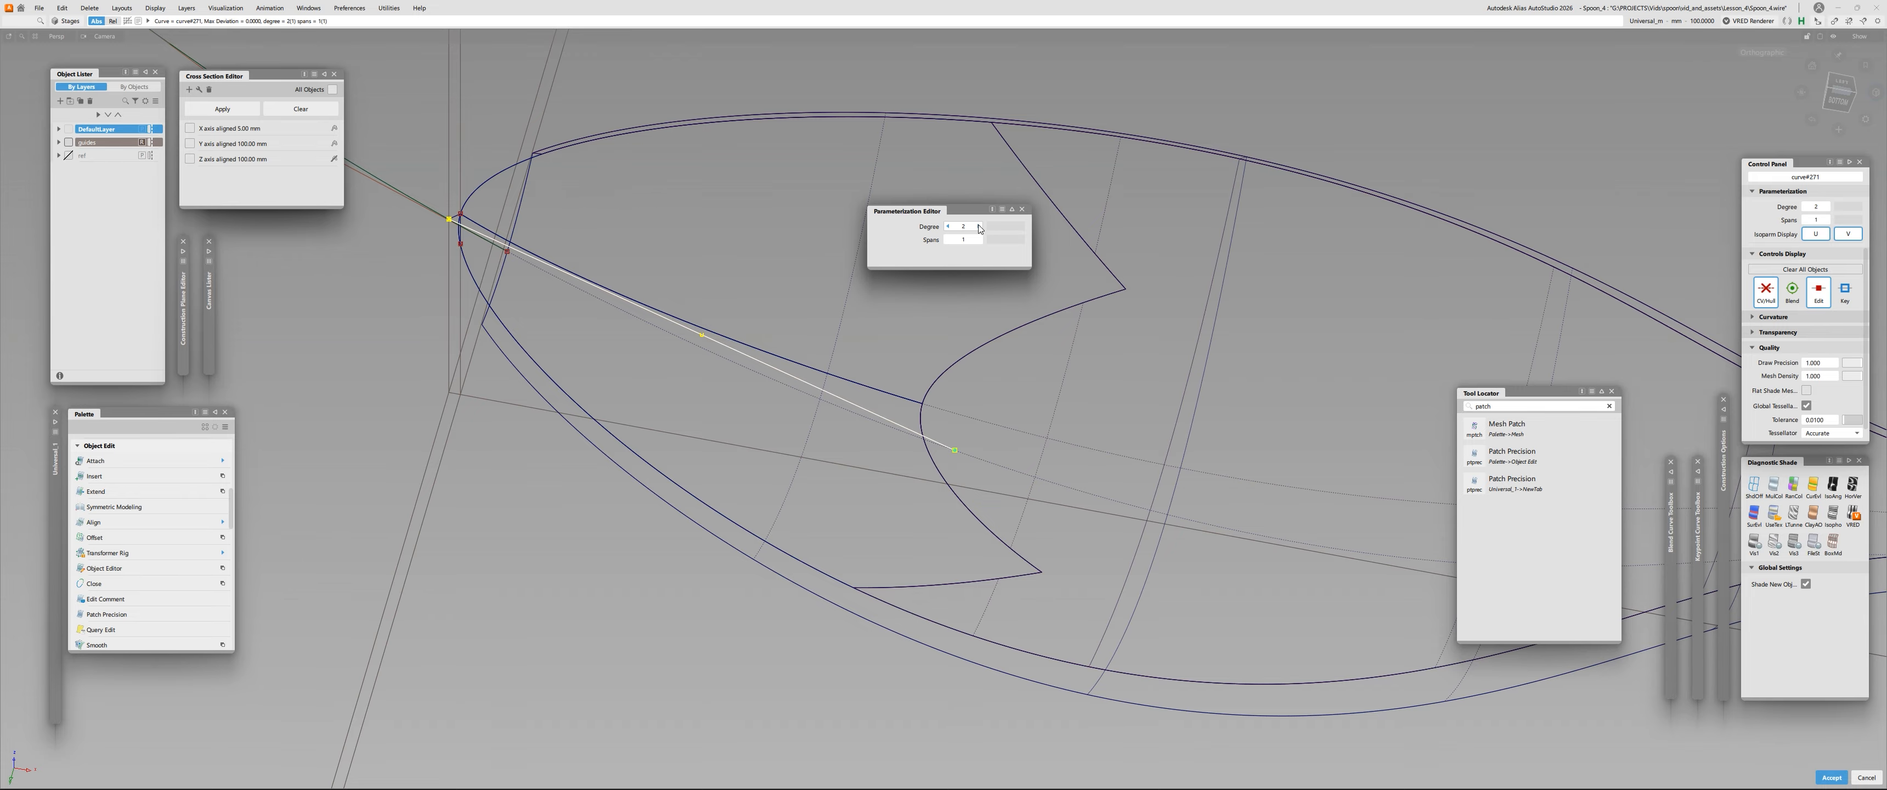
Align the line's bowl end to the bottom surface with G2 continuity, U/V alignment and blending.
key("a")
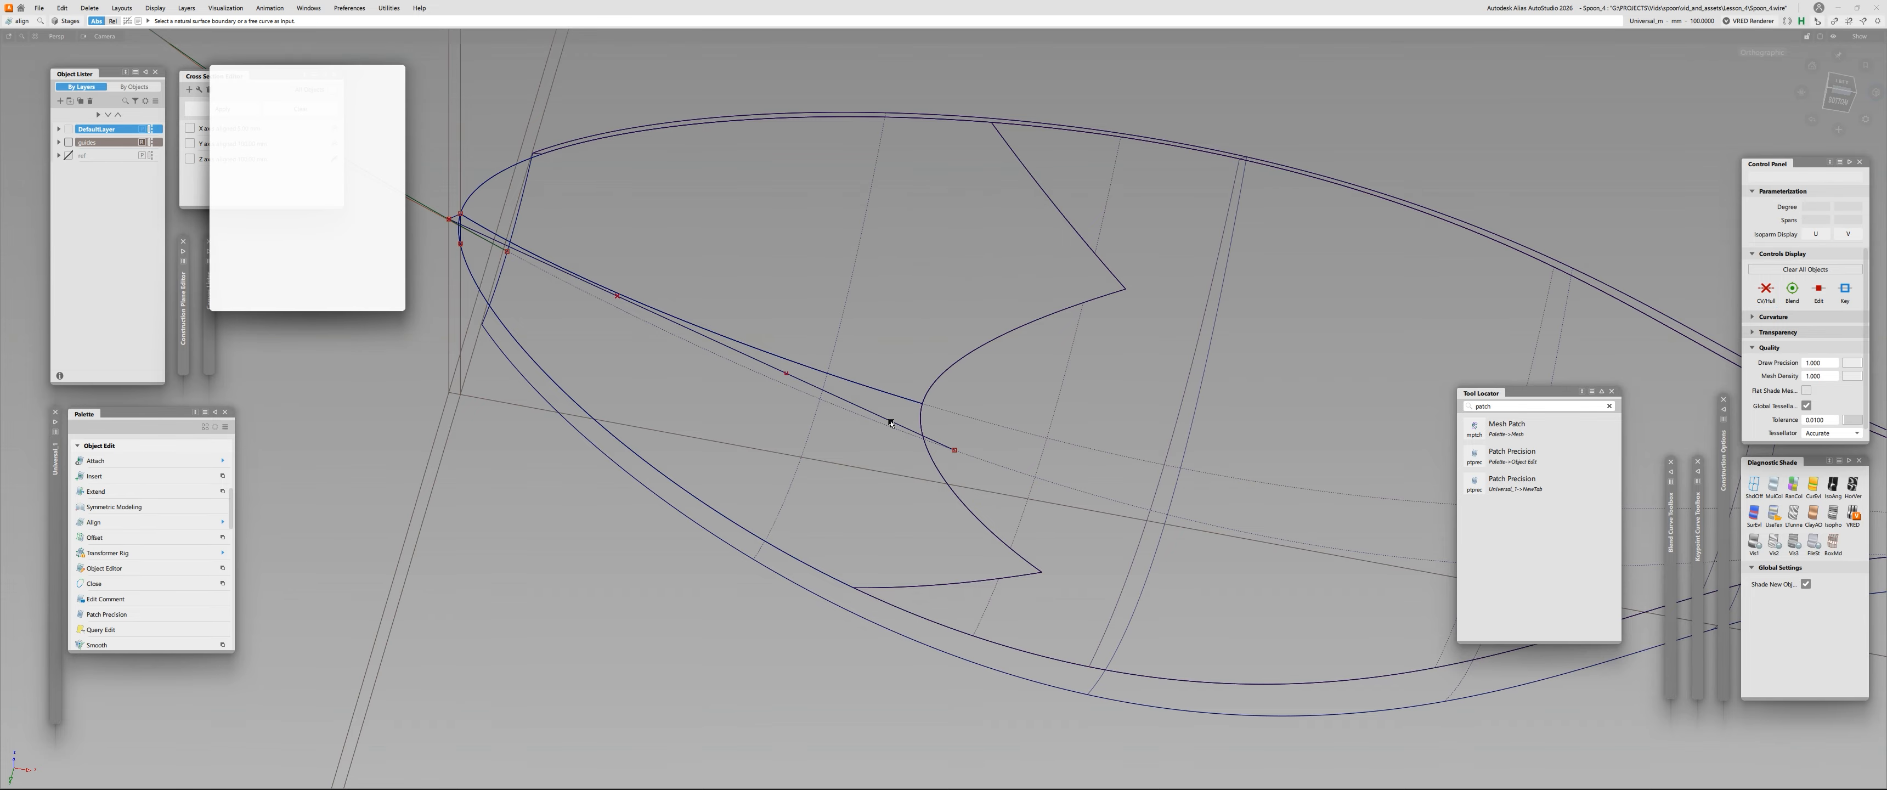
left_click(938, 441)
left_click(1026, 478)
left_click_drag(666, 322, 510, 401, "alt+shift")
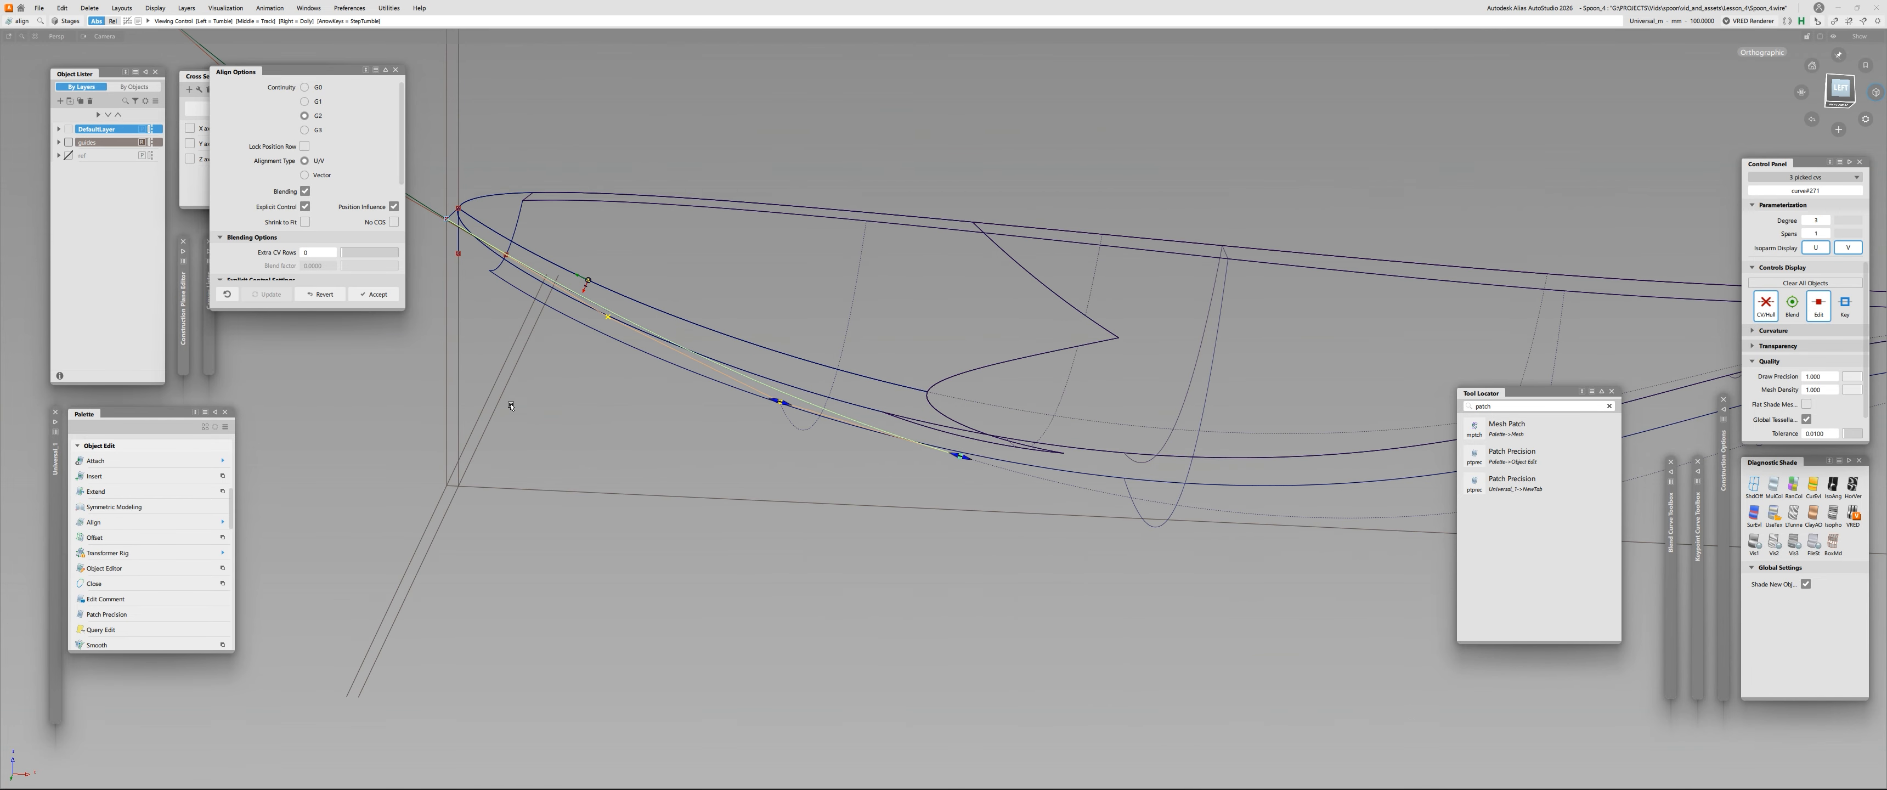
left_click_drag(828, 439, 847, 484, "alt+shift")
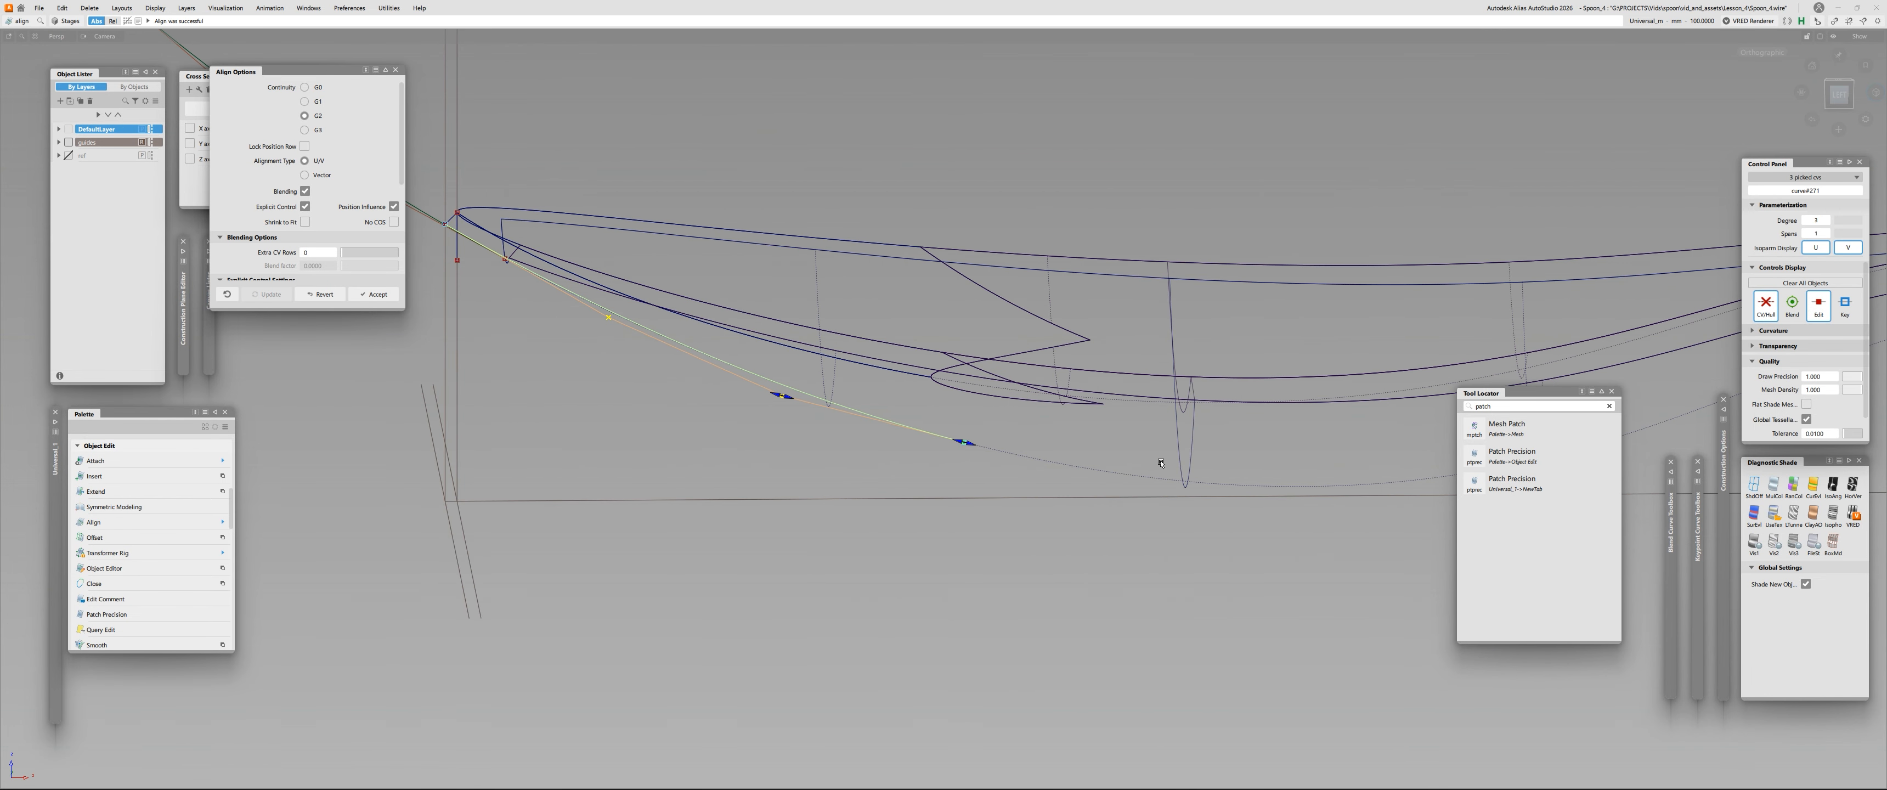
key("Escape")
key("a")
right_click_drag(992, 439, 1008, 425, "ctrl+shift")
left_click_drag(909, 403, 890, 260, "alt+shift")
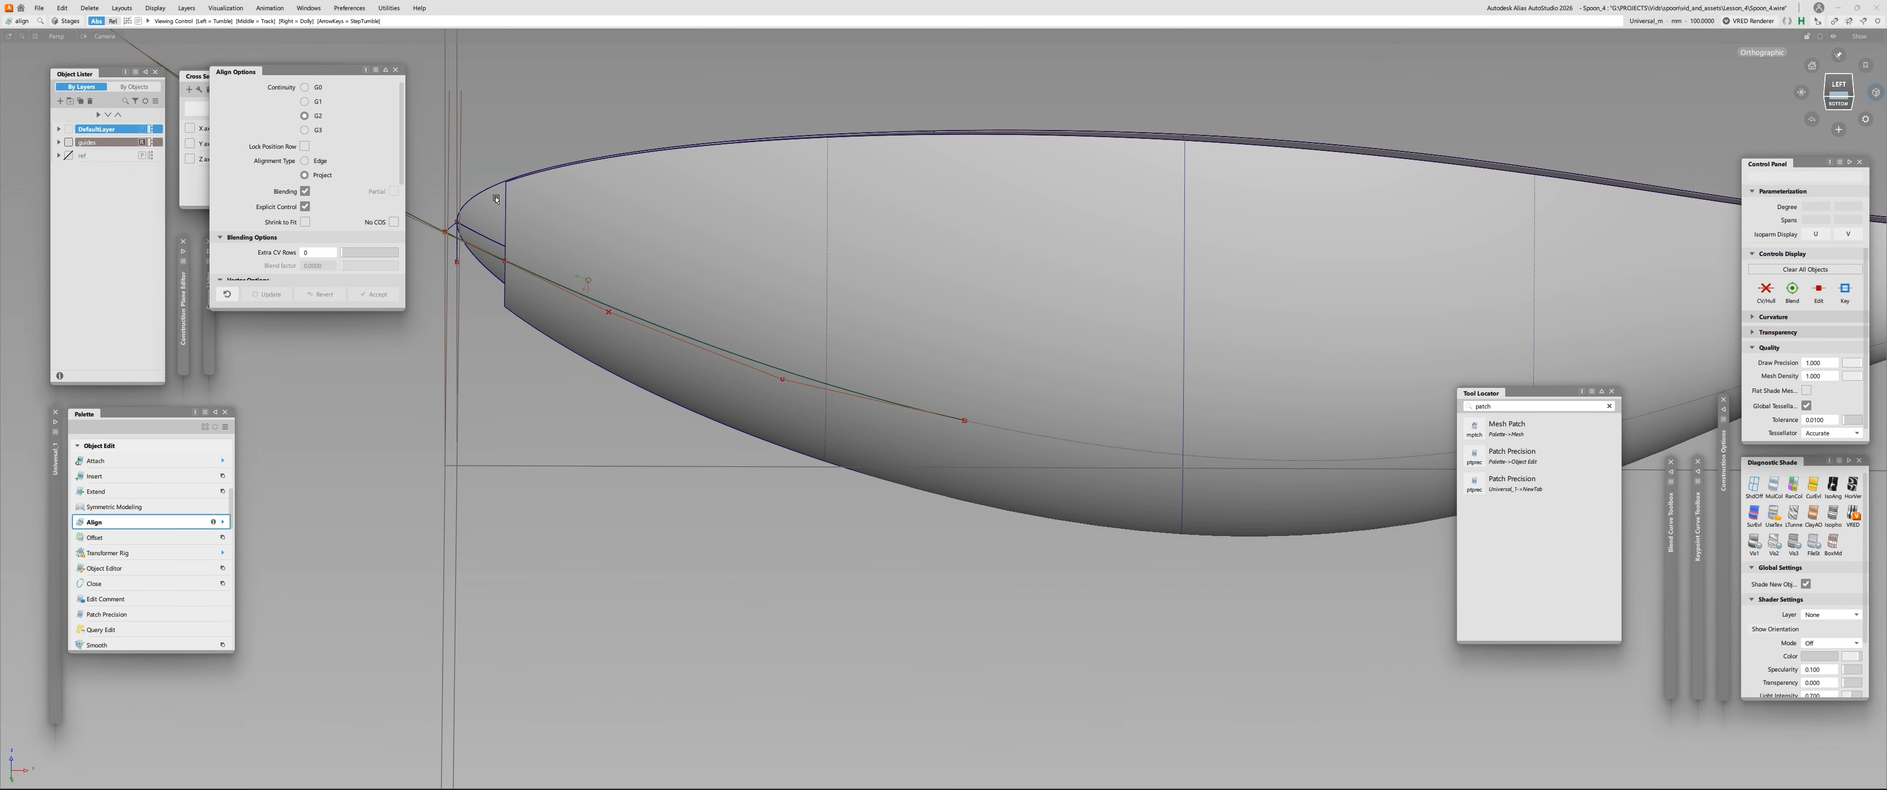
key("t")
left_click(964, 421)
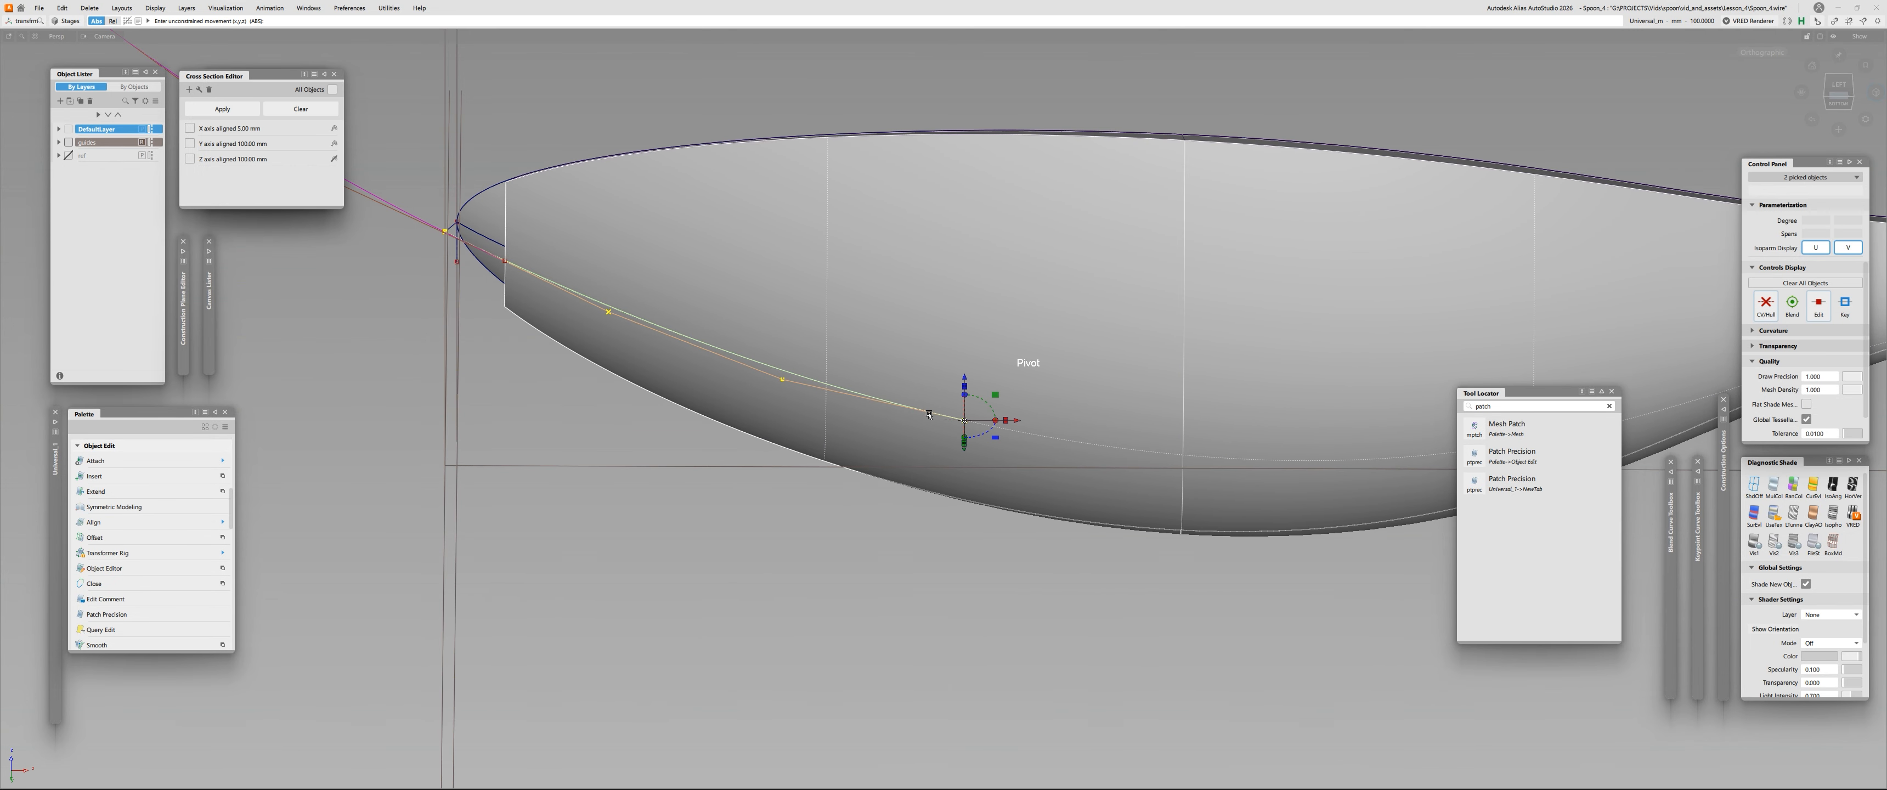
left_click(900, 375)
Realign the underside curve's bowl end to the bottom surface with G2 continuity.
mouse_move(888, 374)
left_mouse_down("alt+shift")
mouse_move(883, 411)
mouse_move(1022, 443)
left_mouse_up("alt+shift")
key("a")
left_click(945, 438)
right_click_drag(986, 438, 891, 392, "alt+shift")
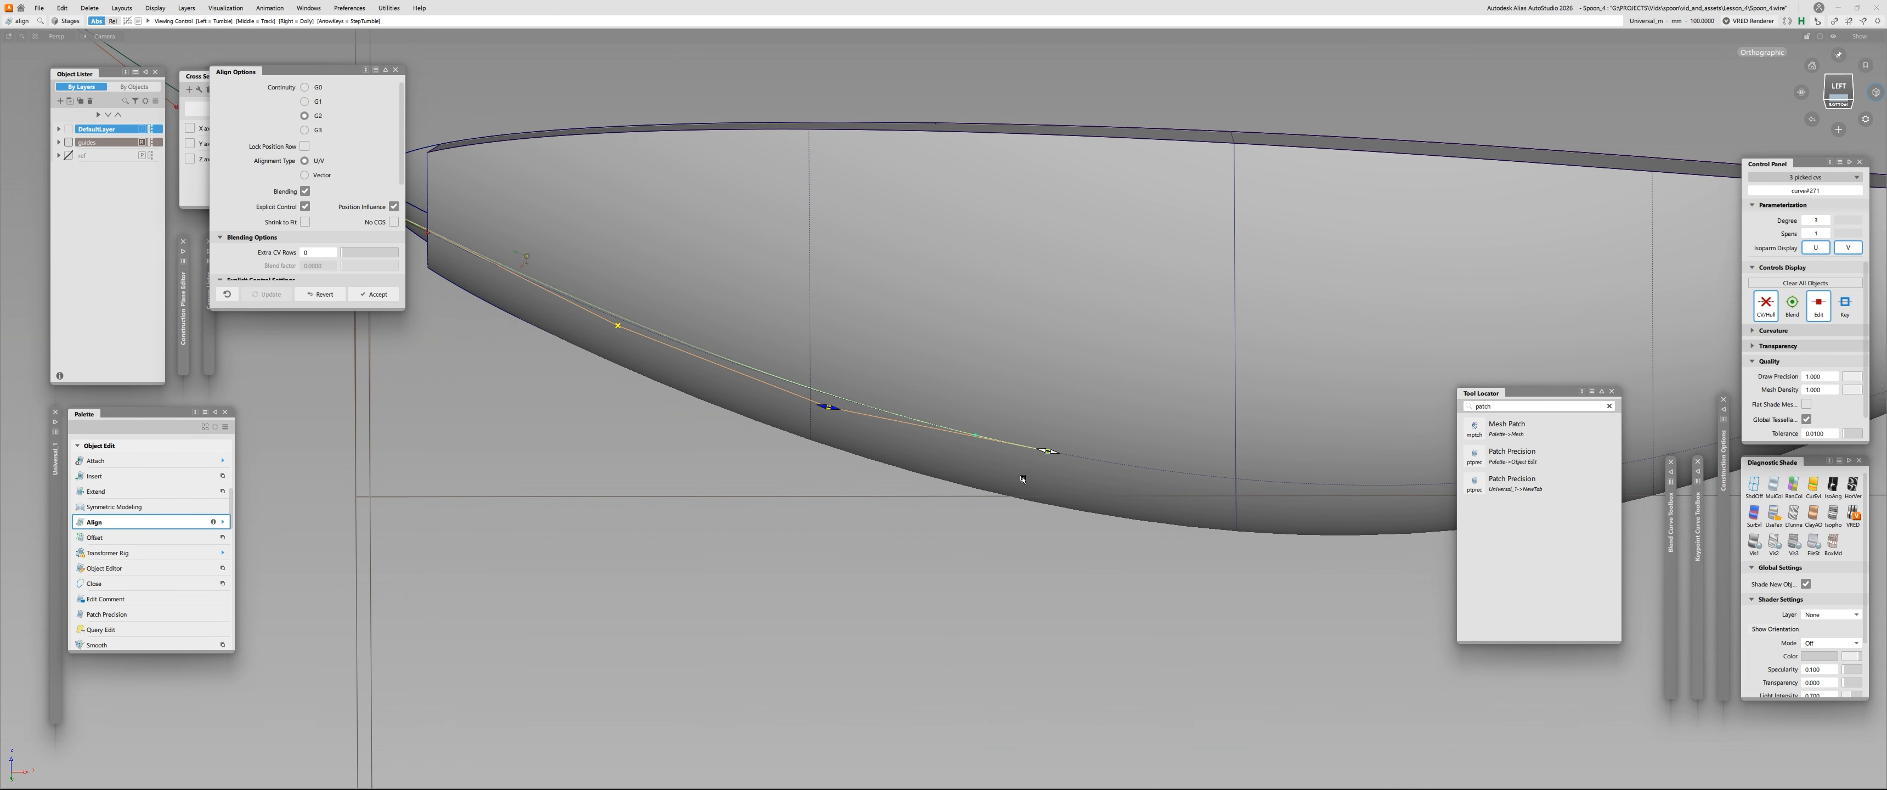
mouse_move(890, 393)
left_mouse_down("alt+shift")
mouse_move(847, 320)
mouse_move(857, 385)
left_mouse_up("alt+shift")
mouse_move(857, 385)
right_mouse_down("alt+shift")
mouse_move(911, 409)
mouse_move(891, 452)
right_mouse_up("alt+shift")
key("ctrl+z")
key("q")
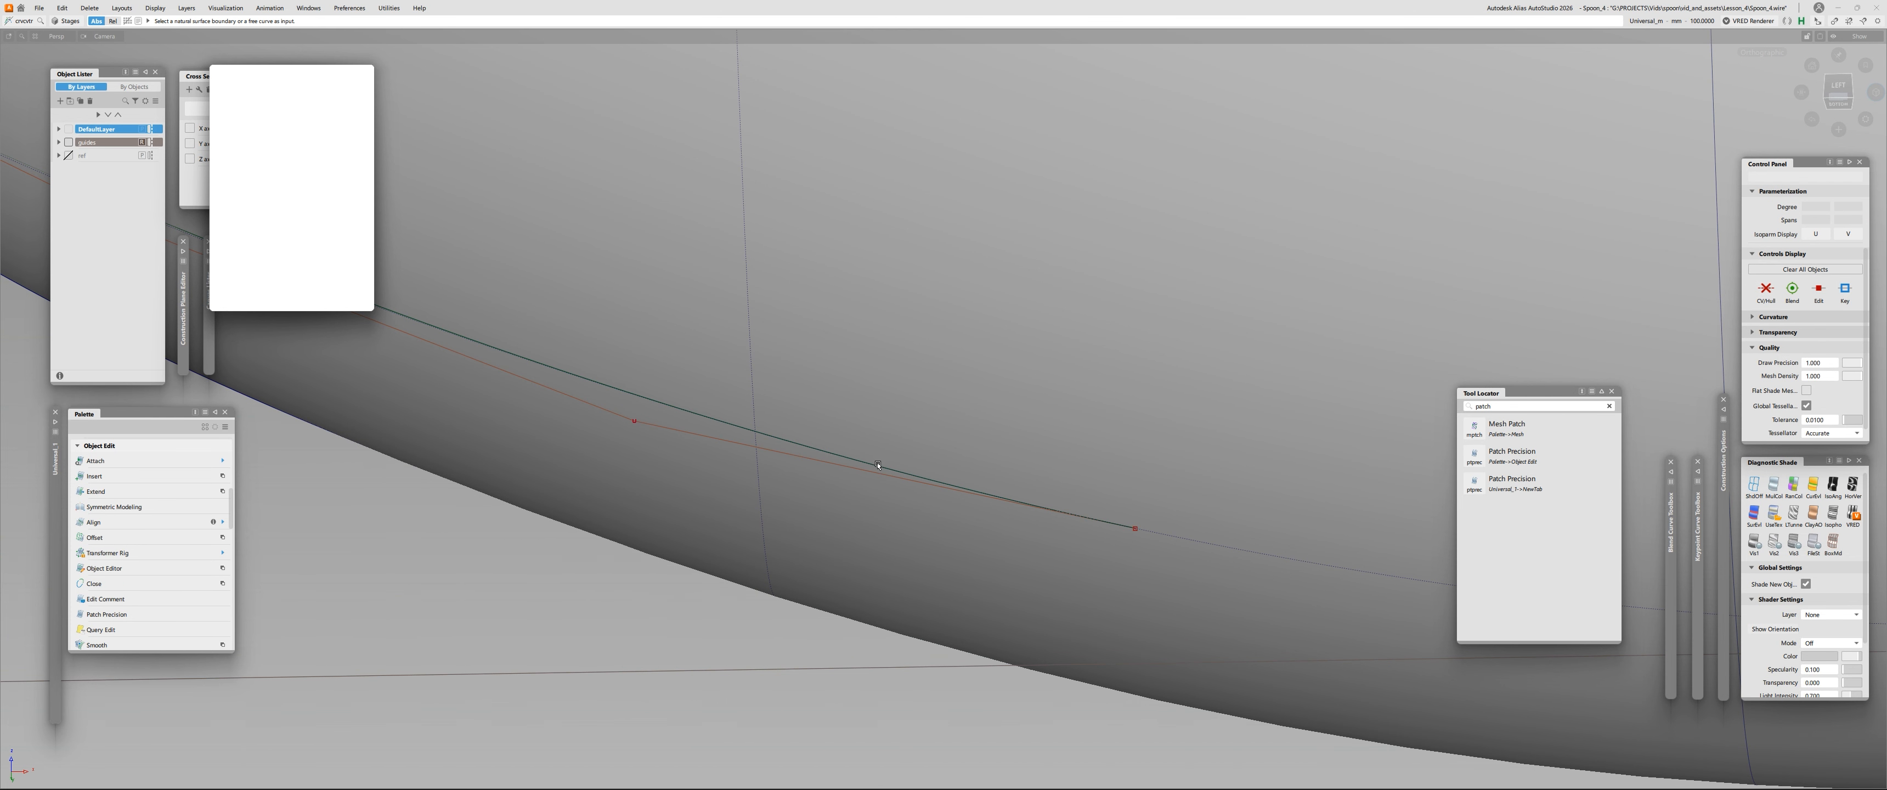
key("c")
left_click(876, 467)
key("q")
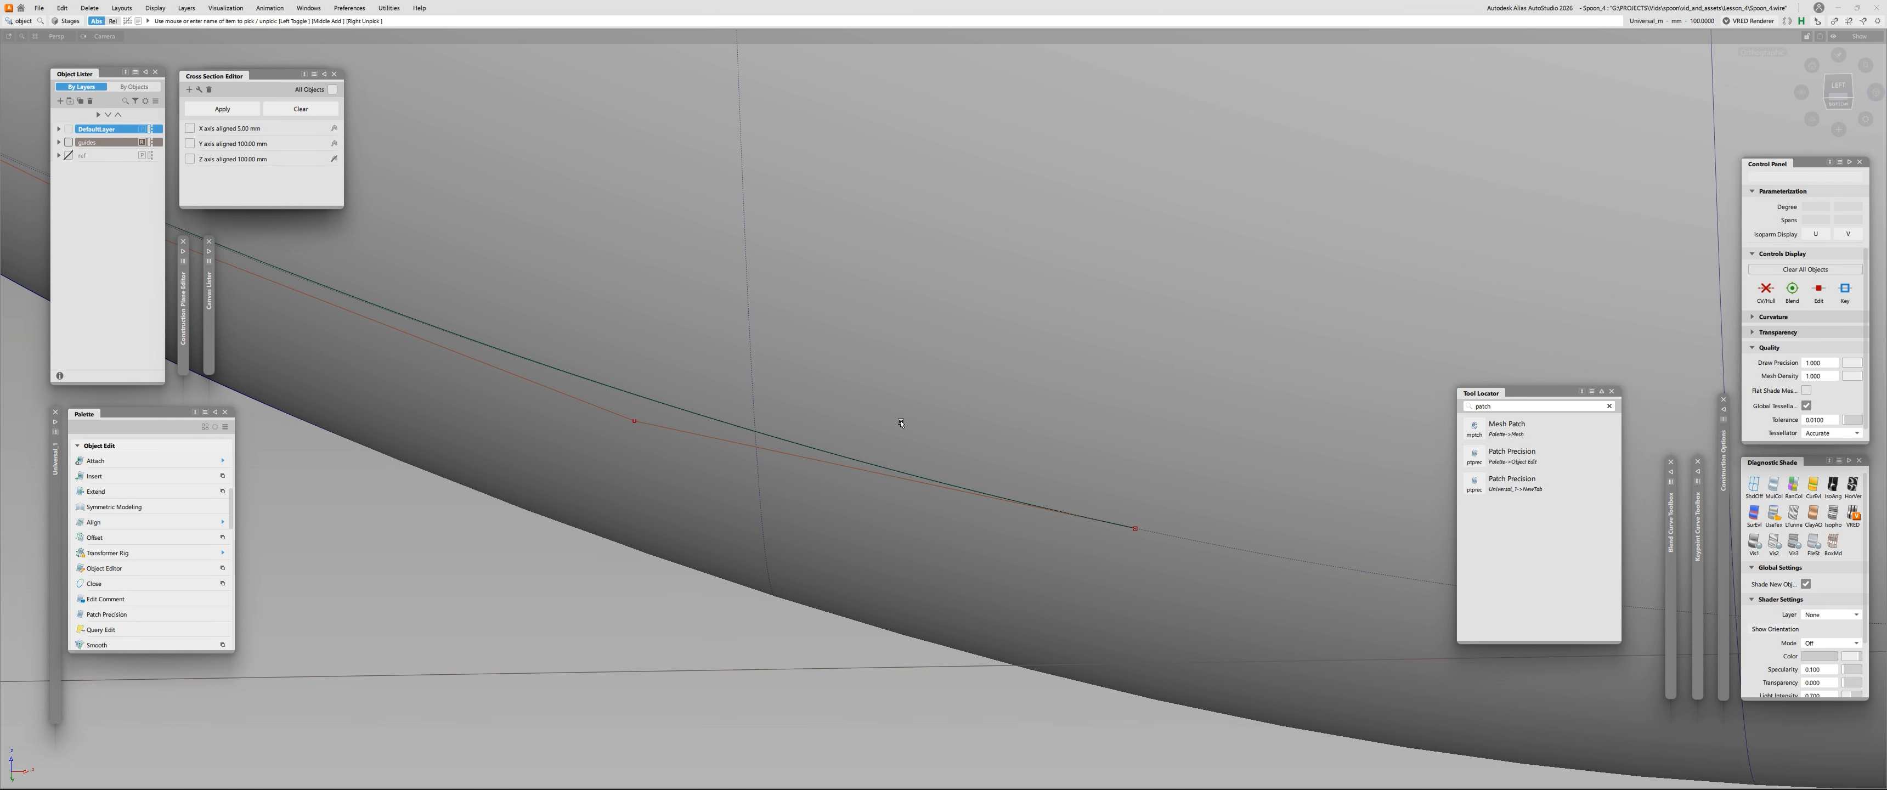
left_click(911, 417)
left_click(915, 416)
Plot curvature combs on the underside curve and along the bottom surface's centreline in wireframe display.
right_click_drag(1028, 375, 995, 351, "ctrl+shift")
key("k")
key("c")
left_click(819, 450)
right_click_drag(820, 450, 811, 421, "alt+shift")
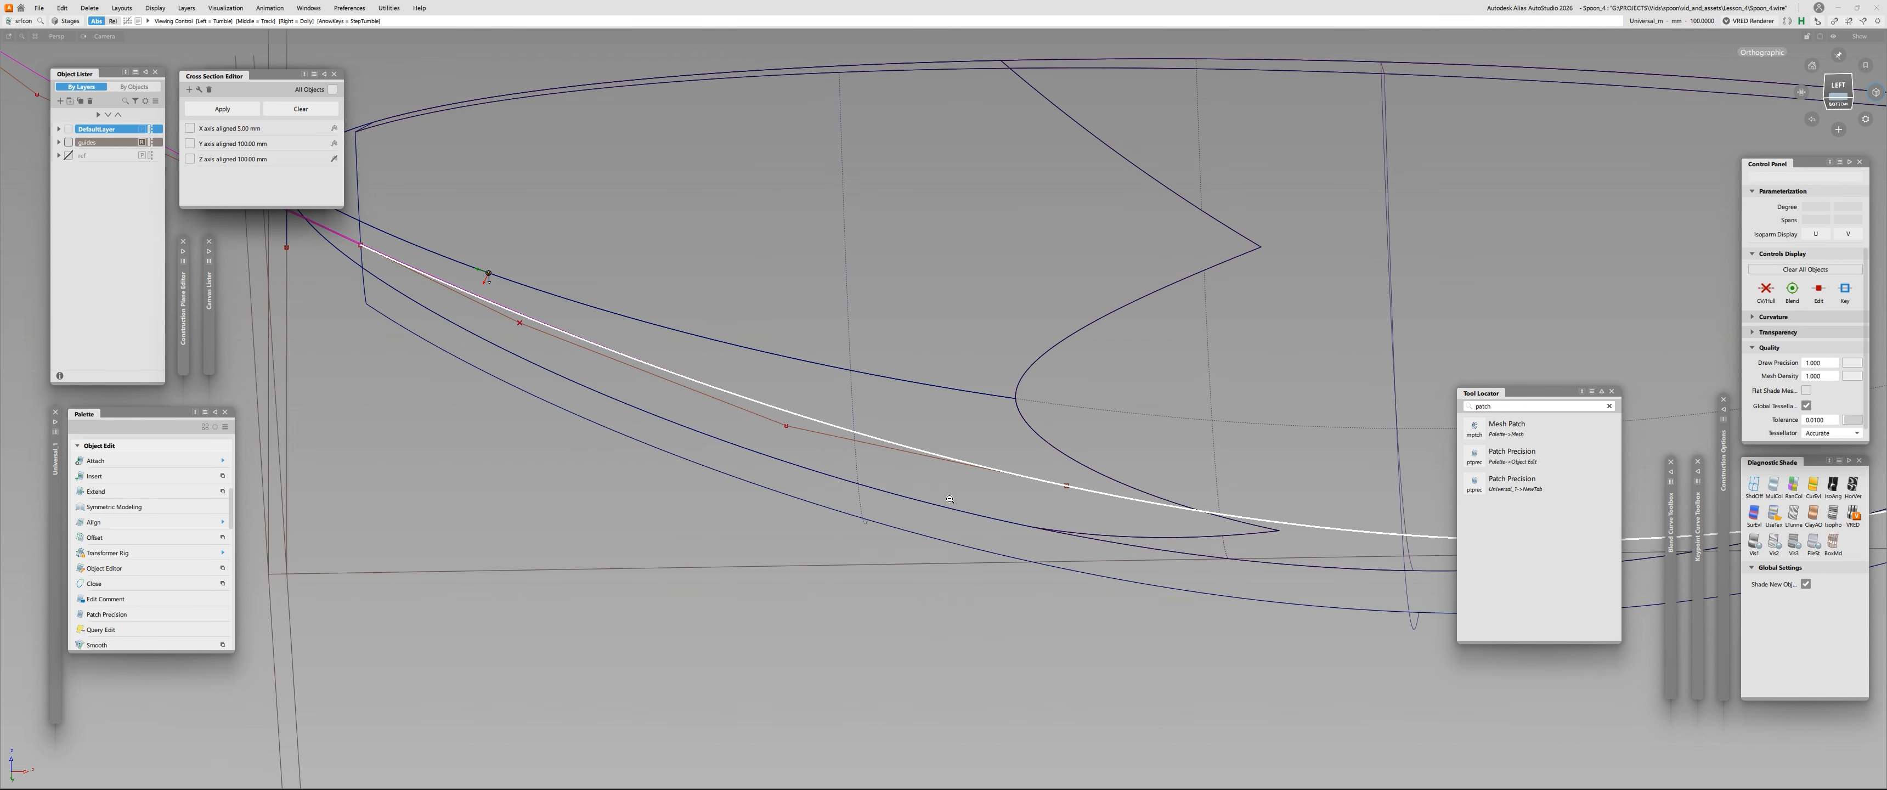
middle_click_drag(810, 421, 647, 430, "alt+shift")
key("k")
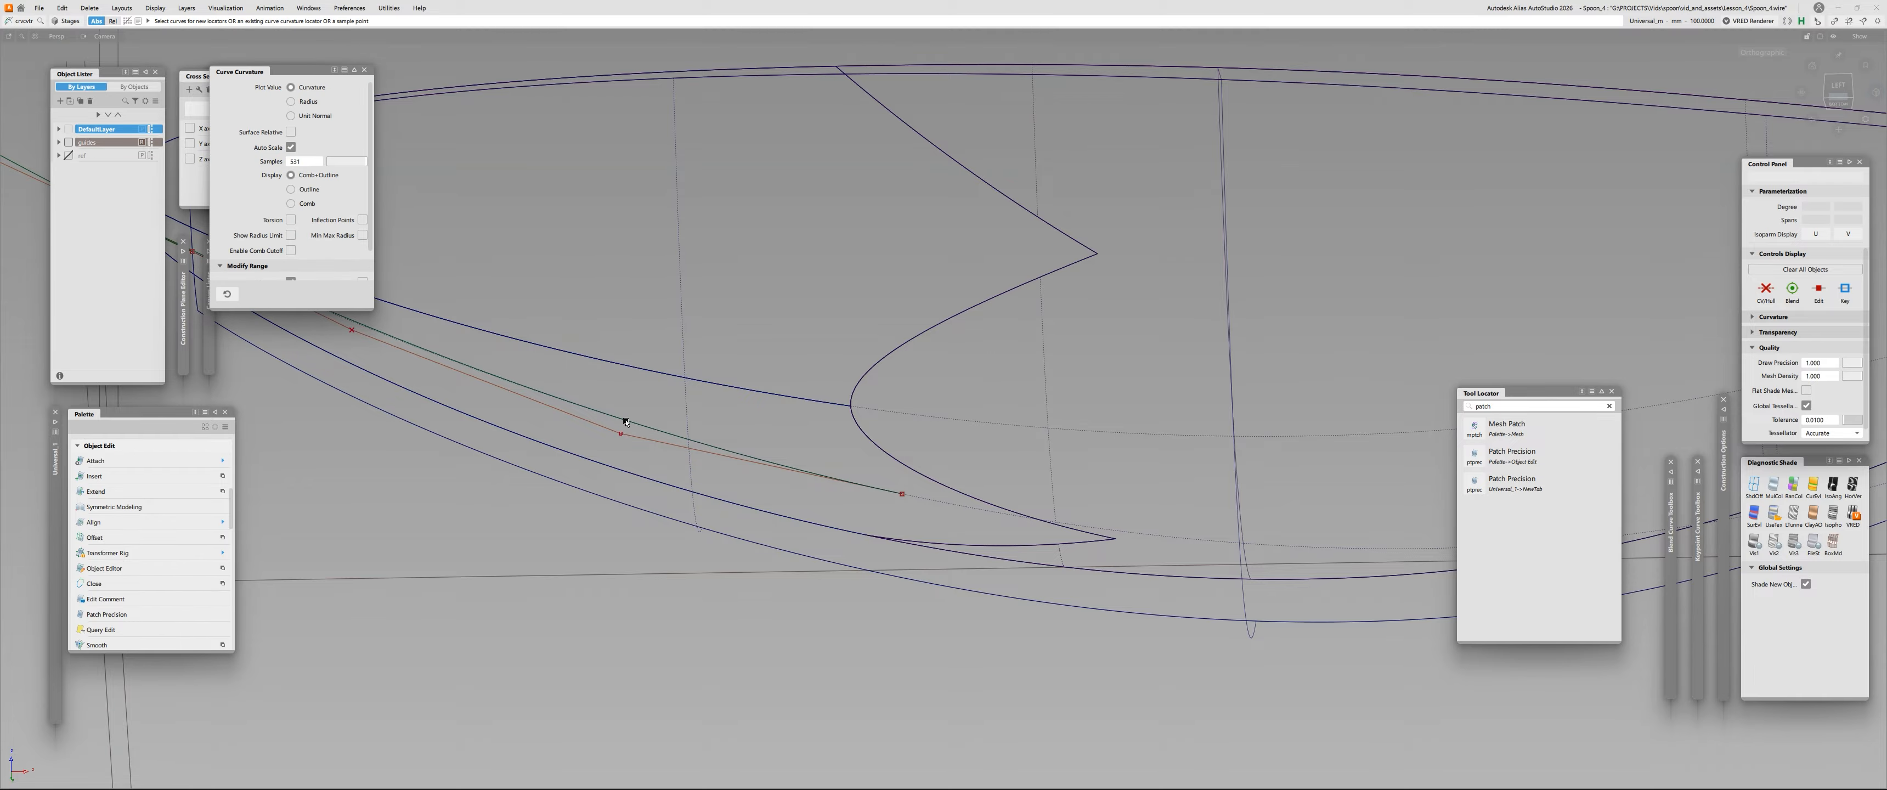
left_click(629, 423)
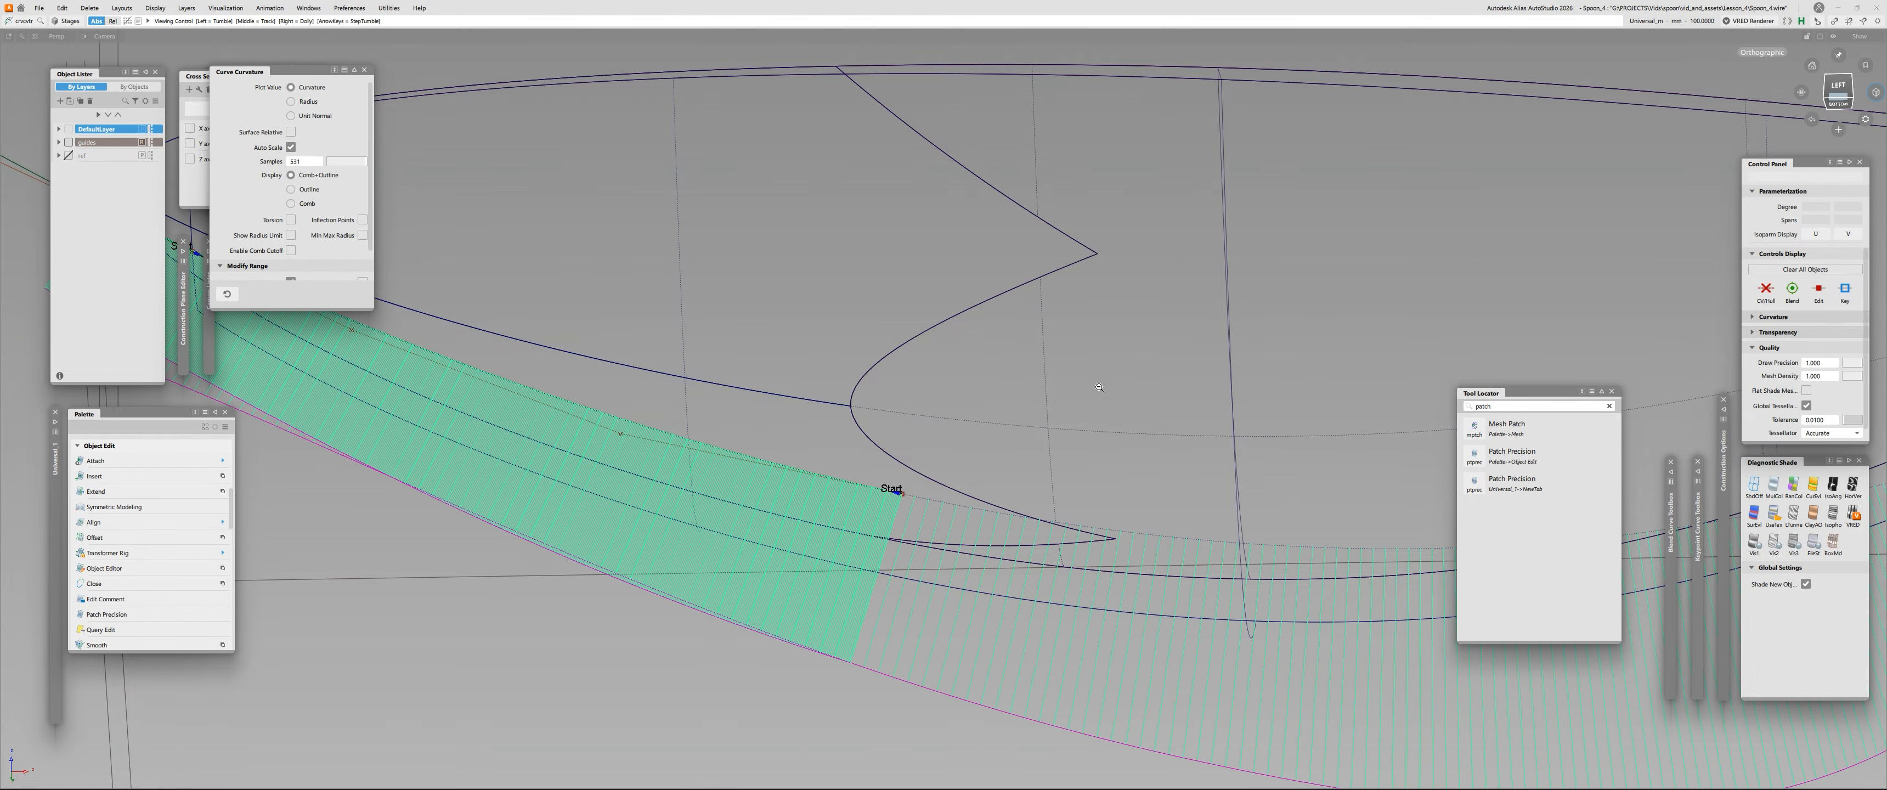
Reopen the underside curve's alignment in the left view and adjust its attachment point and tangent length against the combs.
right_click_drag(1099, 387, 1376, 465, "alt+shift")
left_click(1838, 93)
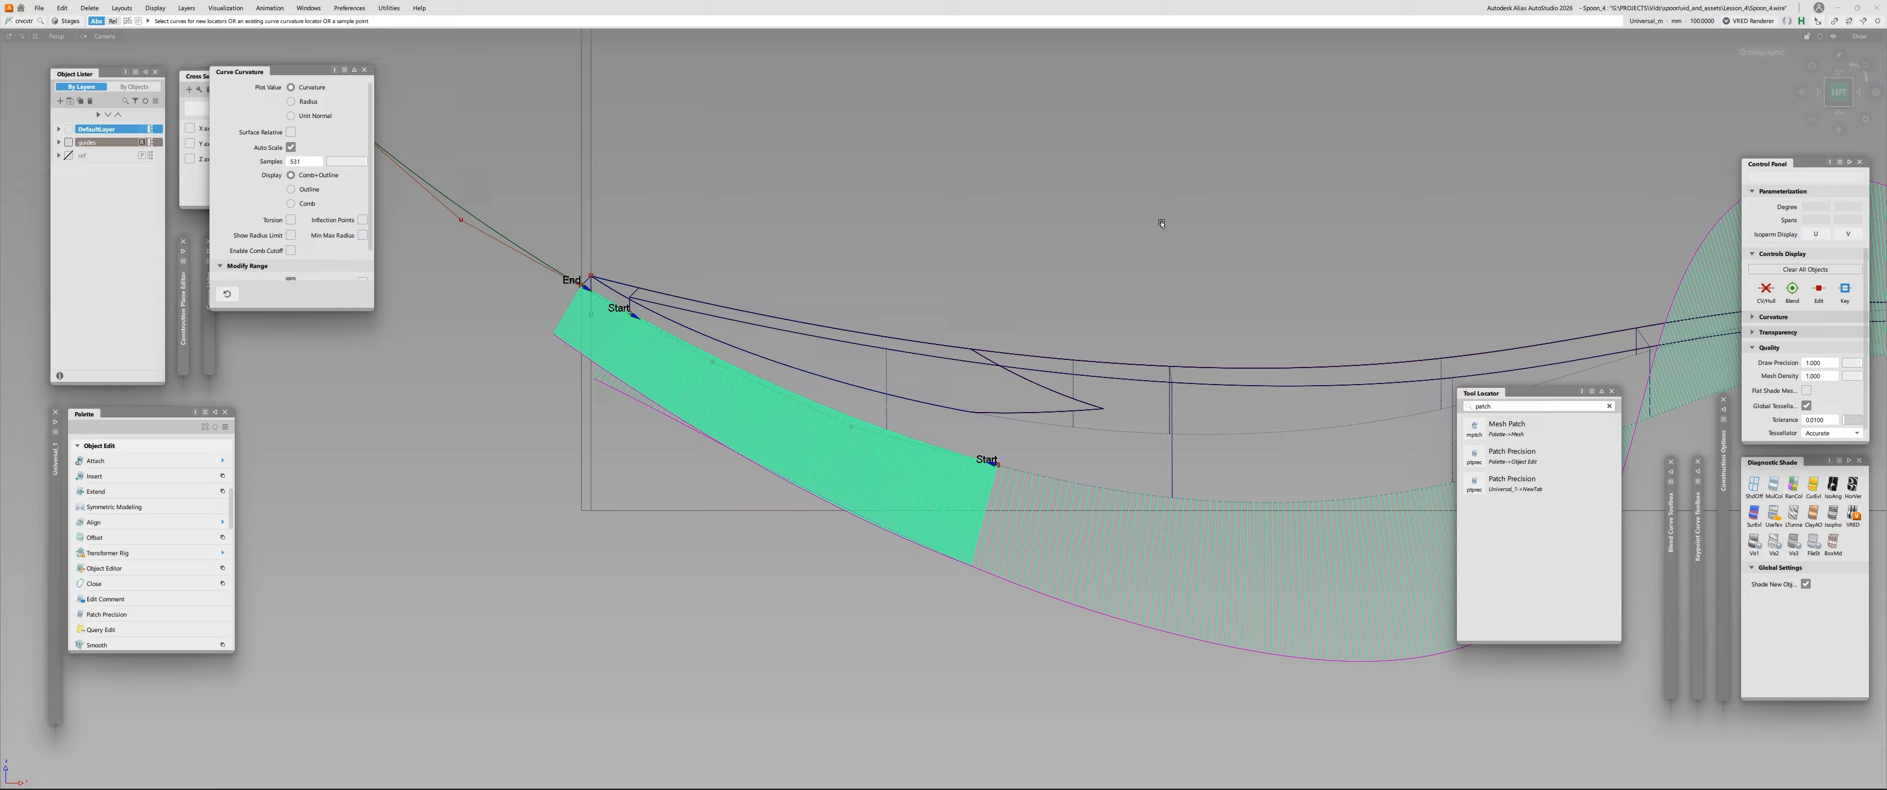
right_click_drag(1056, 325, 909, 388, "alt+shift")
key("ctrl+q")
left_click(864, 431)
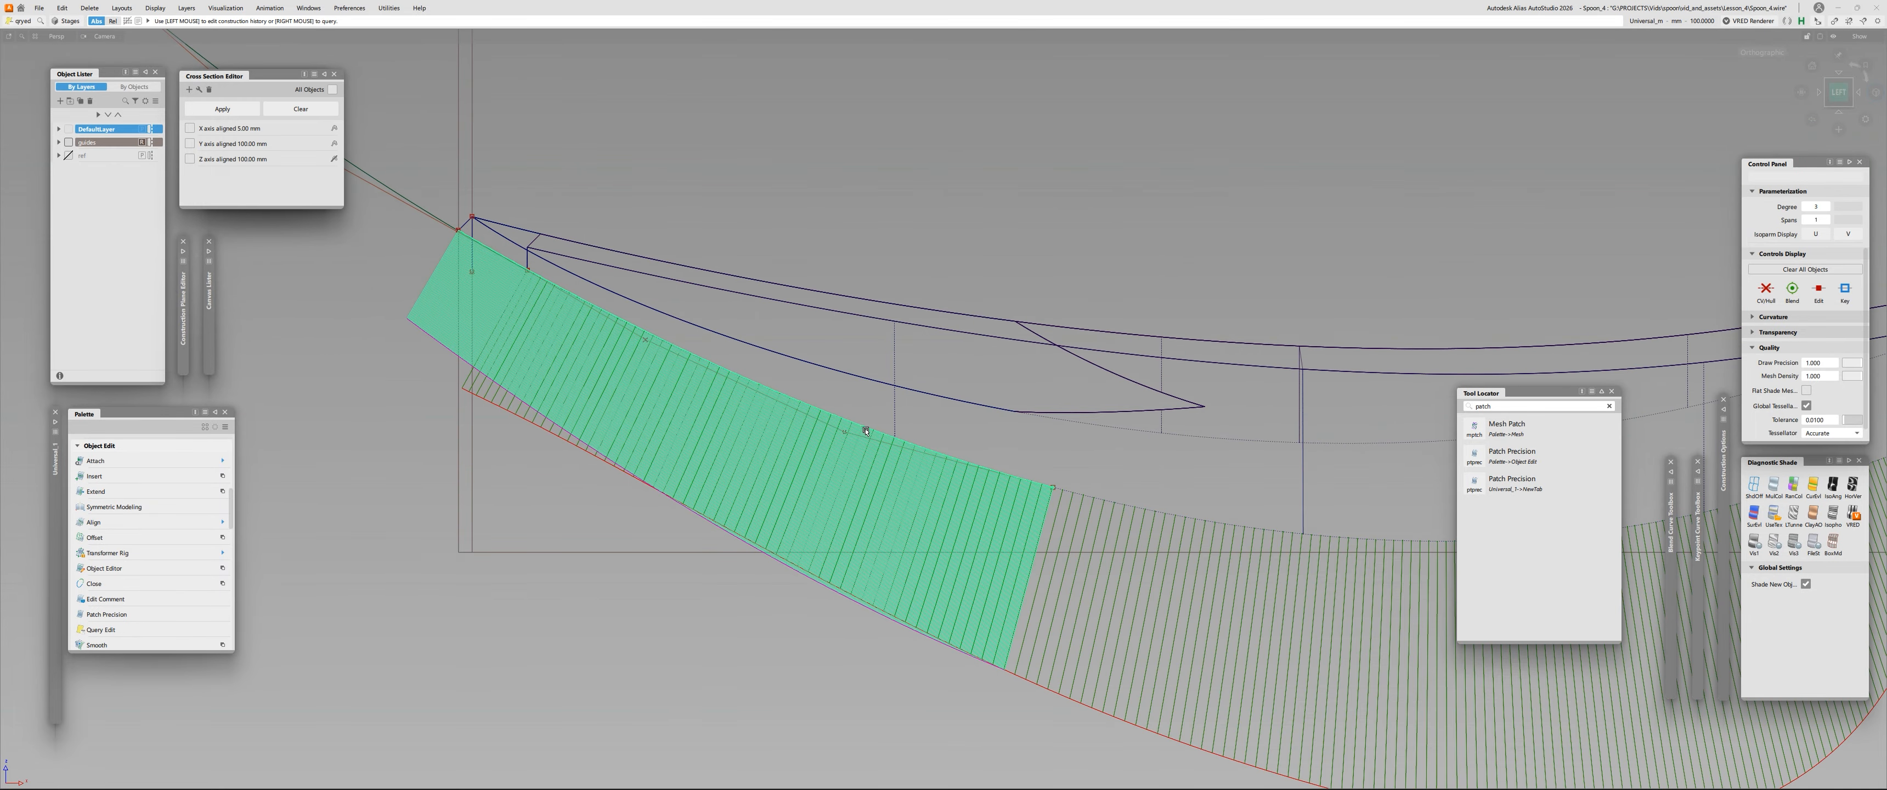
mouse_move(1059, 490)
left_mouse_down()
mouse_move(1077, 492)
mouse_move(1059, 497)
left_mouse_up()
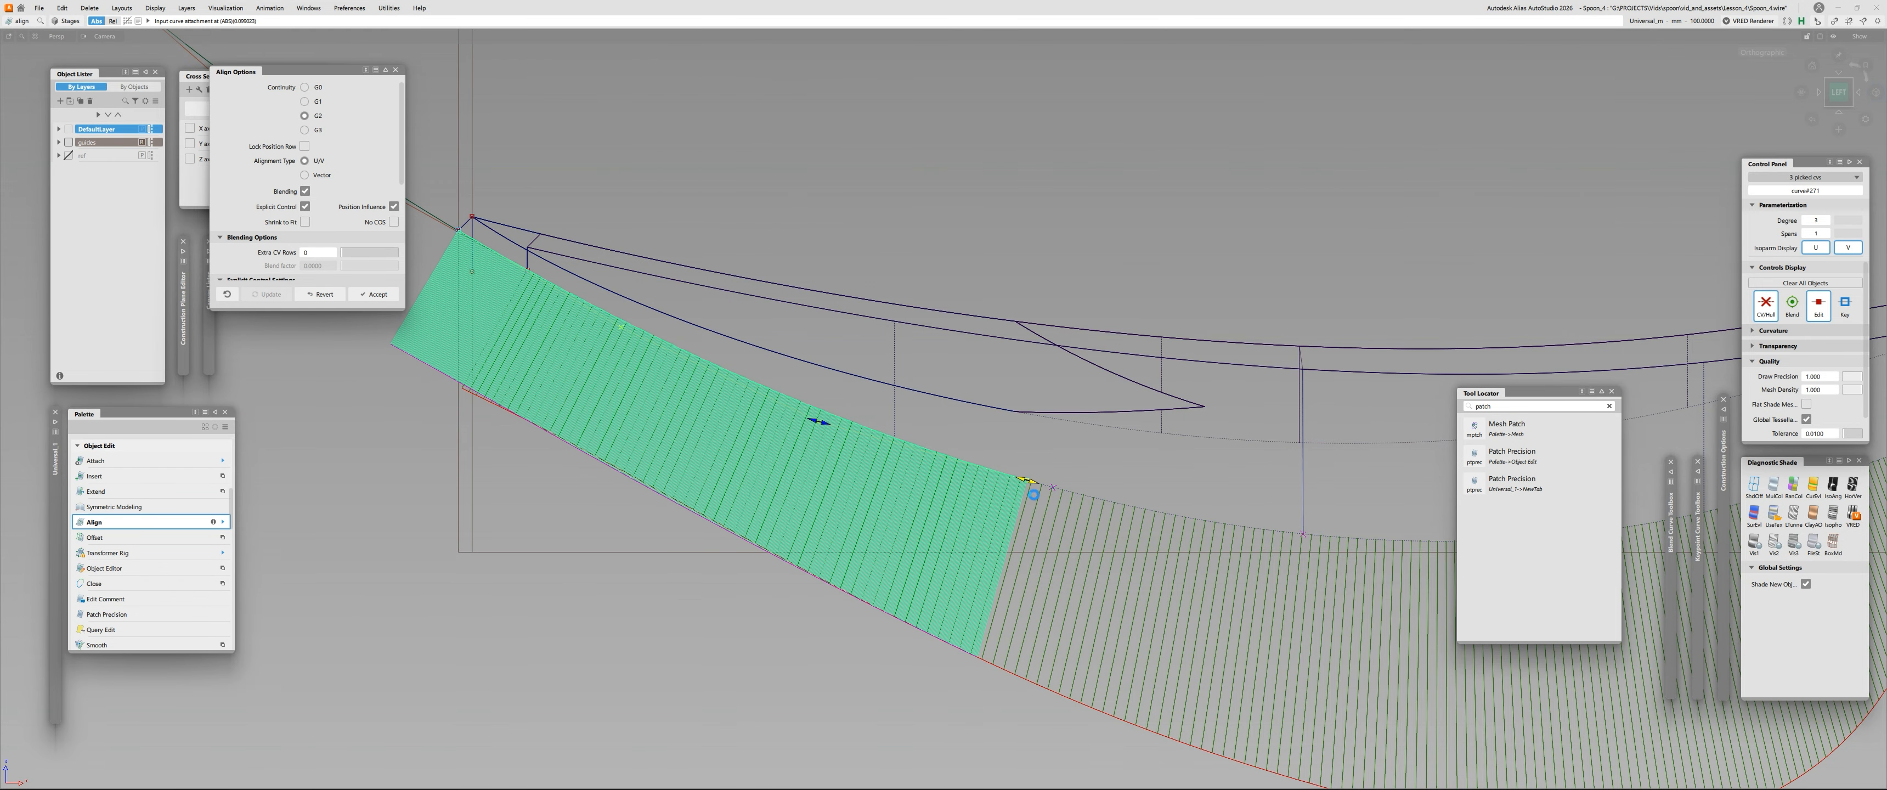
left_click_drag(1034, 495, 1092, 505)
left_click_drag(878, 446, 871, 445)
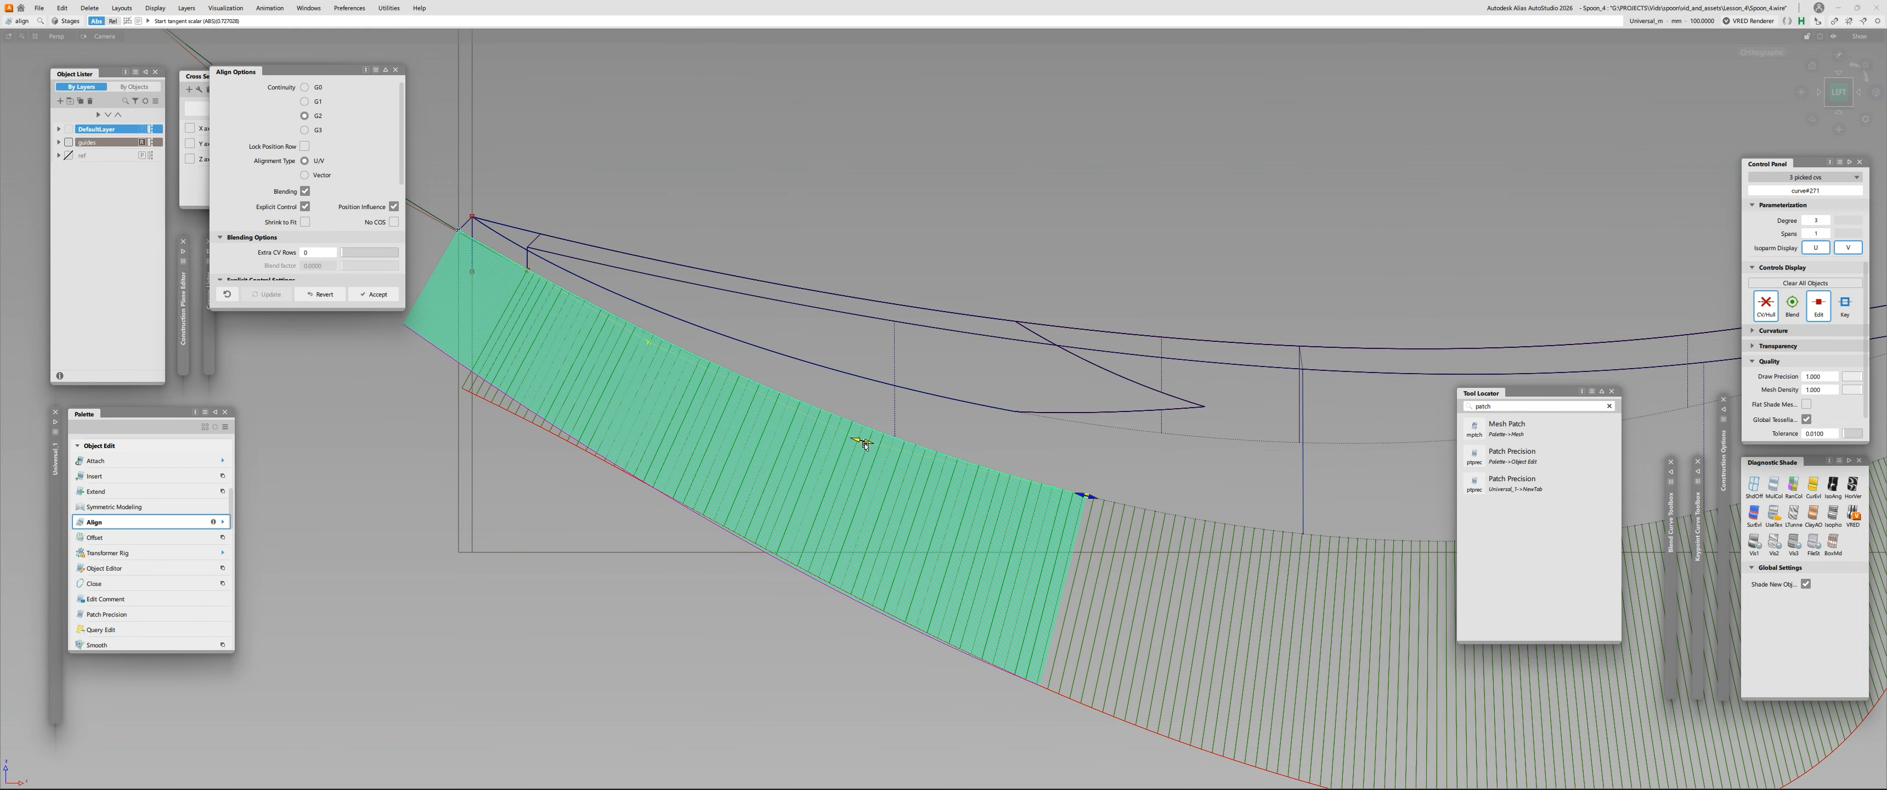
Slide the curve's attachment point along the underside again and rescale its tangent to match the bowl's comb.
middle_click_drag(791, 441, 877, 450, "alt+shift")
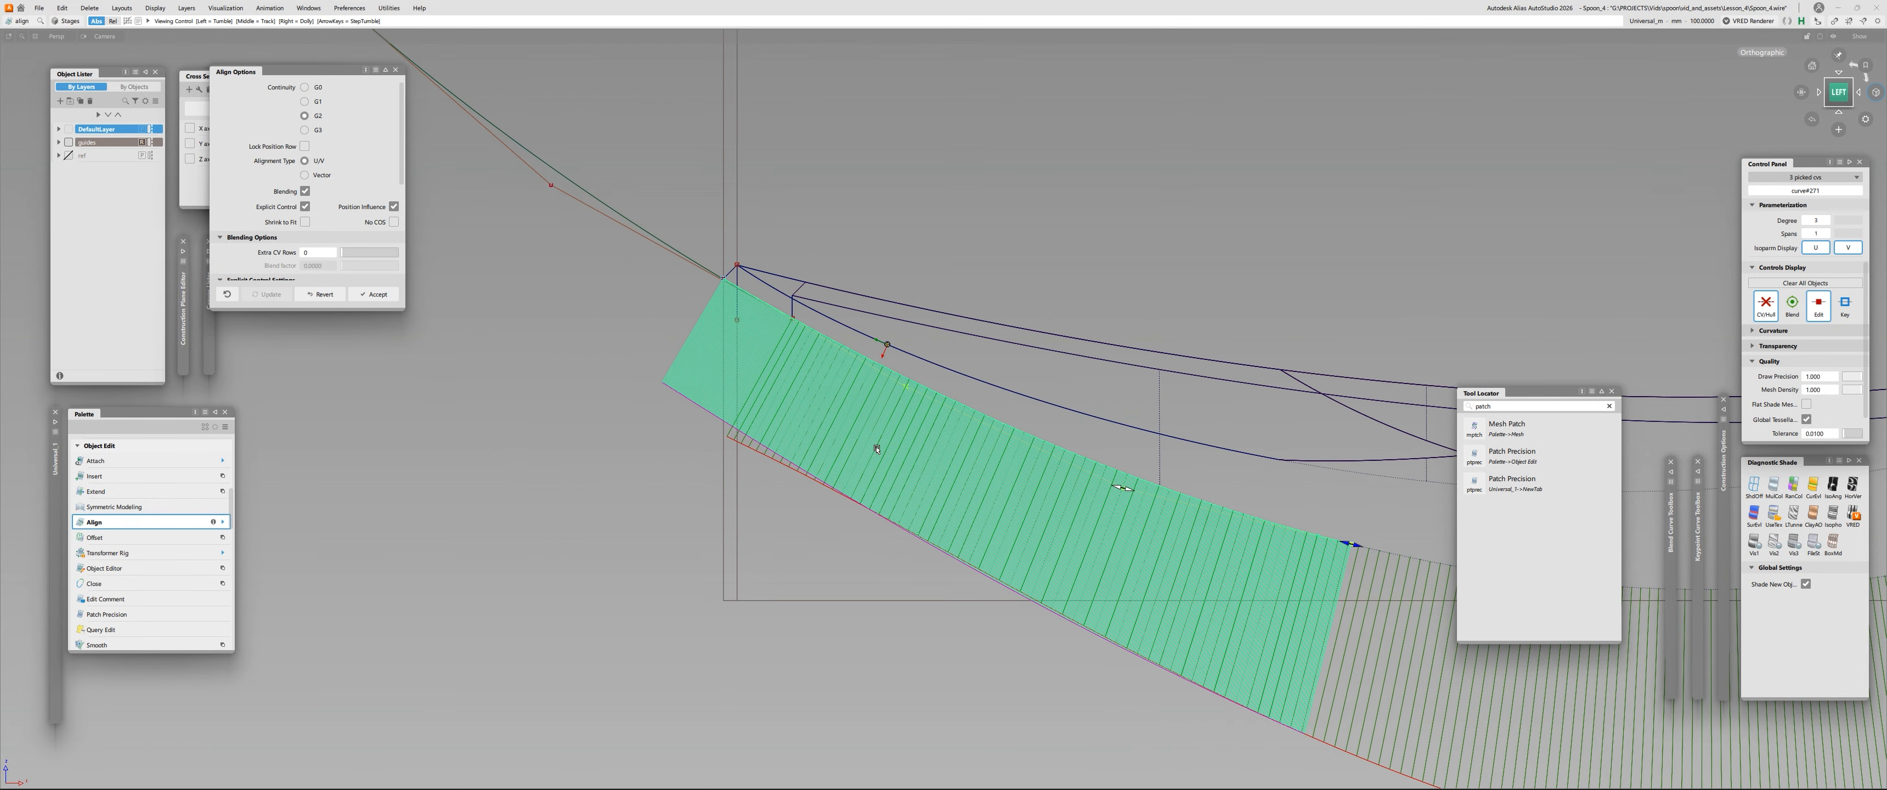
right_click_drag(750, 312, 750, 192, "alt+shift")
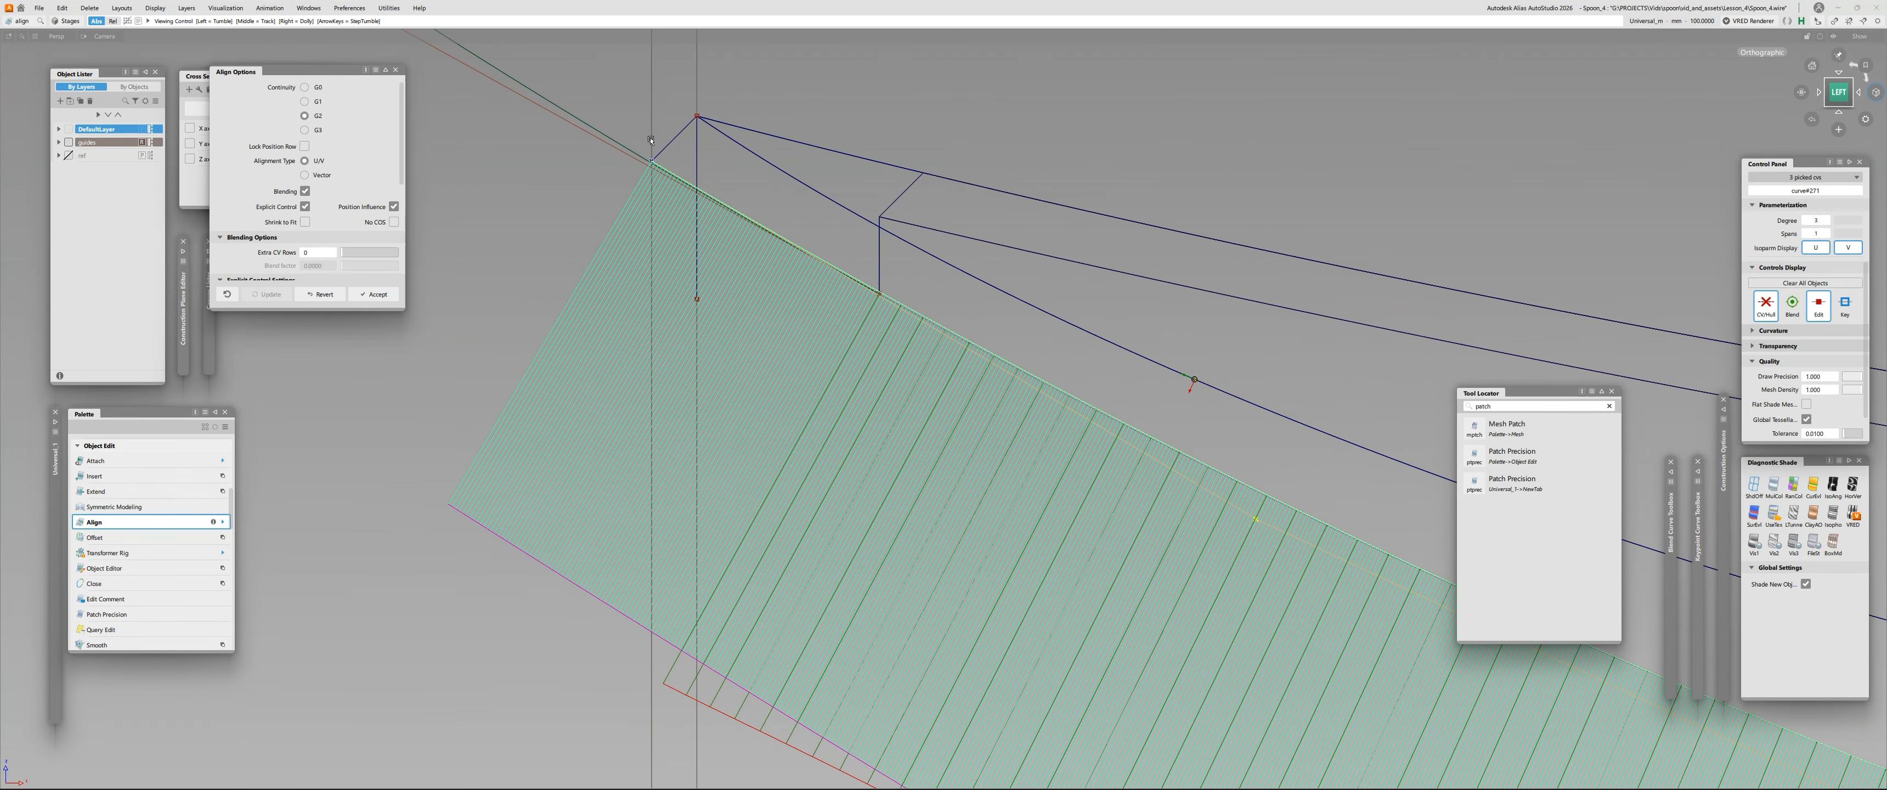
right_click_drag(651, 139, 603, 359, "alt+shift")
middle_click_drag(603, 358, 592, 362, "alt+shift")
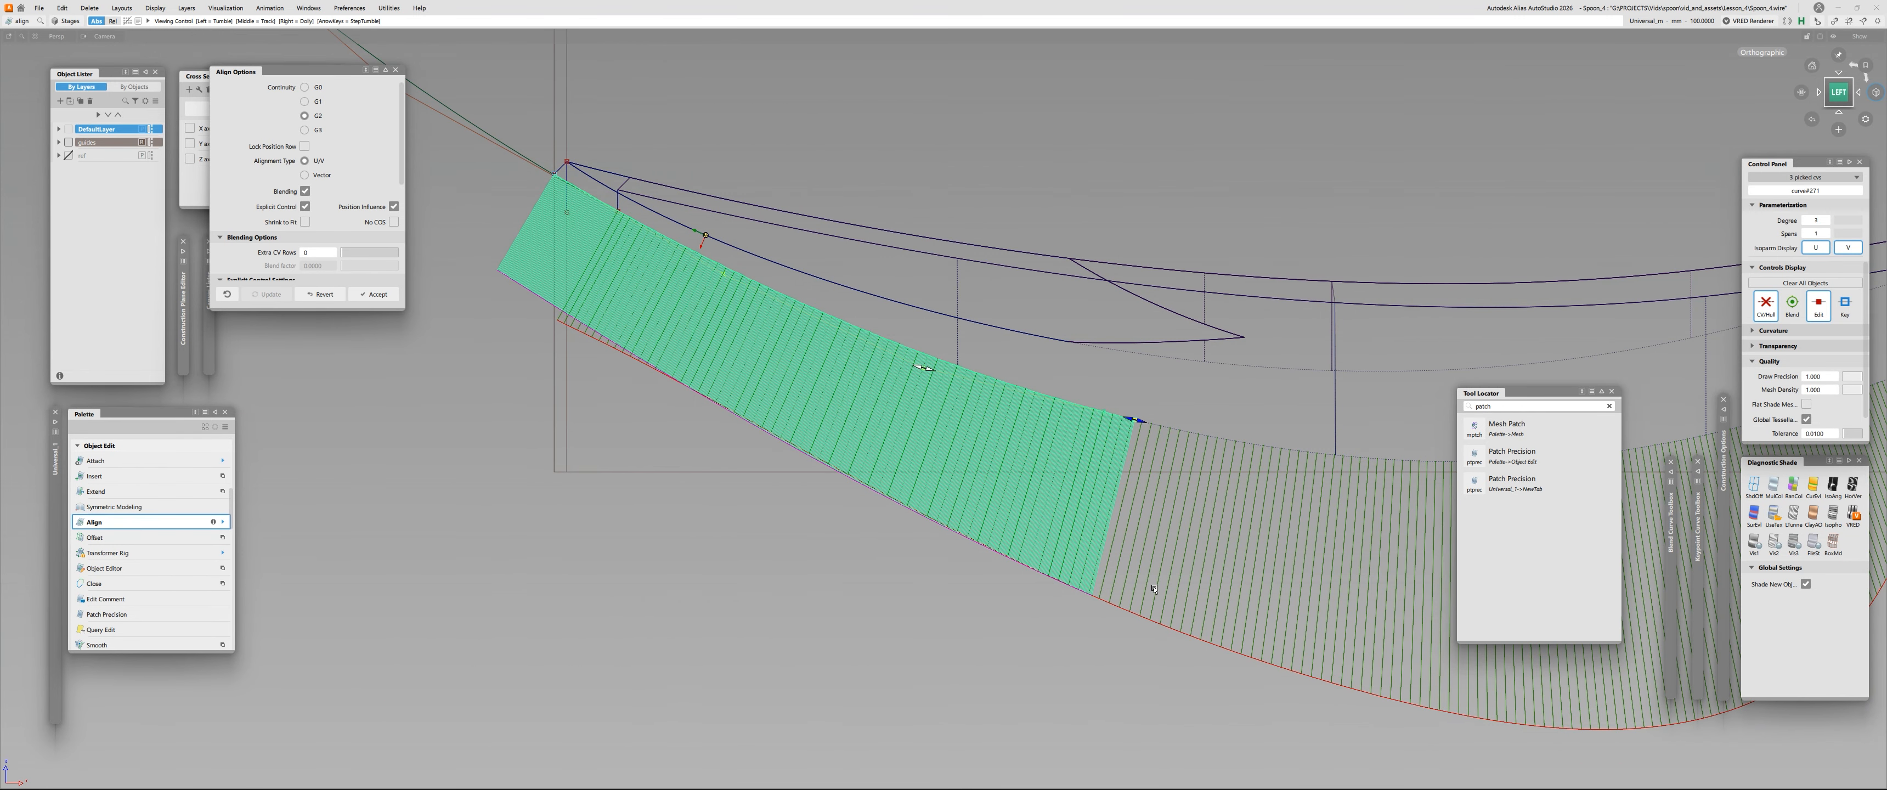
right_click_drag(1153, 589, 1284, 594, "alt+shift")
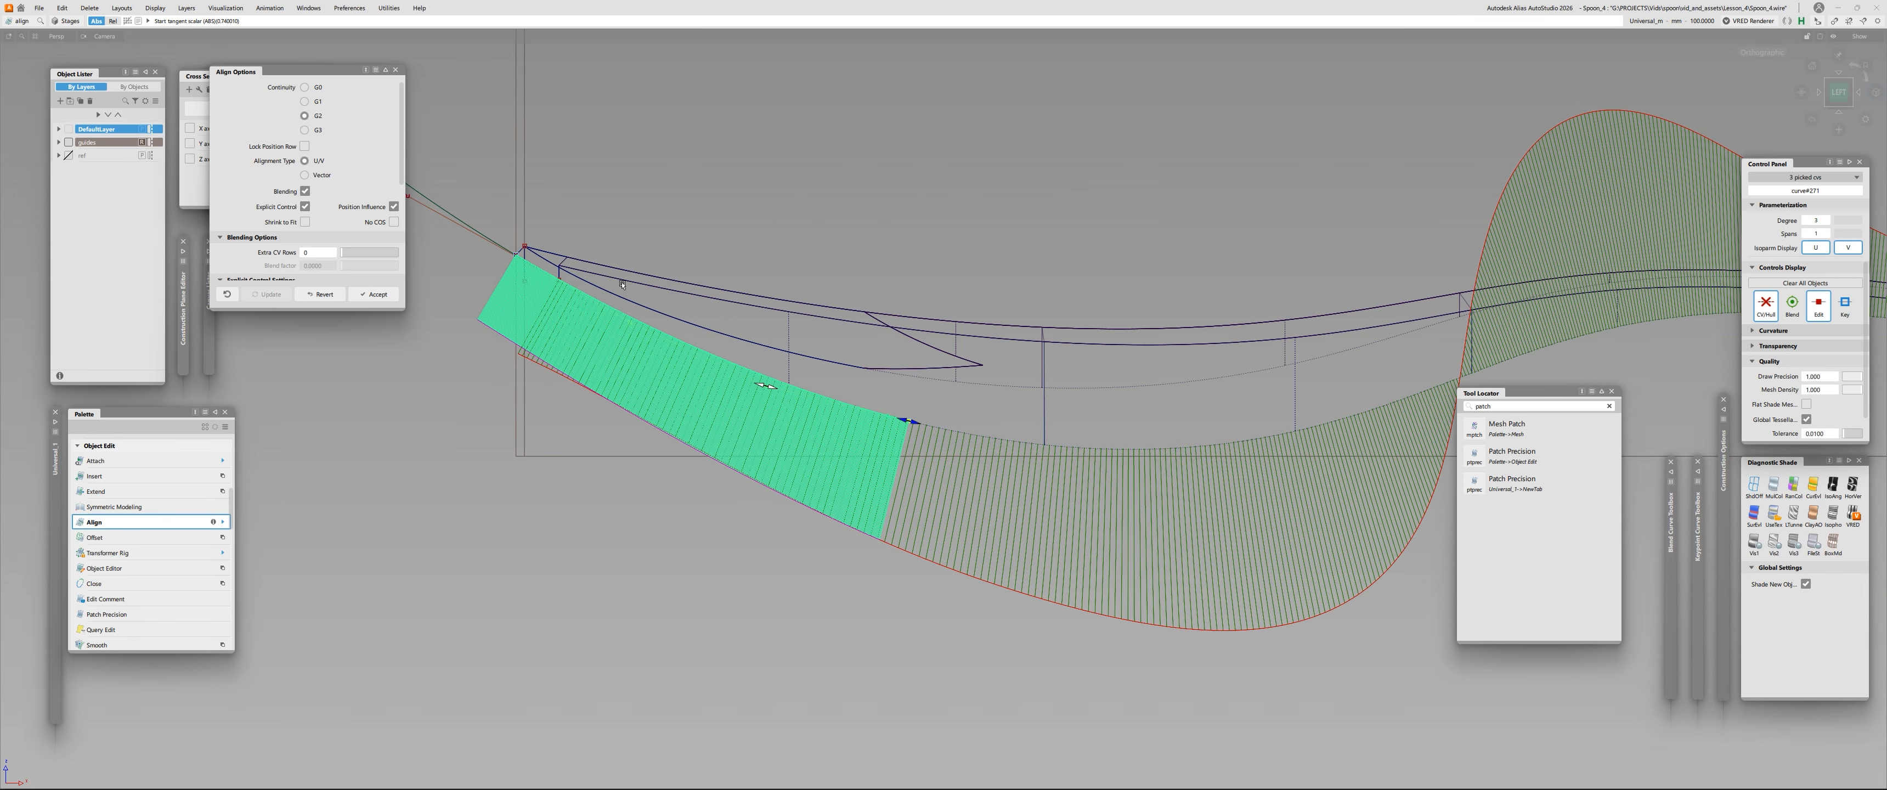
right_click_drag(622, 284, 533, 293, "alt+shift")
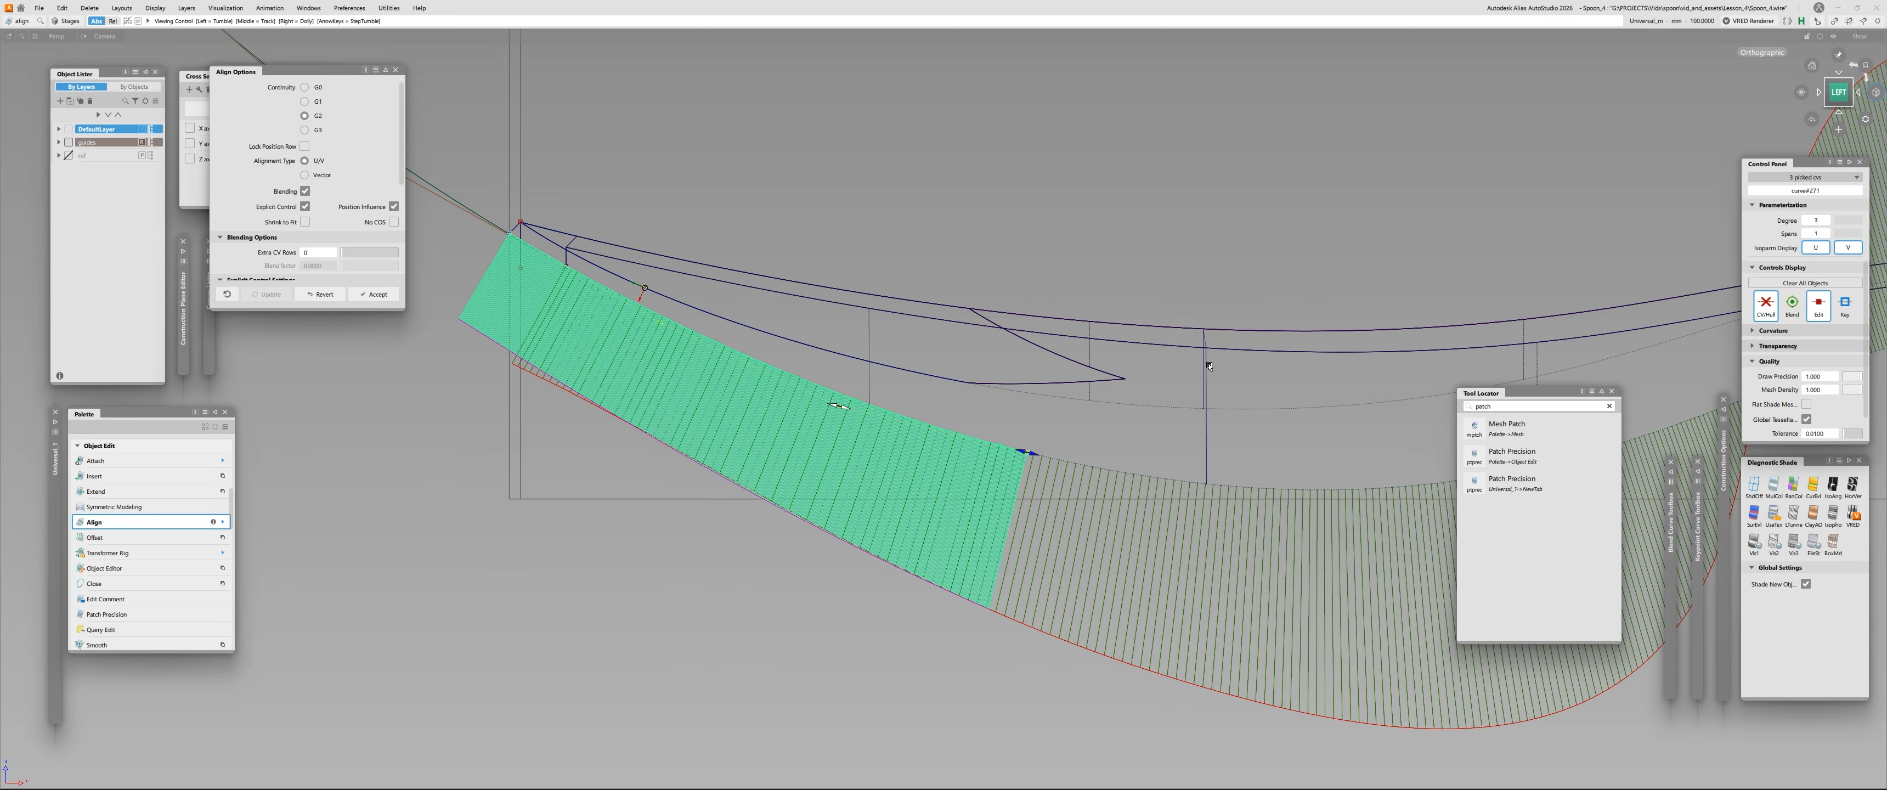
right_click_drag(1210, 366, 1446, 261, "alt+shift")
middle_click_drag(1446, 262, 1172, 242, "alt+shift")
right_click_drag(1084, 254, 1118, 432, "alt+shift")
left_click_drag(1118, 432, 1121, 433)
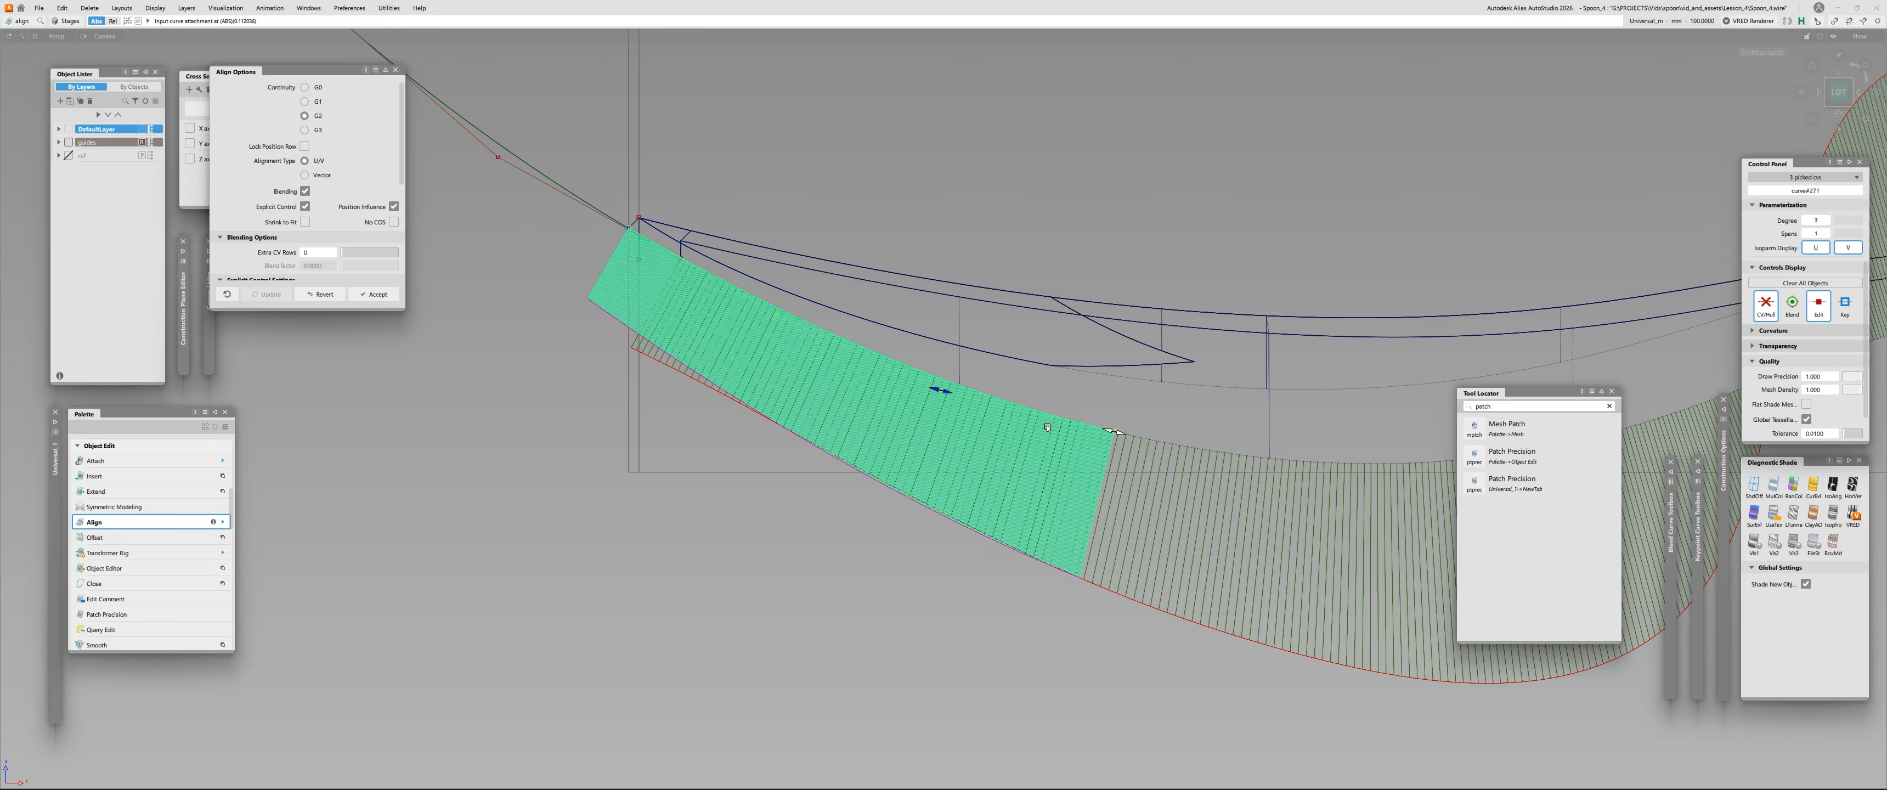
left_click_drag(941, 393, 933, 395)
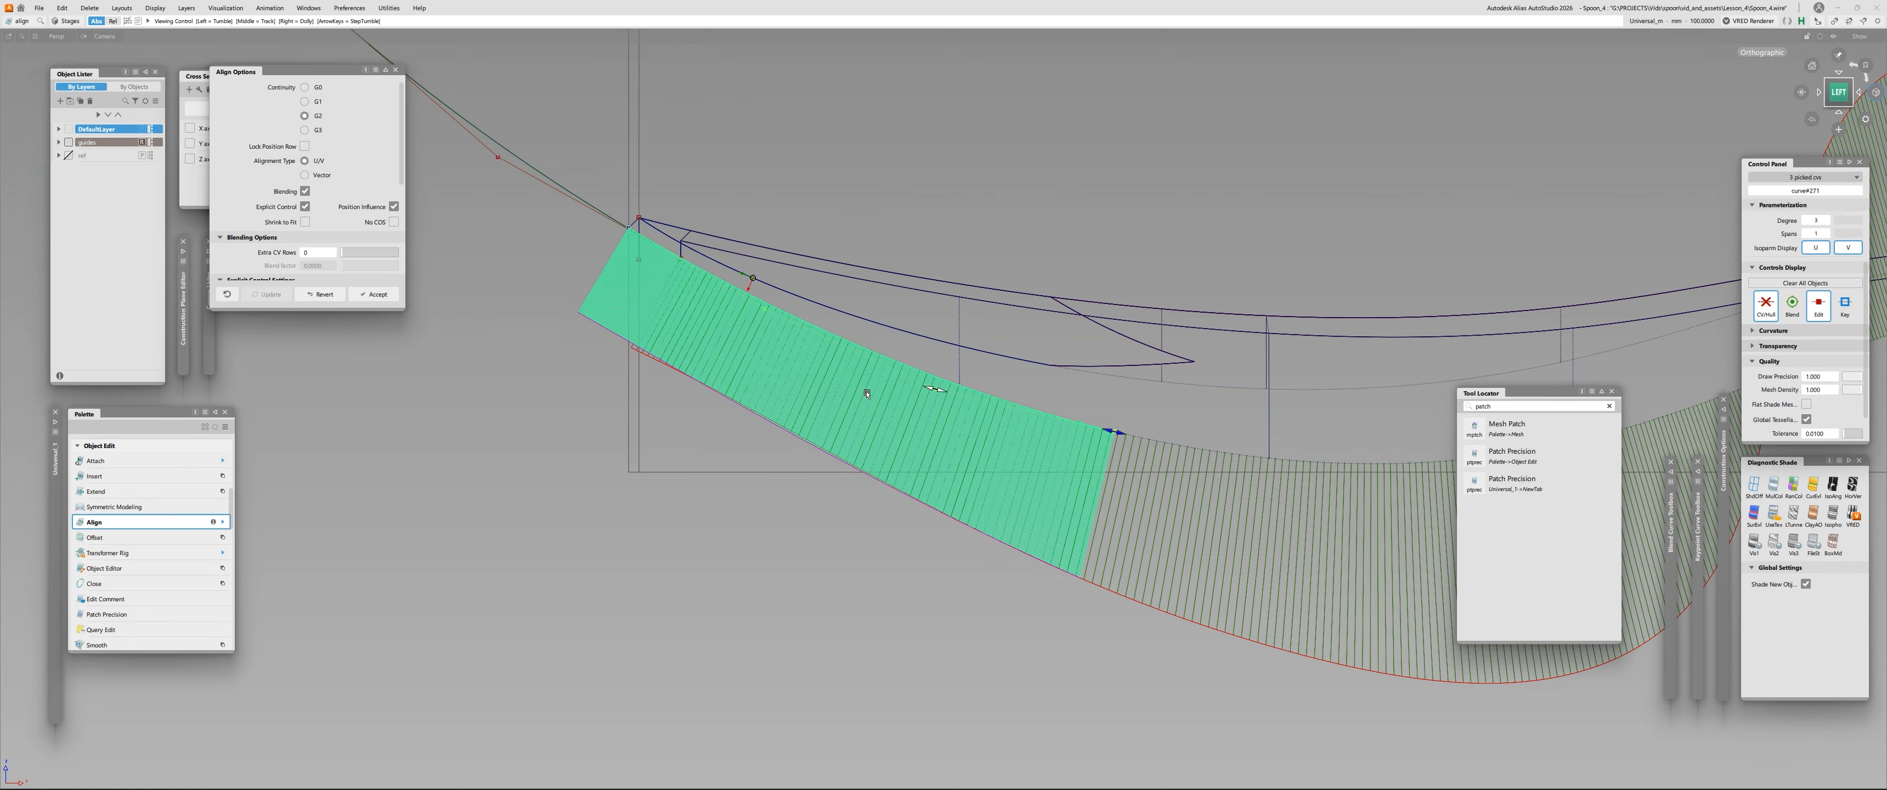
Fine-tune the attachment point and tangent length once more, checking the comb at the tip end.
right_click_drag(629, 272, 683, 241, "alt+shift")
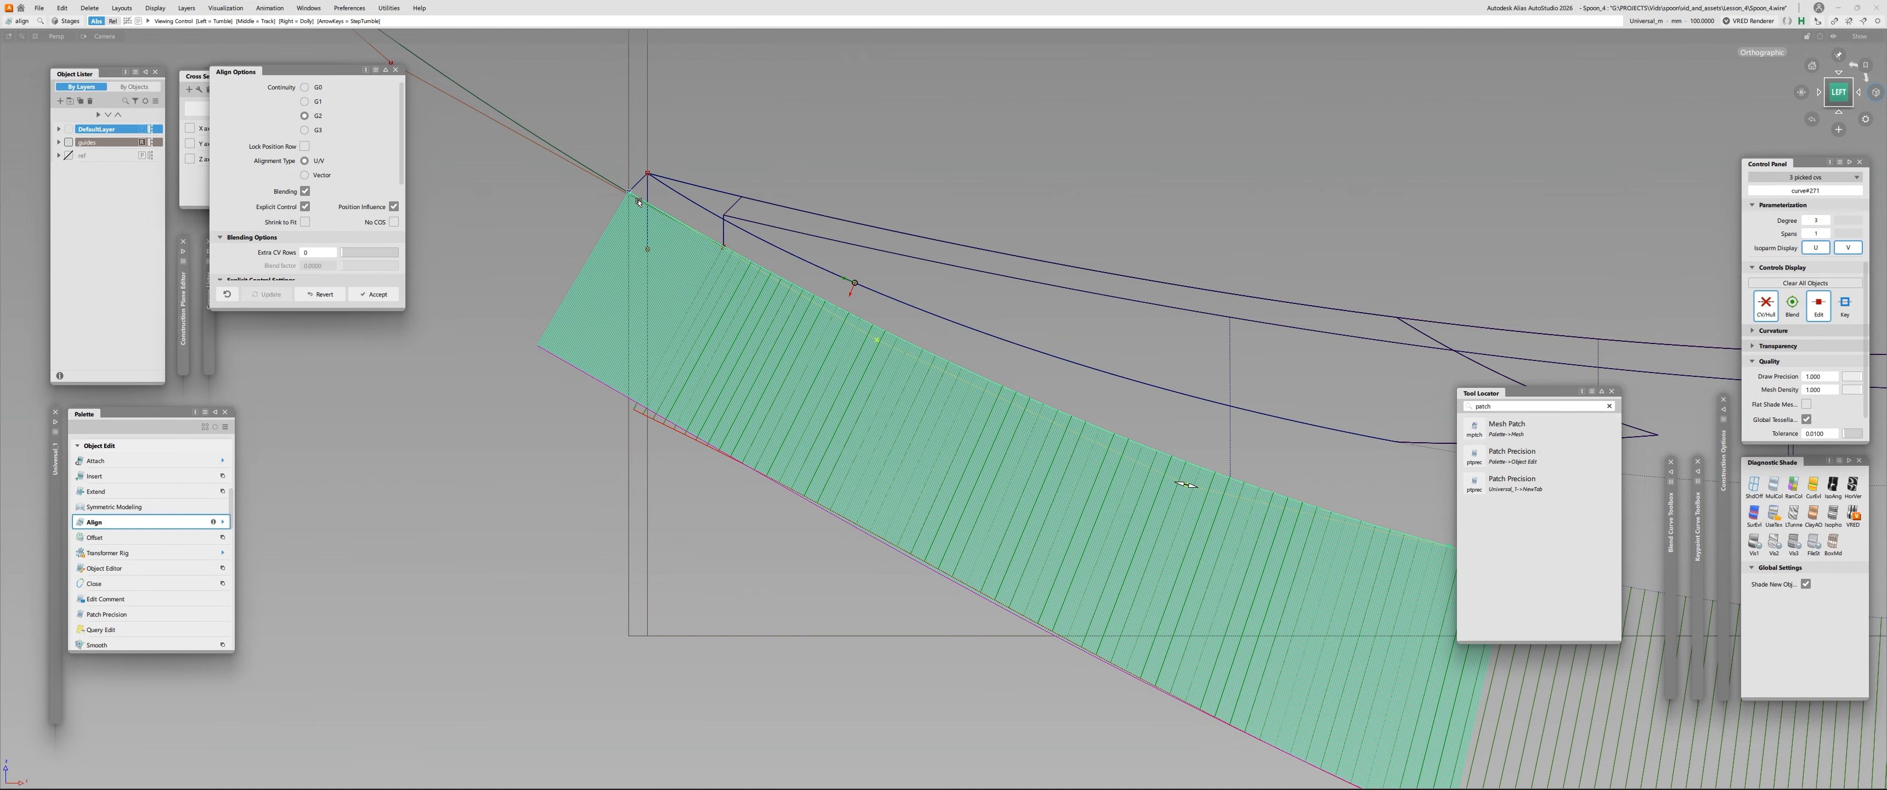
right_click_drag(638, 199, 723, 316, "alt+shift")
middle_click_drag(722, 316, 532, 301, "alt+shift")
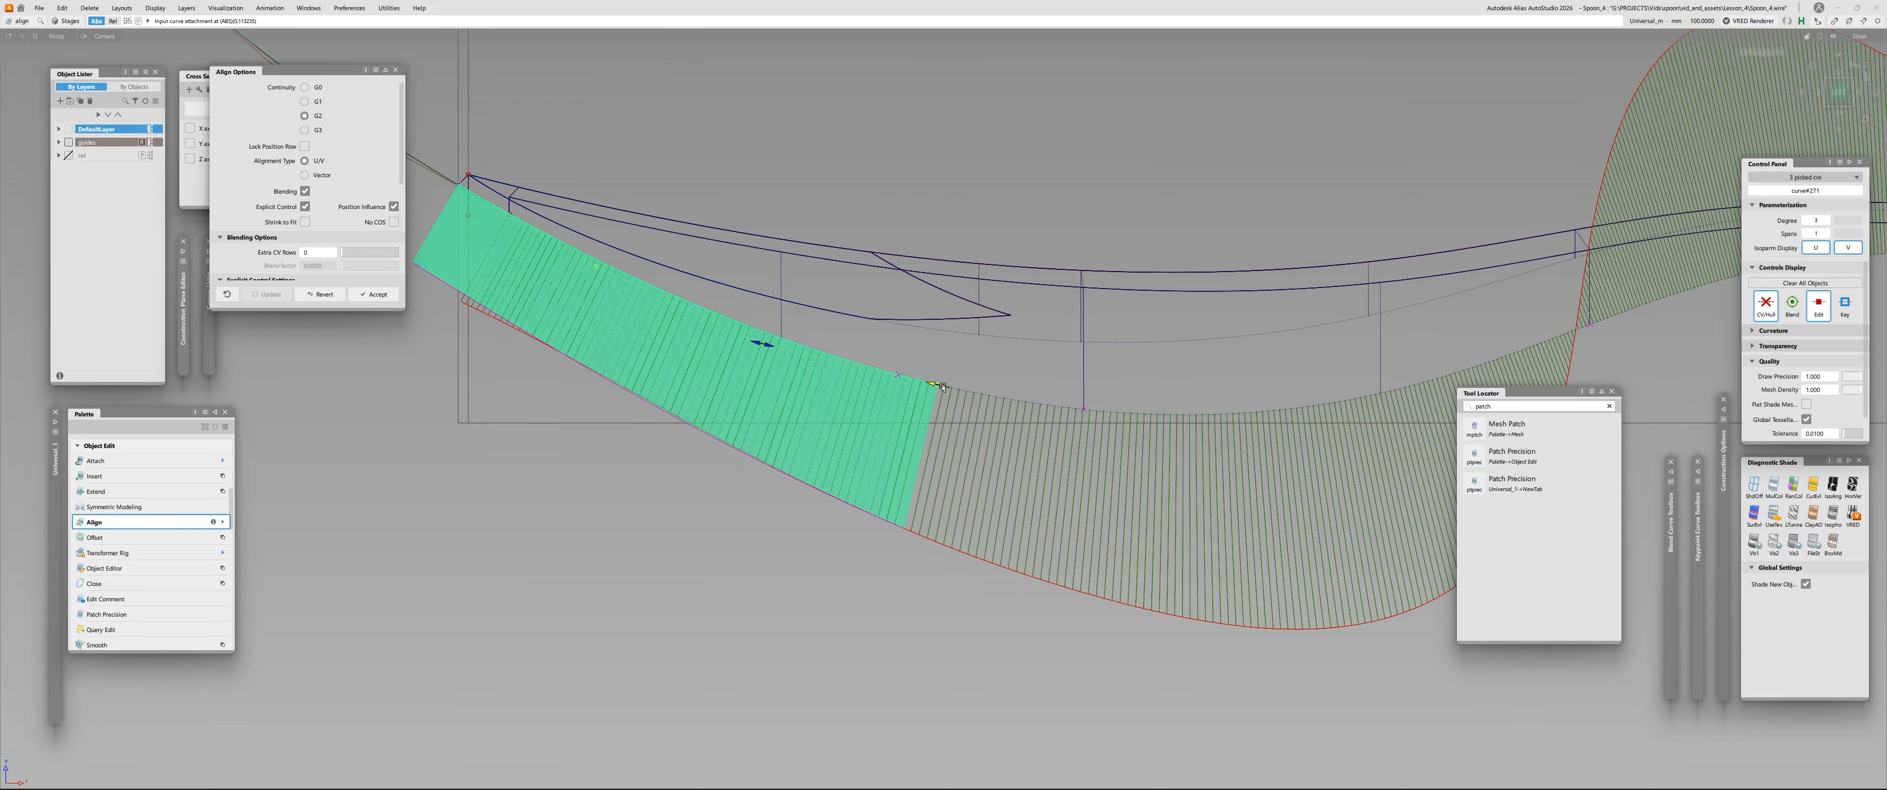
middle_click_drag(762, 366, 901, 405, "alt+shift")
right_click_drag(780, 369, 843, 359, "alt+shift")
left_click_drag(930, 384, 929, 386)
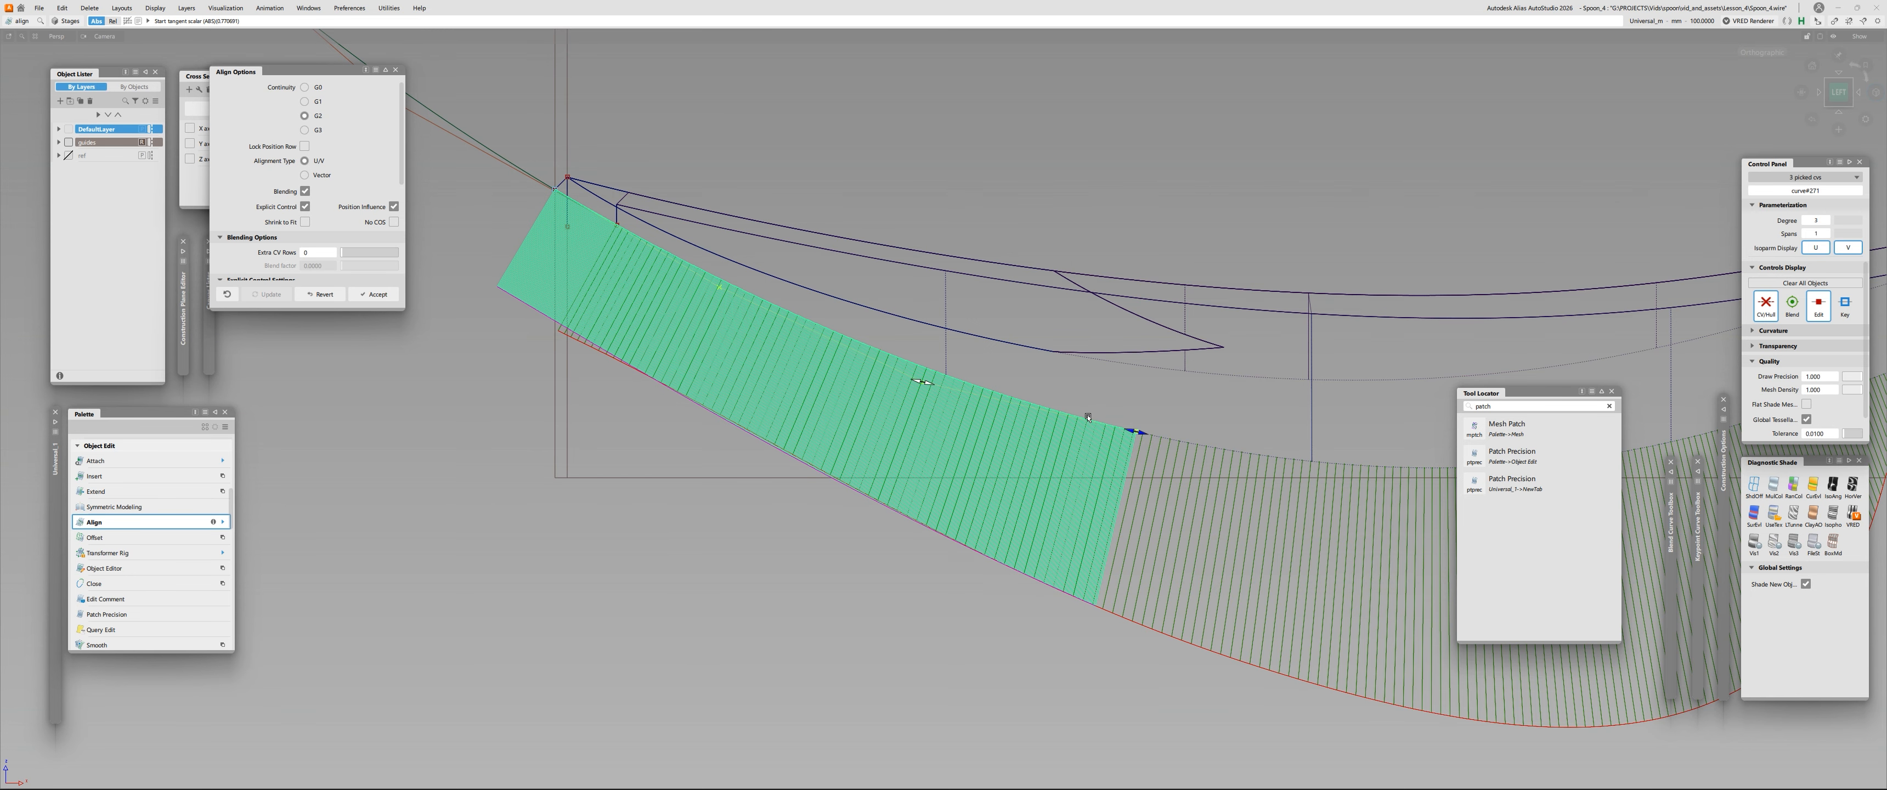
left_click_drag(1133, 430, 1137, 434)
Examine the underside curve's comb from side and oblique views, from the tip to the neck.
left_click_drag(920, 382, 1062, 319, "alt+shift")
right_click_drag(1062, 319, 1136, 337, "alt+shift")
left_click_drag(1136, 337, 1138, 377, "alt+shift")
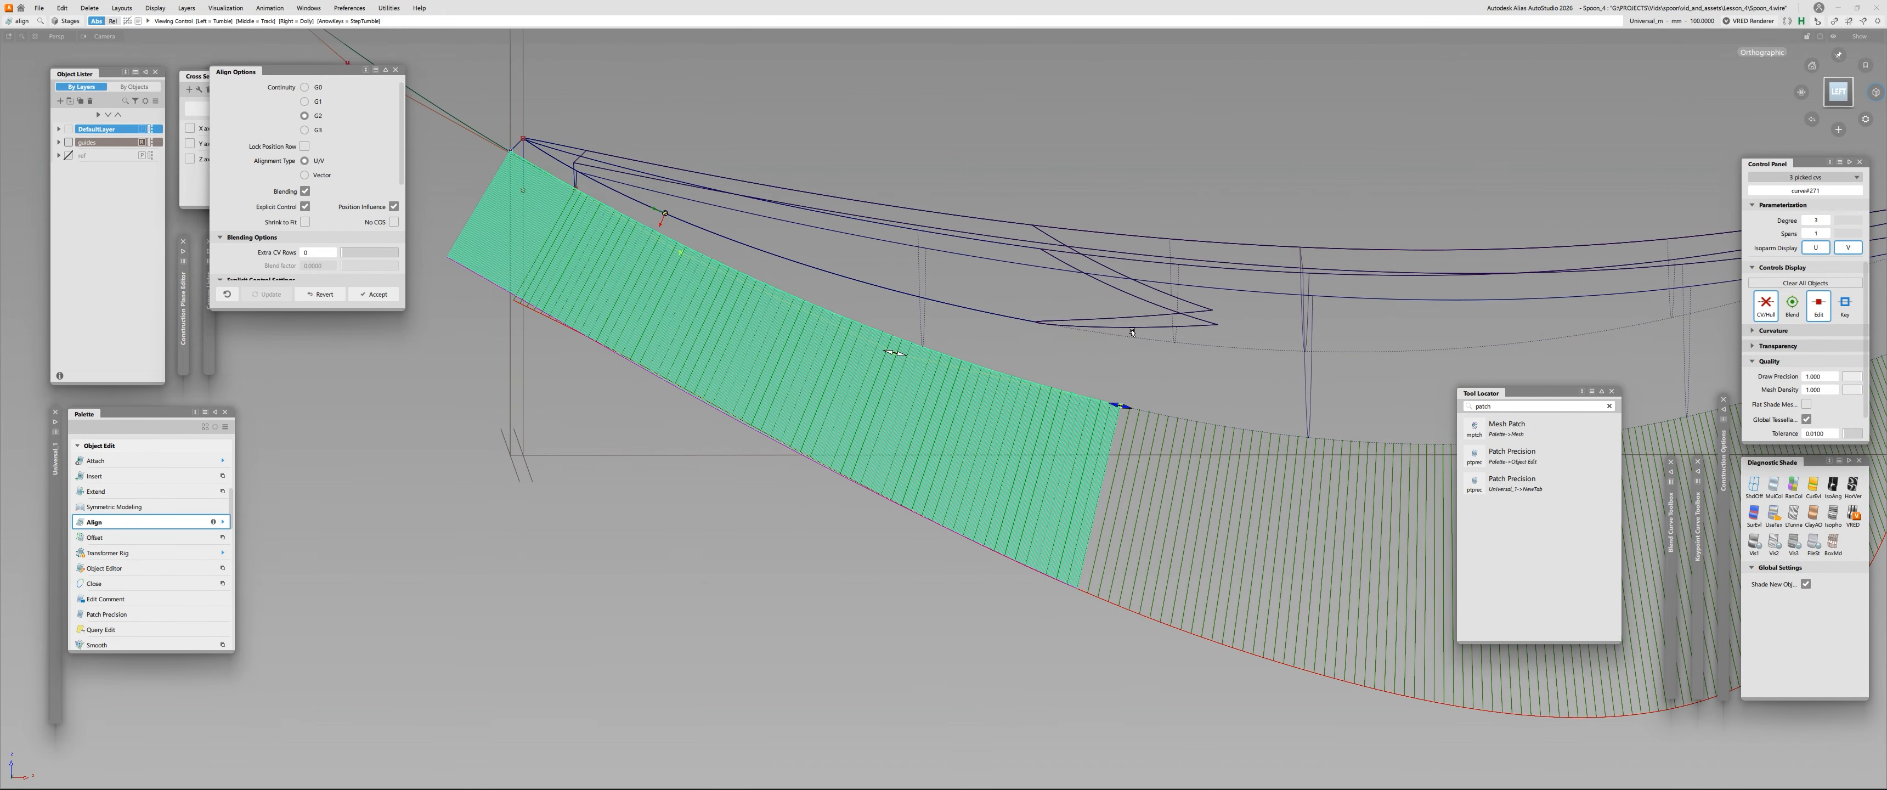
left_click_drag(1133, 313, 677, 252, "alt+shift")
middle_click_drag(678, 251, 645, 273, "alt+shift")
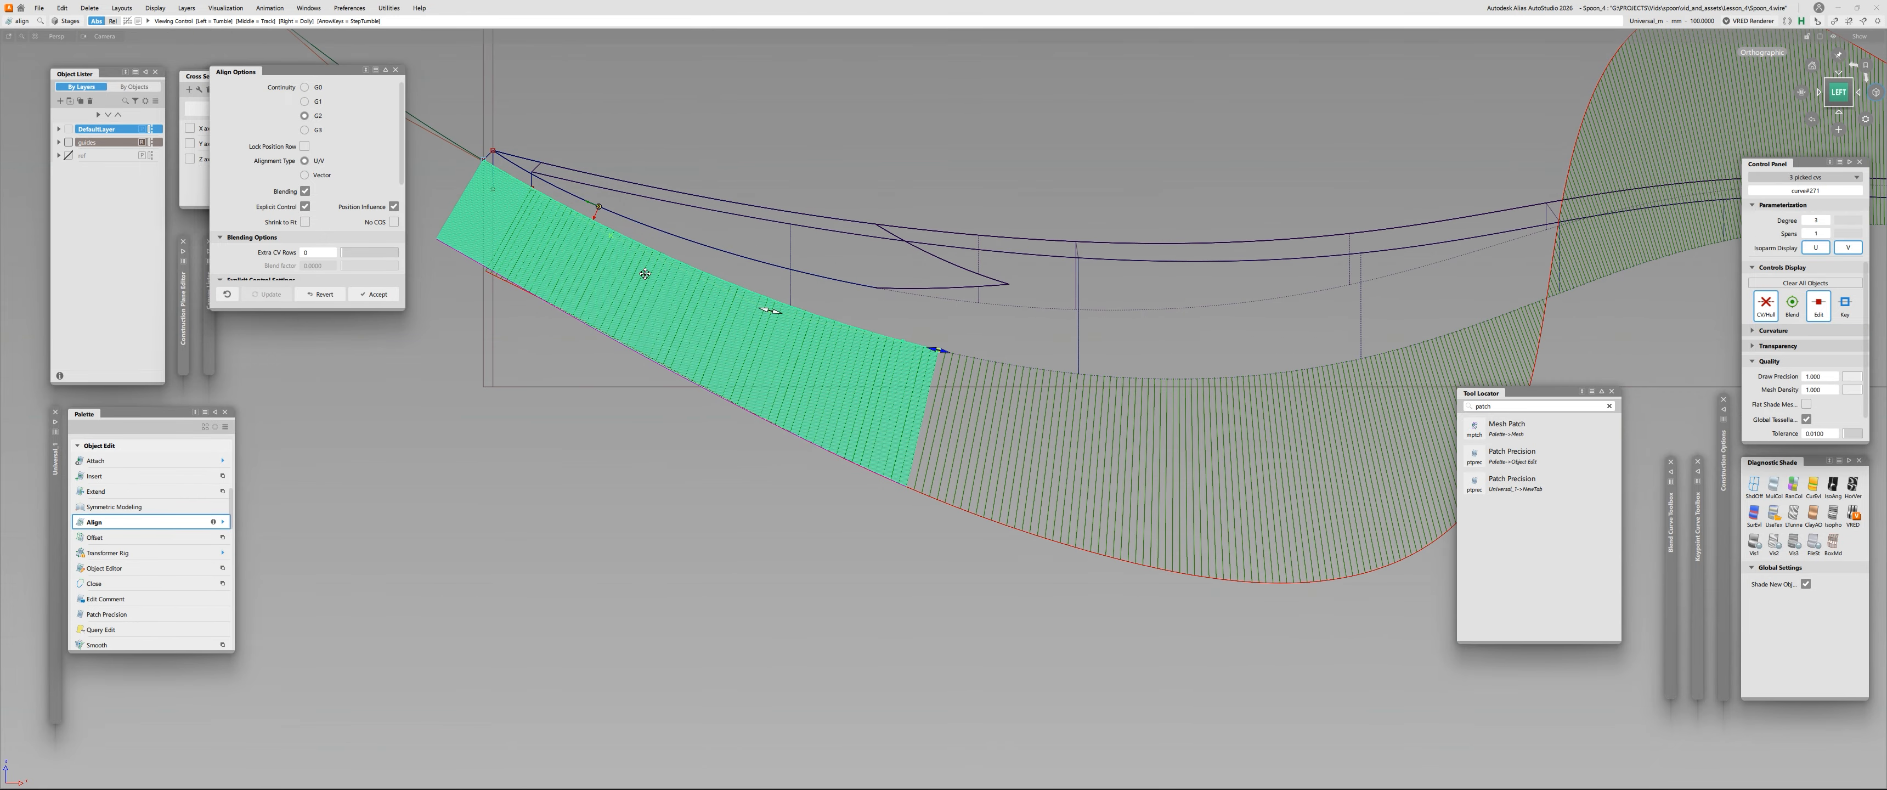
left_click_drag(644, 273, 899, 330, "alt+shift")
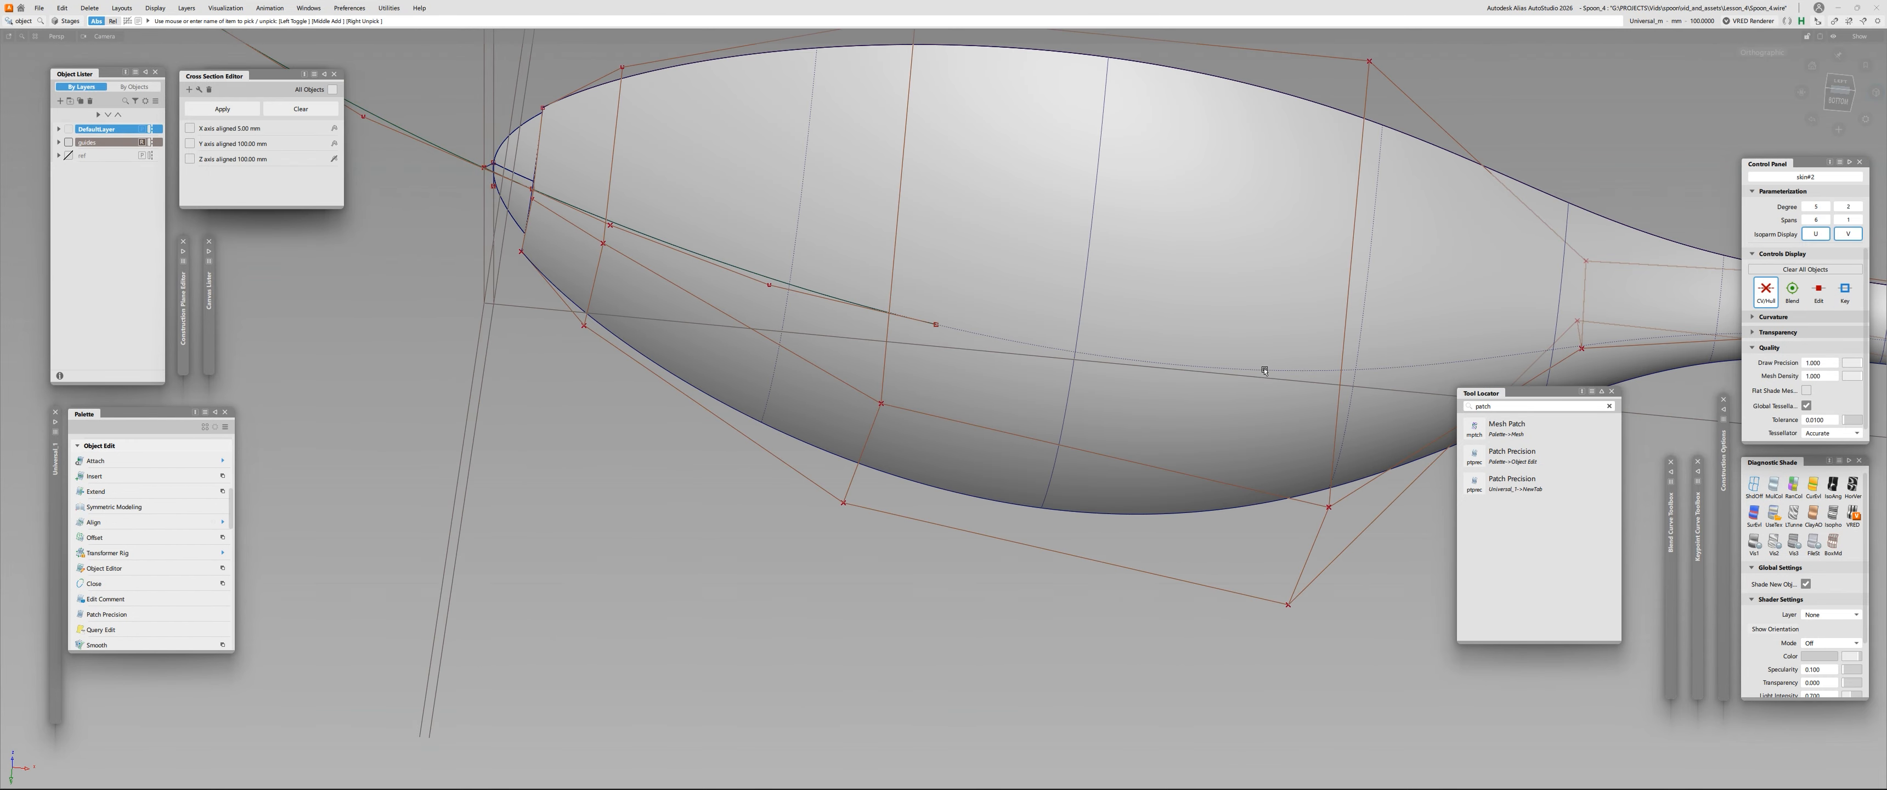
Apply black-and-white zebra stripe shading to the spoon's surfaces and show the underside from the bottom view.
left_click_drag(1265, 371, 1273, 118, "alt+shift")
middle_click_drag(1227, 274, 1154, 430, "alt+shift")
left_click_drag(1154, 430, 1028, 388, "alt+shift")
left_click(1028, 354)
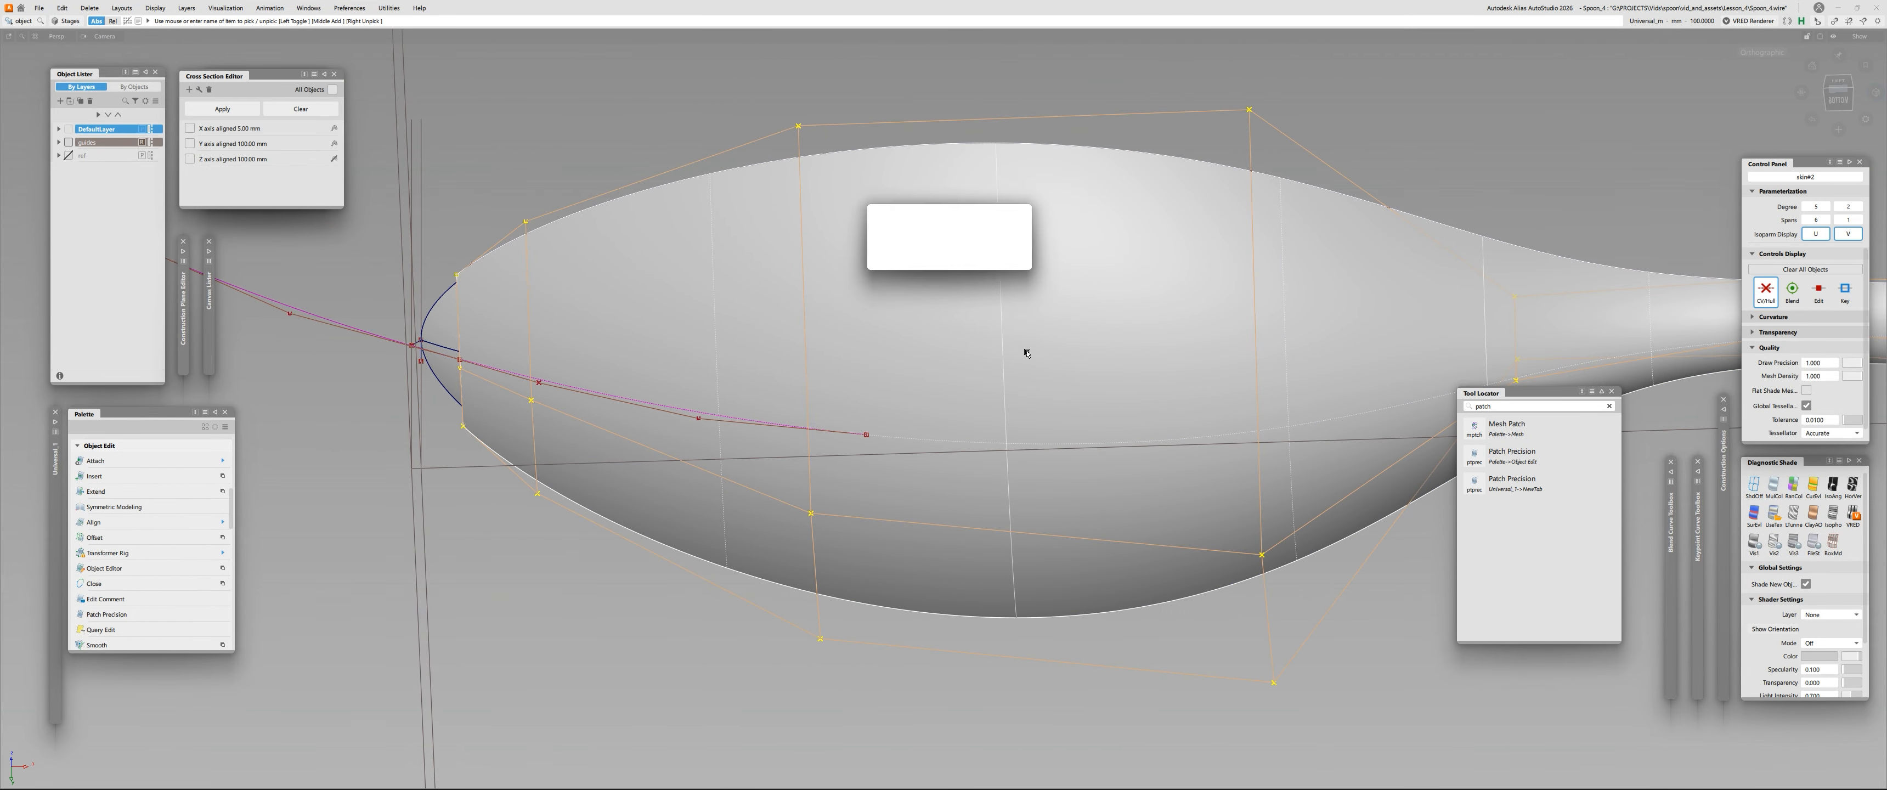
left_click(1020, 228)
mouse_move(1024, 480)
left_mouse_down("alt+shift")
mouse_move(1045, 257)
mouse_move(1062, 370)
mouse_move(1015, 332)
mouse_move(1005, 360)
left_mouse_up("alt+shift")
left_click(1573, 352)
left_click(1853, 485)
left_click(1838, 92)
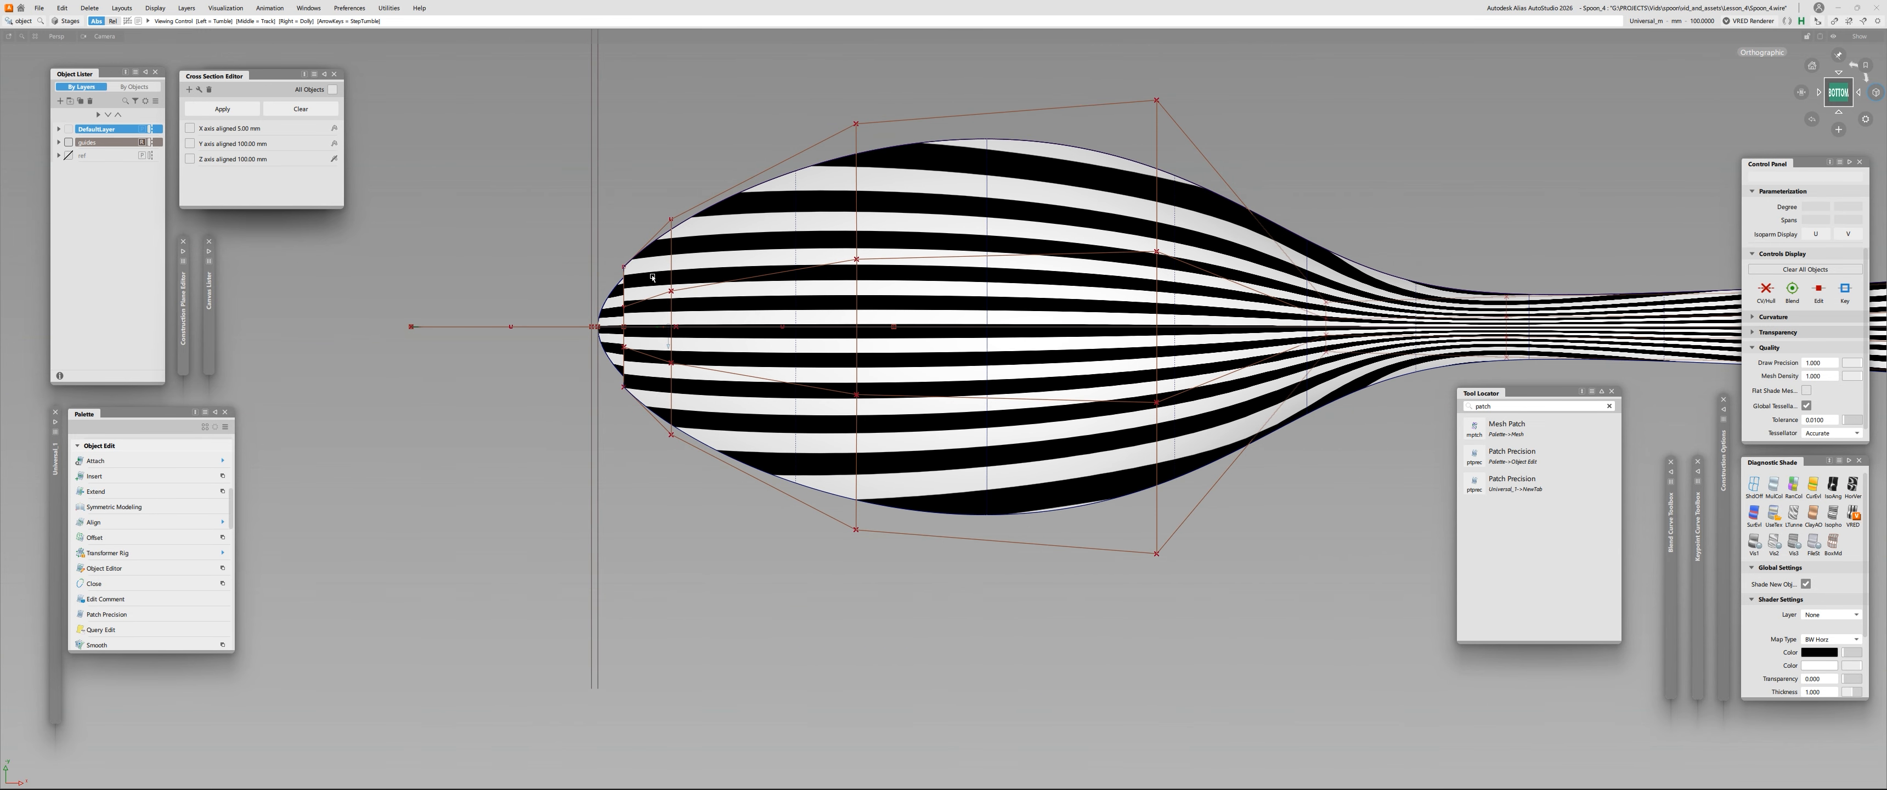
Examine the zebra stripes along the underside from the bottom, left and oblique views, from the tip to the neck.
scroll(620, 286, "up", 3)
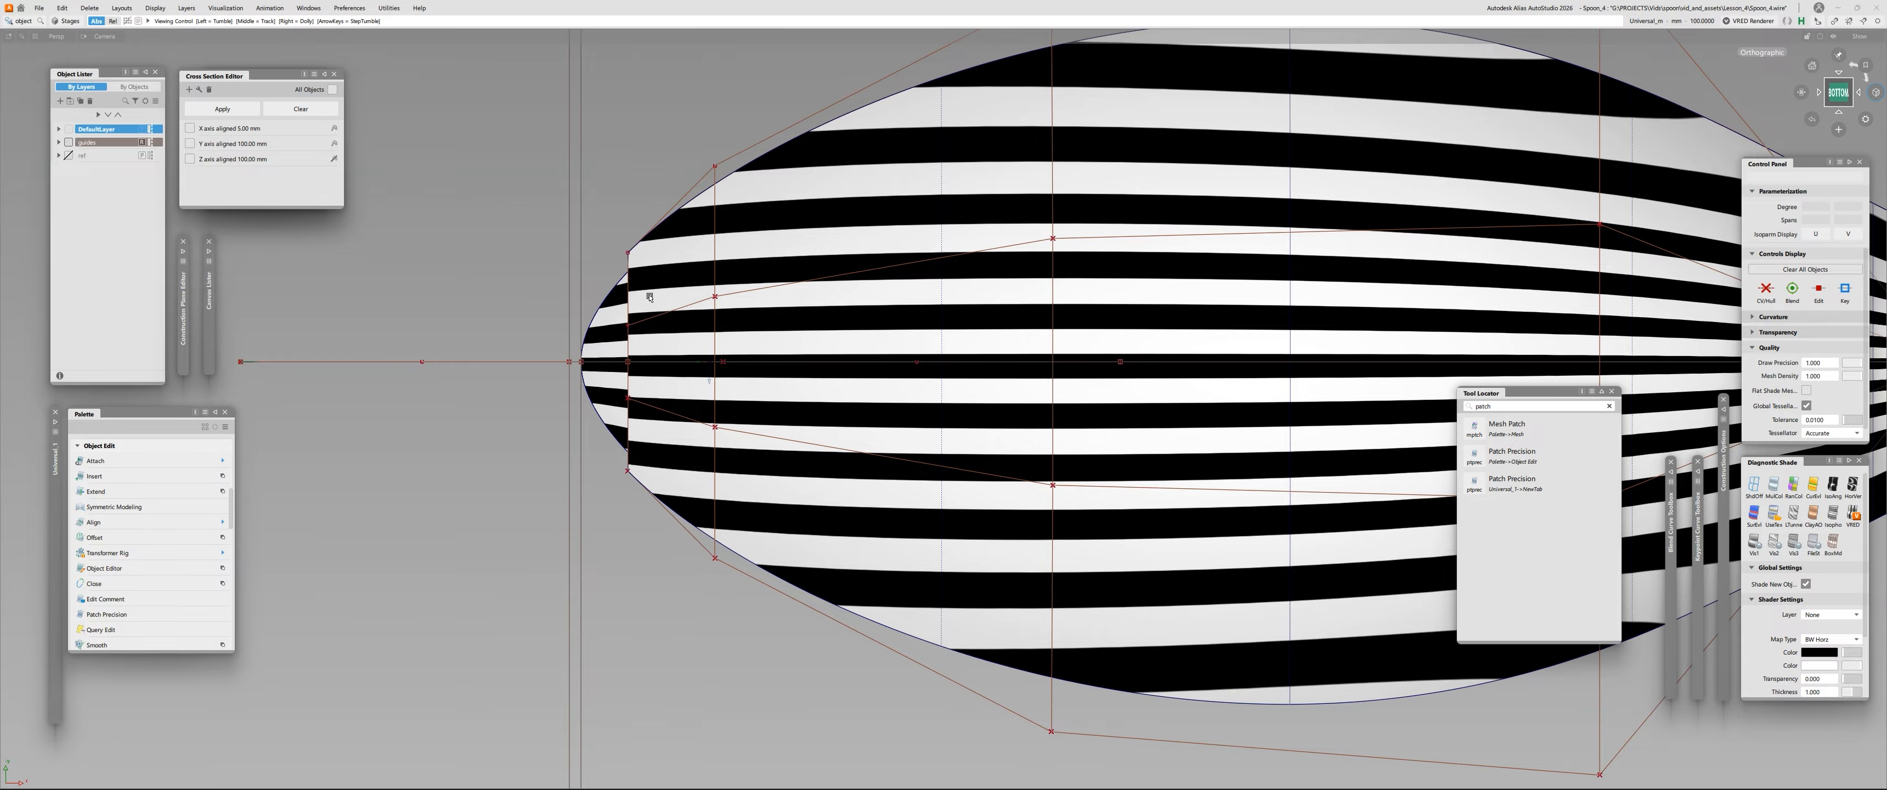
right_click_drag(644, 319, 1320, 321, "alt+shift")
middle_click_drag(1320, 321, 1162, 323, "alt+shift")
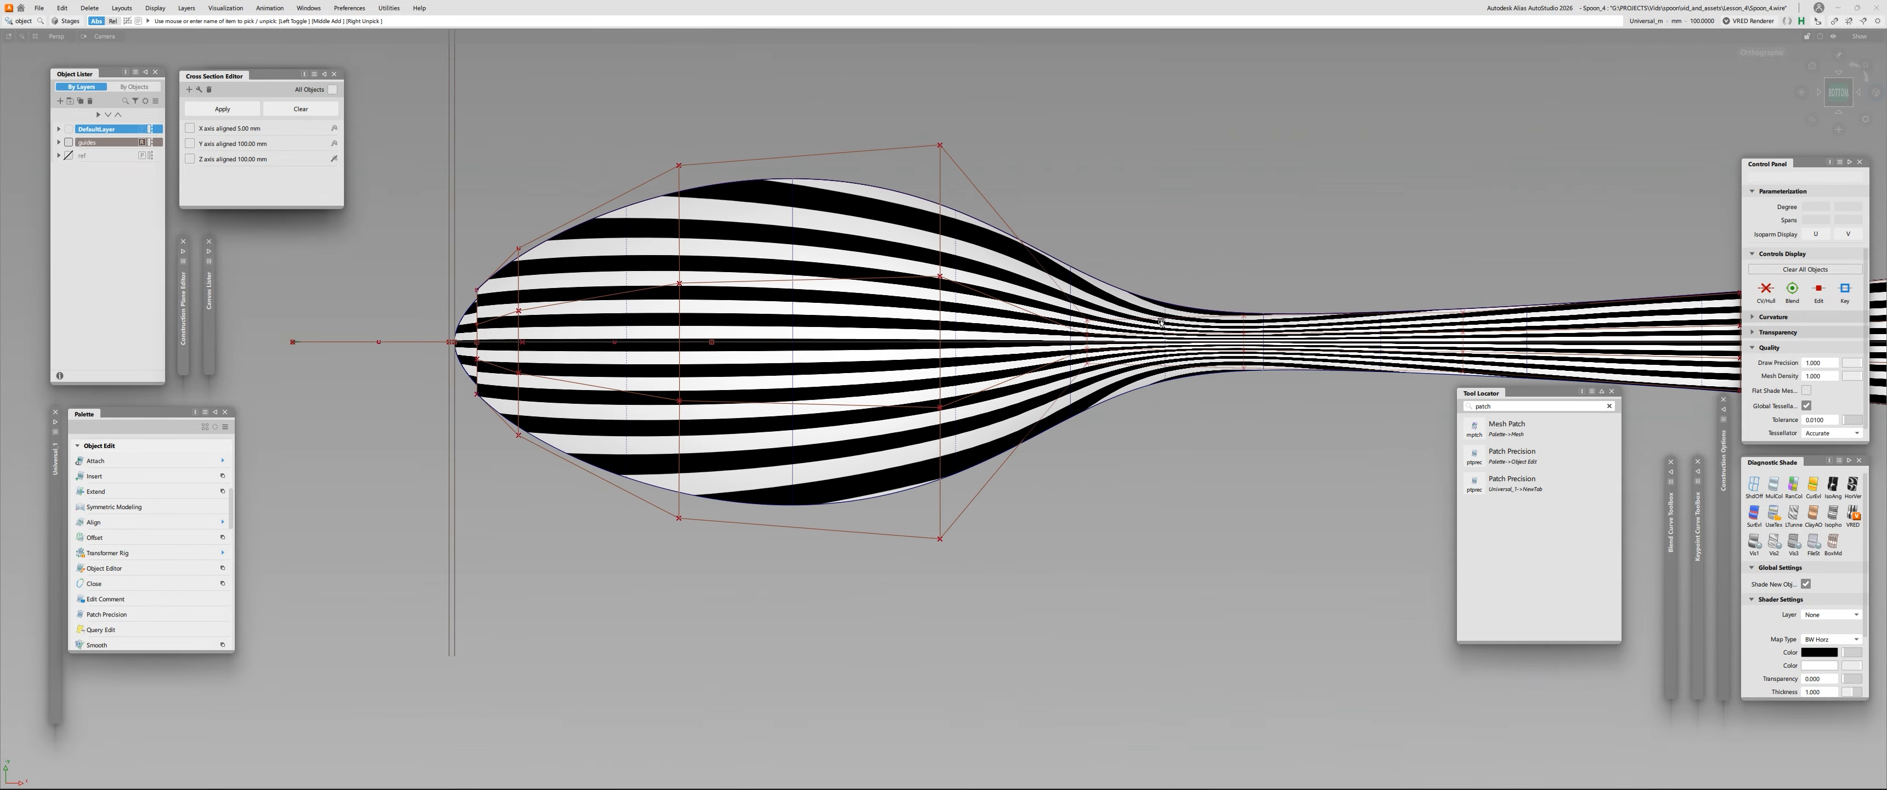
left_click_drag(614, 239, 573, 559, "alt+shift")
left_click(1838, 89)
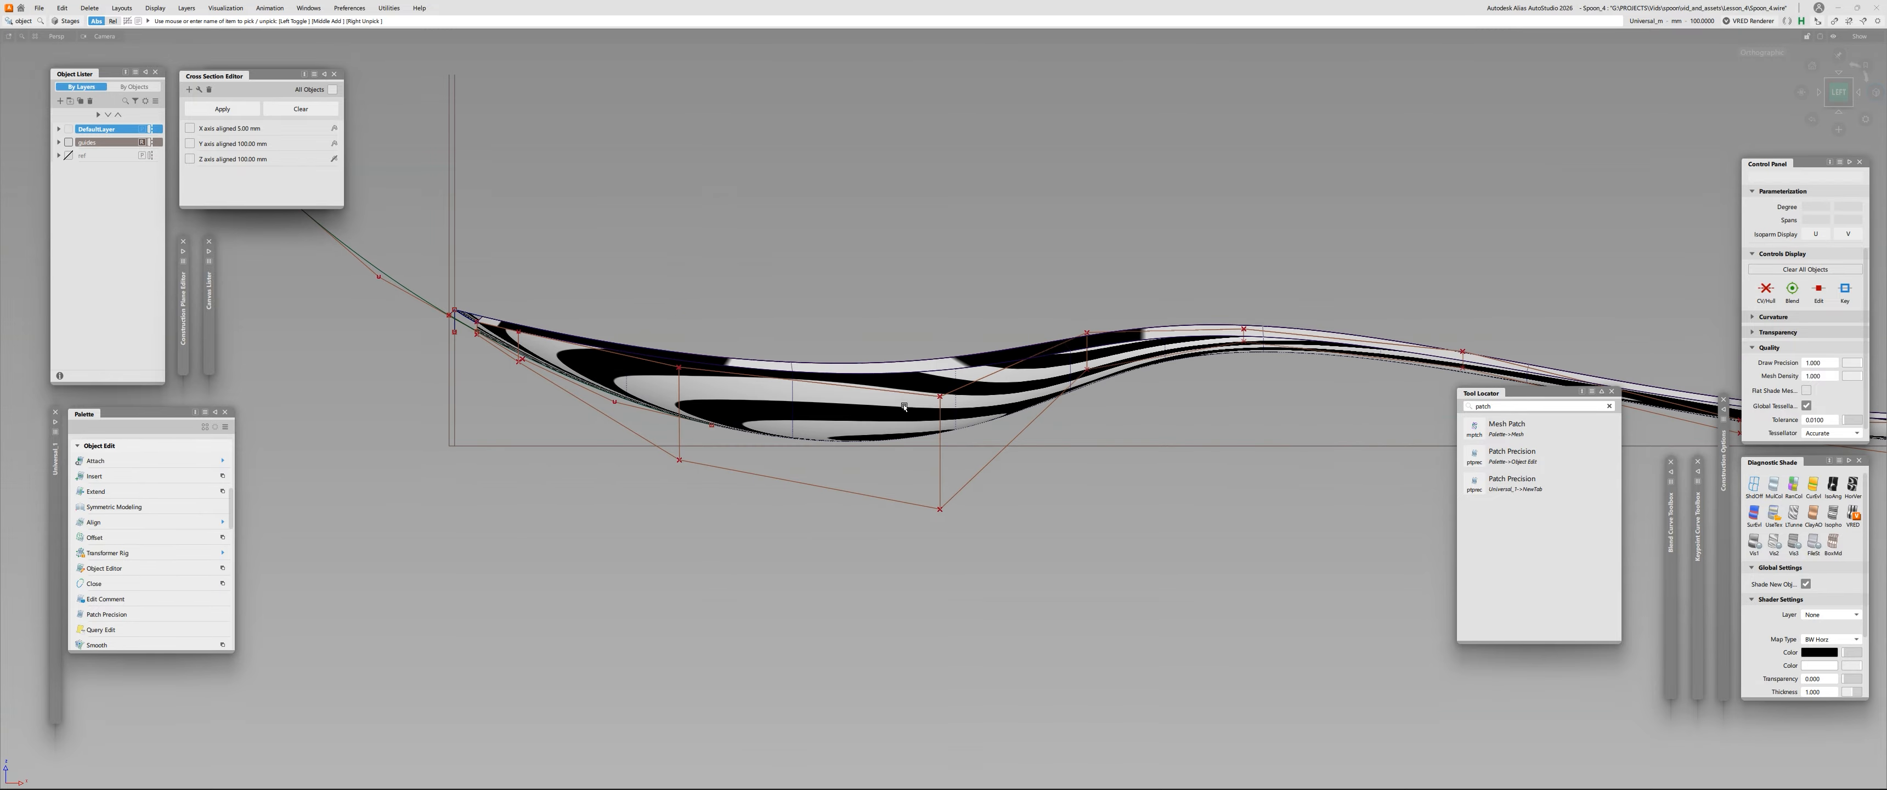
left_click_drag(769, 382, 886, 378, "alt+shift")
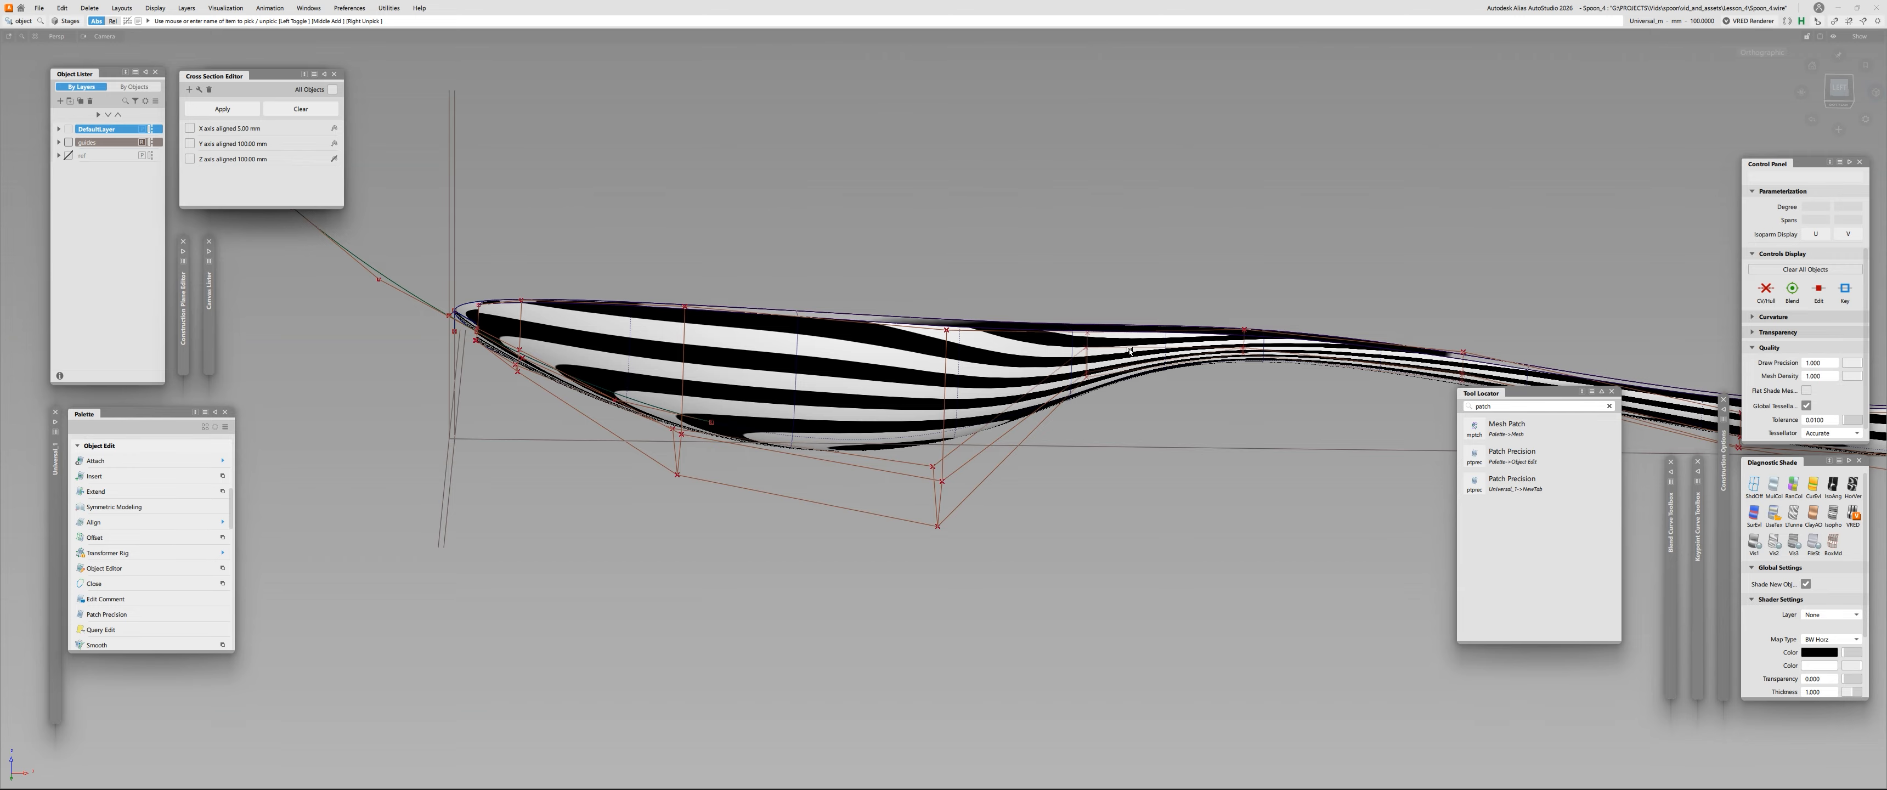
left_click_drag(883, 373, 691, 251, "alt+shift")
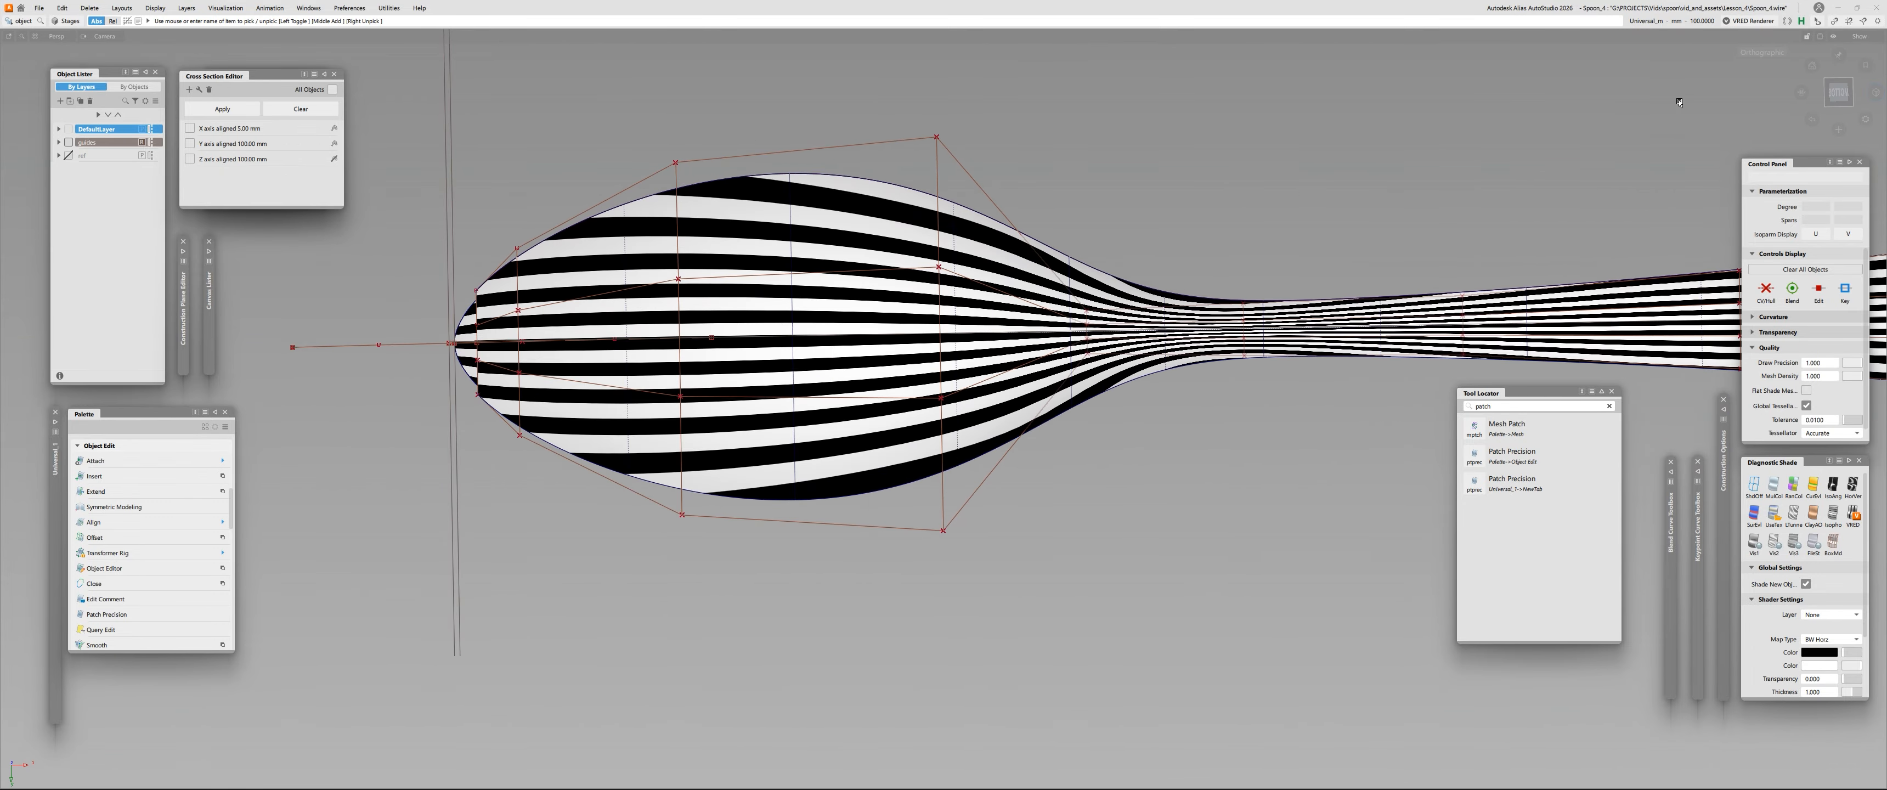
left_click(1839, 89)
left_click_drag(1461, 219, 923, 480, "alt+shift")
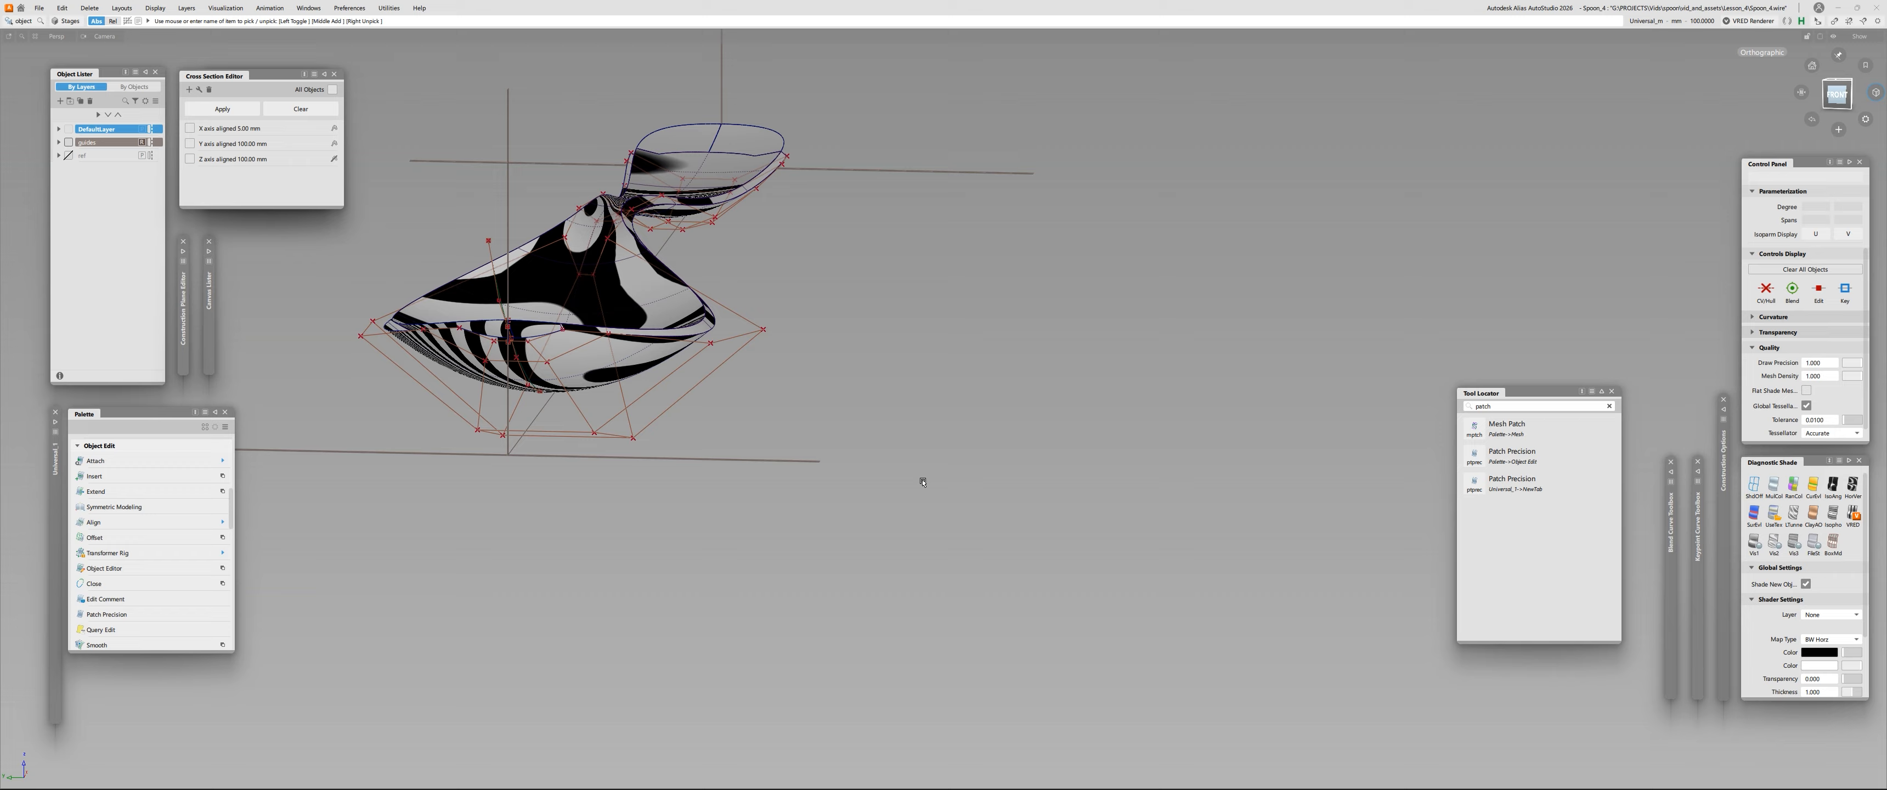
Select the draft surface along the bowl's rim and examine the stripes around it from front and oblique angles.
left_click(705, 323)
left_click(705, 322)
right_click_drag(705, 323, 636, 257, "alt+shift")
left_click(738, 270)
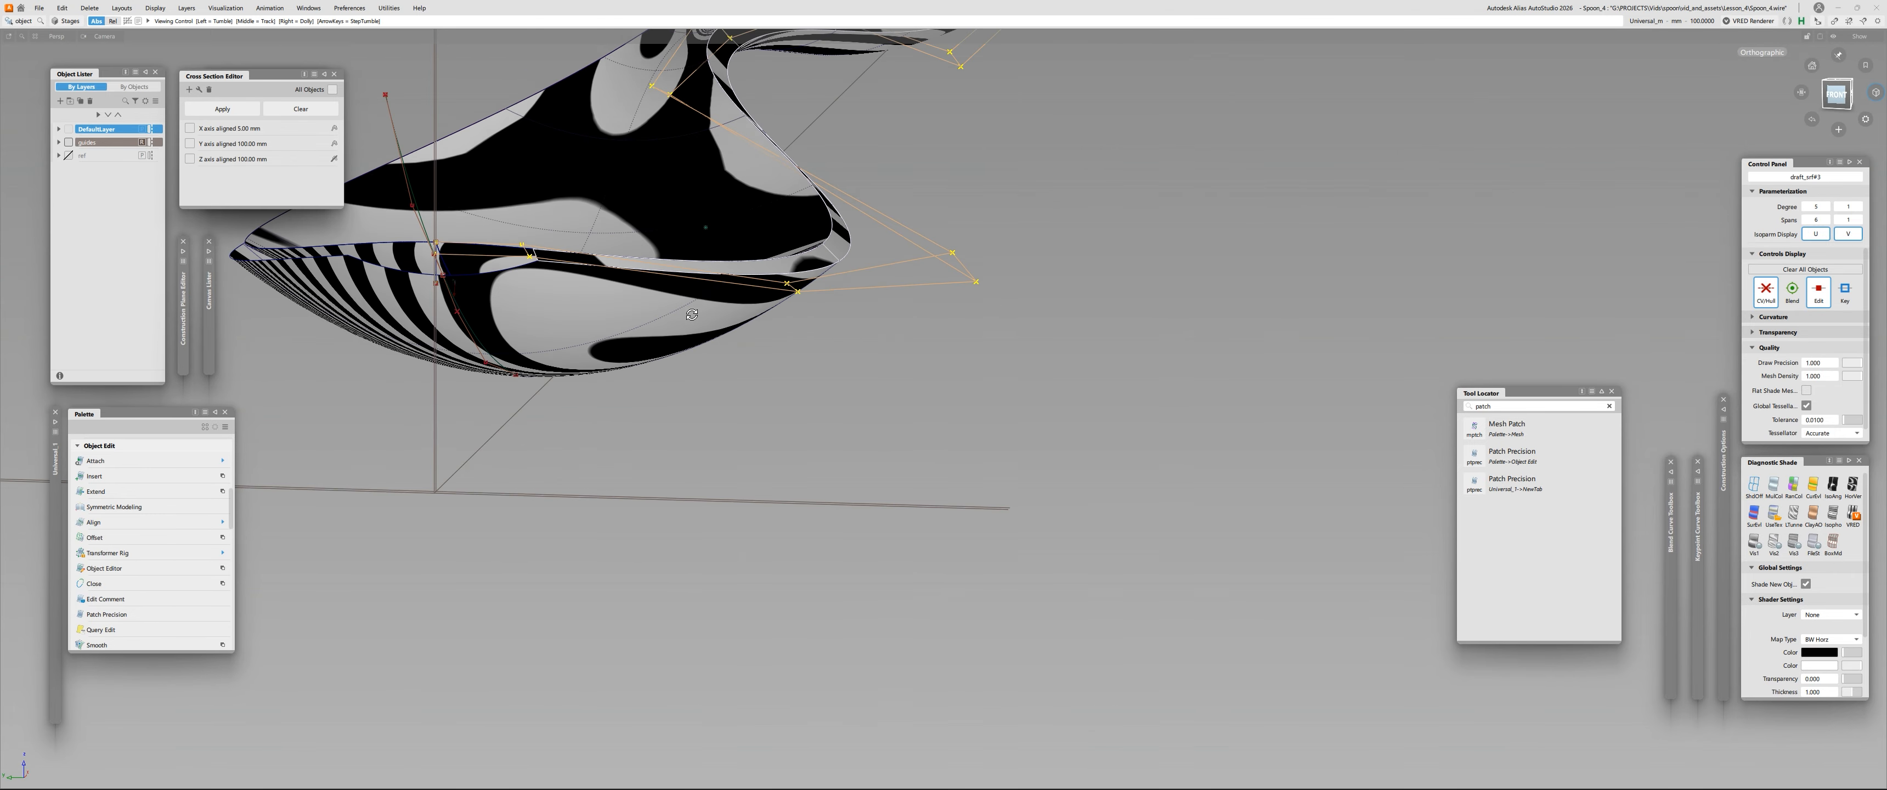
left_click_drag(636, 257, 432, 232, "alt+shift")
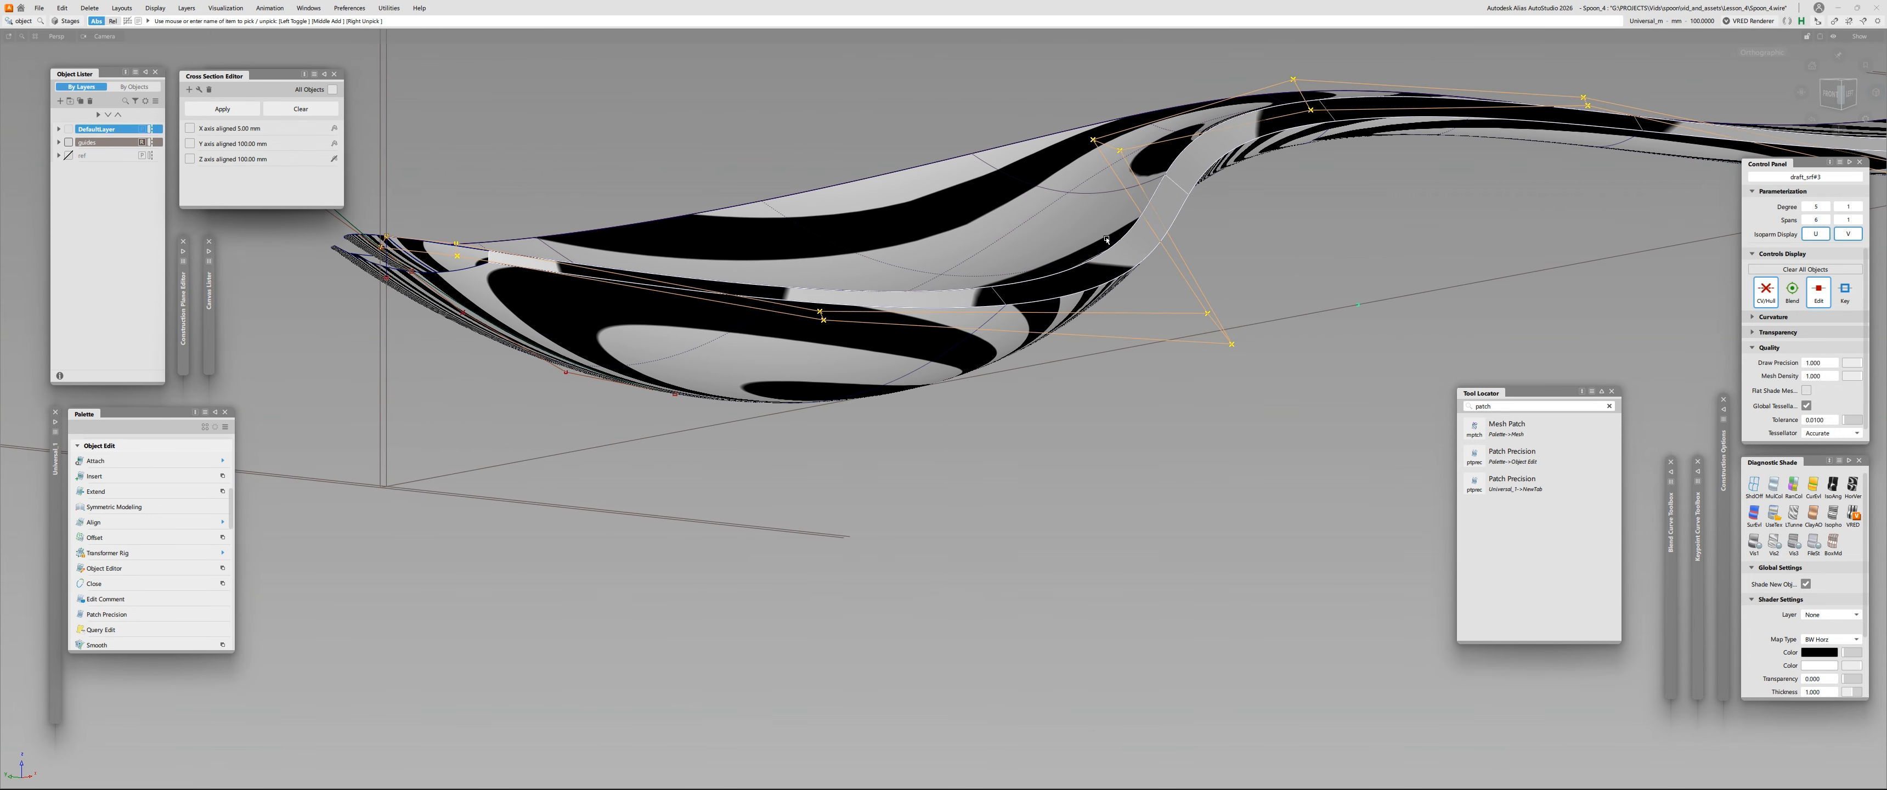
left_click_drag(1106, 238, 690, 303, "alt+shift")
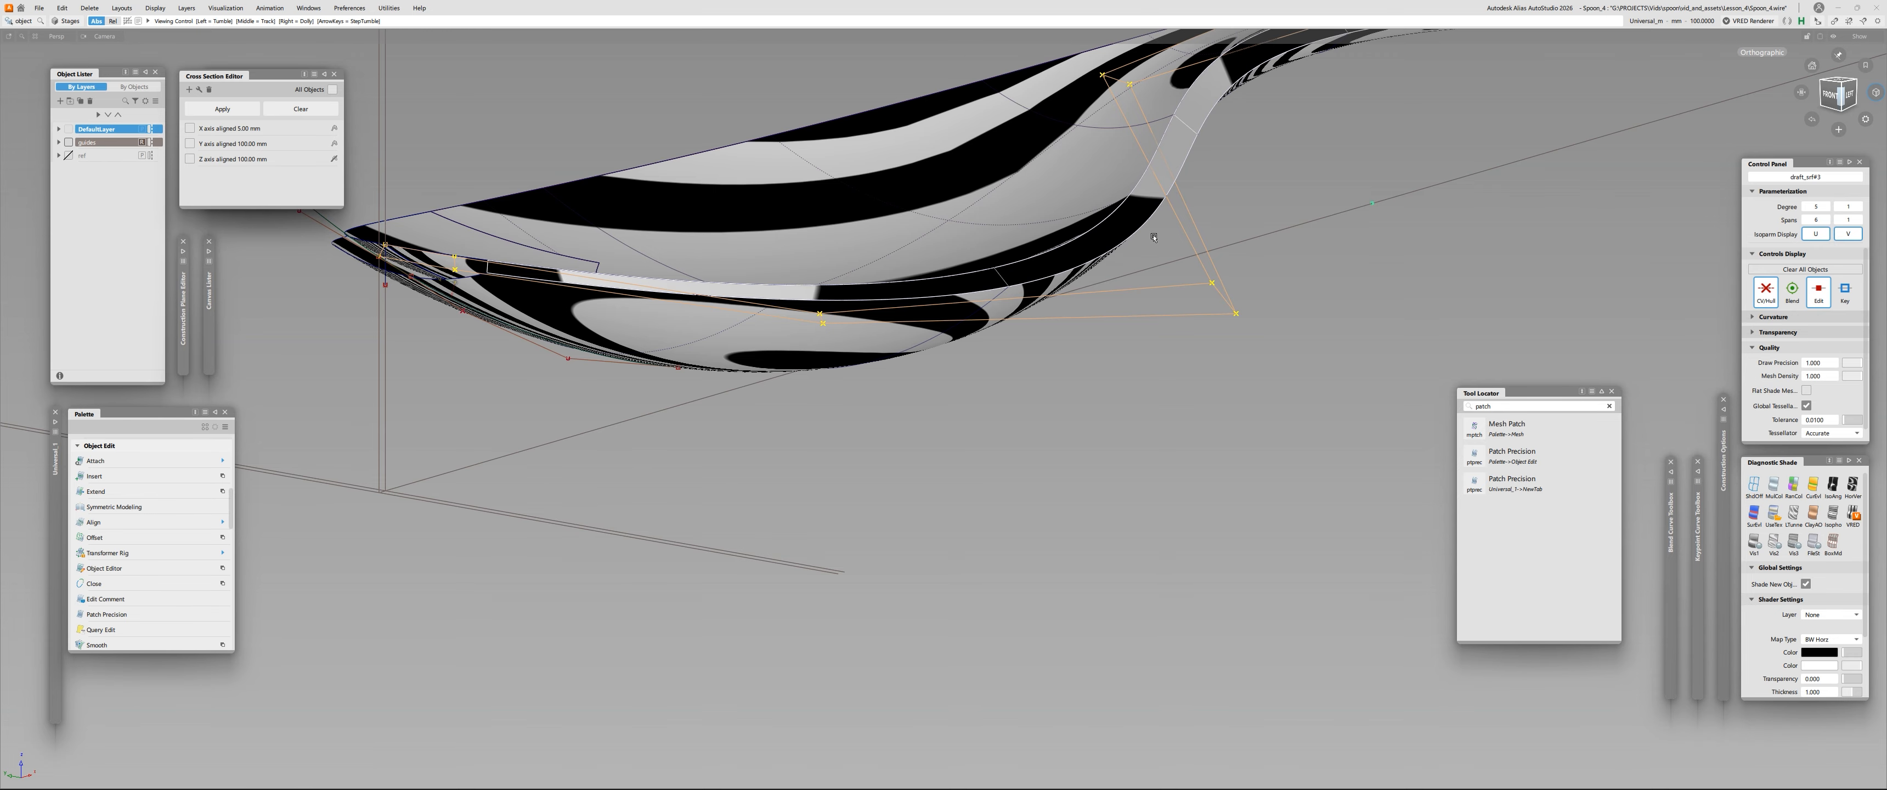
left_click_drag(1154, 238, 810, 288, "alt+shift")
left_click_drag(1033, 371, 1321, 336, "alt+shift")
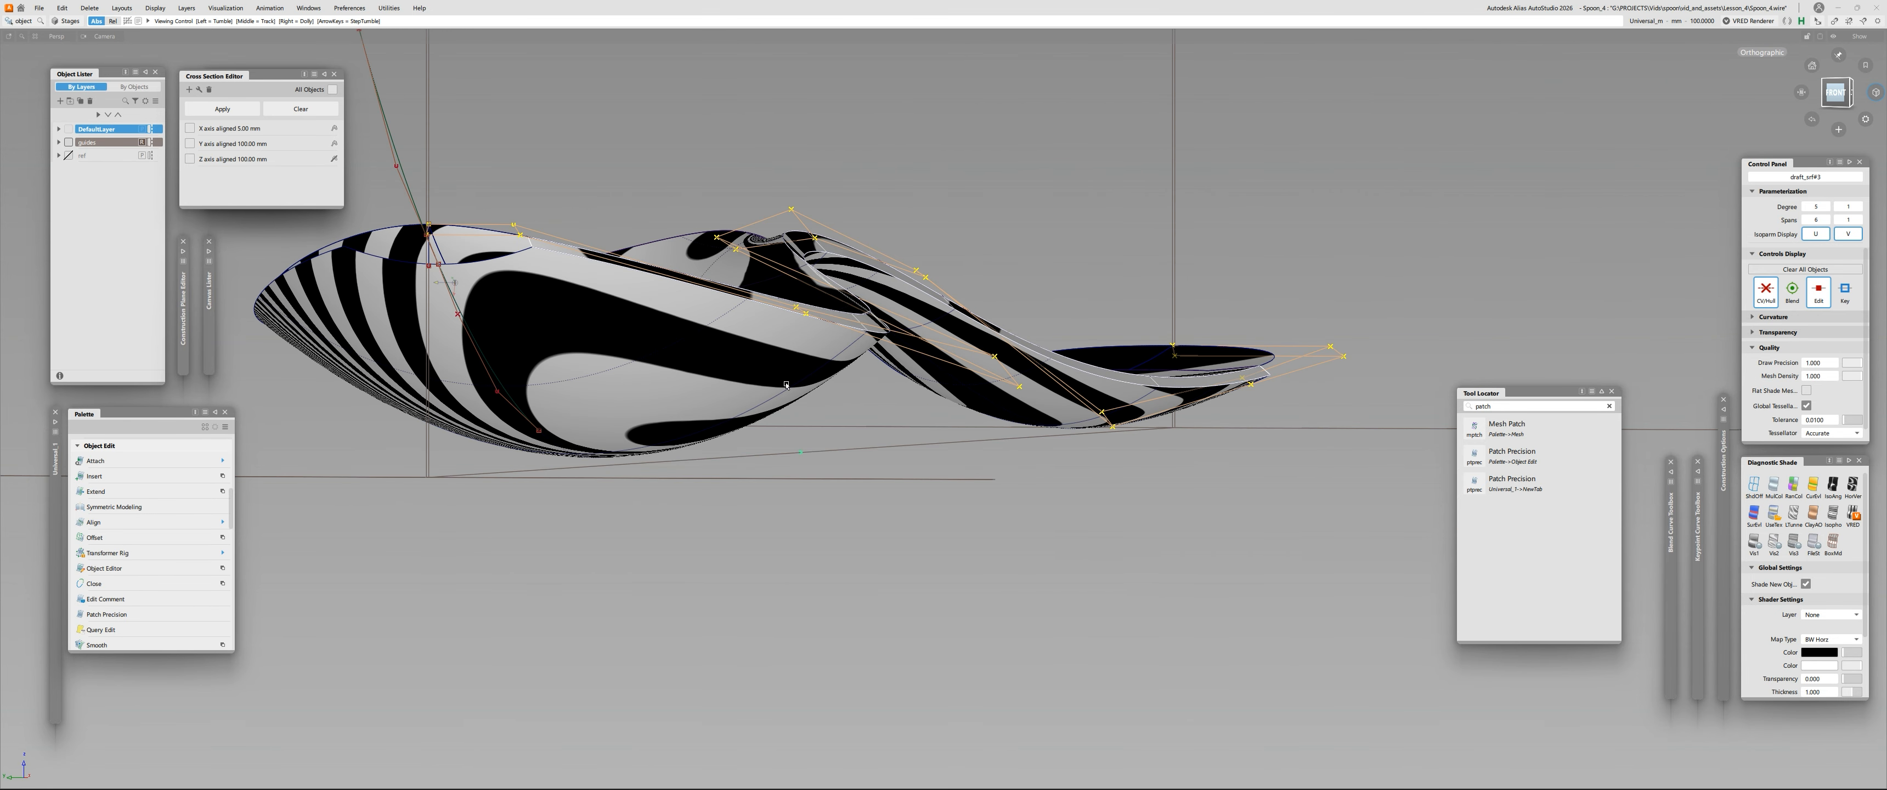
left_click_drag(786, 385, 627, 133, "alt+shift")
left_click_drag(686, 223, 607, 141, "alt+shift")
right_click_drag(607, 140, 808, 248, "alt+shift")
left_click_drag(808, 248, 808, 258, "alt+shift")
Inspect the stripes at the tip seam from the bottom view and pick the underside curve's end control vertex.
left_click(1839, 93)
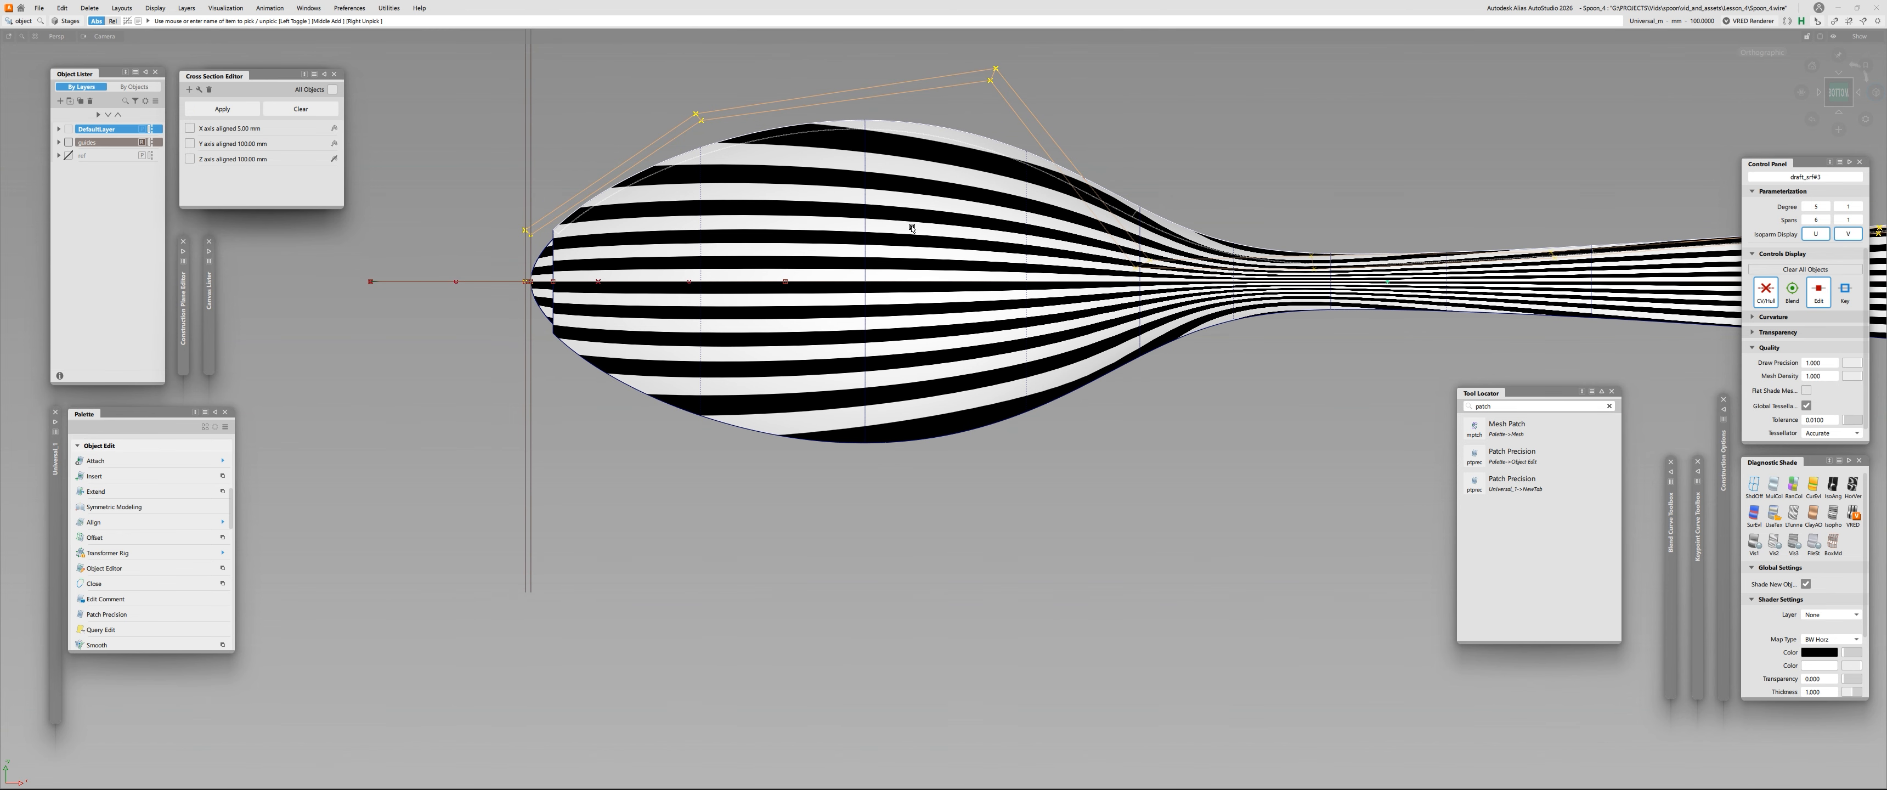
right_click_drag(572, 243, 589, 164, "alt+shift")
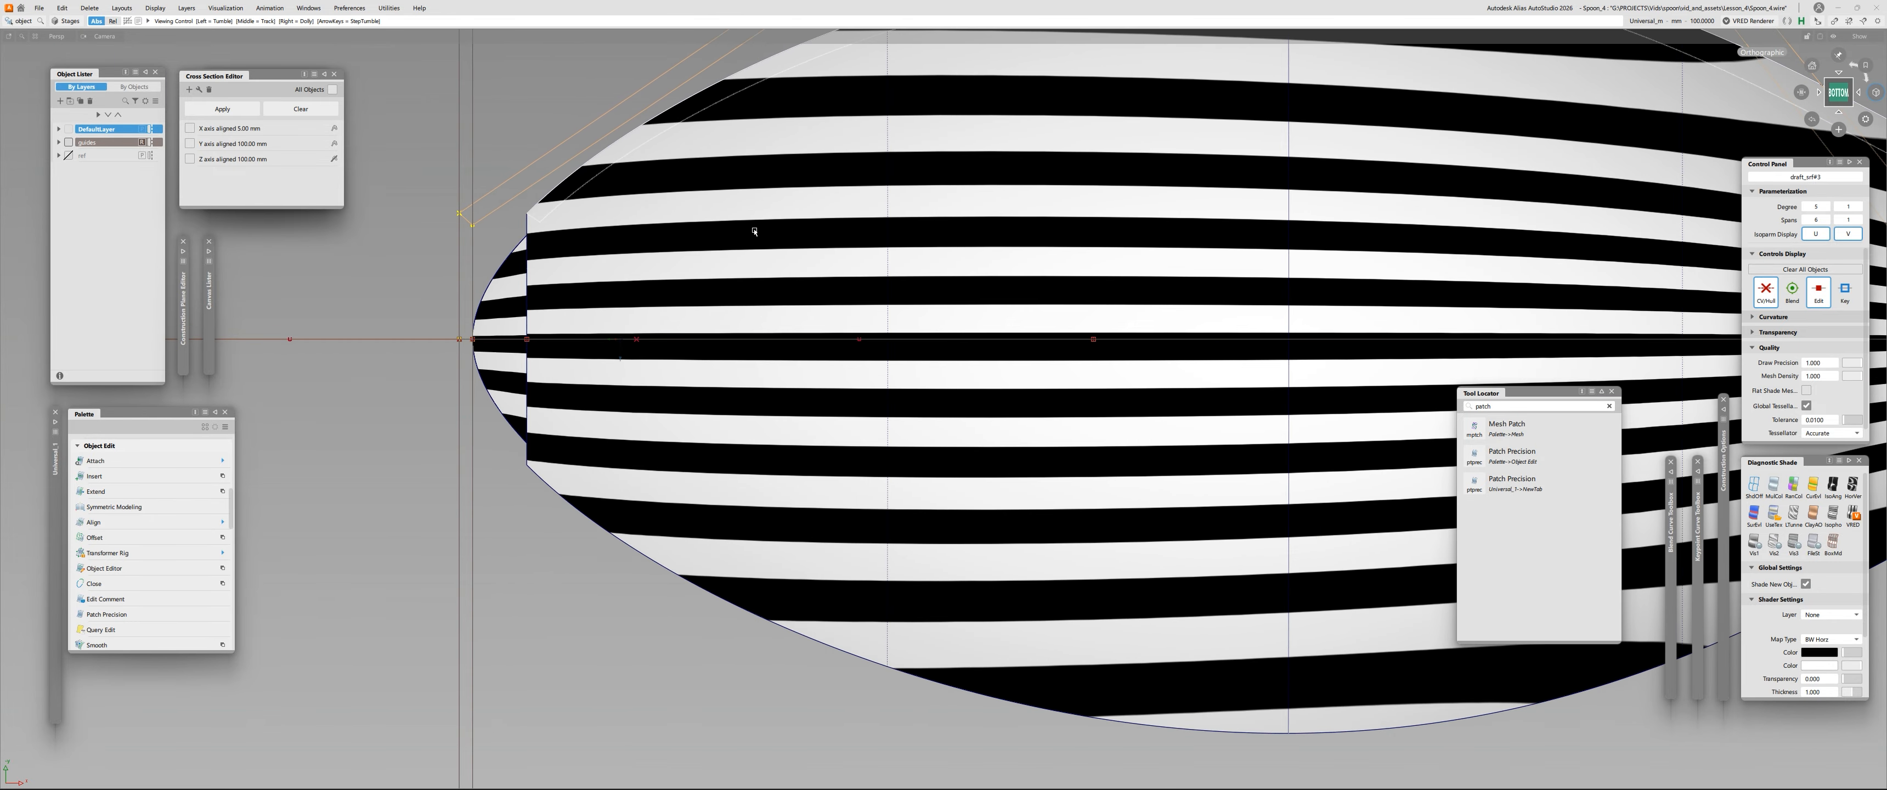
right_click_drag(793, 227, 933, 250, "alt+shift")
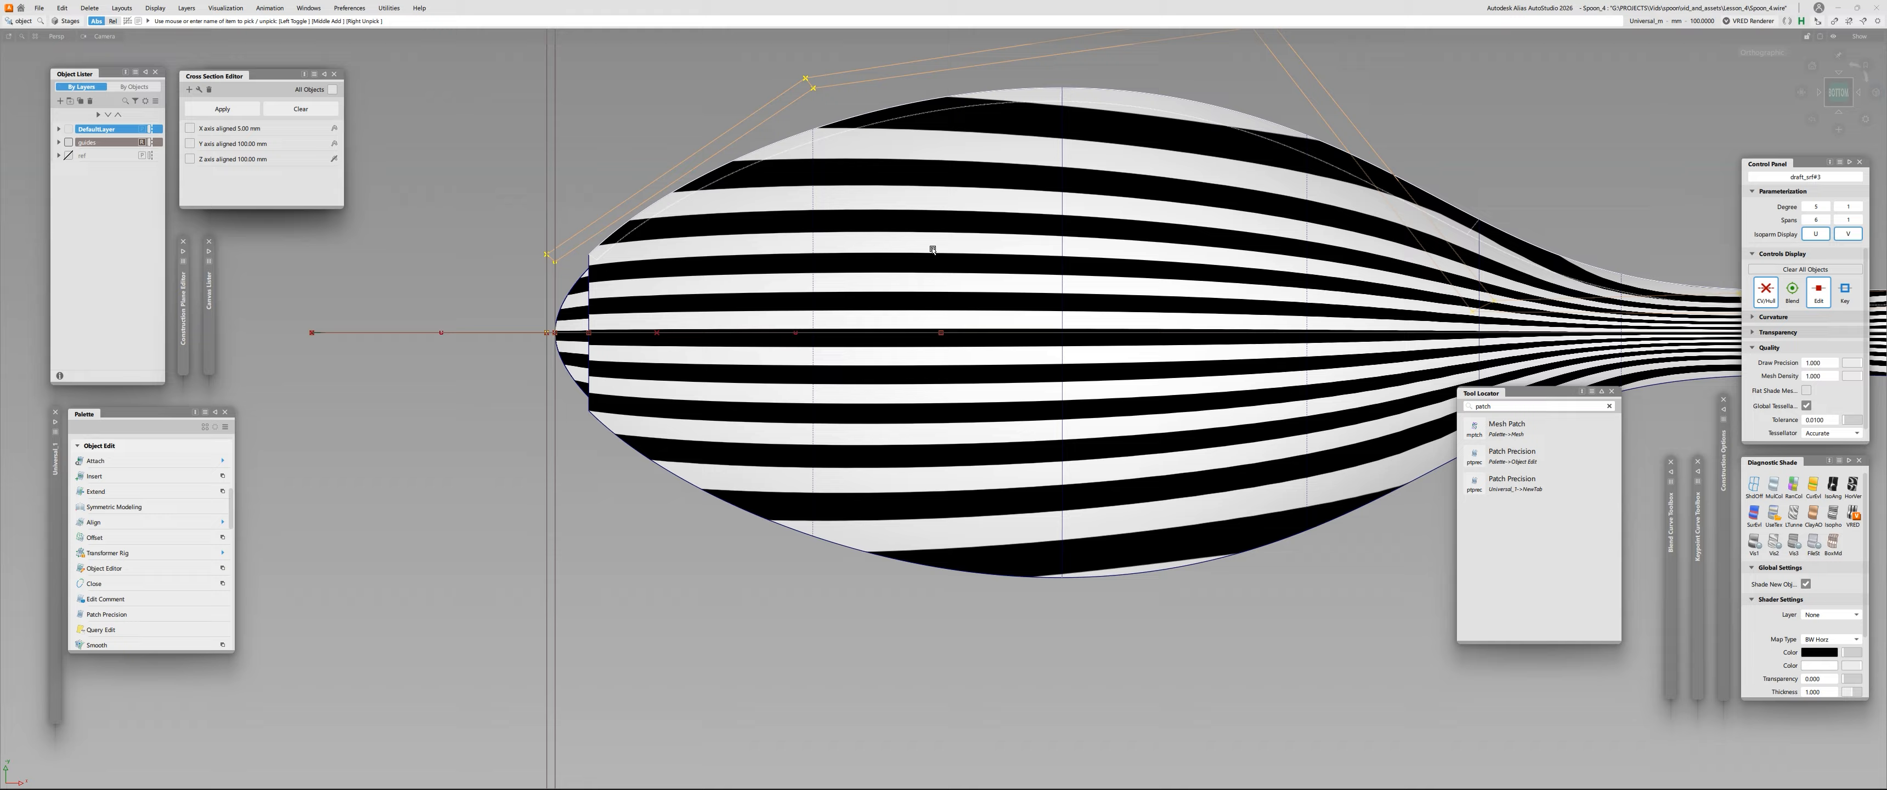
left_click(945, 336)
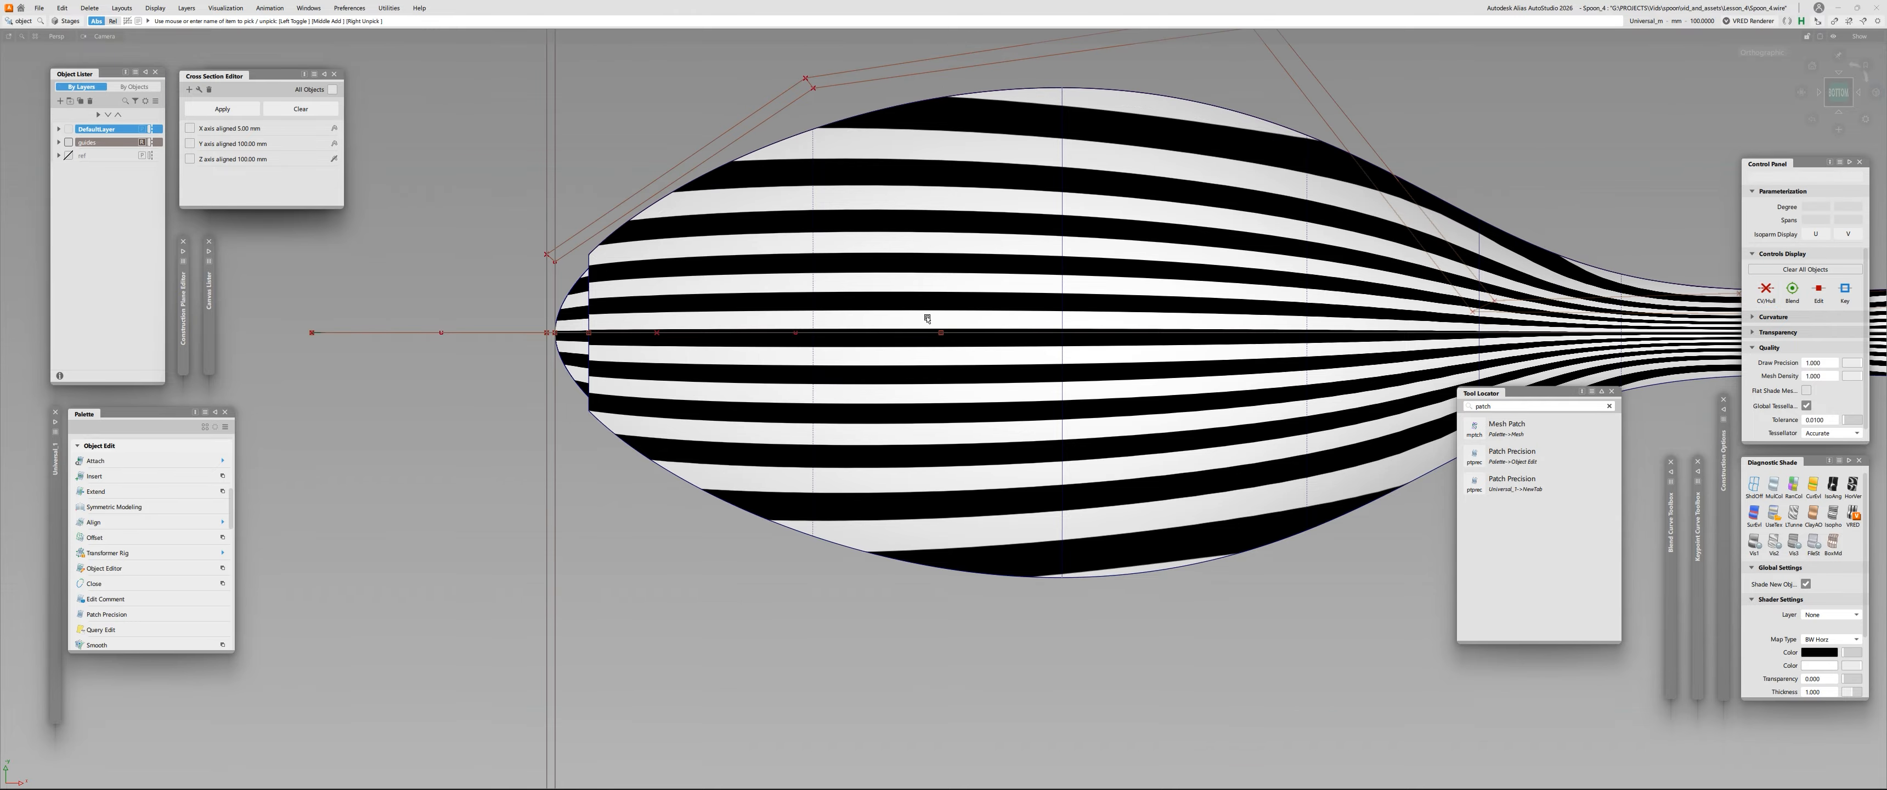
left_click(942, 334)
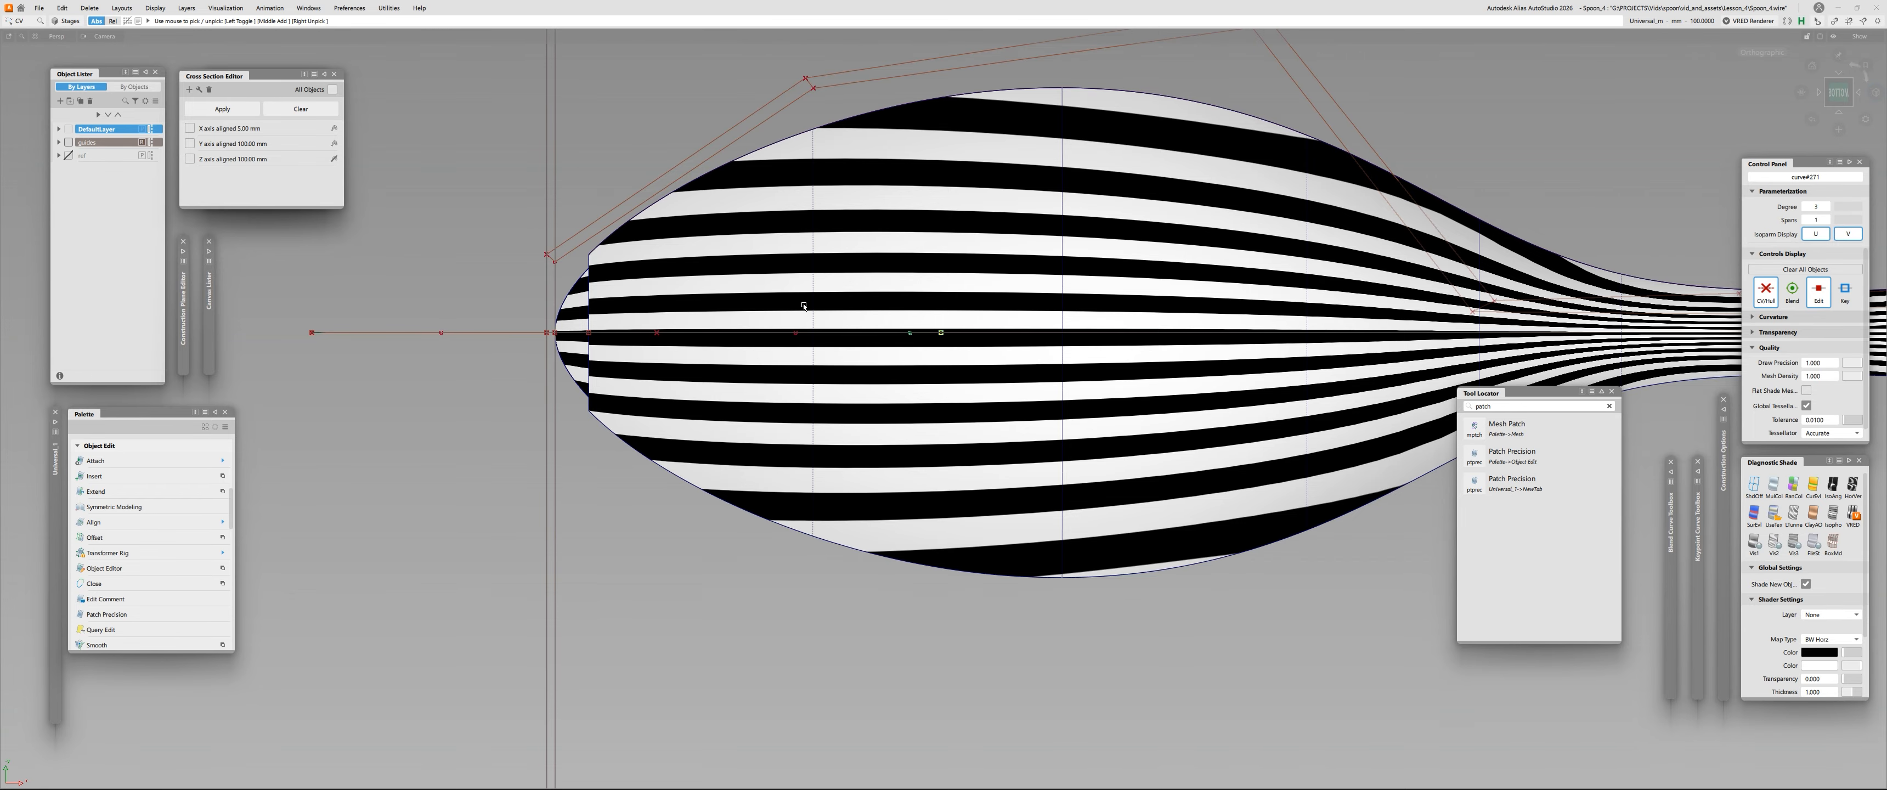
Examine the stripe flow across the tip seam and along the bowl's centreline from oblique and bottom views.
scroll(804, 305, "up", 2)
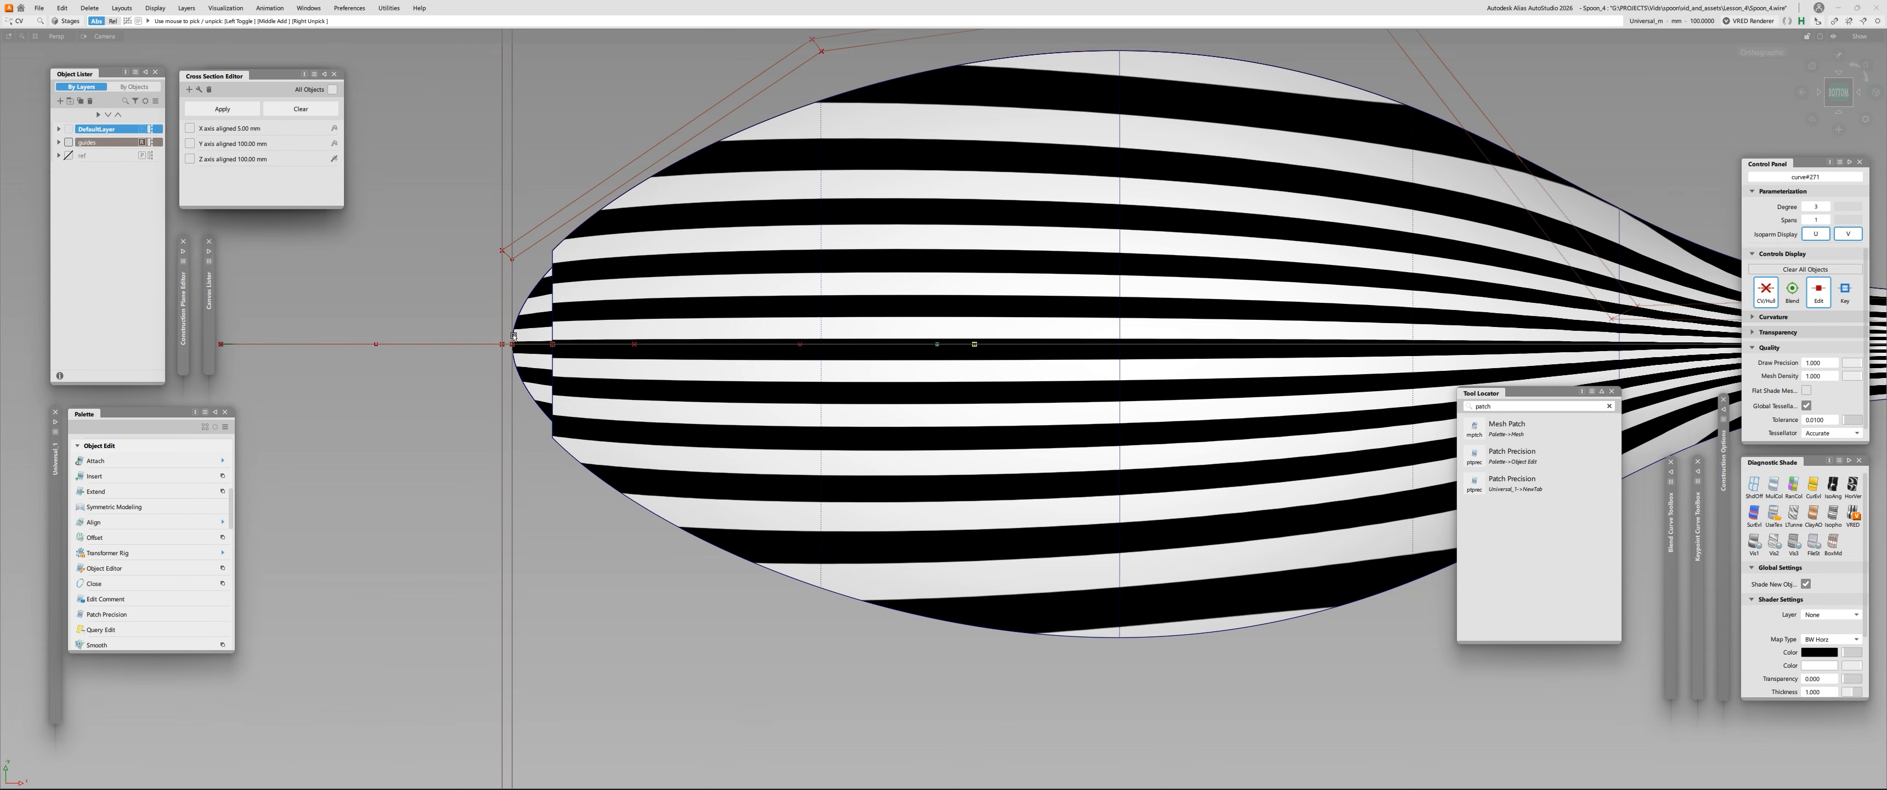
left_click_drag(876, 185, 628, 335, "alt+shift")
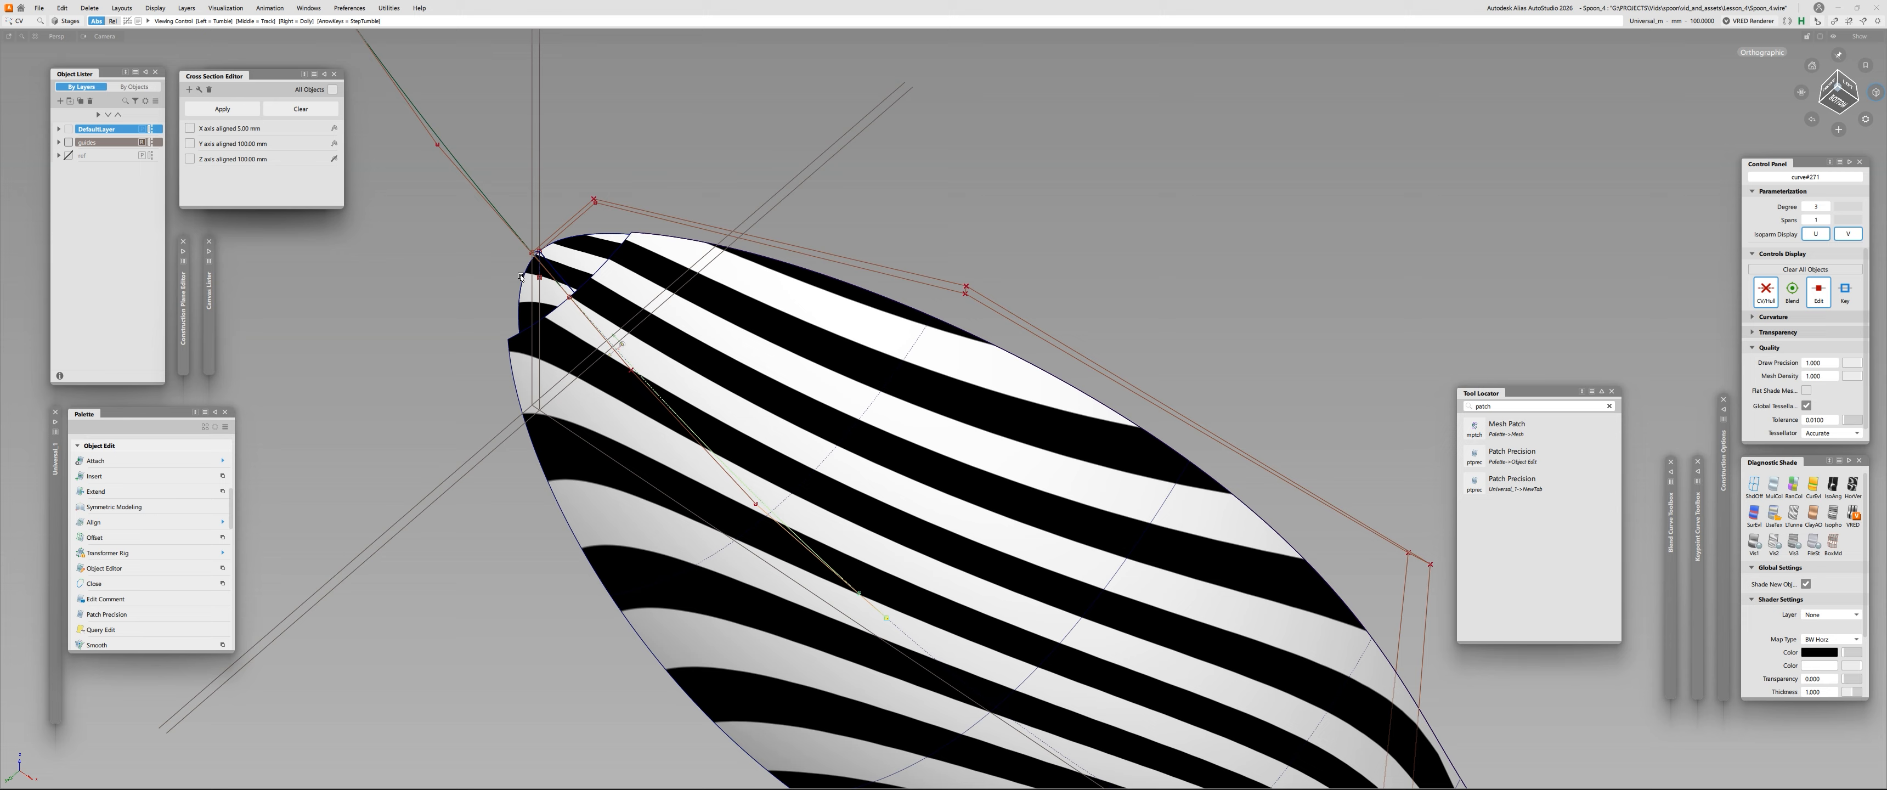
left_click_drag(521, 277, 620, 294, "alt+shift")
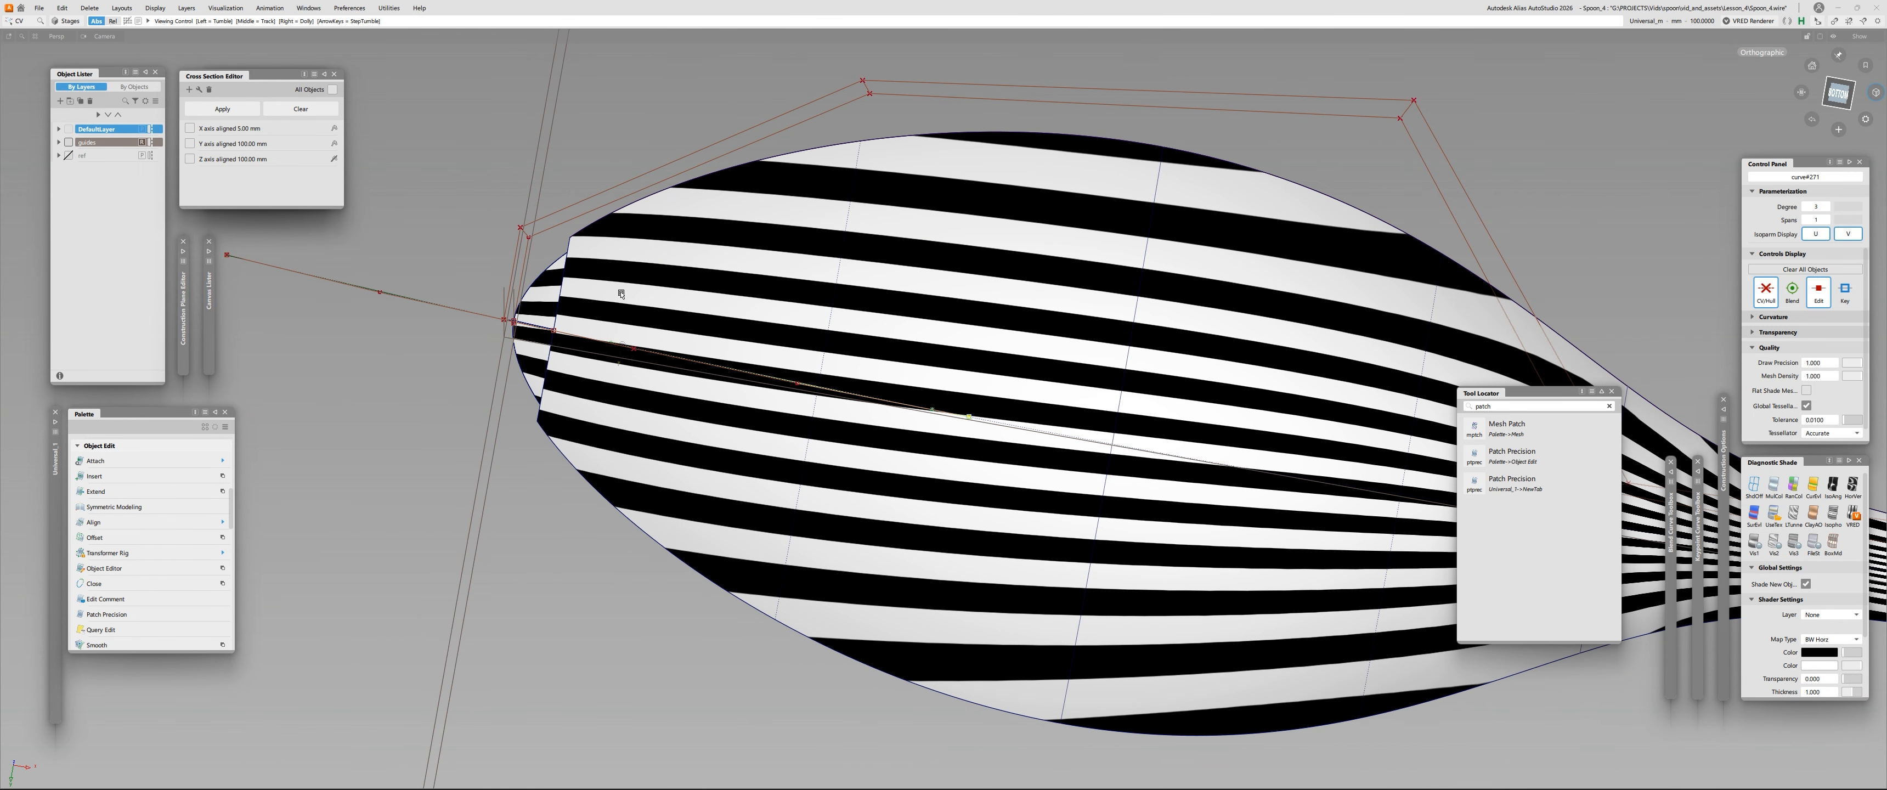
left_click(1839, 94)
middle_click_drag(784, 251, 577, 291, "alt+shift")
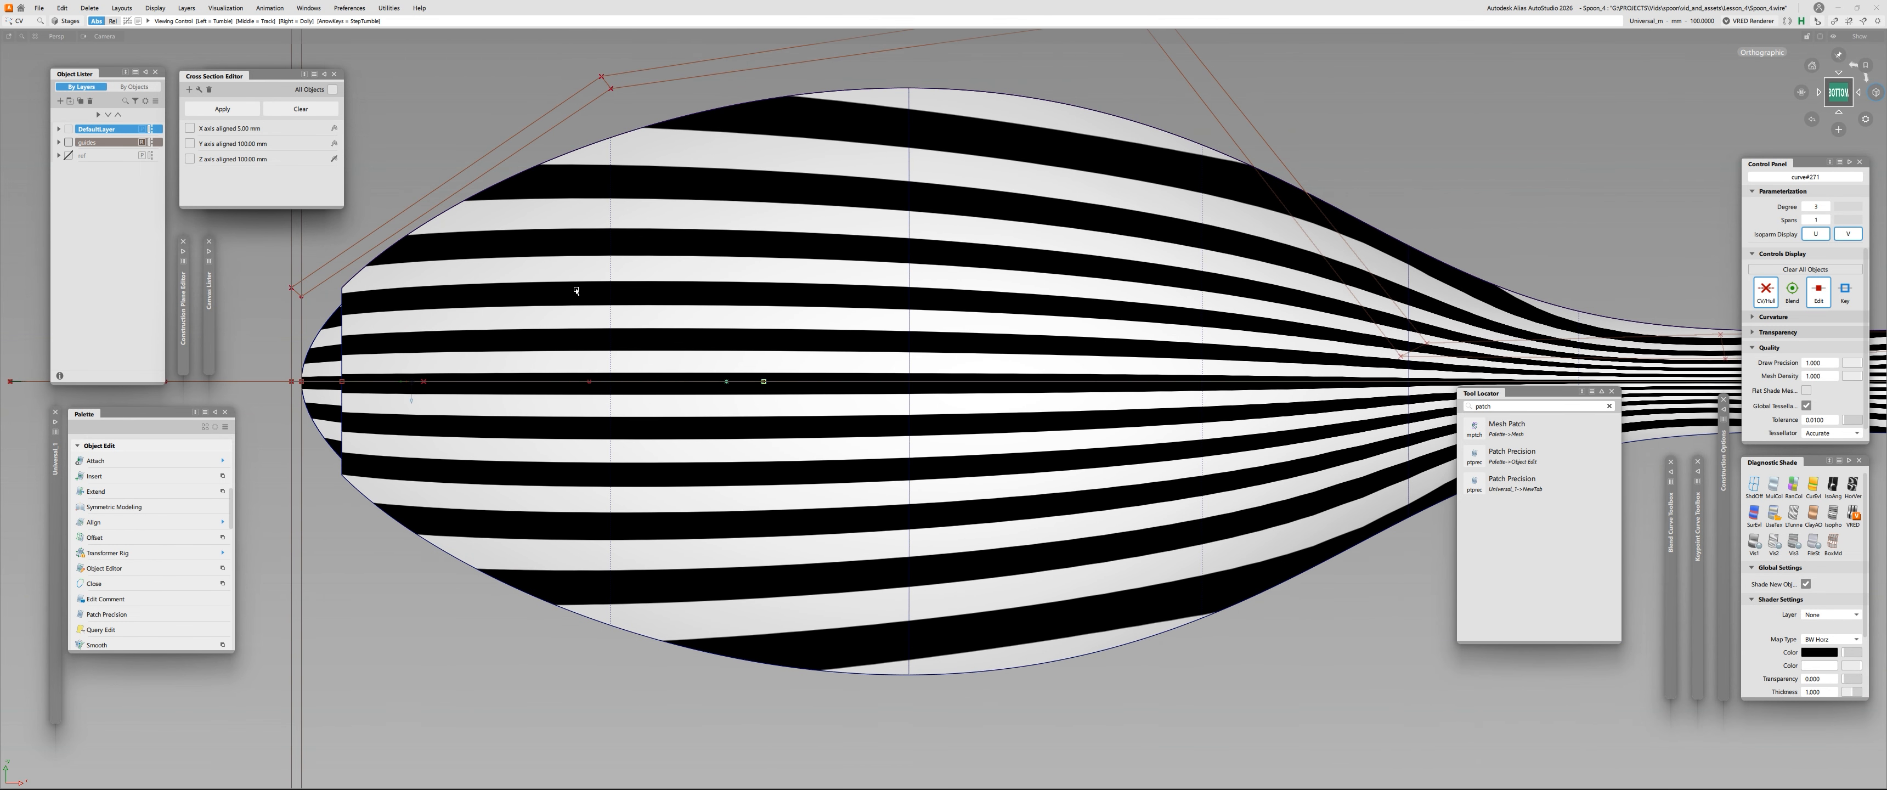
middle_click_drag(1087, 302, 1055, 304, "alt+shift")
left_click_drag(695, 287, 746, 336, "alt+shift")
left_click(1839, 94)
right_click_drag(1186, 323, 900, 401, "alt+shift")
middle_click_drag(900, 402, 835, 349, "alt+shift")
right_click_drag(835, 350, 934, 359, "alt+shift")
Redisplay the underside surface's control vertices and start transforming them.
left_click(953, 340)
left_click_drag(981, 308, 1018, 282, "ctrl+shift")
right_click_drag(1020, 281, 1057, 308, "alt+shift")
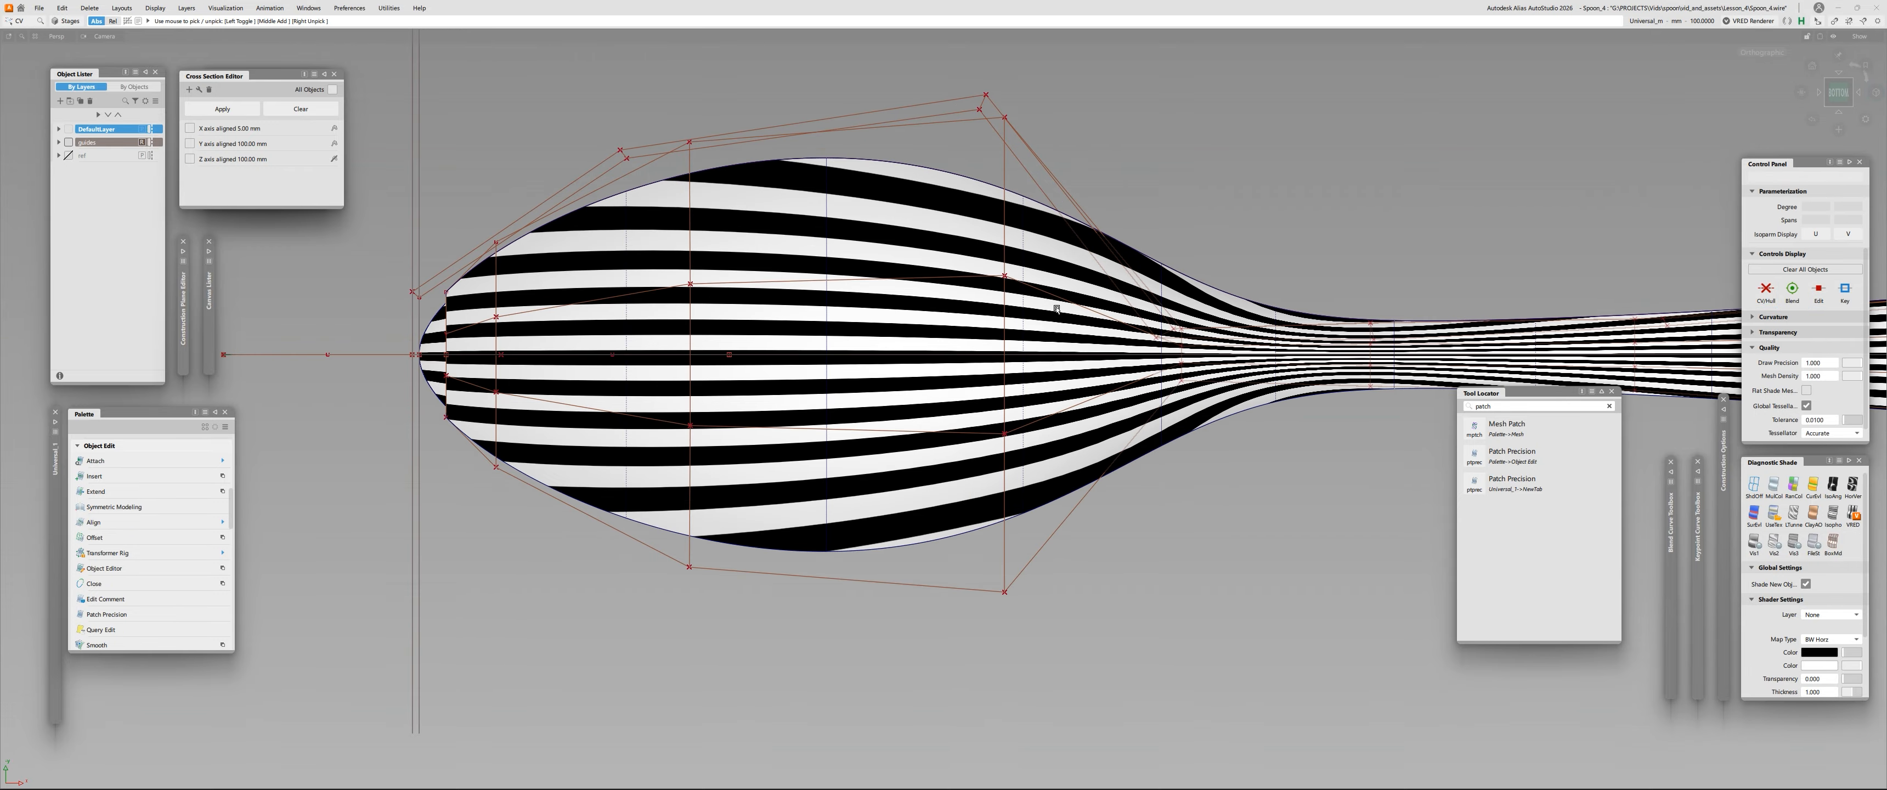
left_click(917, 233)
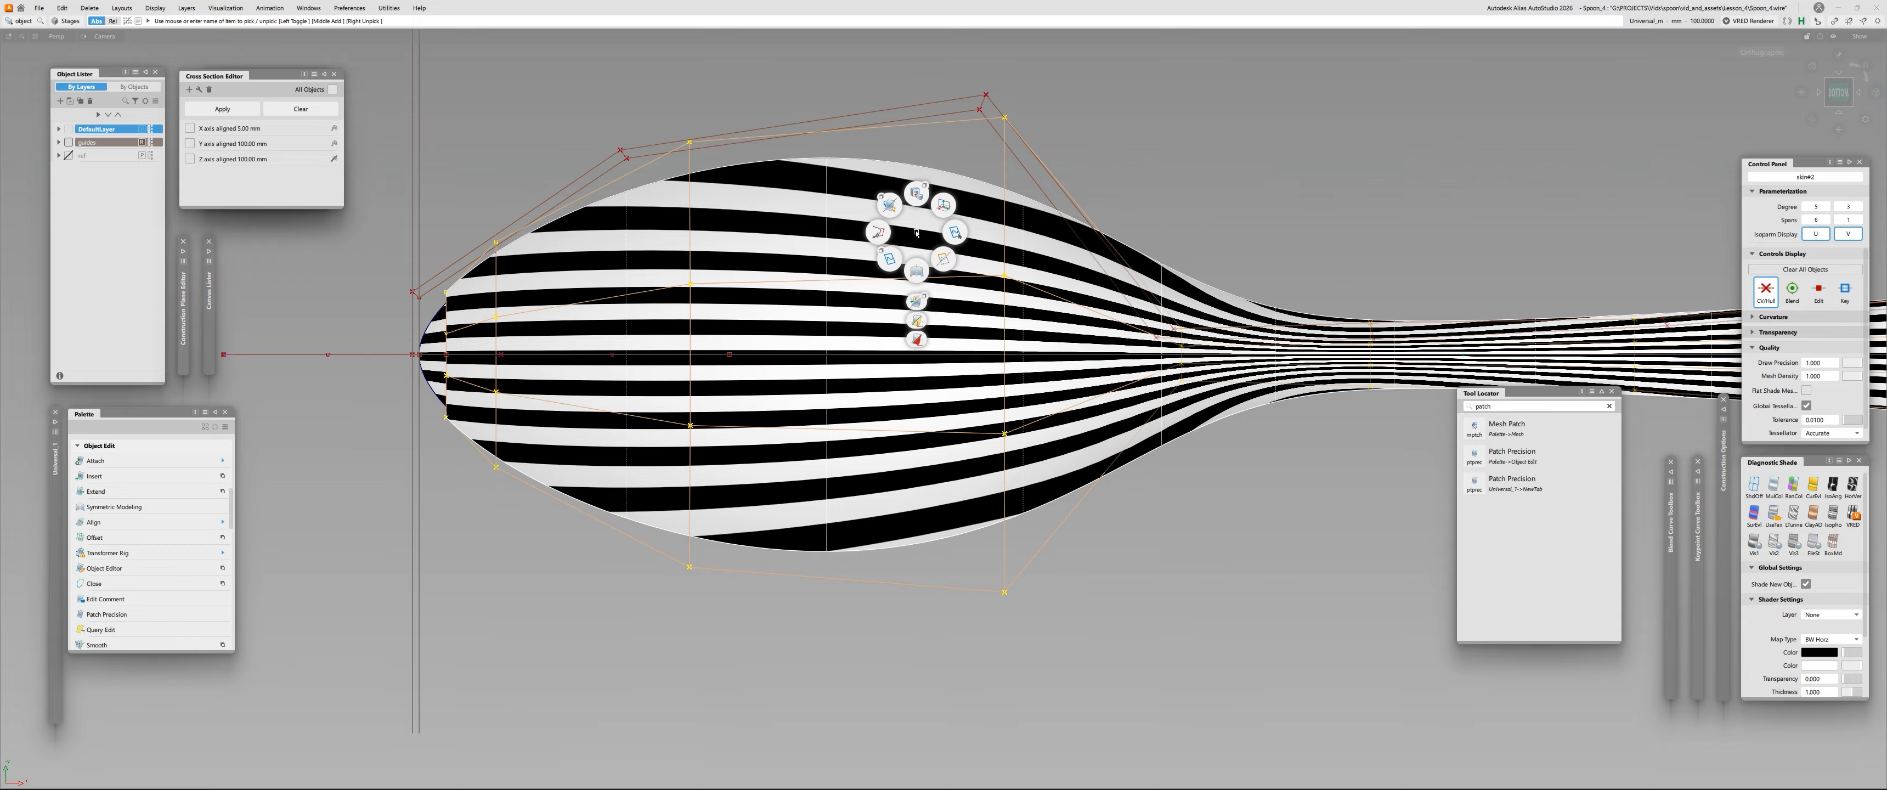
right_click_drag(990, 308, 1048, 310, "alt+shift")
left_click_drag(1018, 307, 1051, 284, "ctrl+shift")
Move the inner pair of control vertices in the bowl's neck-side row symmetrically outward, checking the stripes from front and bottom.
left_click_drag(978, 242, 1048, 310)
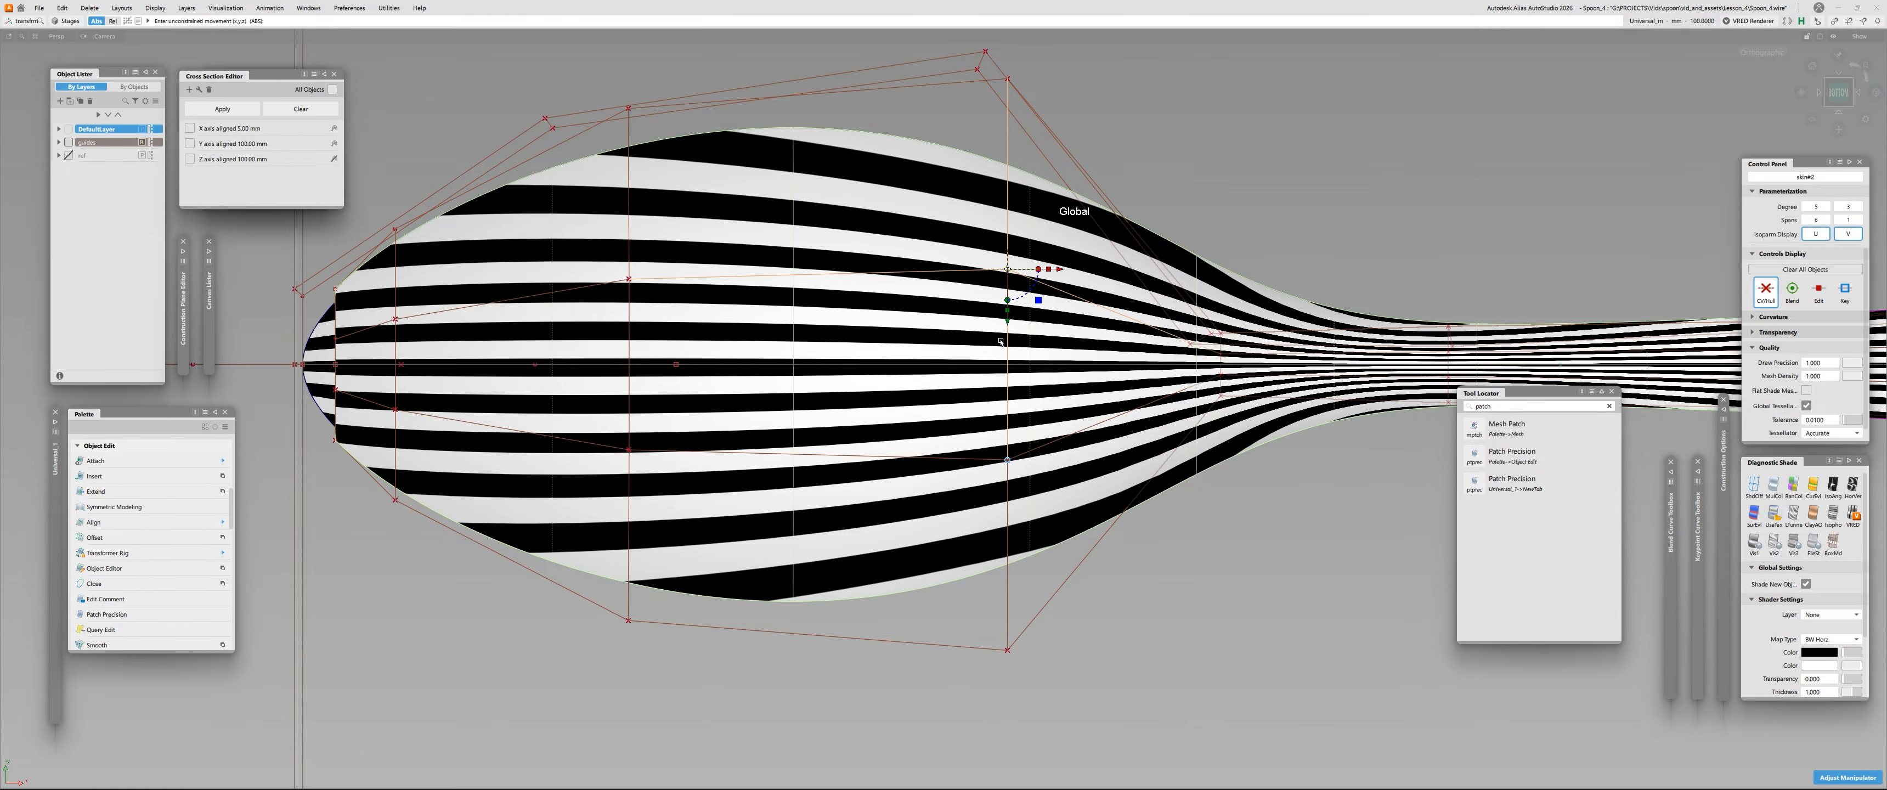
left_click_drag(1009, 319, 566, 397)
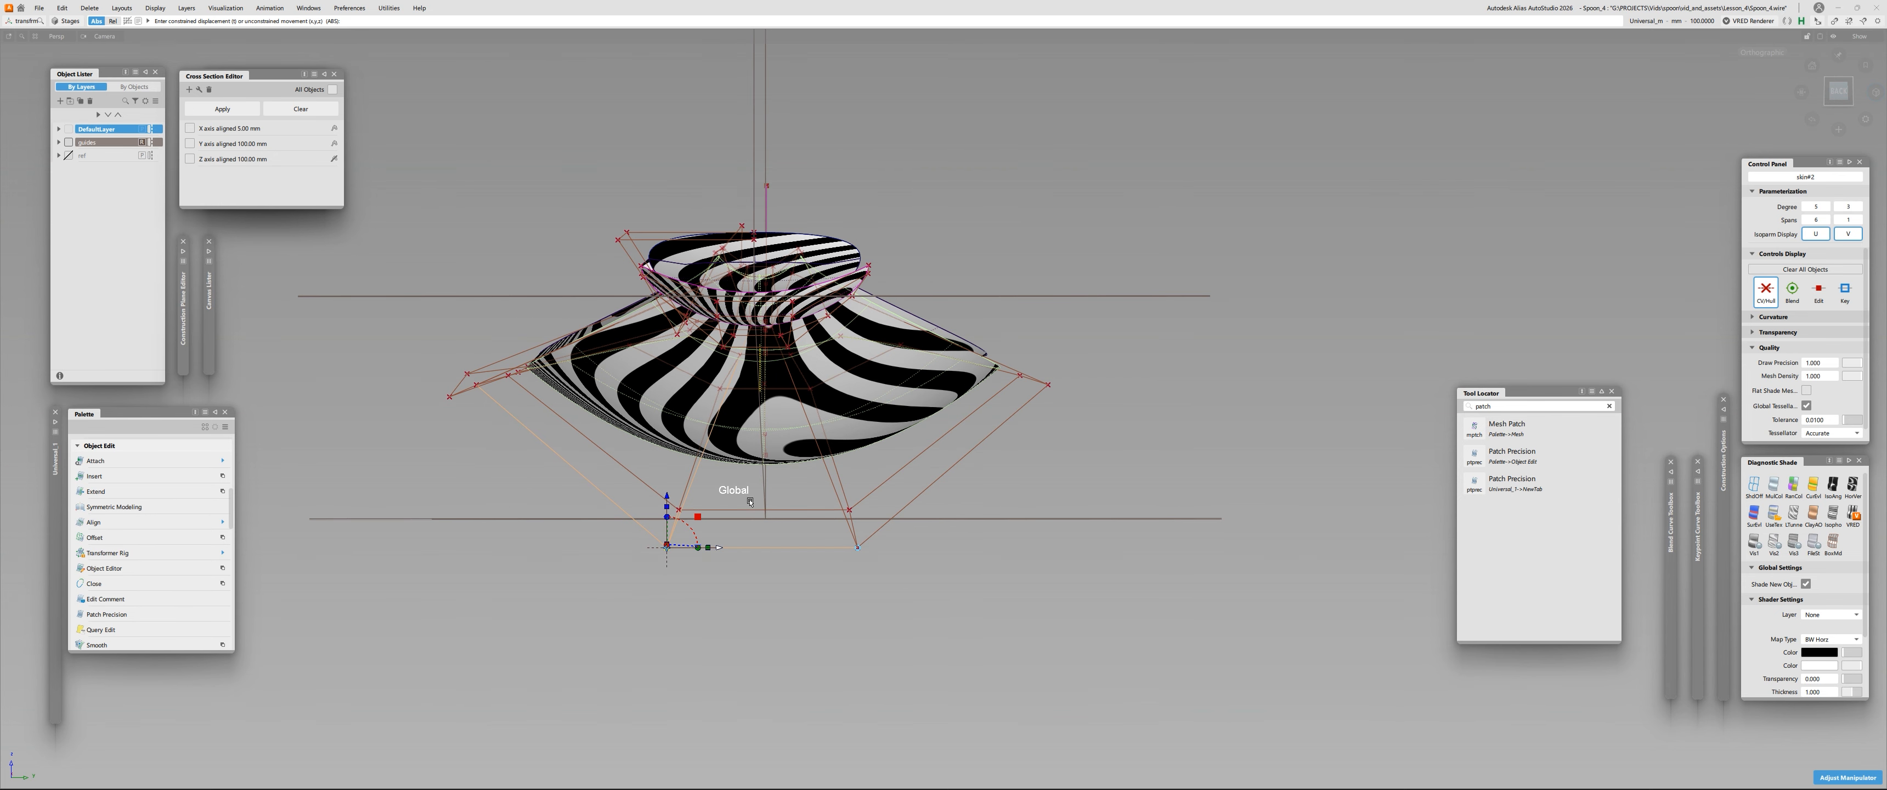
left_click_drag(1059, 384, 523, 334, "alt+shift")
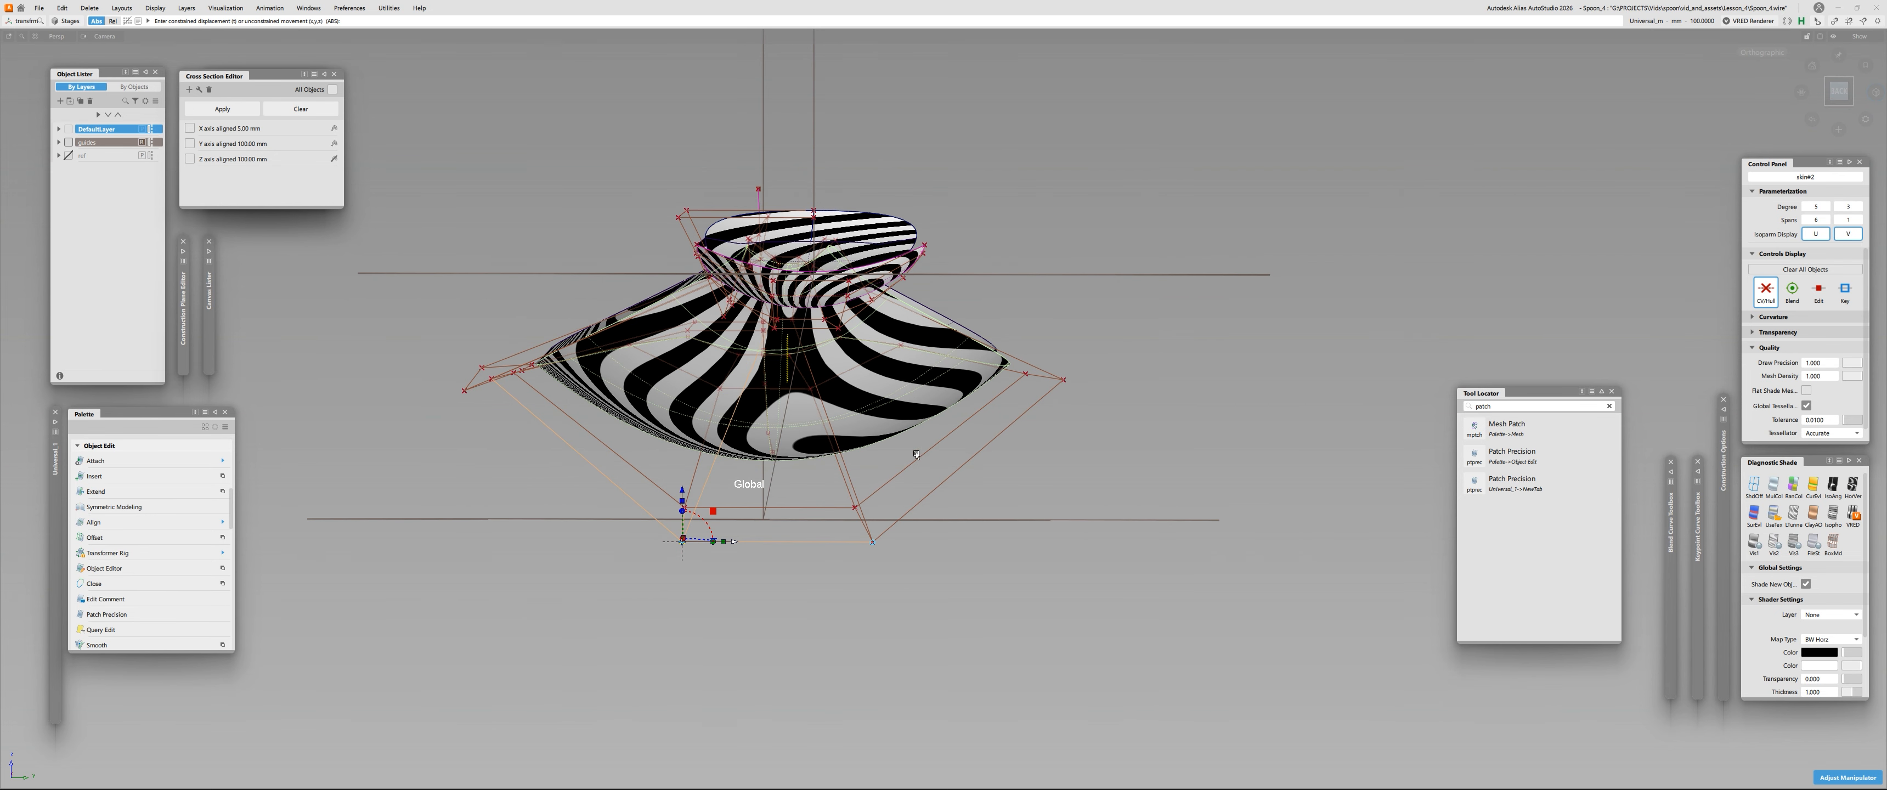
right_click_drag(762, 520, 806, 521, "alt+shift")
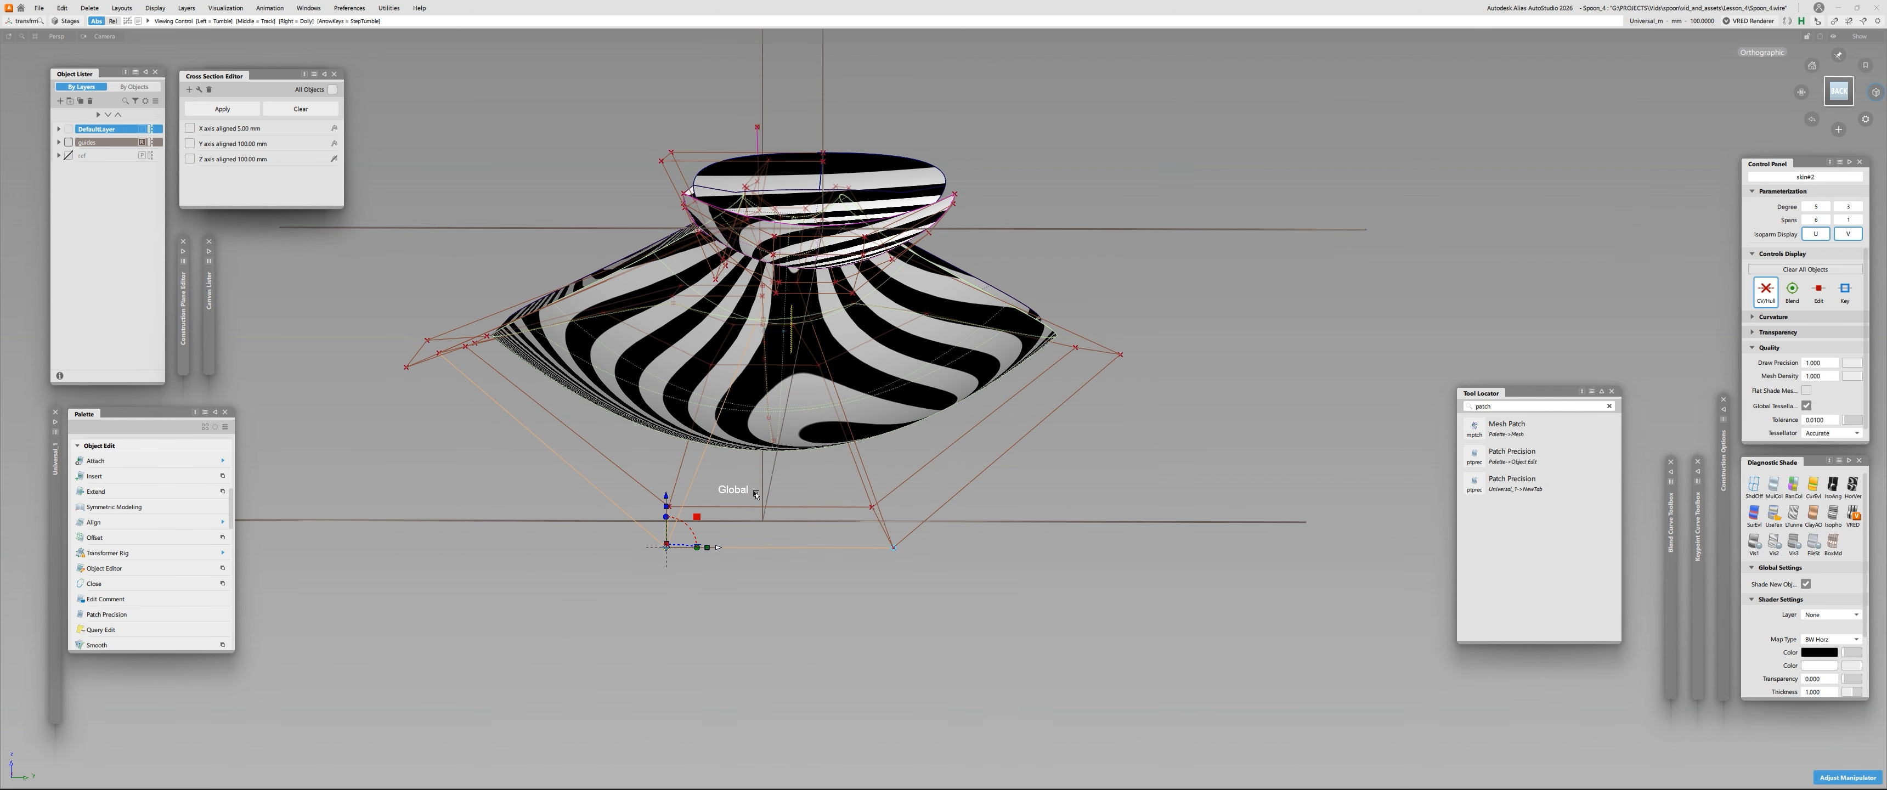
left_click_drag(806, 521, 759, 525, "alt+shift")
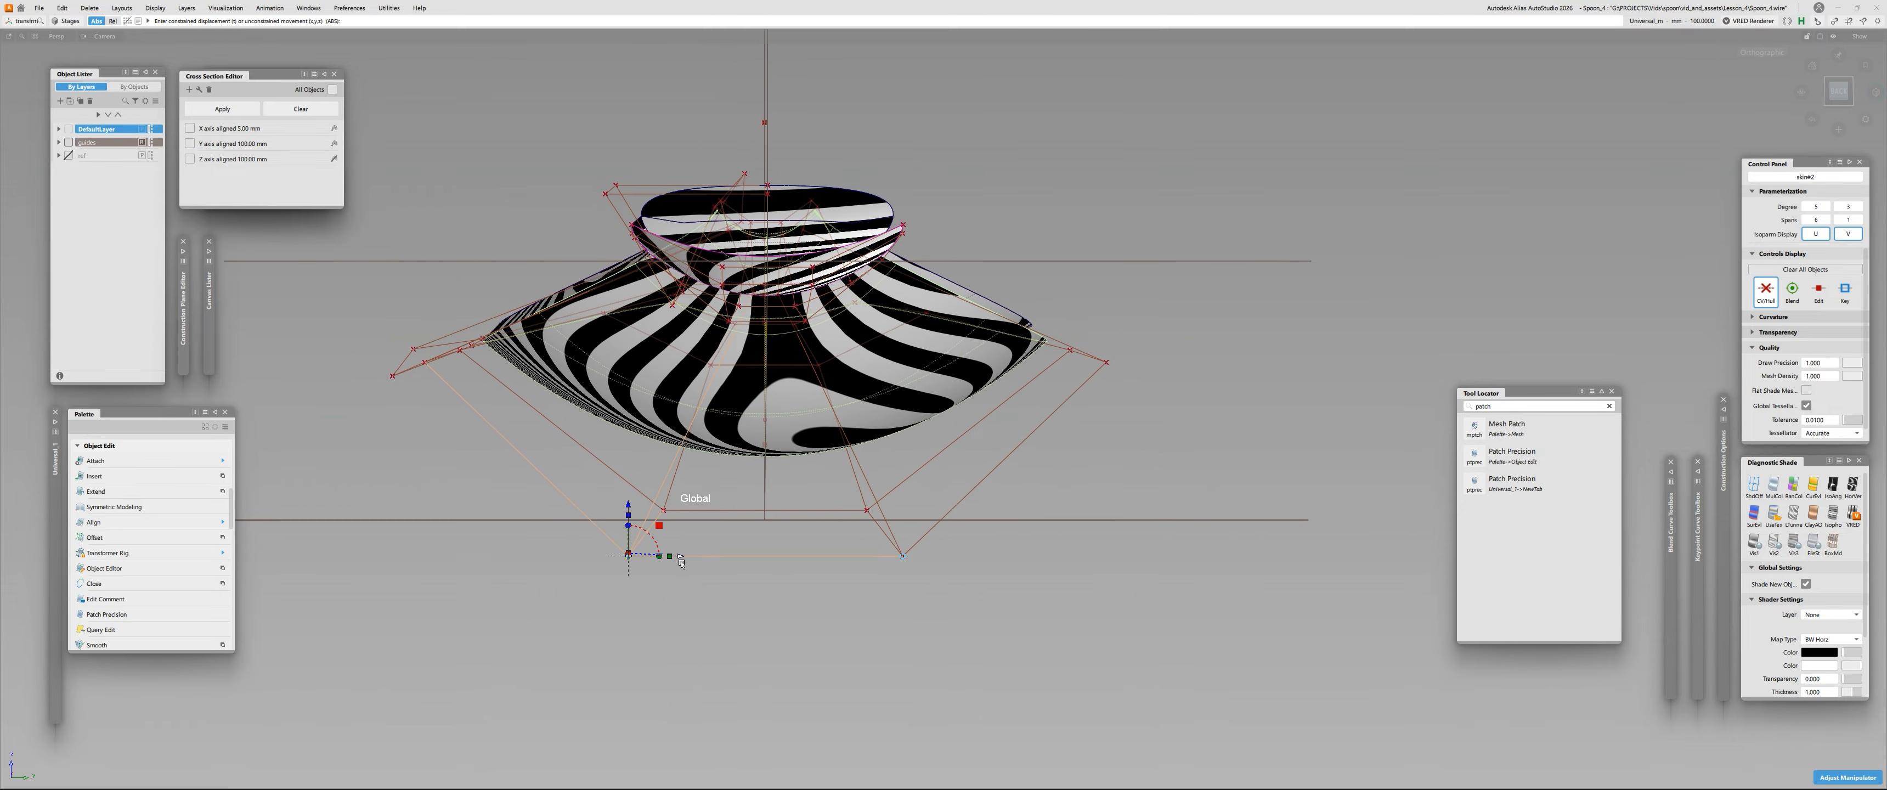
left_click_drag(681, 563, 1140, 432, "alt+shift")
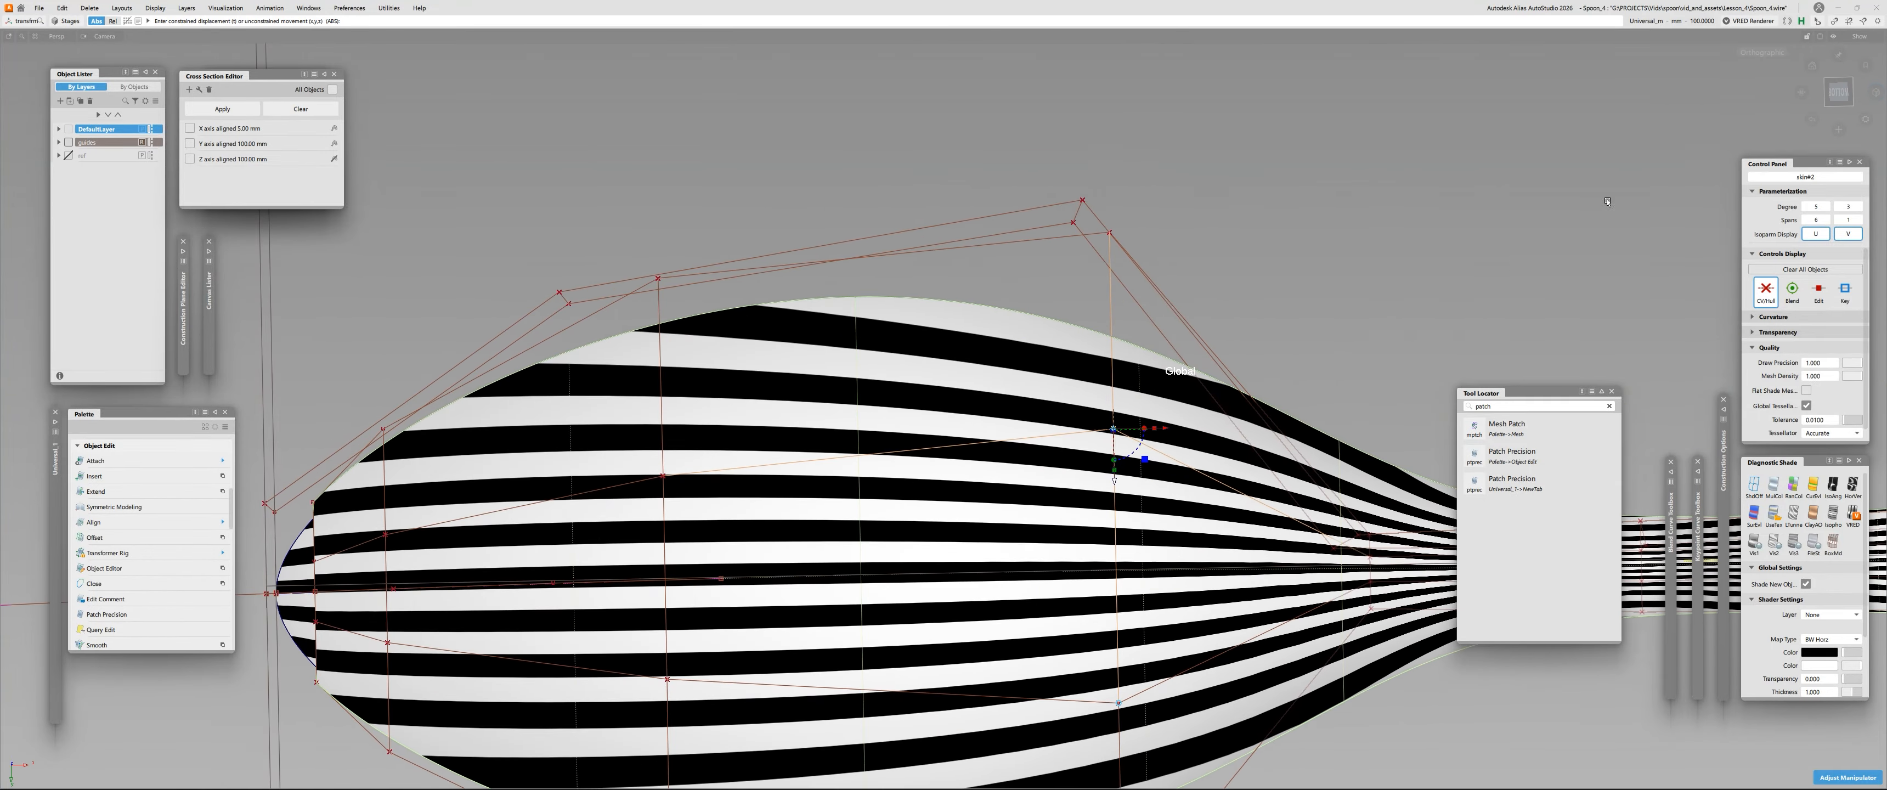
Move the inner pair of control vertices in the next row toward the tip symmetrically outward to even out the stripes.
middle_click_drag(654, 491, 580, 371, "alt+shift")
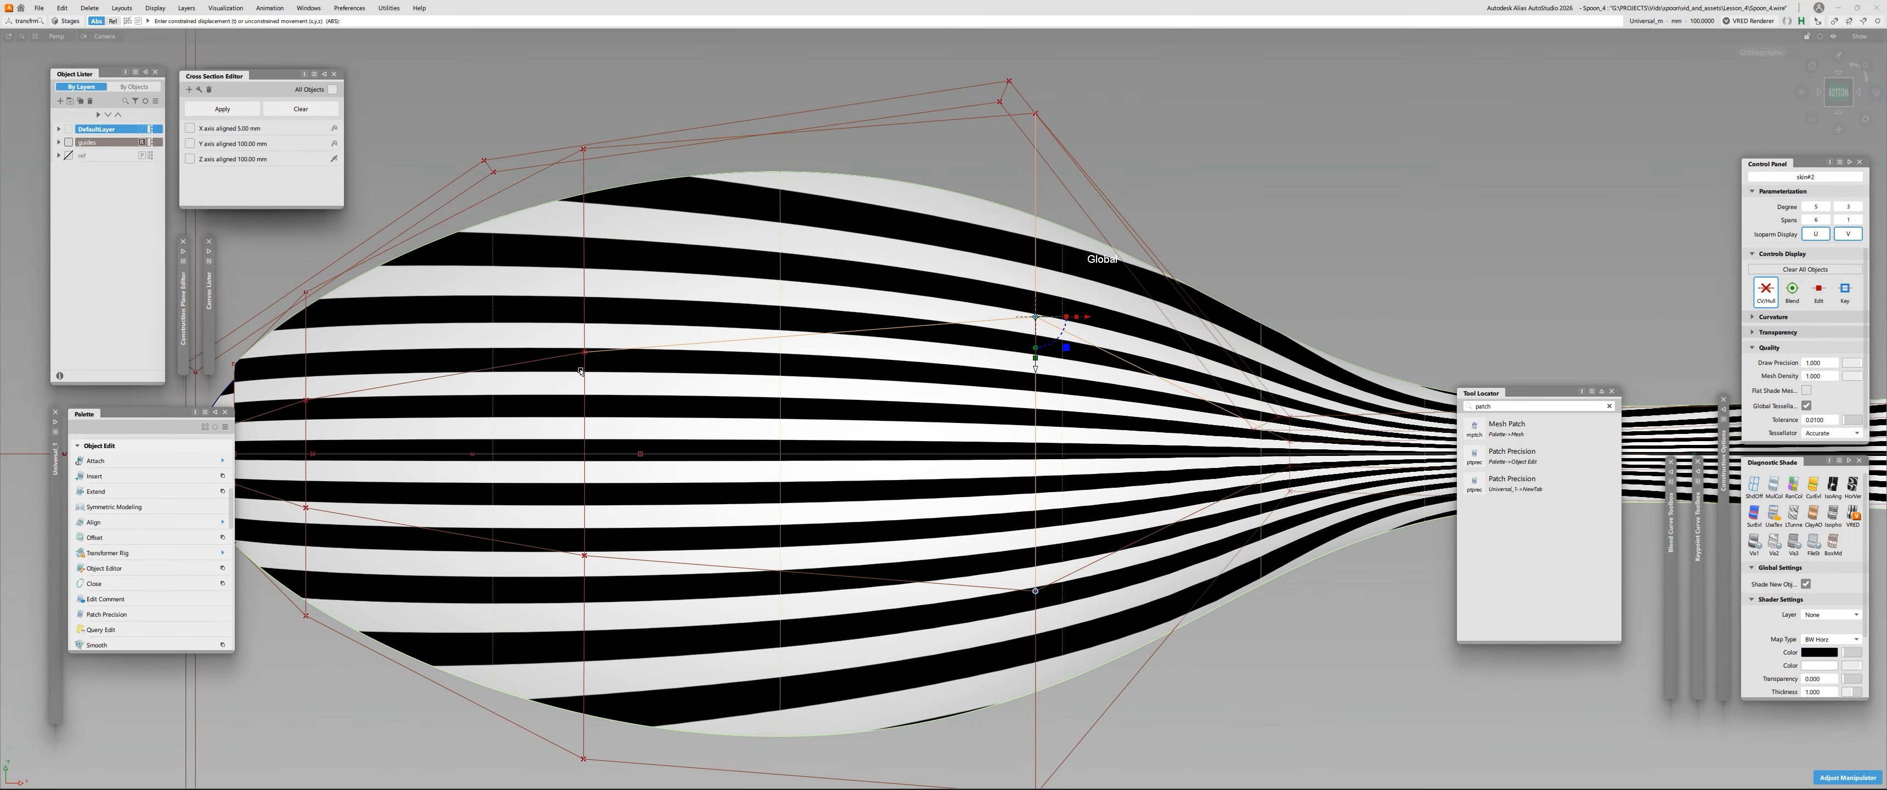
left_click(583, 355)
left_click_drag(584, 407, 586, 389)
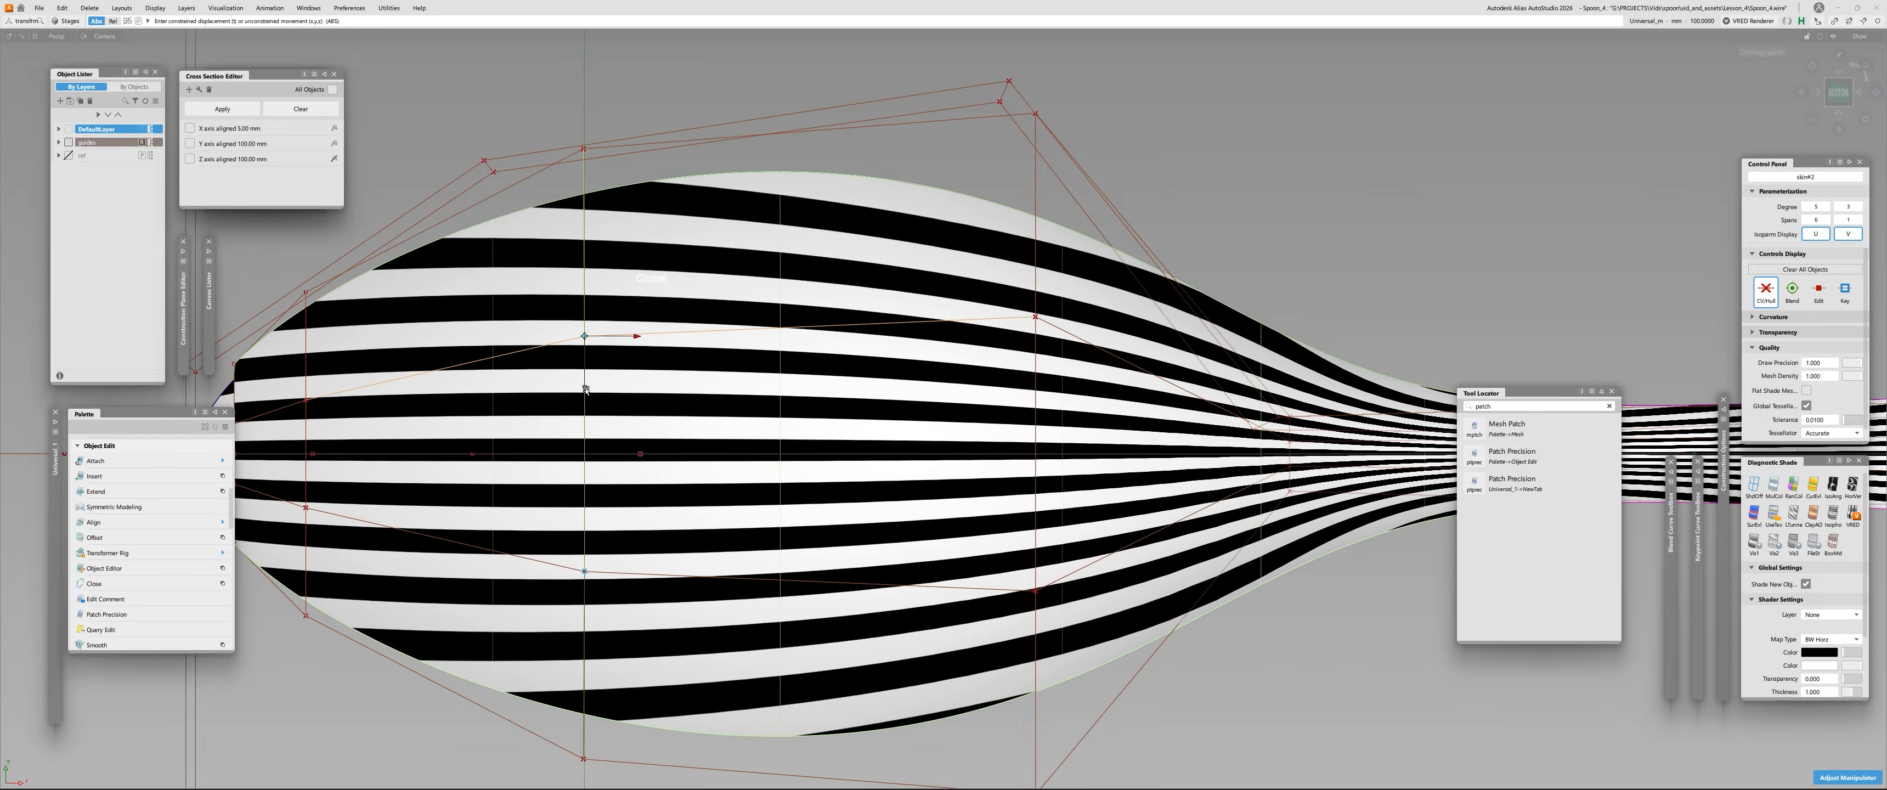
middle_click_drag(550, 381, 796, 354, "alt+shift")
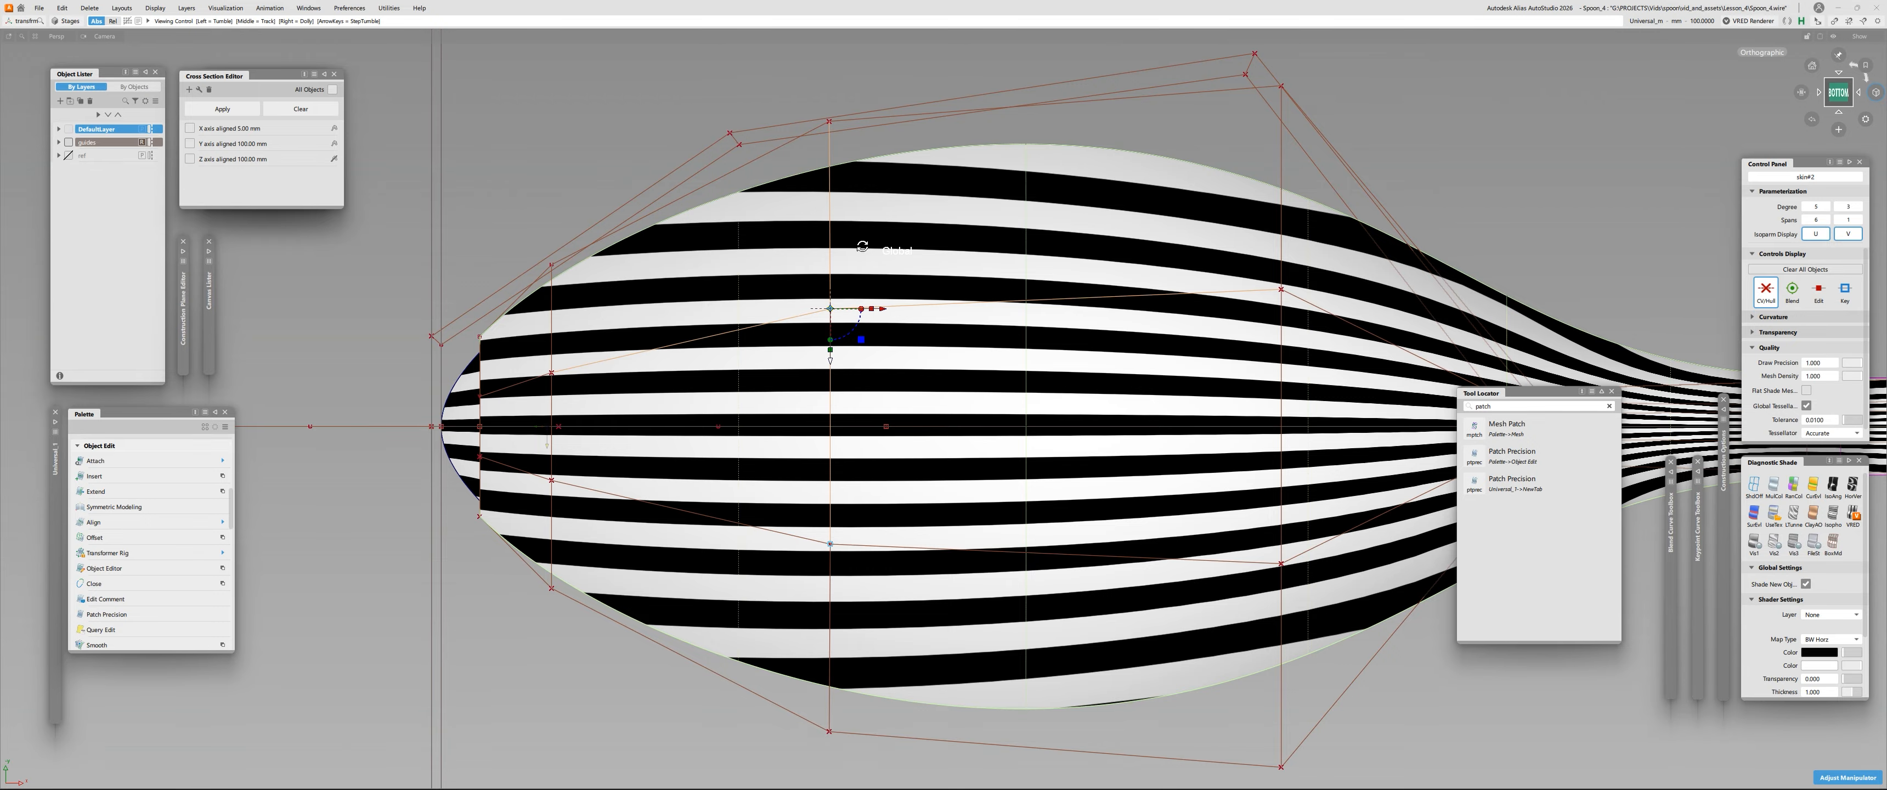
left_click_drag(862, 247, 696, 611, "alt+shift")
Inspect the stripes toward the neck and hide the zebra shading to expose the neck's control vertices.
right_click_drag(696, 611, 1061, 473, "alt+shift")
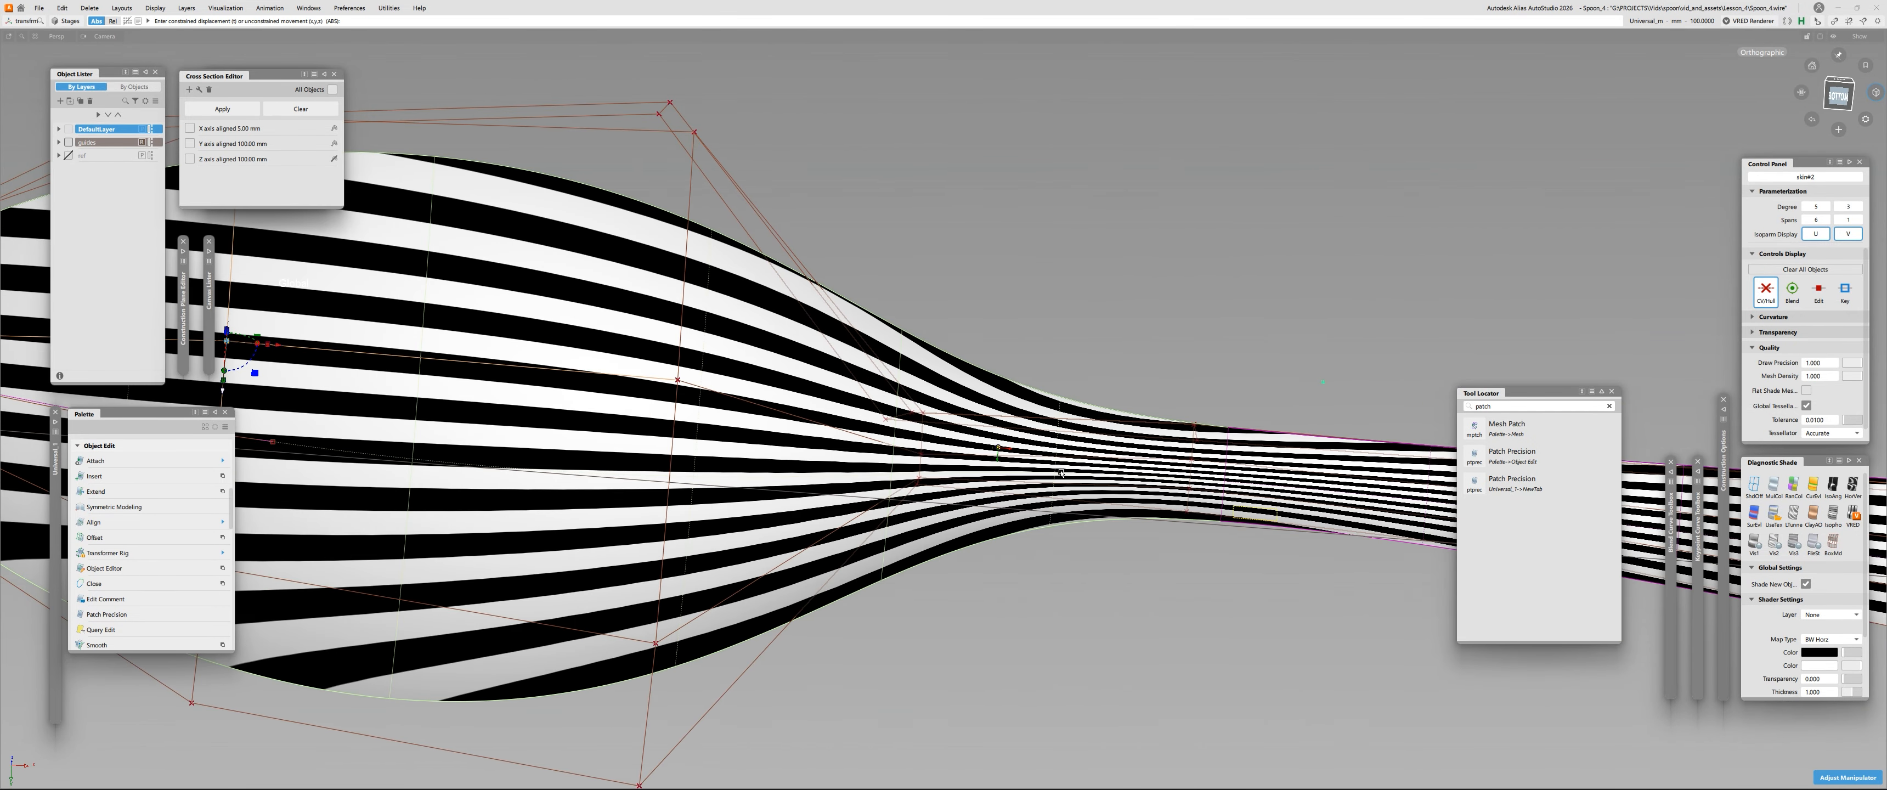
left_click_drag(1061, 473, 740, 158, "alt+shift")
left_click_drag(1357, 469, 1357, 511, "ctrl+shift")
mouse_move(1167, 508)
right_mouse_down("ctrl+shift")
mouse_move(1136, 517)
mouse_move(1140, 481)
right_mouse_up("ctrl+shift")
mouse_move(1129, 484)
left_mouse_down("alt+shift")
mouse_move(1056, 565)
mouse_move(901, 653)
mouse_move(635, 665)
left_mouse_up("alt+shift")
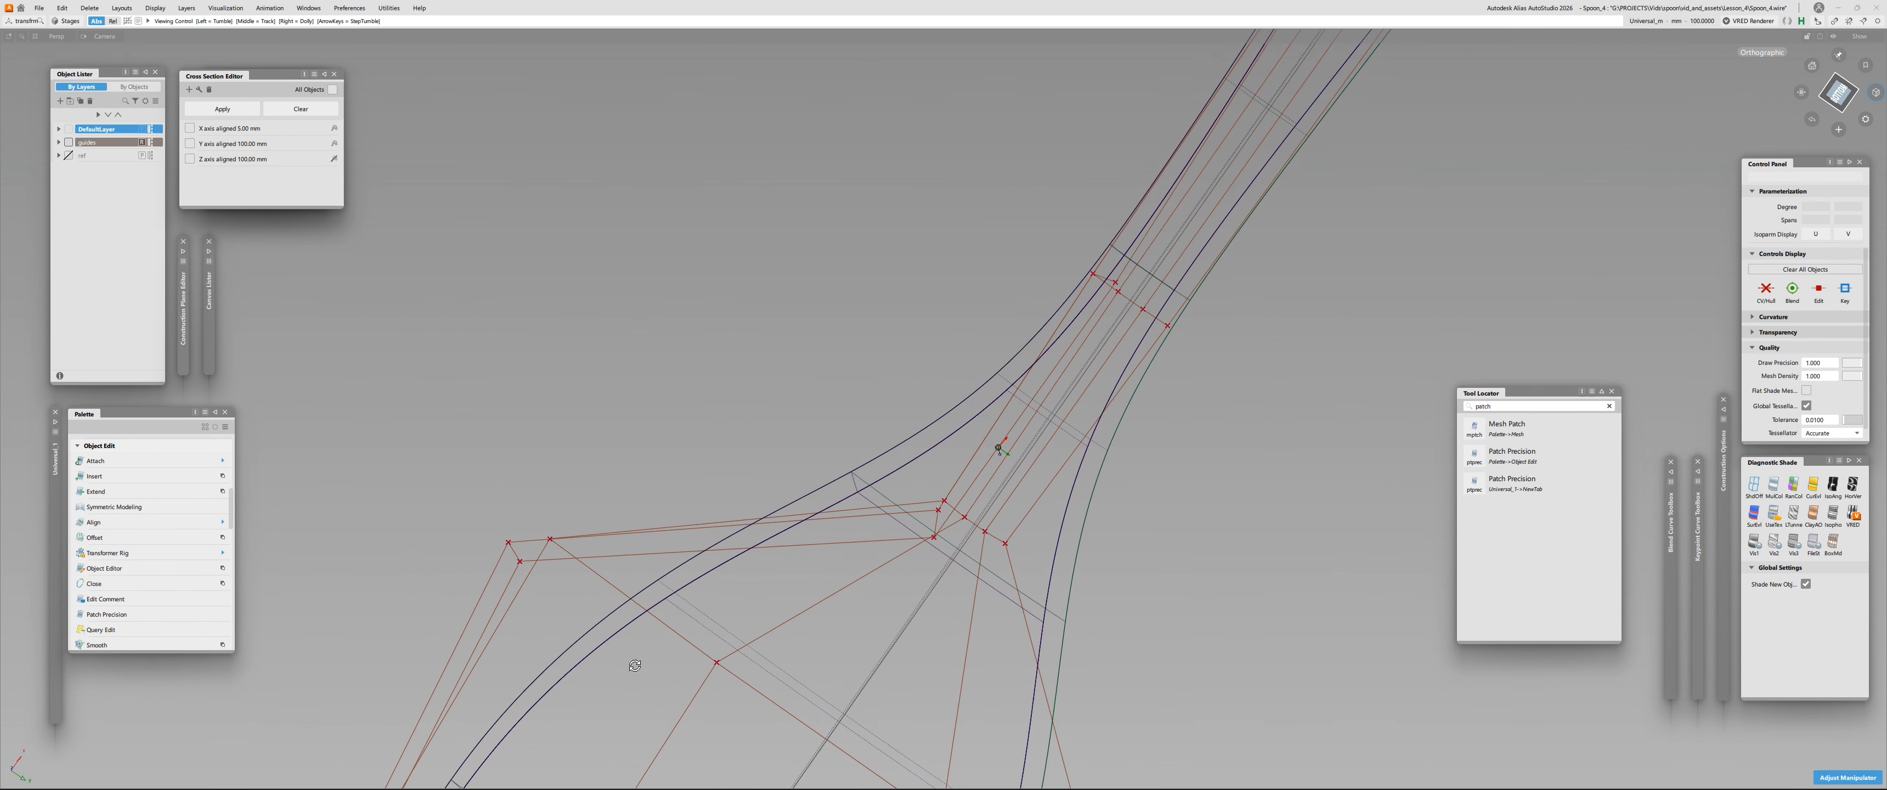
middle_click_drag(636, 666, 532, 582, "alt+shift")
right_click_drag(532, 582, 622, 557, "alt+shift")
Pick the inner control vertex at the neck and start a proportional move on it.
left_click(874, 456)
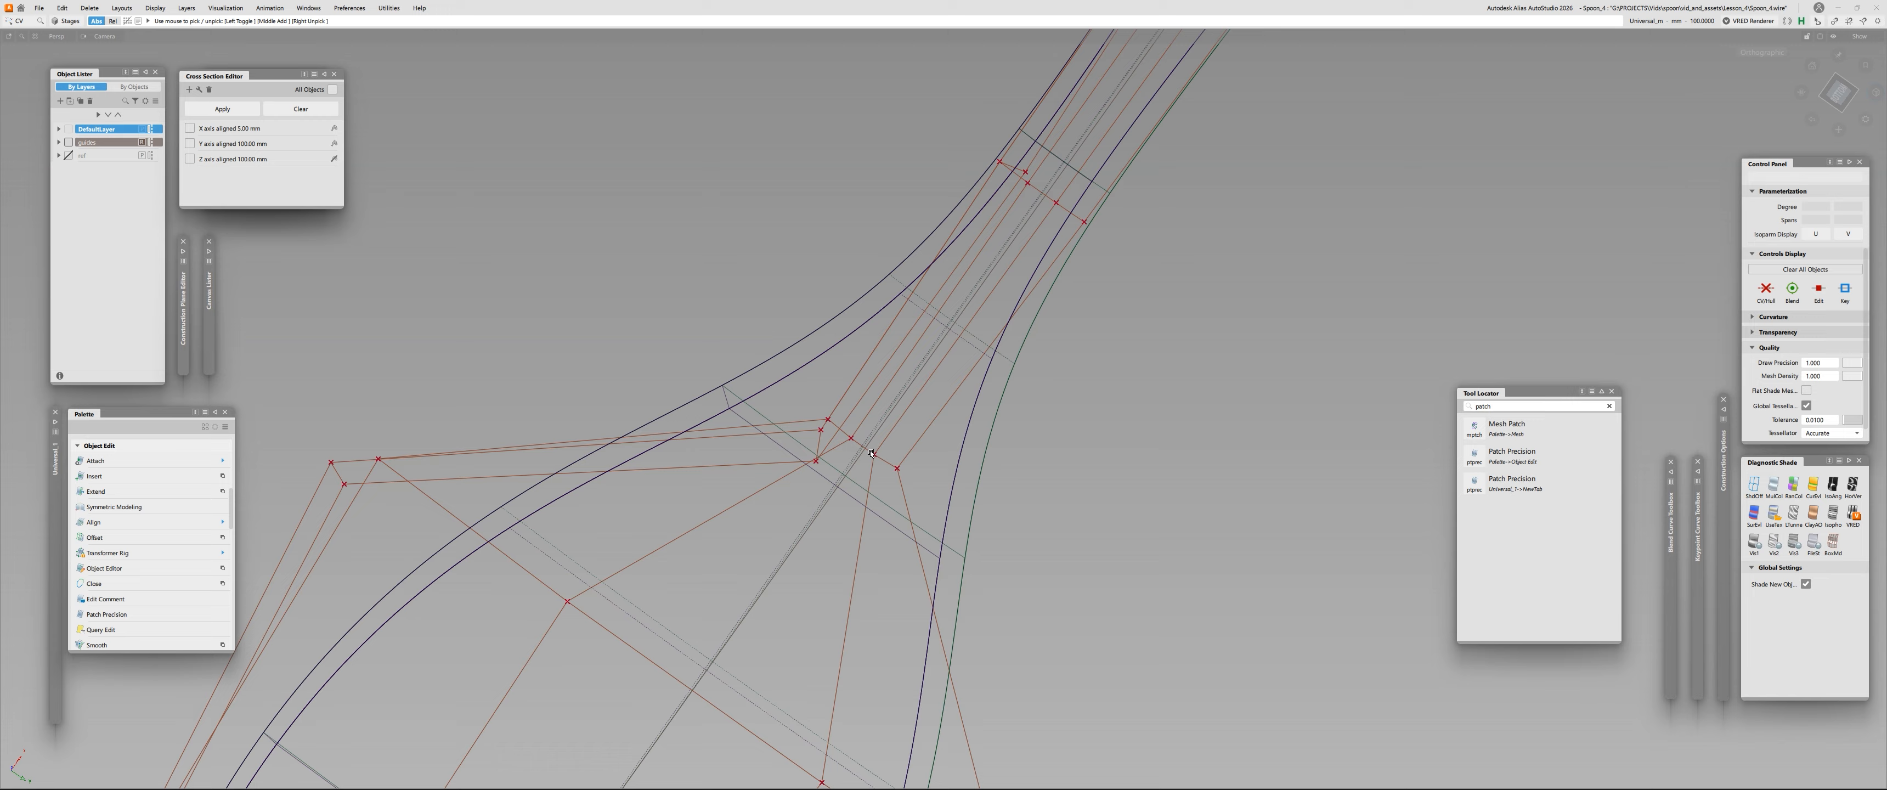
left_click_drag(876, 451, 872, 261, "alt+shift")
left_click_drag(1103, 351, 954, 333, "alt+shift")
middle_click_drag(972, 355, 928, 308, "ctrl+shift")
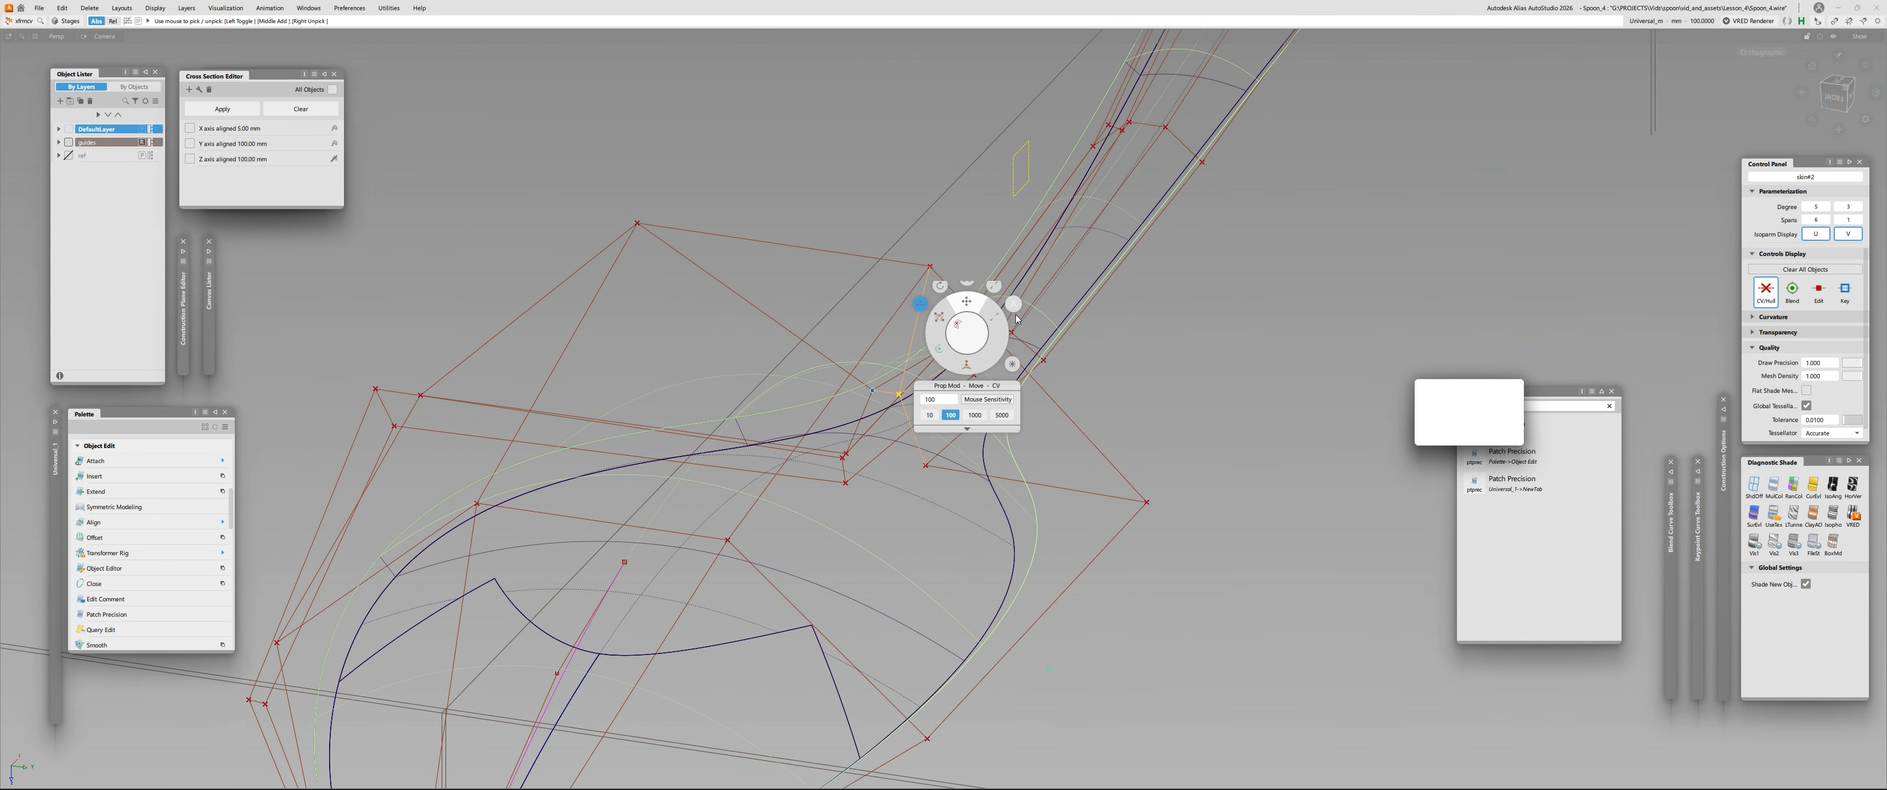
left_click(985, 349, "shift")
left_click(985, 349, "shift")
Extend the proportional range along the handle's inner control vertices and move them in Y.
right_click_drag(984, 351, 1040, 307, "alt+shift")
middle_click_drag(1040, 308, 931, 434, "alt+shift")
left_click(867, 493, "shift")
right_click_drag(867, 493, 1000, 373, "alt+shift")
left_click_drag(1000, 374, 999, 386, "alt+shift")
right_click_drag(976, 439, 862, 450, "alt+shift")
left_click(881, 417, "shift")
left_click_drag(915, 358, 916, 328, "alt+shift")
middle_click_drag(916, 327, 922, 325)
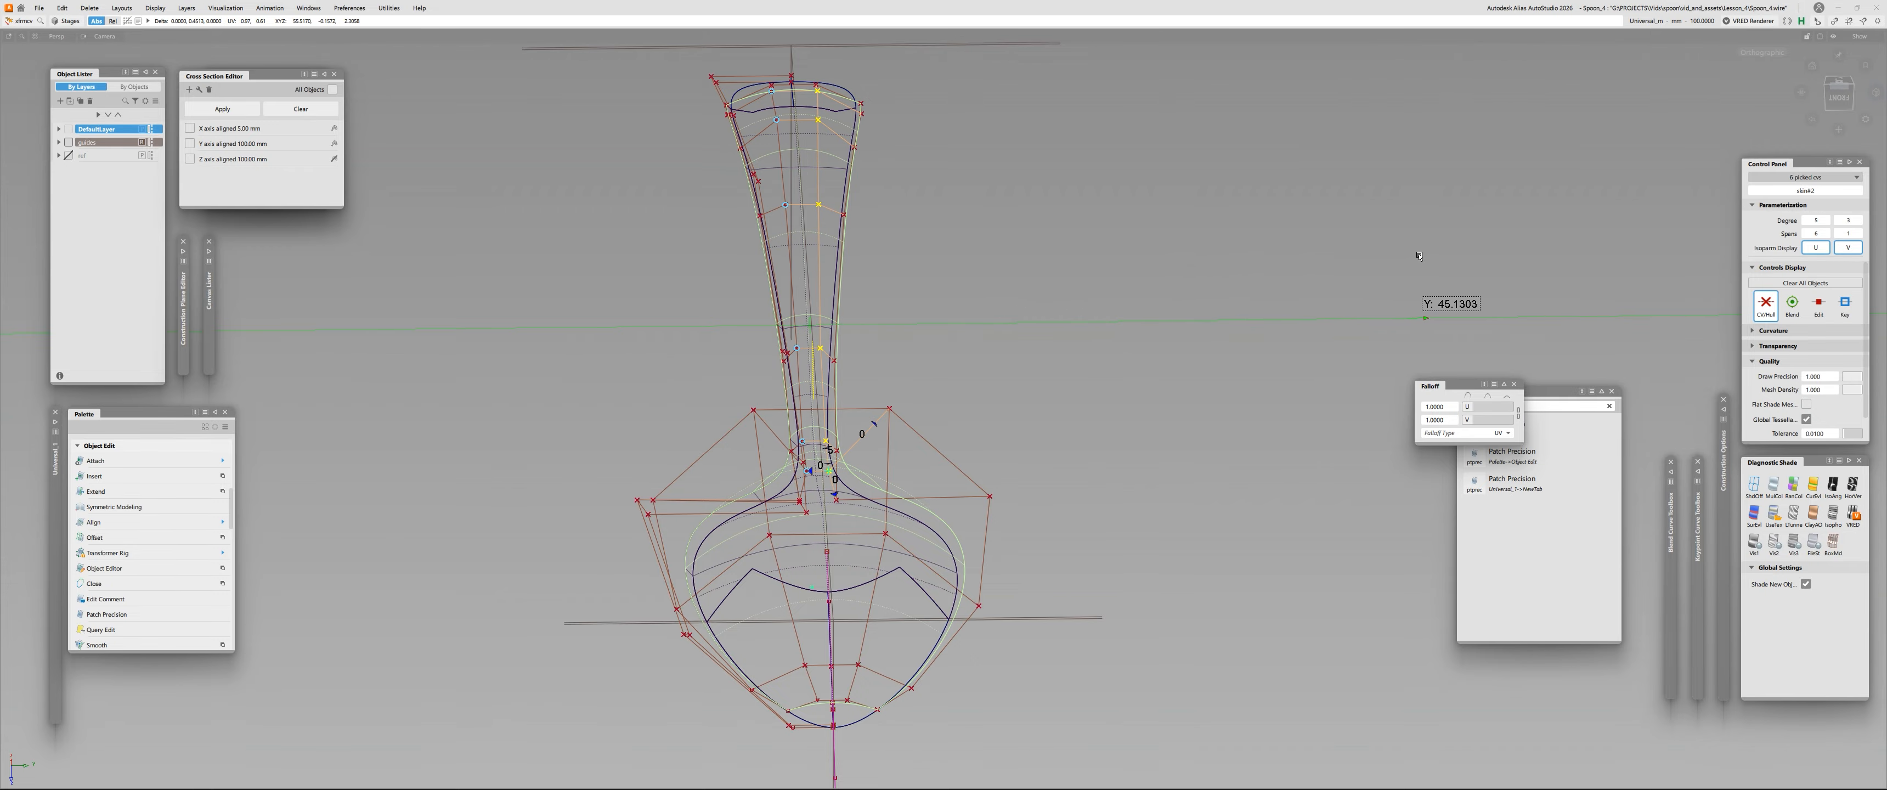
Display a curvature comb on the cross-section isoparm at the neck and examine it from several angles.
scroll(765, 494, "up", 8)
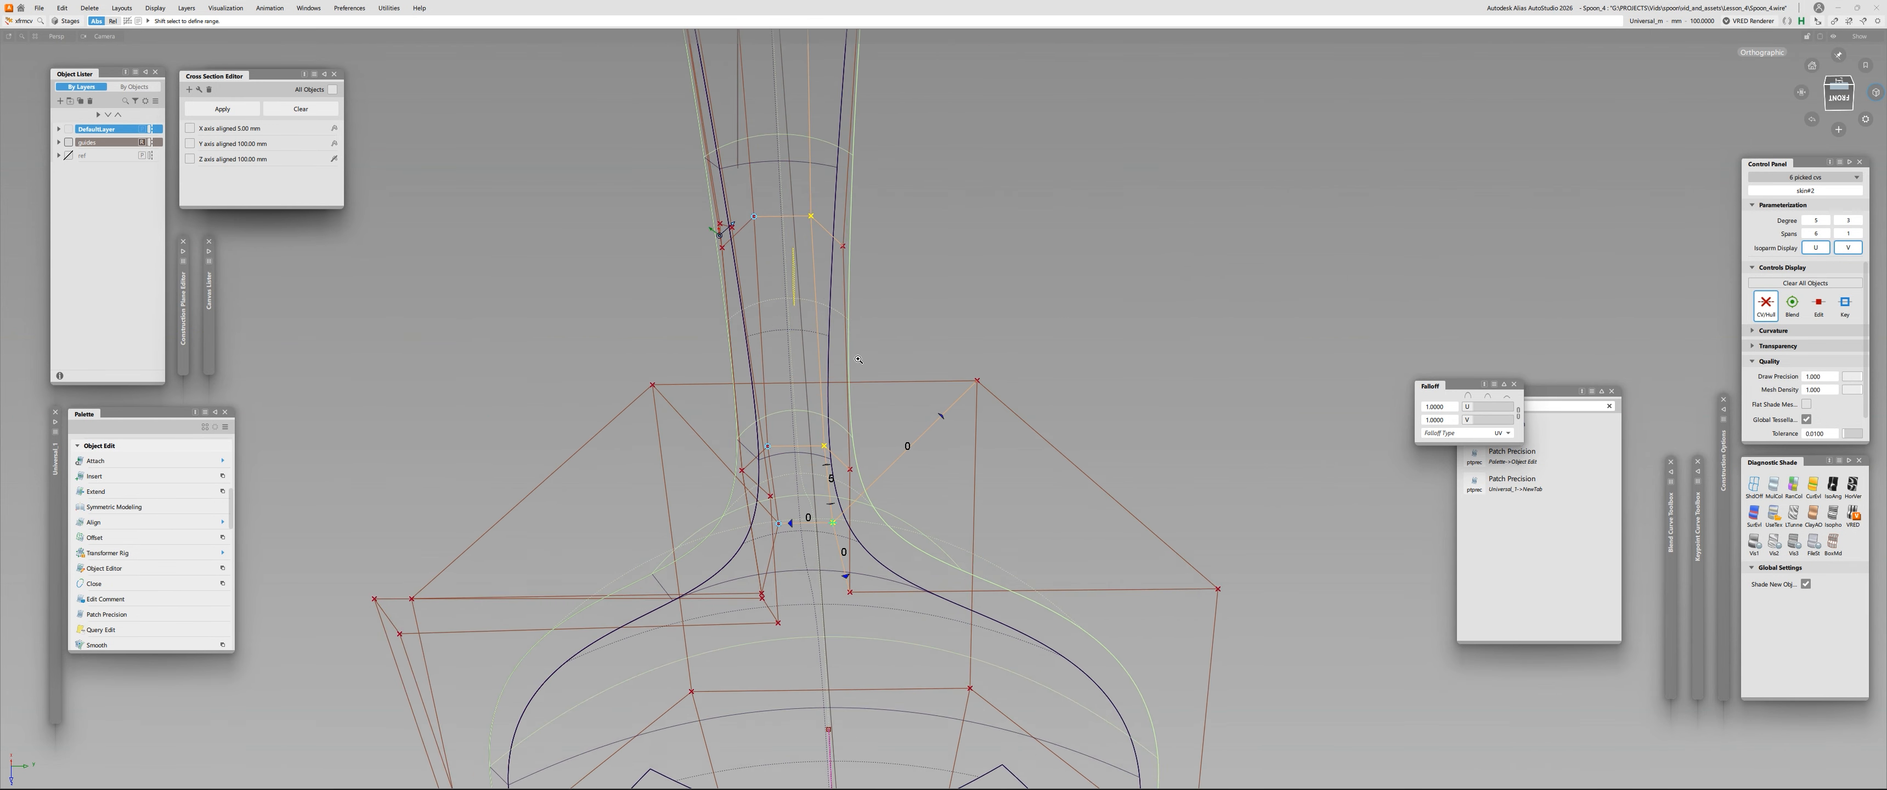
left_click_drag(764, 493, 576, 457, "alt+shift")
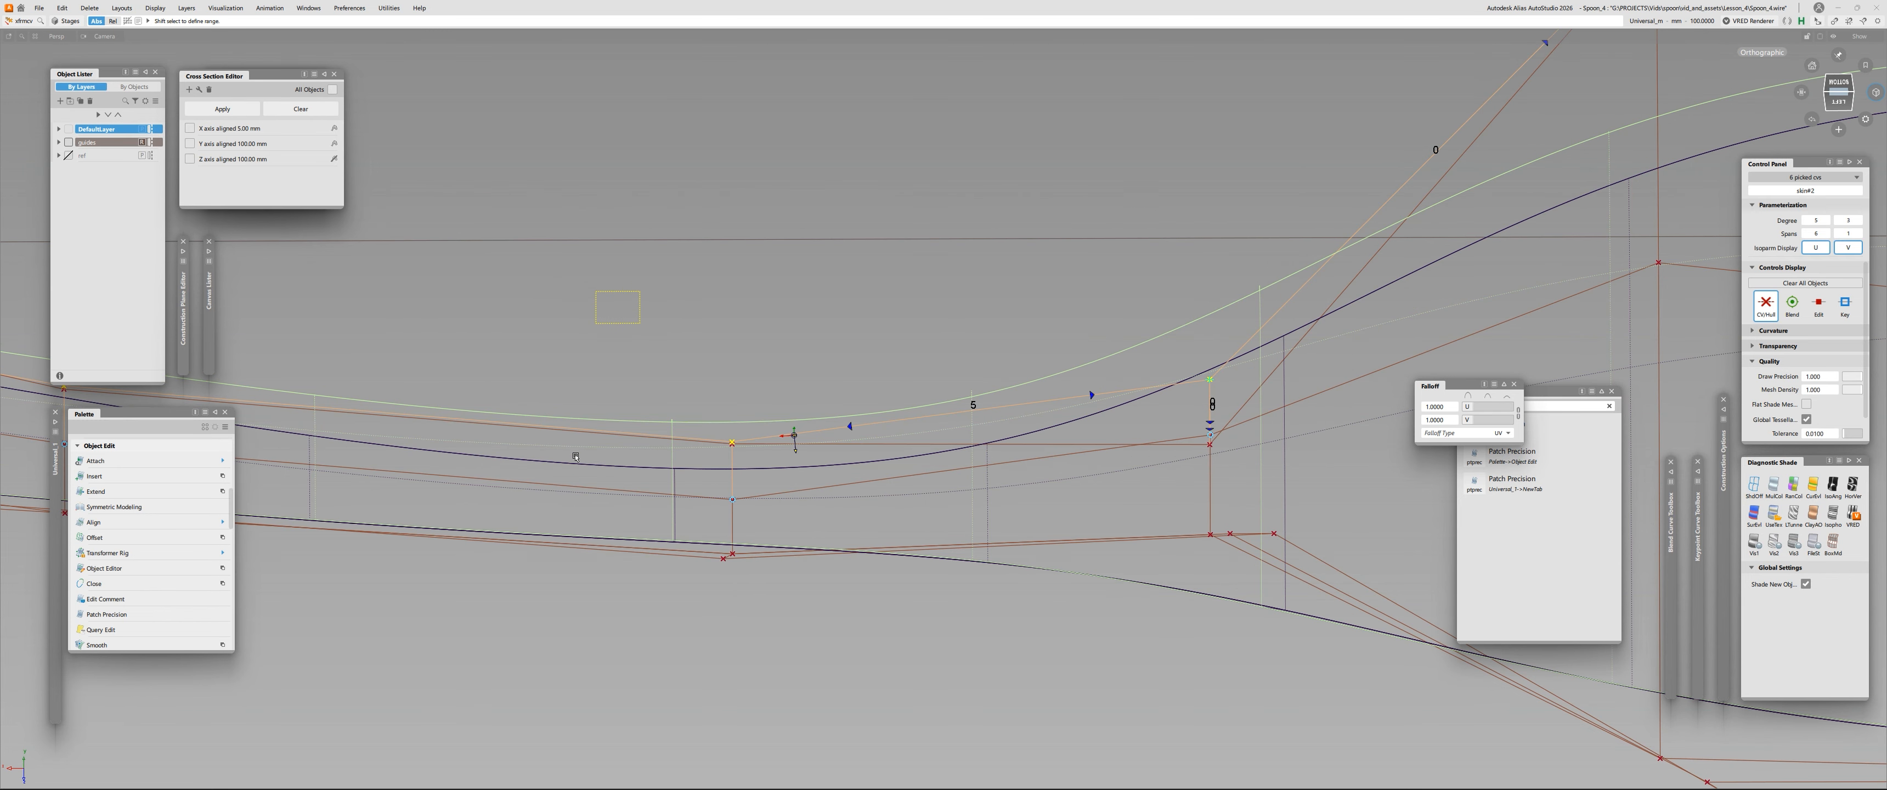
key("ctrl+shift+c")
left_click(973, 438)
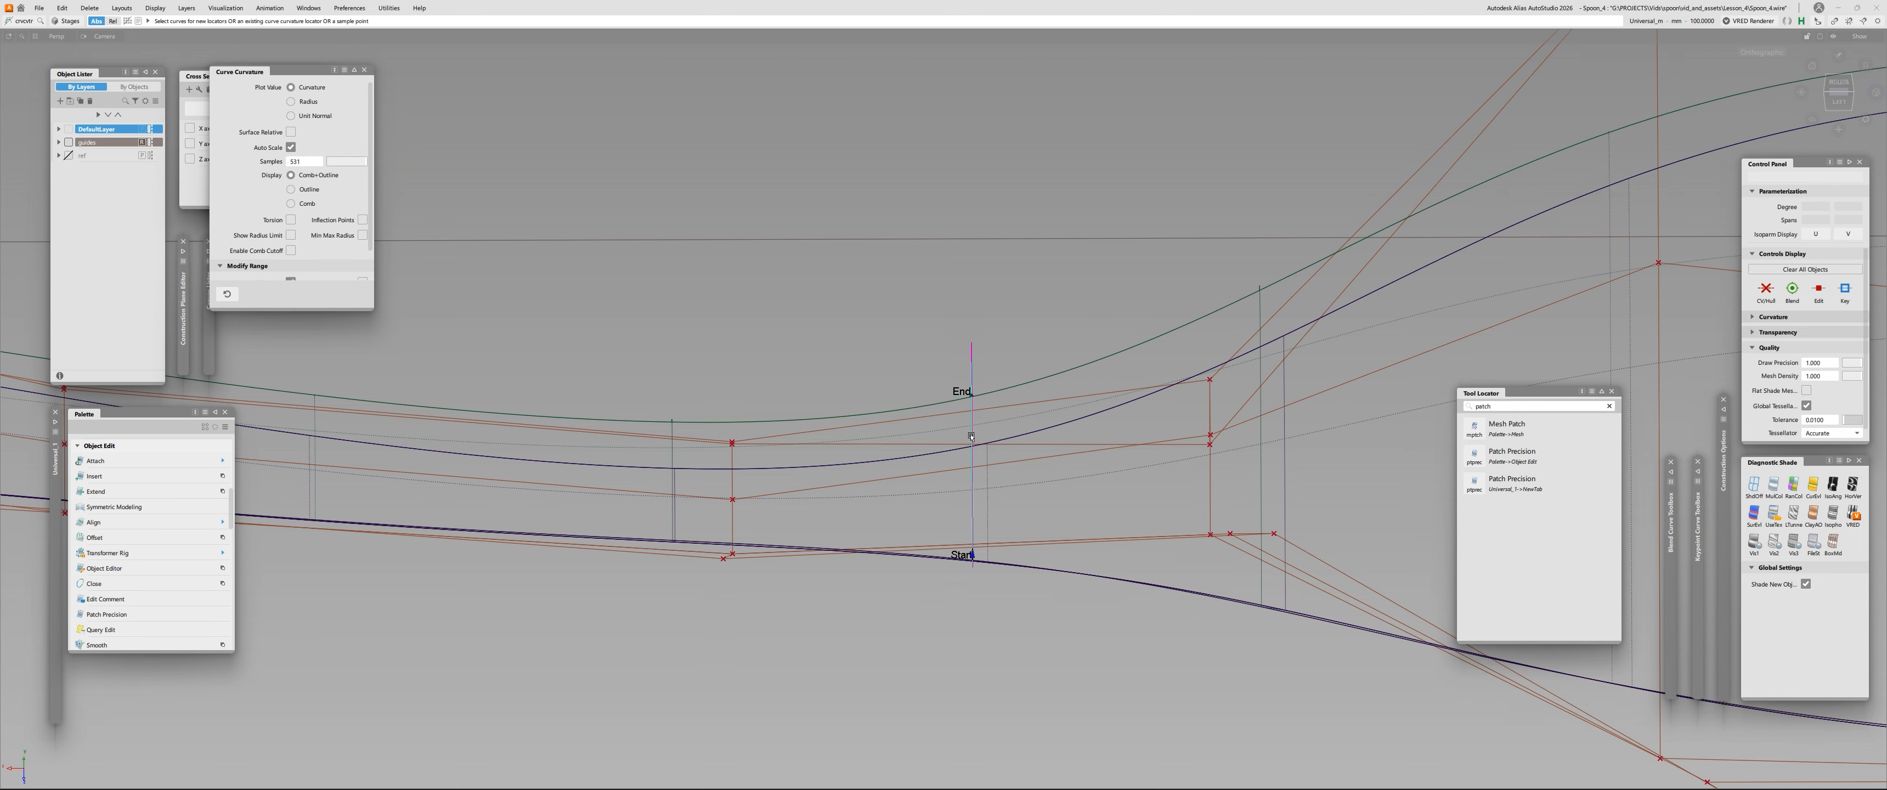
left_click_drag(972, 438, 919, 389, "alt+shift")
middle_click_drag(919, 389, 963, 397, "alt+shift")
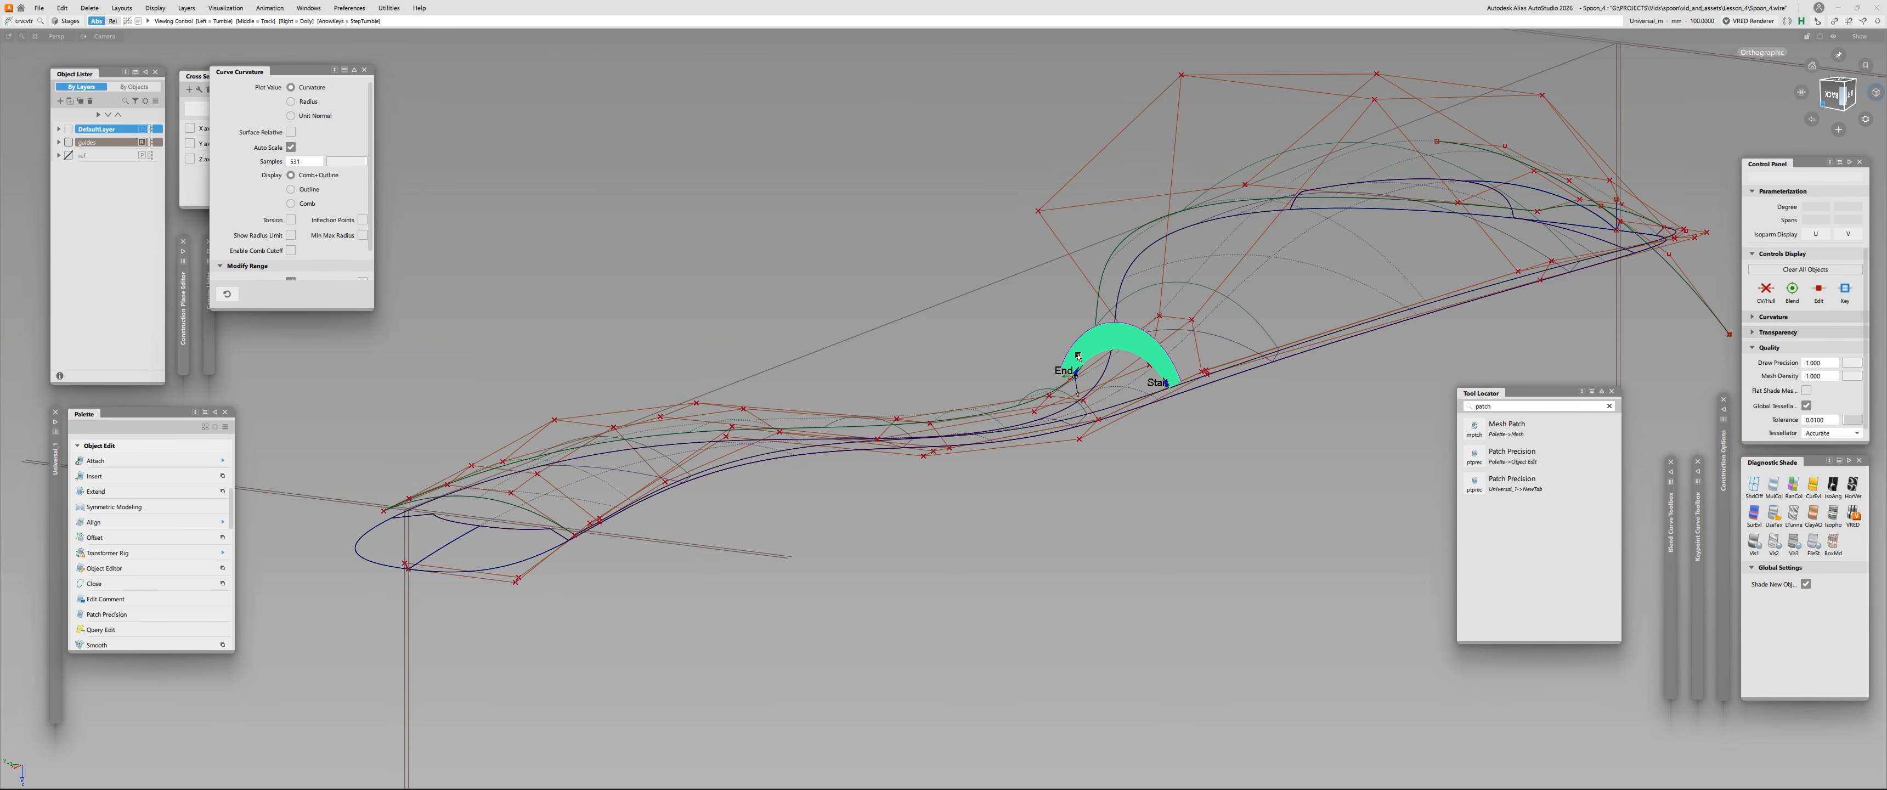
mouse_move(1072, 298)
left_mouse_down("alt+shift")
mouse_move(544, 371)
mouse_move(883, 472)
mouse_move(891, 502)
left_mouse_up("alt+shift")
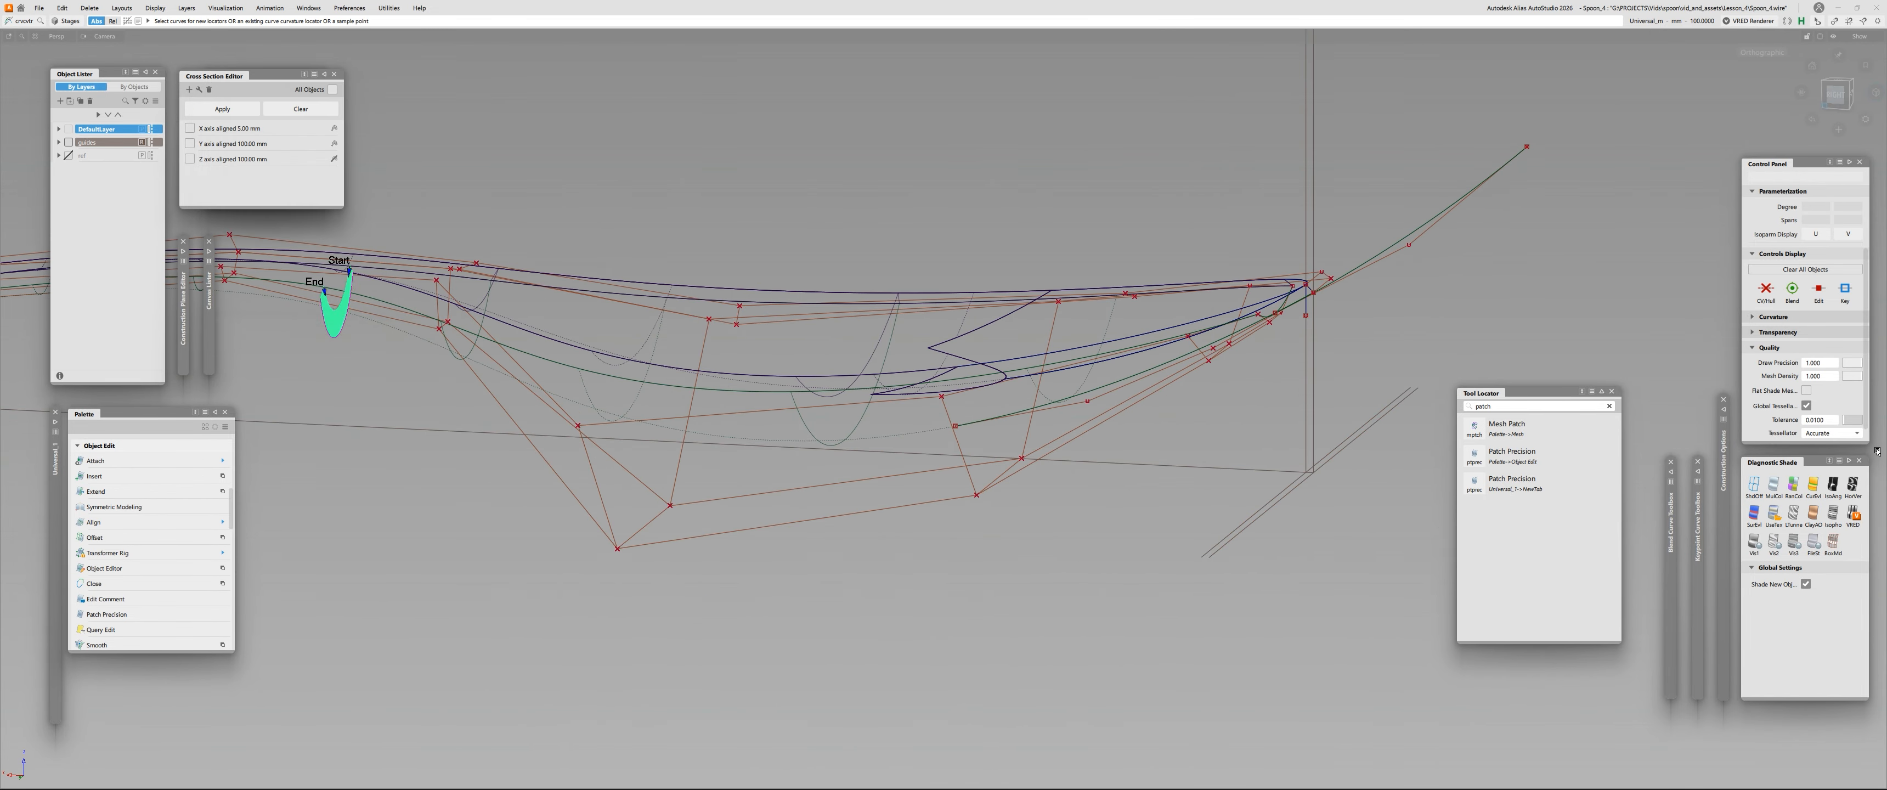
Turn the zebra shading back on and check the stripe flow from the bowl to the handle in the bottom view.
left_click(1853, 485)
left_click_drag(682, 527, 634, 392, "alt+shift")
middle_click_drag(633, 392, 1110, 155, "alt+shift")
left_click_drag(1110, 155, 1075, 312, "alt+shift")
left_click(1839, 93)
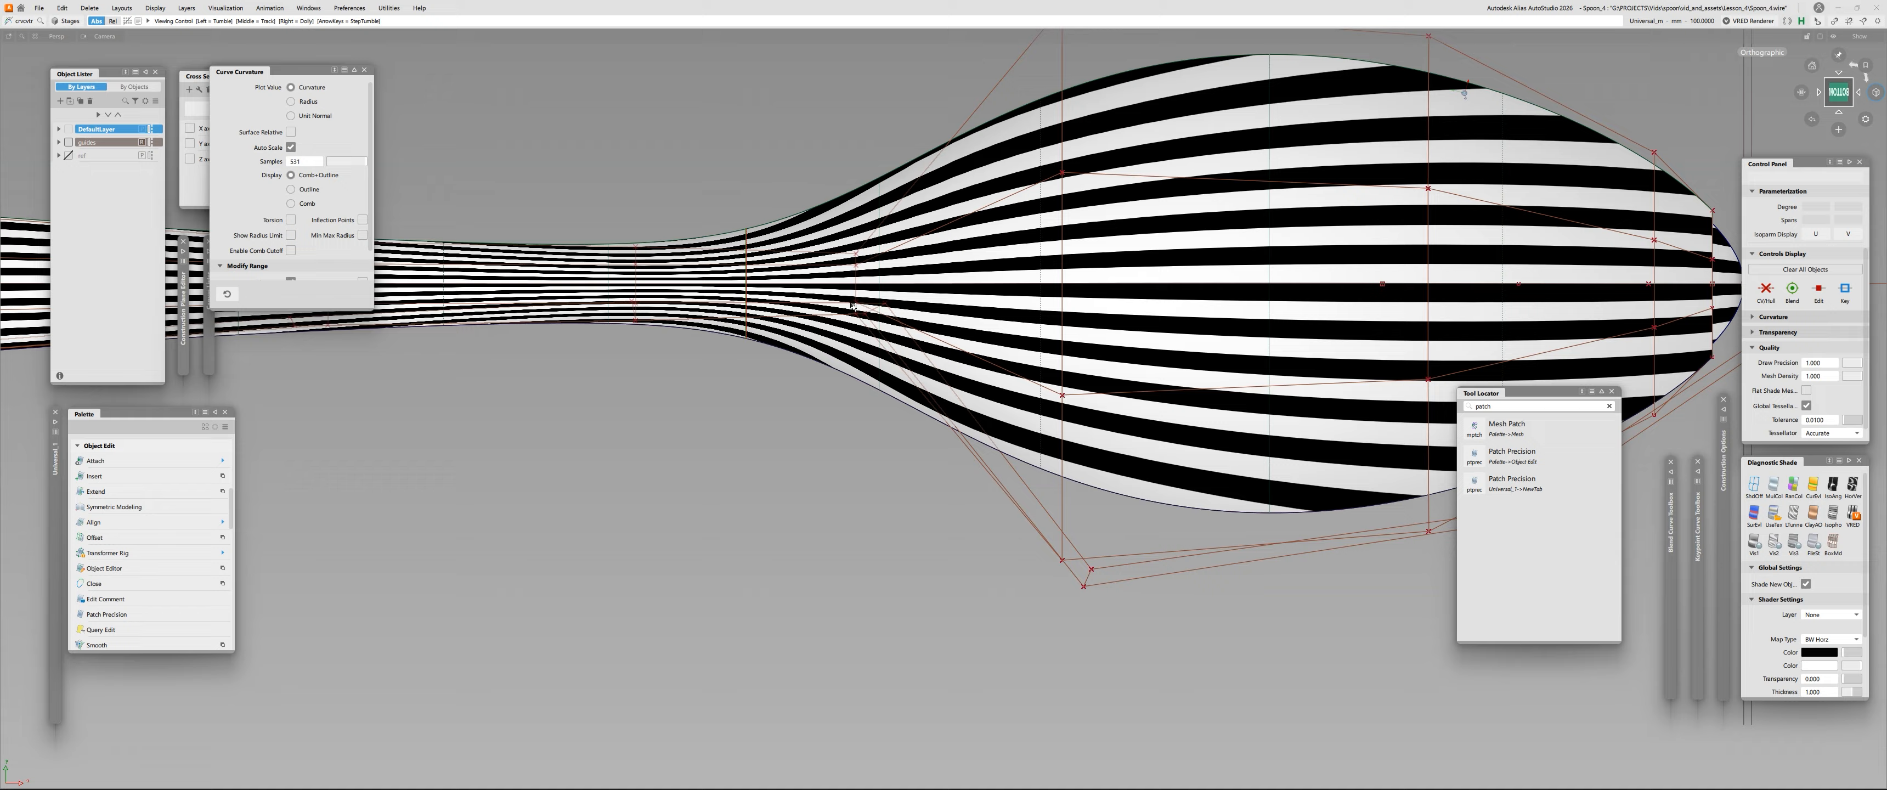
middle_click_drag(968, 306, 1842, 362, "alt+shift")
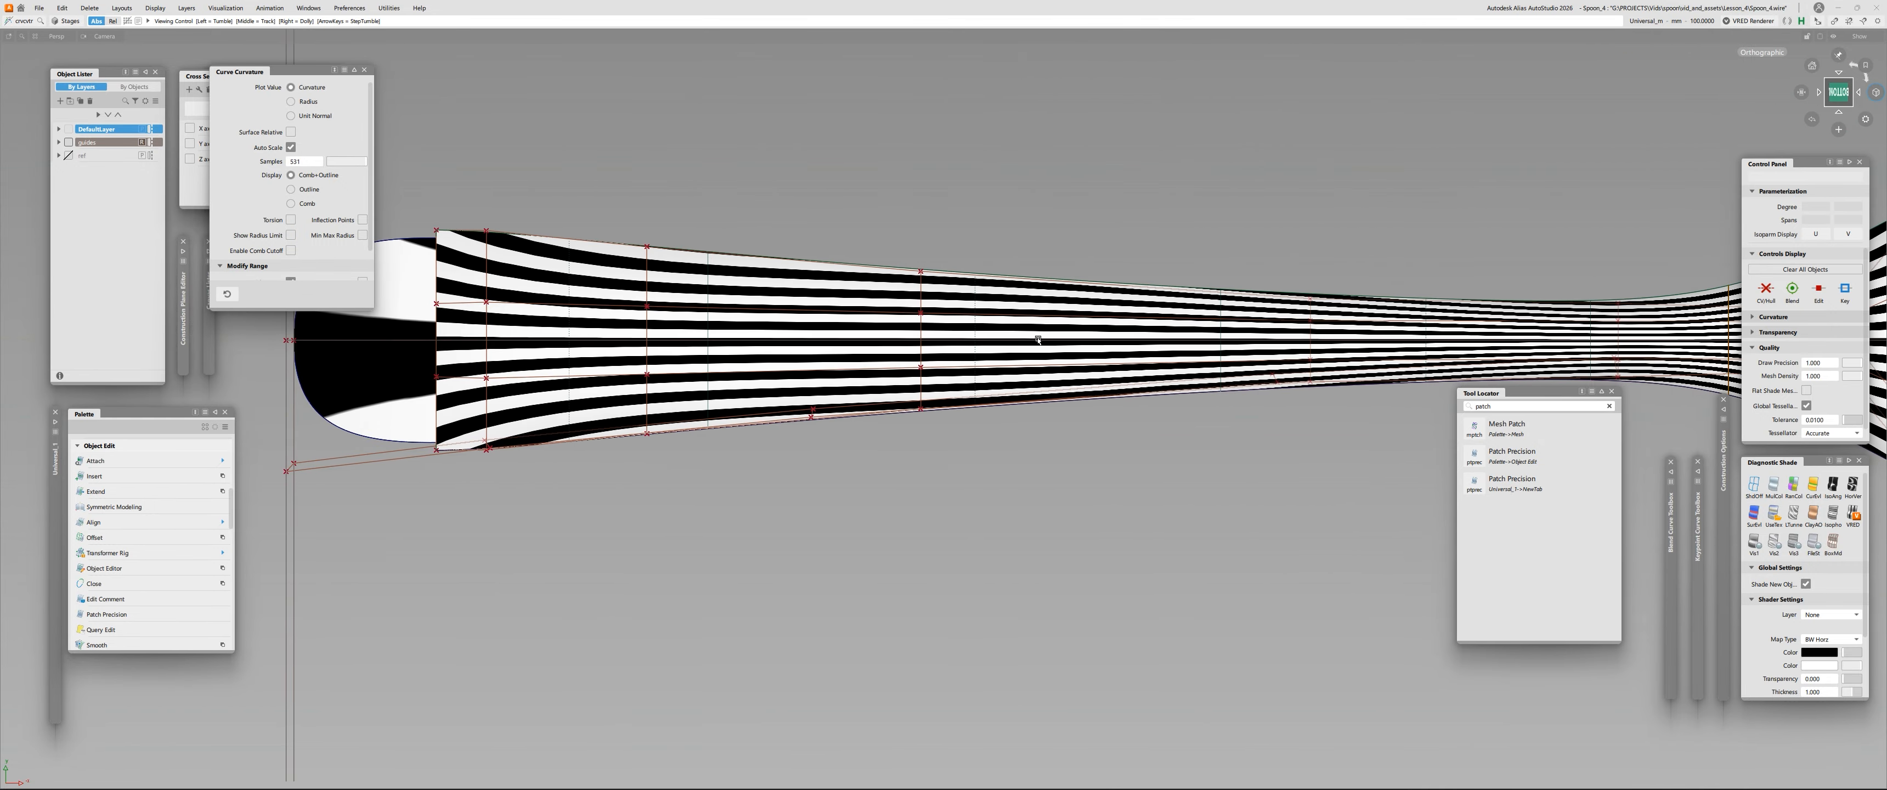
Proportionally move the inner control vertices of the second and third rows from the handle's end in Y.
middle_click_drag(815, 321, 1029, 343, "alt+shift")
right_click_drag(670, 313, 701, 324, "alt+shift")
left_click_drag(676, 325, 697, 326, "ctrl+shift")
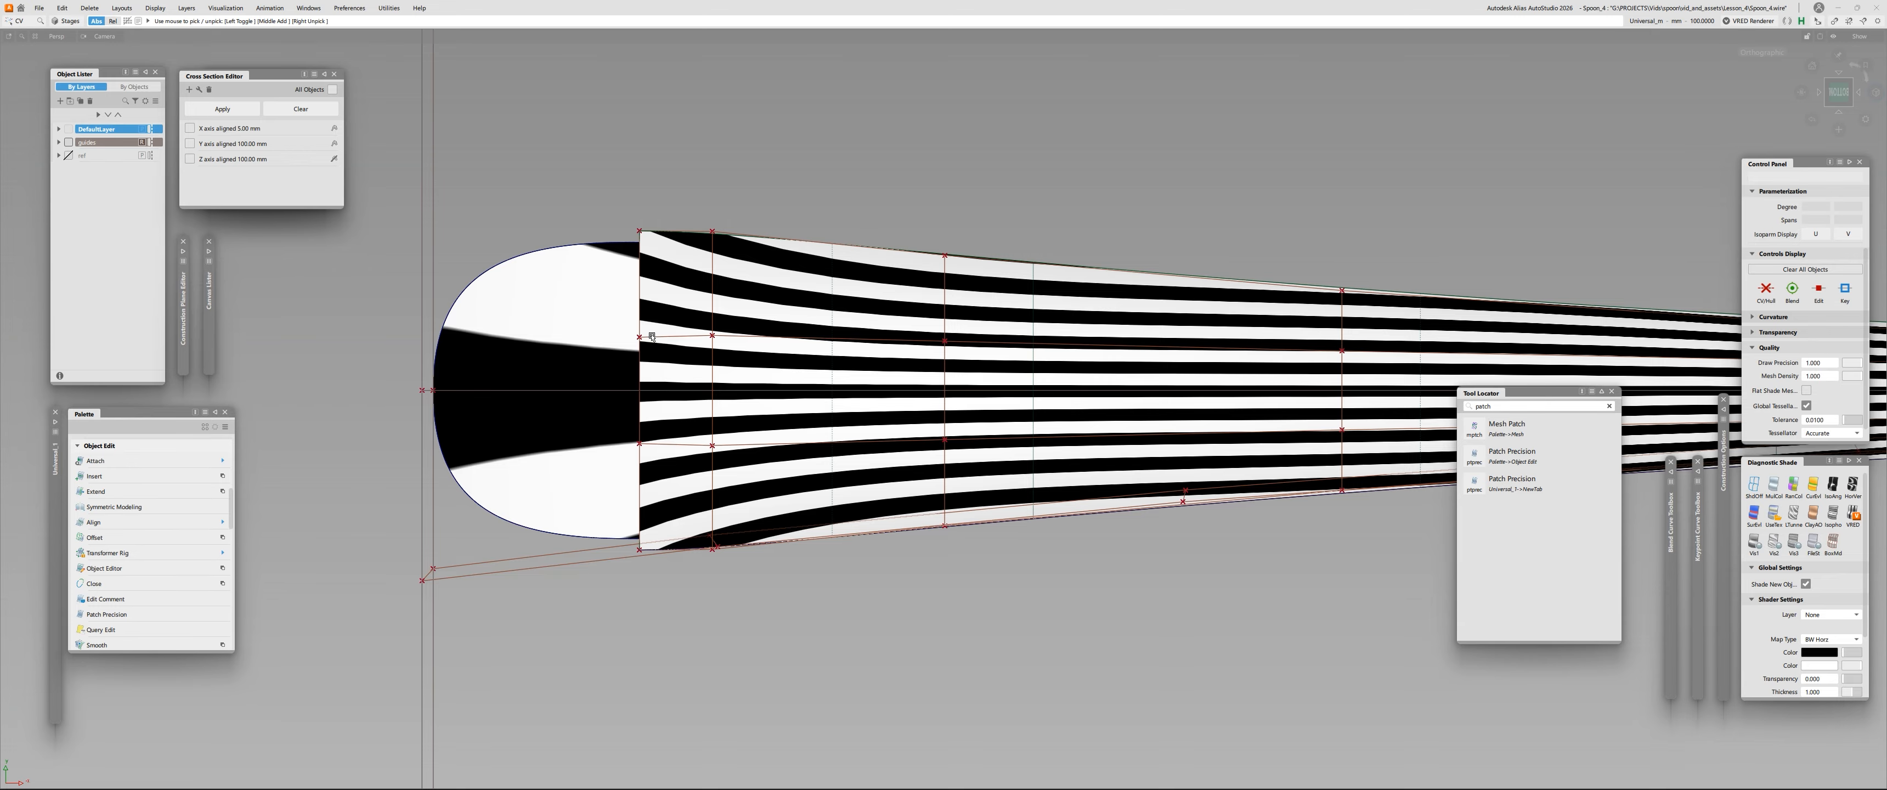
left_click(714, 335)
right_click_drag(735, 339, 769, 355, "ctrl+shift")
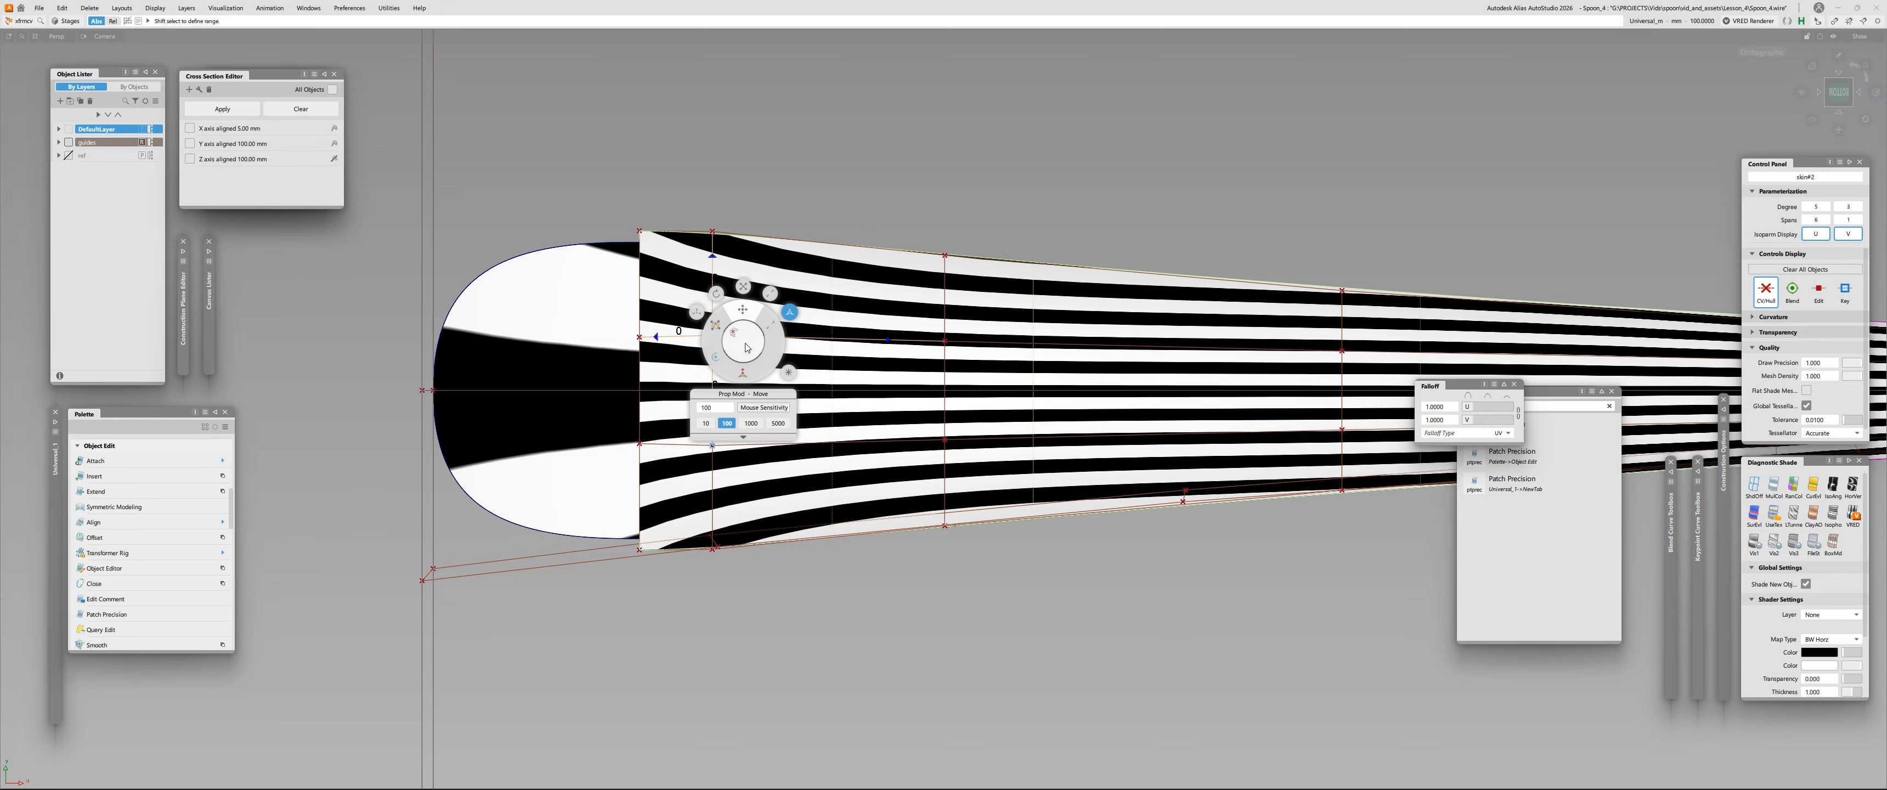
left_click(944, 341, "shift")
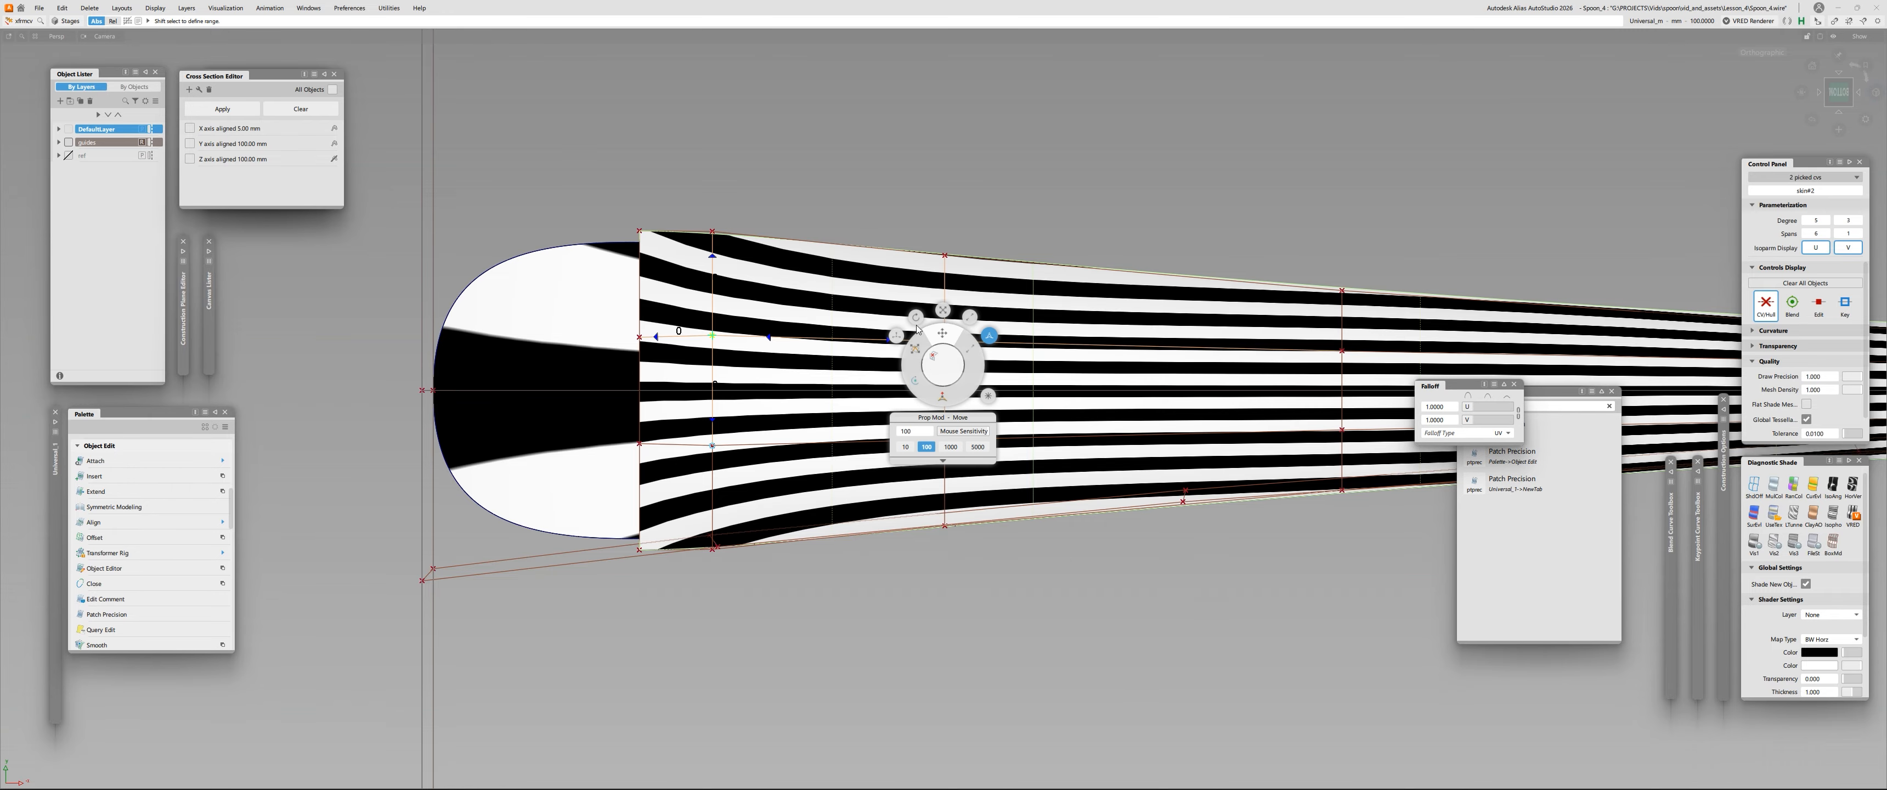
left_click(896, 336)
left_click_drag(943, 335, 919, 305)
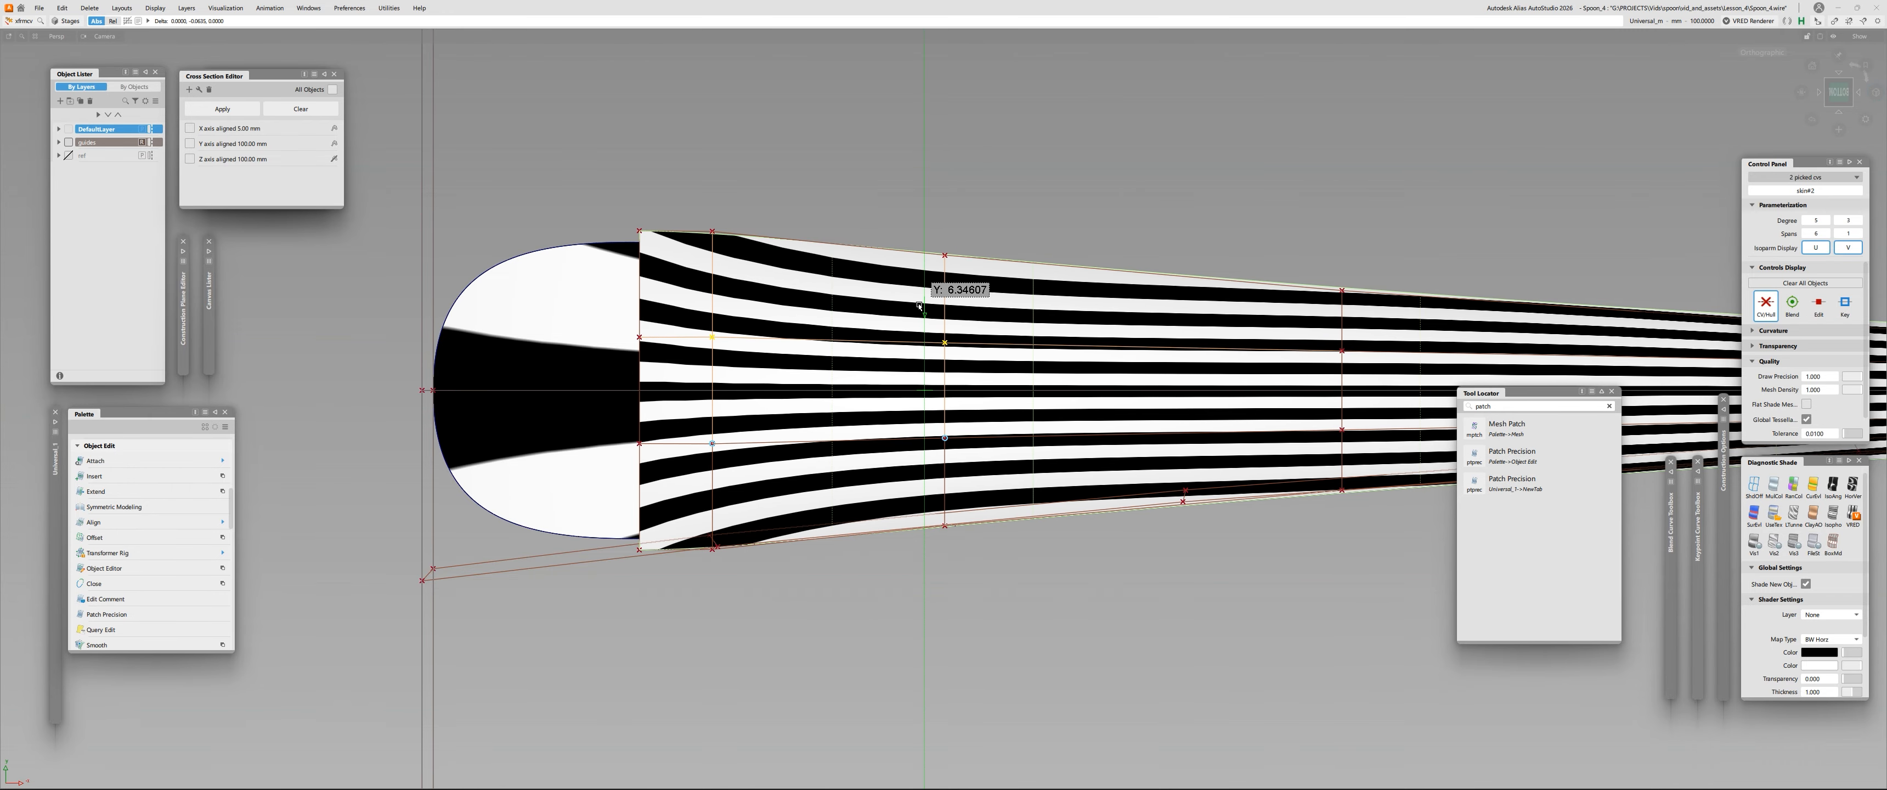
Fine-tune the inner control vertex pair in the second row from the handle's end in Y, checking the stripes along the spoon.
scroll(871, 256, "down", 4)
scroll(788, 290, "up", 5)
left_click(756, 313)
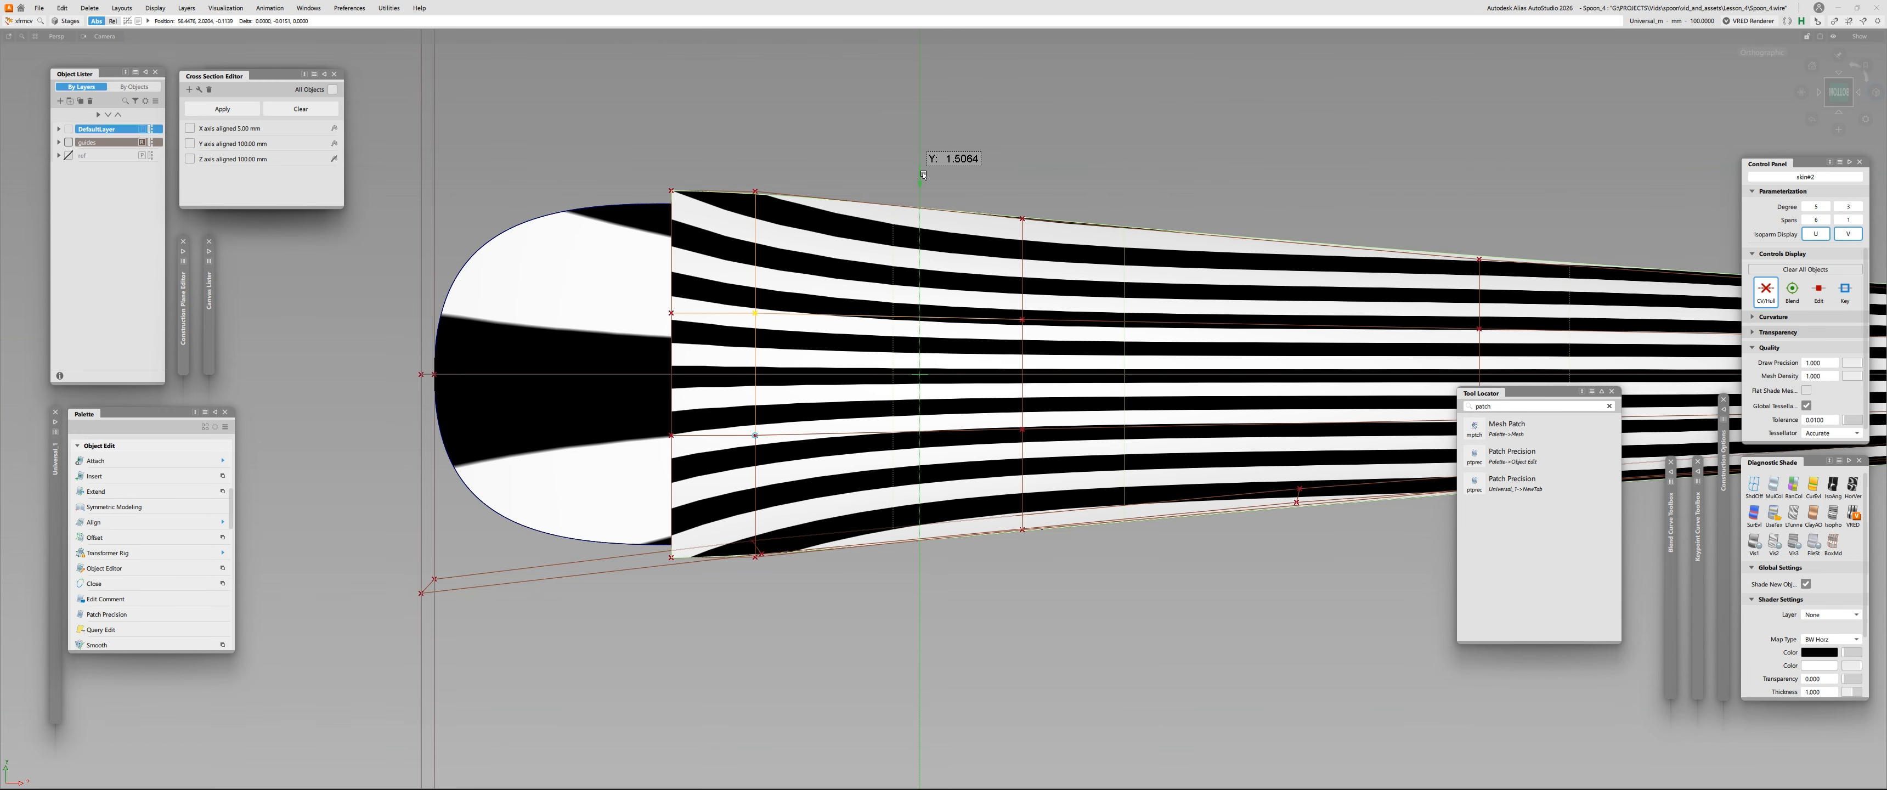
scroll(921, 183, "down", 5)
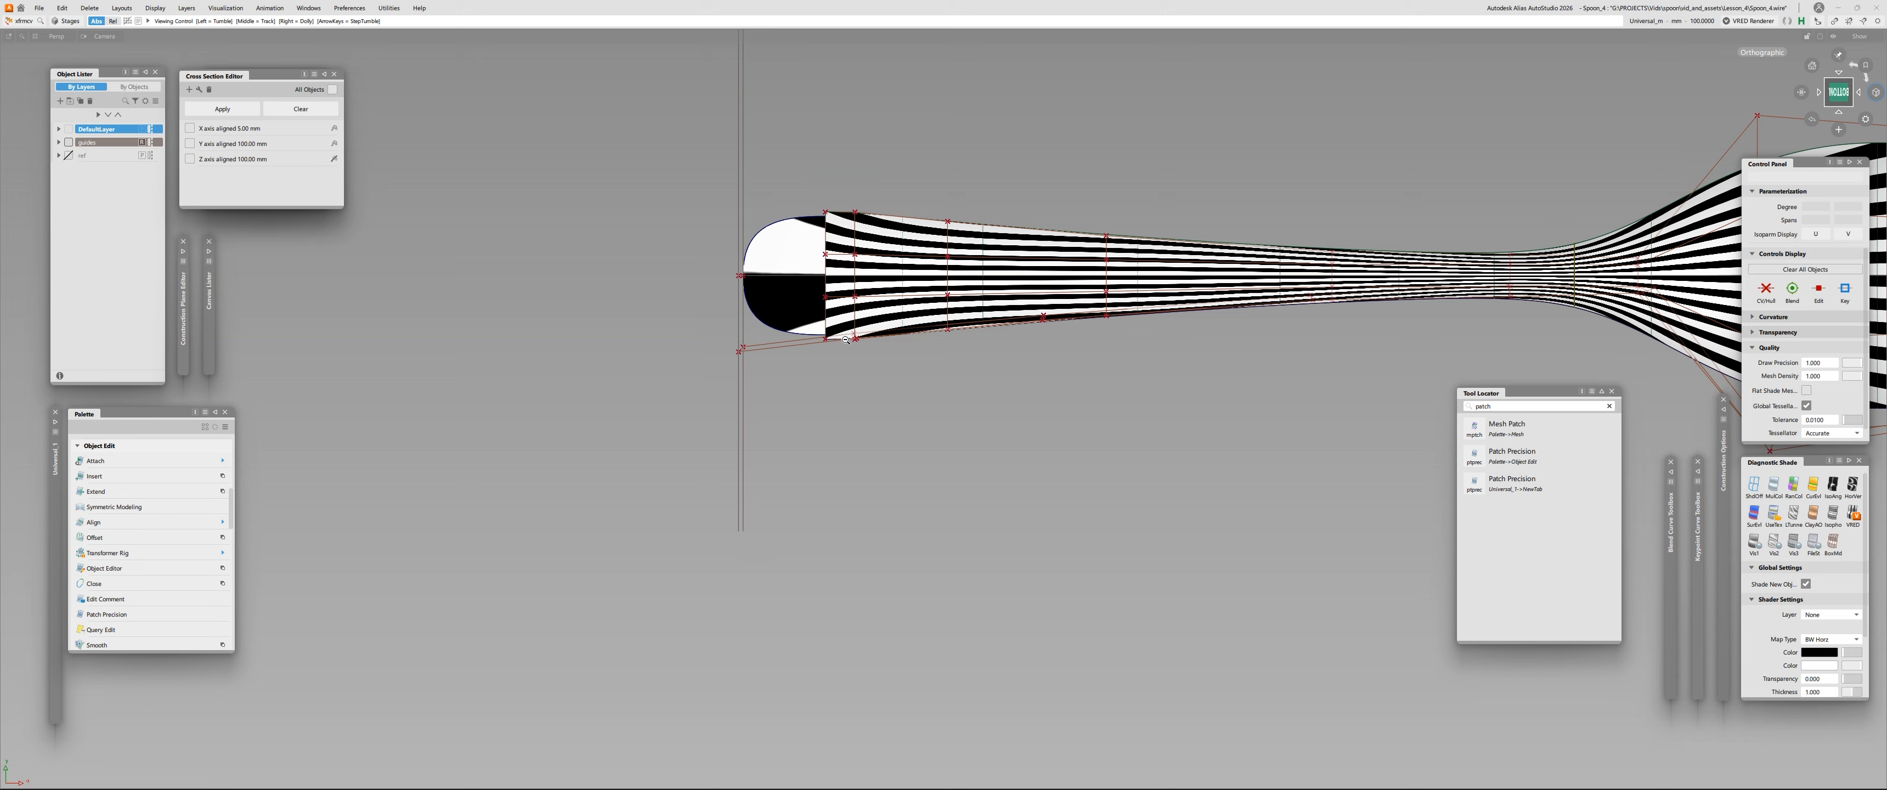
right_click_drag(845, 340, 908, 322, "alt+shift")
middle_click_drag(1451, 253, 517, 297, "alt+shift")
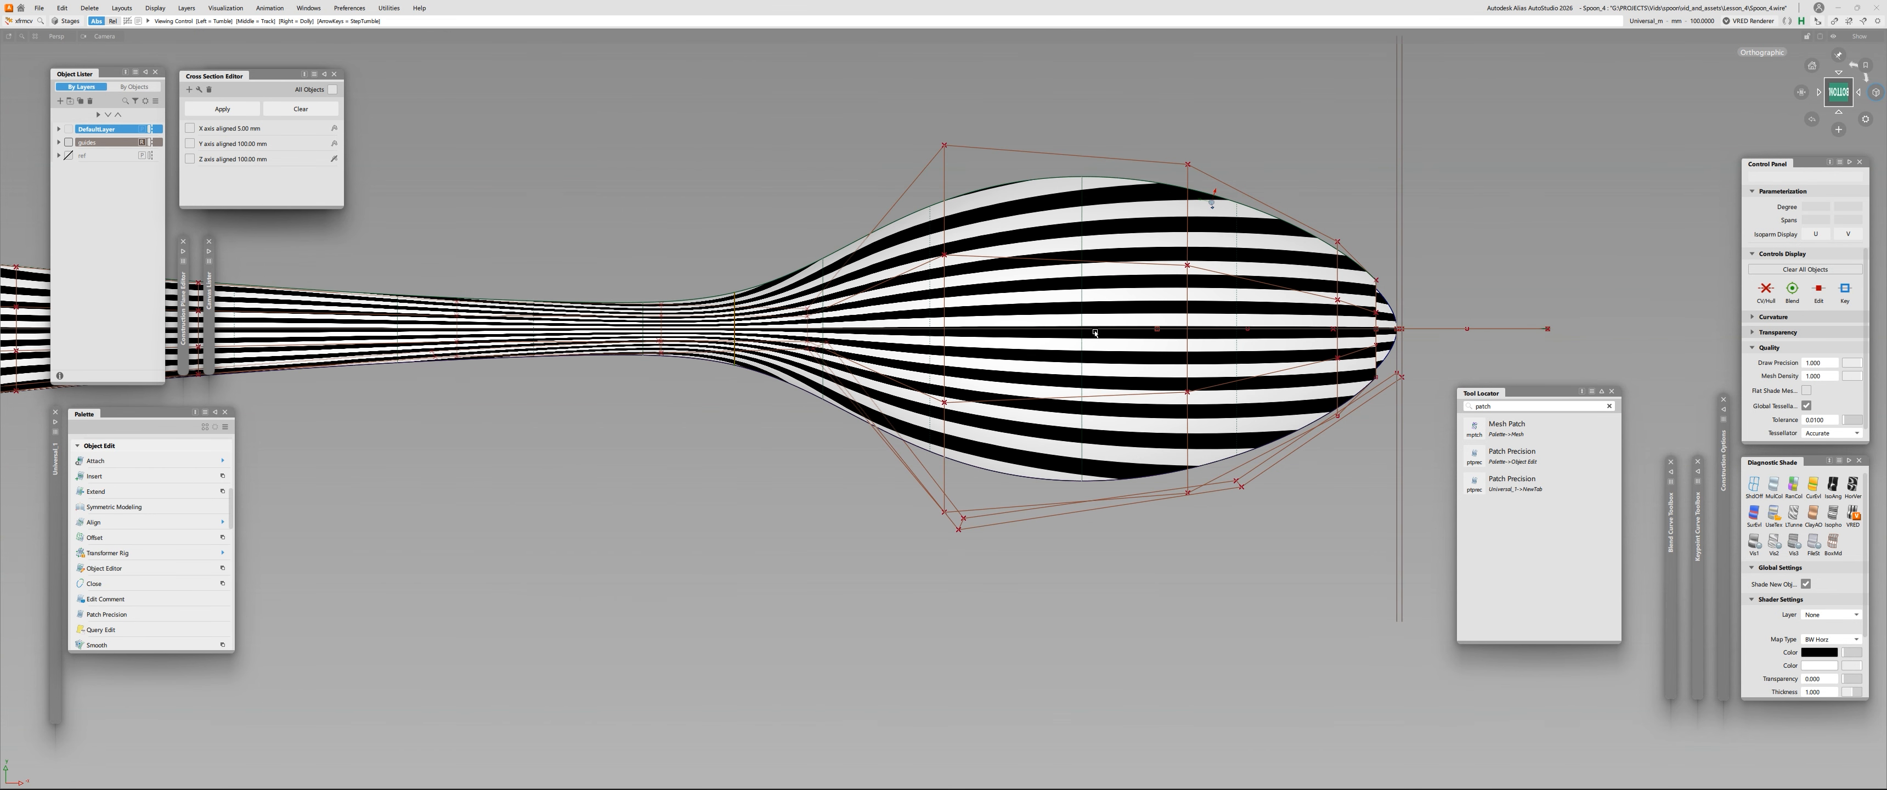
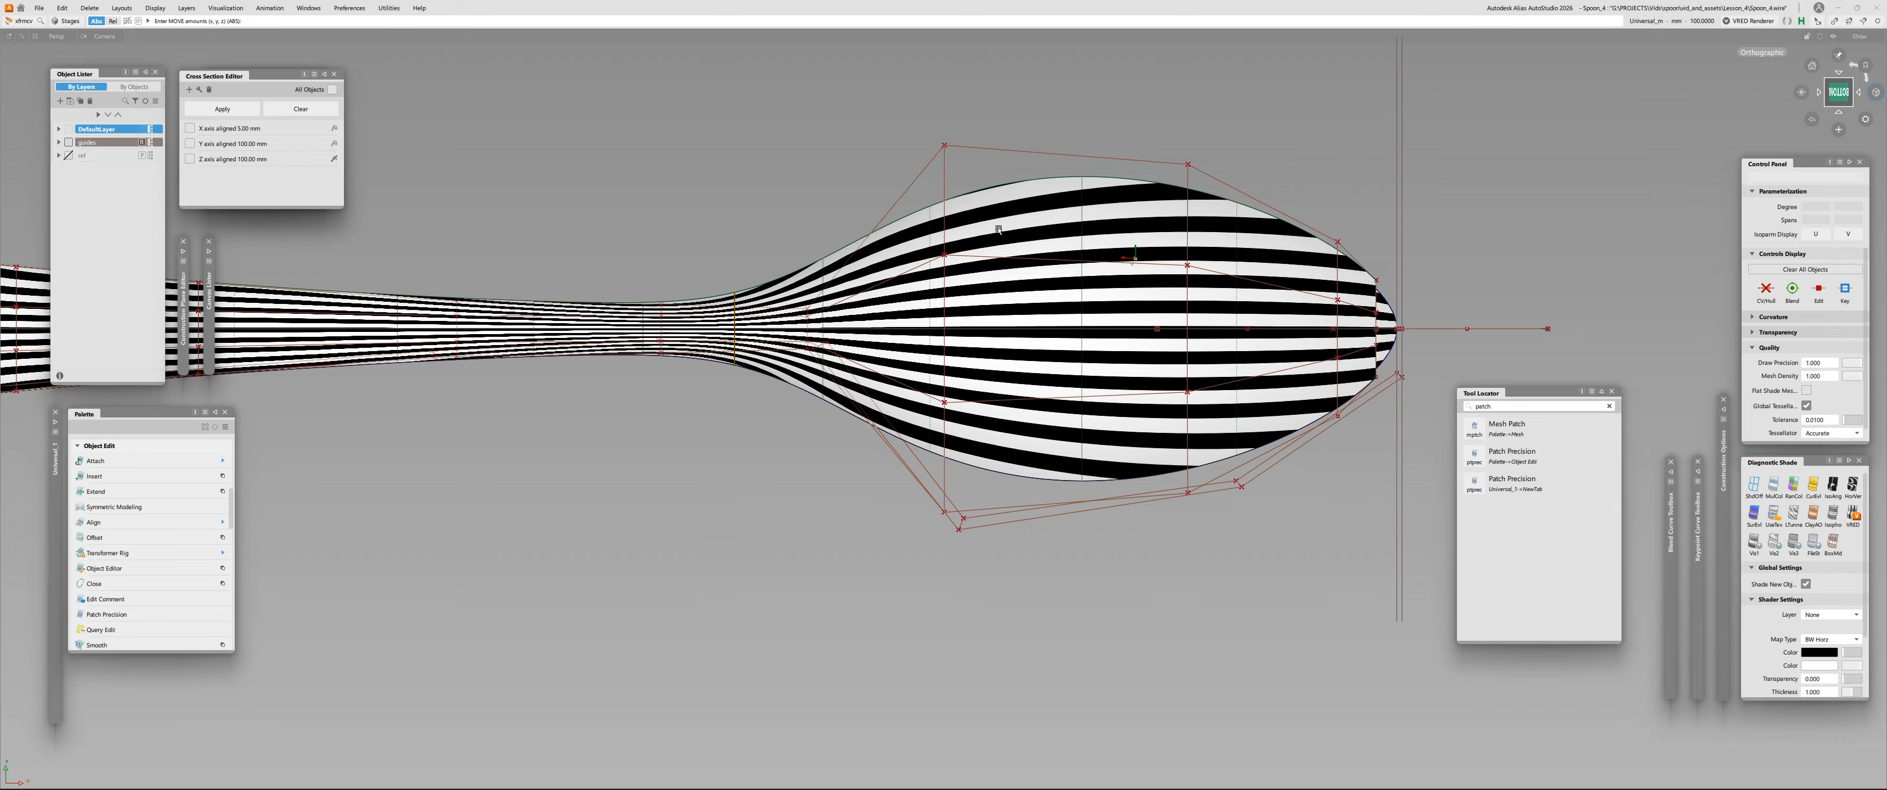
Try moving the inner control vertex pair in the bowl's tip-side middle row in the bottom view, and undo the moves.
scroll(998, 230, "up", 2)
left_click(1237, 277)
middle_click_drag(1275, 290, 1031, 317, "alt+shift")
left_click_drag(1031, 317, 1067, 261, "ctrl+shift")
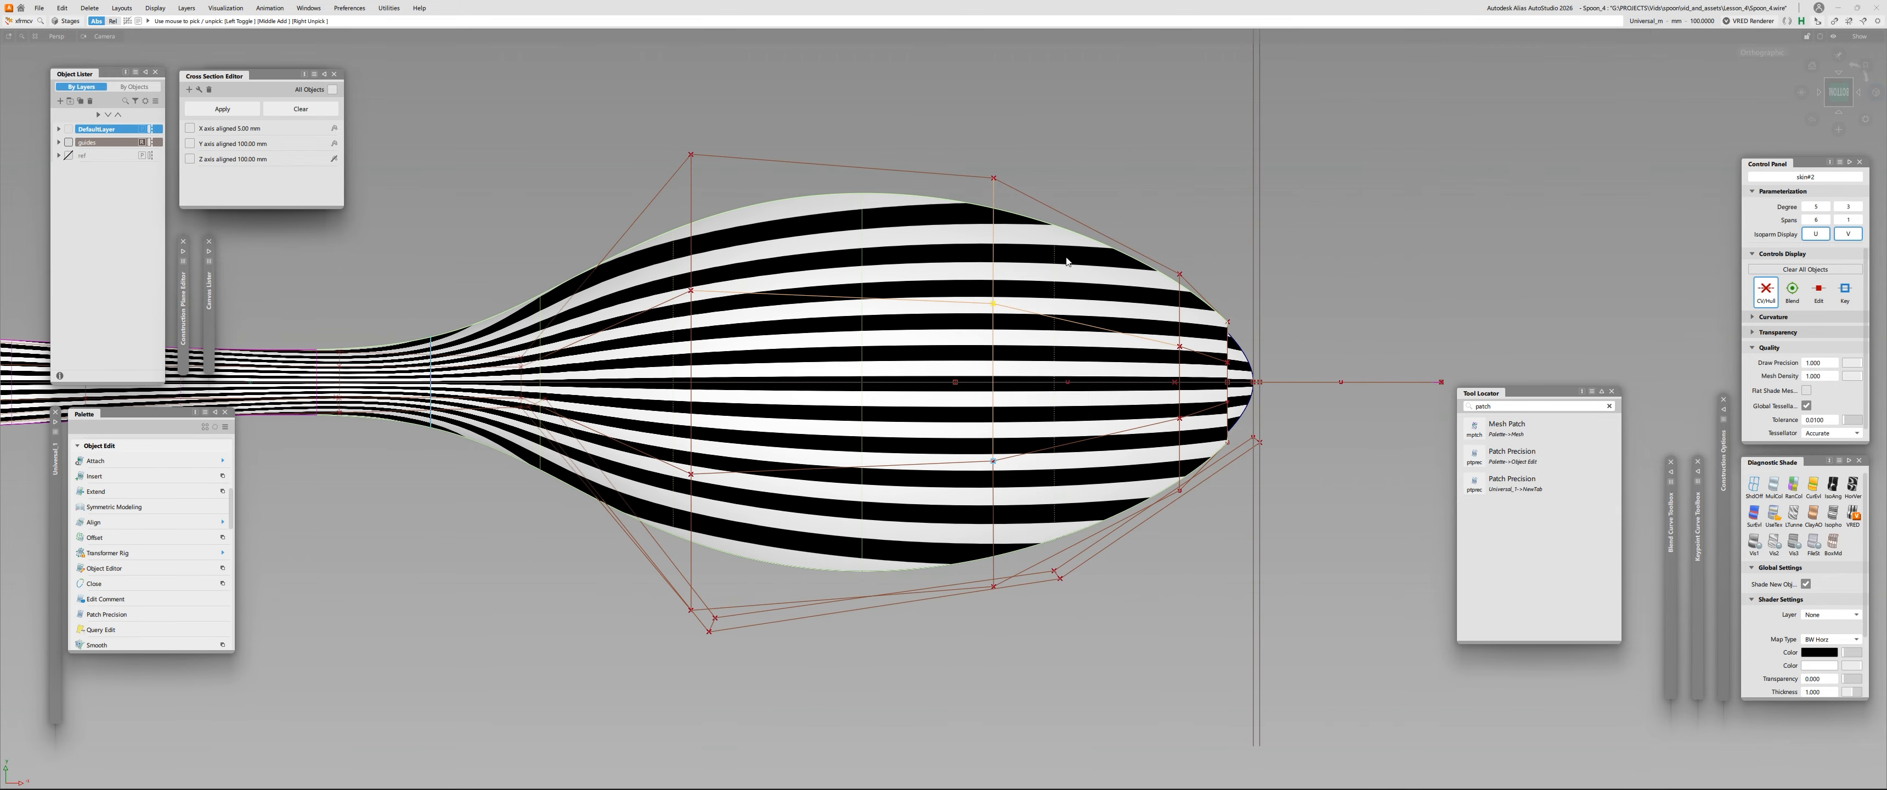
middle_click_drag(1086, 190, 1086, 253)
key("ctrl+z")
key("ctrl+z")
Move the inner pair in the bowl's tip-side middle row symmetrically in Y from the front, undoing one trial shift.
left_click_drag(1111, 126, 502, 419, "alt+shift")
right_click_drag(502, 419, 810, 345, "alt+shift")
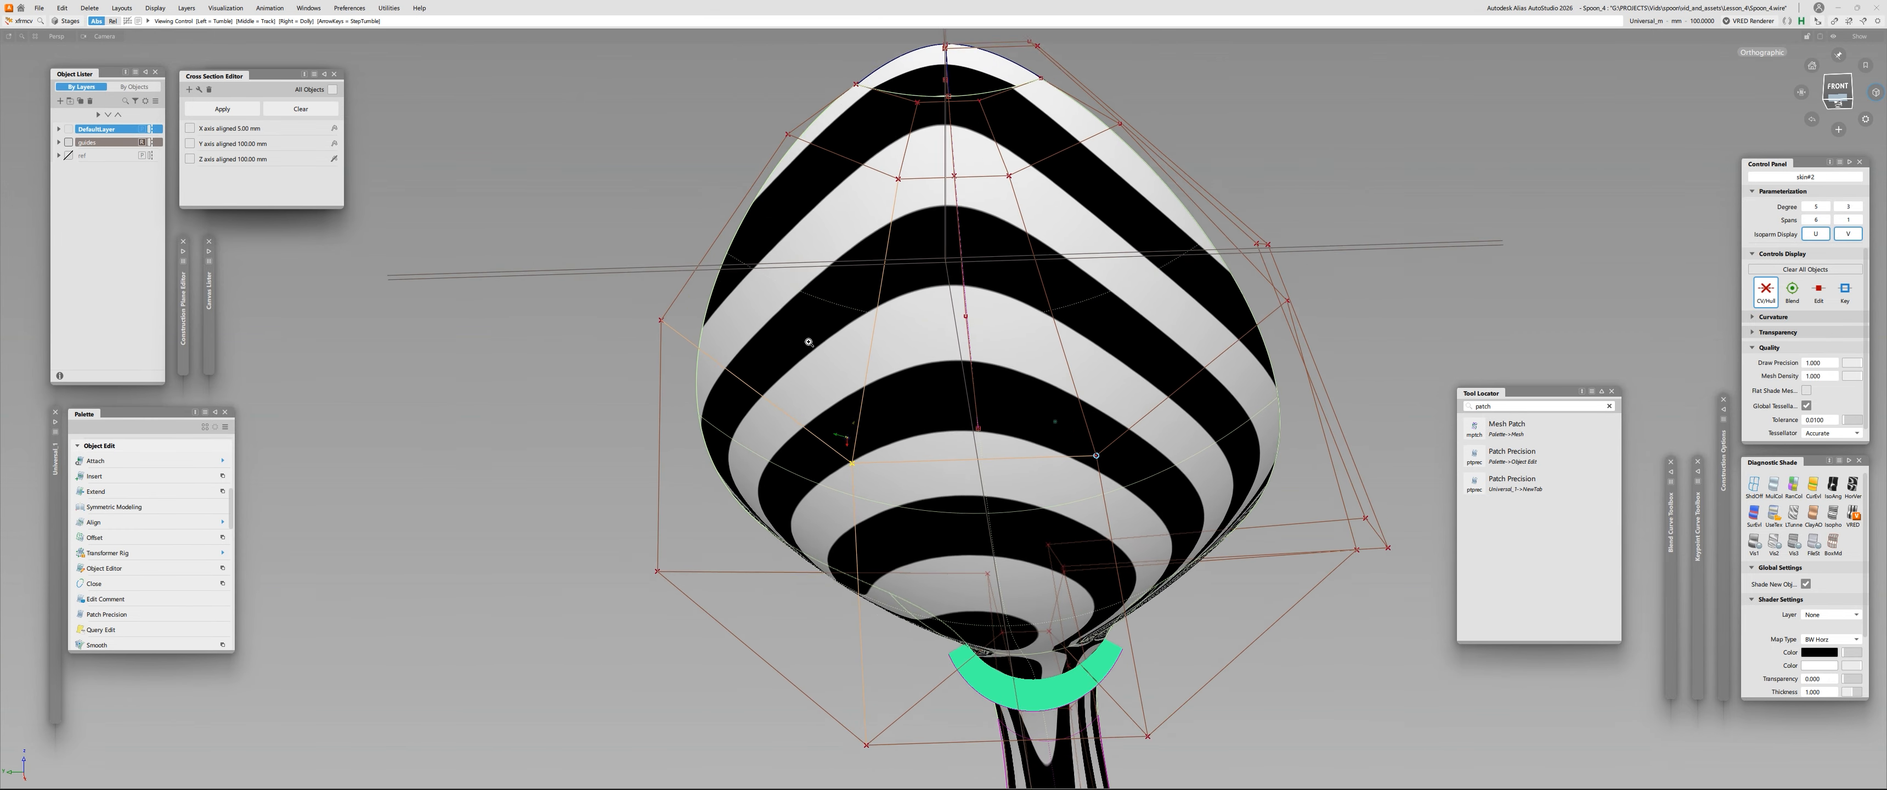
mouse_move(810, 345)
left_mouse_down("alt+shift")
mouse_move(912, 301)
mouse_move(802, 345)
left_mouse_up("alt+shift")
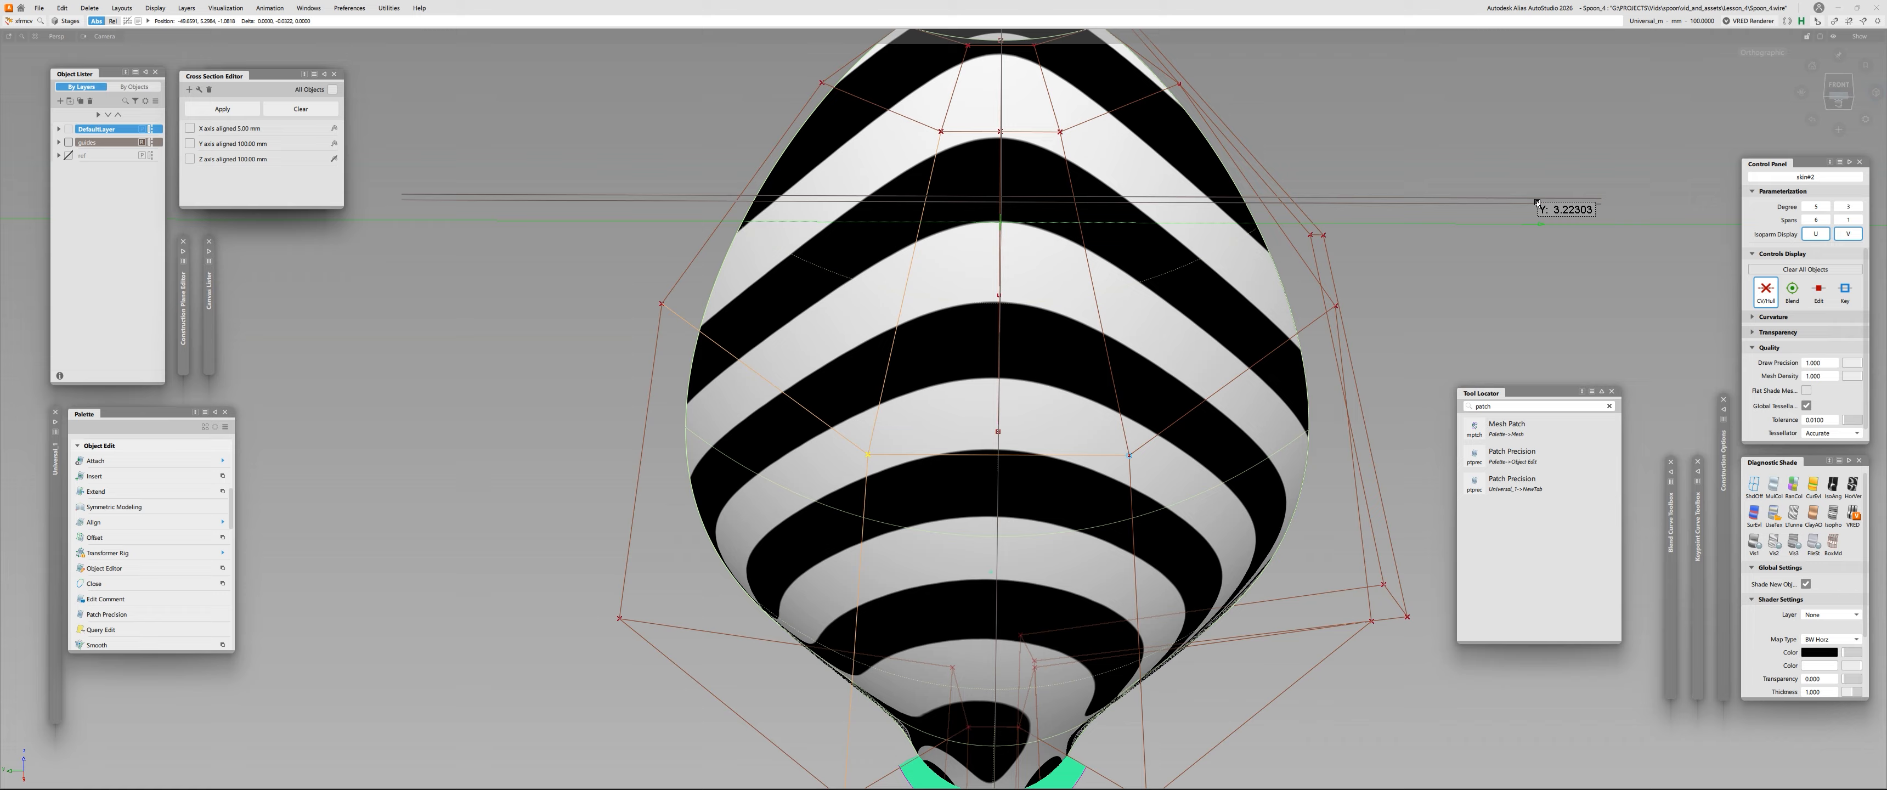
middle_click_drag(1520, 166, 1344, 181)
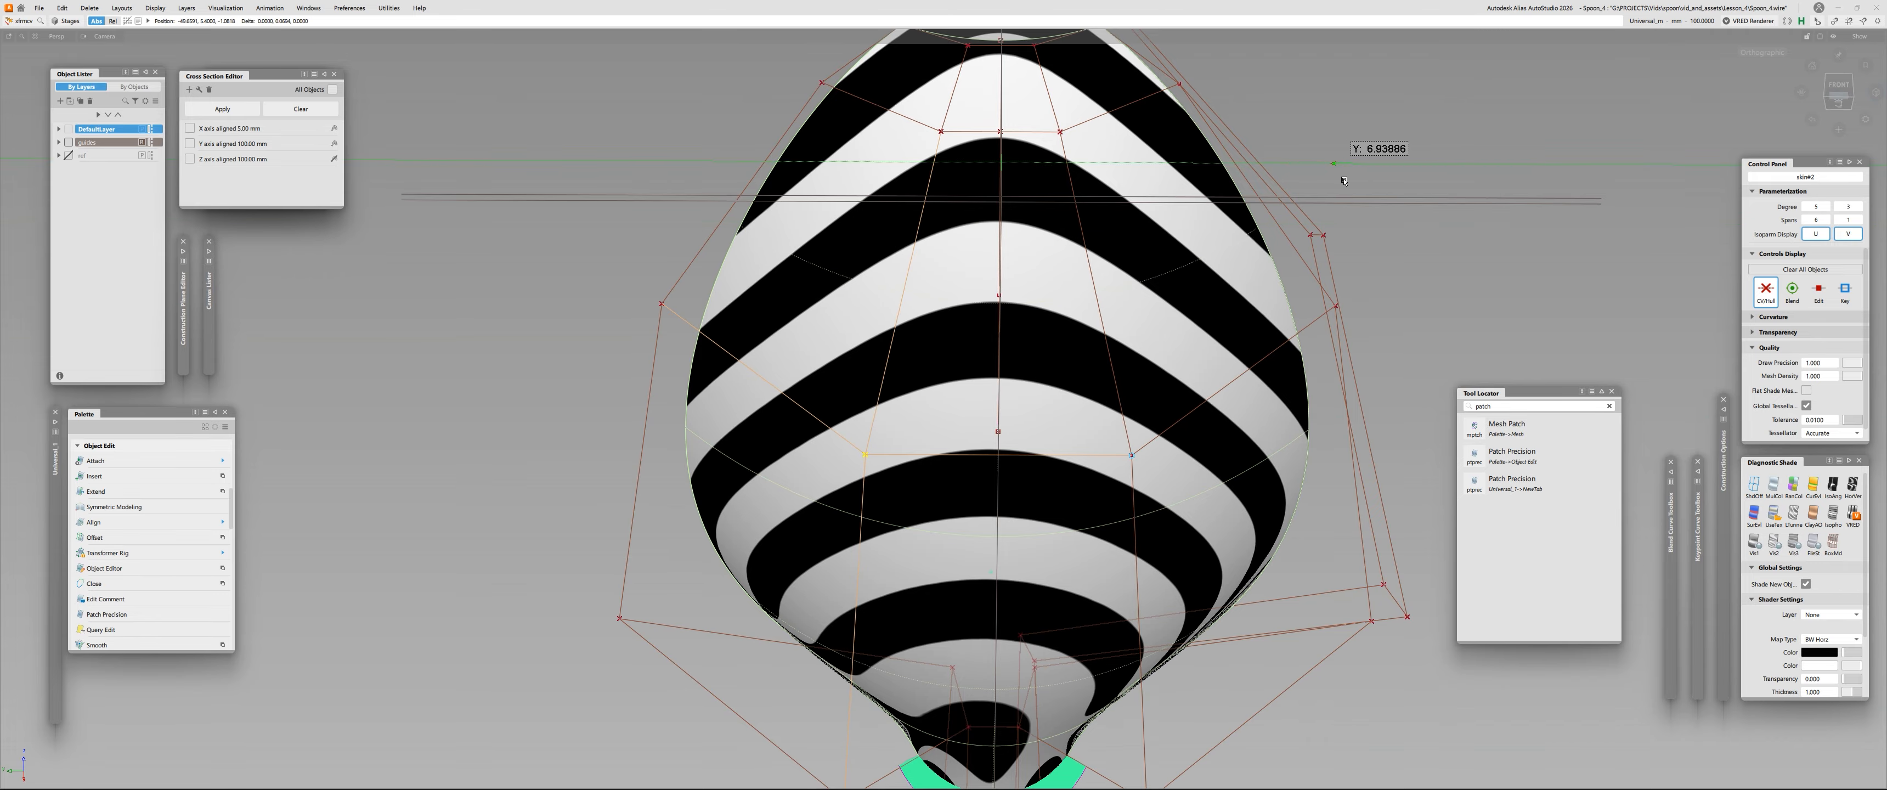
key("ctrl+z")
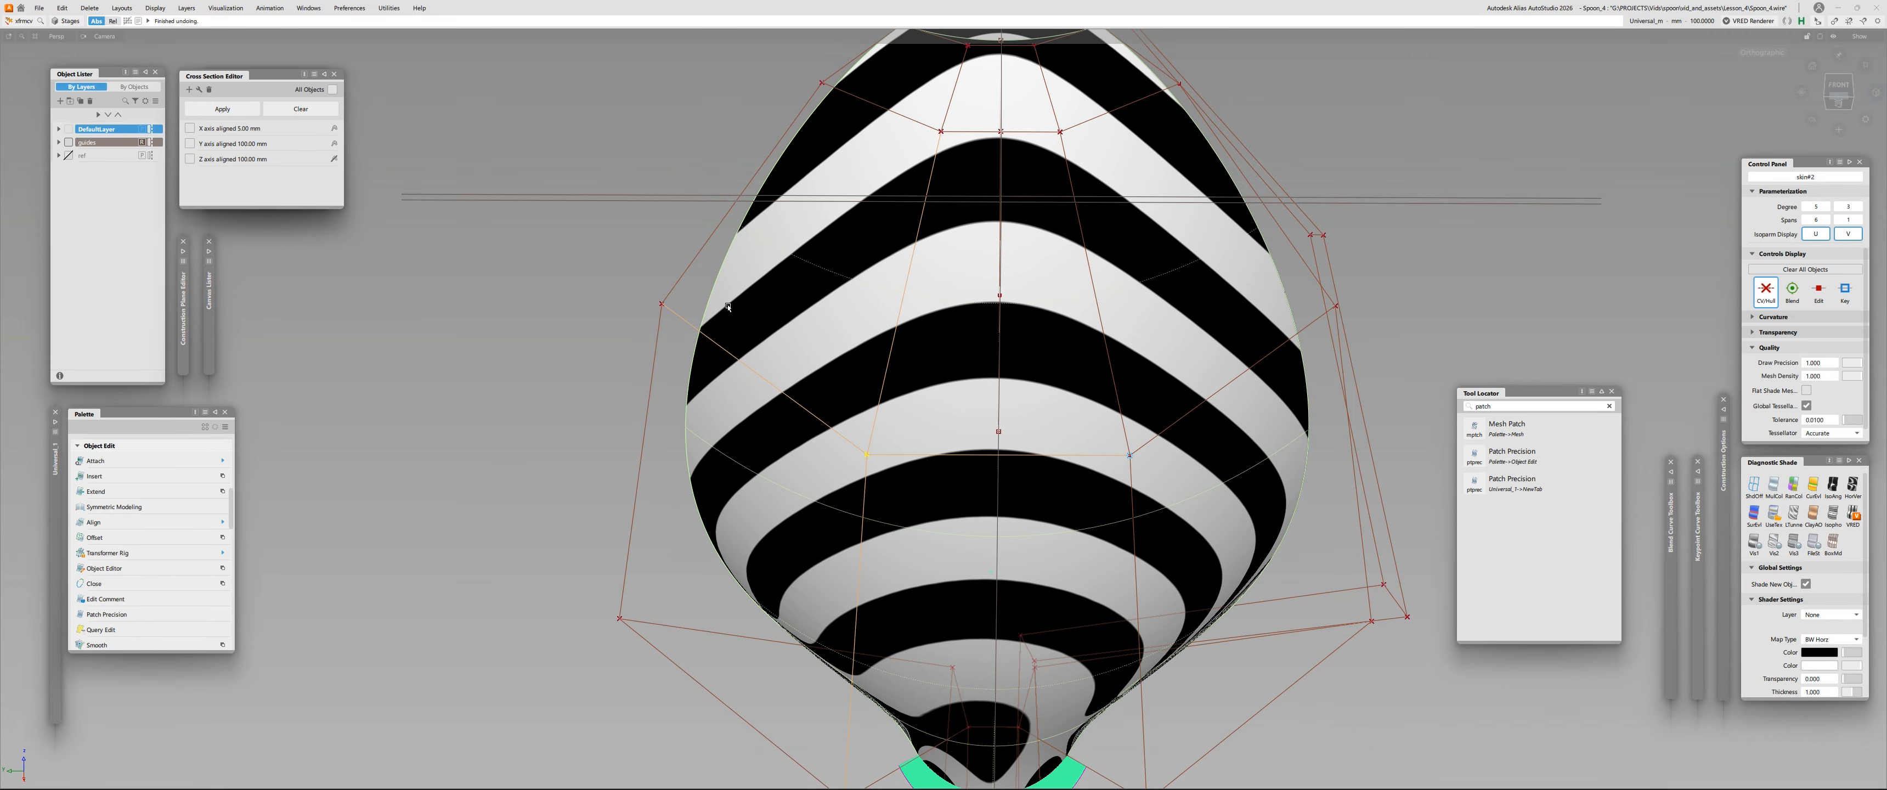
middle_click_drag(1467, 159, 1400, 152)
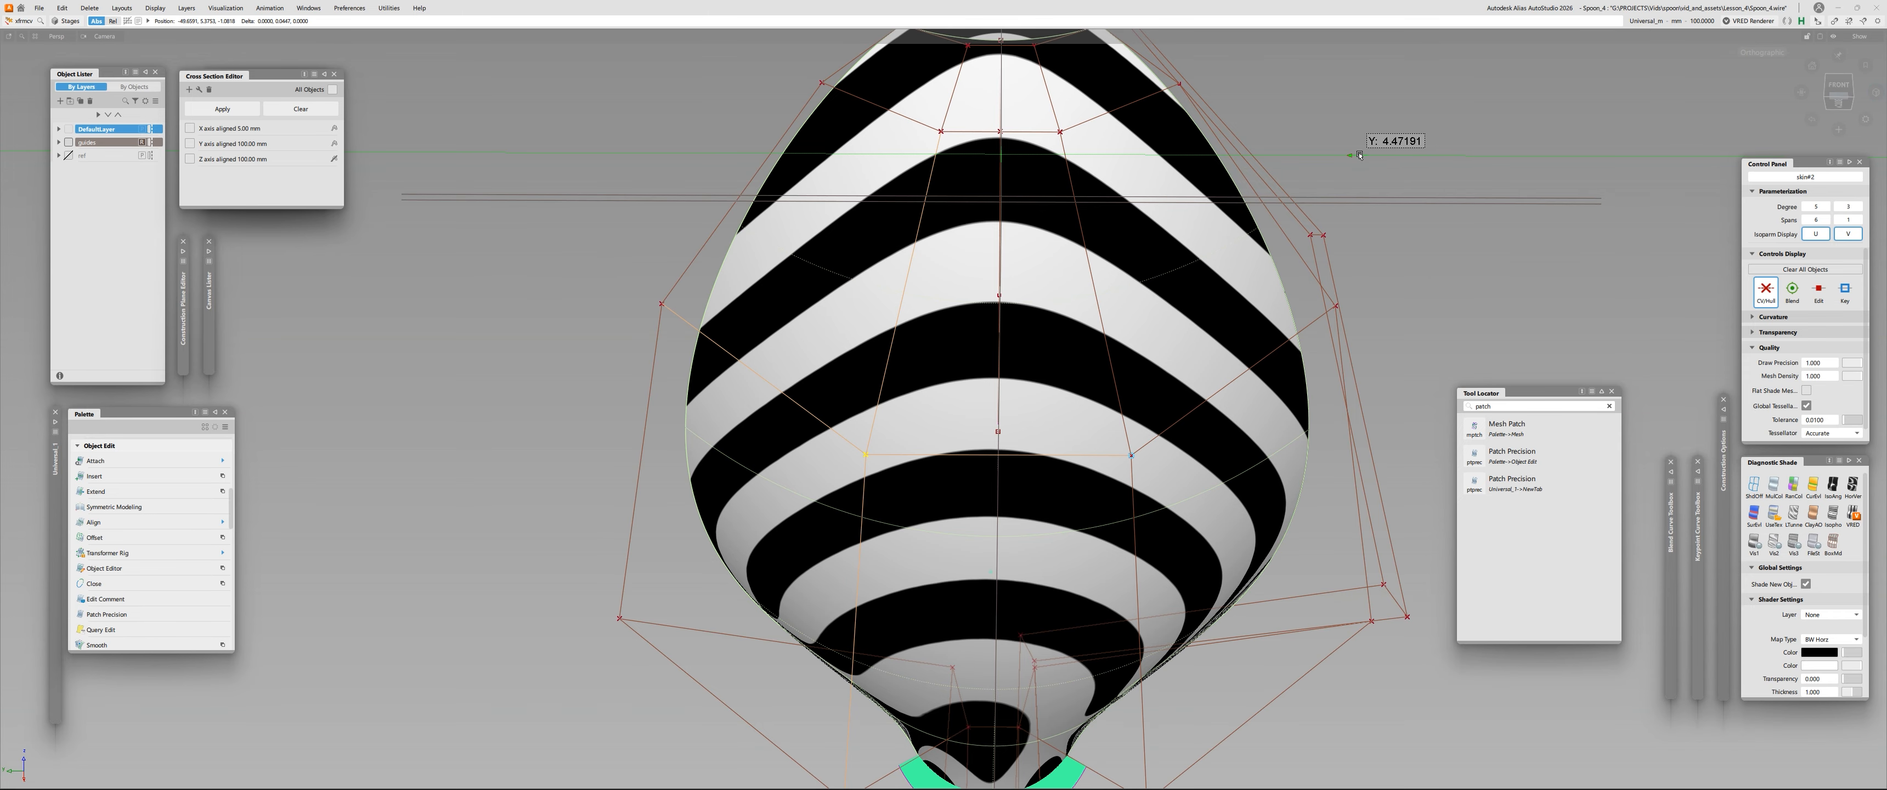
Move the inner control vertex pair in the next row toward the tip symmetrically and check the stripes from oblique views.
middle_click_drag(1028, 160, 989, 262, "alt+shift")
left_click_drag(990, 262, 991, 337, "alt+shift")
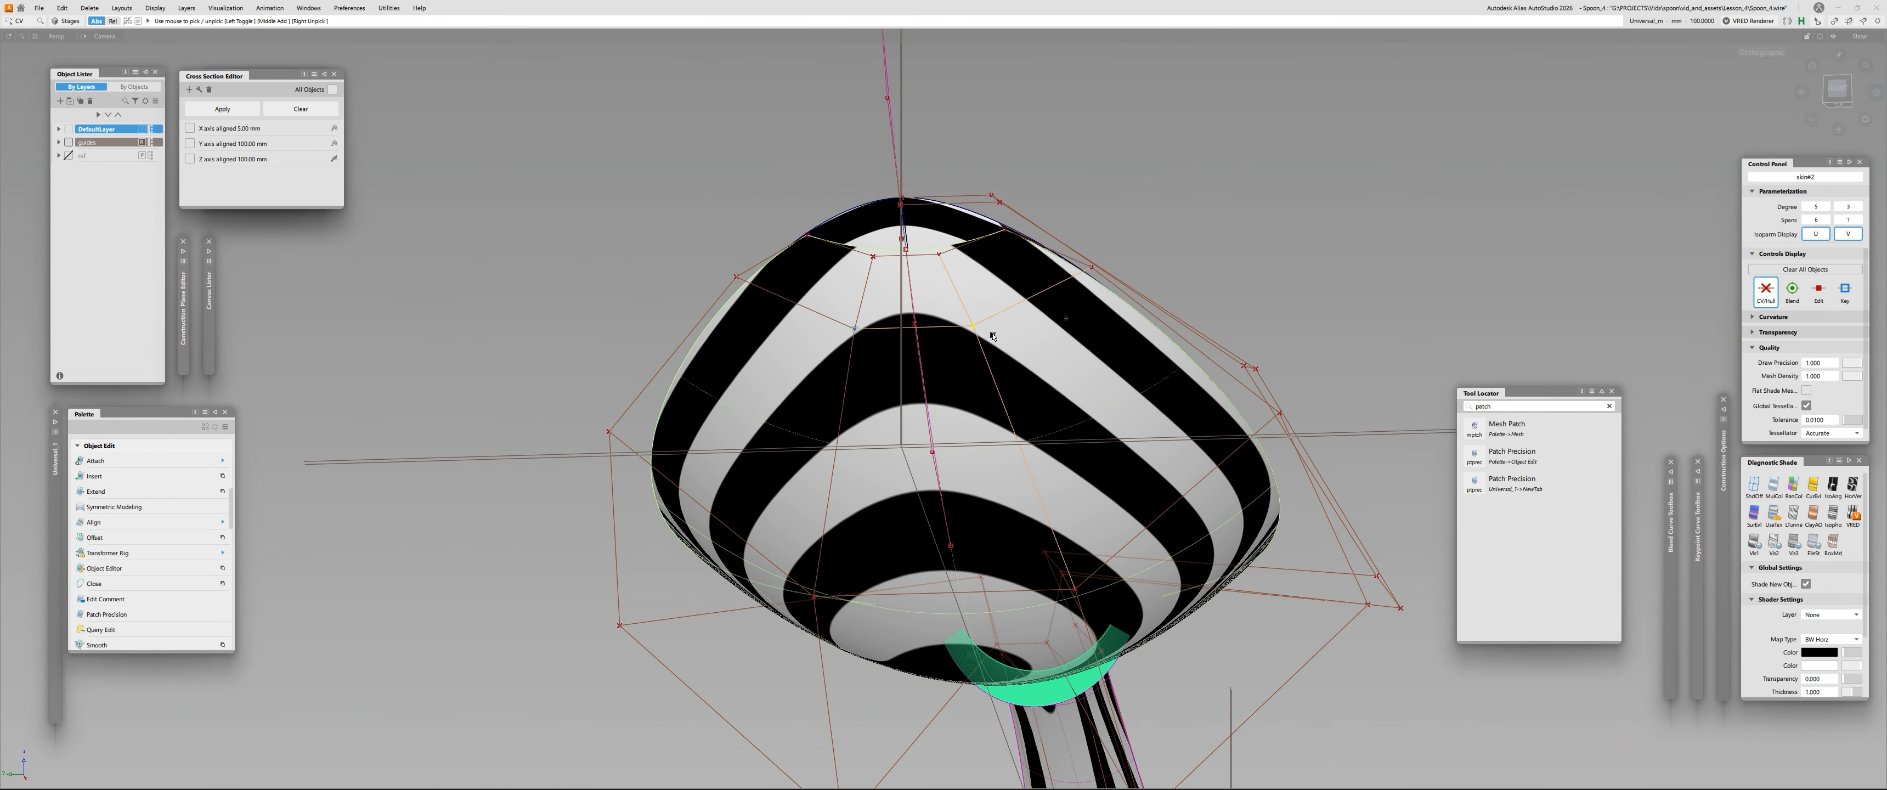
key("space")
left_click(1004, 311)
middle_click_drag(1083, 192, 1111, 176)
left_click_drag(1026, 278, 545, 327, "alt+shift")
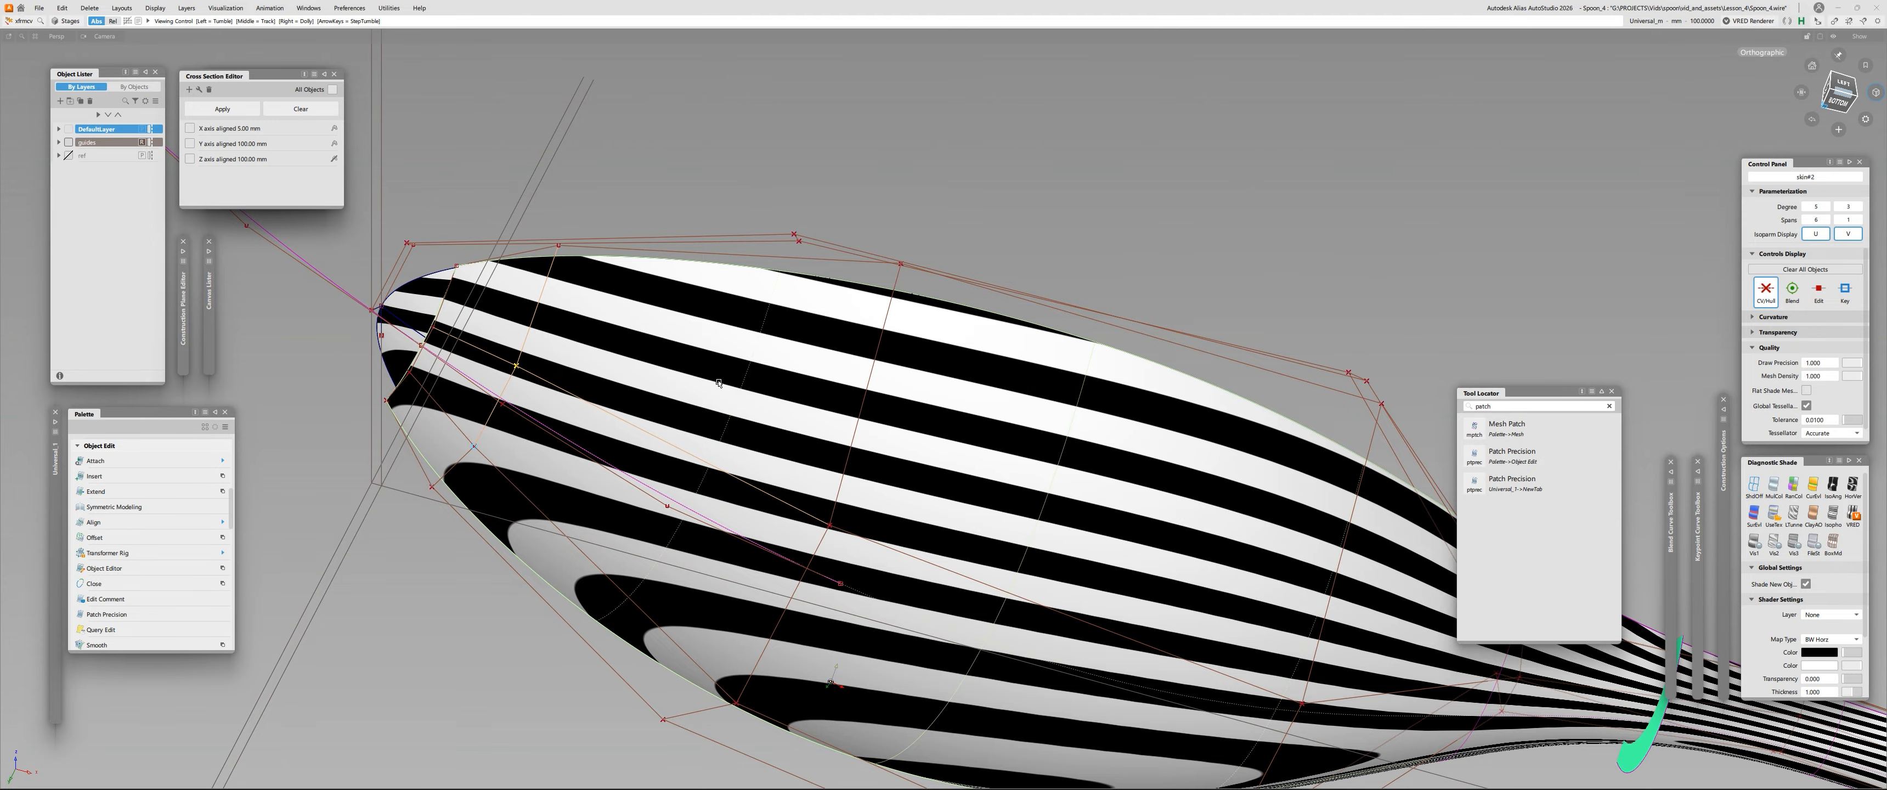
Inspect the zebra stripes across the spoon bowl and handle, and switch the diagnostic display to plain grey shading.
left_click_drag(719, 383, 682, 456, "alt+shift")
right_click_drag(682, 455, 572, 352, "alt+shift")
left_click_drag(572, 352, 609, 293, "alt+shift")
left_click(609, 281)
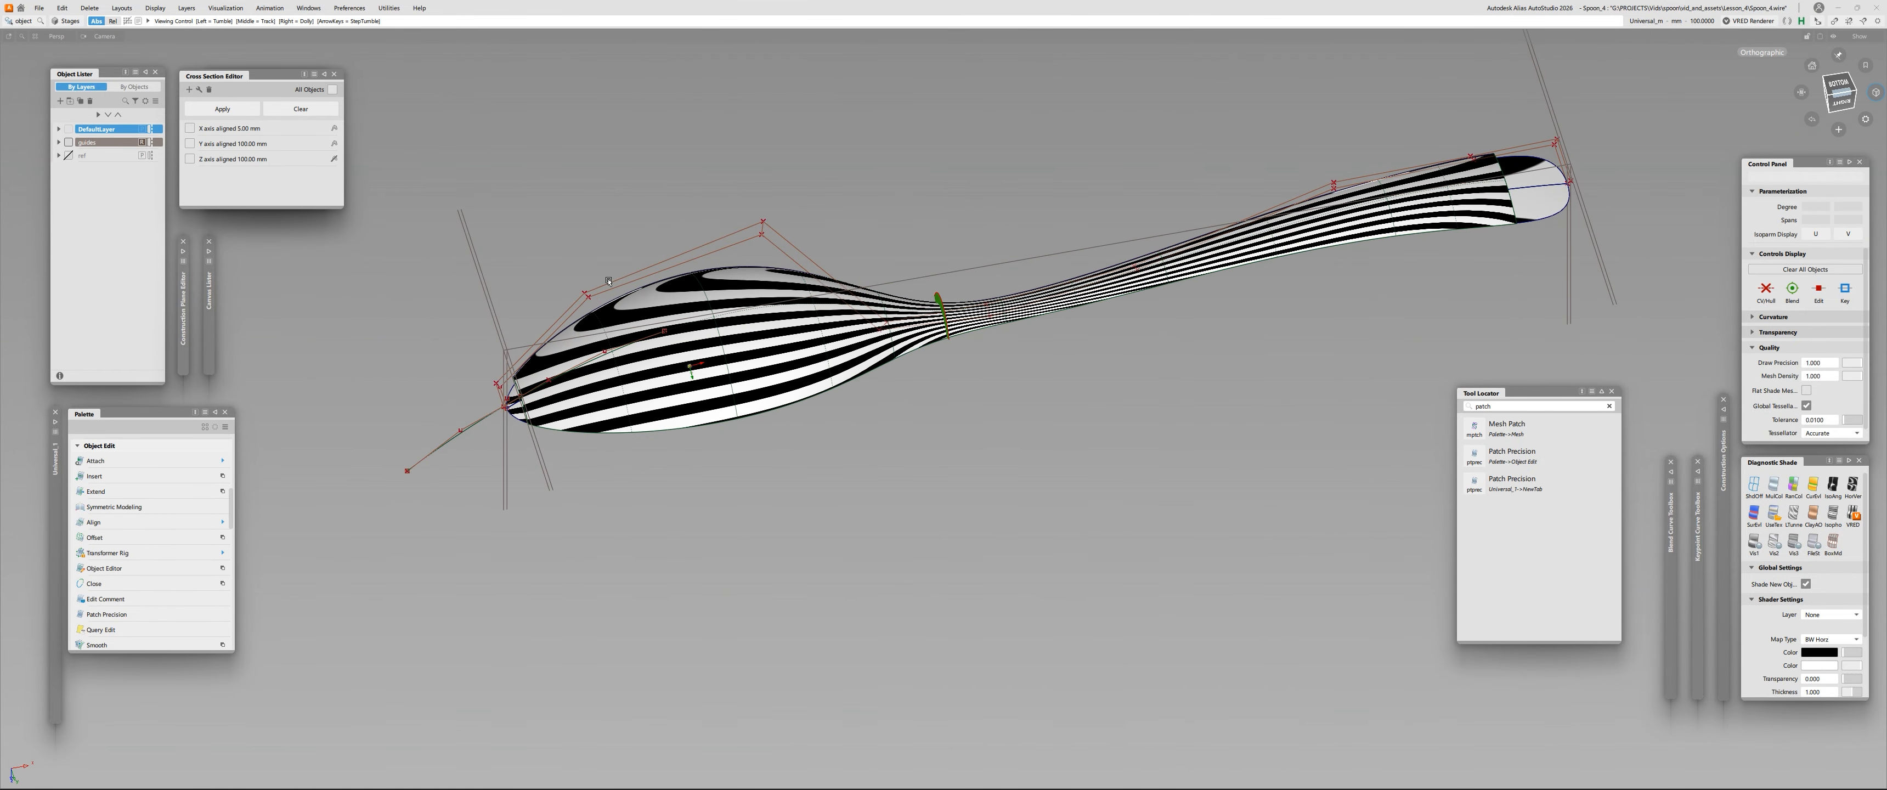
right_click_drag(609, 282, 1124, 297, "alt+shift")
left_click_drag(1125, 297, 1112, 376, "alt+shift")
left_click_drag(865, 293, 867, 207, "alt+shift")
left_click(762, 476)
left_click(763, 493)
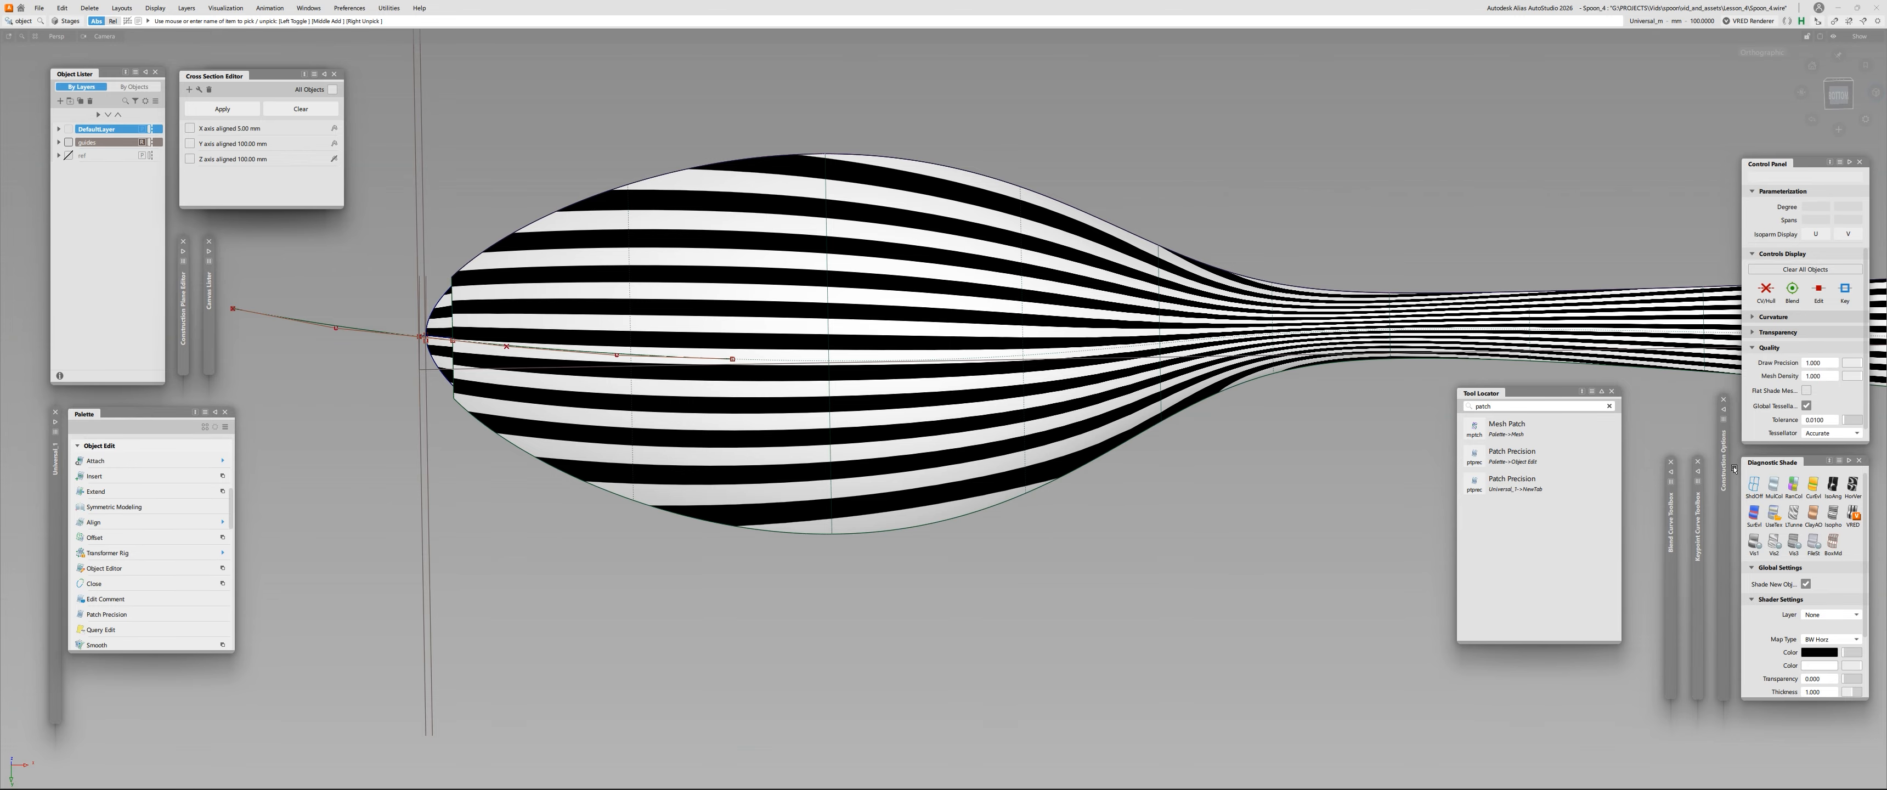
left_click(1754, 485)
Insert a curve-on-surface across the outer bowl surface and trim away the part nearest the tip.
mouse_move(762, 443)
left_mouse_down("alt+shift")
mouse_move(732, 330)
mouse_move(675, 230)
left_mouse_up("alt+shift")
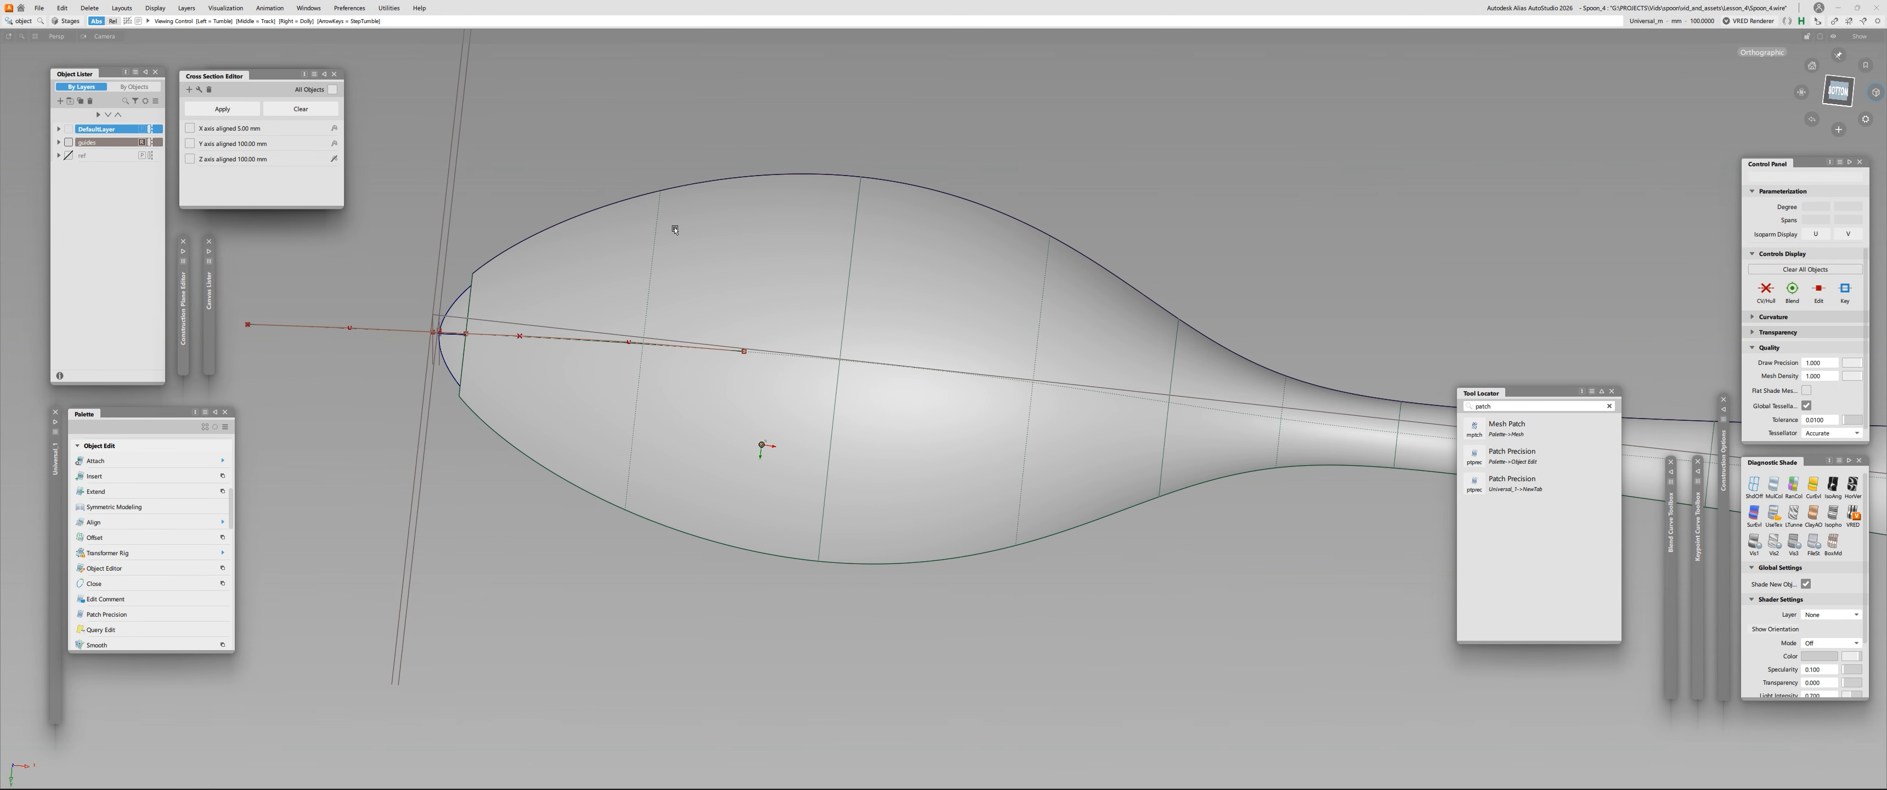
left_click_drag(654, 287, 566, 281, "alt+shift")
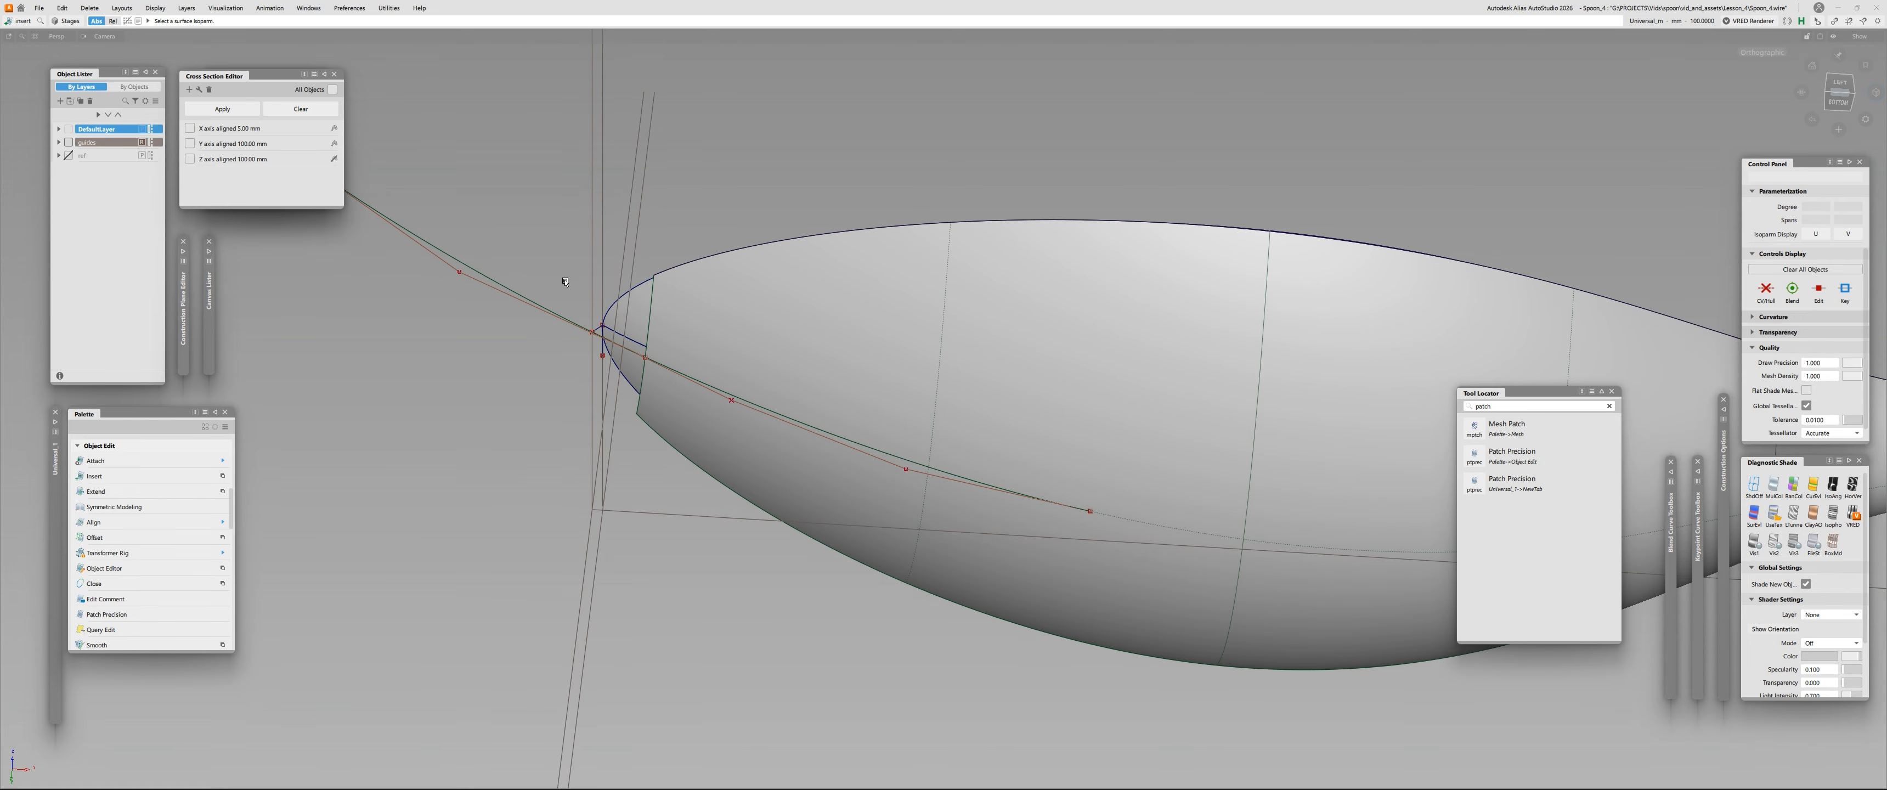
double_click(9, 21)
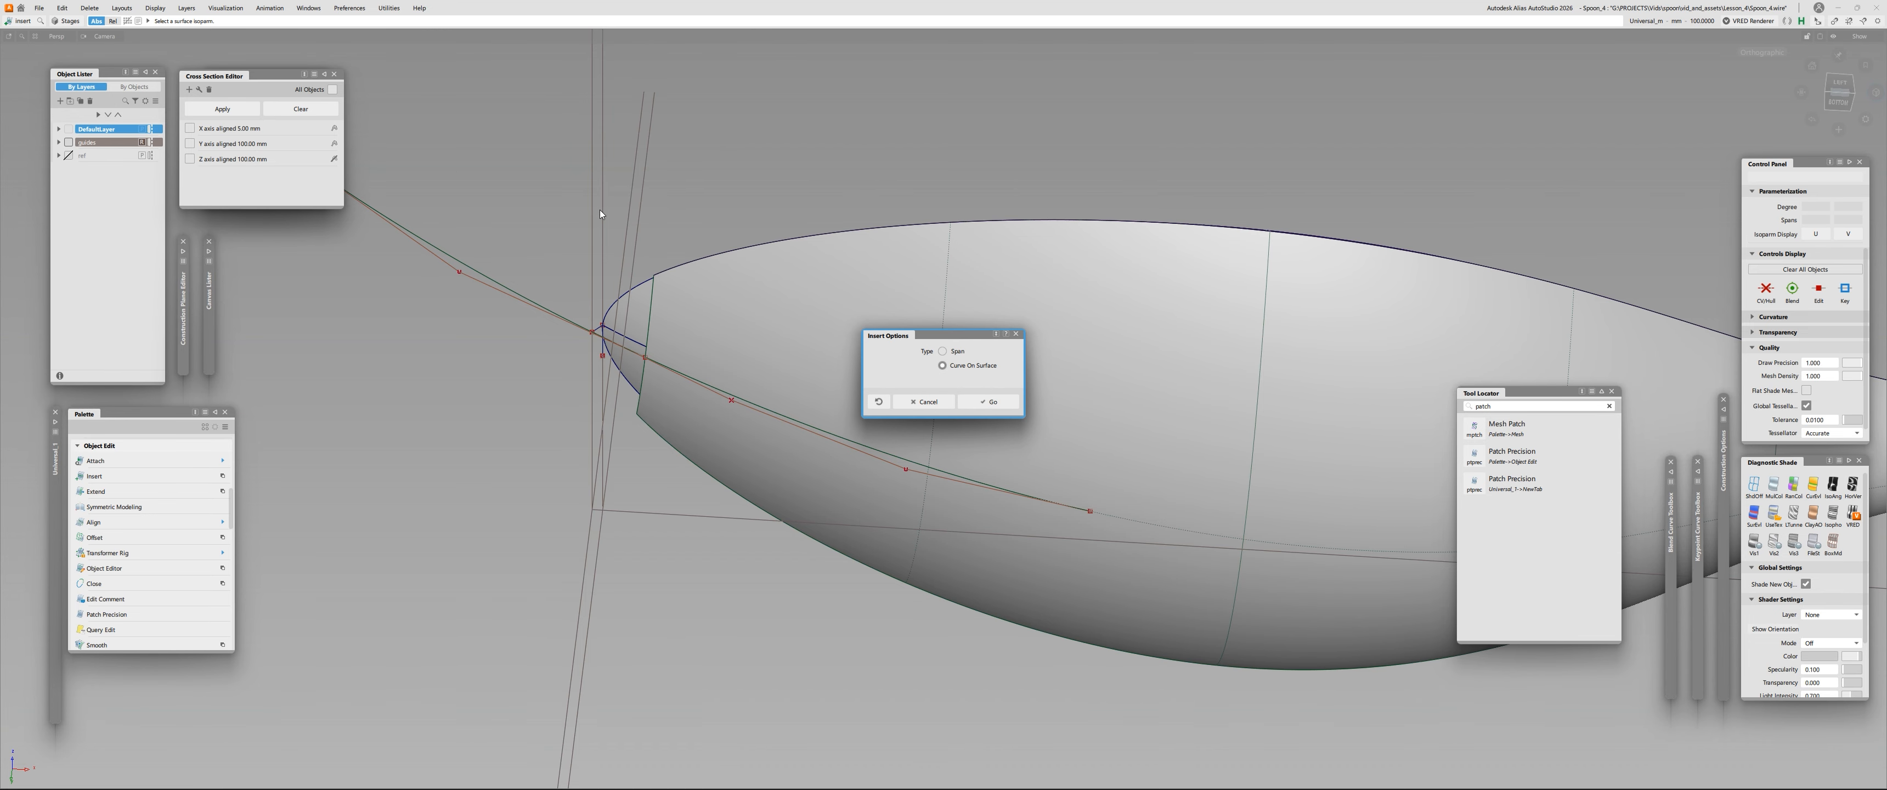
left_click(989, 402)
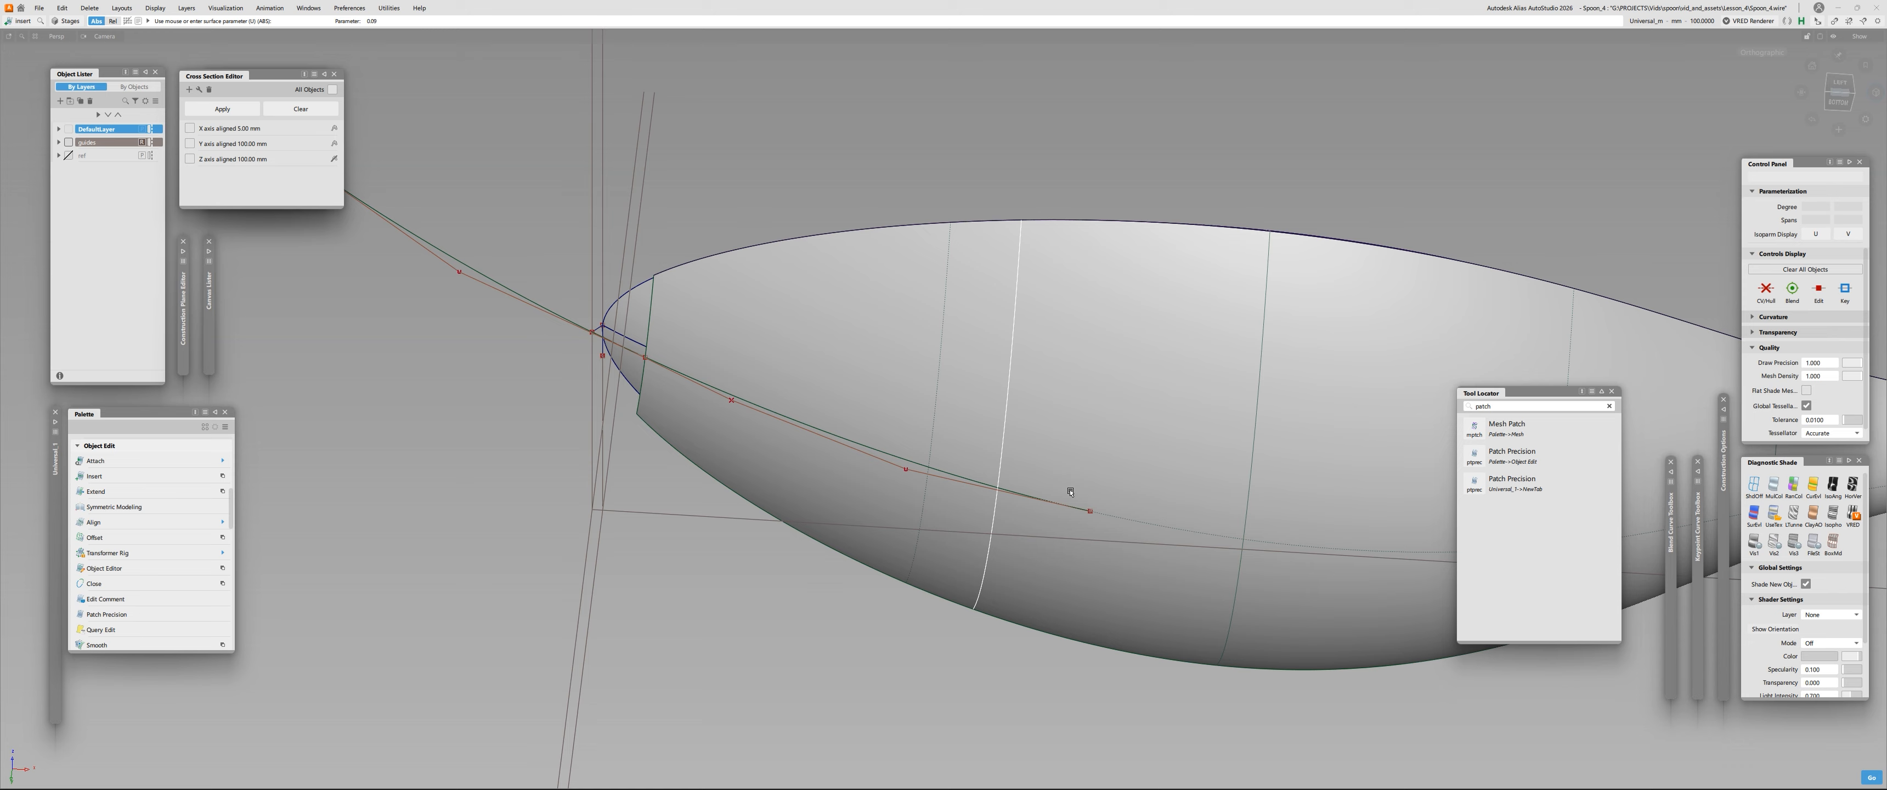
key("space")
left_click_drag(1081, 514, 1267, 455, "alt+shift")
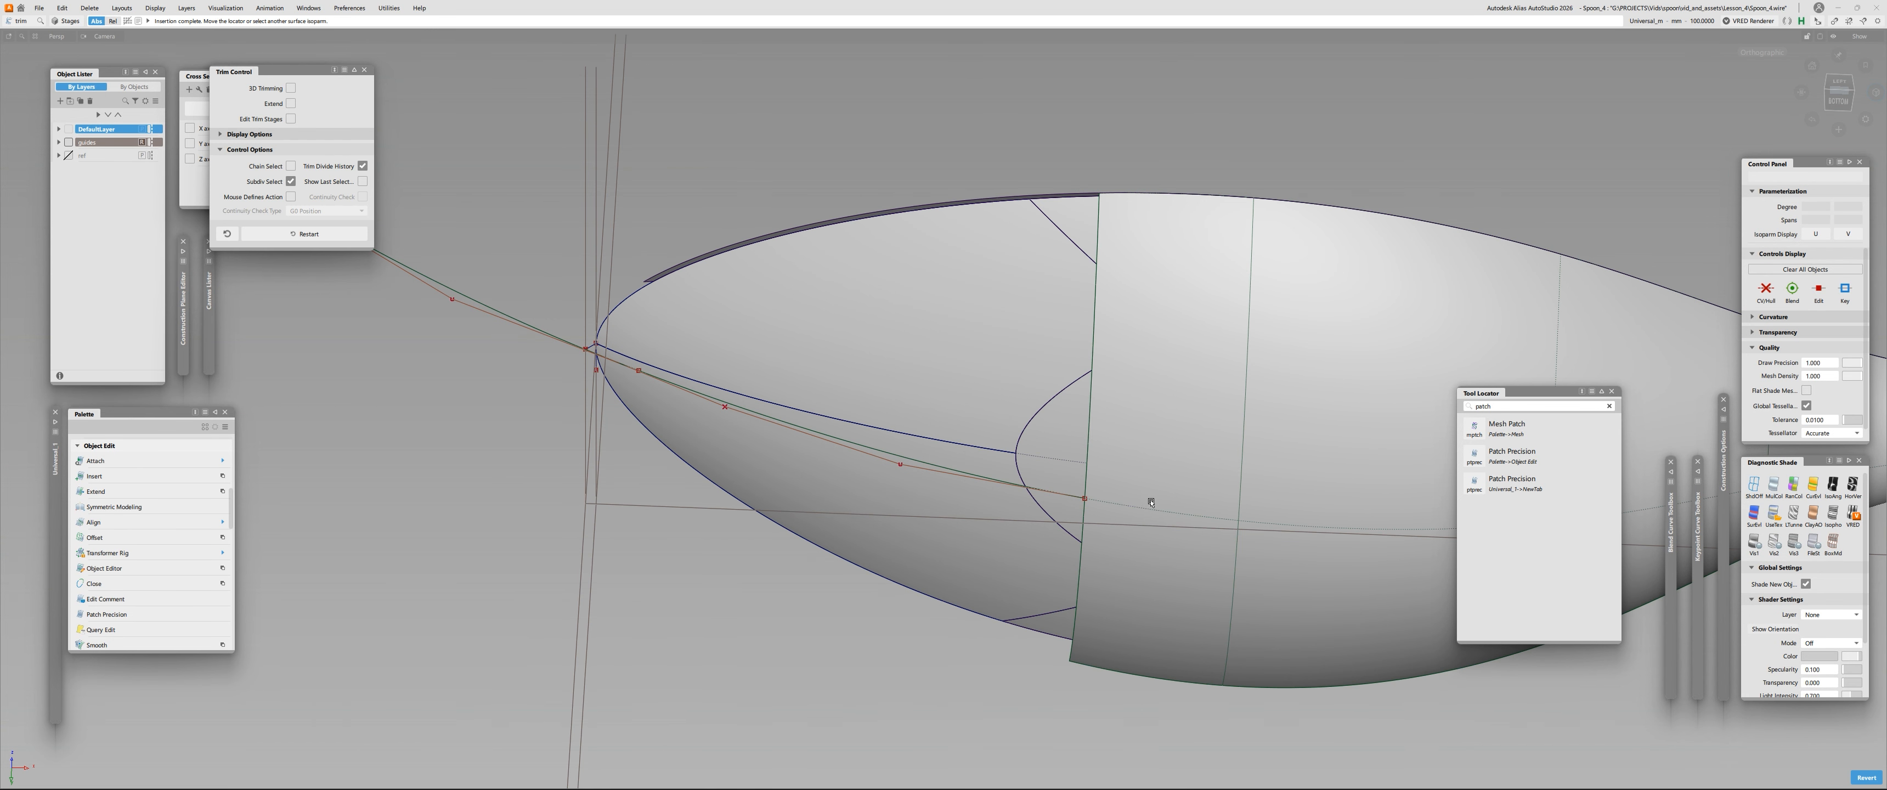
left_click_drag(1151, 498, 1127, 418, "alt+shift")
Align the open end of the centre guide curve to the trimmed bowl surface with G2 continuity.
scroll(1103, 578, "up", 5)
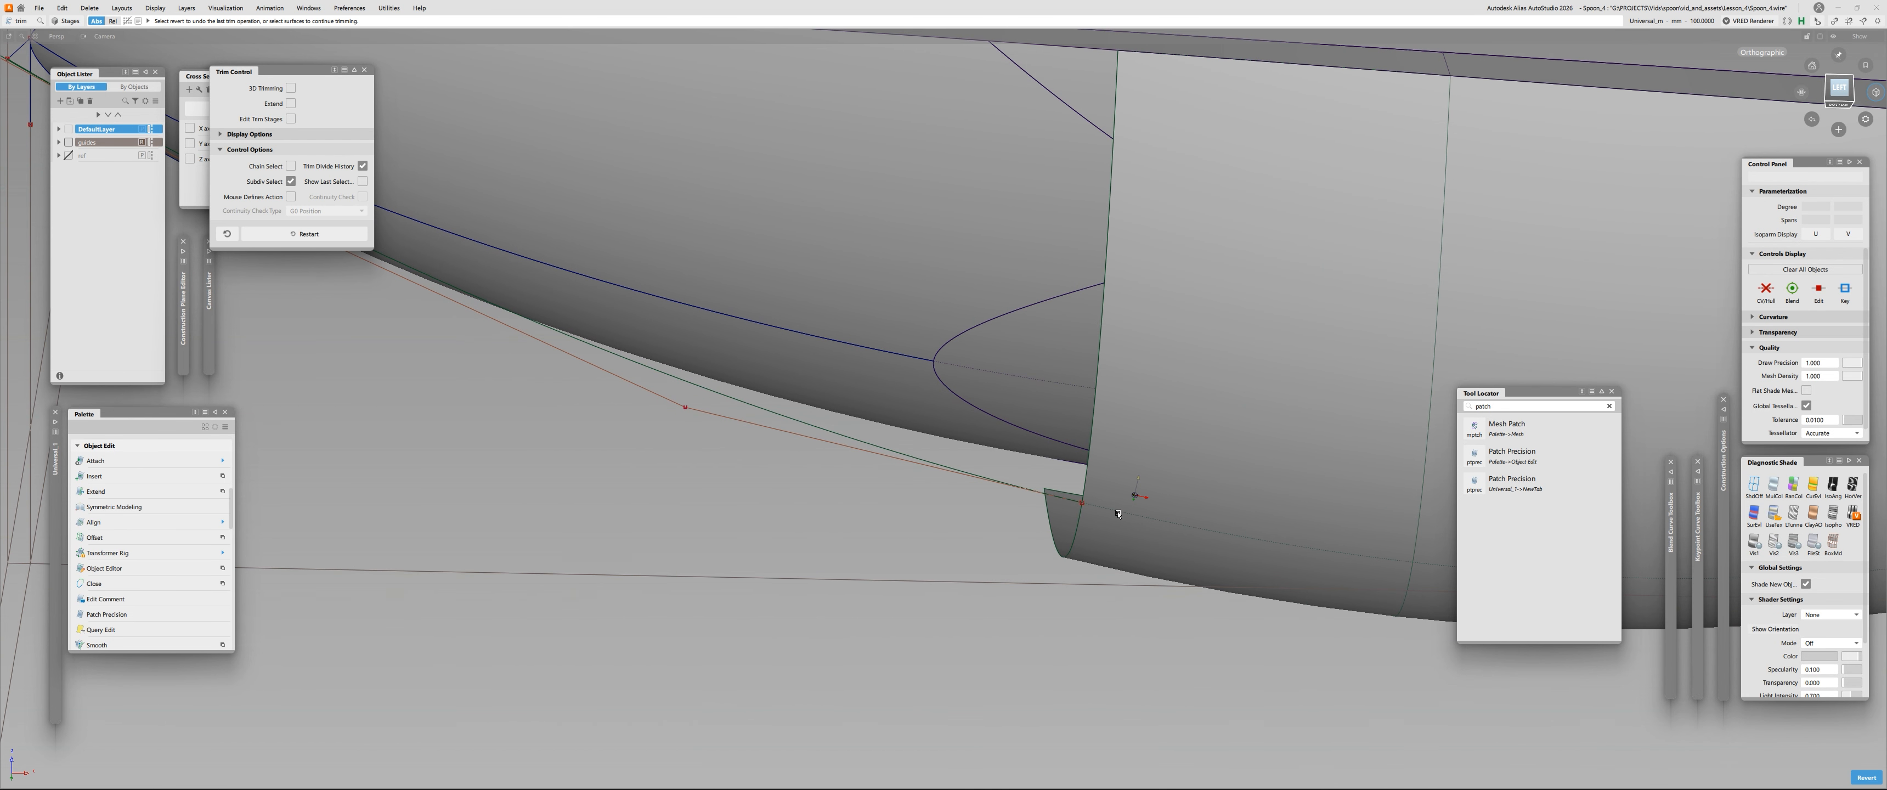
scroll(1124, 511, "up", 8)
scroll(881, 546, "up", 8)
scroll(849, 513, "up", 4)
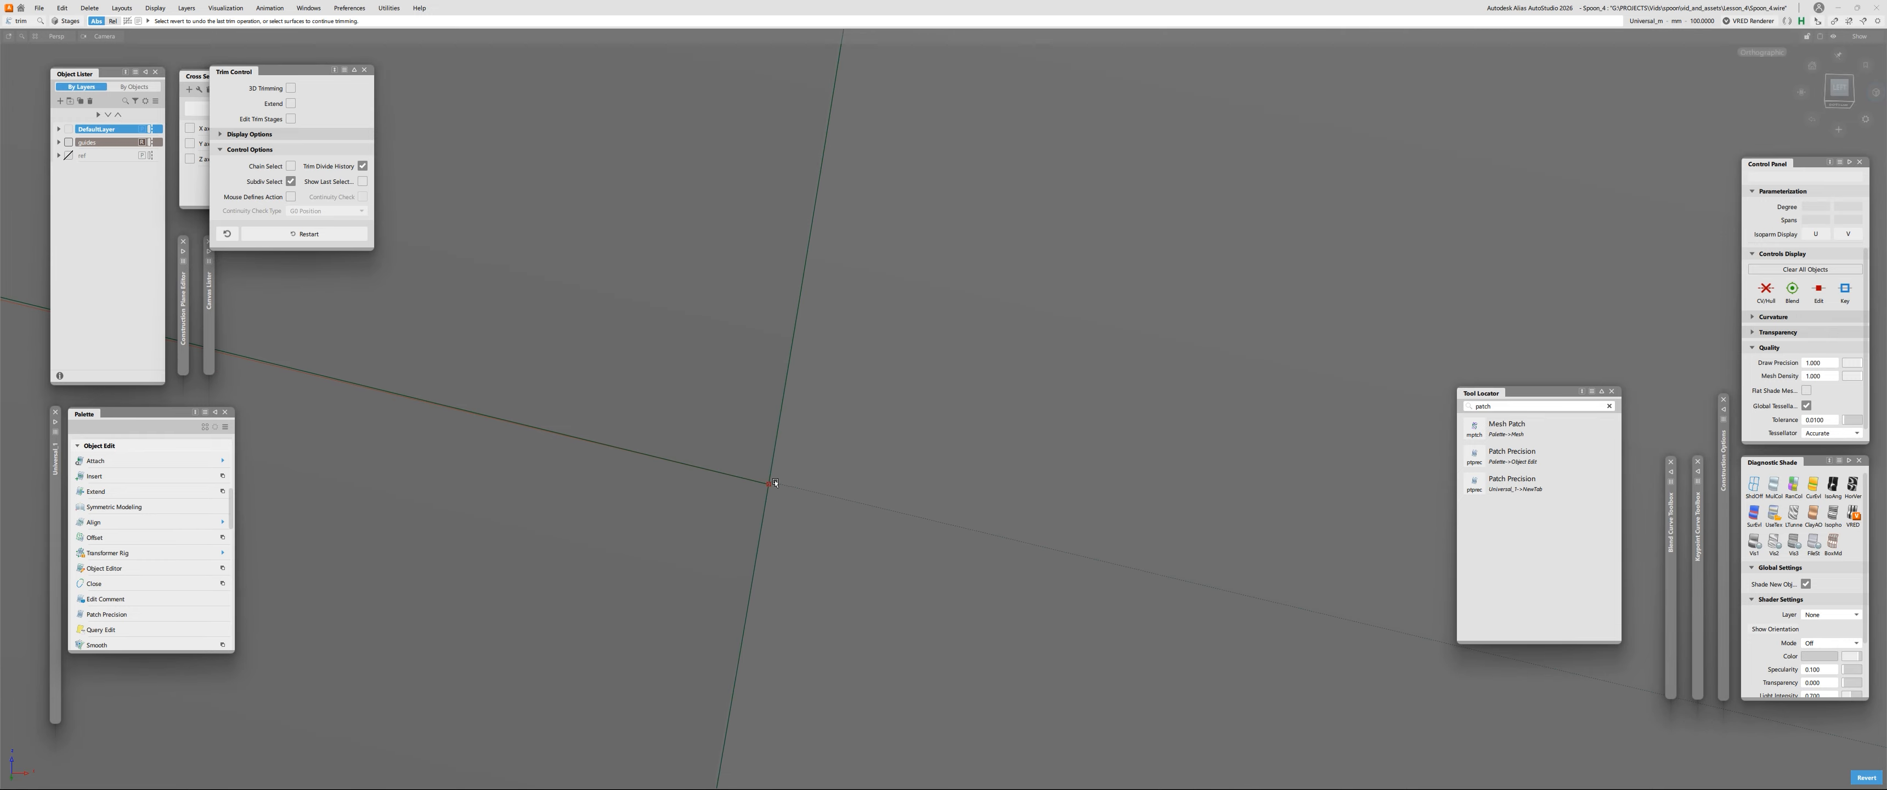
key("Escape")
left_click_drag(775, 484, 801, 346, "alt+shift")
key("a")
left_click(825, 471)
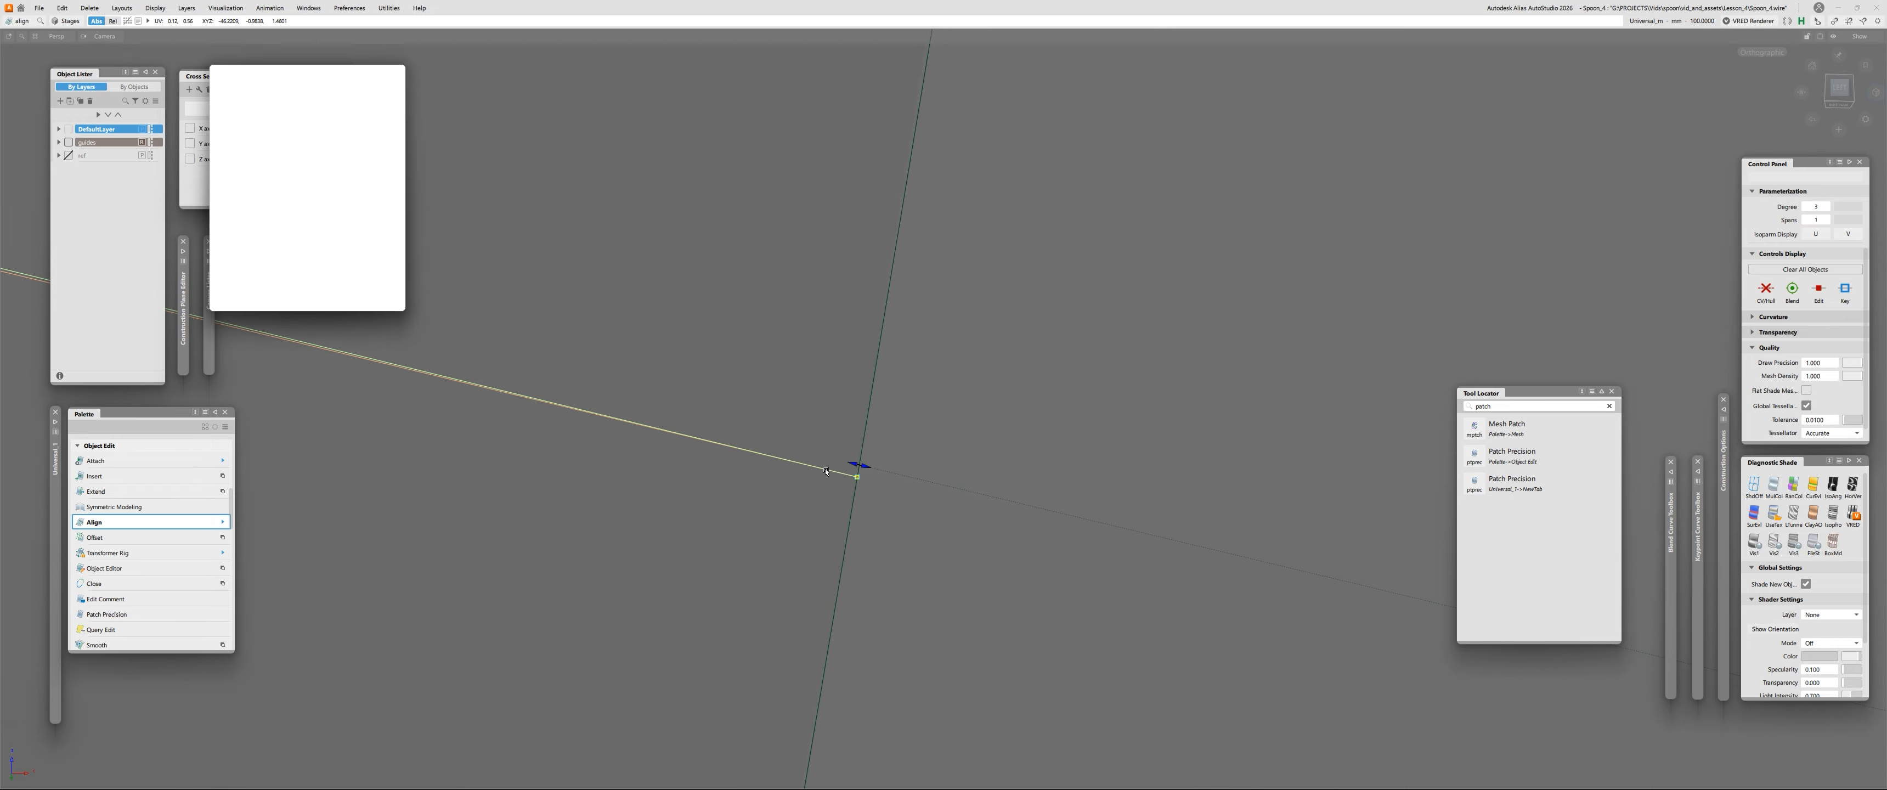
right_click_drag(865, 484, 870, 348, "alt+shift")
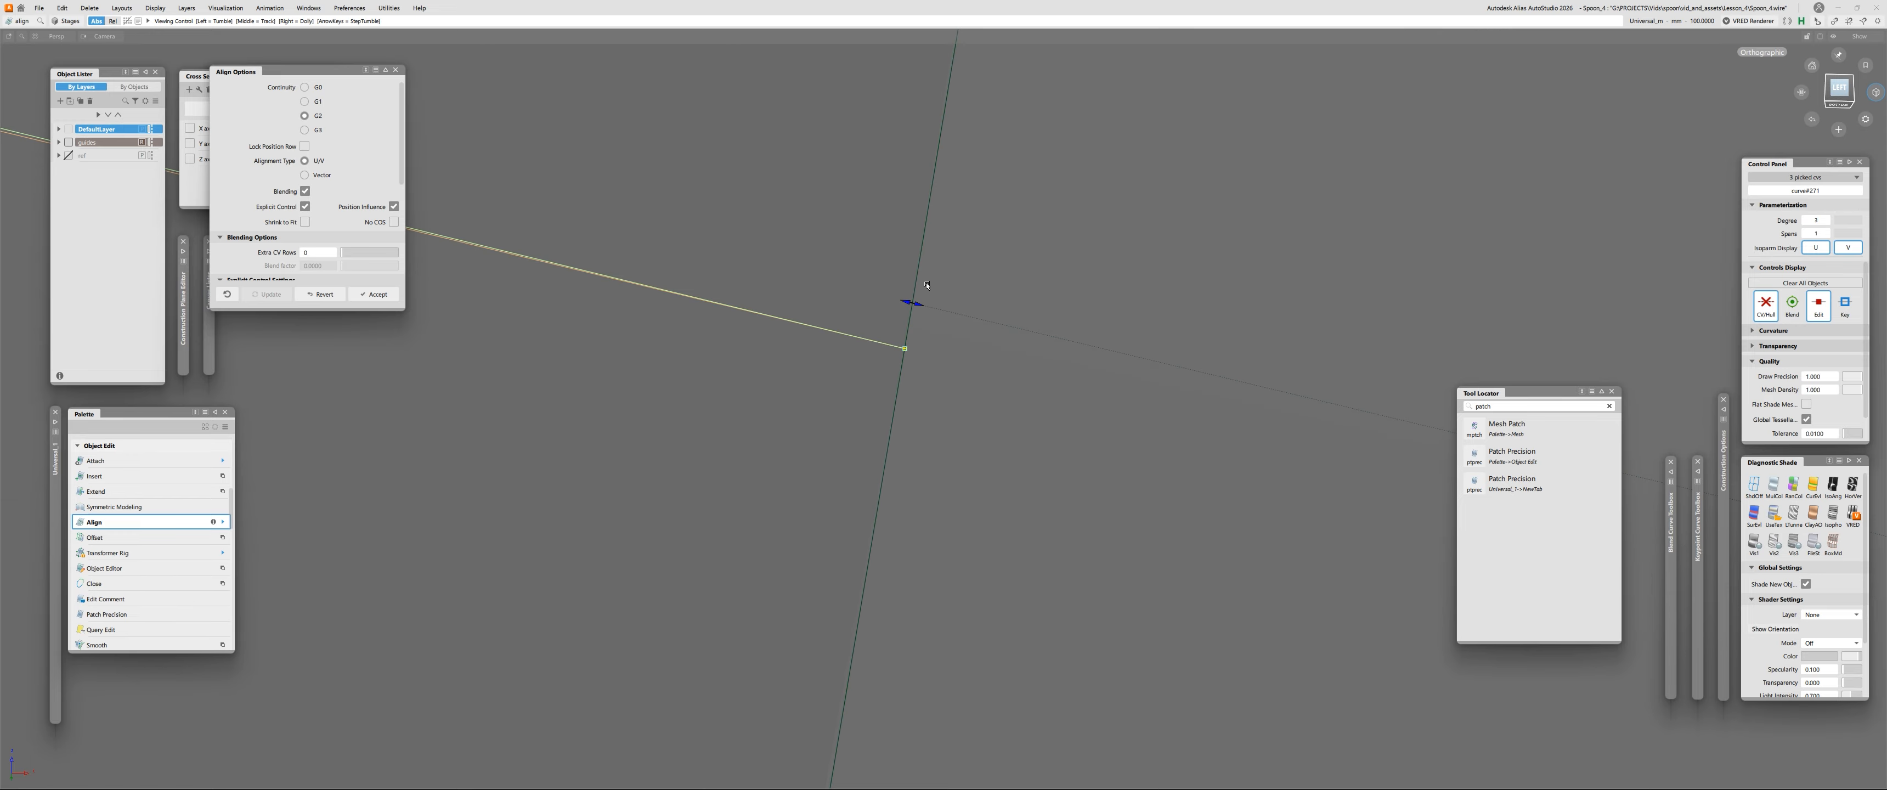
right_click_drag(953, 223, 885, 409, "alt+shift")
left_click_drag(885, 409, 880, 265, "alt+shift")
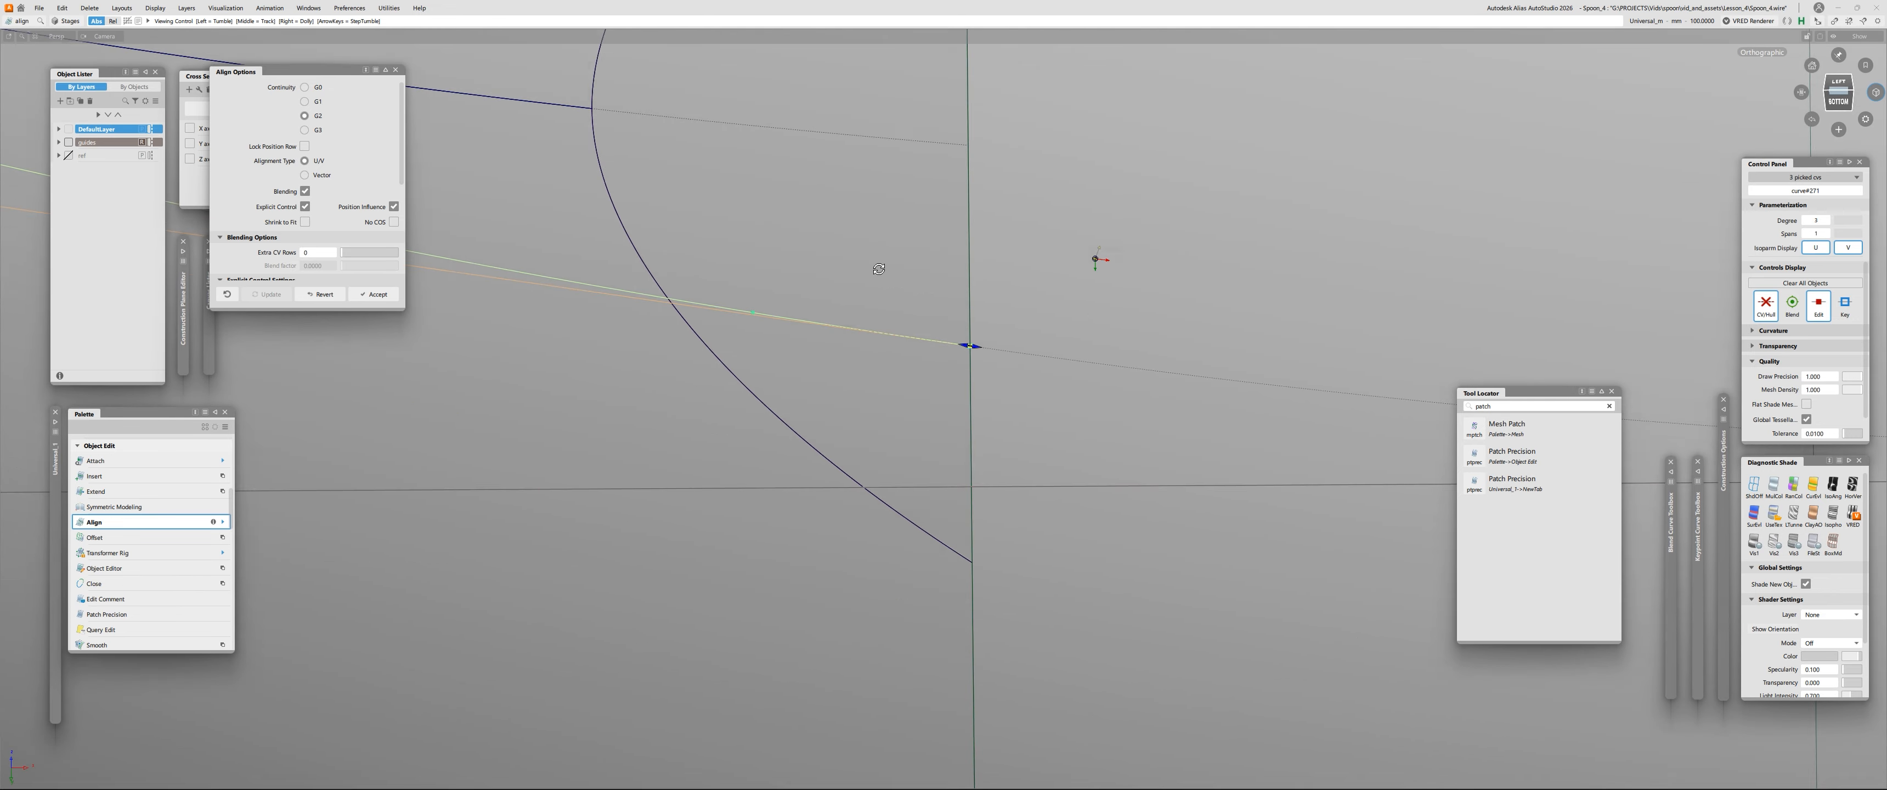
right_click_drag(881, 265, 754, 506, "alt+shift")
left_click_drag(754, 506, 806, 195, "alt+shift")
left_click_drag(795, 308, 775, 349, "ctrl+shift")
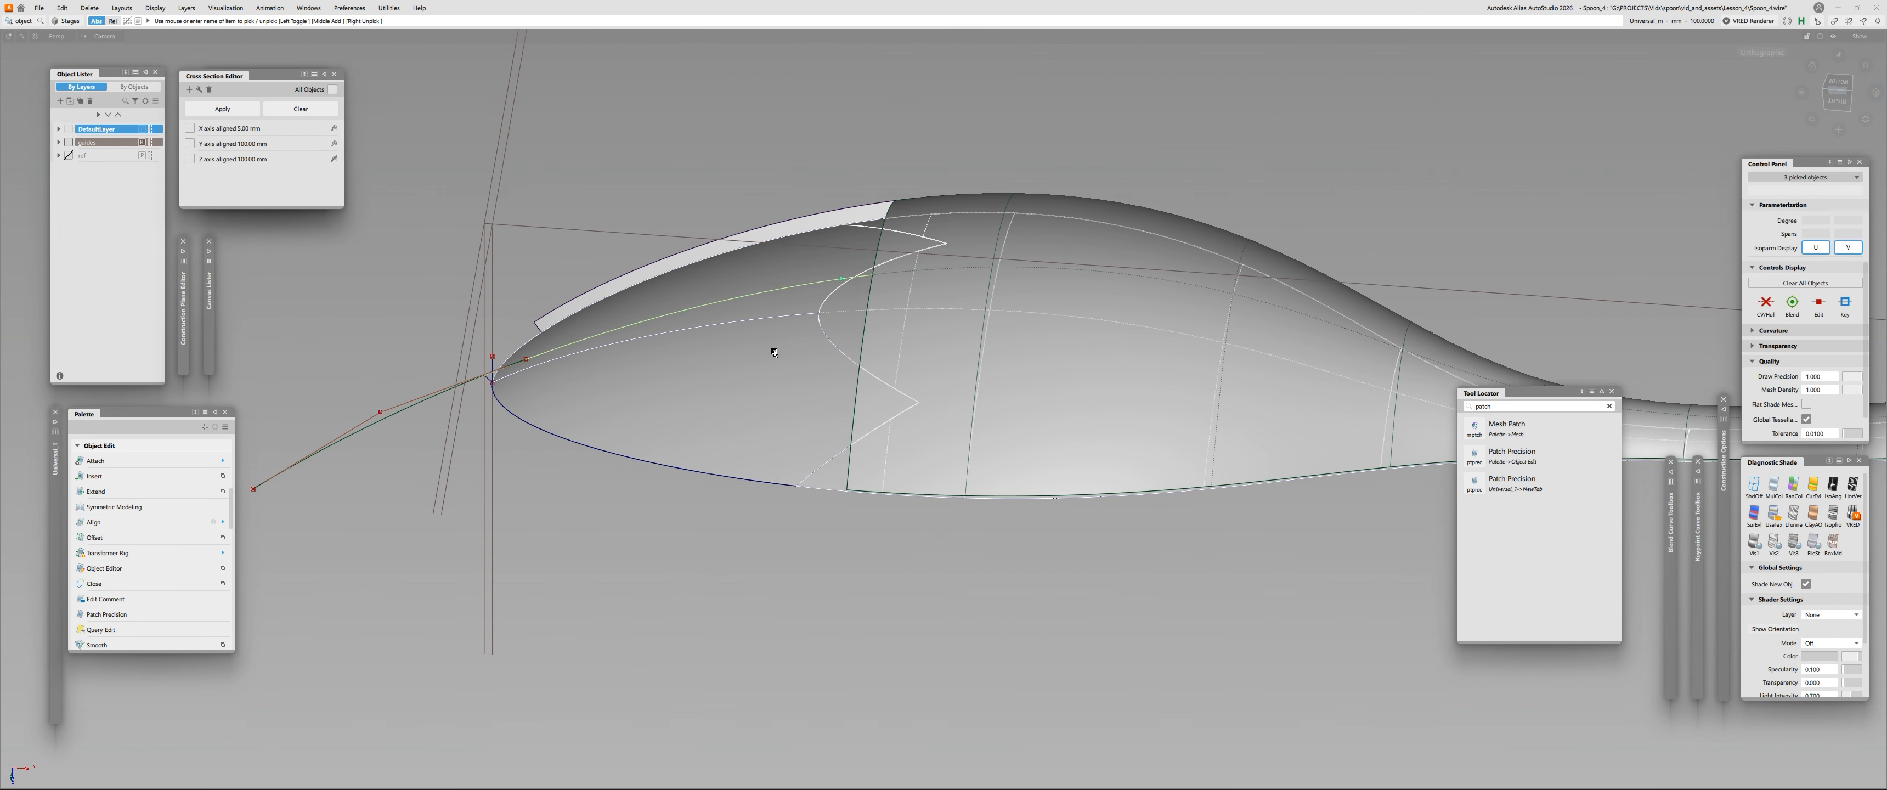
right_click_drag(775, 350, 893, 234, "alt+shift")
middle_click_drag(894, 234, 889, 275, "ctrl+shift")
left_click(886, 277)
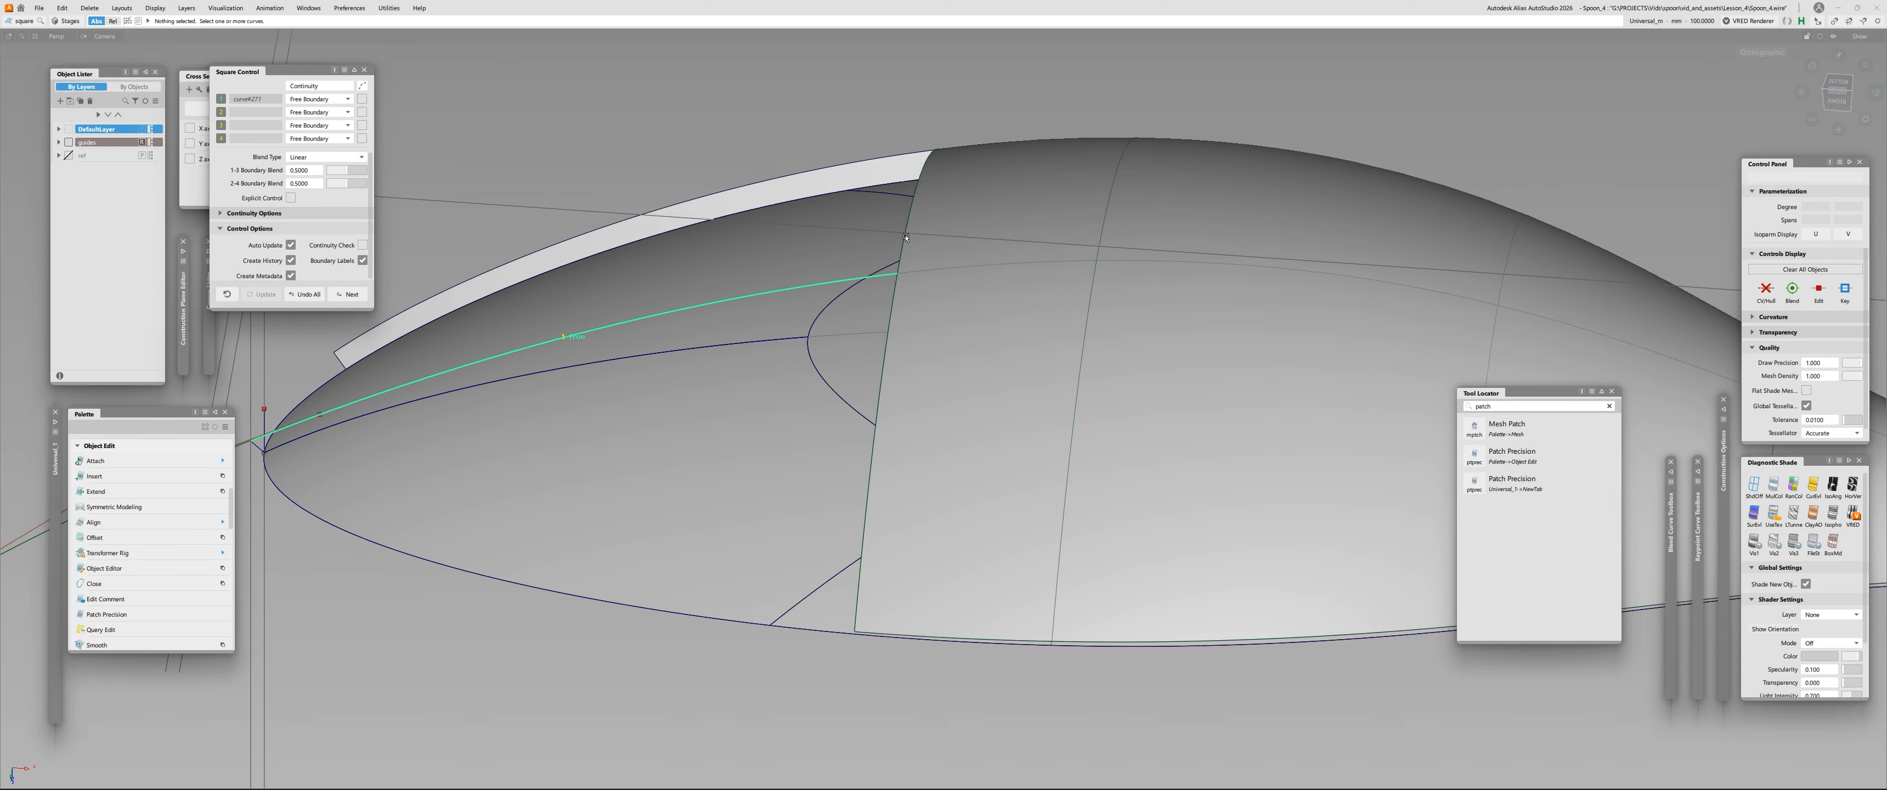
left_click_drag(906, 235, 860, 332, "alt+shift")
middle_click_drag(860, 332, 848, 419, "ctrl+shift")
left_click_drag(934, 245, 996, 425, "alt+shift")
right_click_drag(996, 425, 935, 250, "alt+shift")
middle_click_drag(937, 251, 876, 447, "alt+shift")
left_click_drag(876, 447, 919, 333, "alt+shift")
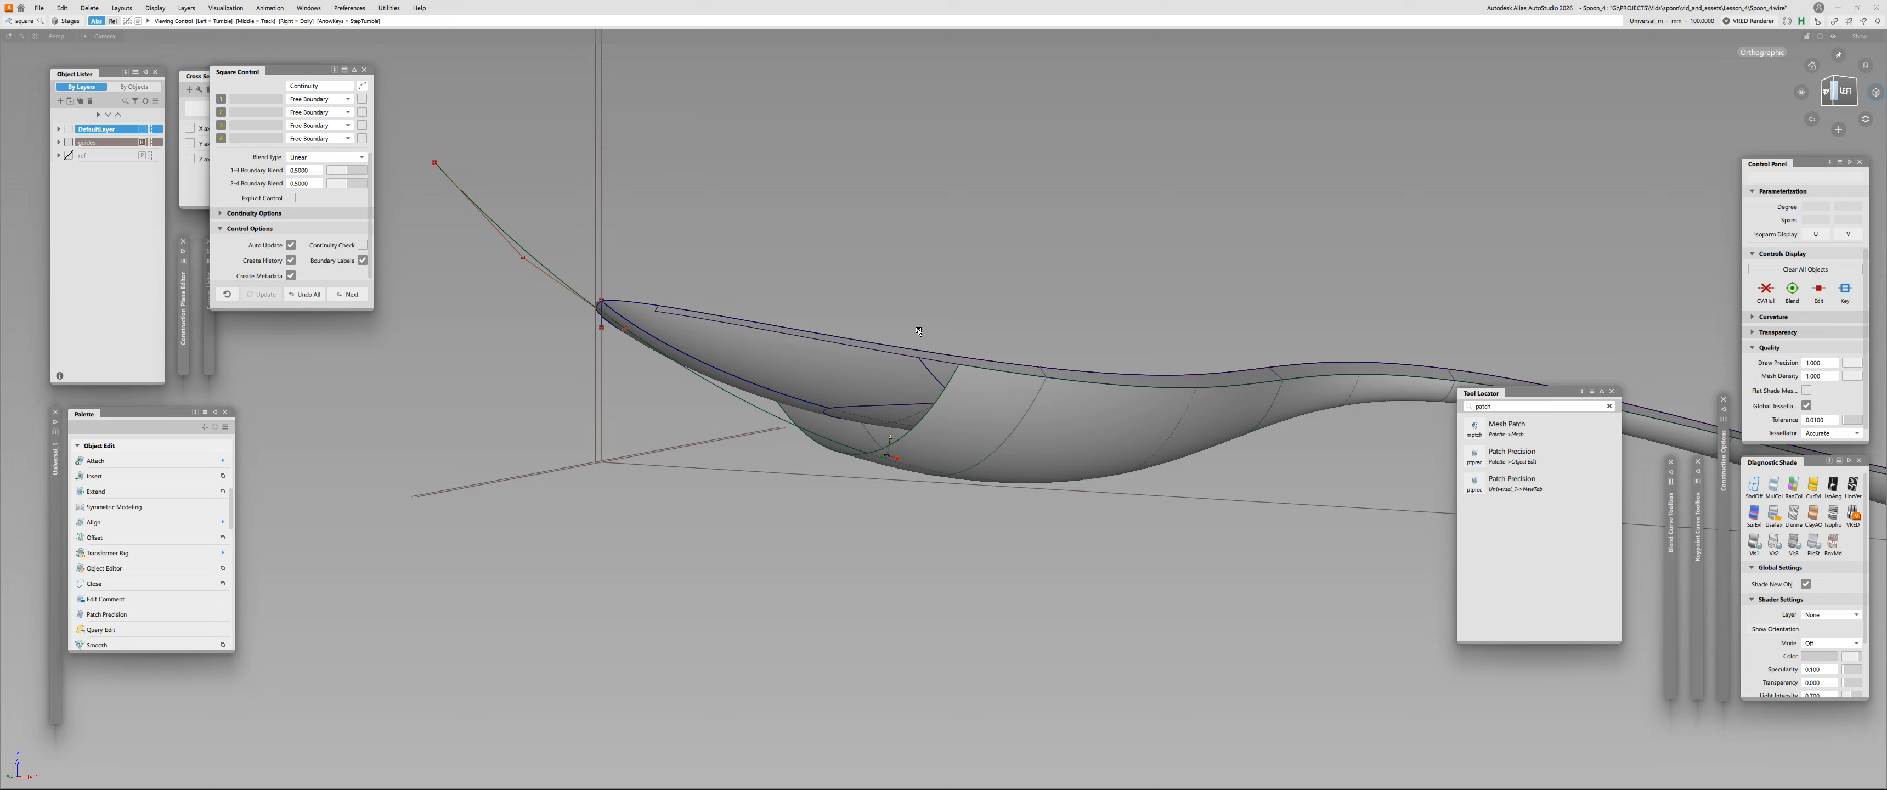
Untrim the thin rim surface and insert a curve-on-surface across it beside the bowl's trimmed edge.
right_click_drag(806, 334, 895, 348, "alt+shift")
middle_click_drag(896, 348, 872, 346, "ctrl+shift")
left_click(872, 346)
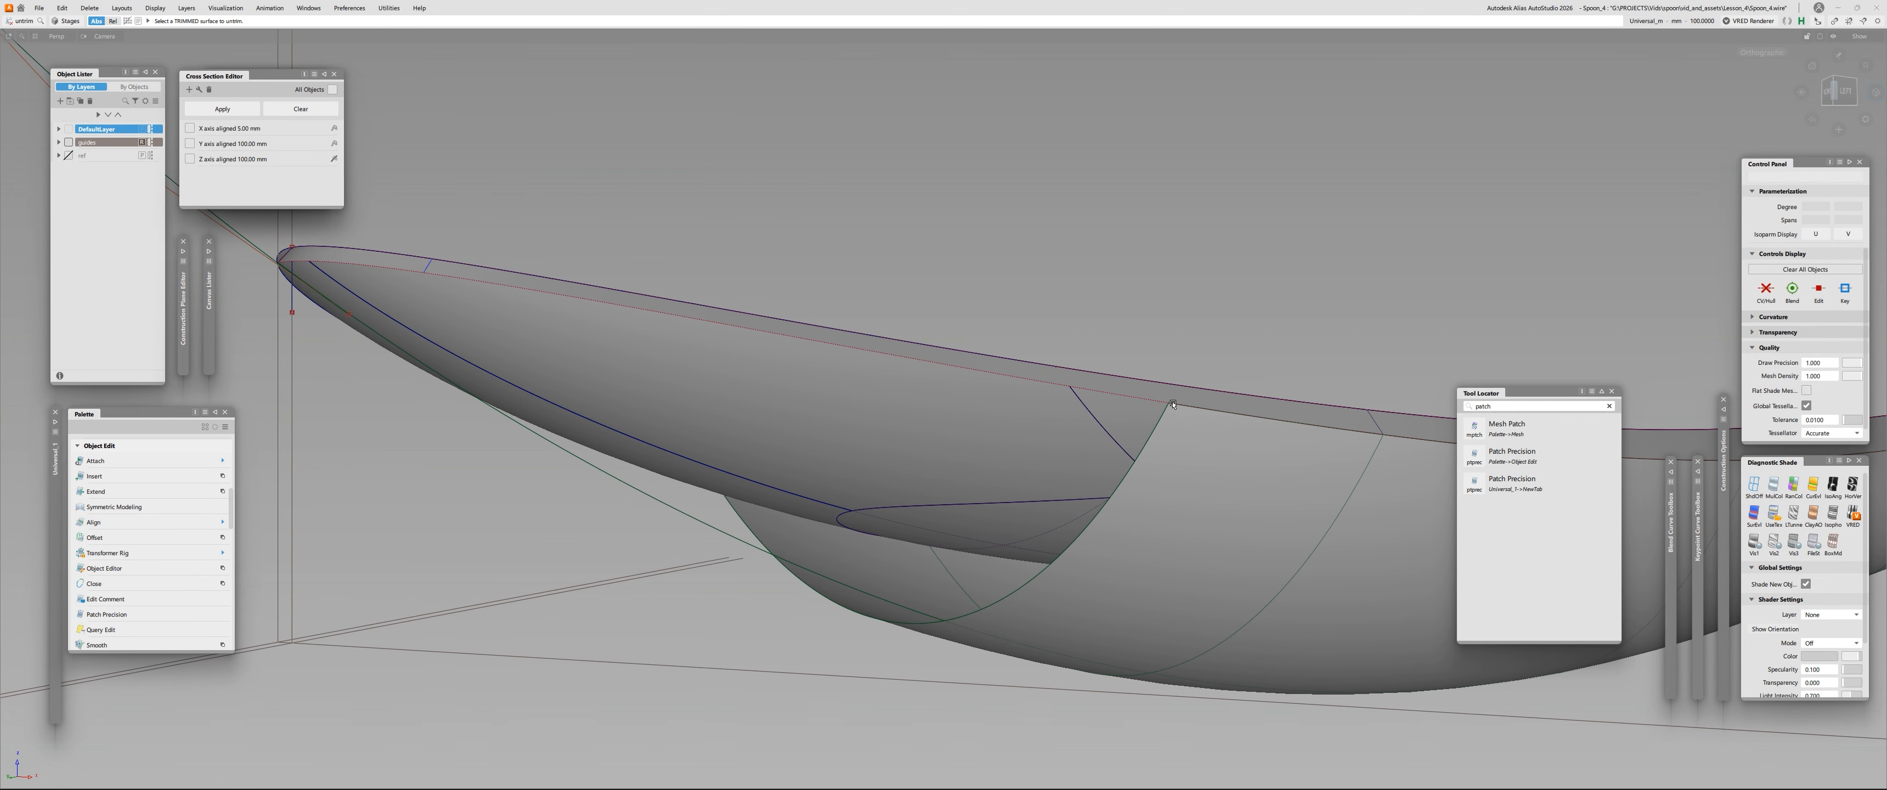
middle_click_drag(1222, 407, 1070, 427, "alt+shift")
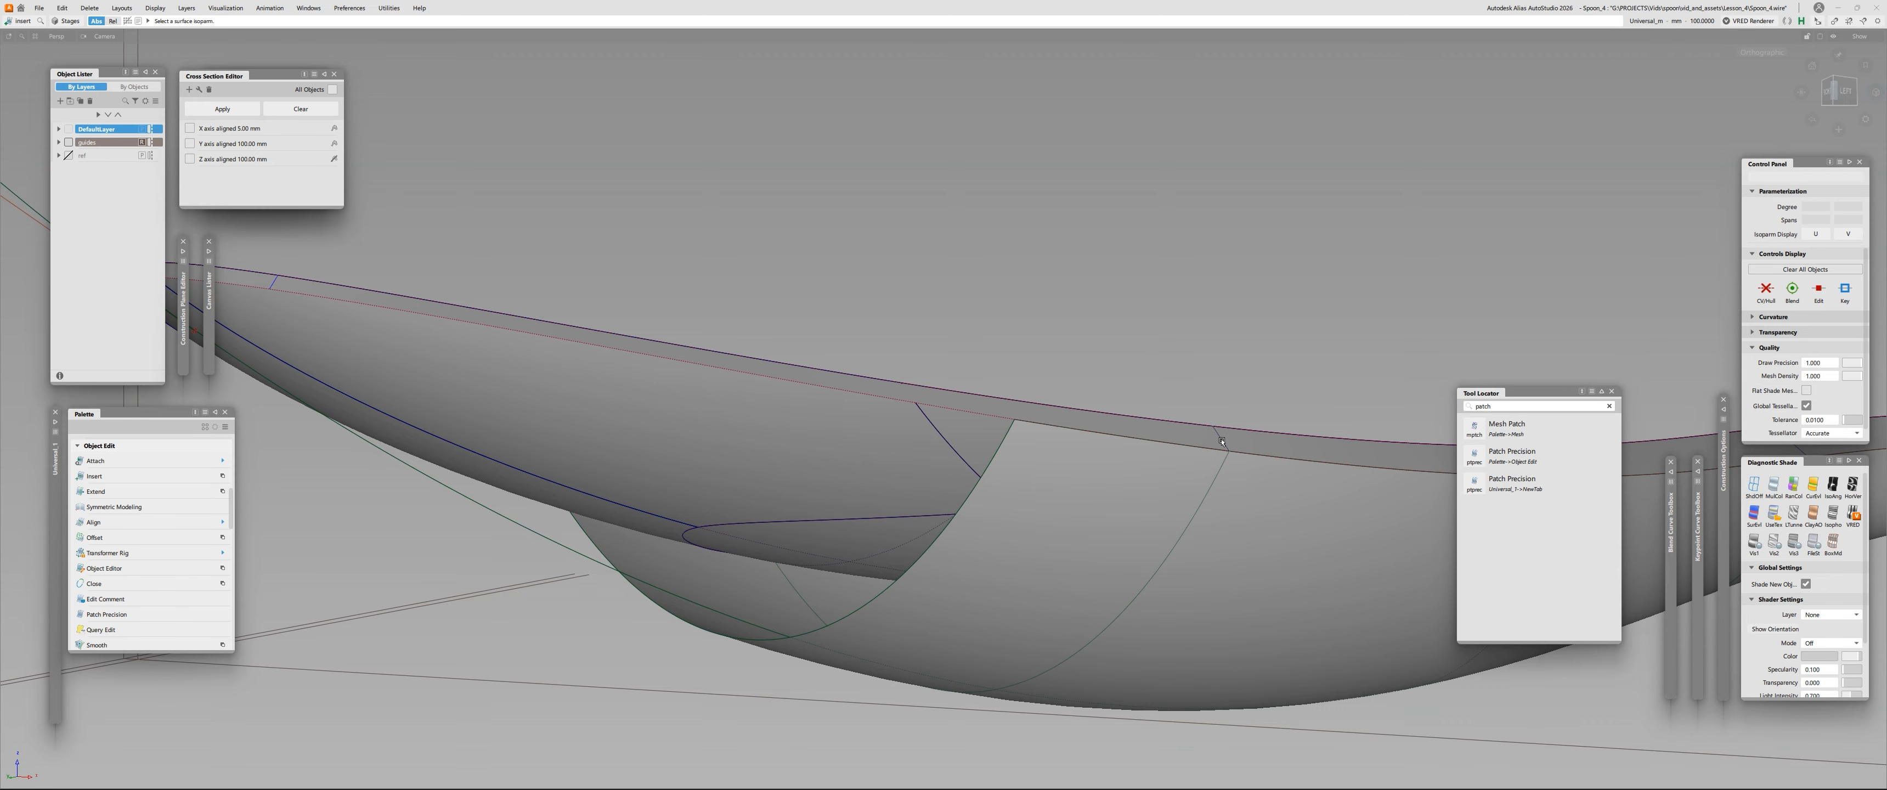
left_click(19, 24)
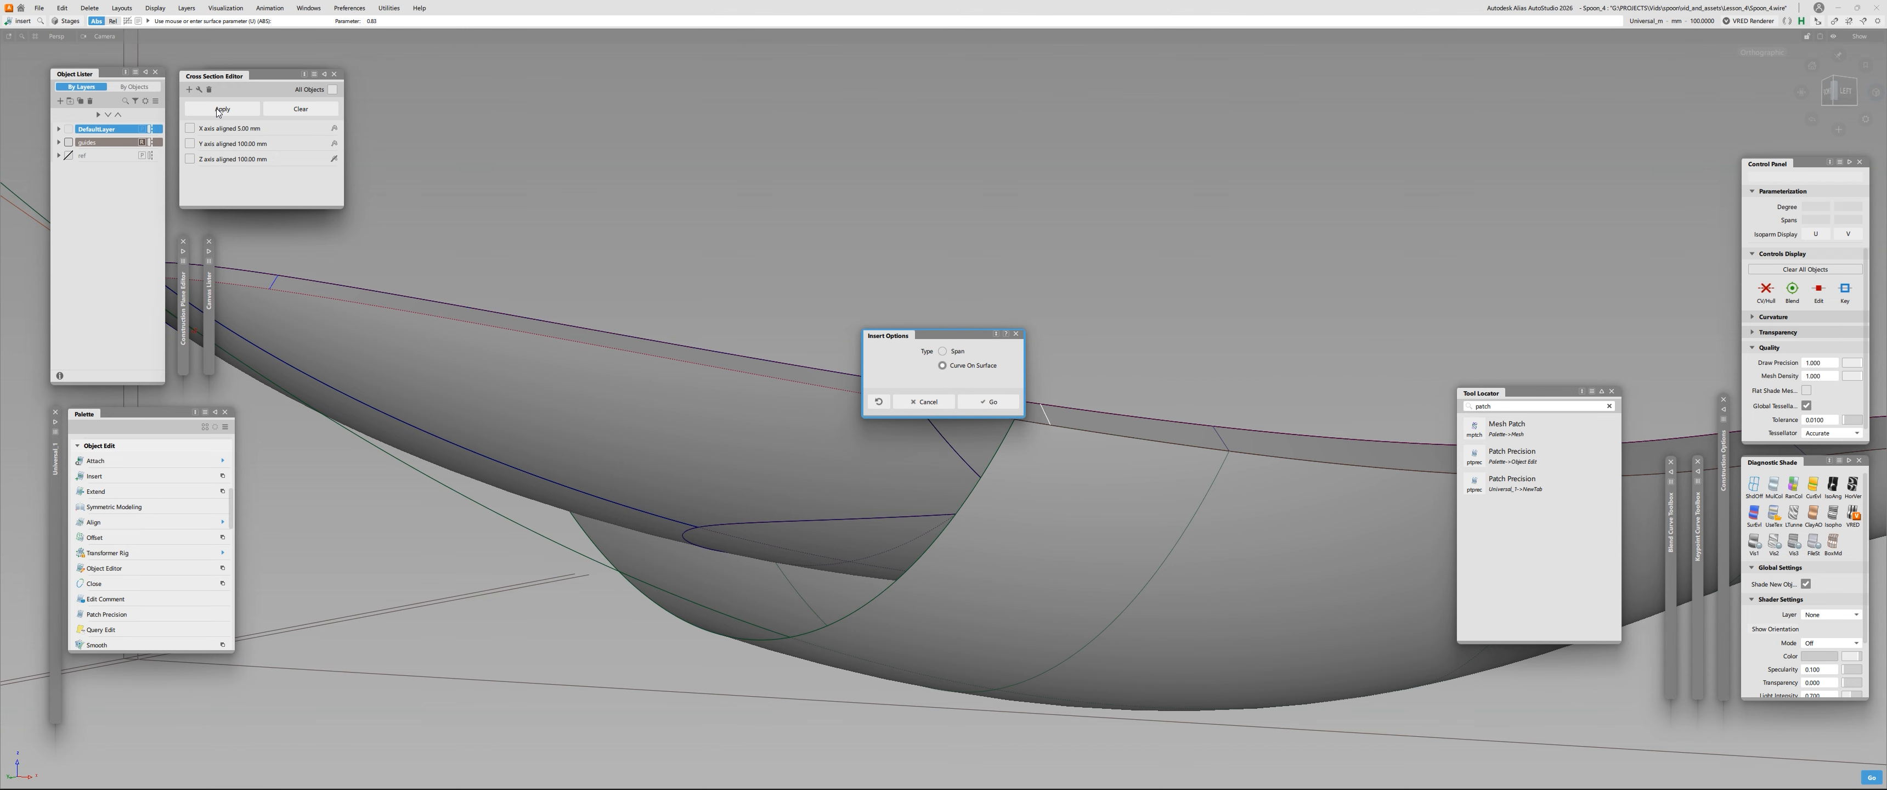
left_click(996, 401)
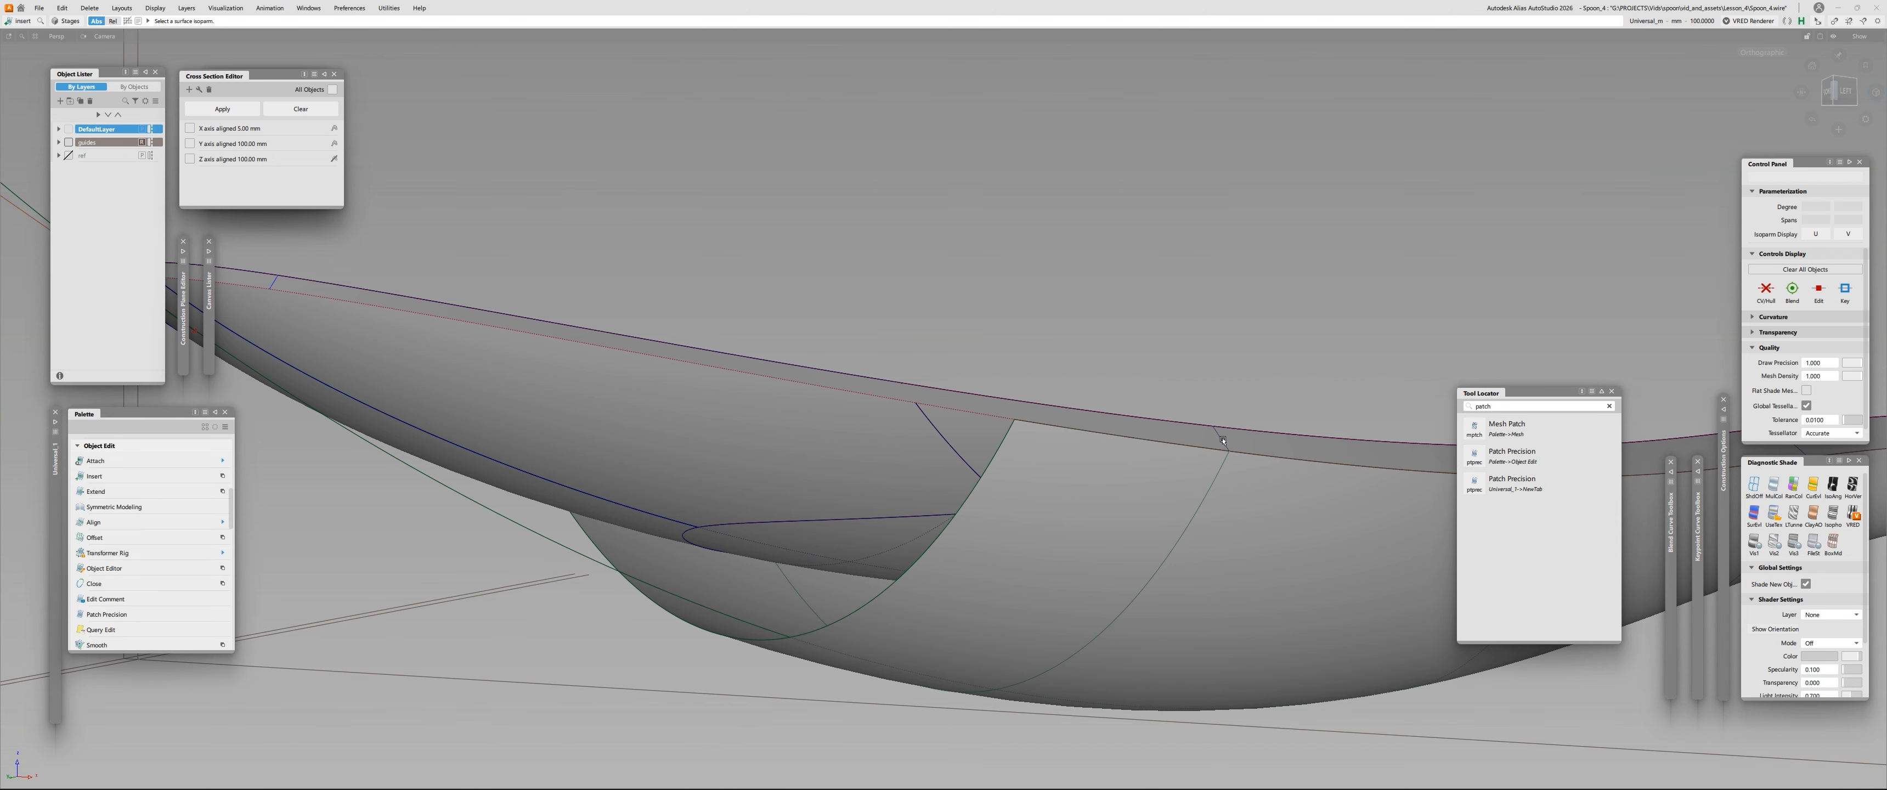
left_click_drag(886, 435, 764, 404, "alt+shift")
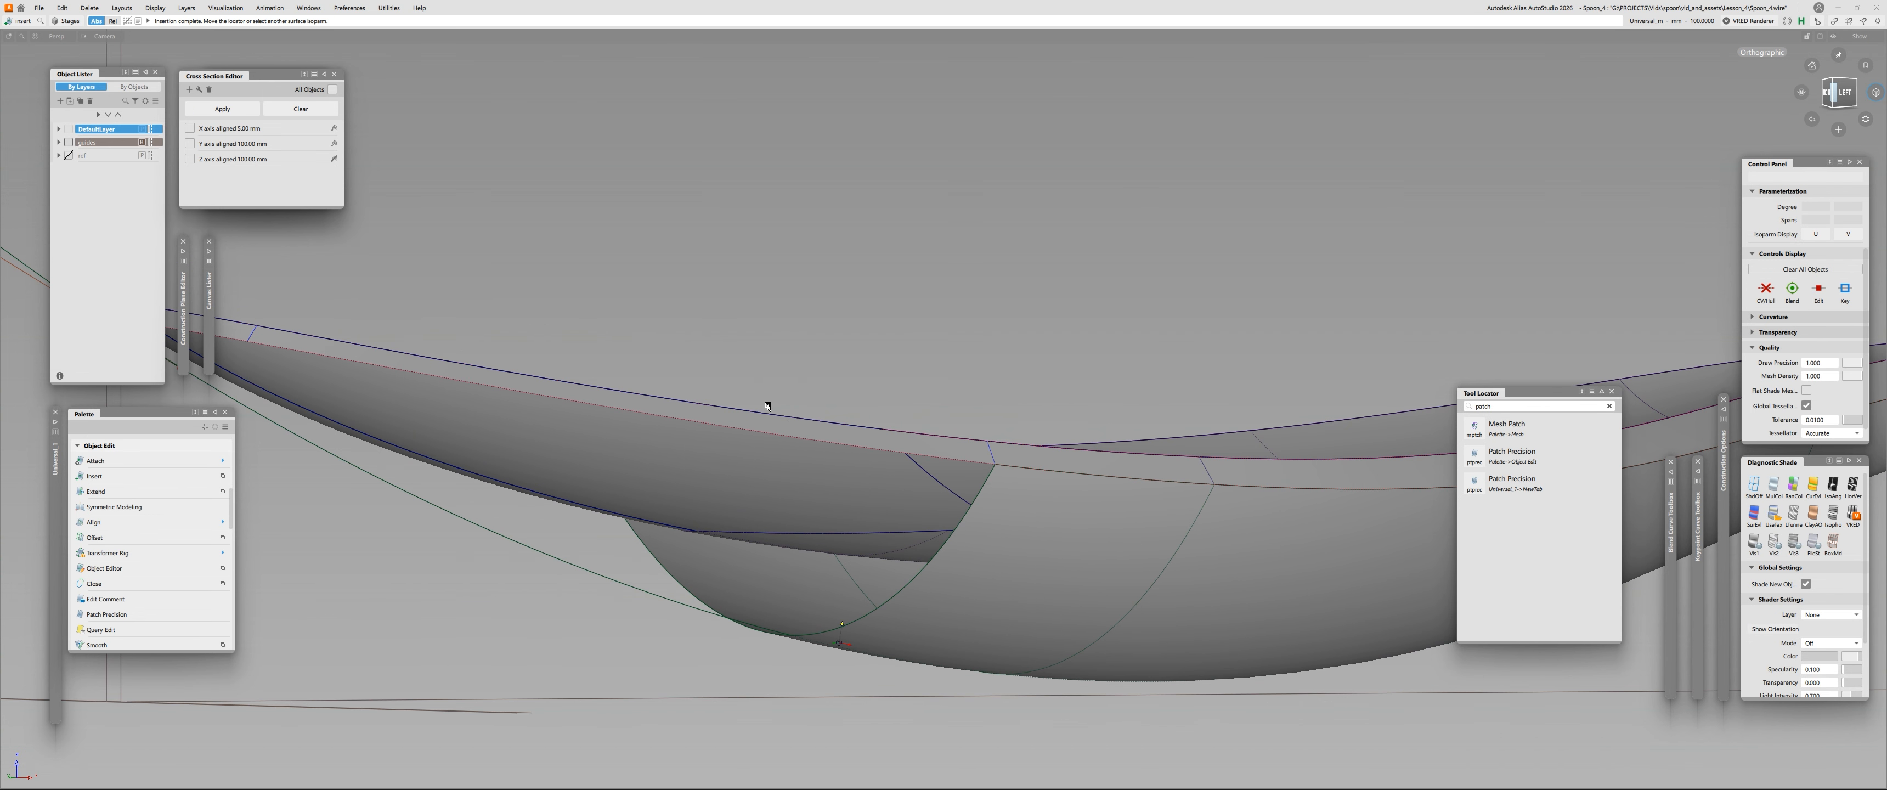
Duplicate the rim's lower edge as a separate curve running from the spoon tip to the bowl's trimmed edge.
right_click_drag(764, 404, 521, 359, "alt+shift")
middle_click_drag(520, 359, 812, 432, "alt+shift")
right_click_drag(812, 432, 957, 443, "alt+shift")
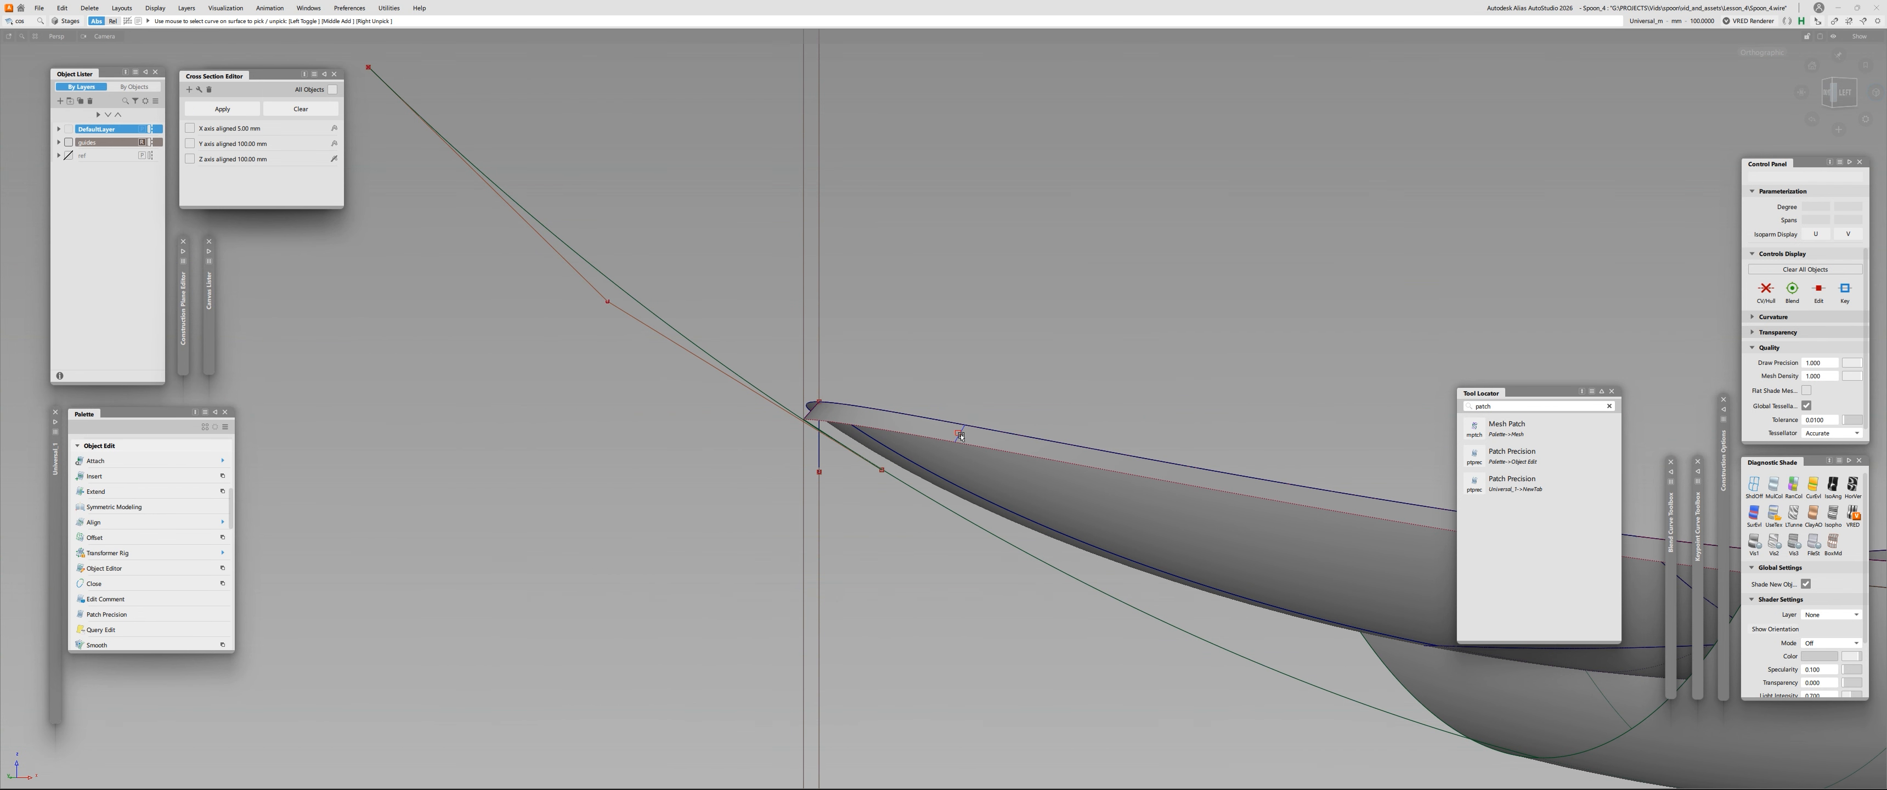
middle_click_drag(1070, 433, 858, 403, "alt+shift")
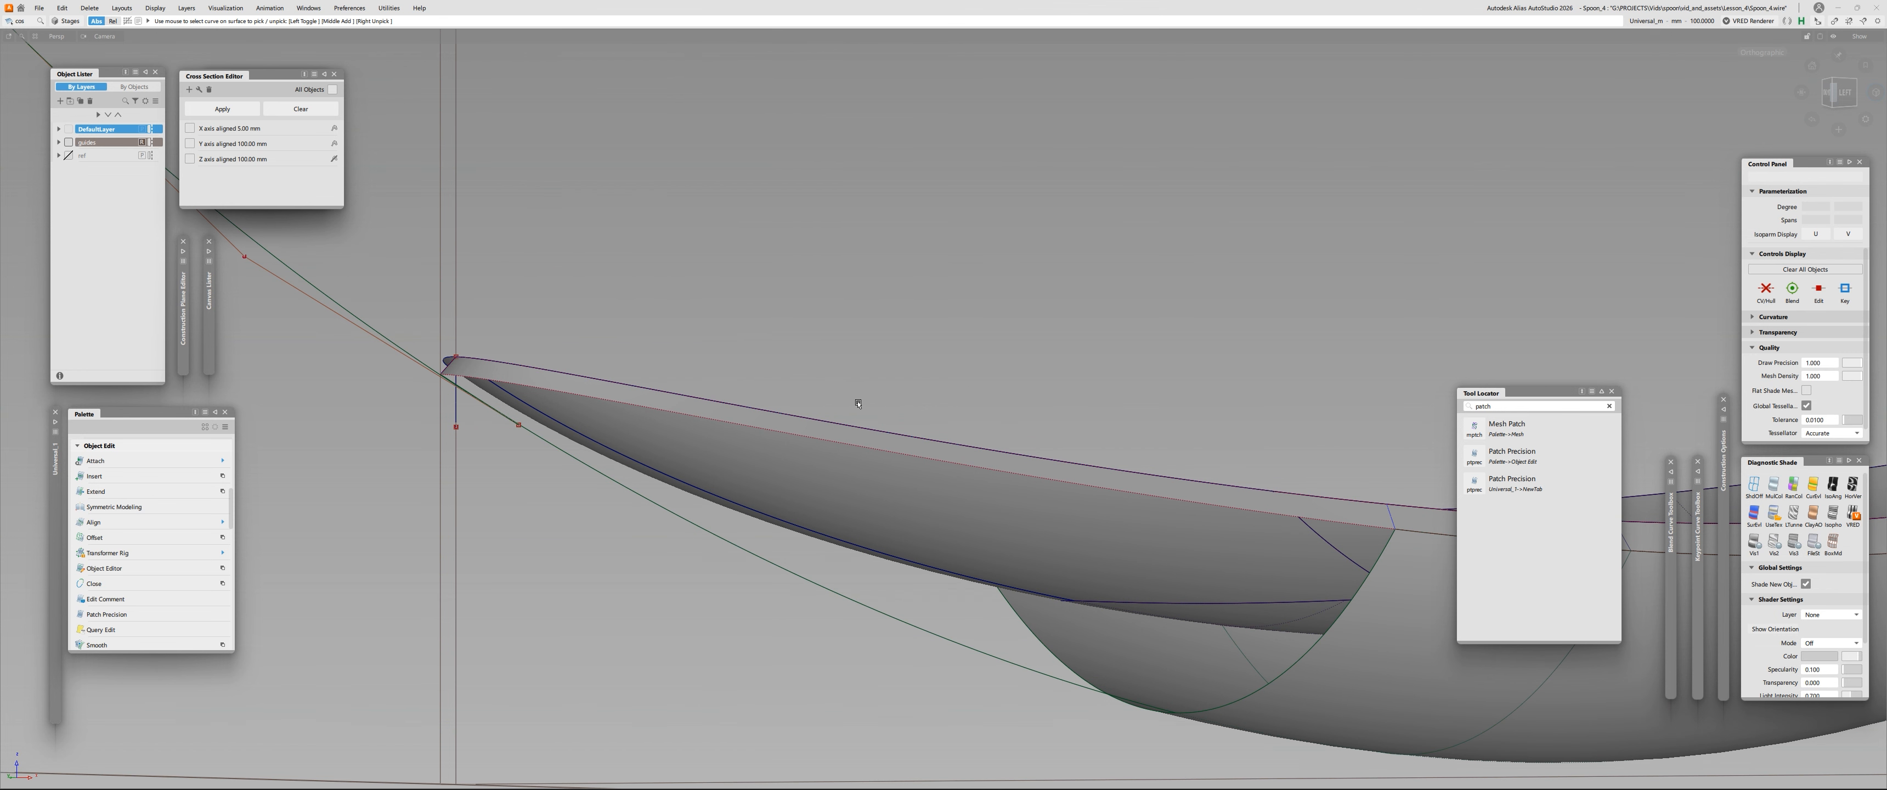
key("d")
left_click(1047, 480)
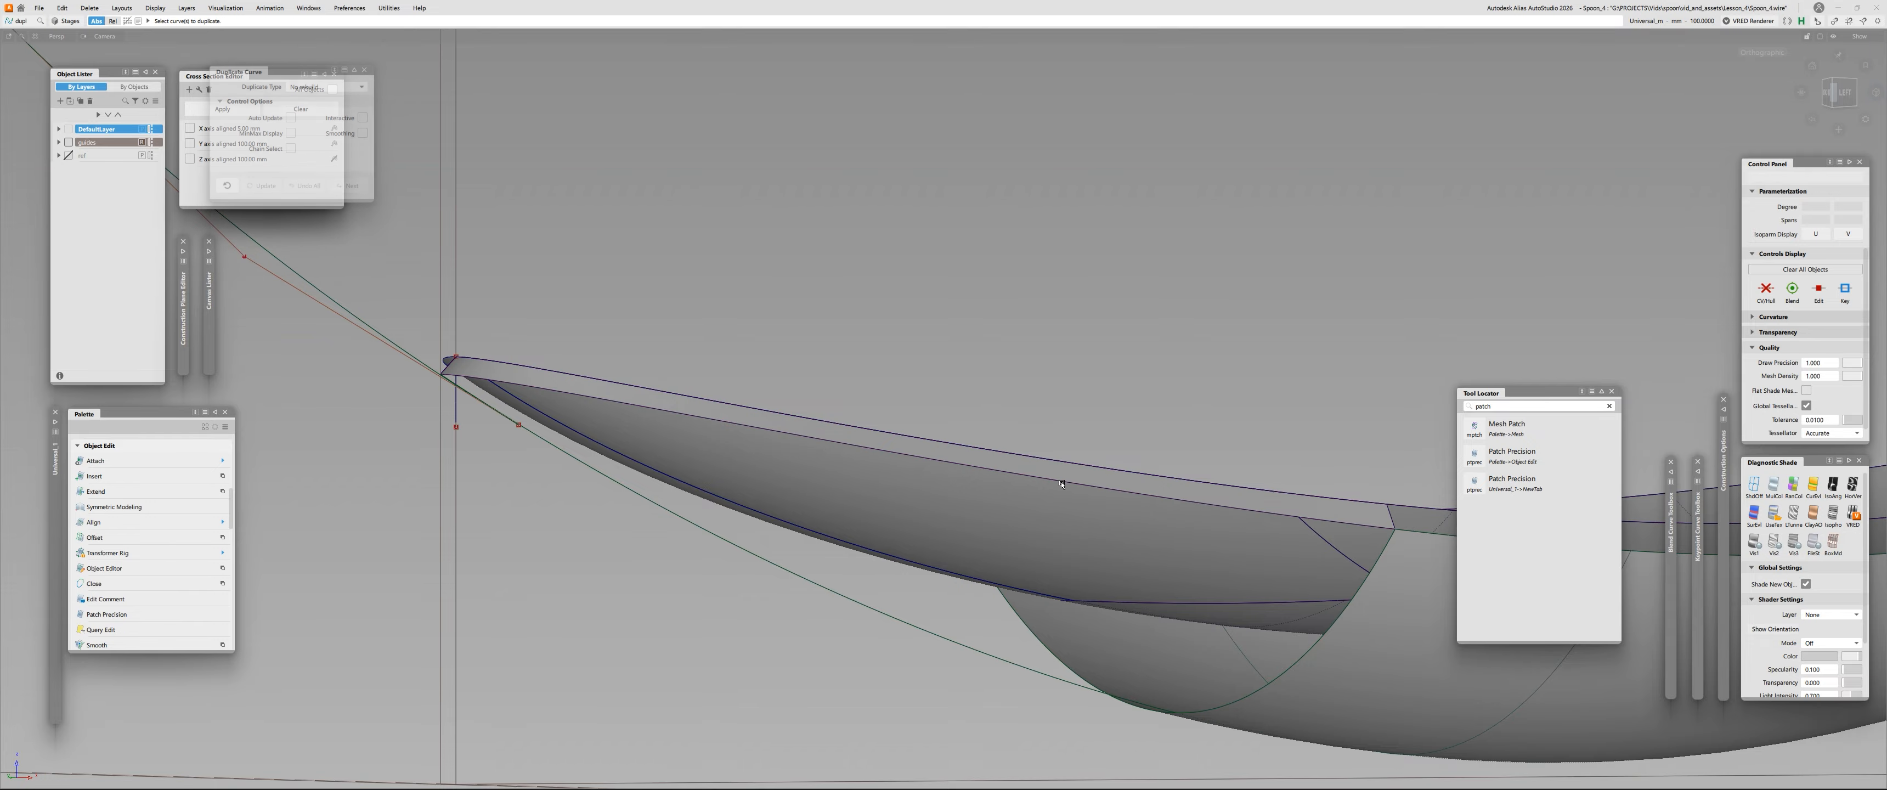
left_click_drag(1046, 480, 1007, 437, "alt+shift")
key("Escape")
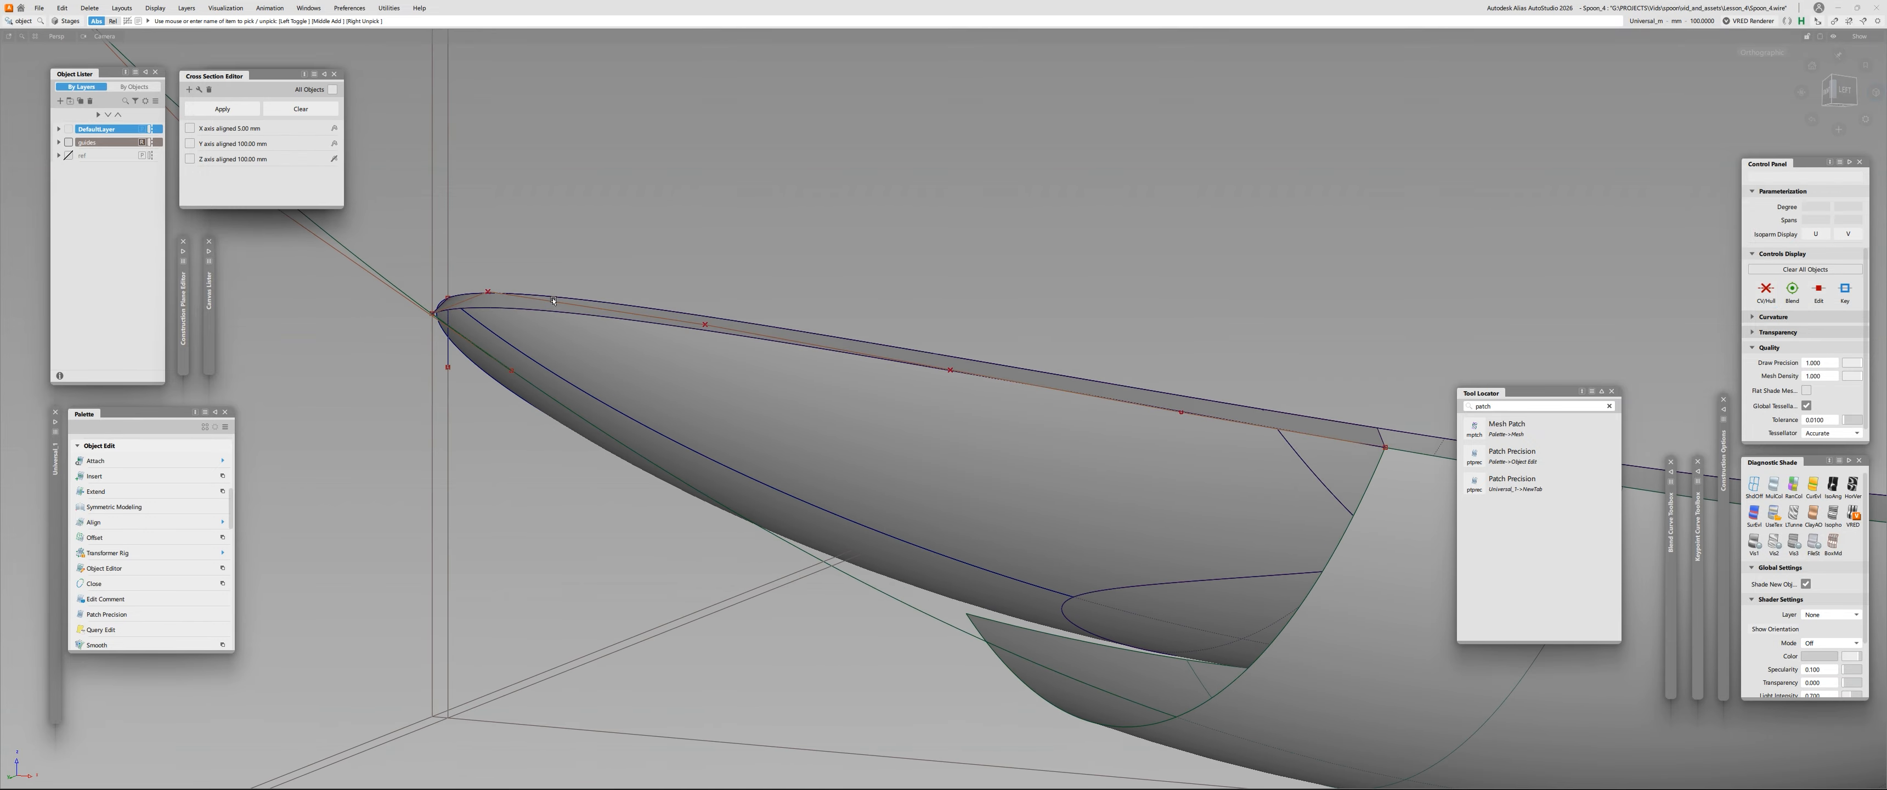
Set the duplicated rim curve's pivot at its tip end and scale the curve vertically to level it.
left_click(658, 320)
left_click_drag(658, 319, 725, 366, "alt+shift")
right_click_drag(725, 367, 762, 399, "alt+shift")
left_click_drag(762, 399, 780, 423, "alt+shift")
key("w")
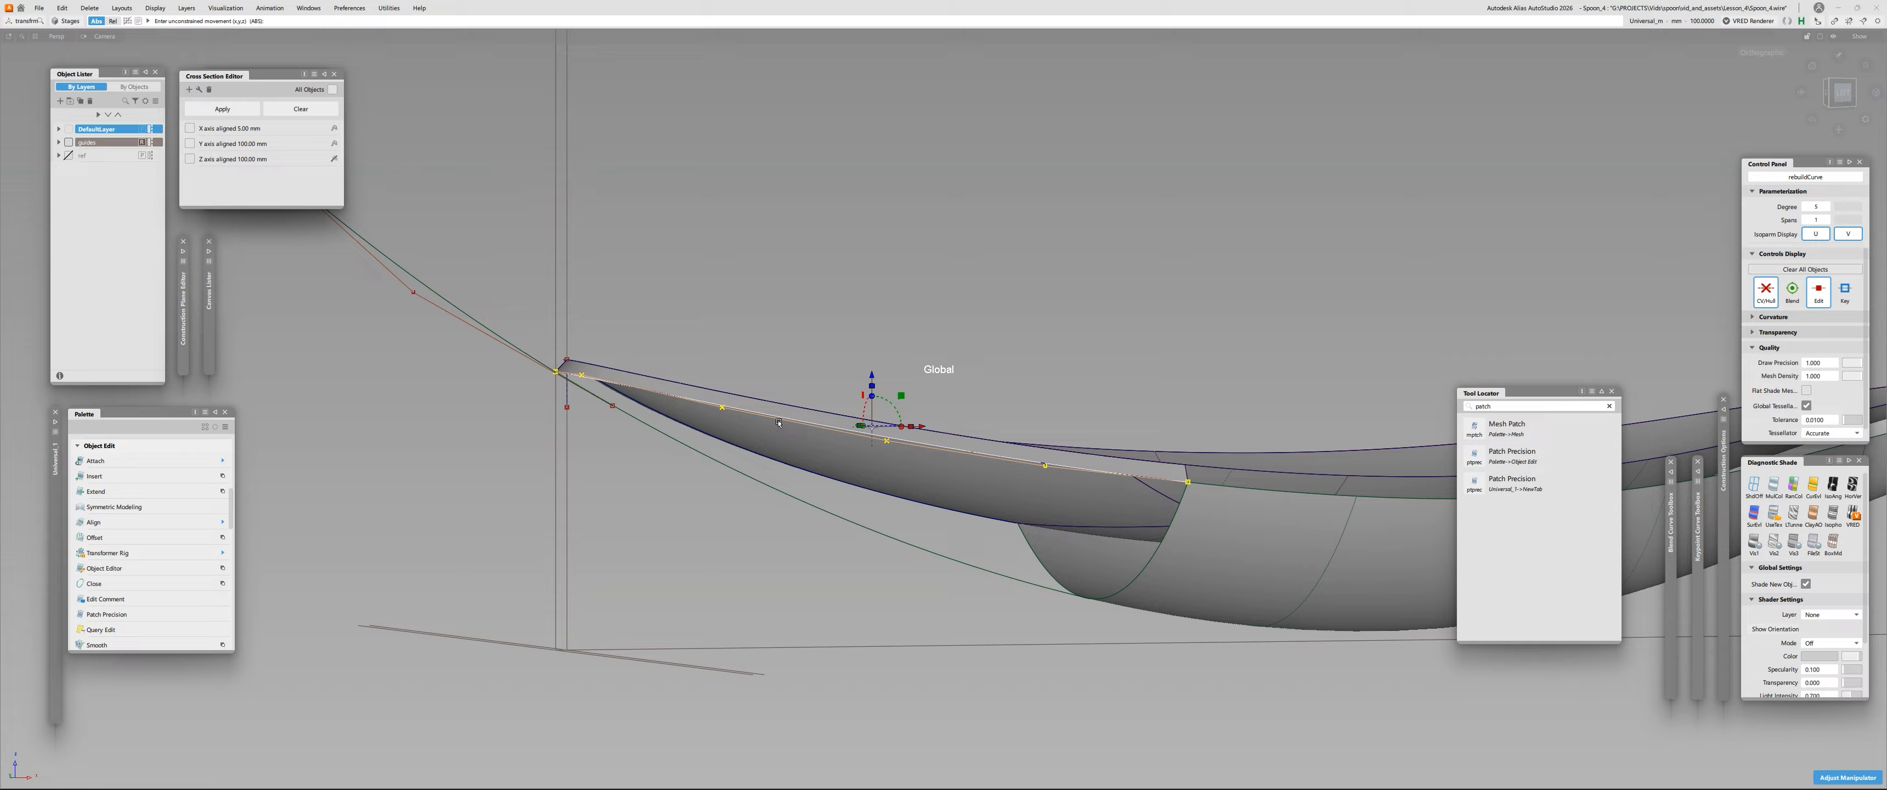
left_click_drag(843, 238, 806, 245, "ctrl+shift")
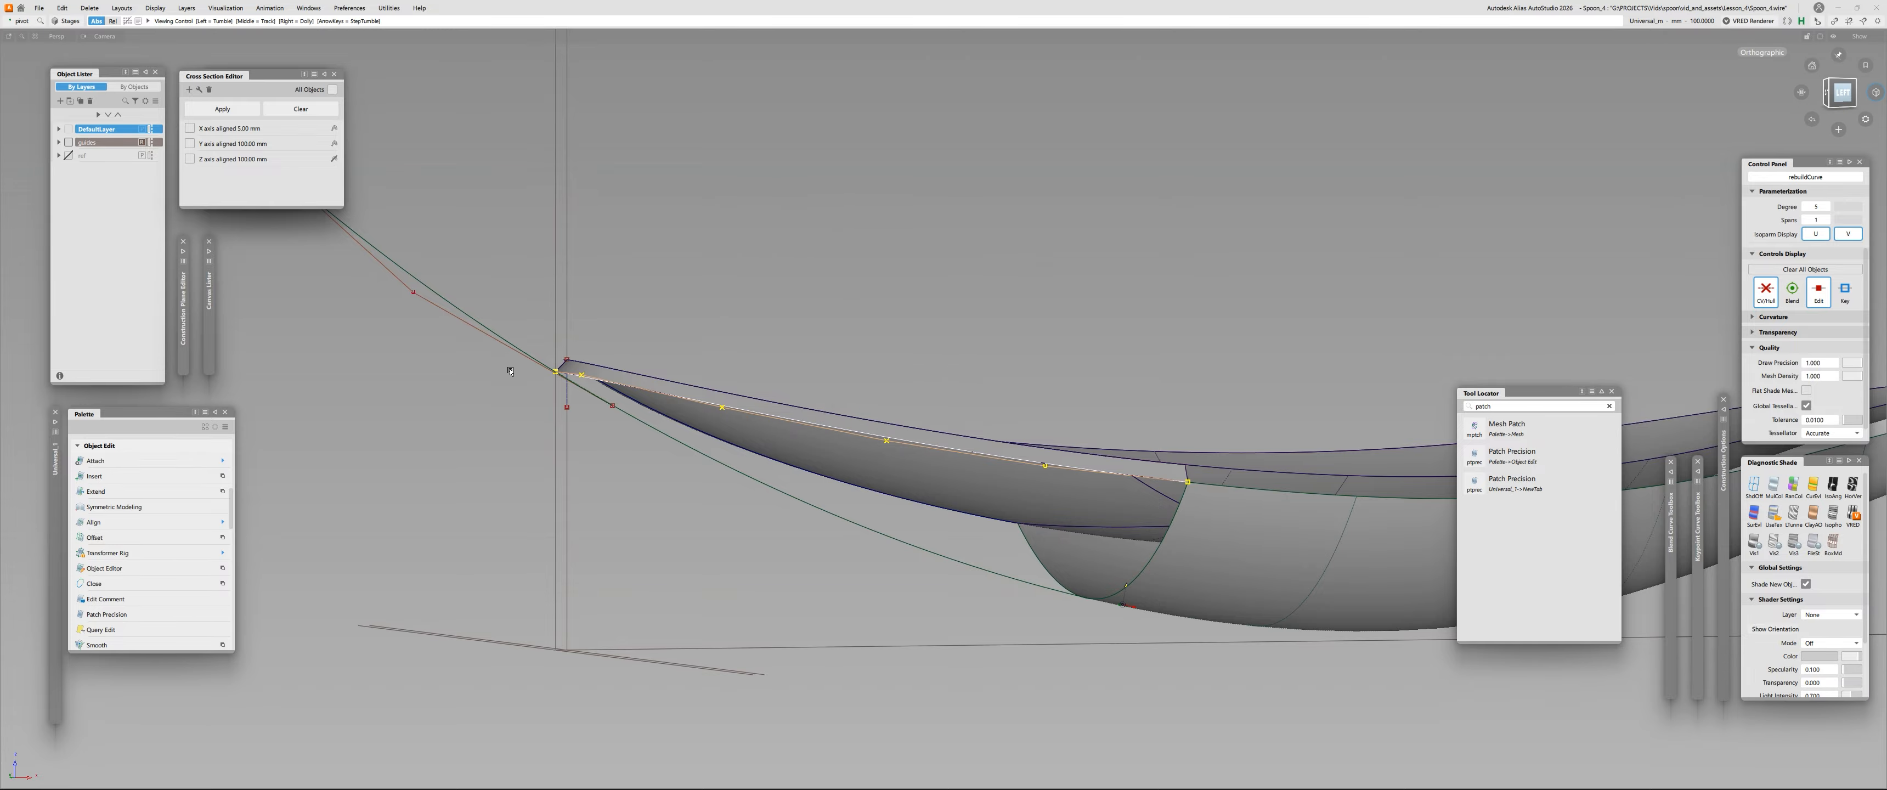
right_click_drag(514, 367, 688, 366, "alt+shift")
left_click_drag(689, 366, 735, 341, "alt+shift")
left_click(695, 285, "ctrl+alt")
right_click_drag(846, 295, 824, 363, "alt+shift")
key("w")
left_click_drag(780, 251, 762, 631)
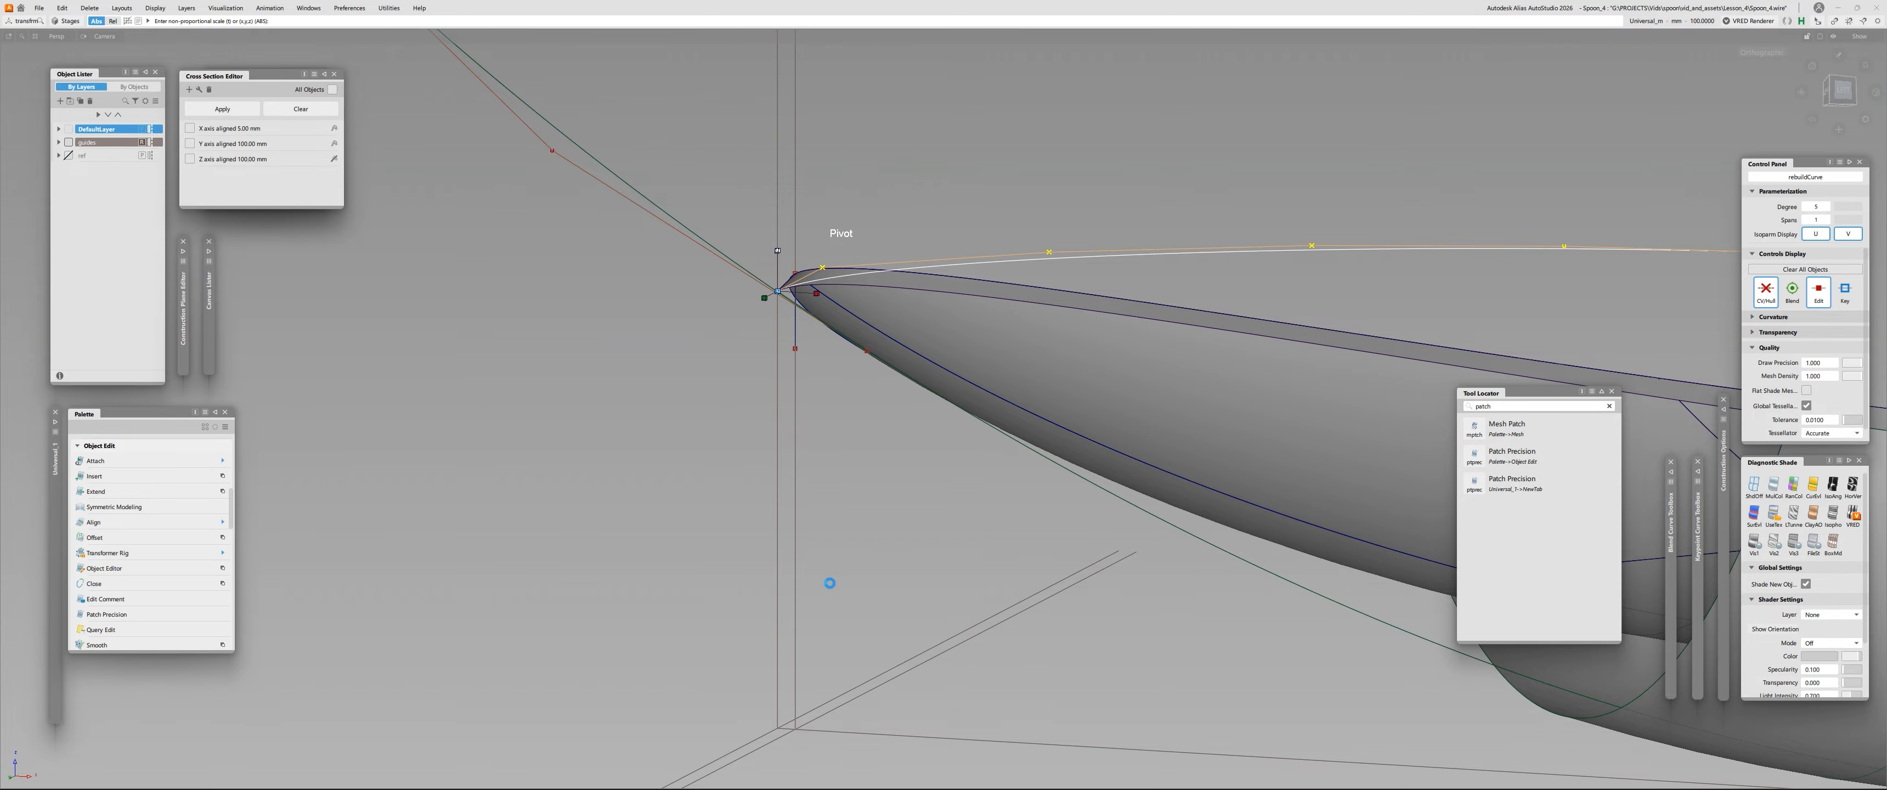
Move the levelled curve so its pivot end sits on the guide curve's end at the bowl's trimmed edge.
left_click(830, 583)
middle_click_drag(1099, 410, 812, 450, "alt+shift")
left_click(1000, 289)
middle_click_drag(1442, 659, 1103, 498, "alt+shift")
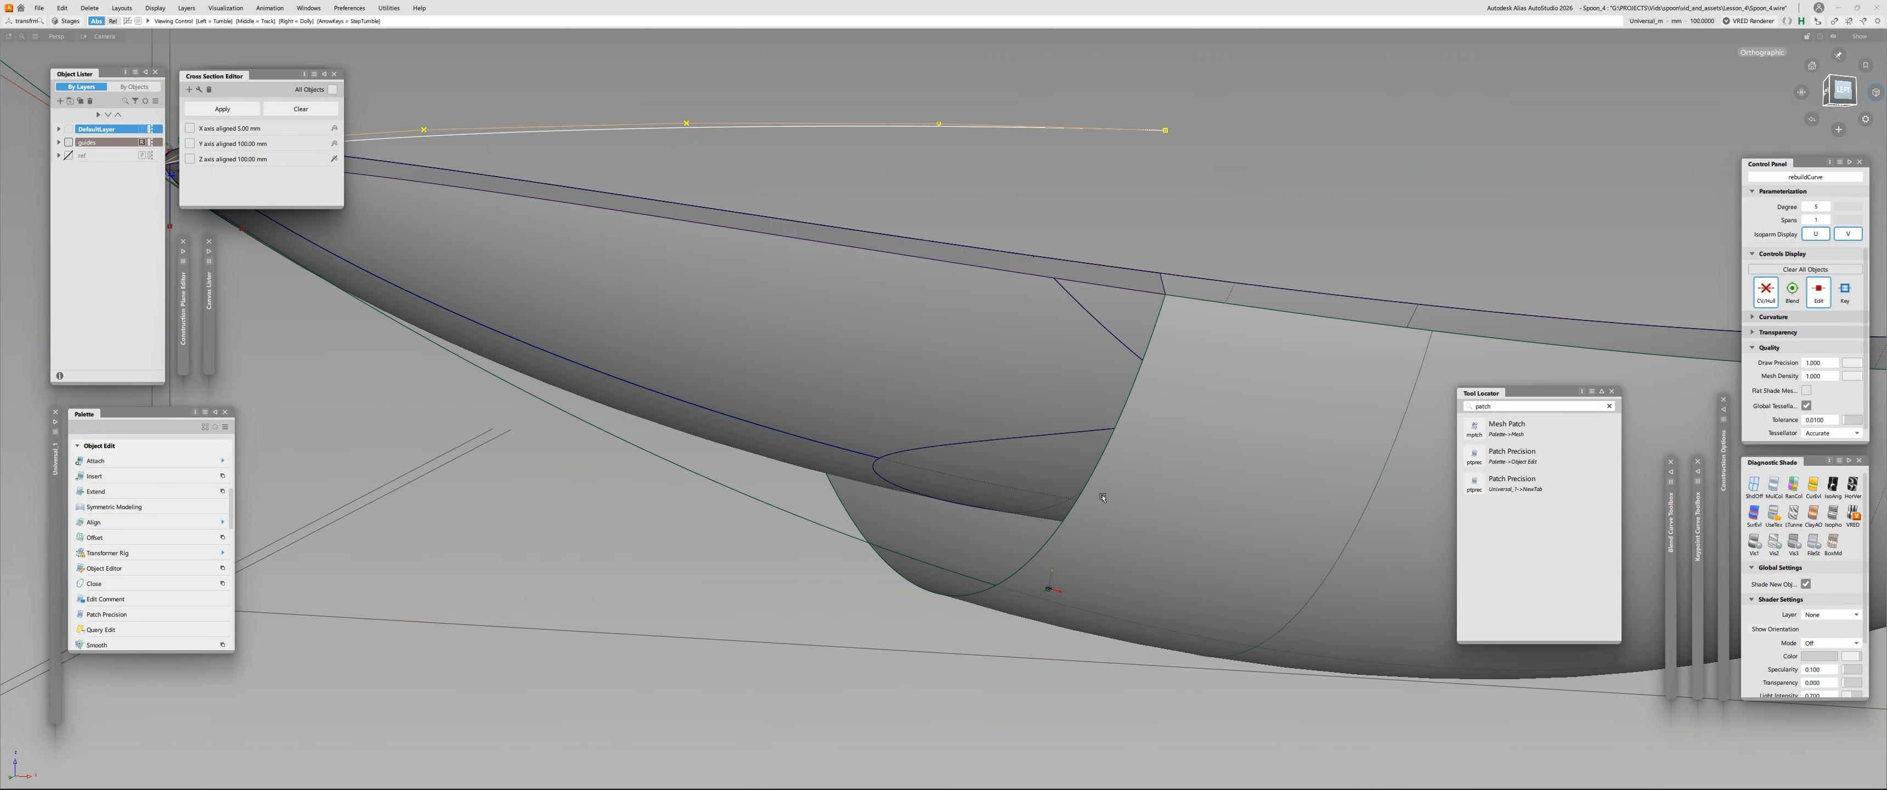
left_click_drag(1103, 497, 1084, 440, "alt+shift")
right_click_drag(1084, 440, 1036, 602, "alt+shift")
middle_click_drag(1036, 602, 998, 451, "alt+shift")
right_click_drag(999, 451, 1083, 244, "alt+shift")
middle_click_drag(1083, 244, 830, 396, "alt+shift")
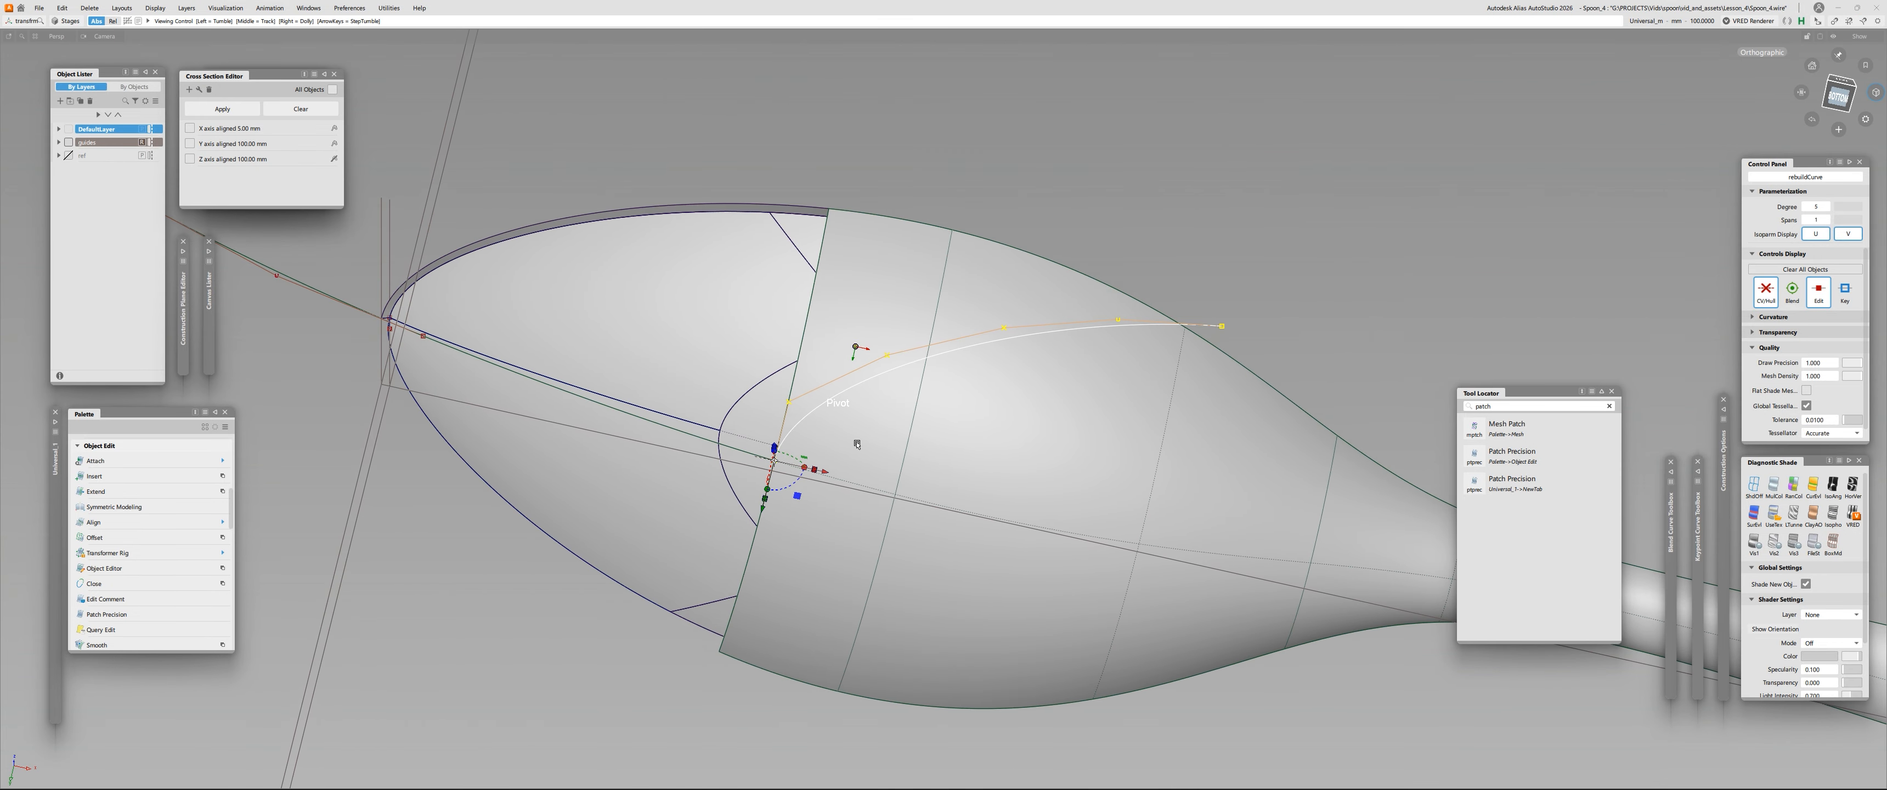
Draw a degree 1 curve from the rim corner of the trimmed bowl edge to the moved curve.
left_click_drag(830, 395, 830, 383, "alt+shift")
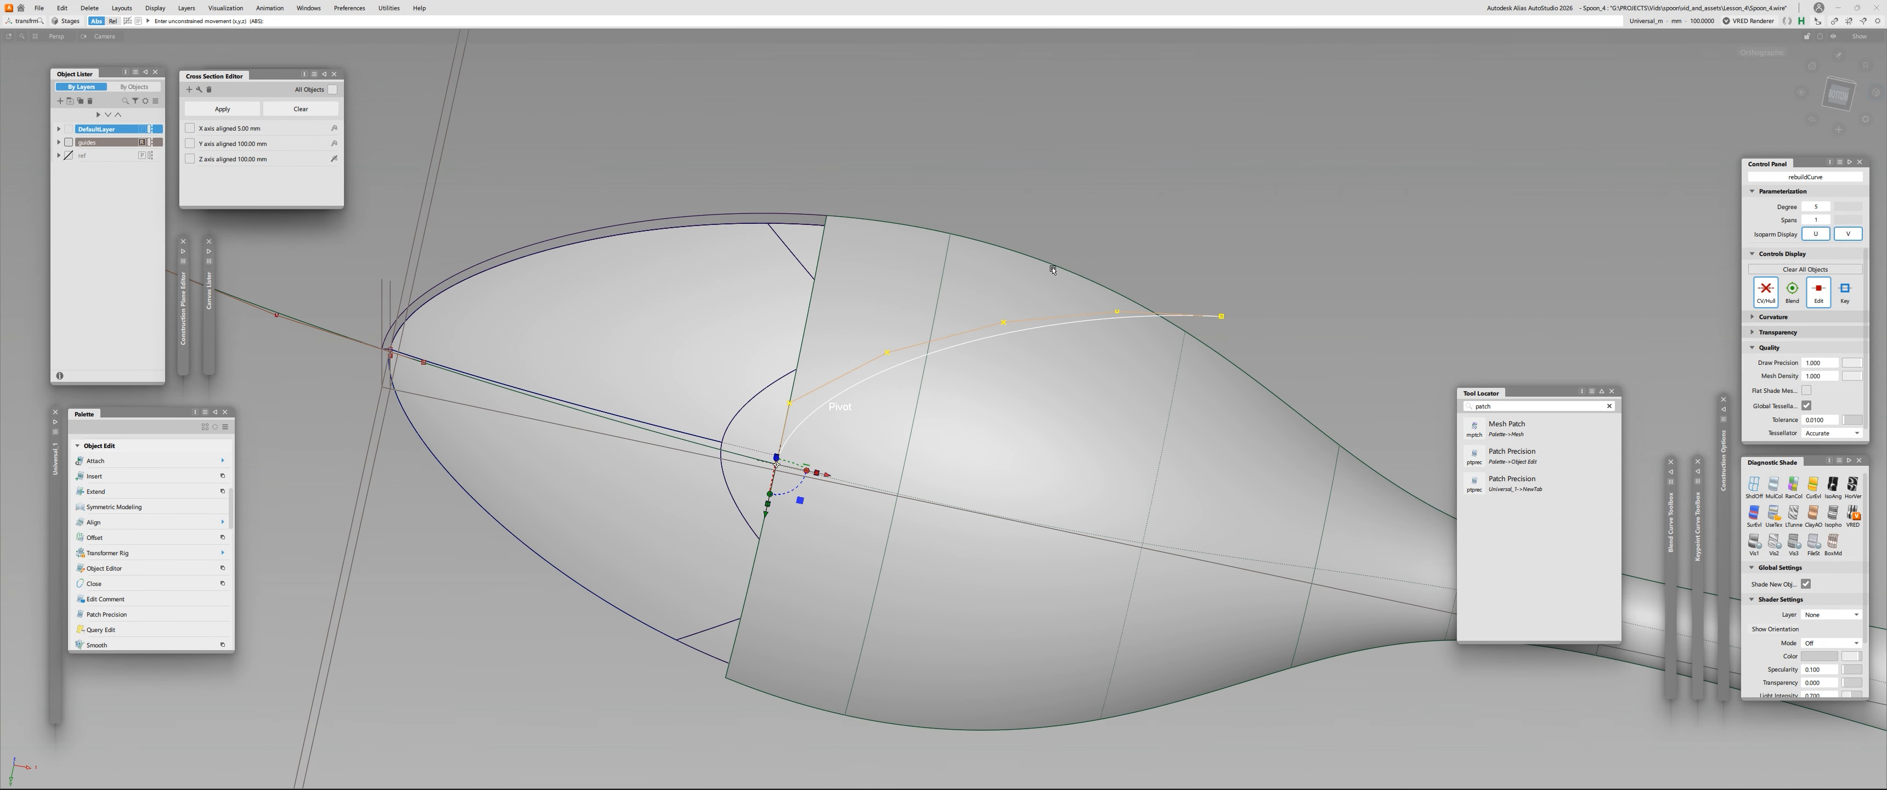
left_click_drag(1053, 270, 924, 421, "alt+shift")
middle_click_drag(925, 422, 922, 474, "ctrl+shift")
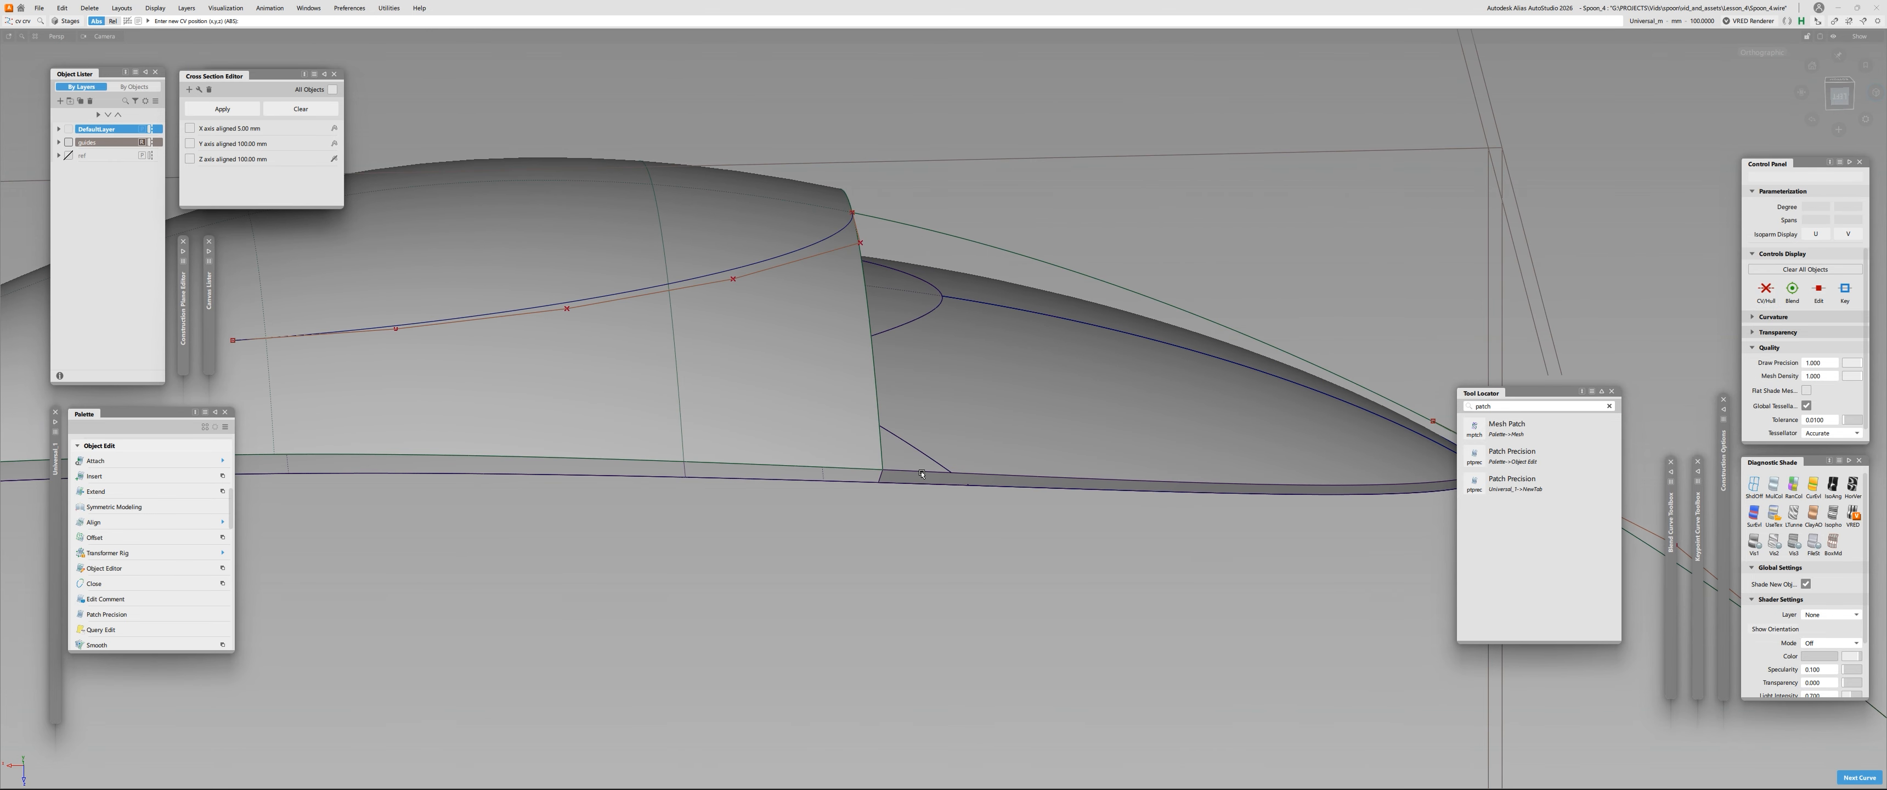
left_click(889, 476)
right_click_drag(736, 344, 775, 202, "alt+shift")
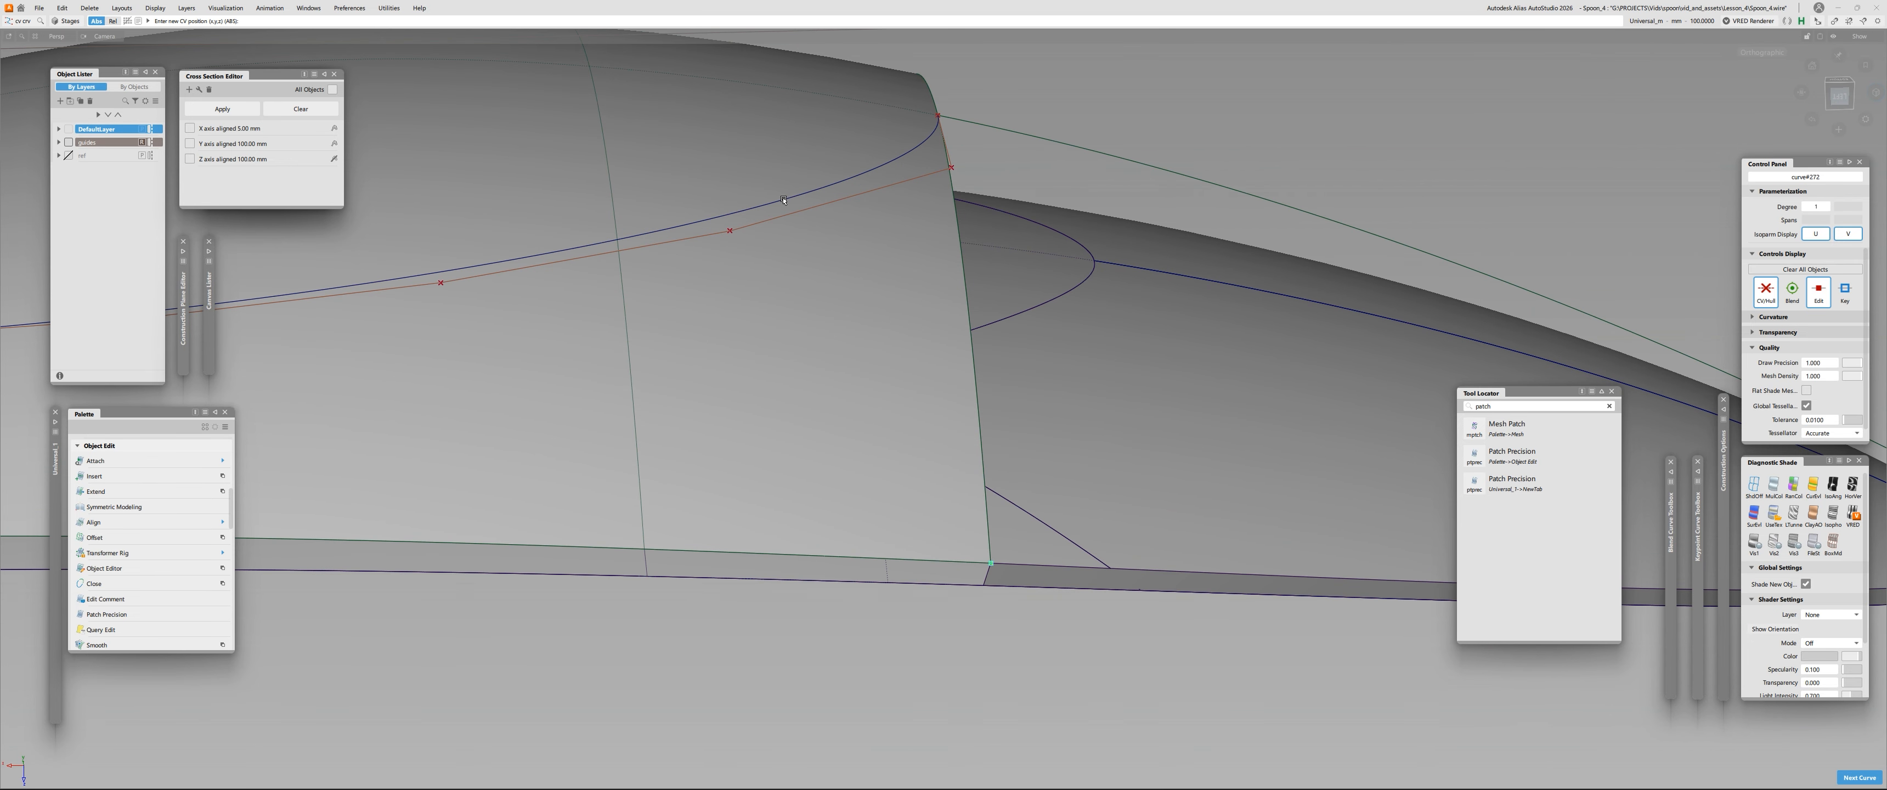
left_click_drag(674, 259, 943, 388, "alt+shift")
right_click_drag(944, 388, 1004, 382, "alt+shift")
Align the straight line's end to the moved curve with G0 continuity and slide its attachment point along that curve.
key("a")
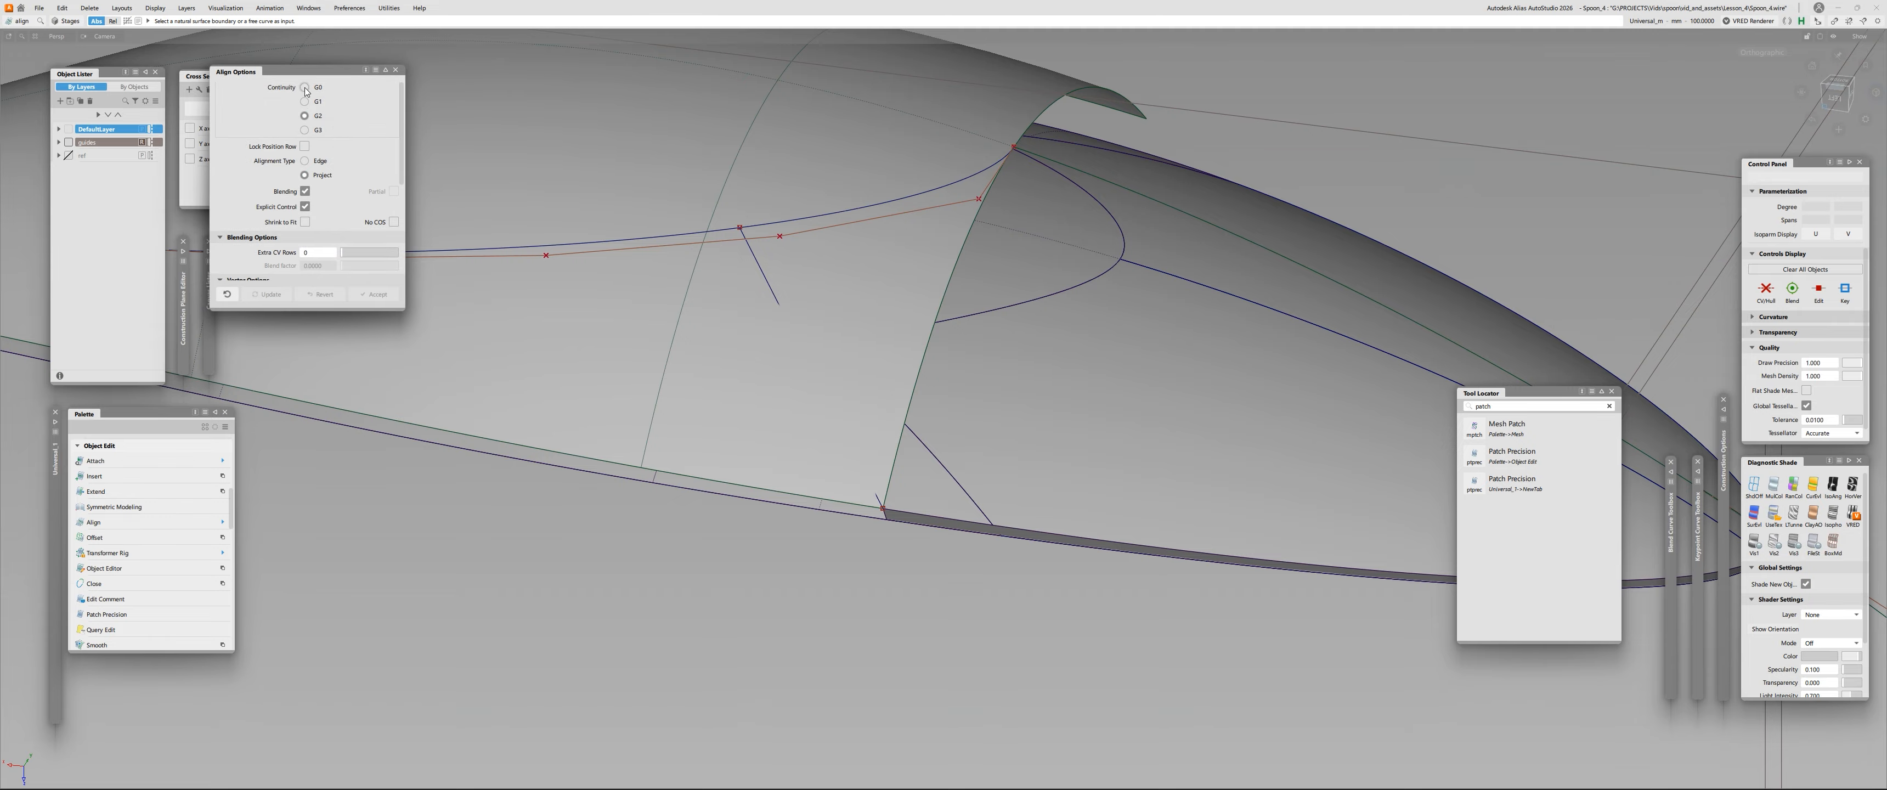
left_click(741, 236)
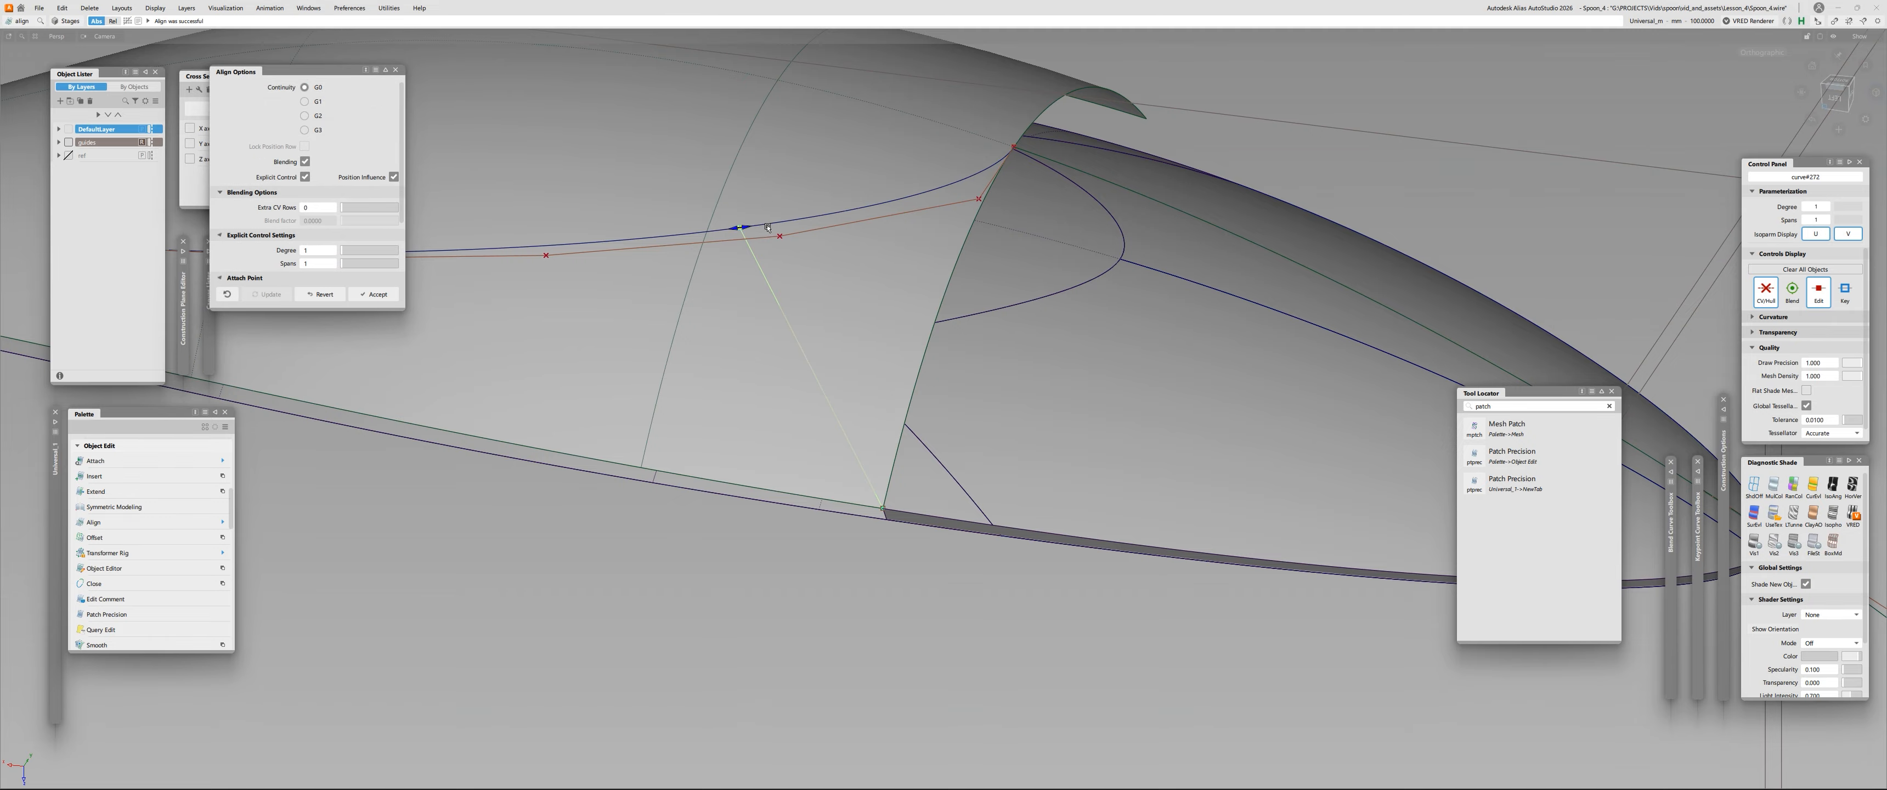
left_click_drag(796, 197, 758, 474, "alt+shift")
left_click(732, 240)
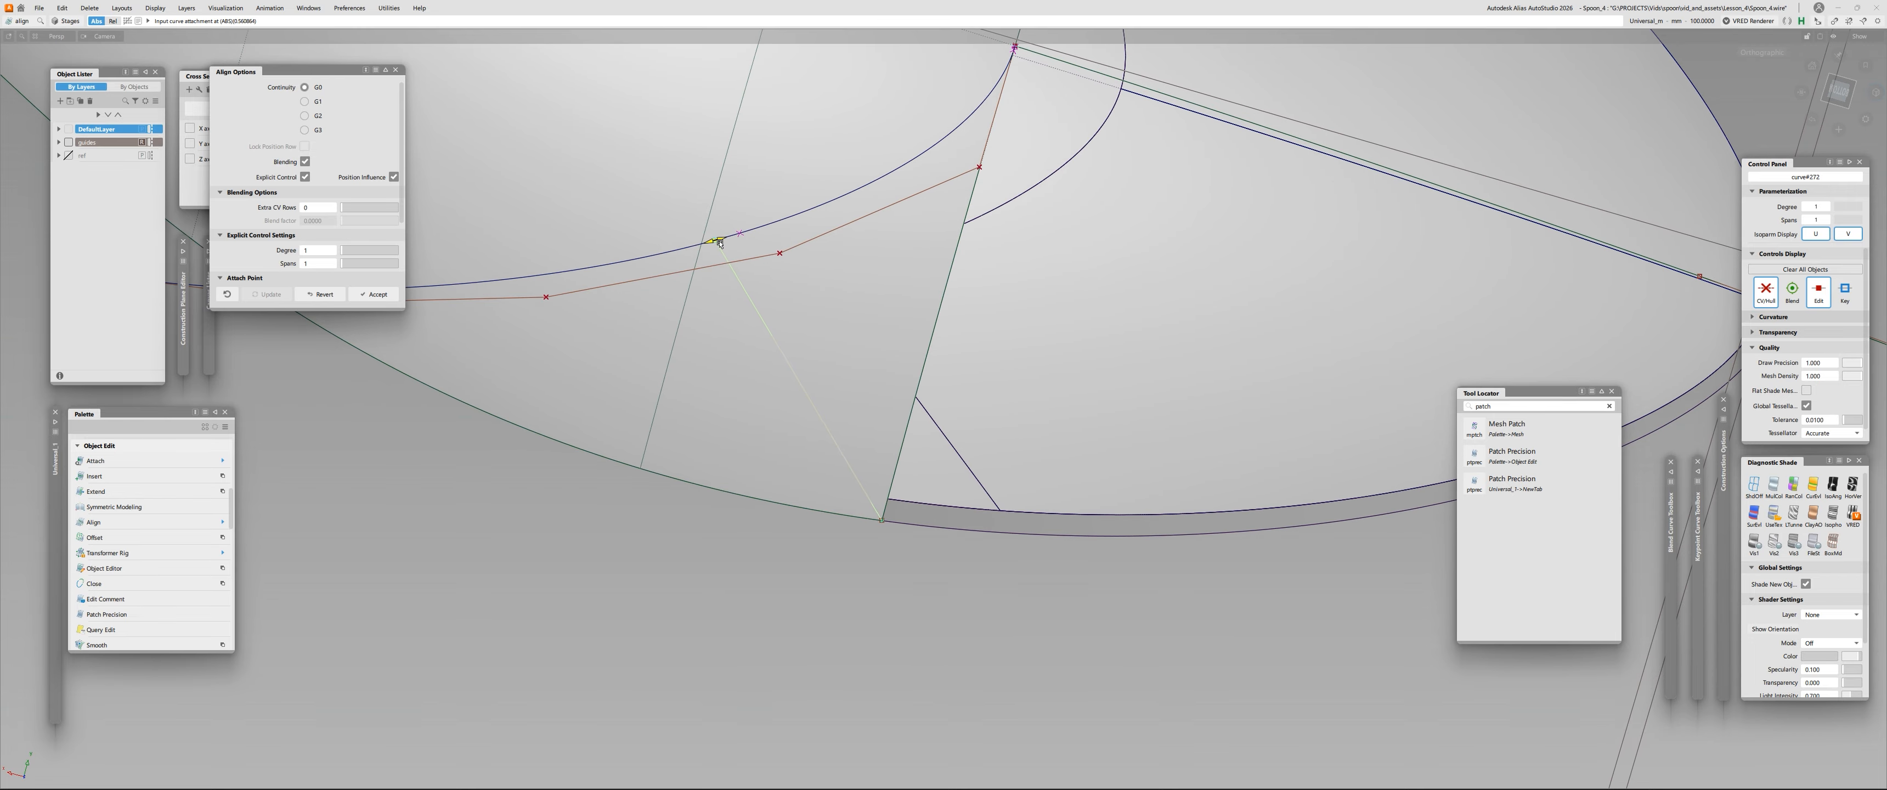
Trim the levelled curve at the straight line and raise the straight line's degree.
left_click_drag(839, 282, 810, 157, "alt+shift")
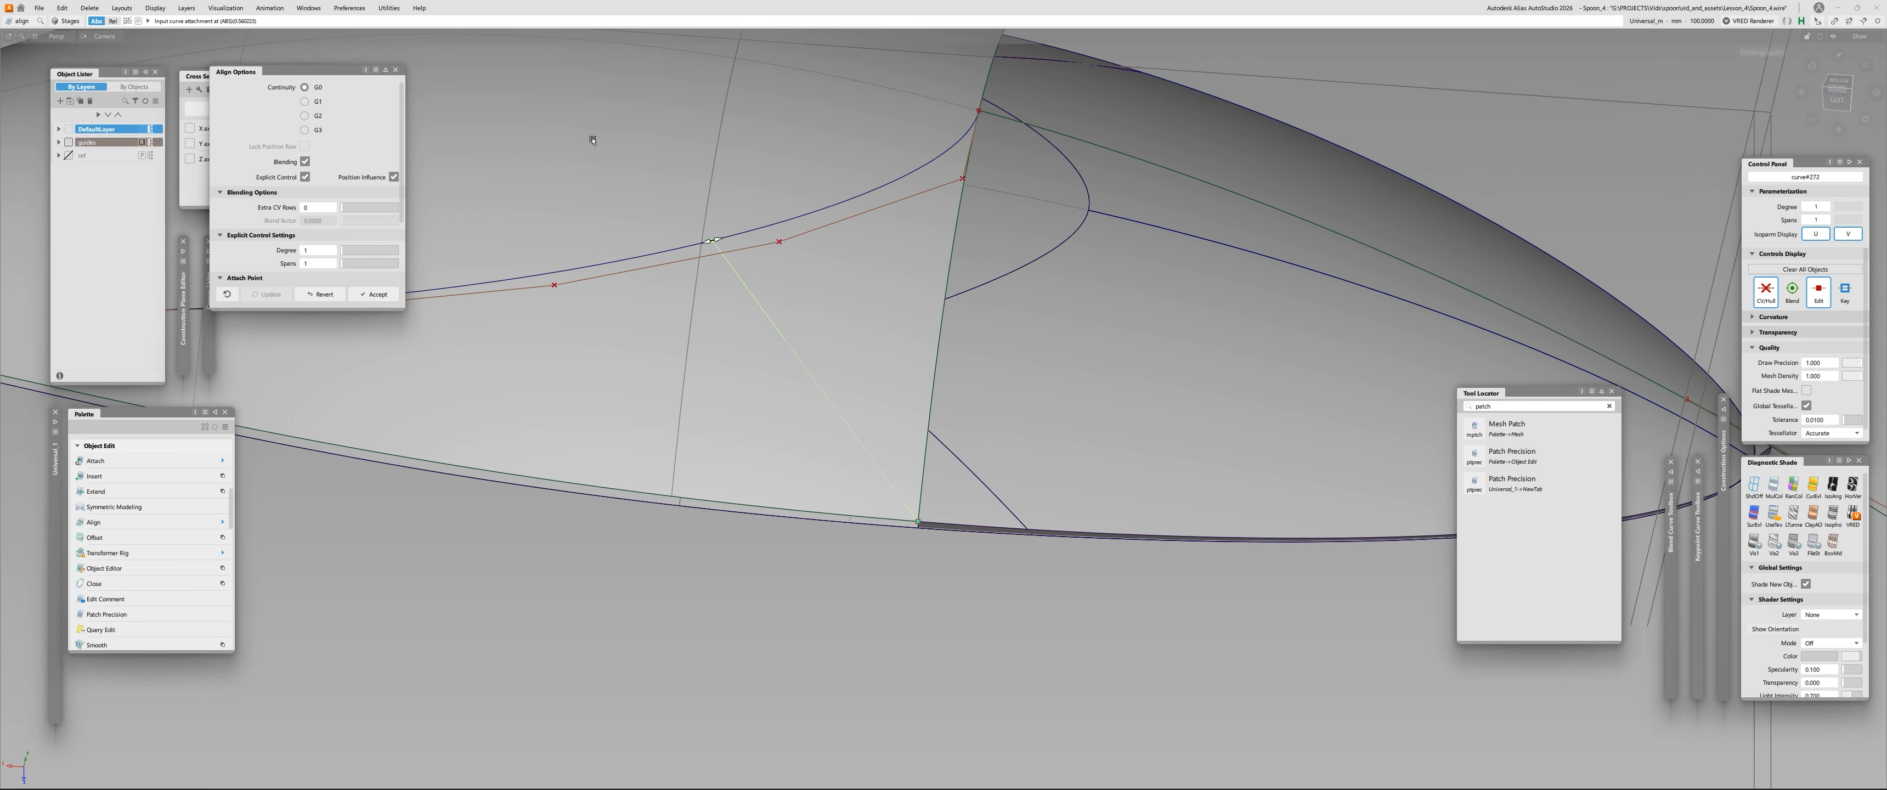
key("Escape")
right_click_drag(710, 223, 741, 221, "alt+shift")
key("s")
left_click(724, 276)
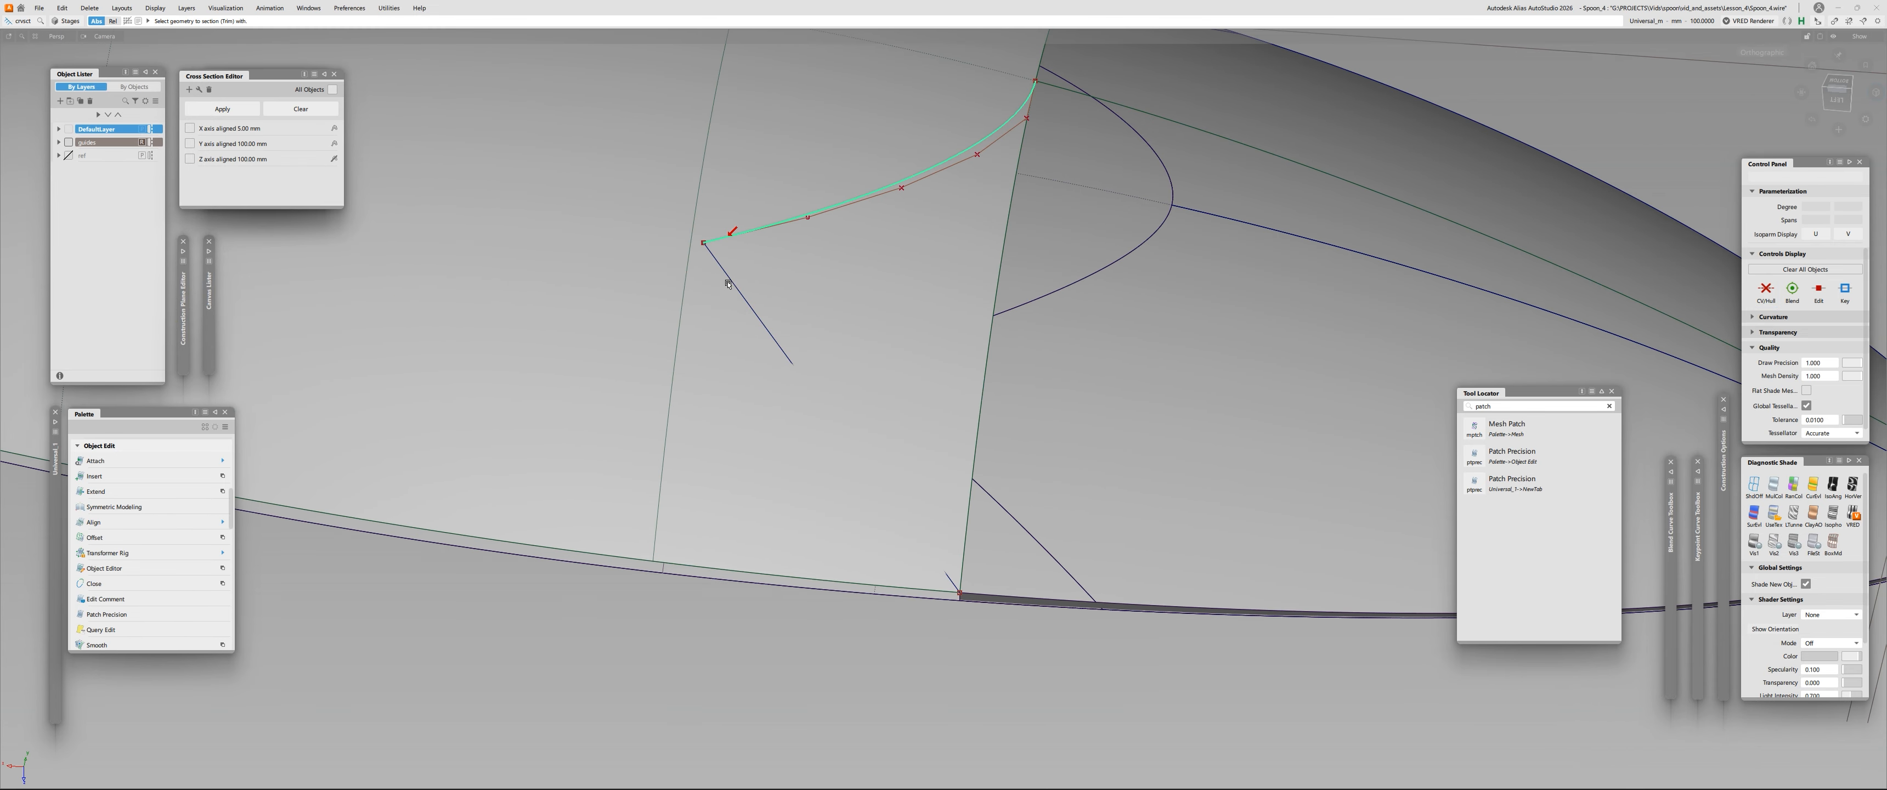
left_click(750, 303)
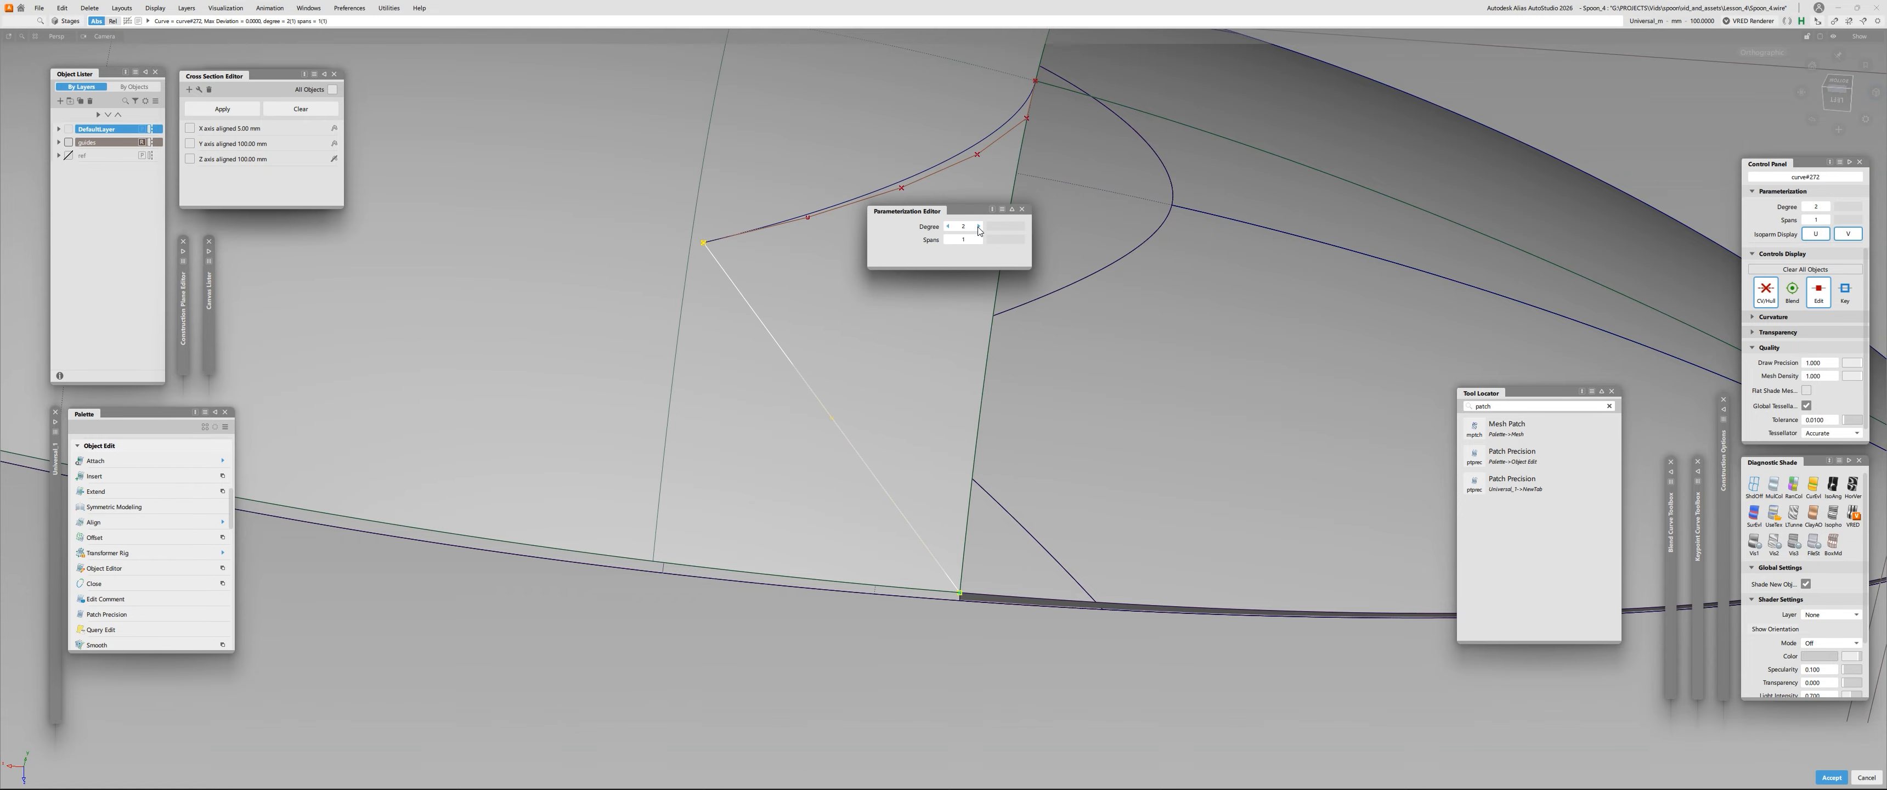
key("Escape")
Project the levelled curve and the straight line onto the bowl surface along Z as curves, using Curve Fit.
left_click_drag(979, 230, 352, 120, "alt+shift")
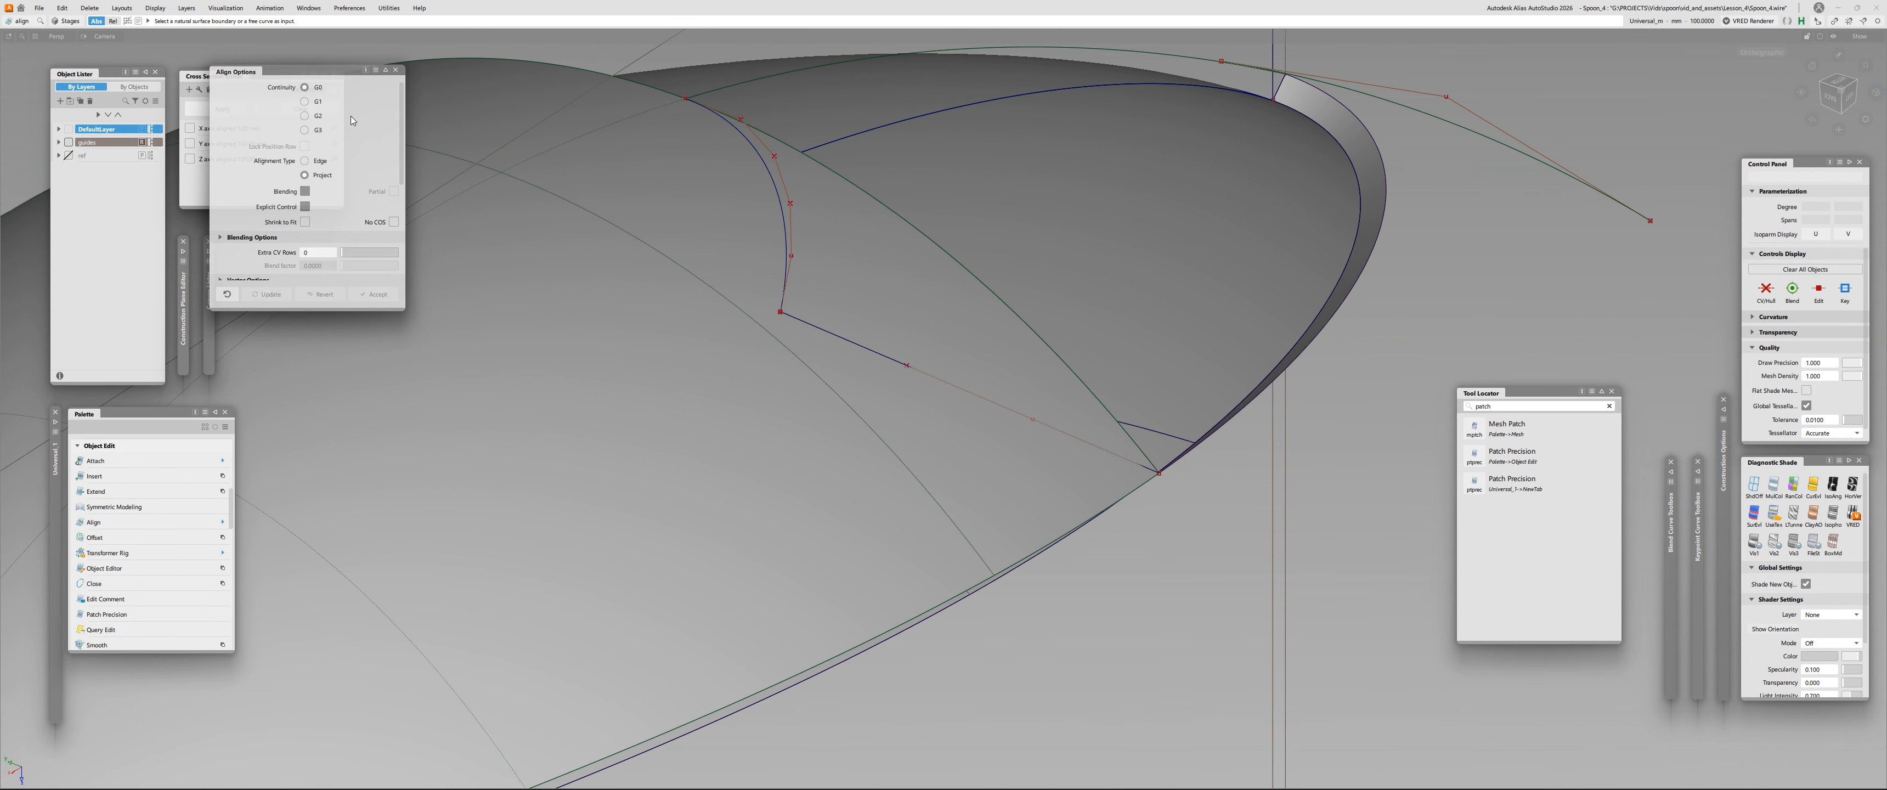
key("p")
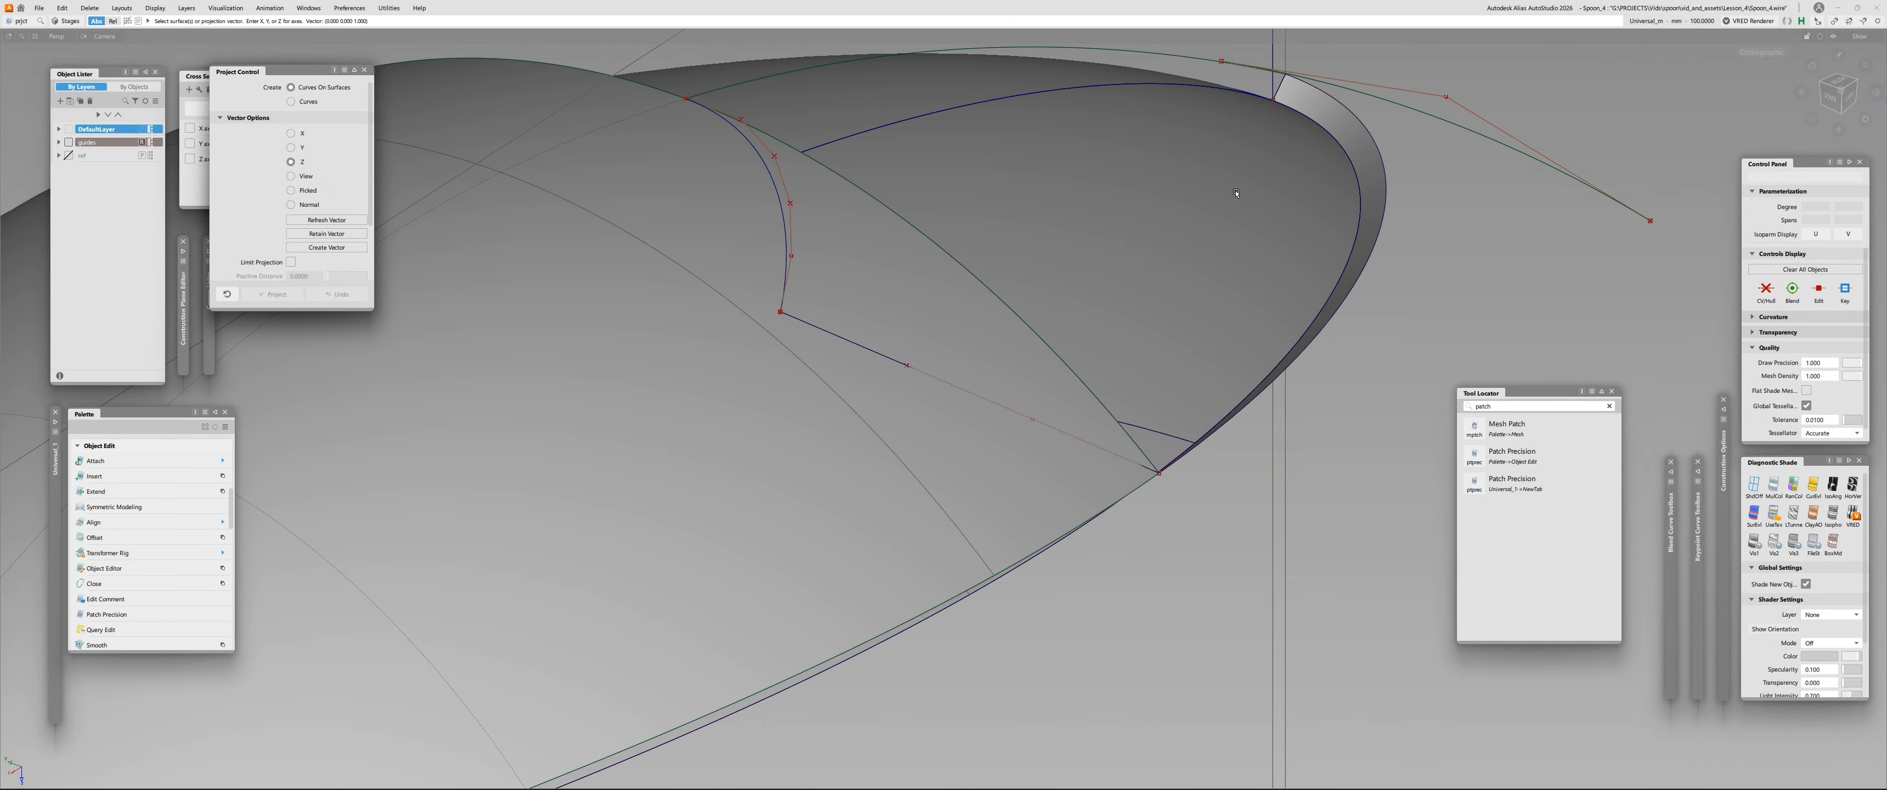
left_click_drag(1236, 193, 1079, 304, "alt+shift")
right_click_drag(1079, 304, 961, 404, "alt+shift")
left_click(308, 102)
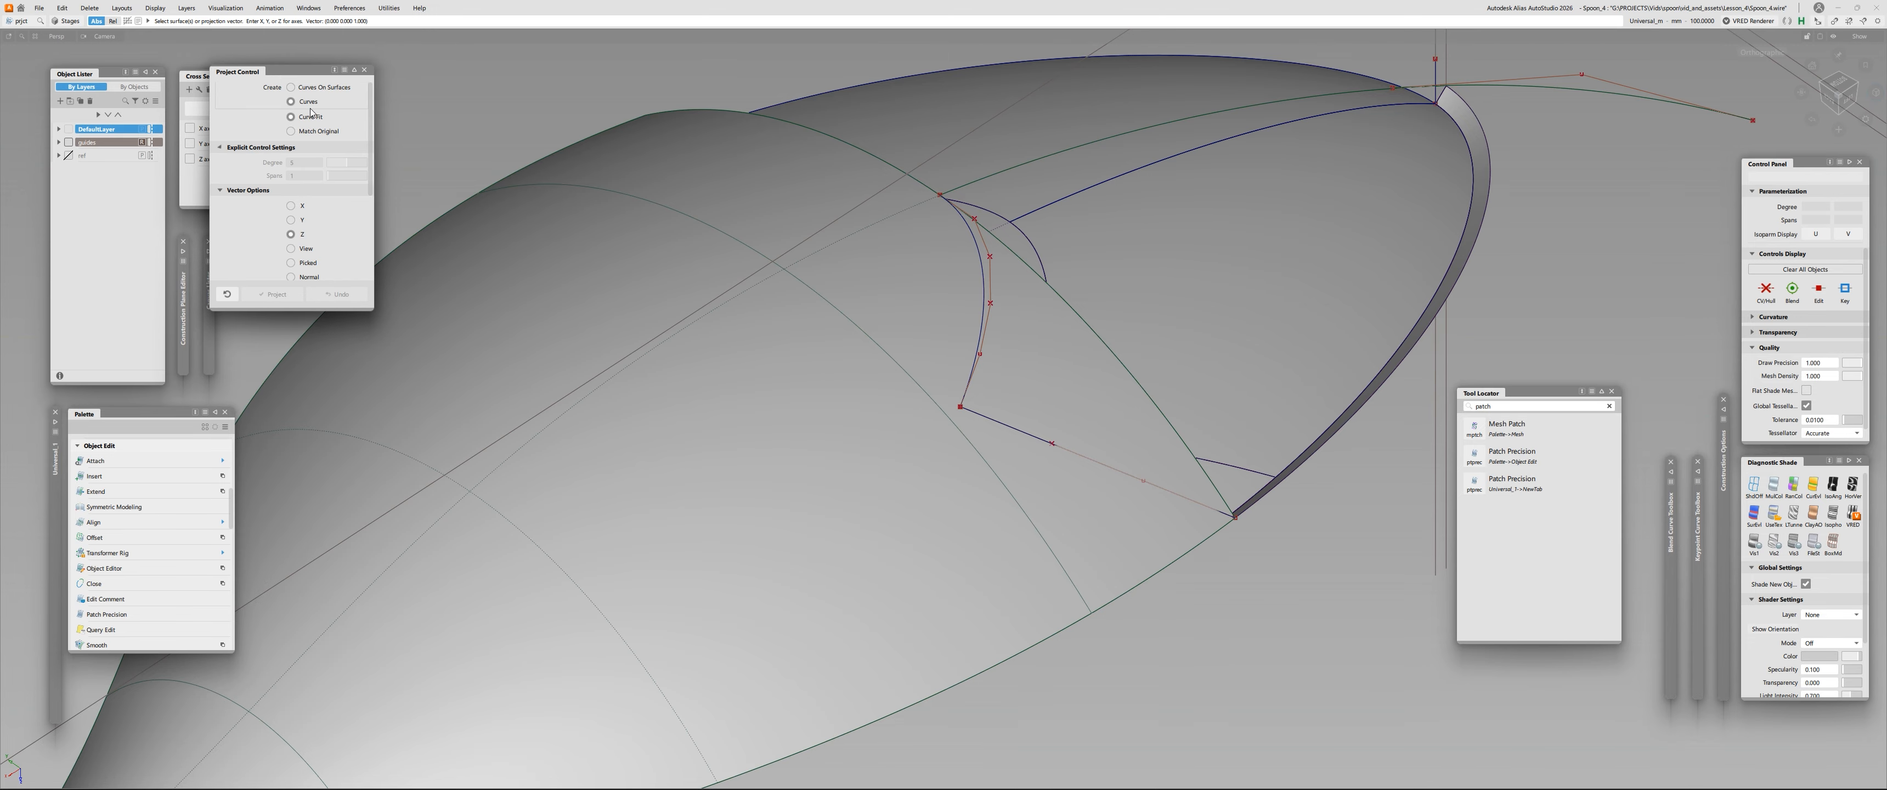
left_click(1009, 469)
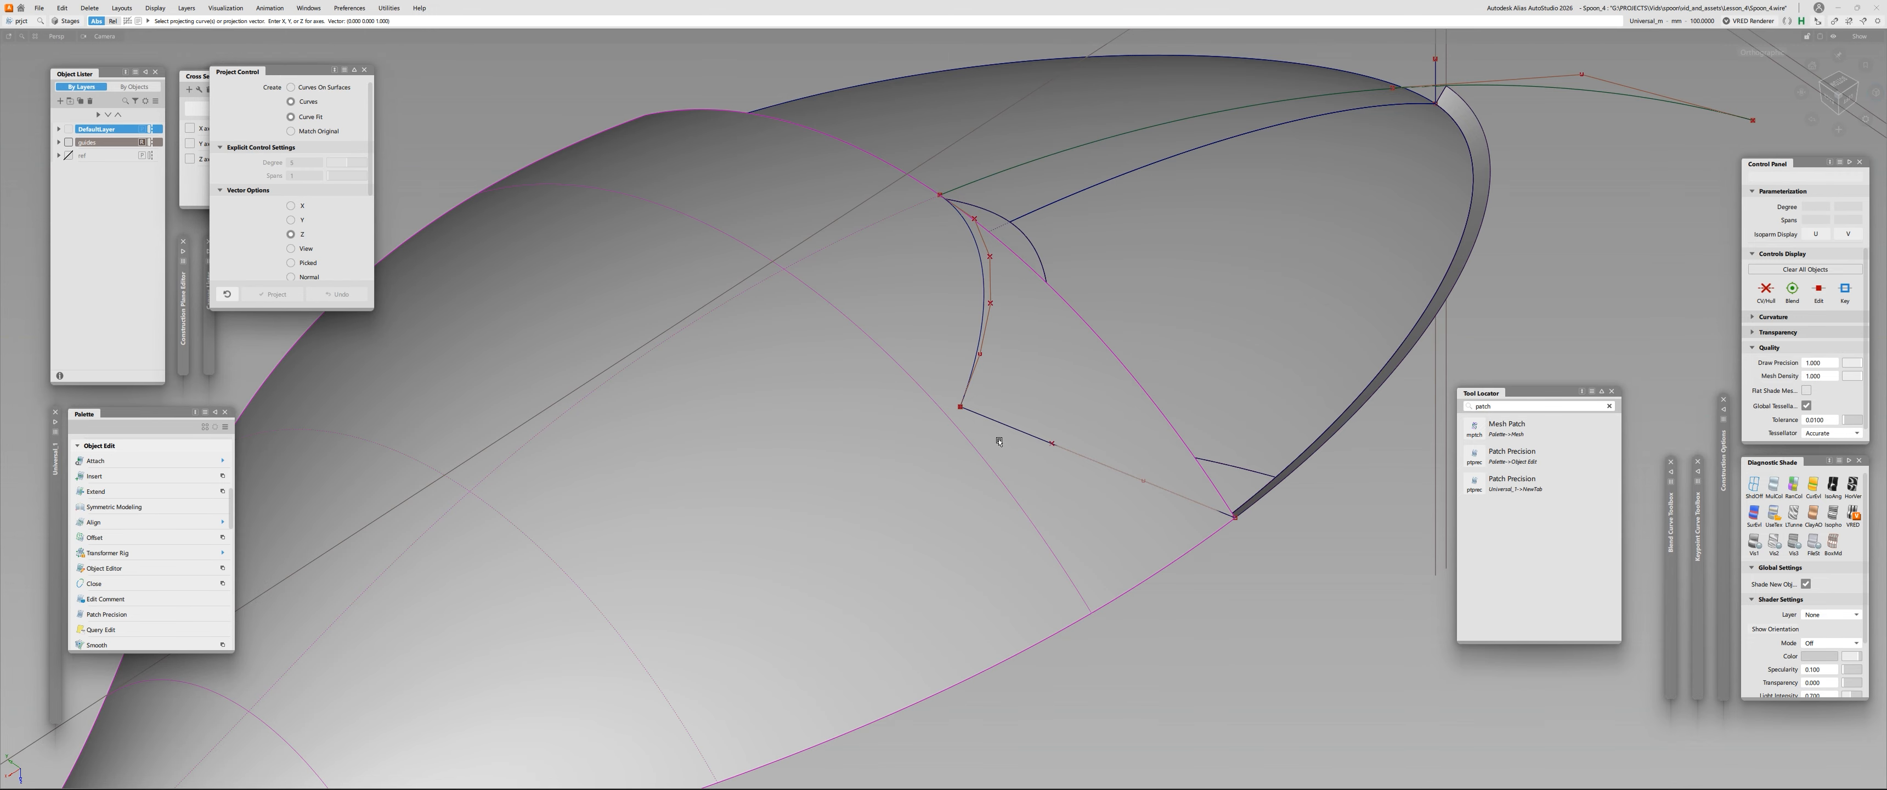
left_click(968, 378)
Delete the two original curves, keeping their projected copies on the bowl surface.
left_click_drag(967, 377, 771, 304, "alt+shift")
right_click_drag(771, 304, 732, 344, "alt+shift")
left_click_drag(732, 345, 747, 366, "alt+shift")
left_click_drag(974, 439, 977, 414, "ctrl+shift")
left_click(980, 413)
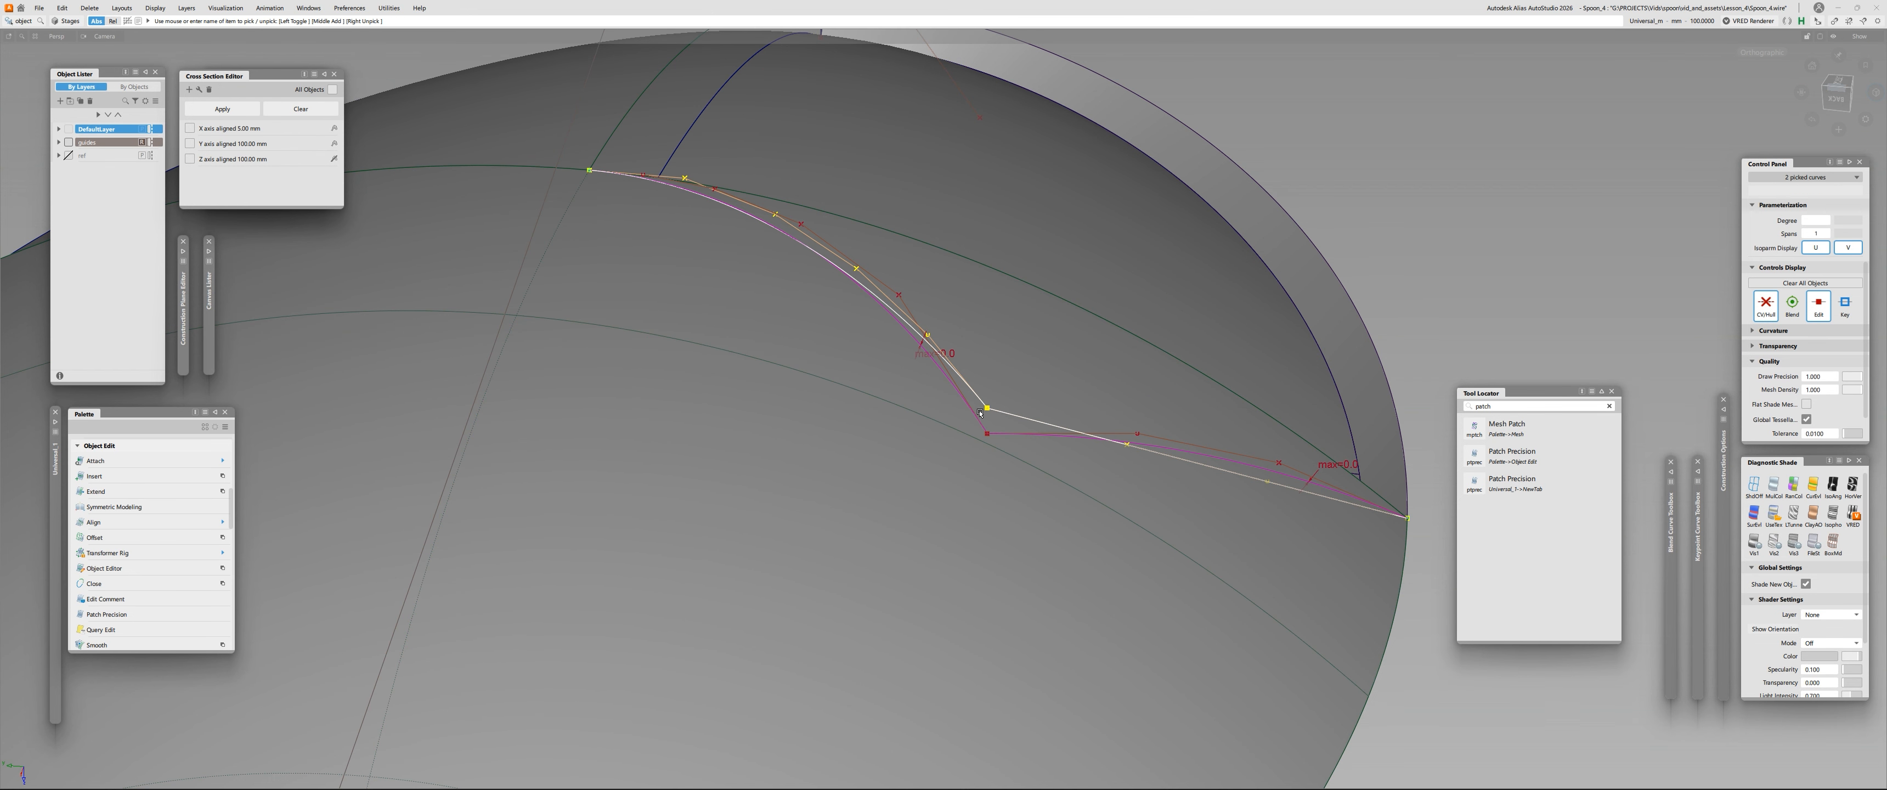
left_click(962, 417)
Build a Square surface at the bowl tip from the two projected curves, centre guide curve and rim edge, all with Free Boundary.
right_click_drag(958, 374, 956, 395, "ctrl+shift")
right_click_drag(953, 385, 898, 366, "alt+shift")
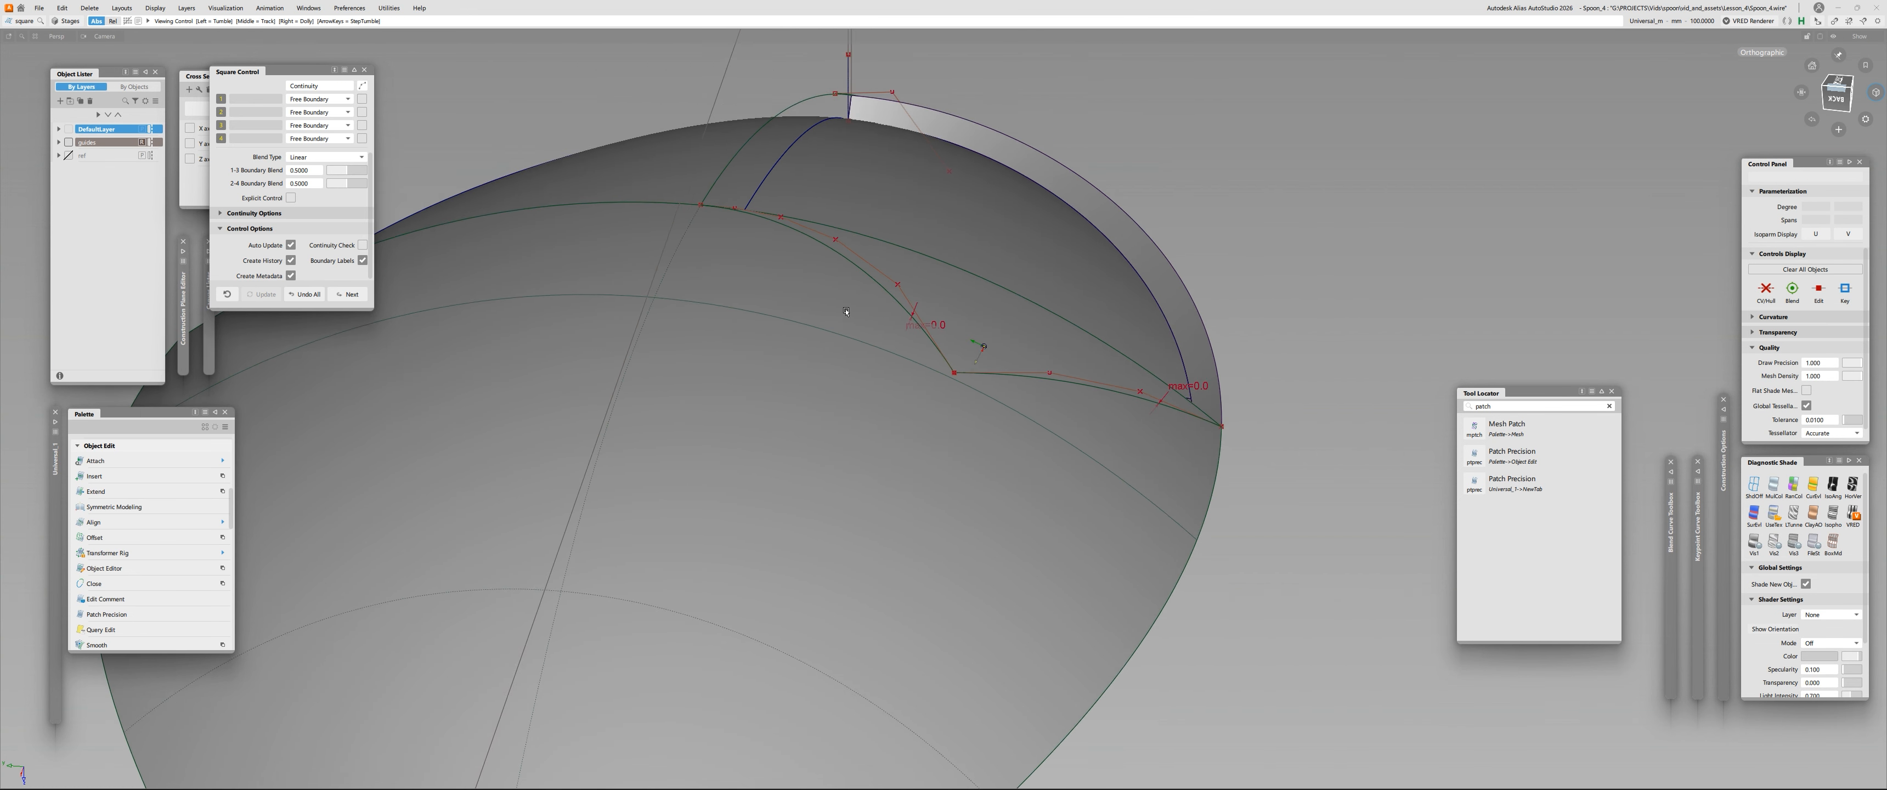
left_click_drag(897, 366, 891, 315, "alt+shift")
left_click(865, 253)
middle_click_drag(865, 254, 867, 395, "alt+shift")
left_click(732, 264)
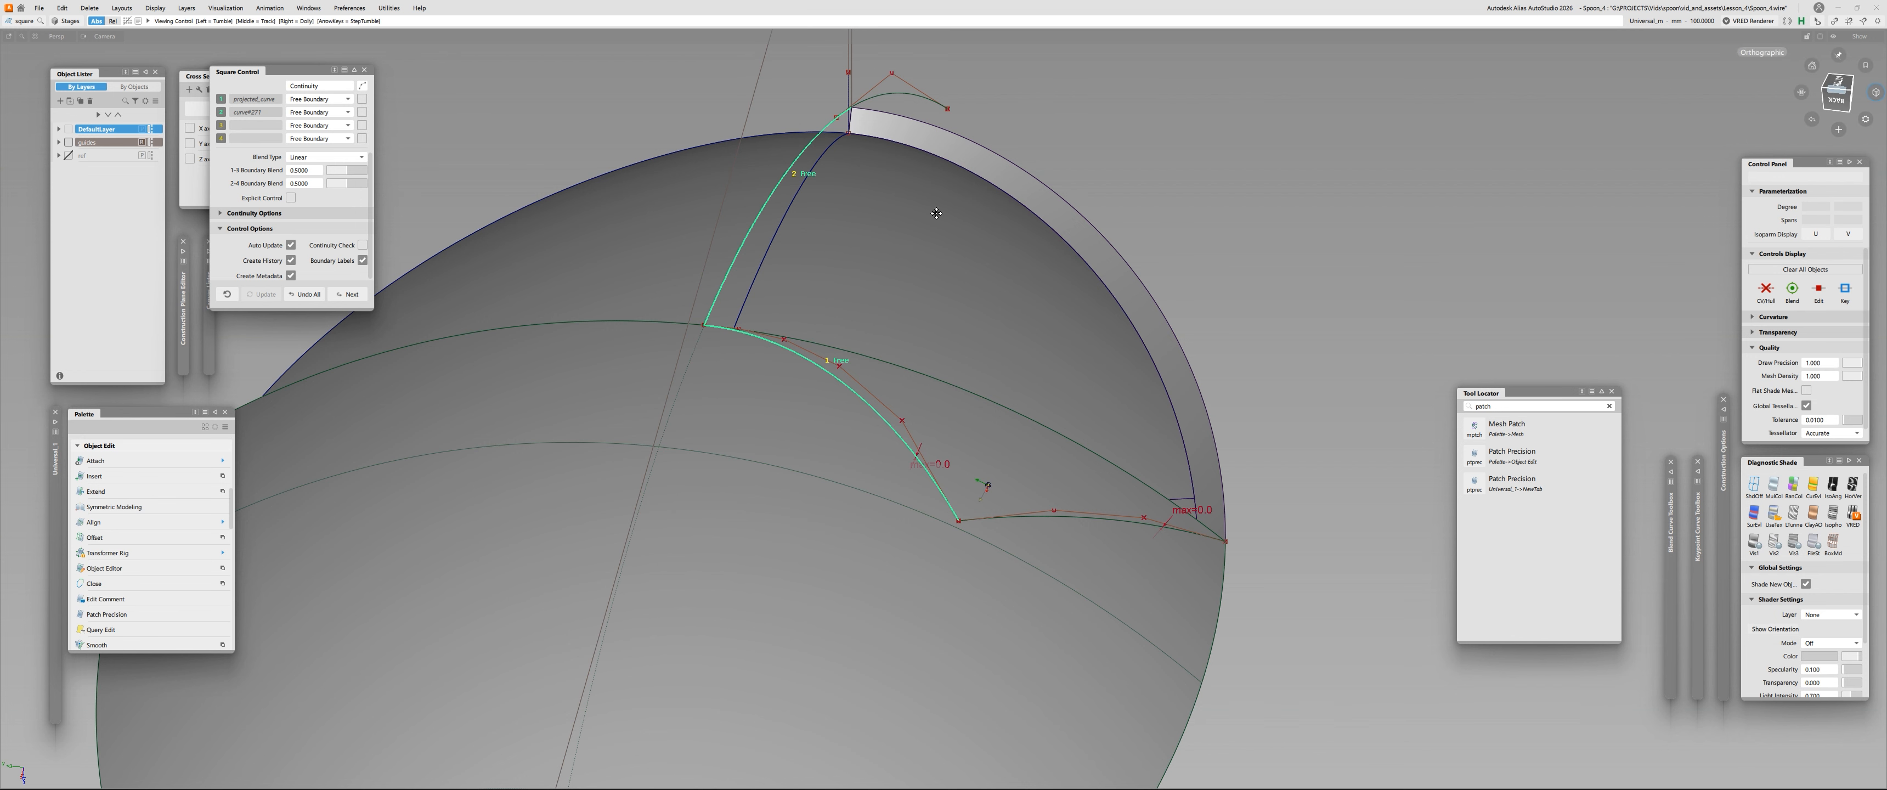
middle_click_drag(1105, 232, 913, 192, "alt+shift")
left_click(933, 297)
left_click(908, 489)
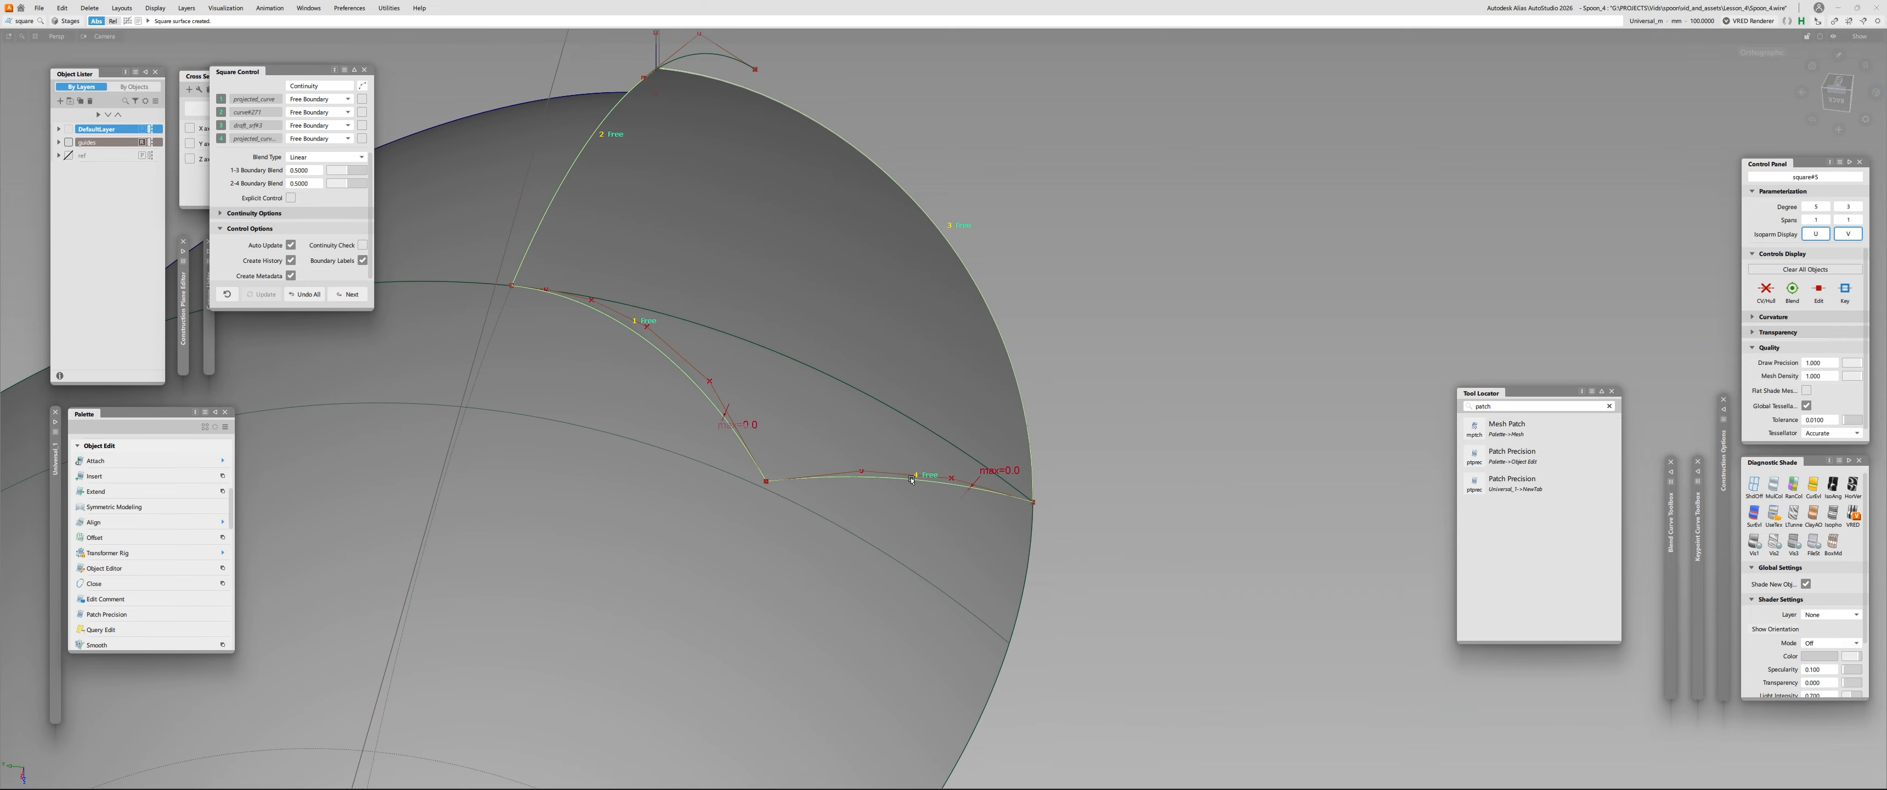
Show the square surface's CVs and align its long inner edge to the bowl surface with G2 continuity and Project type.
left_click_drag(908, 489, 810, 449, "alt+shift")
right_click_drag(810, 449, 856, 469, "alt+shift")
left_click_drag(856, 469, 828, 472, "ctrl+shift")
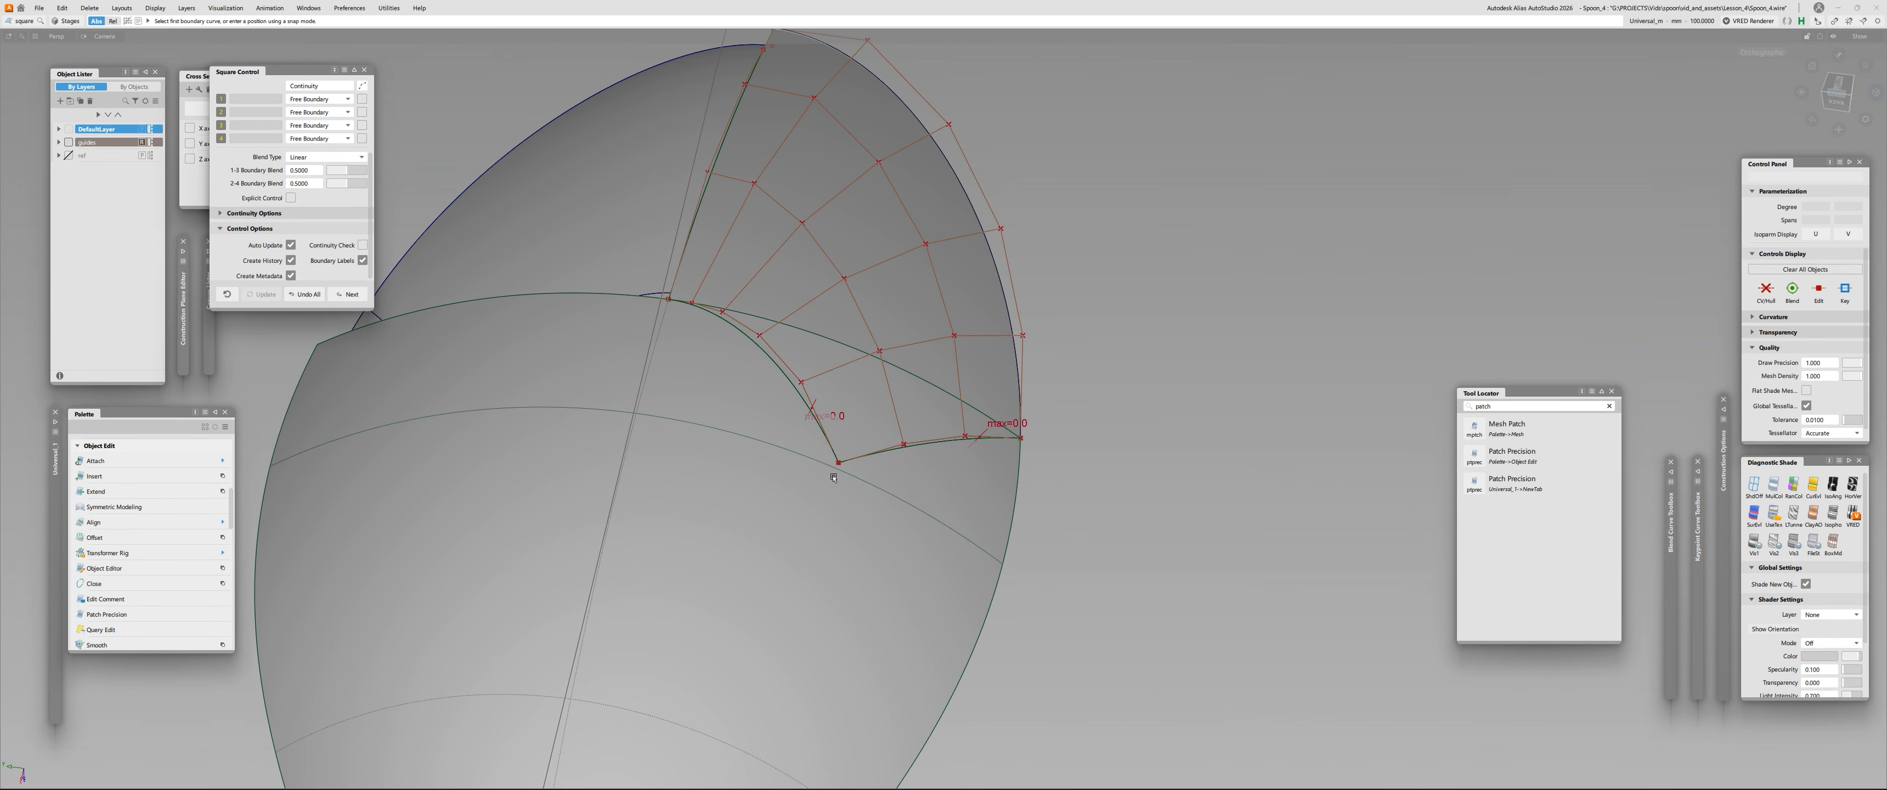
left_click(879, 505)
middle_click_drag(879, 505, 848, 527, "ctrl+shift")
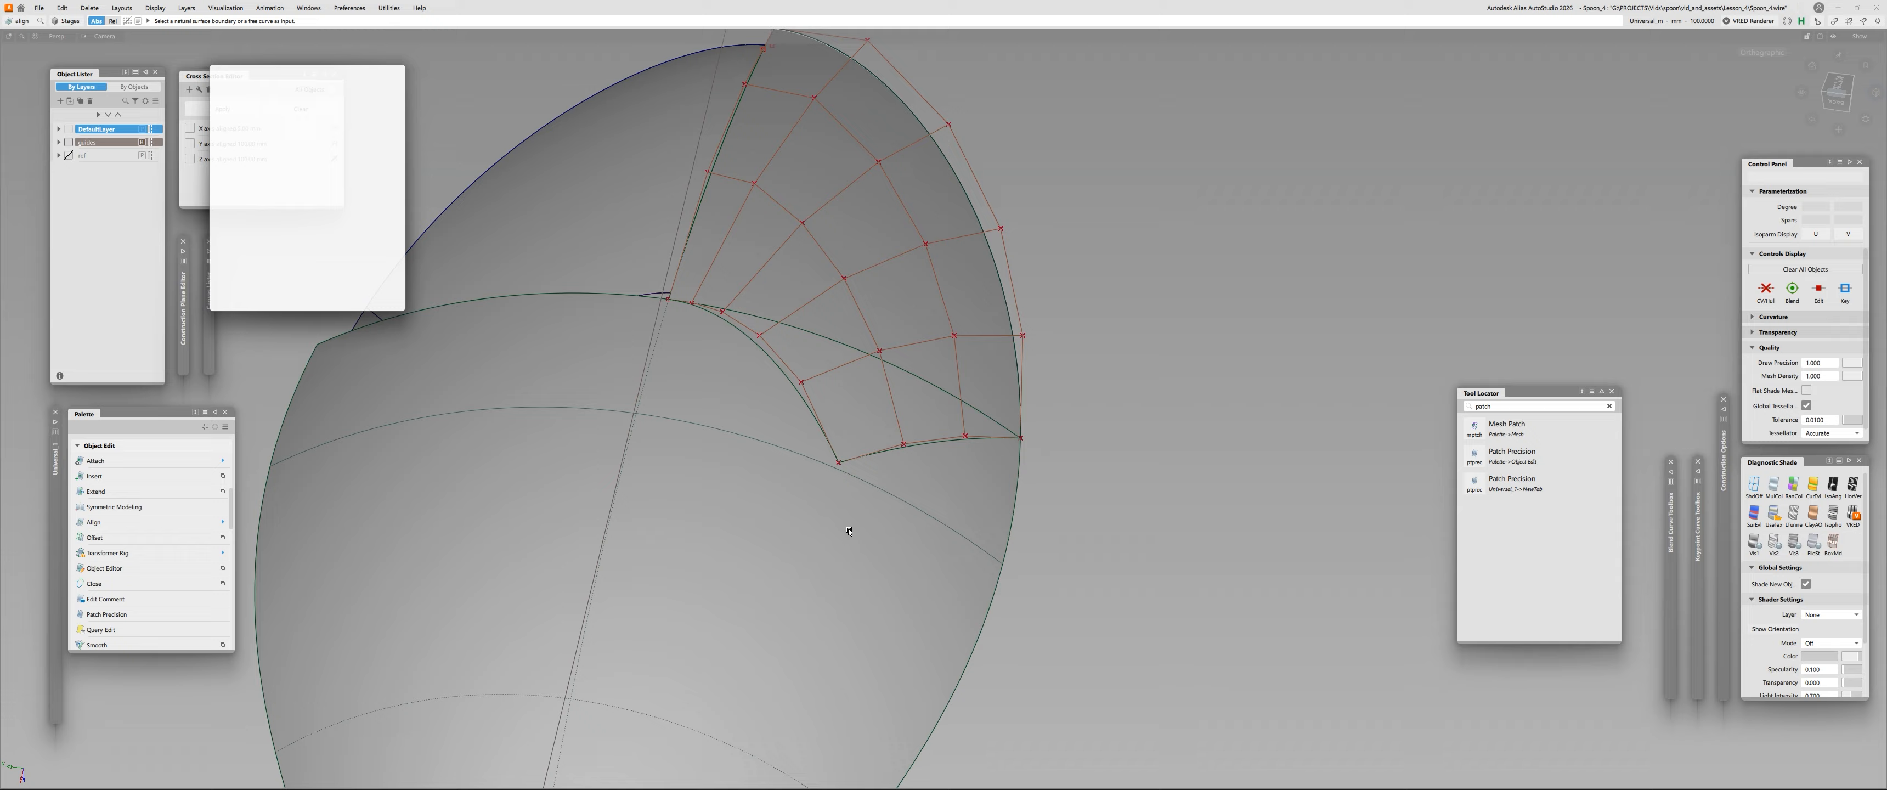
left_click(742, 347)
scroll(302, 248, "down", 5)
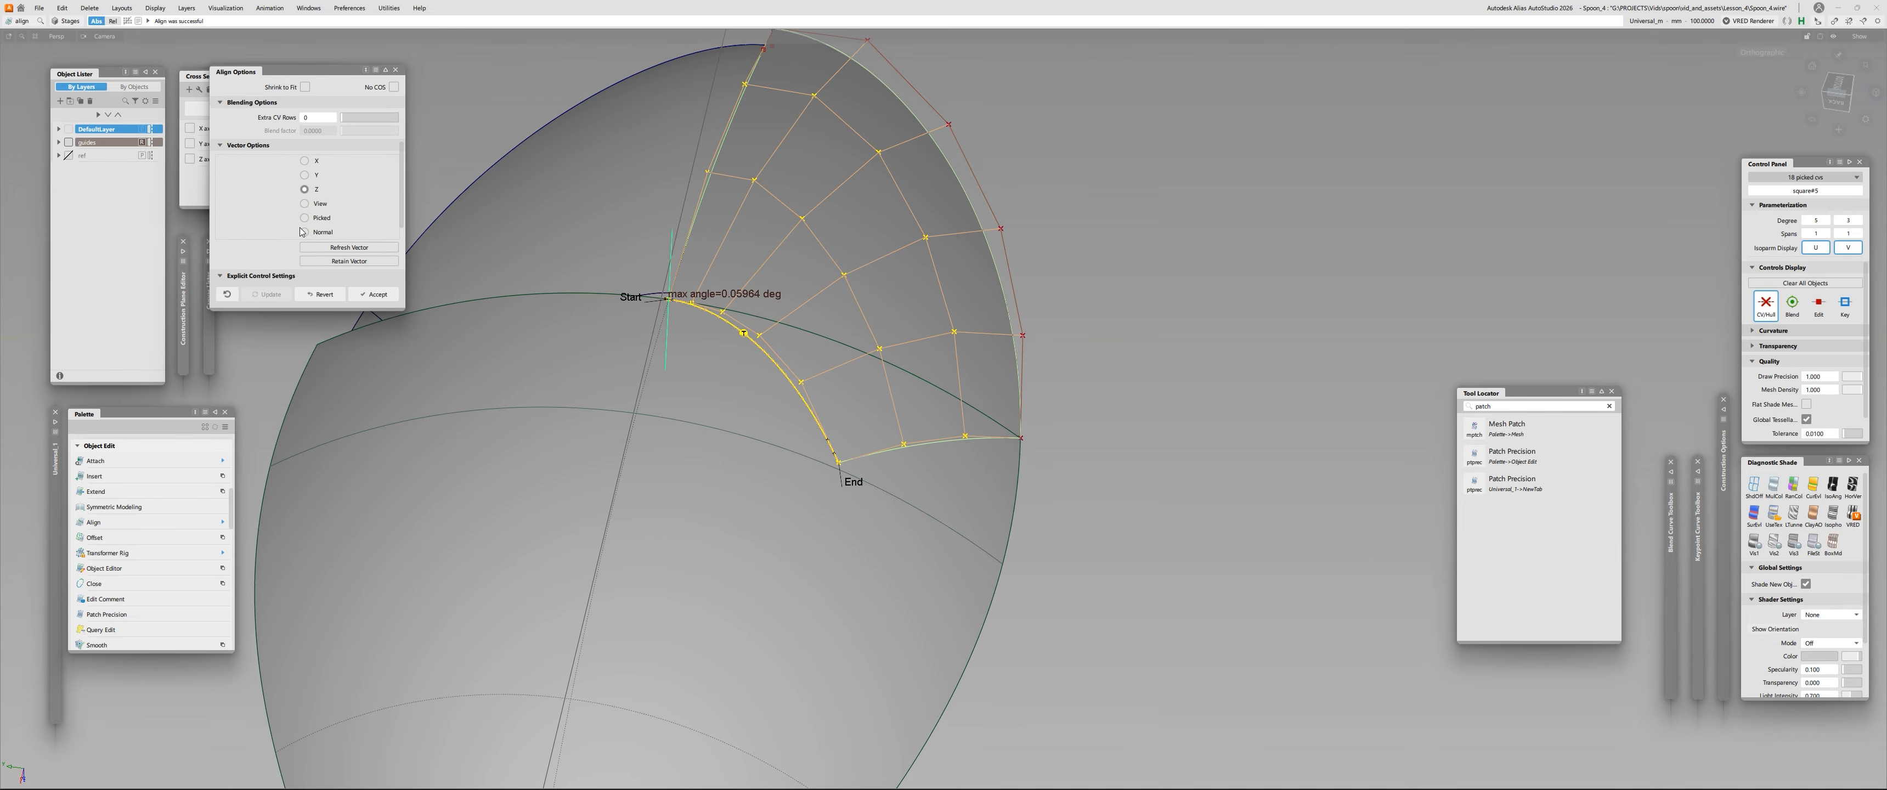
middle_click_drag(693, 327, 642, 343, "alt+shift")
right_click_drag(642, 344, 671, 290, "alt+shift")
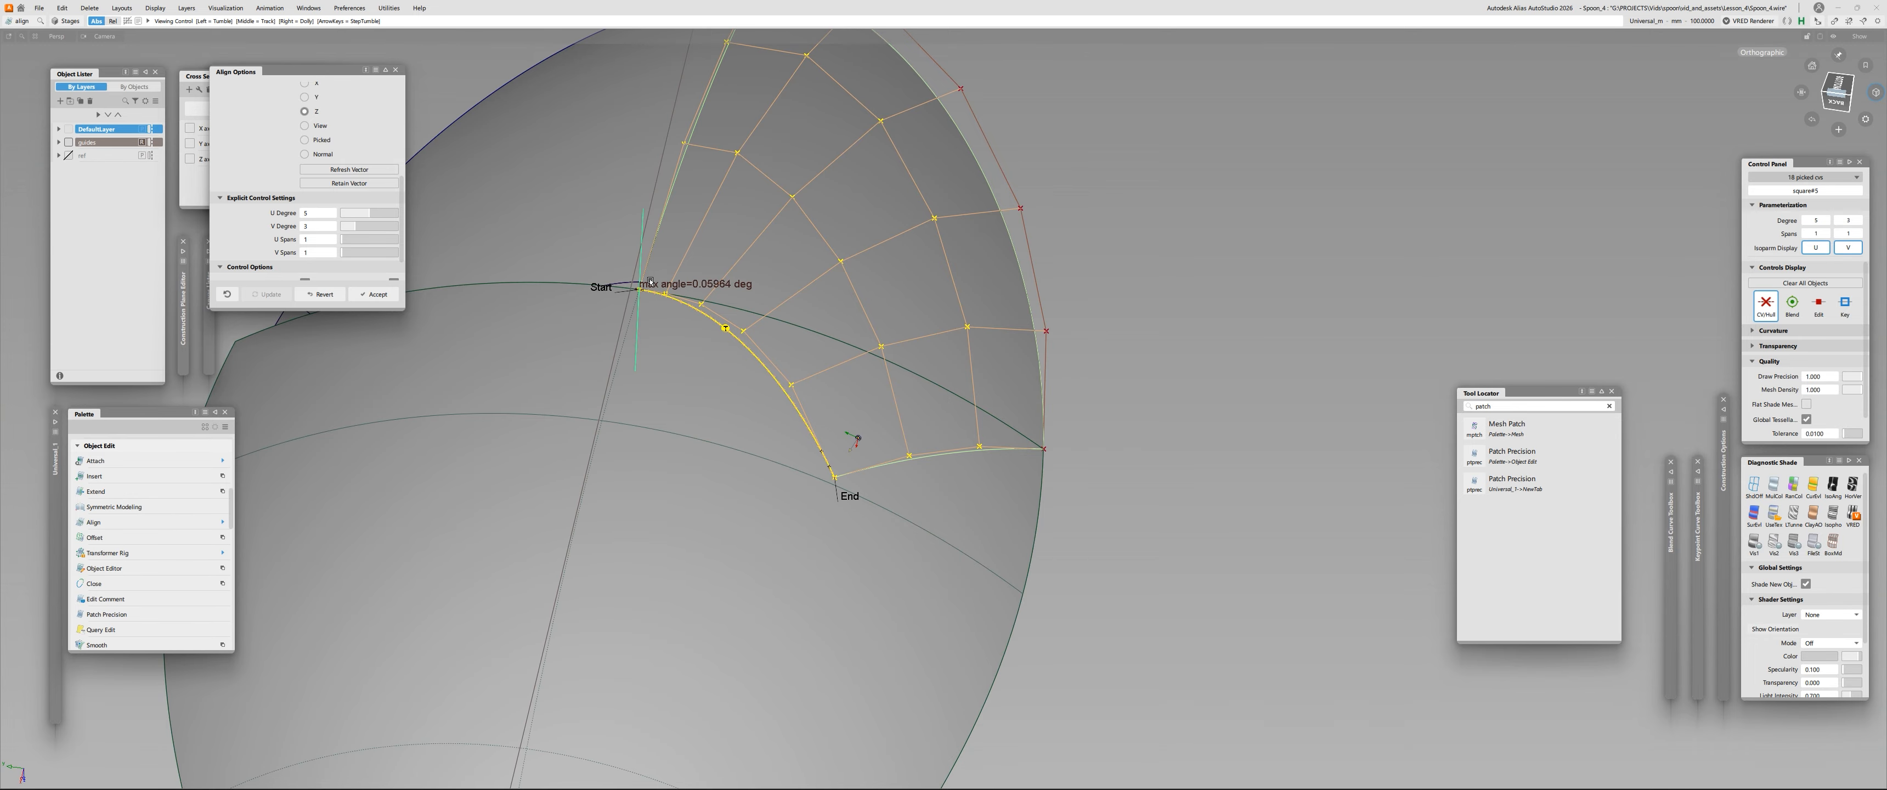
left_click_drag(684, 228, 693, 203, "alt+shift")
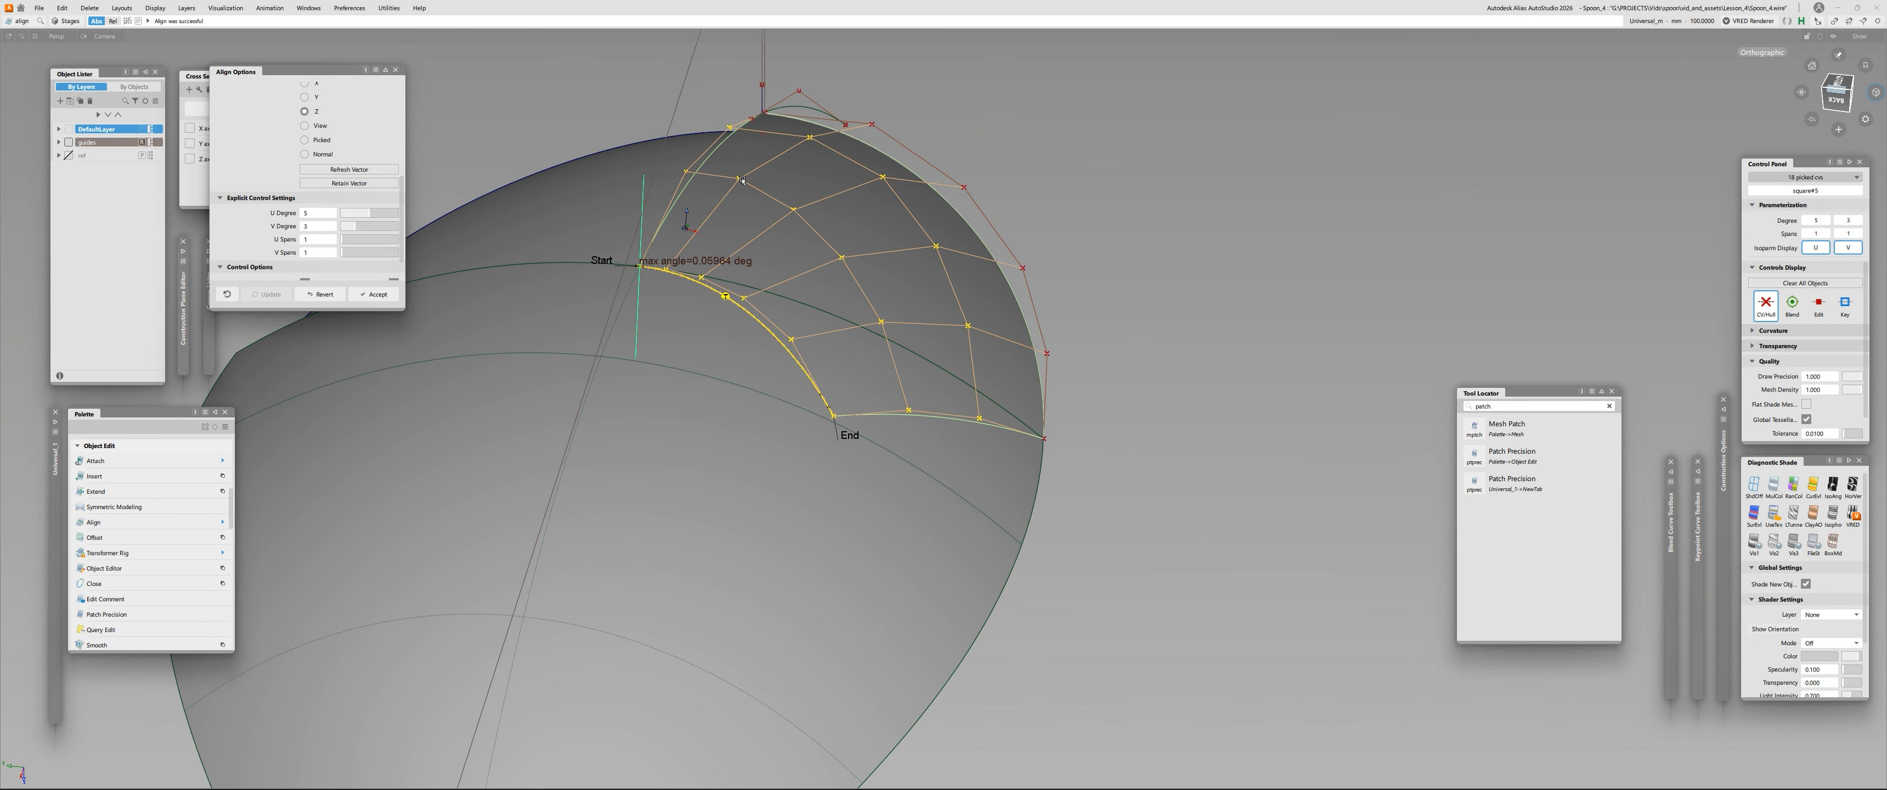
left_click_drag(659, 169, 677, 173, "alt+shift")
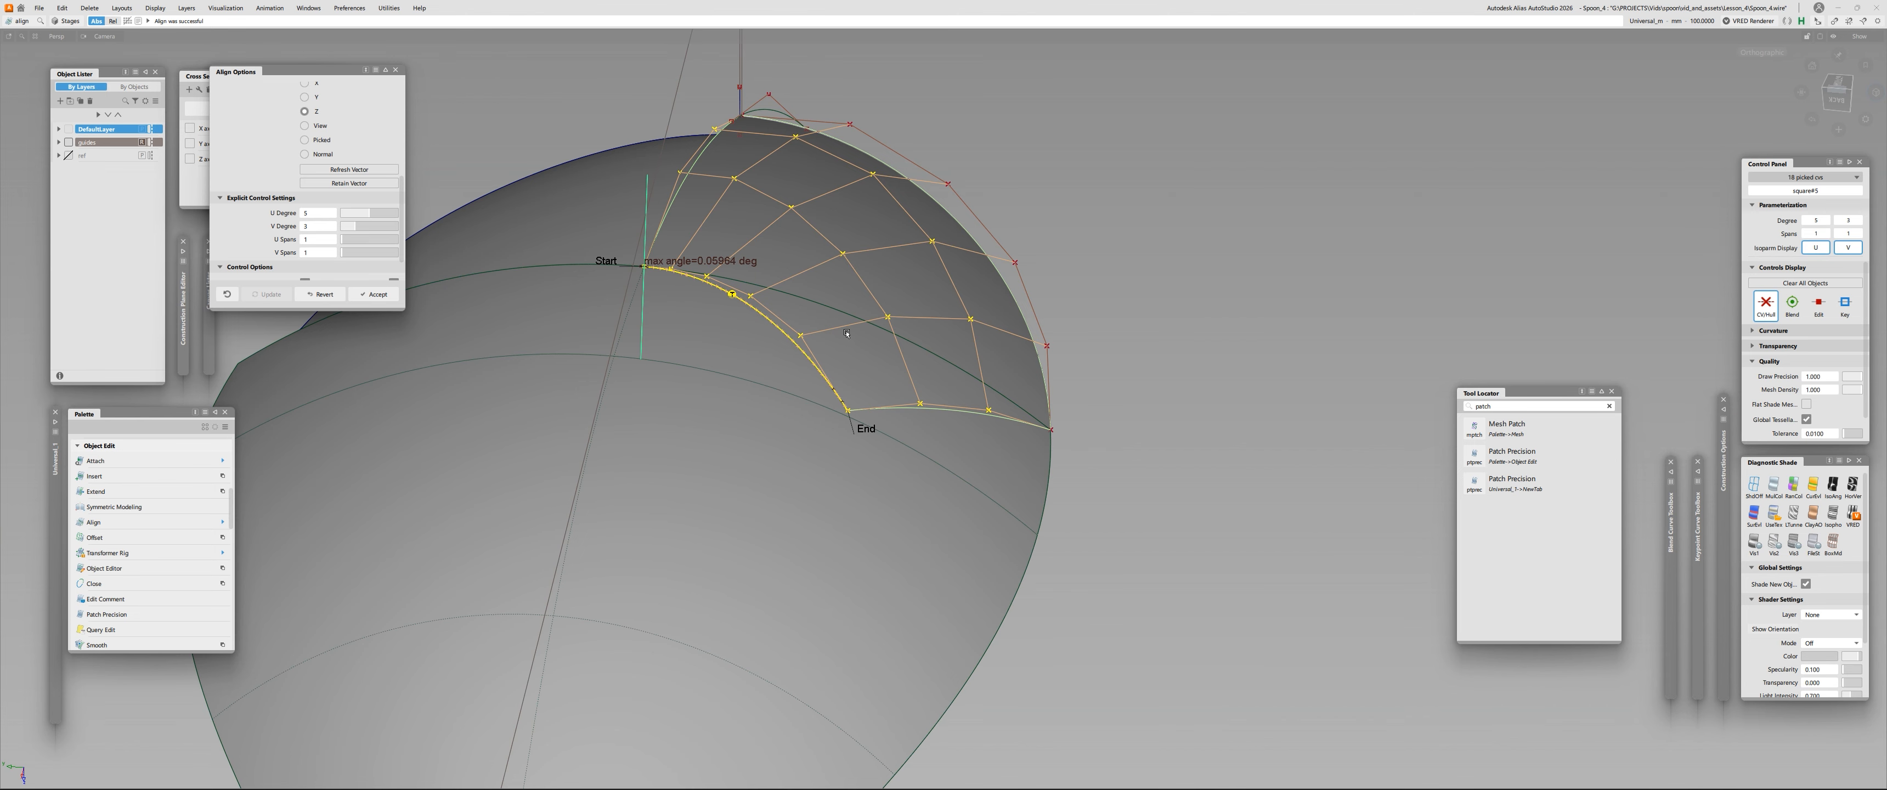
Align the square surface's short edge near the rim to the bowl surface with G2 continuity, removing its construction history.
left_click_drag(965, 389, 925, 382, "ctrl+shift")
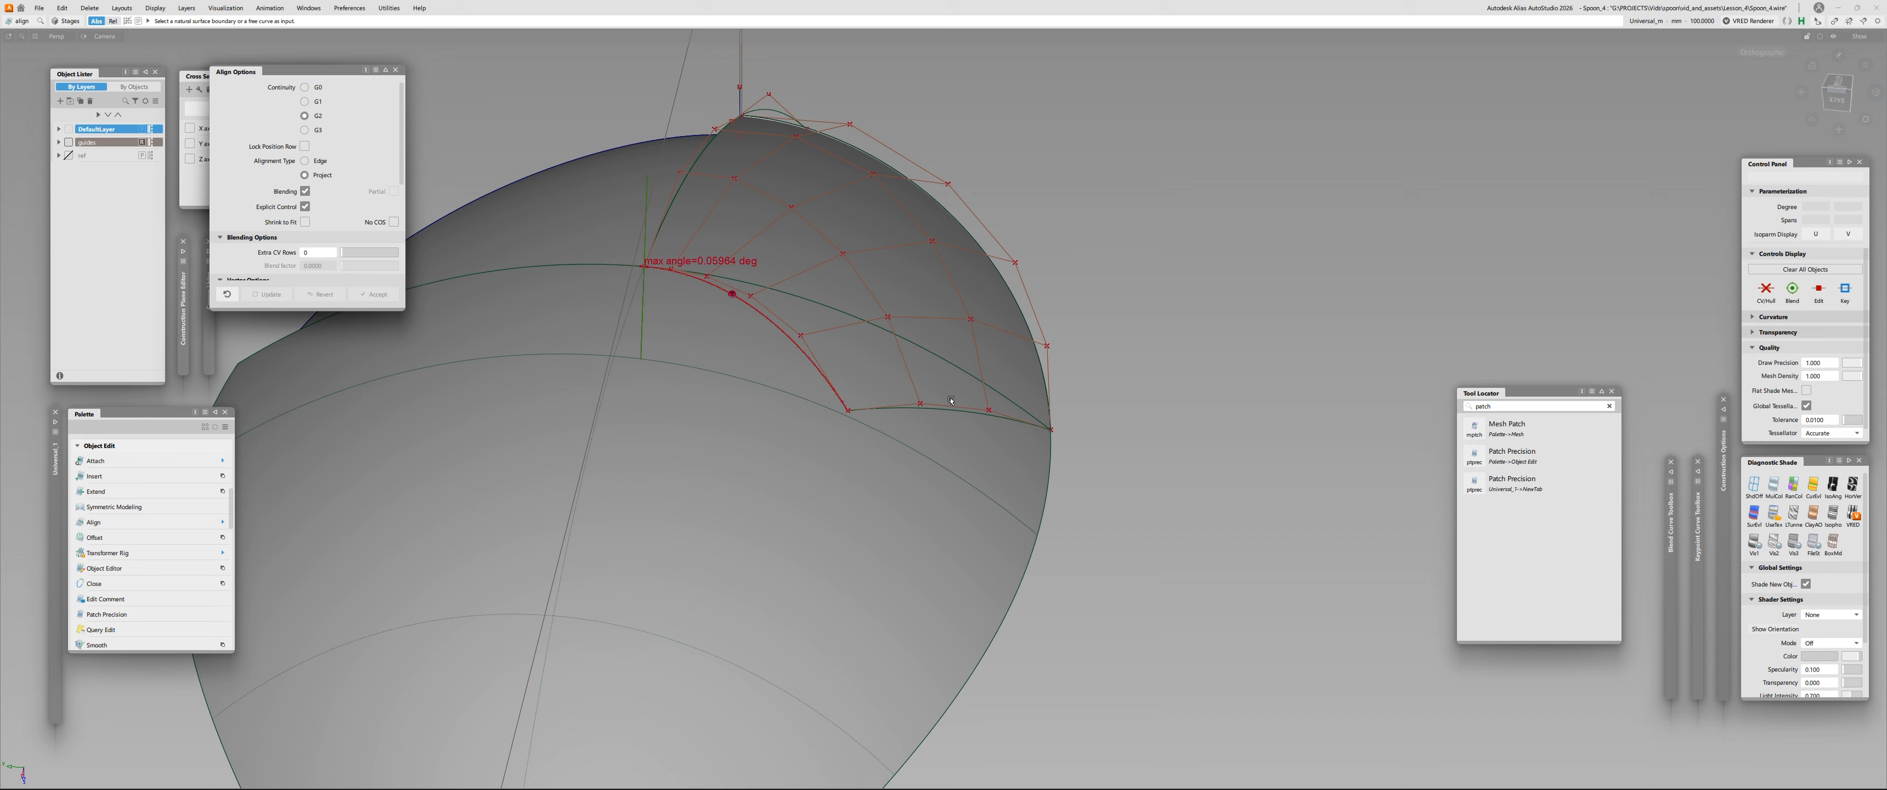
left_click(951, 400)
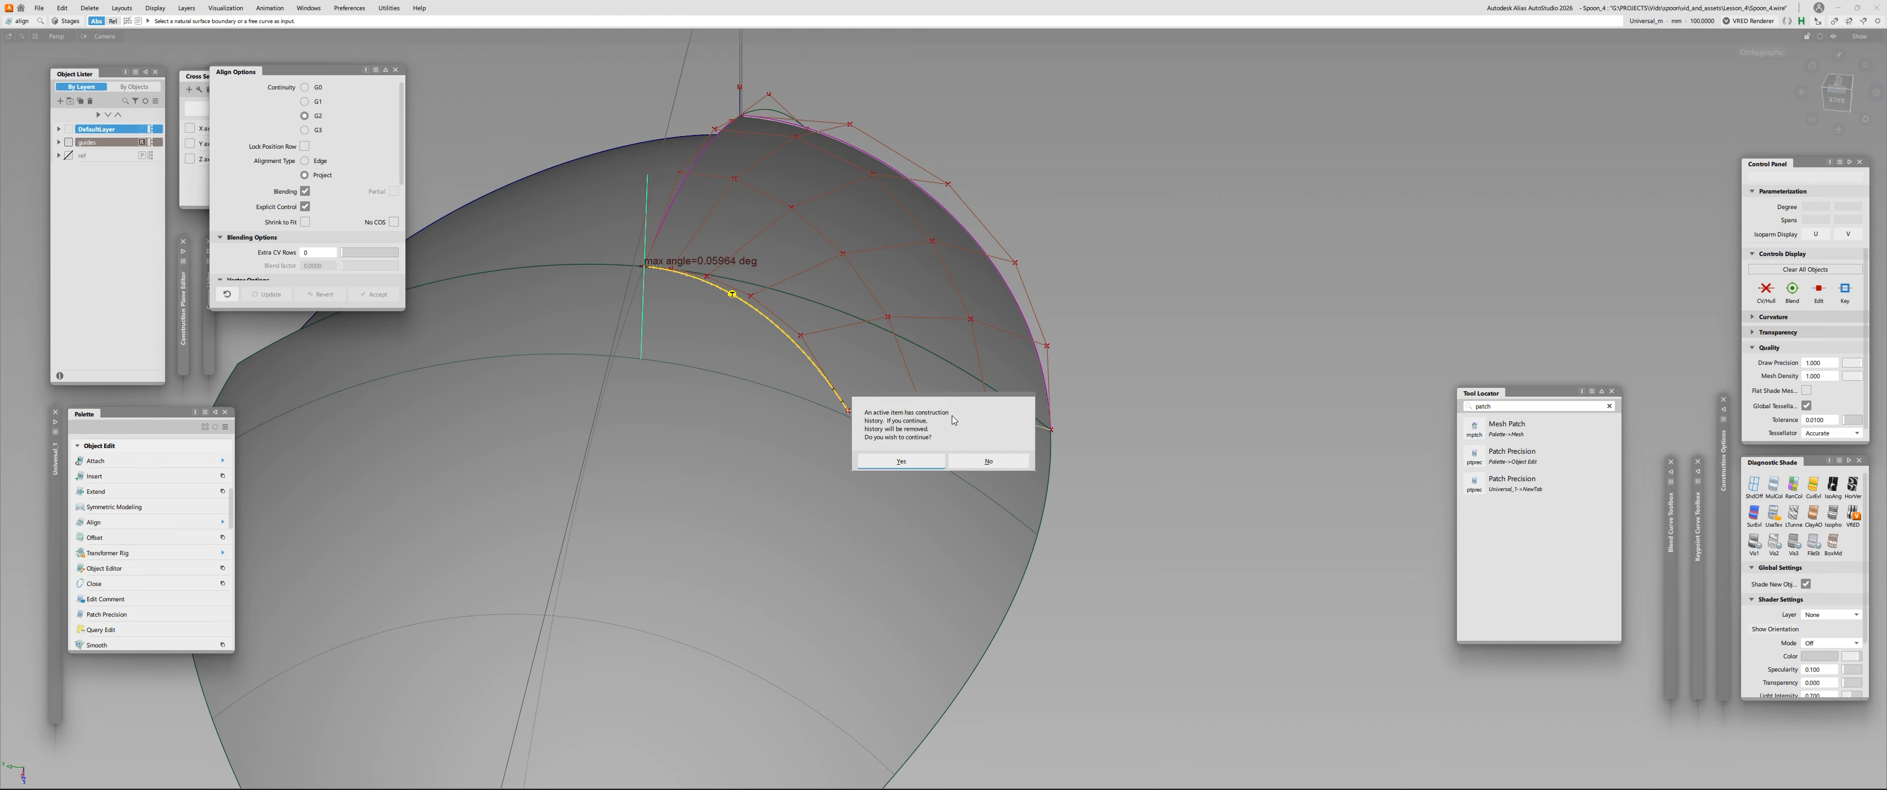
left_click(902, 461)
left_click(966, 445)
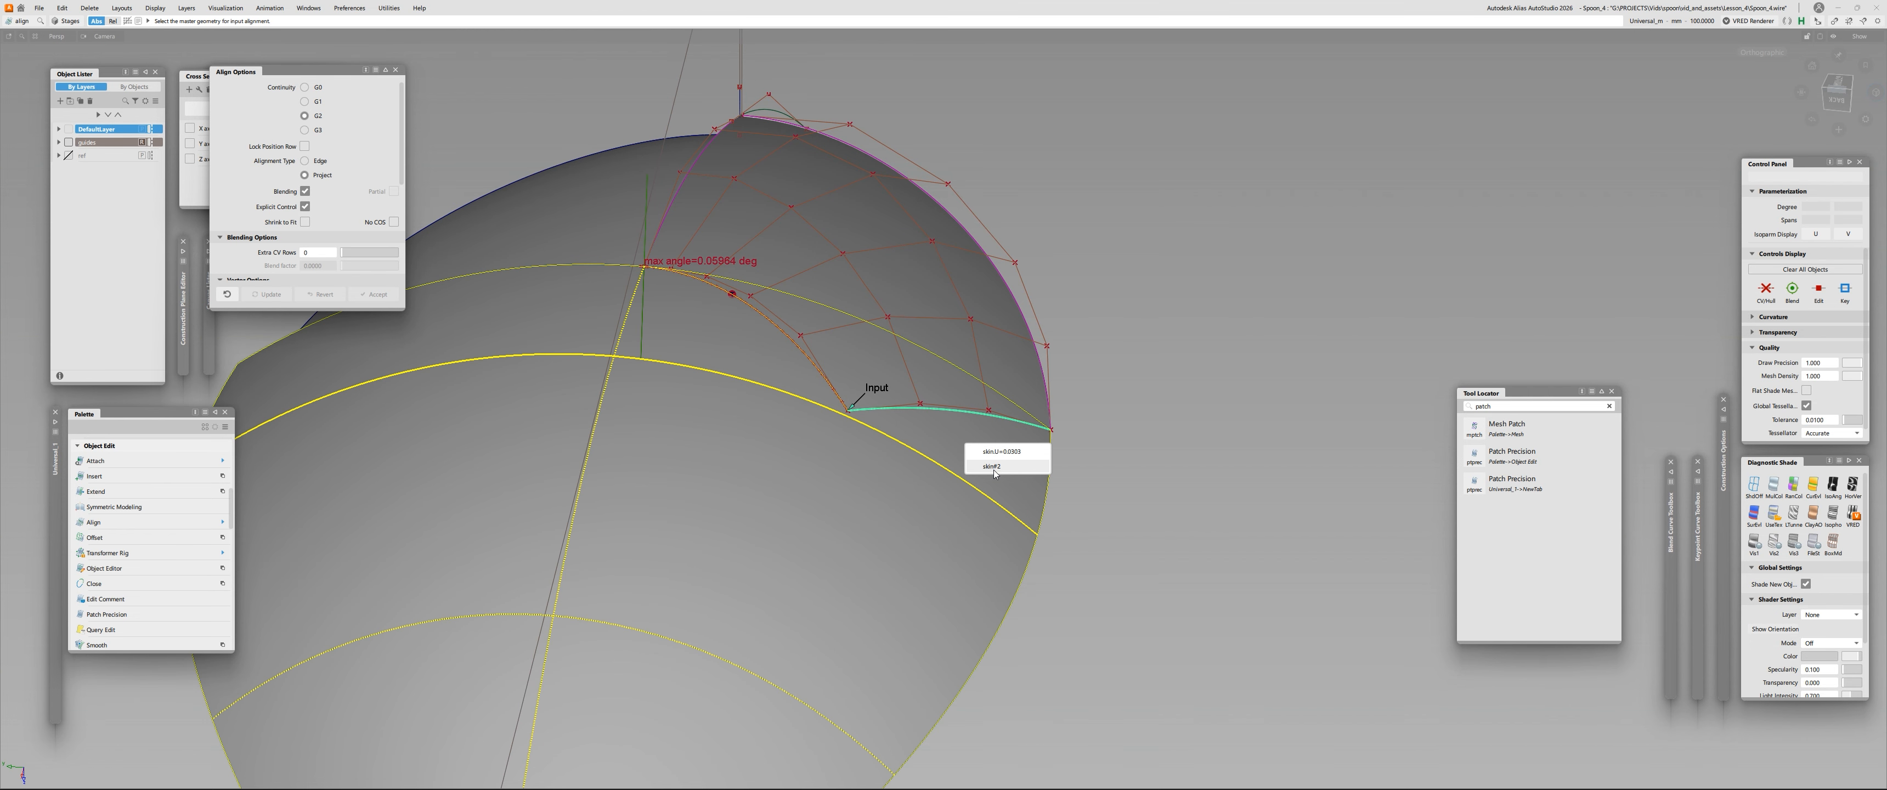
left_click(996, 470)
left_click_drag(777, 282, 800, 329, "alt+shift")
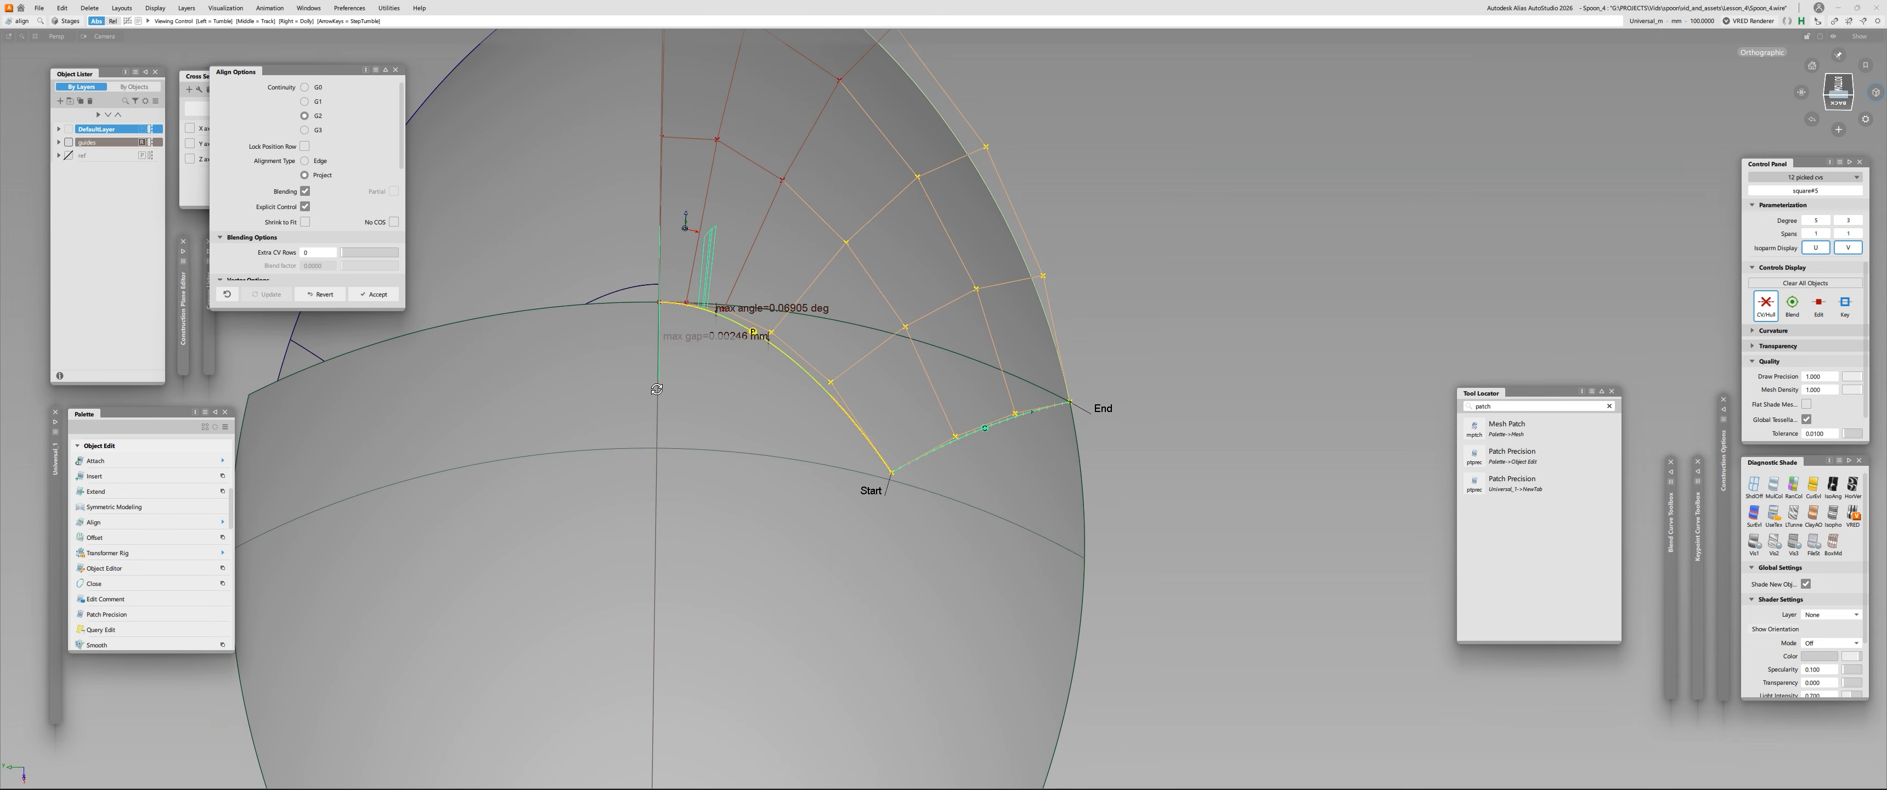
right_click_drag(800, 329, 829, 330, "alt+shift")
left_click_drag(830, 330, 802, 300, "alt+shift")
middle_click_drag(802, 301, 701, 301, "alt+shift")
left_click_drag(702, 300, 663, 260, "alt+shift")
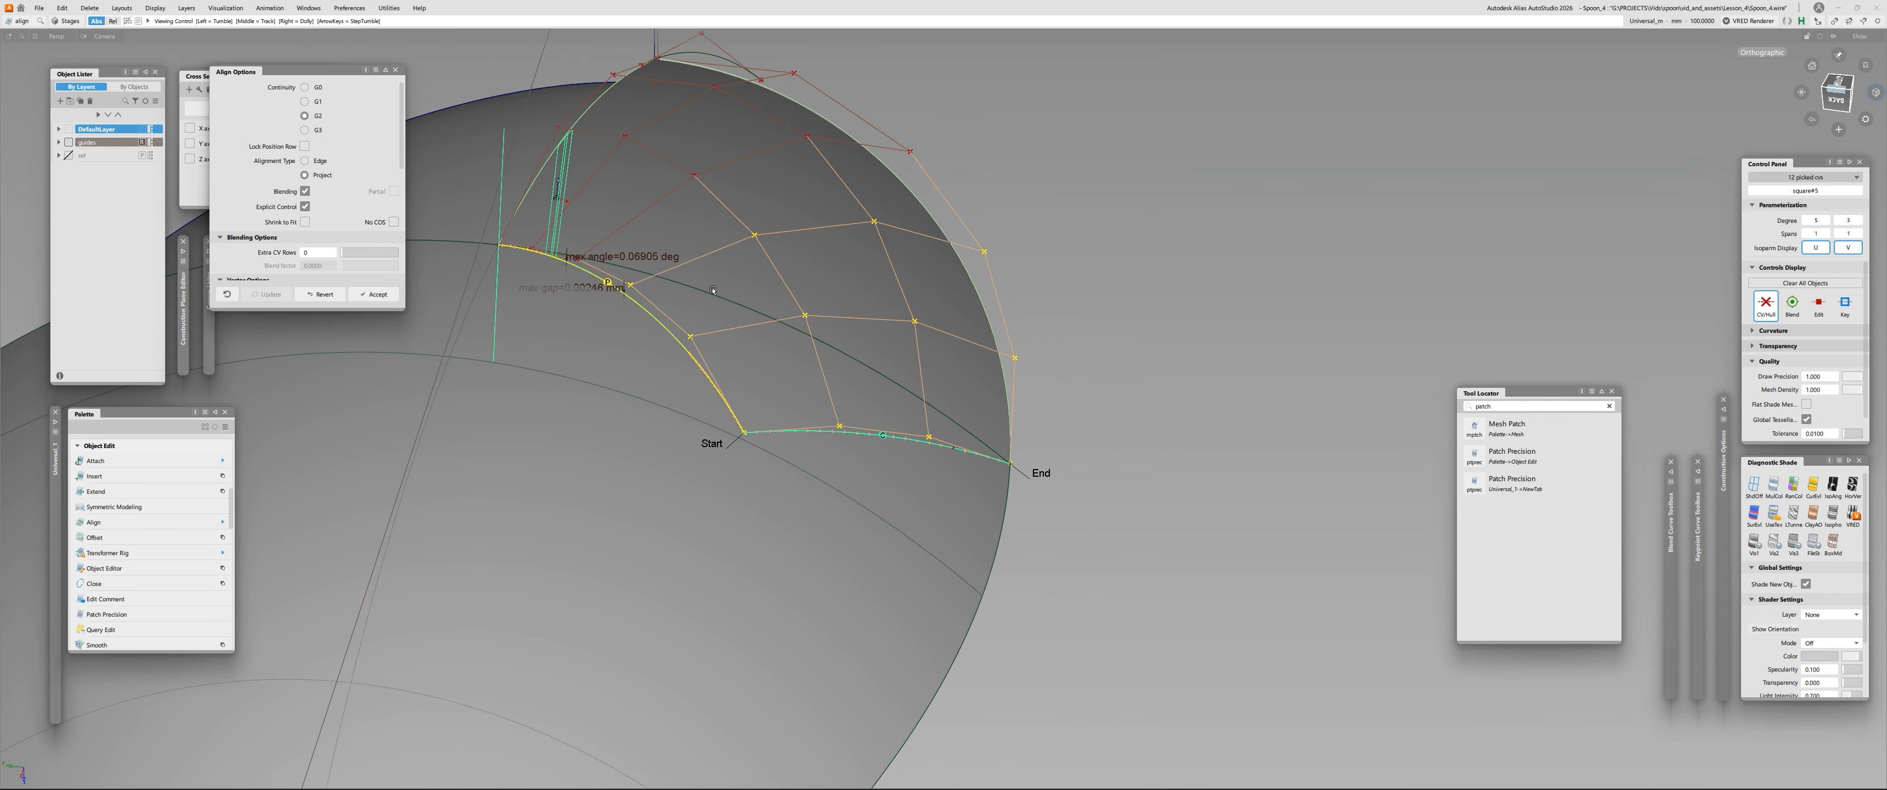
Raise the aligned square surface's V degree to 4.
scroll(332, 165, "down", 2)
scroll(332, 165, "down", 5)
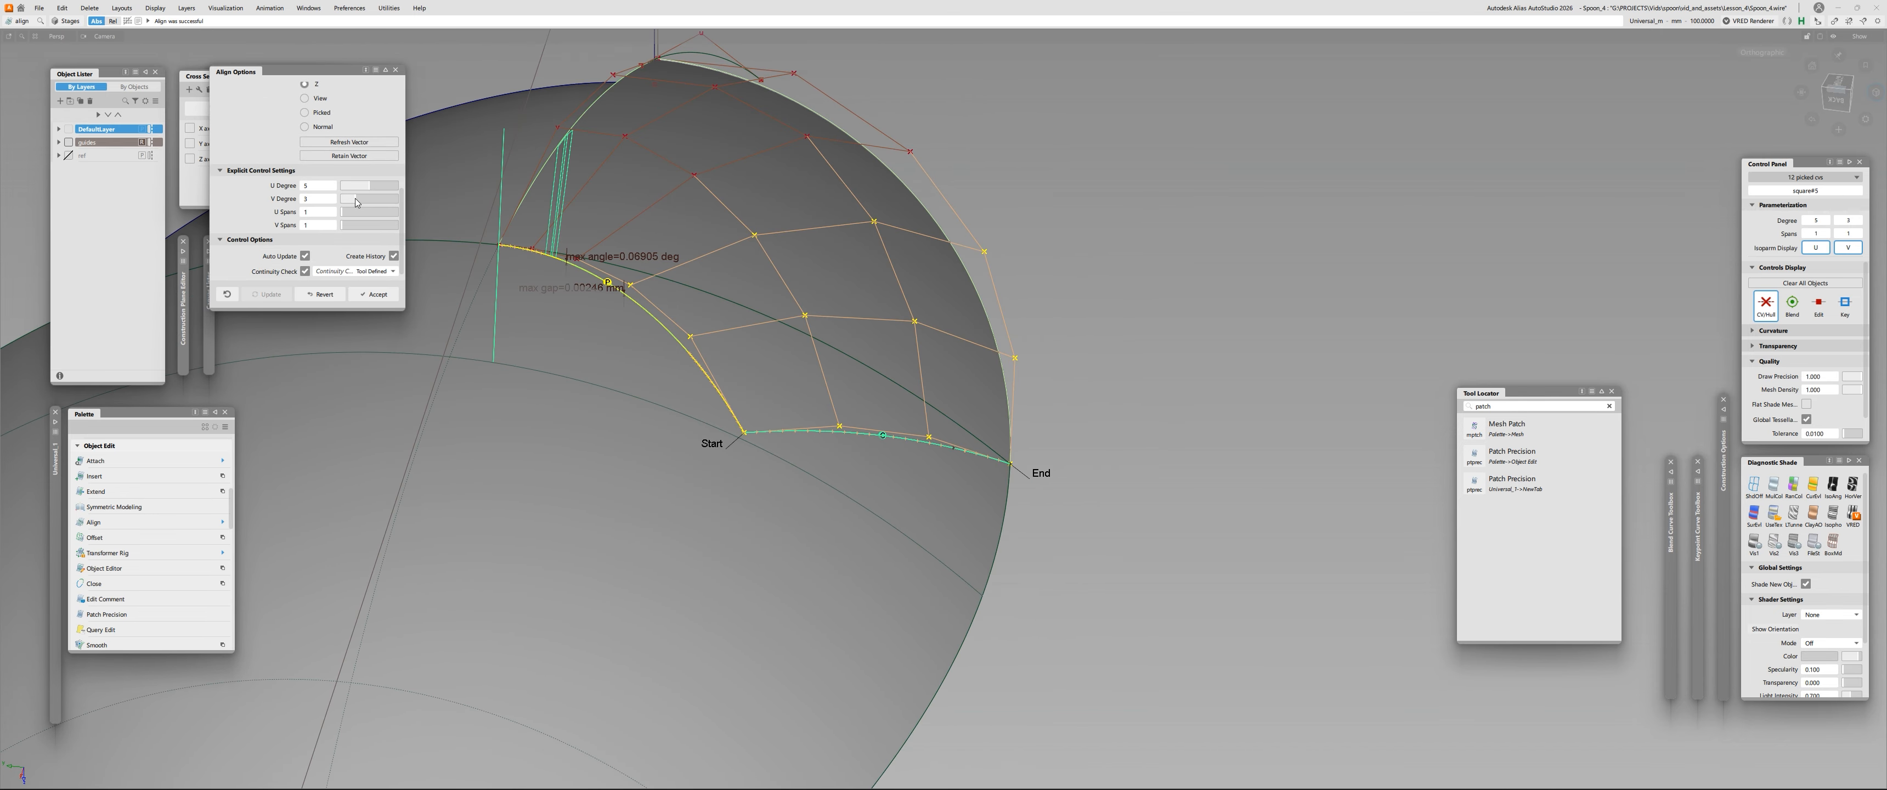
left_click(362, 203)
Realign the square surface's long inner edge to the bowl surface with G2 continuity, accepting the history removal.
right_click_drag(729, 315, 770, 326, "alt+shift")
left_click_drag(769, 325, 772, 369, "ctrl+shift")
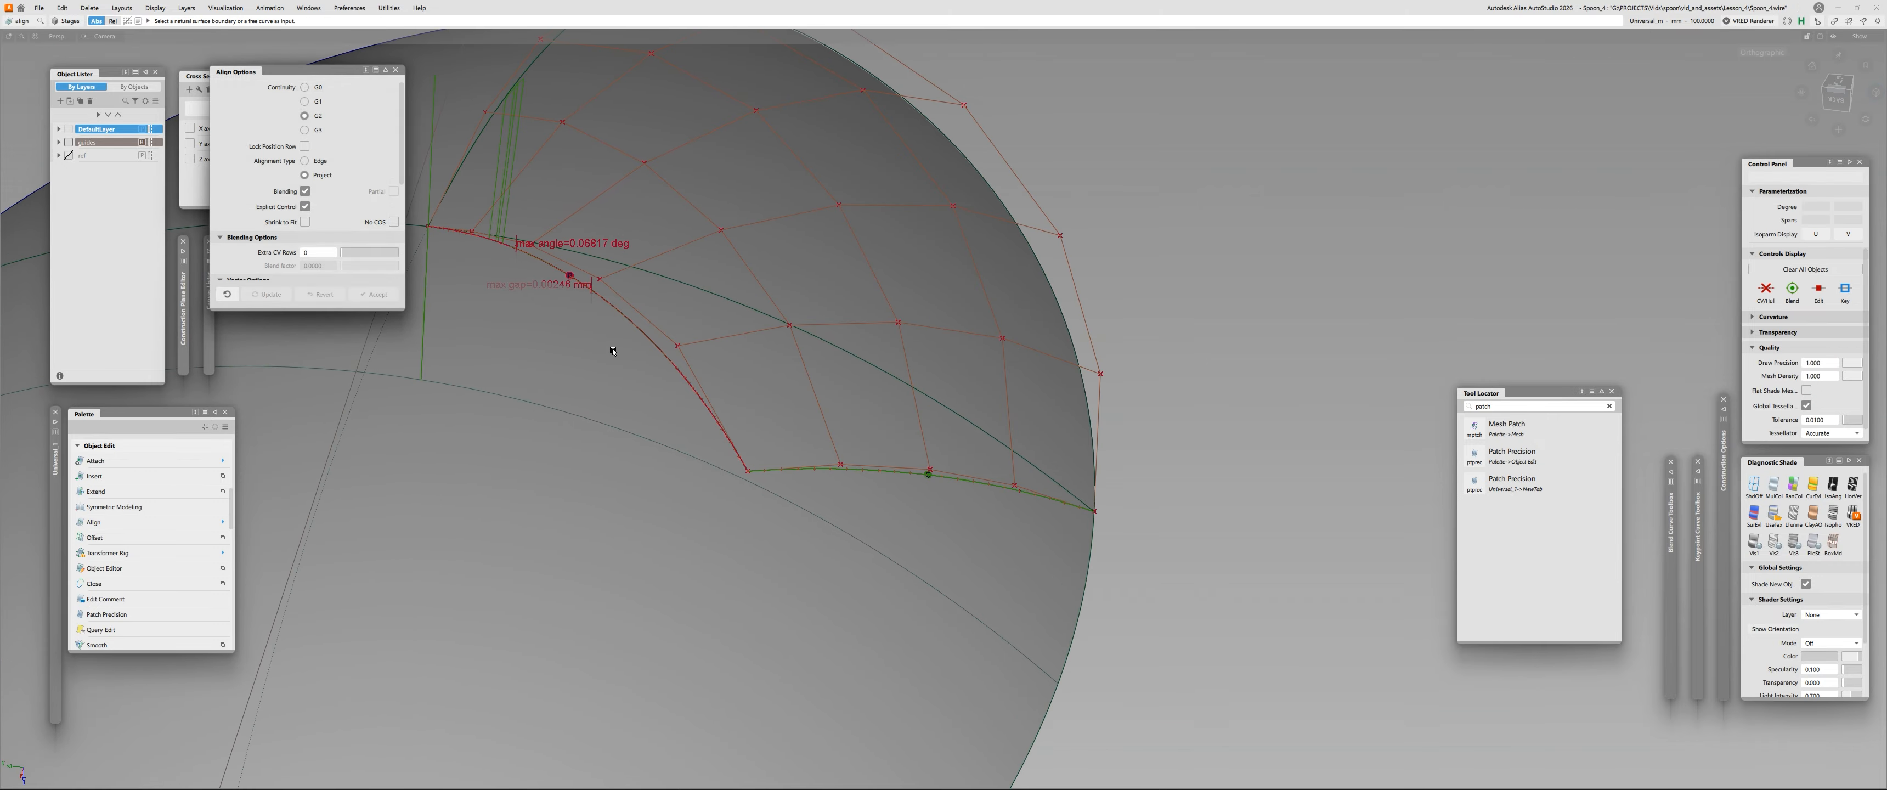
left_click(772, 369)
right_click_drag(772, 370, 733, 344, "ctrl+shift")
left_click(606, 303)
key("Return")
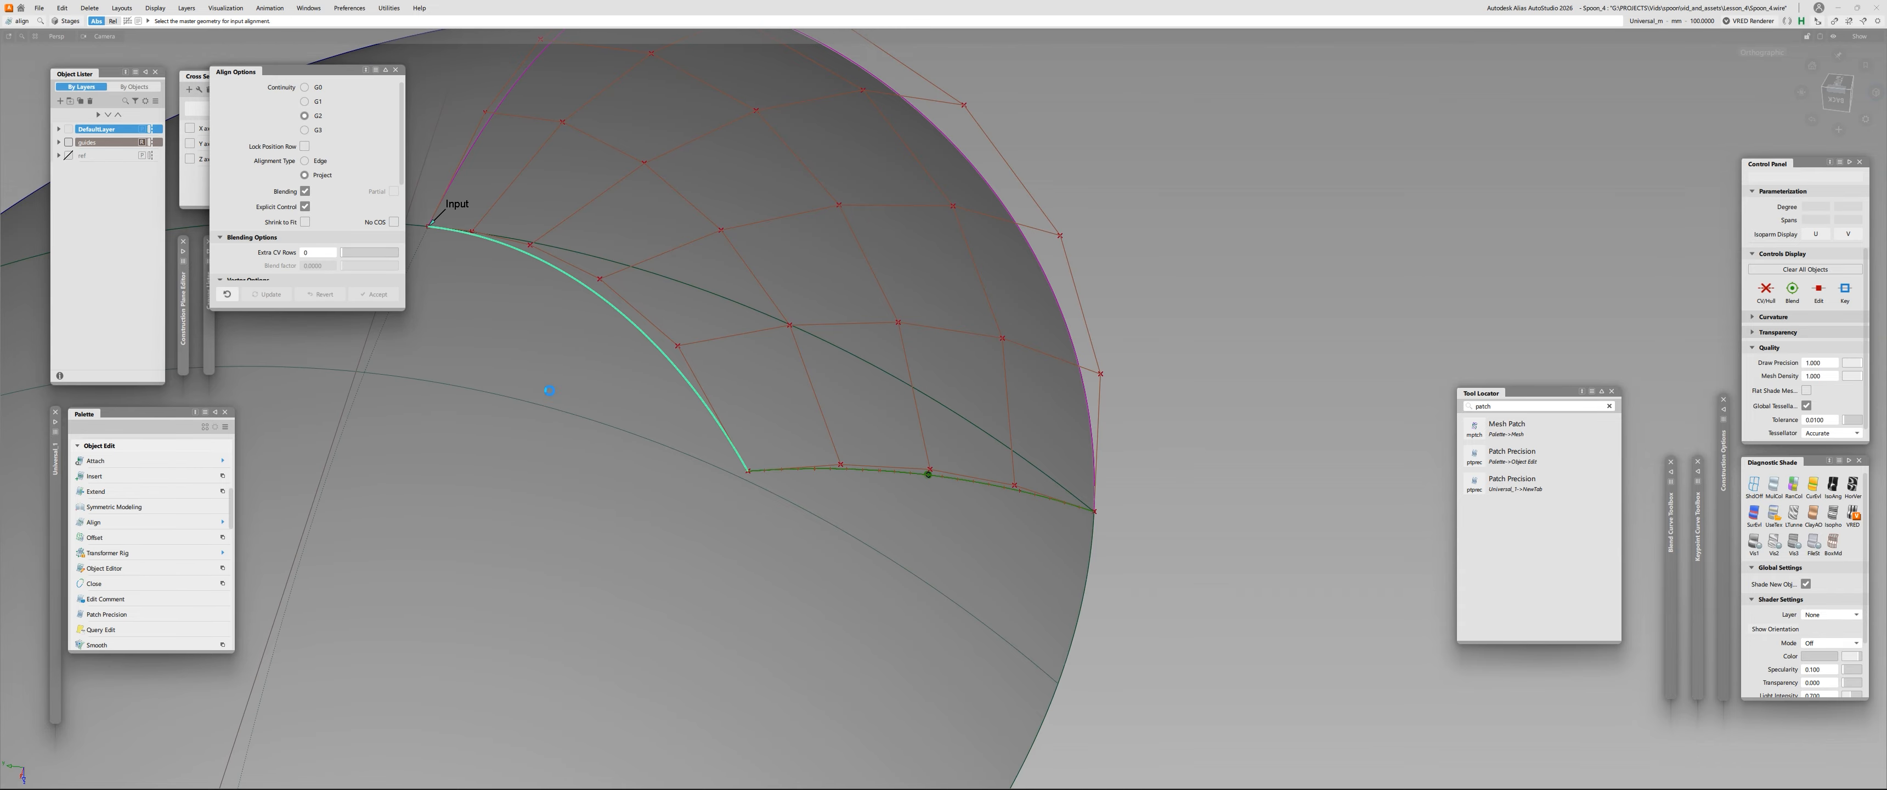
left_click(553, 387)
middle_click_drag(611, 358, 819, 415, "alt+shift")
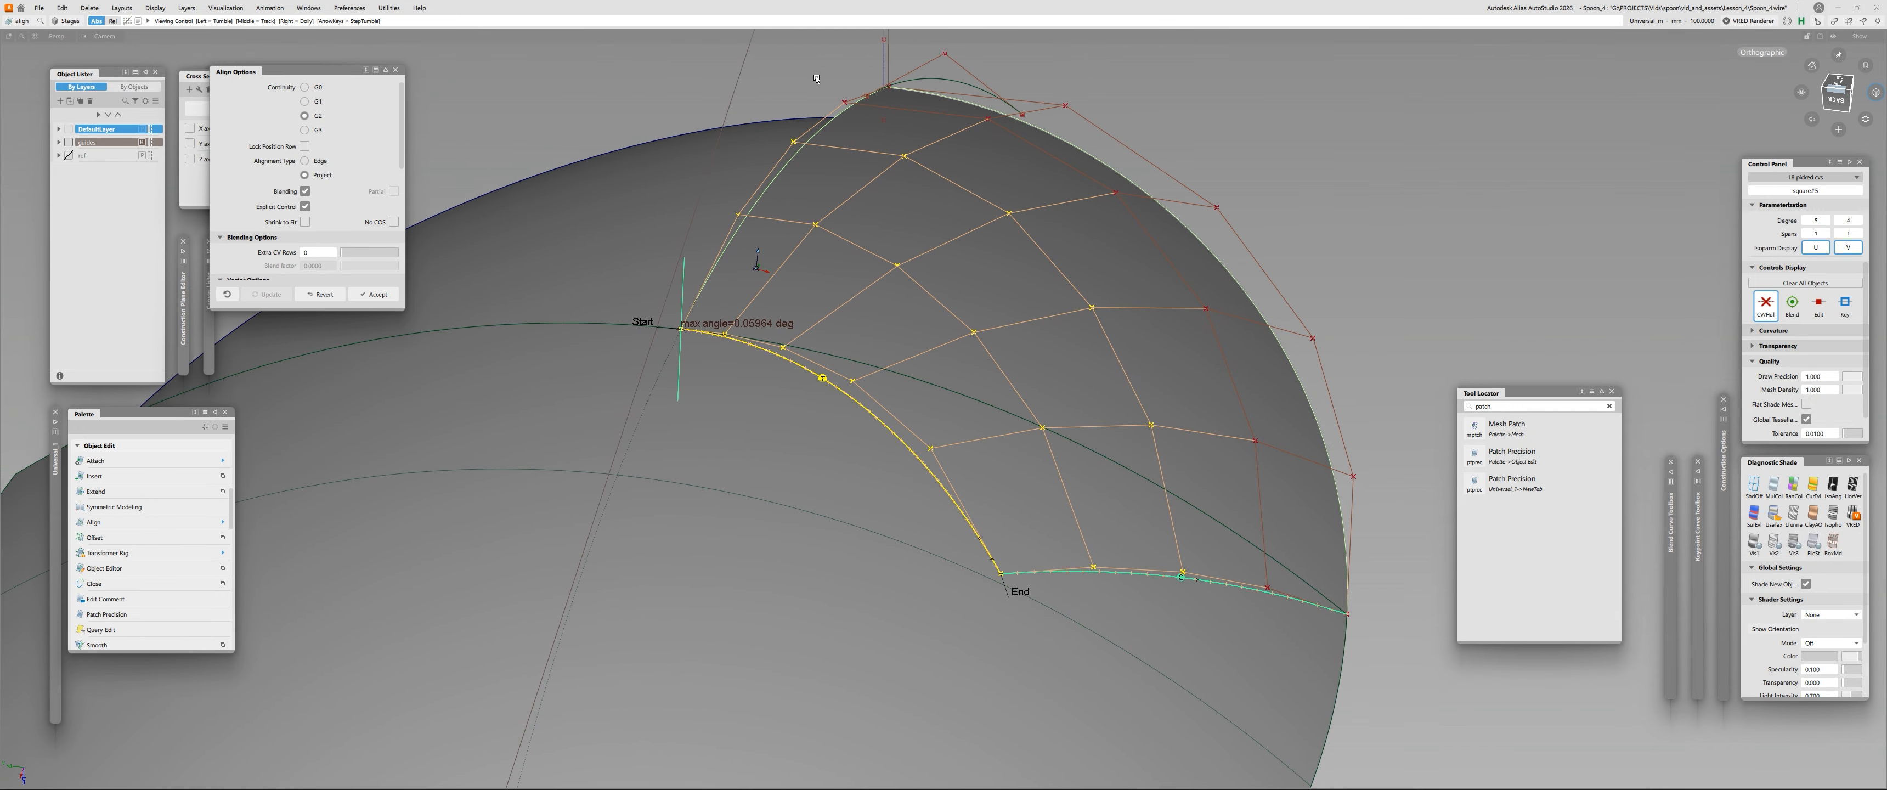
Align the square surface's centre edge to the symmetry plane, accepting the removal of its construction history.
left_click_drag(817, 78, 777, 110, "ctrl+shift")
left_click_drag(688, 210, 802, 181, "alt+shift")
left_click(806, 204)
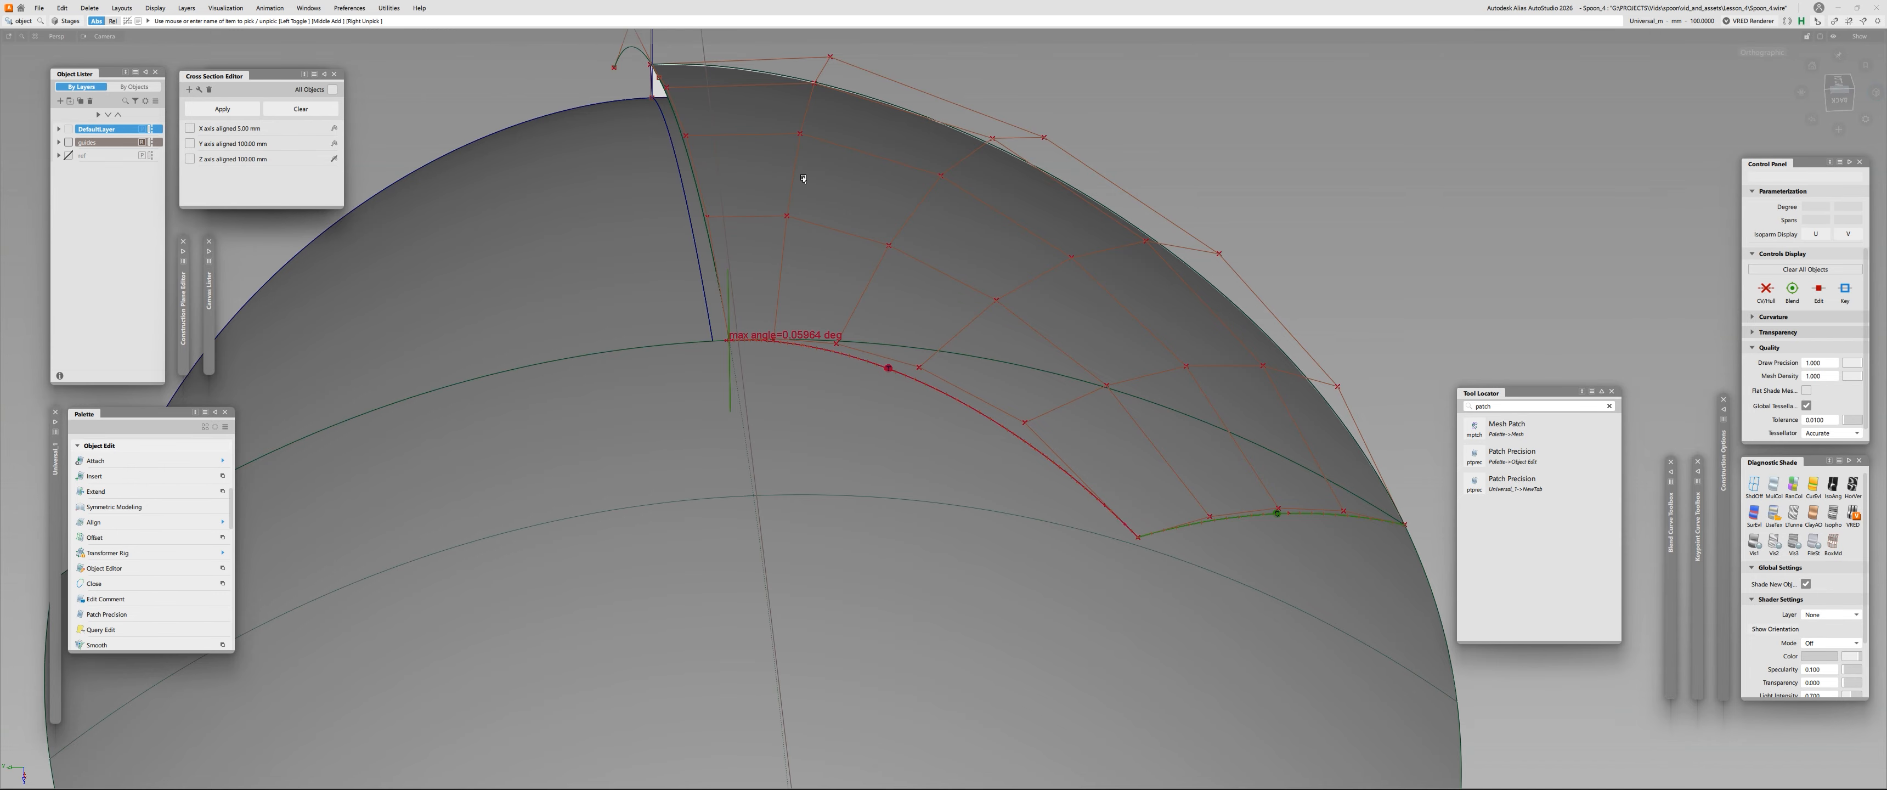
right_click_drag(804, 178, 802, 268, "ctrl+shift")
mouse_move(802, 266)
left_mouse_down("alt+shift")
mouse_move(711, 157)
mouse_move(783, 262)
left_mouse_up("alt+shift")
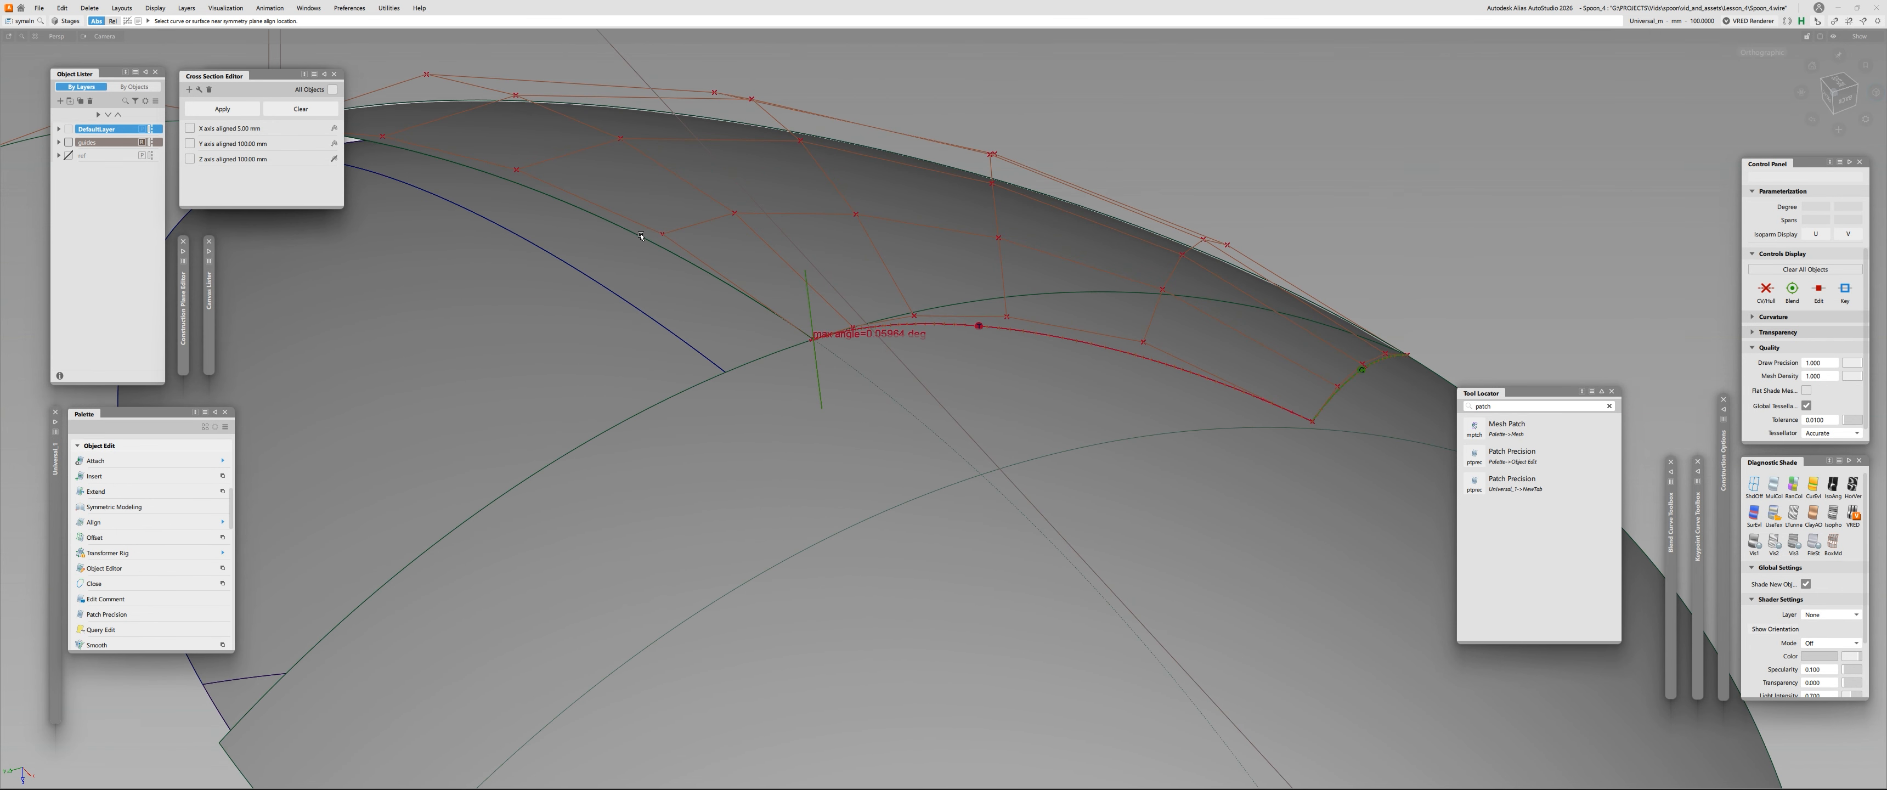
left_click(783, 262)
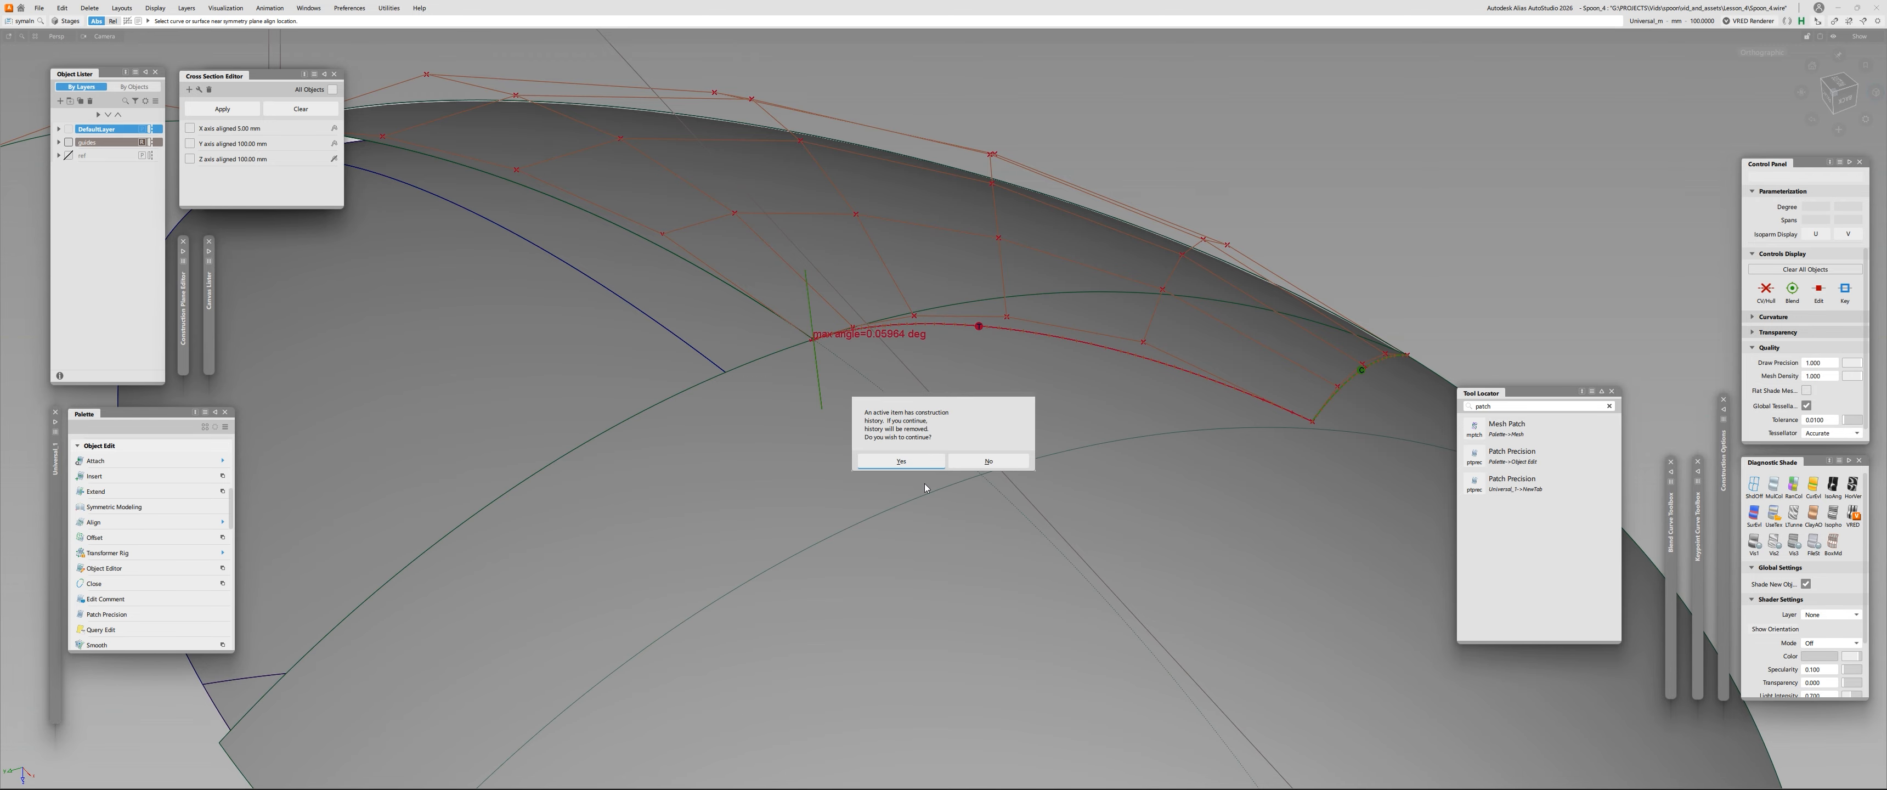
left_click(927, 463)
left_click_drag(926, 463, 837, 263, "alt+shift")
left_click_drag(912, 335, 922, 431, "alt+shift")
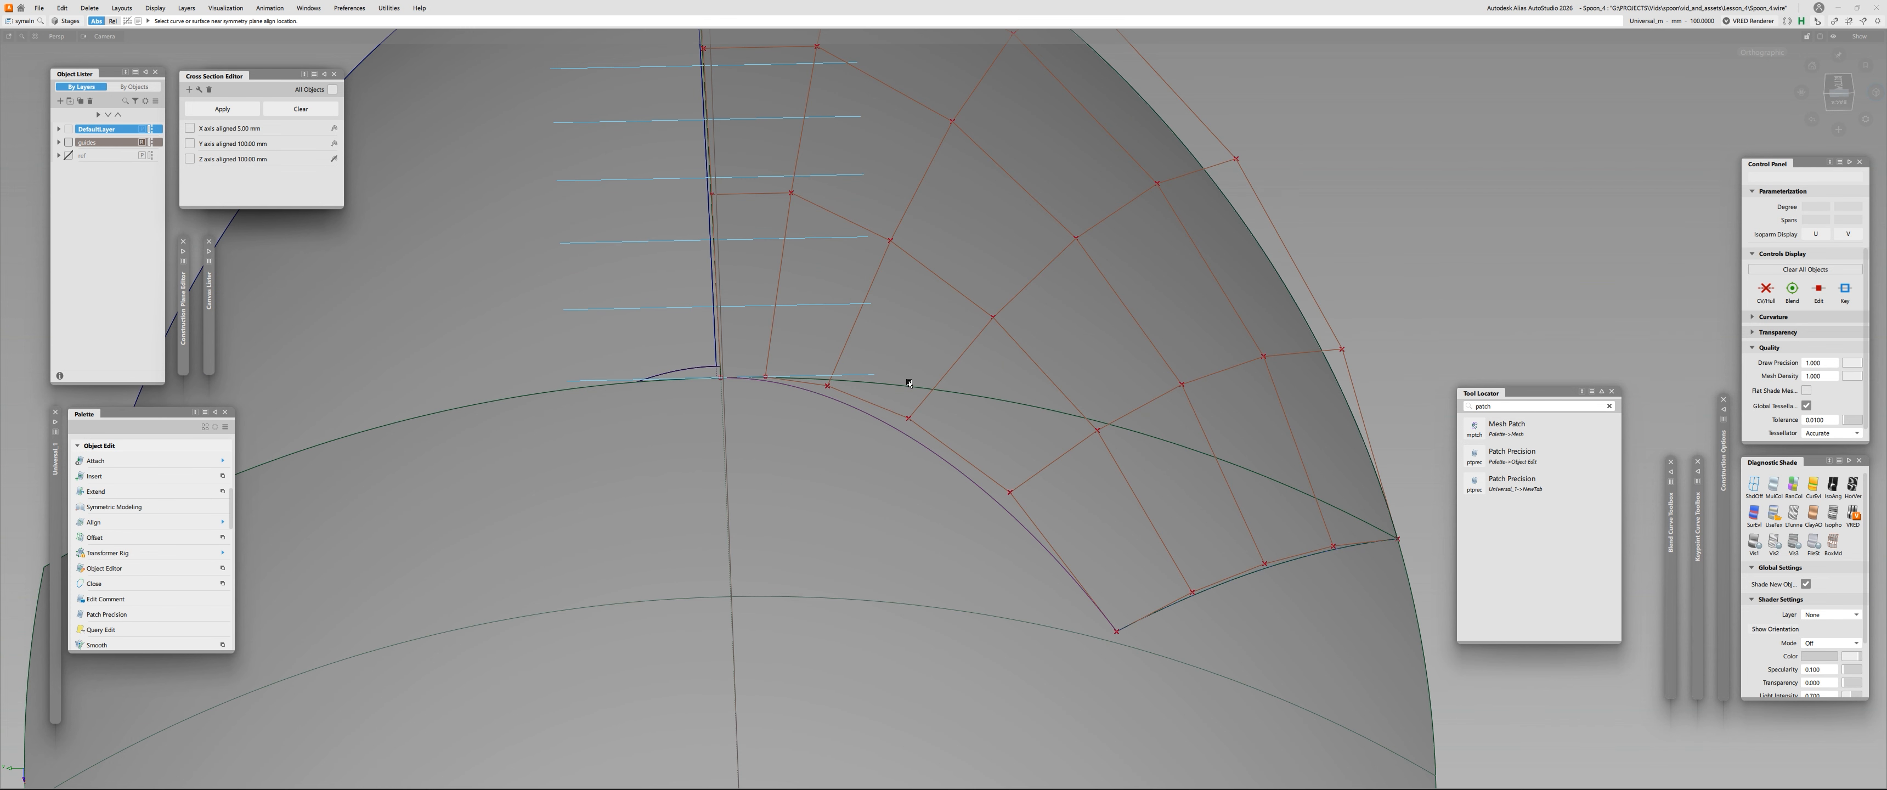
Check the surface continuity between the new tip surface and the bowl along their shared edges.
key("ctrl+shift+c")
left_click(914, 441)
left_click(926, 449)
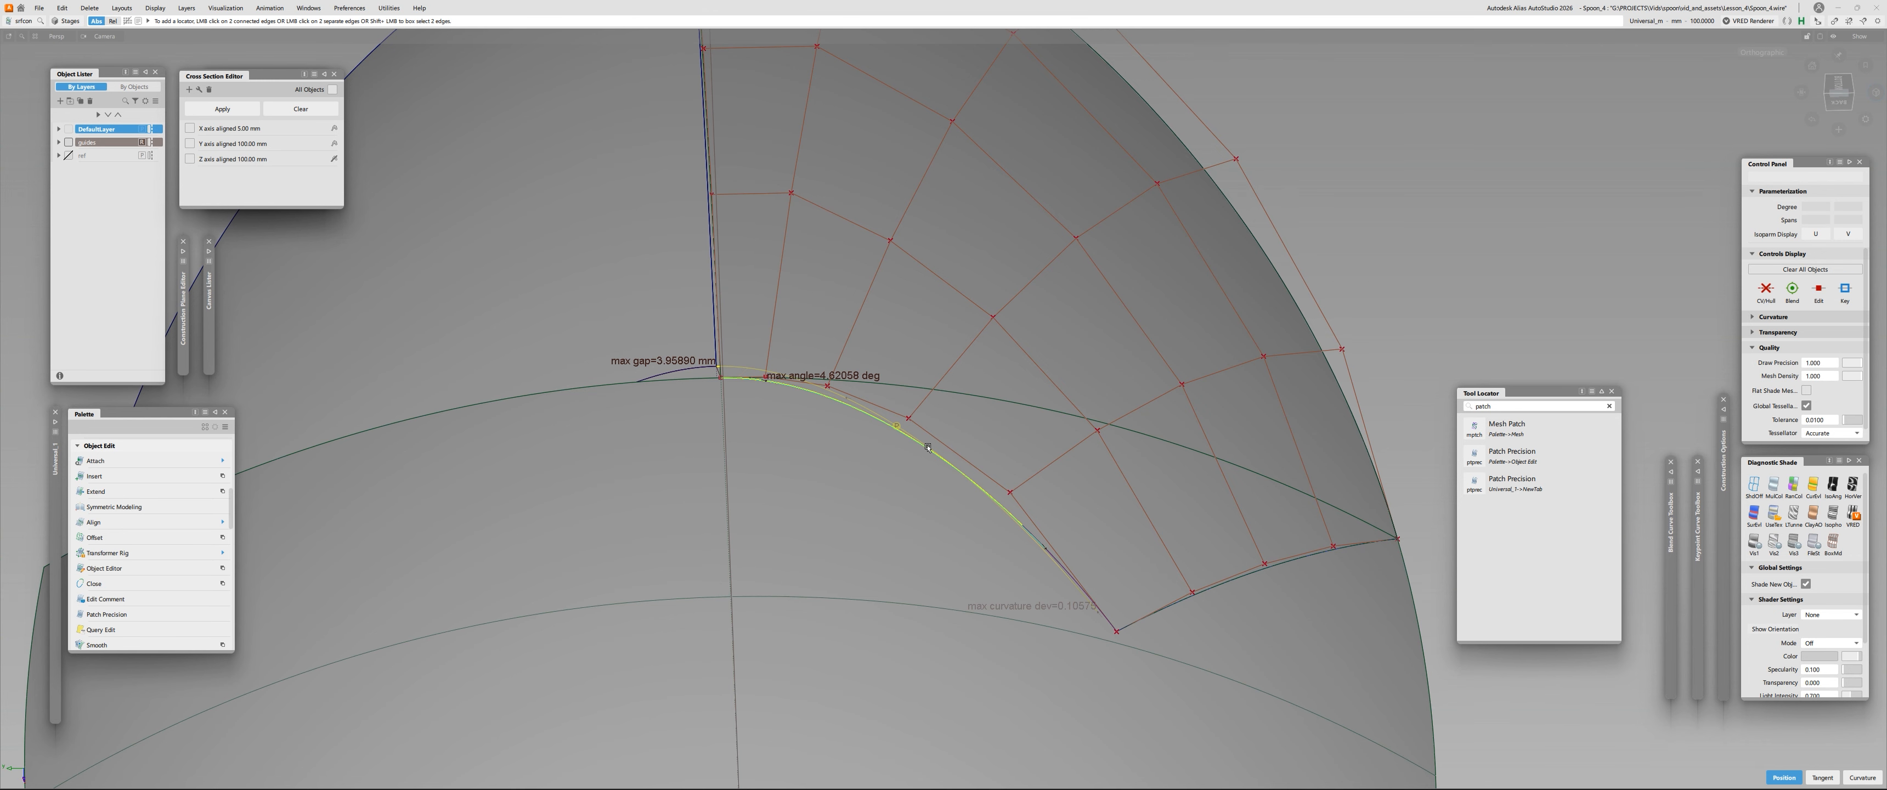
key("ctrl+z")
key("ctrl+shift+s")
left_click(926, 447)
left_click_drag(889, 501, 891, 423, "alt+shift")
key("ctrl+shift+k")
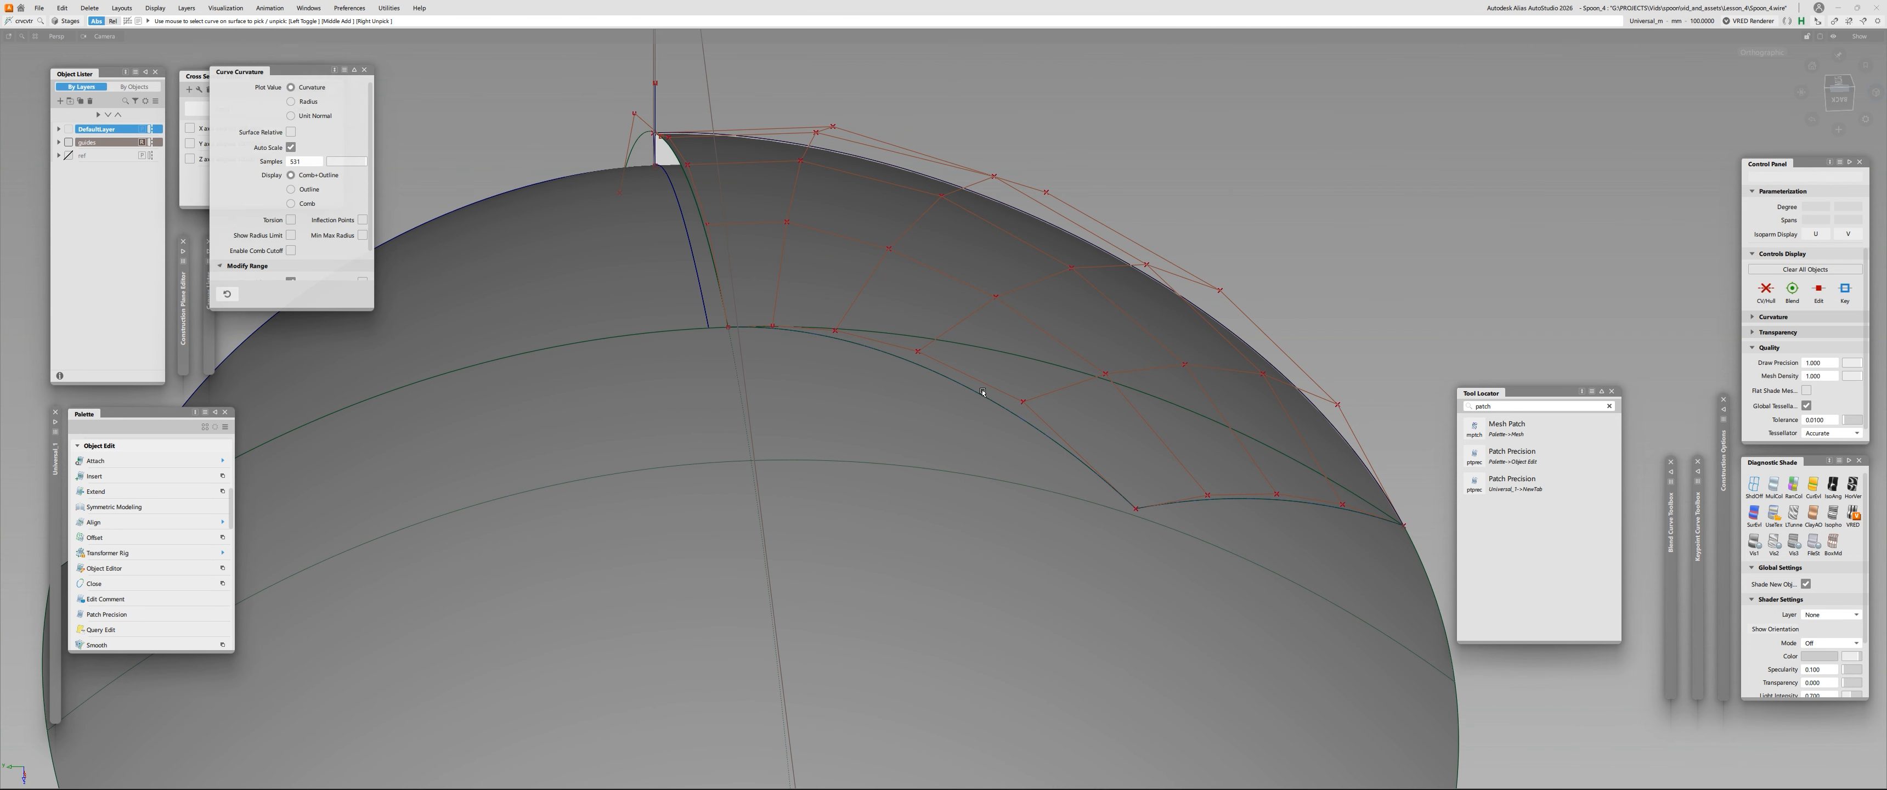
key("ctrl+shift+c")
left_click(982, 401)
key("ctrl+z")
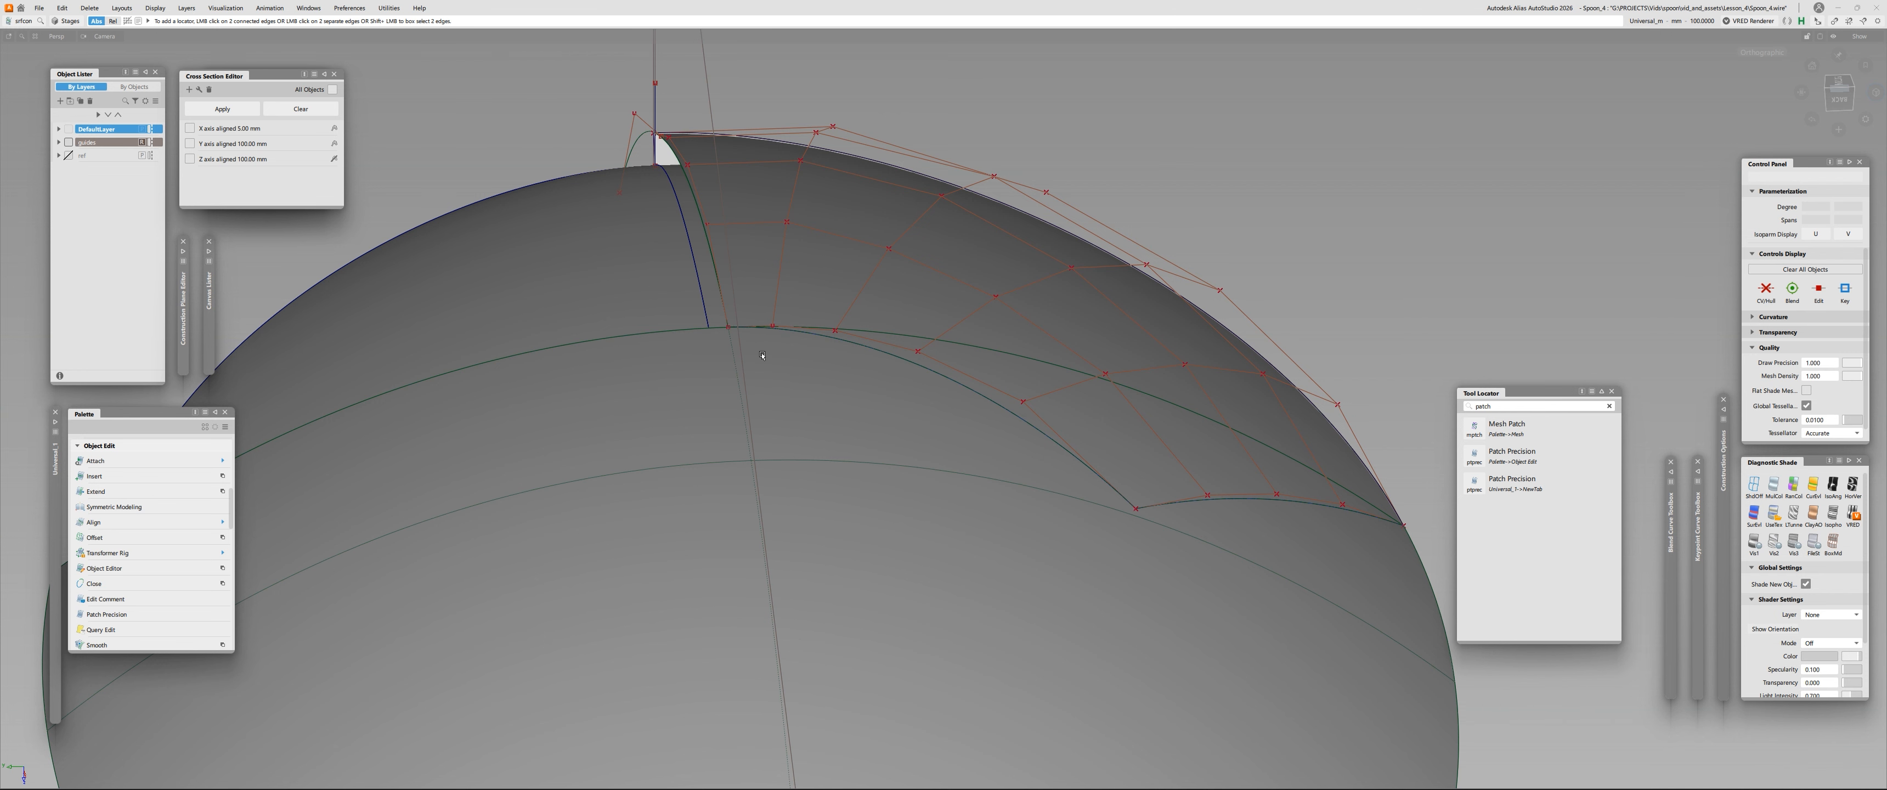
left_click_drag(755, 268, 703, 228, "alt+shift")
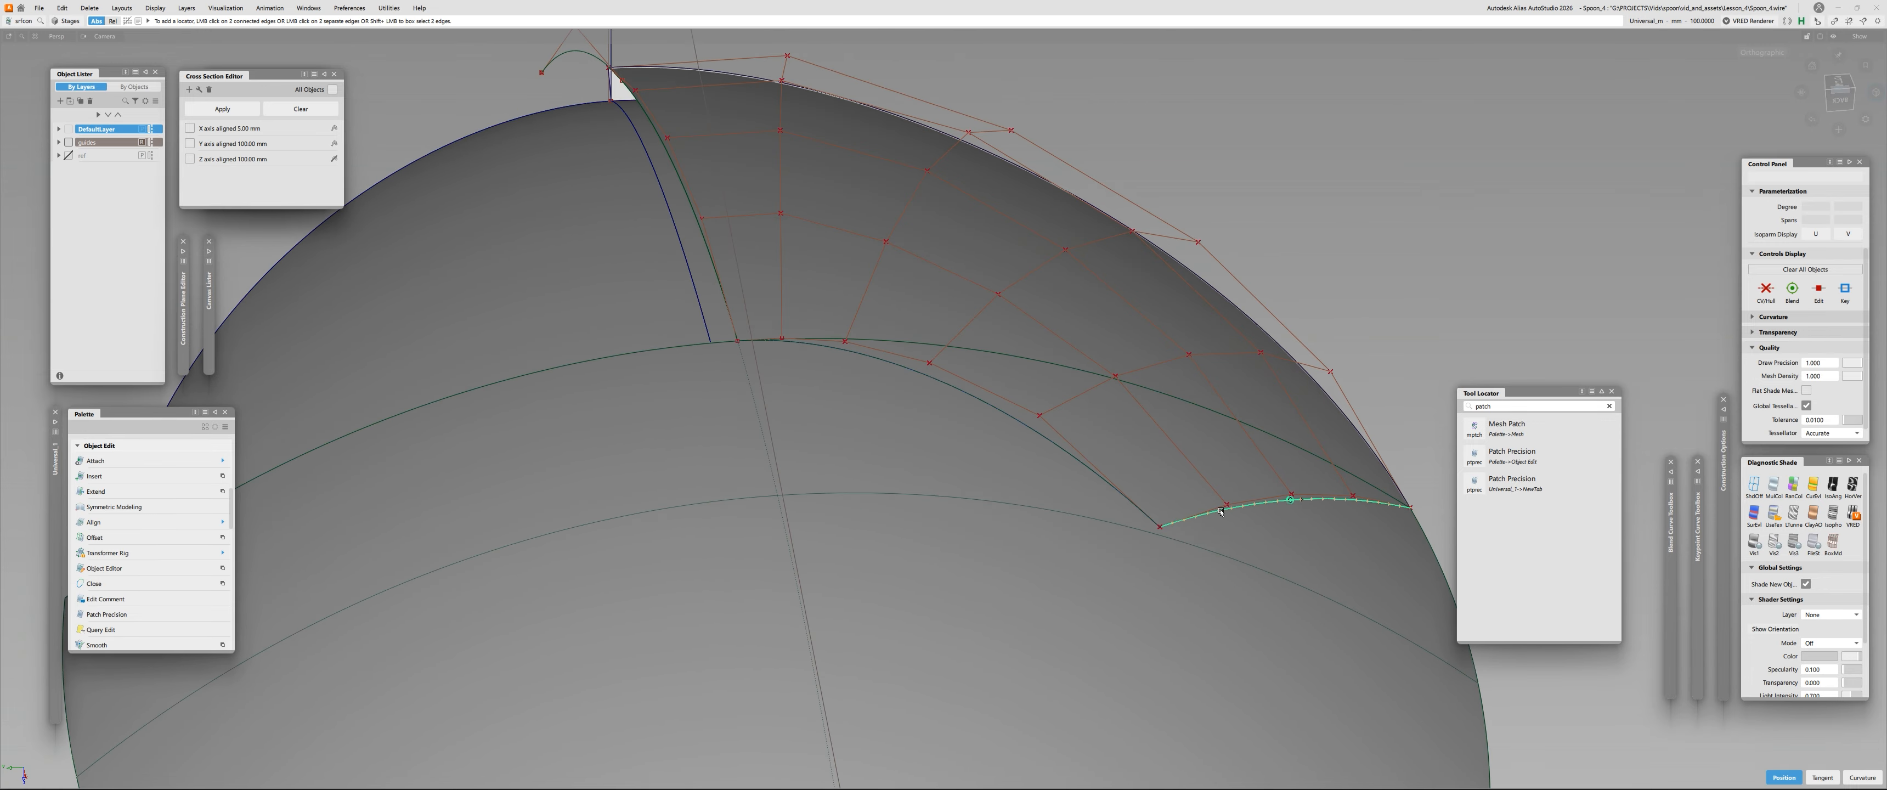
Hide the new tip surface's CVs and mirror it to the opposite half of the bowl, replacing the old surface there.
left_click_drag(824, 260, 843, 253, "ctrl+shift")
left_click(889, 239)
middle_click_drag(944, 218, 908, 220, "ctrl+shift")
left_click_drag(733, 238, 754, 396, "ctrl+shift")
left_click(671, 425)
left_click_drag(696, 484, 732, 389, "ctrl+shift")
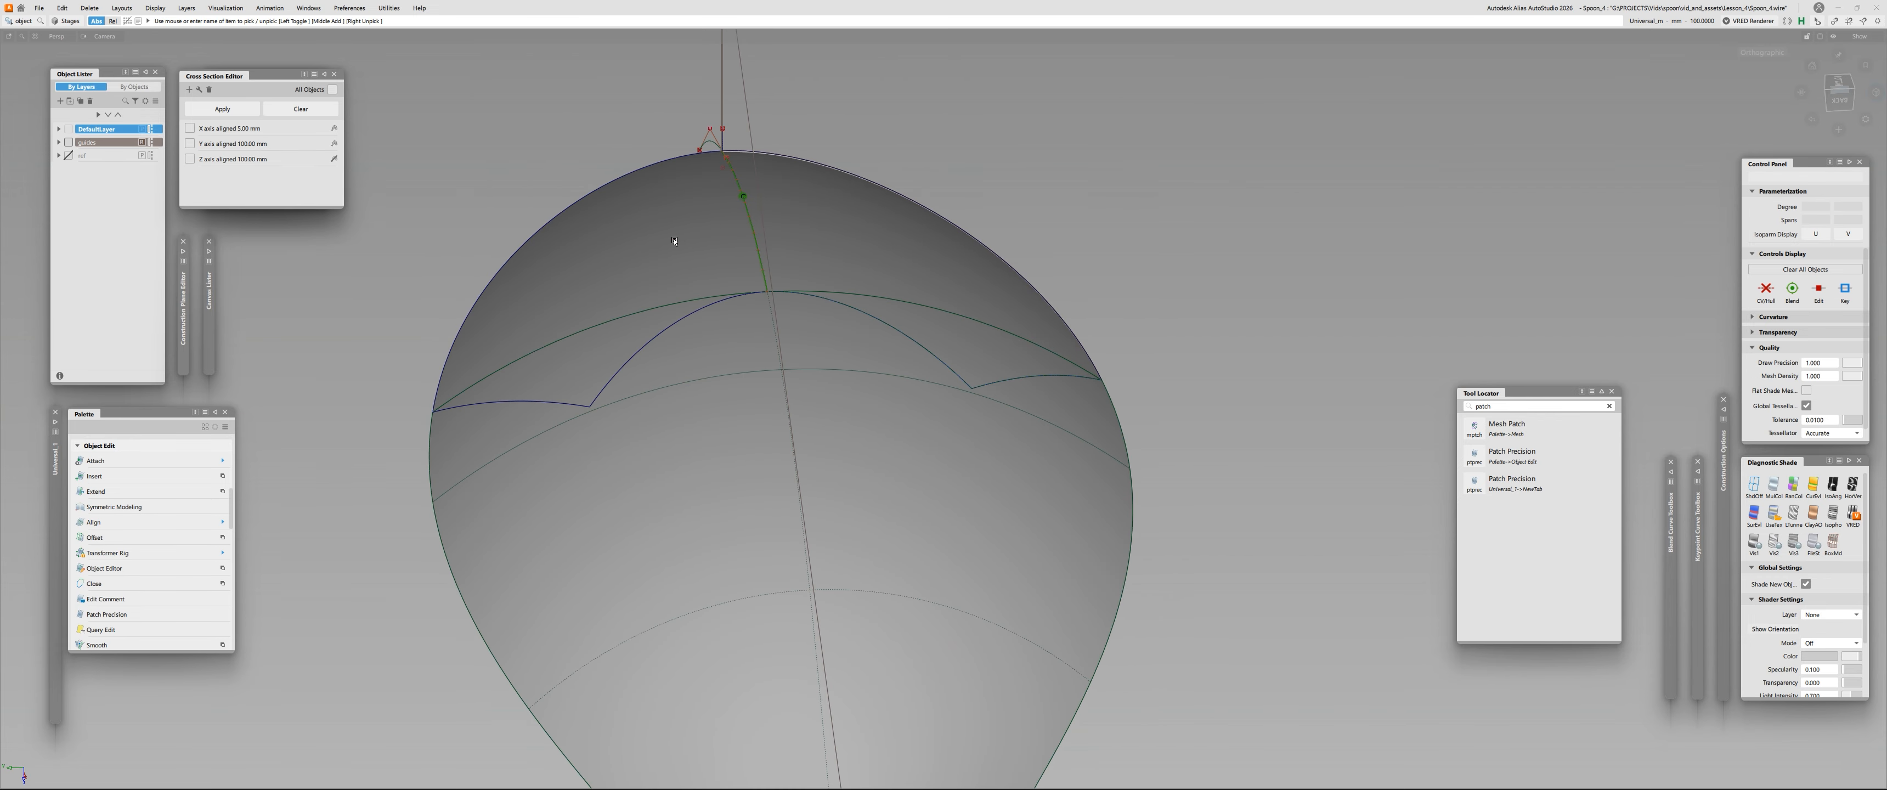
Display the CVs of both mirrored tip surfaces, examine their layout across the centre line, and hide them.
left_click(679, 240)
left_click(808, 227)
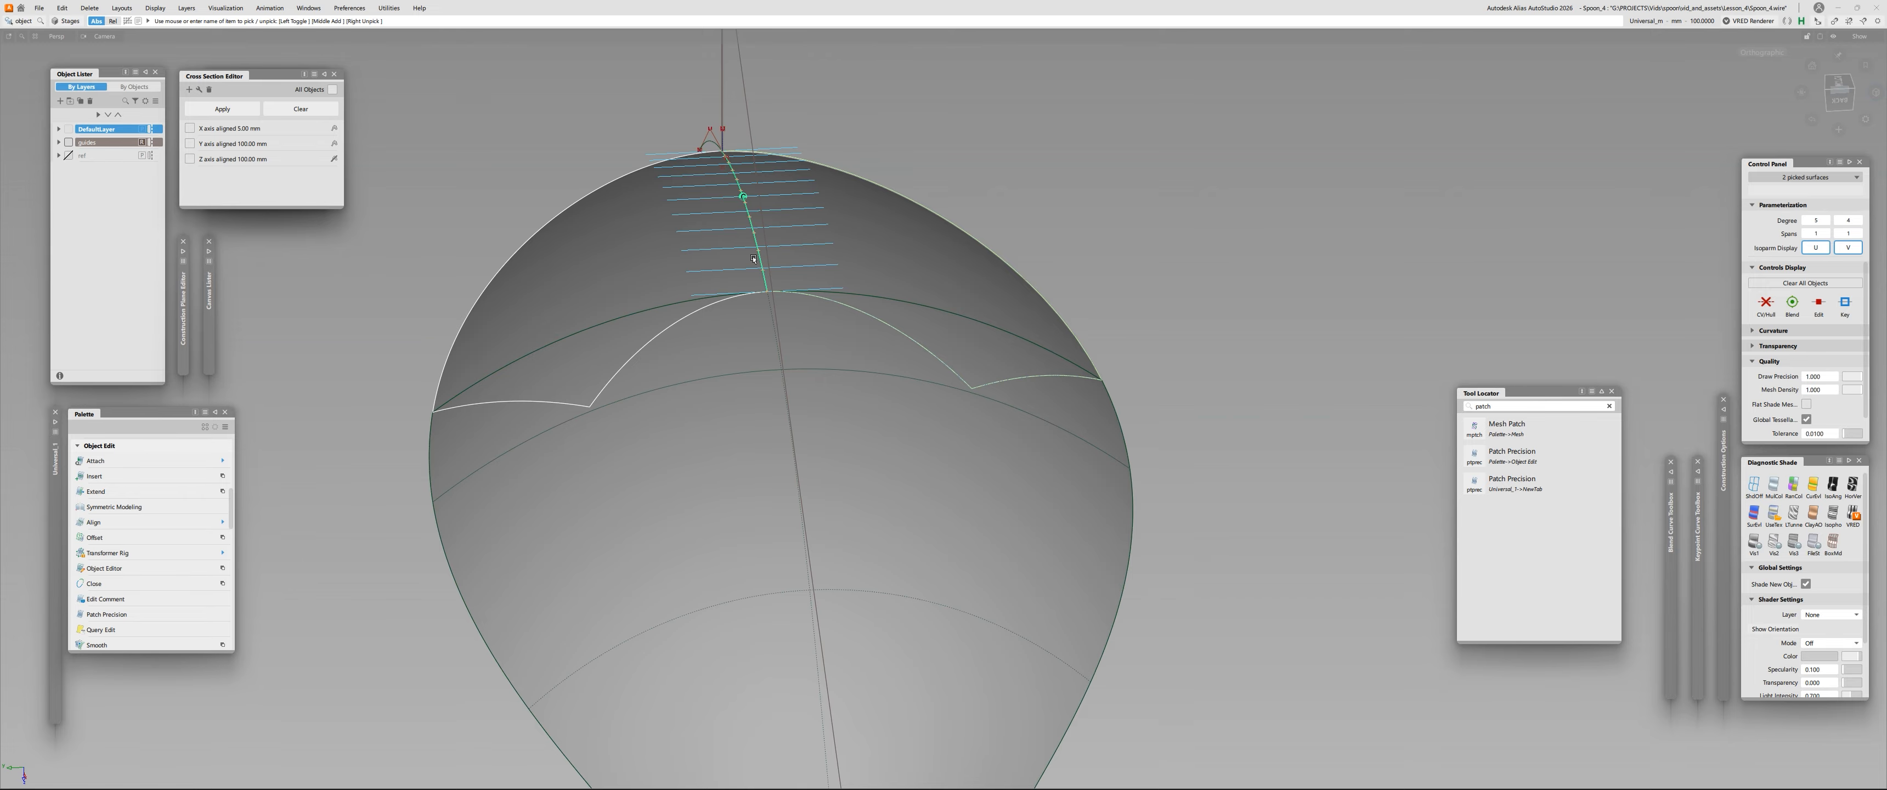
key("F9")
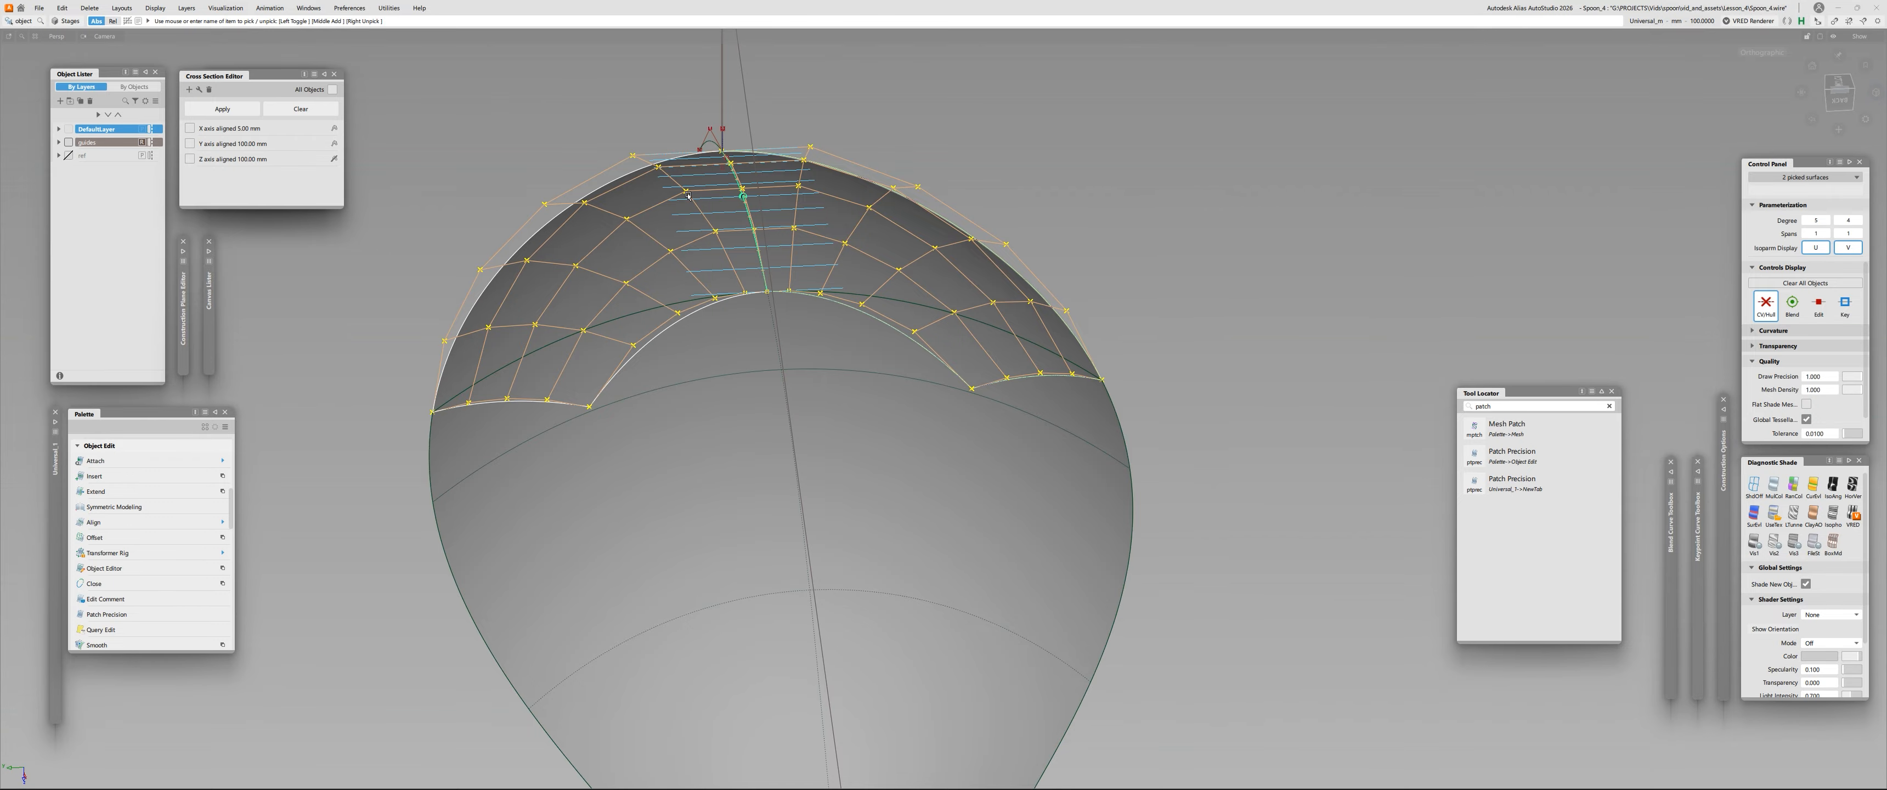
left_click_drag(815, 176, 888, 259, "alt+shift")
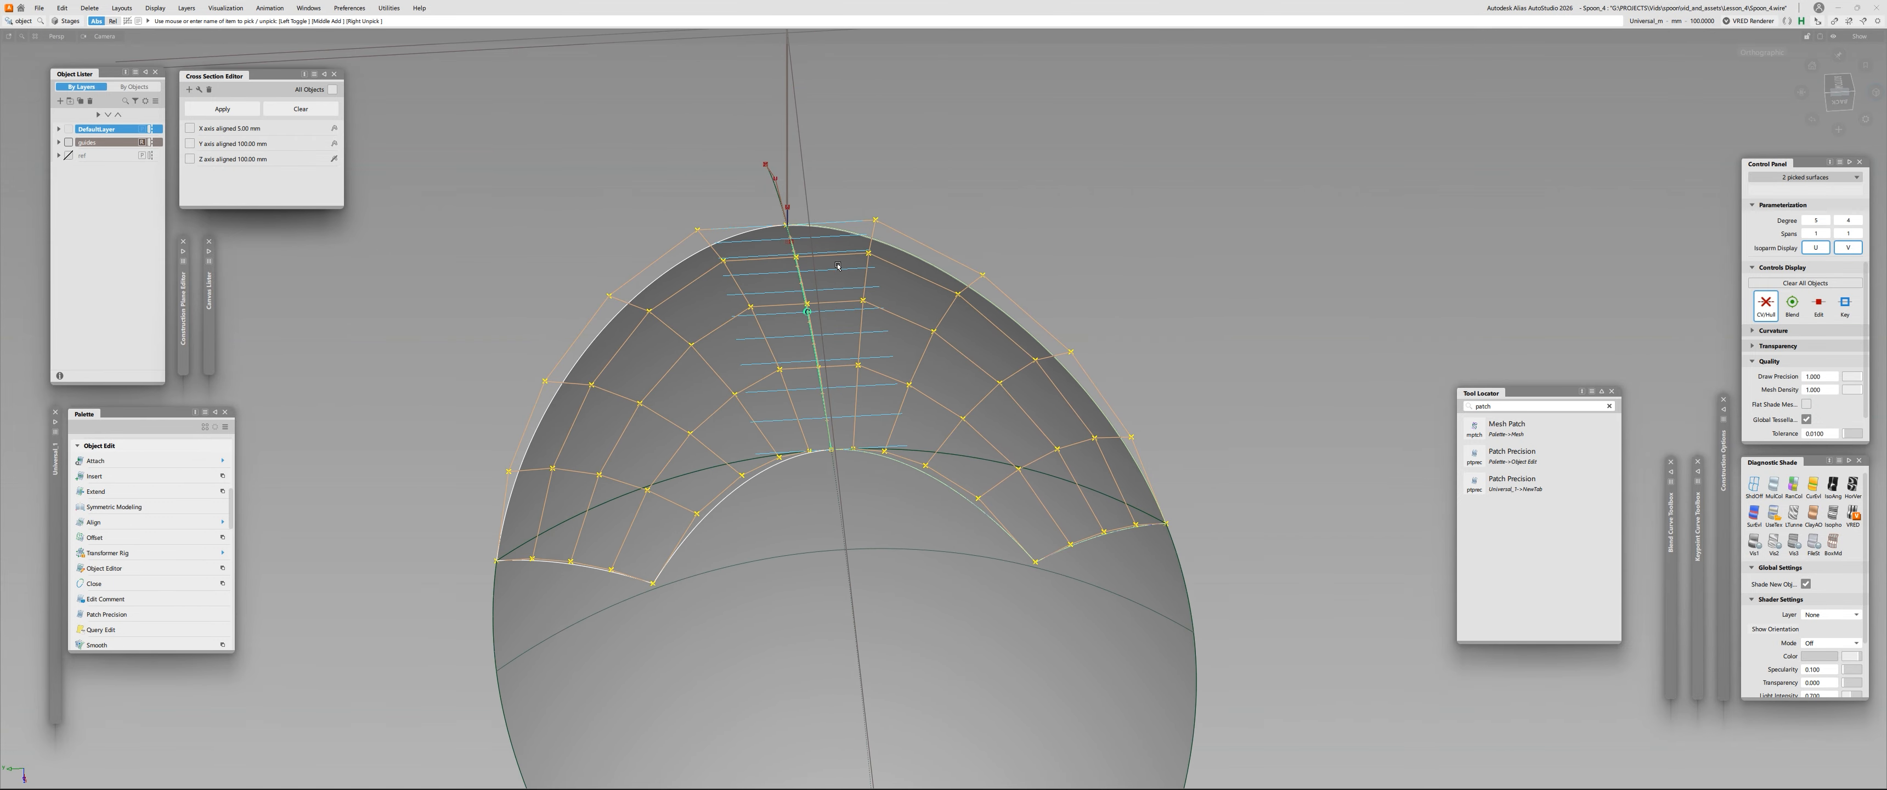
scroll(814, 306, "up", 2)
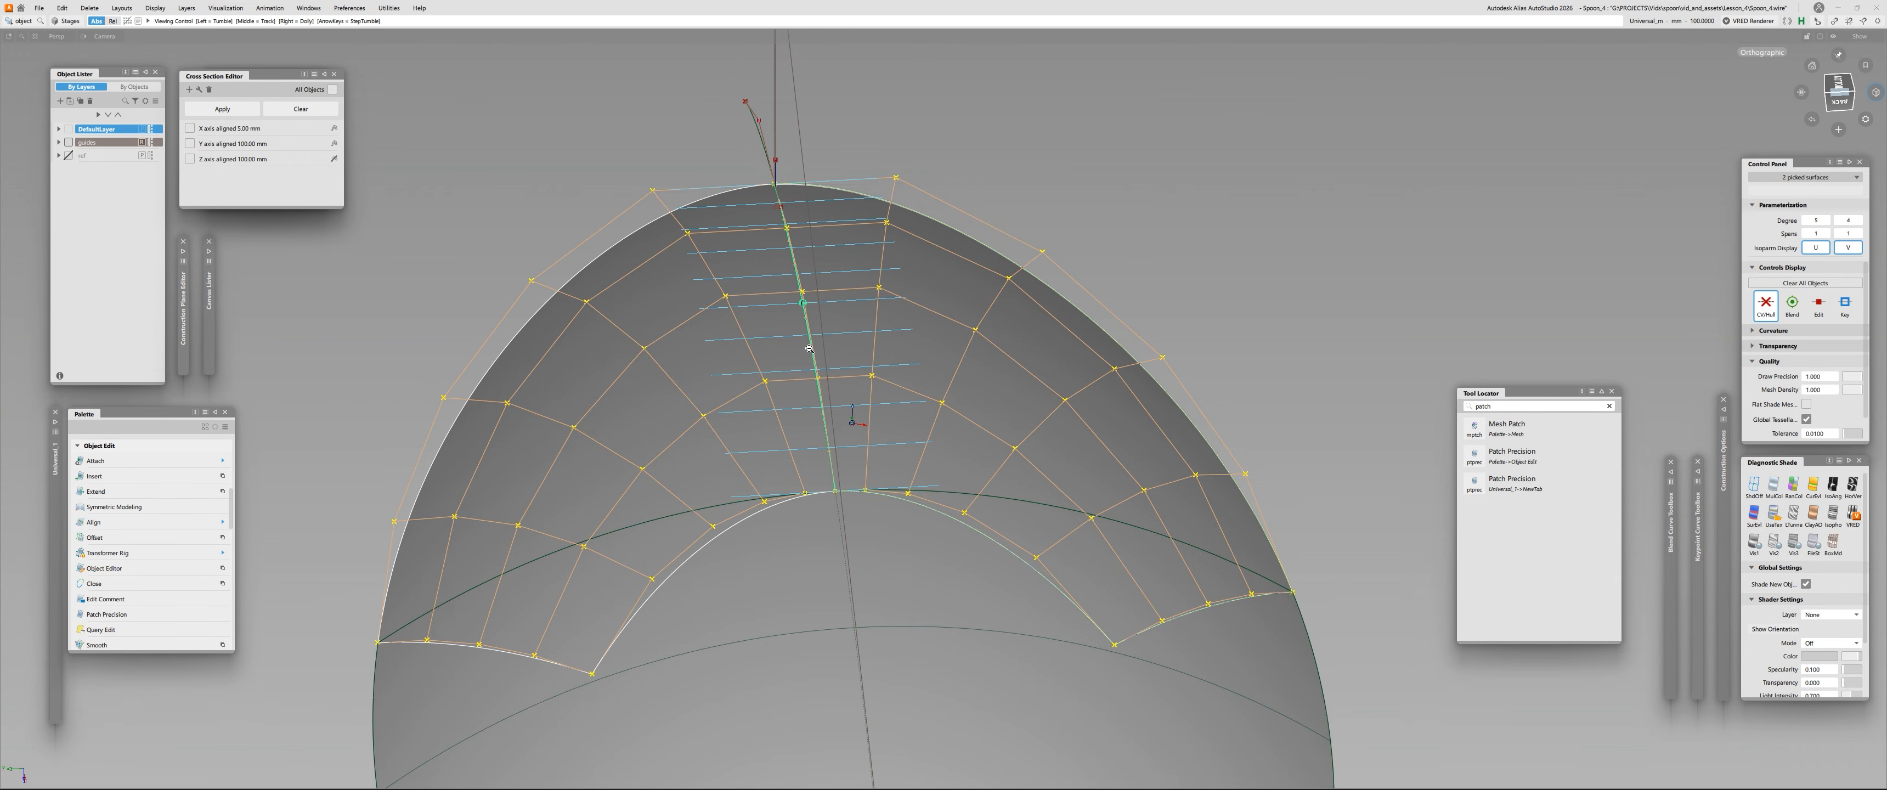
left_click_drag(910, 375, 839, 323, "alt+shift")
left_click_drag(870, 220, 708, 409, "alt+shift")
left_click(707, 408)
left_click(708, 409)
left_click(846, 361)
left_click_drag(813, 322, 884, 334, "alt+shift")
middle_click_drag(885, 334, 951, 225, "alt+shift")
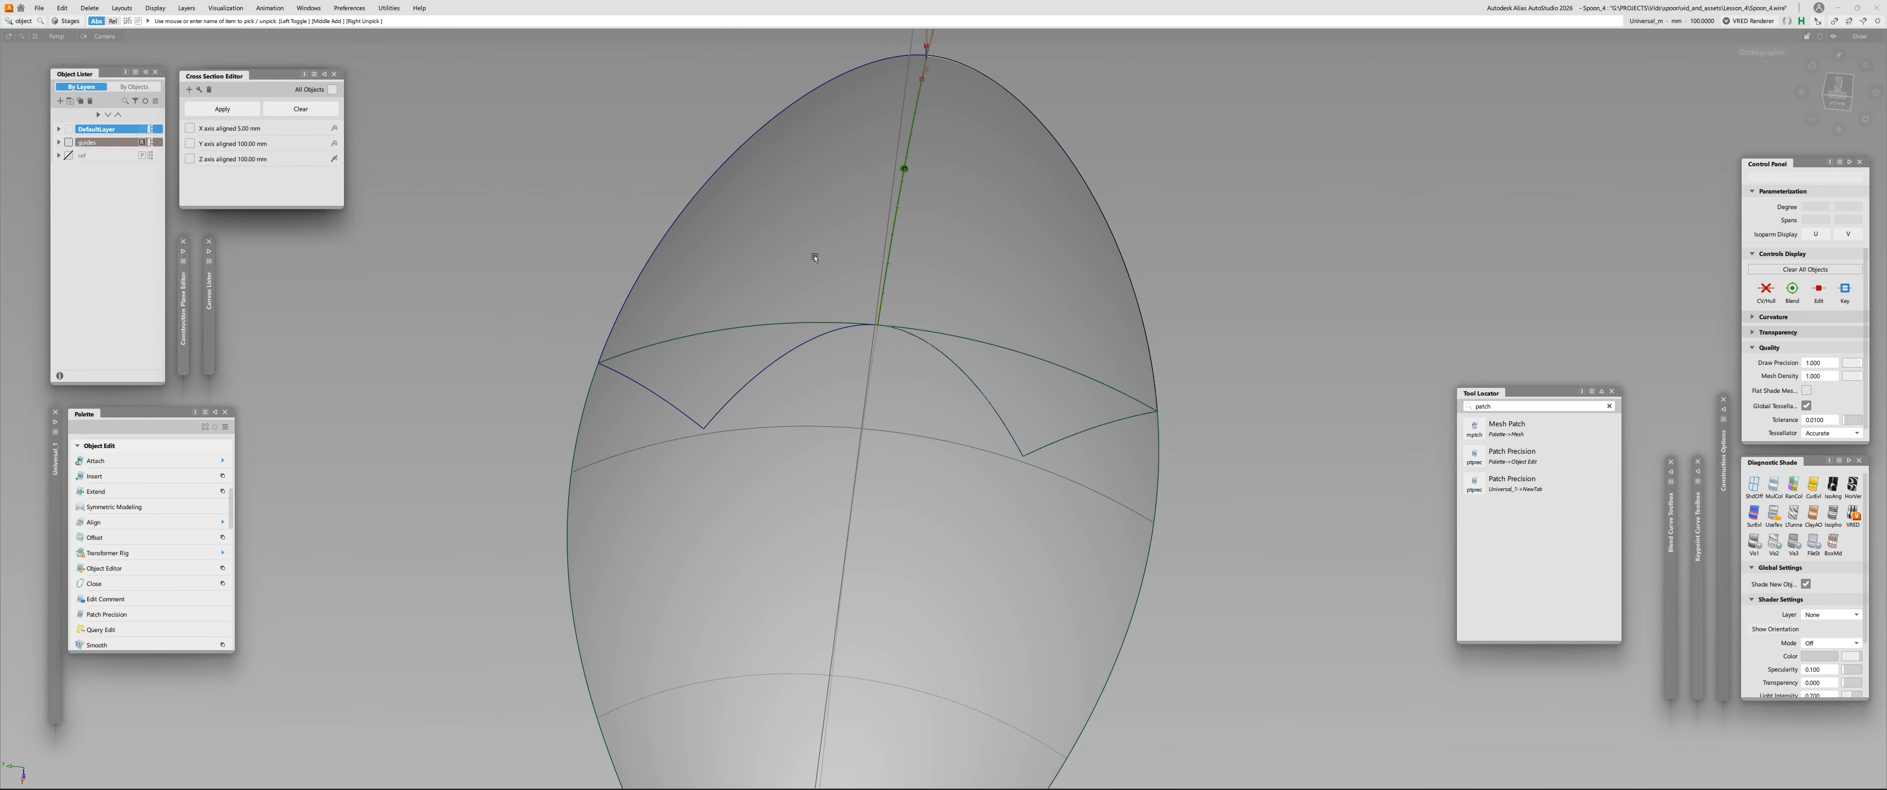
Project the tip surfaces' inner edges onto the main bowl surface as curves on surface.
key("ctrl+p")
left_click(310, 89)
left_click(725, 451)
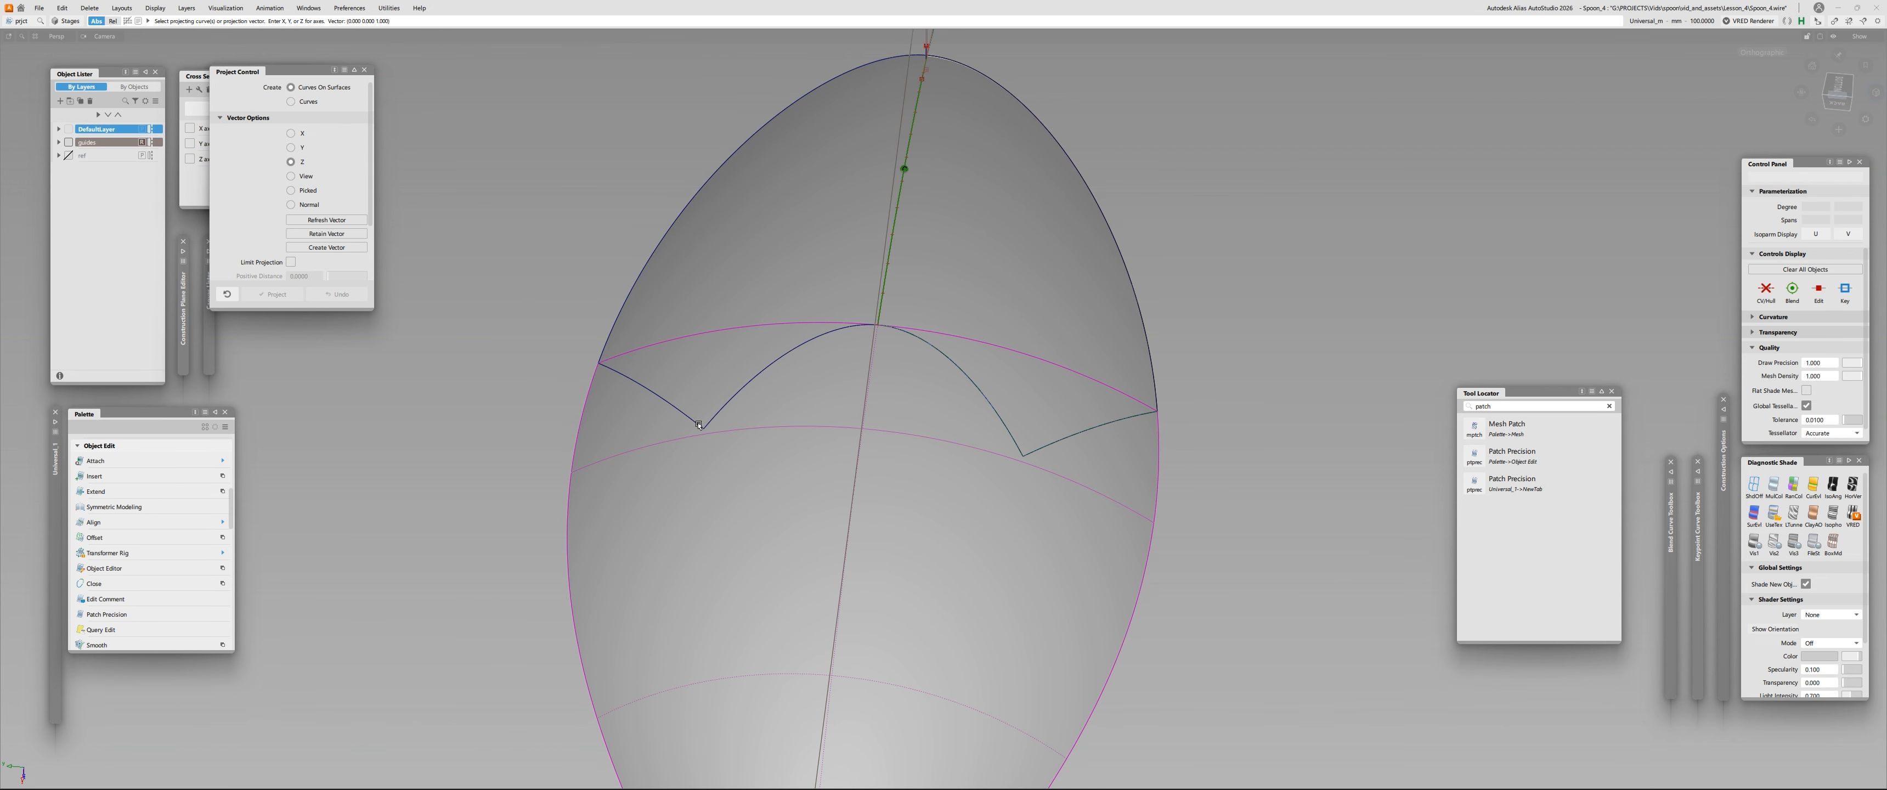
Check the surface continuity between one tip surface's inner edges and the bowl.
key("ctrl+shift+c")
left_click(732, 399)
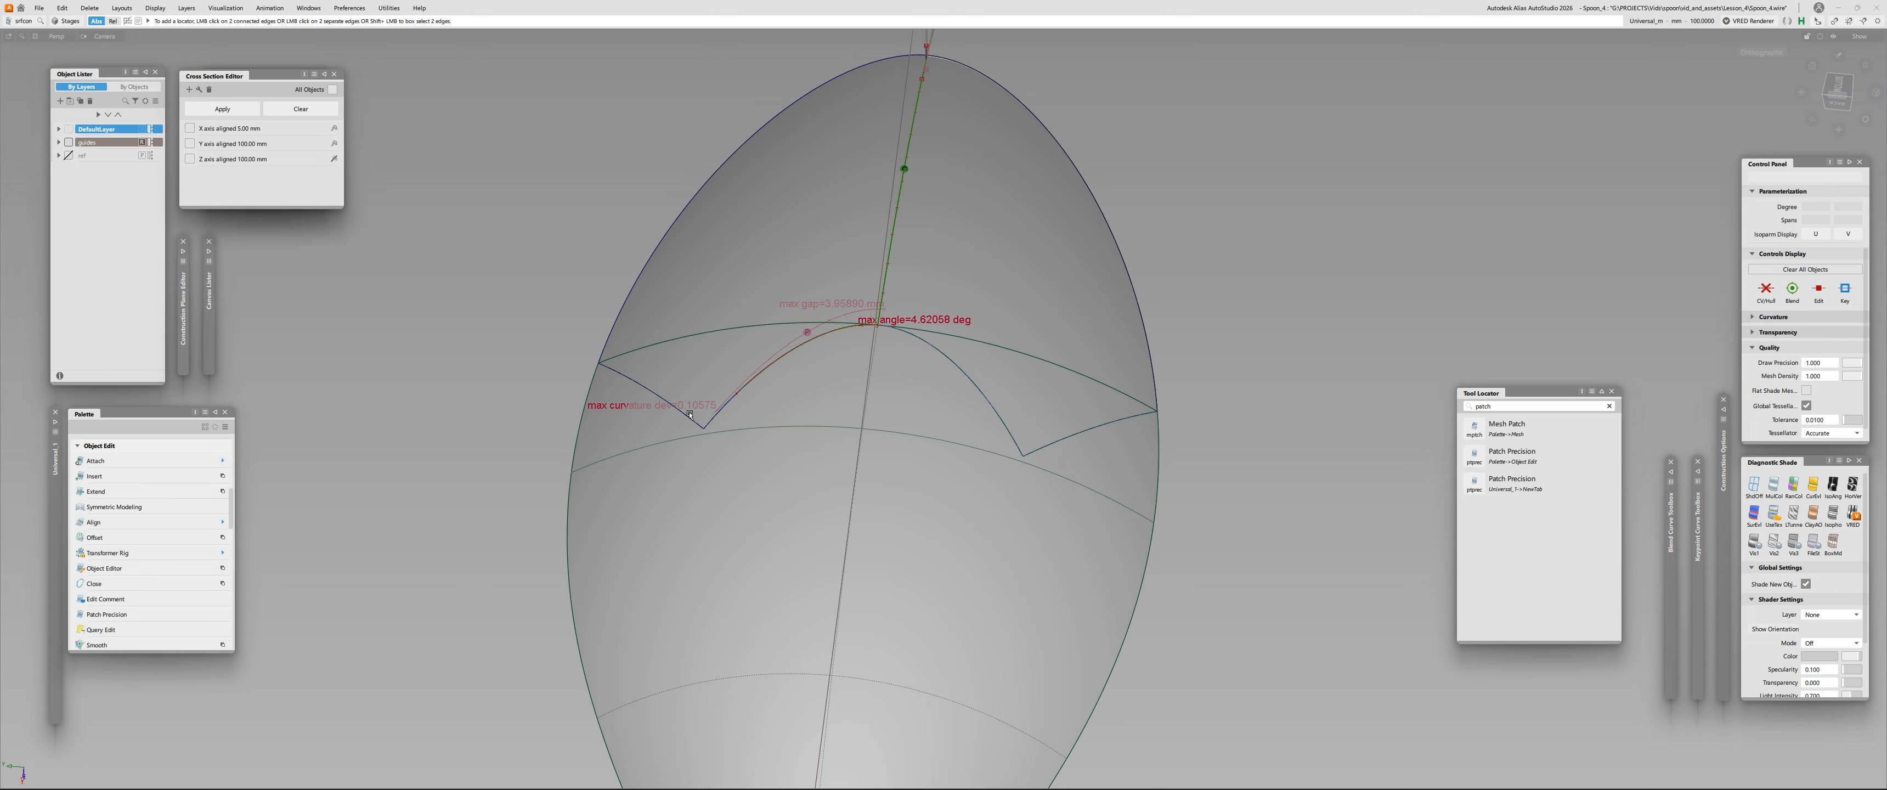
left_click(702, 421)
scroll(710, 445, "up", 5)
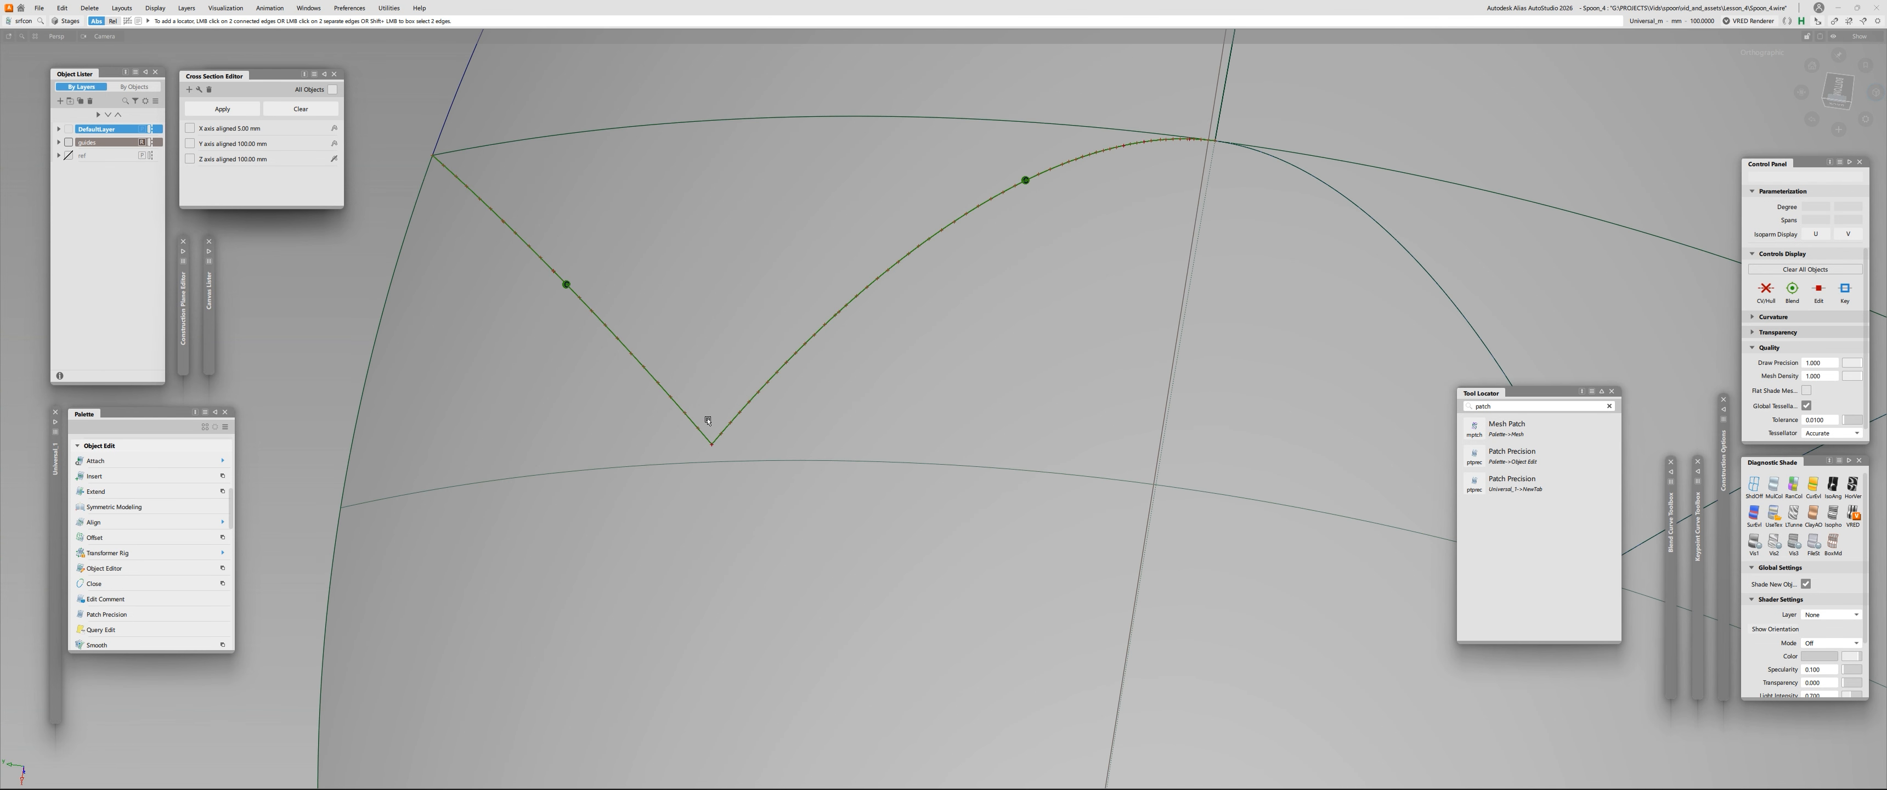
scroll(784, 312, "down", 5)
Trim the main bowl surface along the tip surfaces' inner edges, removing the area the tip surfaces cover.
key("t")
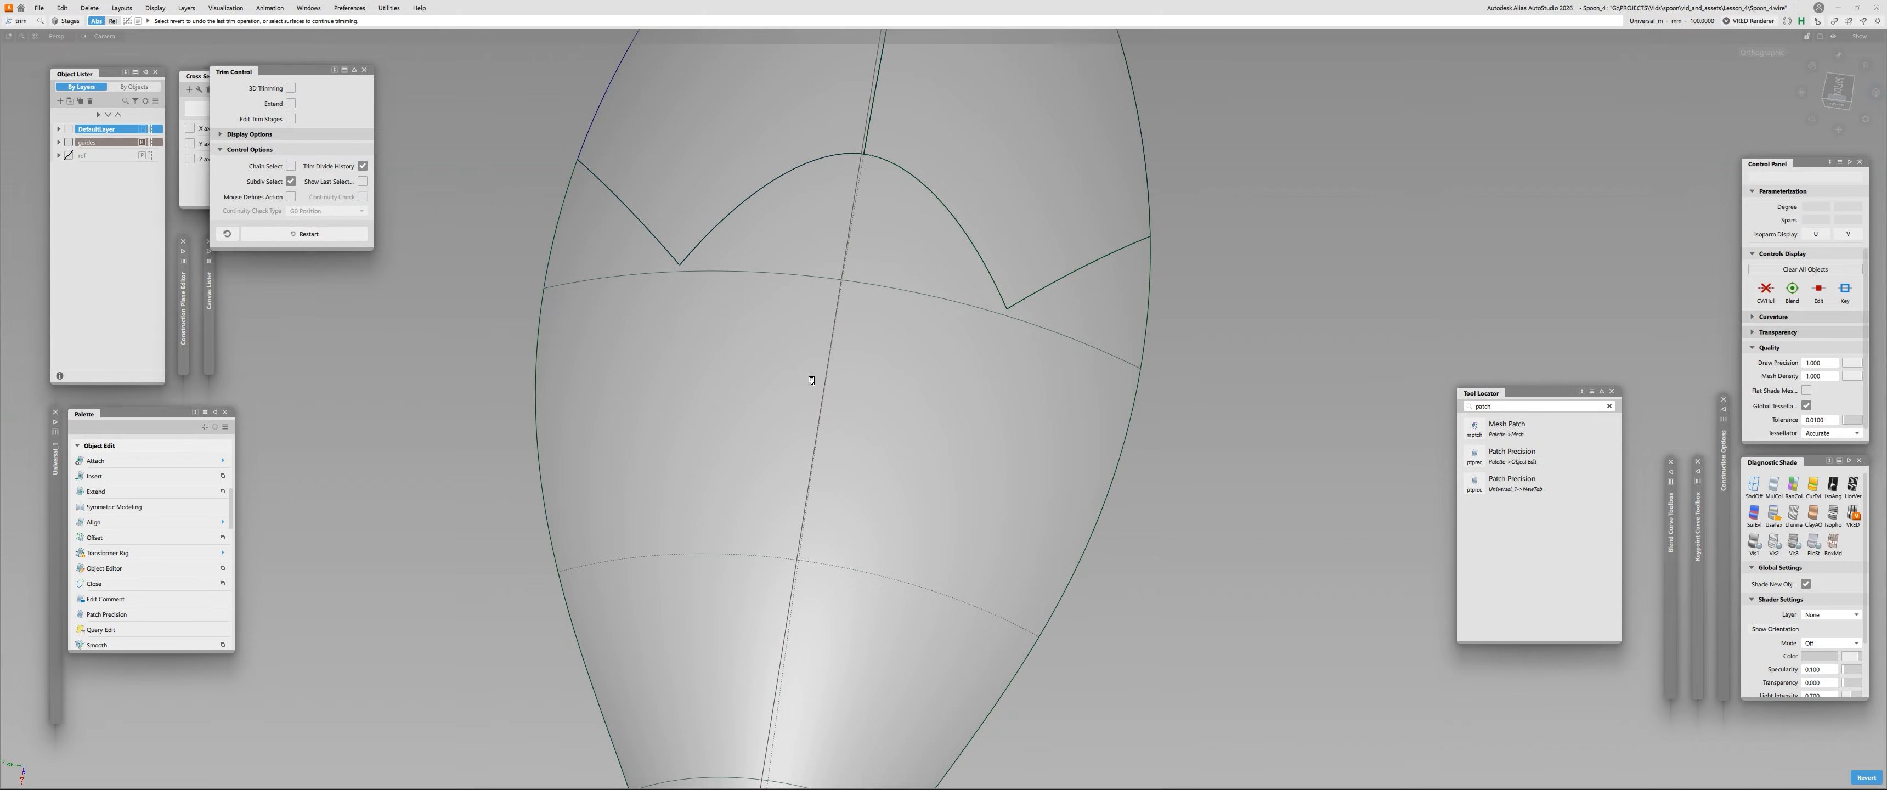
left_click_drag(809, 376, 337, 321, "alt+shift")
left_click(1843, 96)
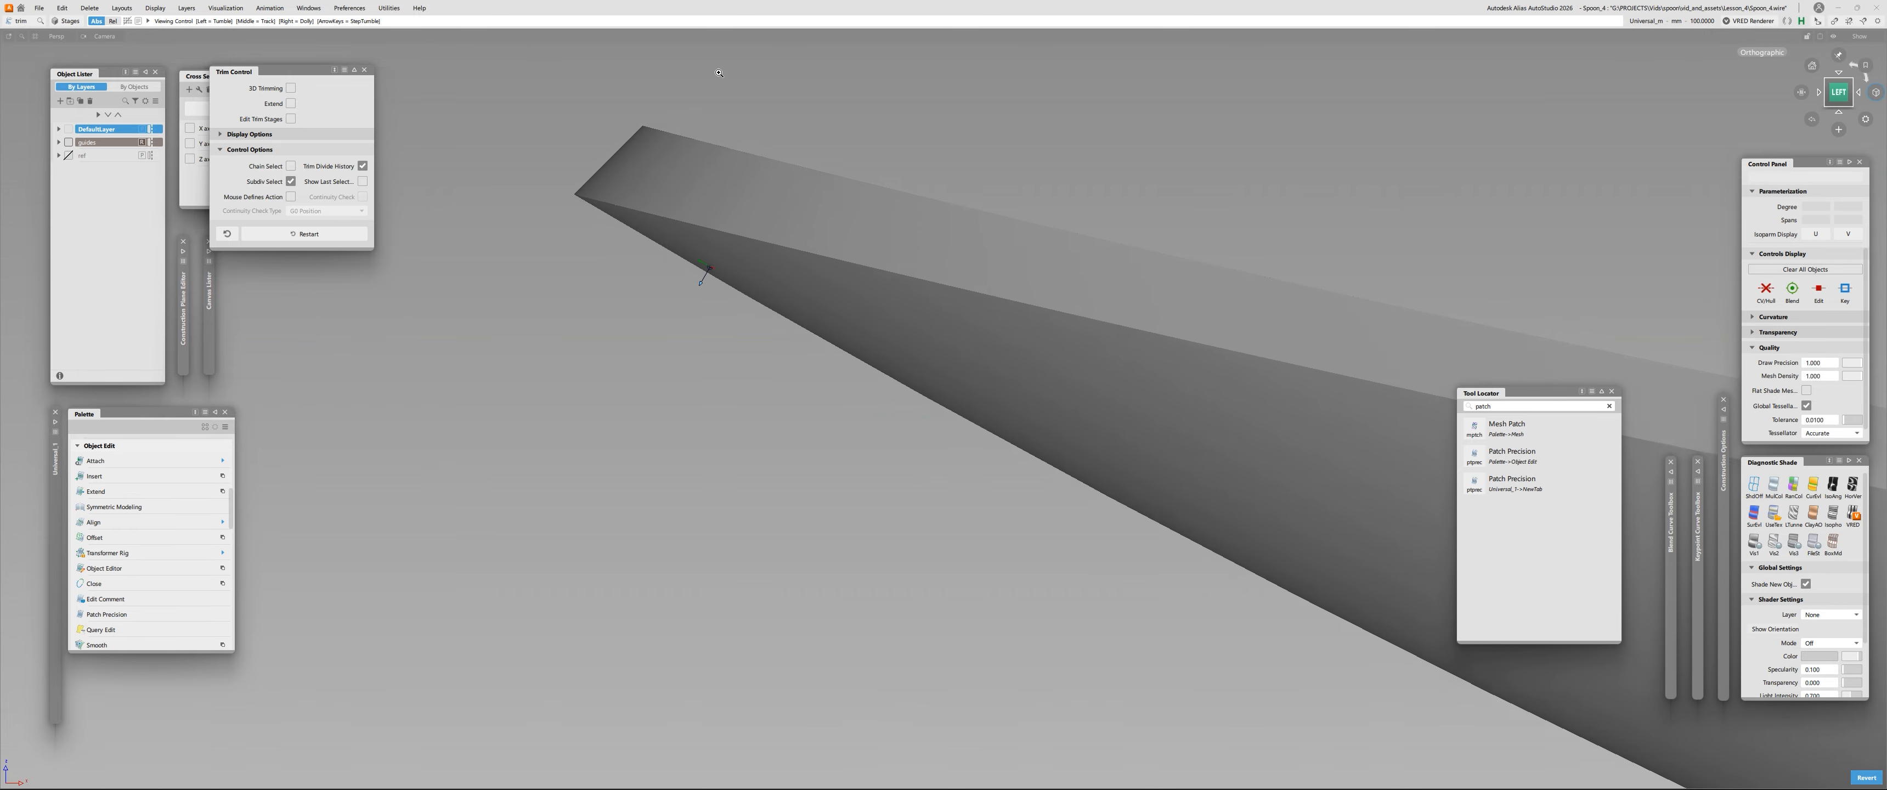
Apply black-and-white zebra stripe diagnostic shading to the whole spoon.
right_click_drag(531, 188, 749, 261, "alt+shift")
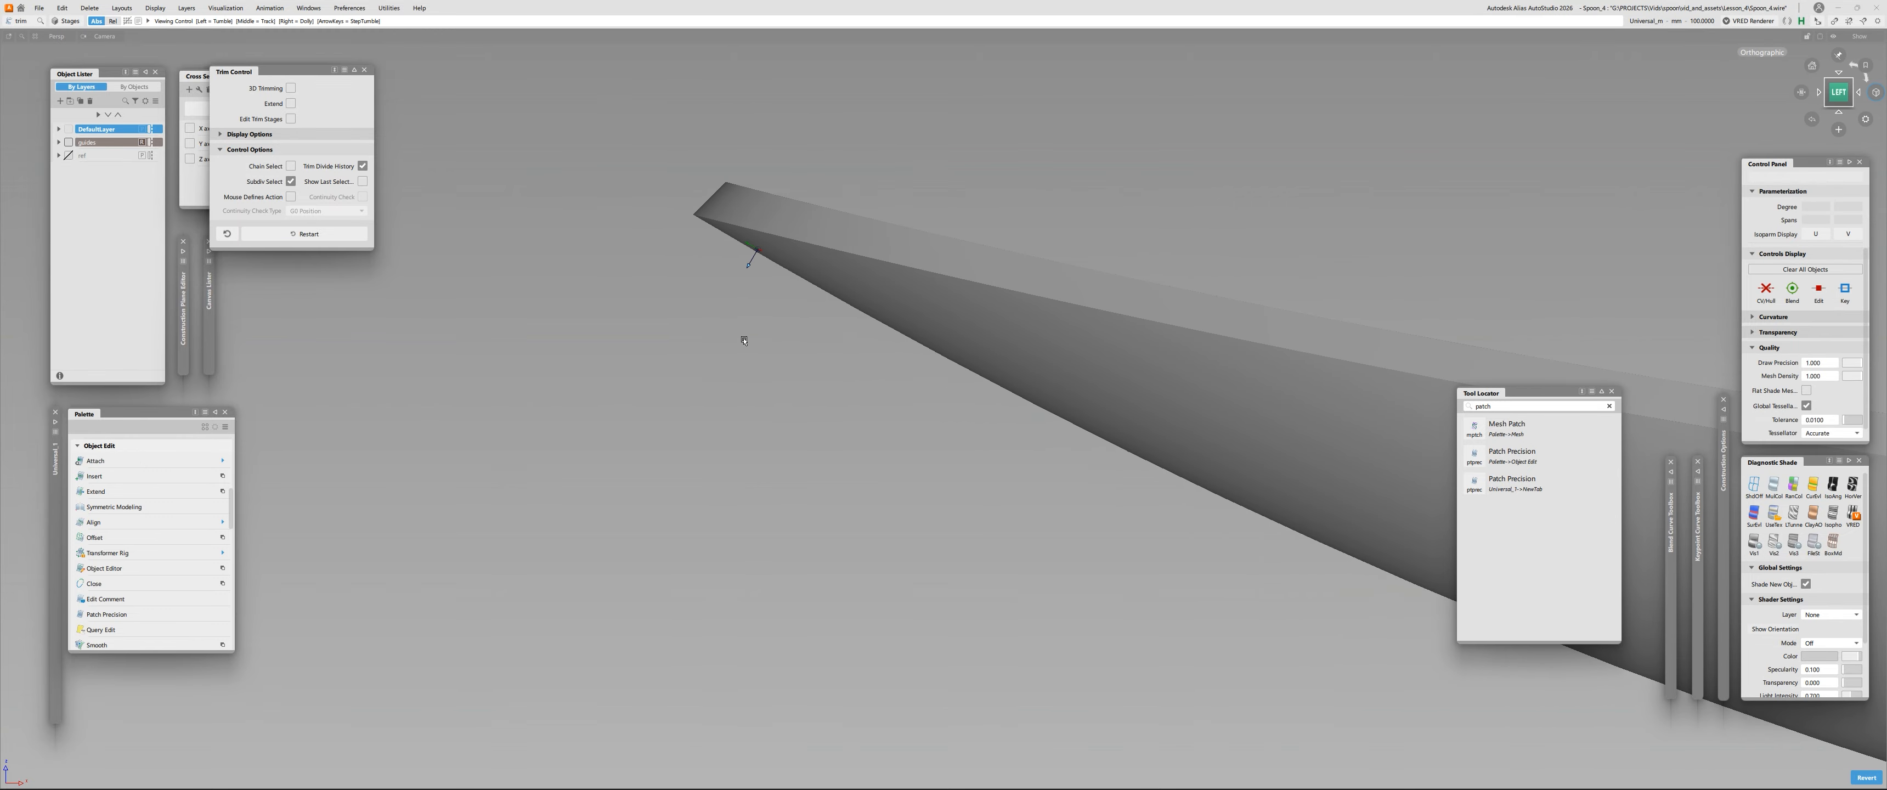
middle_click_drag(749, 261, 541, 205, "alt+shift")
mouse_move(707, 265)
right_mouse_down("alt+shift")
mouse_move(909, 311)
mouse_move(681, 262)
right_mouse_up("alt+shift")
left_click_drag(483, 171, 1266, 418, "alt+shift")
left_click(1854, 484)
left_click_drag(871, 223, 455, 262, "alt+shift")
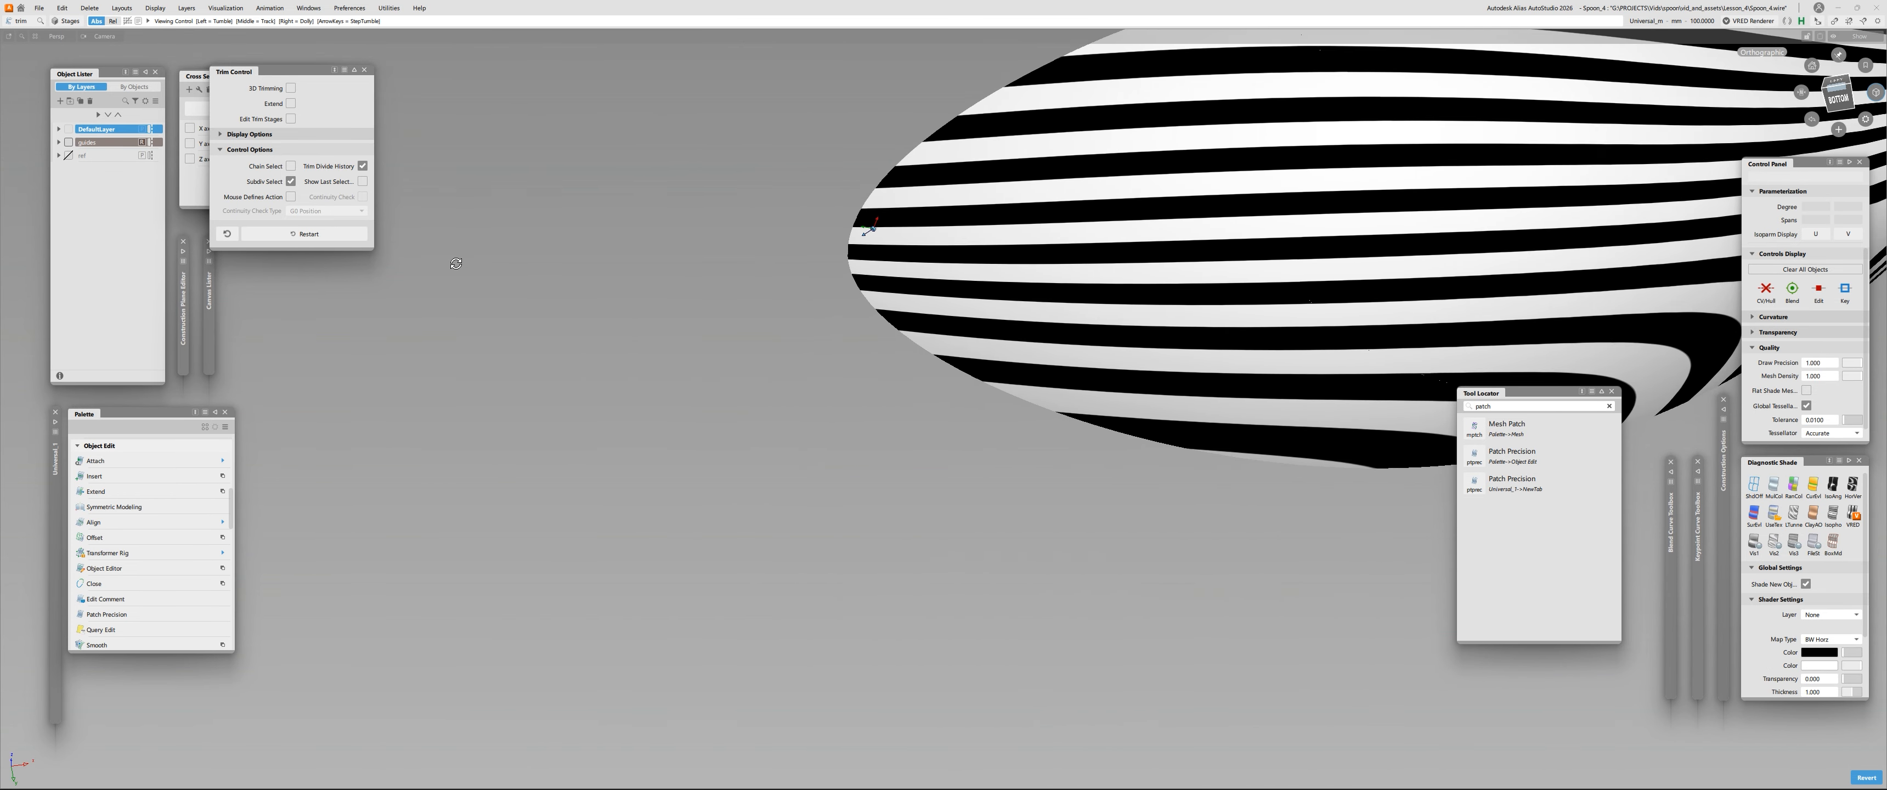
Examine the zebra stripe flow from the bowl into the new tip surfaces from above and below.
middle_click_drag(890, 219, 611, 359, "alt+shift")
left_click_drag(1062, 359, 1124, 229, "alt+shift")
left_click(1839, 96)
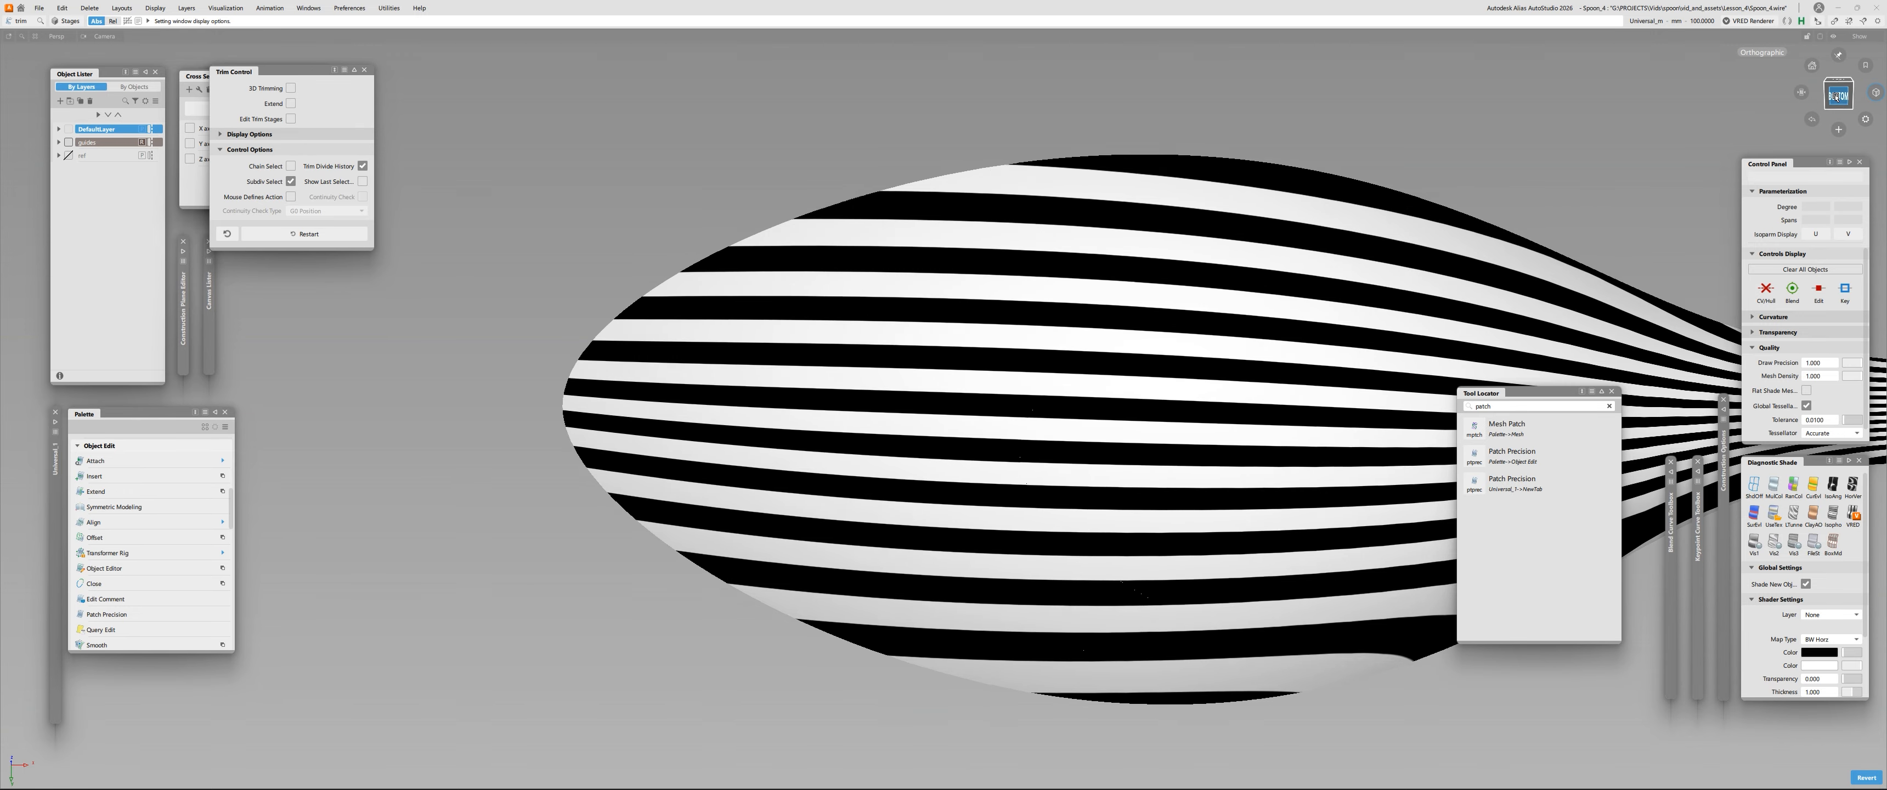
middle_click_drag(1133, 298, 980, 266, "alt+shift")
right_click_drag(653, 301, 682, 327, "alt+shift")
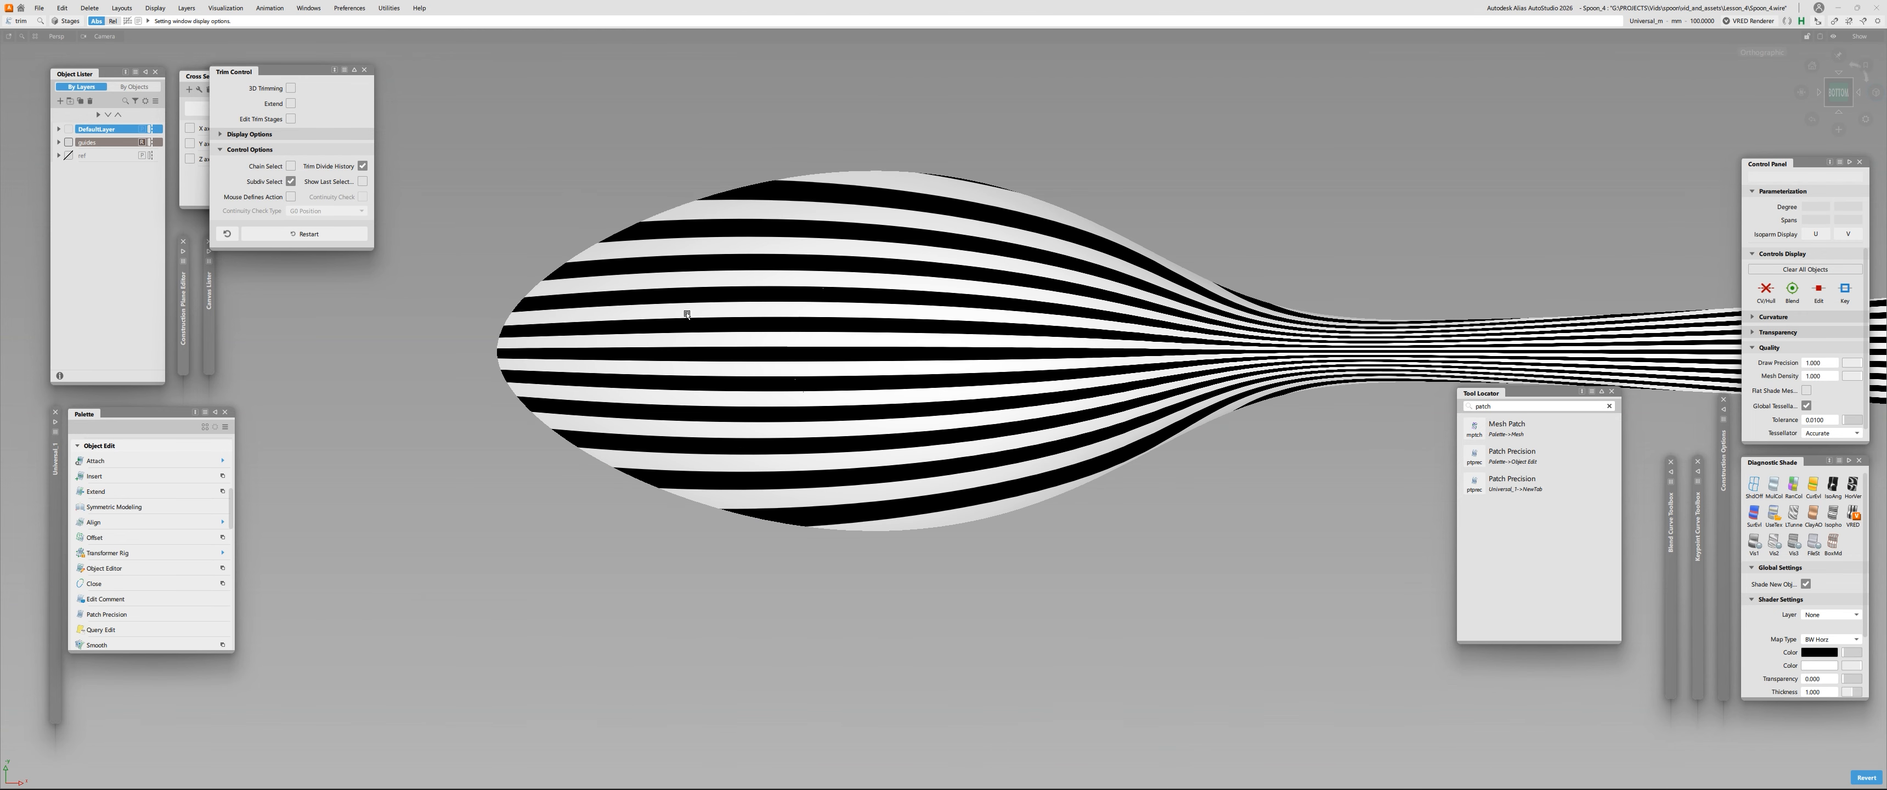
right_click_drag(518, 336, 889, 354, "alt+shift")
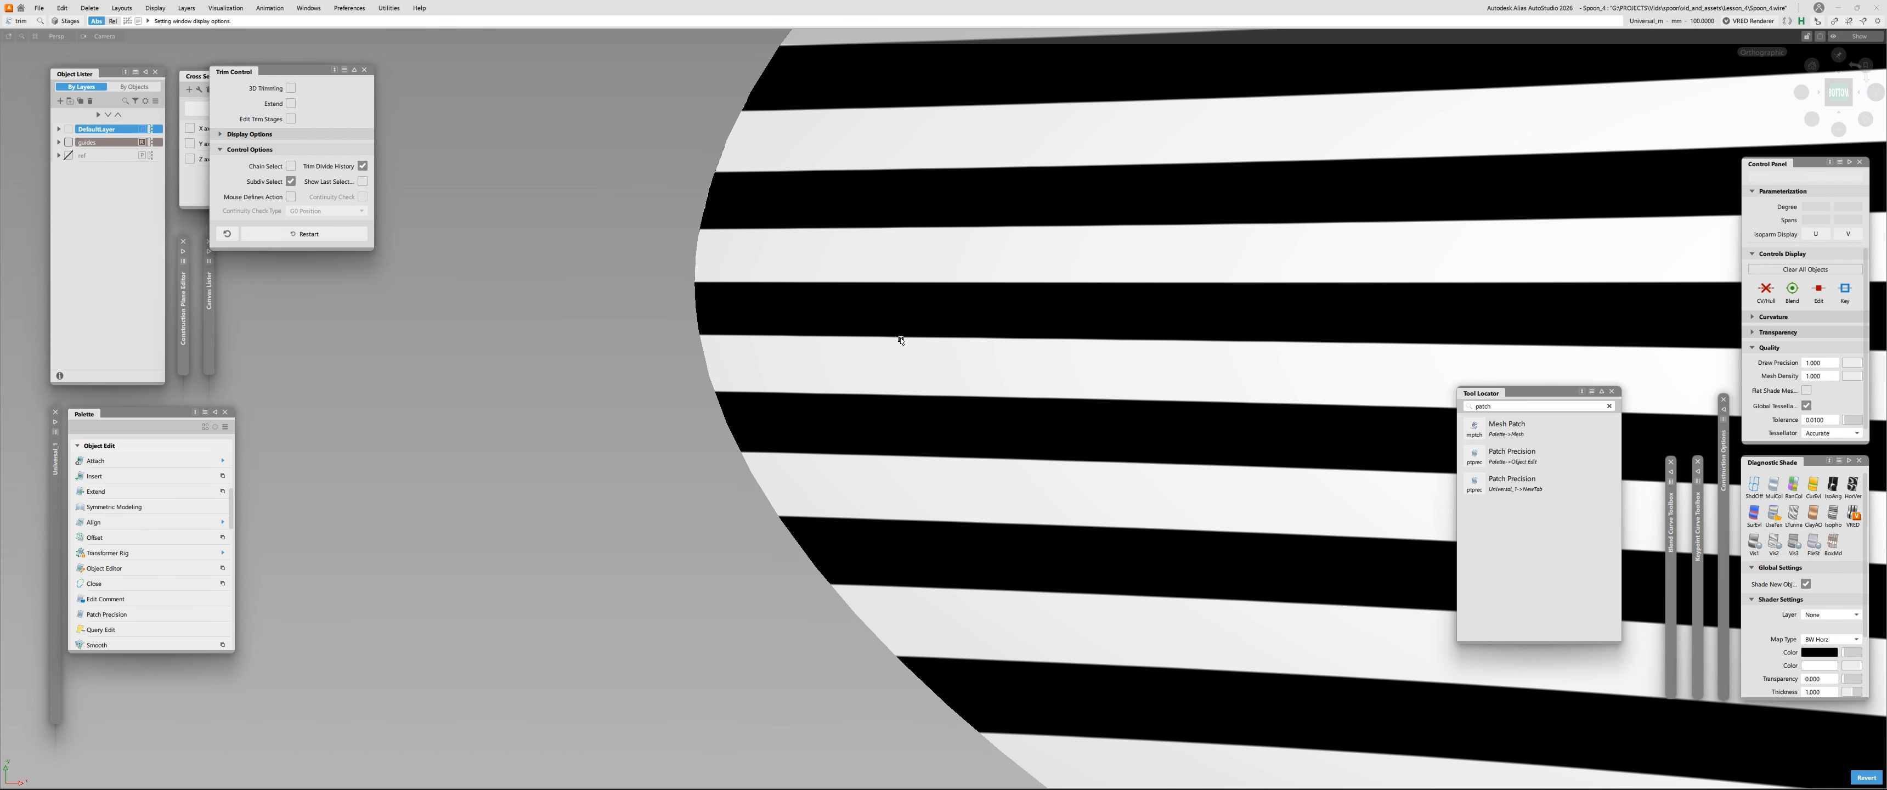
right_click_drag(795, 271, 822, 283, "alt+shift")
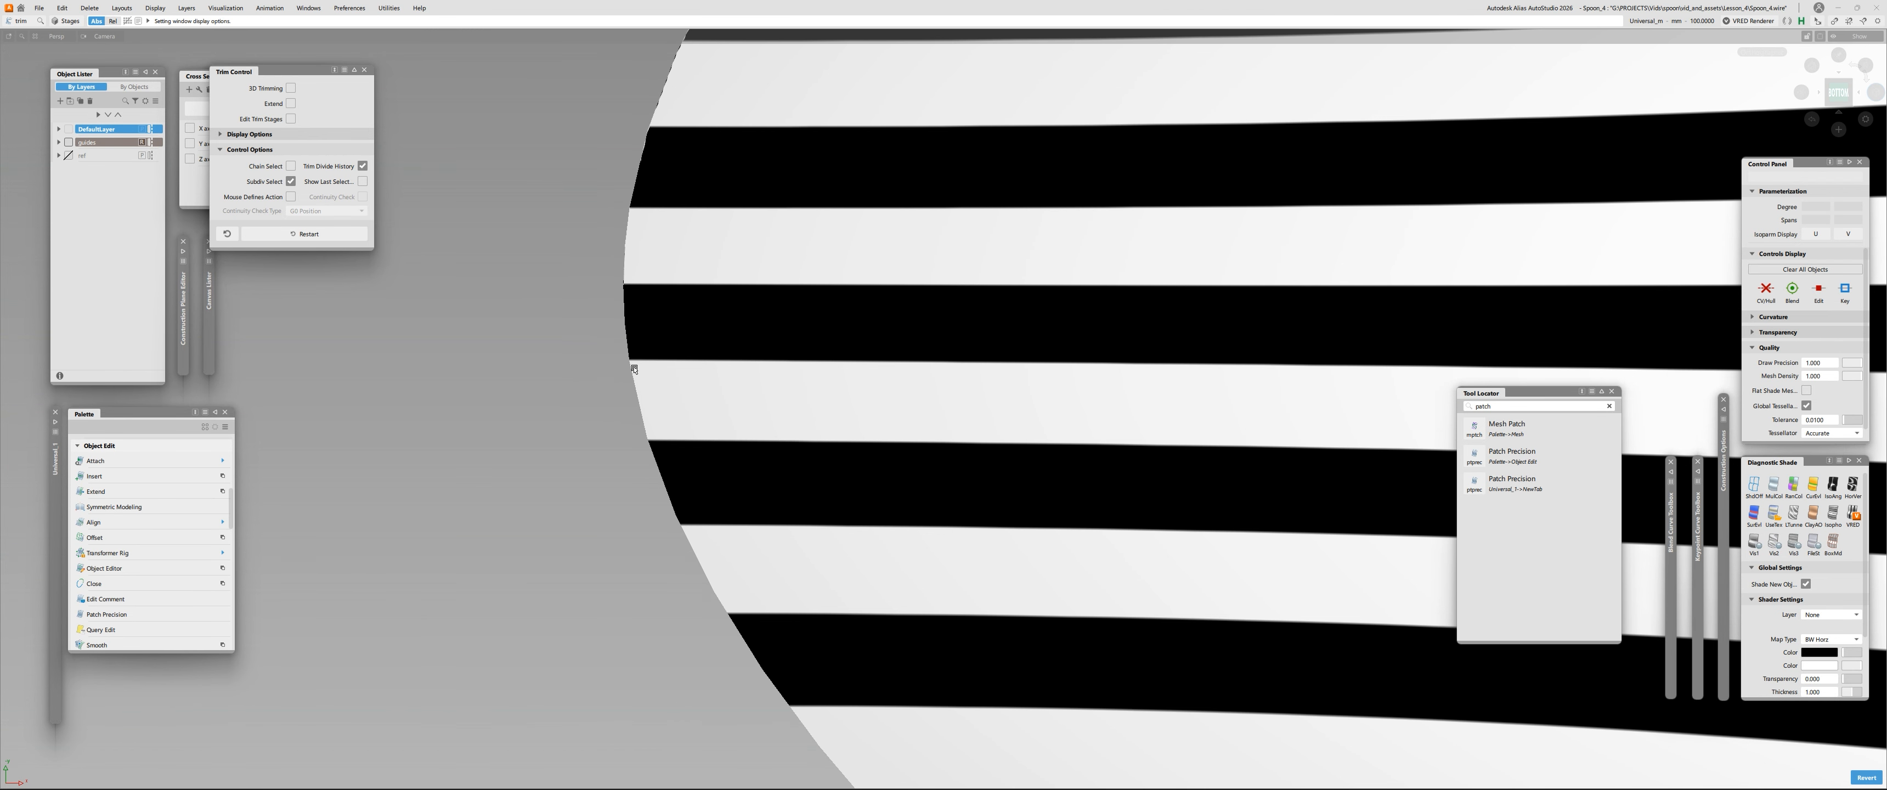
right_click_drag(1256, 342, 1146, 295, "alt+shift")
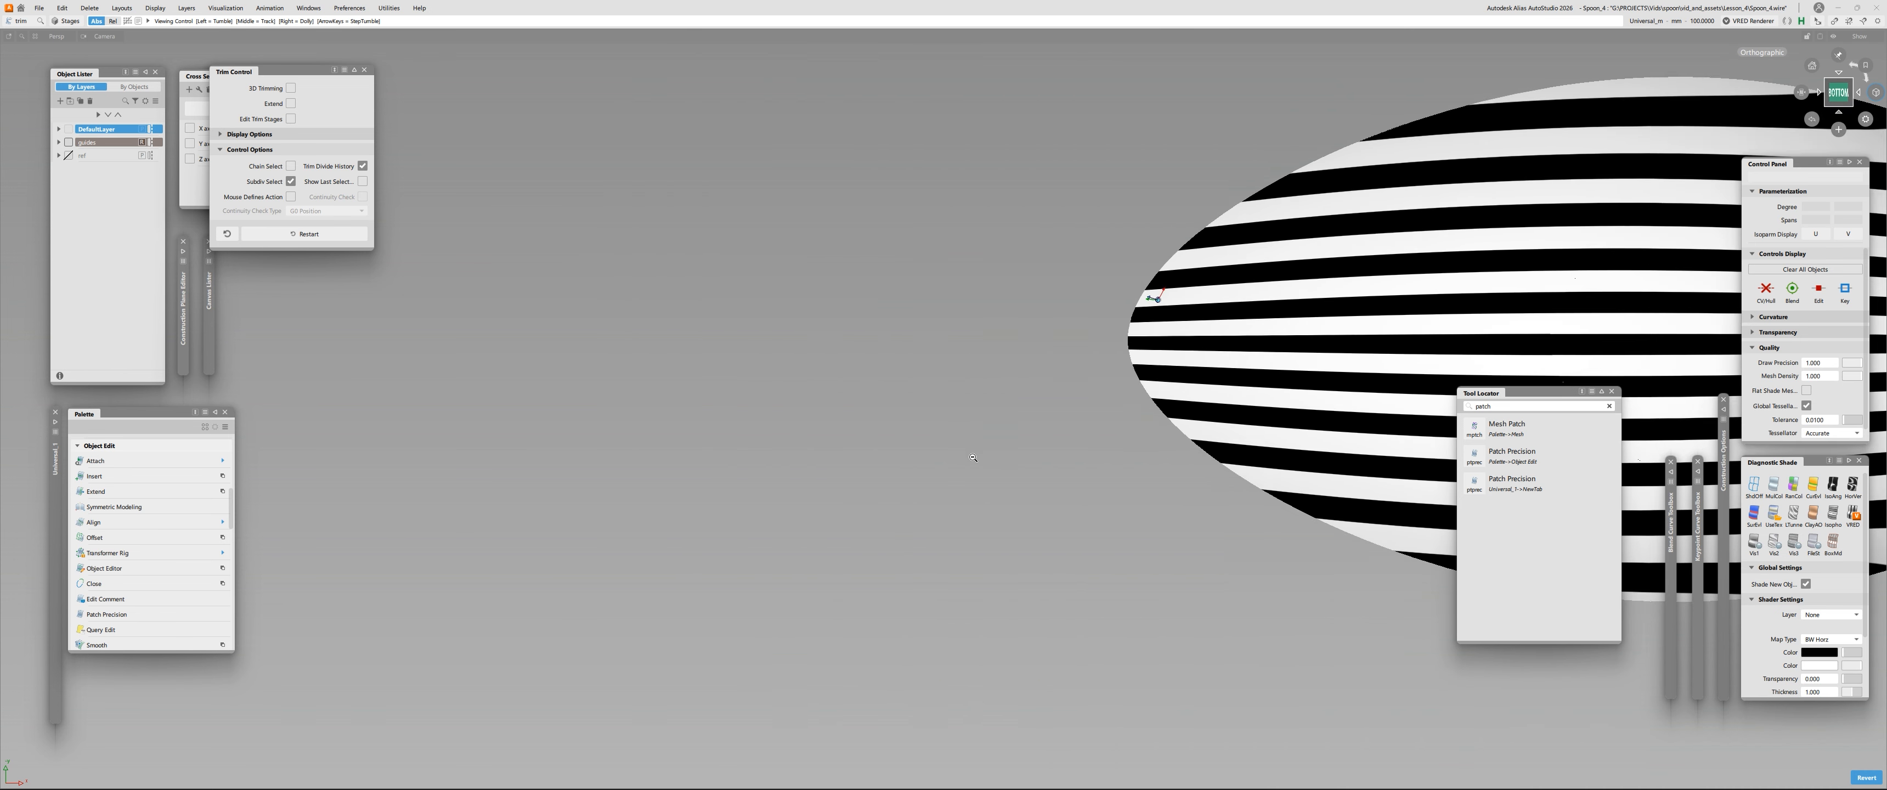
middle_click_drag(1378, 366, 1042, 380, "alt+shift")
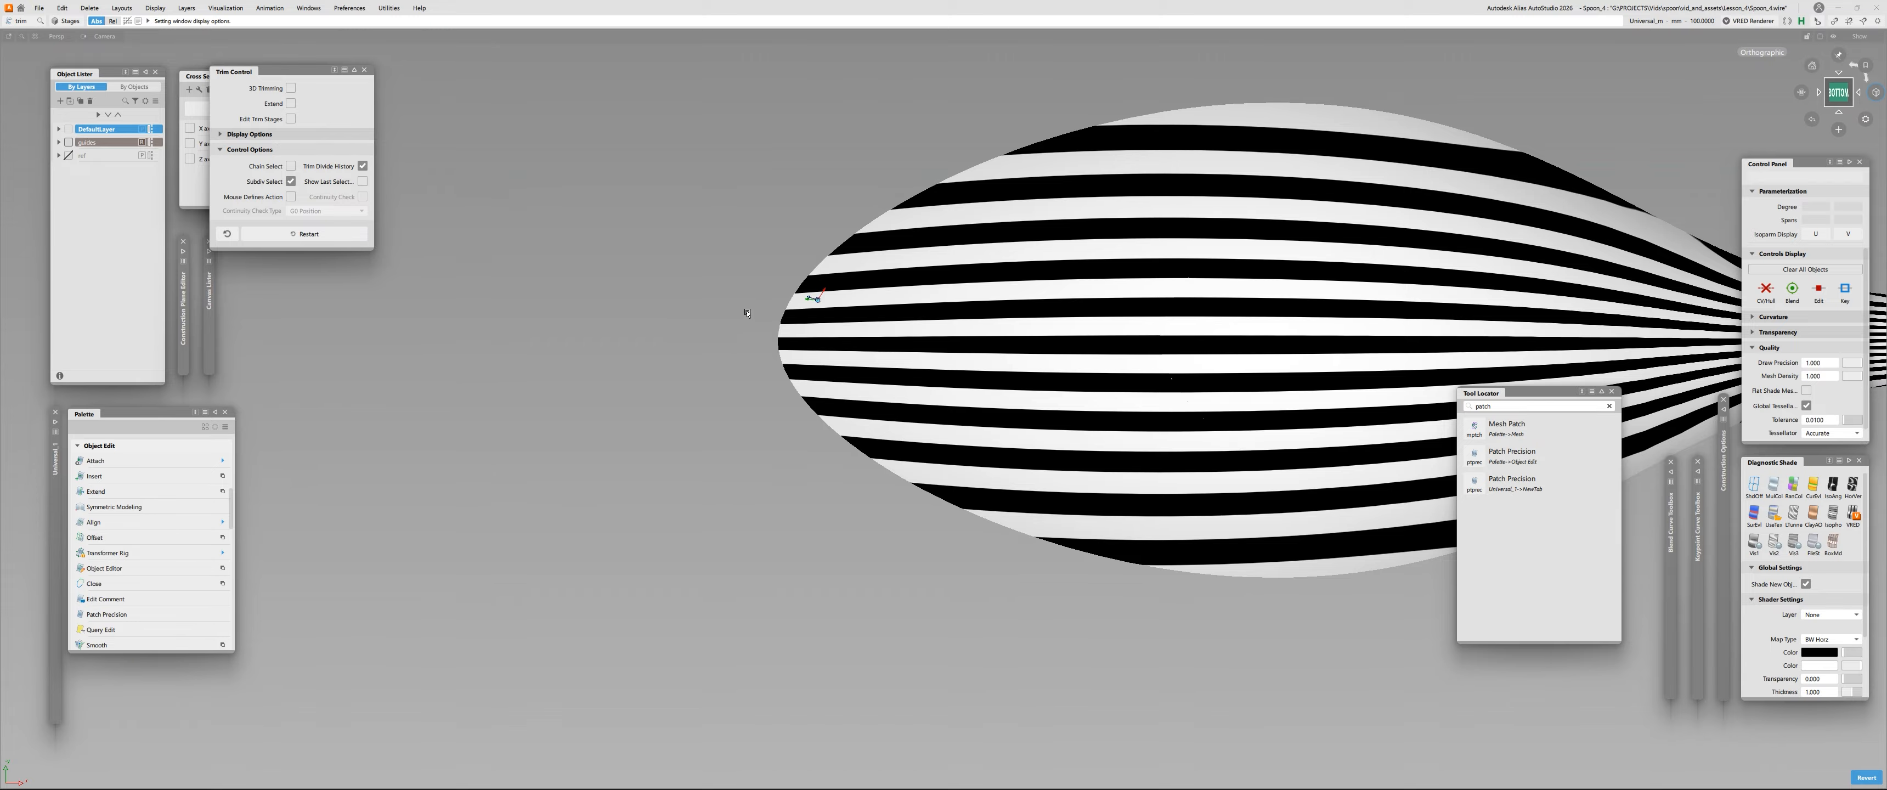
Examine the zebra stripes along the bowl's side profile and head-on at the tip.
left_click_drag(806, 296, 1115, 270, "alt+shift")
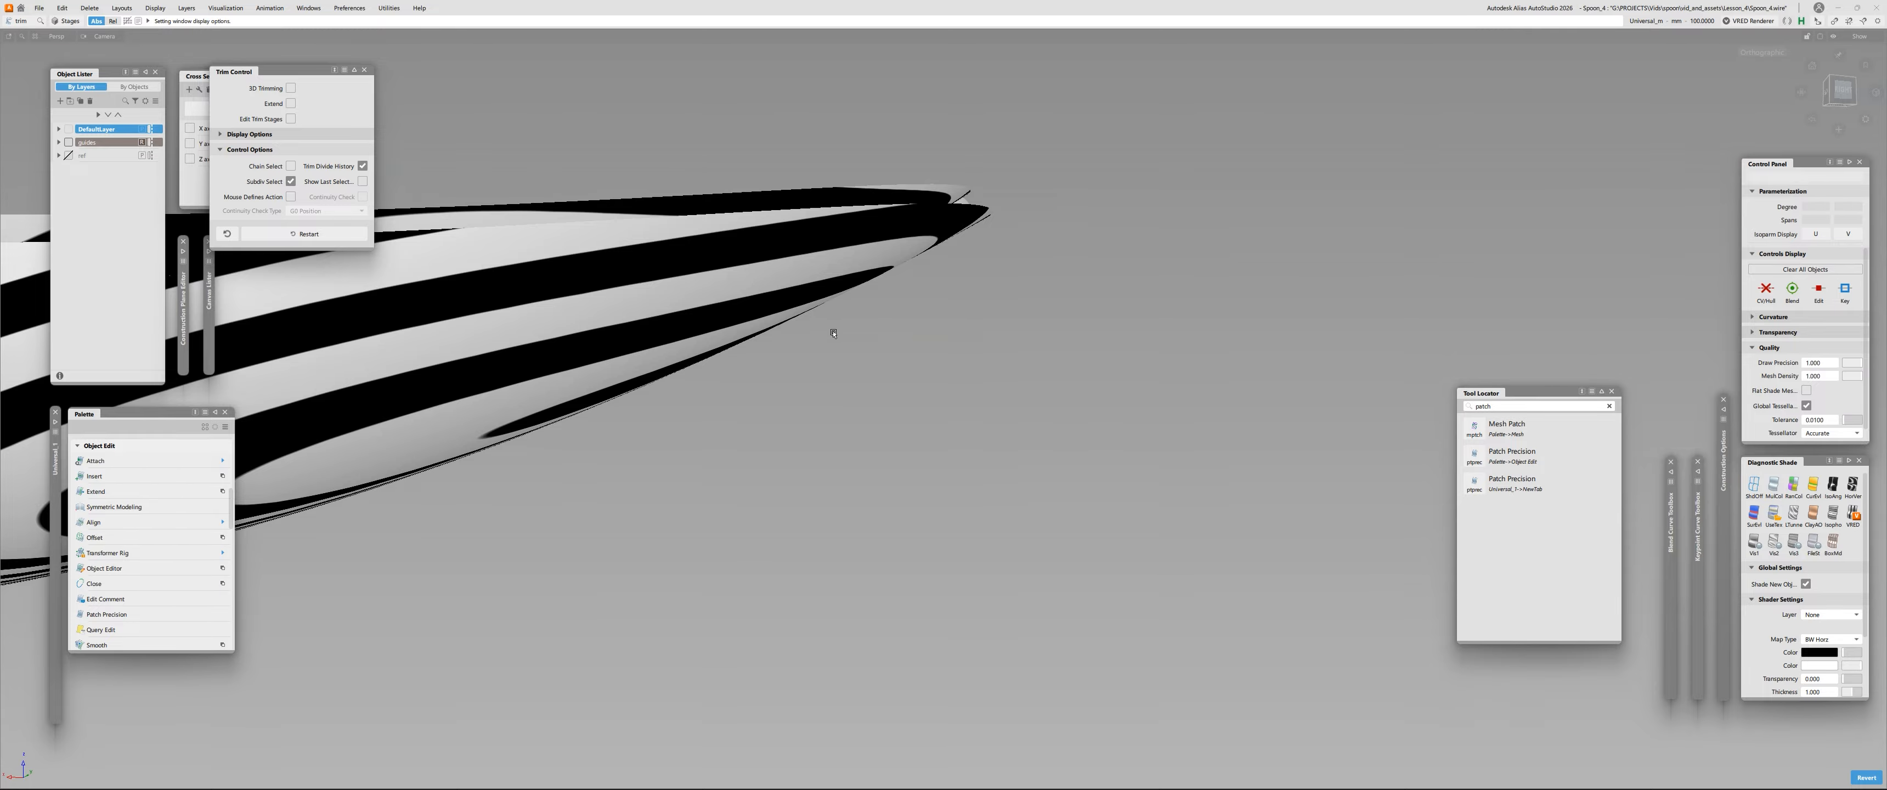
left_click_drag(1035, 272, 824, 192, "alt+shift")
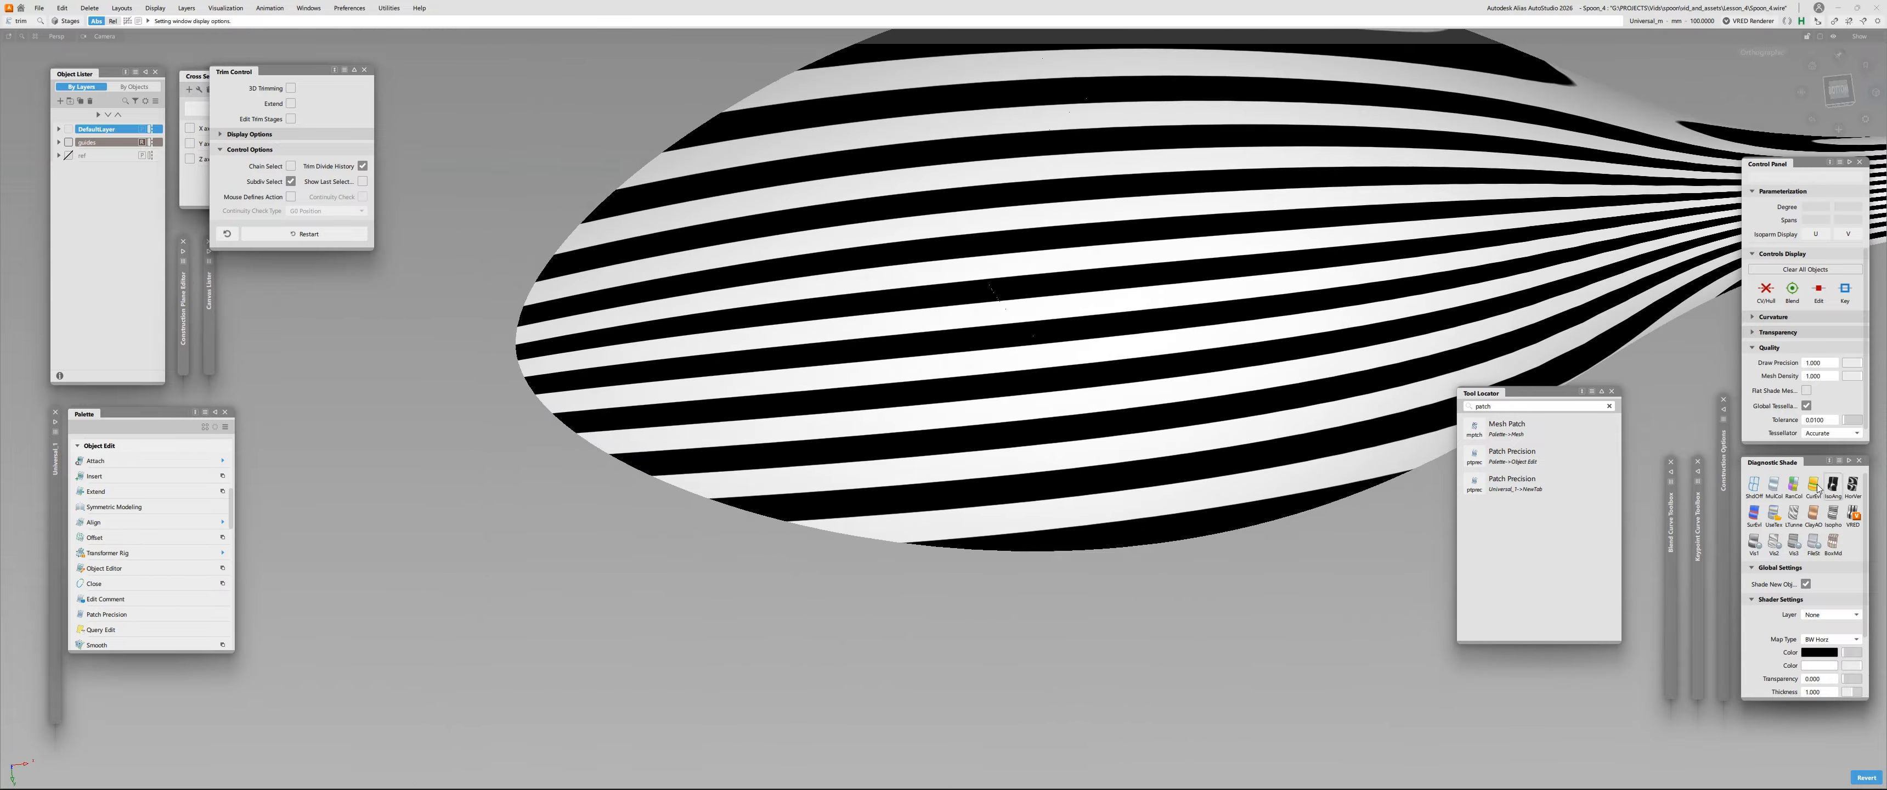
left_click_drag(1209, 308, 1044, 513, "alt+shift")
left_click(1846, 89)
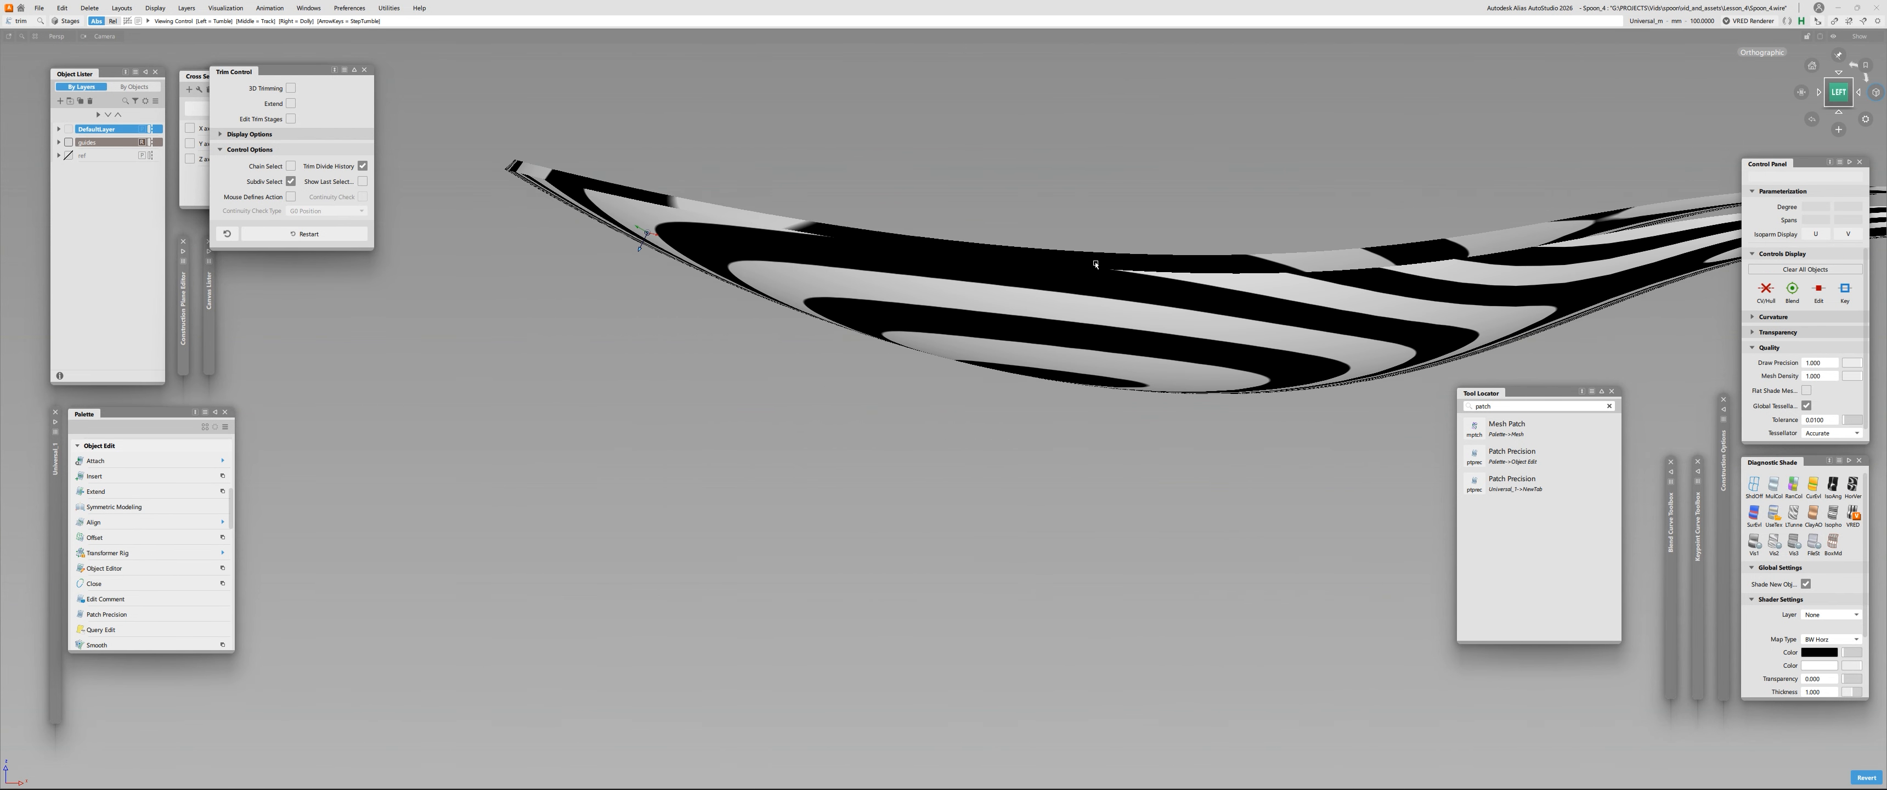
middle_click_drag(983, 320, 800, 358, "alt+shift")
left_click_drag(800, 359, 1157, 377, "alt+shift")
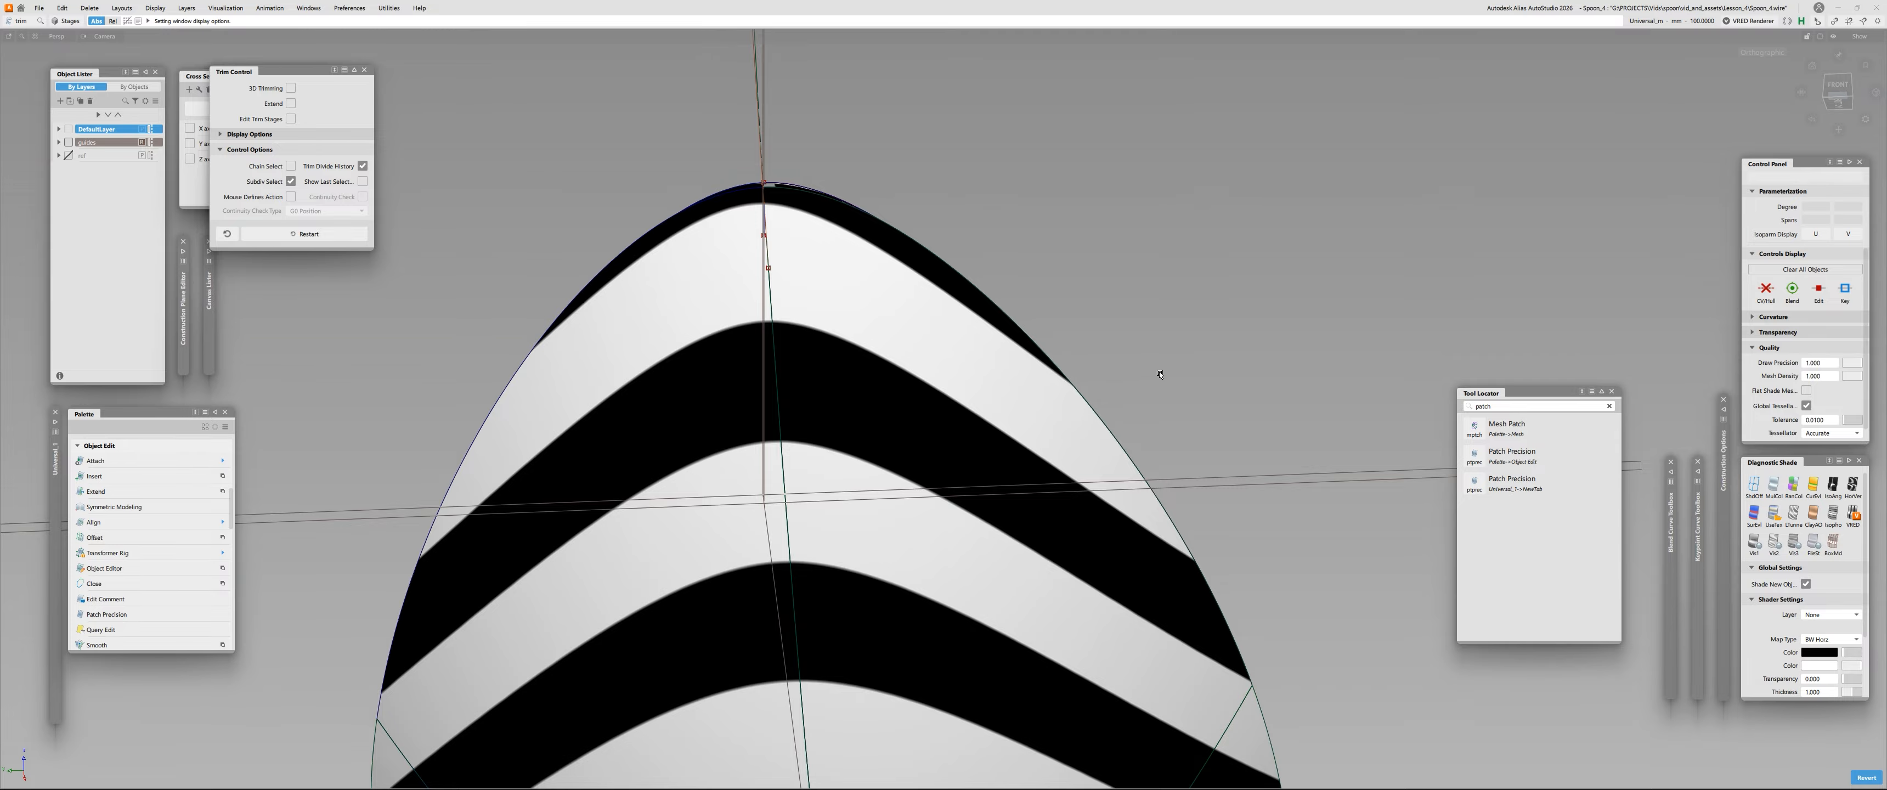
right_click_drag(1171, 365, 1027, 502, "alt+shift")
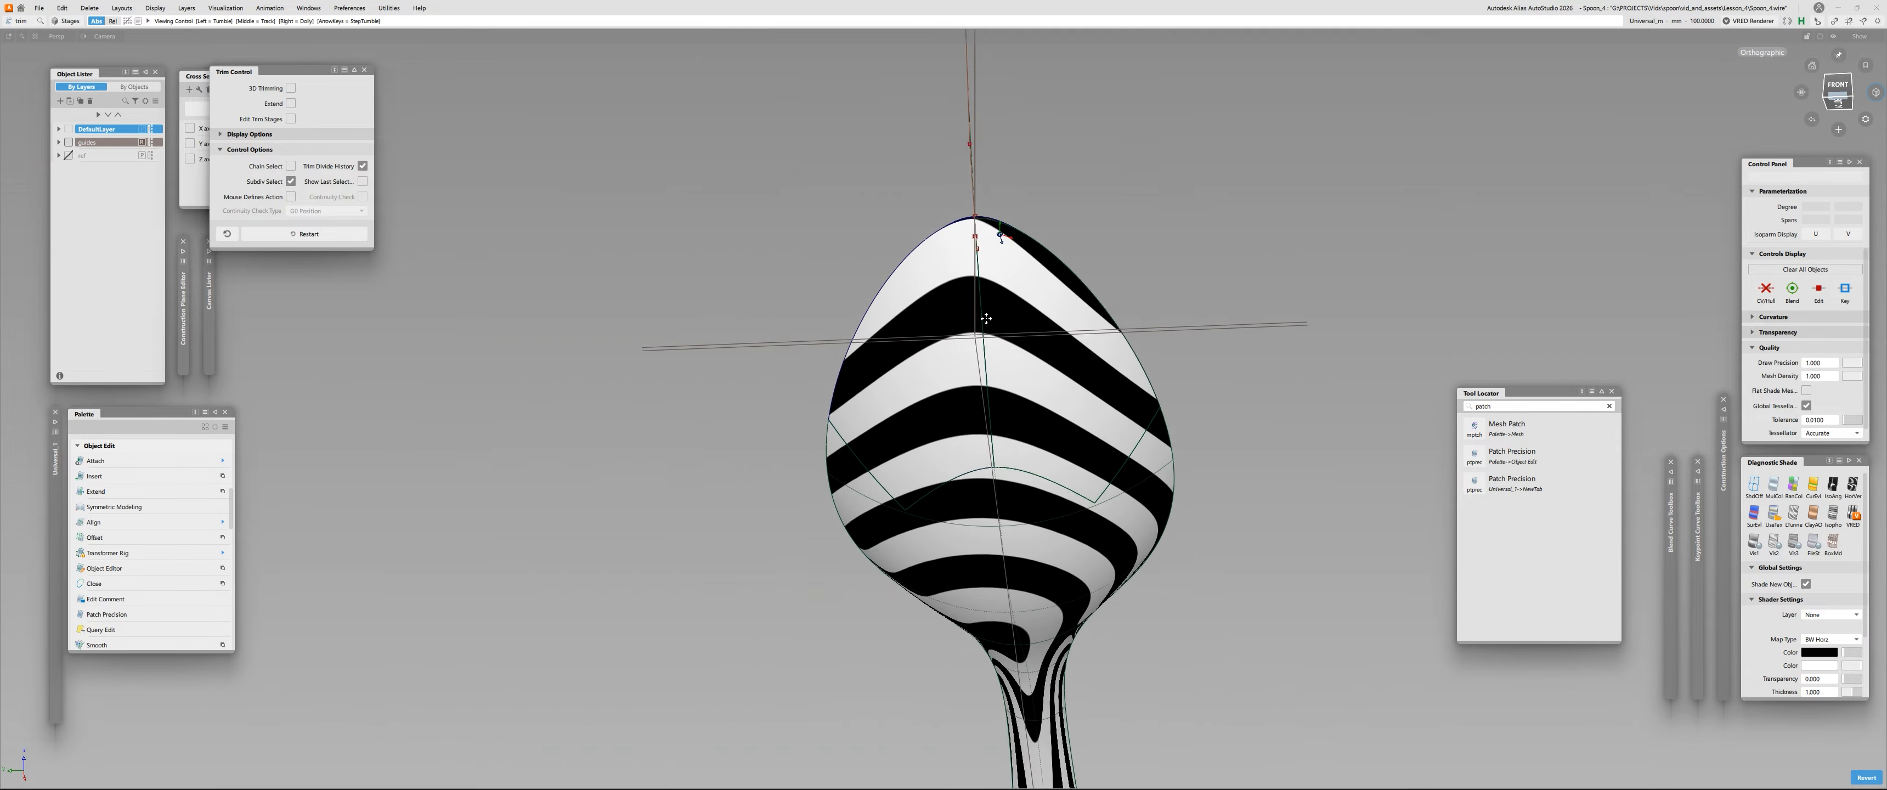
middle_click_drag(1027, 501, 1033, 388, "alt+shift")
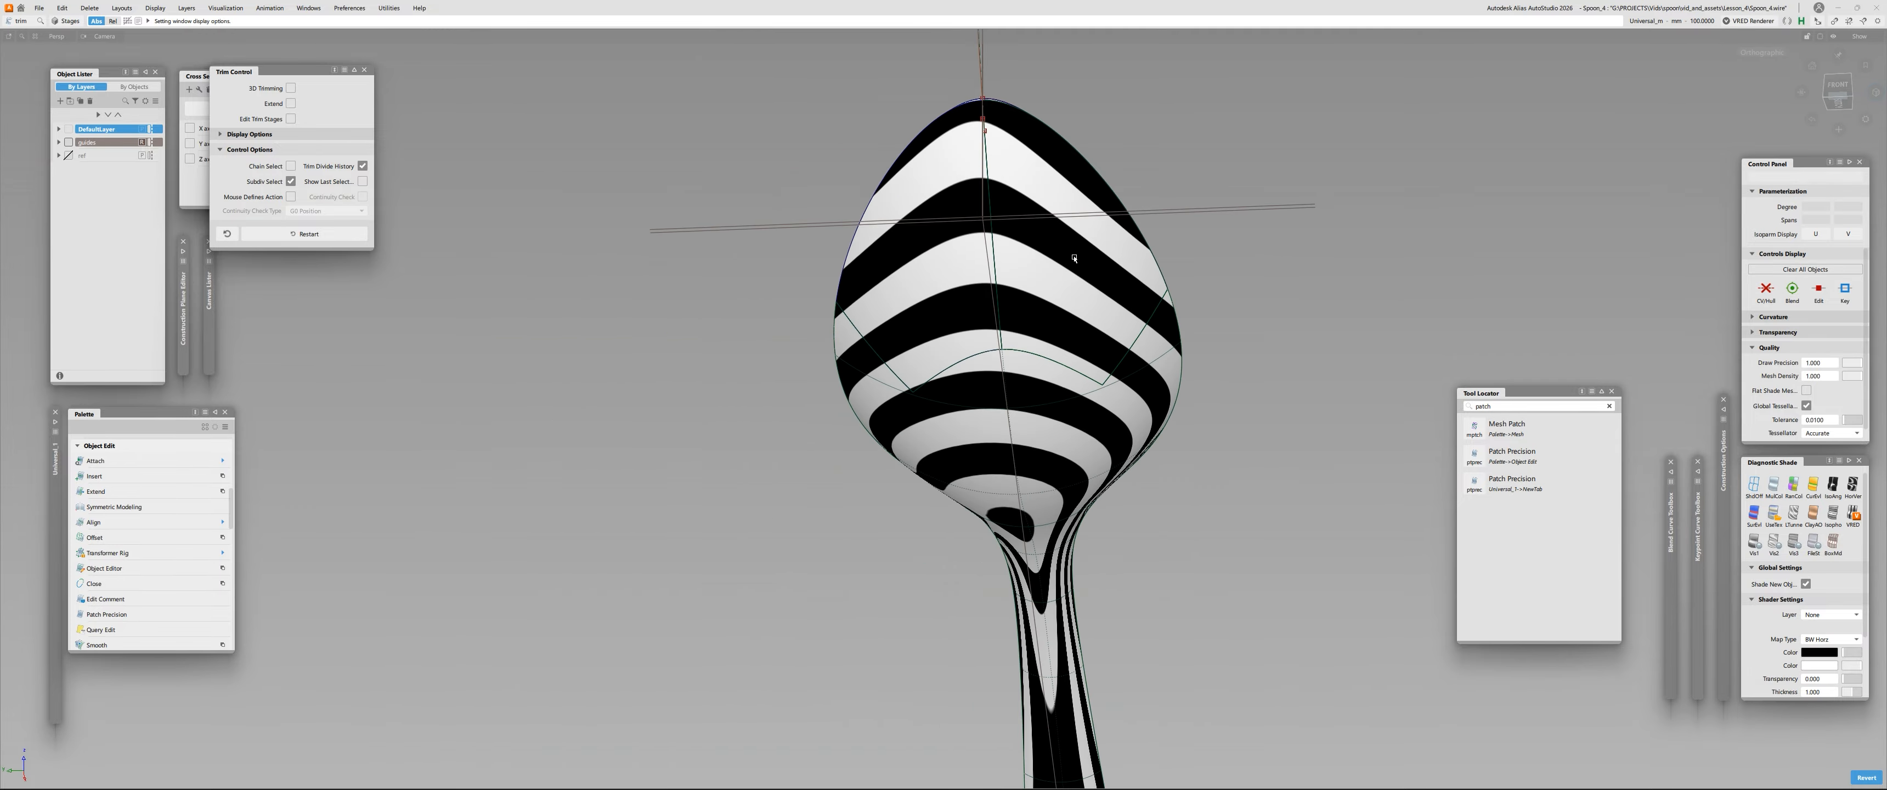
Display the CVs of the trimmed main bowl surface and deselect it.
left_click_drag(1074, 258, 1137, 263, "alt+shift")
left_click_drag(1137, 264, 1156, 248, "ctrl+shift")
left_click(1155, 248)
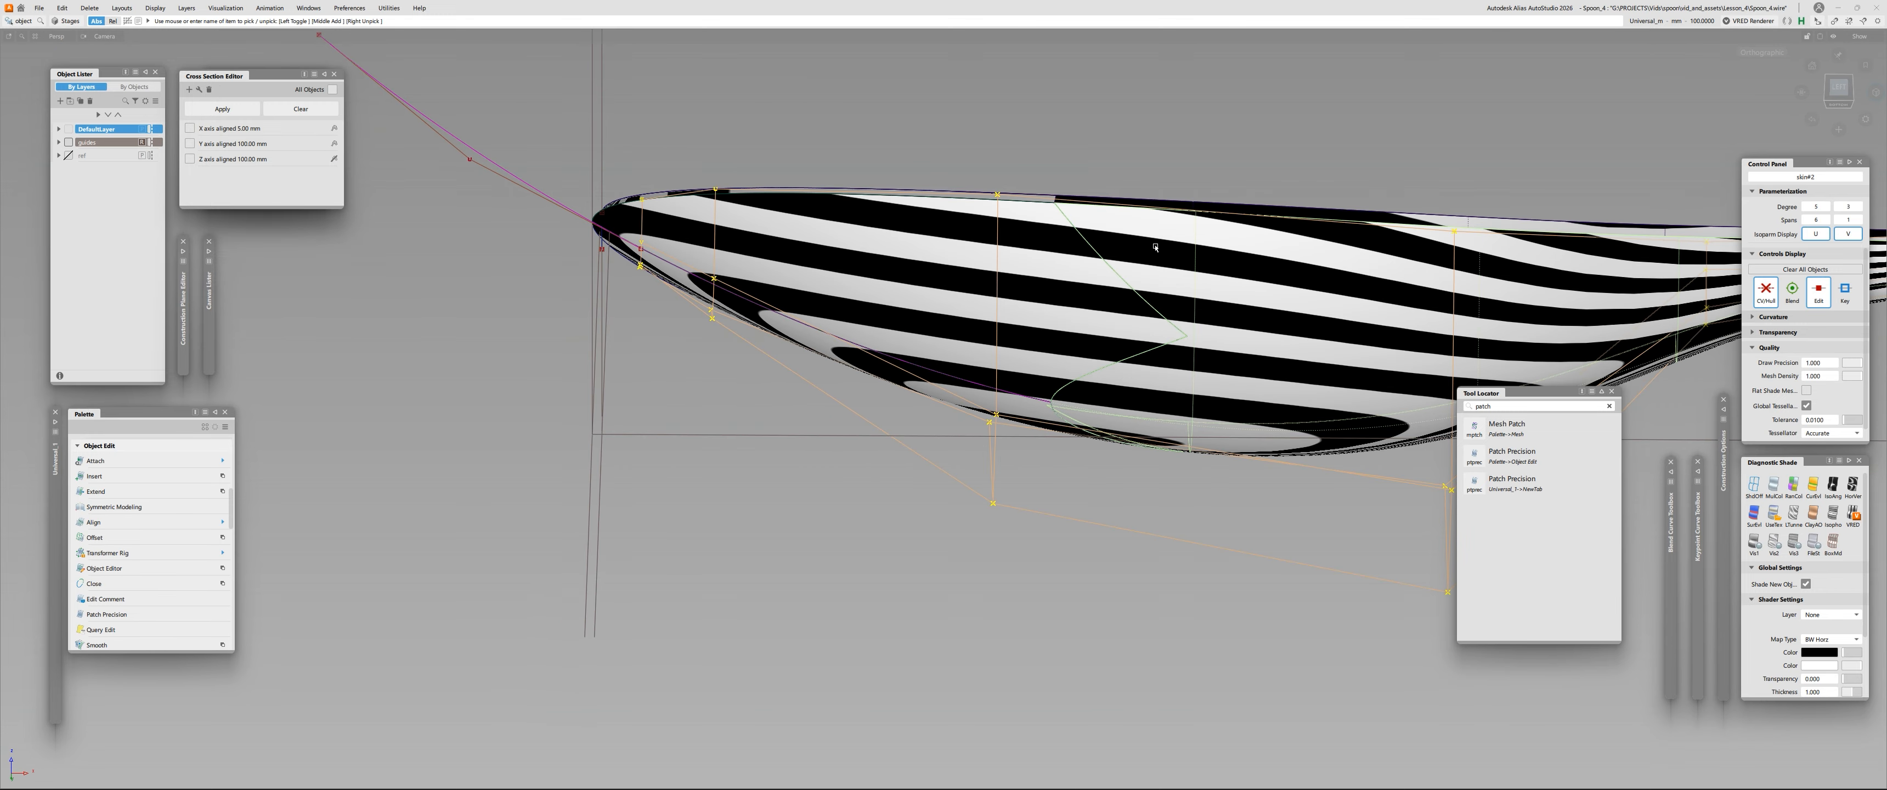
middle_click_drag(1156, 247, 1136, 336, "alt+shift")
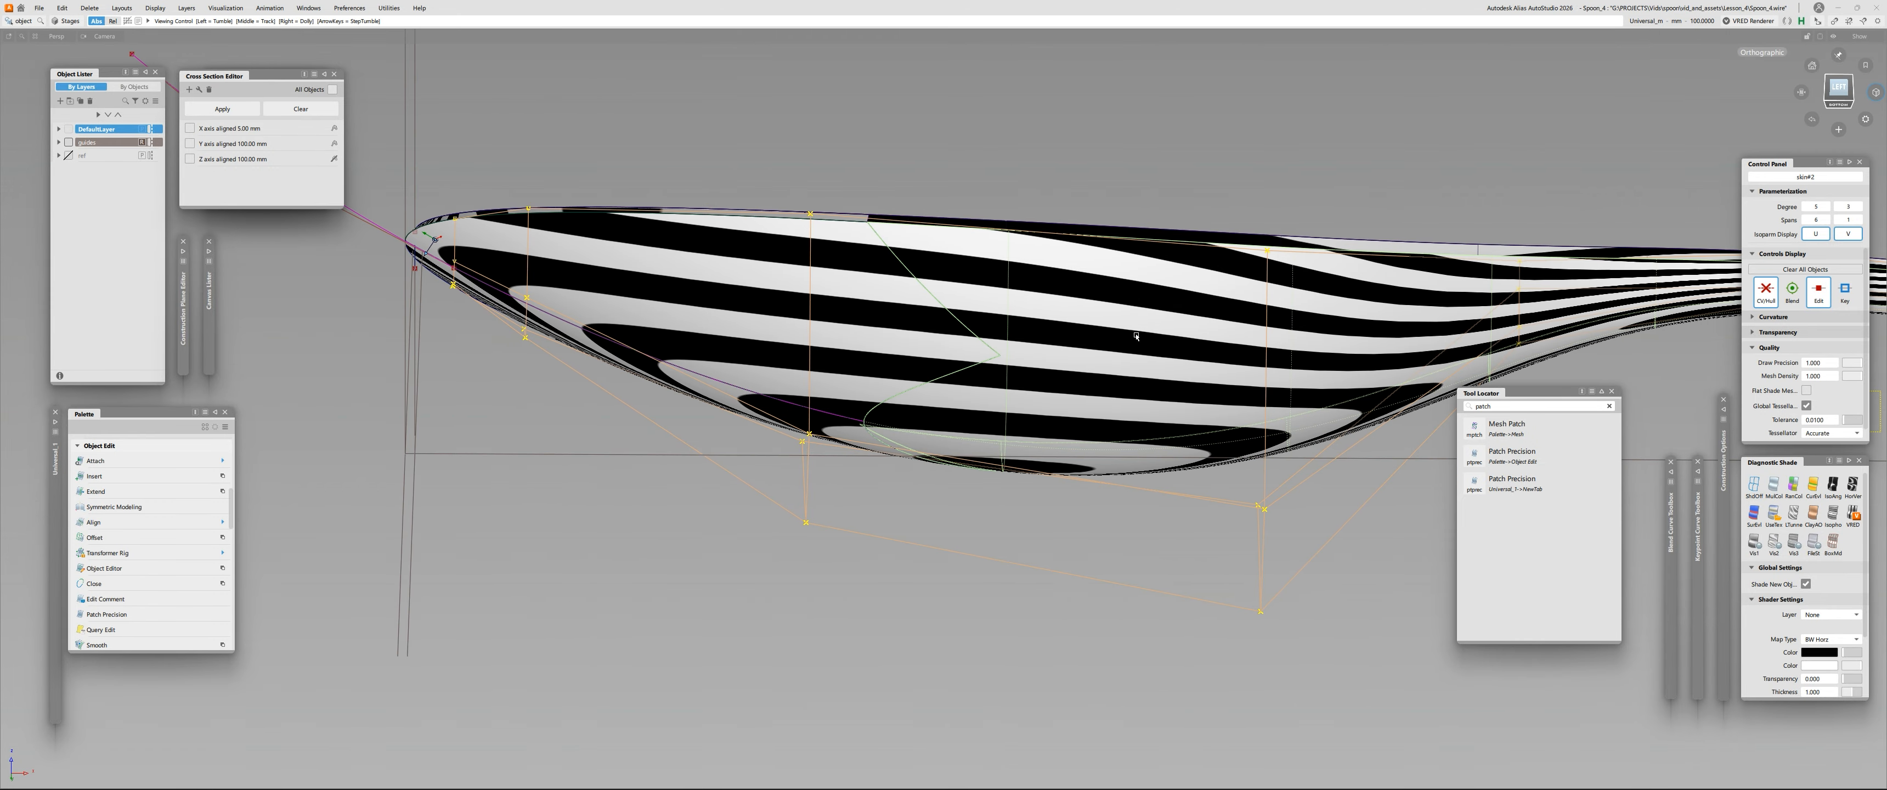
left_click(981, 421)
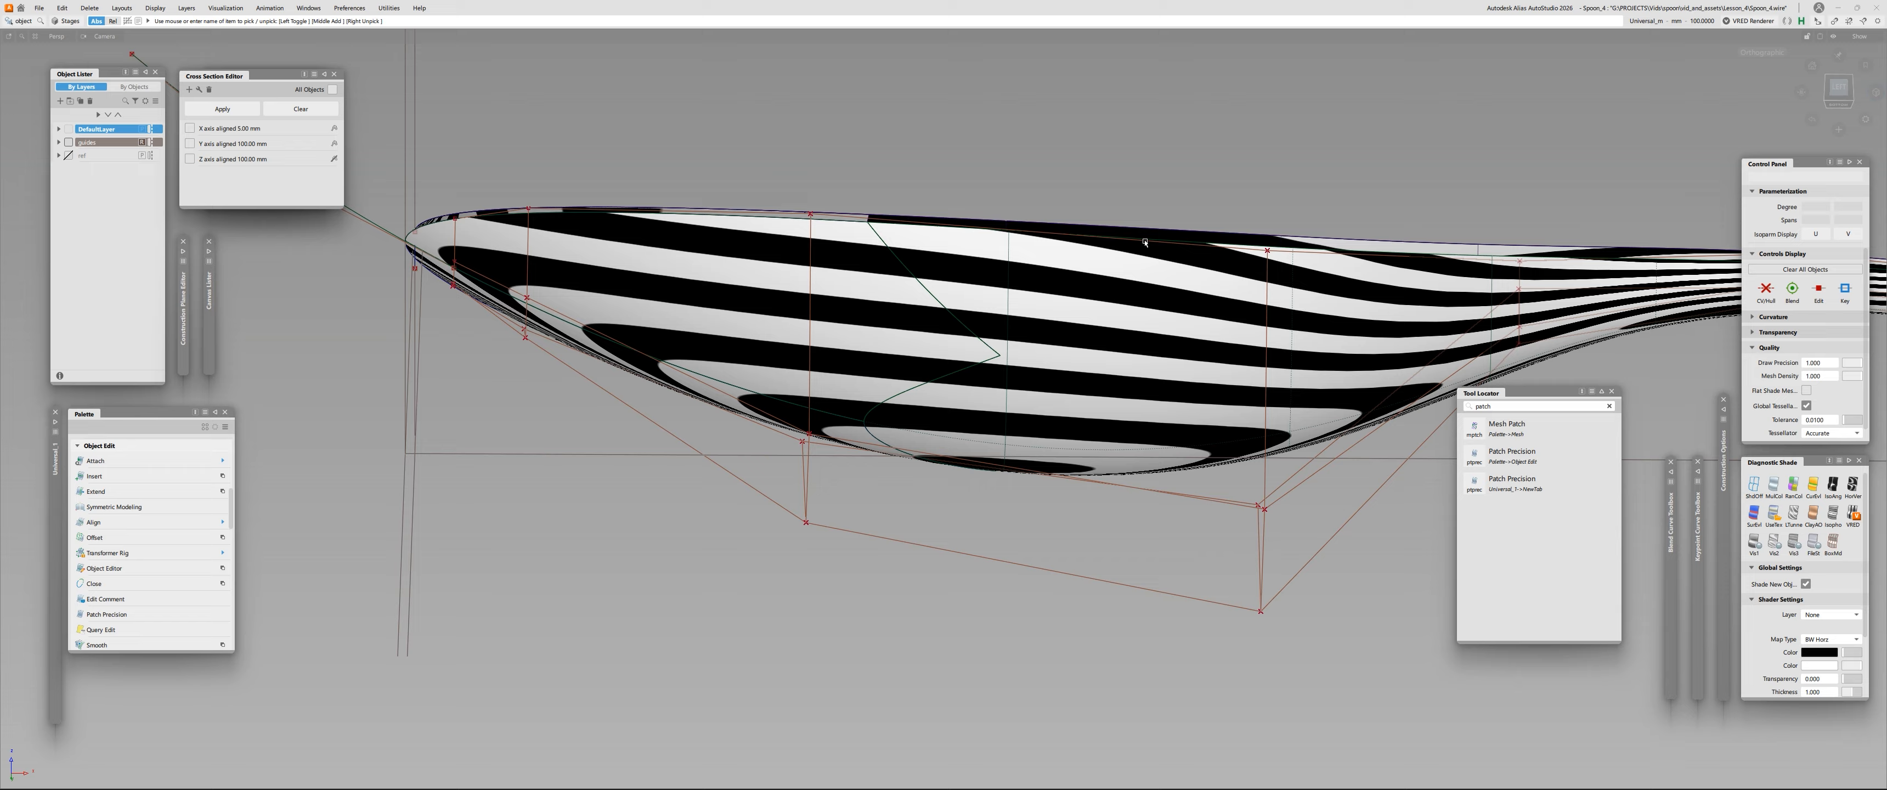
Examine the main bowl surface's CV layout against the zebra stripes around the tip and hide the CVs.
middle_click_drag(1151, 367, 1234, 308, "alt+shift")
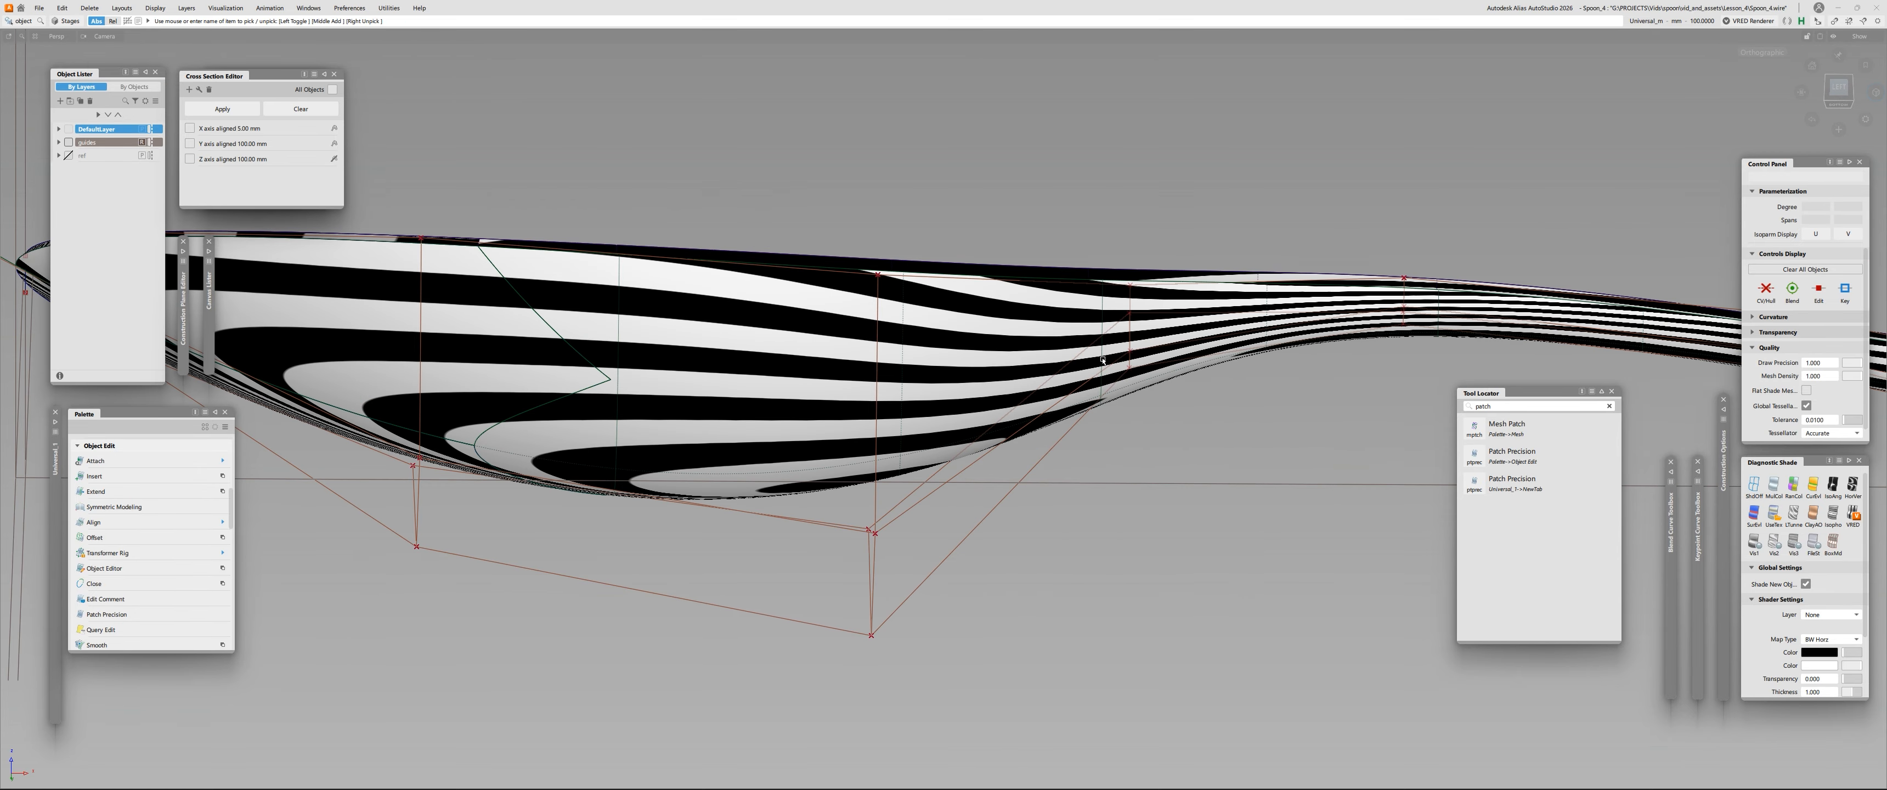
middle_click_drag(1113, 377, 1112, 423, "alt+shift")
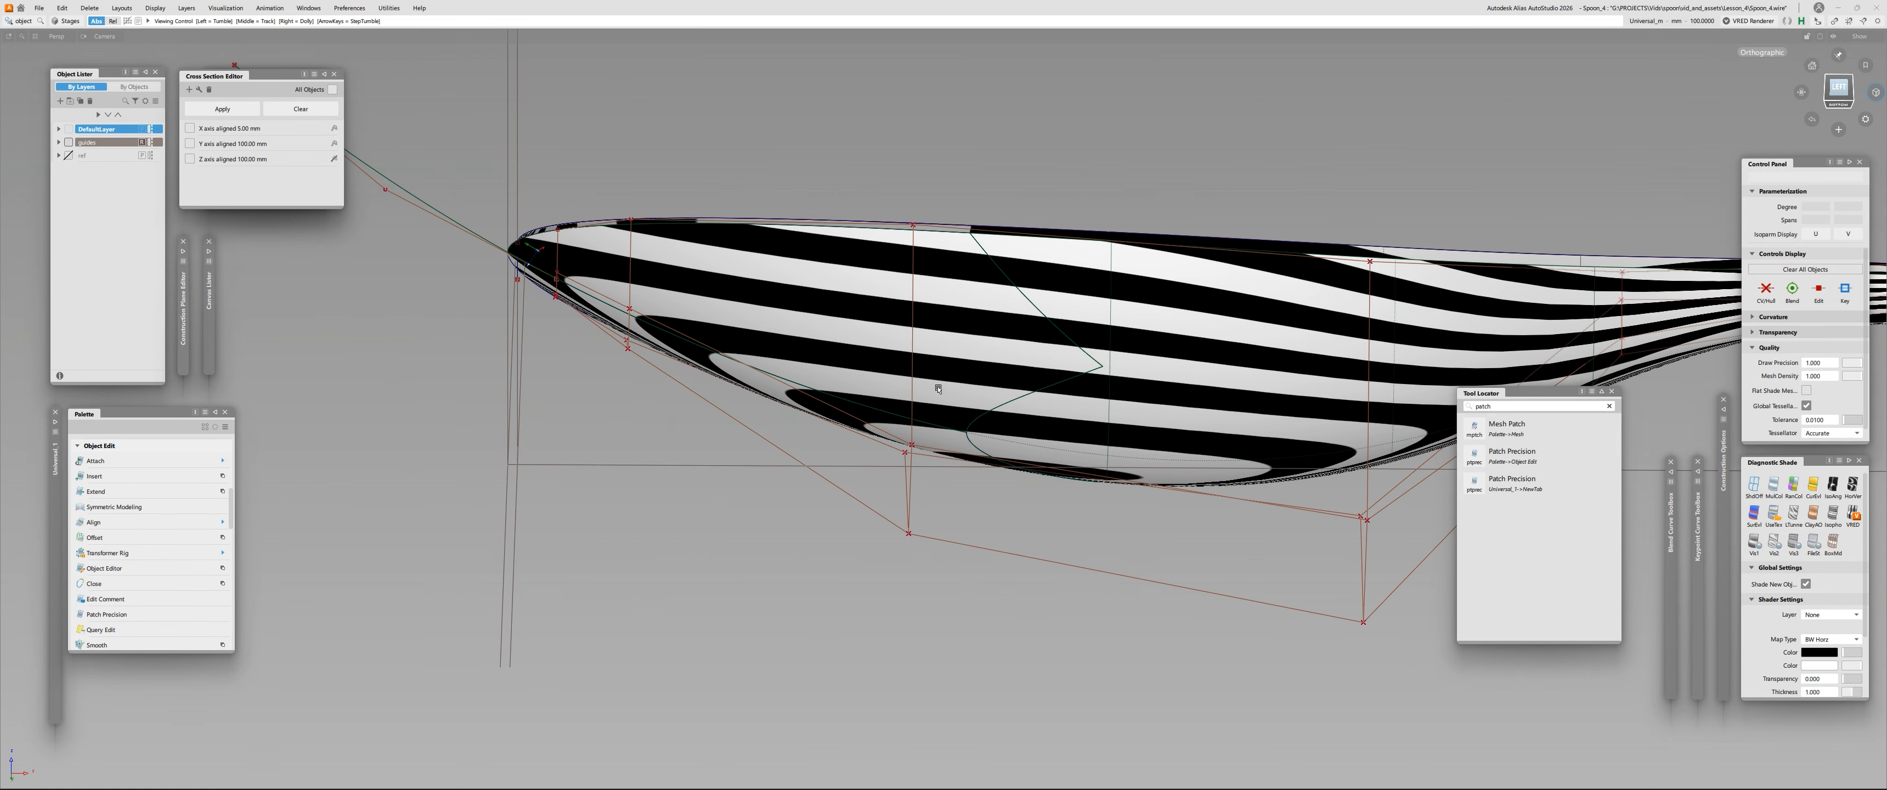
left_click_drag(939, 389, 897, 285, "alt+shift")
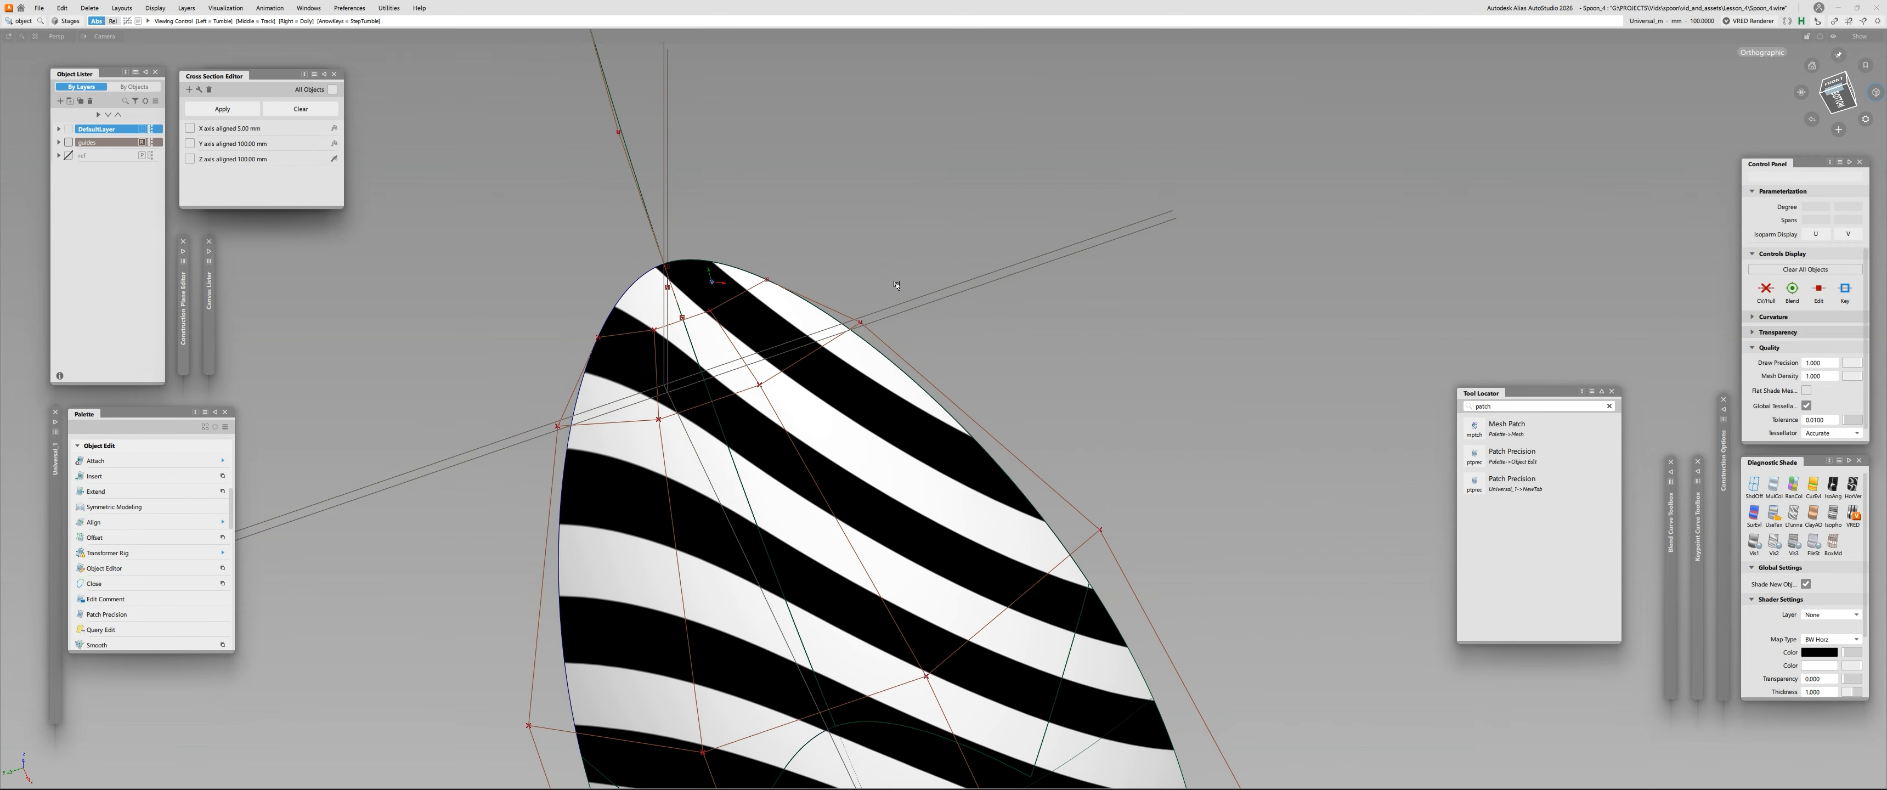
right_click_drag(897, 286, 625, 263, "alt+shift")
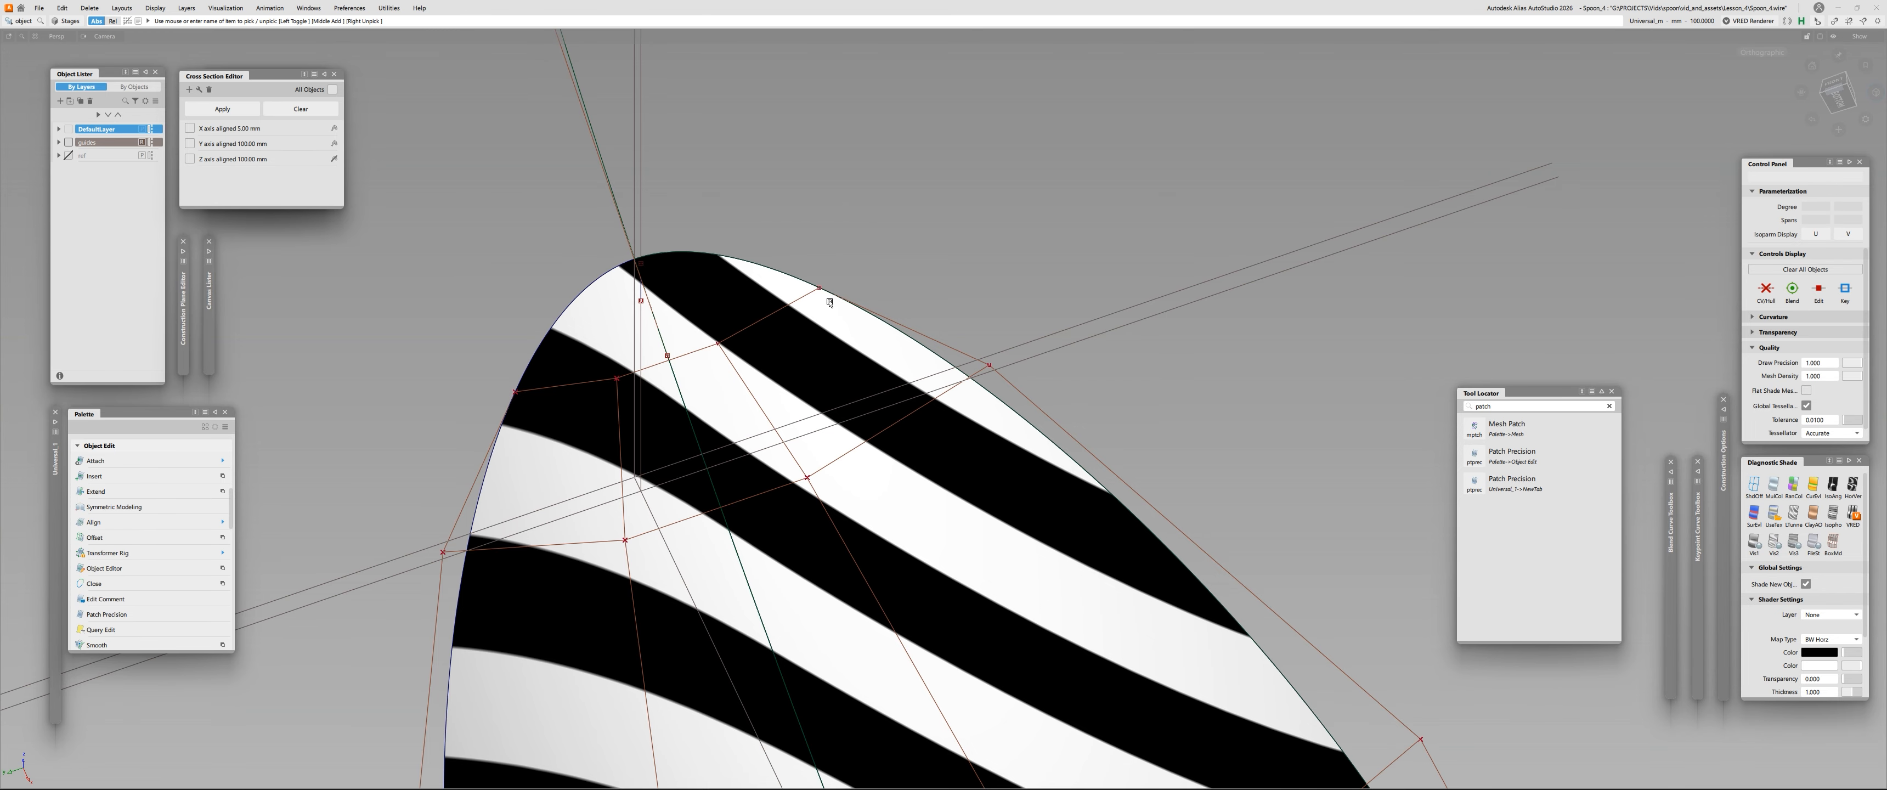
left_click_drag(829, 301, 324, 379, "alt+shift")
right_click_drag(325, 379, 1106, 356, "alt+shift")
left_click_drag(1106, 356, 1047, 383, "alt+shift")
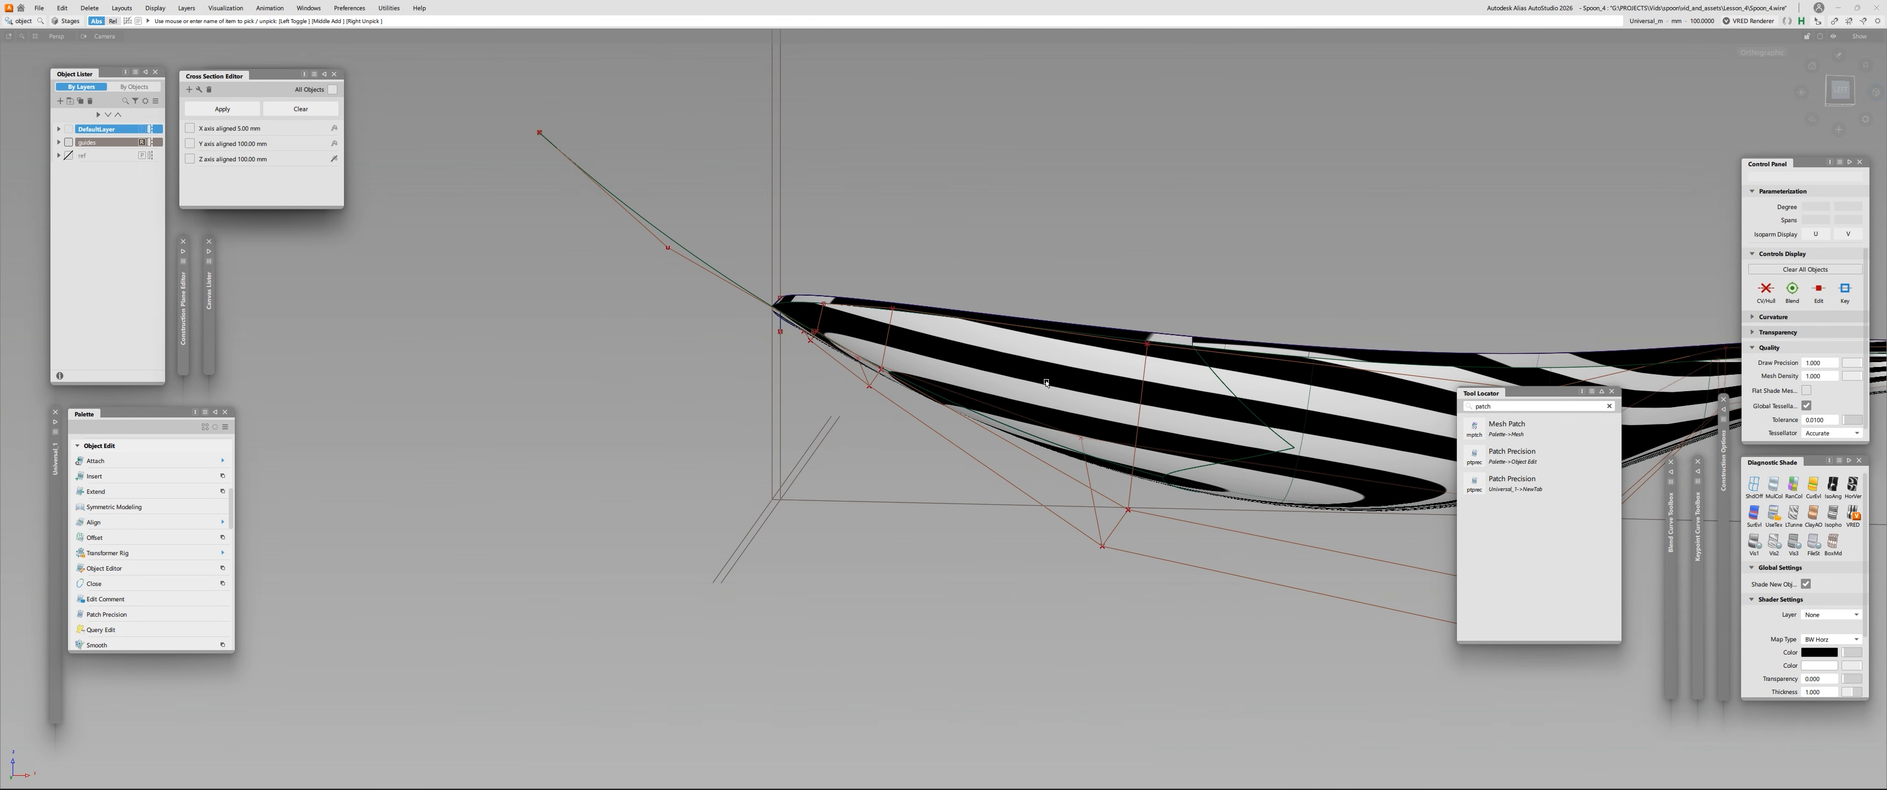
middle_click_drag(1047, 382, 699, 383, "alt+shift")
left_click_drag(699, 382, 780, 84, "alt+shift")
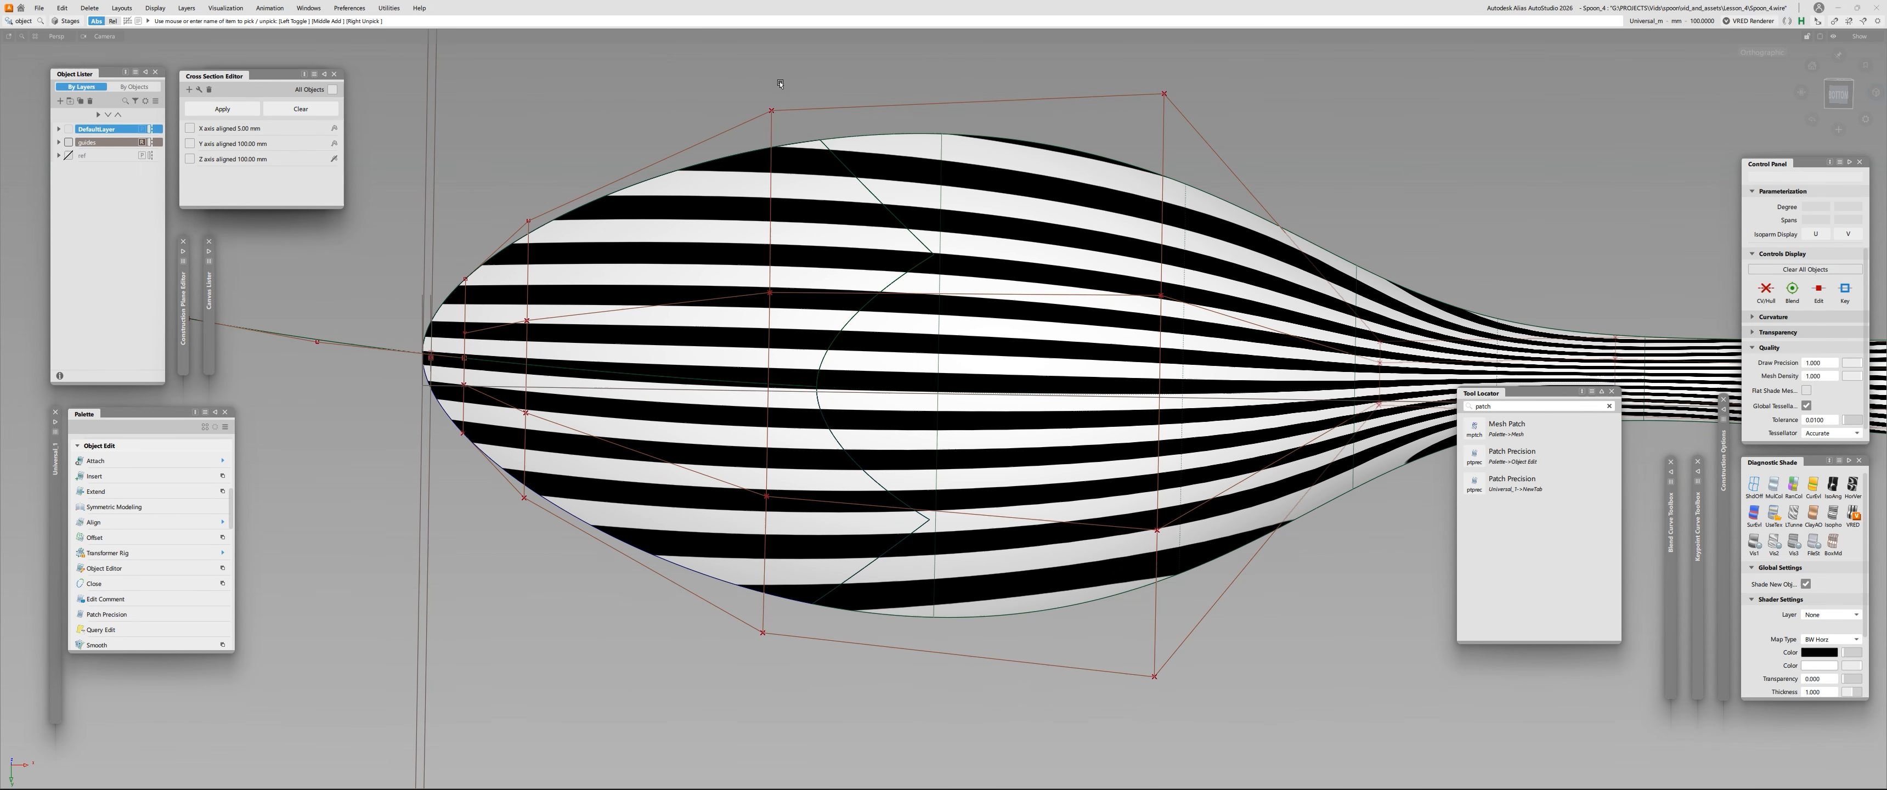
mouse_move(813, 375)
left_mouse_down("alt+shift")
mouse_move(792, 404)
mouse_move(797, 359)
left_mouse_up("alt+shift")
left_click(1108, 215)
Examine the zebra stripe flow over the whole spoon, from the bowl tip along the handle.
left_click_drag(1108, 215, 1209, 392, "alt+shift")
right_click_drag(1510, 242, 1436, 245, "alt+shift")
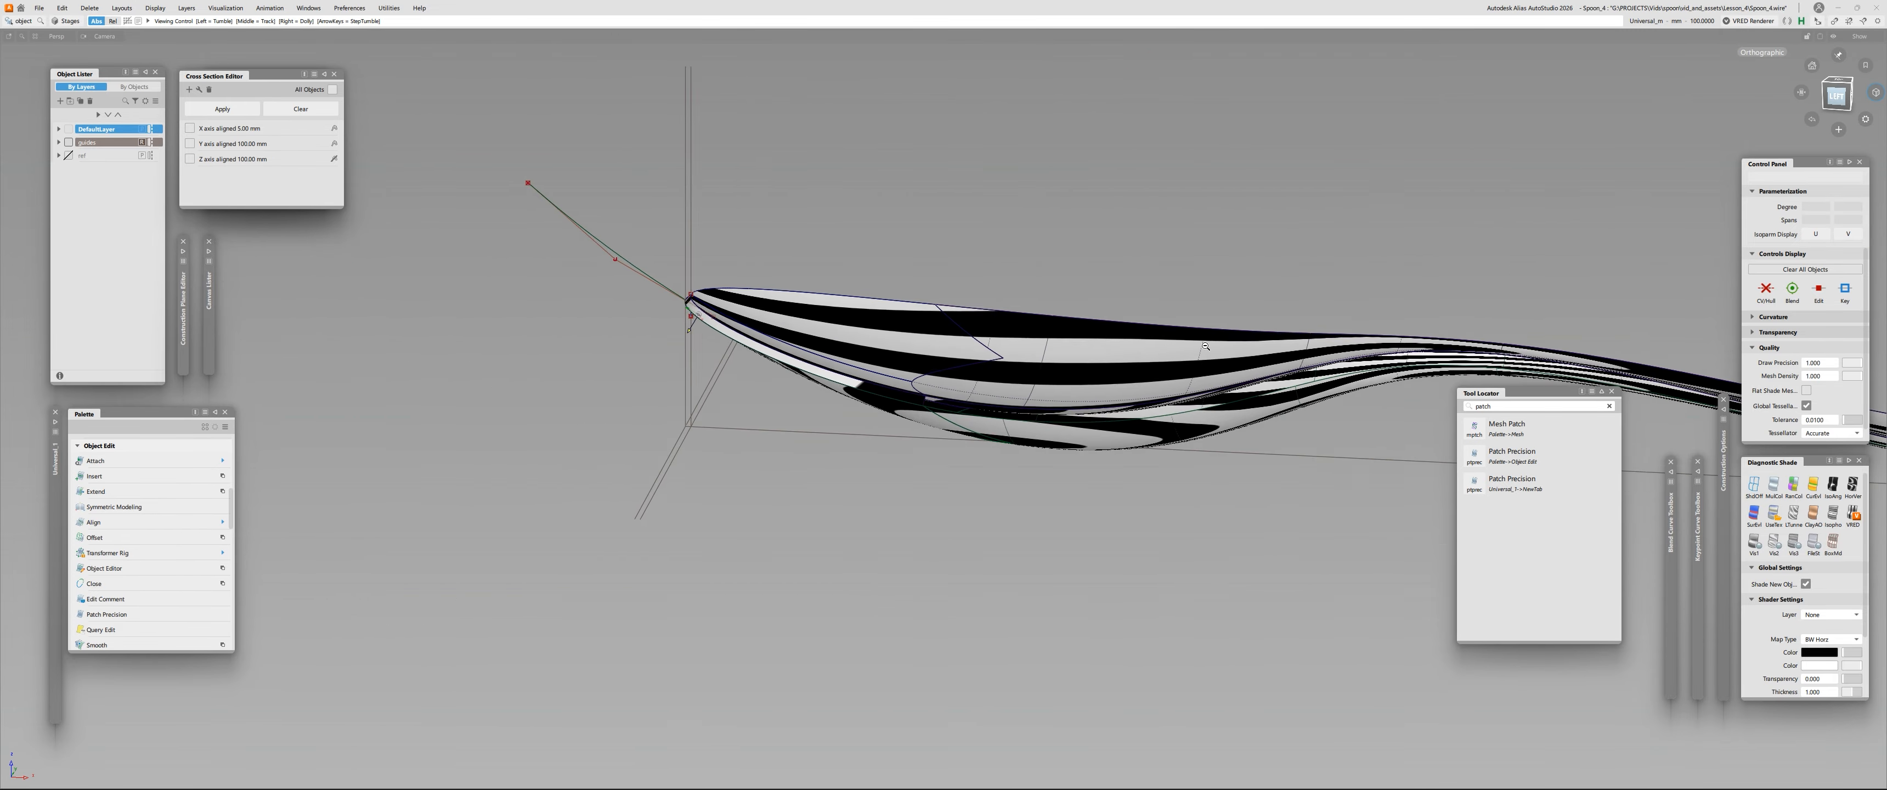
middle_click_drag(1435, 246, 864, 235, "alt+shift")
left_click_drag(865, 234, 977, 251, "alt+shift")
left_click_drag(1054, 318, 1107, 234, "alt+shift")
right_click_drag(1107, 234, 1022, 359, "alt+shift")
middle_click_drag(1022, 359, 1275, 363, "alt+shift")
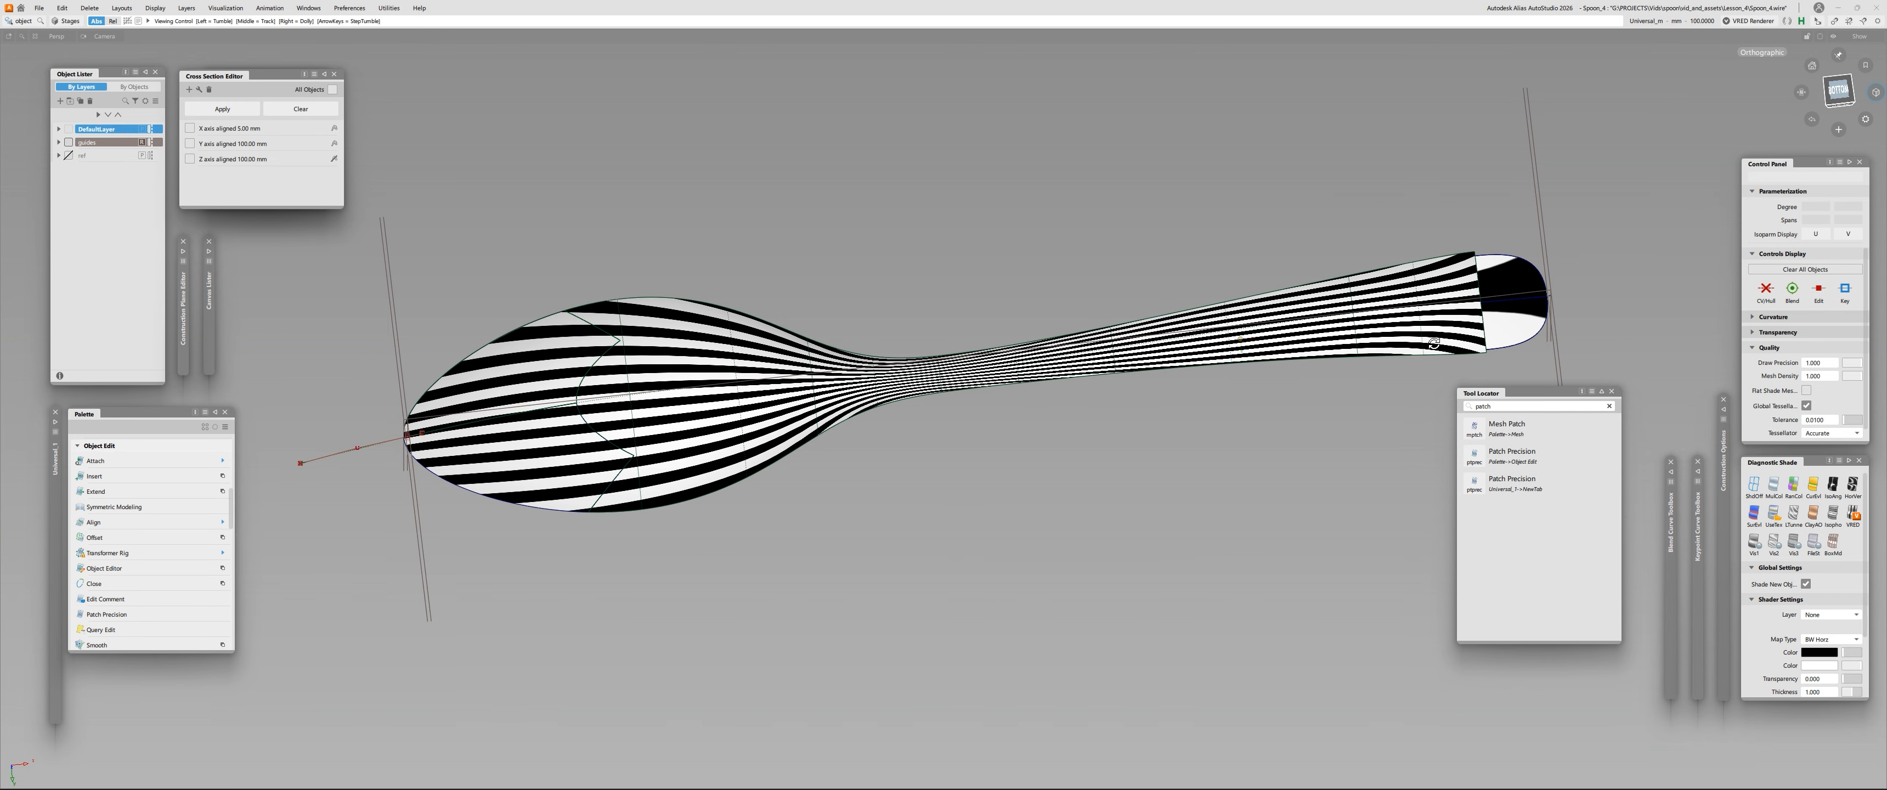
Examine the zebra stripes over the handle's end and its underside, including the underside surface's CVs.
right_click_drag(1435, 343, 1575, 345, "alt+shift")
middle_click_drag(1575, 345, 1142, 410, "alt+shift")
right_click_drag(1142, 410, 1246, 399, "alt+shift")
left_click_drag(1245, 400, 926, 399, "alt+shift")
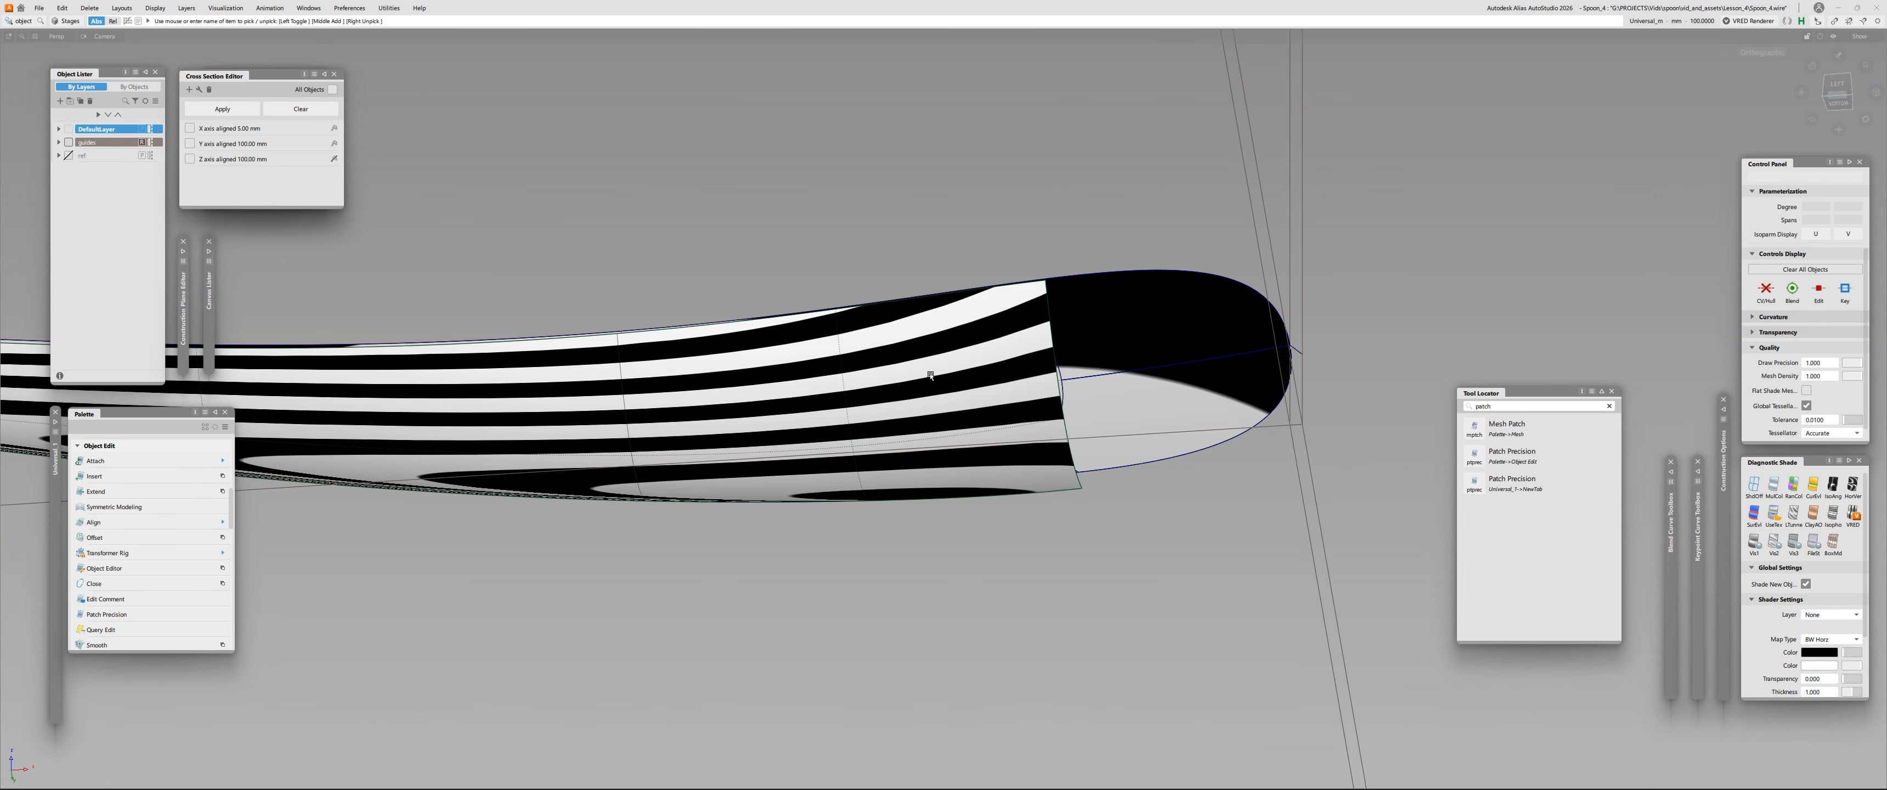
right_click_drag(931, 375, 1040, 374, "alt+shift")
left_click_drag(1041, 373, 1098, 498, "alt+shift")
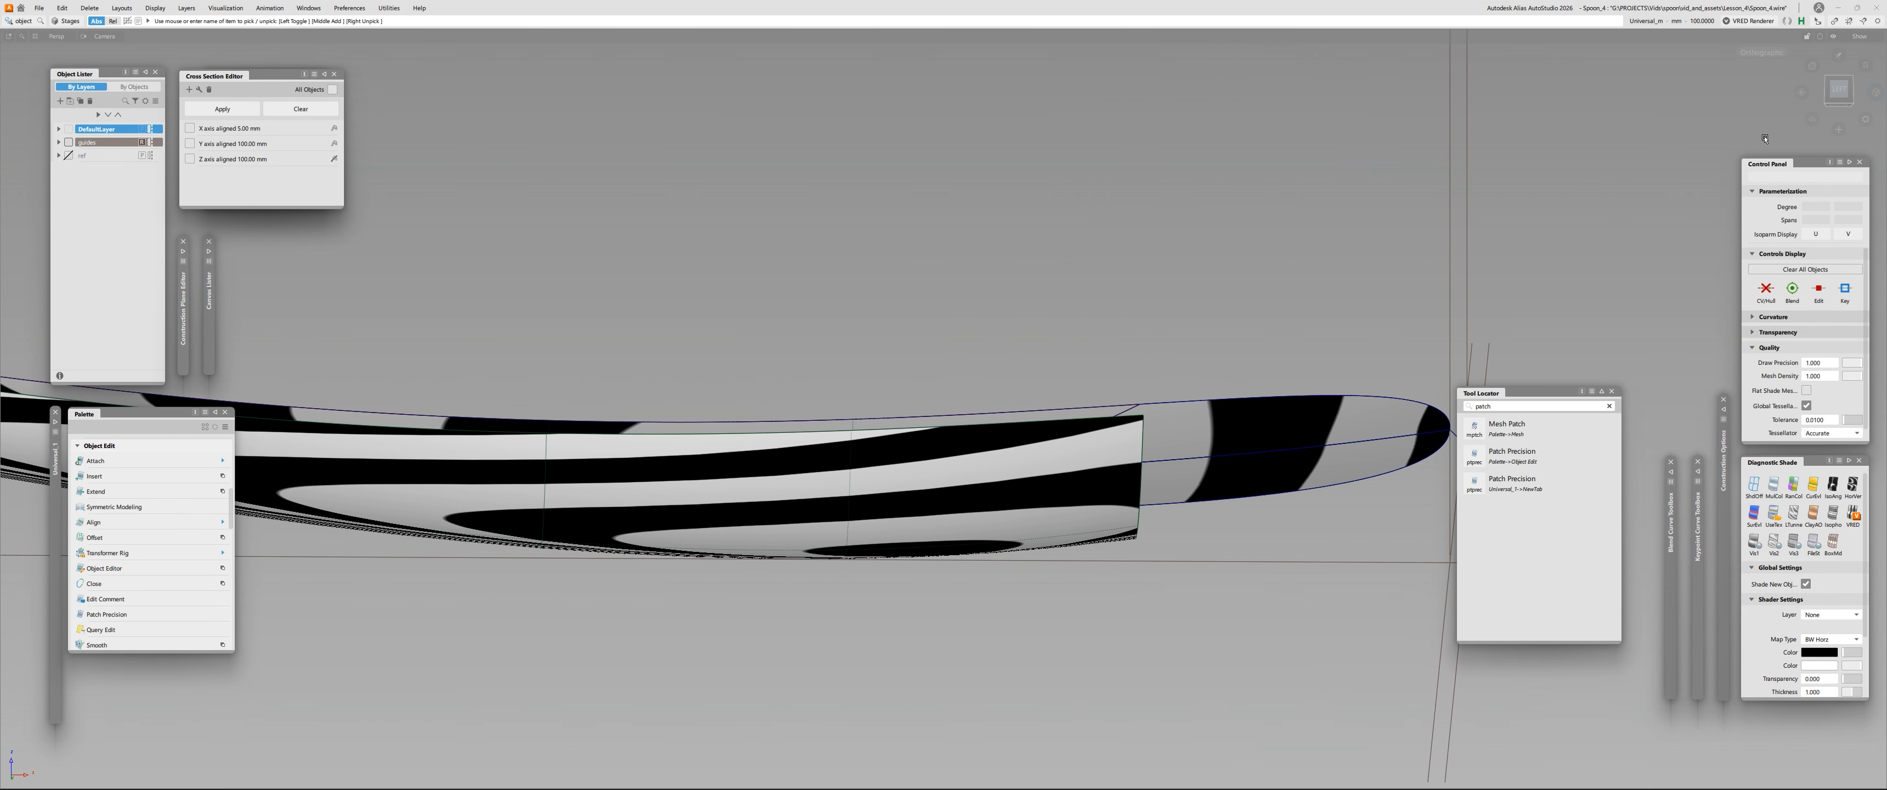
left_click_drag(1222, 370, 1235, 410, "alt+shift")
middle_click_drag(1235, 410, 1003, 267, "alt+shift")
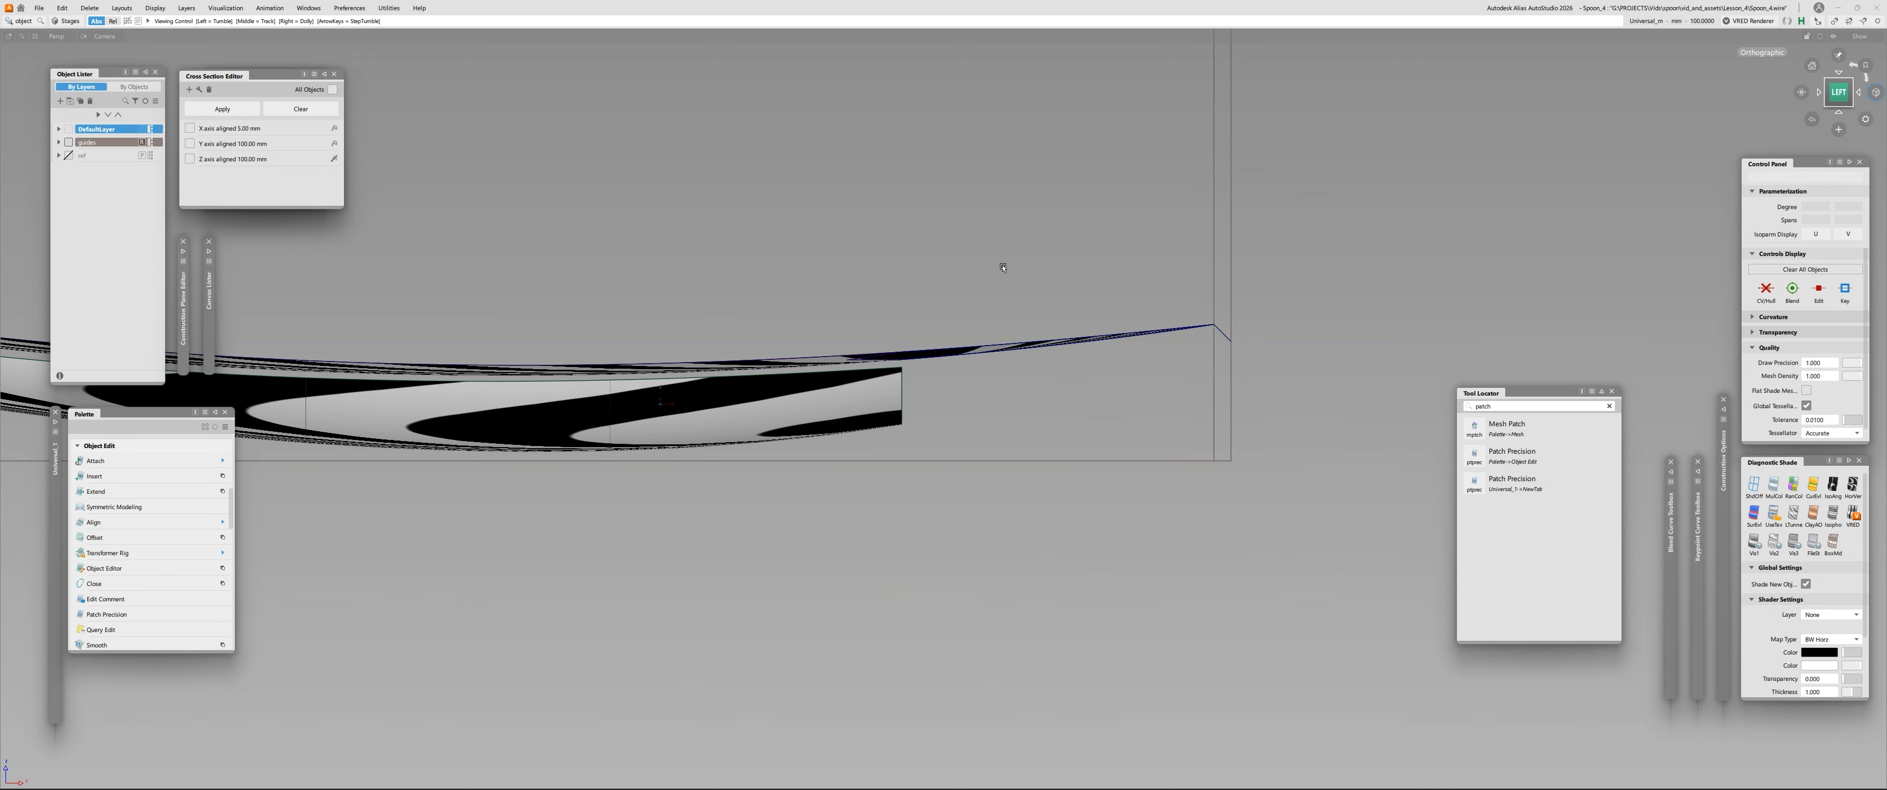
left_click(835, 408)
left_click_drag(836, 456, 854, 268, "alt+shift")
middle_click_drag(853, 268, 813, 440, "alt+shift")
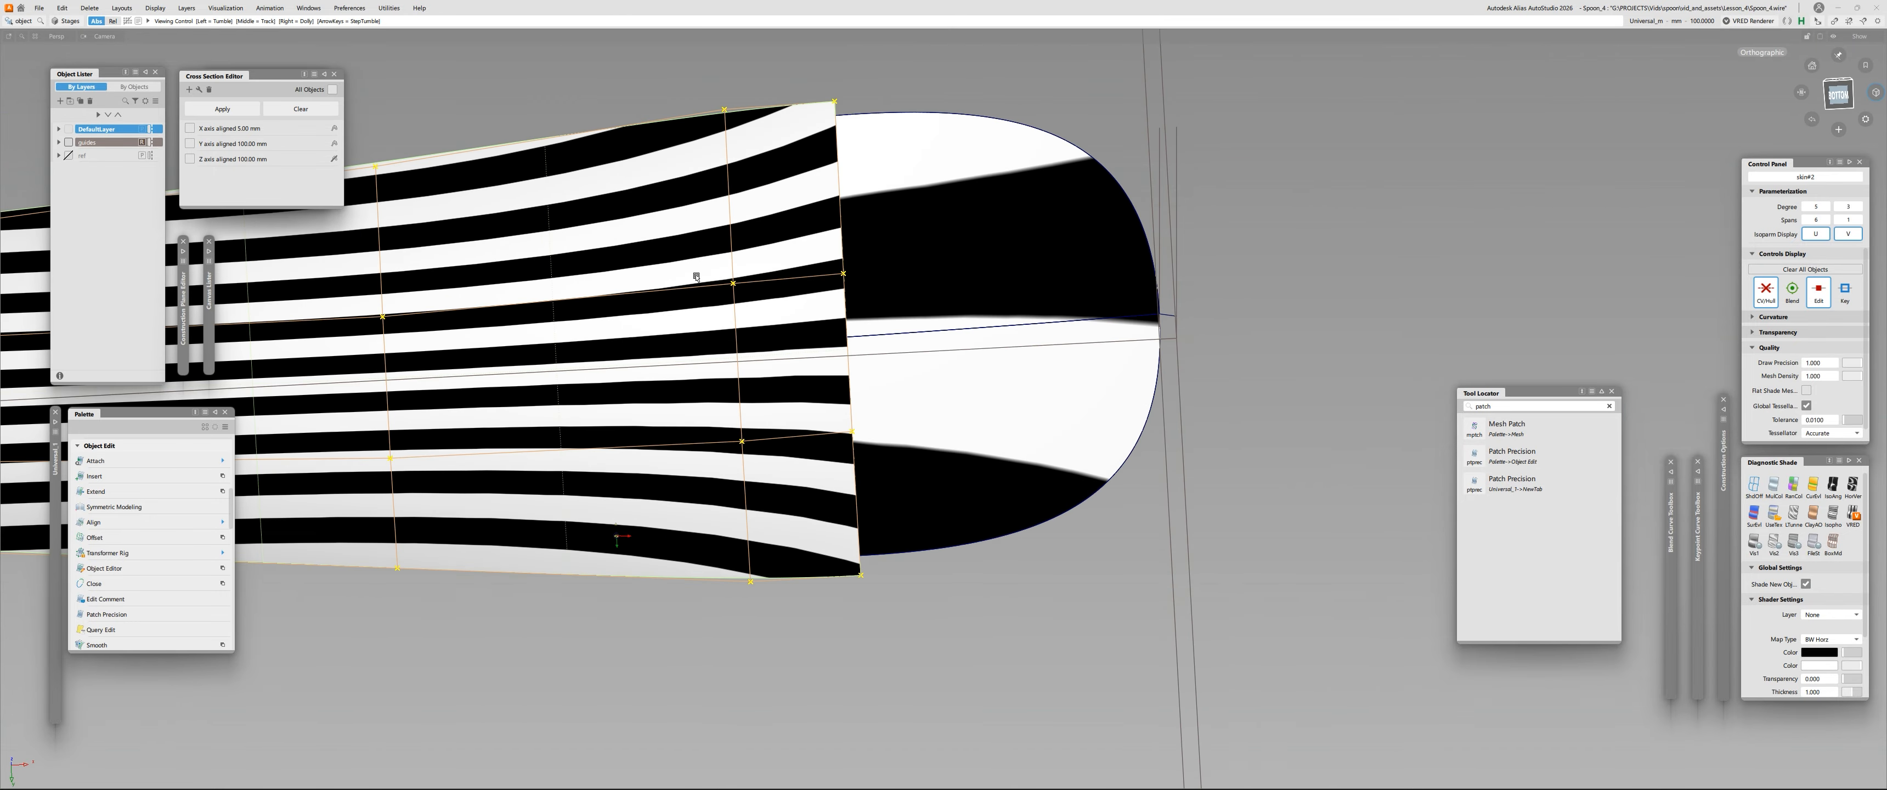
Switch the diagnostic shading from zebra stripes to multi-color and deselect the handle's underside surface.
left_click(1774, 487)
left_click(1282, 410)
left_click_drag(849, 330, 1465, 225, "alt+shift")
Try to plot a curvature comb at the end of the handle's underside surface.
left_click(842, 333)
left_click(843, 333)
key("ctrl+shift+c")
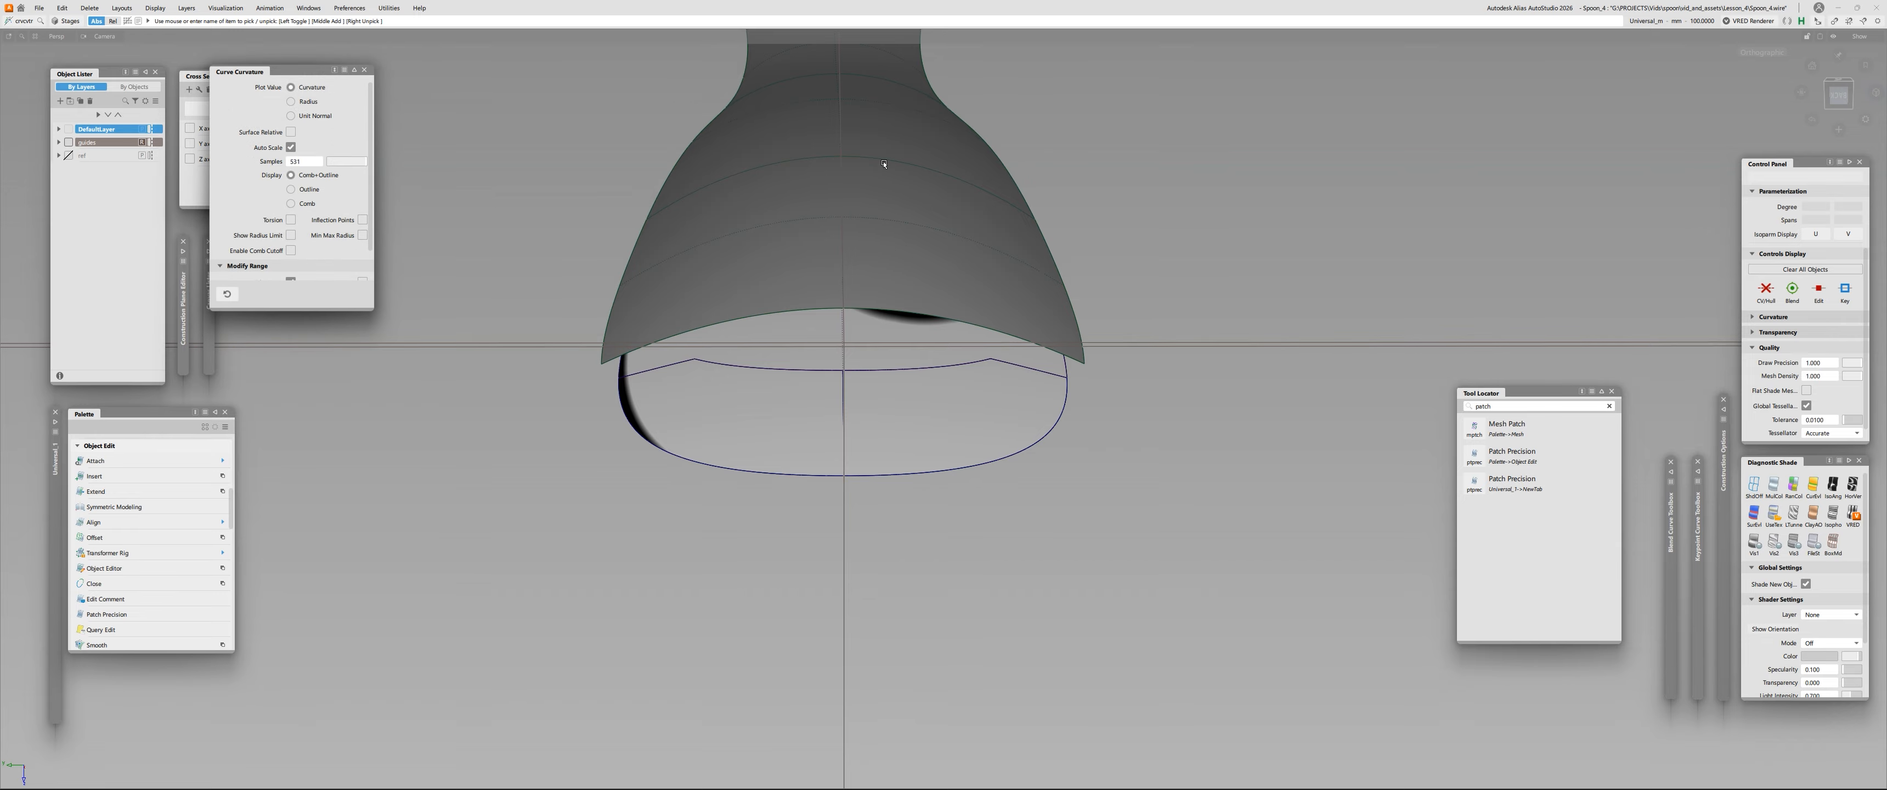
left_click(885, 172)
left_click_drag(885, 240, 720, 535, "alt+shift")
key("ctrl+z")
key("ctrl+shift+v")
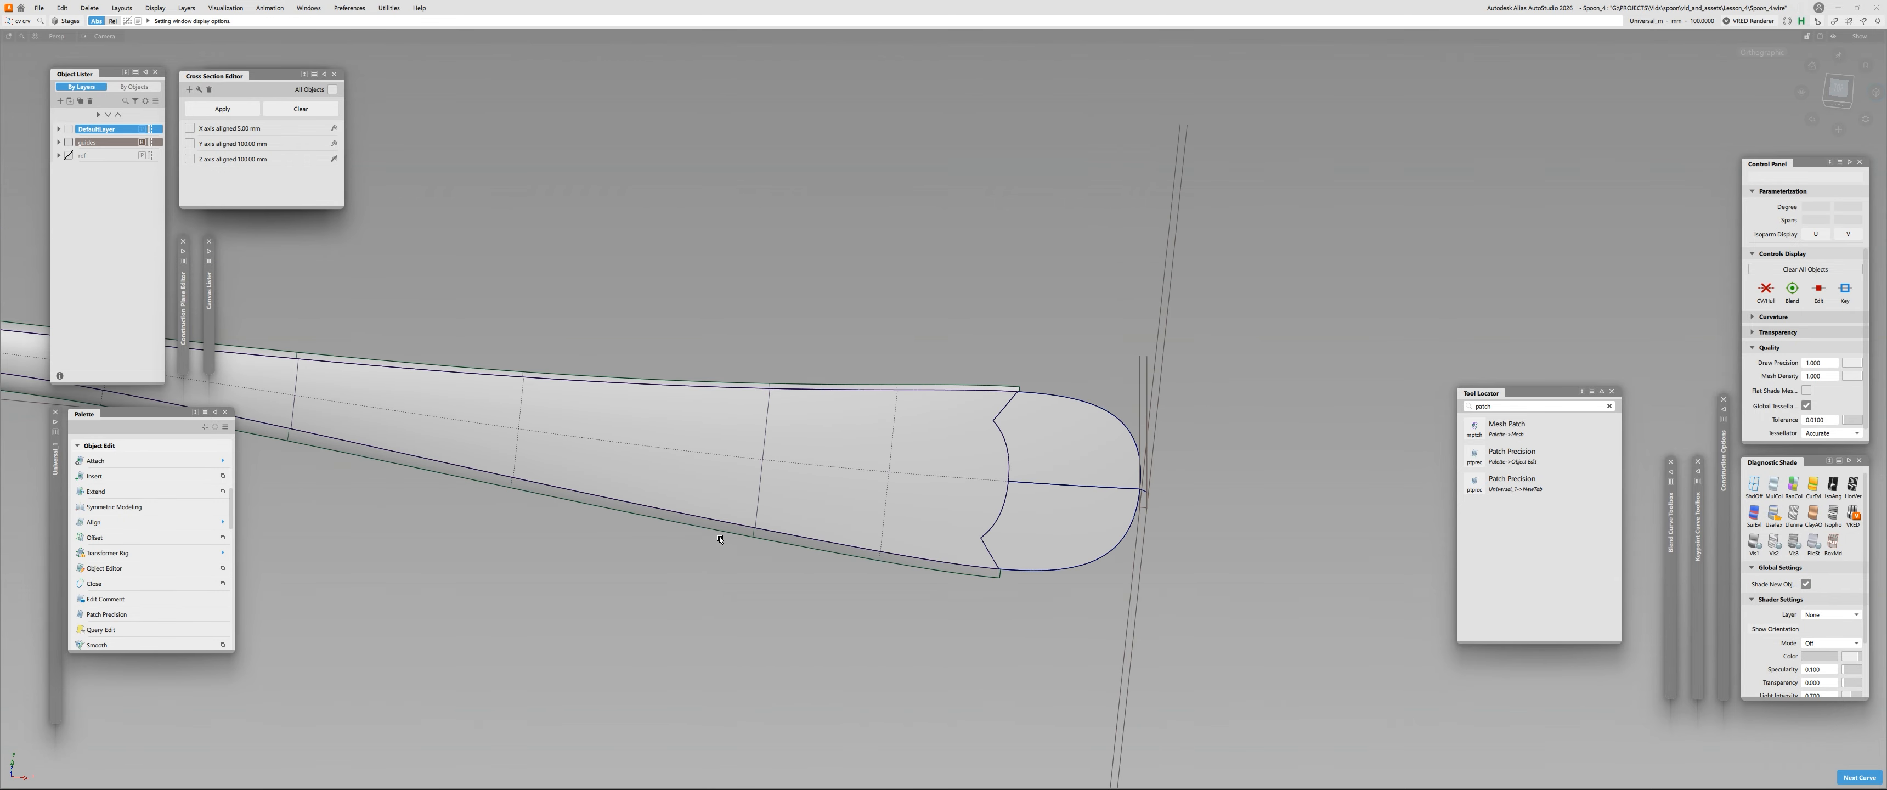
Untrim the narrow side surface that runs around the handle's end.
right_click_drag(720, 535, 820, 550, "alt+shift")
left_click_drag(937, 564, 743, 293, "alt+shift")
right_click_drag(743, 294, 601, 297, "alt+shift")
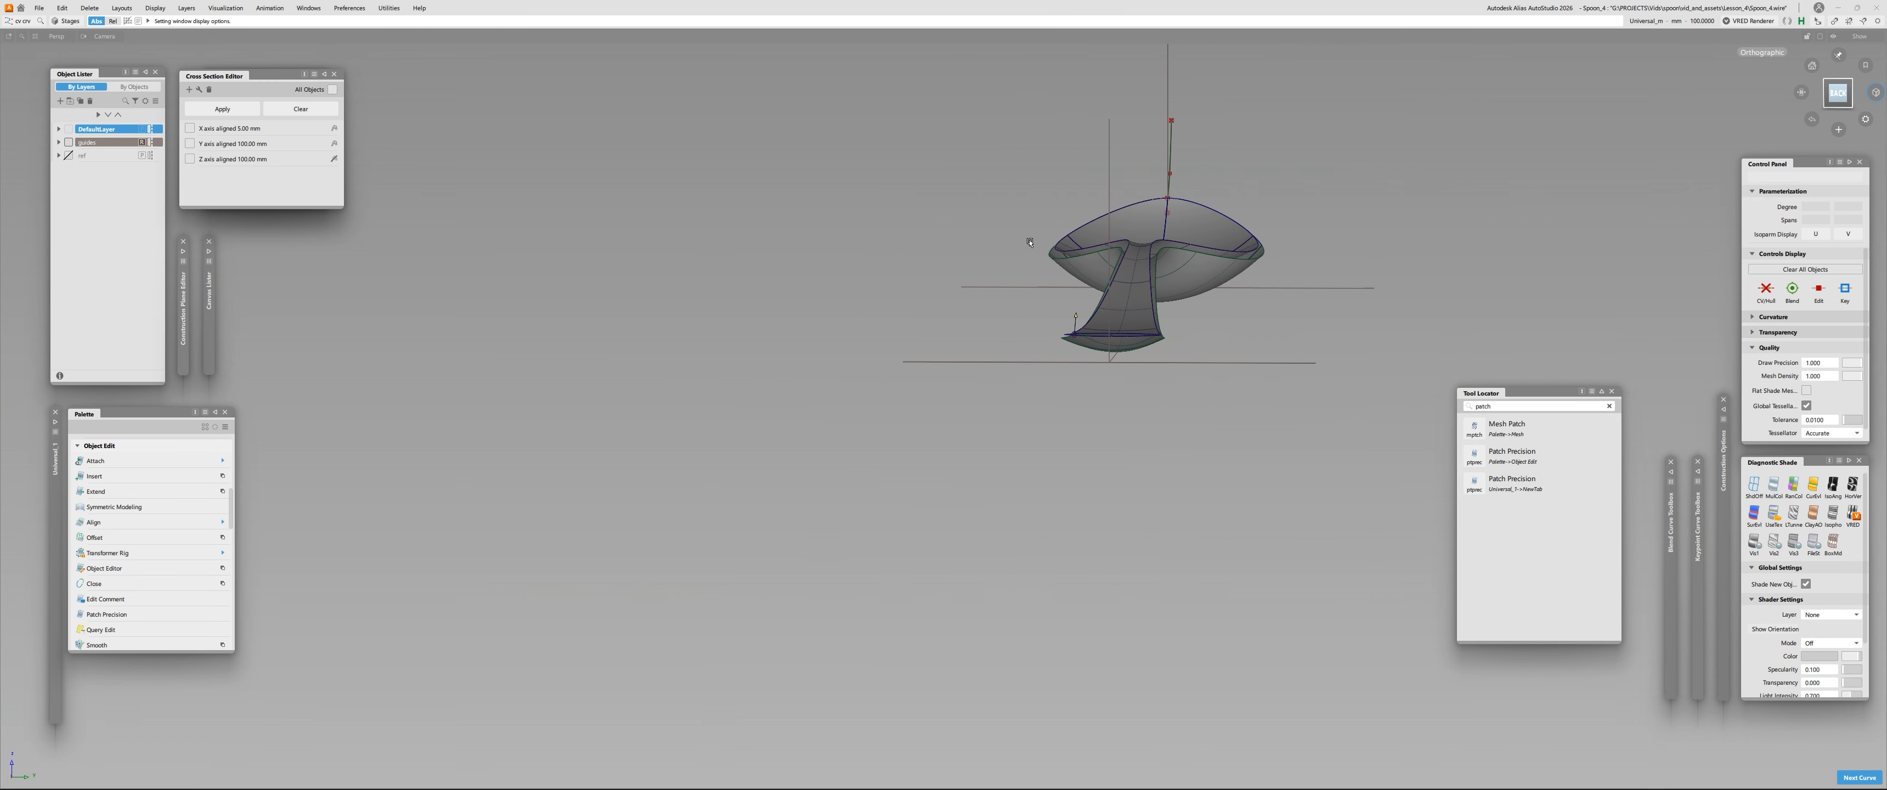
left_click_drag(769, 307, 1365, 304, "alt+shift")
right_click_drag(989, 220, 1119, 248, "alt+shift")
left_click_drag(1119, 248, 1160, 289, "alt+shift")
key("u")
left_click(1157, 289)
right_click_drag(1157, 289, 1062, 362, "alt+shift")
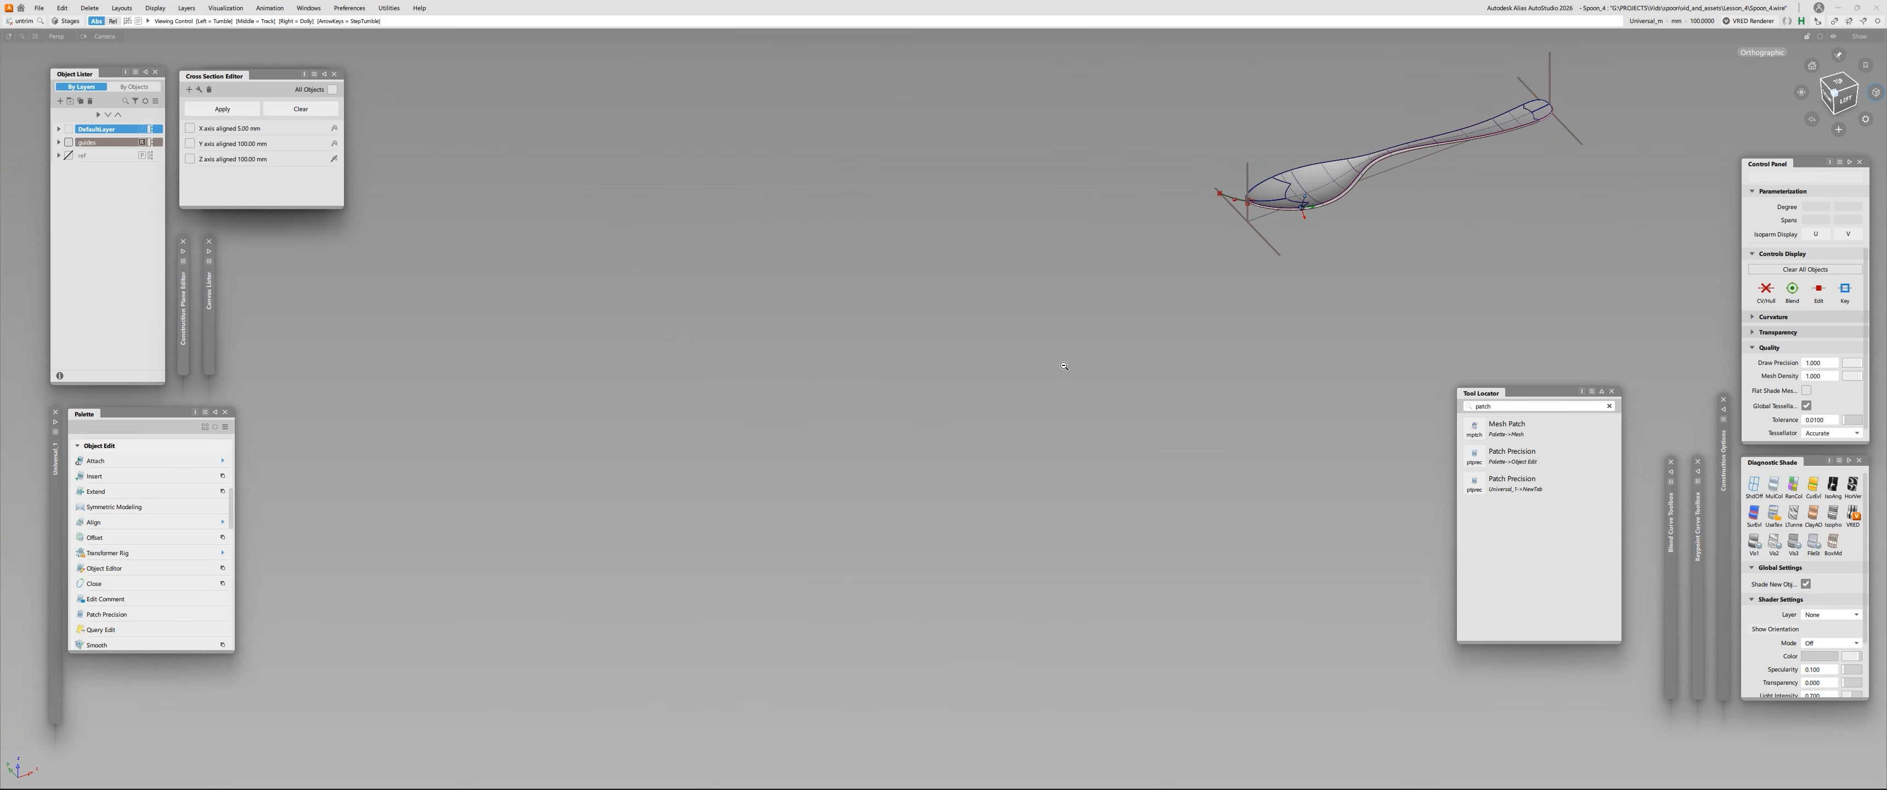
middle_click_drag(1061, 362, 743, 470, "alt+shift")
scroll(792, 396, "up", 10)
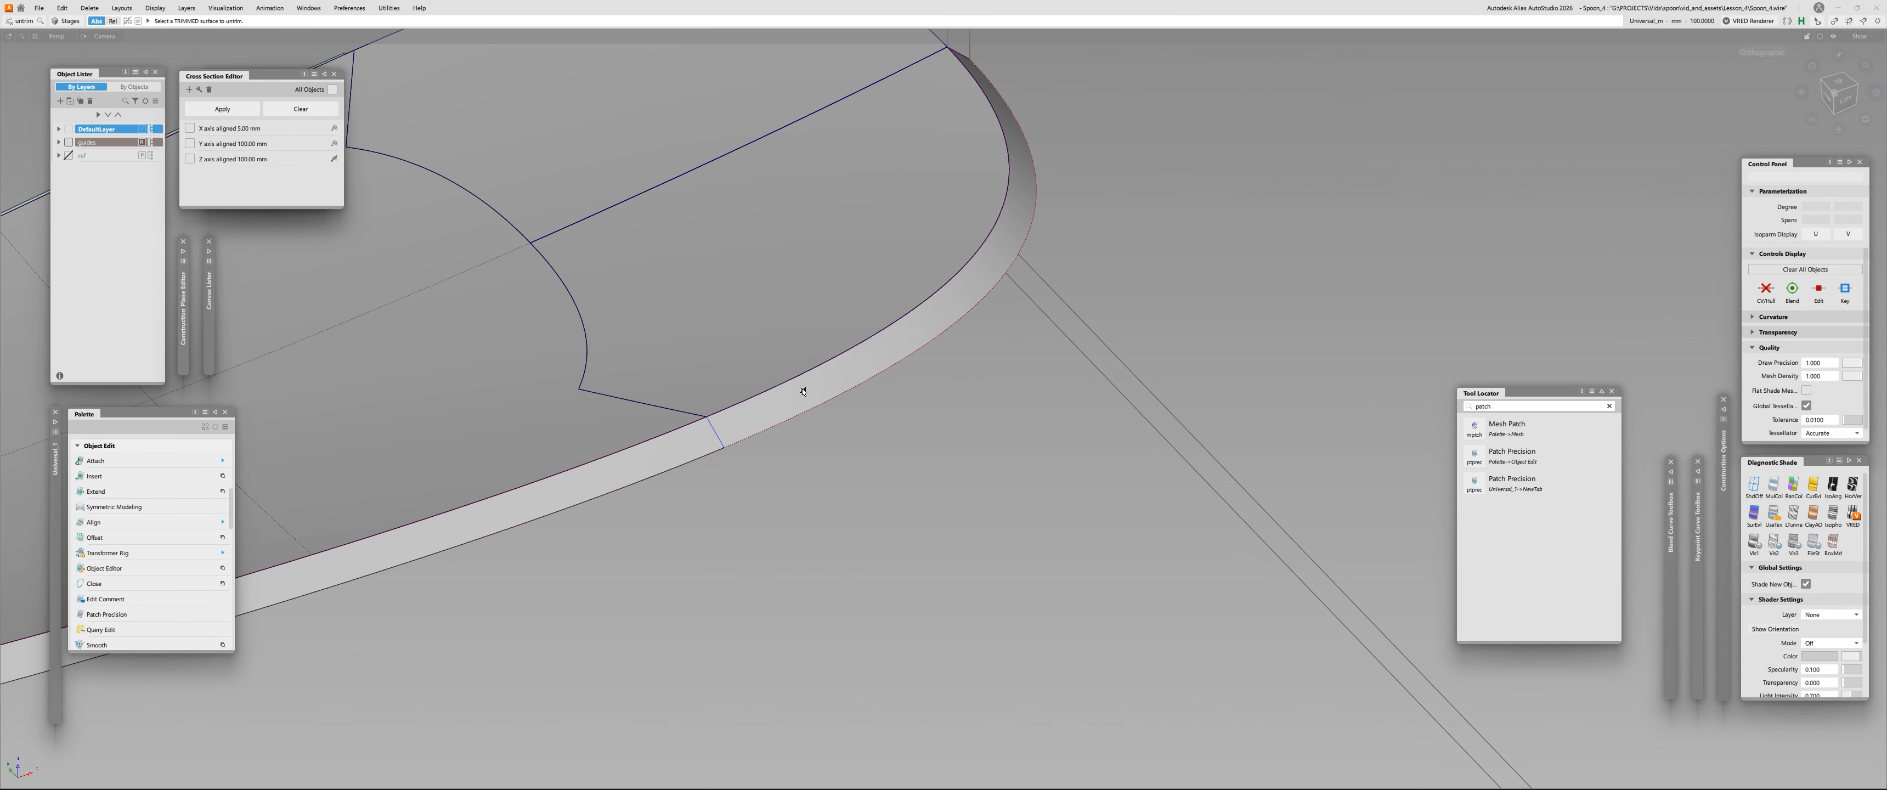
Duplicate the lower edge of the side surface around the handle's end as a curve, using the No rebuild type.
key("t")
left_click(812, 384)
key("space")
left_click_drag(813, 384, 965, 515, "alt+shift")
key("d")
left_click(1092, 419)
key("space")
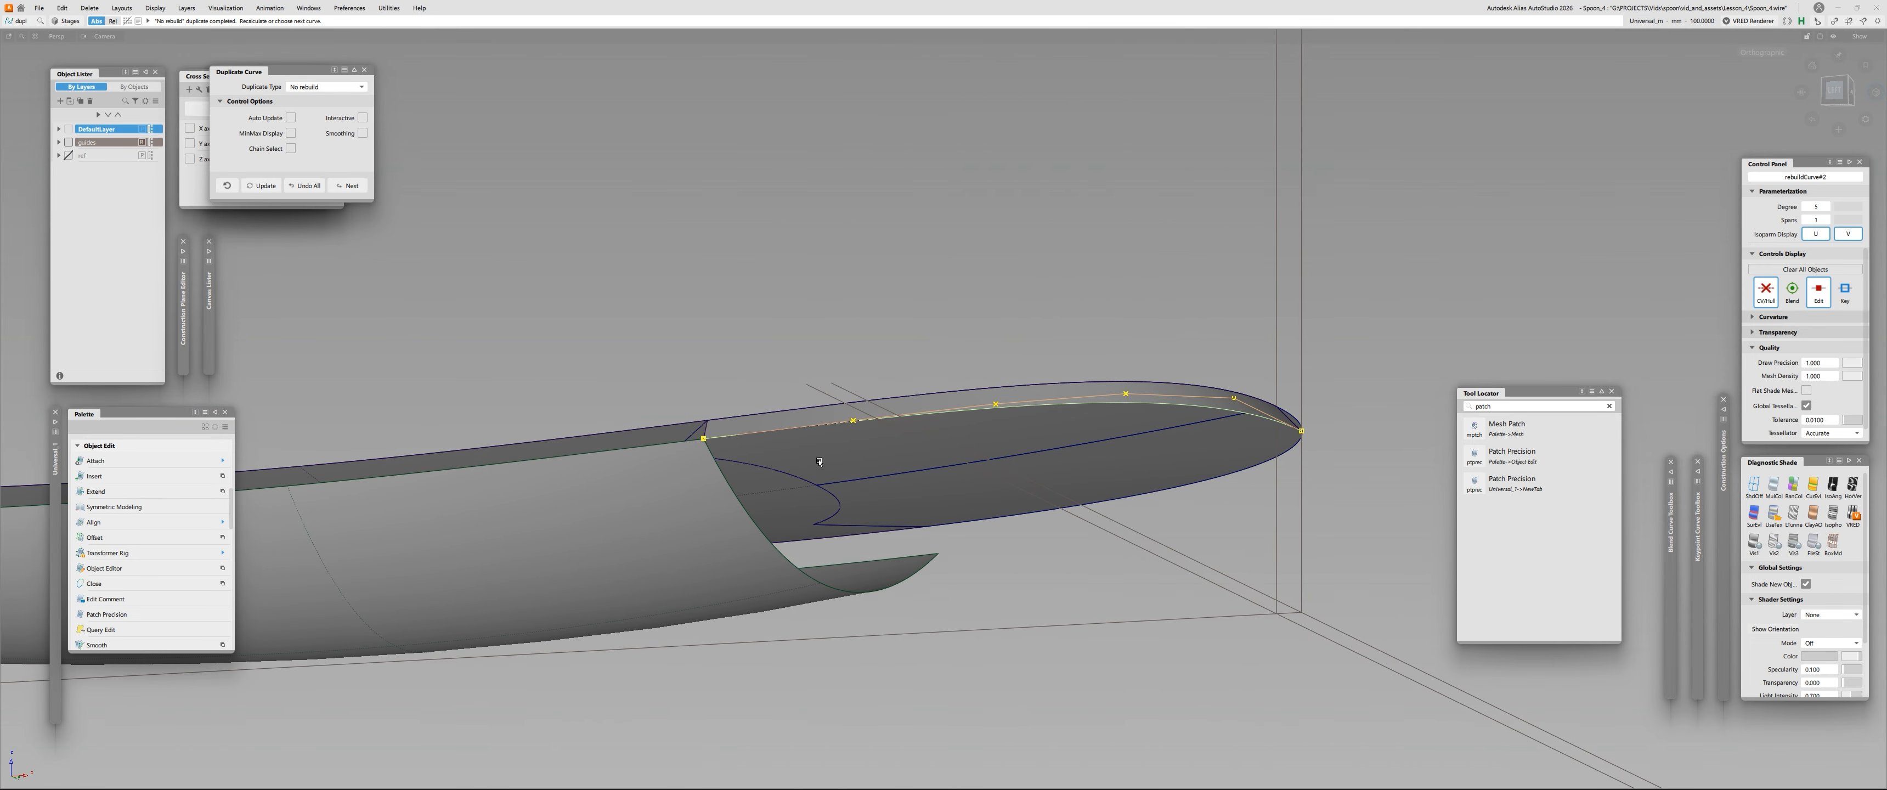
Set the duplicated curve's pivot at its tip end and move it onto the middle of the underside surface's end edge.
key("m")
middle_click_drag(931, 278, 885, 280, "ctrl+shift")
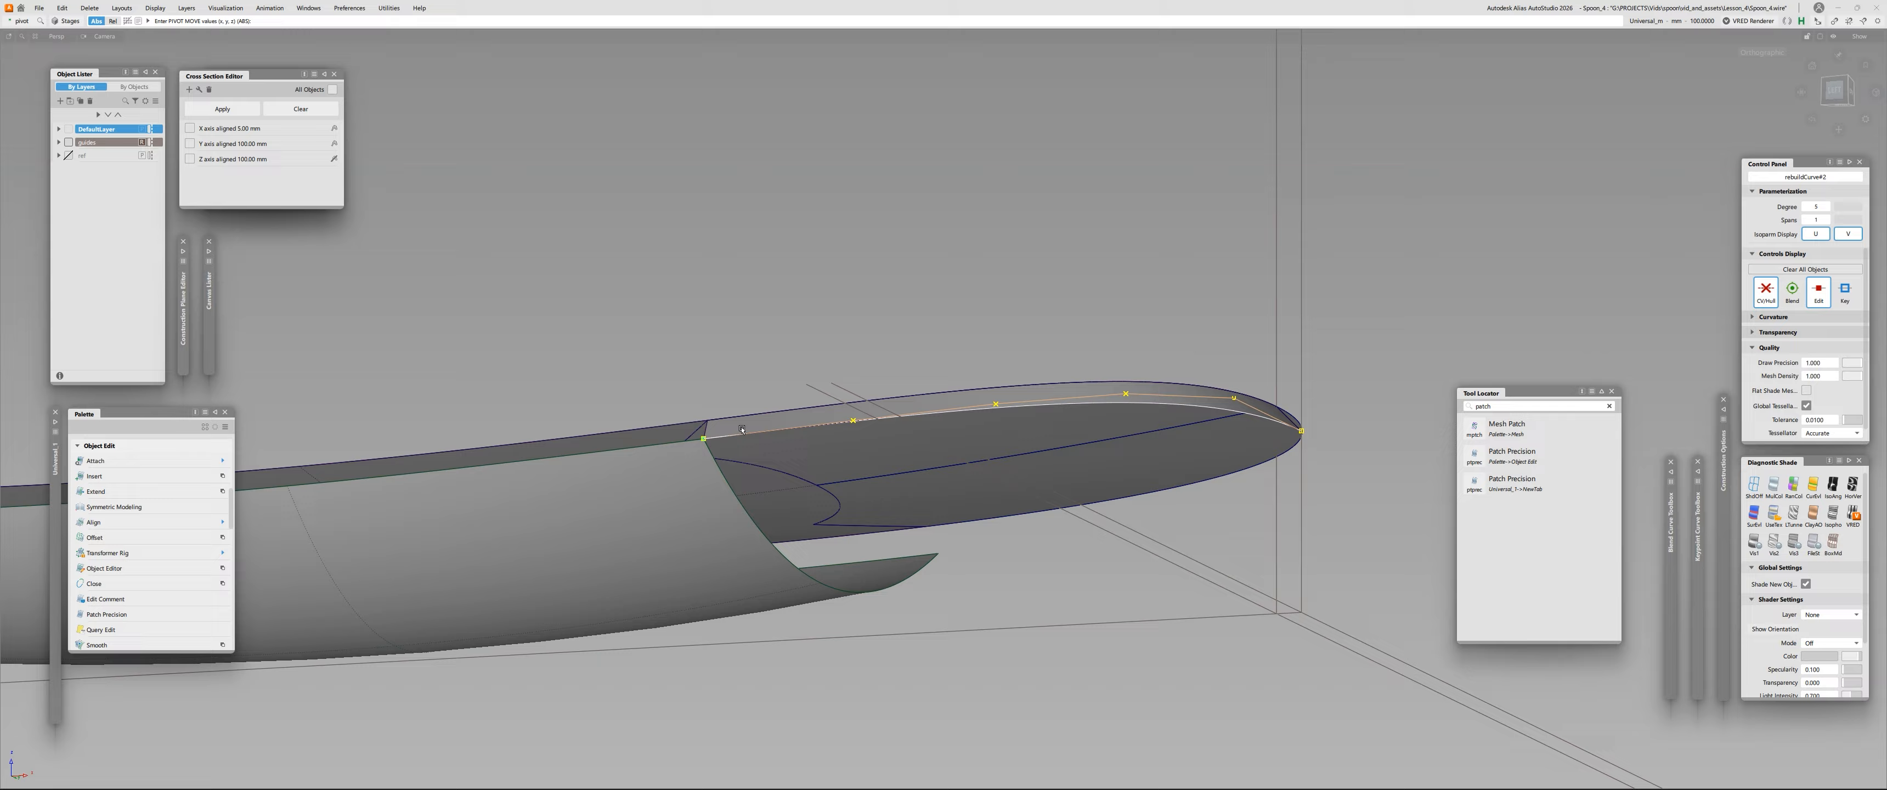
left_click_drag(704, 405, 710, 412)
left_click_drag(712, 418, 843, 583, "alt+shift")
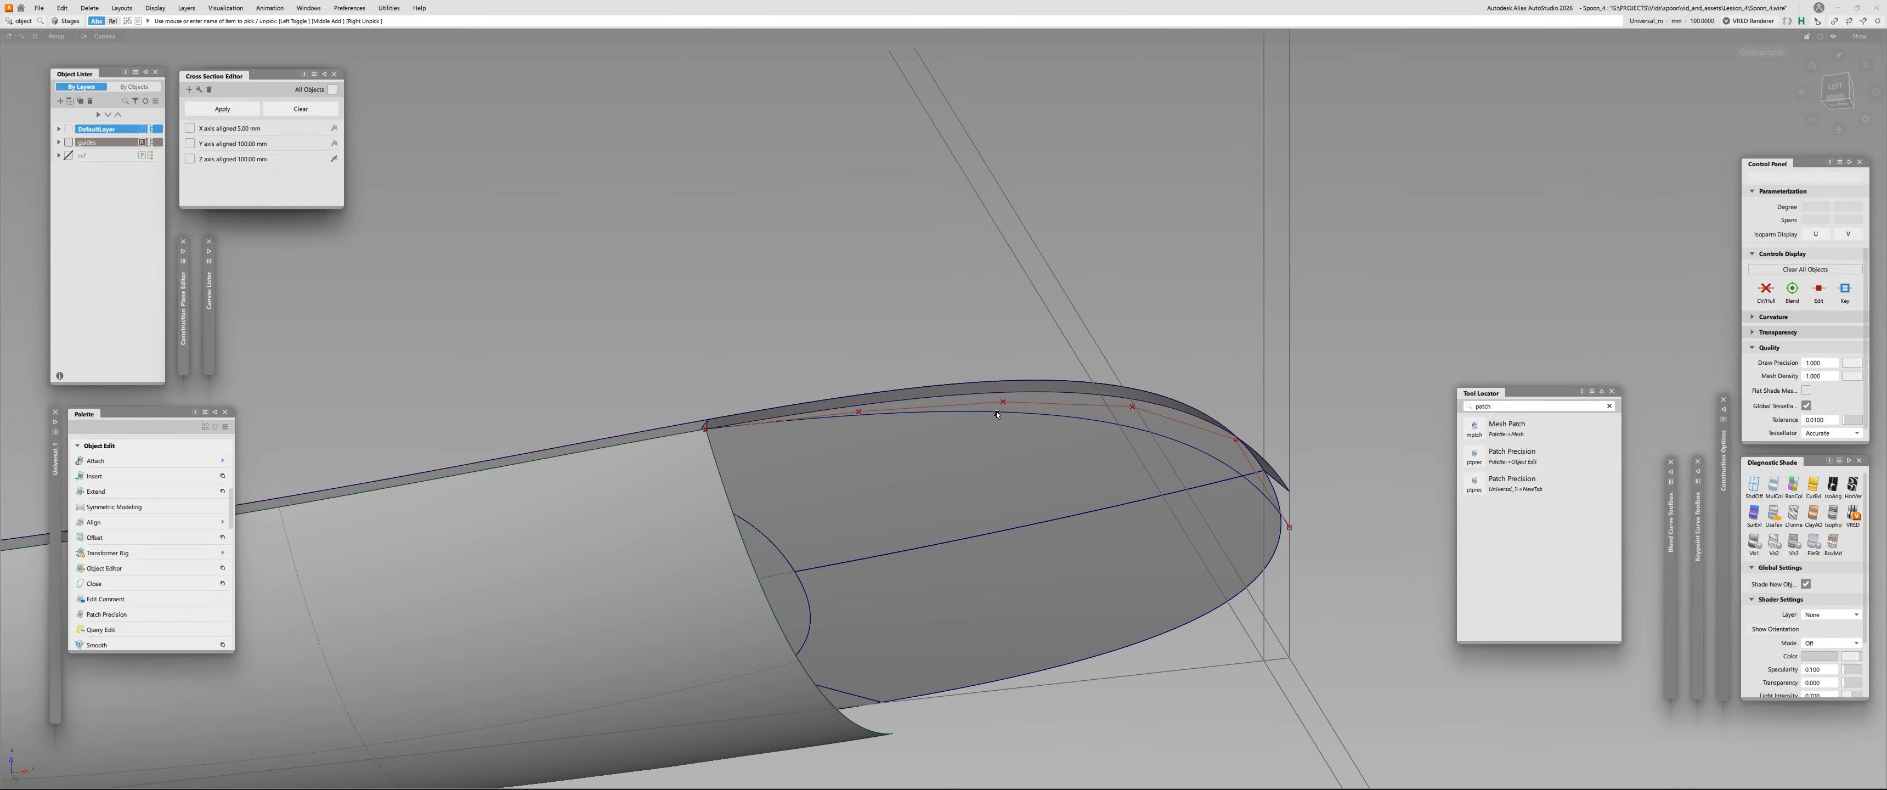
middle_click_drag(842, 583, 863, 414, "alt+shift")
left_click_drag(863, 414, 865, 428, "alt+shift")
middle_click_drag(1143, 393, 1115, 395, "ctrl+shift")
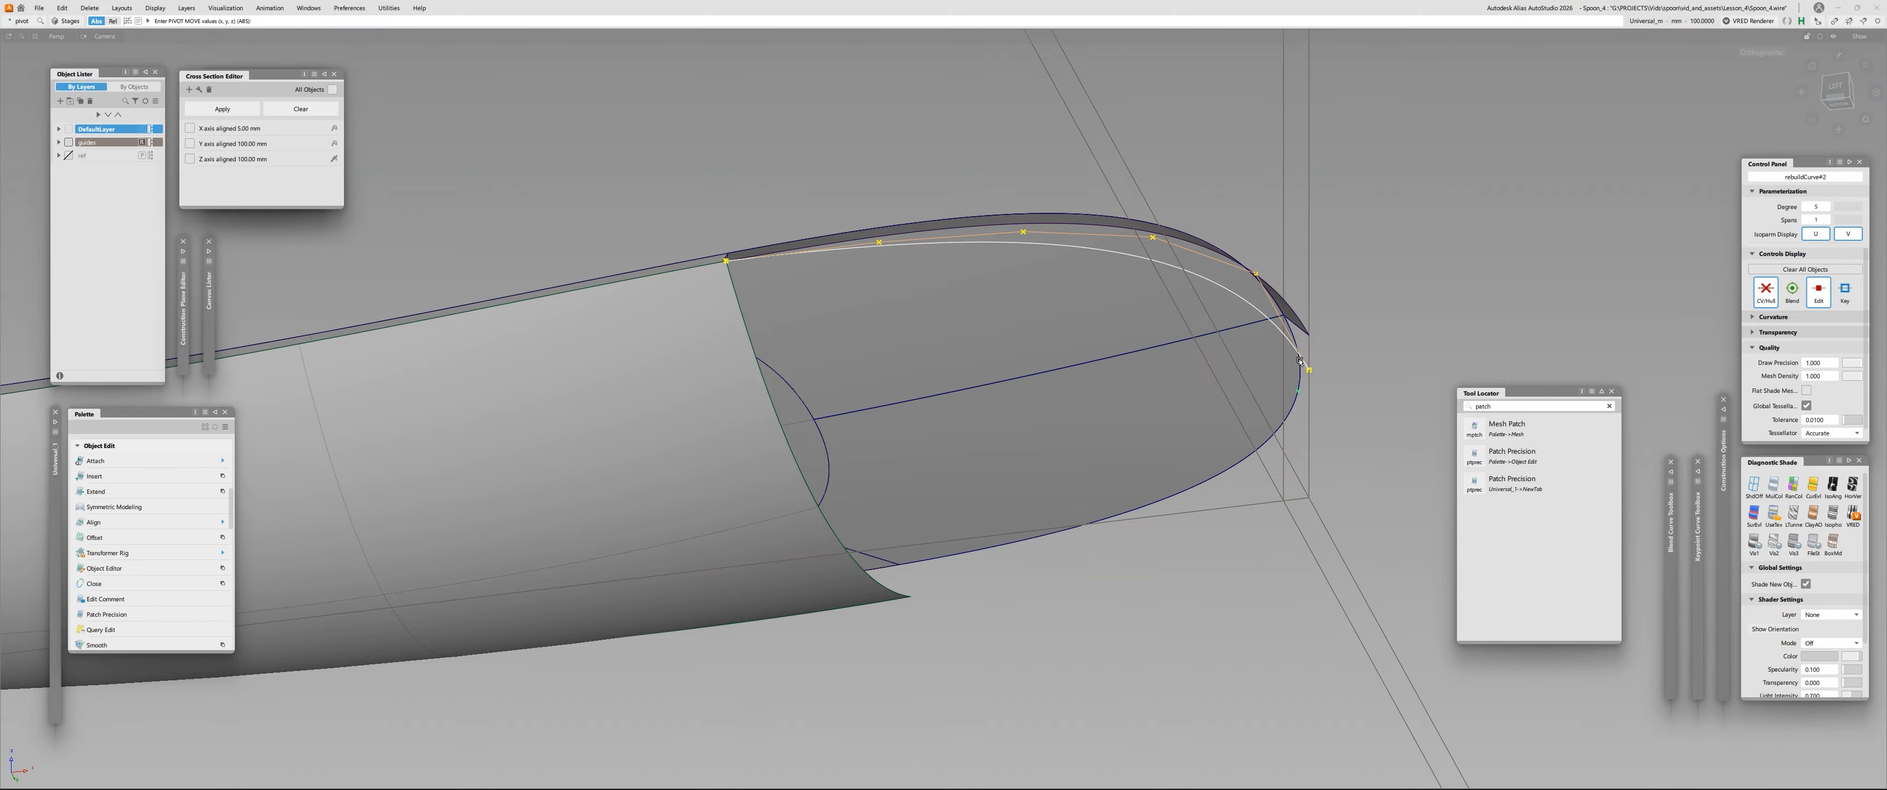
left_click(816, 518, "ctrl")
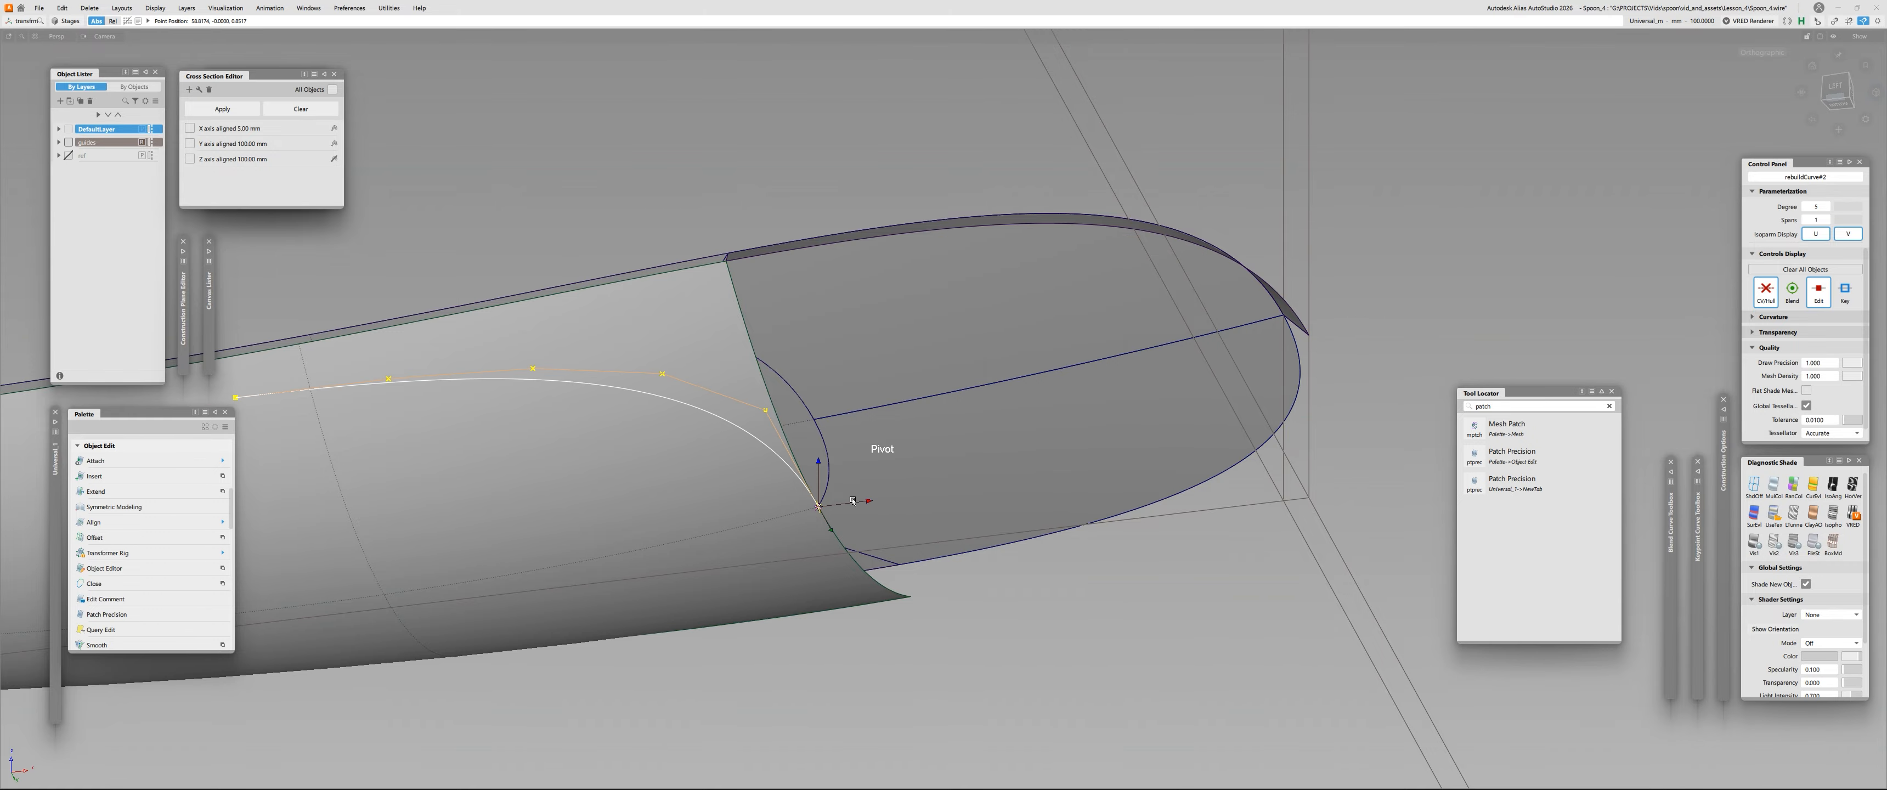
Draw a straight line from the corner of the handle underside's end edge to the moved curve.
left_click_drag(817, 516, 809, 275, "alt+shift")
right_click_drag(808, 275, 816, 279, "alt+shift")
middle_click_drag(817, 278, 817, 330, "ctrl+shift")
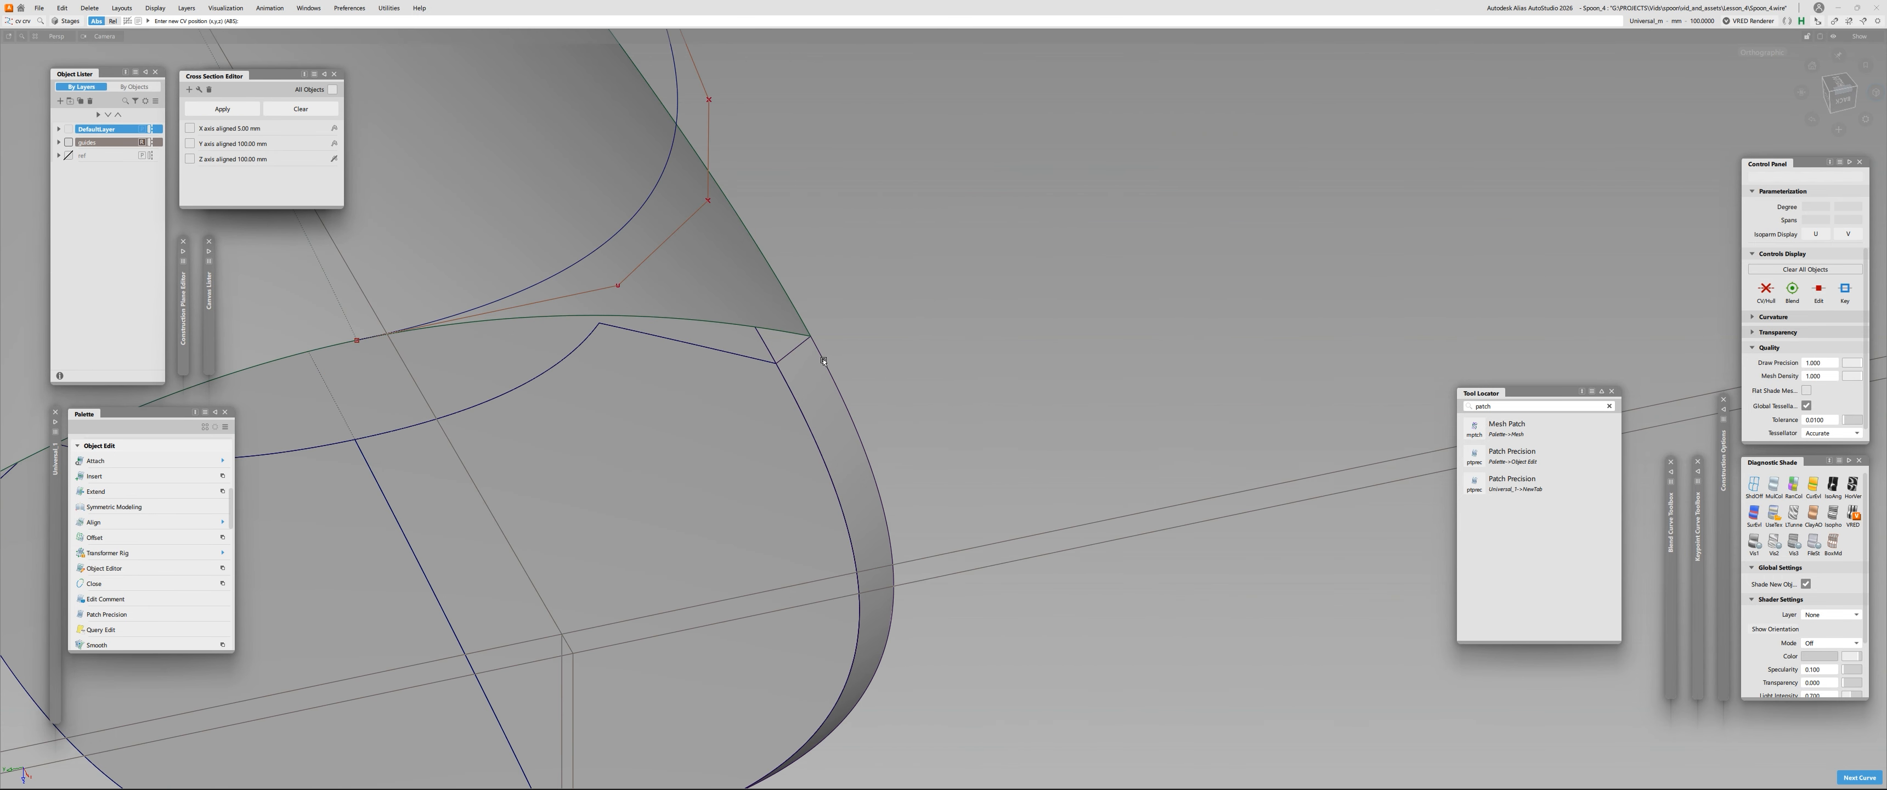
left_click(814, 356, "ctrl+alt")
left_click(810, 338, "ctrl+alt")
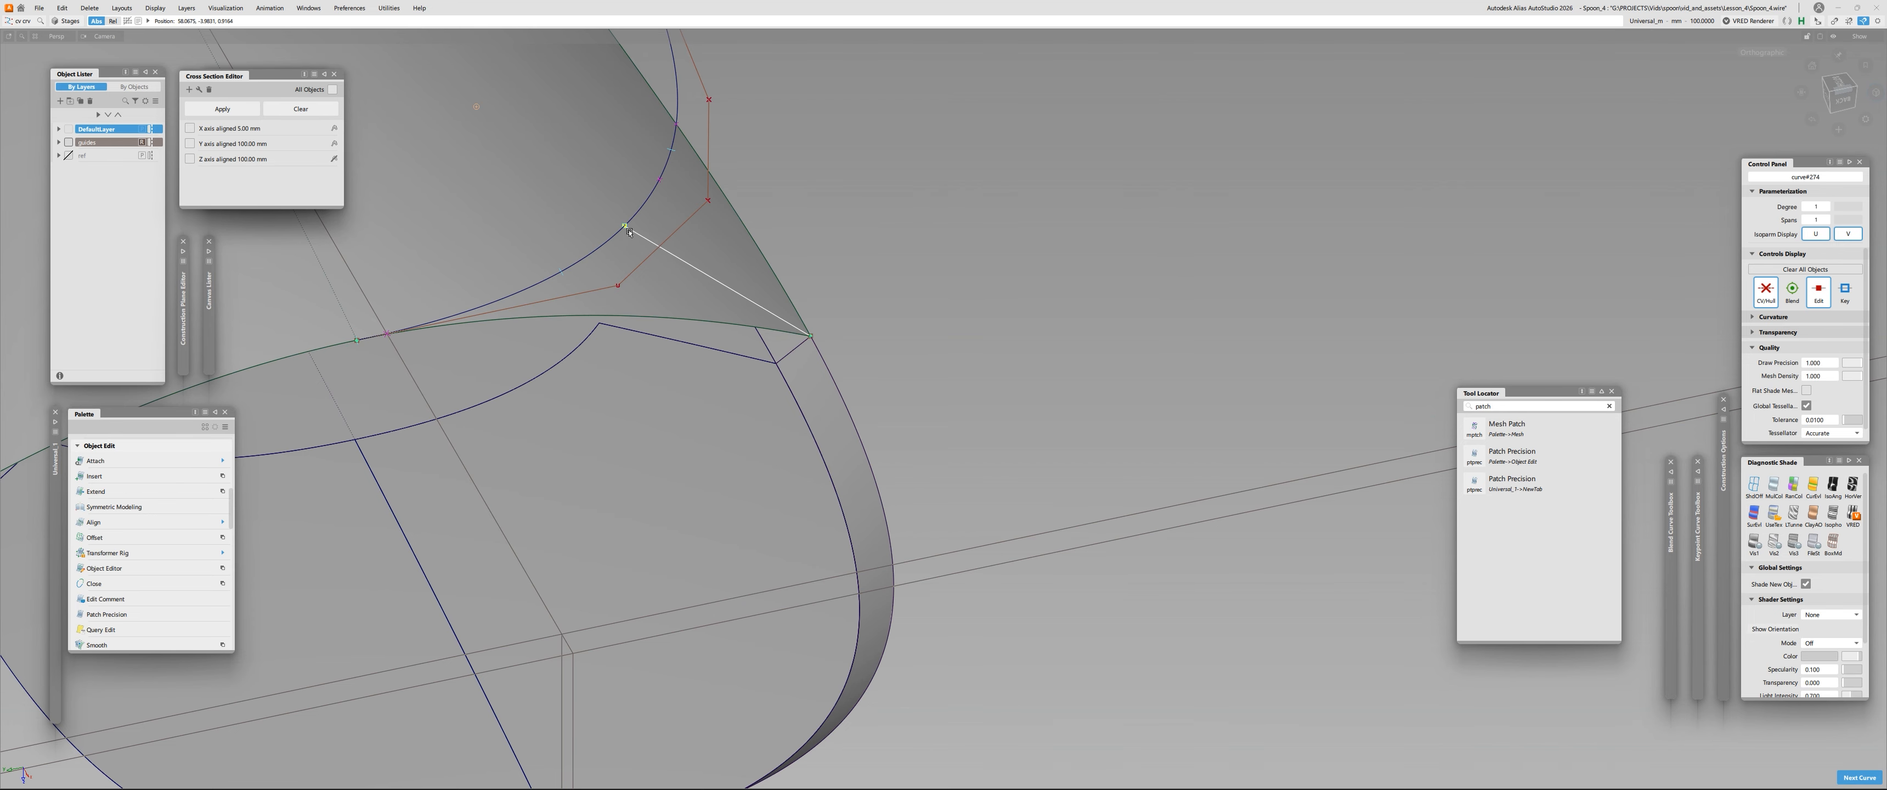
left_click_drag(594, 251, 661, 502, "alt+shift")
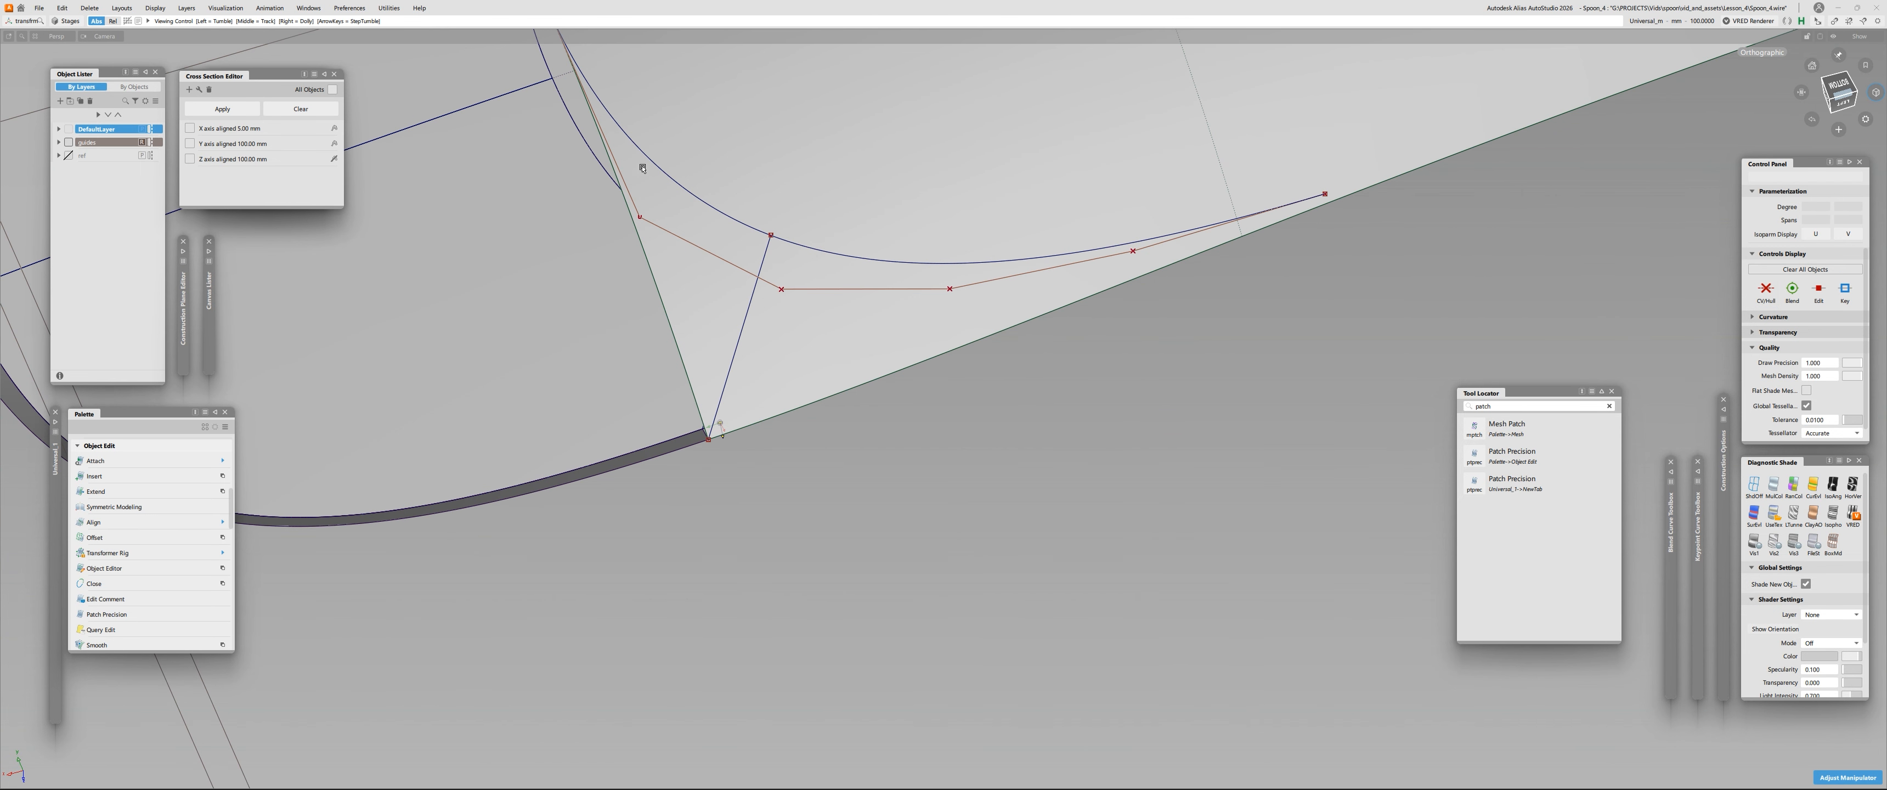
Draw a straight centre line from the middle of the underside surface's end edge to the tip of the handle's rim.
left_click_drag(781, 290, 712, 154, "alt+shift")
right_click_drag(712, 154, 633, 242, "alt+shift")
middle_click_drag(633, 242, 983, 257, "alt+shift")
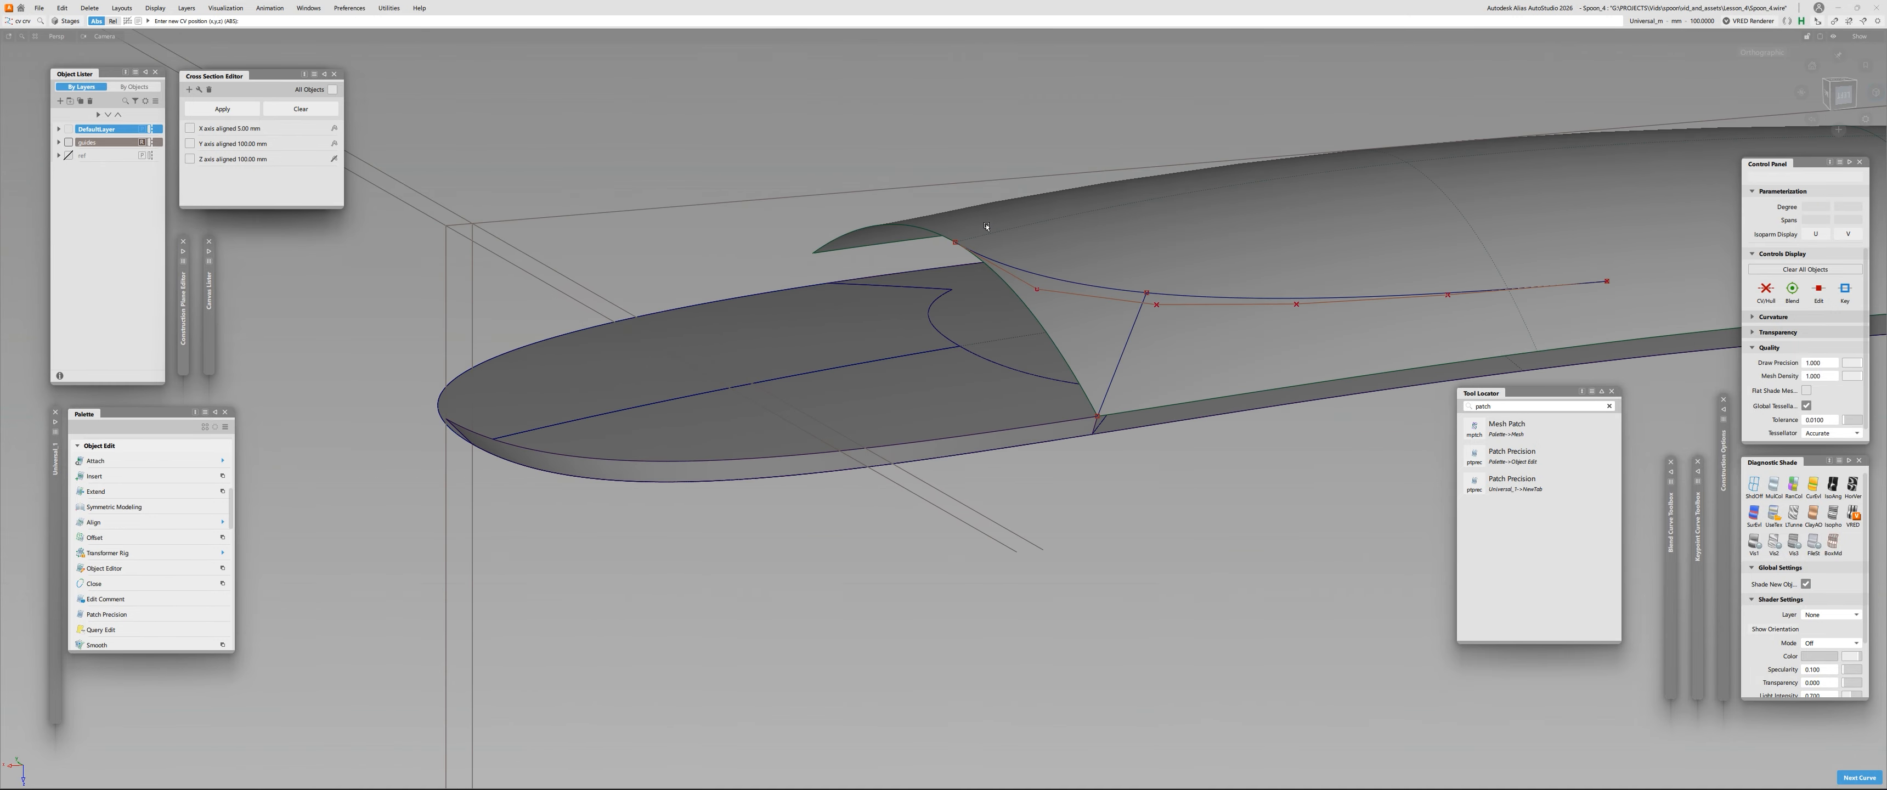
left_click_drag(1087, 273, 1127, 336)
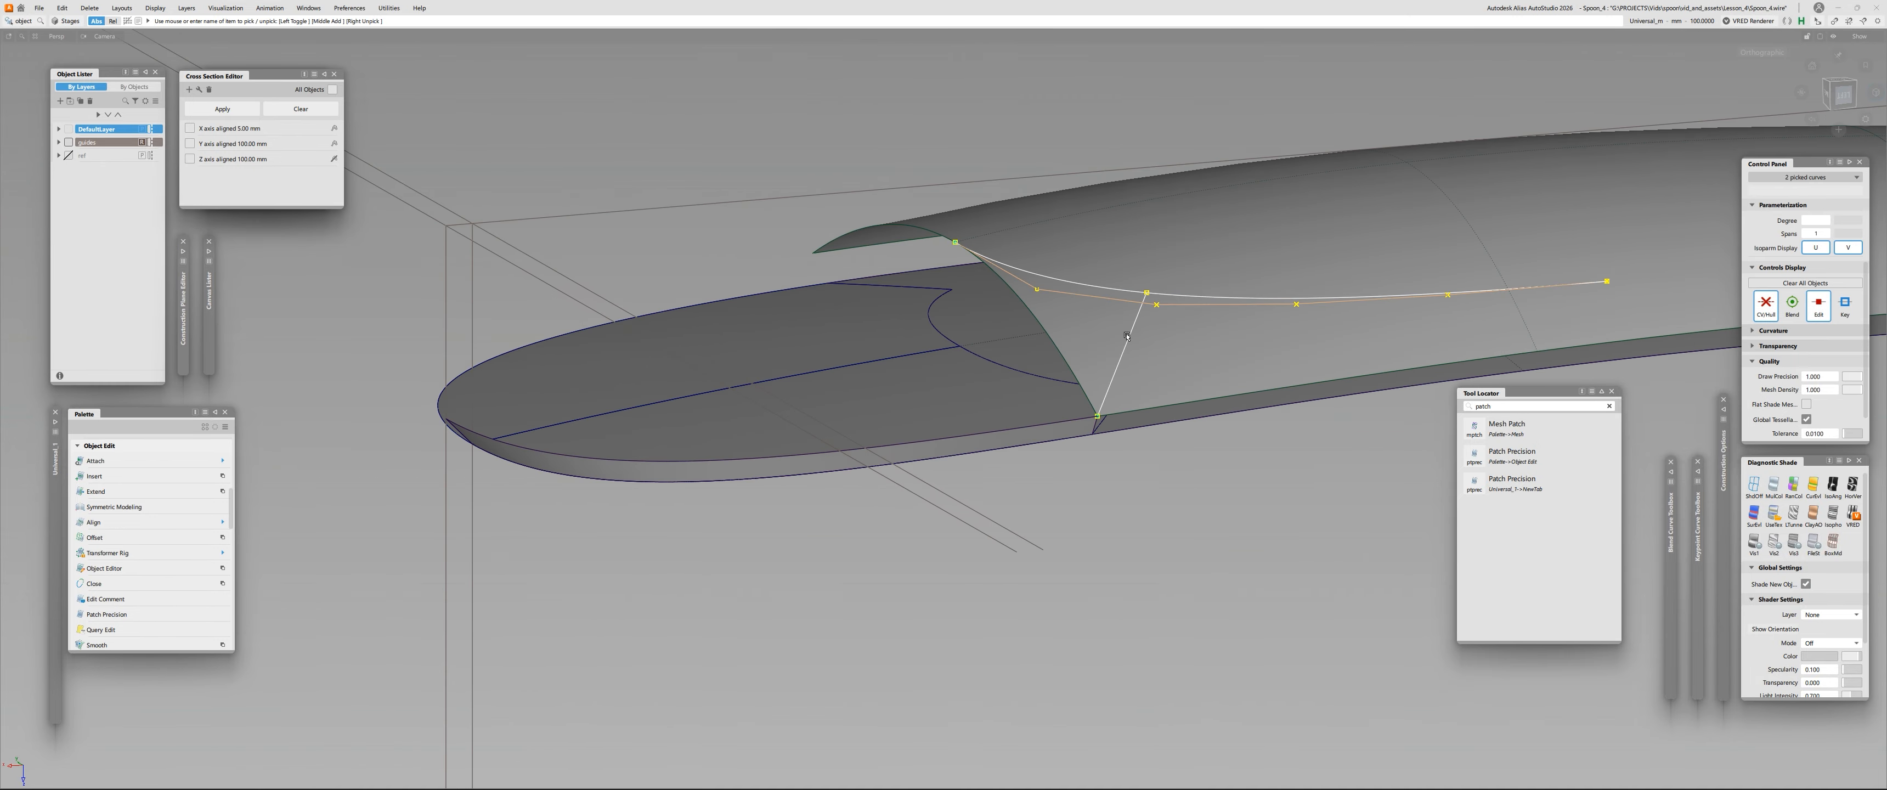
left_click(989, 247)
left_click(1002, 232)
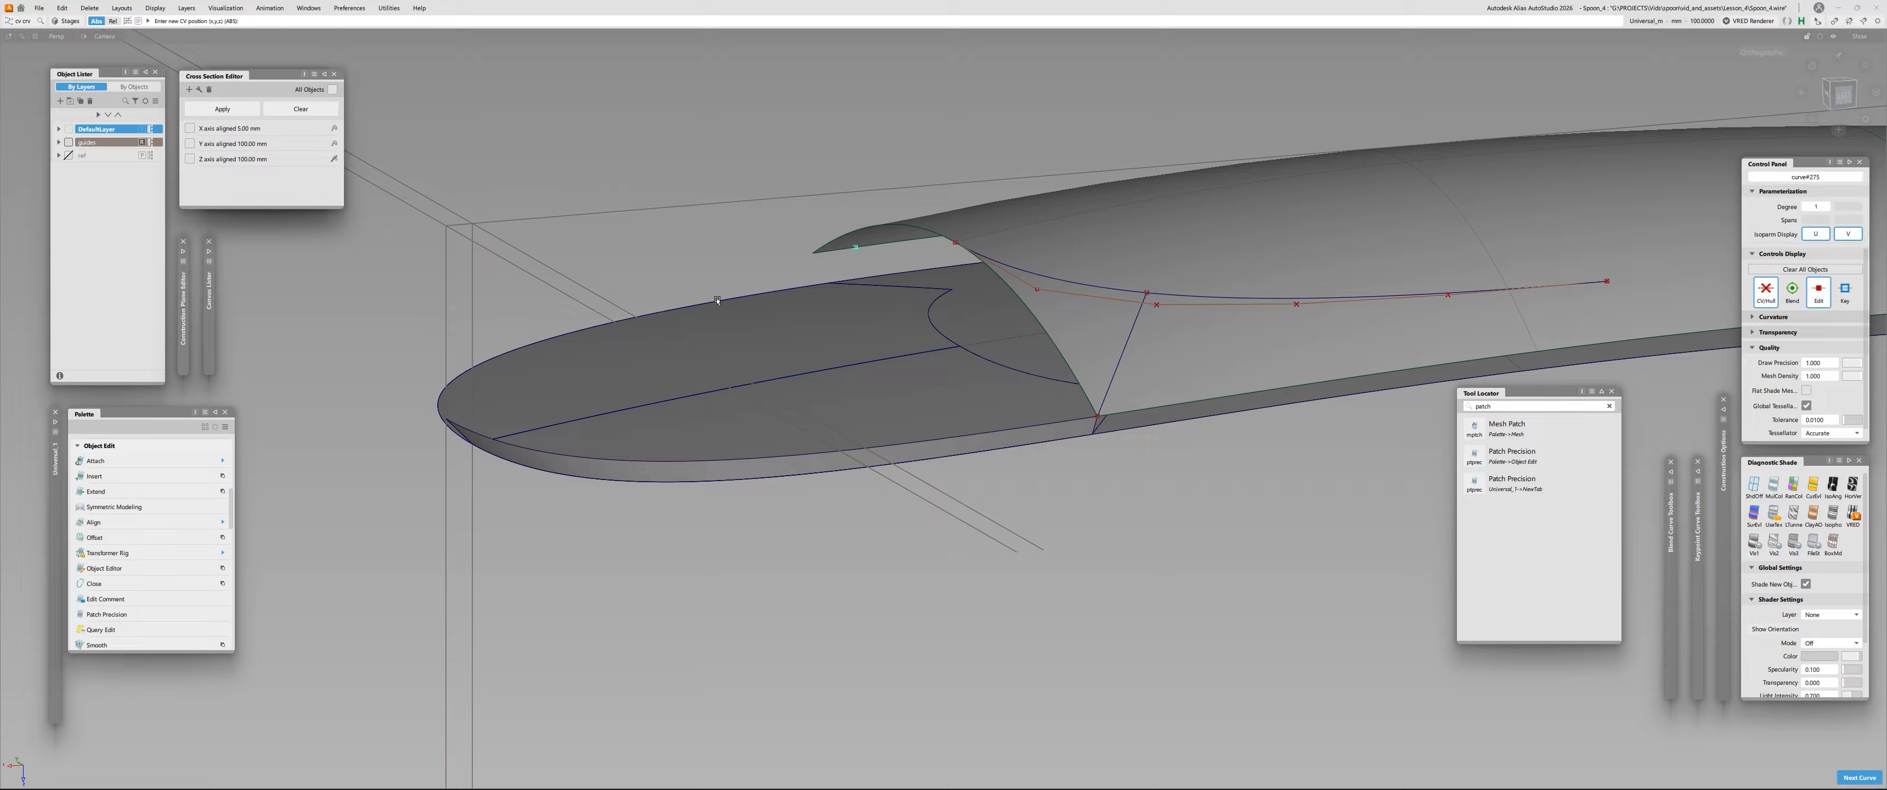
key("ctrl+z")
left_click_drag(990, 257, 513, 399, "ctrl+alt")
Set the degree of the new centre line at the handle's tip to 3.
left_click(714, 334)
left_click(724, 336)
left_click(721, 323)
key("ctrl+p")
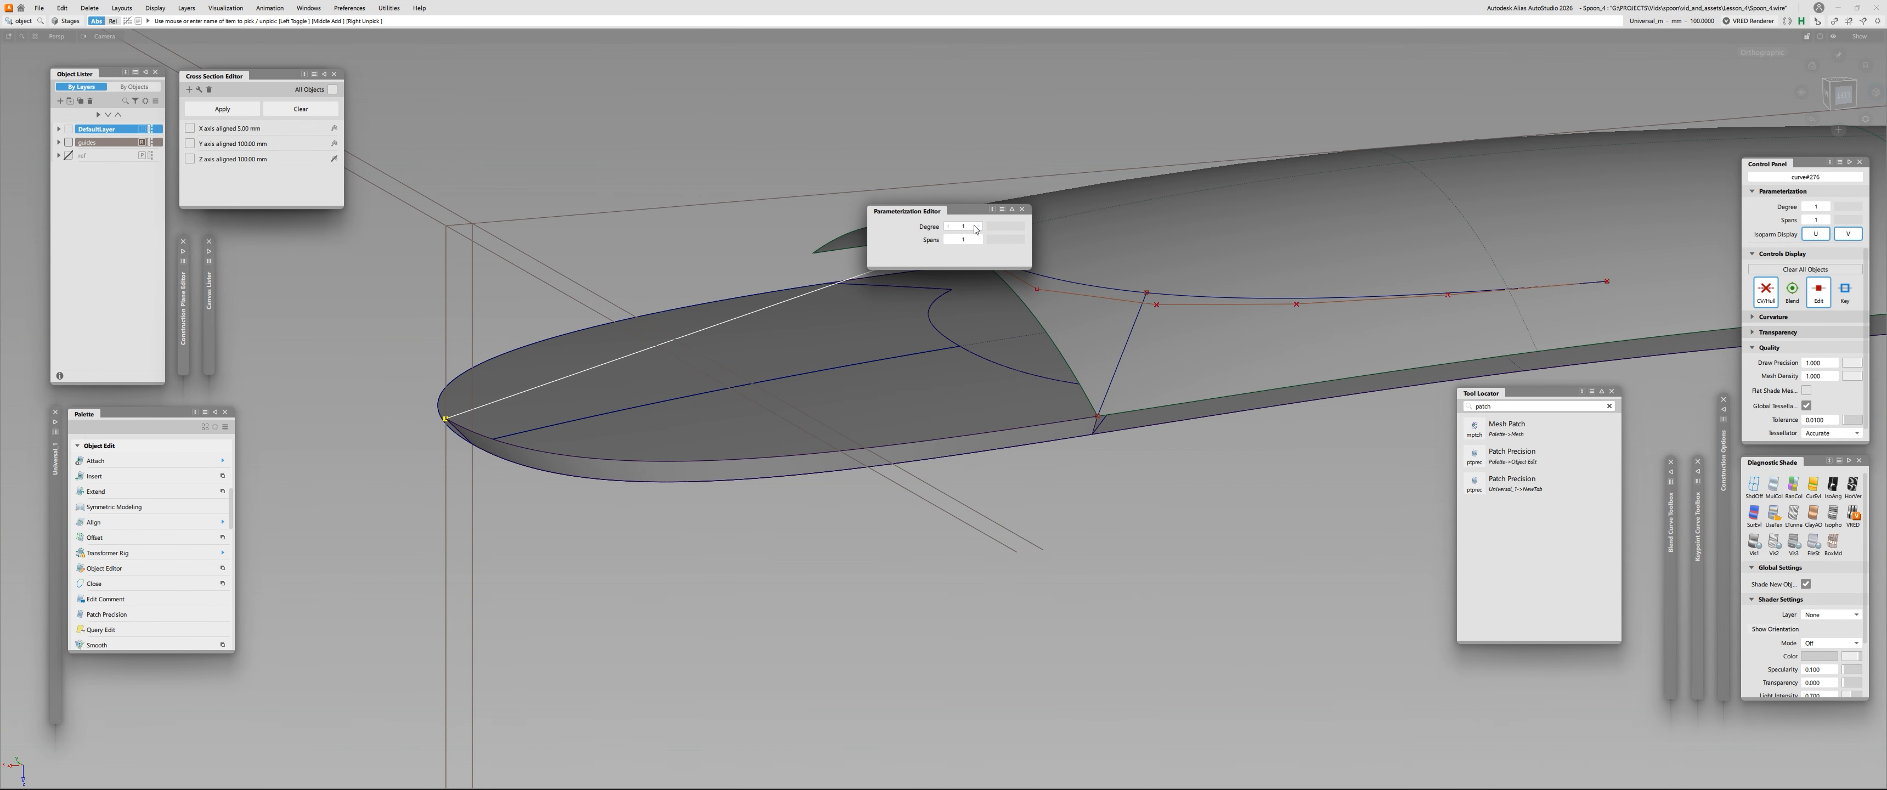
Try to align the centre curve with the end of the handle's underside surface in G2 continuity.
key("ctrl+a")
left_click(909, 257)
left_click(989, 254)
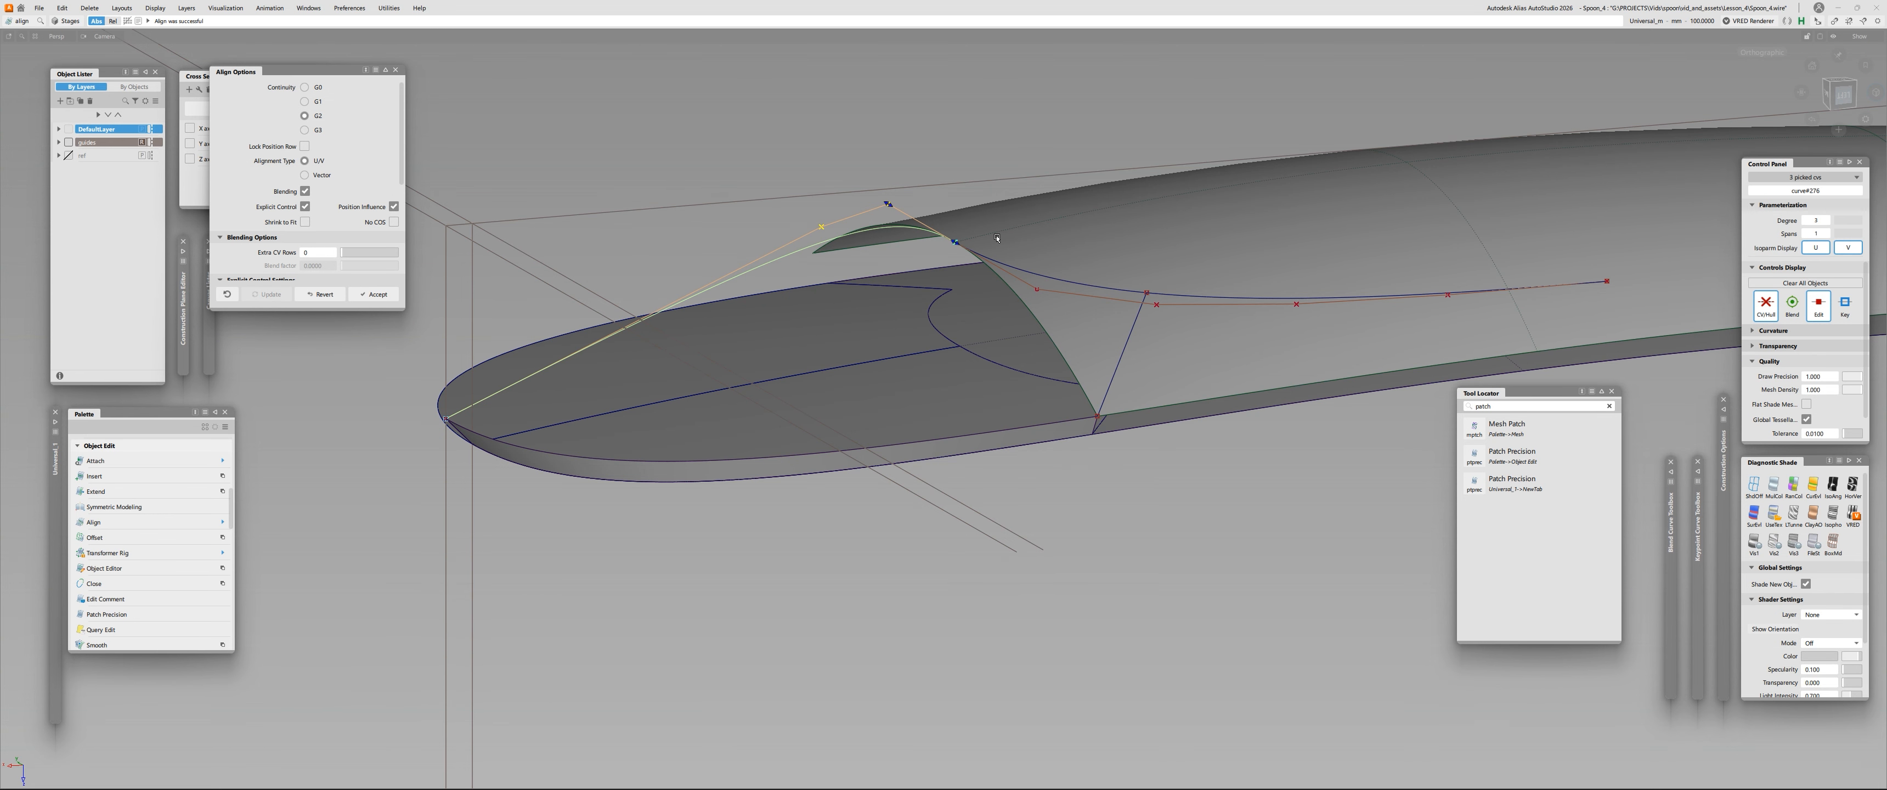
left_click(324, 295)
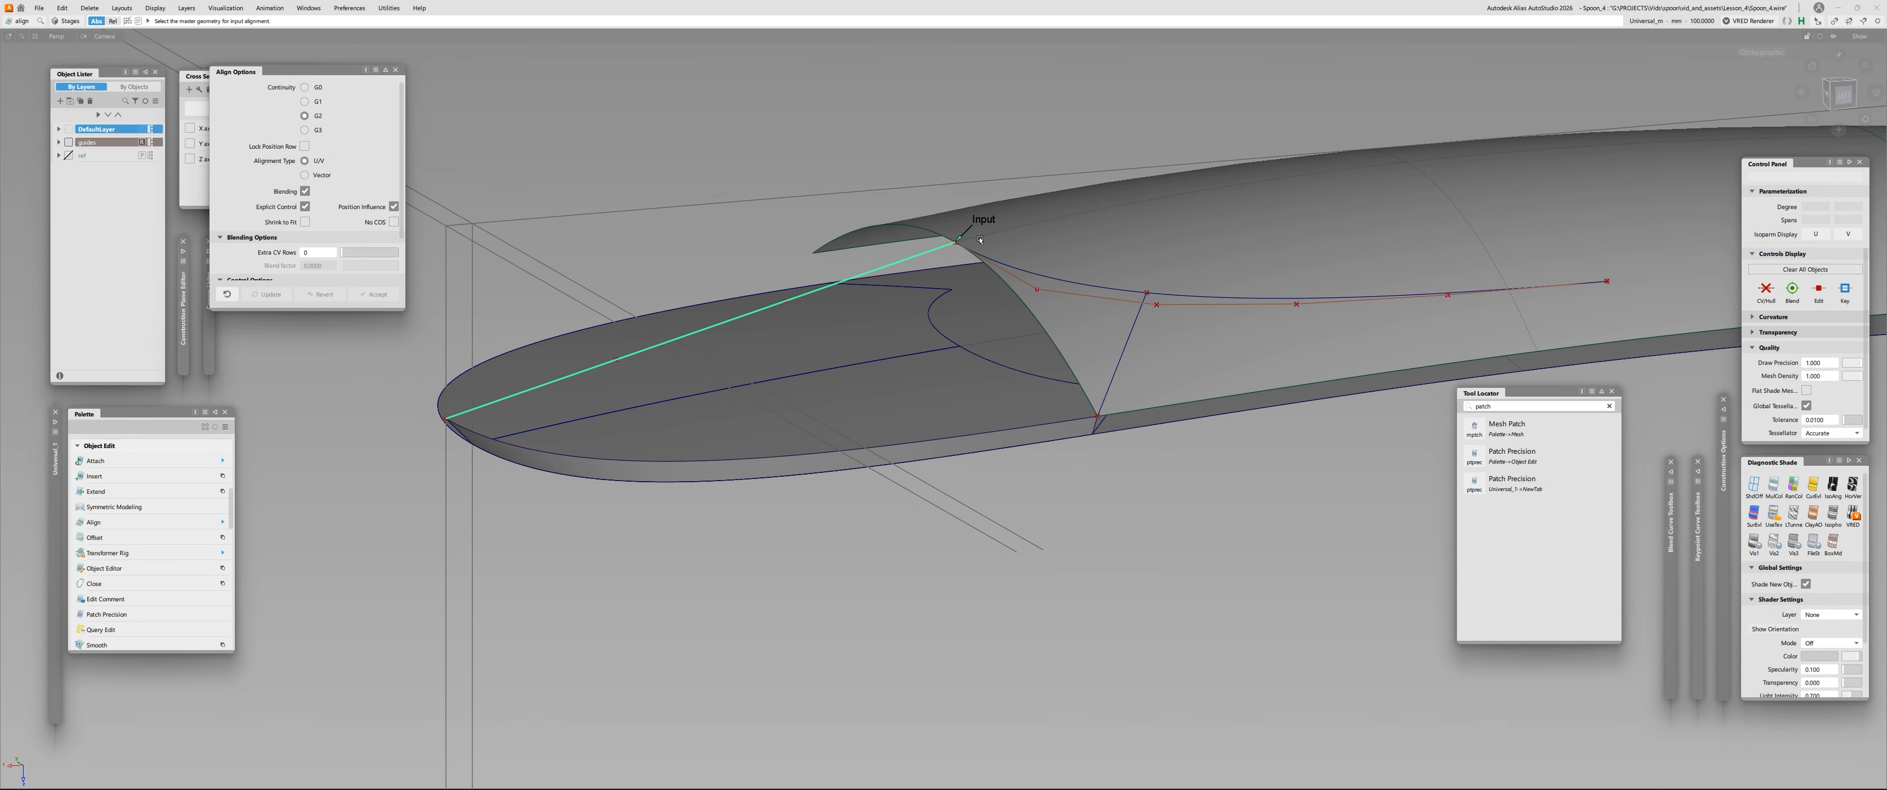
Align the centre curve's start to the handle's underside surface with G2 continuity.
left_click_drag(916, 242, 1171, 351, "alt+shift")
left_click_drag(1169, 169, 1454, 301, "alt+shift")
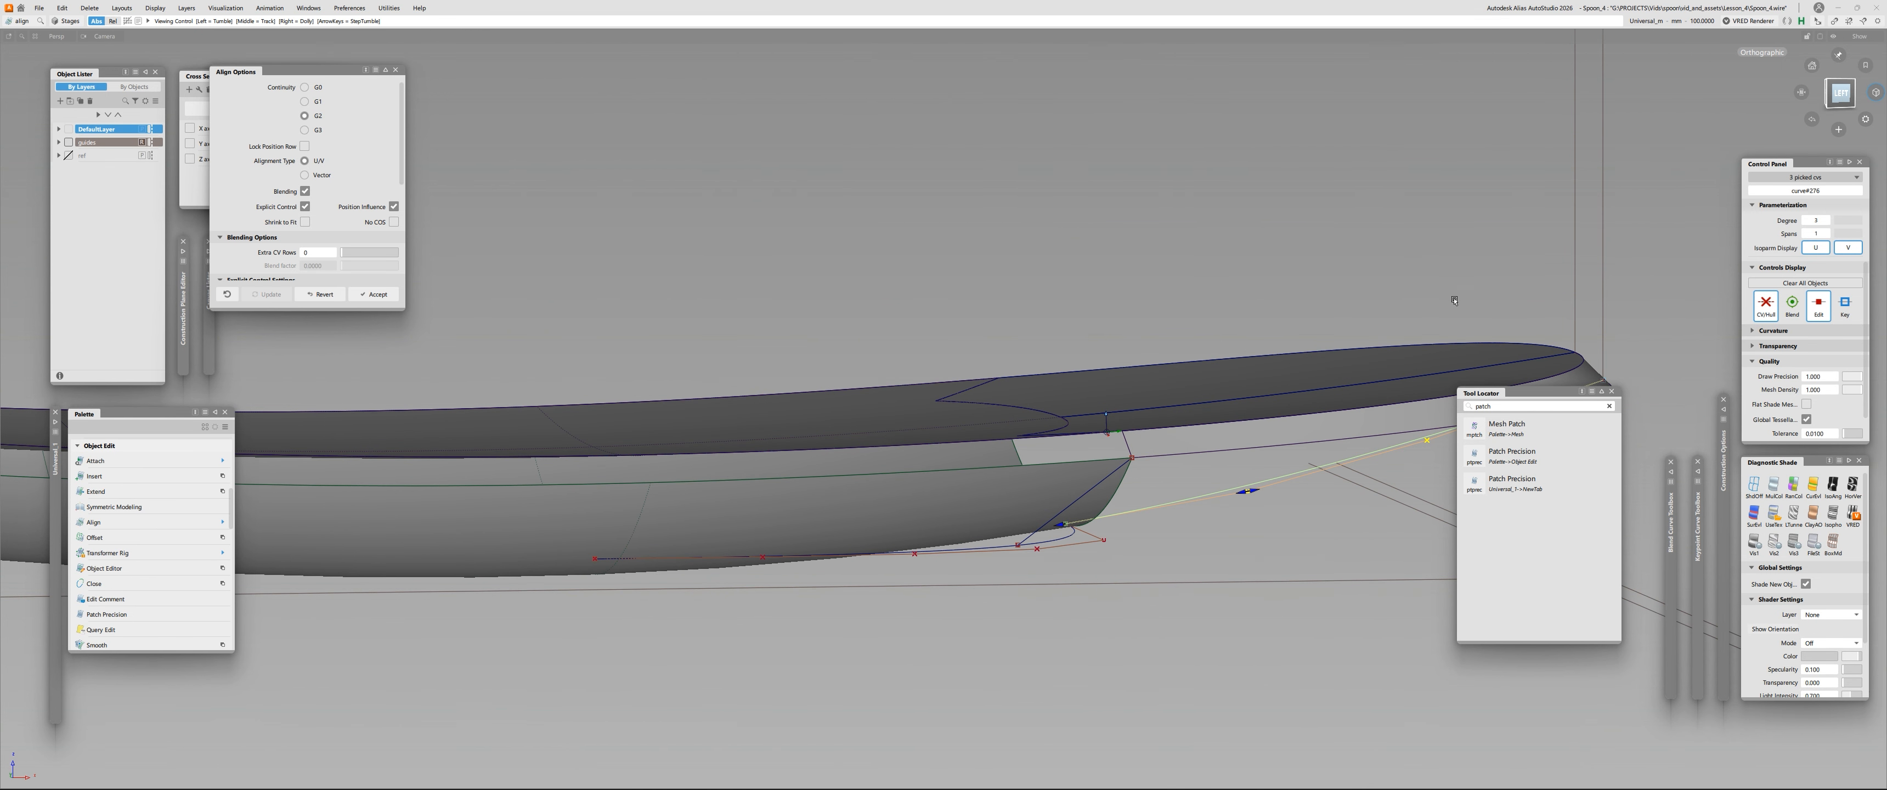
left_click(1841, 95, "alt+shift")
scroll(994, 190, "down", 5)
scroll(1066, 362, "up", 5)
left_click_drag(1059, 378, 1001, 380, "ctrl+shift")
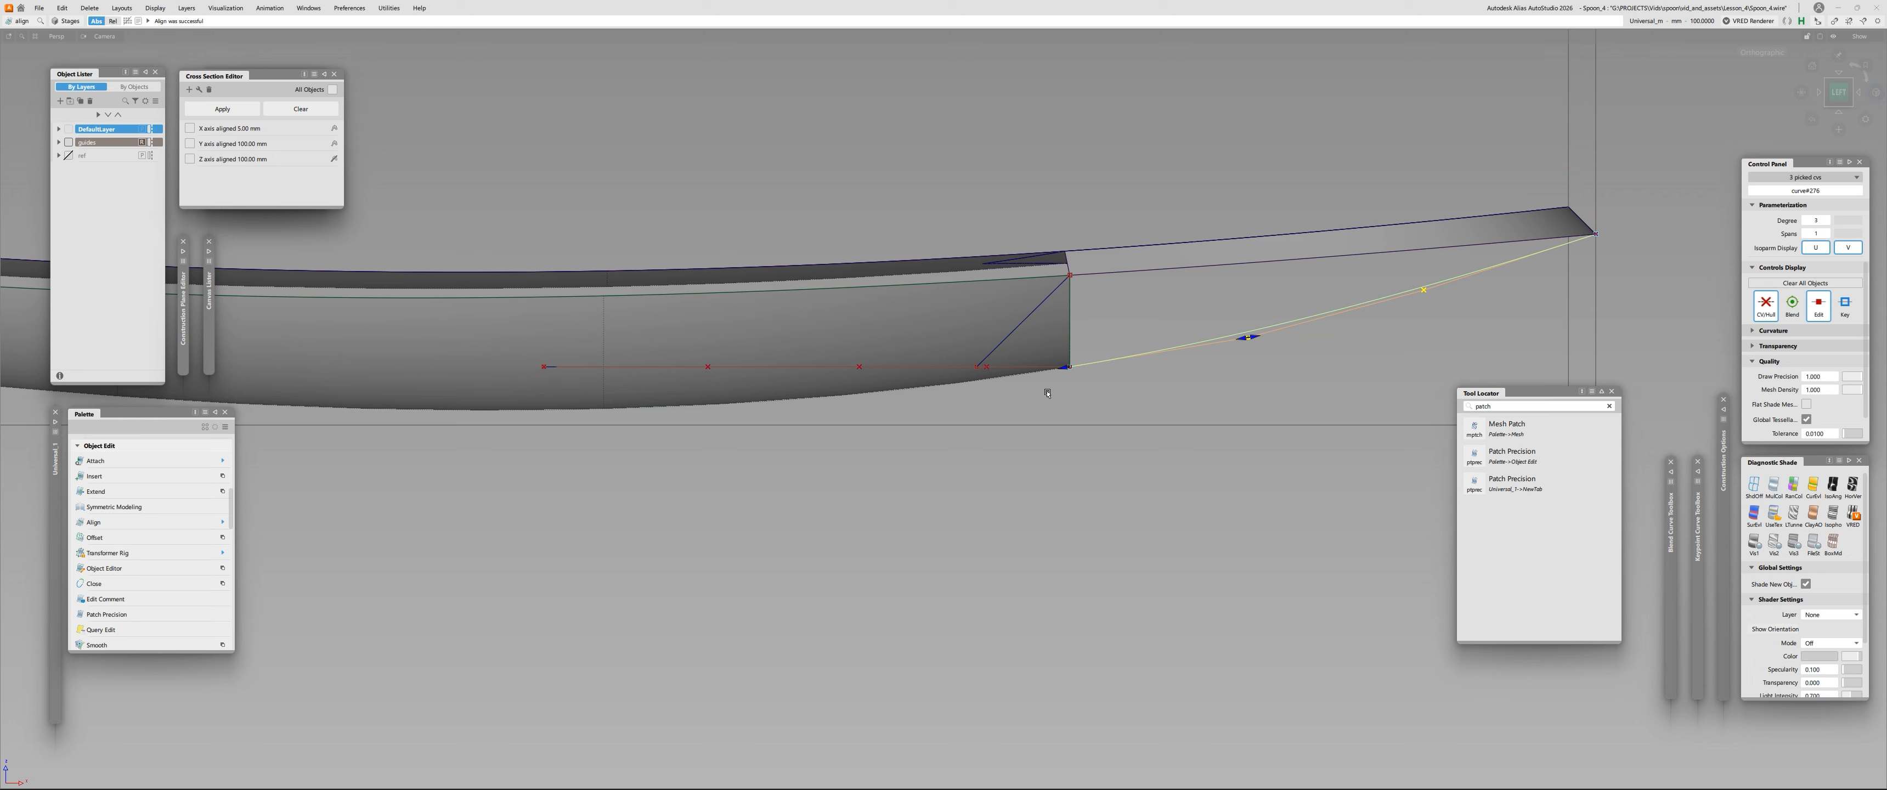
Plot curvature combs on the centre curve and along the handle's underside, shorten them and examine the transition in side view.
left_click(1001, 380)
left_click(1118, 356)
scroll(1172, 301, "down", 6)
middle_click_drag(1151, 373, 881, 364, "alt+shift")
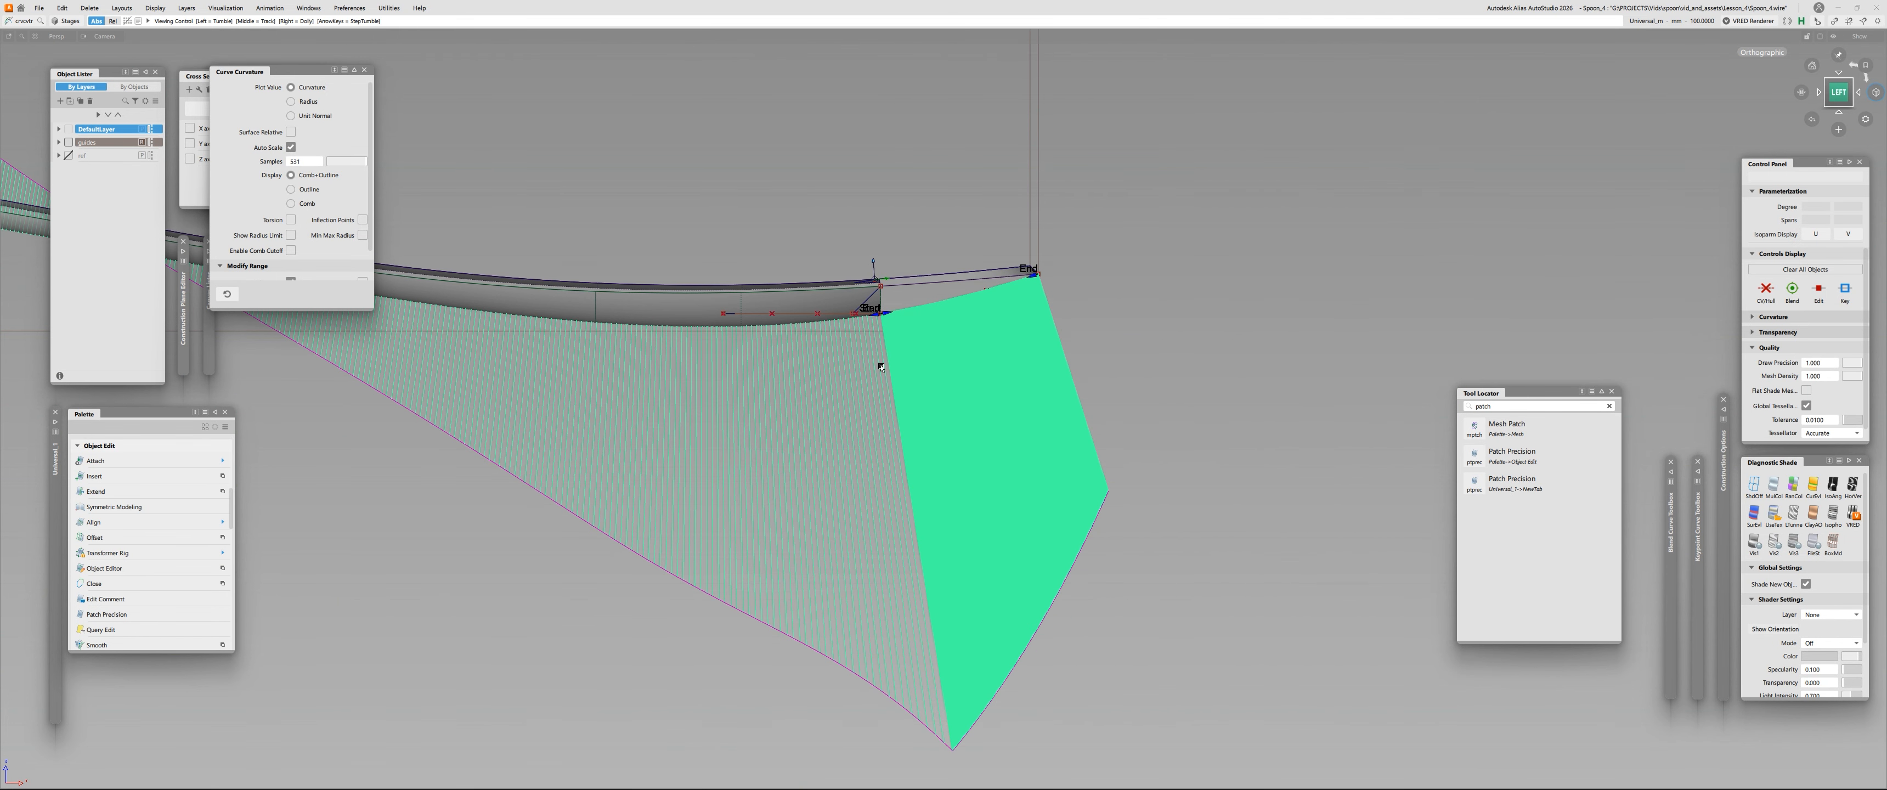
left_click_drag(1125, 286, 765, 351)
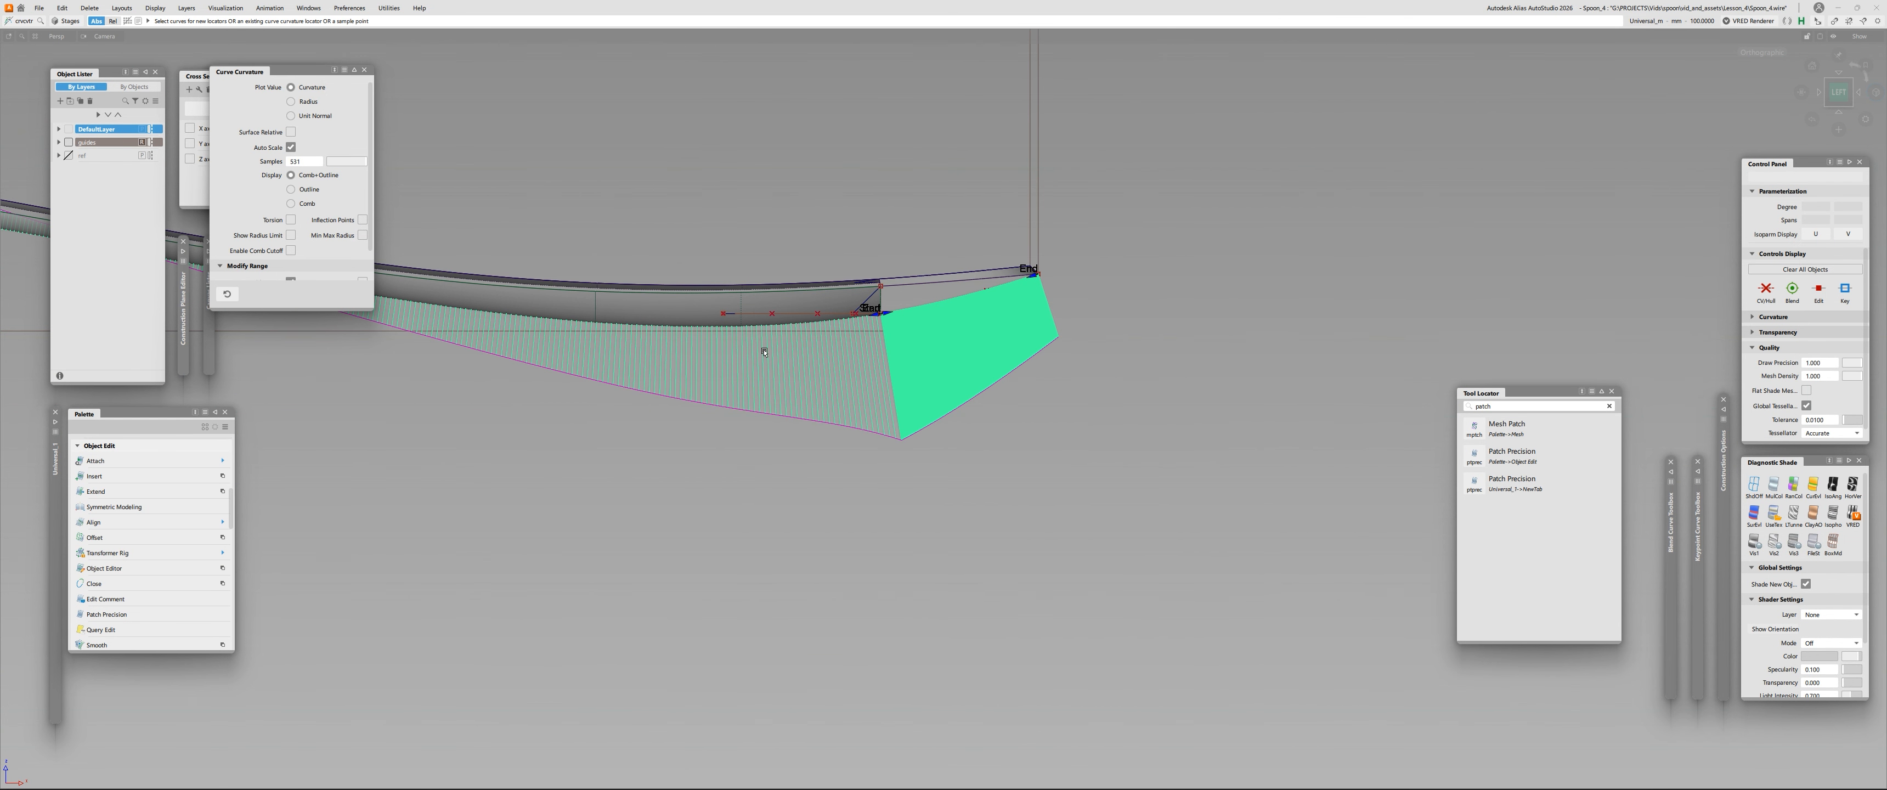
right_click_drag(795, 413, 686, 383, "alt+shift")
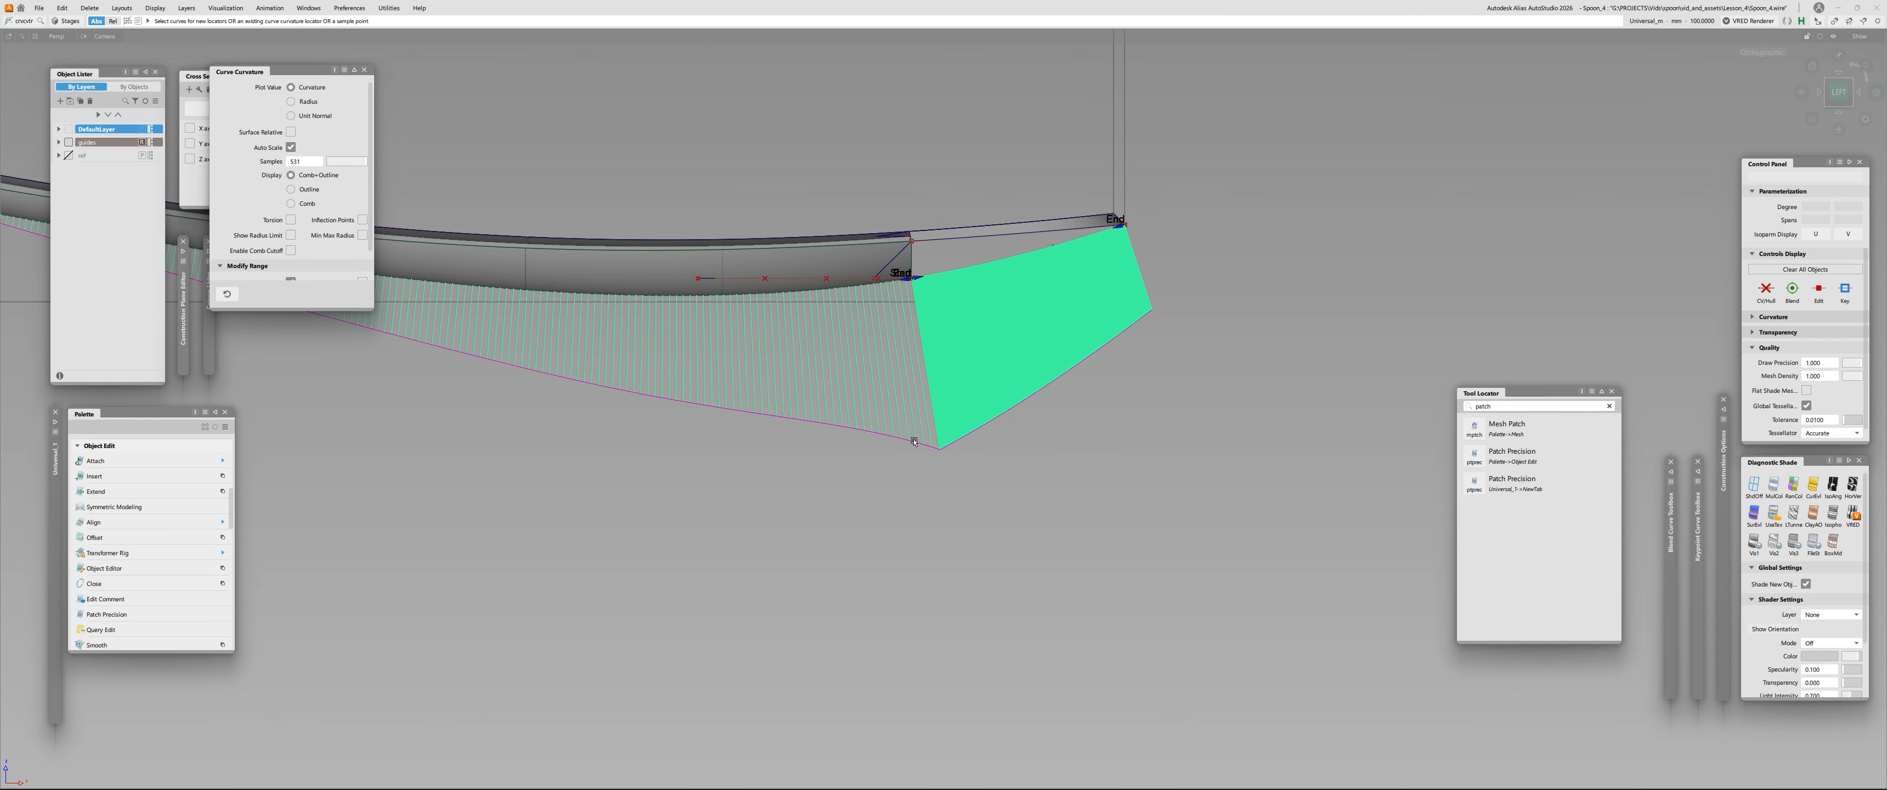
right_click_drag(914, 441, 764, 417, "alt+shift")
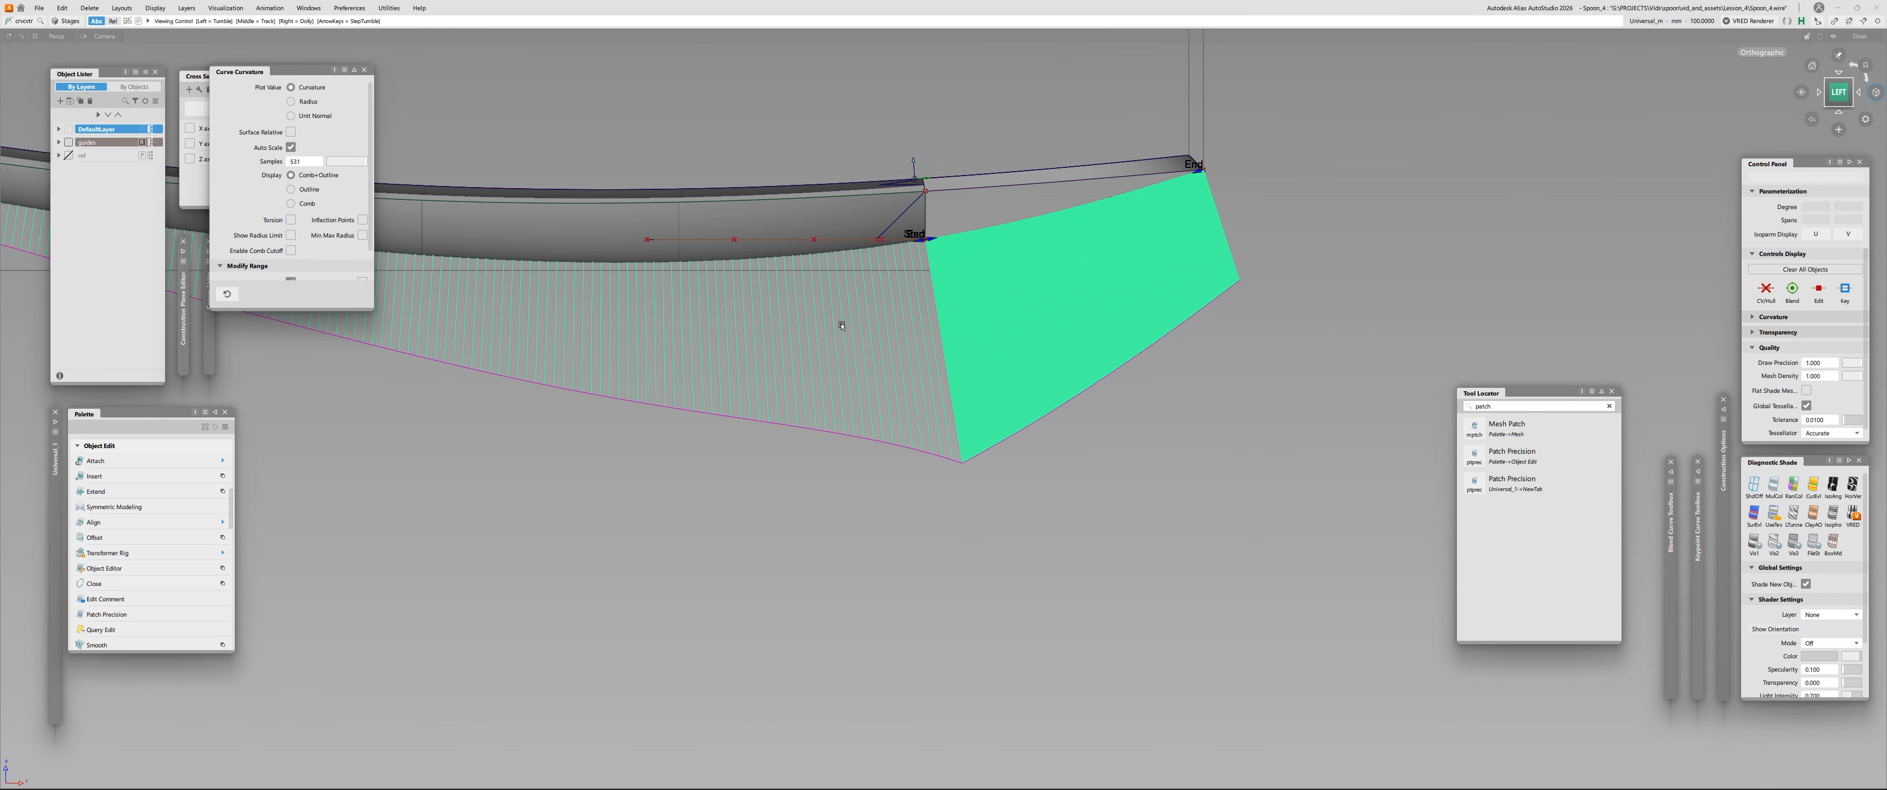
left_click_drag(842, 325, 775, 82, "alt+shift")
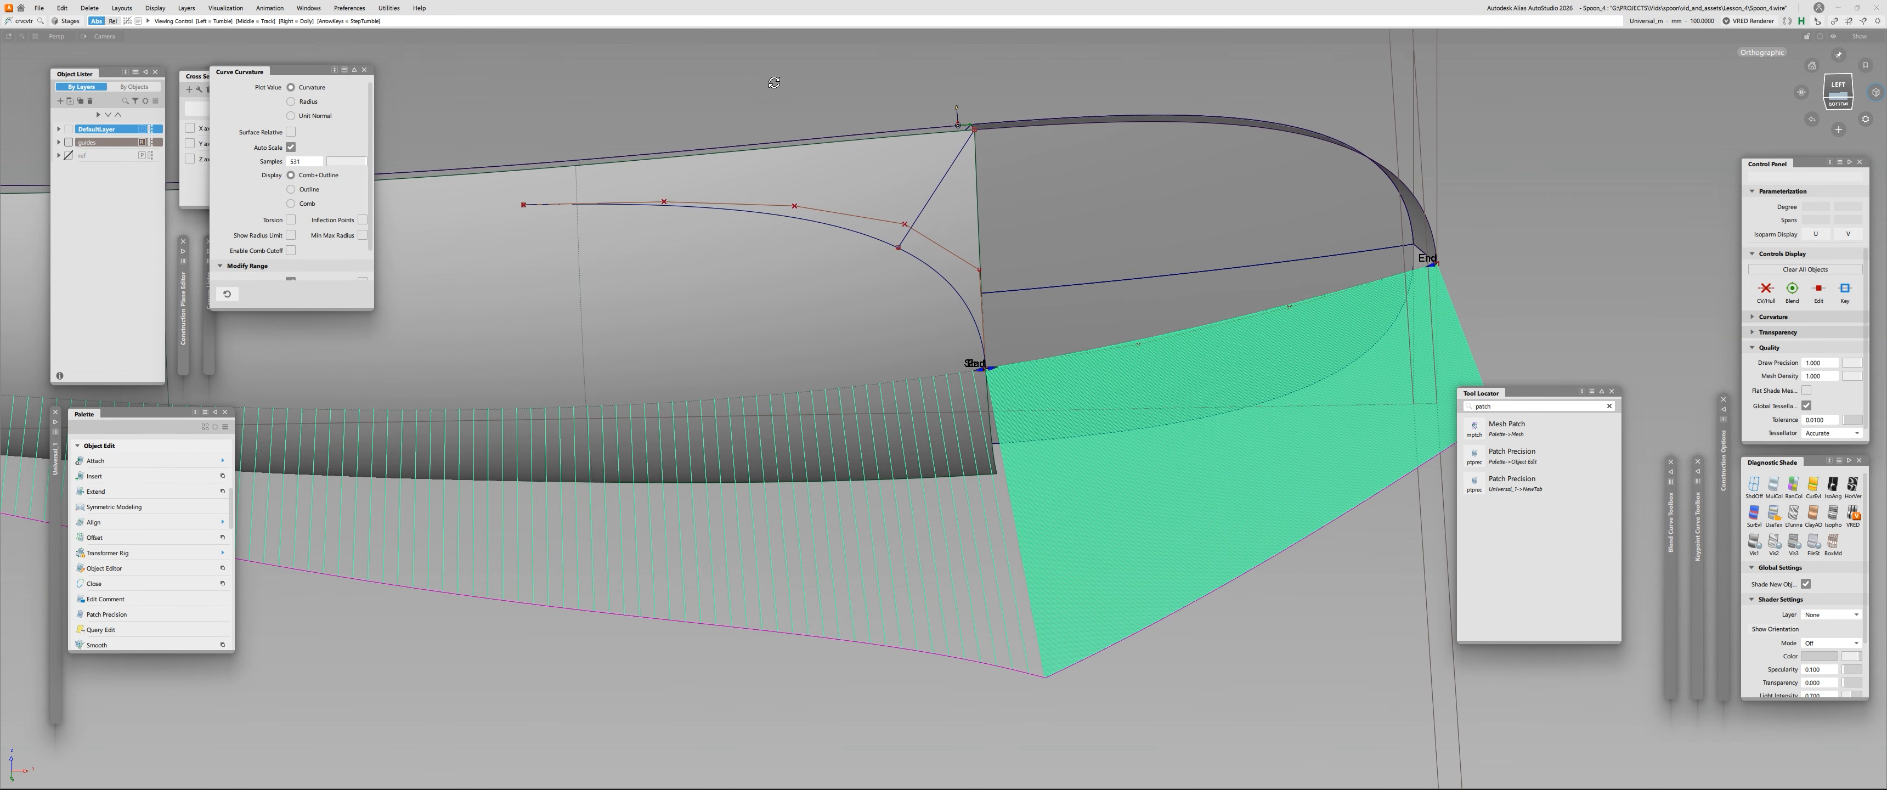
Reopen the centre curve's alignment settings and accept them.
key("ctrl+q")
left_click(1145, 343)
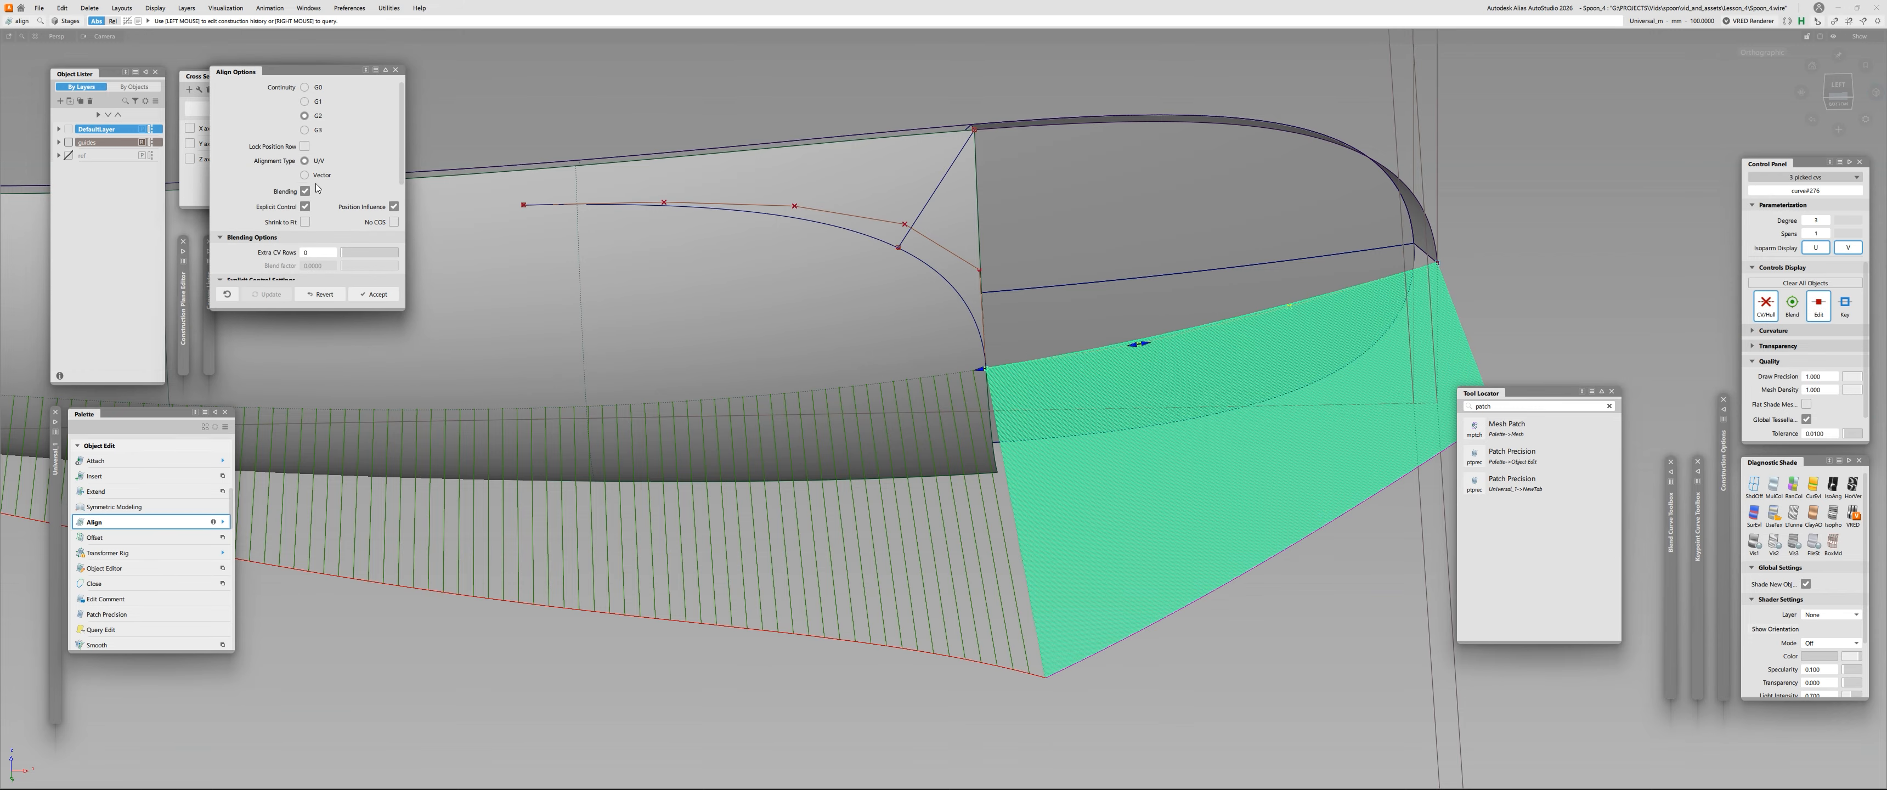
scroll(367, 242, "down", 5)
left_click(374, 294)
right_click_drag(469, 246, 872, 253, "alt+shift")
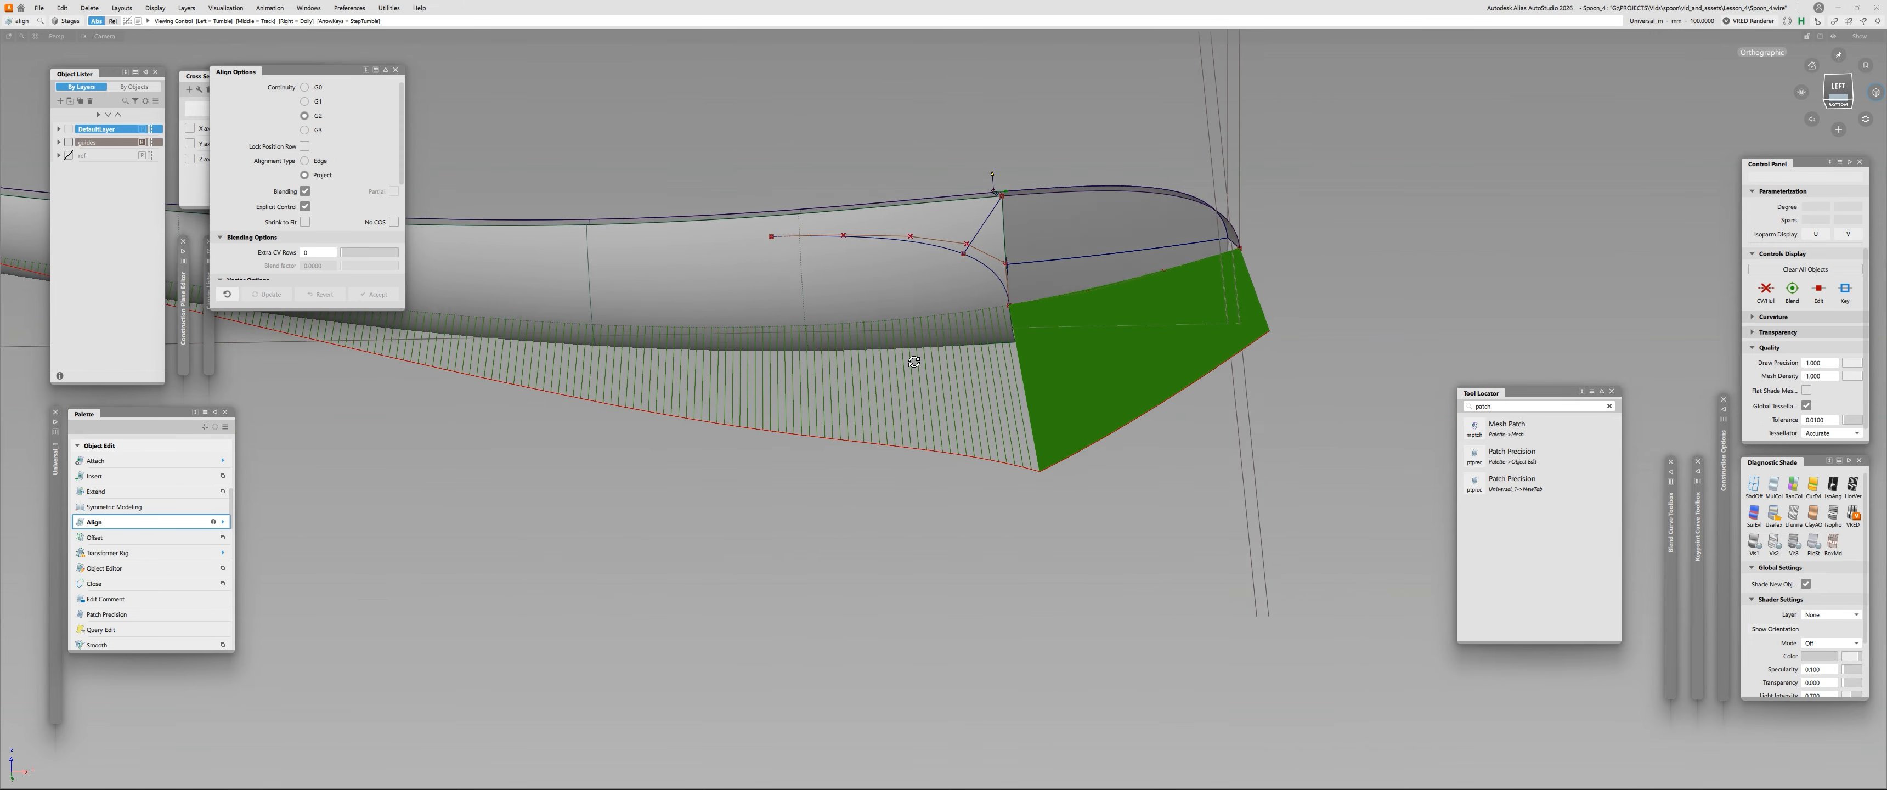
Try to move the lower end control points of the handle's underside surface vertically.
key("ctrl+5")
left_click(883, 292)
left_click_drag(872, 252, 889, 280, "alt+shift")
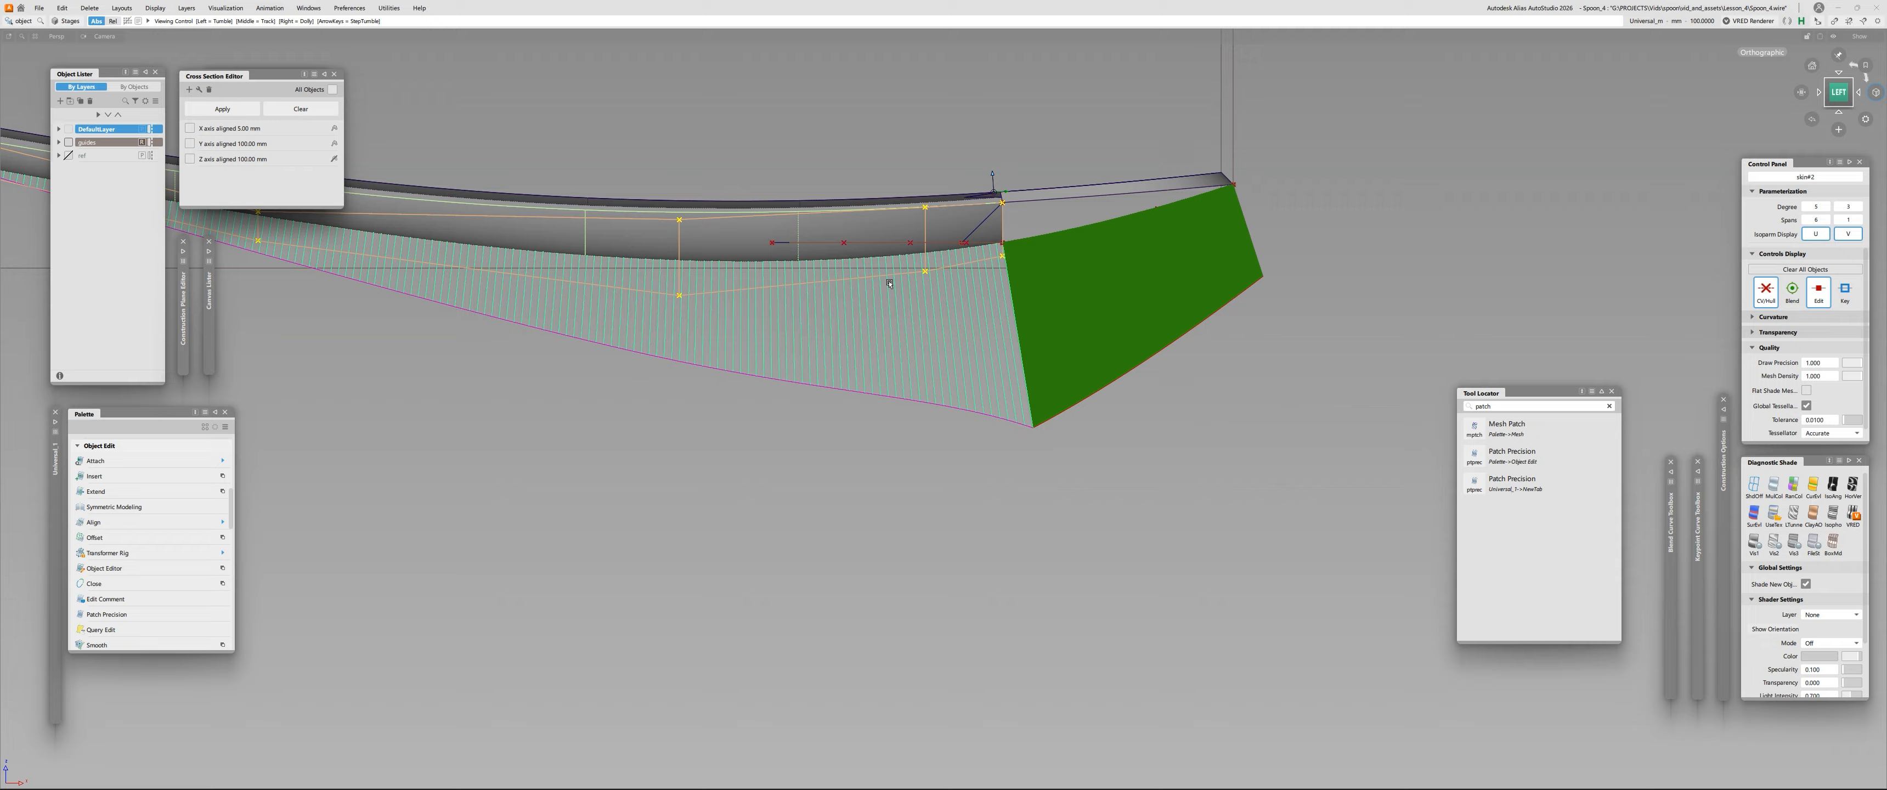
right_click_drag(889, 279, 1084, 282, "alt+shift")
key("ctrl+7")
left_click_drag(1108, 220, 1154, 266)
right_click_drag(1143, 293, 1098, 323, "alt+shift")
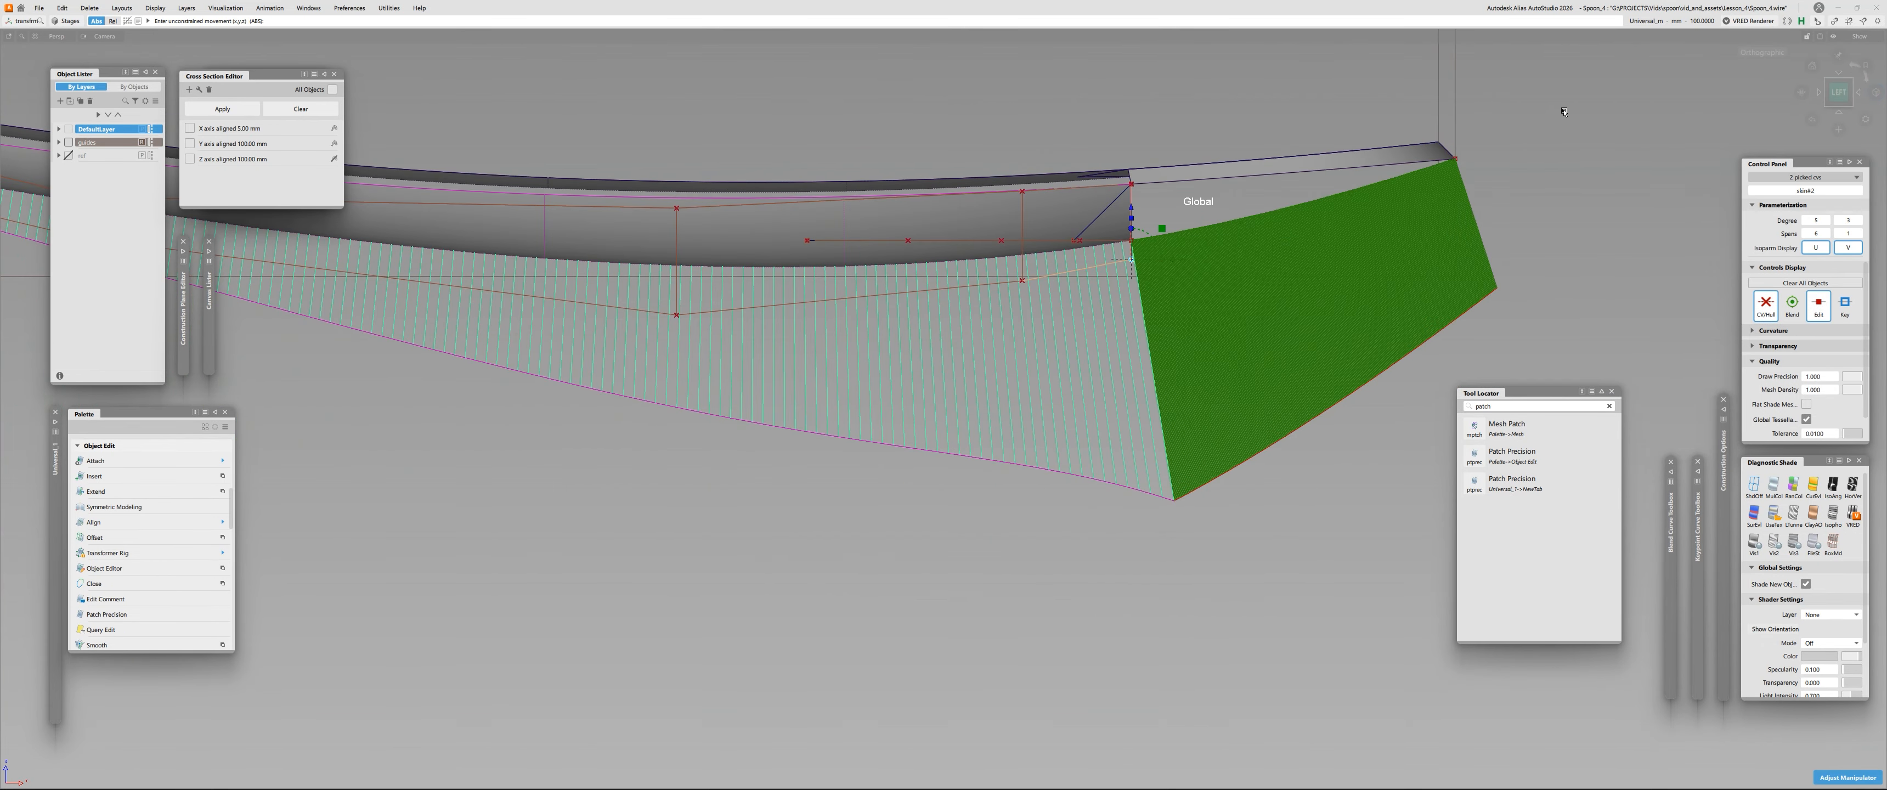
right_click_drag(1564, 111, 1566, 92)
key("ctrl+z")
key("ctrl+8")
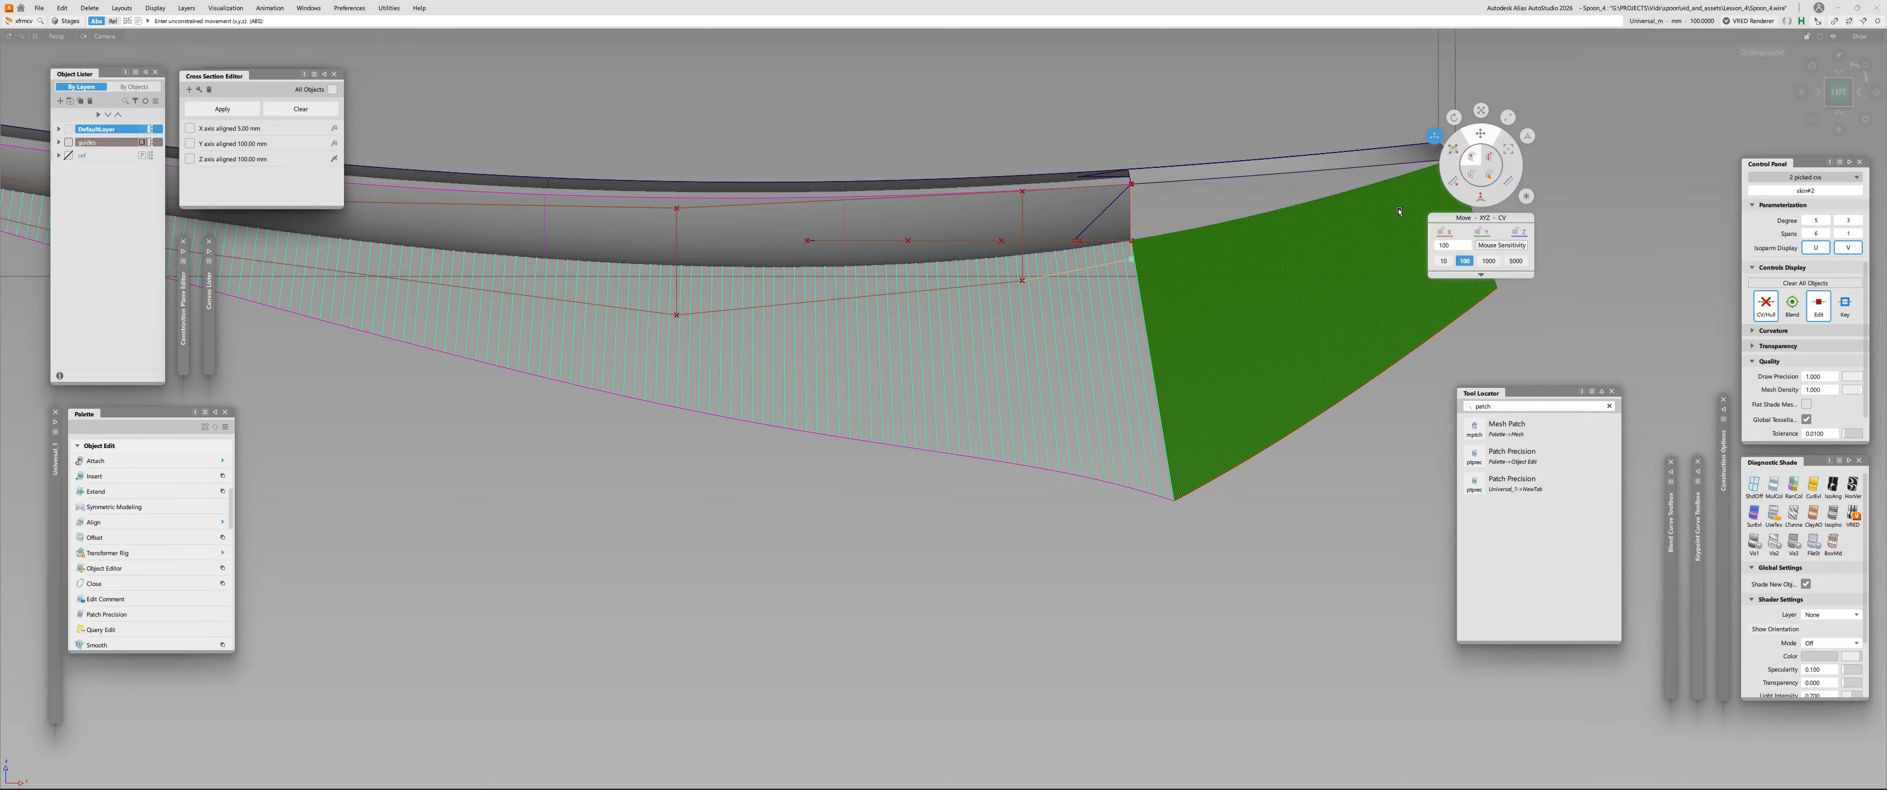
key("Escape")
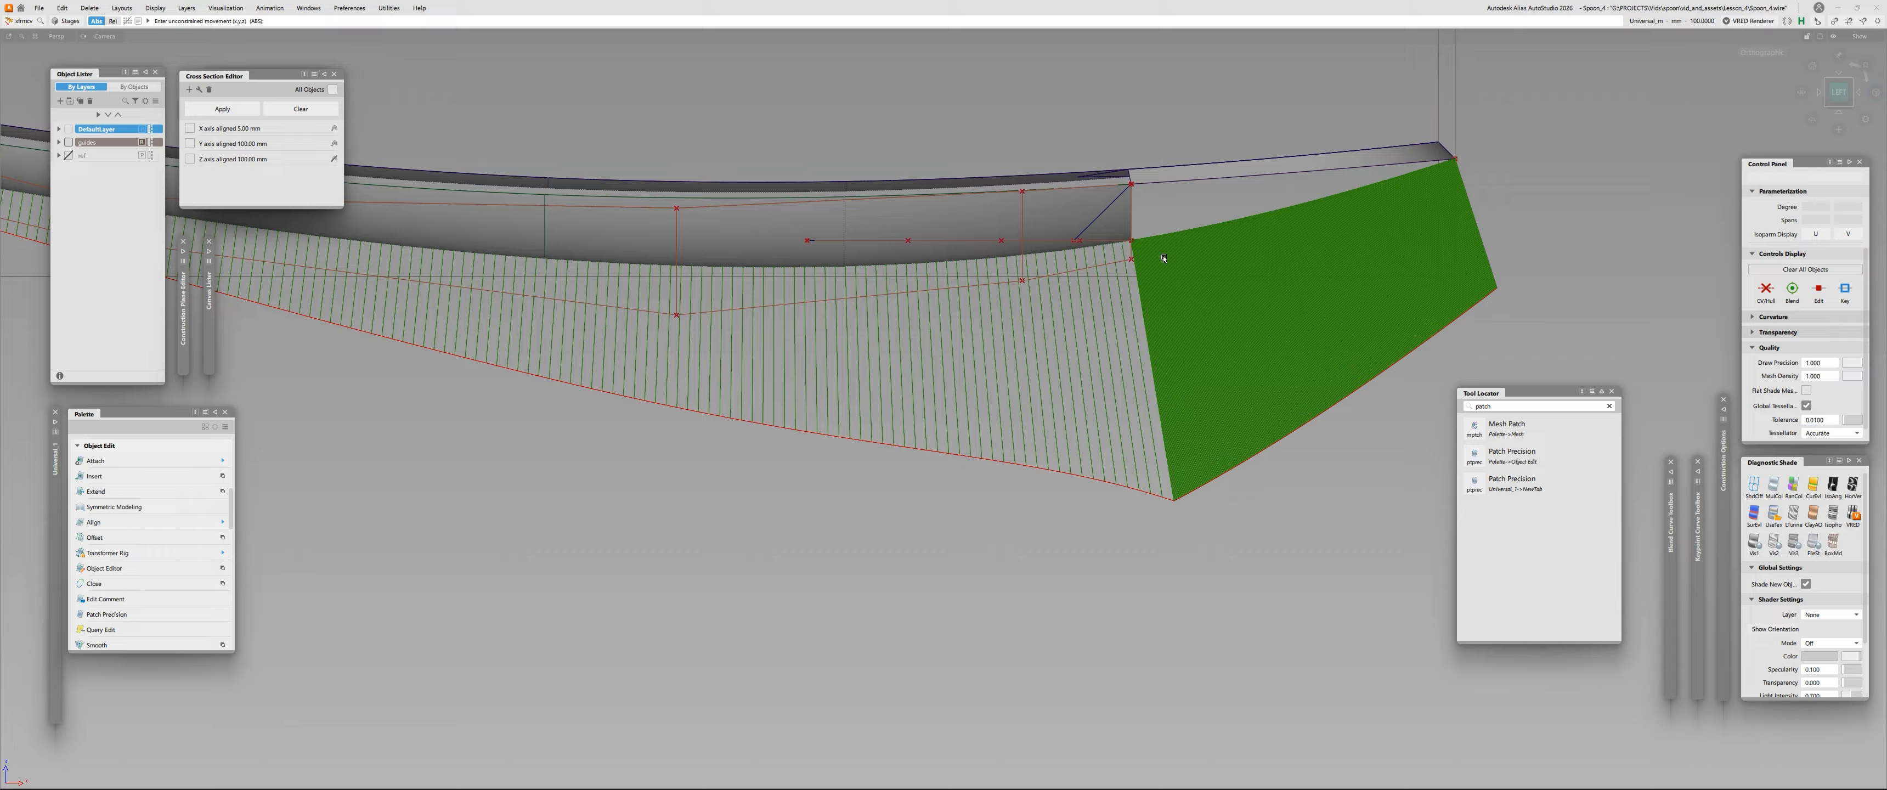
Lower the underside surface's lower end control points at the handle's end, and adjust the two preceding rows vertically to smooth the curvature comb.
left_click_drag(1134, 261, 1152, 273)
key("ctrl+8")
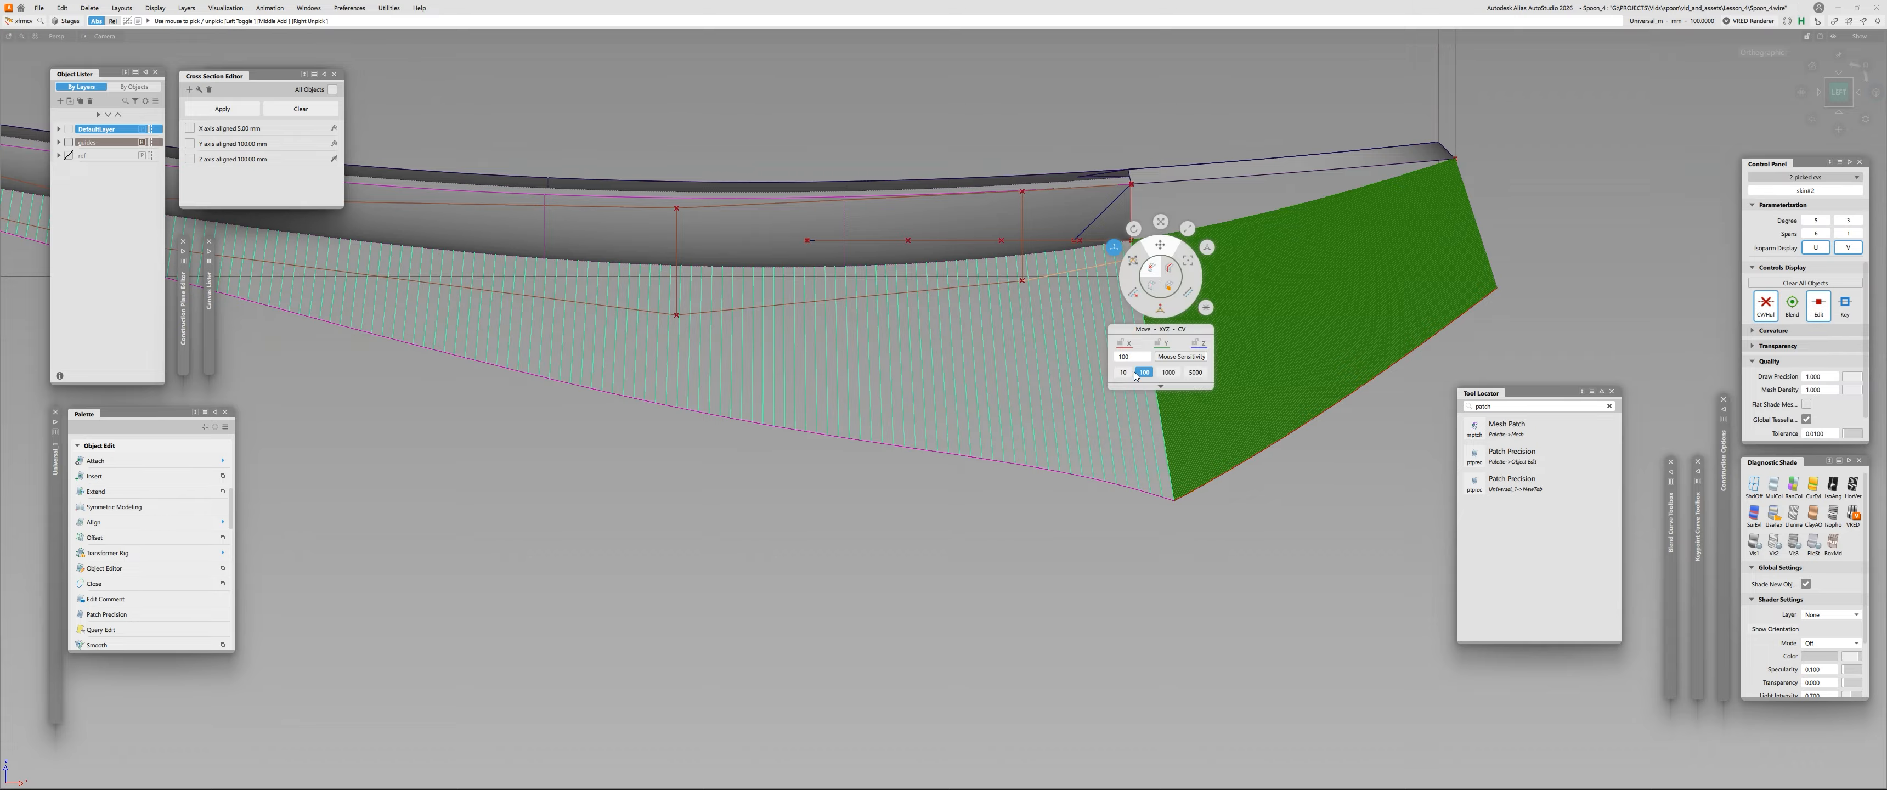
right_click_drag(1267, 96, 1287, 231)
left_click_drag(1015, 273, 1046, 299)
right_click_drag(1120, 80, 1148, 27)
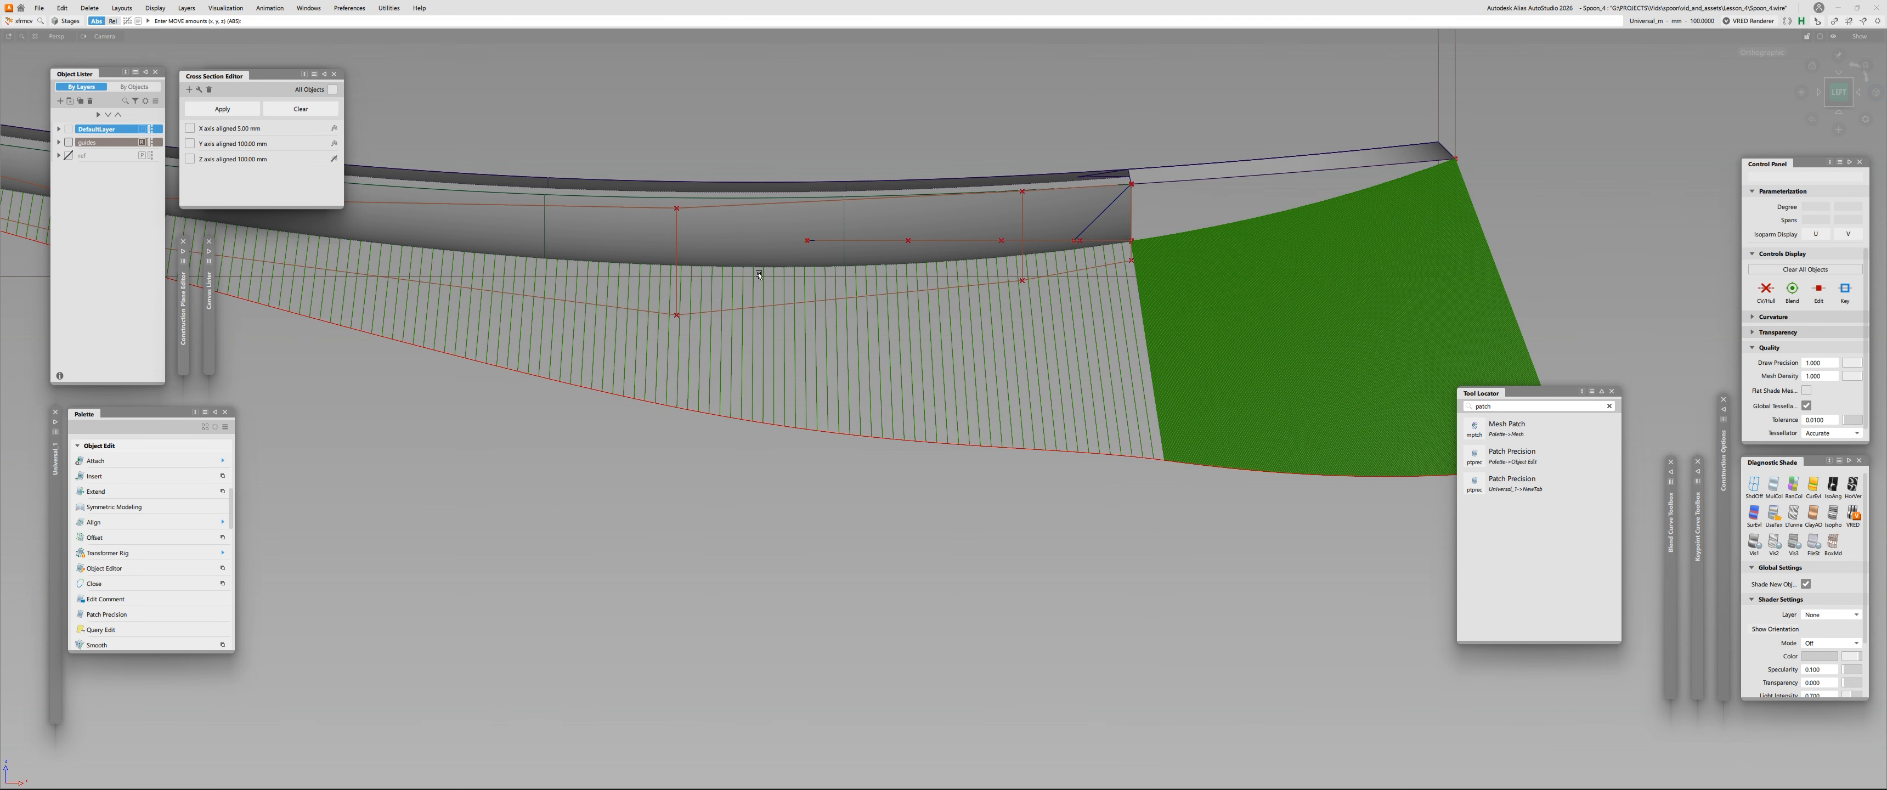
left_click(676, 315)
right_click_drag(666, 439, 674, 379)
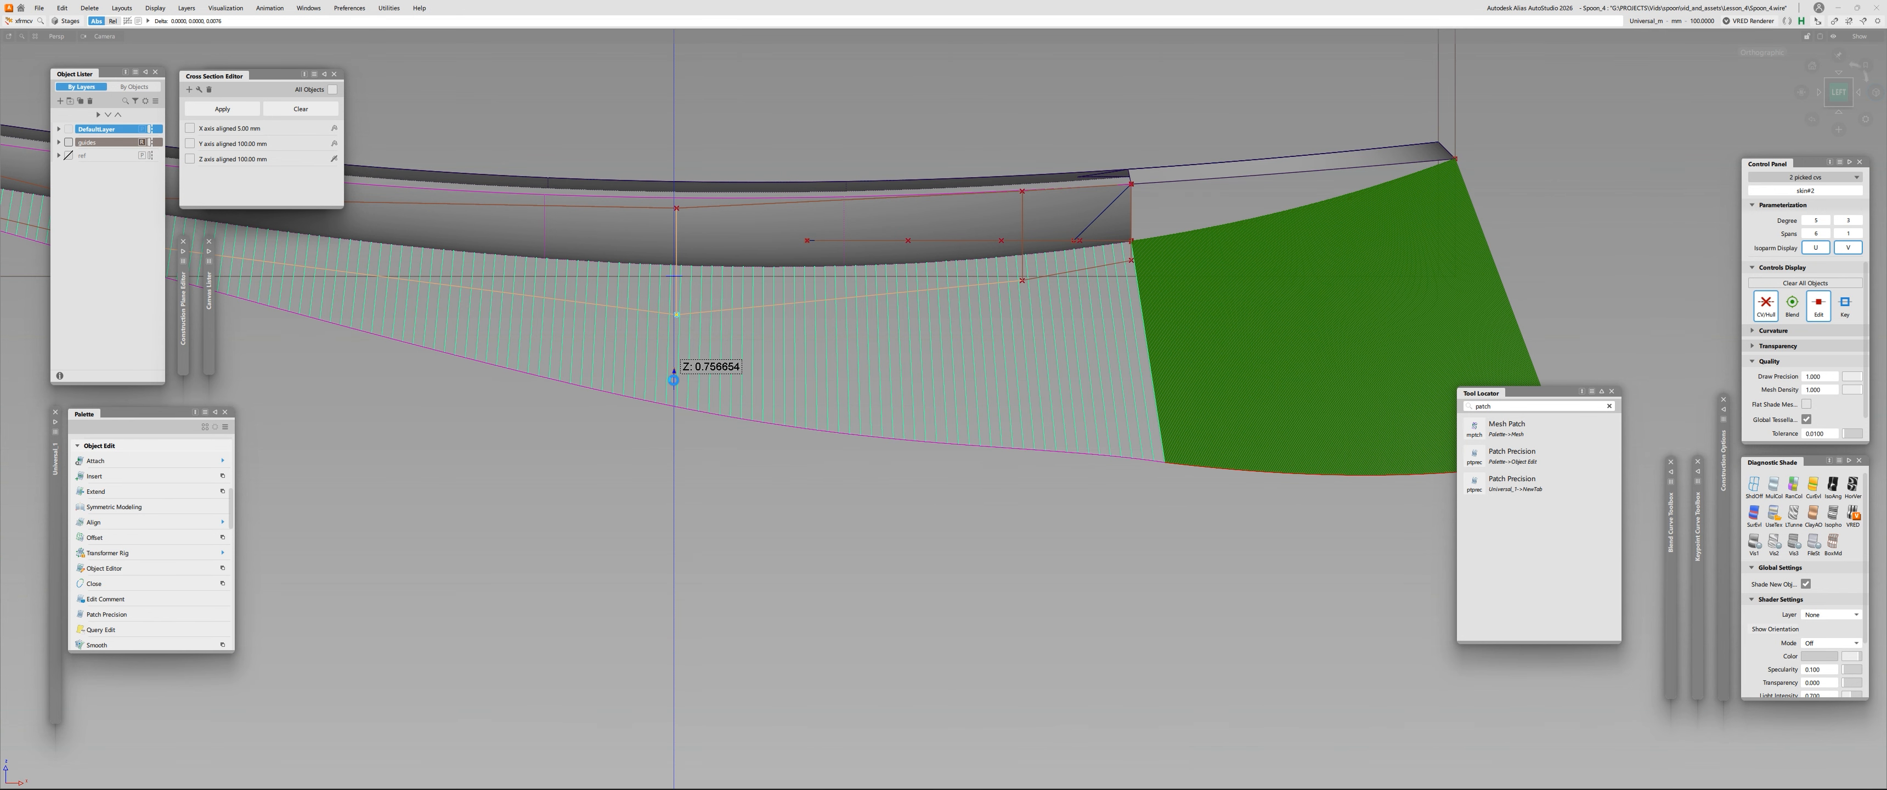
Lower the underside surface's end control points, and lower the second-last row slightly to even out the curvature comb.
left_click(1132, 261)
key("alt+shift")
right_click_drag(1206, 118, 1207, 165)
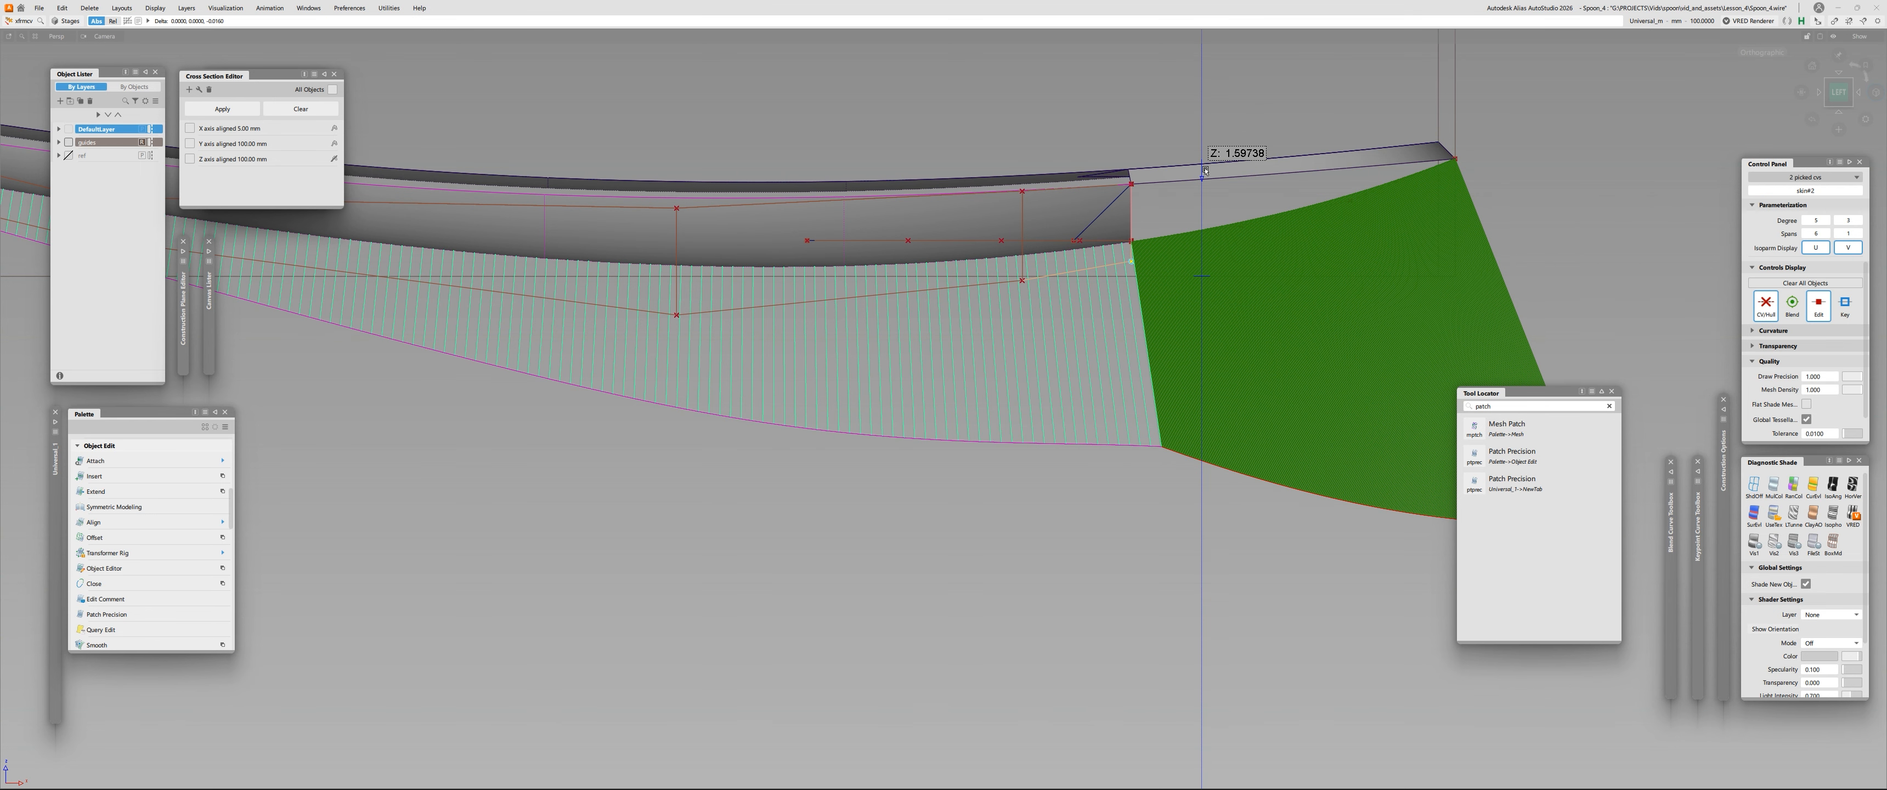
left_click_drag(968, 272, 1052, 312, "ctrl+shift")
key("alt+shift")
right_click_drag(877, 454, 893, 522)
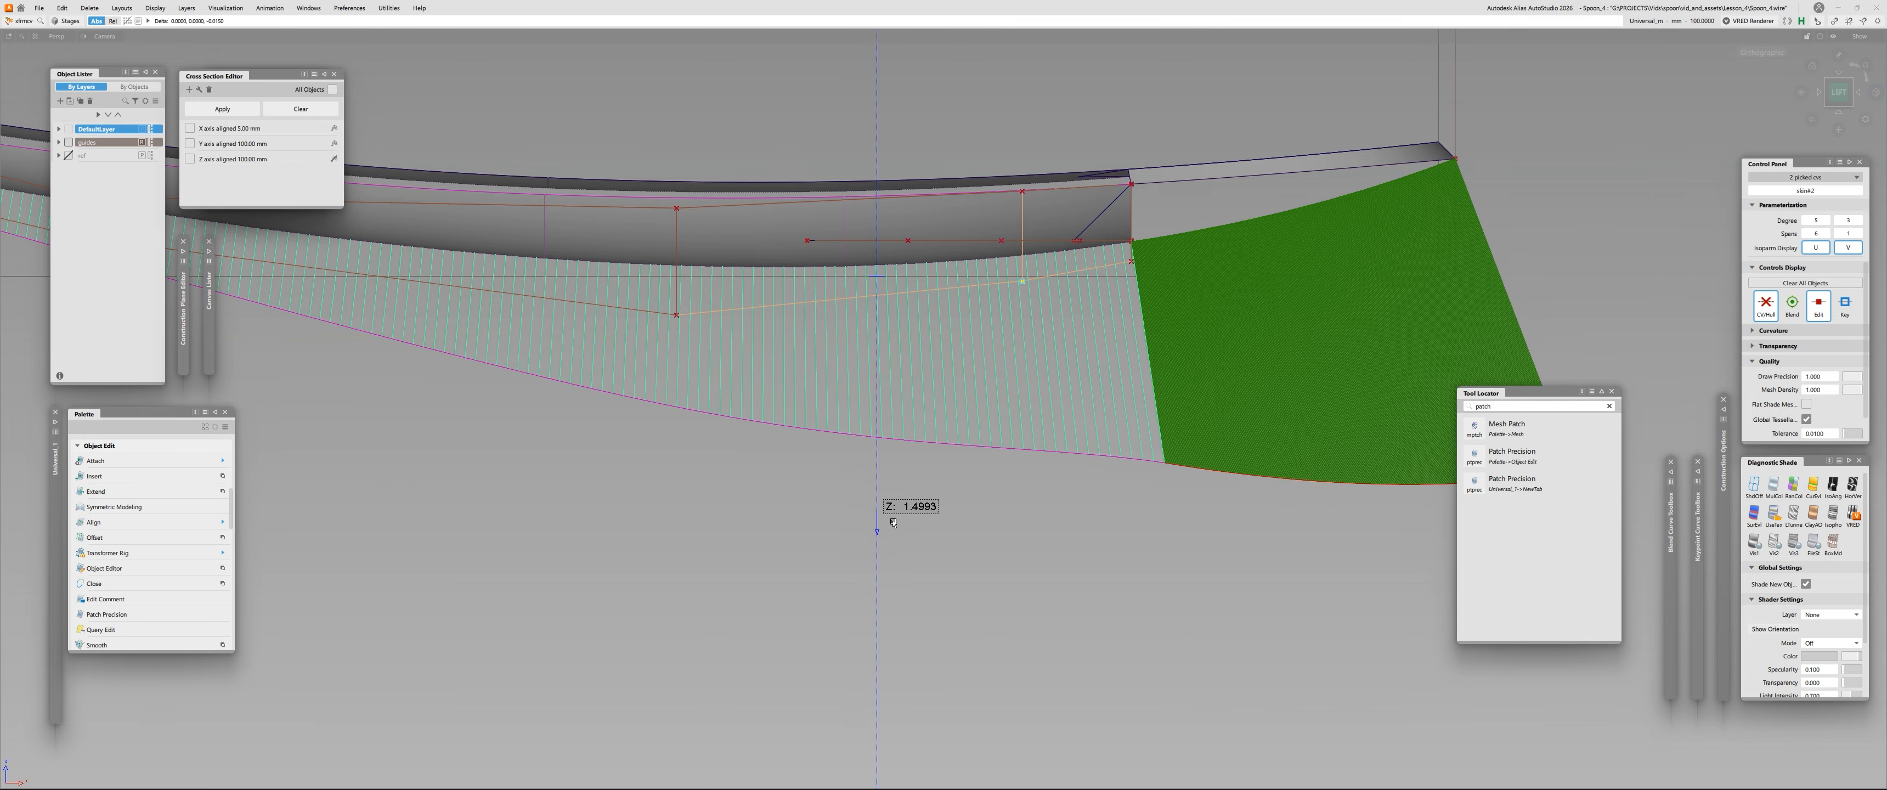
Lower the end control points of the handle's underside surface further while watching the centre curve's comb.
right_click_drag(1003, 395, 878, 403, "alt+shift")
right_click_drag(1051, 383, 1142, 381, "alt+shift")
left_click_drag(1061, 286, 1097, 308)
key("ctrl")
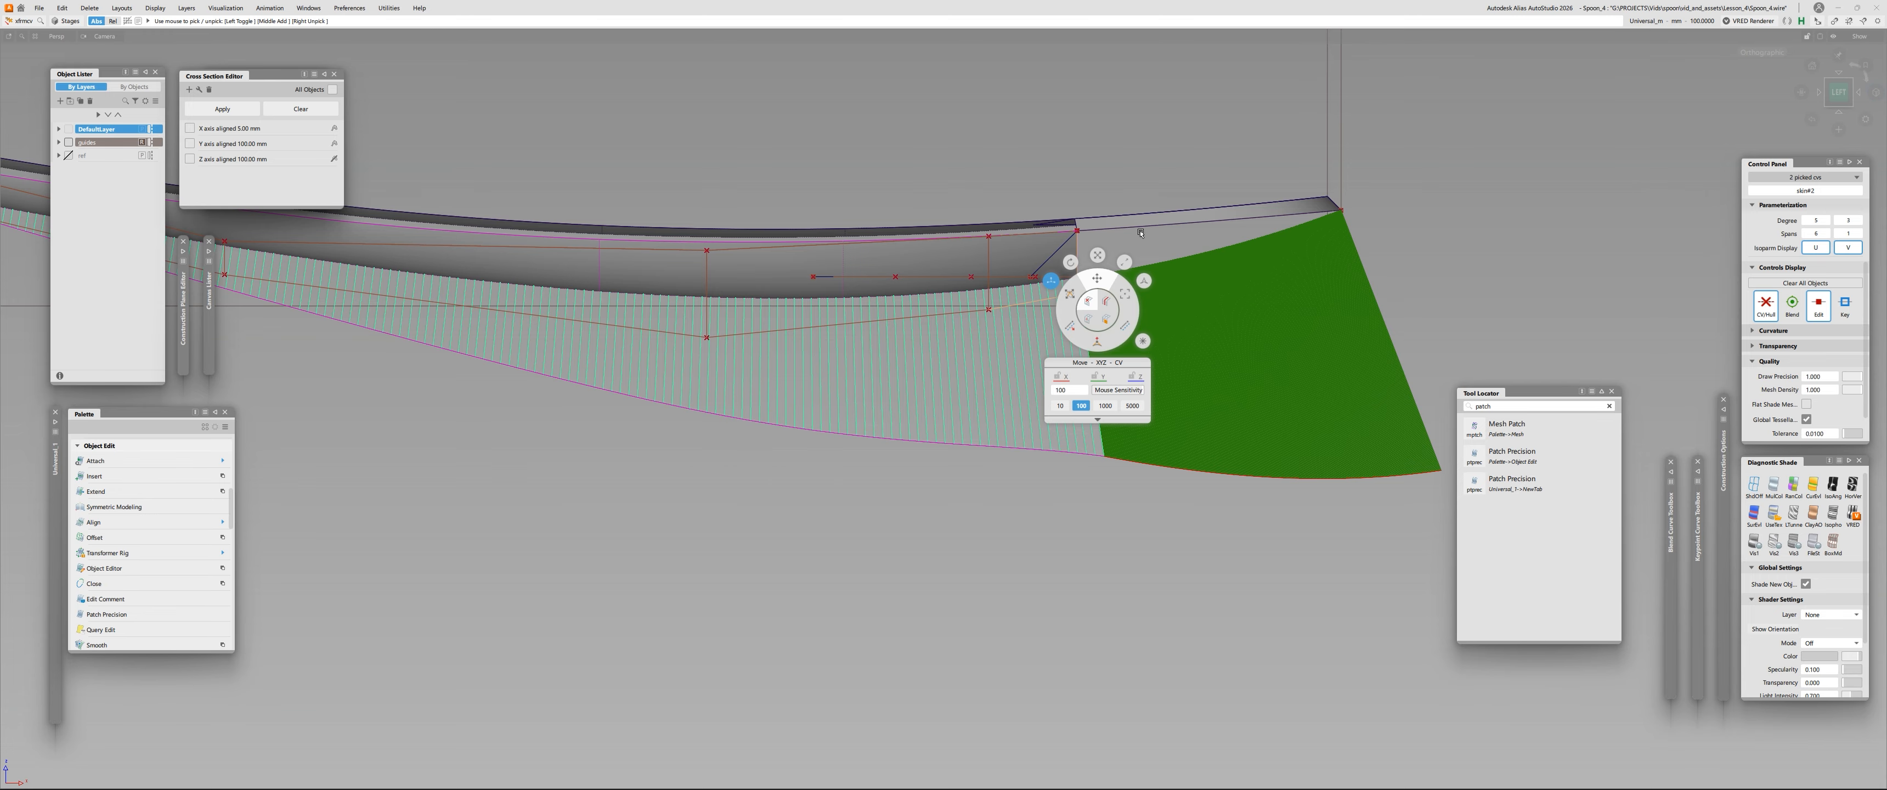
right_click_drag(1141, 233, 1141, 305)
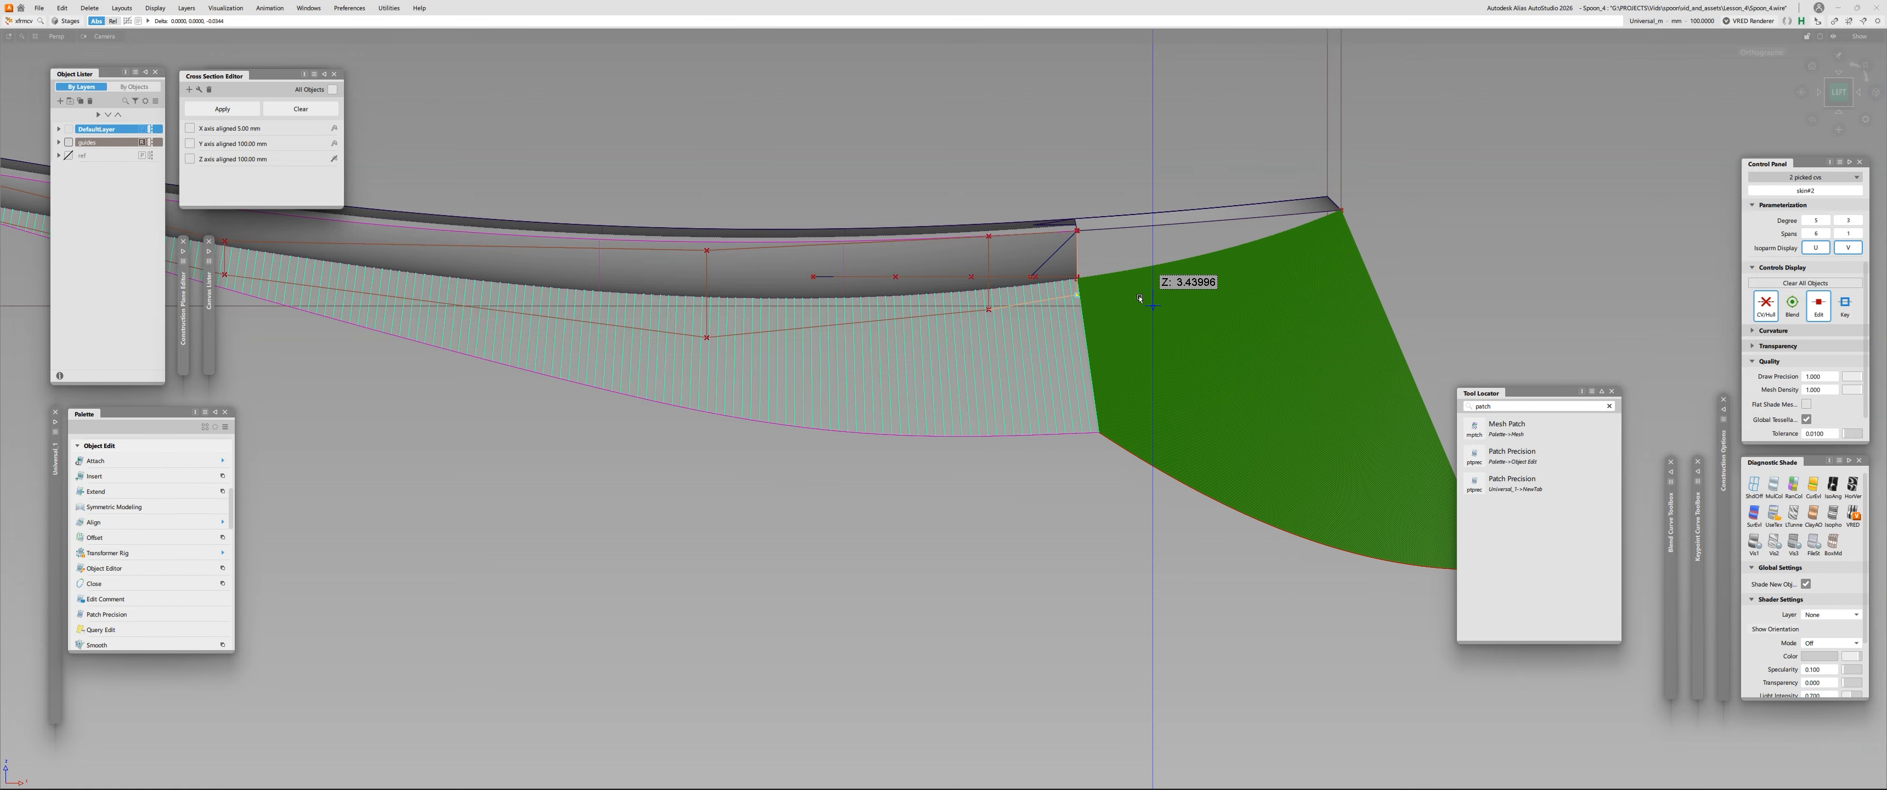
Fine-tune the height of the second-last and third-last lower control point rows on the handle's underside surface.
left_click_drag(971, 296, 1001, 333)
middle_click_drag(1028, 384, 841, 359, "alt+shift")
left_click(827, 349)
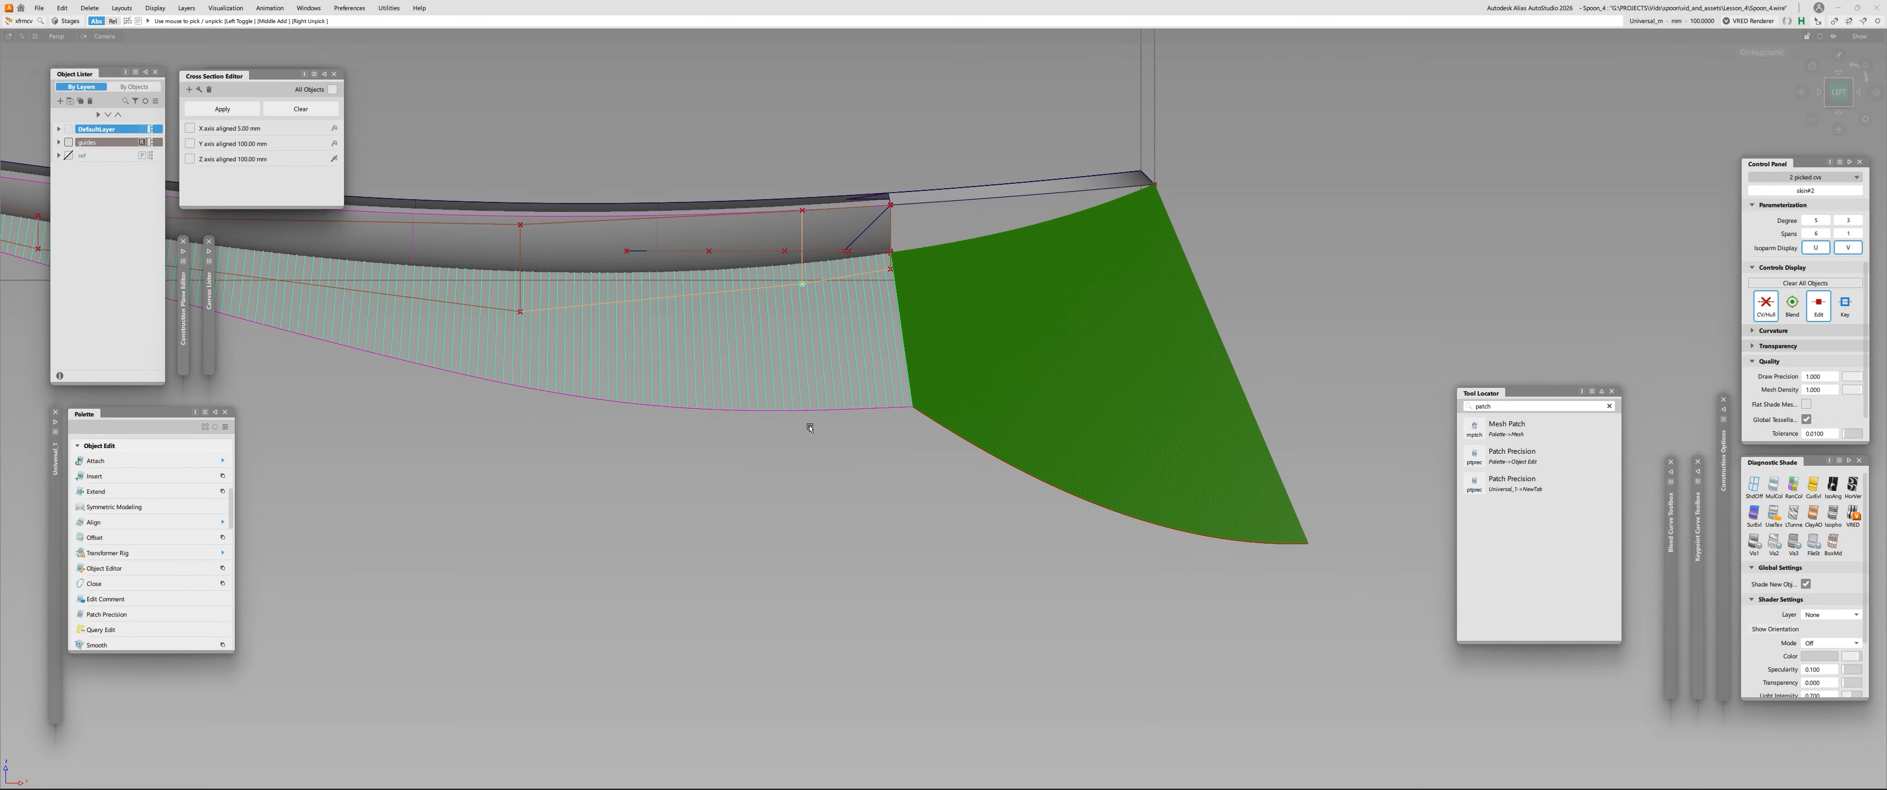
right_click_drag(809, 422, 741, 469)
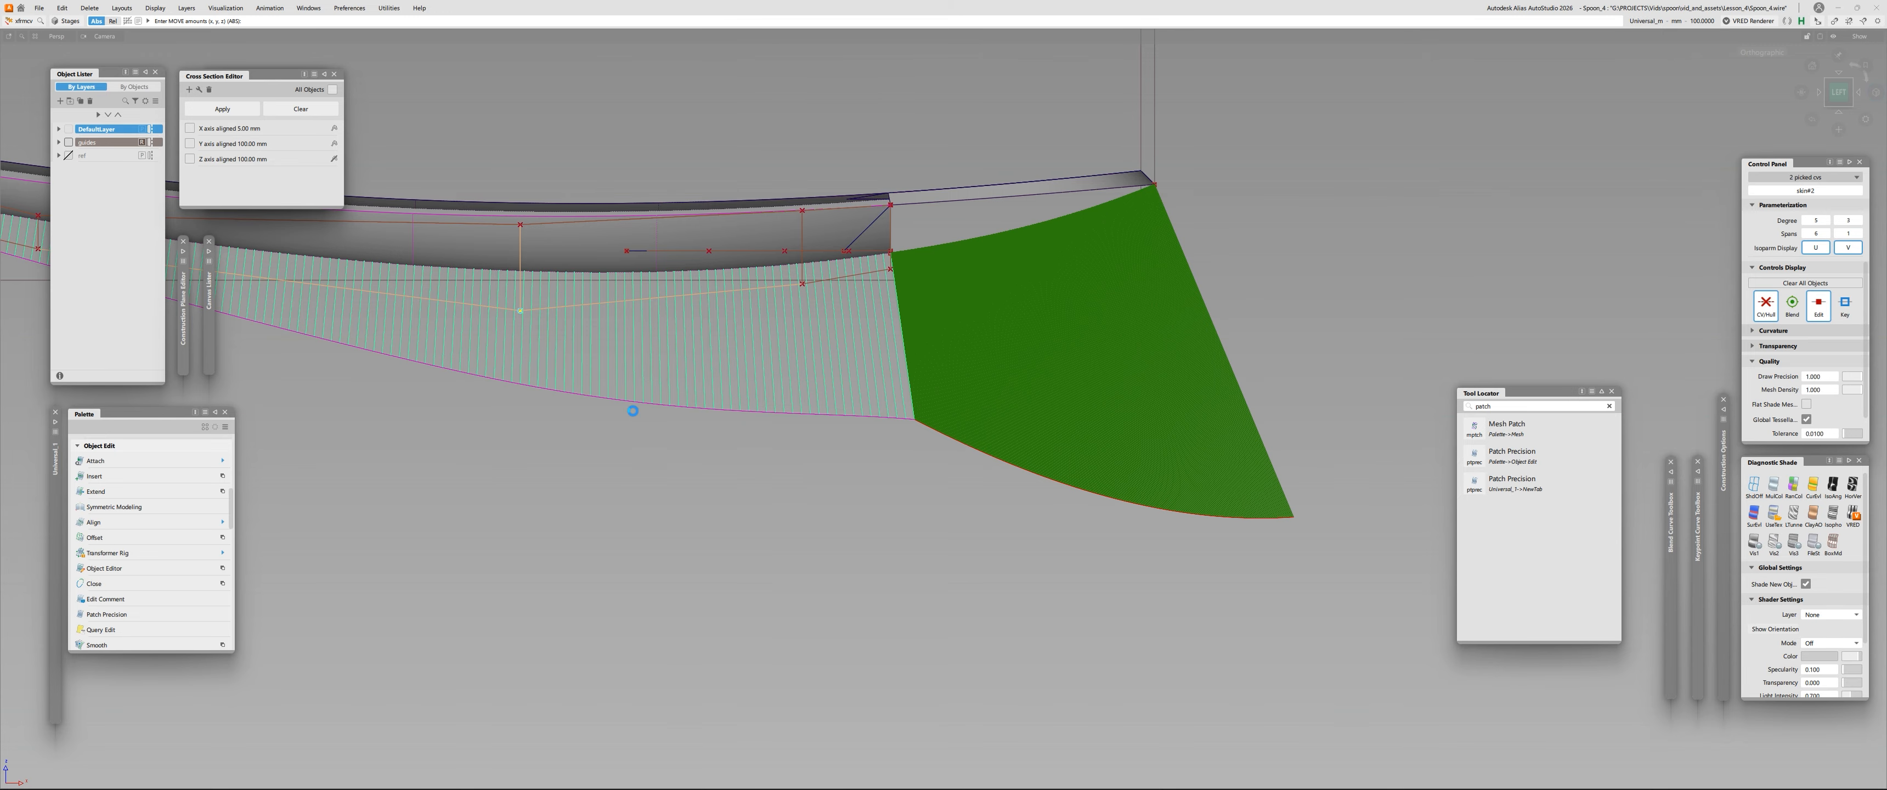
middle_click_drag(634, 411, 892, 334, "alt+shift")
right_click_drag(846, 380, 813, 352)
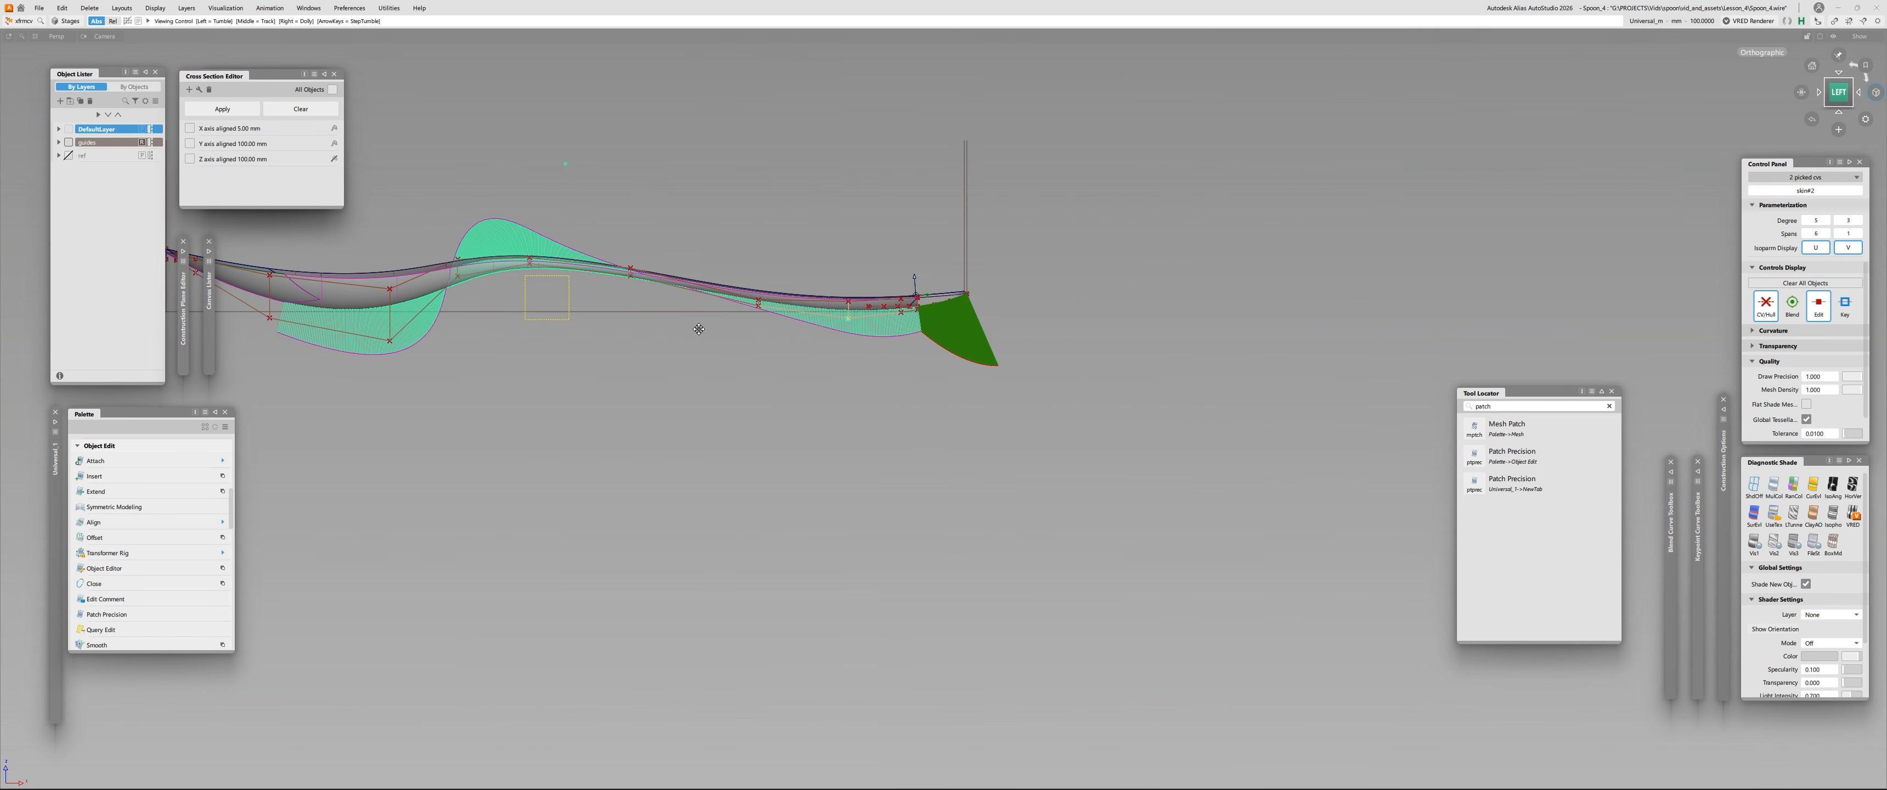
Check the comb along the whole spoon, and move the underside surface's end control points vertically to flatten the comb at the transition.
middle_click_drag(813, 351, 1007, 354, "alt+shift")
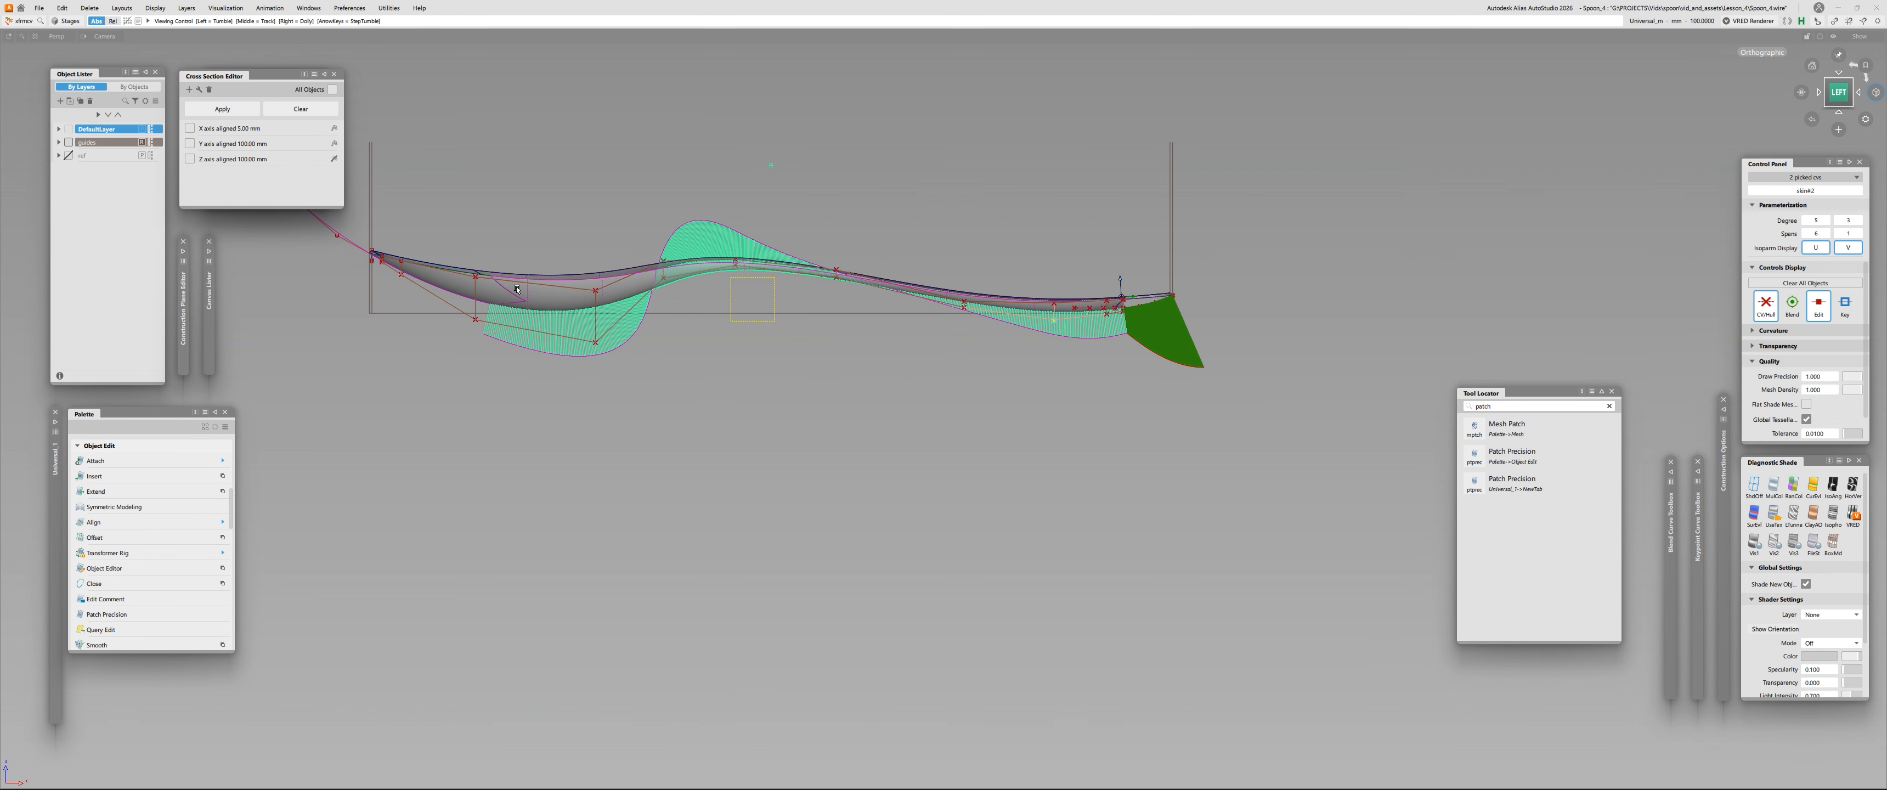
right_click_drag(688, 335, 1360, 315, "alt+shift")
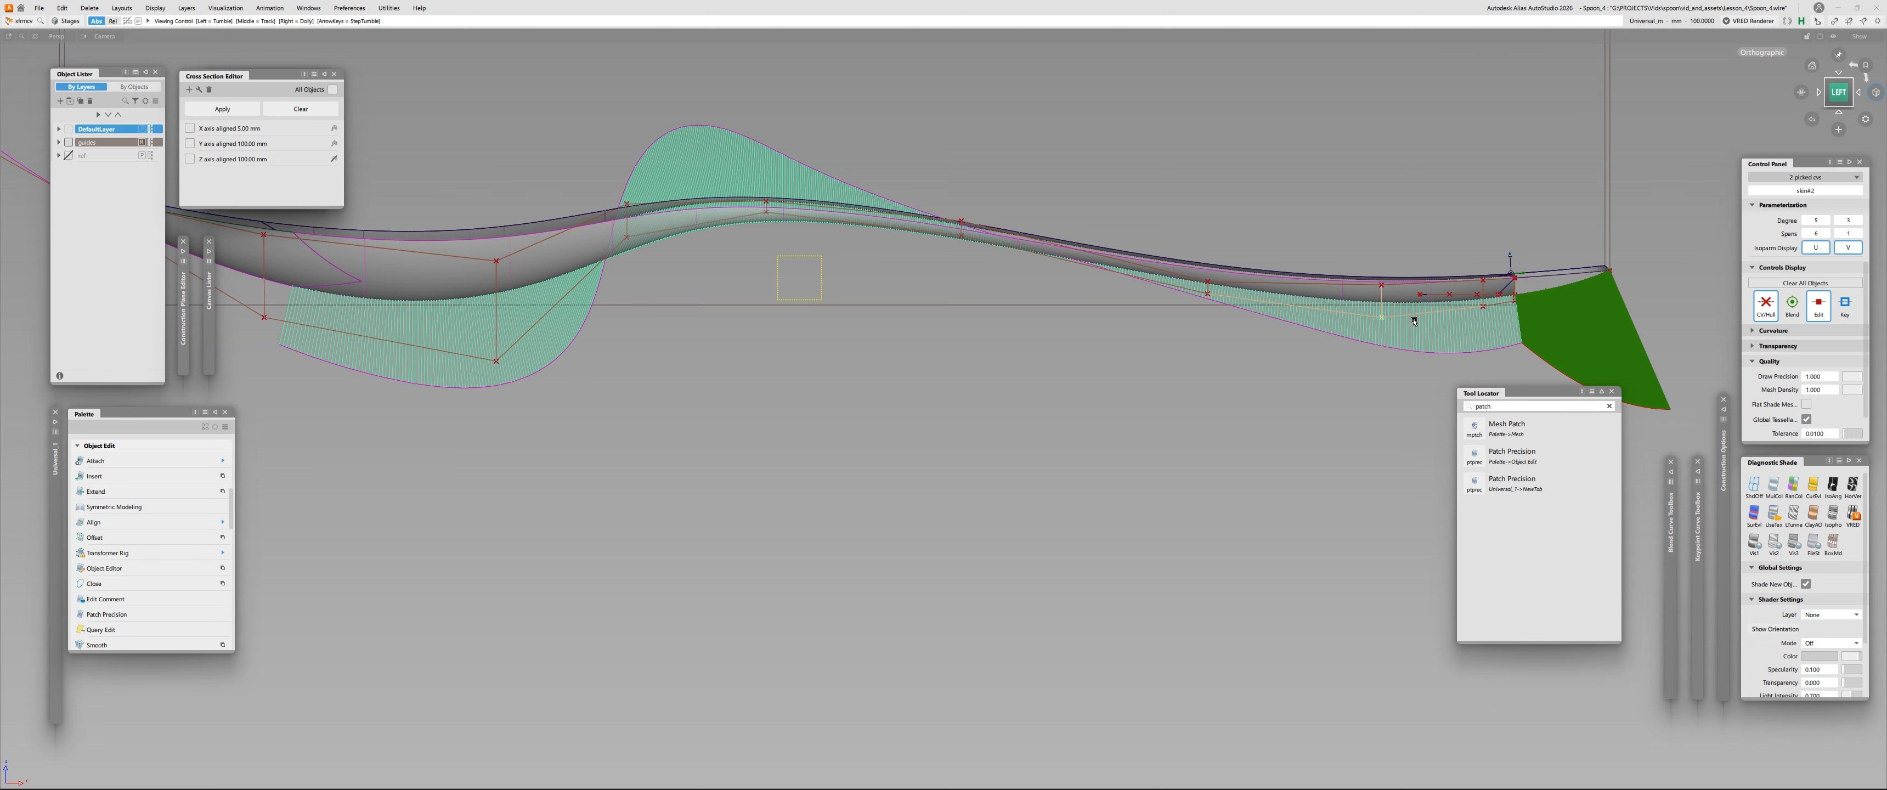
middle_click_drag(1370, 268, 879, 272, "alt+shift")
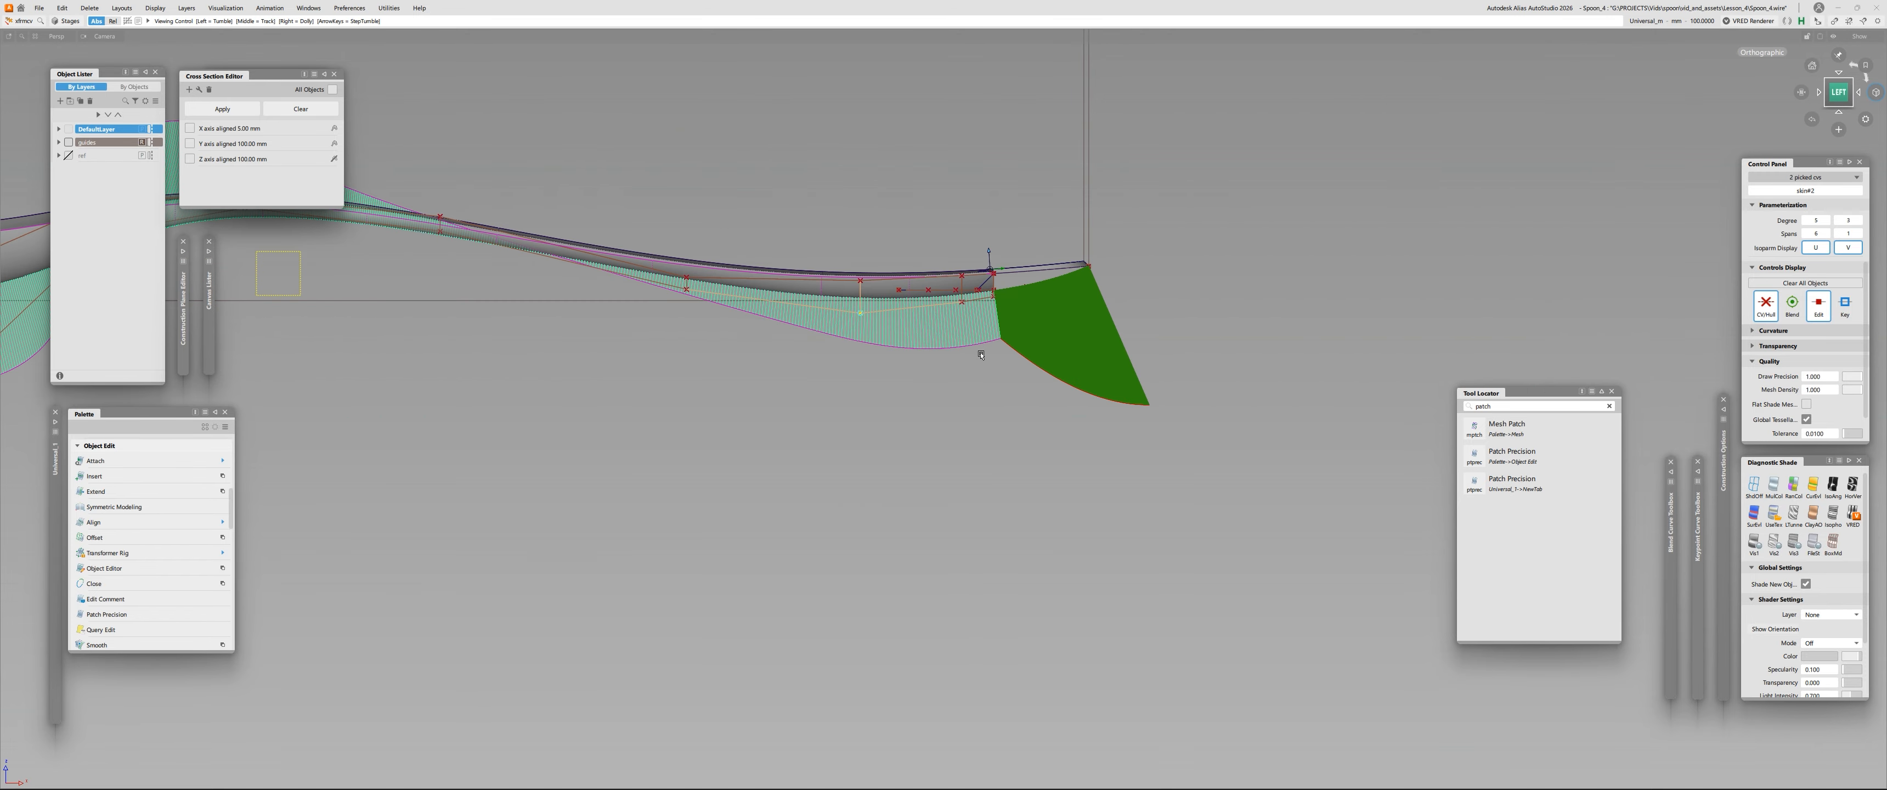
right_click_drag(879, 271, 781, 272, "alt+shift")
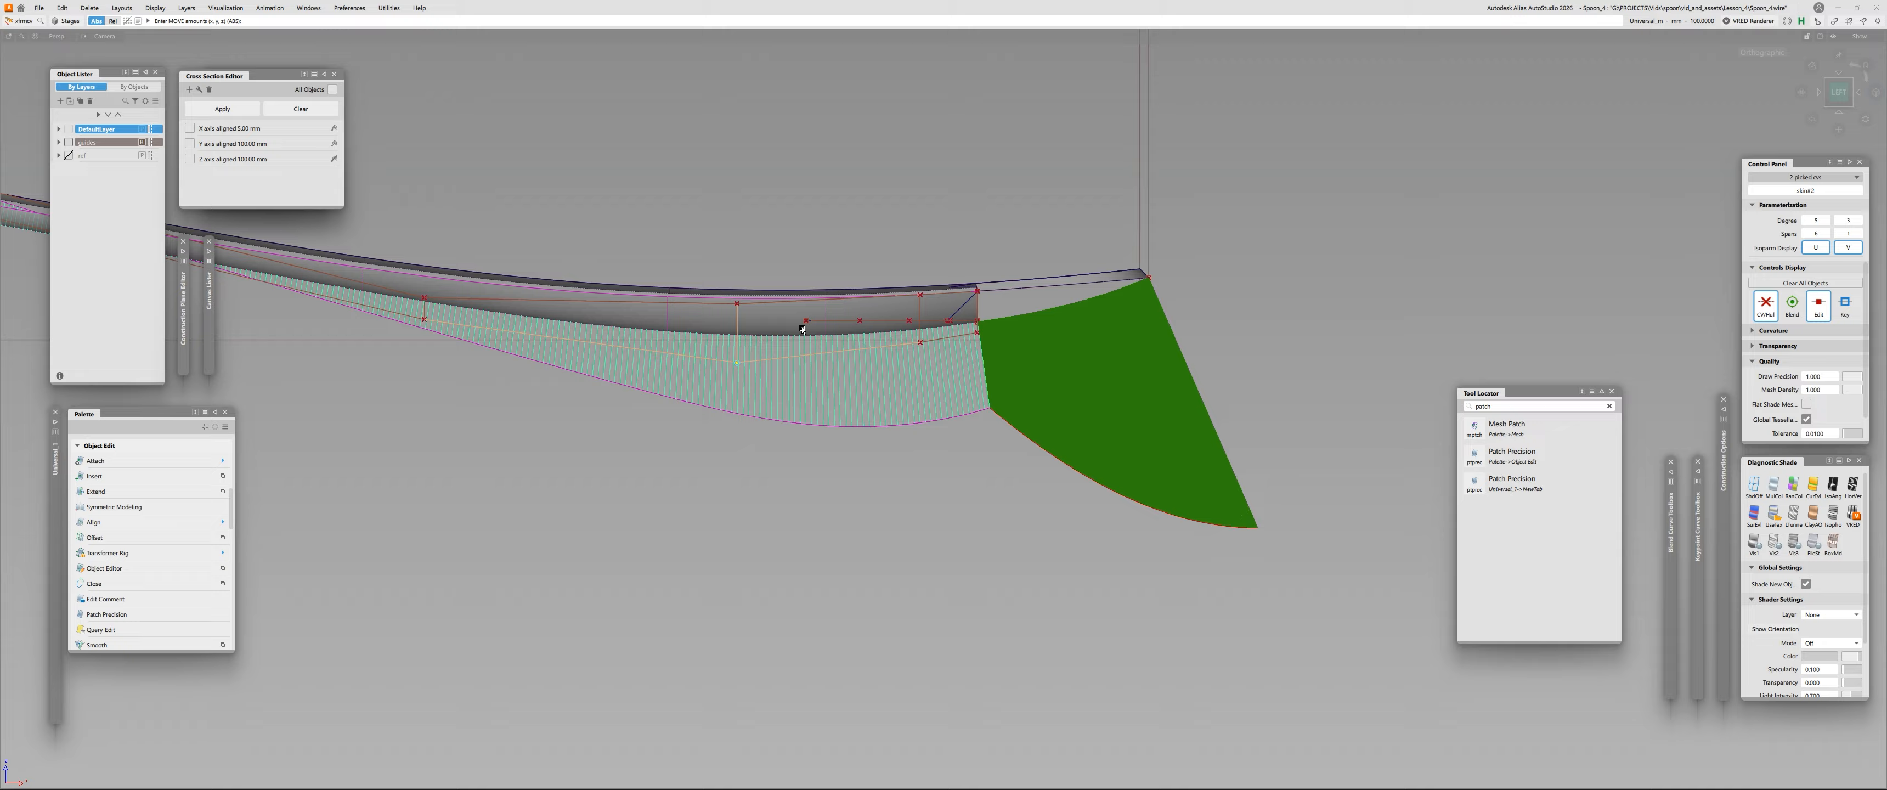
right_click_drag(1119, 359, 1303, 319, "alt+shift")
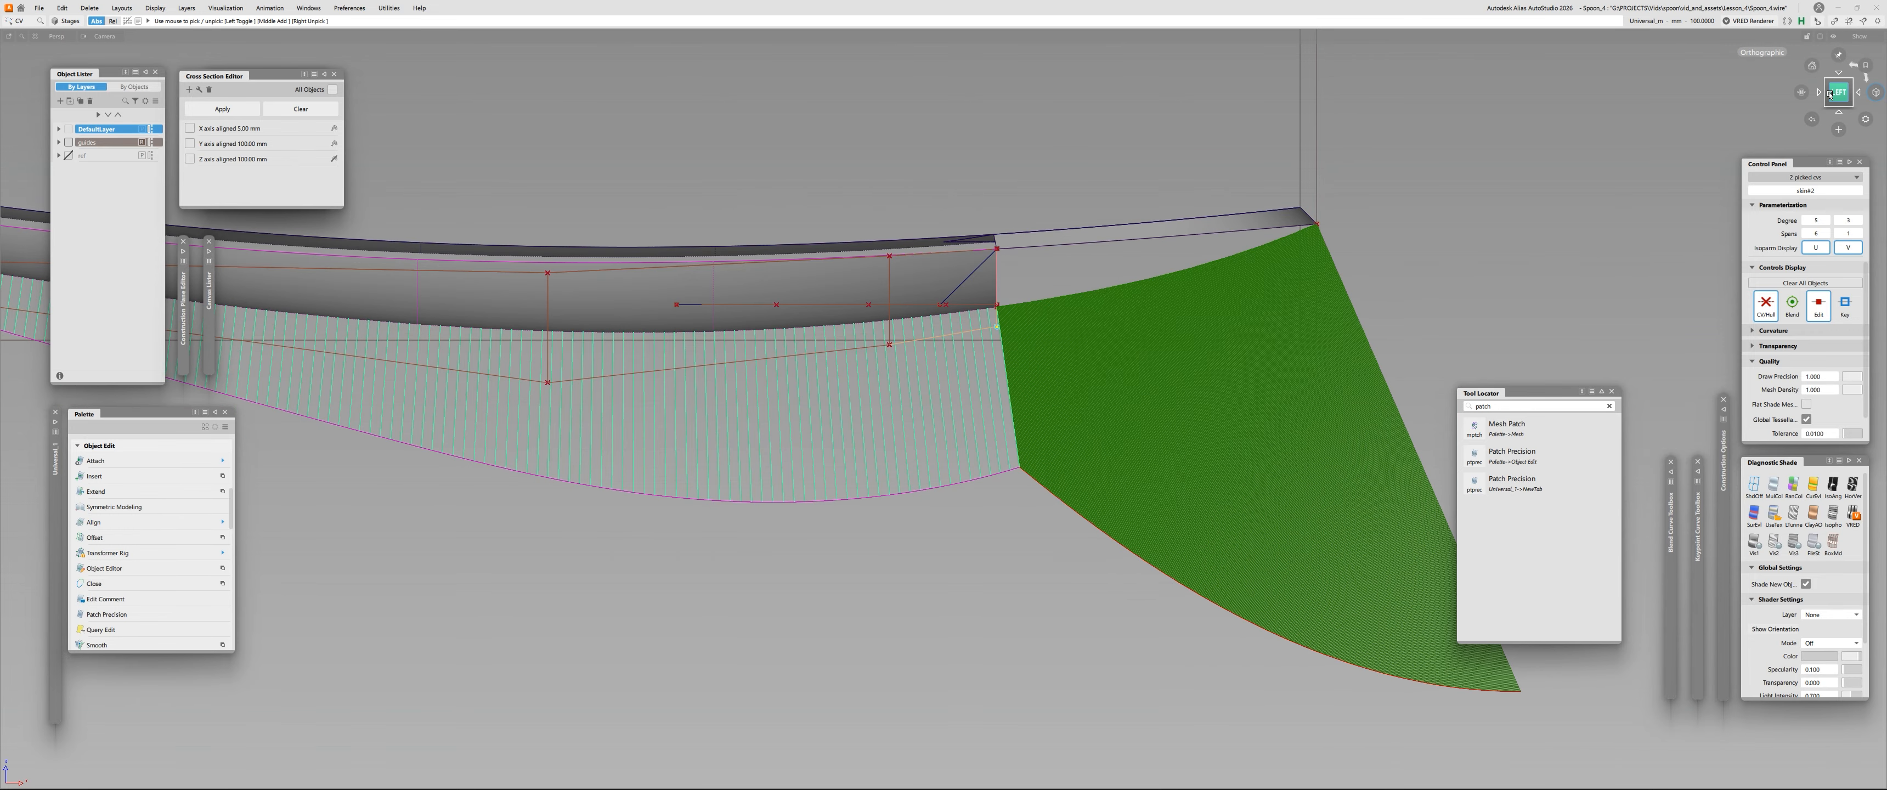
middle_click_drag(1124, 260, 964, 229, "alt+shift")
key("space")
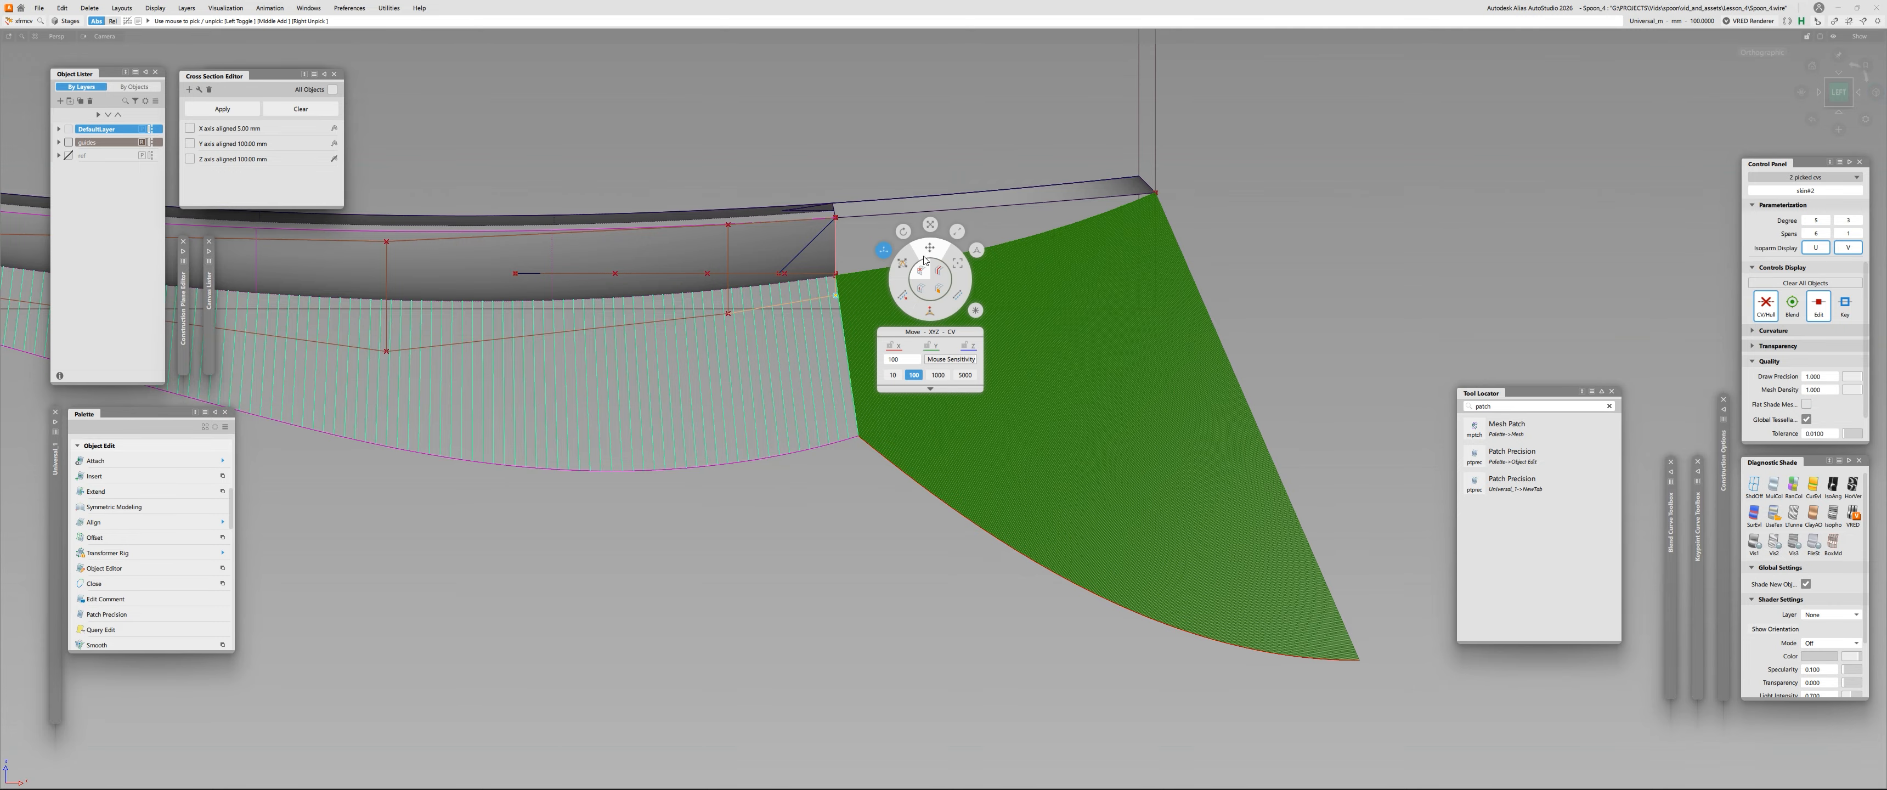
right_click_drag(881, 129, 779, 420)
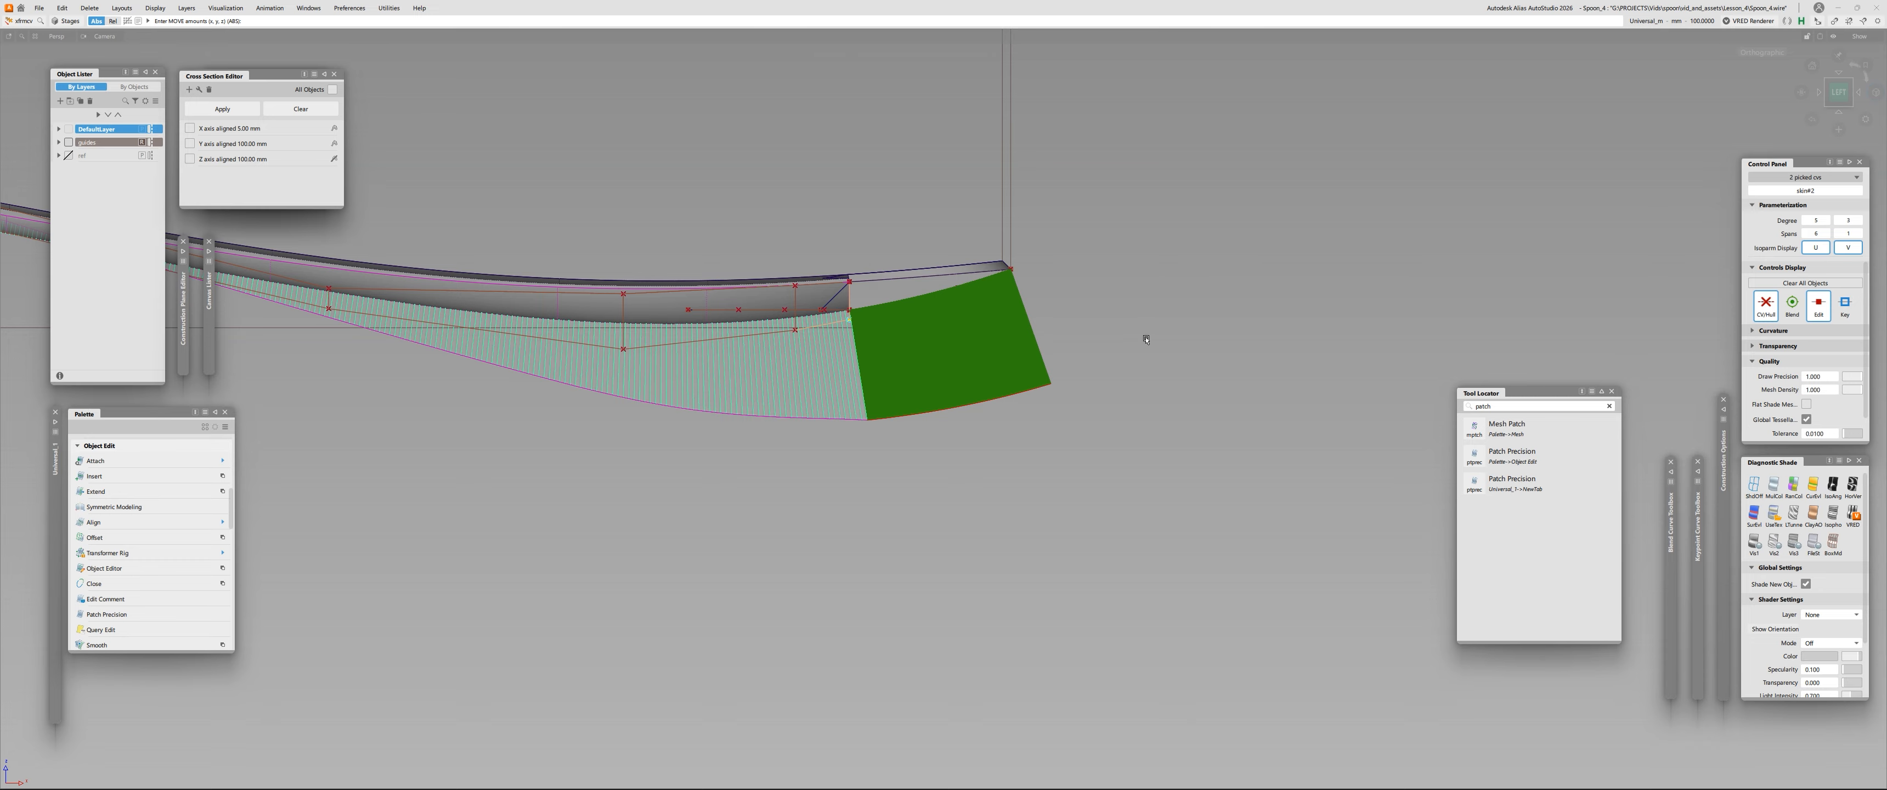
Finely adjust the end control points' height, and lower the second-last row of the handle's underside surface.
right_click_drag(1156, 272, 1153, 261)
right_click_drag(790, 388, 824, 354, "alt+shift")
left_click(784, 319, "ctrl")
left_click(785, 318)
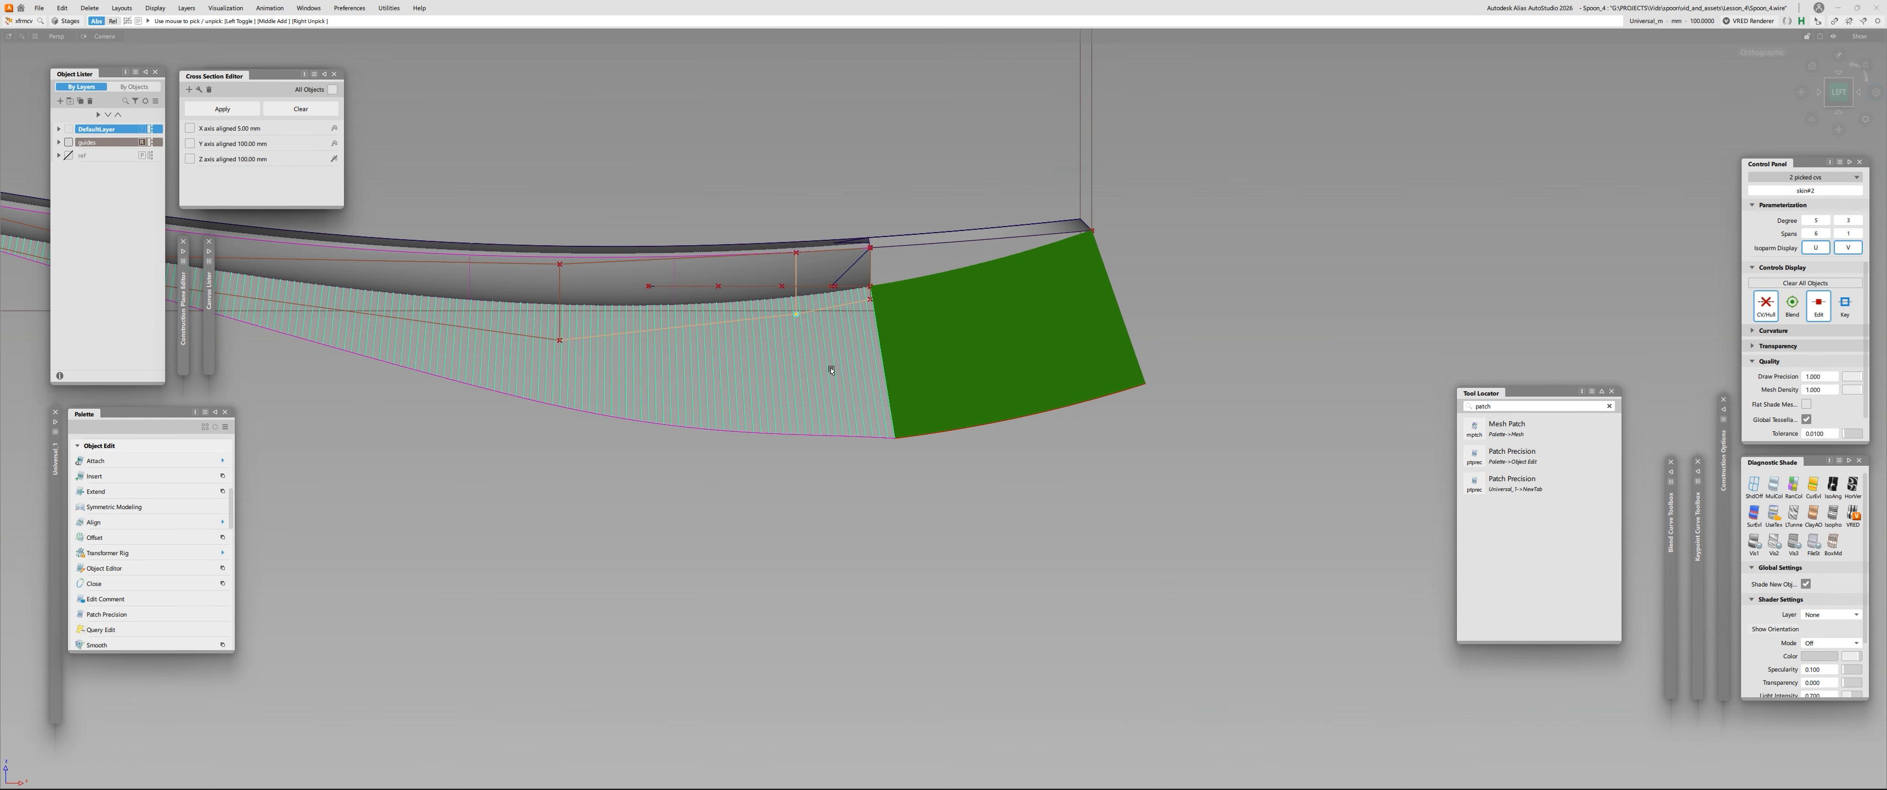
key("alt+shift")
right_click_drag(1151, 194, 1155, 234)
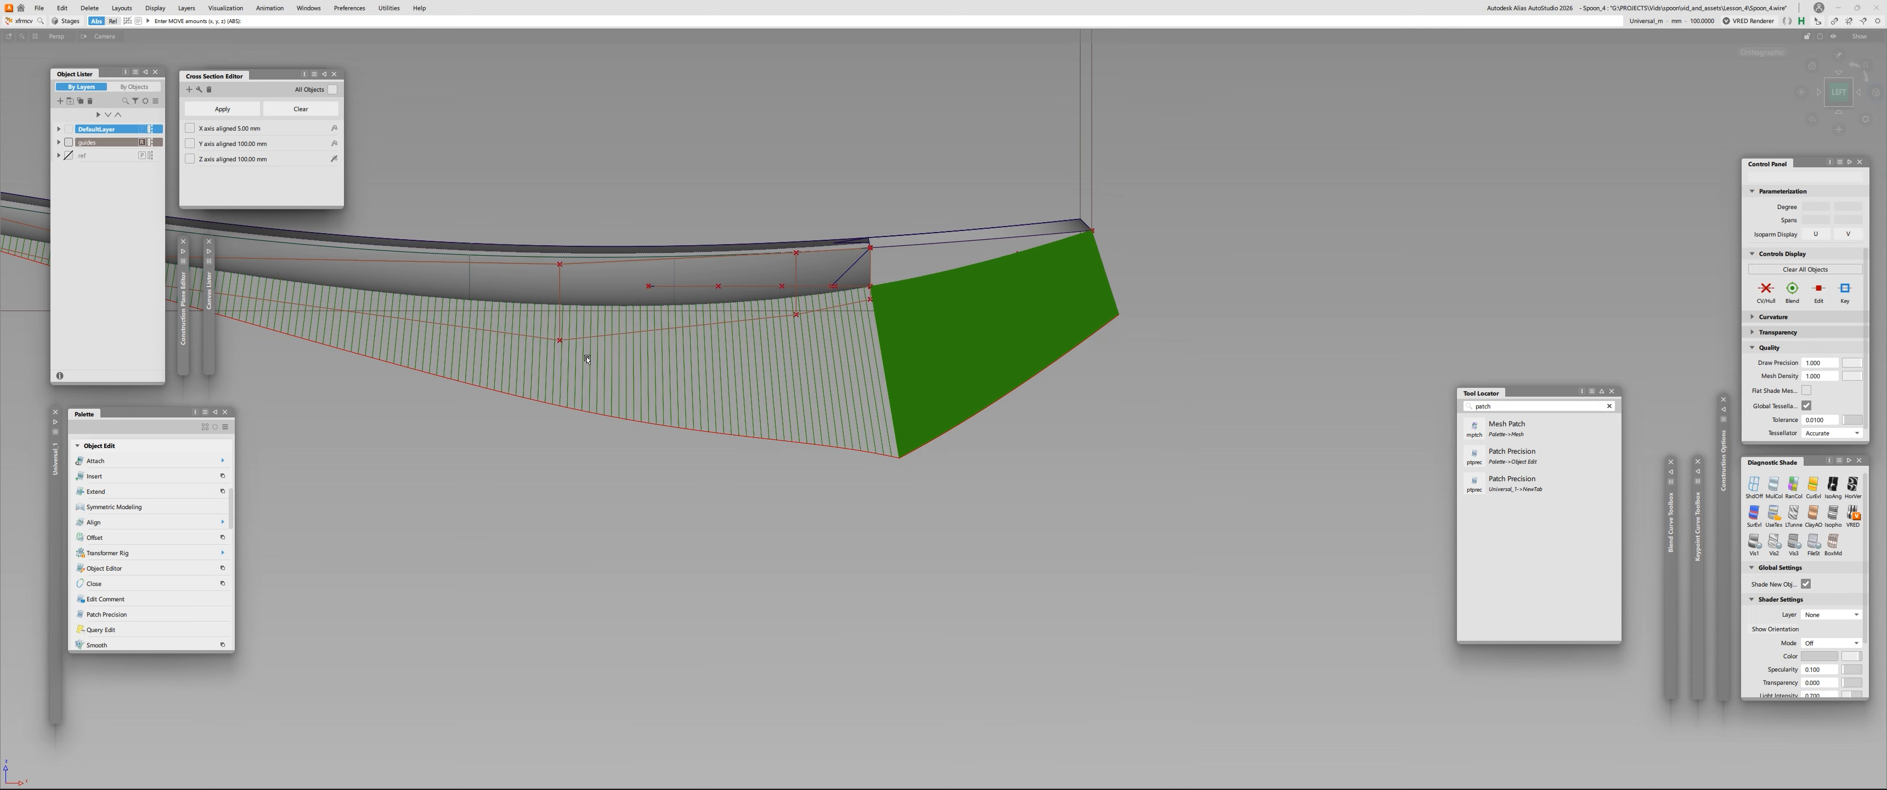
Lower the third-last lower control point row of the handle's underside surface in small vertical moves to round out the comb.
left_click(559, 340, "ctrl")
right_click_drag(1220, 362, 1144, 759)
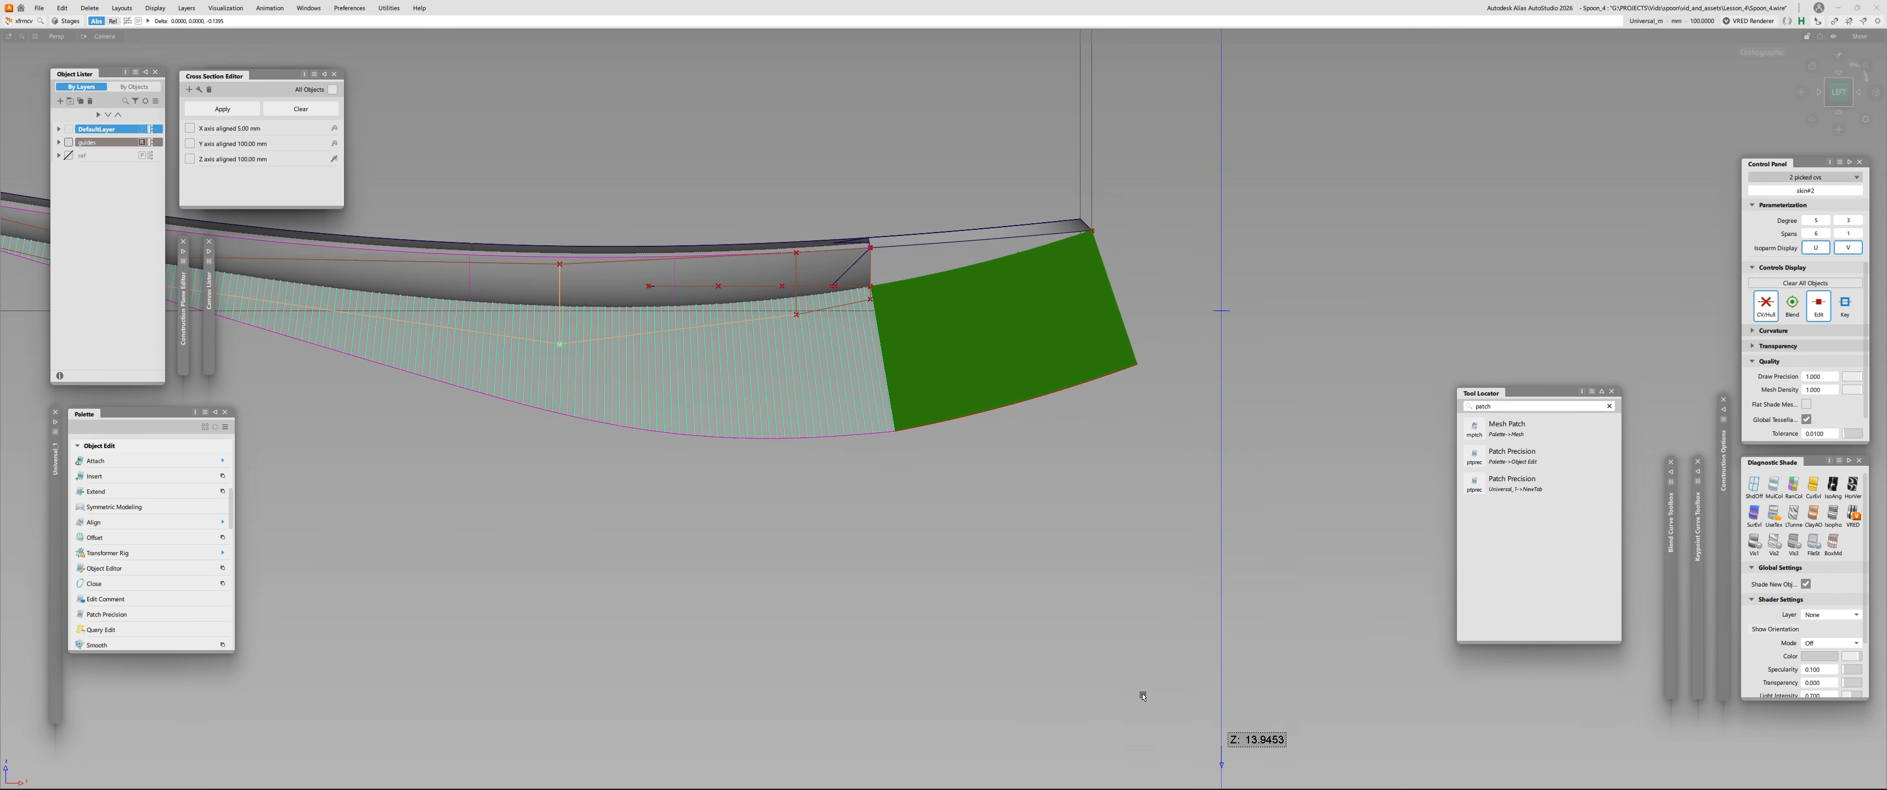
right_click_drag(1159, 480, 1169, 514)
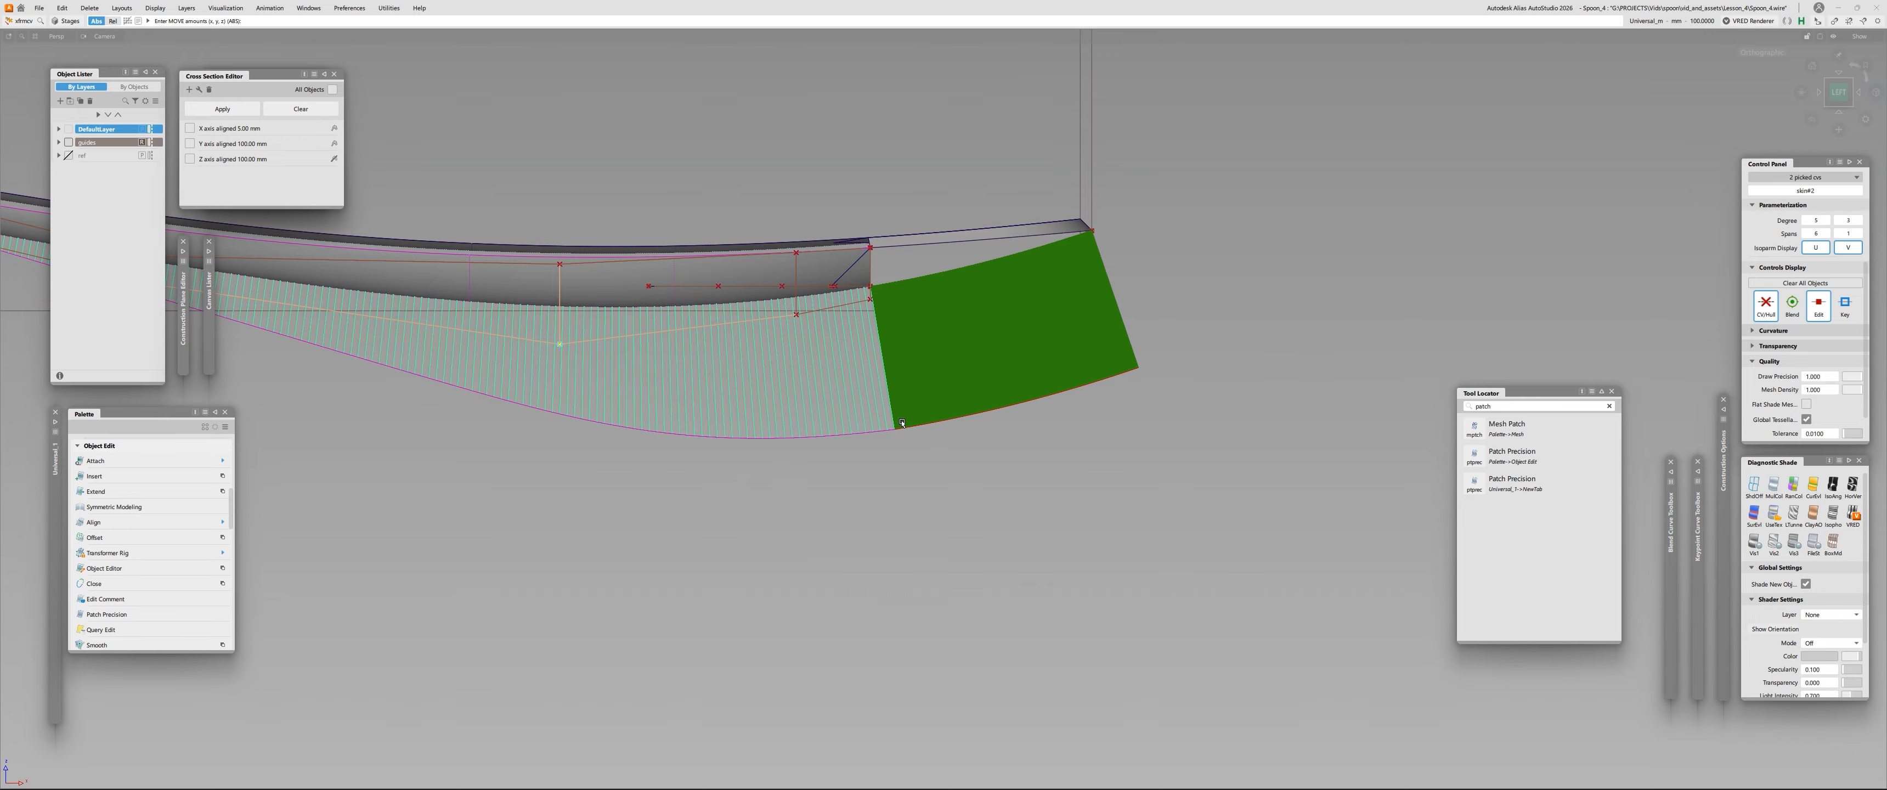
right_click_drag(983, 520, 987, 462, "alt+shift")
scroll(900, 498, "up", 1)
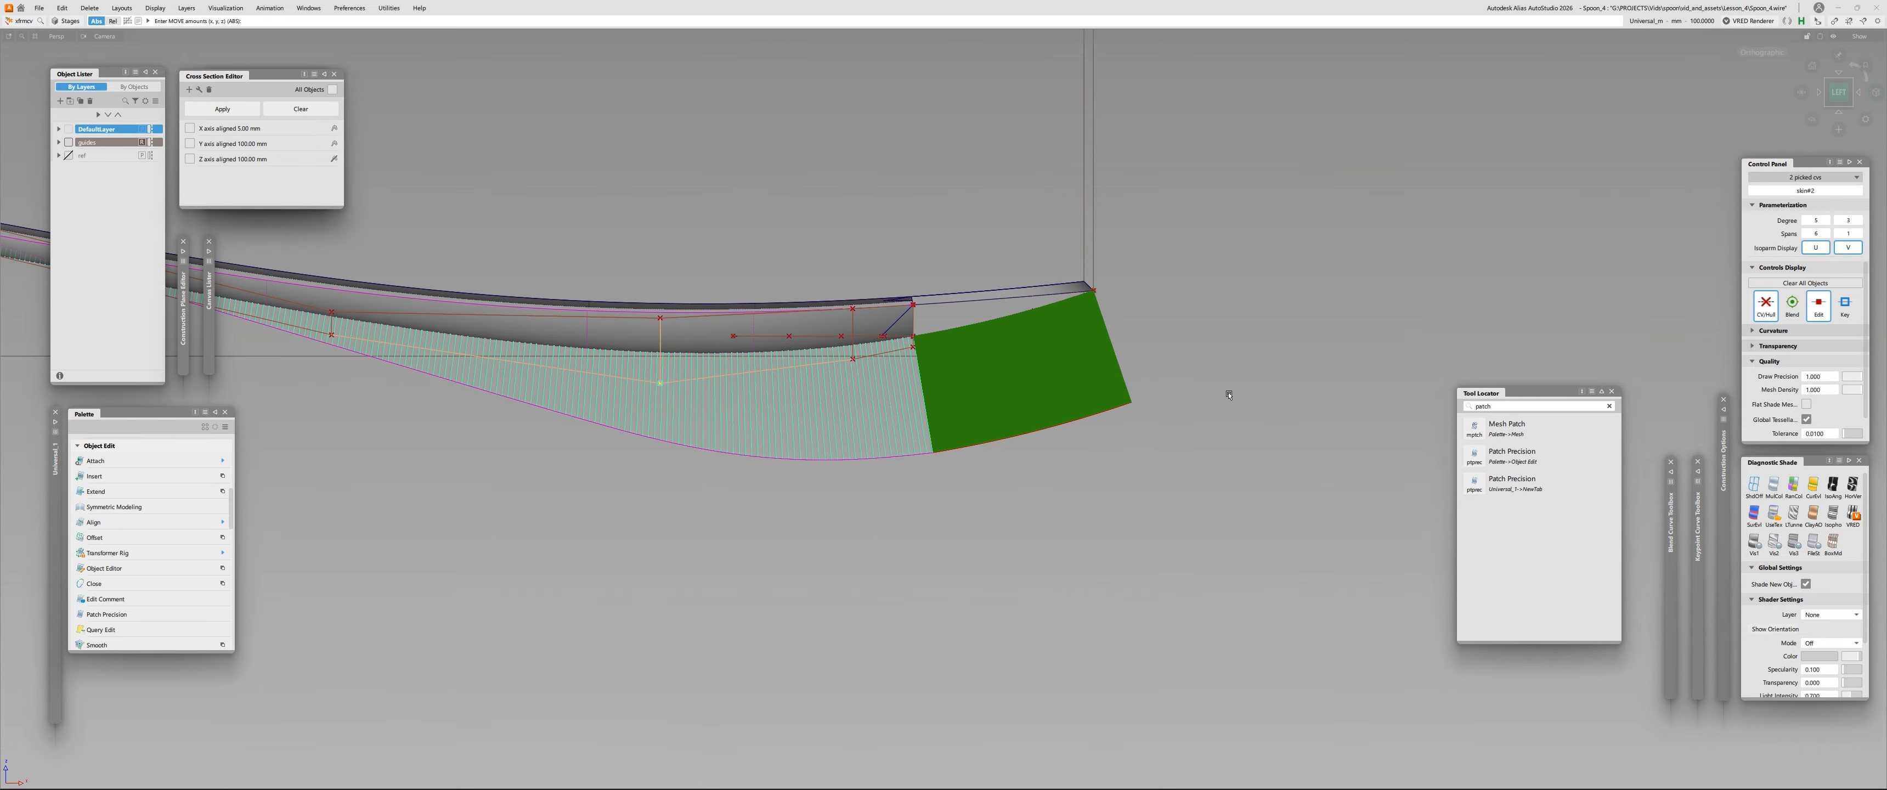
right_click_drag(1229, 393, 1233, 407)
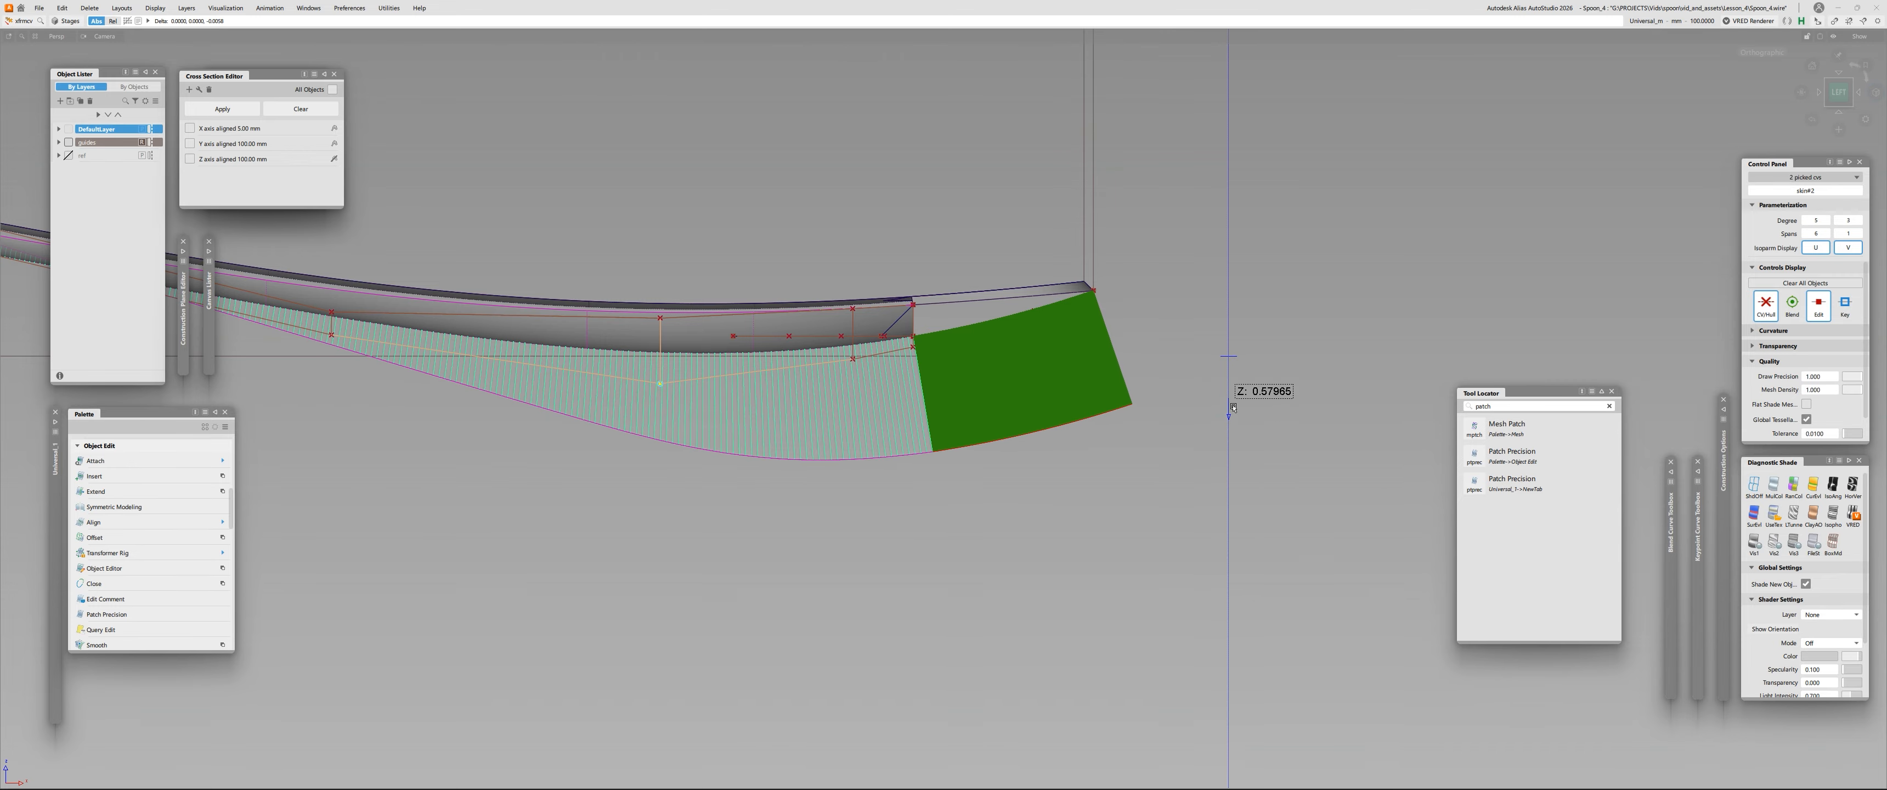
right_click_drag(1033, 456, 1062, 359, "alt+shift")
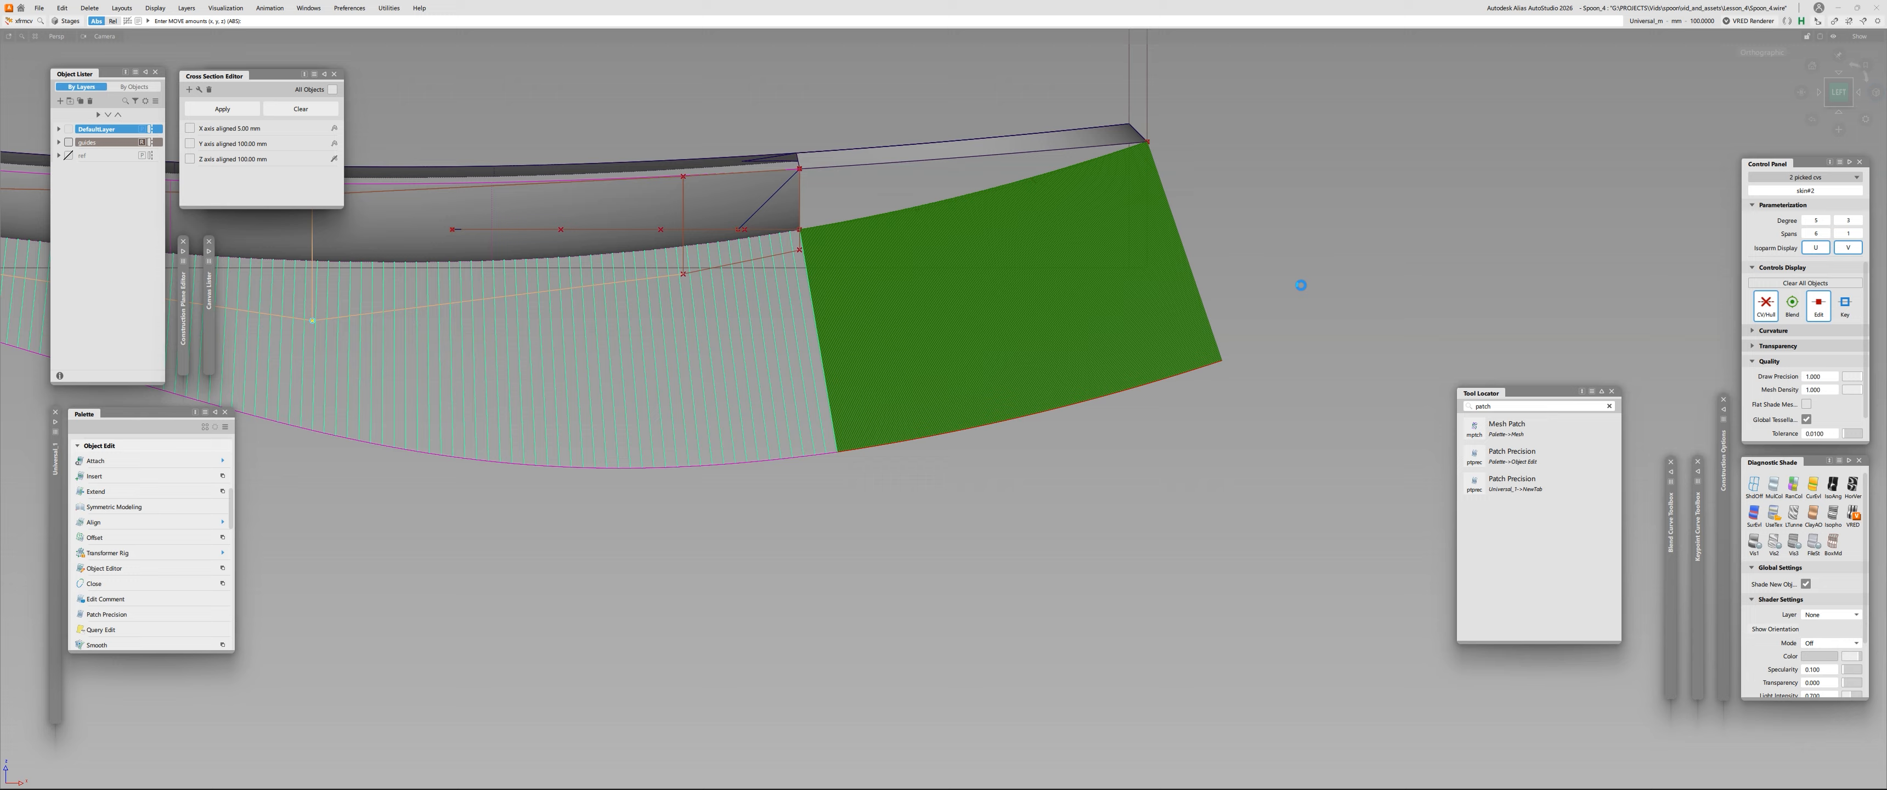
right_click_drag(1302, 283, 1305, 273)
Make tiny vertical corrections to the end and second-last lower control point rows until the comb runs smoothly across the transition.
mouse_move(806, 258)
left_mouse_down("ctrl+shift")
mouse_move(784, 257)
mouse_move(815, 239)
left_mouse_up("ctrl+shift")
middle_click_drag(855, 286, 882, 262, "ctrl+shift")
right_click_drag(1304, 237, 1306, 240)
left_click_drag(693, 284, 668, 284, "ctrl+shift")
left_click_drag(662, 286, 701, 260)
middle_click_drag(1138, 309, 1157, 277, "ctrl+shift")
right_click_drag(1332, 186, 1332, 185)
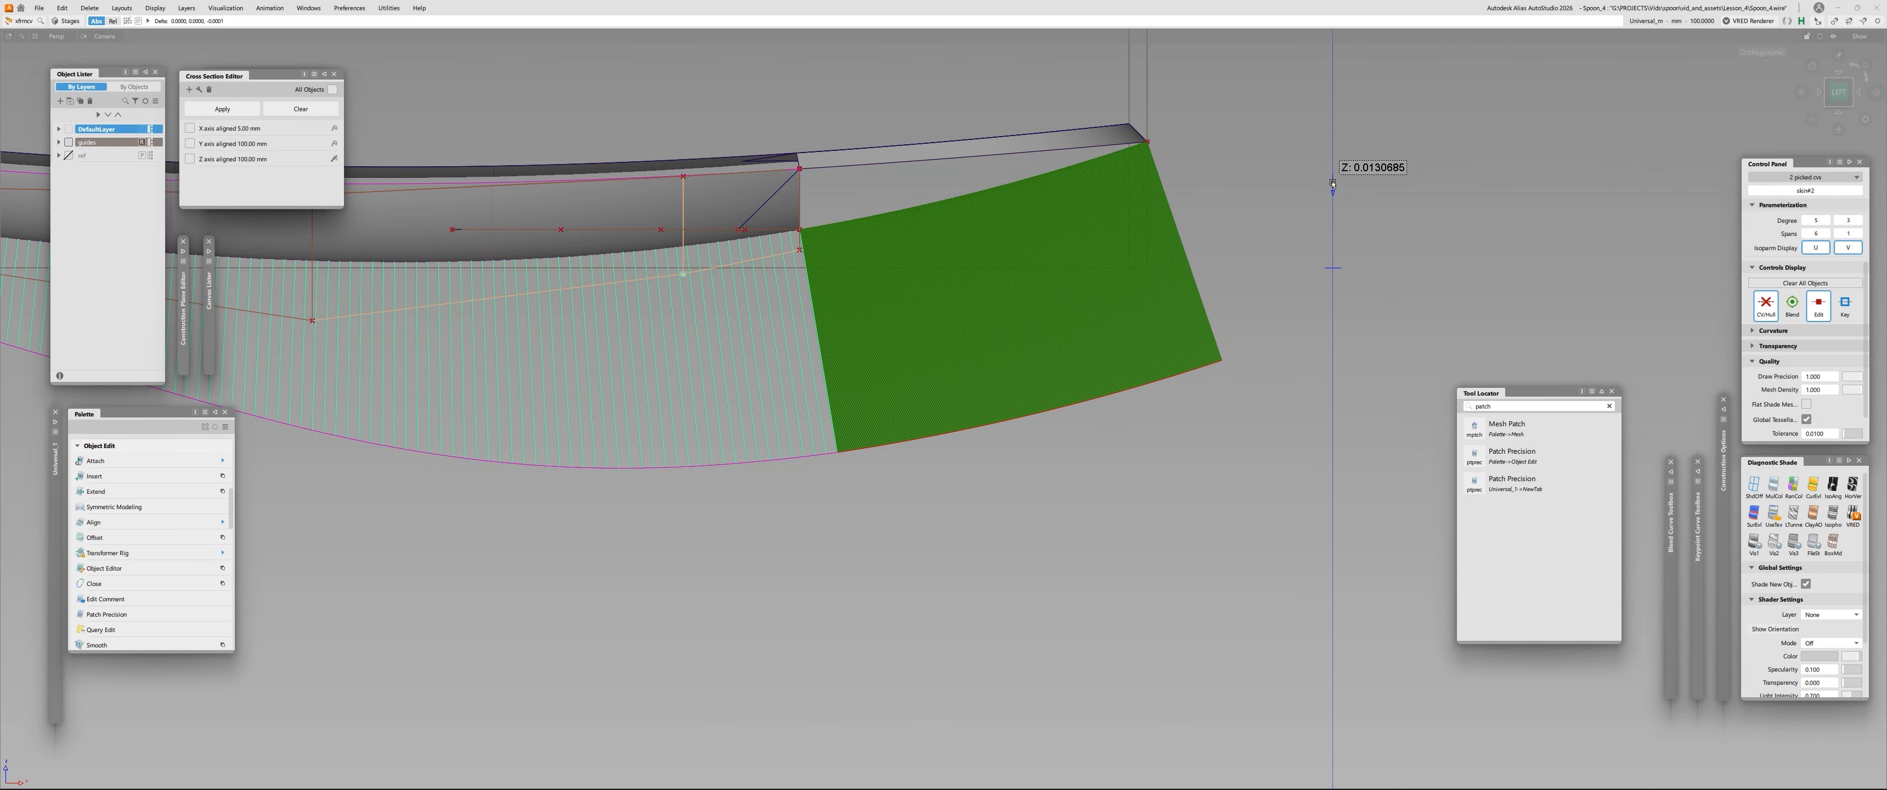
right_click_drag(1333, 183, 1332, 185)
left_click_drag(1295, 204, 1294, 231, "ctrl+shift")
Snap the cross curve's end control point to the handle underside's end edge where the centre curve starts.
left_click_drag(852, 410, 1142, 203, "alt+shift")
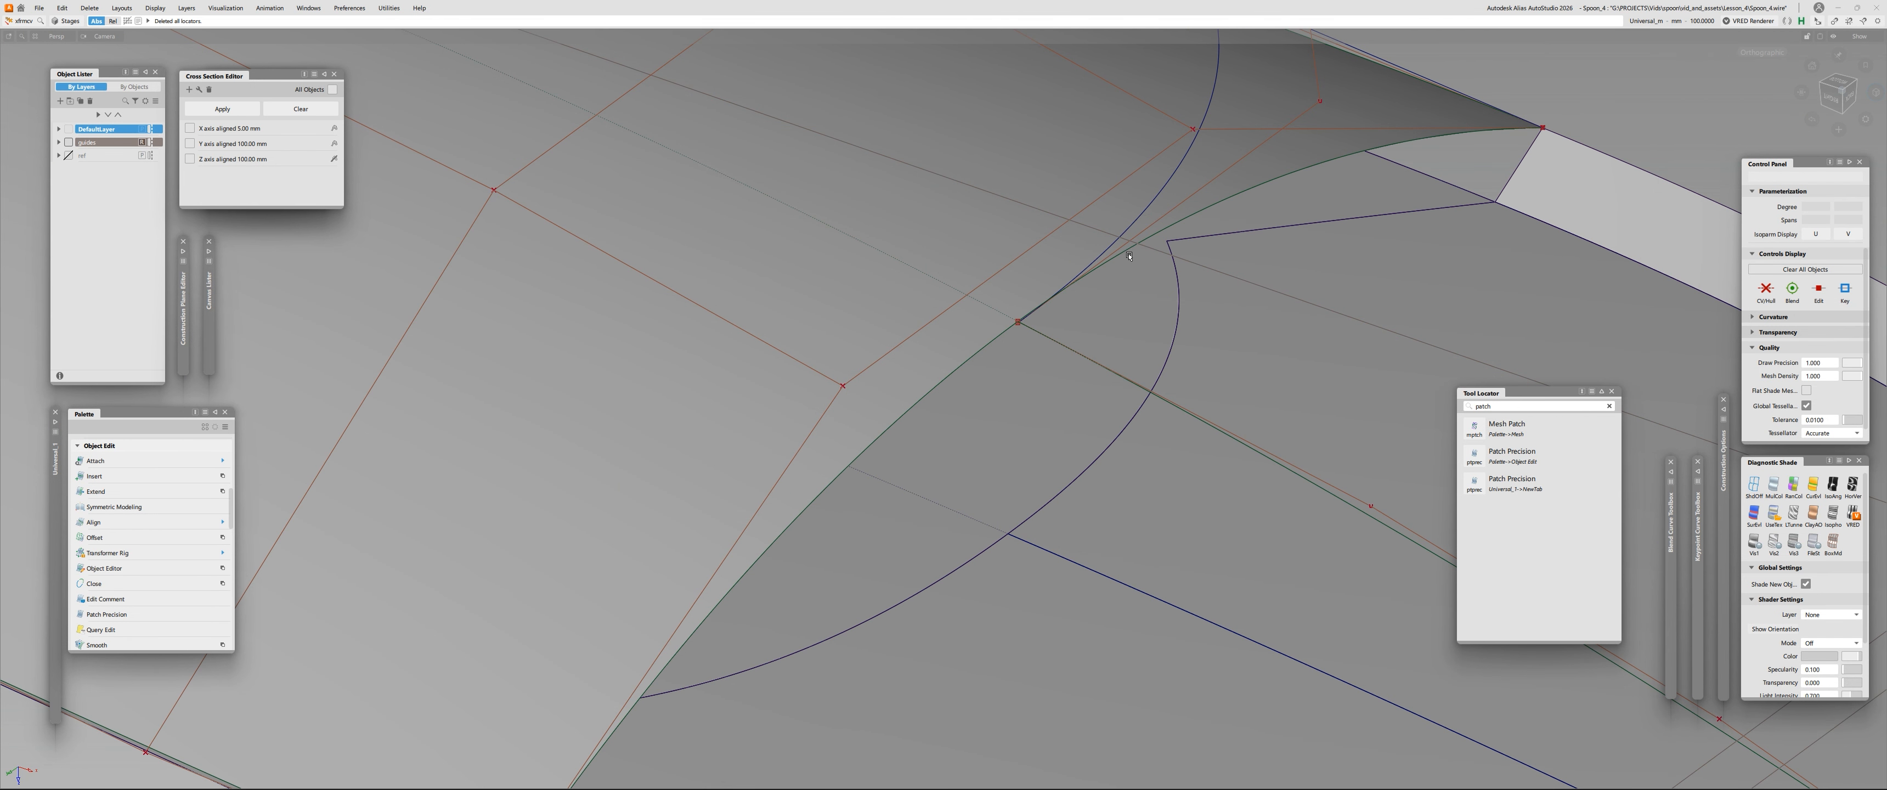
left_click(1142, 203)
left_click(1178, 186)
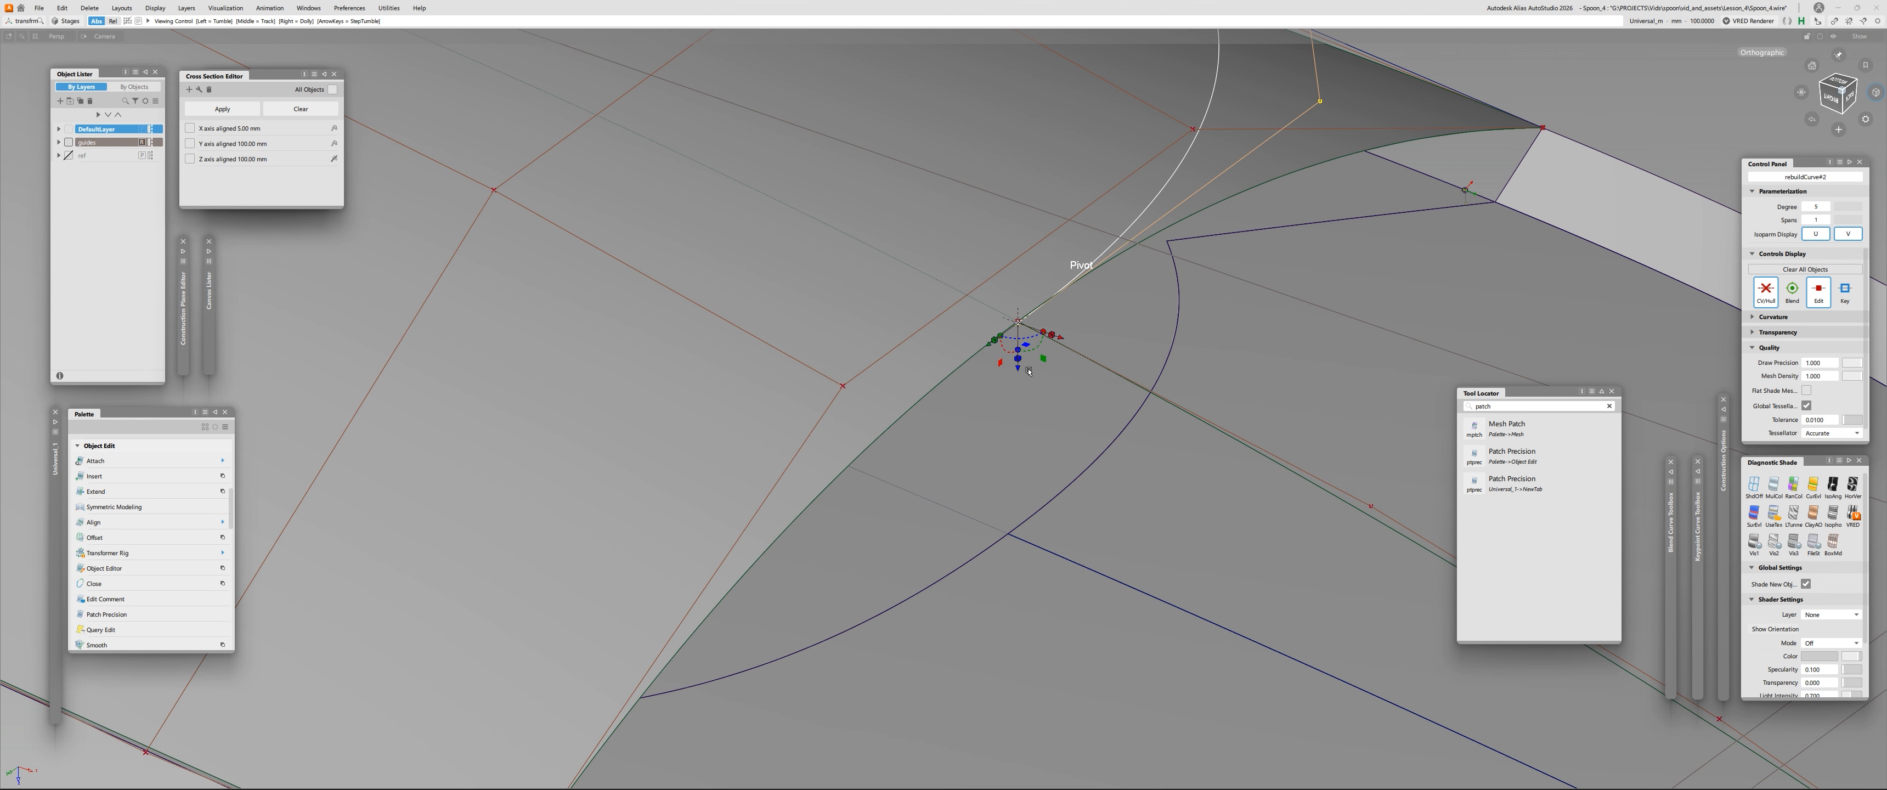
scroll(1052, 332, "up", 3, "alt+shift")
left_click(1069, 356, "ctrl+alt")
left_click_drag(1068, 355, 980, 312, "ctrl+alt")
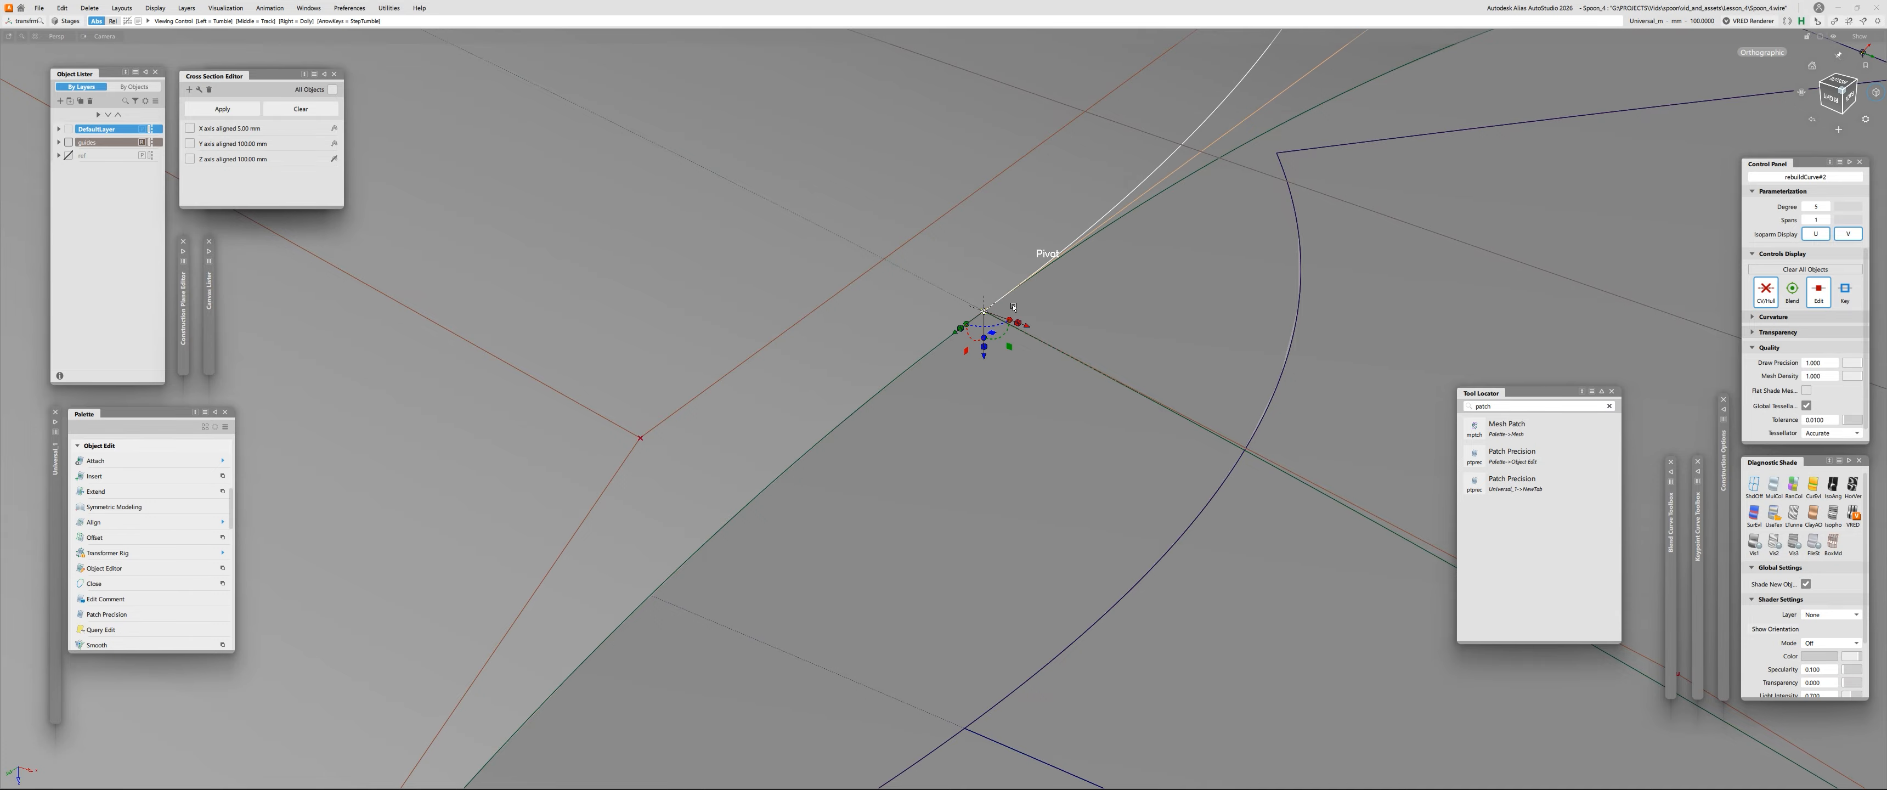
scroll(980, 293, "down", 5, "alt+shift")
scroll(1048, 330, "up", 6, "alt+shift")
left_click(968, 290)
scroll(1055, 254, "down", 5, "alt+shift")
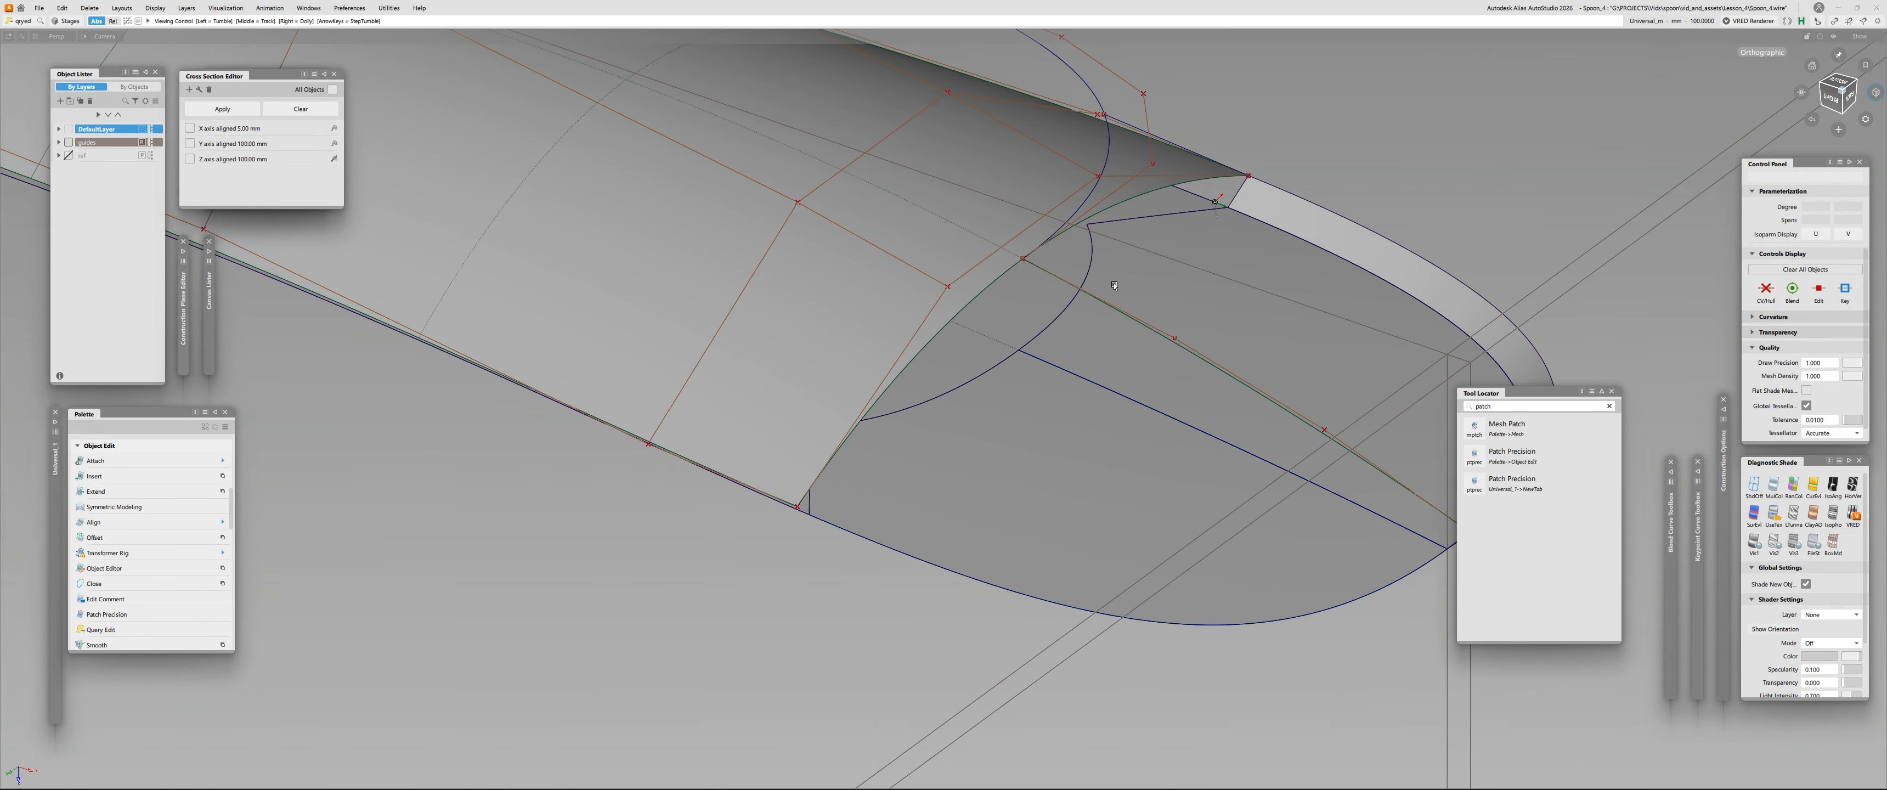
Align the end of the short straight curve to the adjoining cross curve with G0 continuity.
left_click_drag(1055, 254, 1125, 408, "alt+shift")
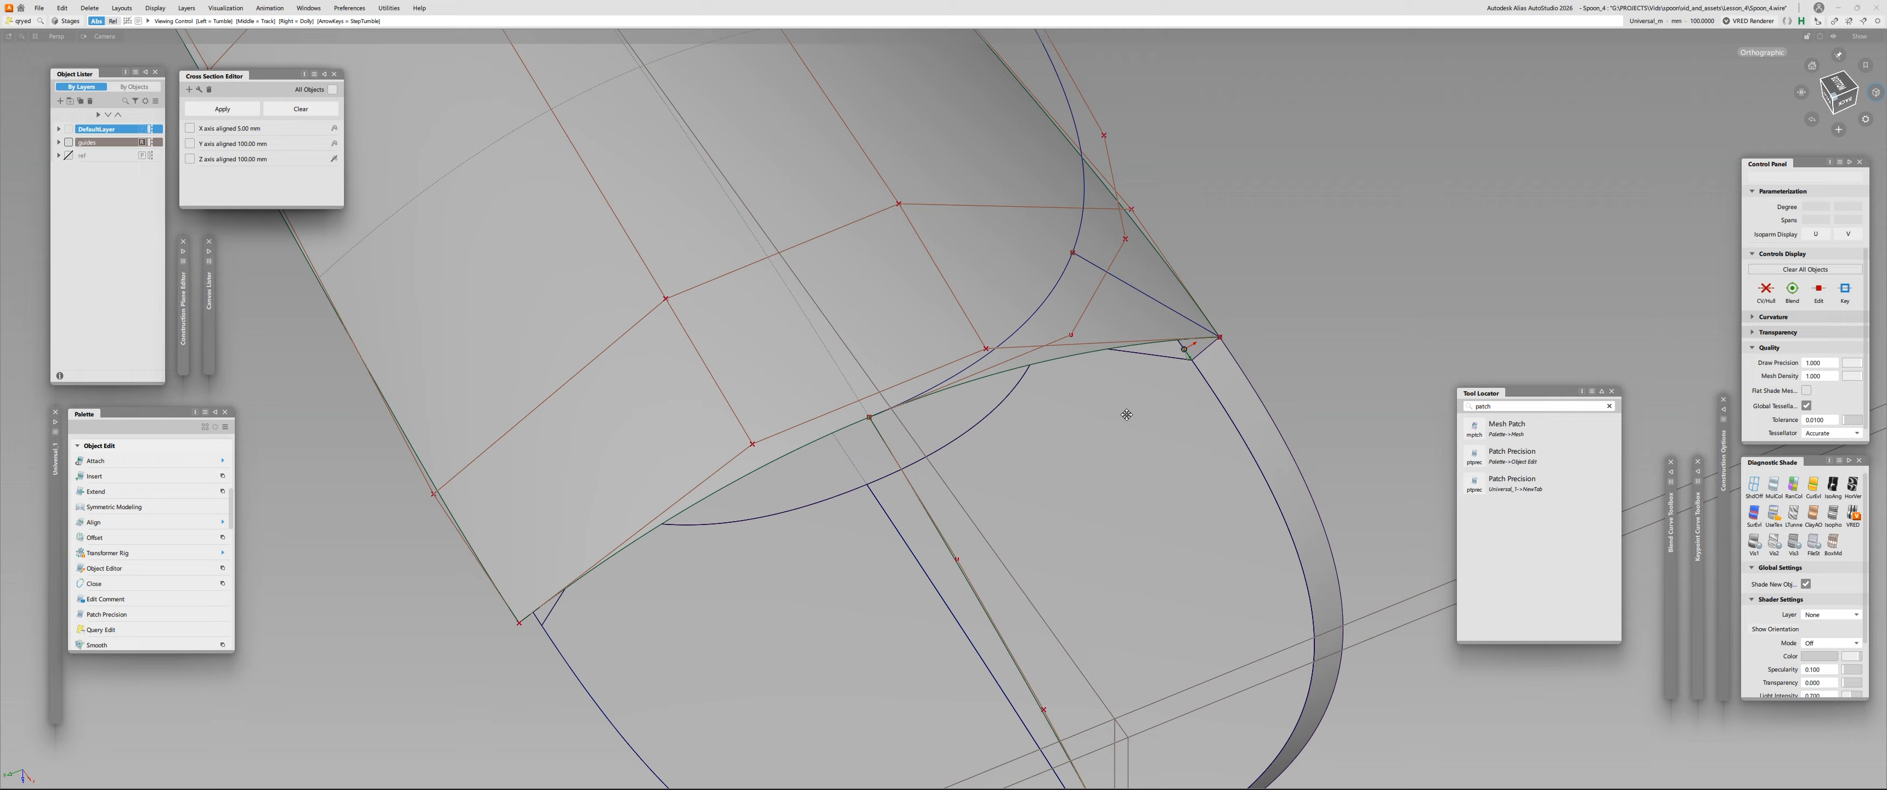
scroll(1125, 409, "up", 4, "alt+shift")
left_click_drag(990, 346, 894, 315, "ctrl+shift")
left_click(307, 161)
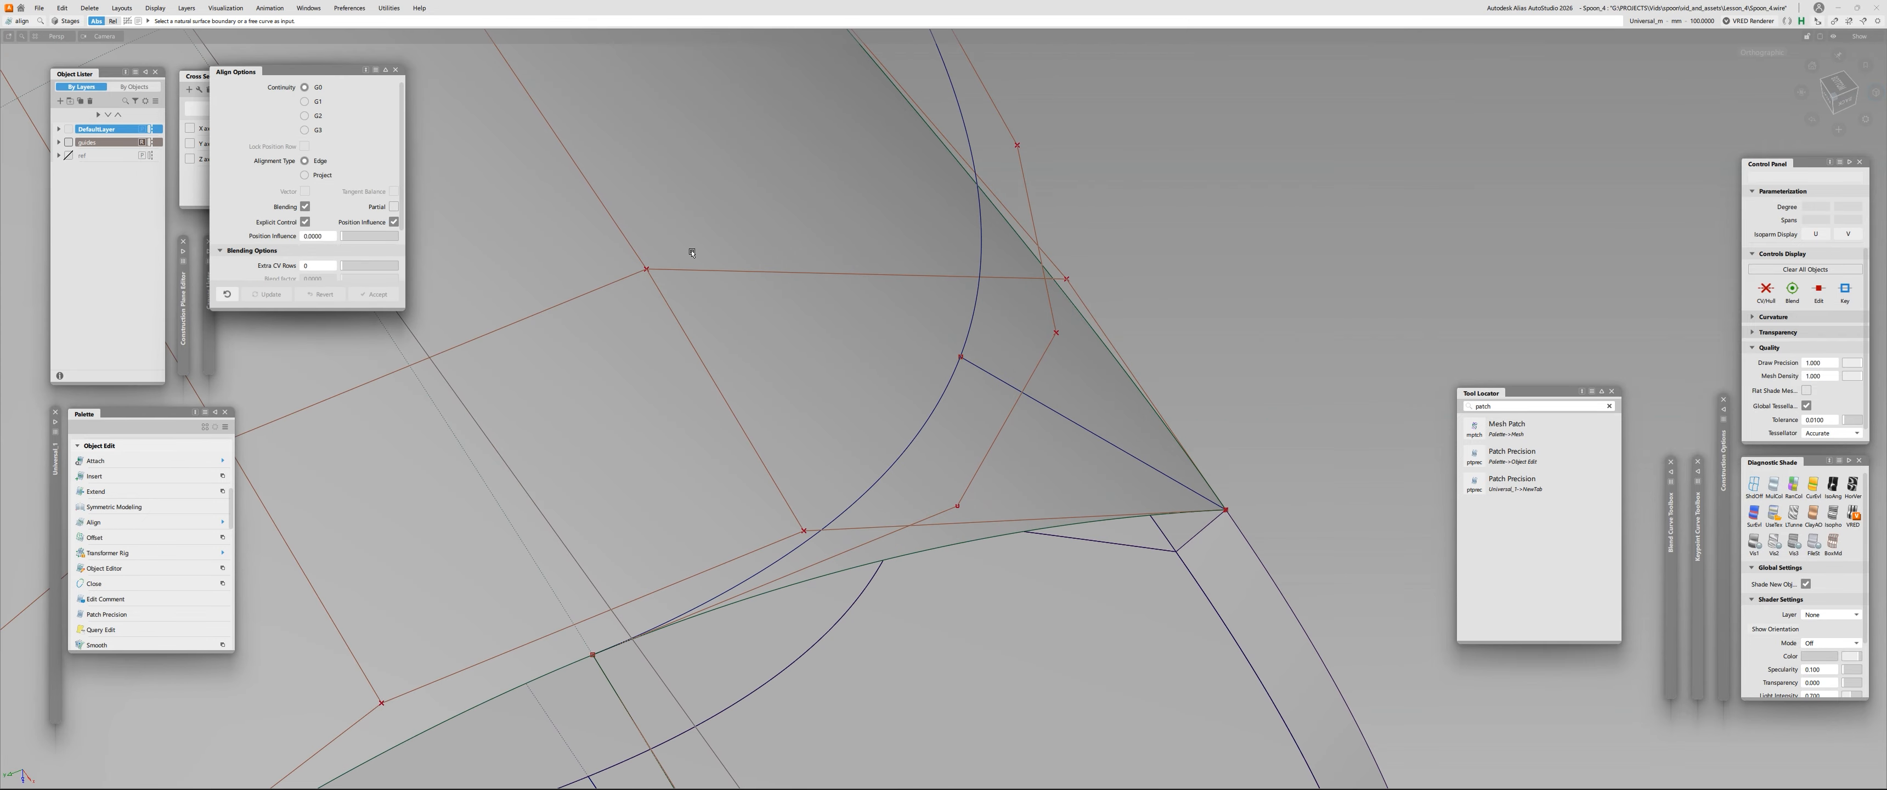
left_click(988, 376)
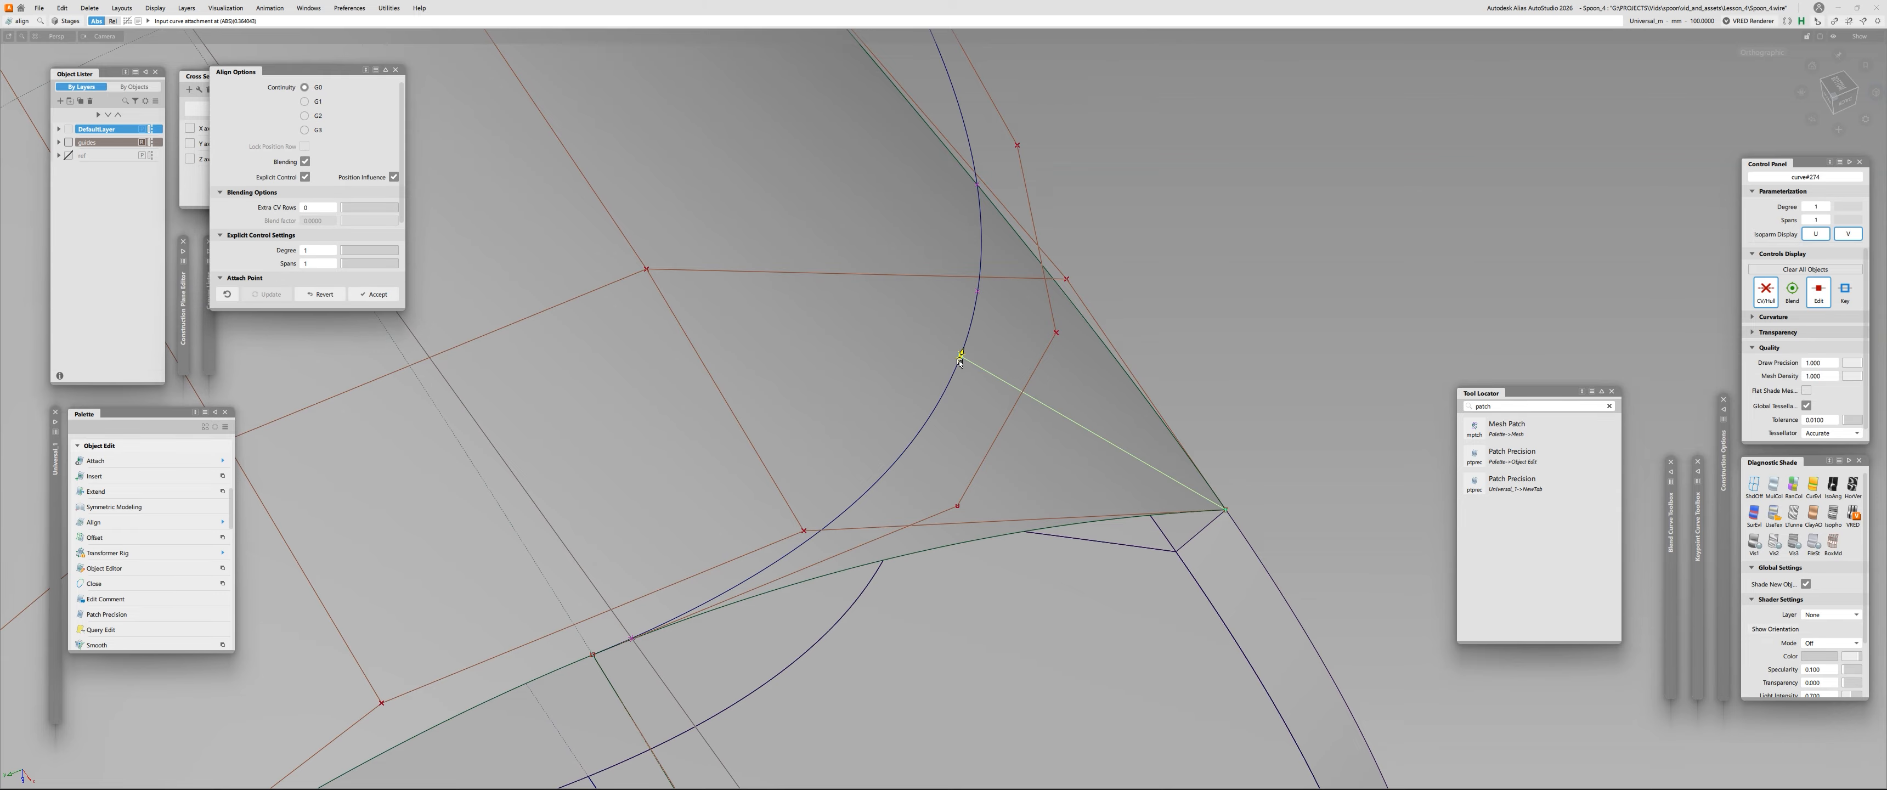
left_click_drag(959, 365, 998, 381, "ctrl+shift")
left_click(963, 337)
key("Return")
left_click(998, 343)
right_click_drag(998, 360, 923, 352, "alt+shift")
left_click_drag(1025, 352, 1504, 346, "alt+shift")
middle_click_drag(1505, 346, 1134, 351, "alt+shift")
left_click_drag(1134, 351, 1143, 220, "alt+shift")
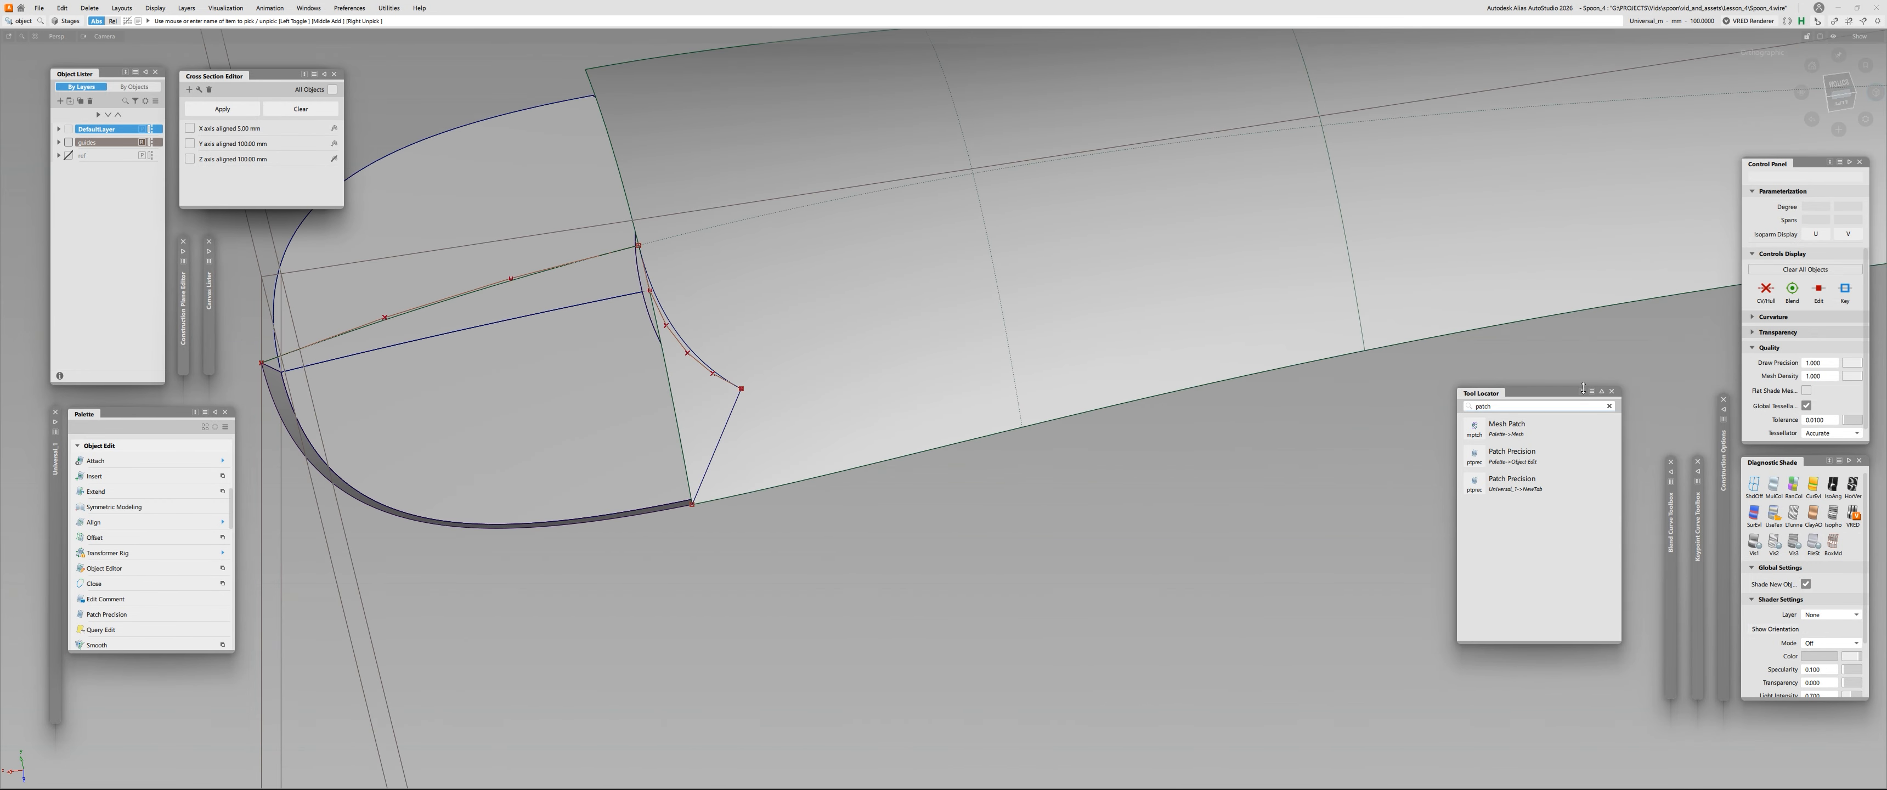
Examine the black-and-white zebra stripes along the handle's underside in an orthographic view facing the underside.
left_click(1840, 85)
left_click(1853, 485)
left_click(1839, 92)
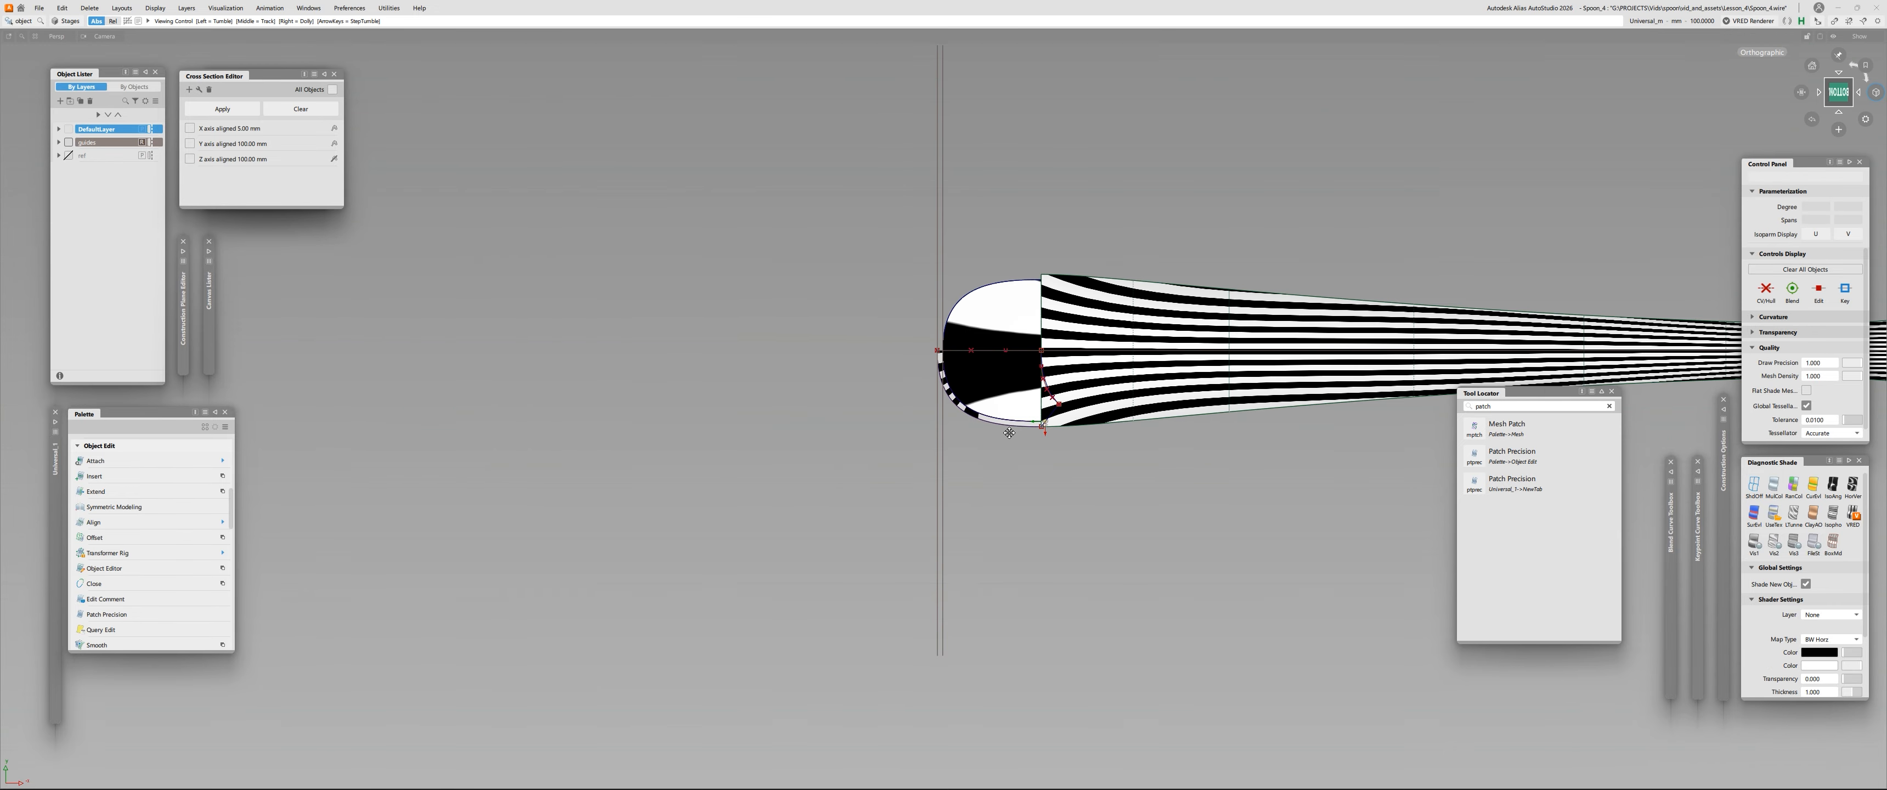
middle_click_drag(1026, 311, 869, 345, "alt+shift")
mouse_move(869, 345)
right_mouse_down("alt+shift")
mouse_move(941, 343)
mouse_move(906, 295)
right_mouse_up("alt+shift")
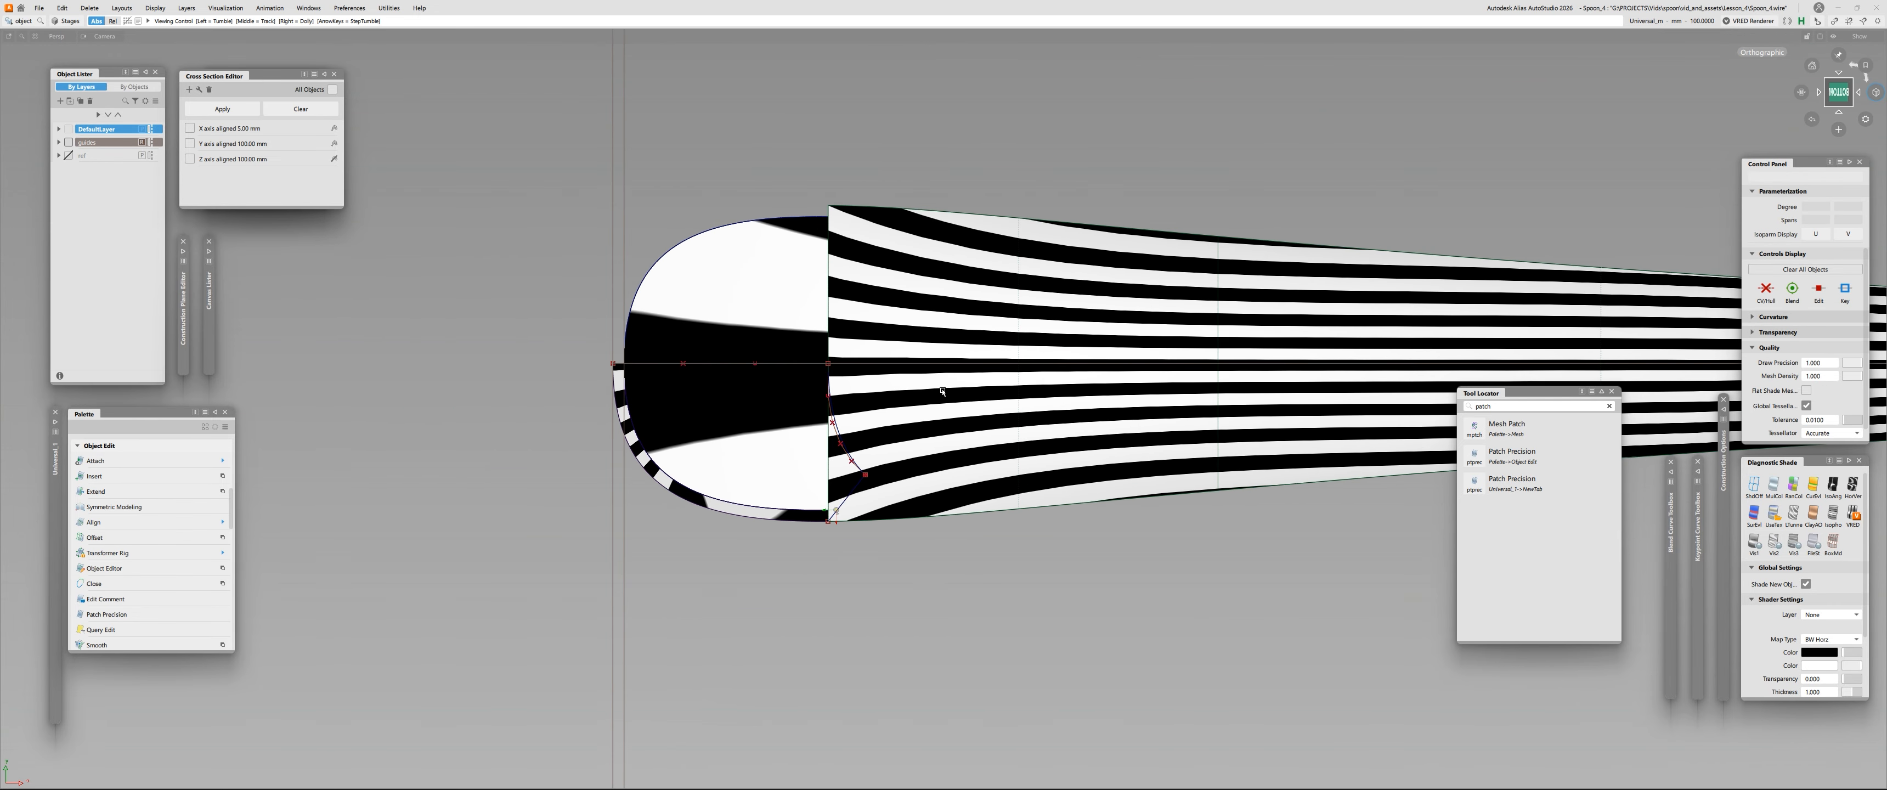
middle_click_drag(1174, 399, 701, 385, "alt+shift")
right_click_drag(1078, 449, 1204, 408, "alt+shift")
Nudge the inner control point in the underside surface's fourth row from the handle's end along Y.
left_click(767, 425)
right_click_drag(740, 428, 698, 417, "alt+shift")
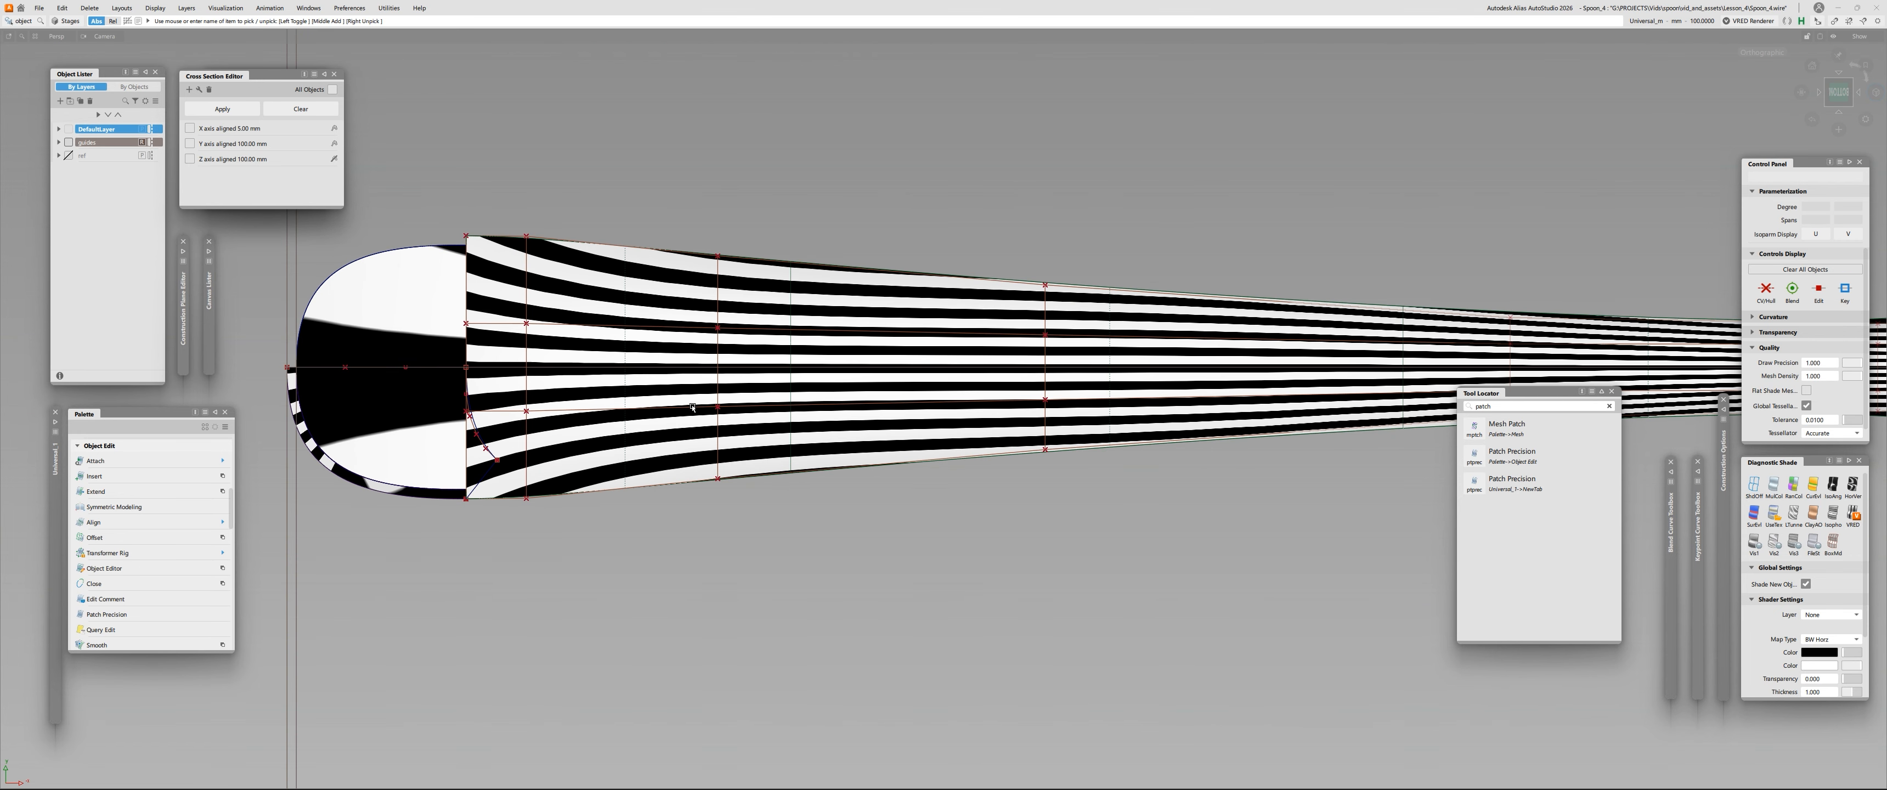
left_click(715, 406)
middle_click_drag(1044, 403, 931, 424, "alt+shift")
left_click(929, 421)
key("q")
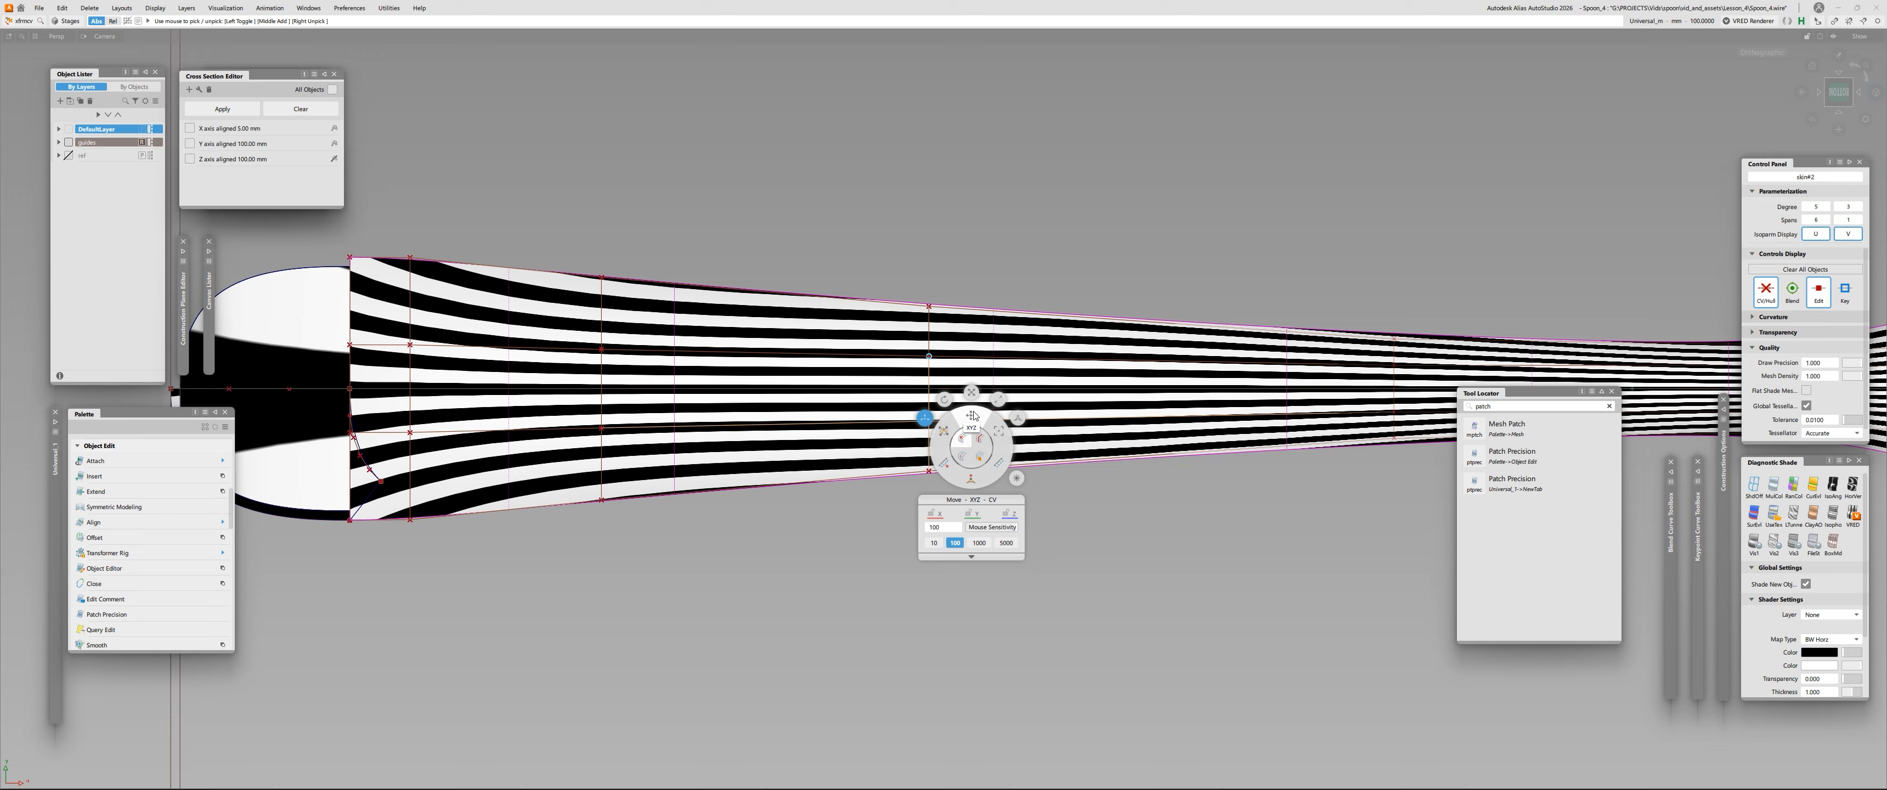
left_click(972, 416)
left_click_drag(959, 185, 963, 77)
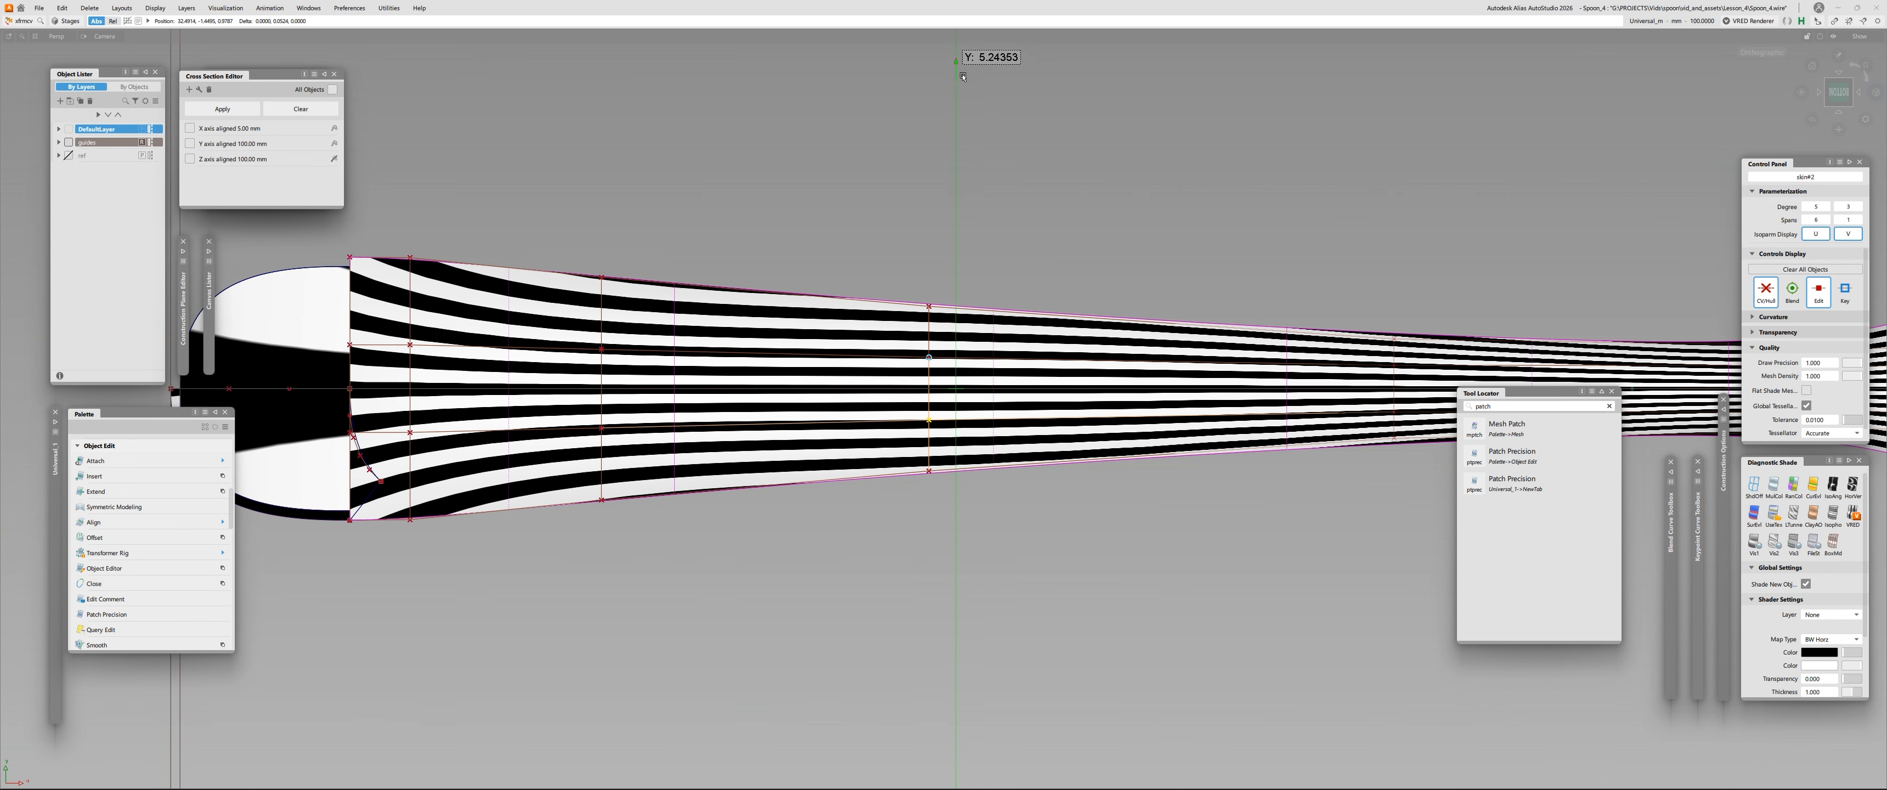
left_click_drag(941, 168, 976, 116)
Fine-tune the Y position of the inner control point in the underside's third row to even out the zebra stripes.
middle_click_drag(879, 220, 985, 213, "alt+shift")
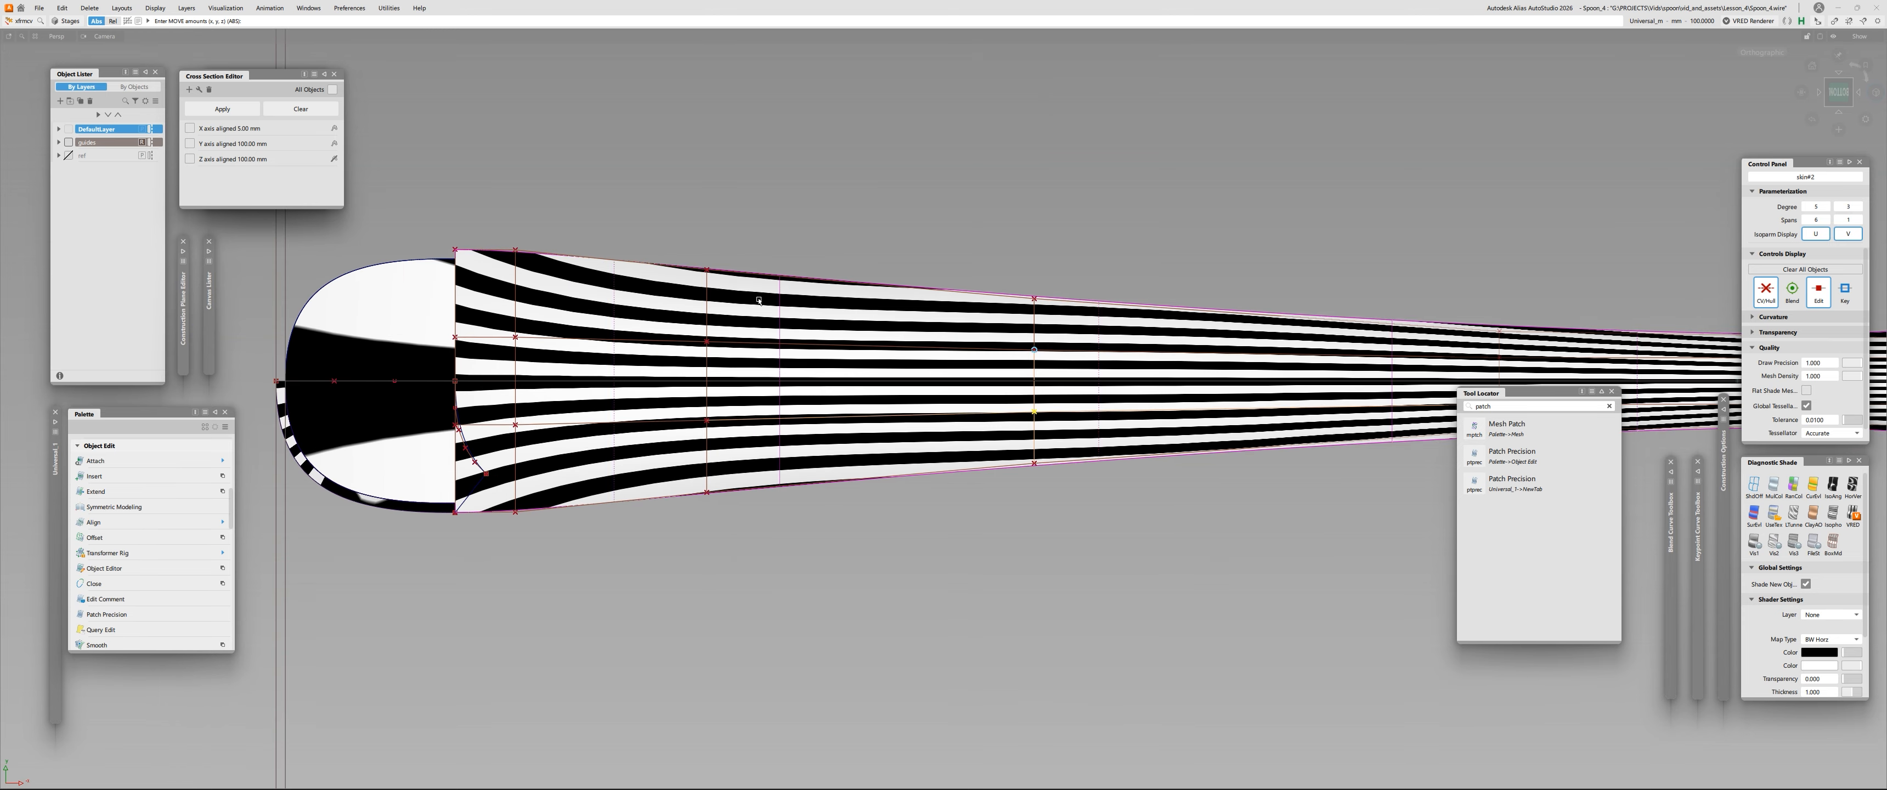
left_click(706, 342)
key("alt+shift")
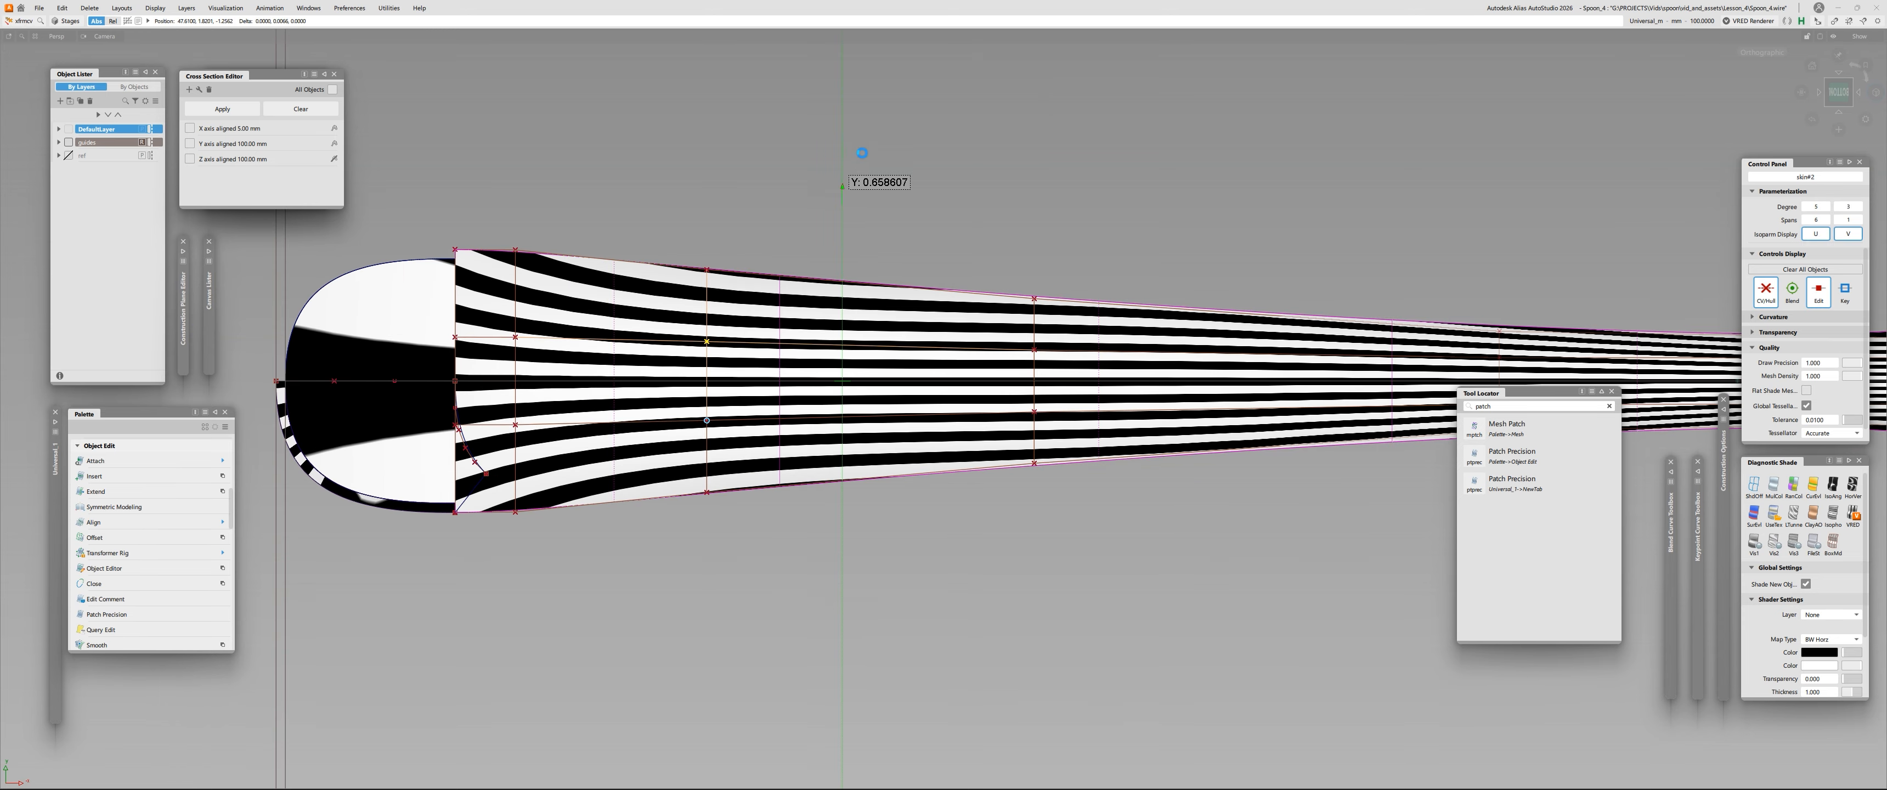
left_click_drag(861, 152, 866, 22)
mouse_move(874, 192)
left_mouse_down()
mouse_move(875, 209)
mouse_move(889, 100)
left_mouse_up()
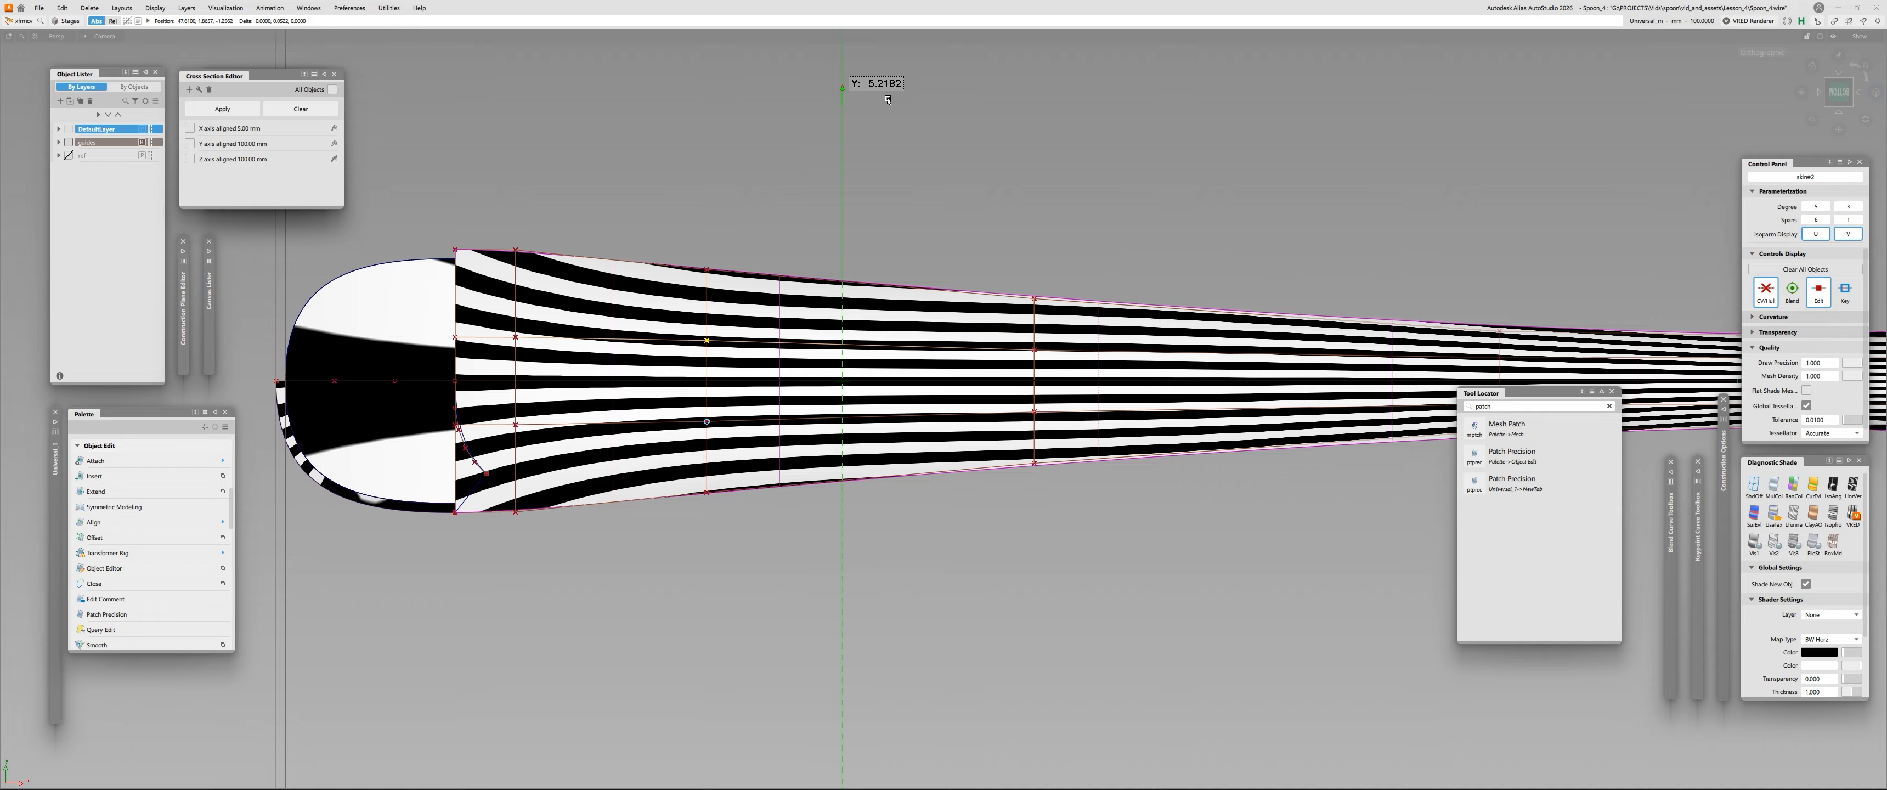
left_click_drag(887, 101, 849, 393)
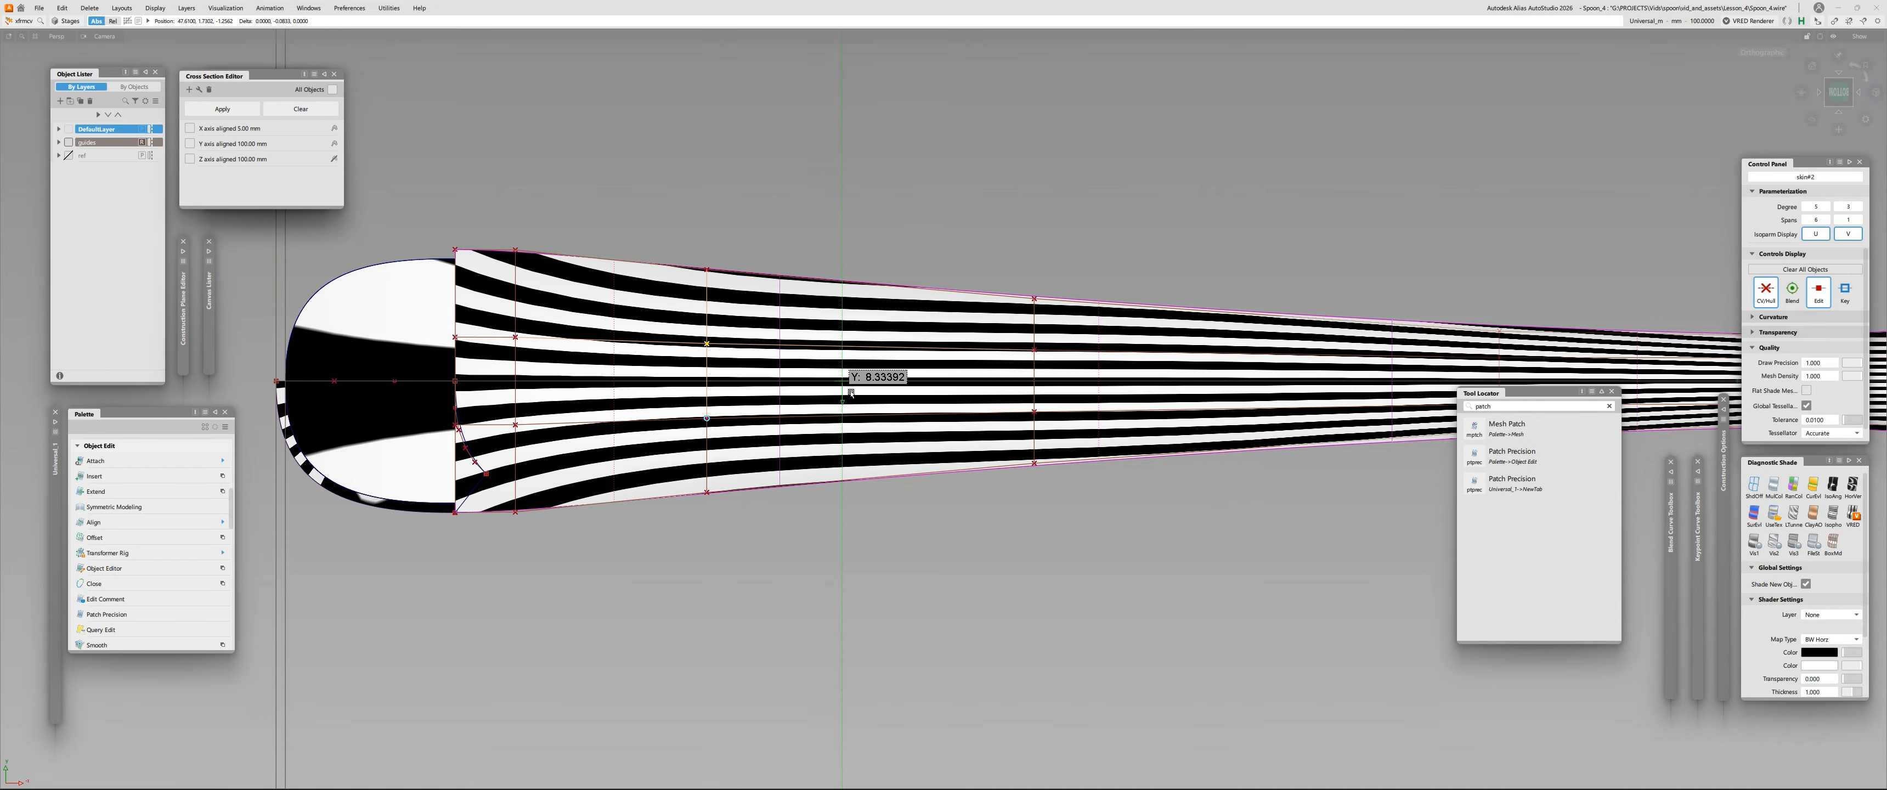
left_click_drag(824, 488, 818, 519)
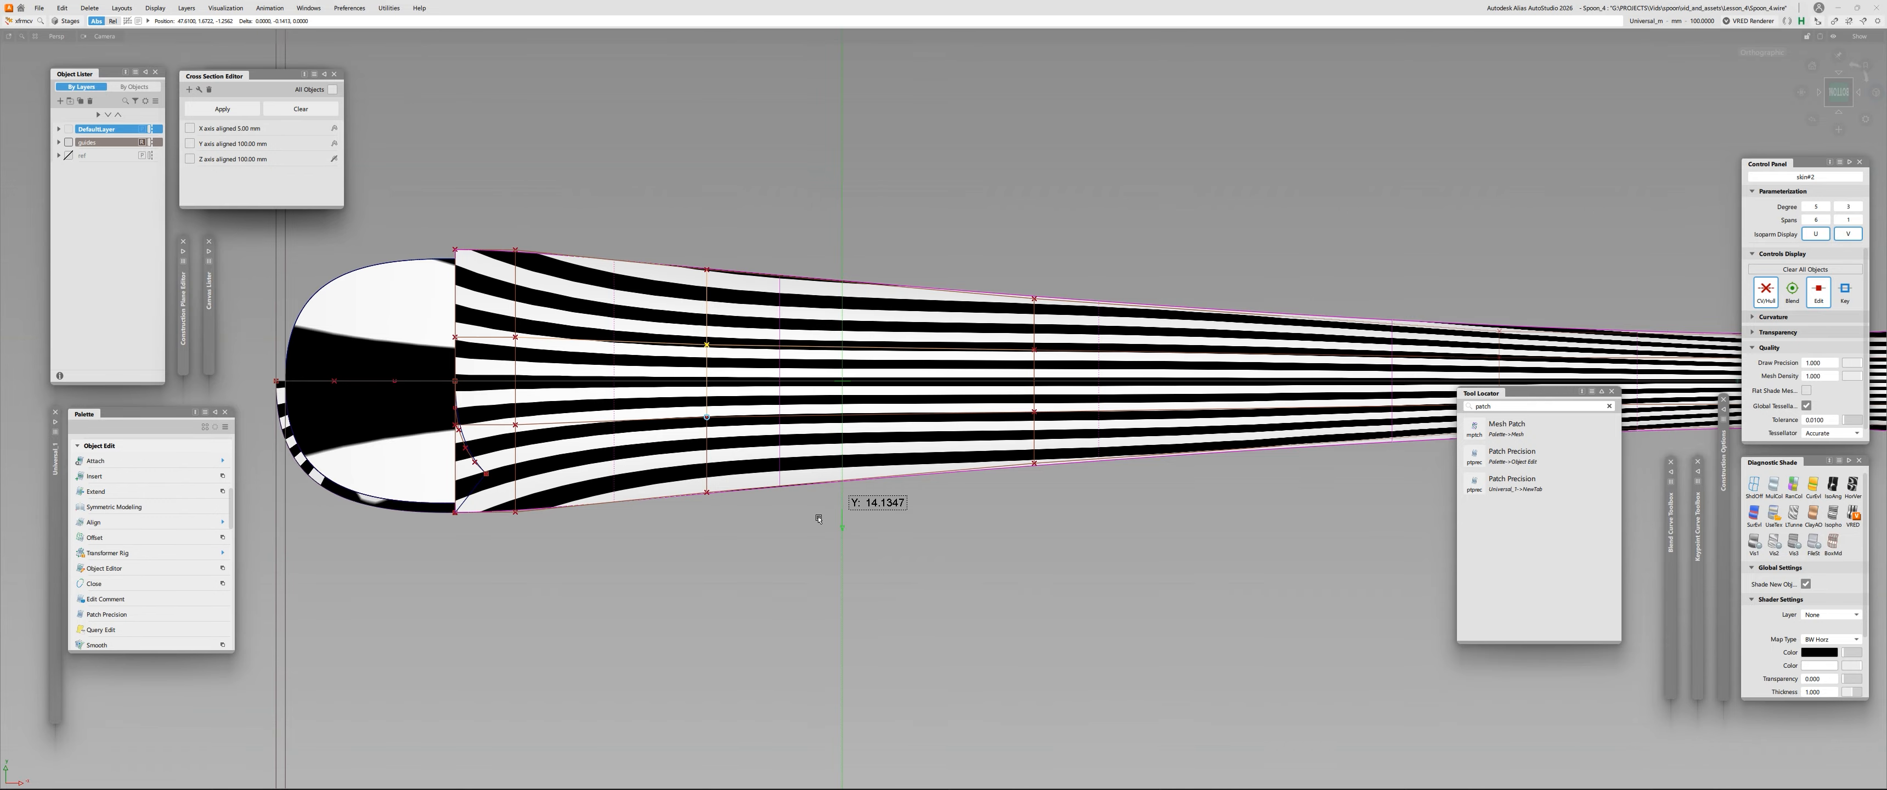
key("ctrl+z")
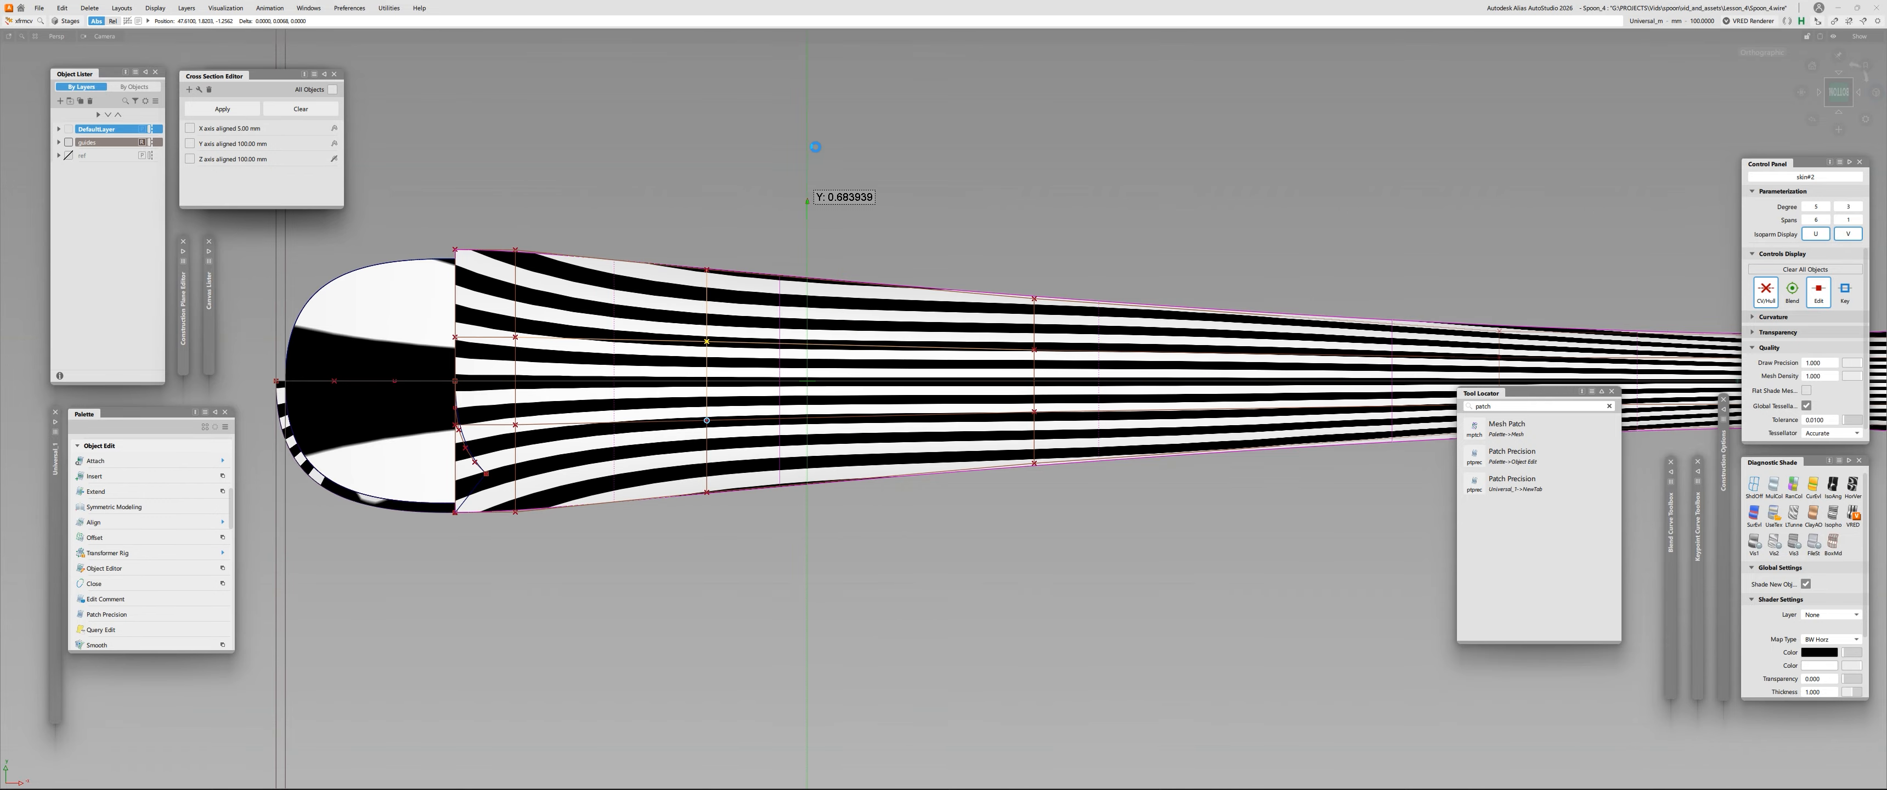
middle_click_drag(815, 146, 815, 107)
Examine the zebra stripes on the handle's side and around the end opening from several angles.
left_click_drag(705, 336, 397, 346, "alt+shift")
left_click(716, 539)
left_click(780, 547)
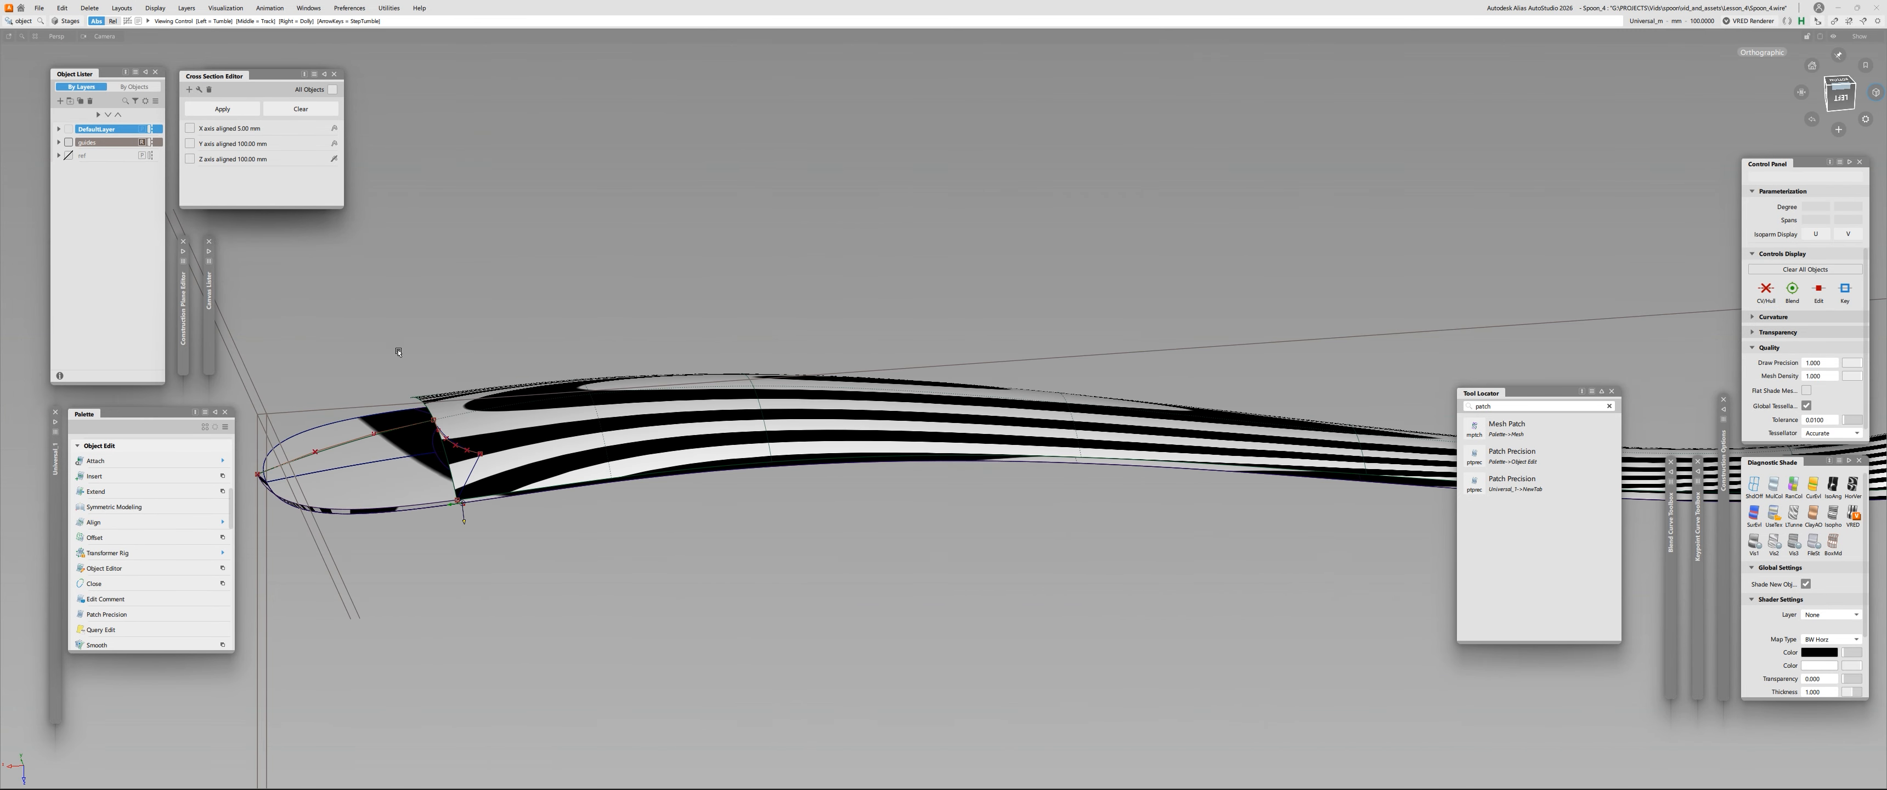
right_click_drag(397, 346, 817, 446, "alt+shift")
left_click_drag(817, 447, 967, 420, "ctrl+shift")
right_click_drag(967, 420, 912, 428, "alt+shift")
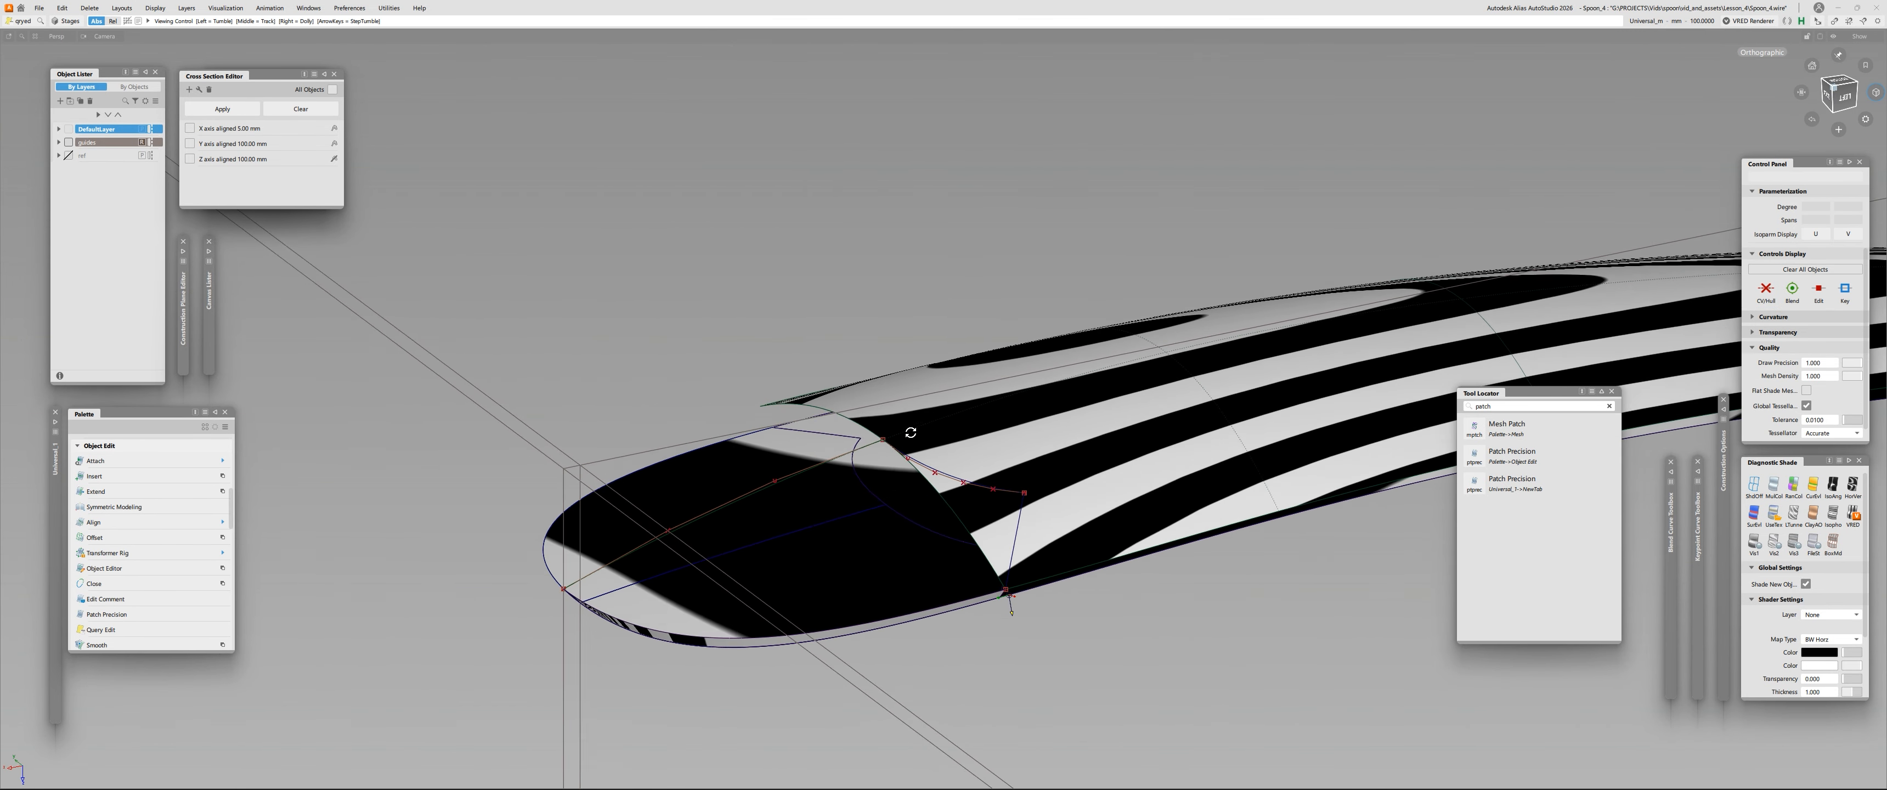
left_click_drag(913, 428, 780, 493, "alt+shift")
right_click_drag(779, 493, 885, 423, "alt+shift")
left_click(736, 402)
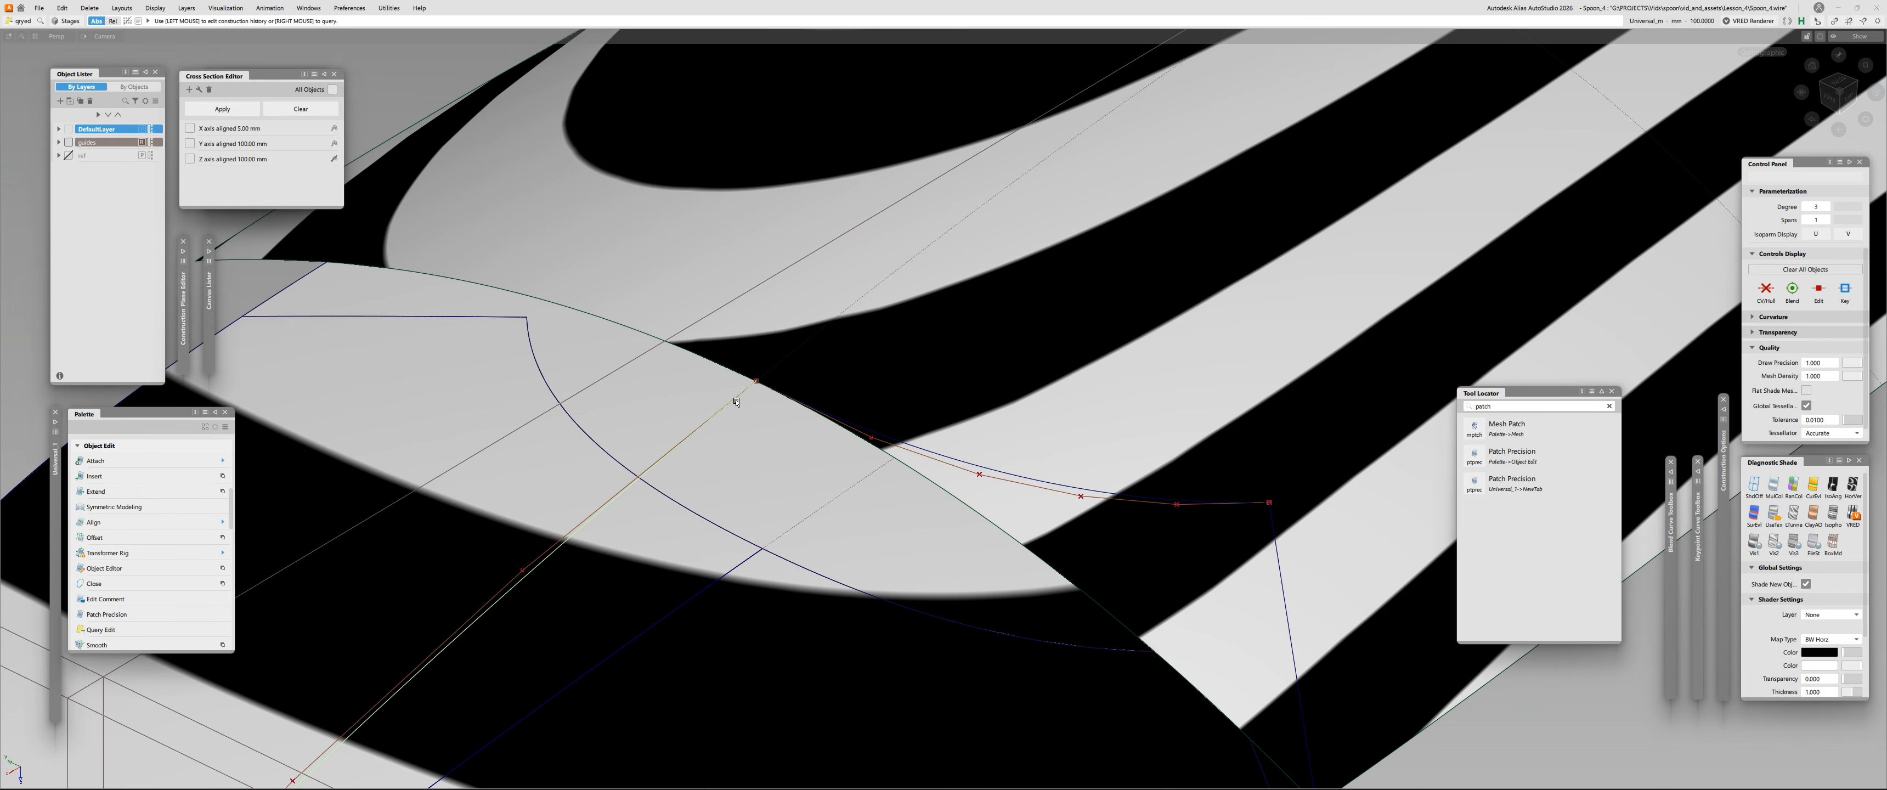
right_click_drag(1173, 425, 1084, 440, "alt+shift")
mouse_move(1084, 439)
left_mouse_down("alt+shift")
mouse_move(1164, 463)
mouse_move(1092, 466)
mouse_move(1057, 401)
left_mouse_up("alt+shift")
Turn off the diagnostic shading and project the cross curve and short straight curve along Z onto the underside as fitted curves.
left_click(1756, 485)
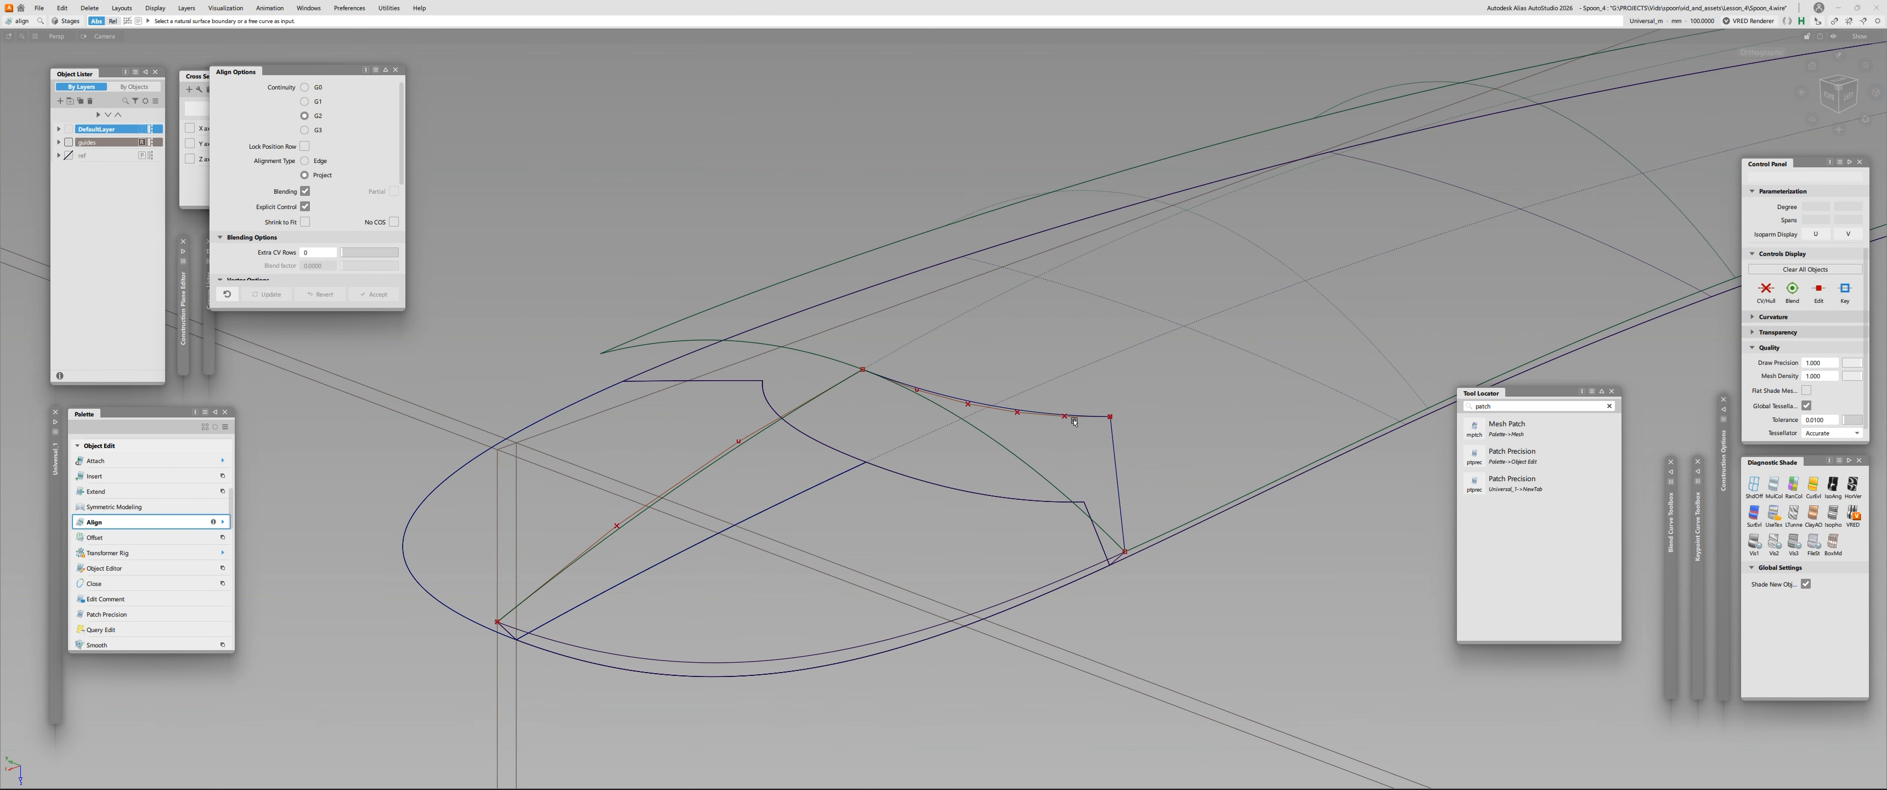
key("ctrl+p")
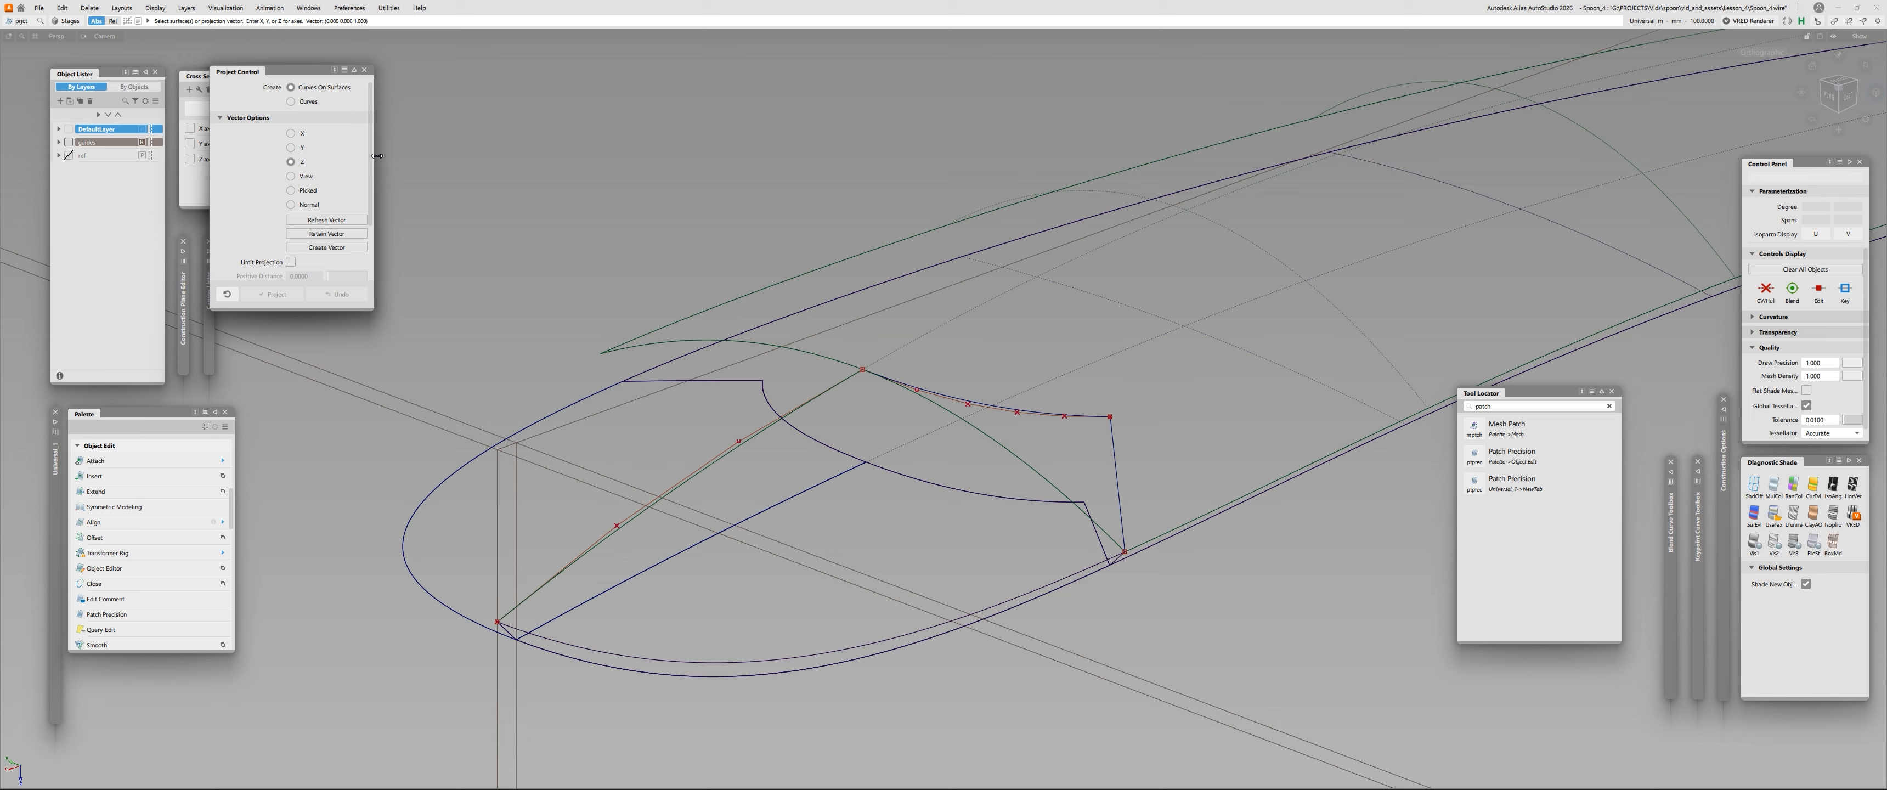
left_click(291, 101)
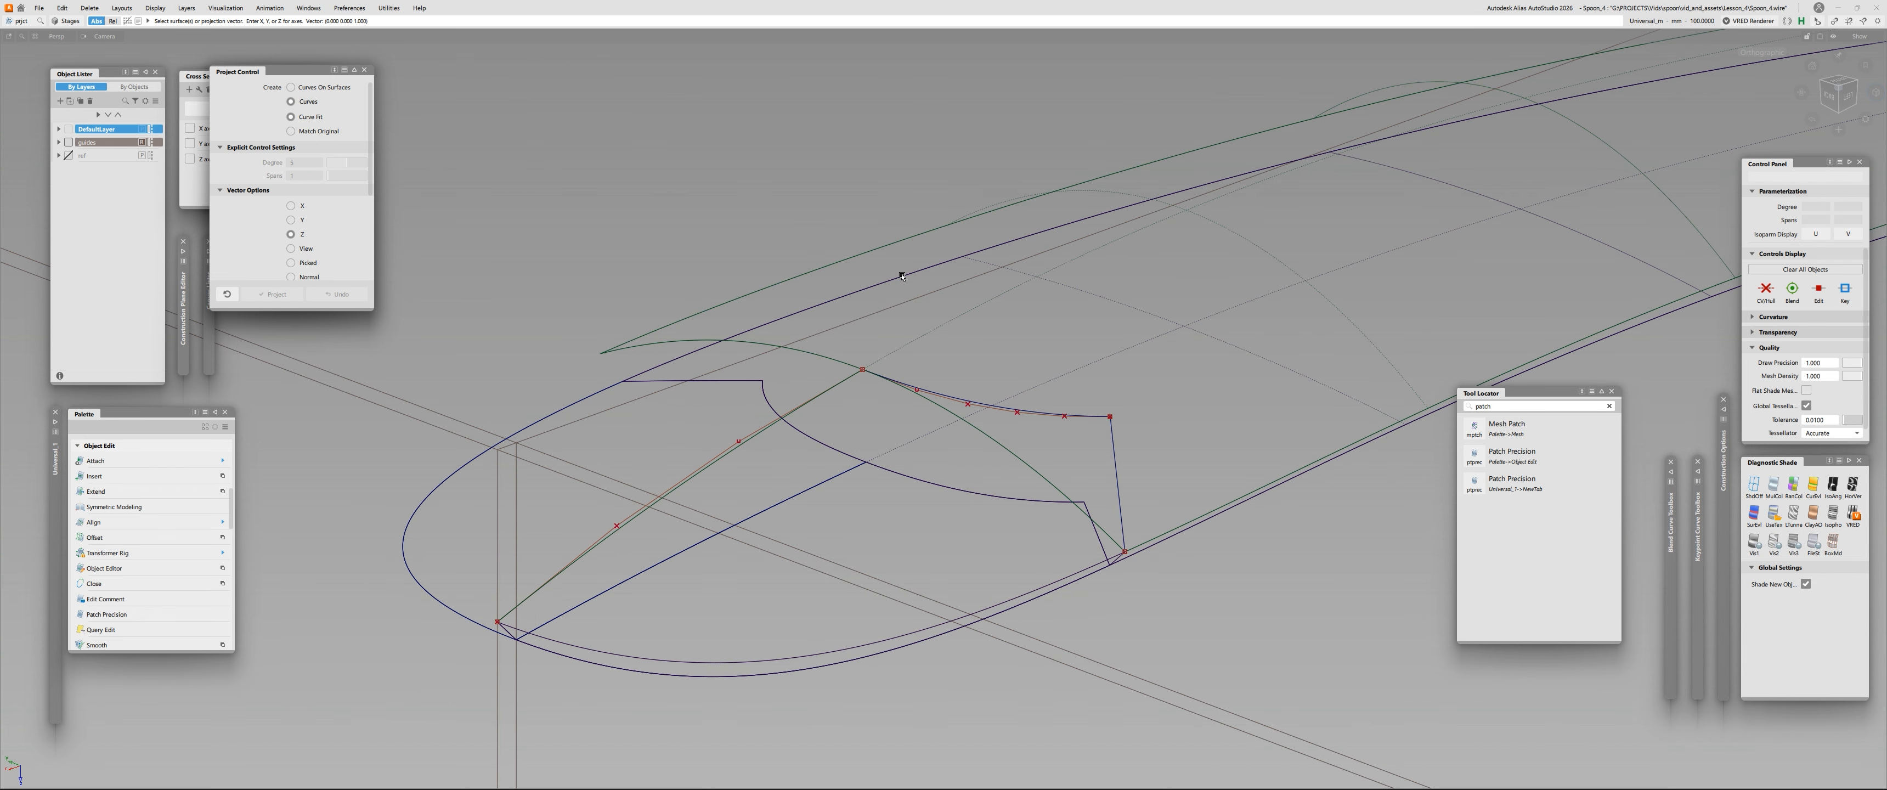
left_click(1090, 416)
scroll(1096, 449, "up", 5)
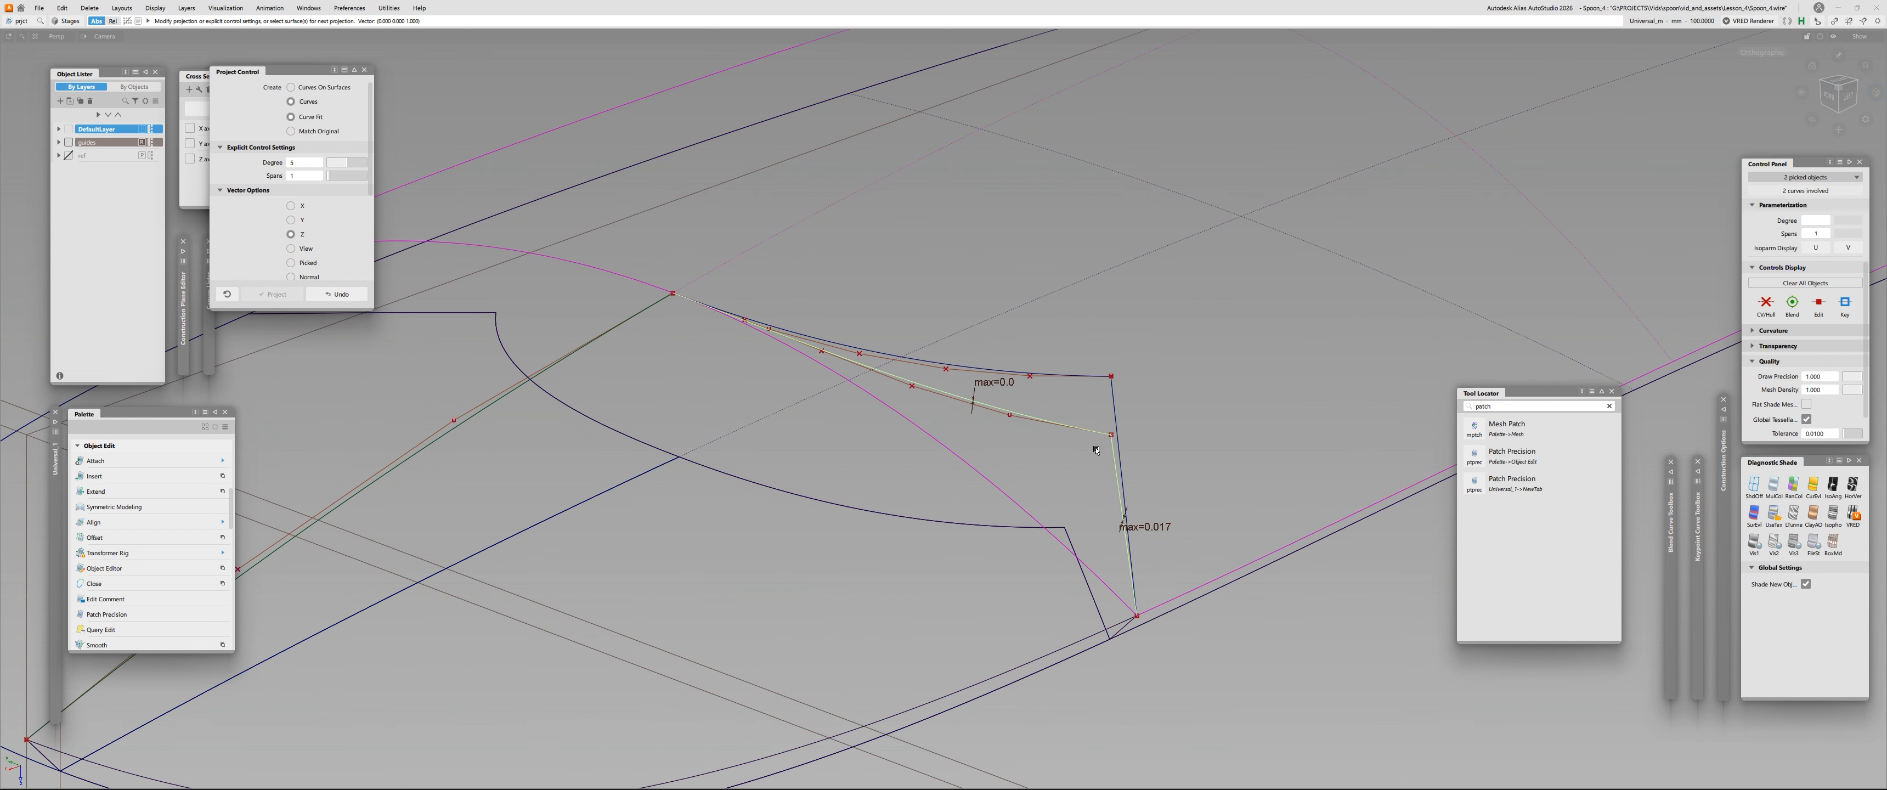
Raise the degree of the short projected curve so that it fits the underside surface more closely.
key("Escape")
left_click(1055, 519)
key("Escape")
left_click(1117, 476)
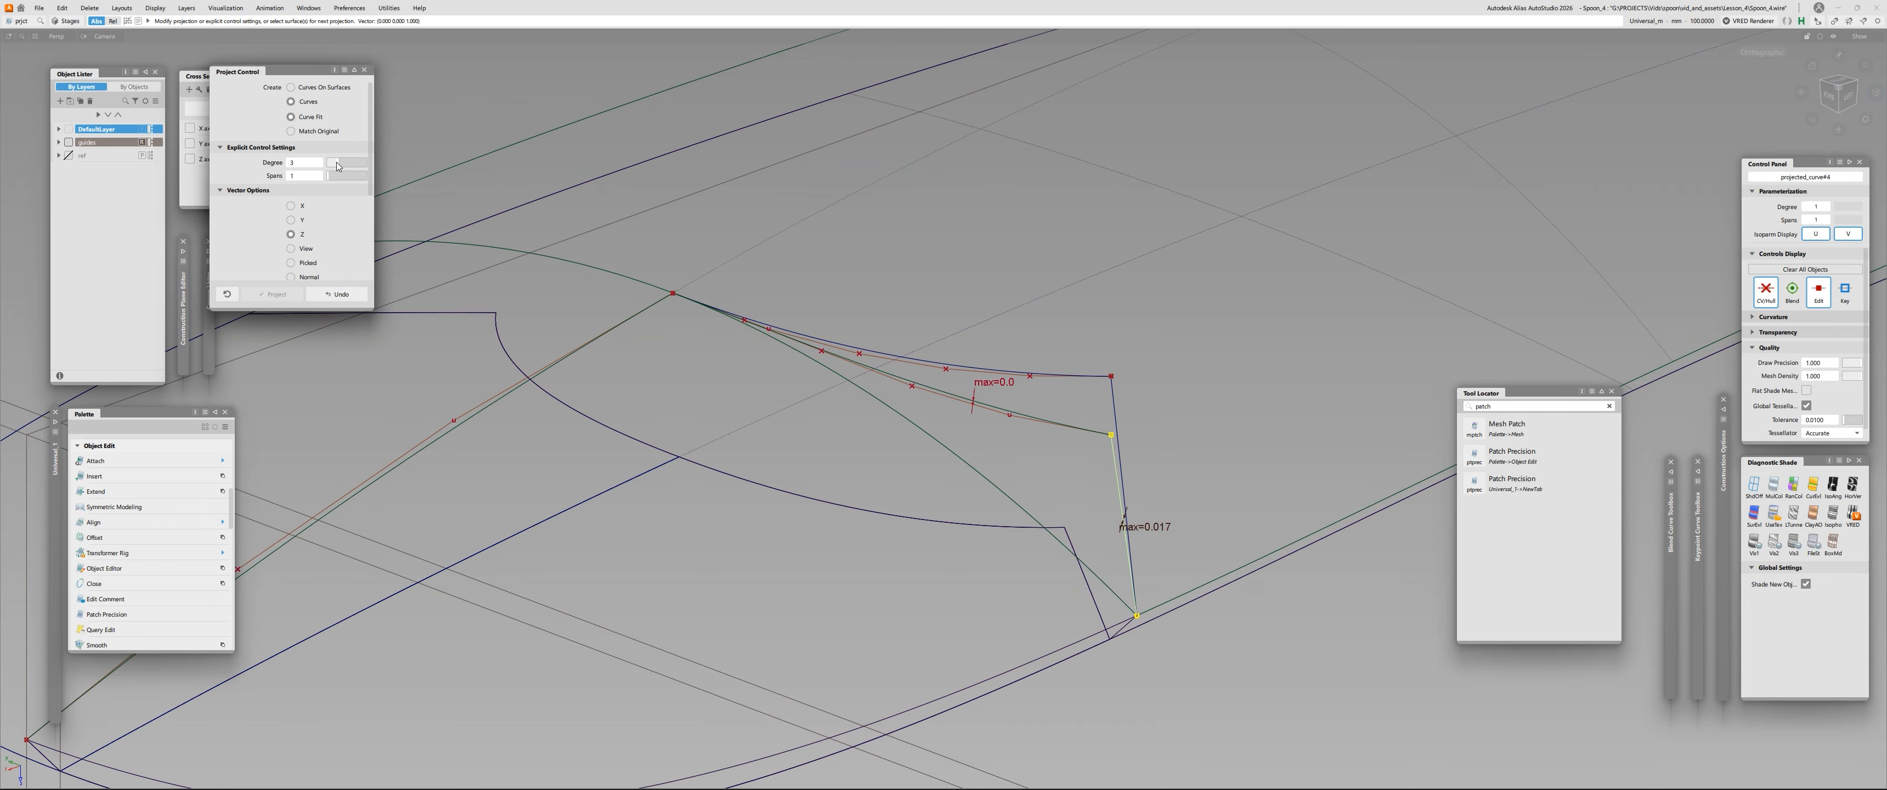
right_click_drag(1005, 369, 946, 368, "alt+shift")
Build a Square surface with free boundaries from the two projected curves, the outer end edge and the centre curve.
key("s")
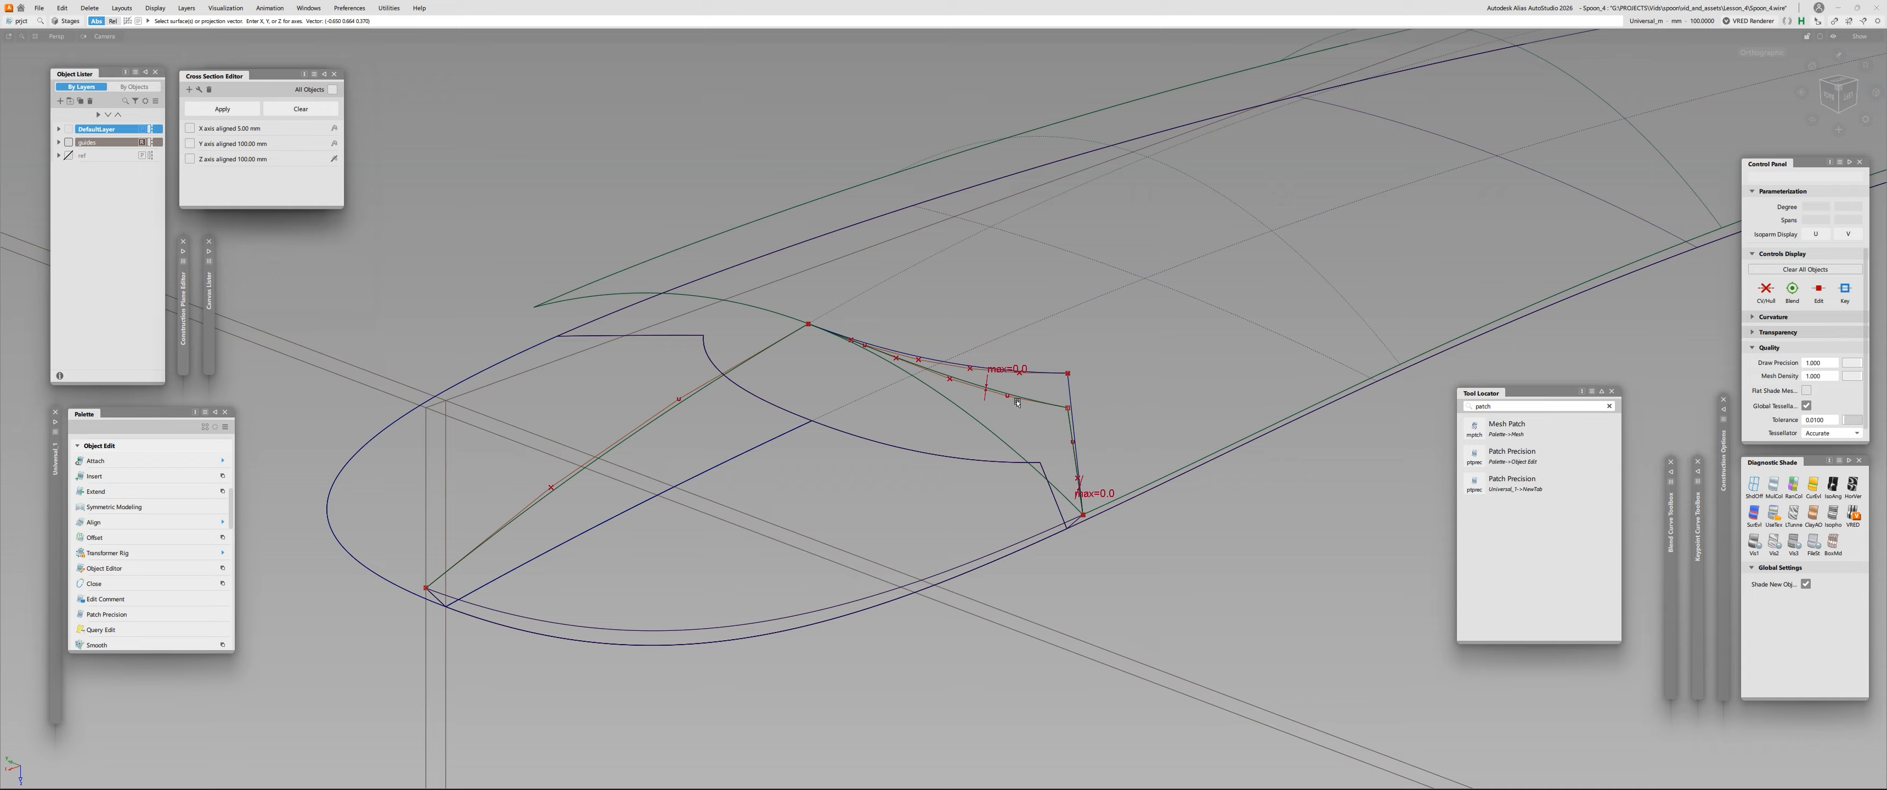
left_click(1035, 400)
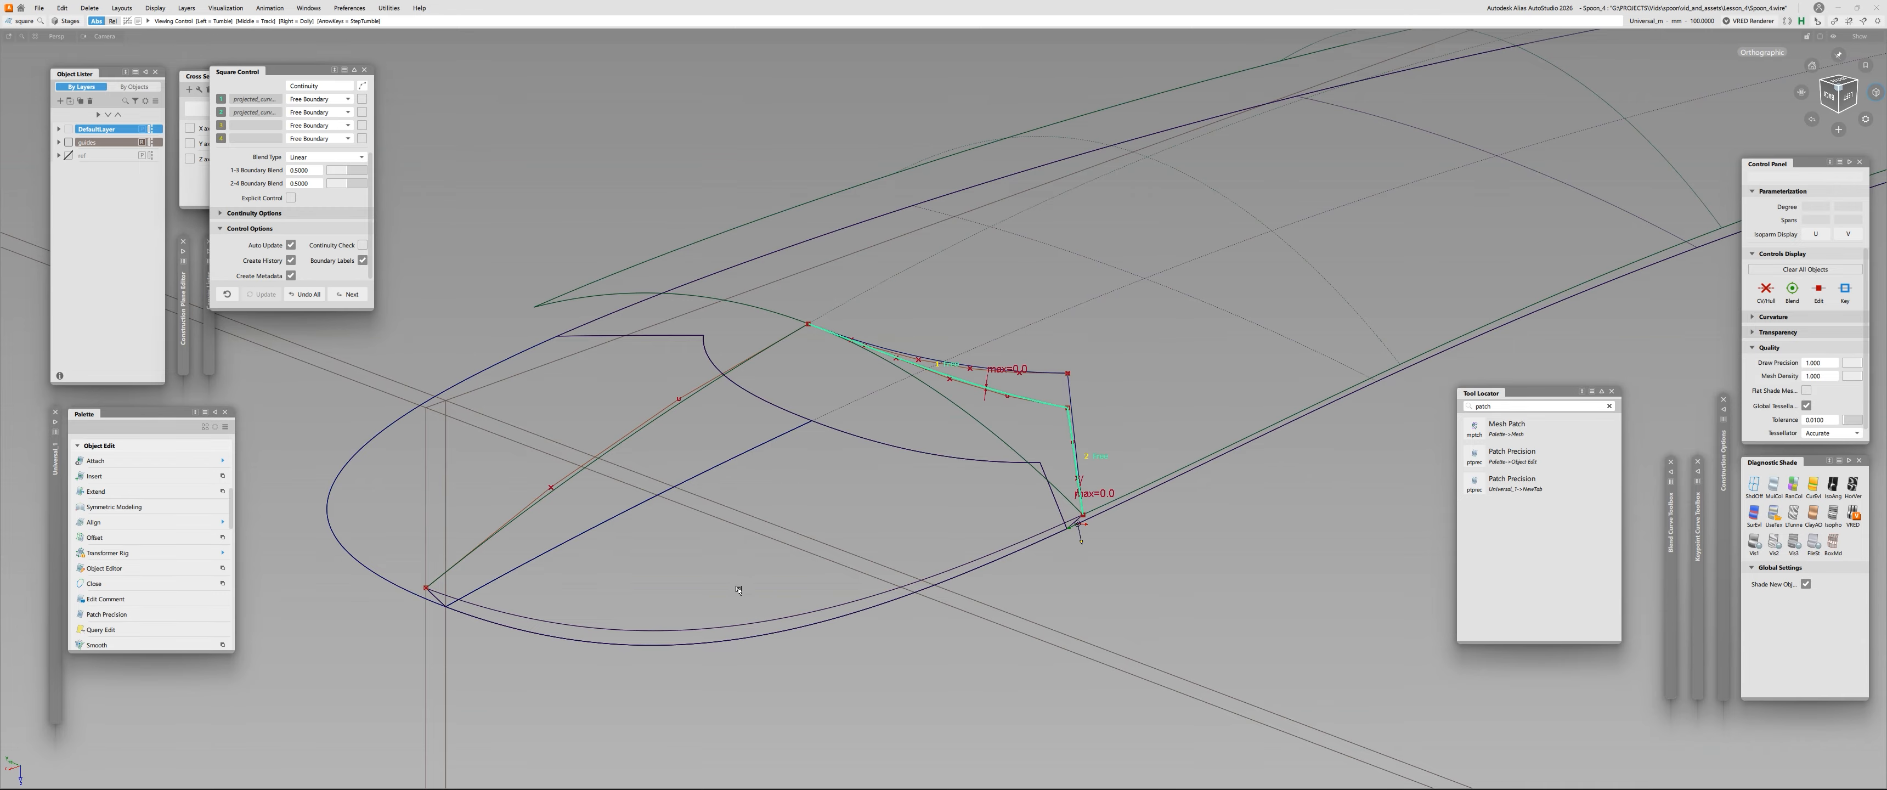
left_click(611, 629)
left_click(572, 478)
left_click_drag(572, 478, 1129, 438, "alt+shift")
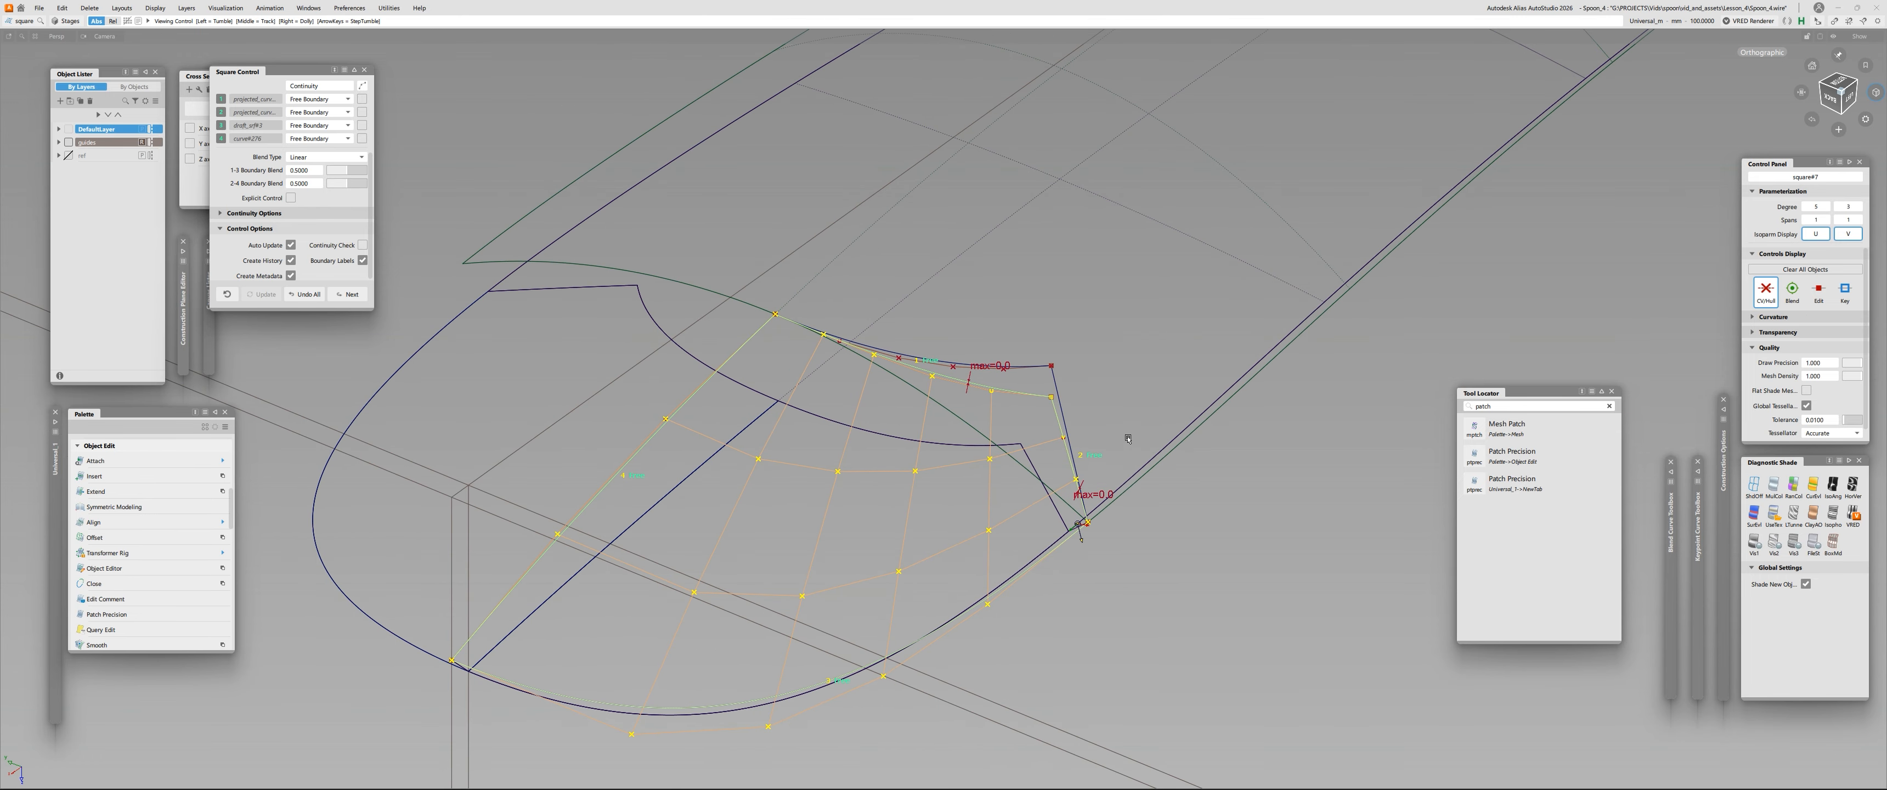
left_click_drag(1013, 411, 1110, 409, "alt+shift")
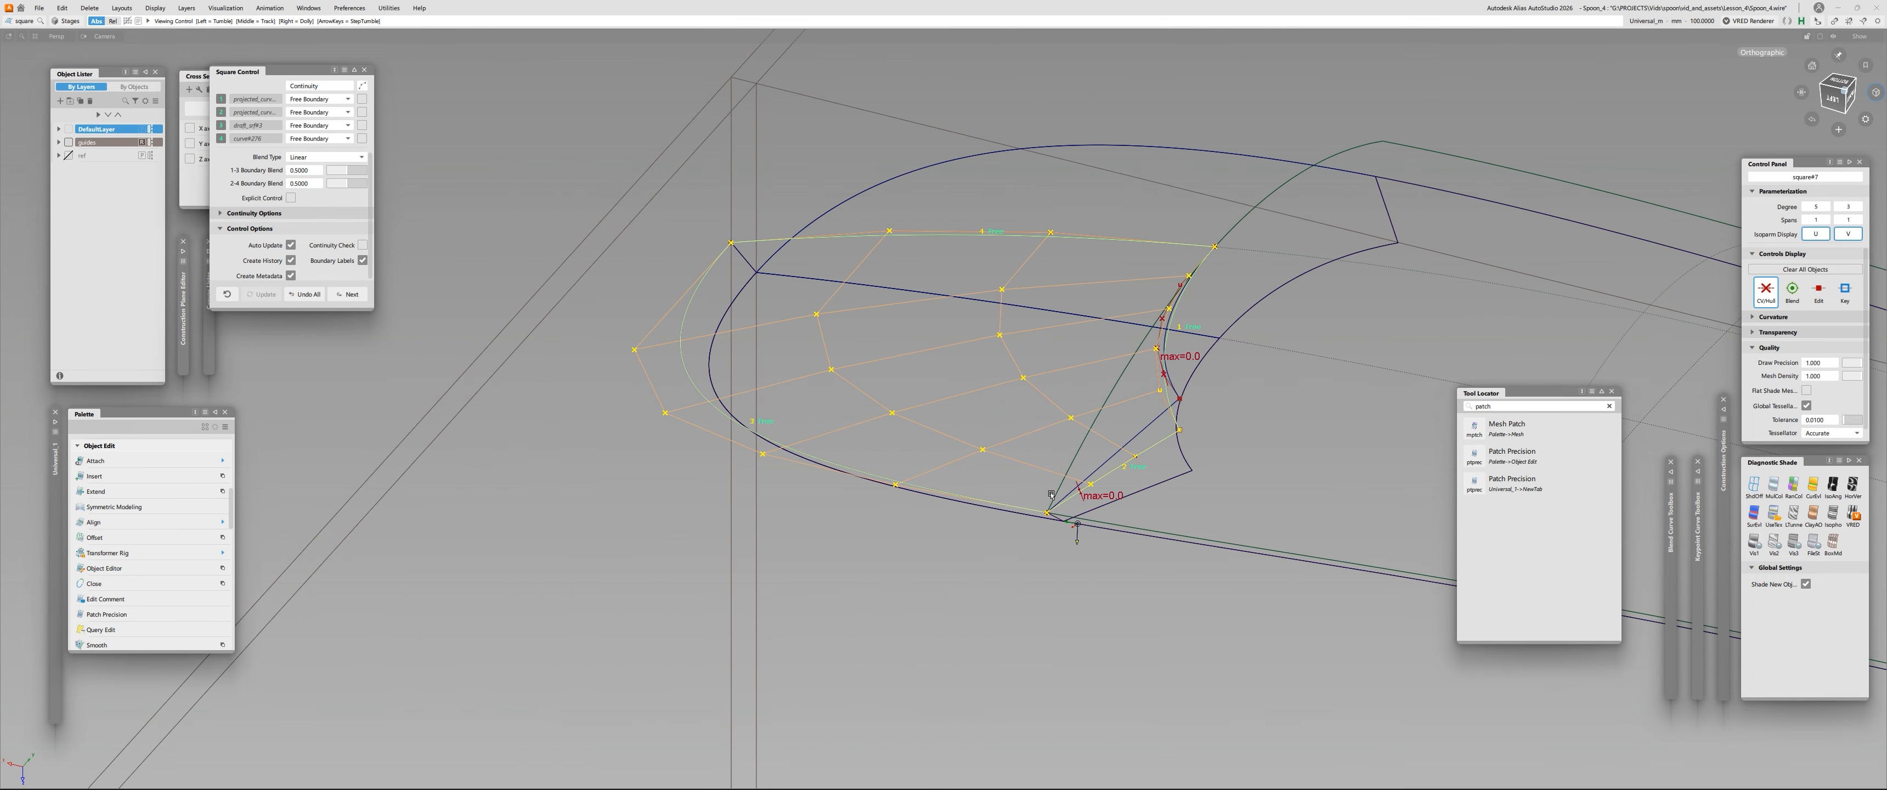
left_click_drag(1051, 495, 1143, 344, "alt+shift")
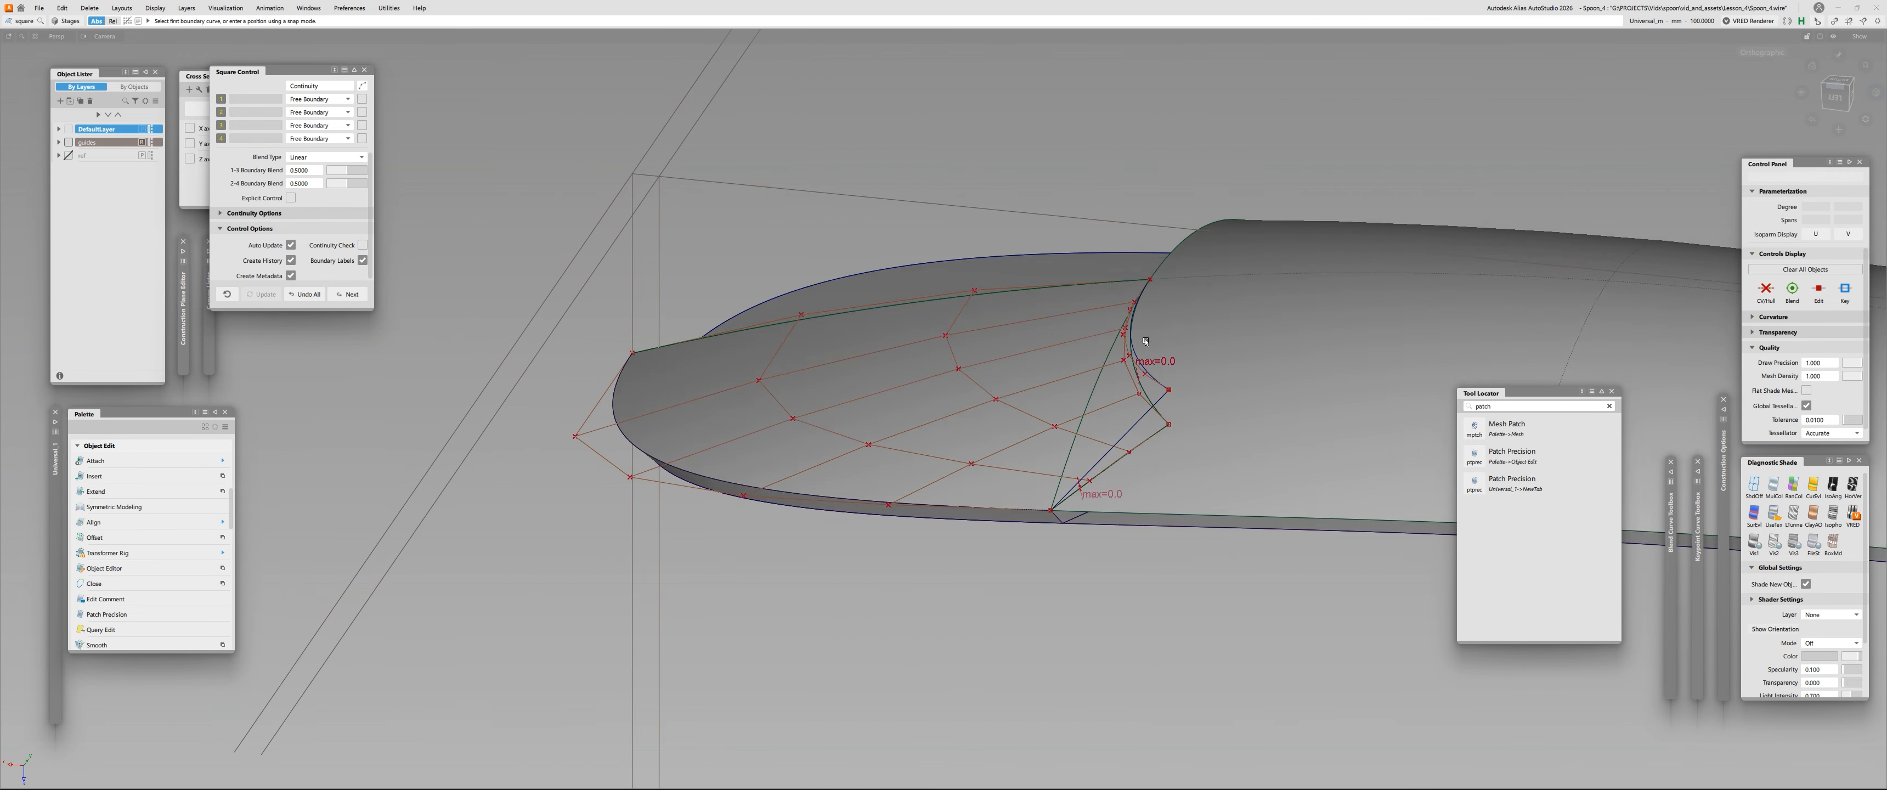
Delete the original and projected curves along the new end surface's inner boundary.
left_click(998, 371)
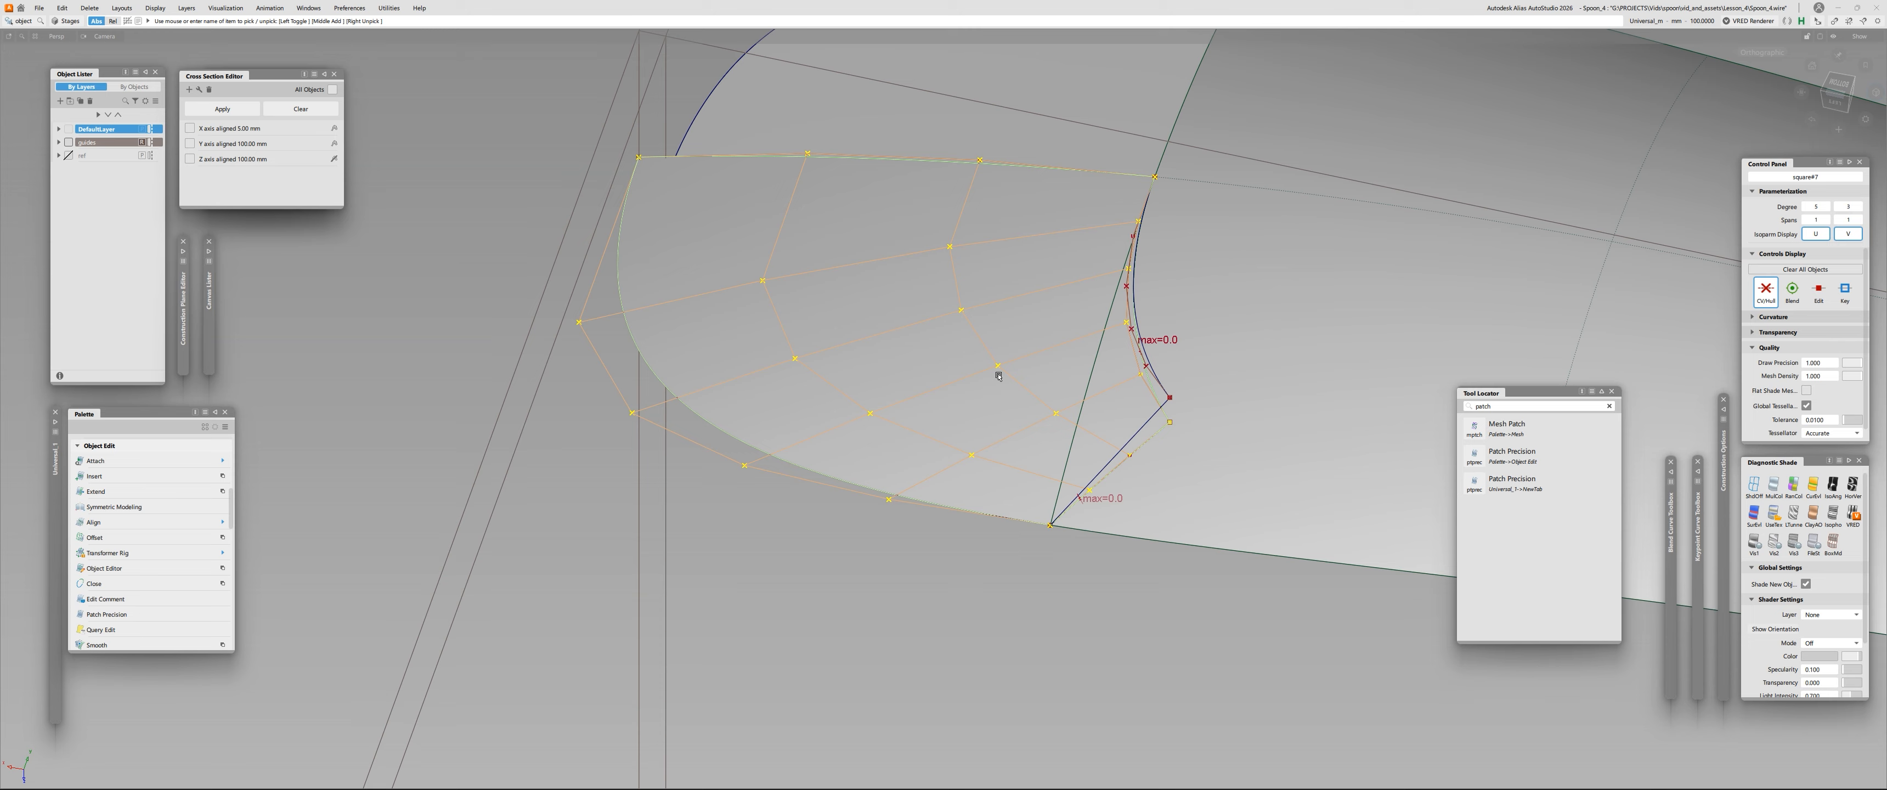
key("Delete")
left_click_drag(998, 371, 1248, 562, "alt+shift")
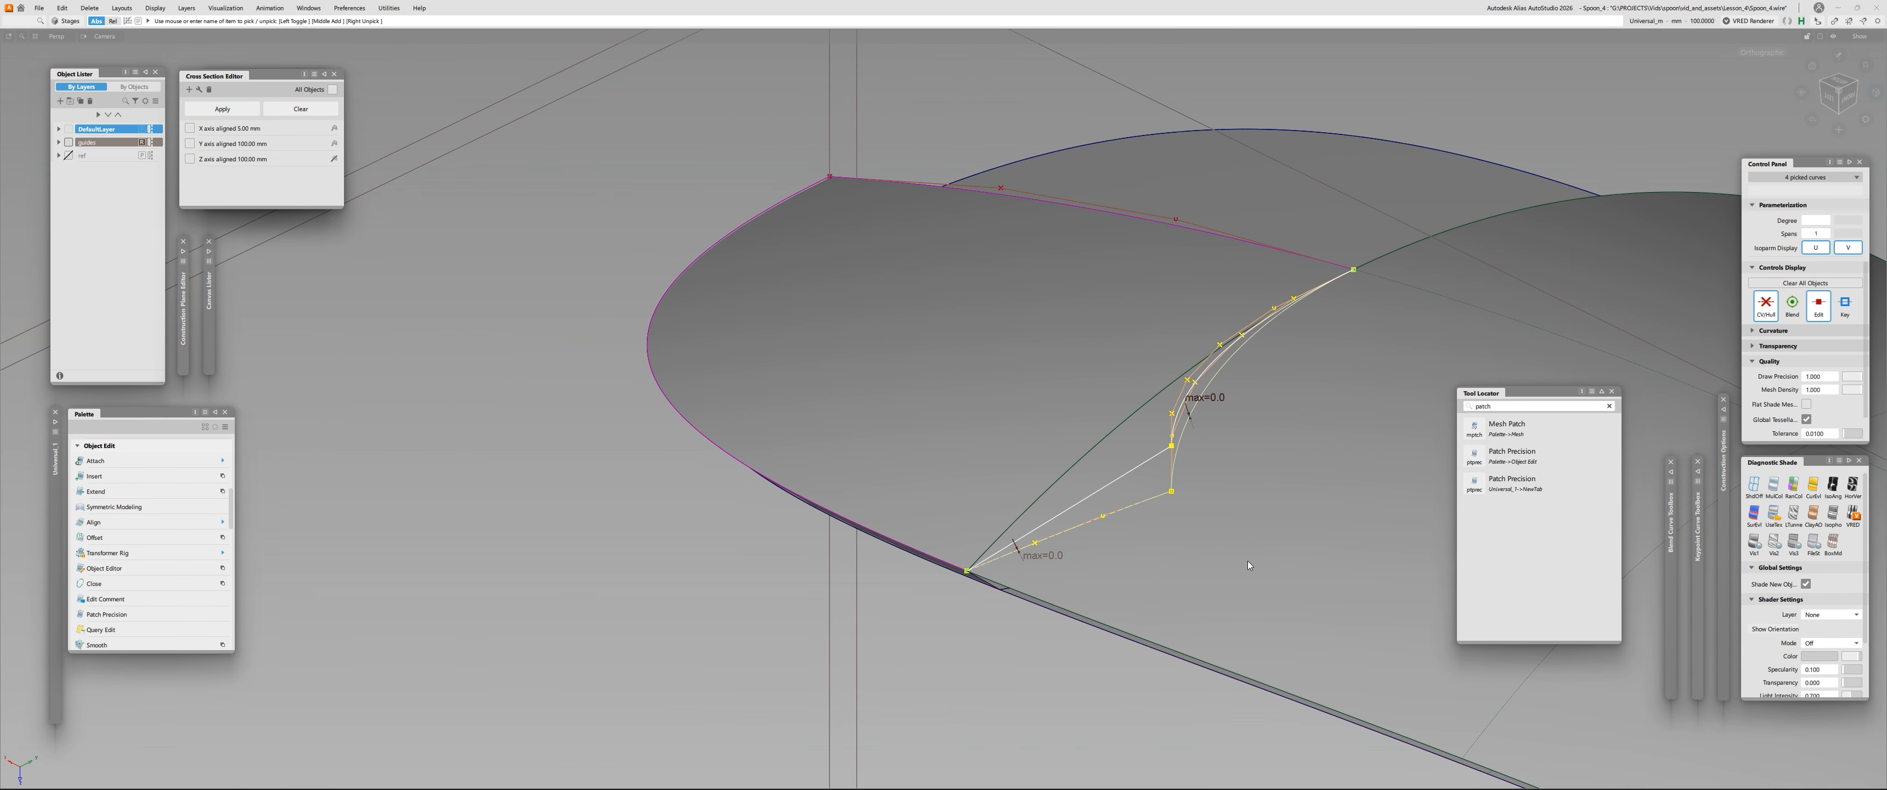
Align the end surface's curved inner edge to the handle underside with G2 continuity, using the Project alignment type.
double_click(93, 521)
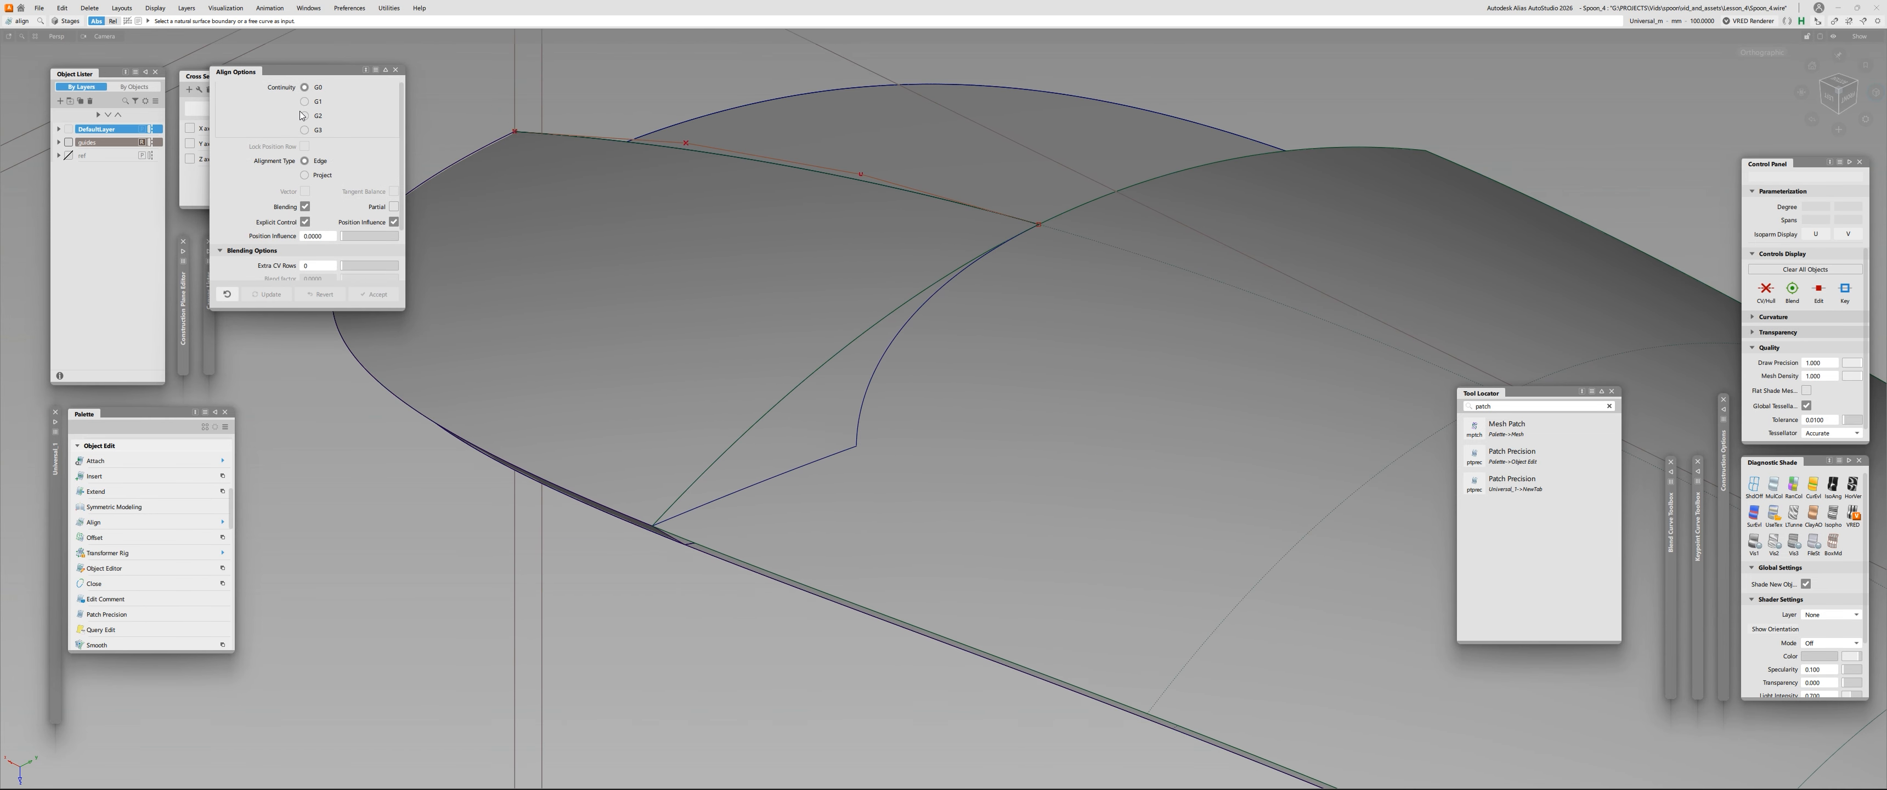
scroll(306, 168, "down", 5)
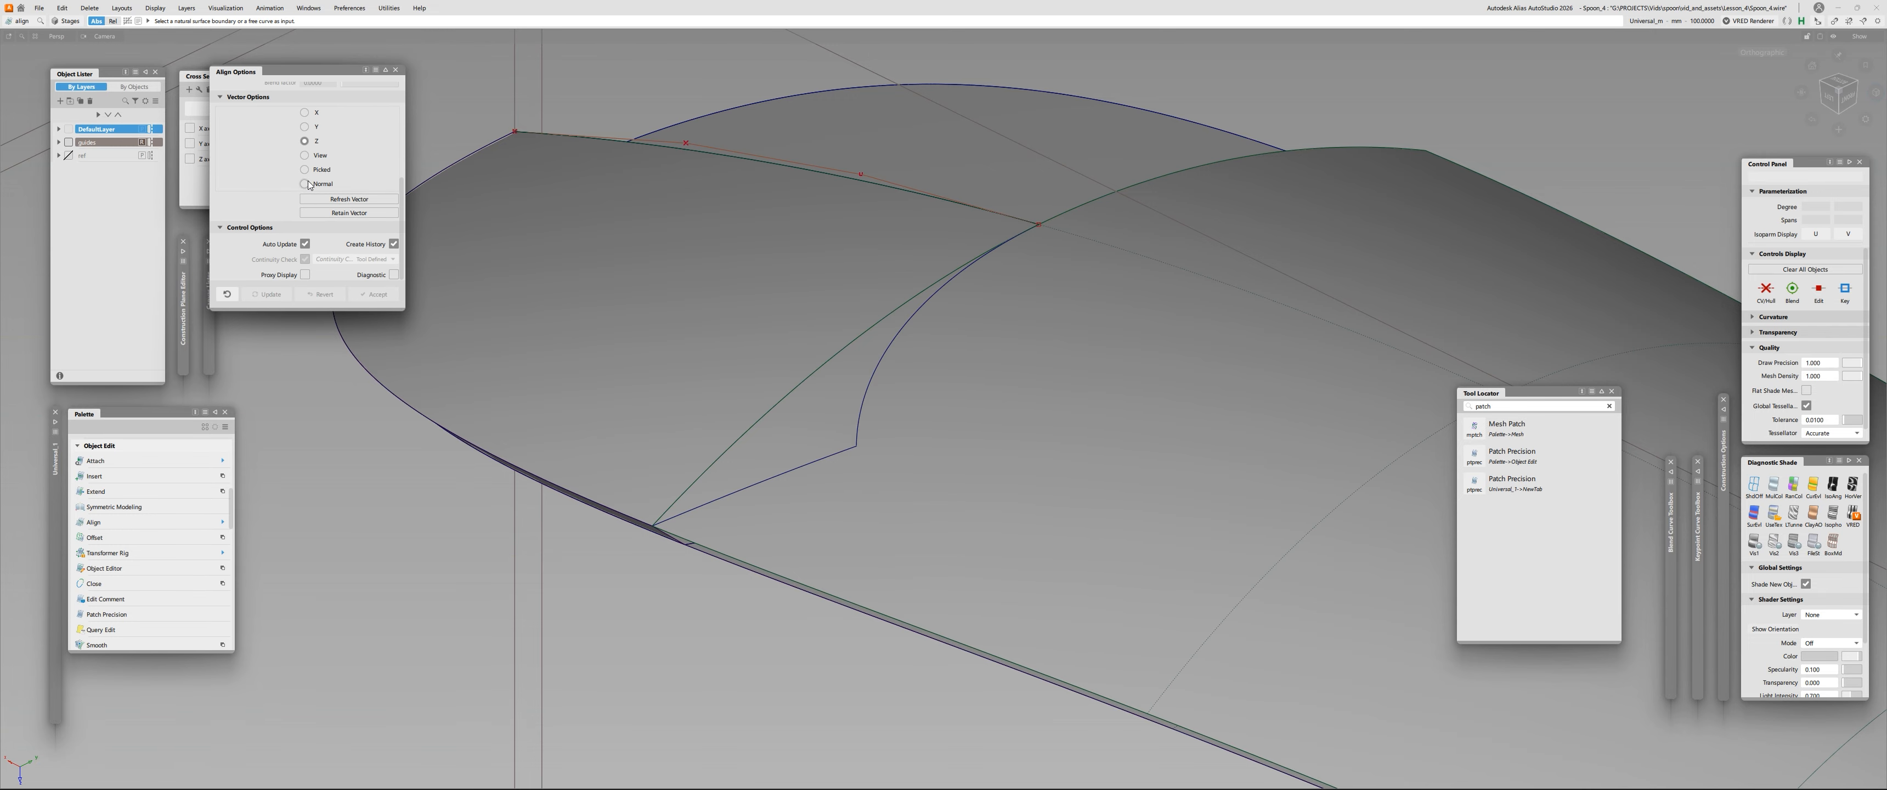
left_click(864, 396)
left_click(969, 375)
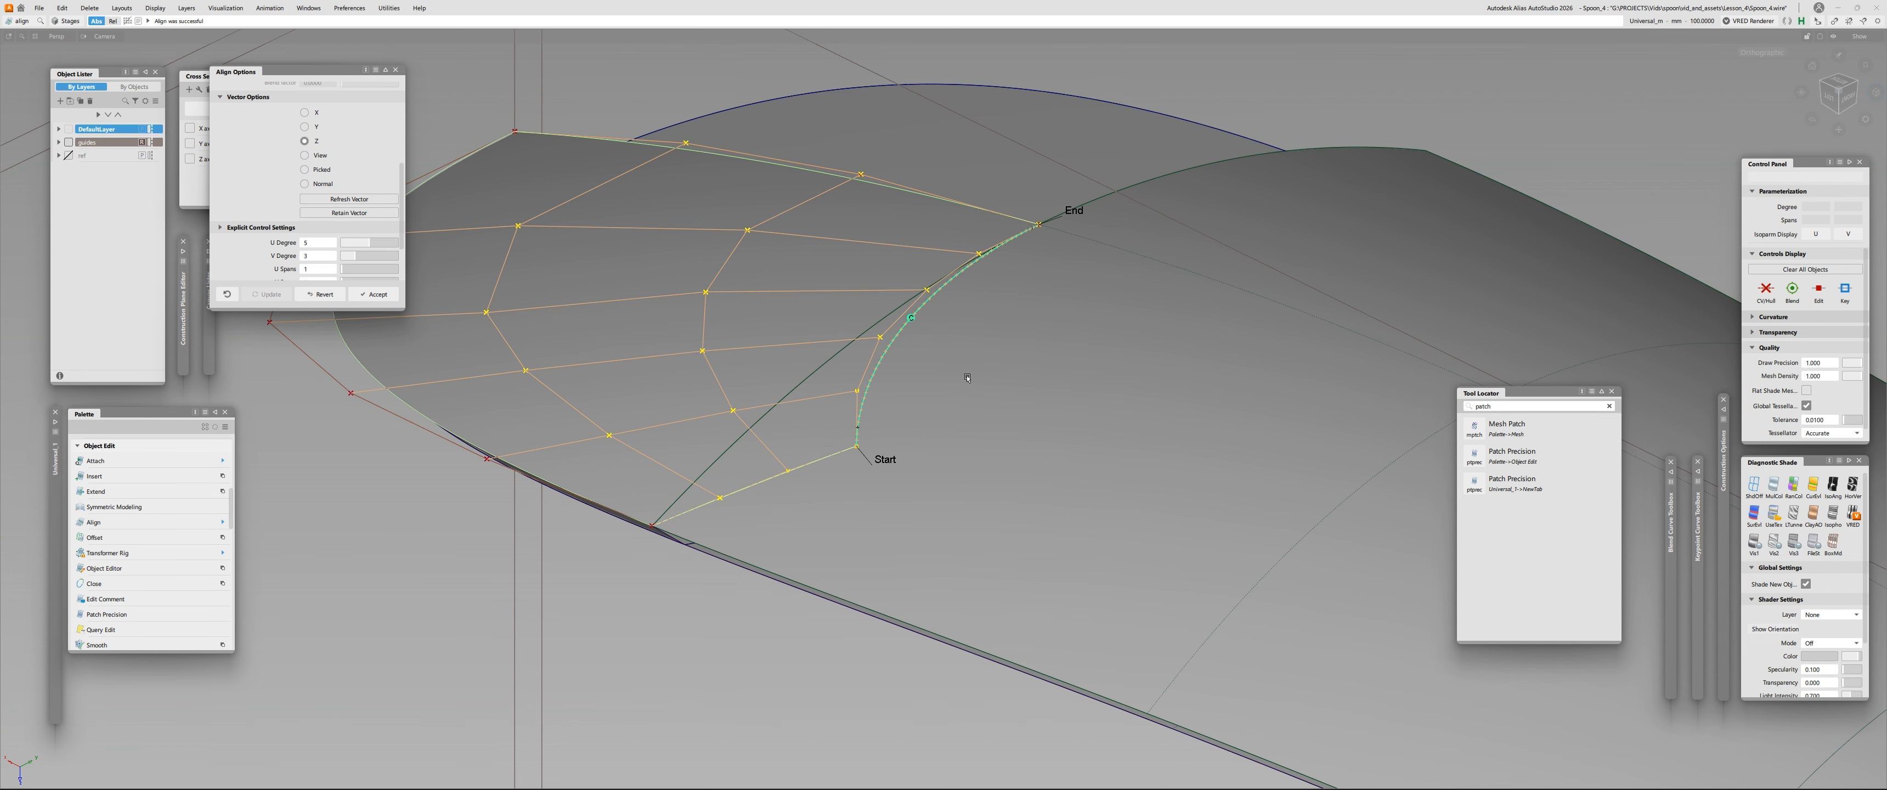
middle_click_drag(817, 462, 898, 430, "alt+shift")
Align the end surface's short straight edge to the handle underside with projected G2 continuity.
left_click(899, 431)
left_click(902, 461)
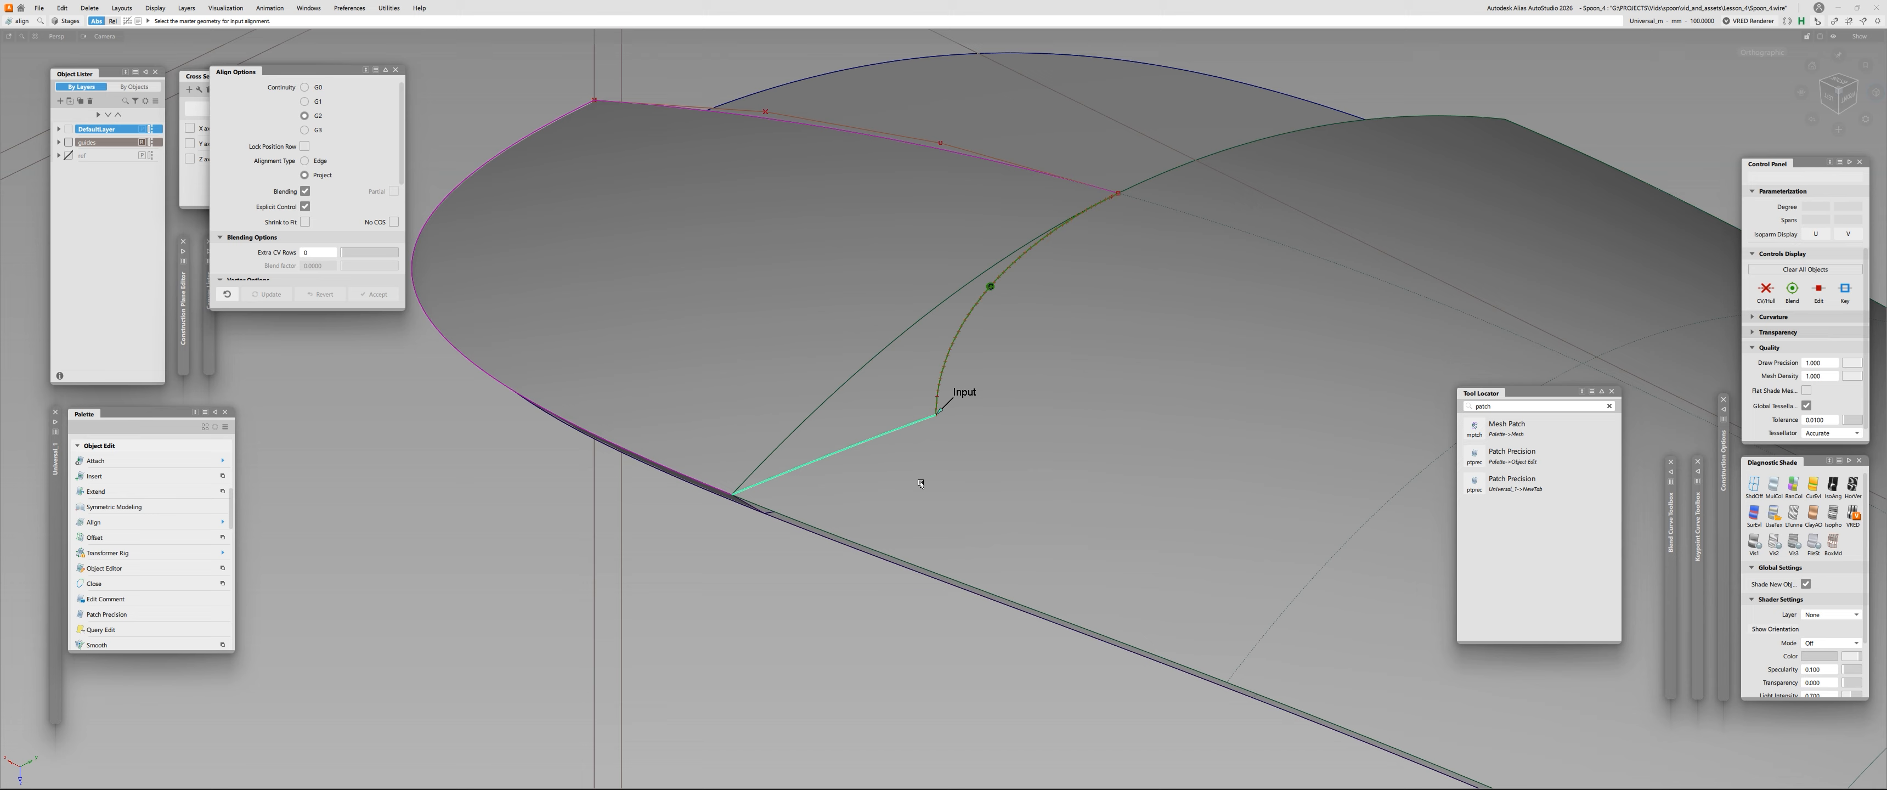
left_click(923, 478)
middle_click_drag(951, 300, 945, 319, "alt+shift")
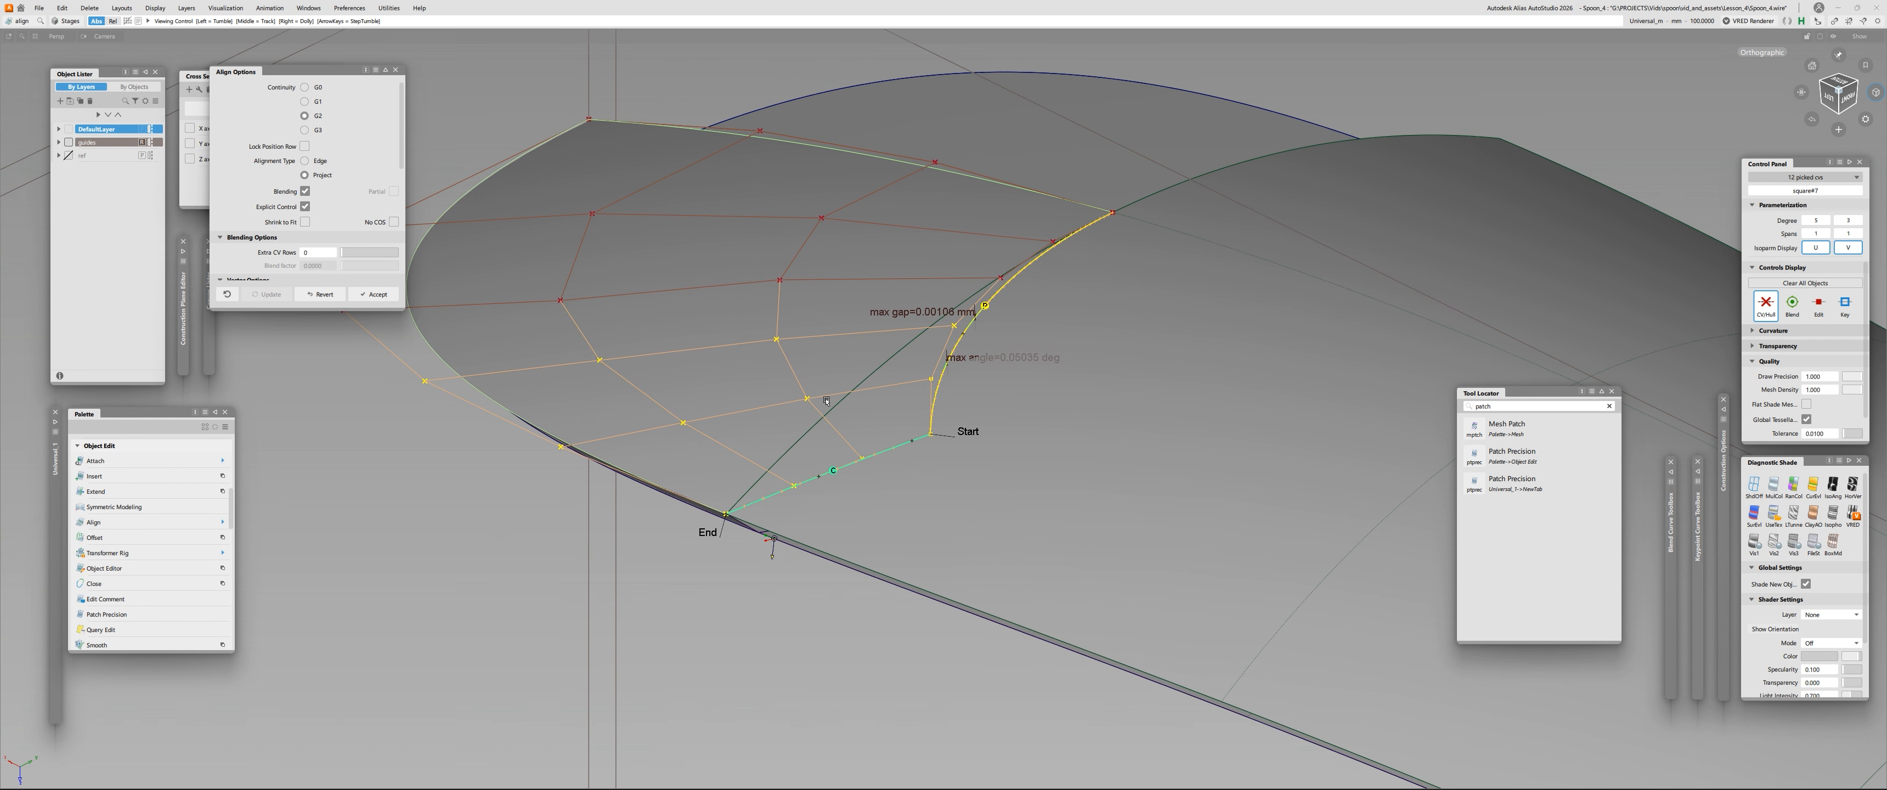
Set the V Degree of the aligned end surface to 4 in the explicit control settings.
scroll(341, 198, "down", 8)
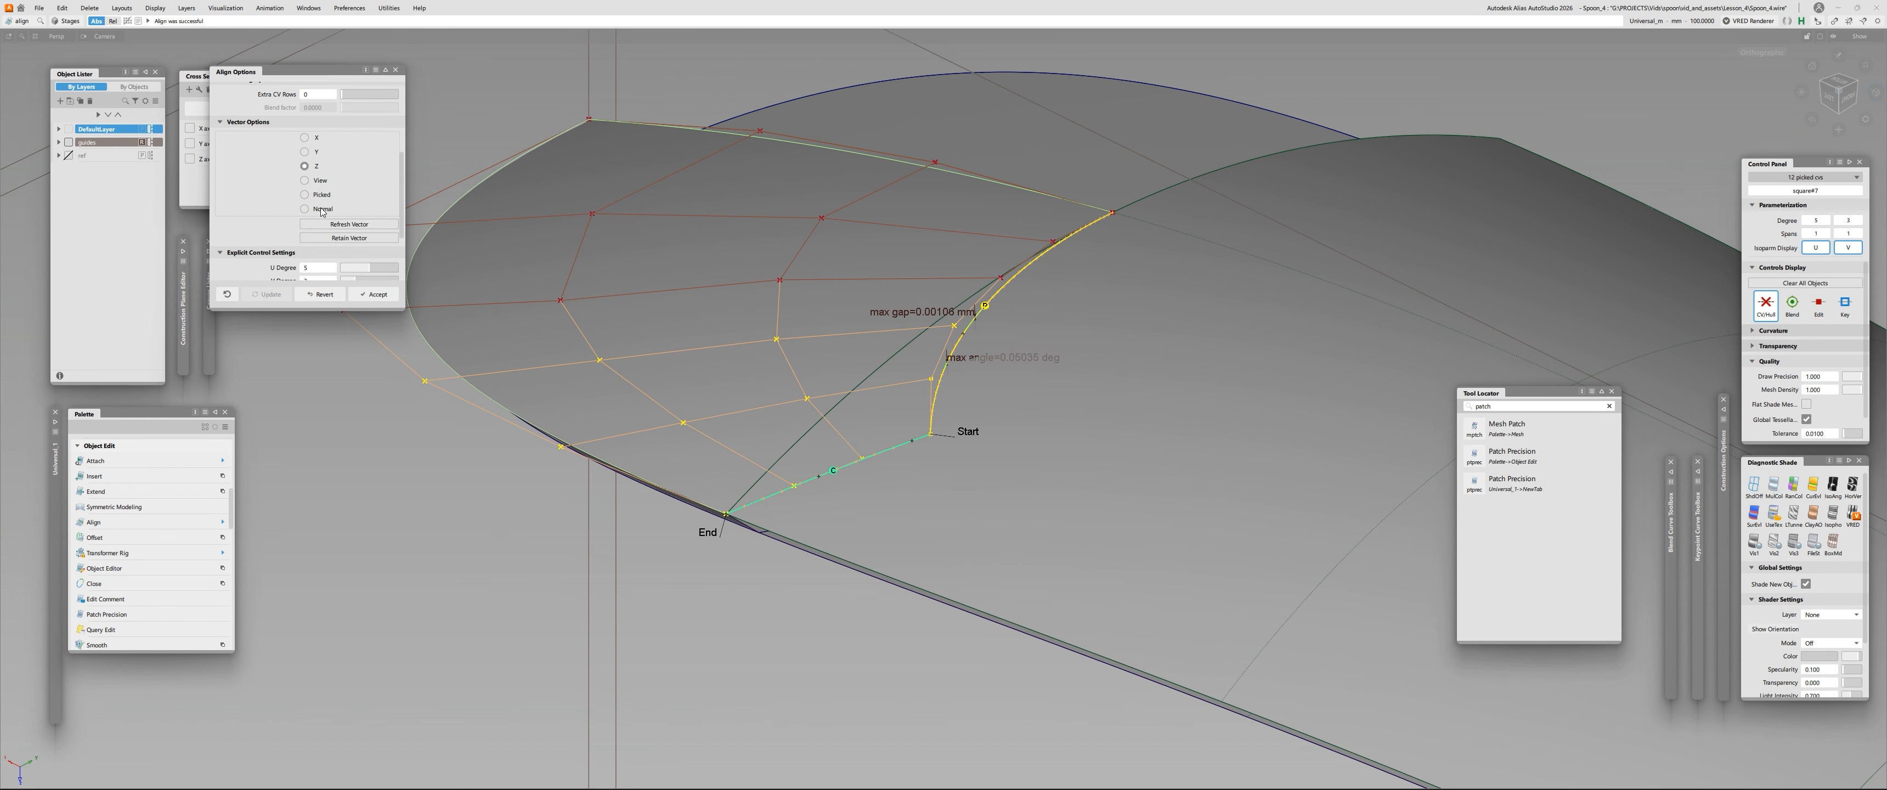
left_click(357, 221)
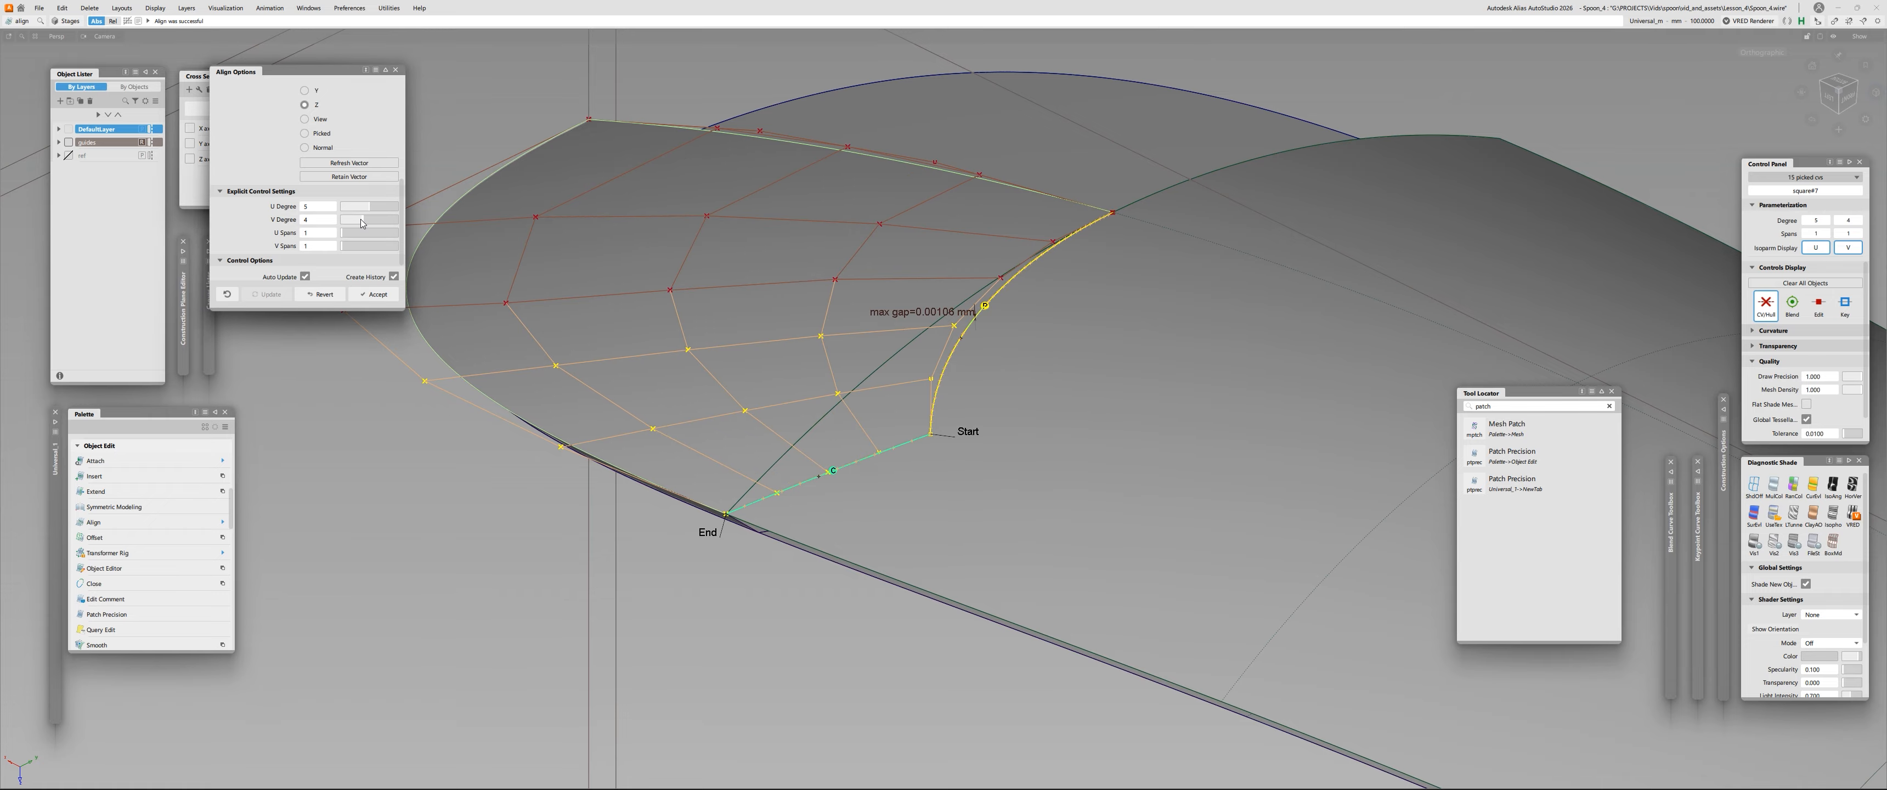
left_click_drag(1077, 361, 1032, 362, "alt+shift")
left_click(1032, 363)
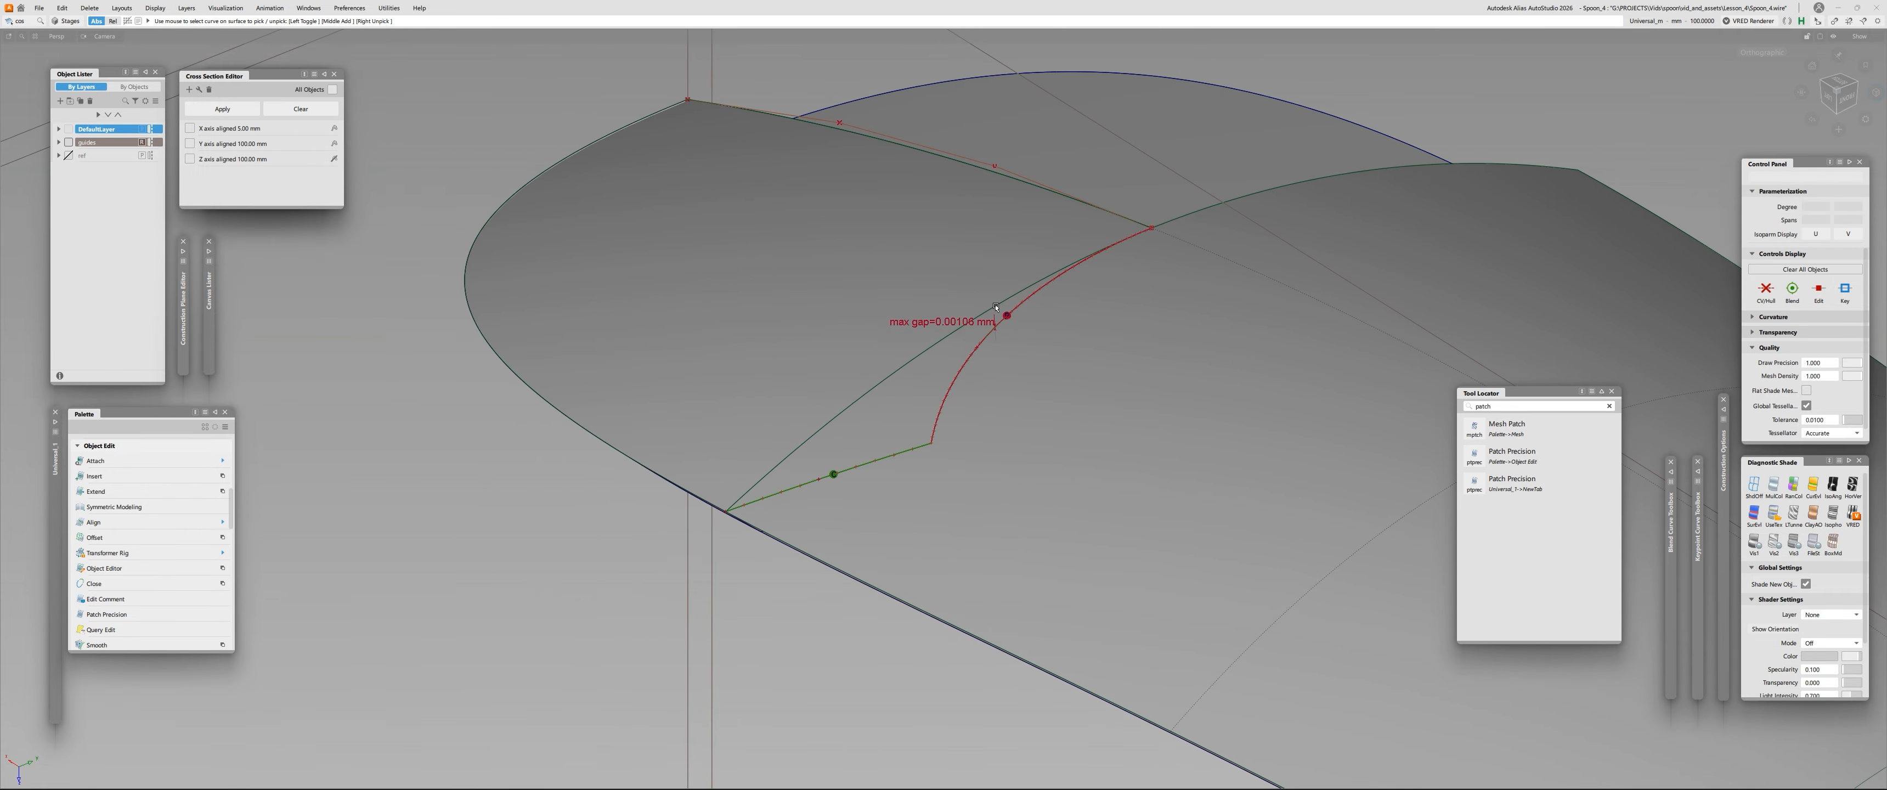
Delete the continuity locator on the curved inner edge and realign that edge to the handle underside with projected G2 continuity.
left_click(1011, 317)
key("Delete")
key("Return")
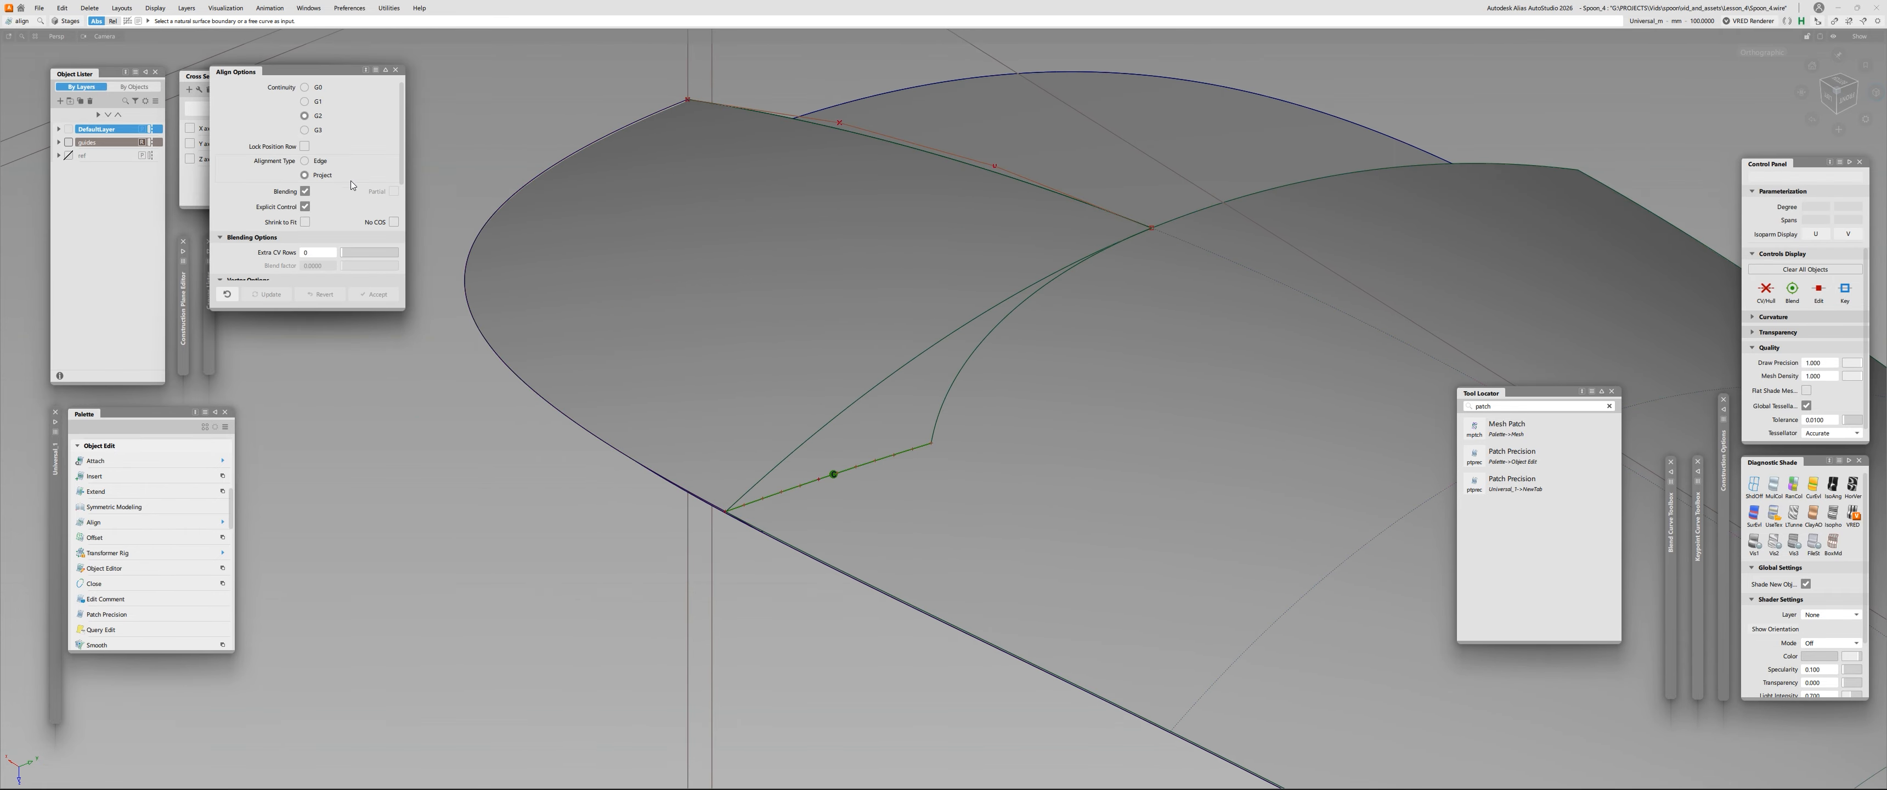
left_click(991, 330)
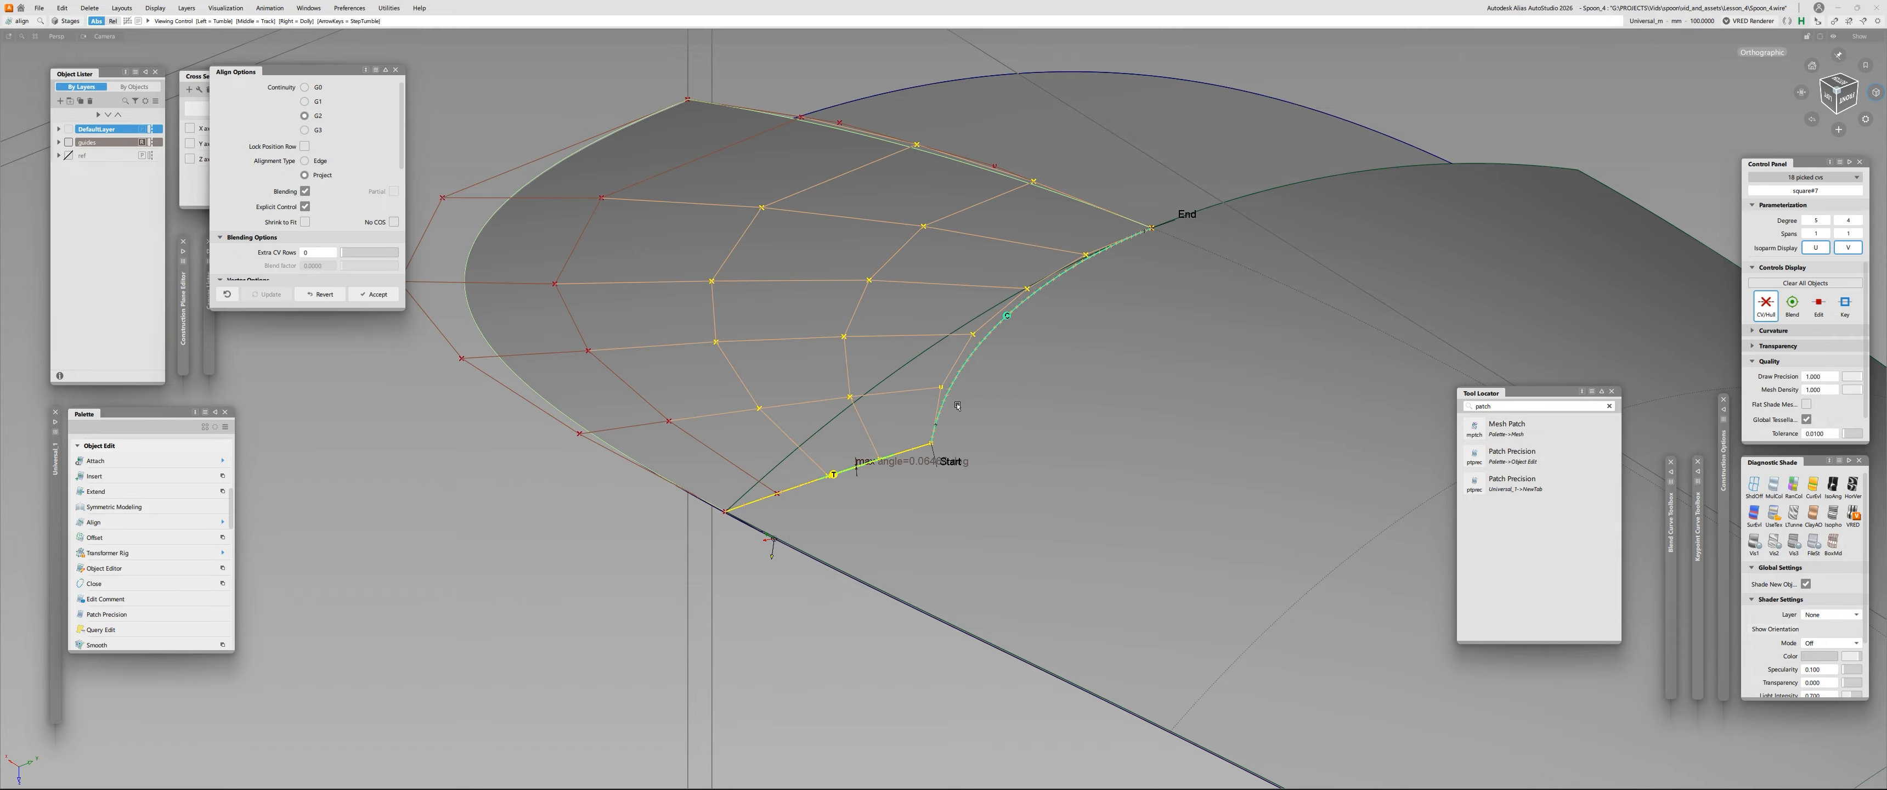
right_click_drag(815, 441, 422, 266, "alt+shift")
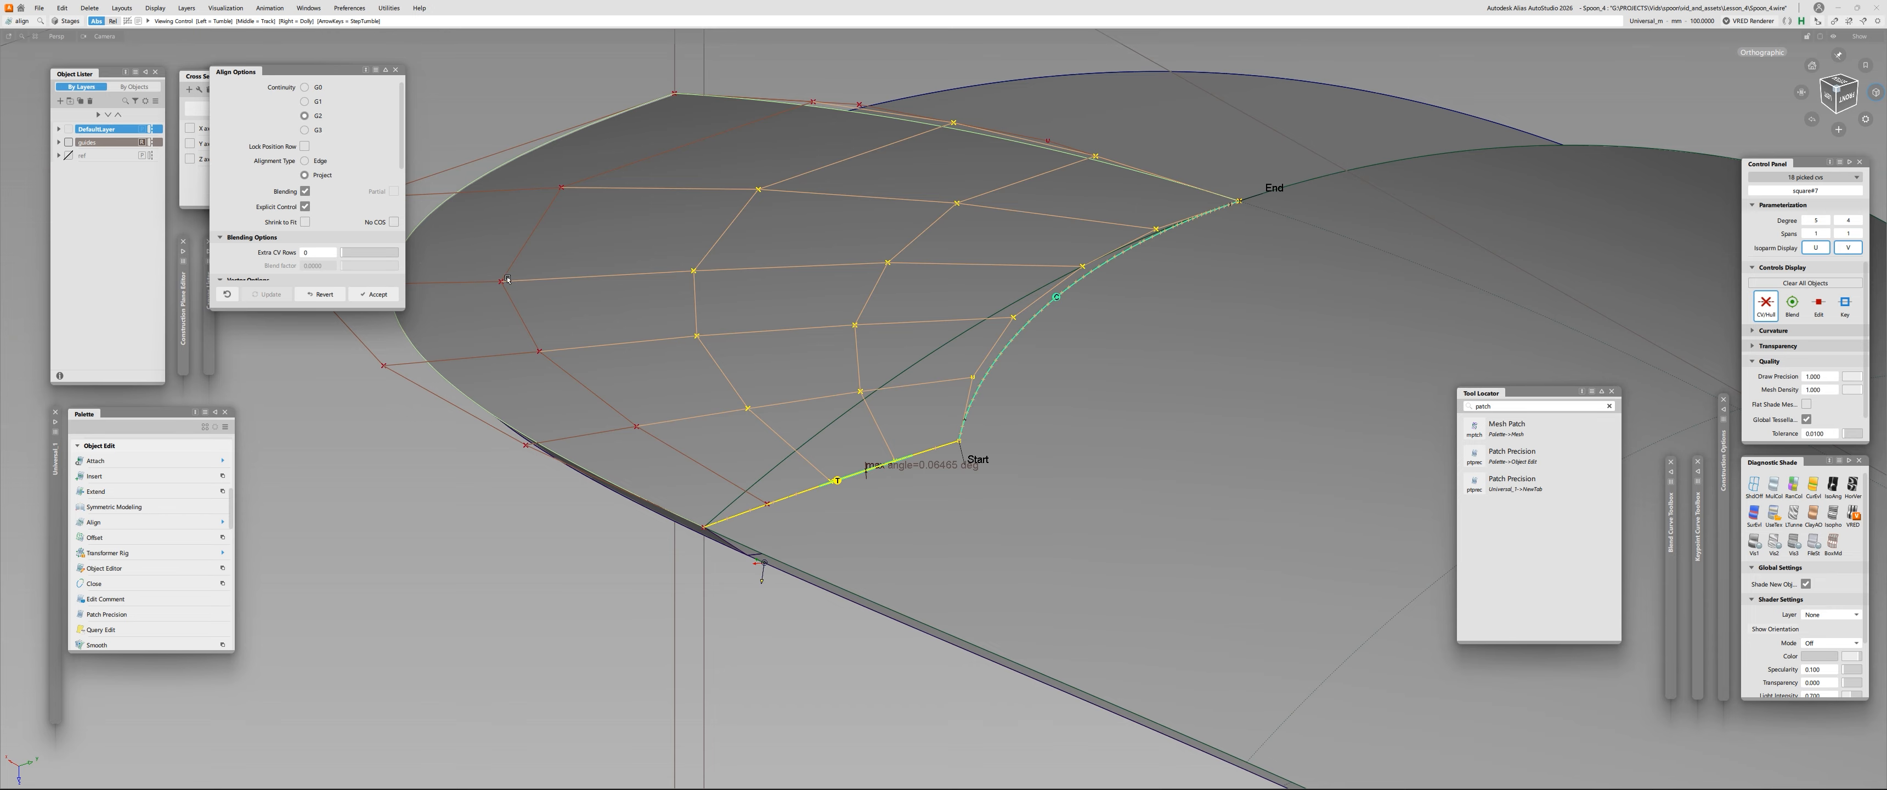
Delete the locator on the short straight edge and realign that edge to the handle underside with projected G2 continuity.
left_click_drag(740, 411, 784, 454, "ctrl+shift")
left_click(903, 465)
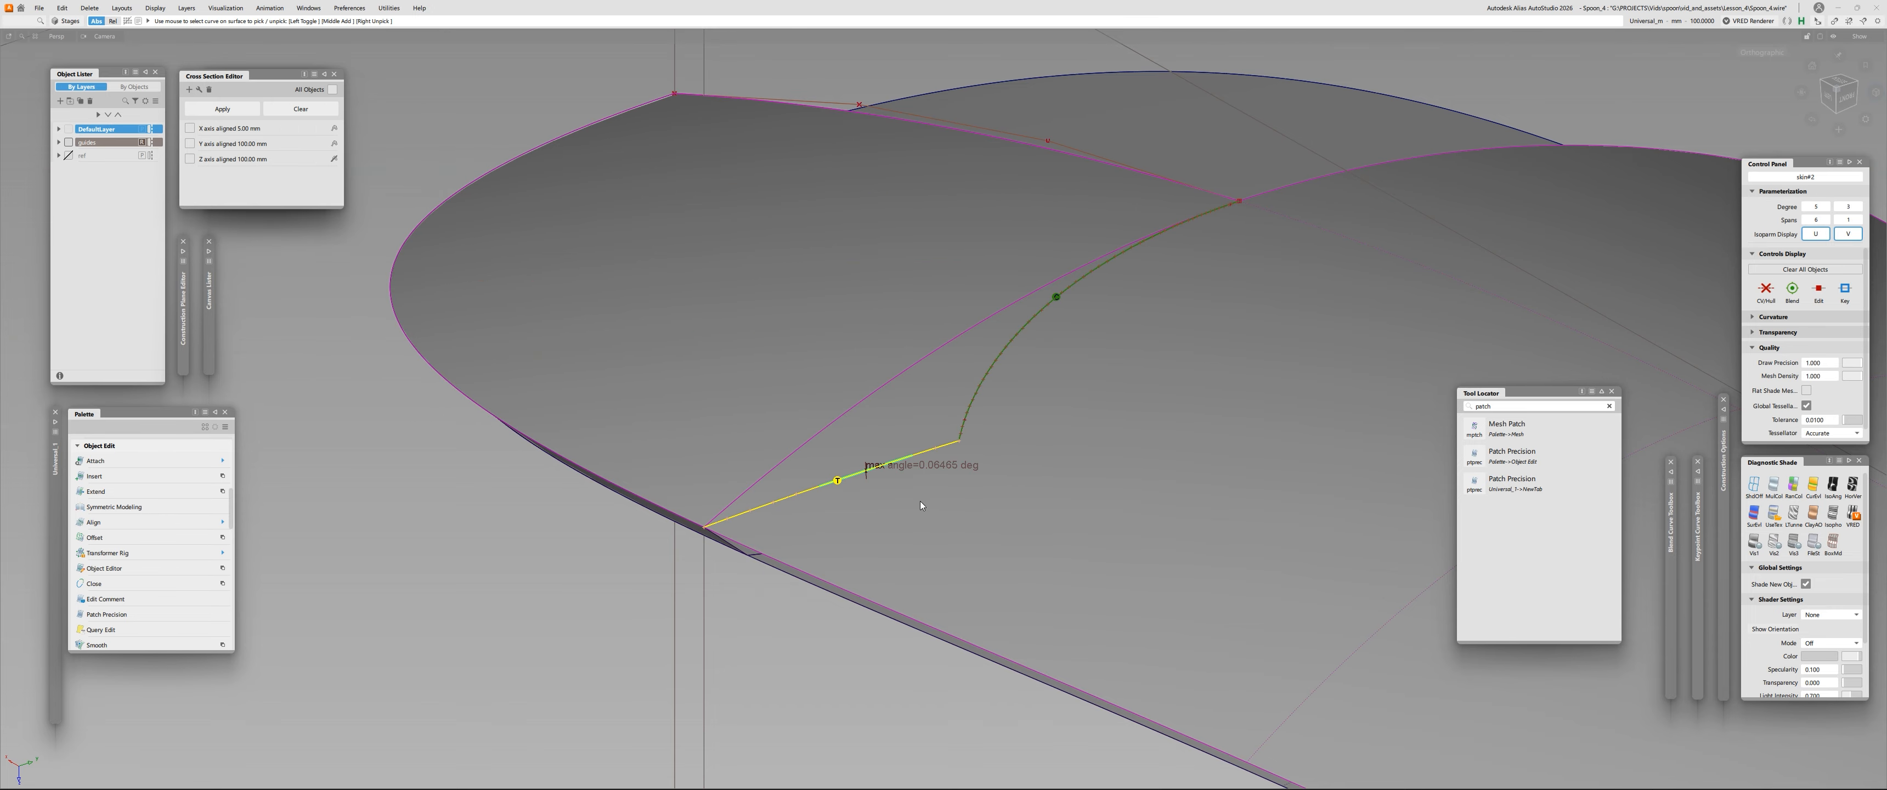
key("Delete")
key("a")
key("shift+alt")
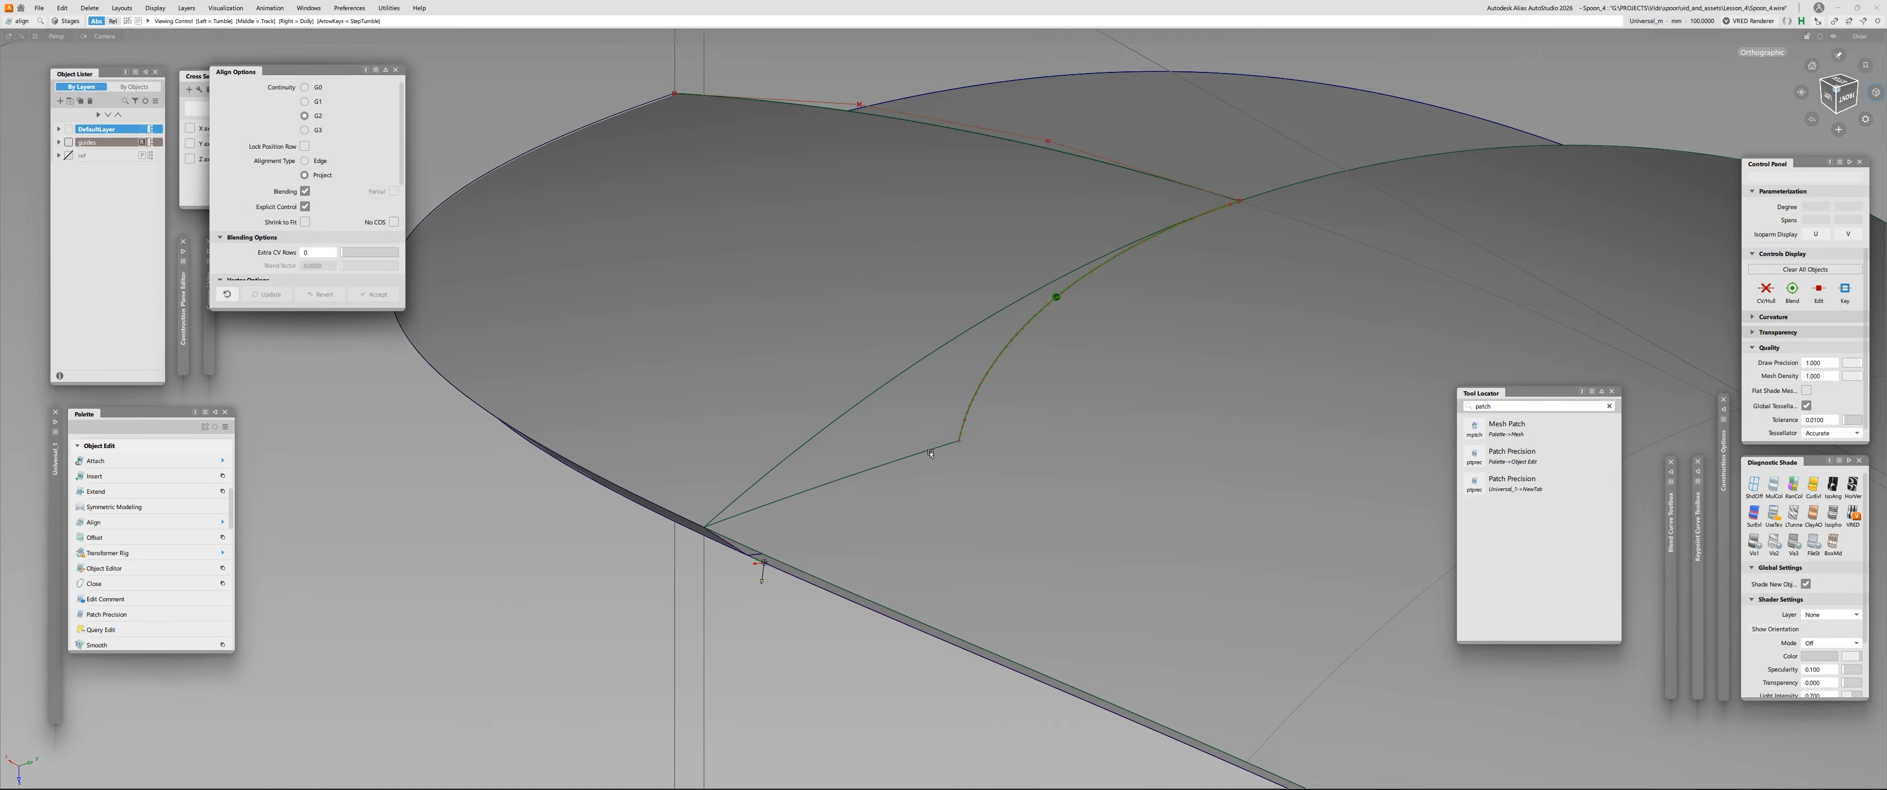
left_click(888, 467)
left_click(904, 459)
left_click(906, 463)
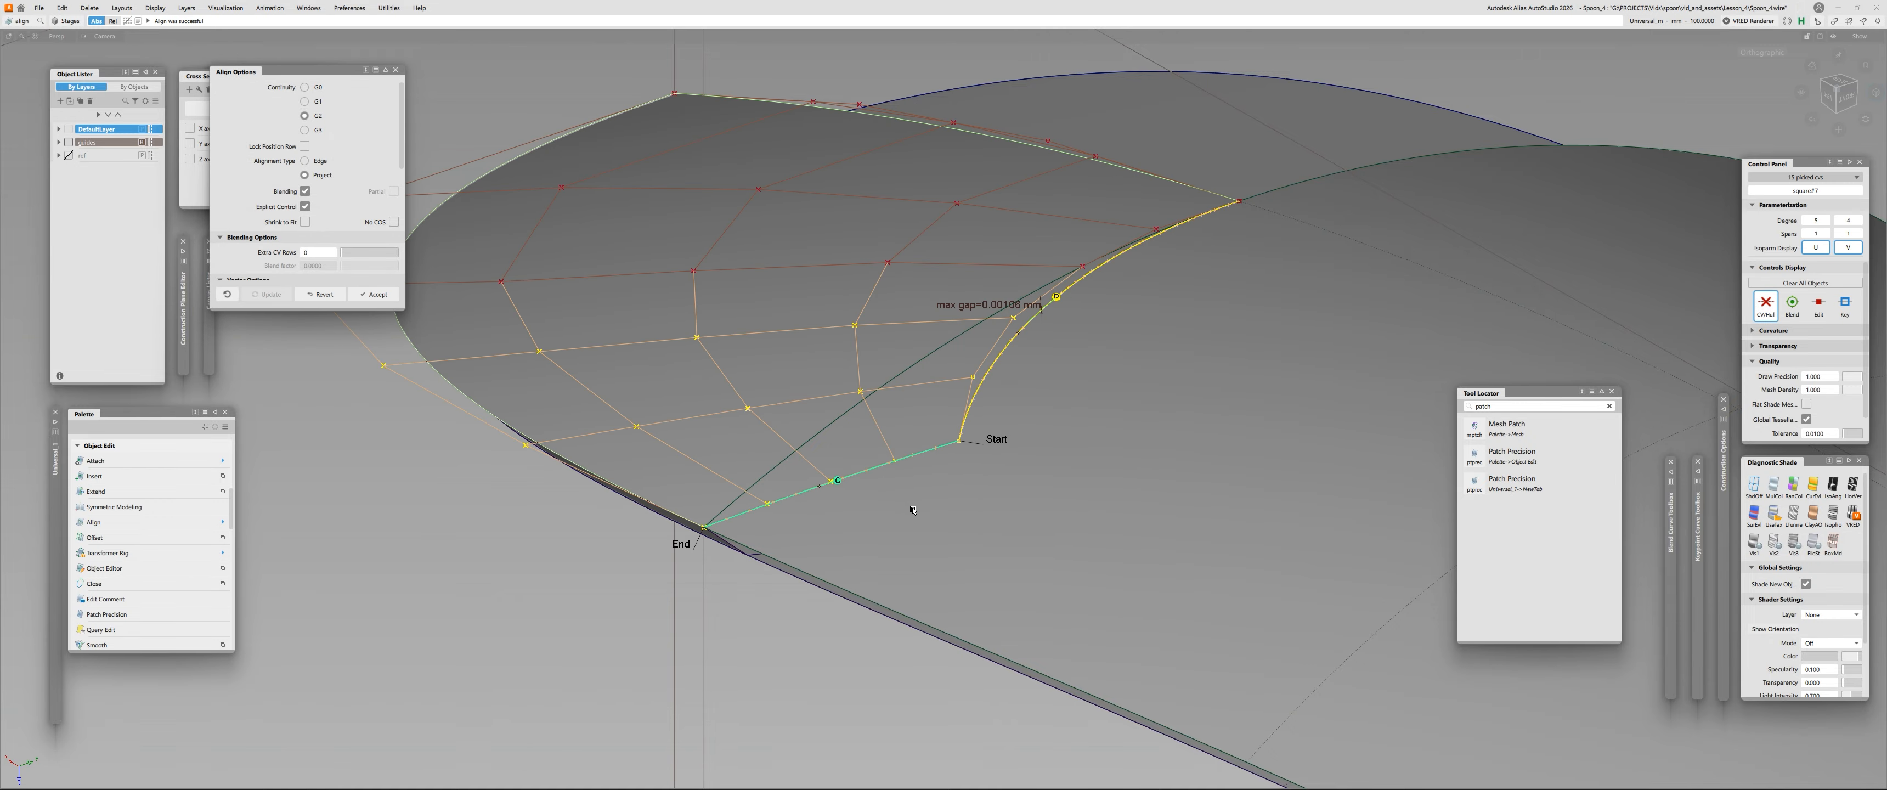
Draw a vertical reference line at the end surface's inner corner and delete the end surface.
left_click_drag(981, 460, 1077, 476, "alt+shift")
middle_click_drag(1236, 475, 1083, 486, "alt+shift")
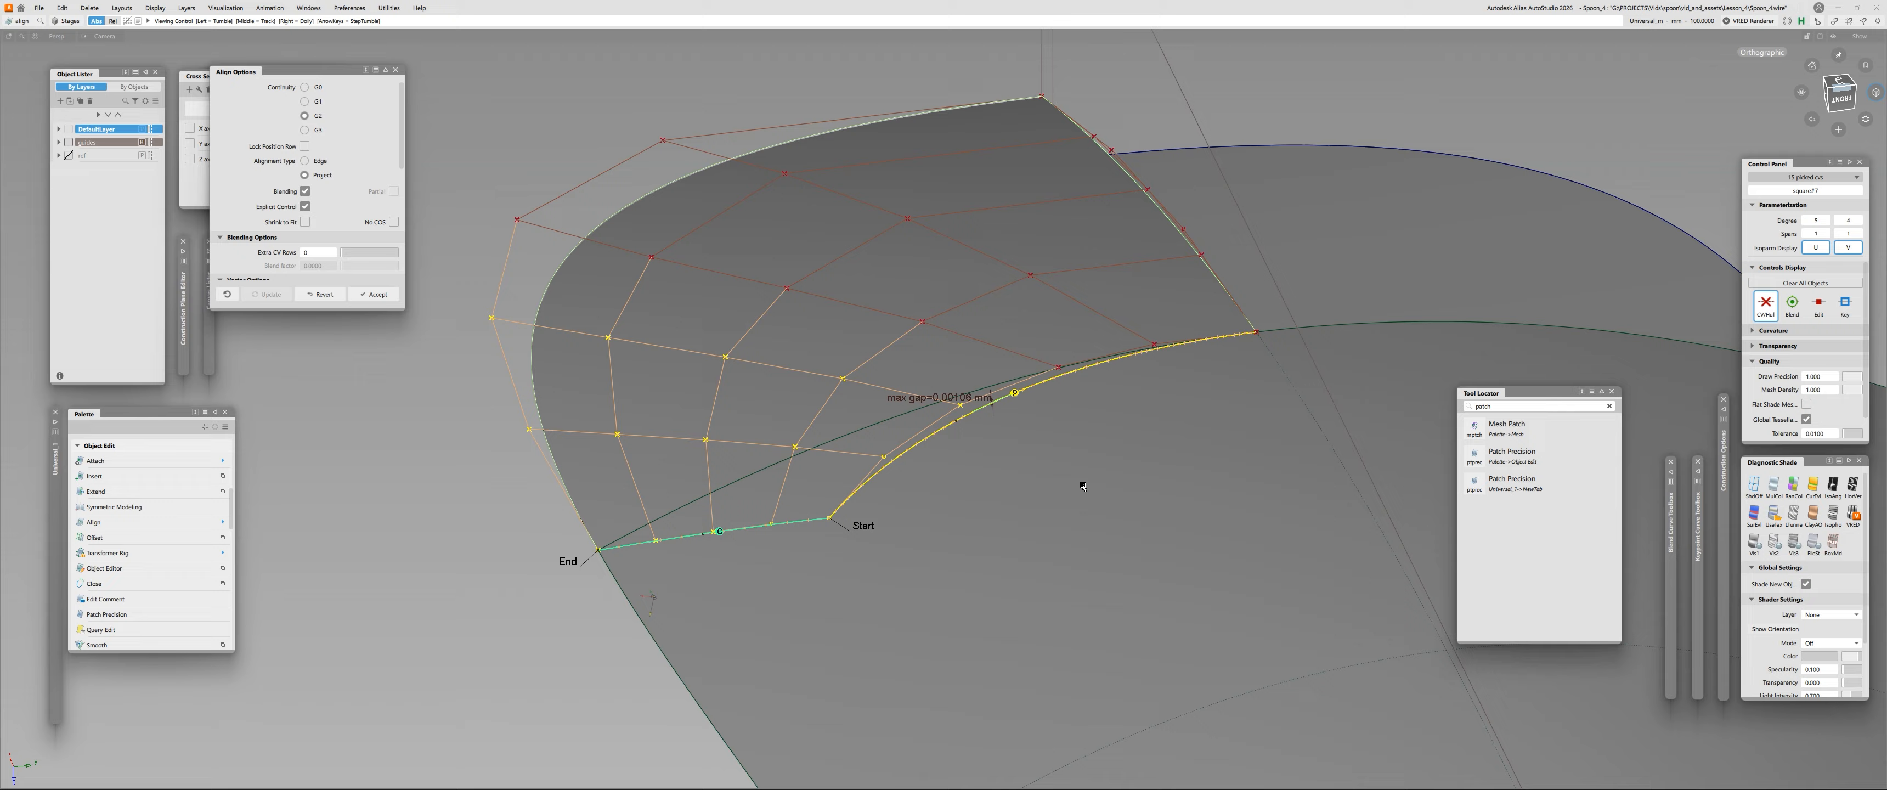
left_click_drag(793, 460, 729, 393, "alt+shift")
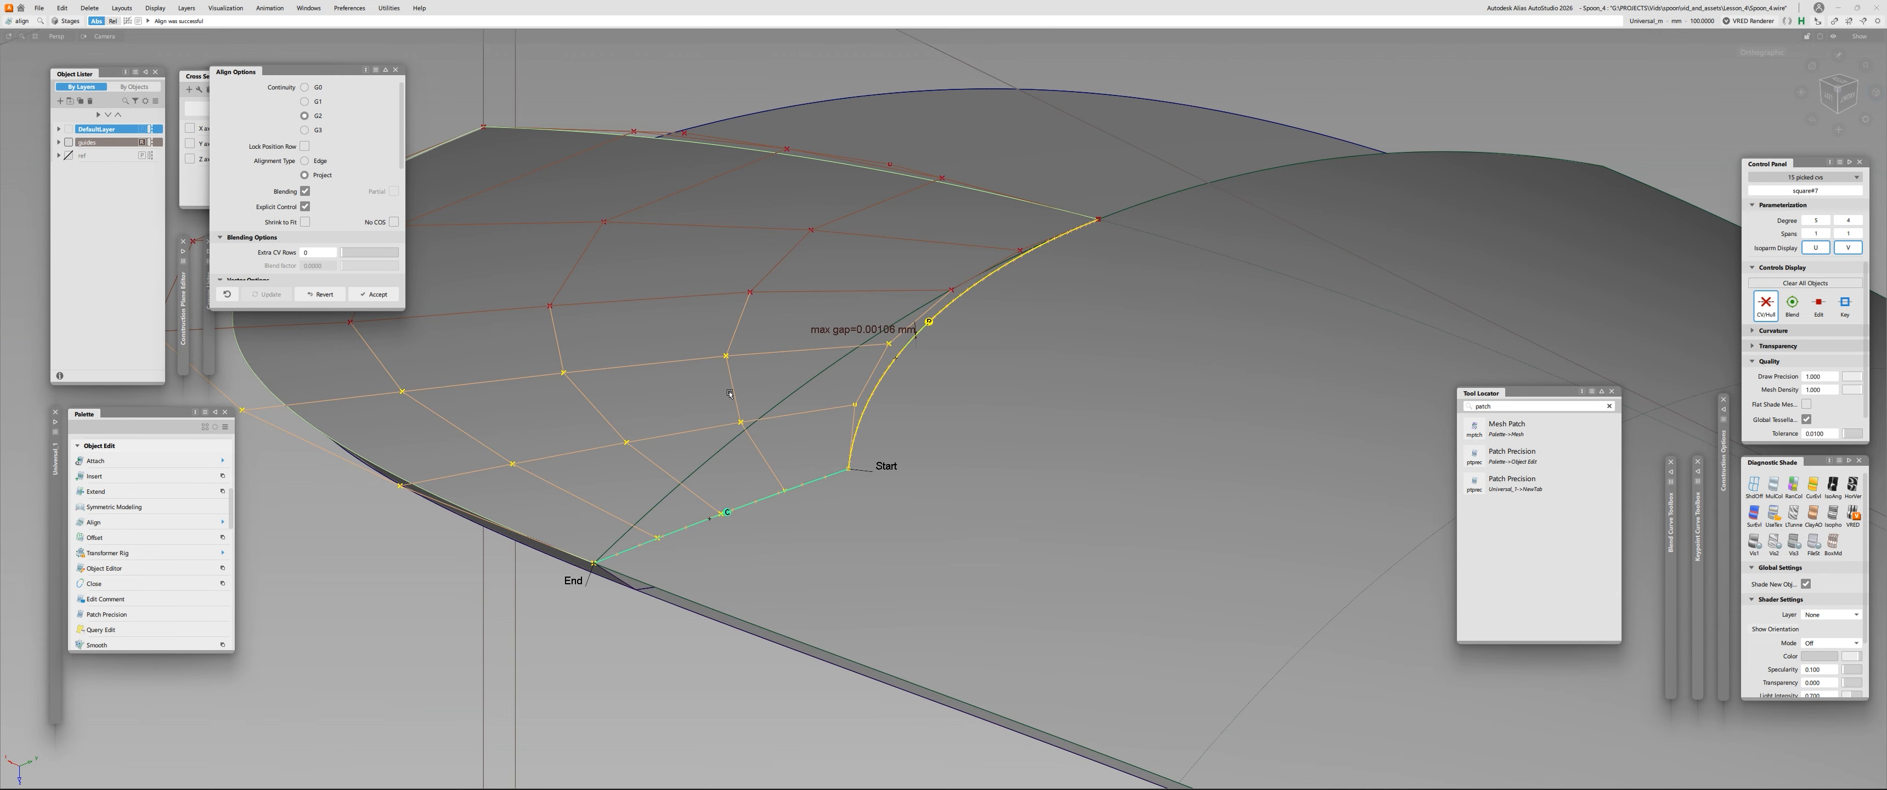
key("c")
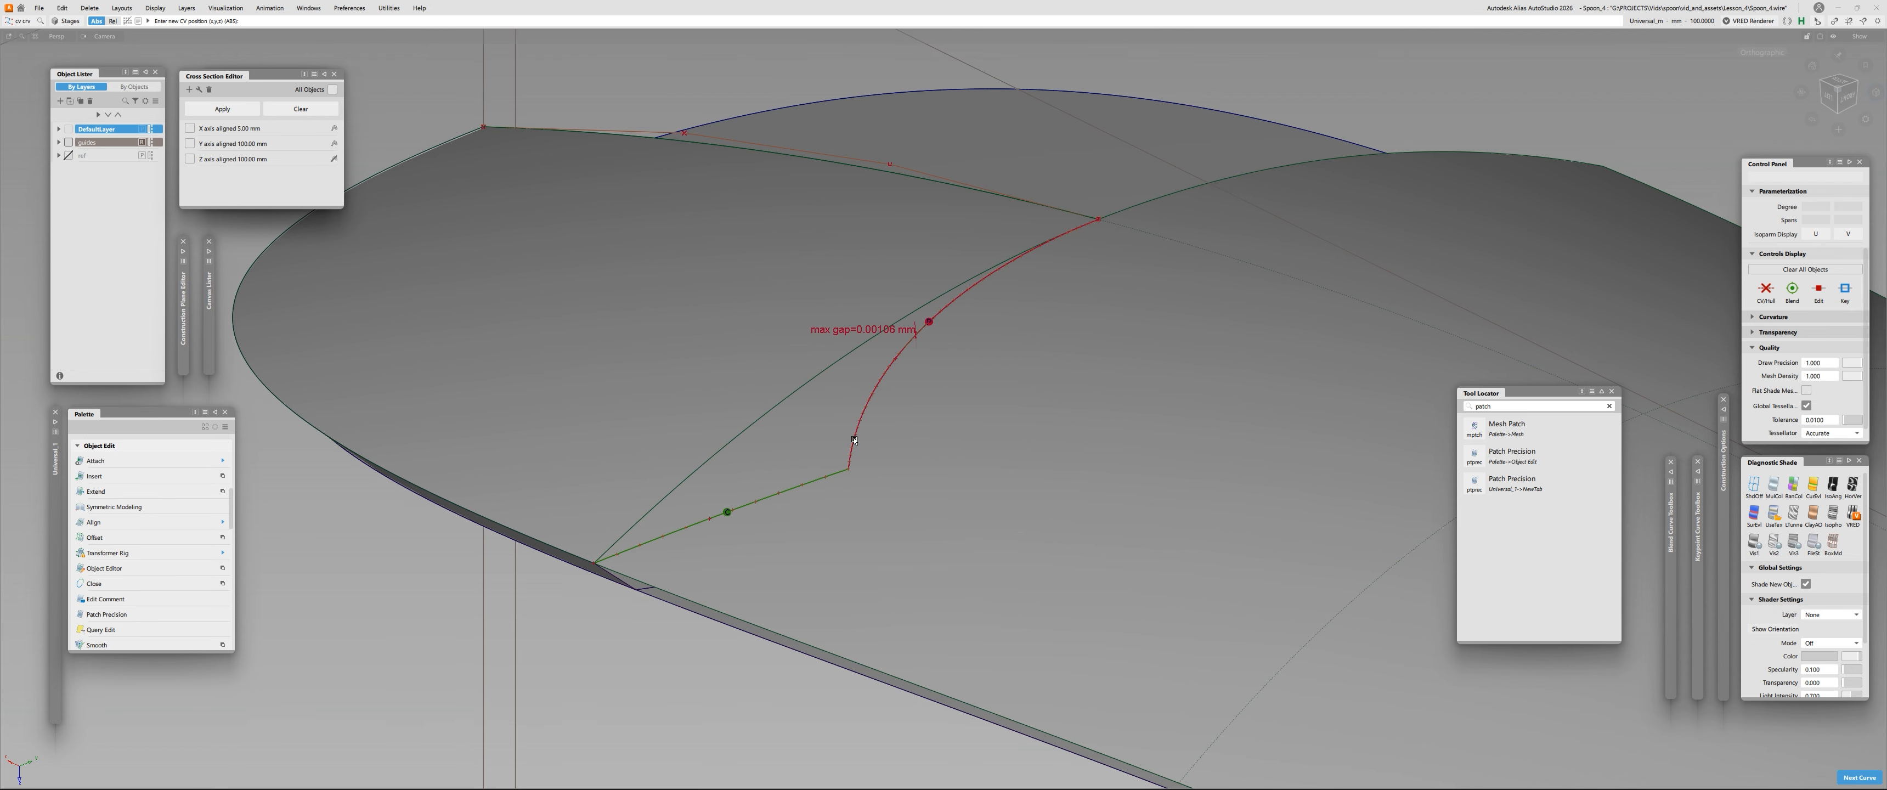
left_click_drag(854, 441, 850, 124)
left_click_drag(952, 330, 902, 403, "alt+shift")
key("Escape")
Delete the curves on surface that mark the old end boundary on the handle underside.
left_click(895, 393)
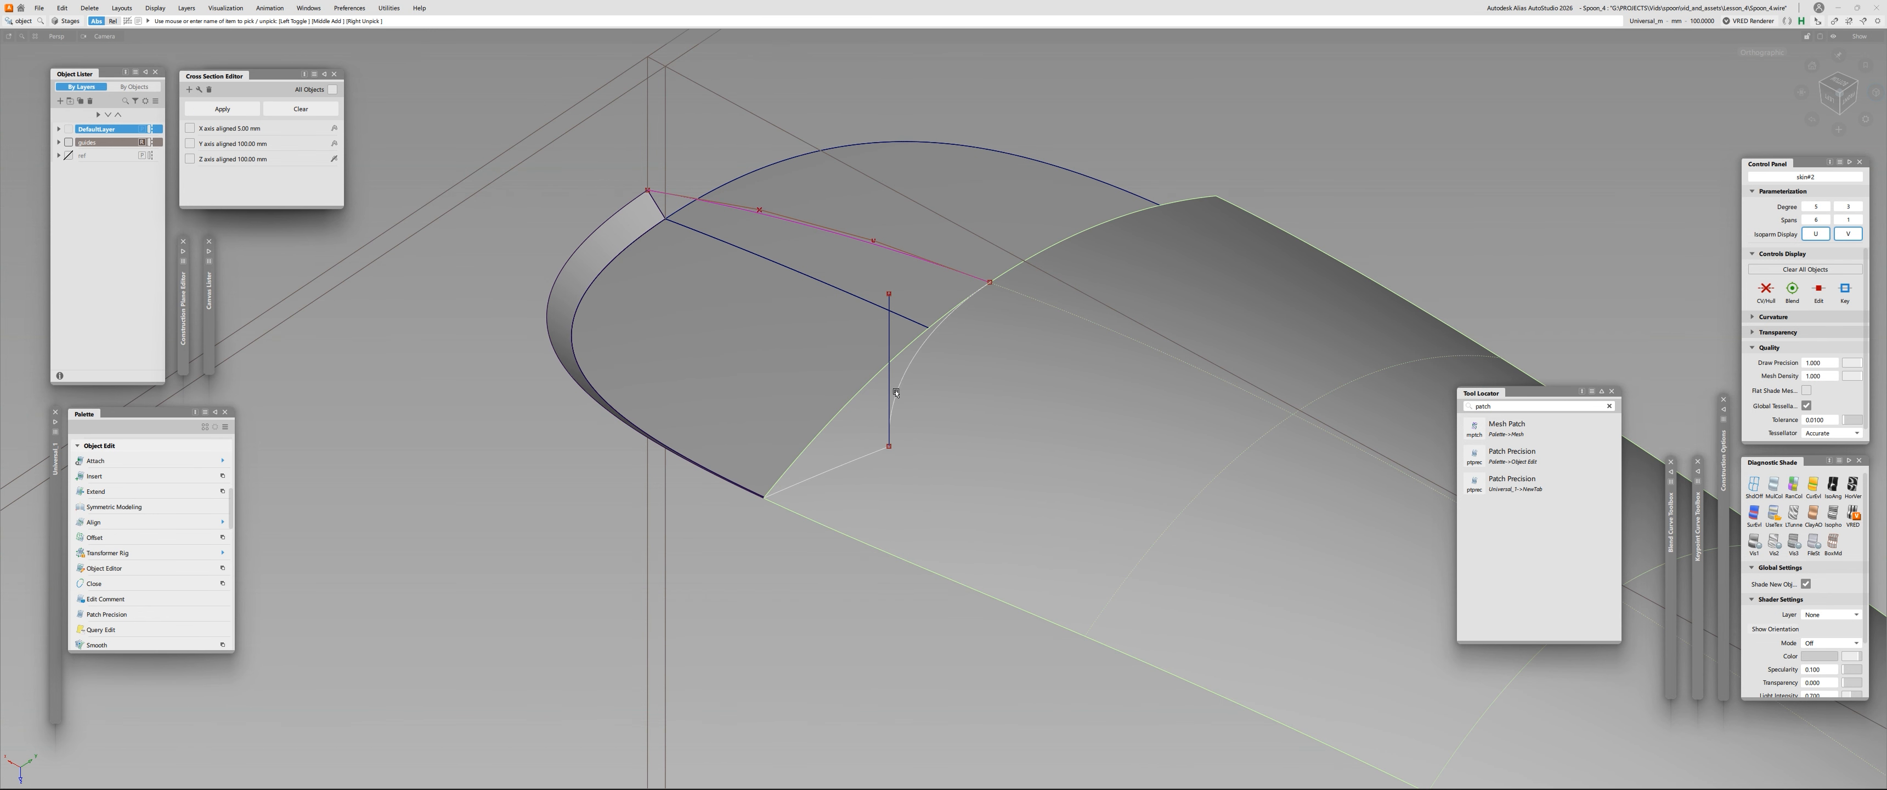
left_click(866, 452)
key("c")
left_click(895, 382)
left_click(858, 457)
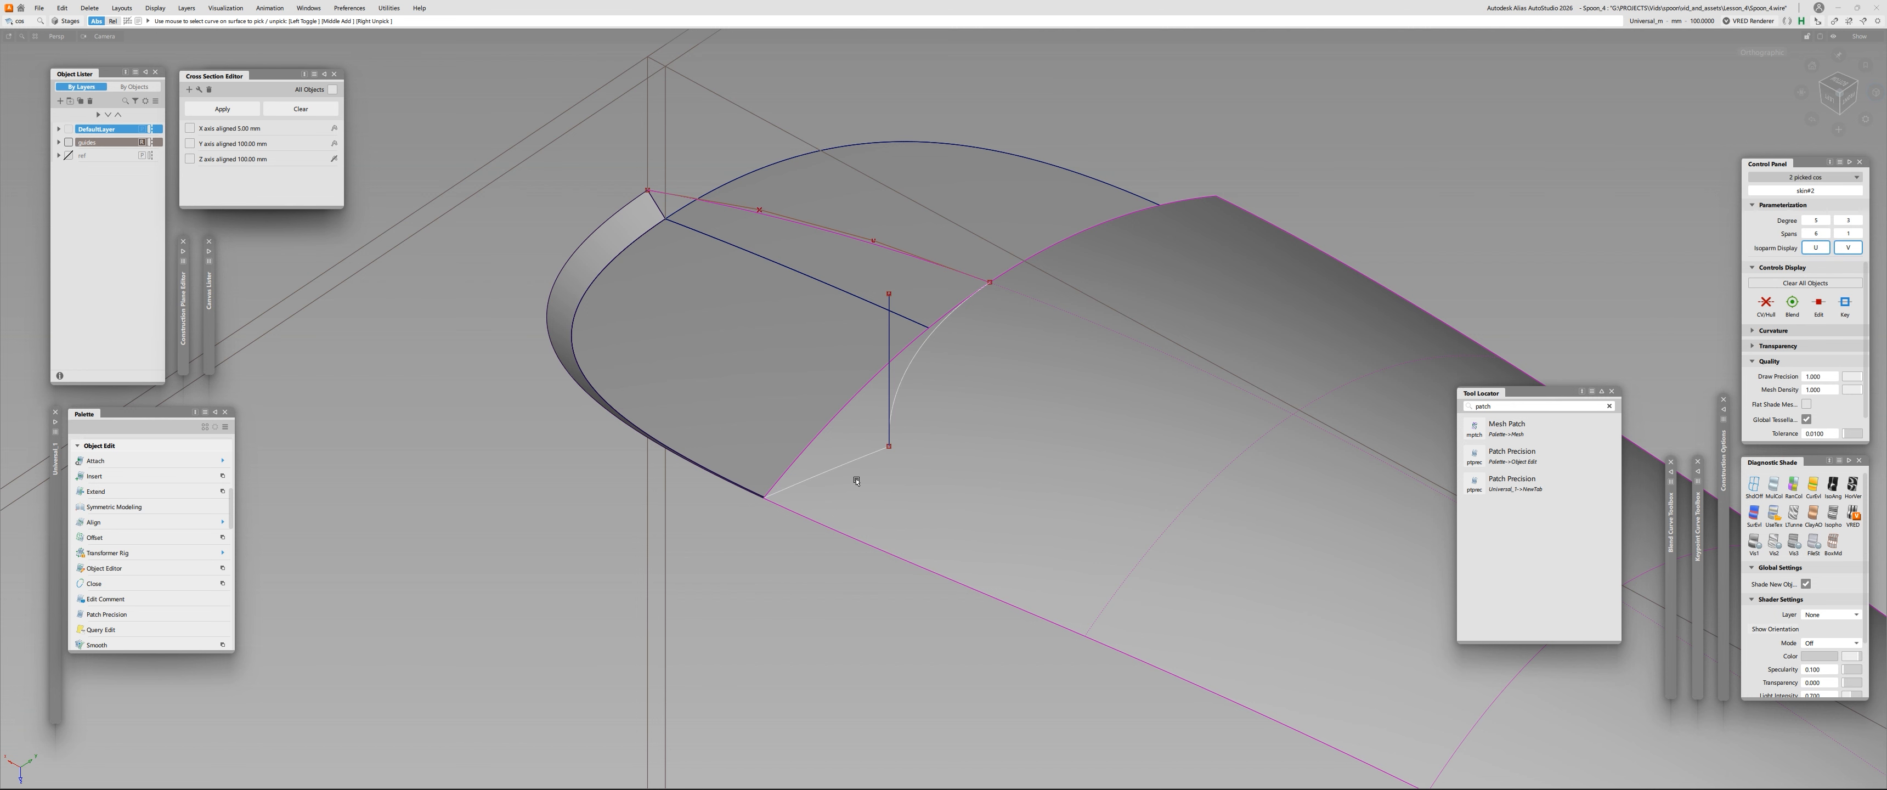
key("Delete")
Duplicate the outer end edge as a curve with the No rebuild type and select the copy.
key("d")
left_click(566, 264)
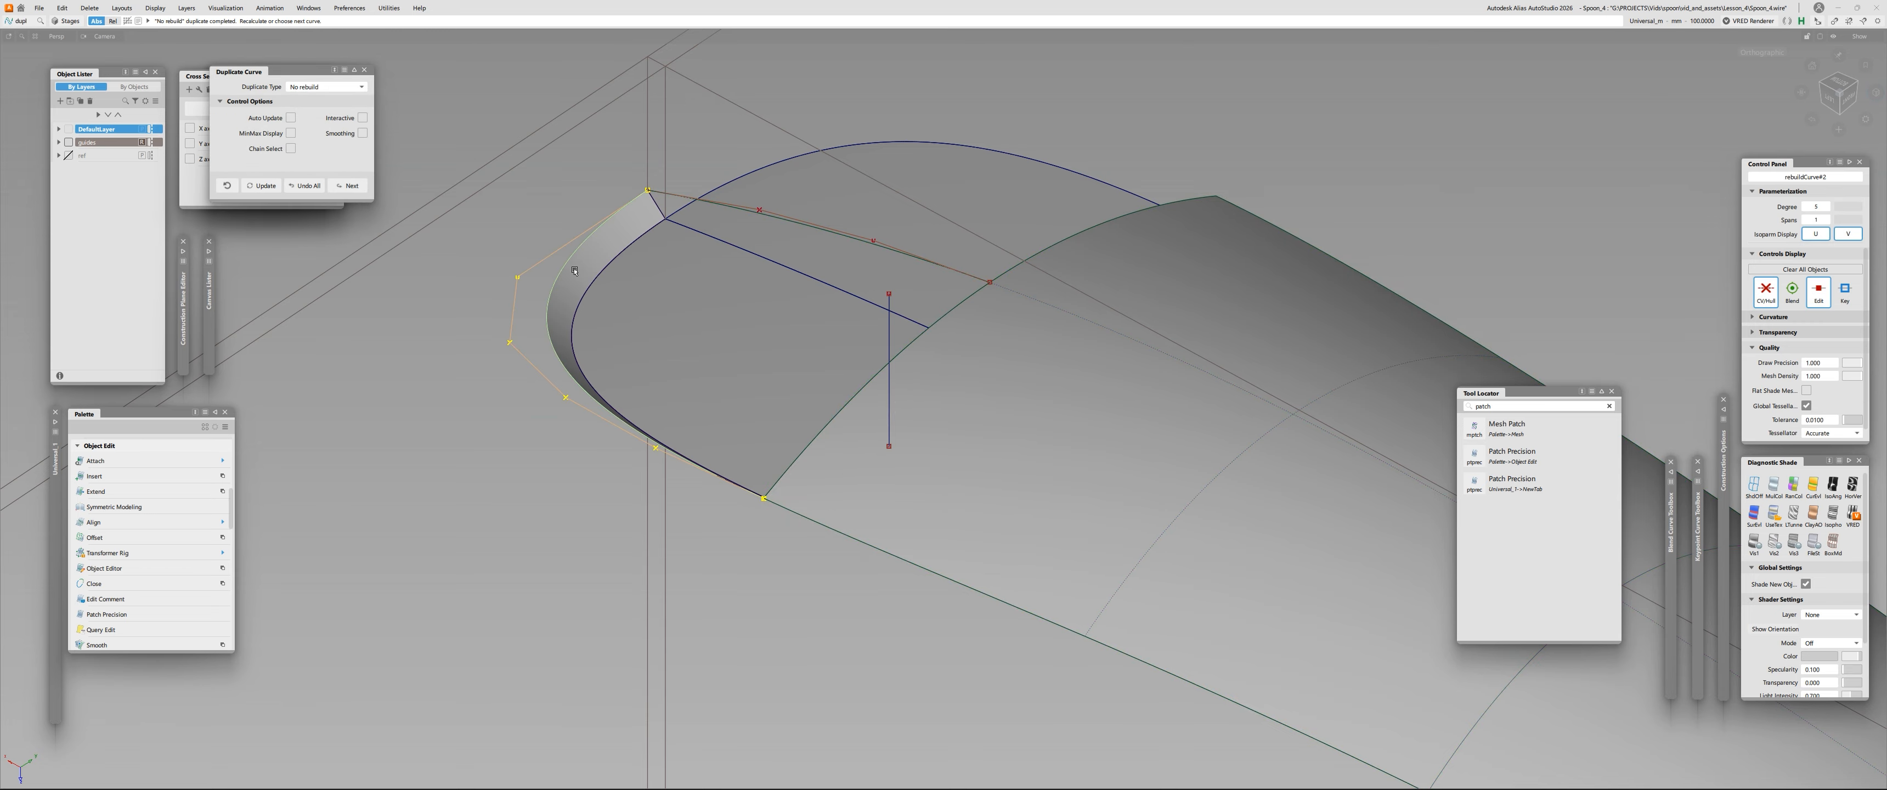
key("o")
left_click(526, 271)
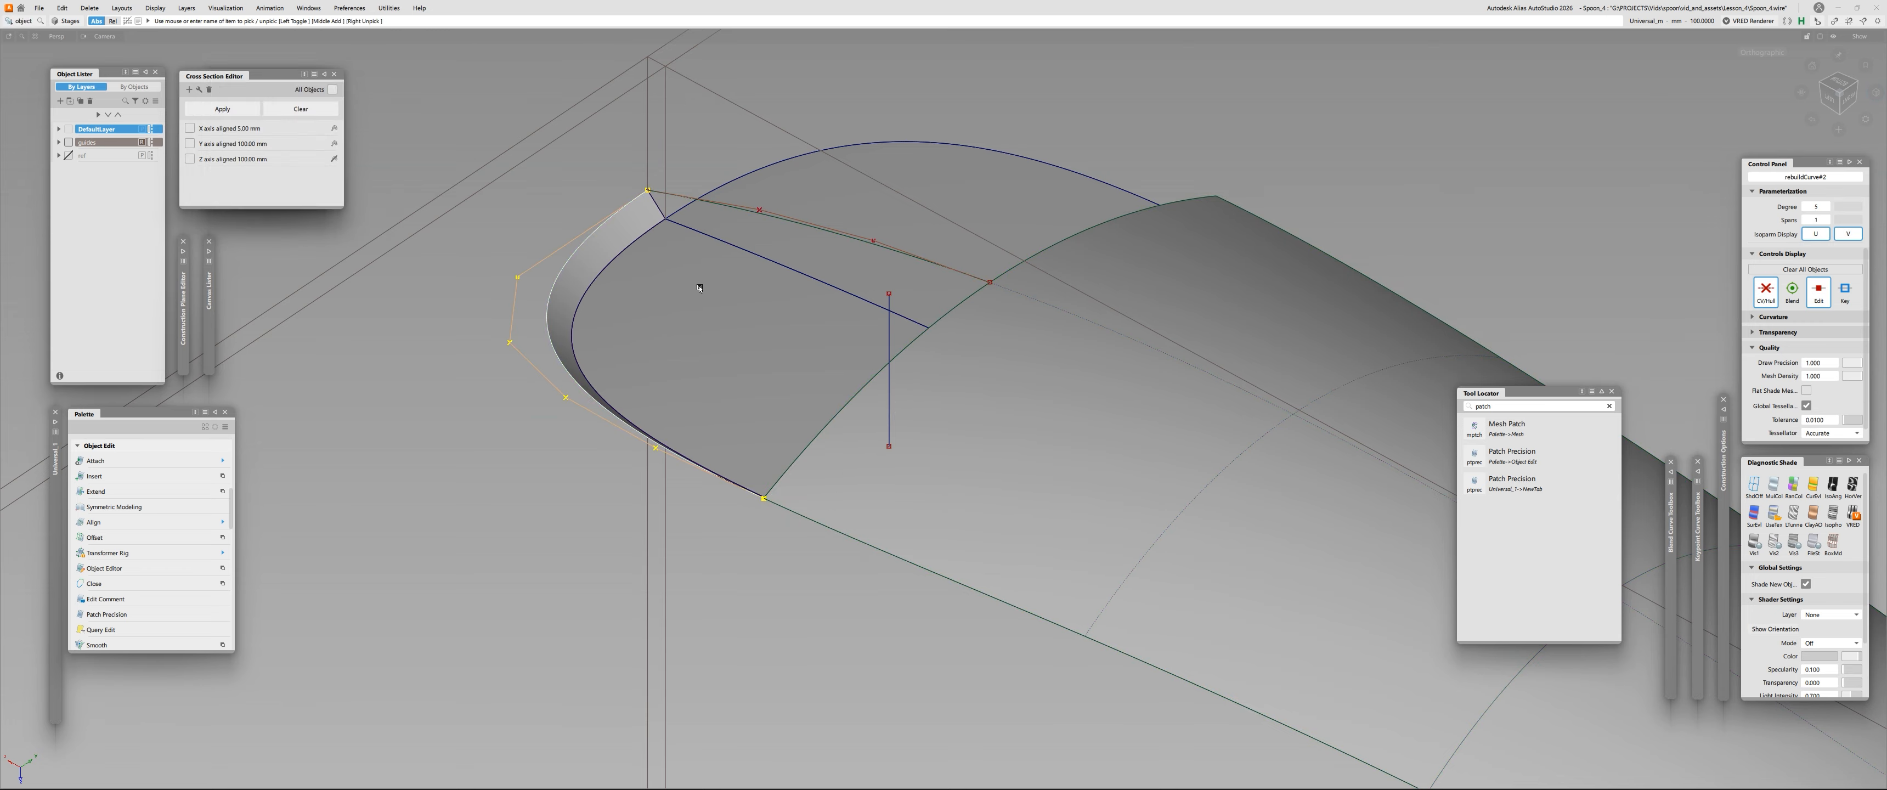
Move the duplicated edge curve by its centre end point onto the middle of the handle underside's end edge.
left_click_drag(700, 287, 650, 289, "ctrl+shift")
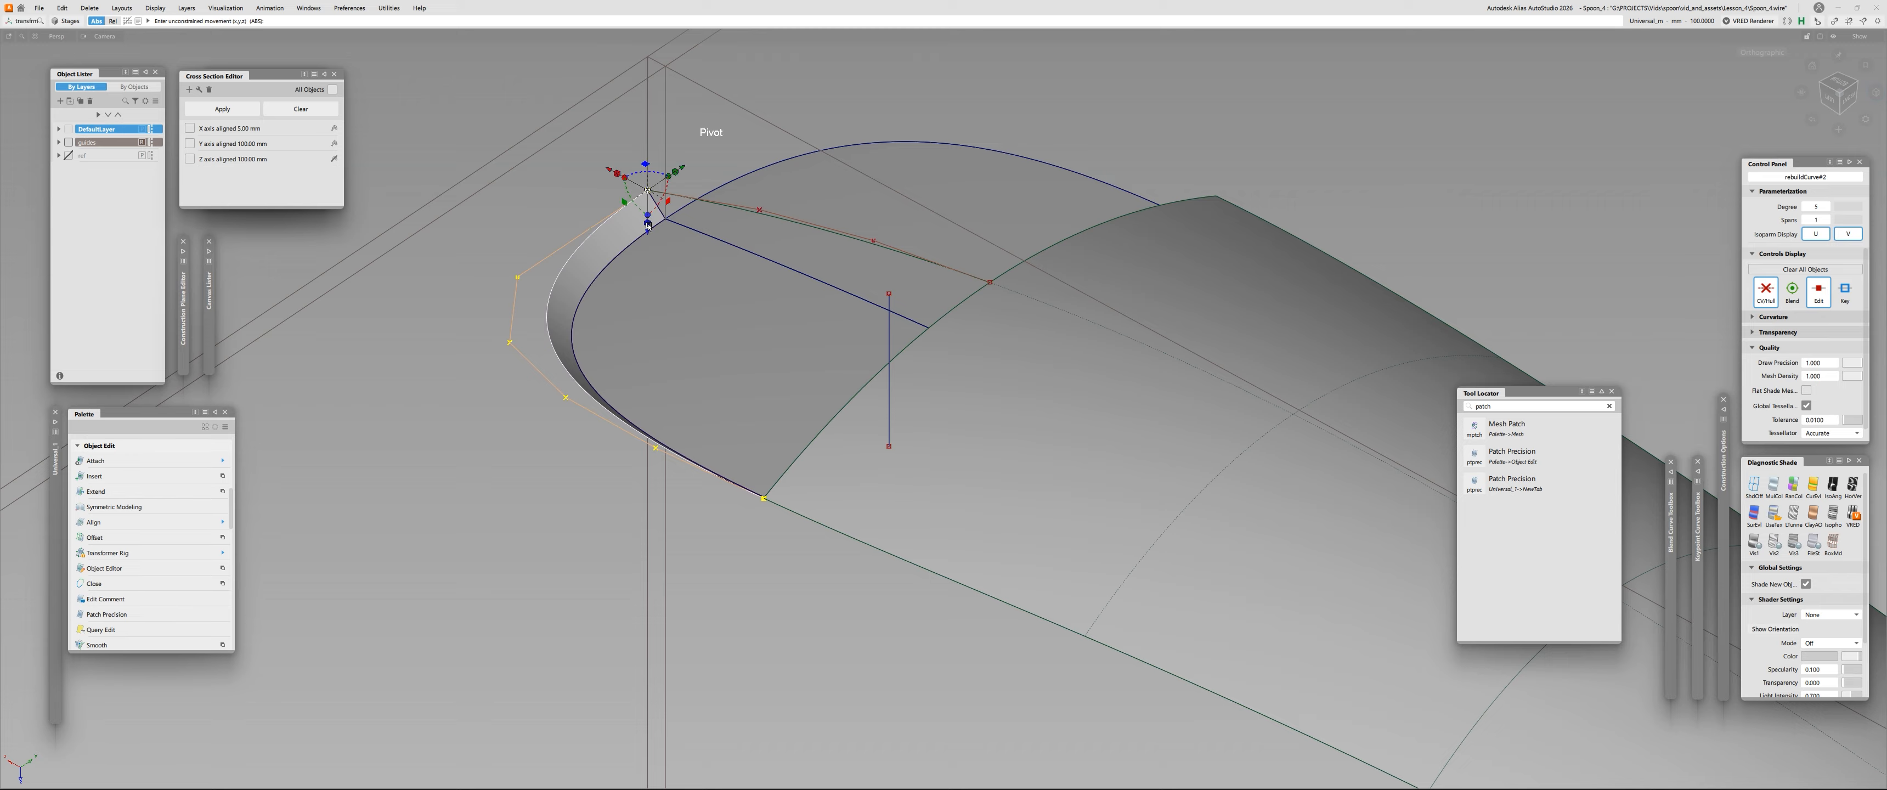
left_click_drag(647, 225, 745, 90)
left_click_drag(974, 280, 722, 440, "alt+shift")
left_click_drag(772, 260, 601, 293, "alt+shift")
right_click_drag(600, 293, 659, 307, "alt+shift")
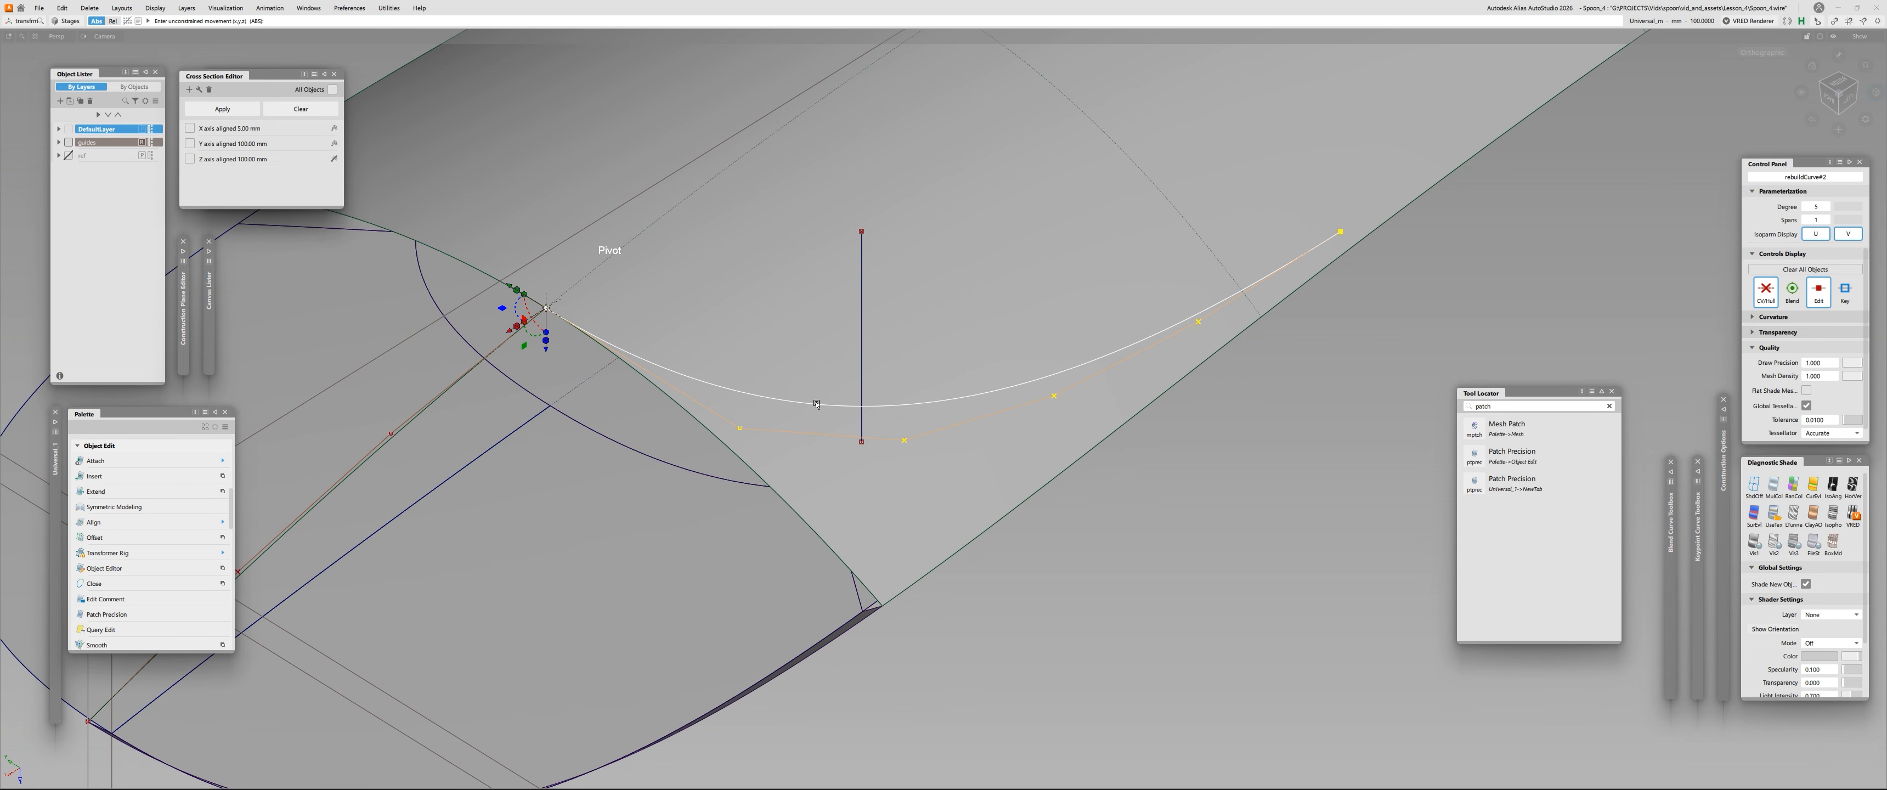
right_click_drag(678, 368, 708, 281, "alt+shift")
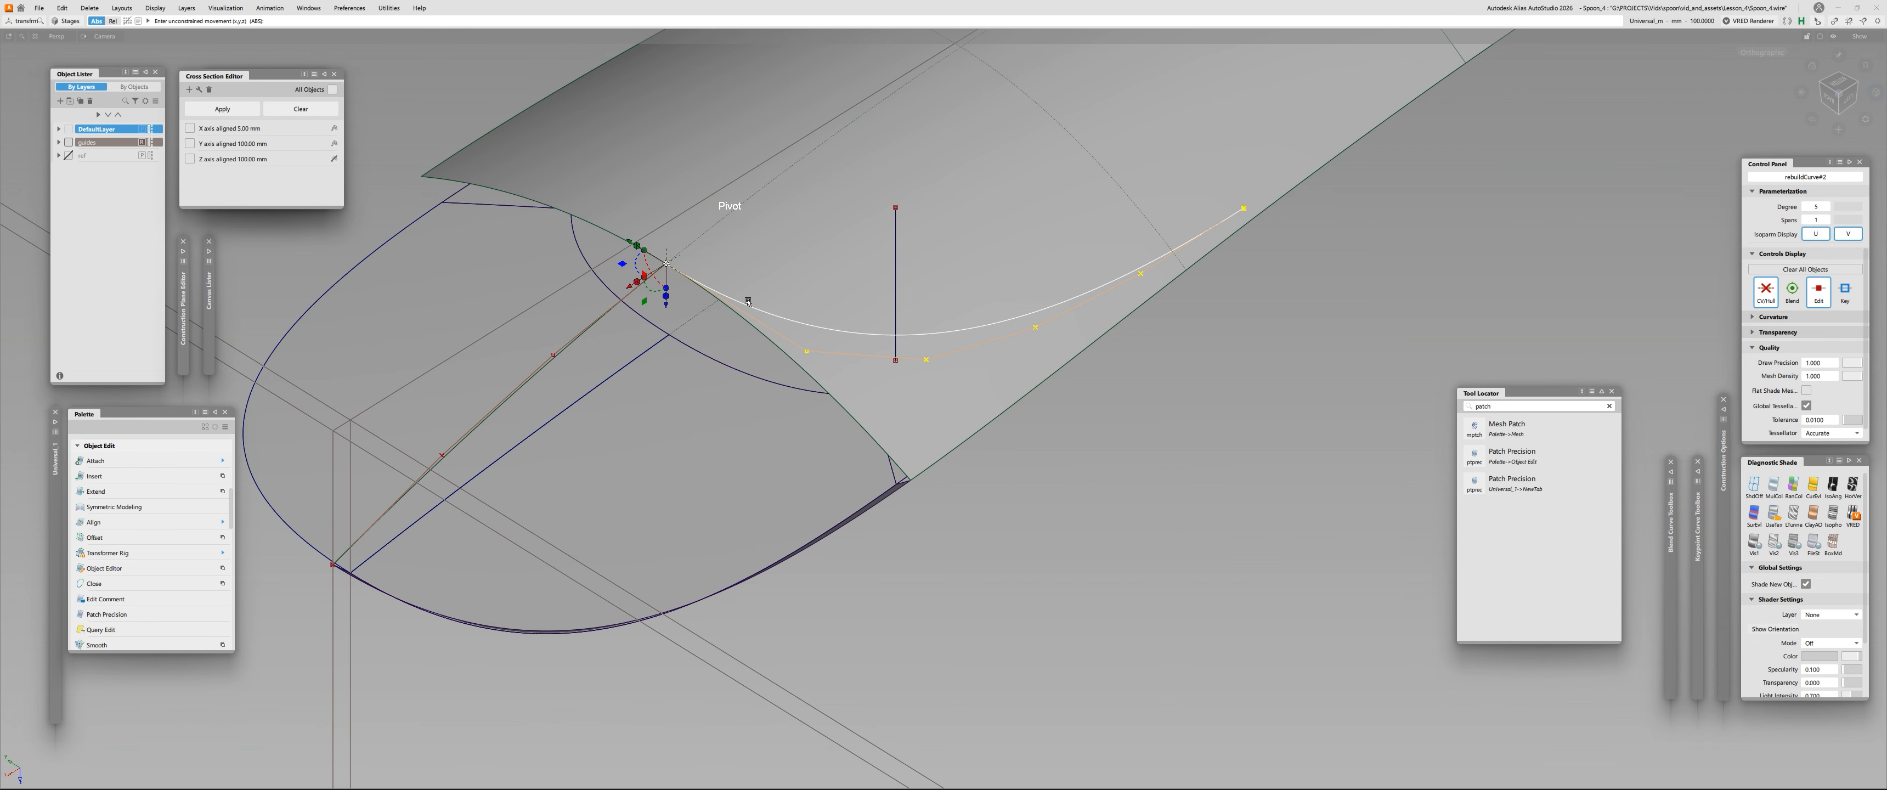
right_click_drag(679, 272, 907, 270, "alt+shift")
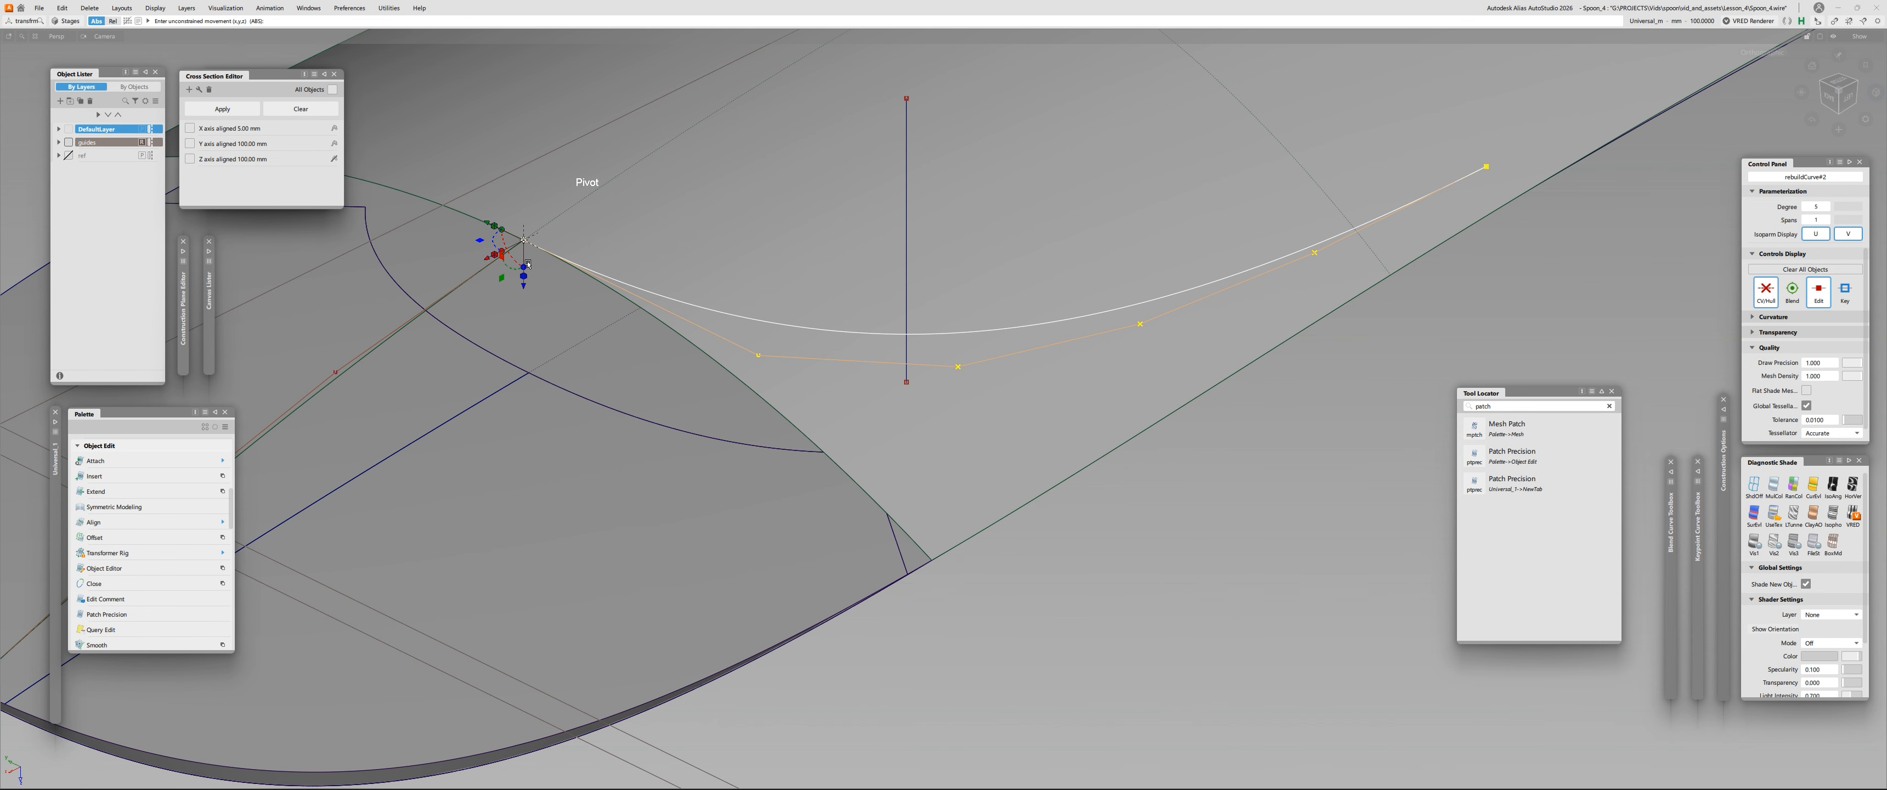
left_click_drag(525, 244, 516, 245)
right_click_drag(515, 244, 469, 252, "alt+shift")
Draw a straight line from the handle underside's outer corner up to the moved curve, near the vertical reference line.
middle_click_drag(860, 484, 859, 544, "ctrl+shift")
left_click_drag(859, 544, 814, 323, "alt+shift")
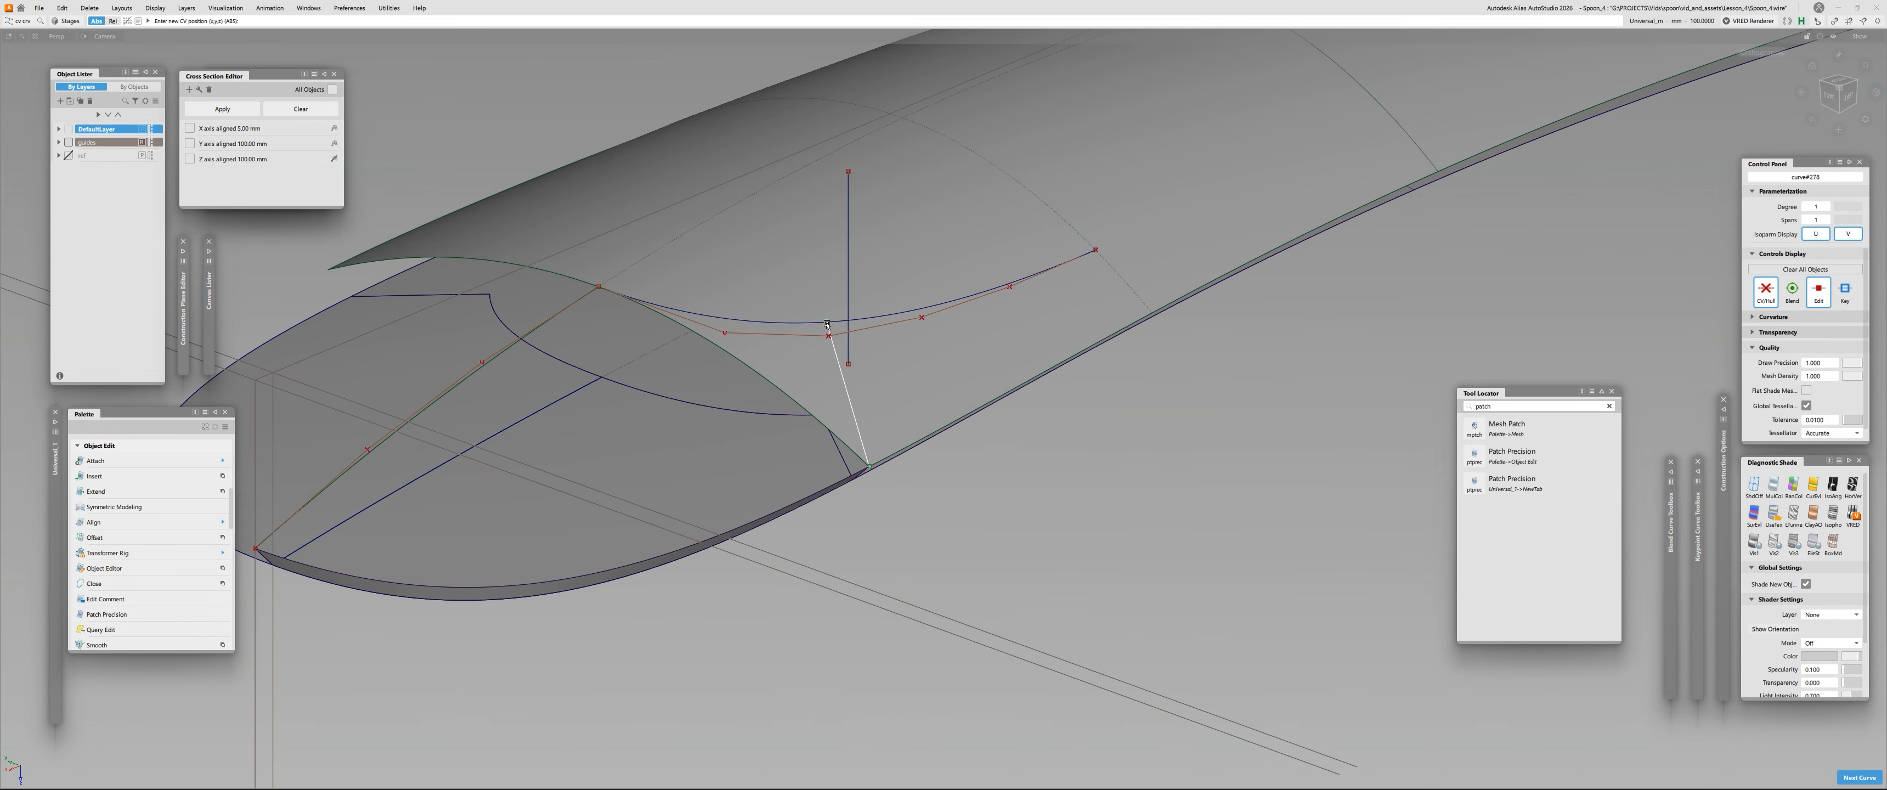
middle_click_drag(827, 327, 839, 367, "ctrl+shift")
left_click_drag(843, 374, 1069, 412, "alt+shift")
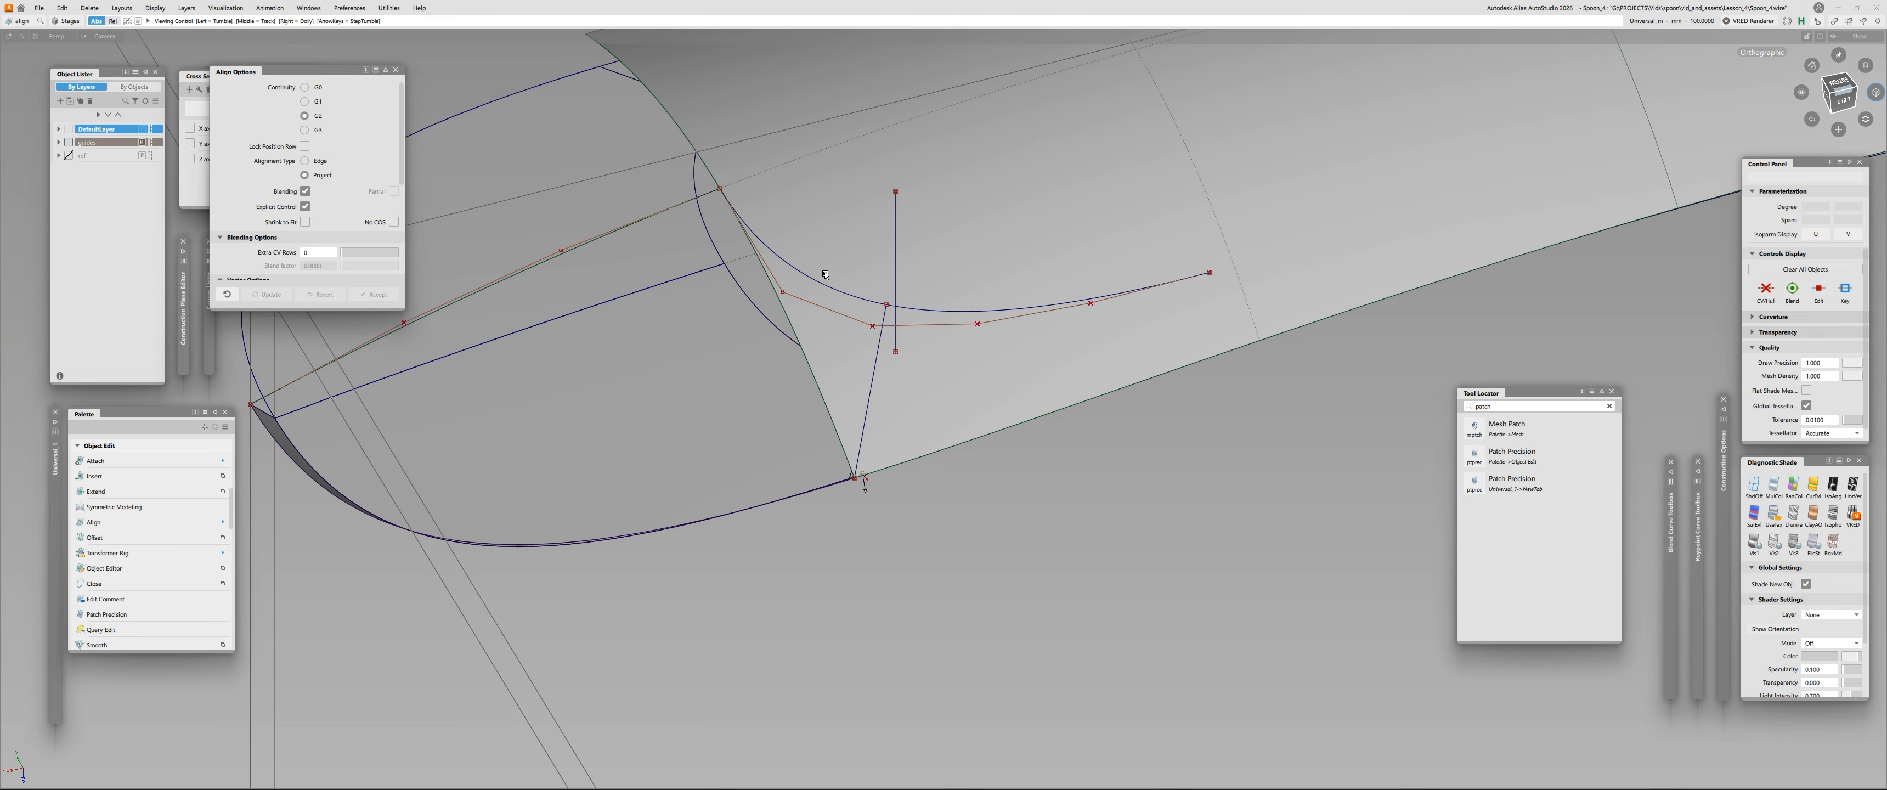
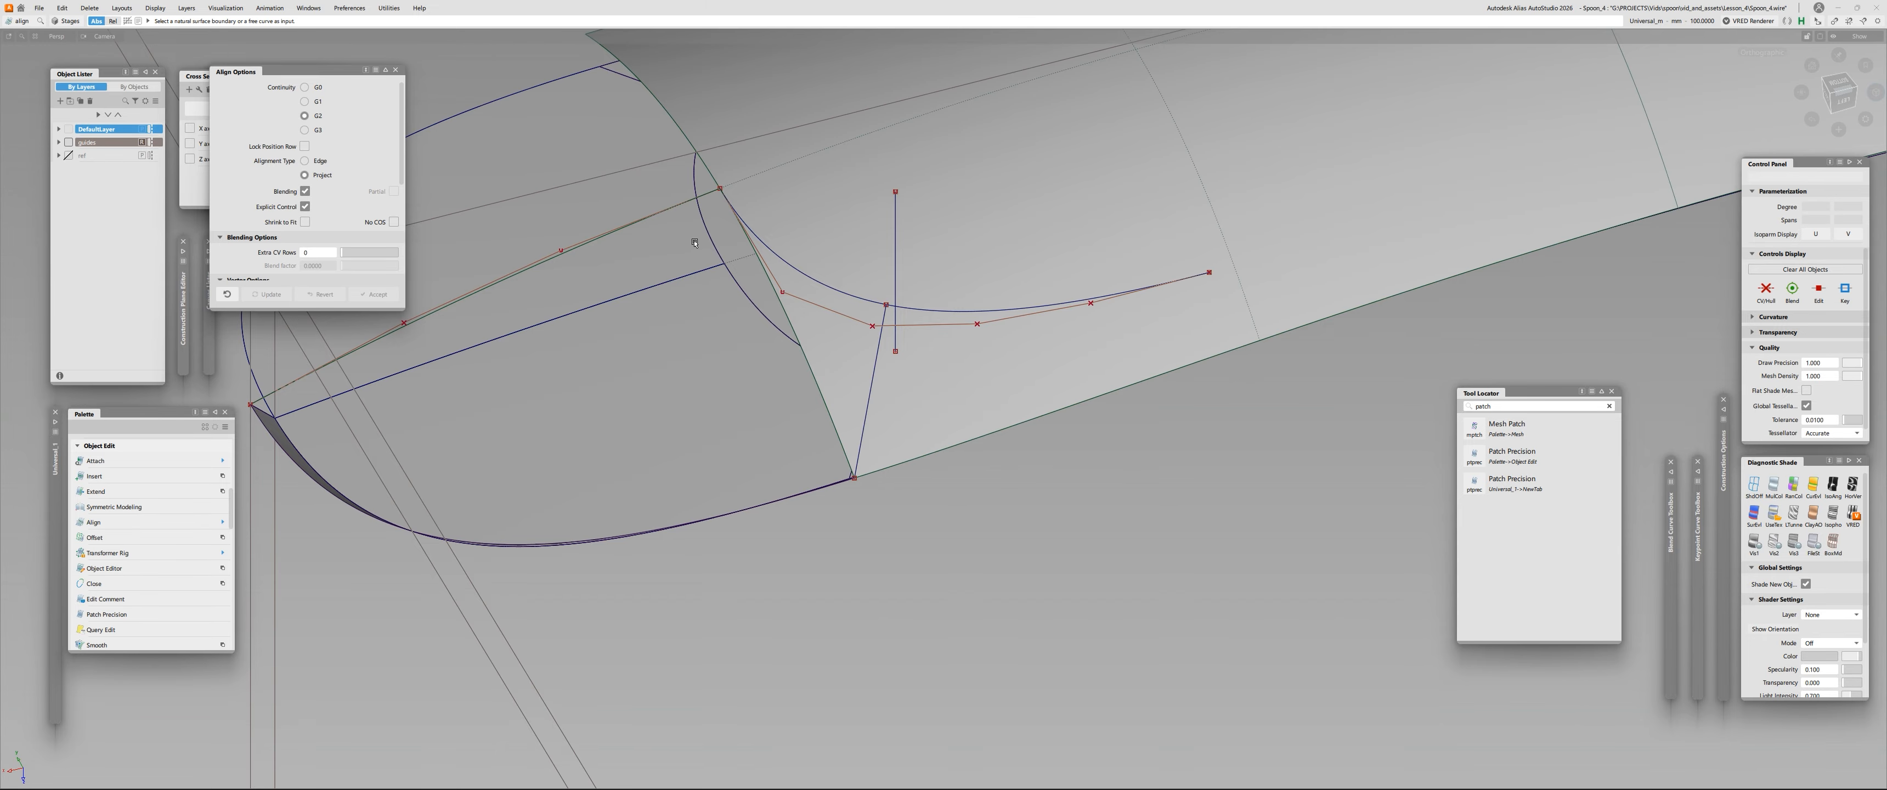
right_click_drag(919, 284, 912, 253, "alt+shift")
Move the straight line's inner end CV onto the moved curve beside the vertical reference line.
key("ctrl+t")
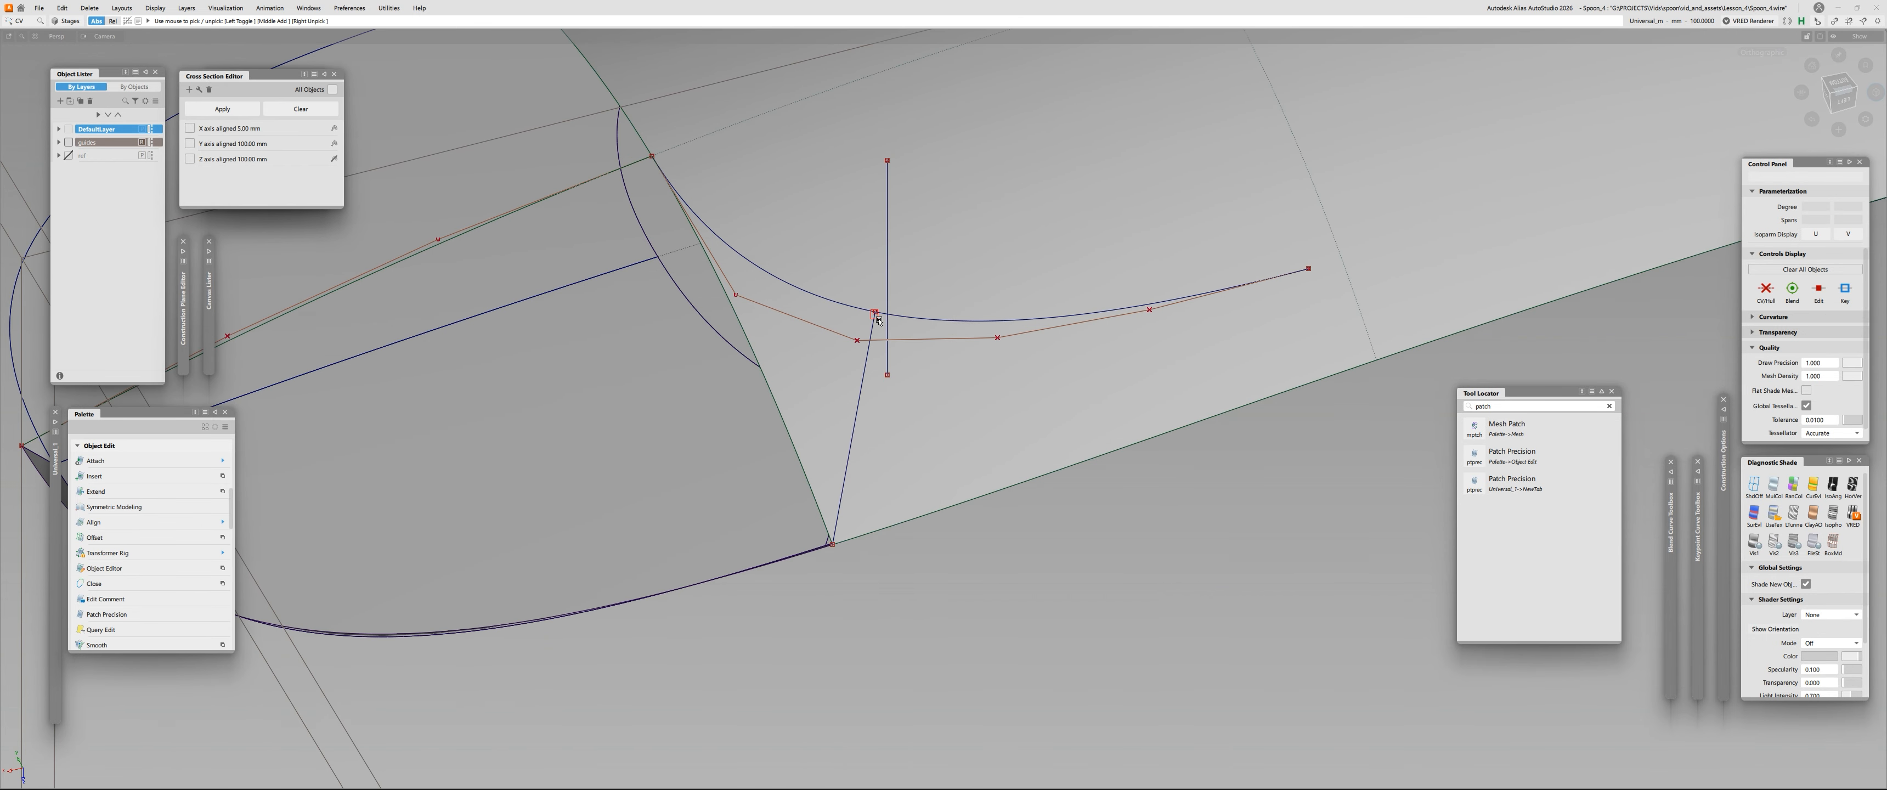
left_click(876, 313)
left_click(896, 316)
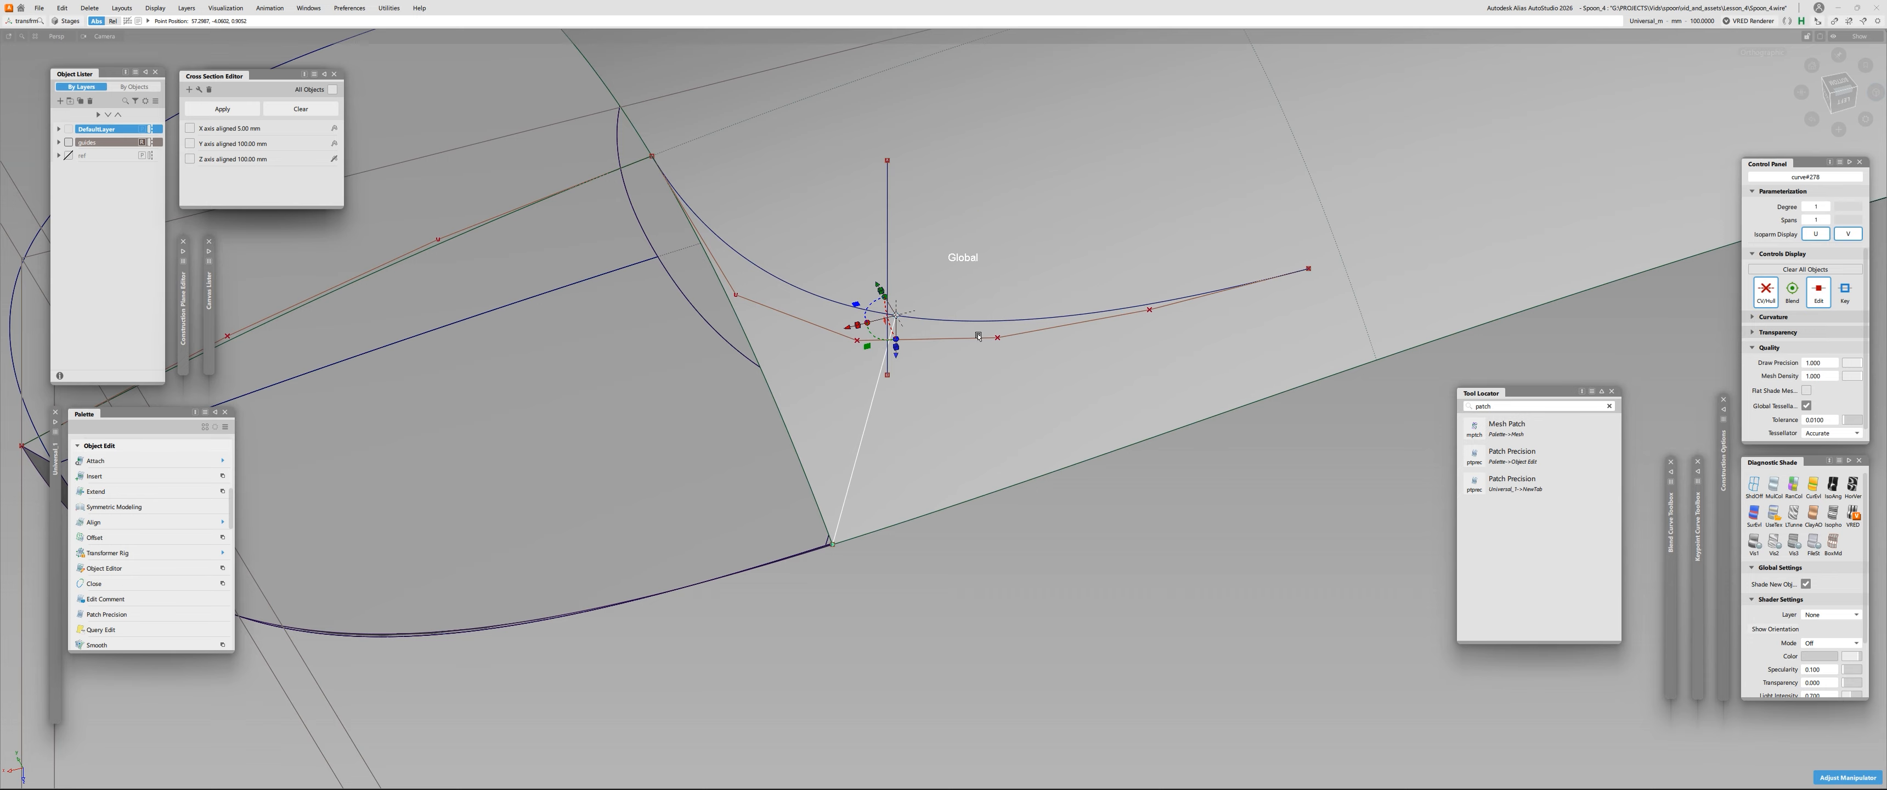
left_click_drag(979, 336, 955, 478, "alt+shift")
left_click(1849, 92)
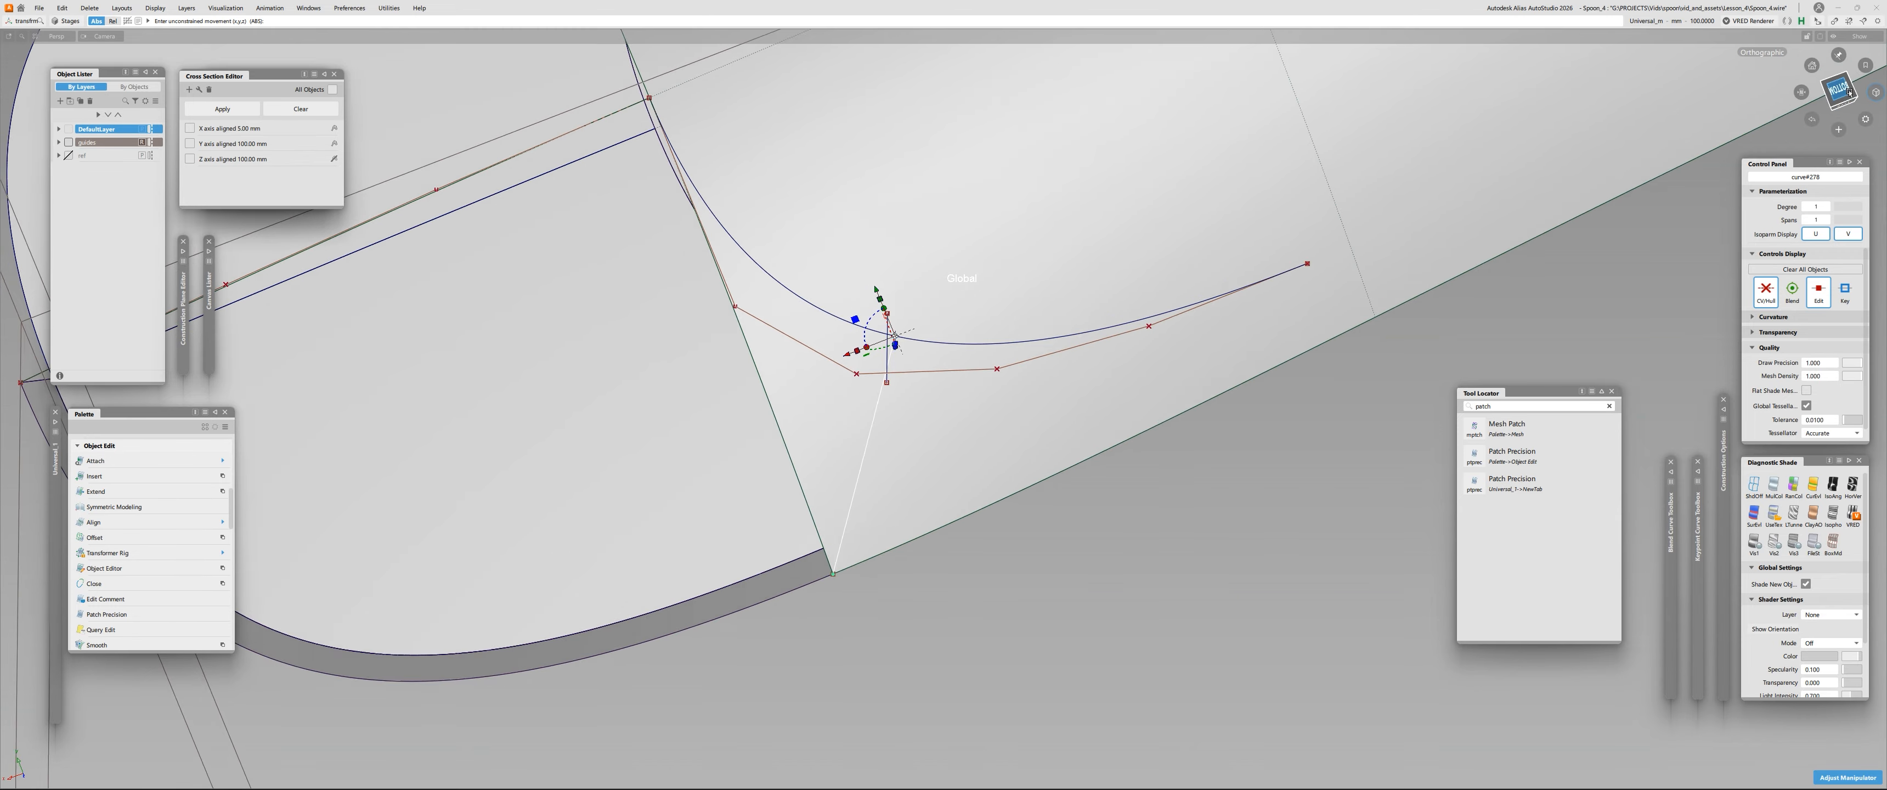
right_click_drag(960, 344, 971, 288, "alt+shift")
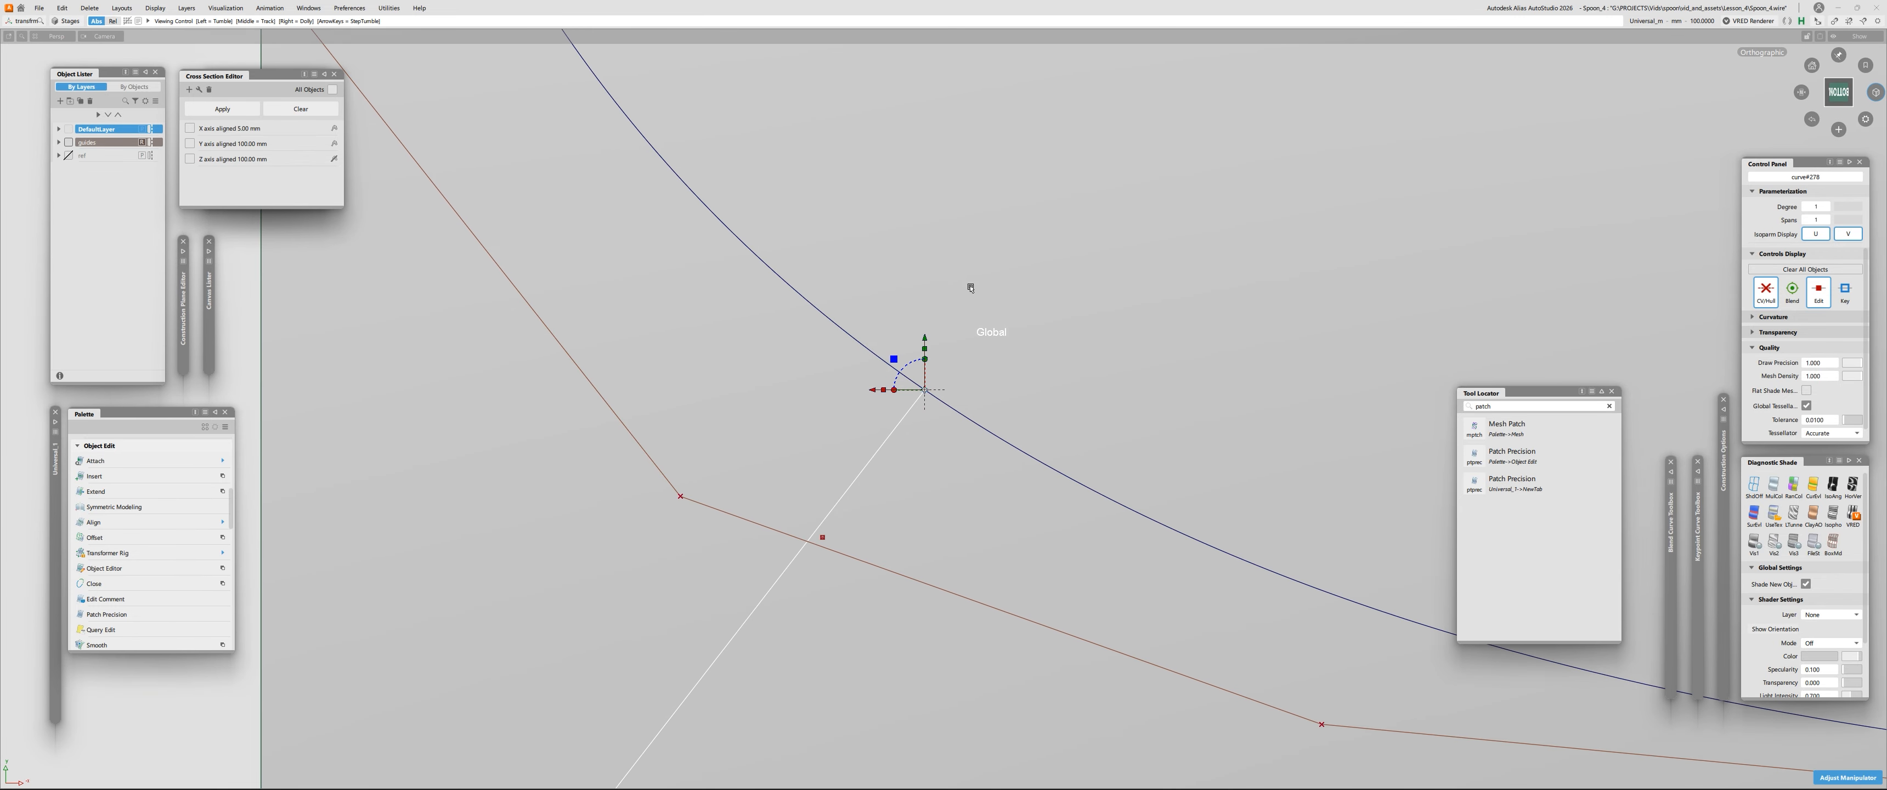
left_click_drag(925, 389, 895, 364)
right_click_drag(899, 369, 882, 386, "alt+shift")
left_click_drag(882, 387, 894, 307, "alt+shift")
Section the moved curve at the straight line, keeping only the part on the handle centre side.
left_click(894, 305)
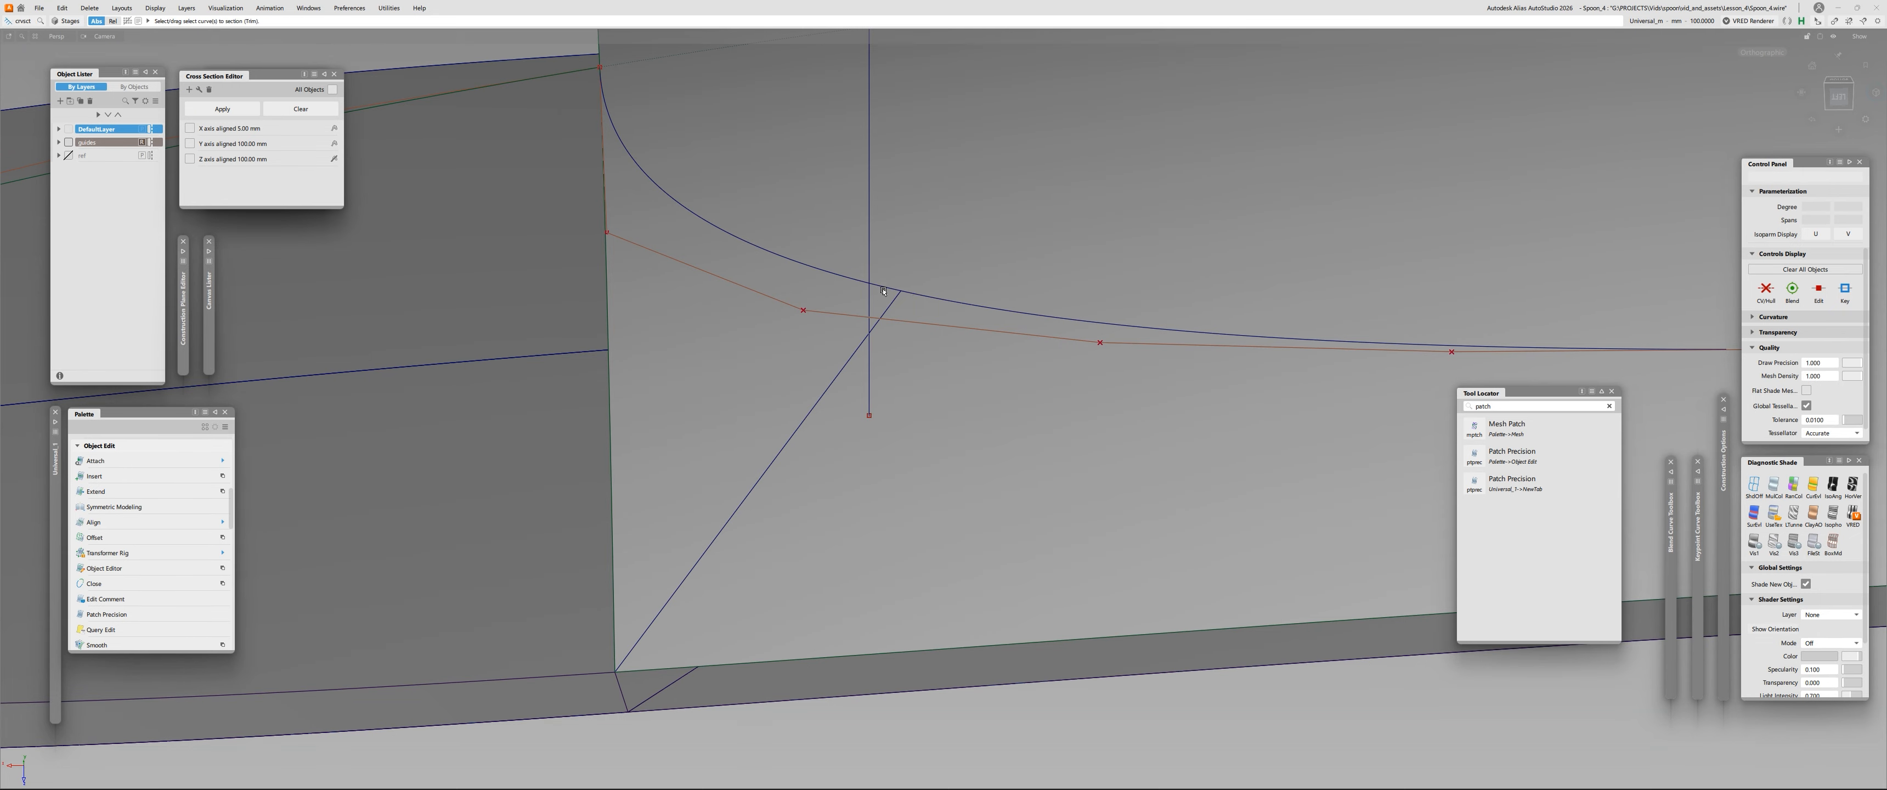
left_click(884, 291)
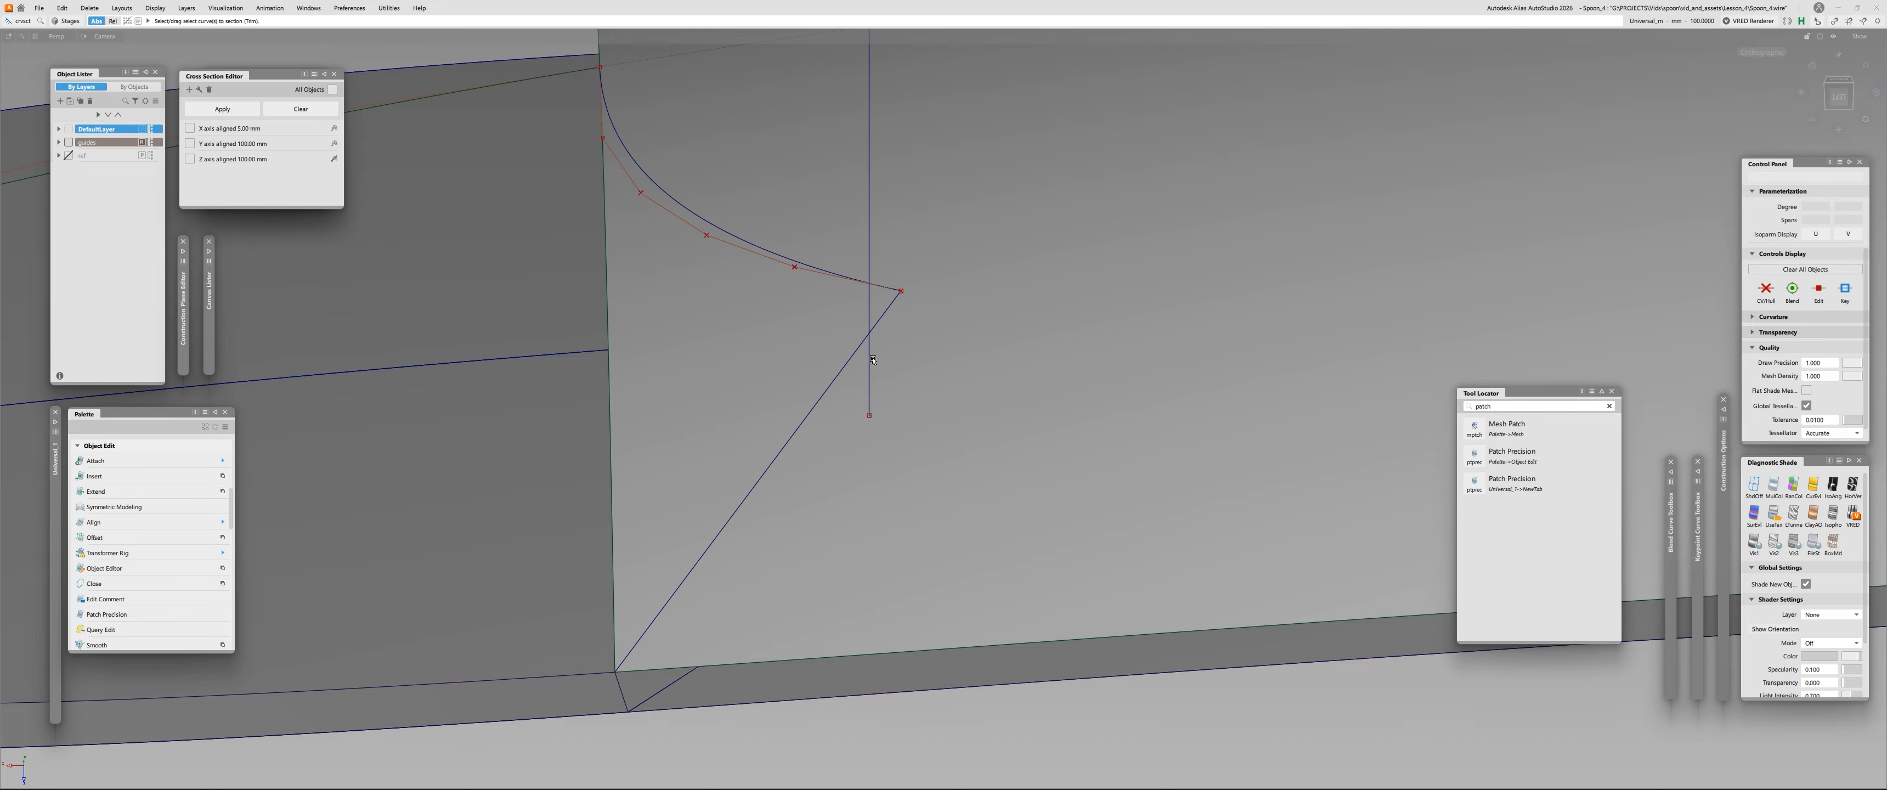
left_click(840, 376)
Raise the straight line's degree to 3 and display its CVs.
left_click(979, 230)
left_click(978, 230)
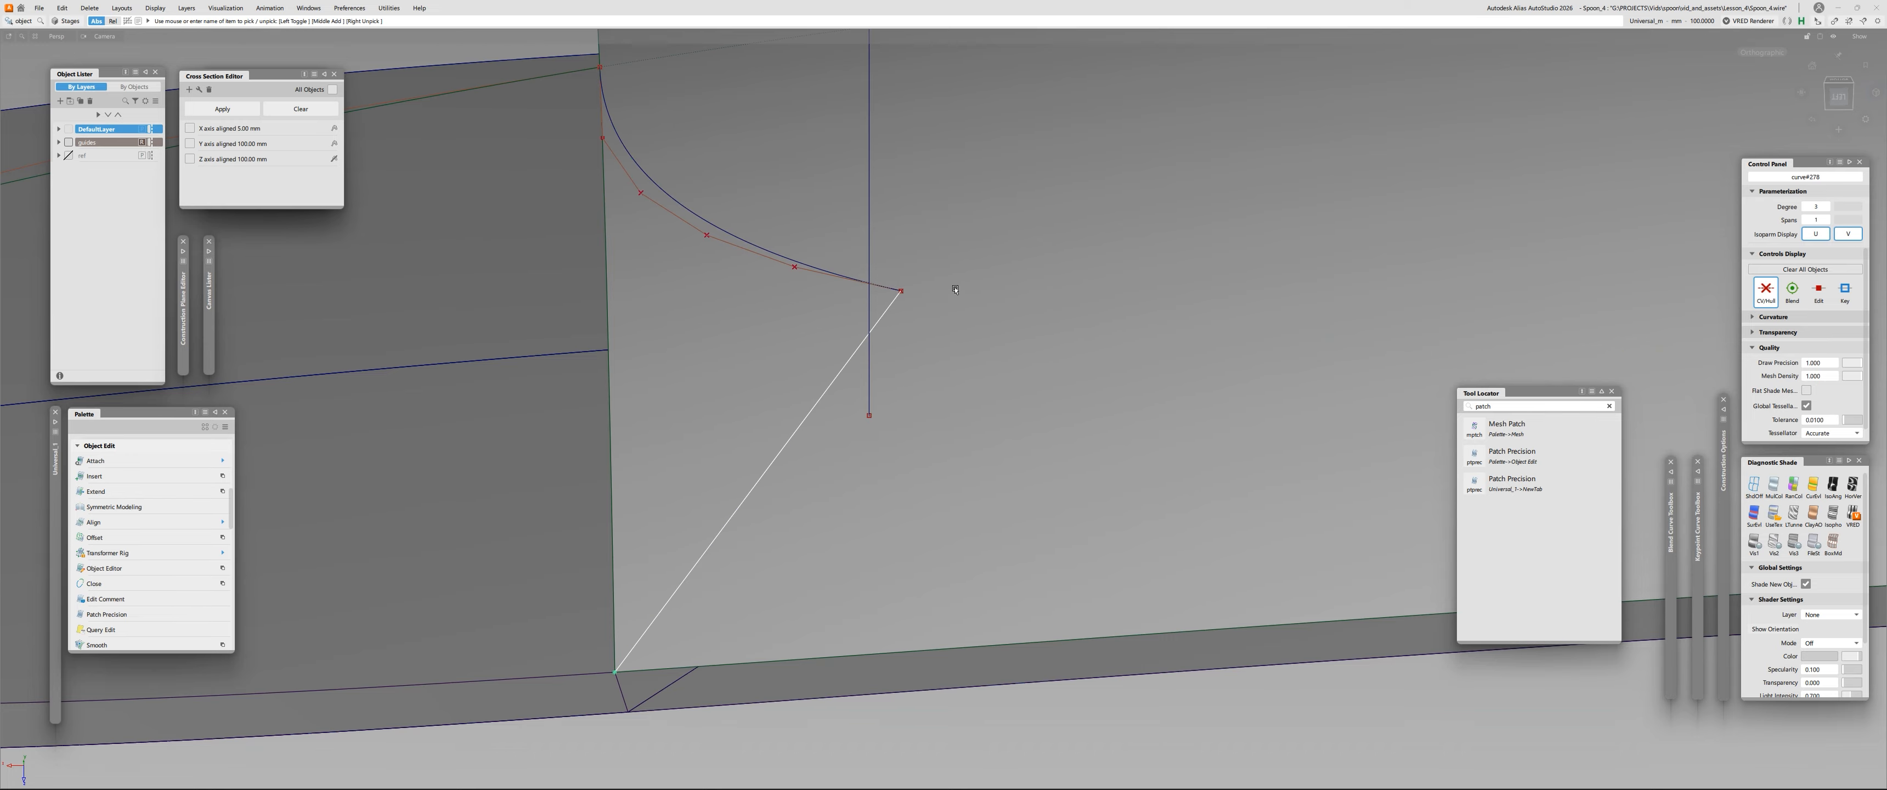
left_click(861, 387)
left_click(831, 408)
left_click(836, 417)
Project the sectioned curve and the straight line along Z onto the handle underside as curves.
key("ctrl+p")
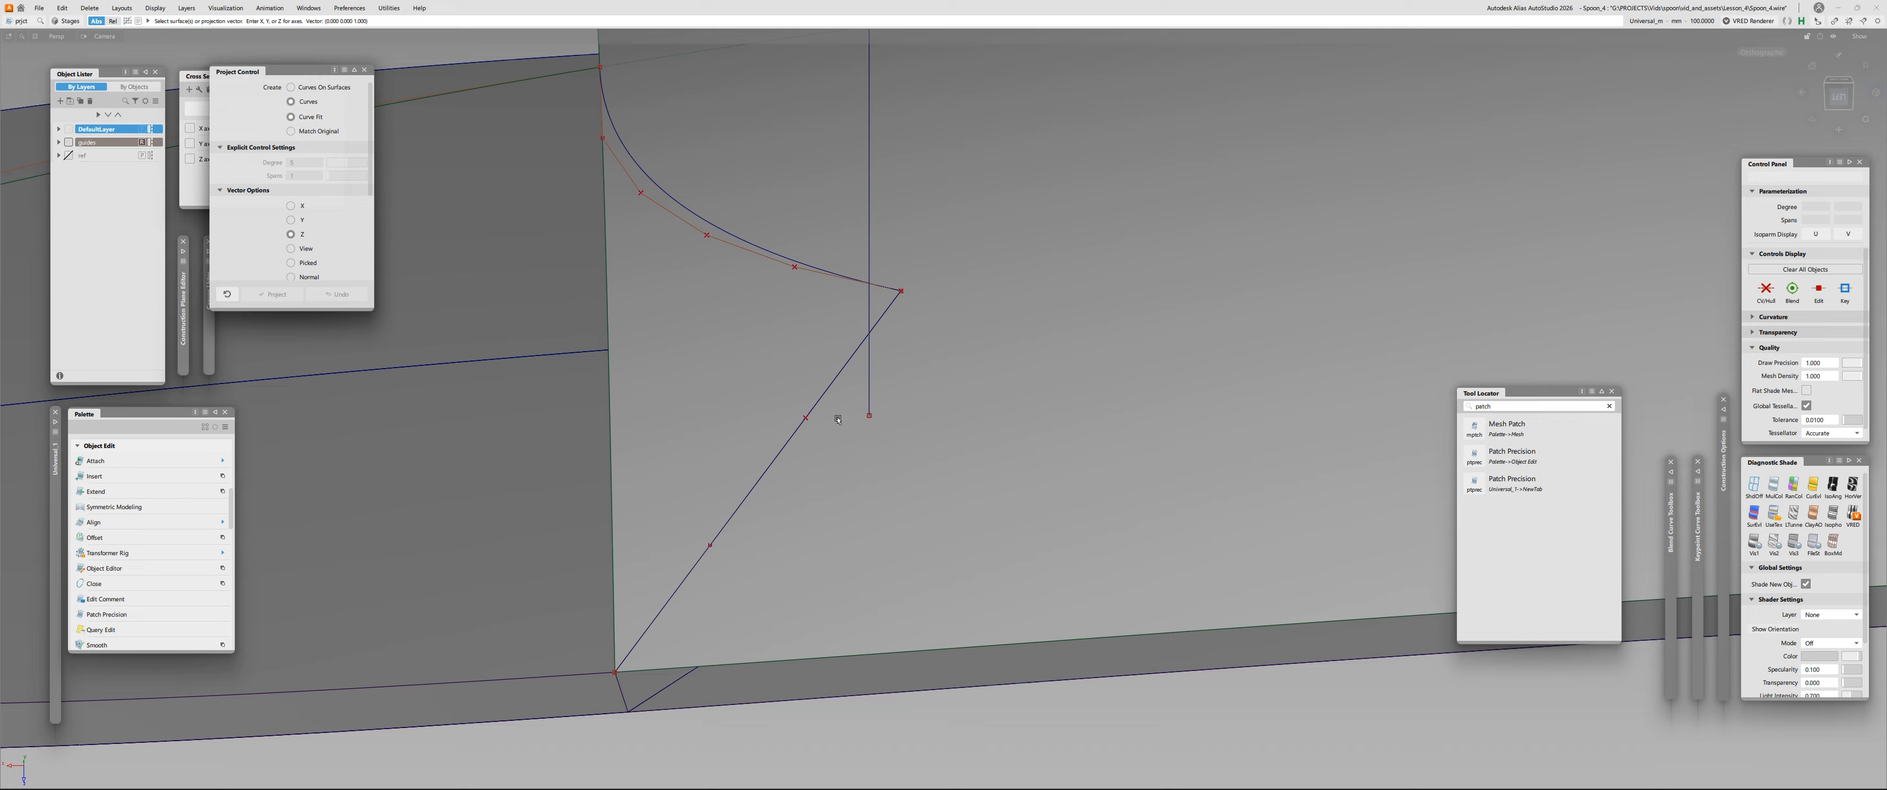
left_click(605, 215)
left_click_drag(802, 240, 813, 270)
left_click_drag(810, 359, 830, 443)
key("space")
Rebuild the end as a Square surface with free boundaries from both new projected curves, the outer end edge and the centre curve.
left_click_drag(856, 408, 884, 430, "alt+shift")
key("ctrl+shift+s")
right_click_drag(631, 255, 734, 294, "alt+shift")
left_click(755, 292)
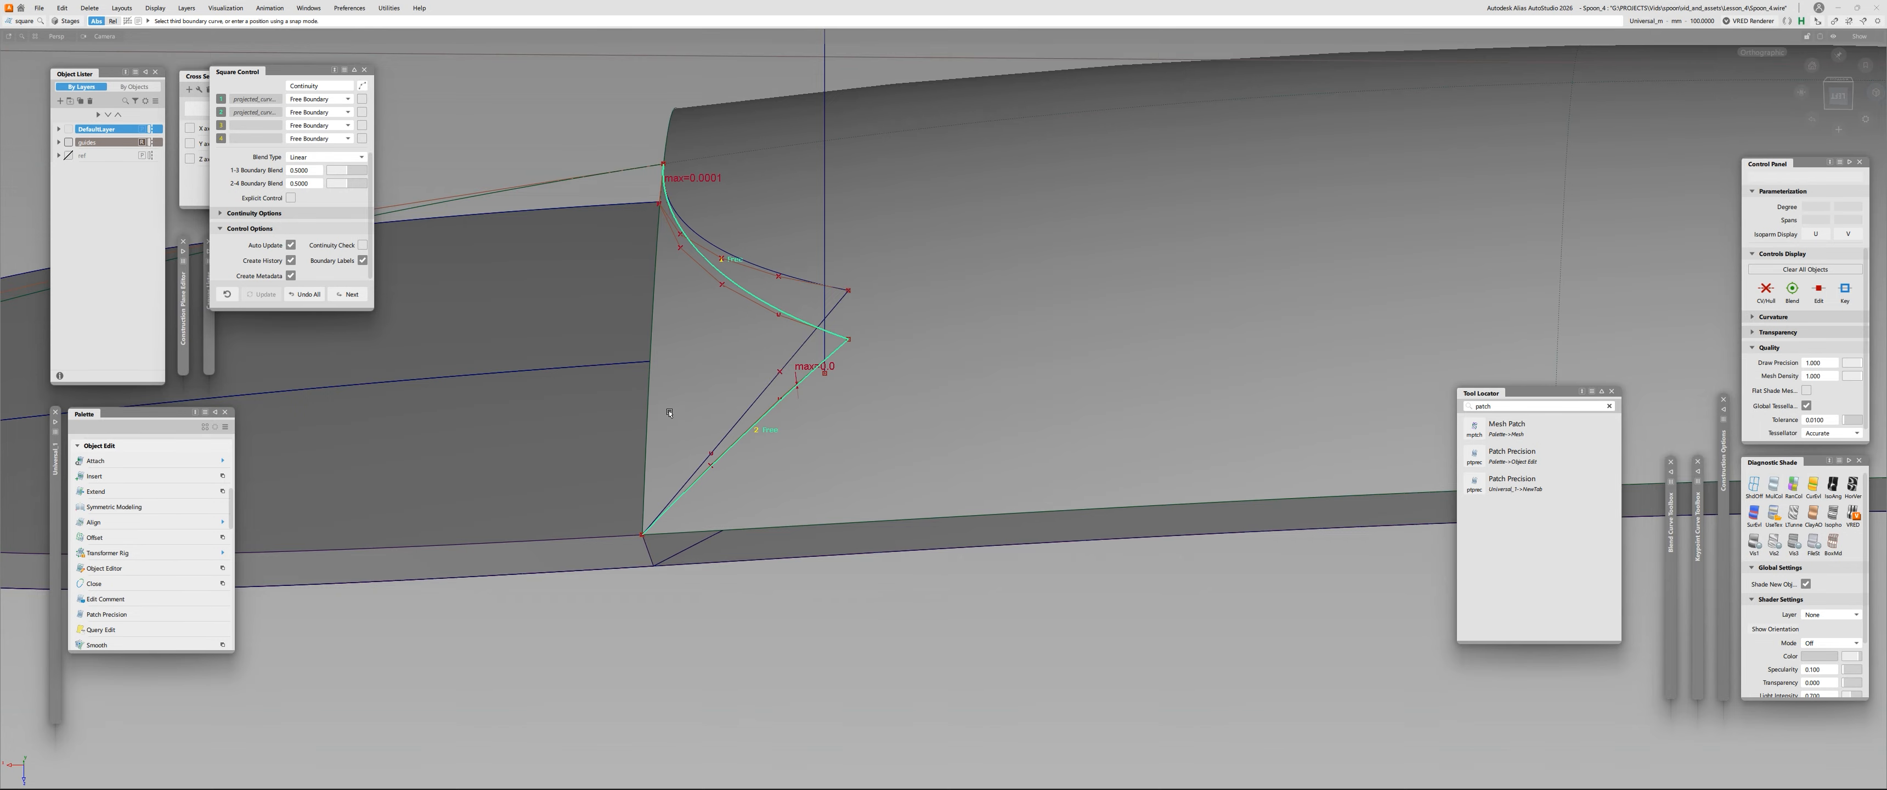
middle_click_drag(670, 413, 983, 373, "alt+shift")
left_click(719, 502)
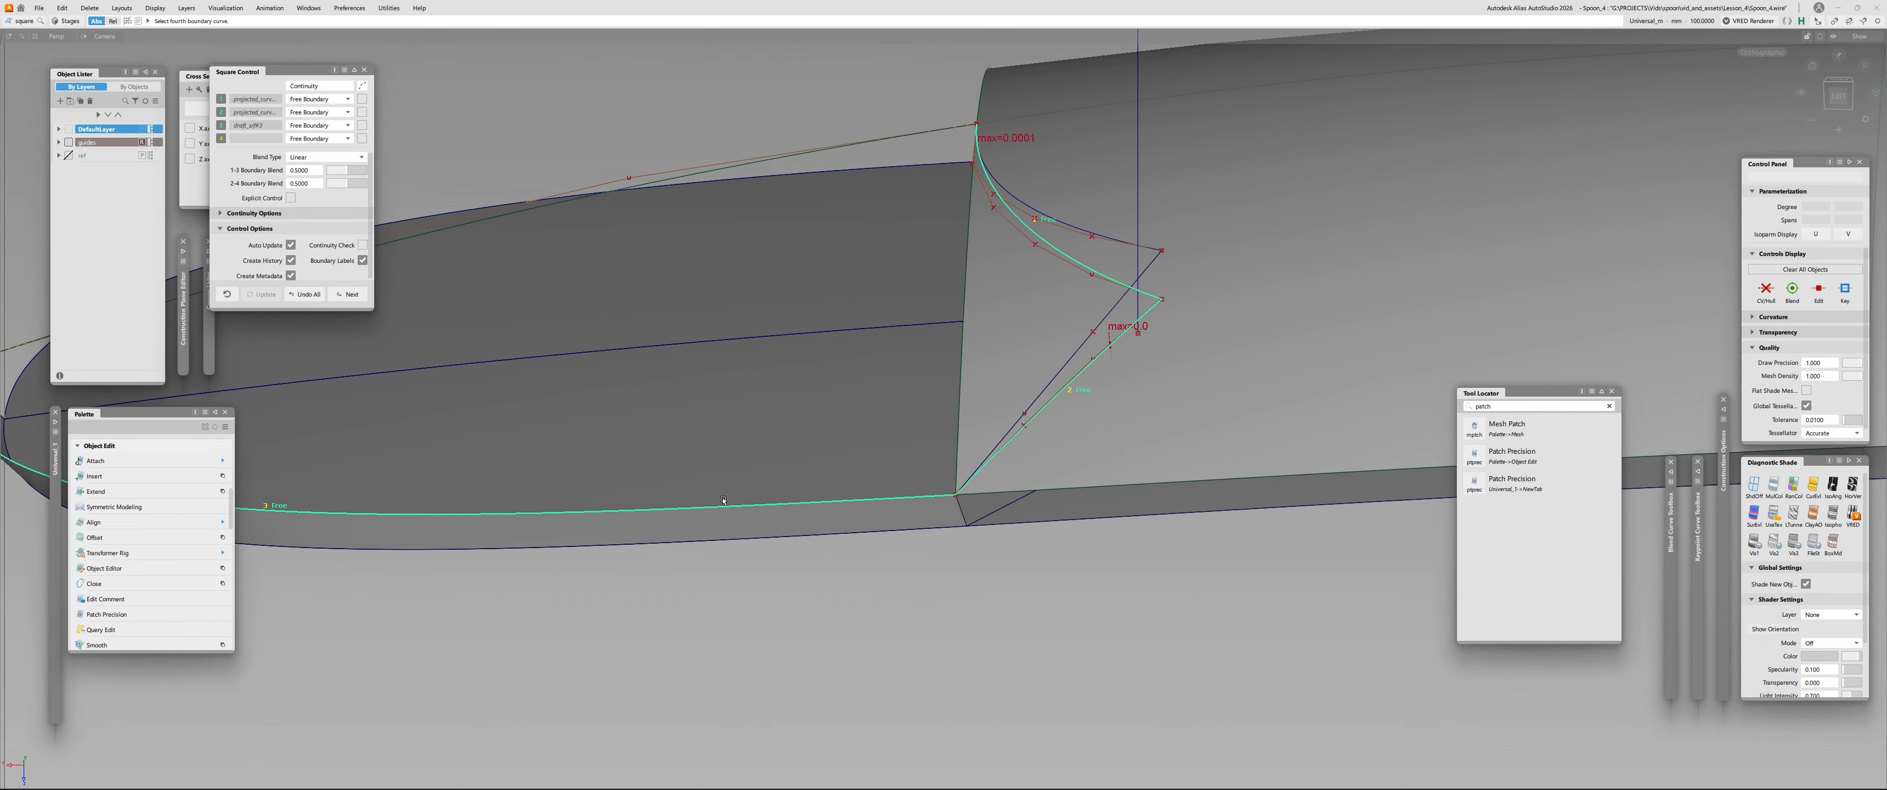
left_click(767, 162)
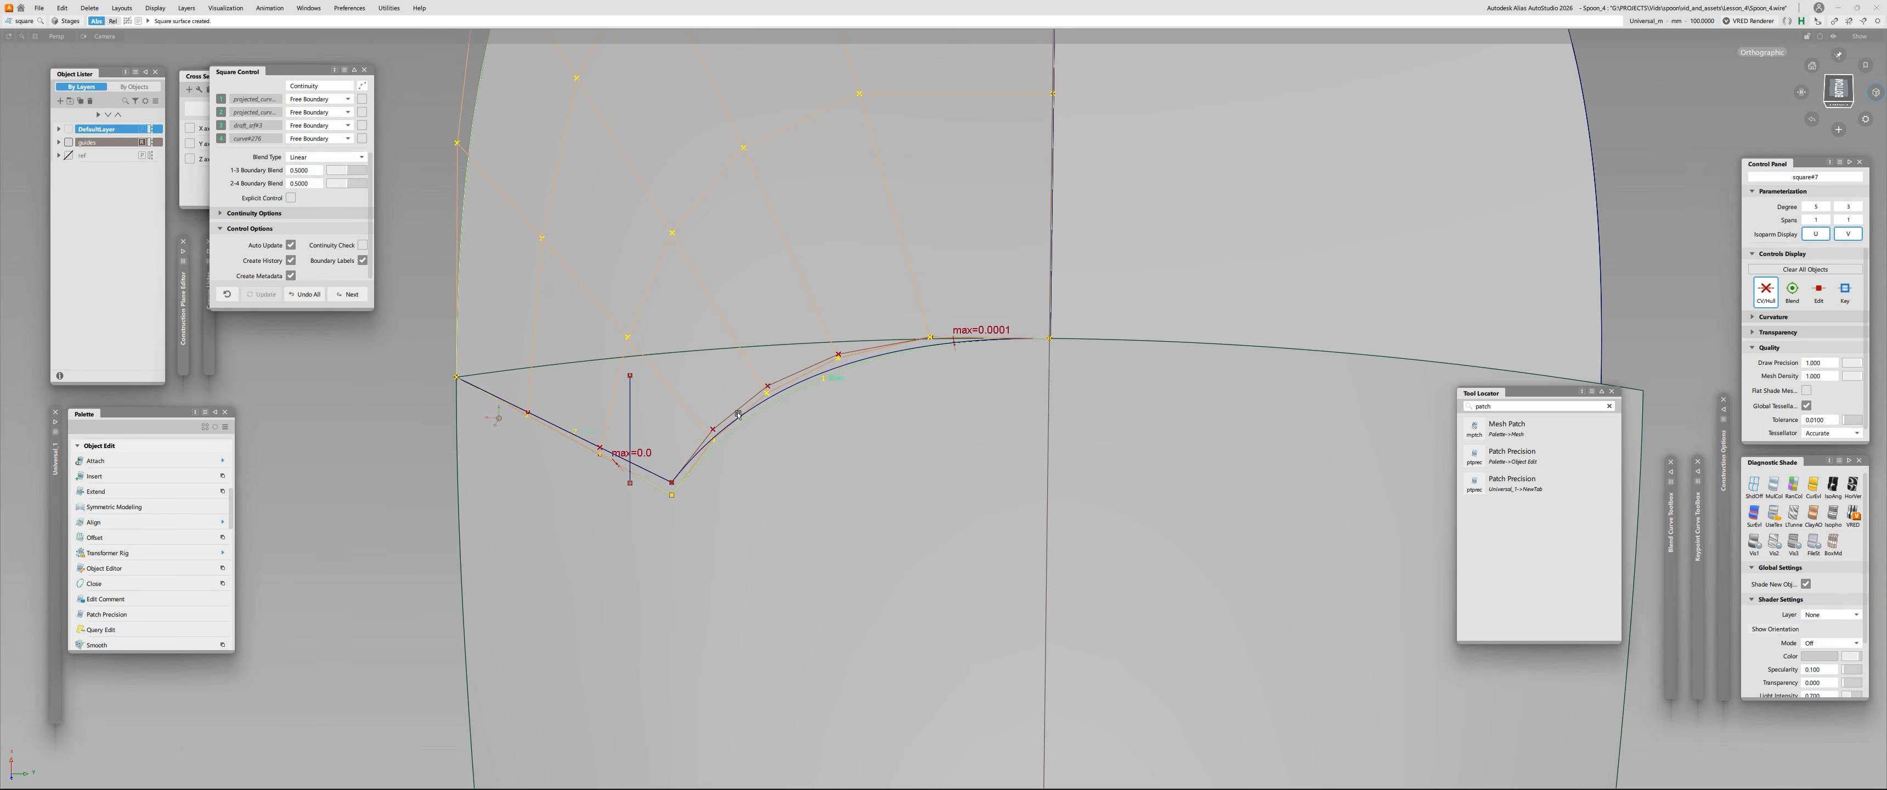
mouse_move(738, 415)
left_mouse_down("alt+shift")
mouse_move(775, 498)
mouse_move(718, 337)
mouse_move(634, 359)
mouse_move(738, 414)
left_mouse_up("alt+shift")
key("space")
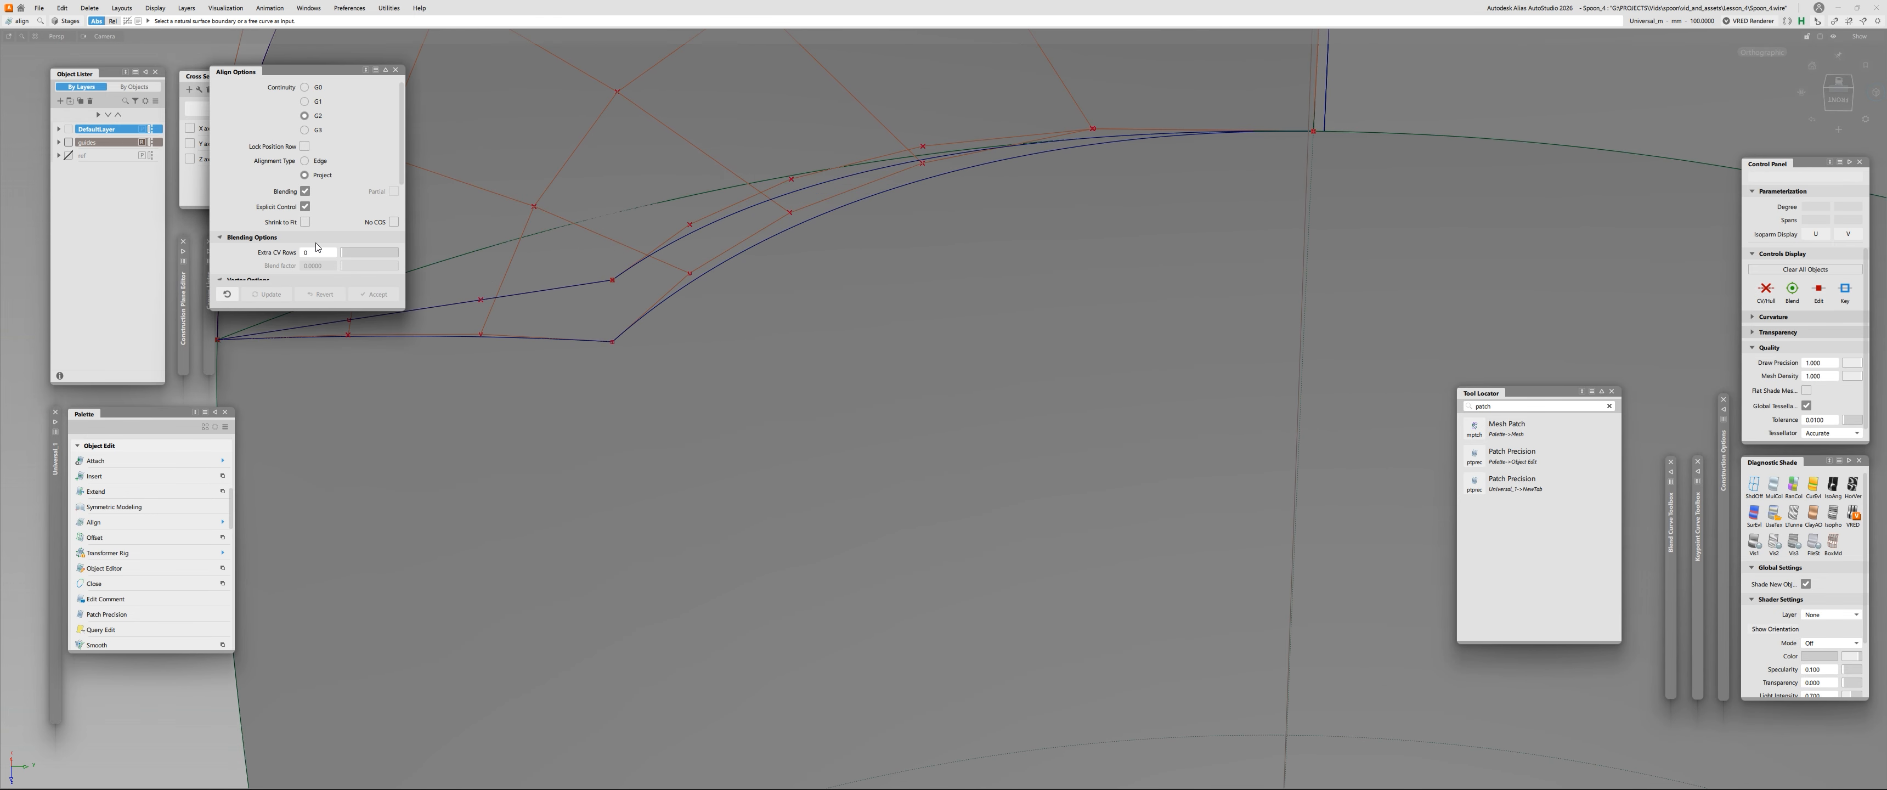
Align the new end surface's curved and straight inner edges to their projected curves on the handle underside with G2 continuity.
left_click(744, 251)
left_click(640, 316)
right_click_drag(640, 316, 568, 327, "alt+shift")
middle_click_drag(568, 328, 747, 428, "alt+shift")
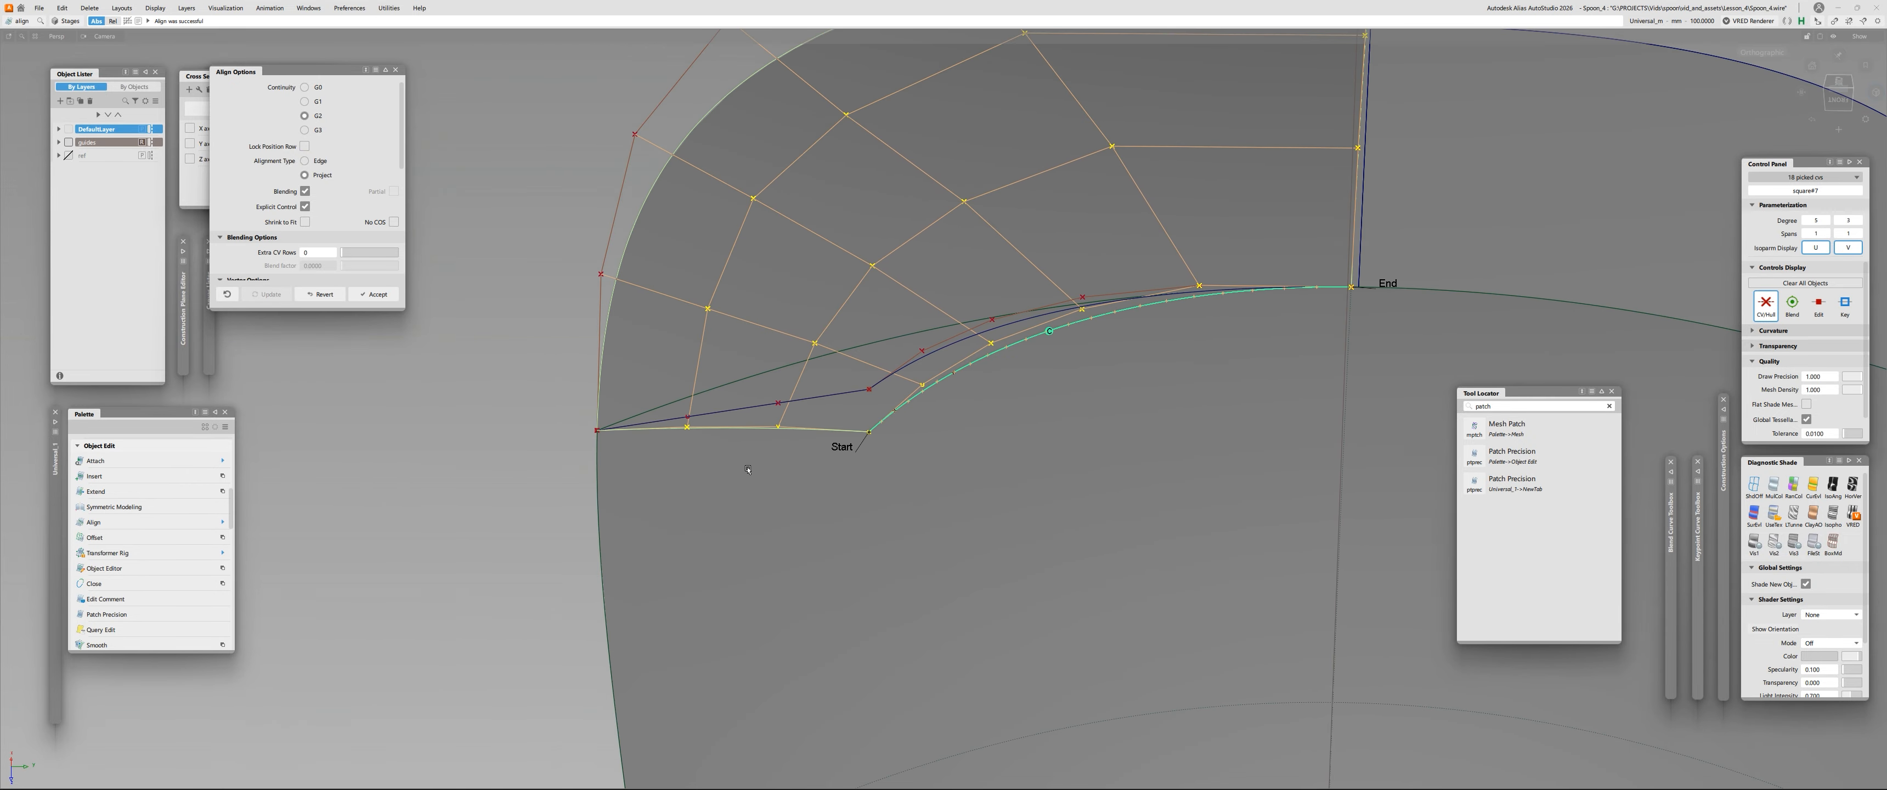
left_click(747, 429)
scroll(340, 238, "down", 3)
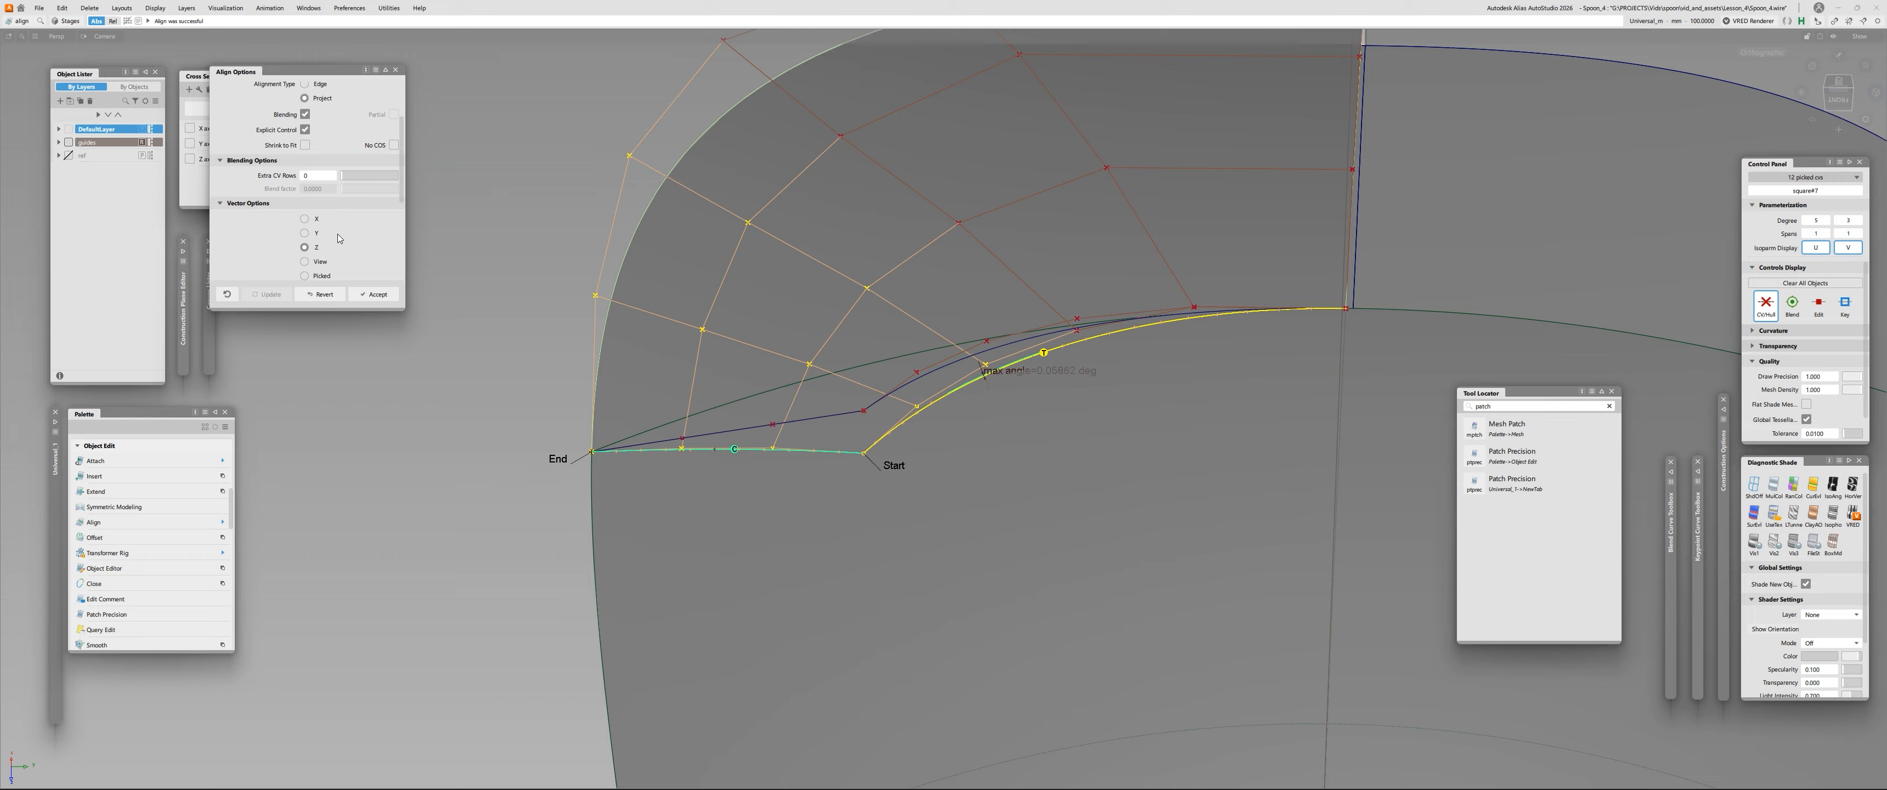
Raise the aligned end surface's V degree to 4 through the explicit control settings.
key("ctrl+shift+c")
key("ctrl+z")
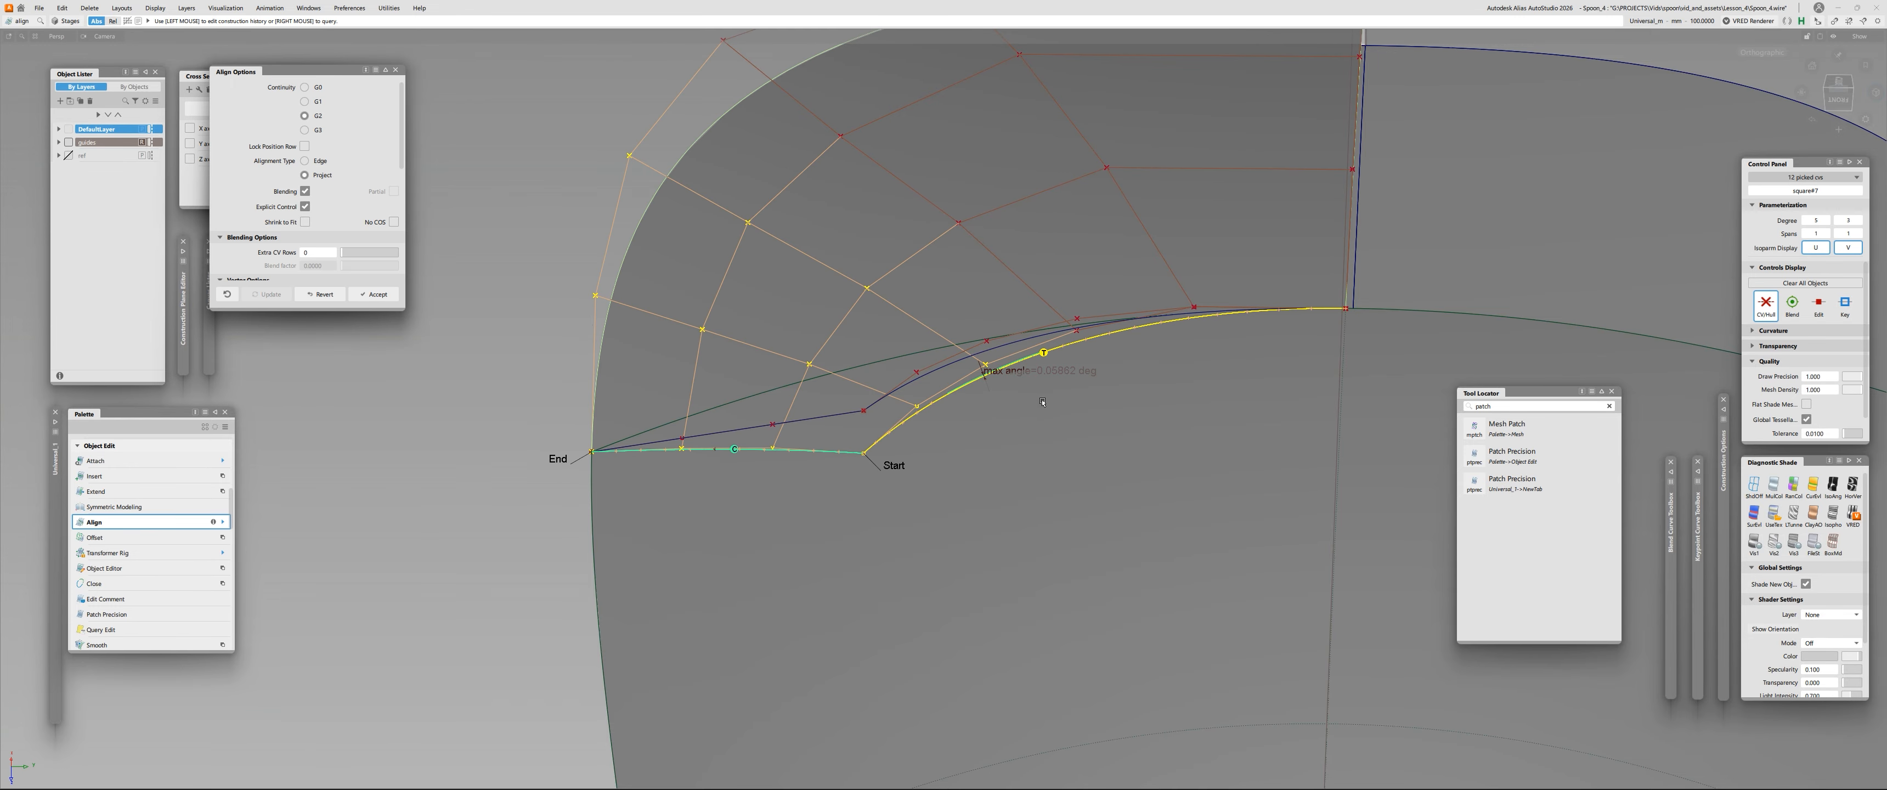
scroll(339, 238, "down", 5)
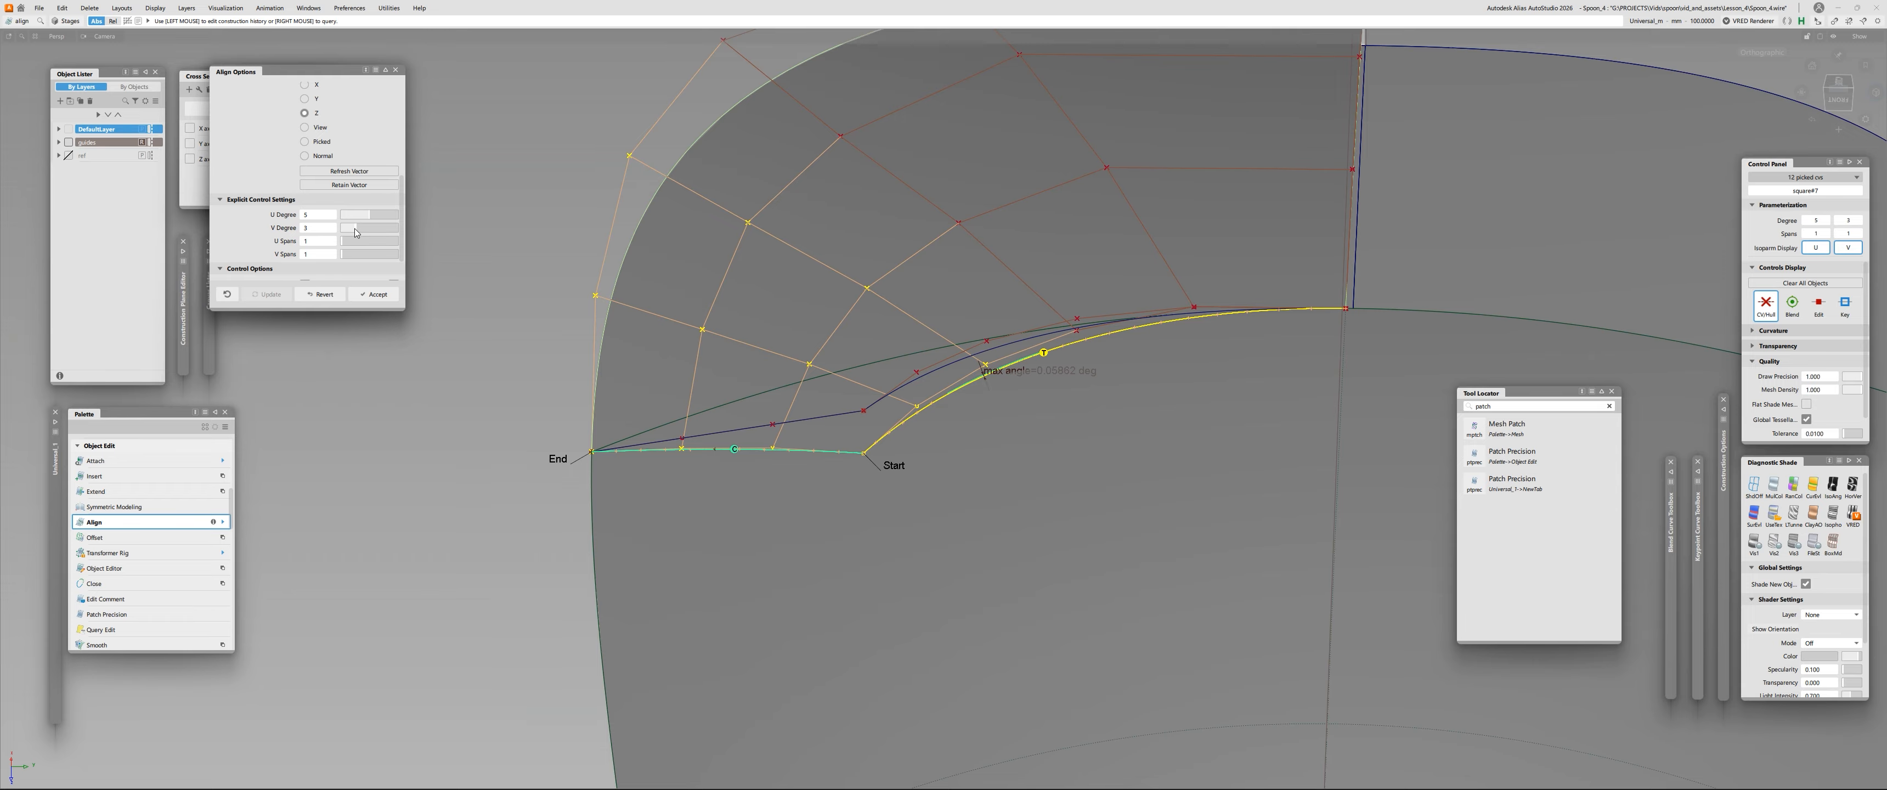
left_click_drag(356, 229, 359, 229)
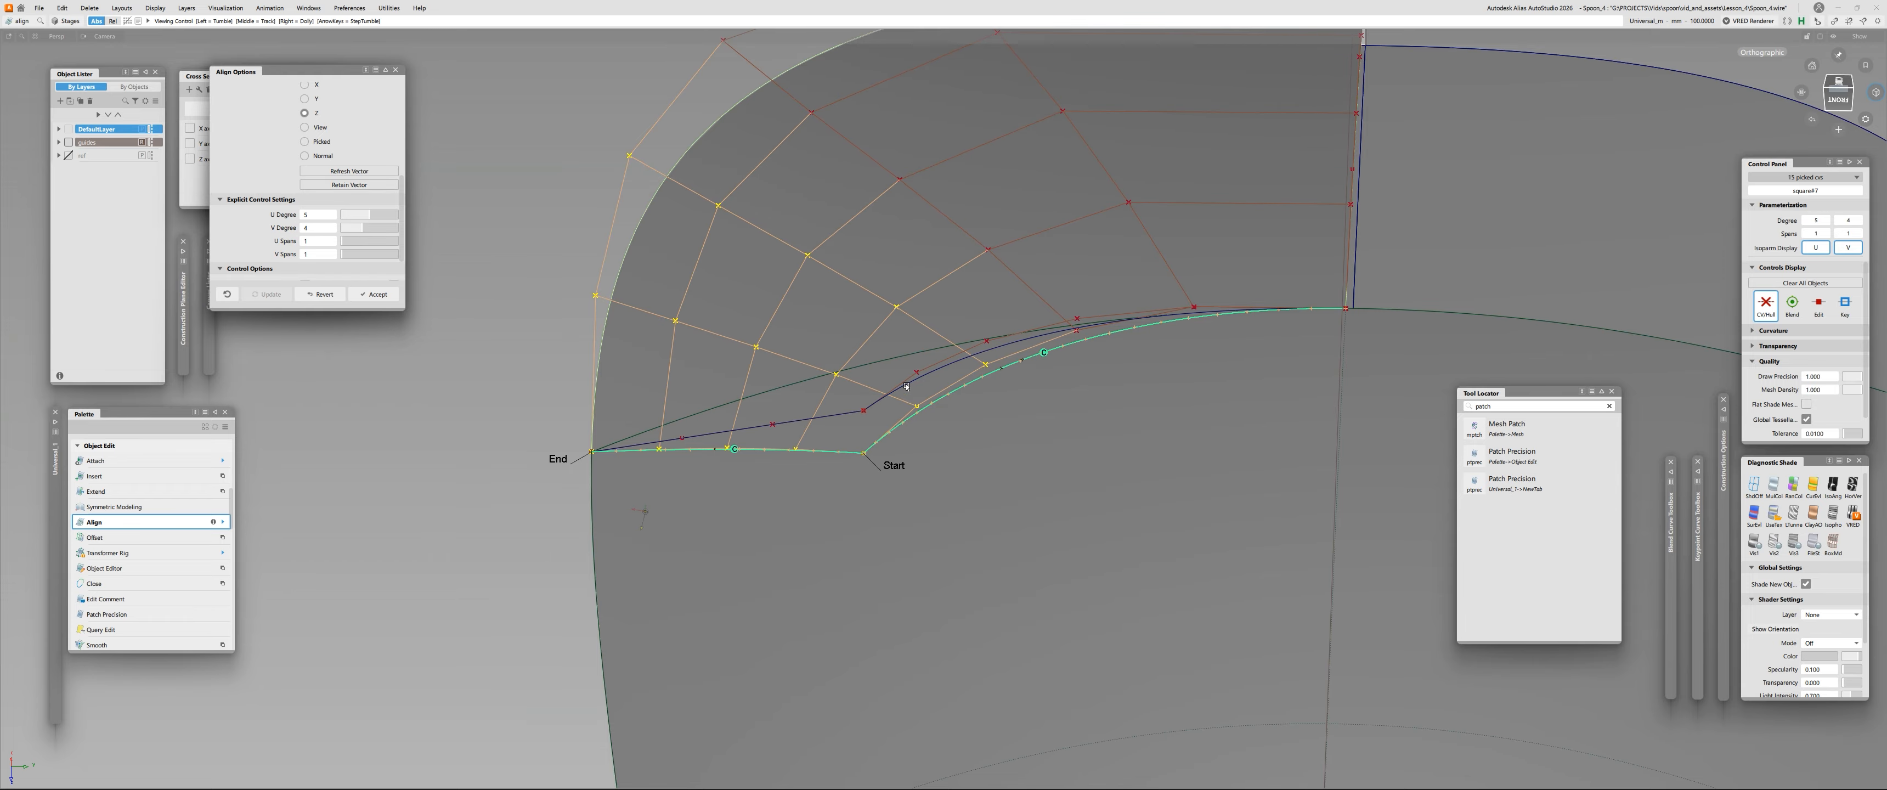
right_click_drag(906, 386, 924, 382, "alt+shift")
left_click(925, 381)
left_click_drag(925, 381, 989, 337, "alt+shift")
left_click_drag(989, 337, 989, 315, "ctrl+shift")
left_click(981, 323)
right_click_drag(981, 322, 939, 327, "alt+shift")
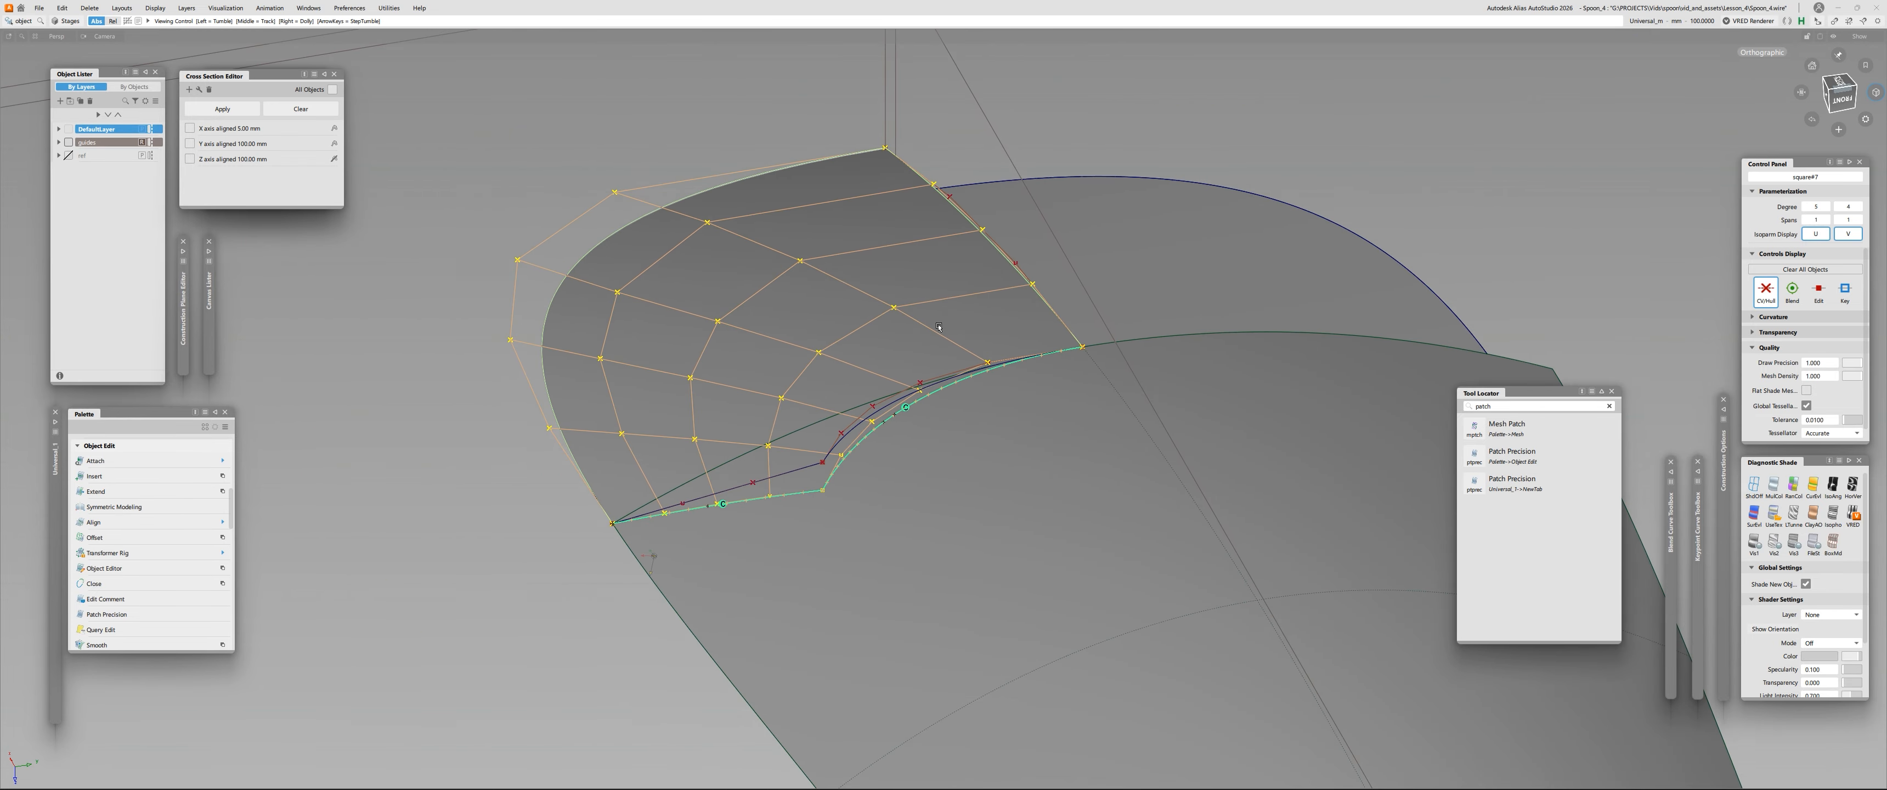
Apply Symmetry Plane Align to the end surface's edge along the centre curve.
left_click(940, 327)
left_click(876, 246)
right_click(873, 242, "ctrl+shift")
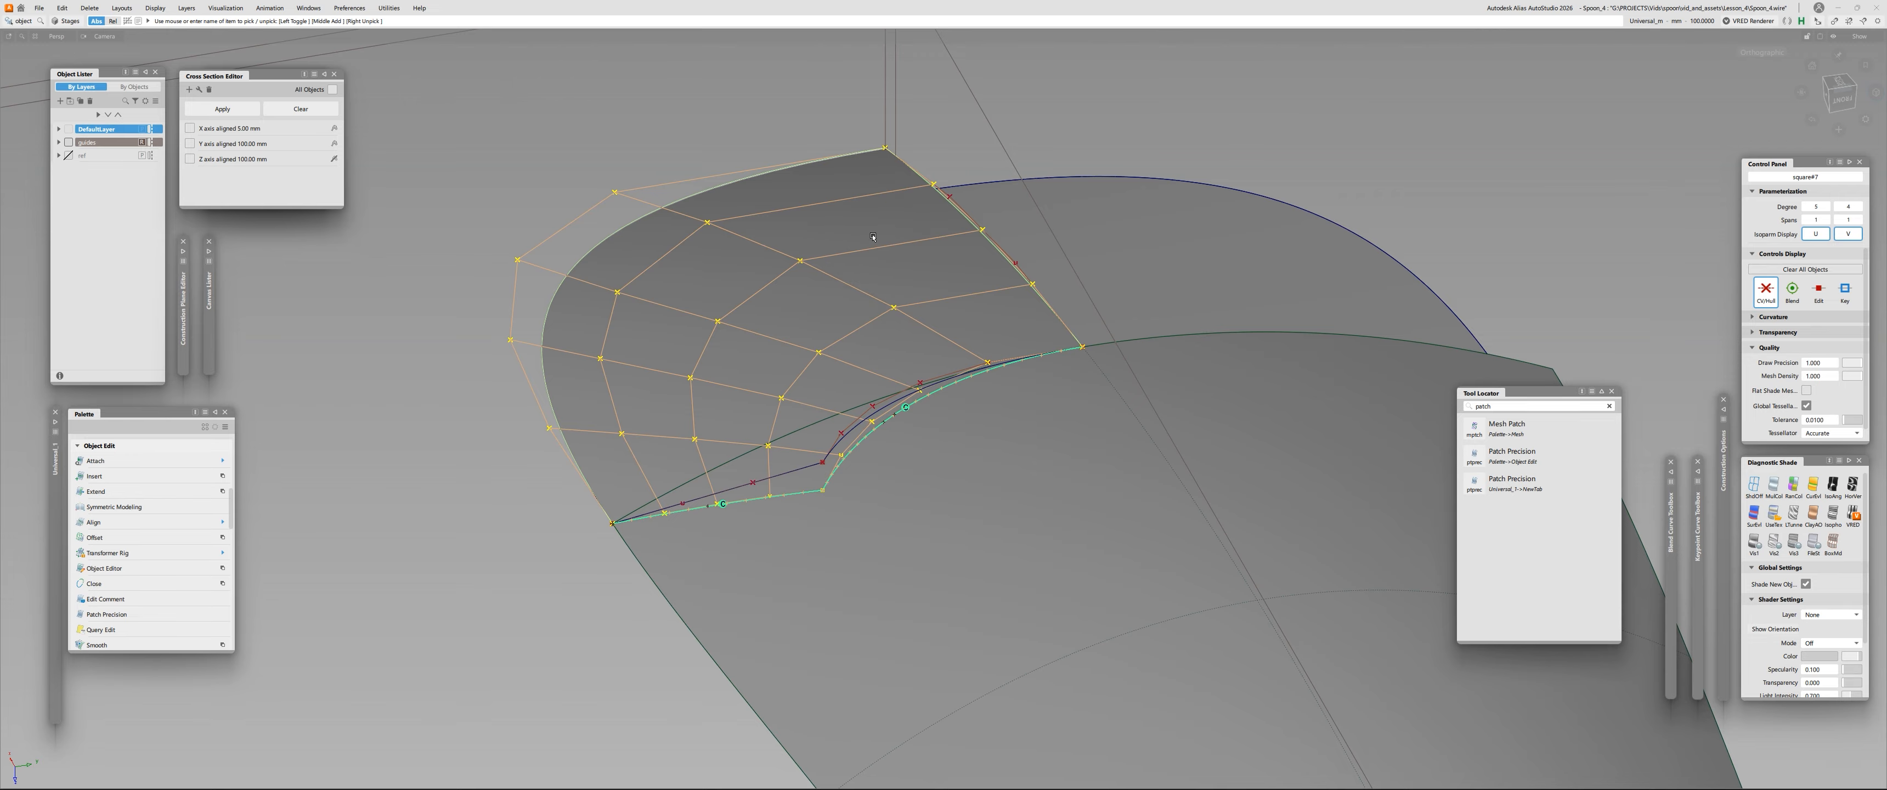
middle_click(872, 236, "ctrl+shift")
right_click(873, 236, "ctrl+shift")
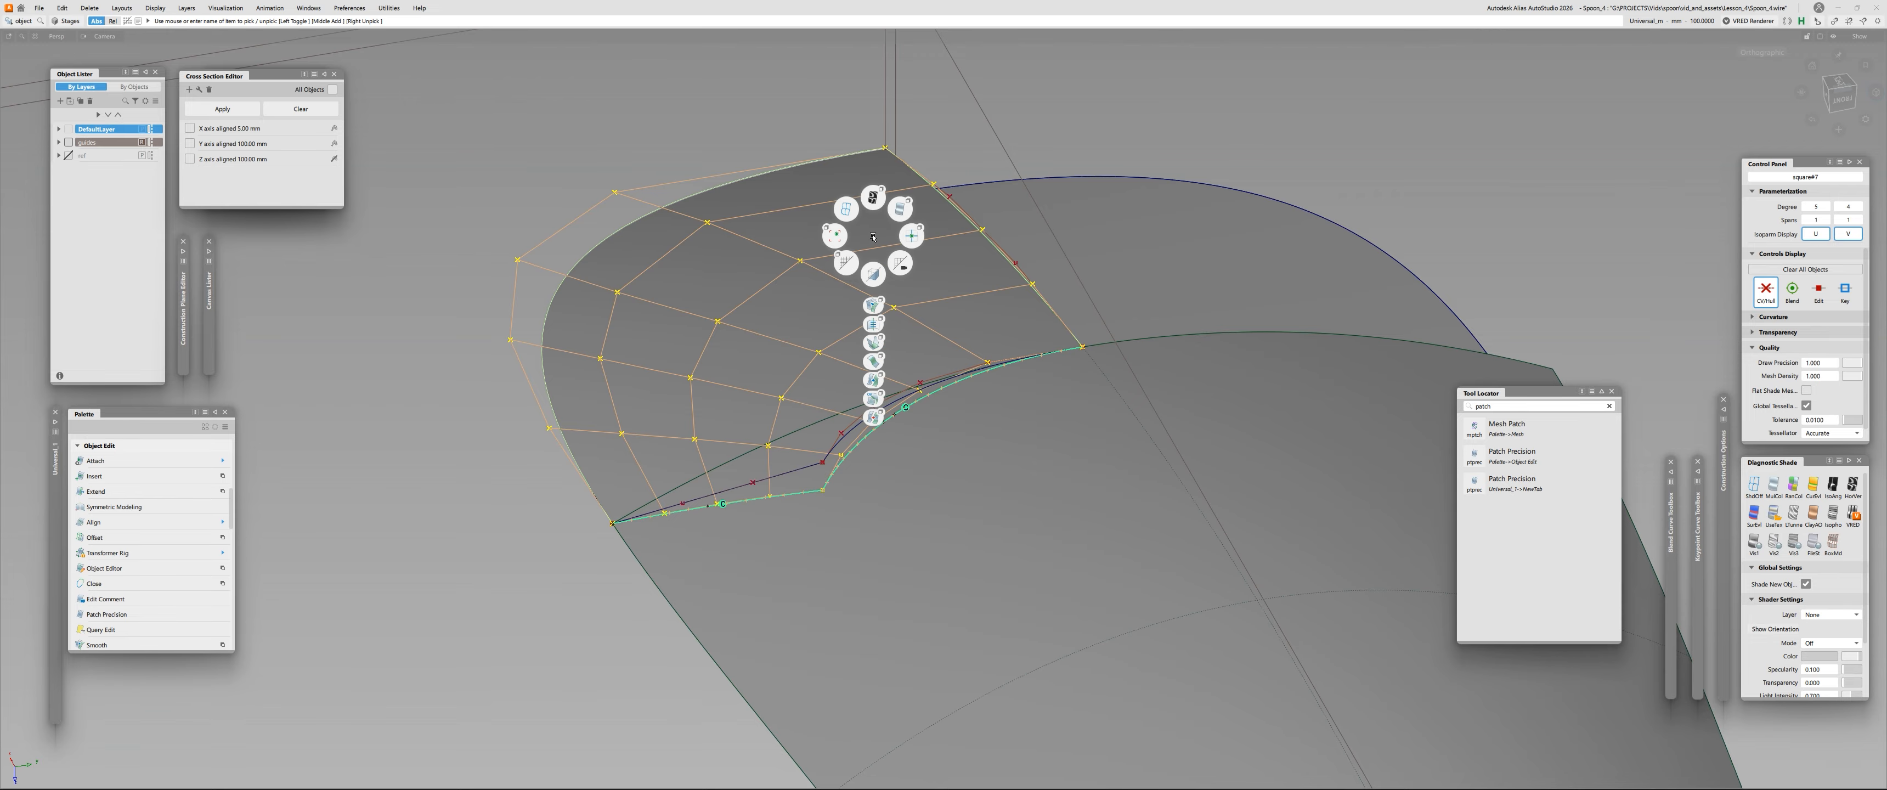
left_click(874, 325)
scroll(1018, 268, "up", 3)
left_click(979, 233)
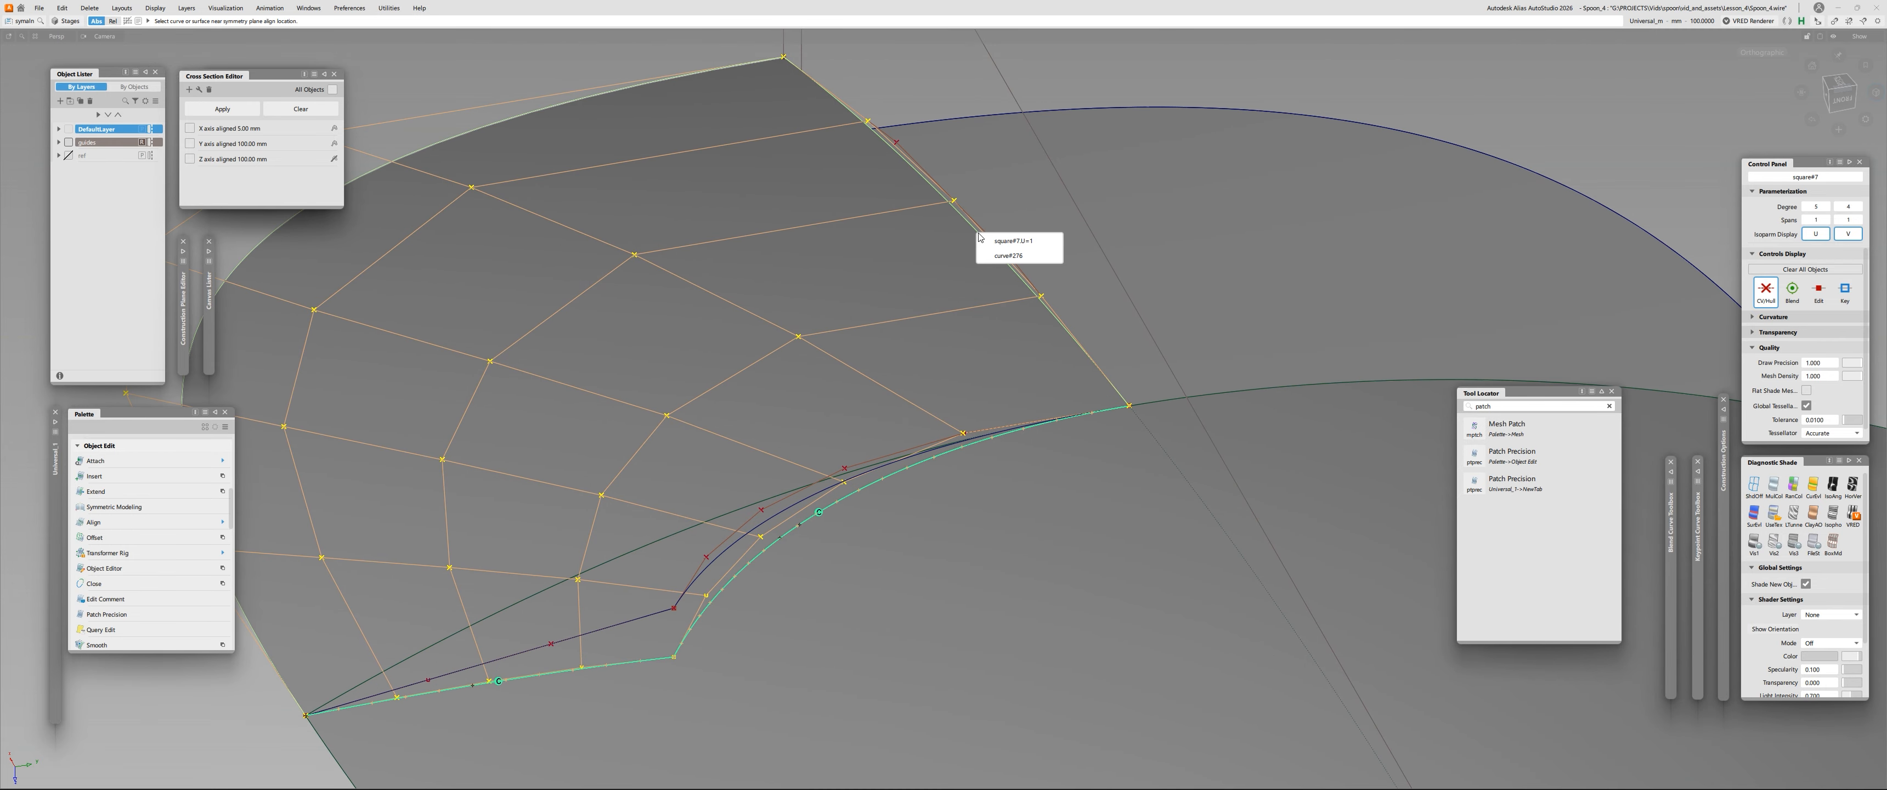
left_click(1007, 242)
scroll(1009, 257, "down", 3)
left_click_drag(1010, 279, 994, 428, "alt+shift")
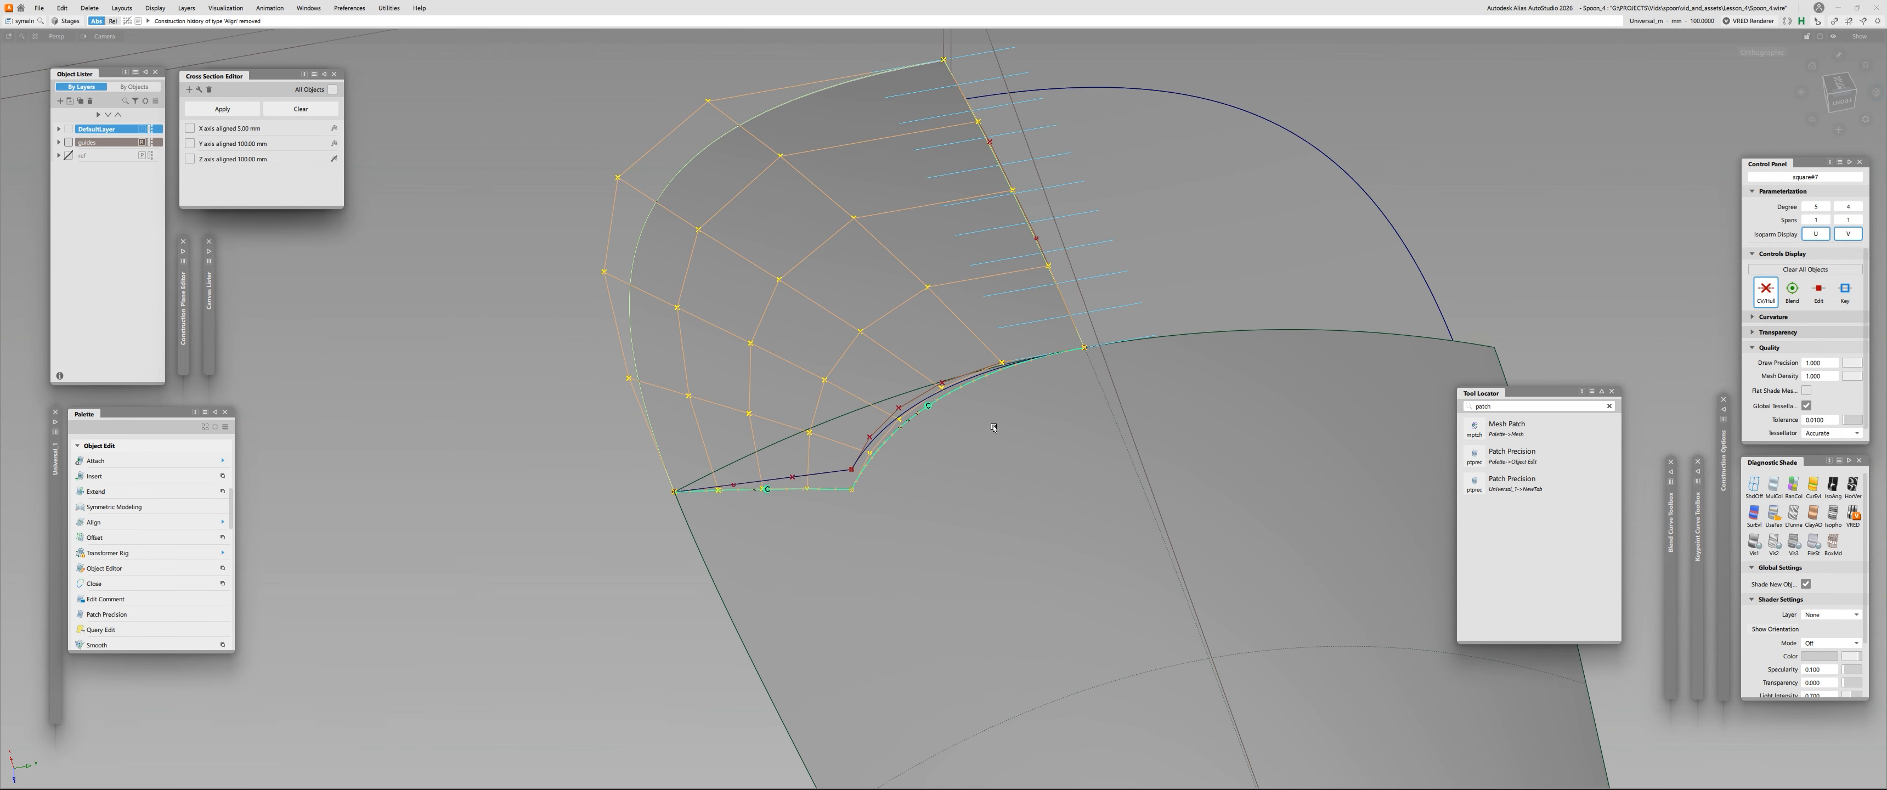
Mirror the end surface and its inner boundary curves to the other half of the handle, and hide the surface CVs.
left_click(1034, 238)
left_click_drag(1026, 271, 890, 382, "alt+shift")
left_click(794, 419)
key("Delete")
left_click_drag(806, 463, 815, 484)
left_click_drag(815, 480, 927, 404, "alt+shift")
left_click(848, 425)
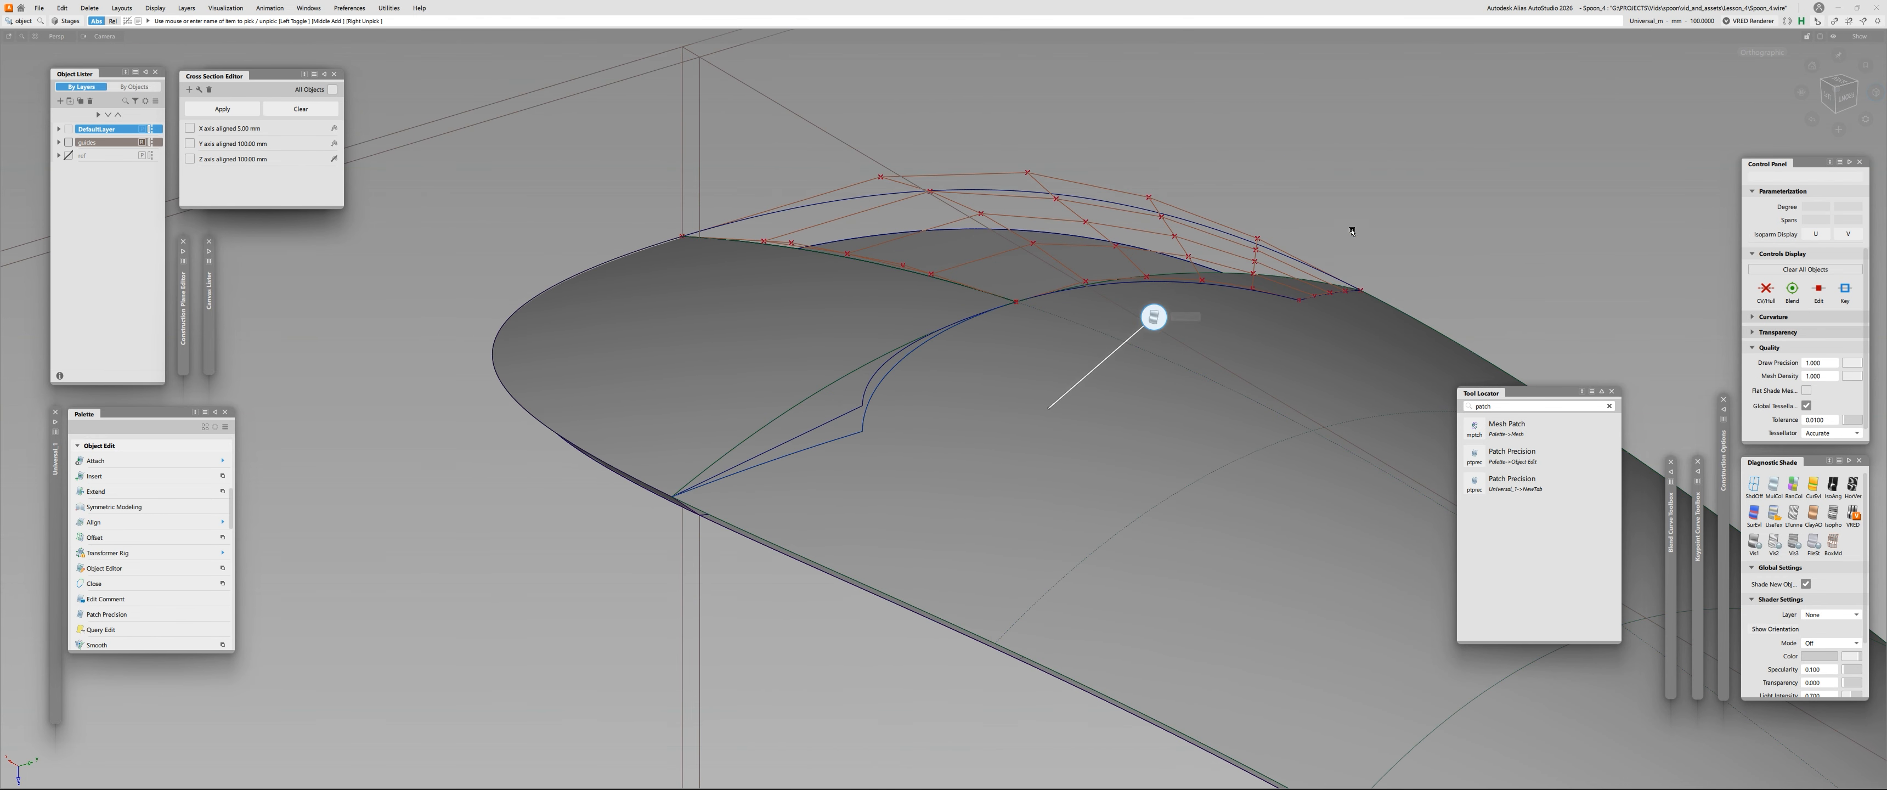
left_click_drag(1352, 231, 1175, 426, "alt+shift")
middle_click_drag(1176, 426, 884, 587, "alt+shift")
left_click(824, 228)
key("Delete")
Project the mirrored inner curve and straight line along Z onto the handle underside as curves on surface.
key("p")
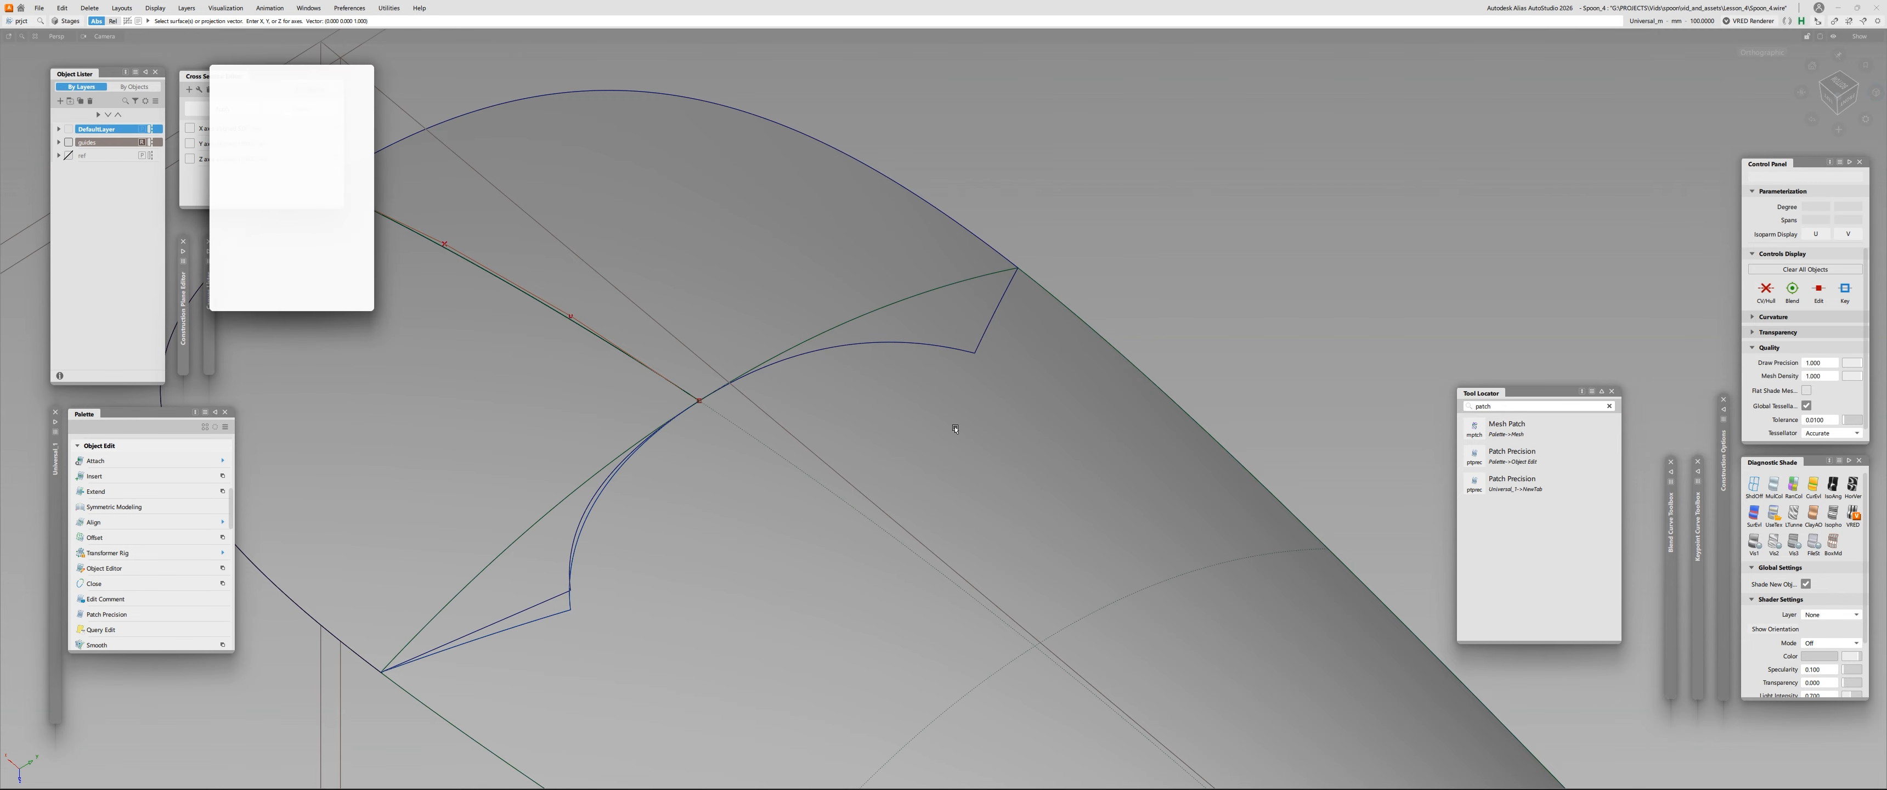
left_click(311, 89)
left_click(977, 460)
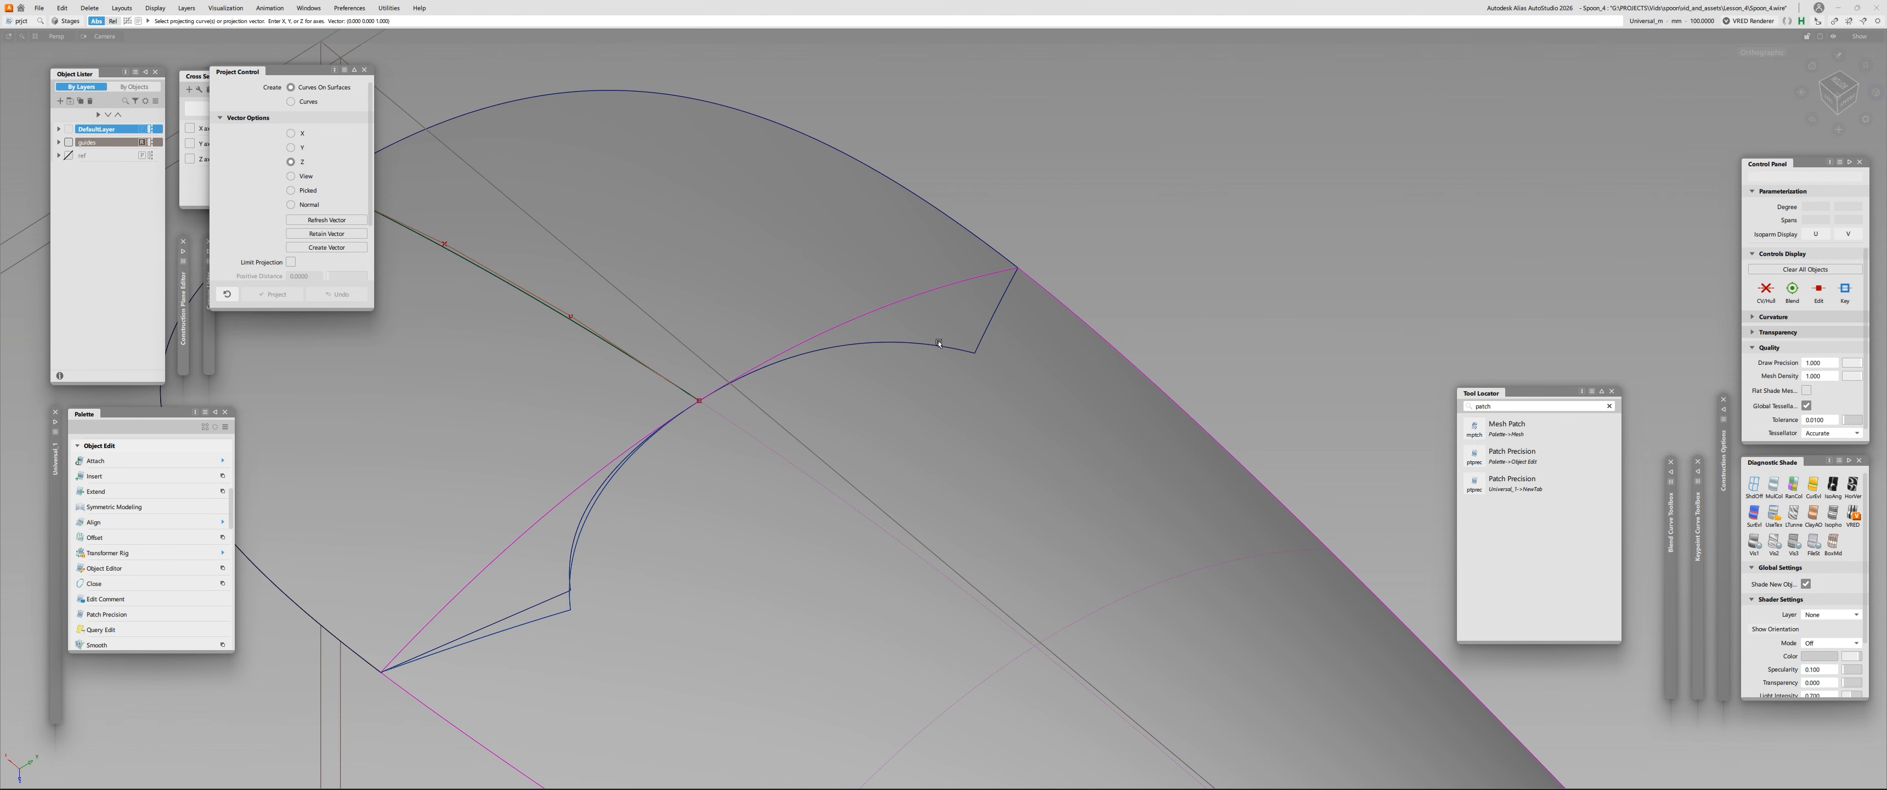
left_click(952, 349)
left_click(981, 342)
key("space")
Check surface continuity along the mirrored half's curved and straight inner boundaries.
key("c")
left_click(967, 351)
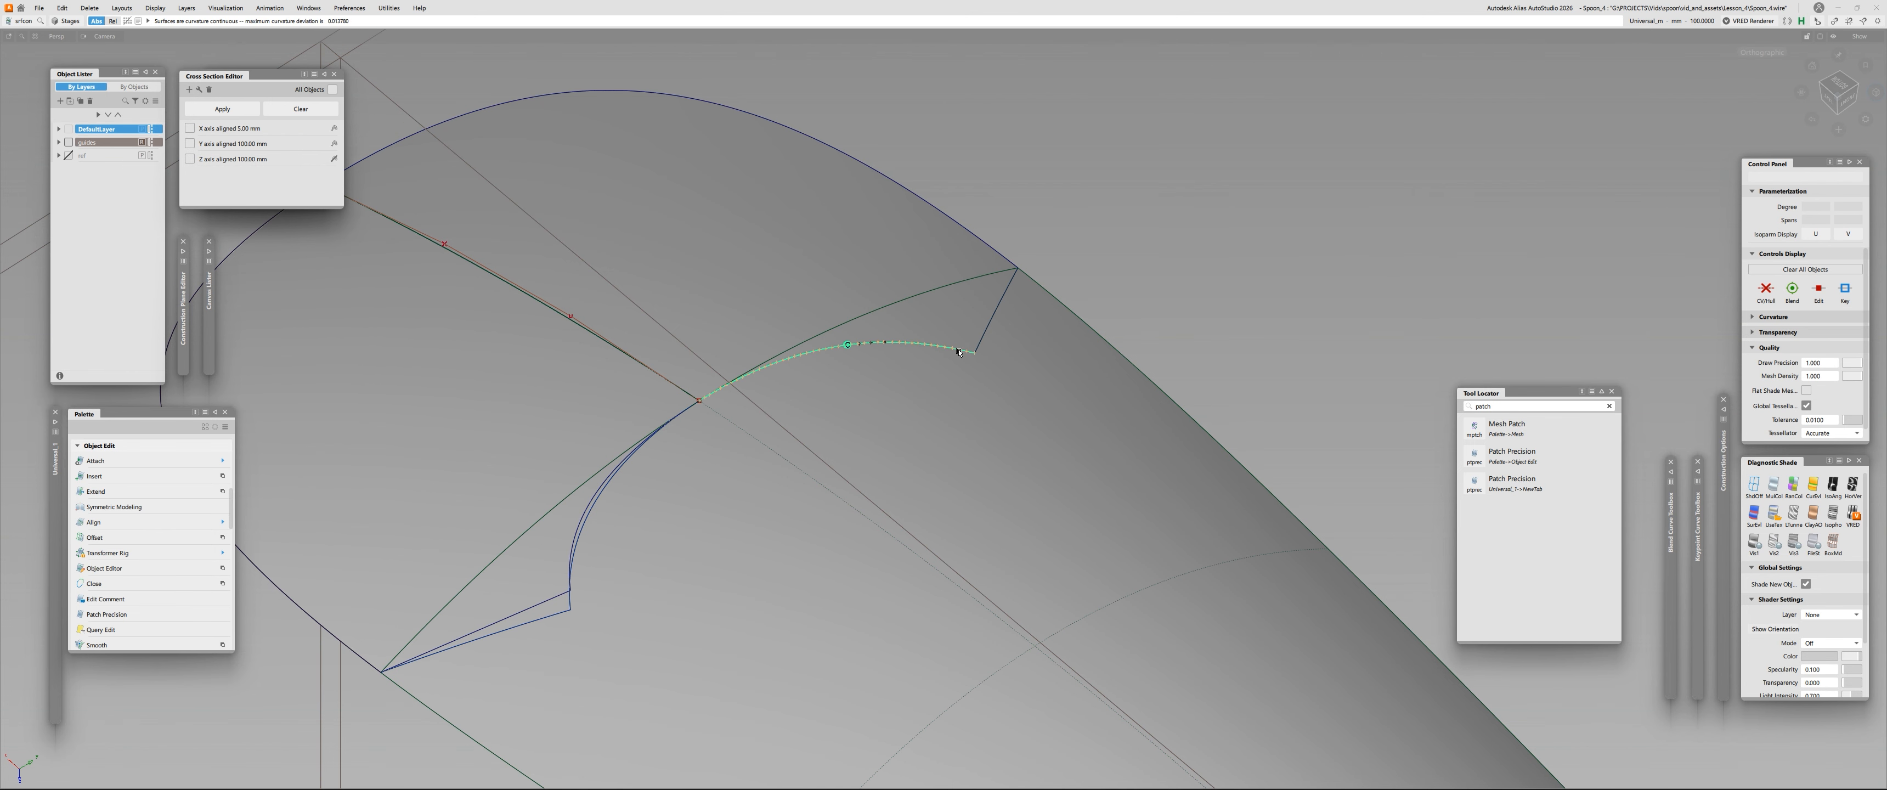
left_click(990, 328)
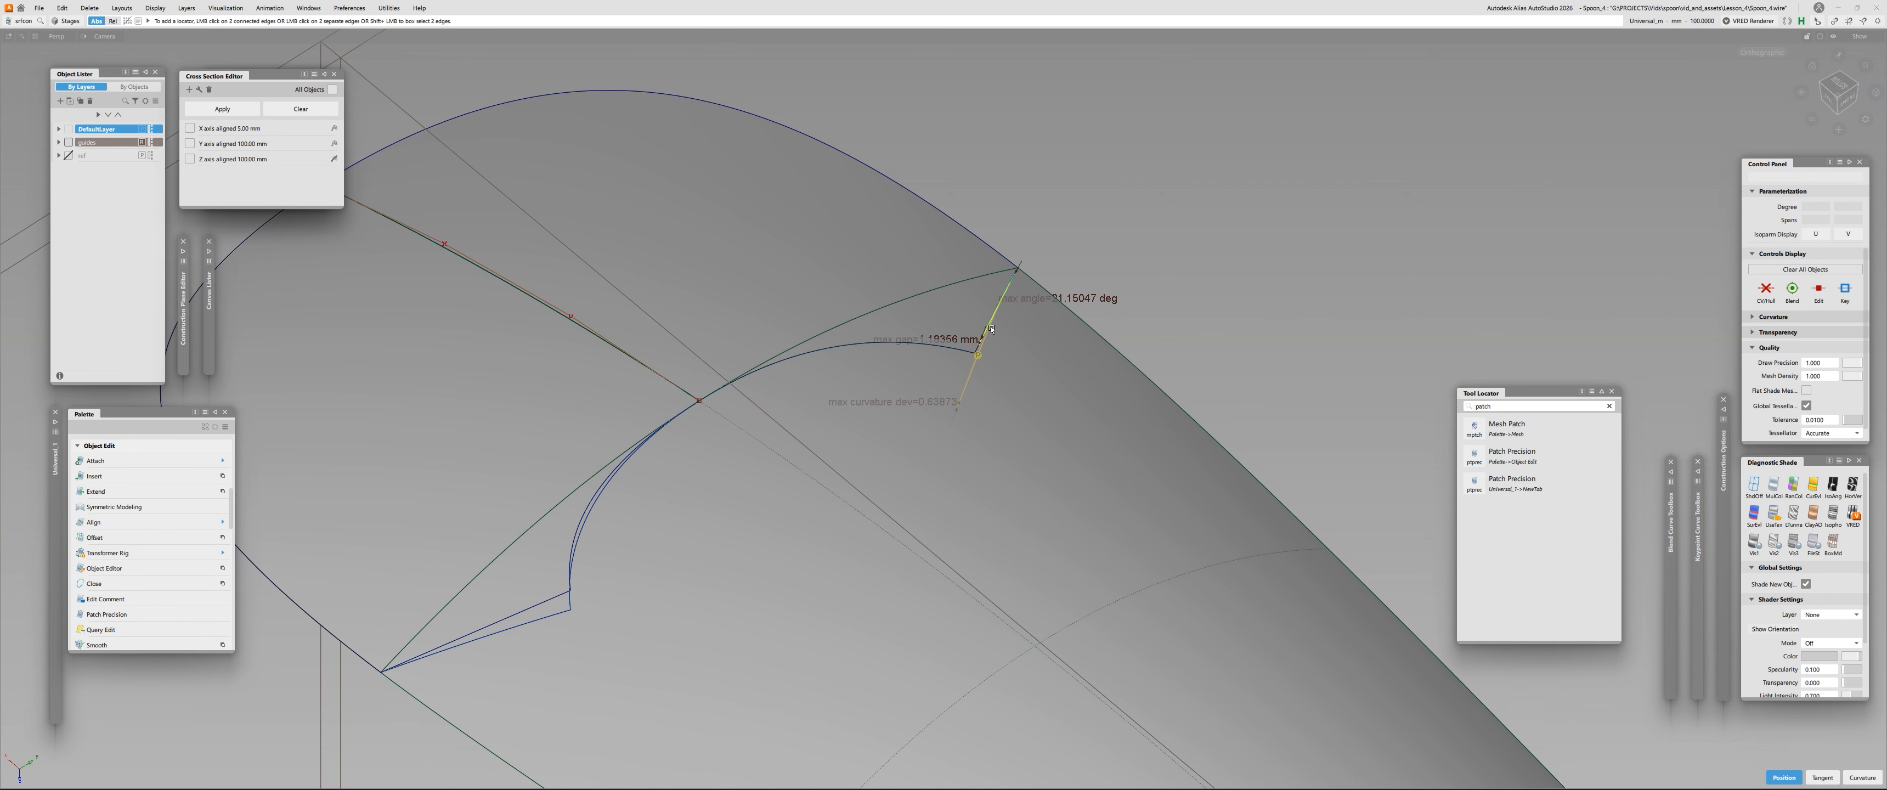
left_click(989, 328)
left_click_drag(989, 328, 1597, 293, "alt+shift")
left_click(1001, 328)
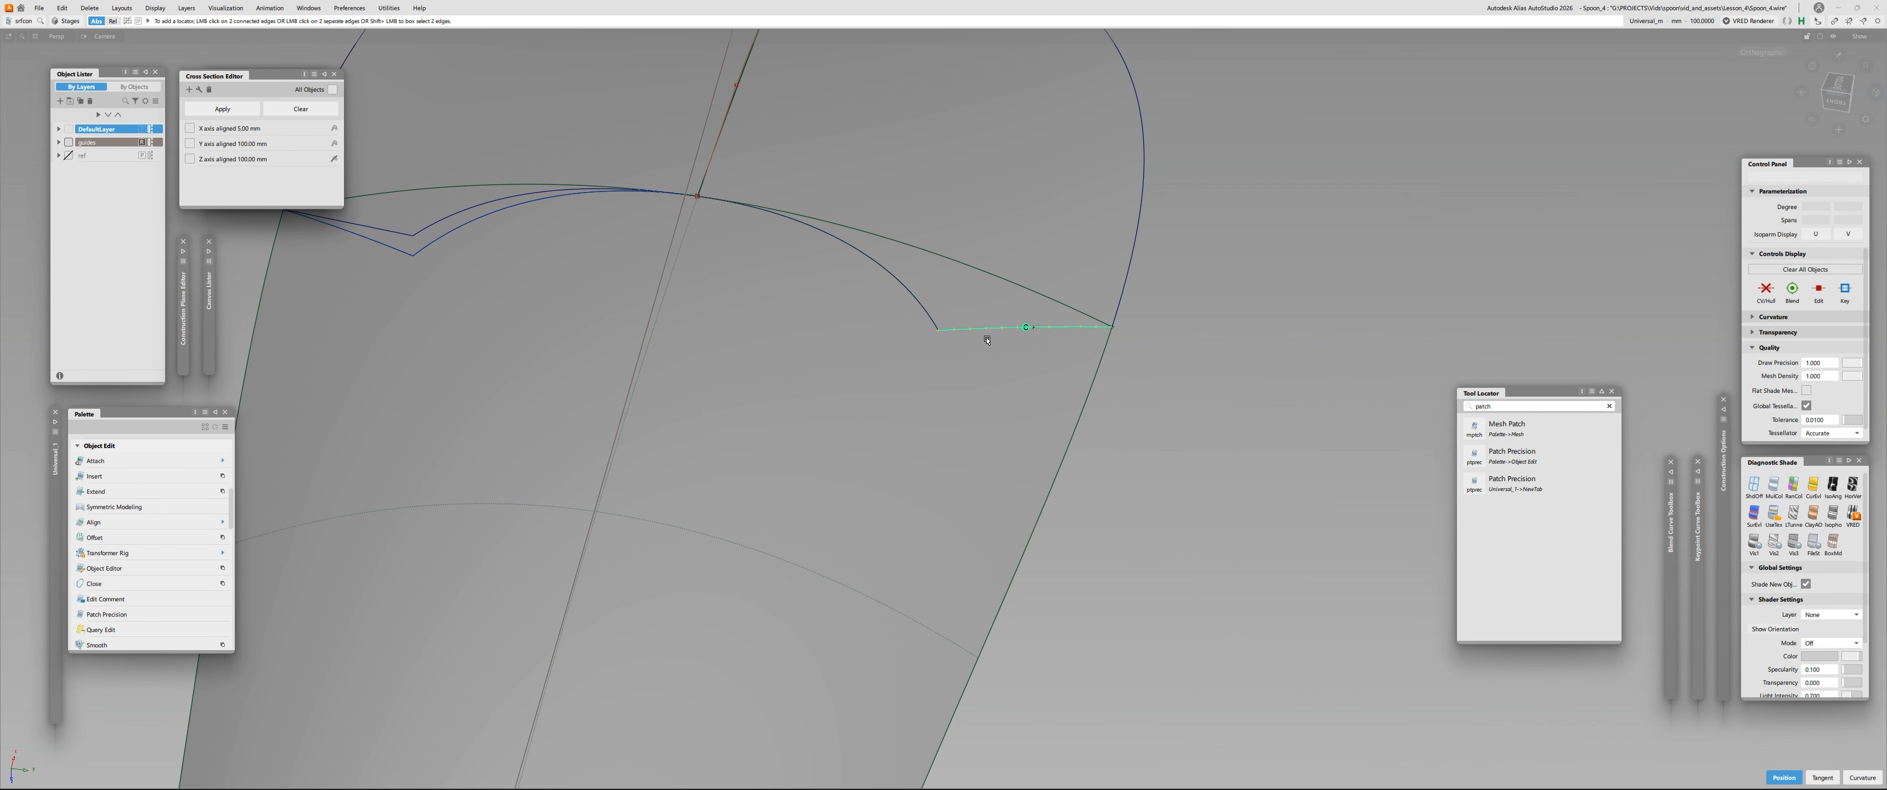
left_click(986, 336)
Trim the handle underside along the inner boundary curves where it meets the end surfaces.
right_click_drag(986, 336, 627, 371, "alt+shift")
mouse_move(627, 371)
left_mouse_down("alt+shift")
mouse_move(696, 376)
mouse_move(448, 451)
left_mouse_up("alt+shift")
key("t")
left_click(766, 366)
Hide the curves and shade the handle underside and end surfaces with zebra stripes.
key("m")
mouse_move(762, 377)
left_mouse_down("alt+shift")
mouse_move(537, 396)
mouse_move(826, 325)
mouse_move(1279, 396)
left_mouse_up("alt+shift")
left_click(1853, 481)
left_click_drag(1715, 173, 912, 349, "alt+shift")
mouse_move(682, 415)
left_mouse_down("alt+shift")
mouse_move(716, 367)
mouse_move(662, 438)
left_mouse_up("alt+shift")
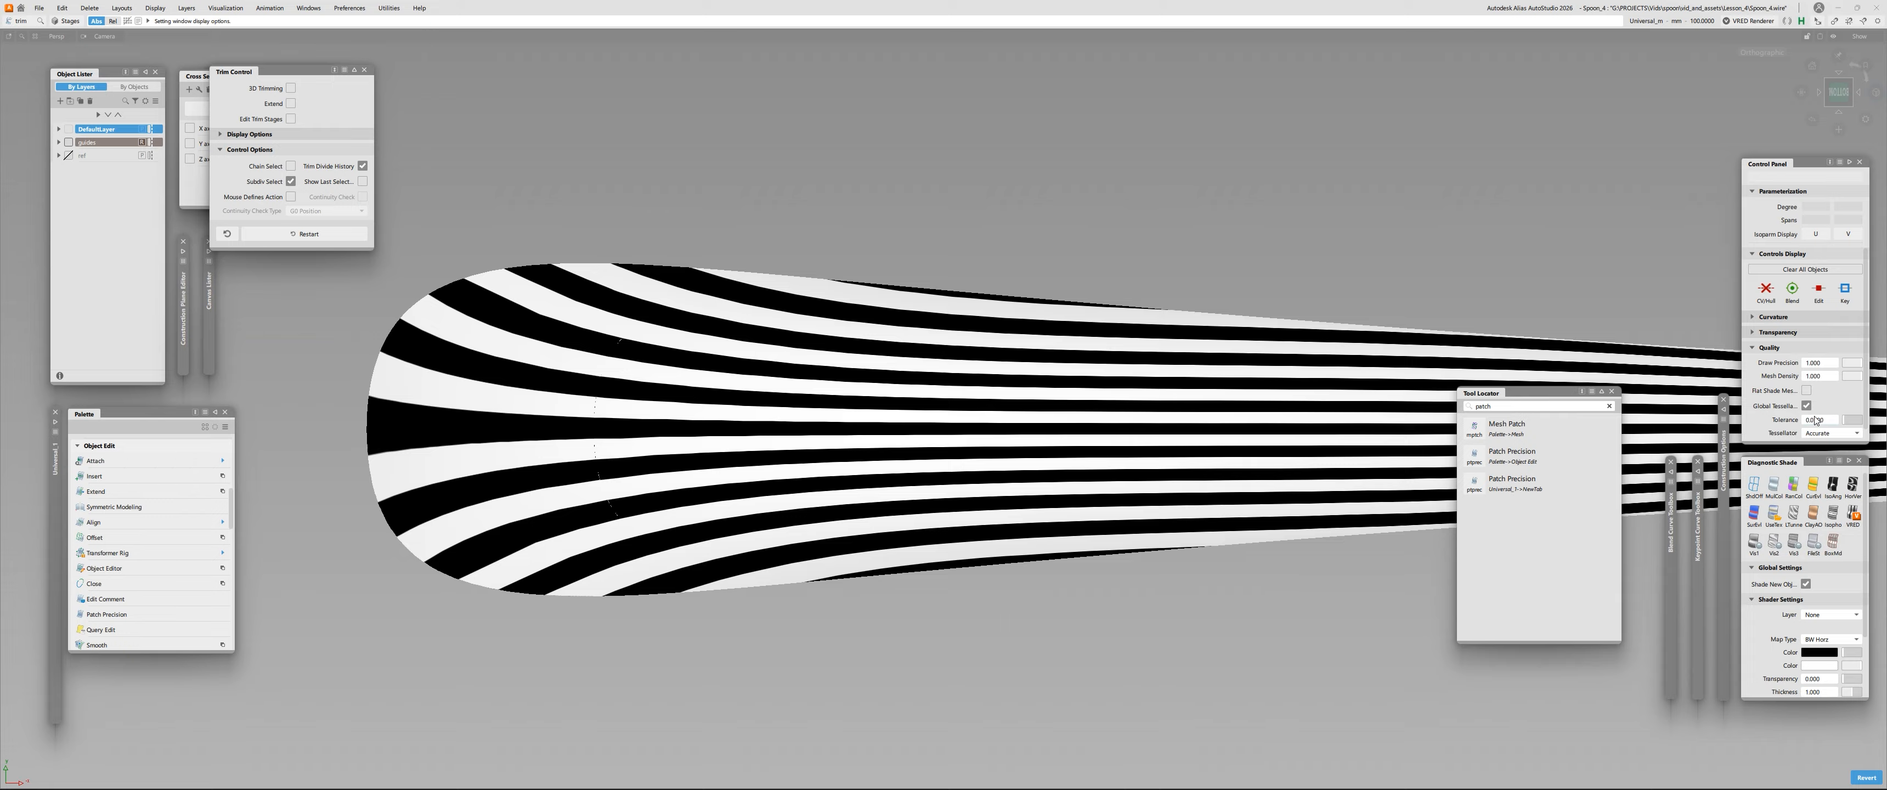
Try a display tolerance of 0.0010, and set it back to 0.0100.
left_click_drag(1815, 417, 1856, 423)
type("010")
key("Return")
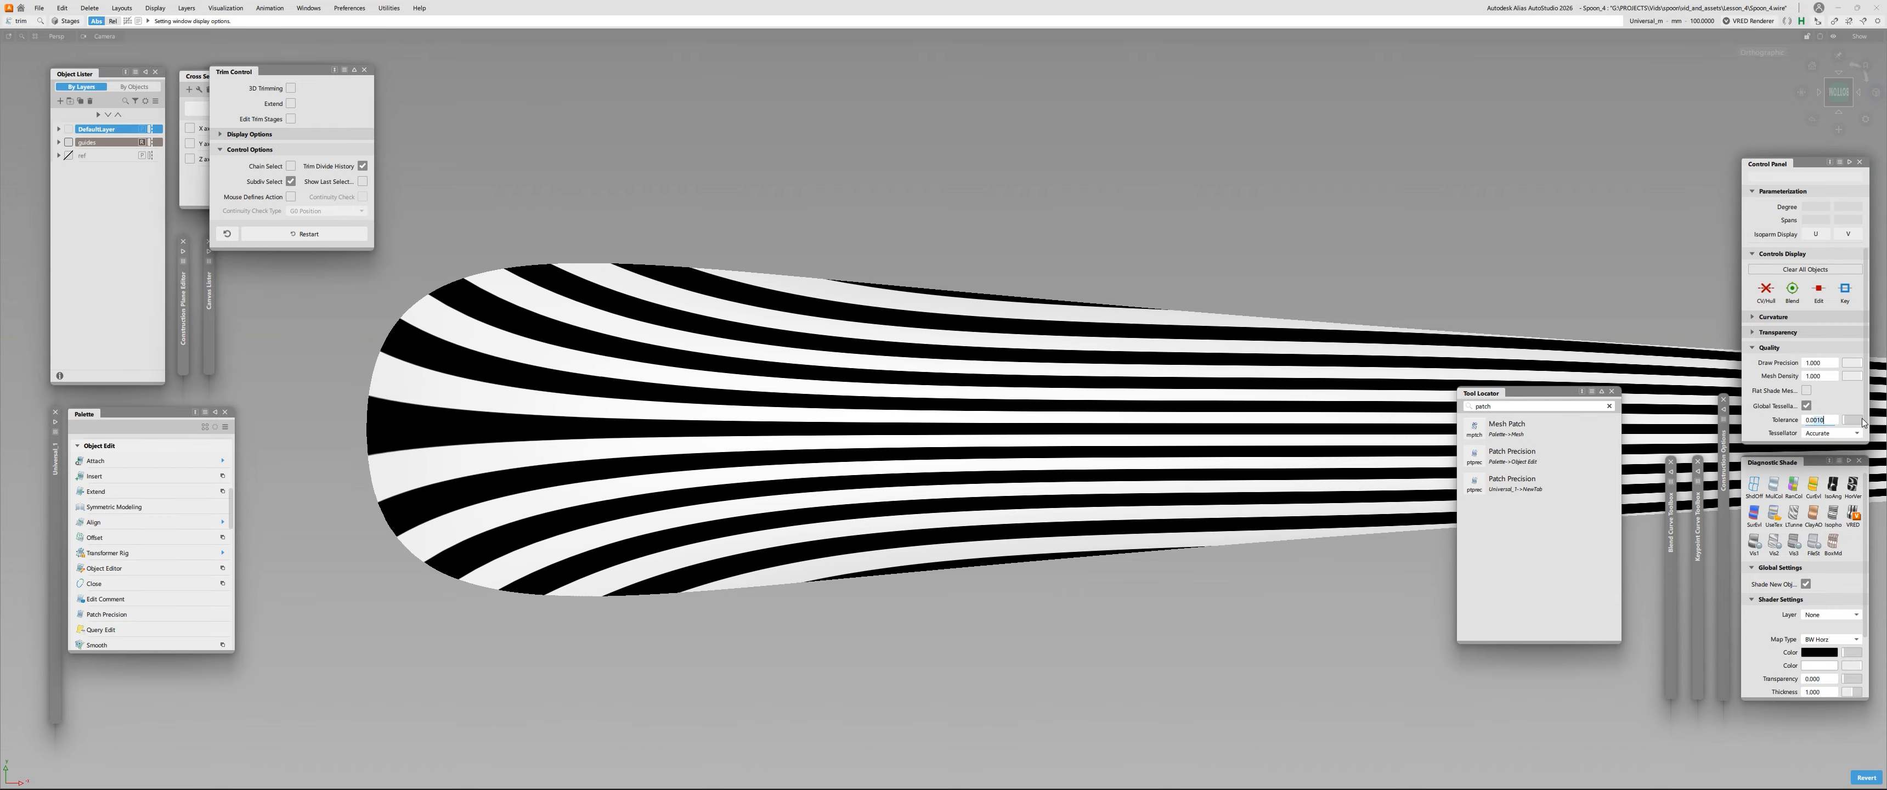
type("100")
key("Return")
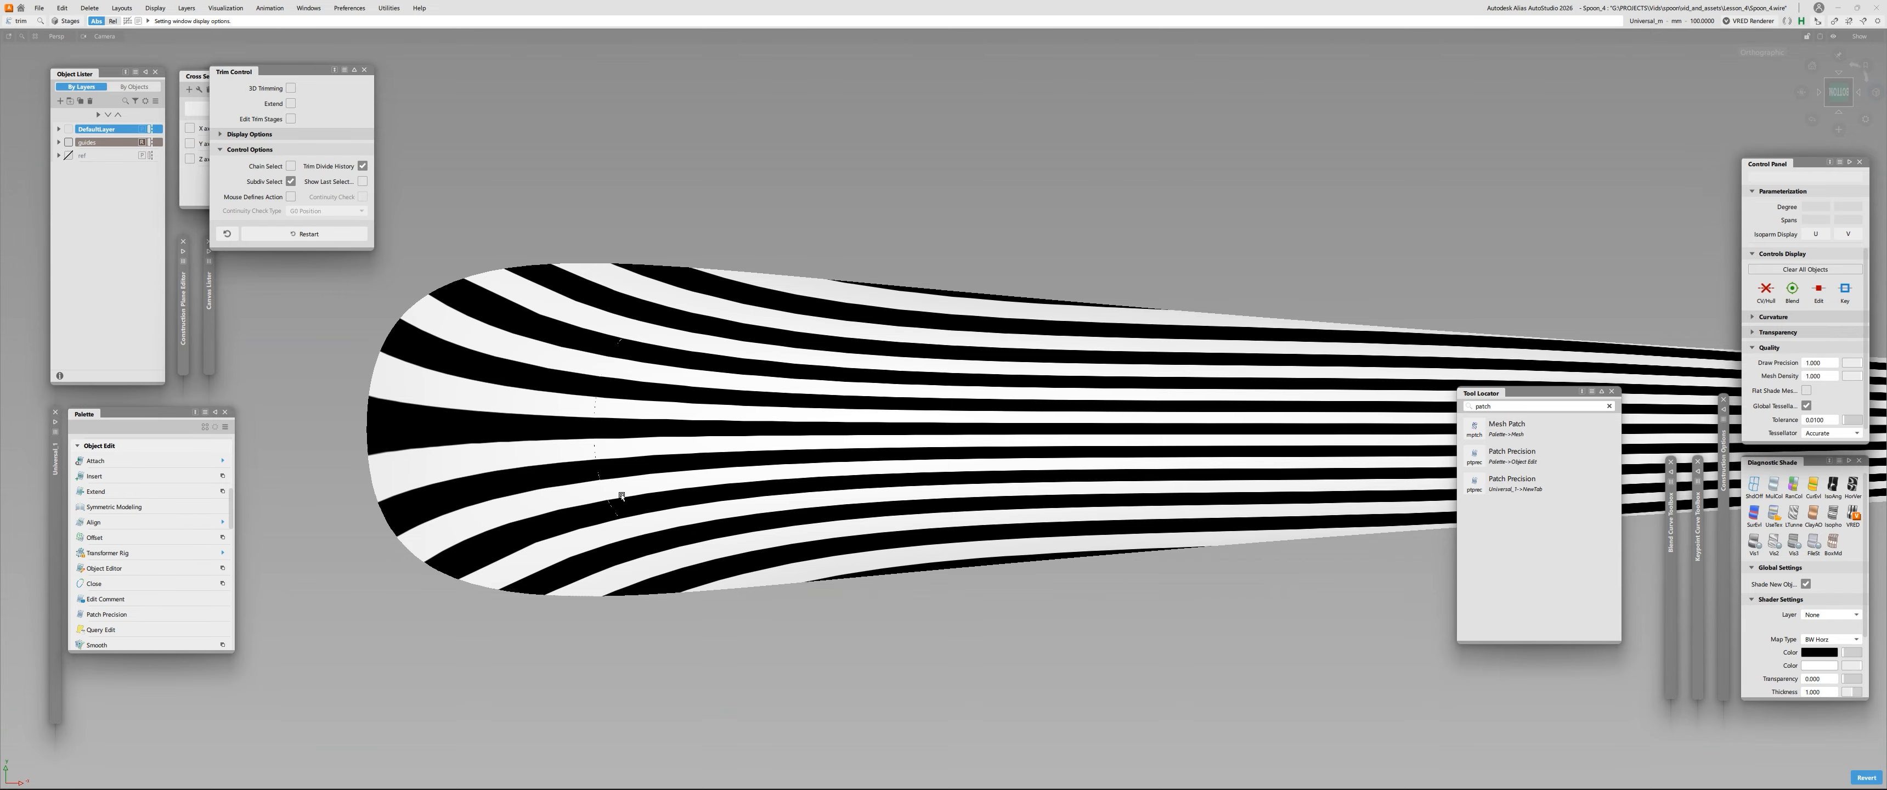
Examine the zebra stripe flow across the transition between the handle underside and its end, and show the curves again.
left_click_drag(1177, 748, 1143, 489, "alt+shift")
right_click_drag(1143, 489, 1025, 447, "alt+shift")
left_click_drag(1026, 448, 1095, 304, "alt+shift")
right_click_drag(1095, 303, 804, 316, "alt+shift")
left_click_drag(804, 316, 893, 366, "alt+shift")
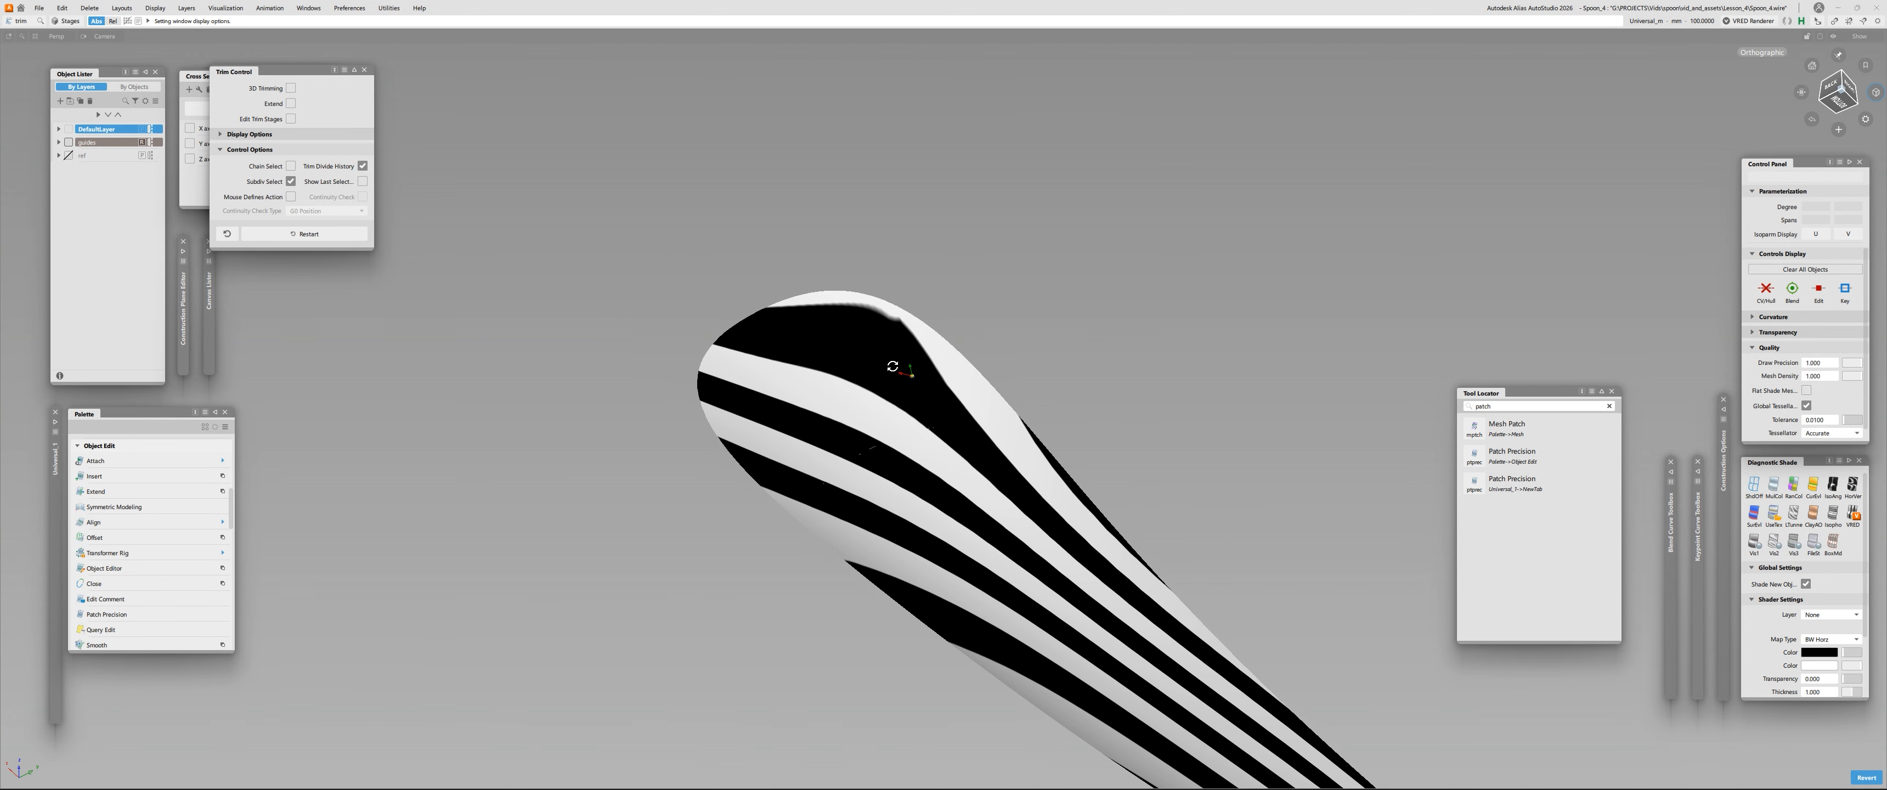
key("alt+m")
right_click_drag(892, 367, 762, 371, "alt+shift")
left_click_drag(1334, 520, 1334, 485, "ctrl+shift")
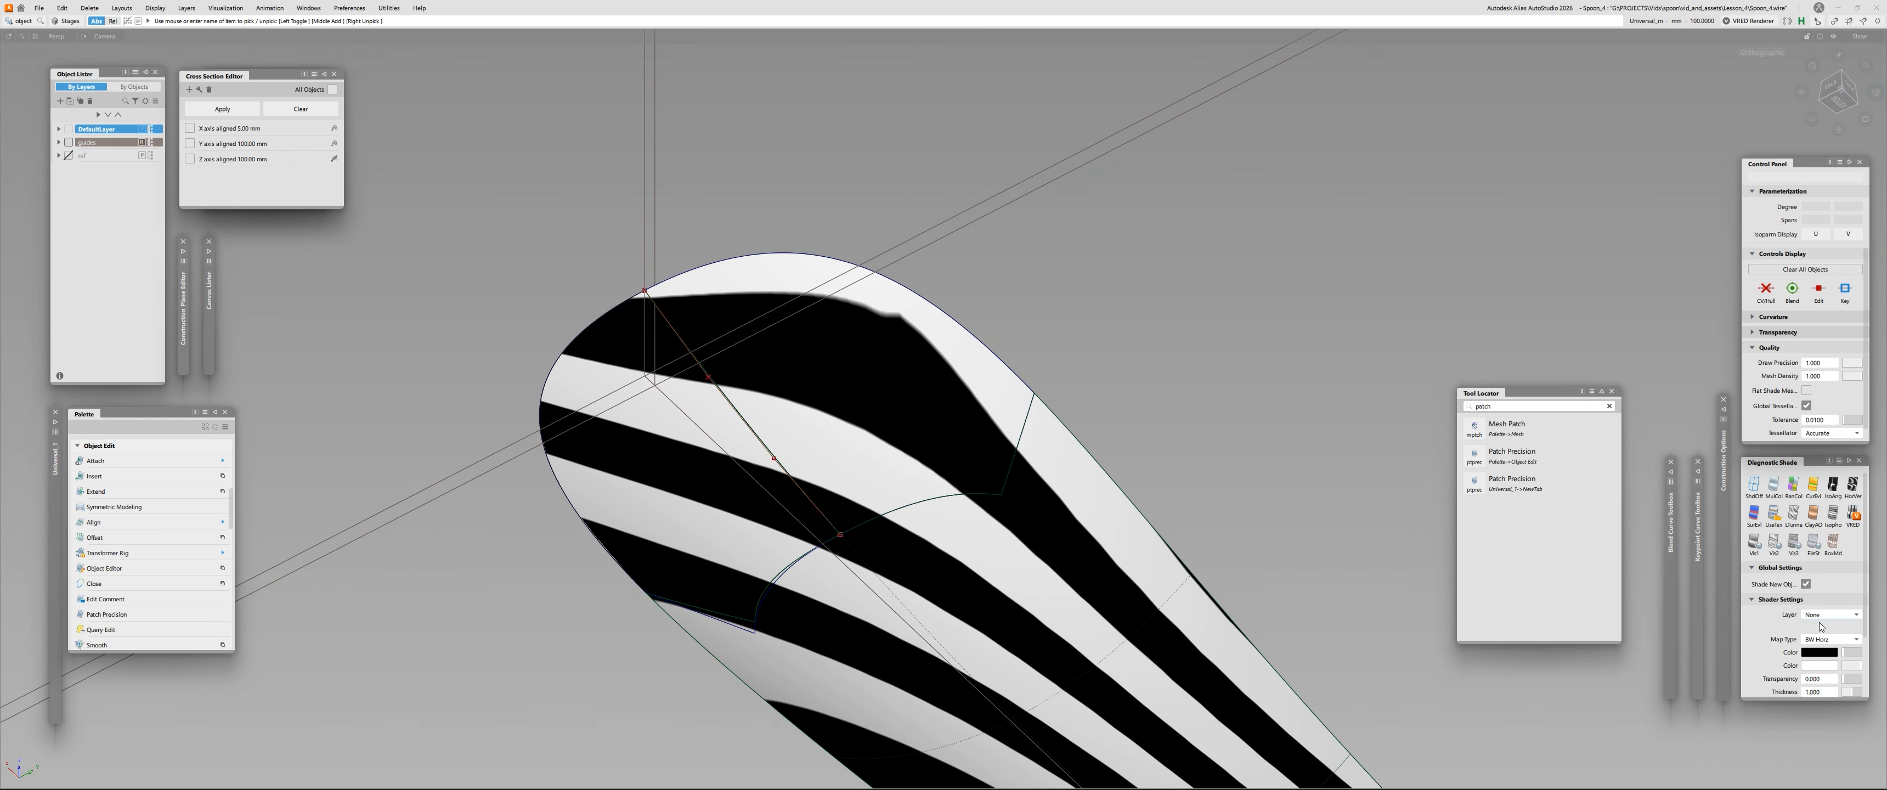
Set the display tolerance to 0.0010 for smoother zebra stripes over the handle's end.
scroll(1823, 627, "down", 3)
left_click_drag(1235, 533, 694, 322, "alt+shift")
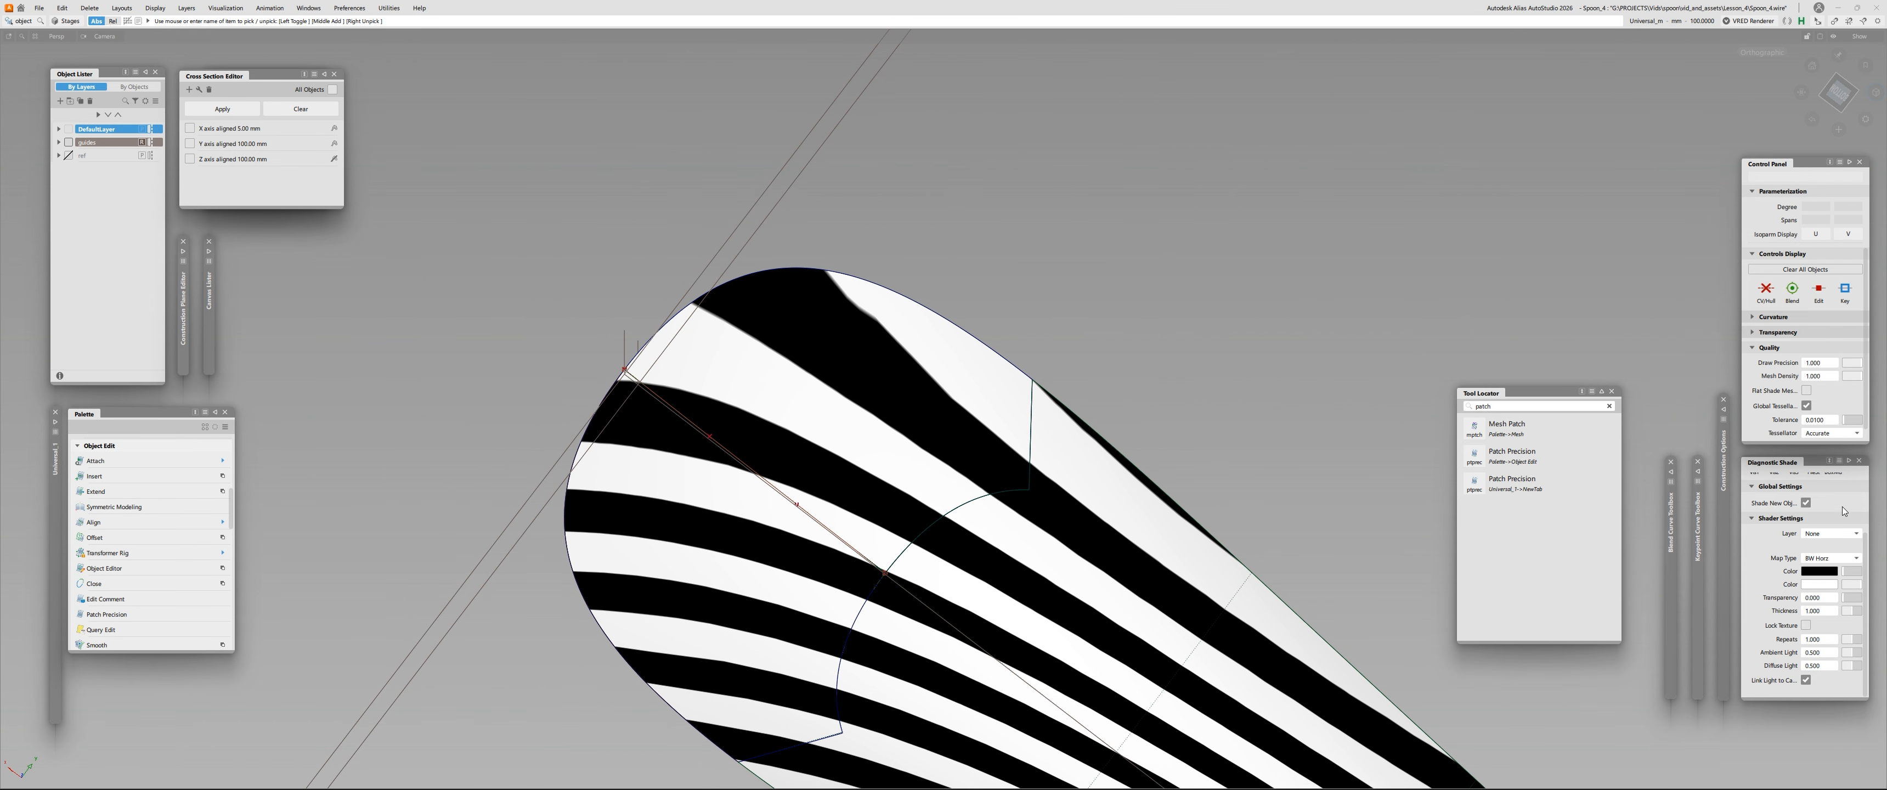
left_click(1817, 422)
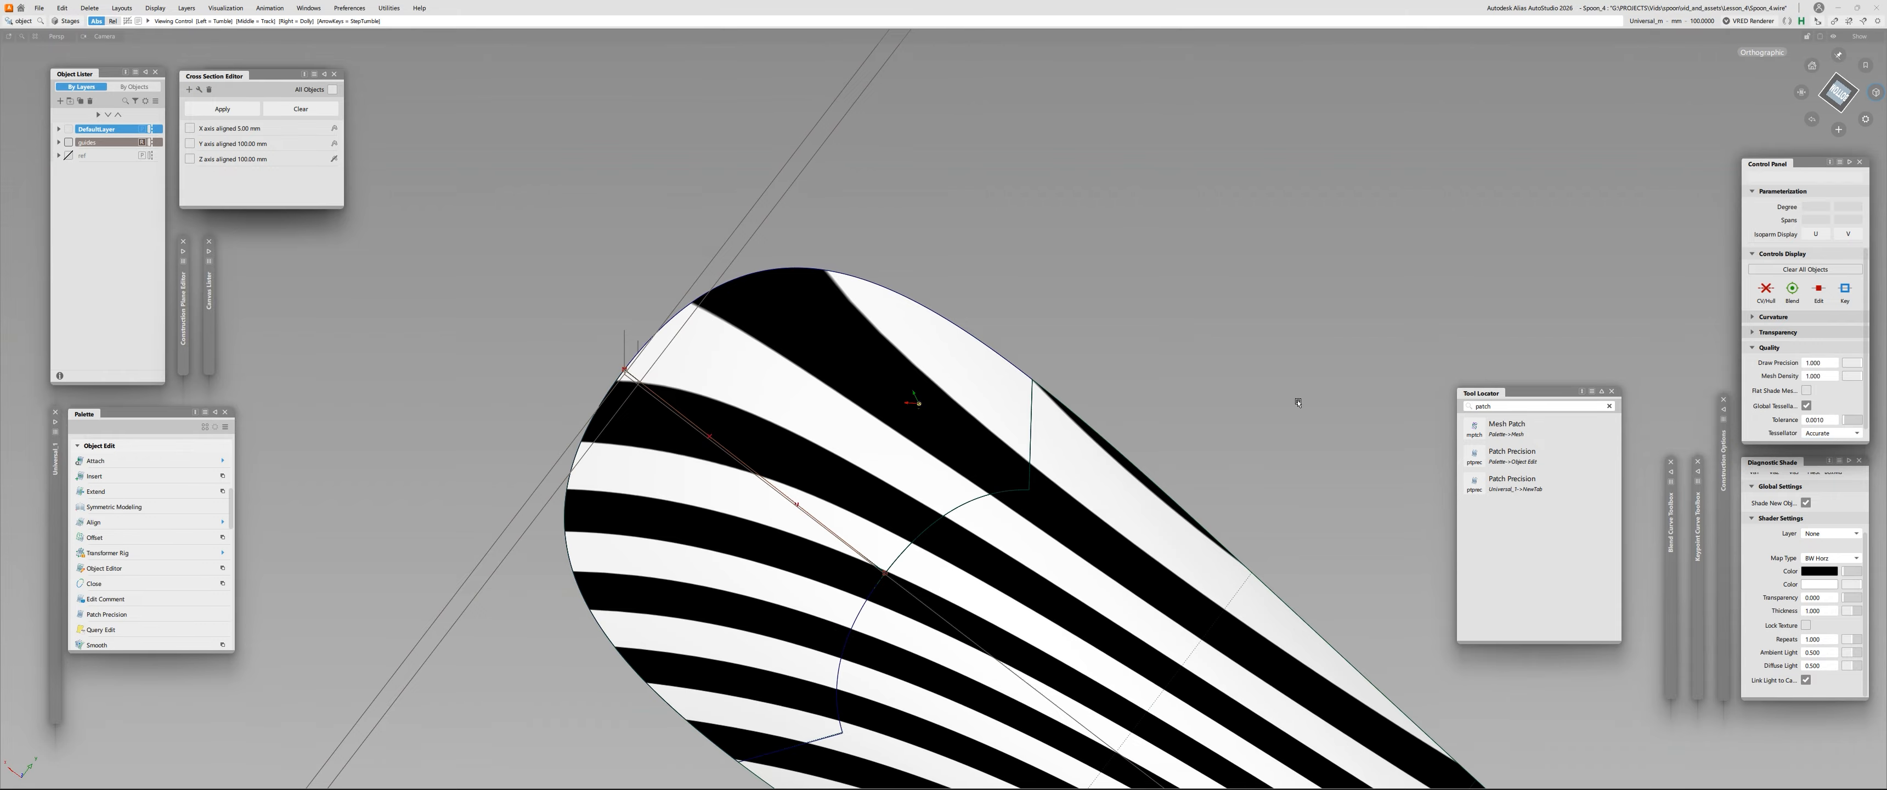
left_click_drag(815, 363, 1490, 331, "alt+shift")
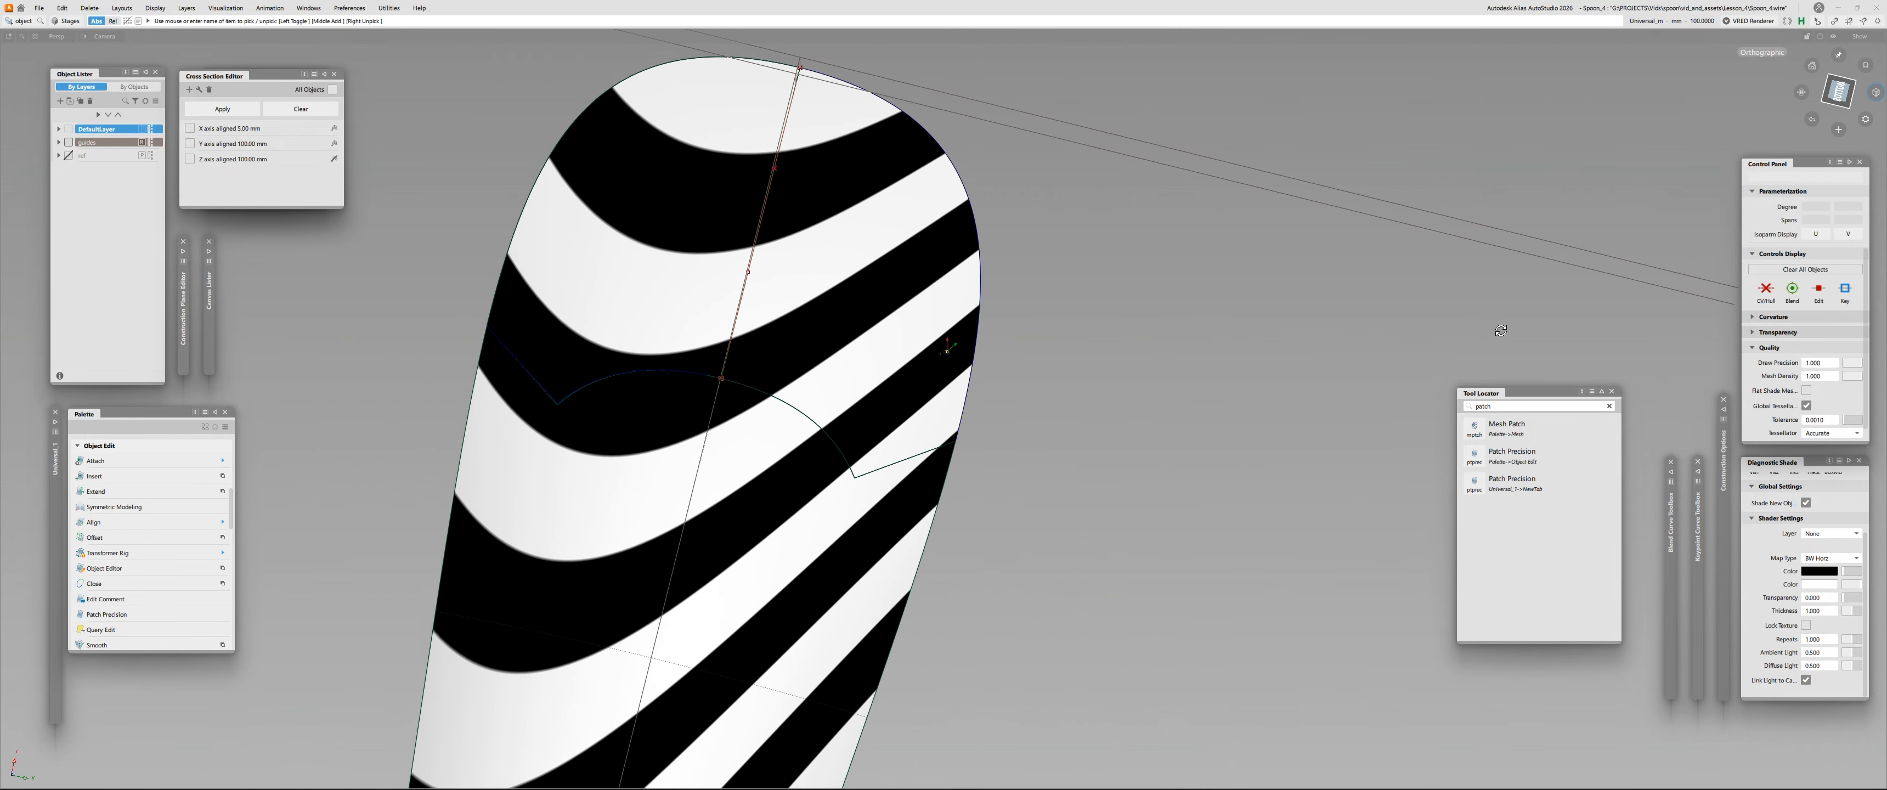
Display the original end surface's CVs and switch the zebra stripes back to plain shading.
left_click(1766, 289)
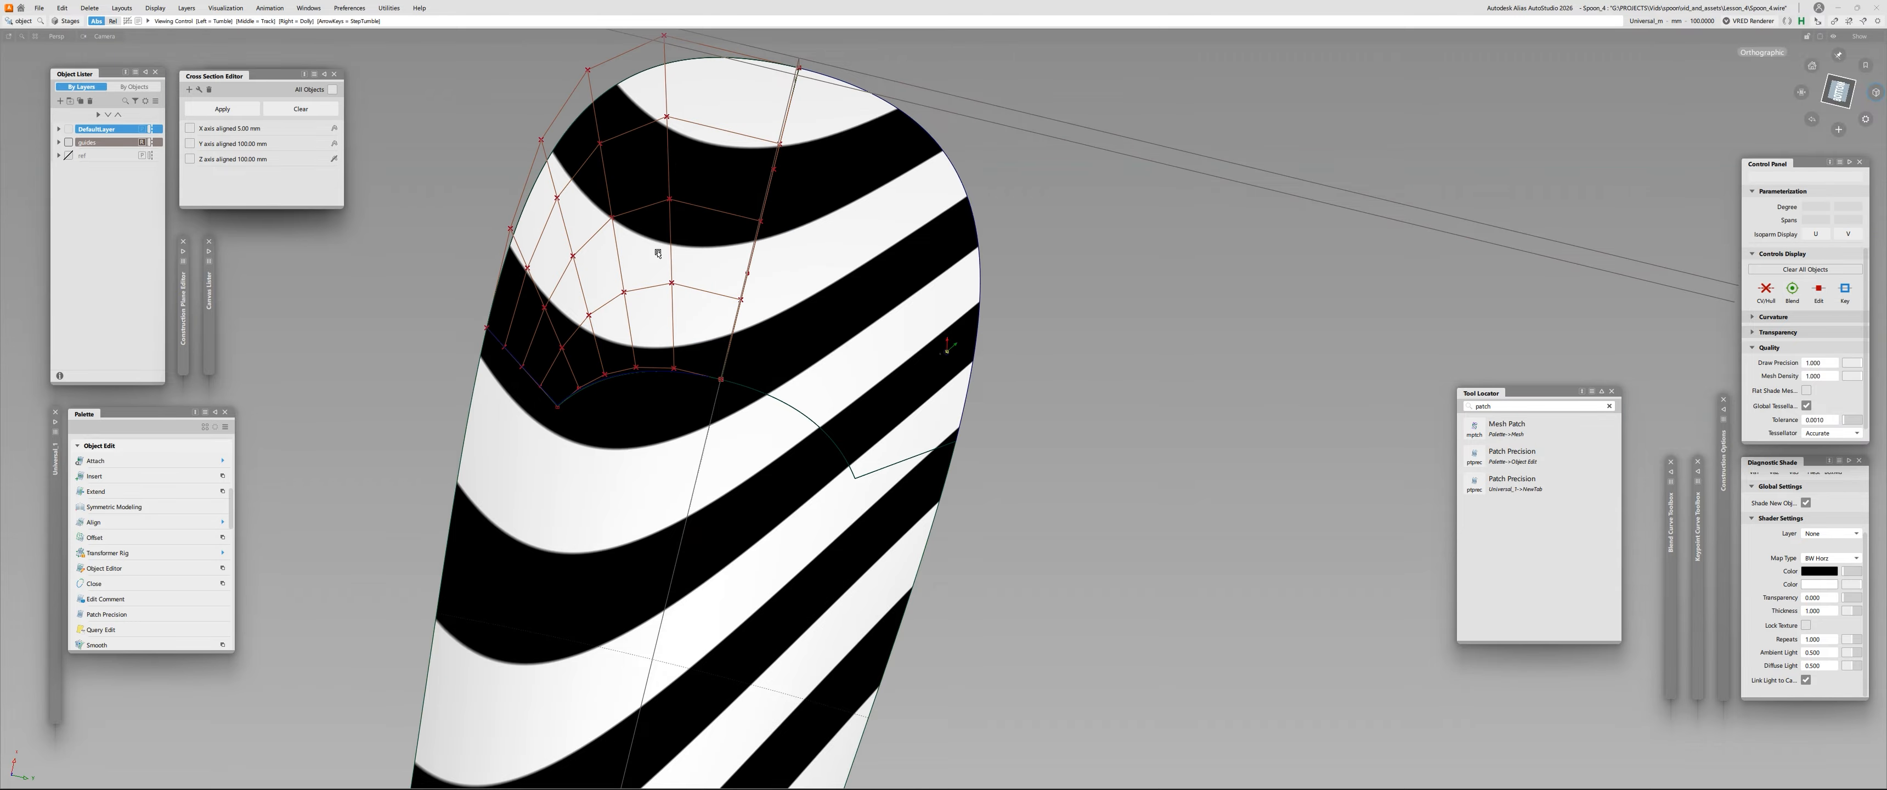
right_click_drag(657, 248, 773, 131, "alt+shift")
middle_click_drag(773, 131, 843, 430, "alt+shift")
left_click_drag(806, 446, 821, 264, "alt+shift")
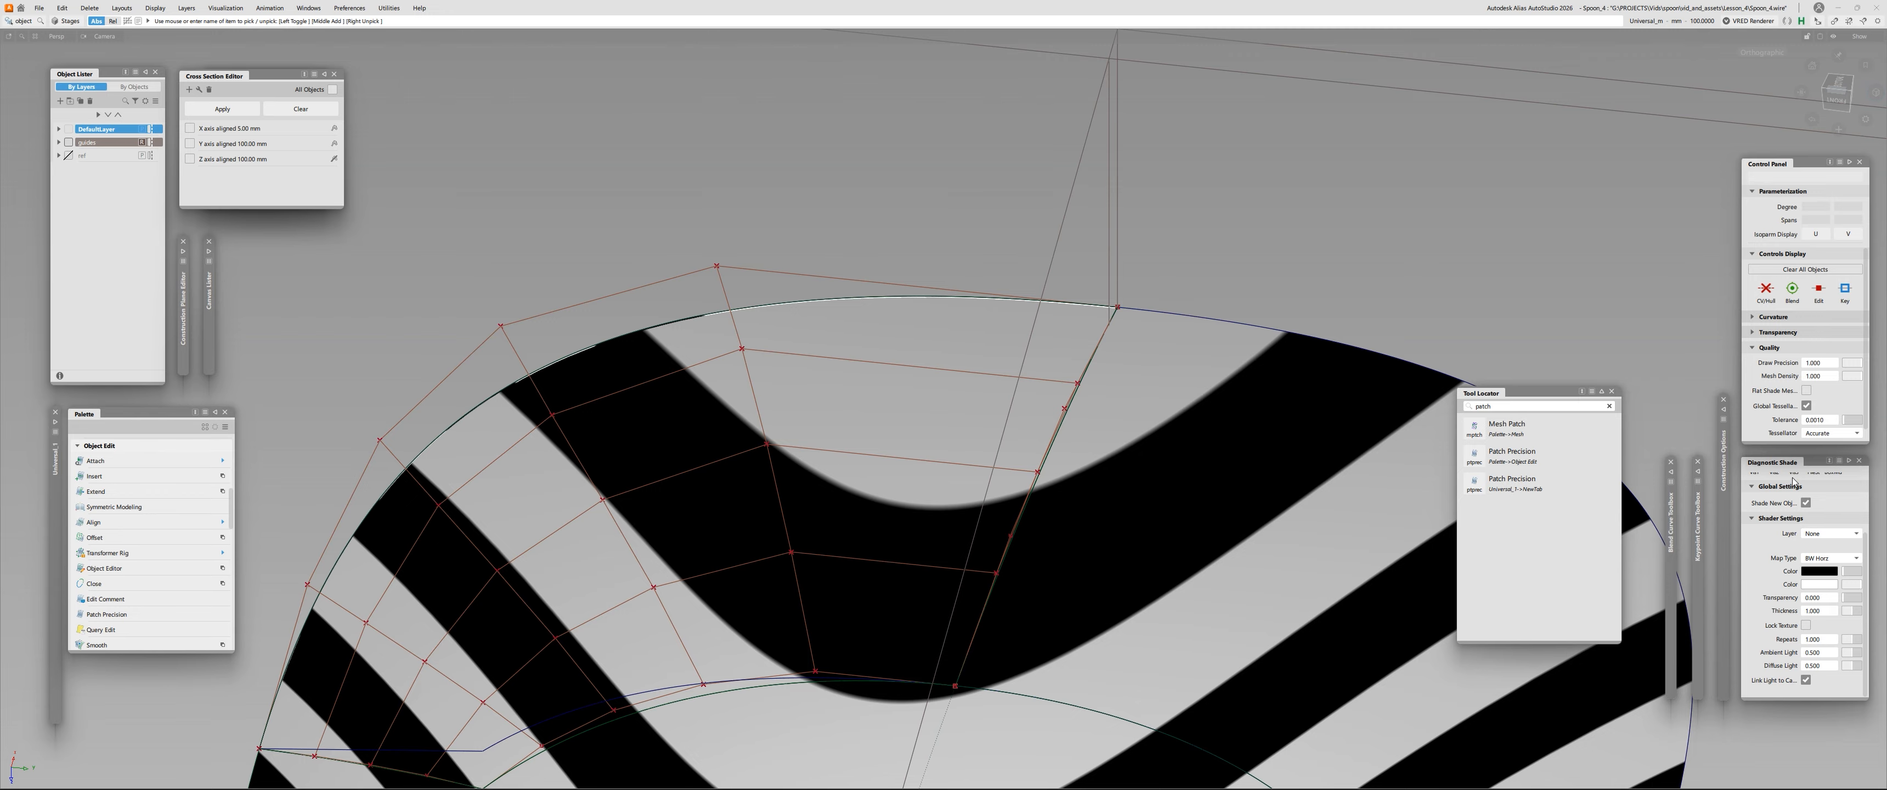
scroll(1794, 482, "up", 3)
left_click(1774, 485)
middle_click_drag(627, 530, 751, 373, "alt+shift")
mouse_move(751, 373)
left_mouse_down("alt+shift")
mouse_move(699, 387)
mouse_move(753, 266)
mouse_move(747, 309)
mouse_move(472, 326)
left_mouse_up("alt+shift")
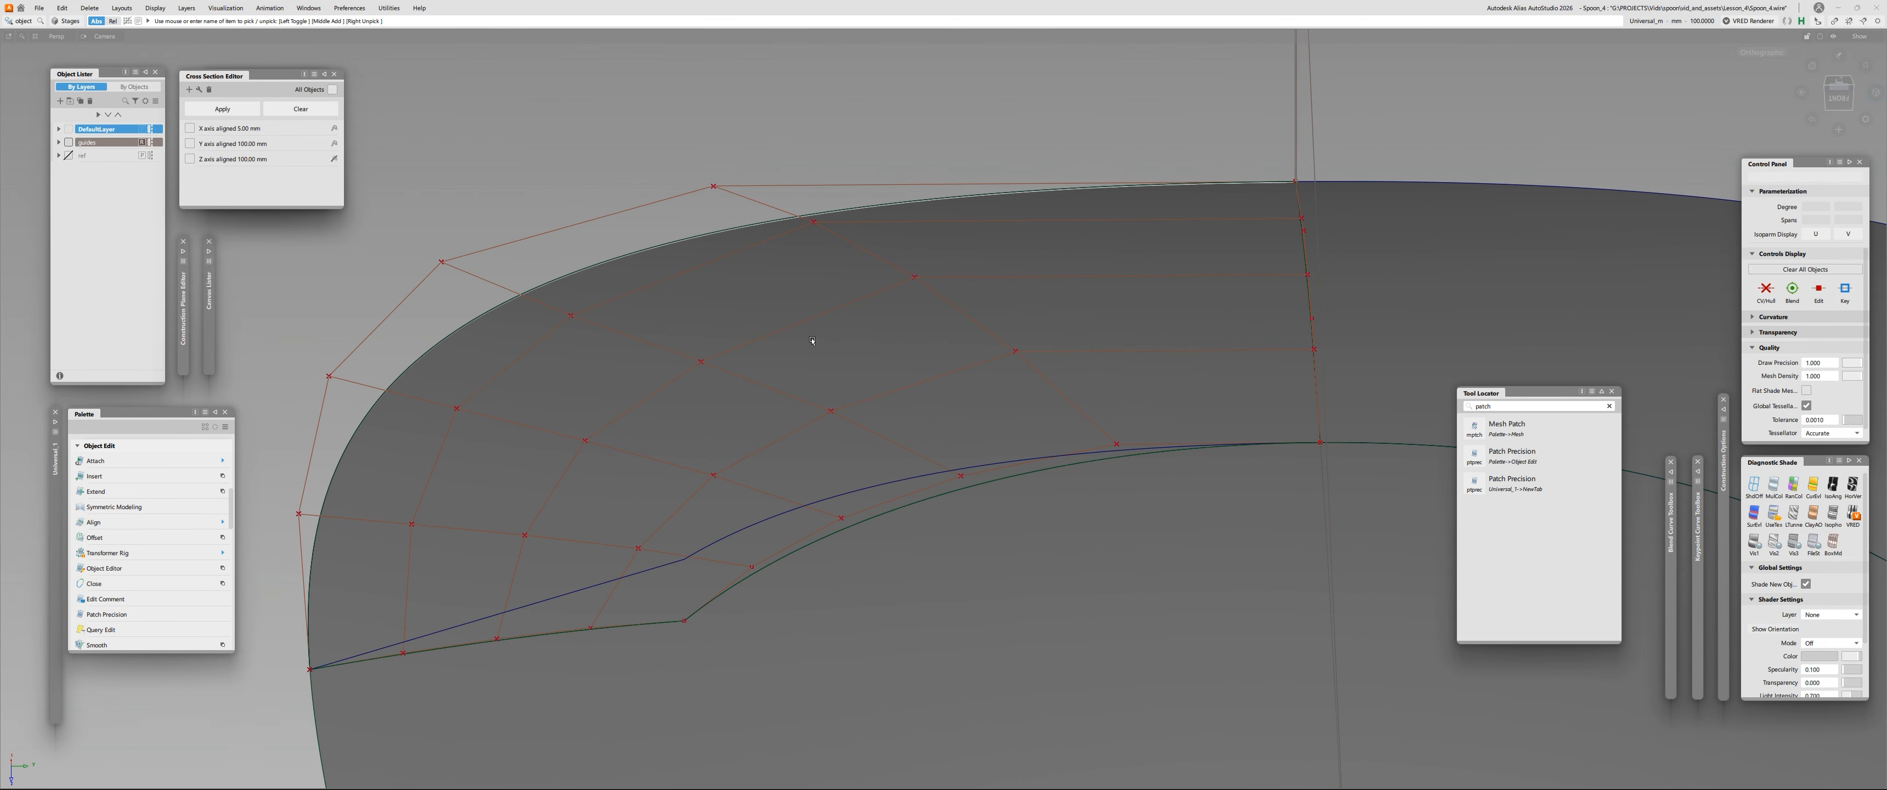
Adjust the second-row CV just inside the middle of the end surface's outer edge along the surface normal.
left_click(812, 341)
left_click(1589, 300)
key("shift+Delete")
key("Return")
left_click(880, 517)
left_click_drag(647, 378, 732, 411, "alt+shift")
left_click(733, 413)
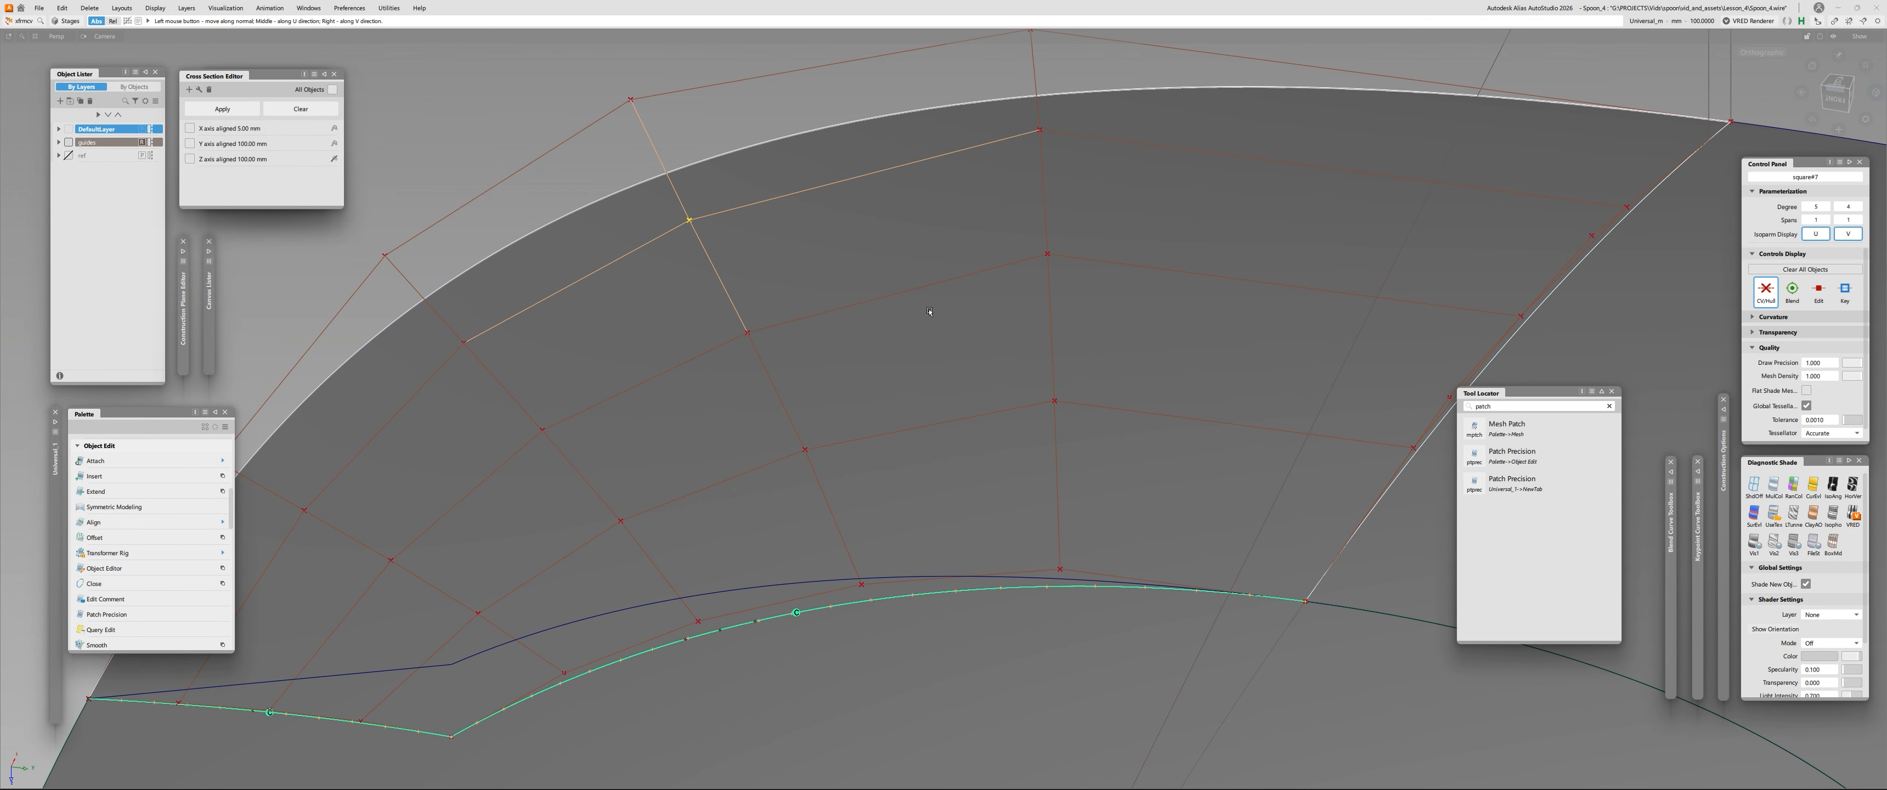
scroll(909, 360, "down", 4)
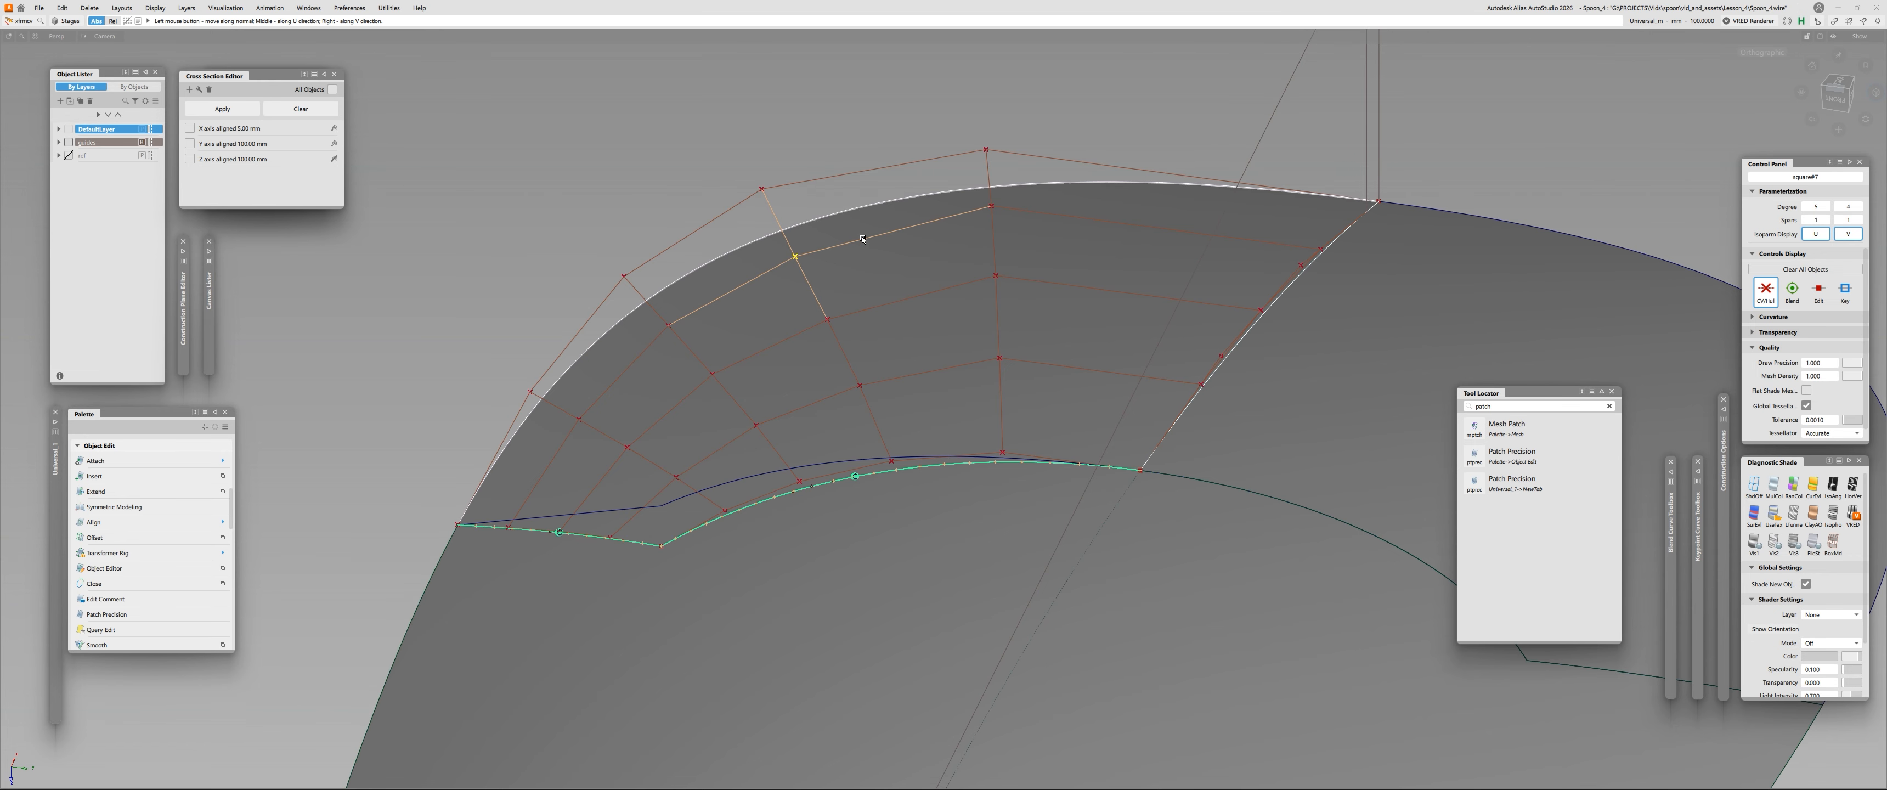
mouse_move(863, 238)
left_mouse_down("alt+shift")
mouse_move(789, 269)
mouse_move(881, 216)
mouse_move(865, 230)
left_mouse_up("alt+shift")
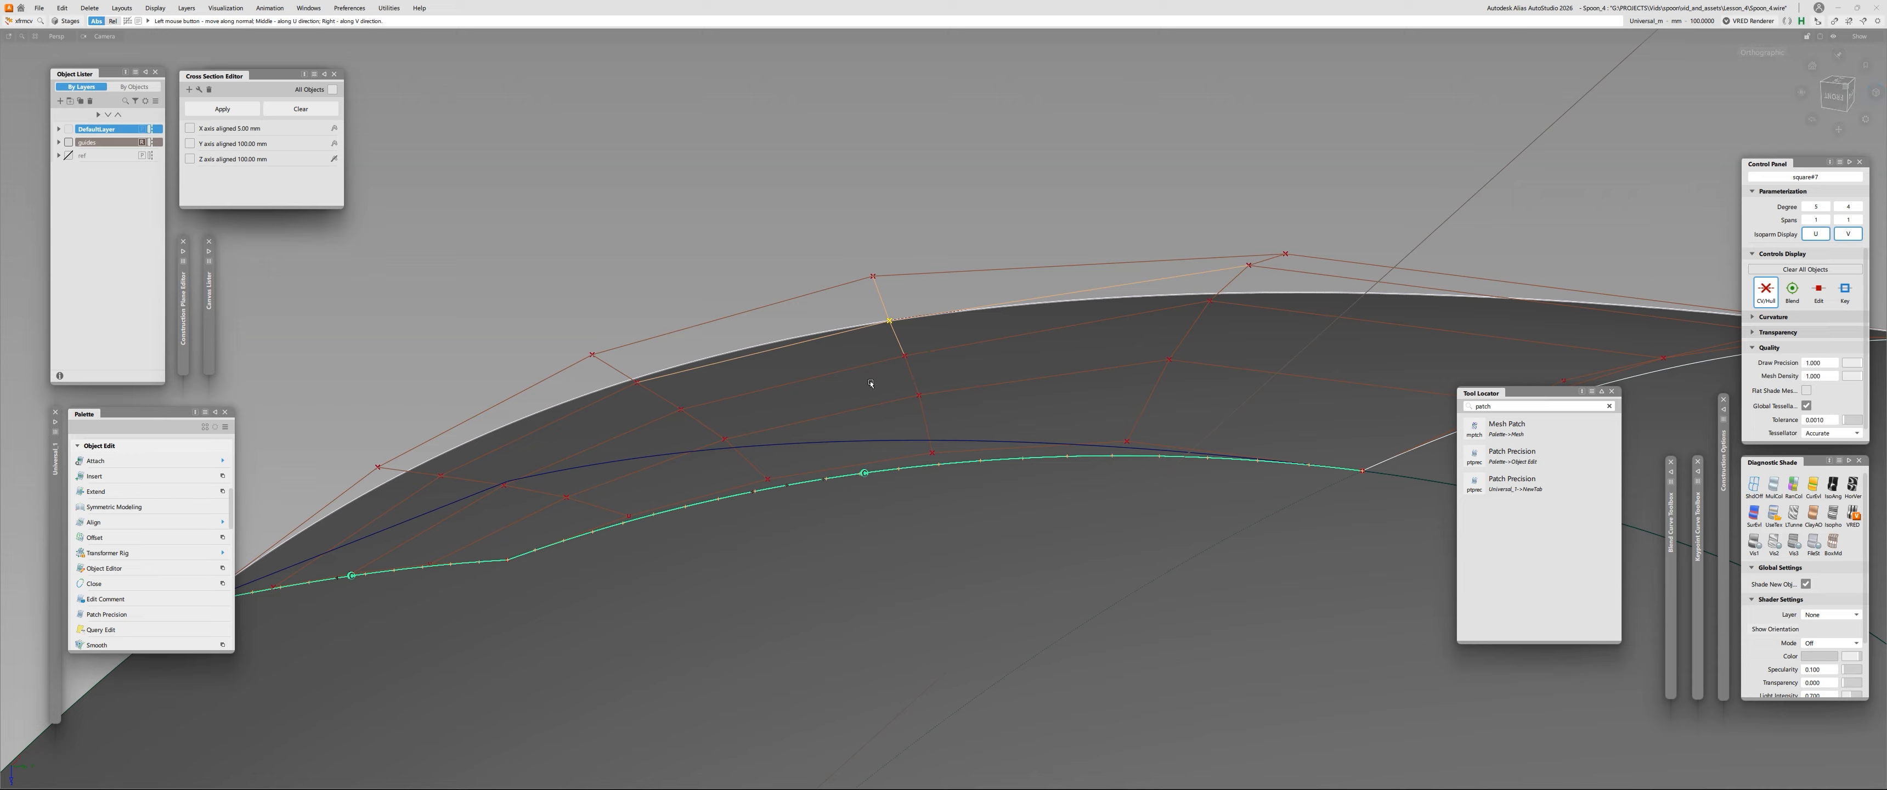
right_click_drag(870, 403, 712, 316, "alt+shift")
left_click_drag(712, 316, 809, 230, "alt+shift")
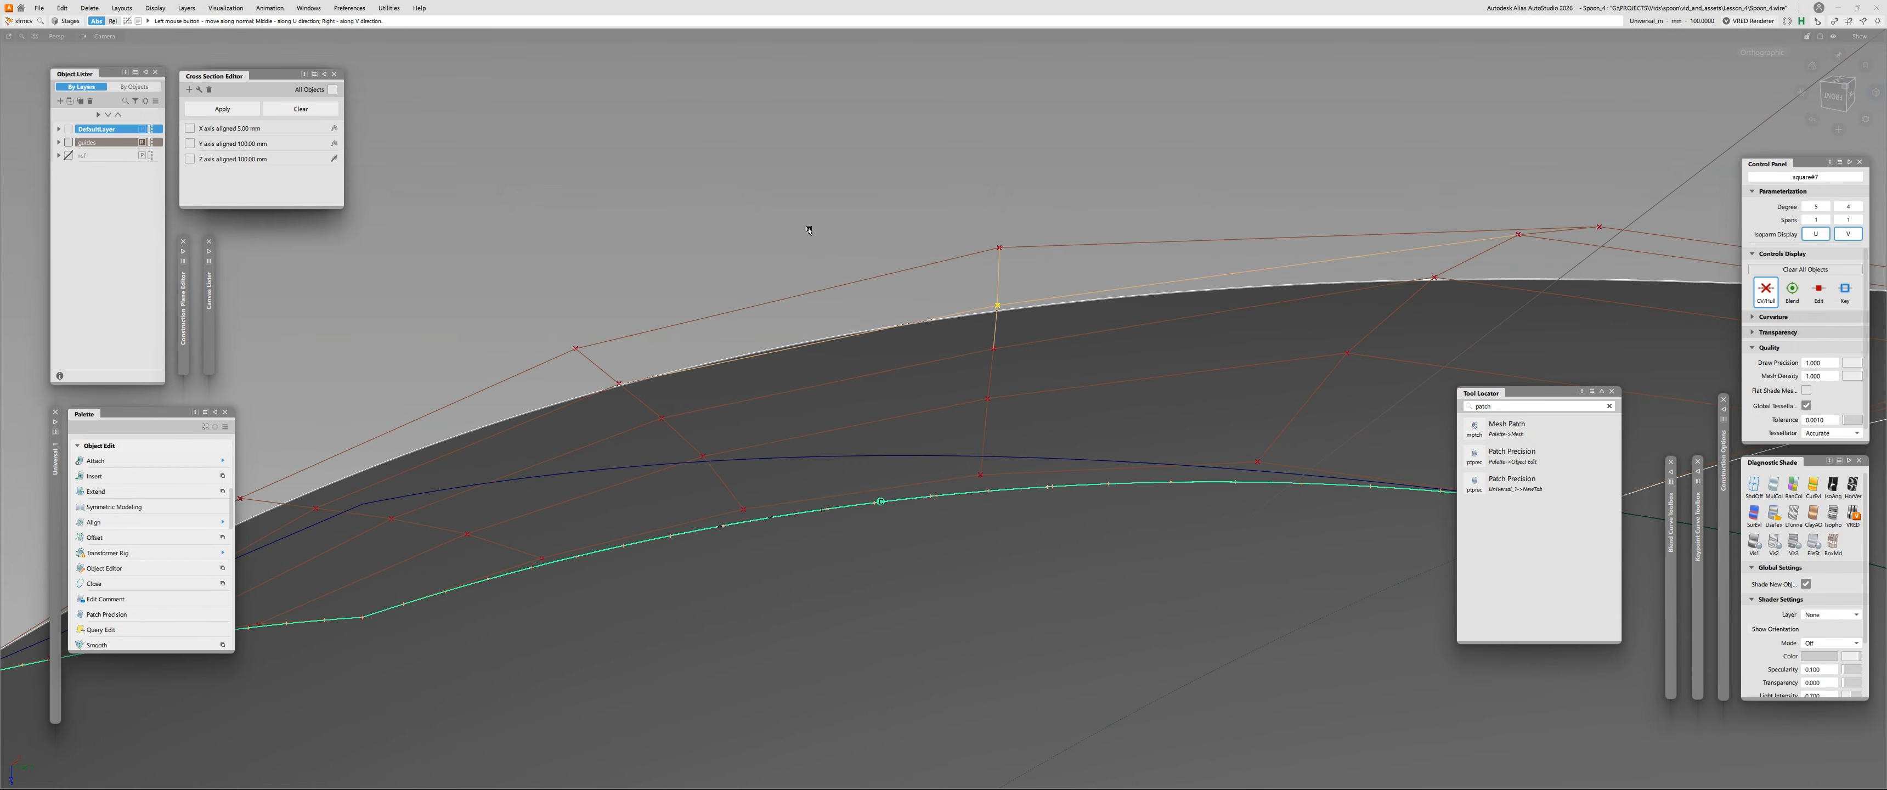
left_click_drag(984, 119, 879, 366, "alt+shift")
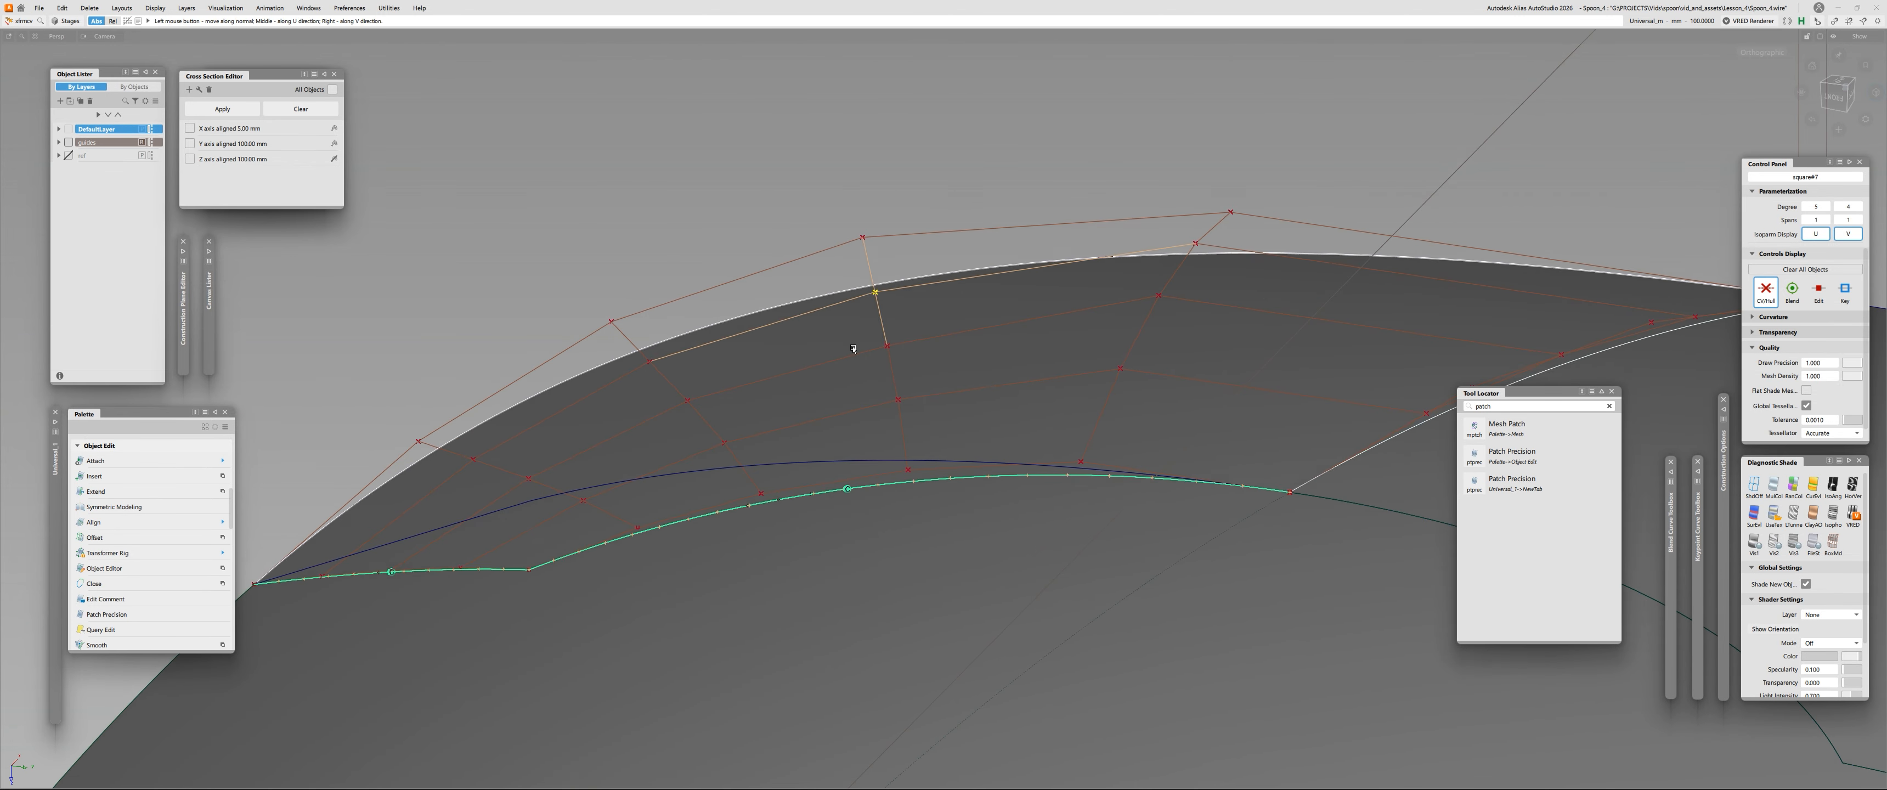
Adjust the third-row CV in the same column of the end surface along the surface normal.
left_click(889, 347)
key("space")
left_click_drag(801, 408, 876, 226, "alt+shift")
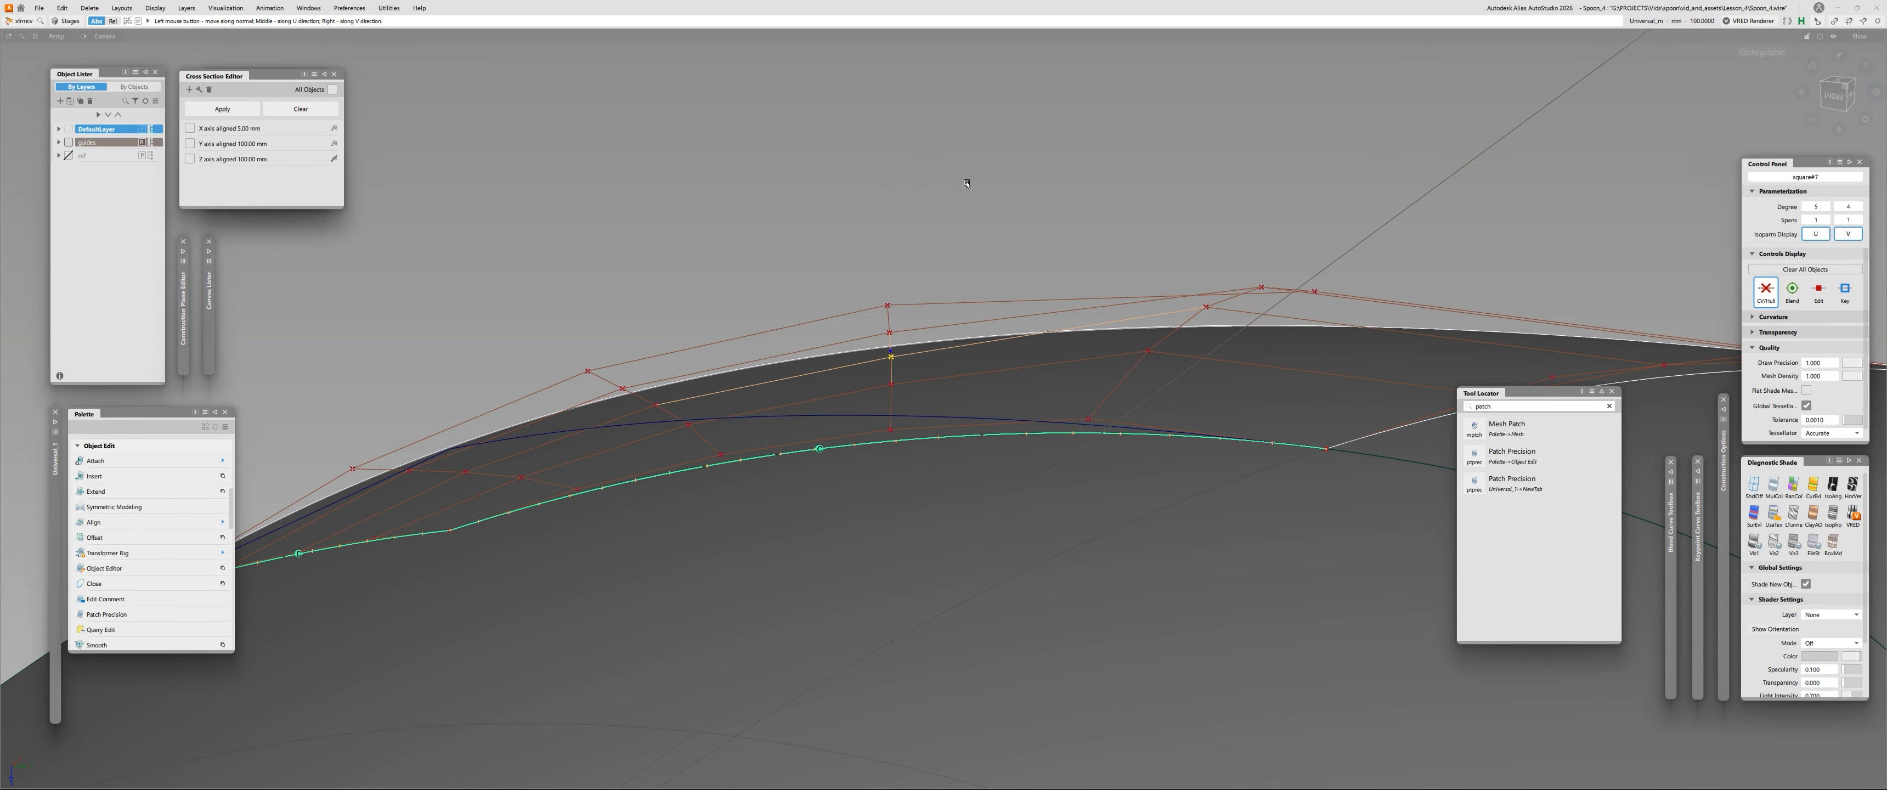
left_click_drag(985, 177, 1034, 304, "alt+shift")
Fine-tune the middle-column CVs just inside the end surface's outer edge along the surface normal.
left_click(950, 325)
left_click_drag(982, 362, 977, 362, "alt+shift")
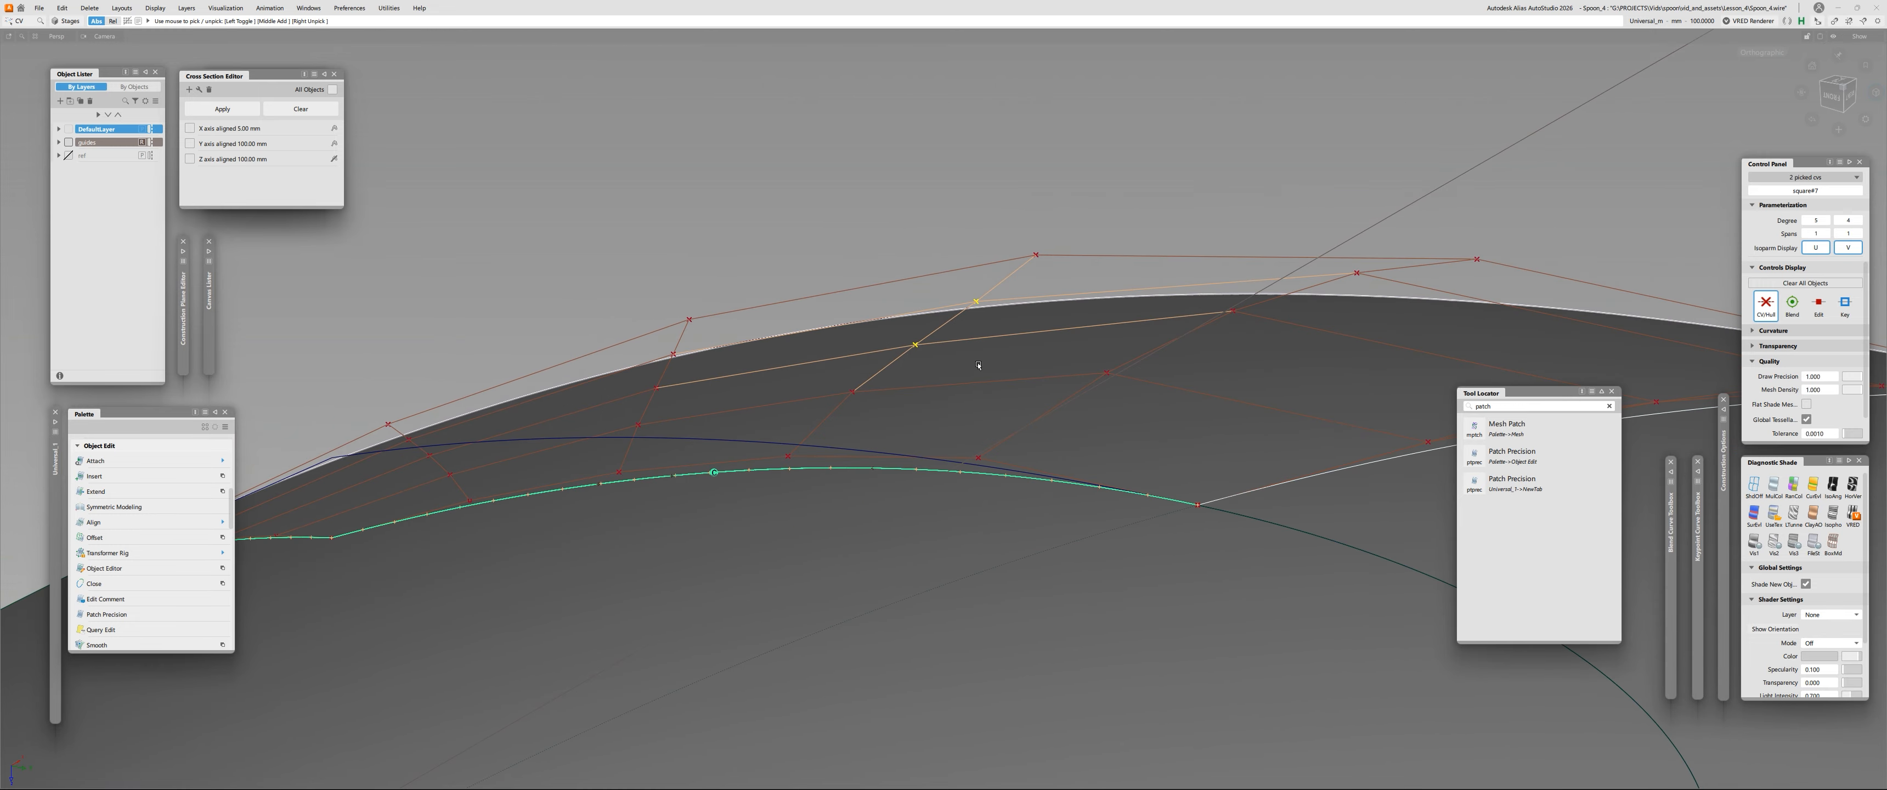
middle_click_drag(973, 375, 953, 323, "ctrl+shift")
left_click_drag(982, 126, 855, 322, "alt+shift")
left_click_drag(921, 264, 916, 349, "alt+shift")
left_click_drag(916, 349, 900, 318, "ctrl+shift")
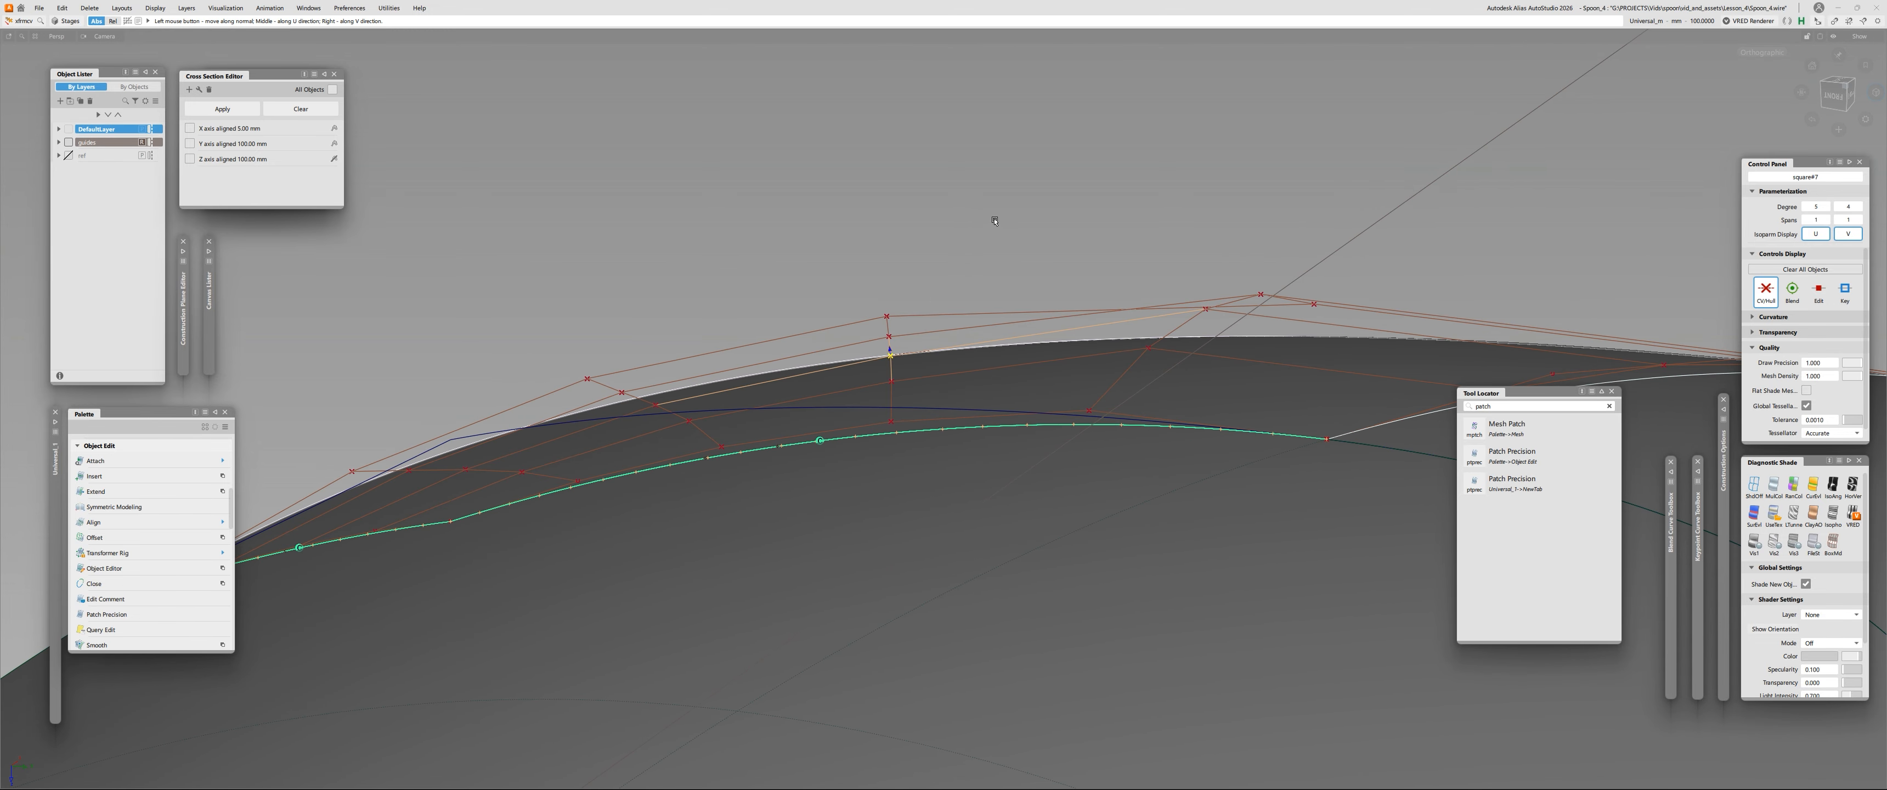
left_click_drag(994, 219, 924, 430)
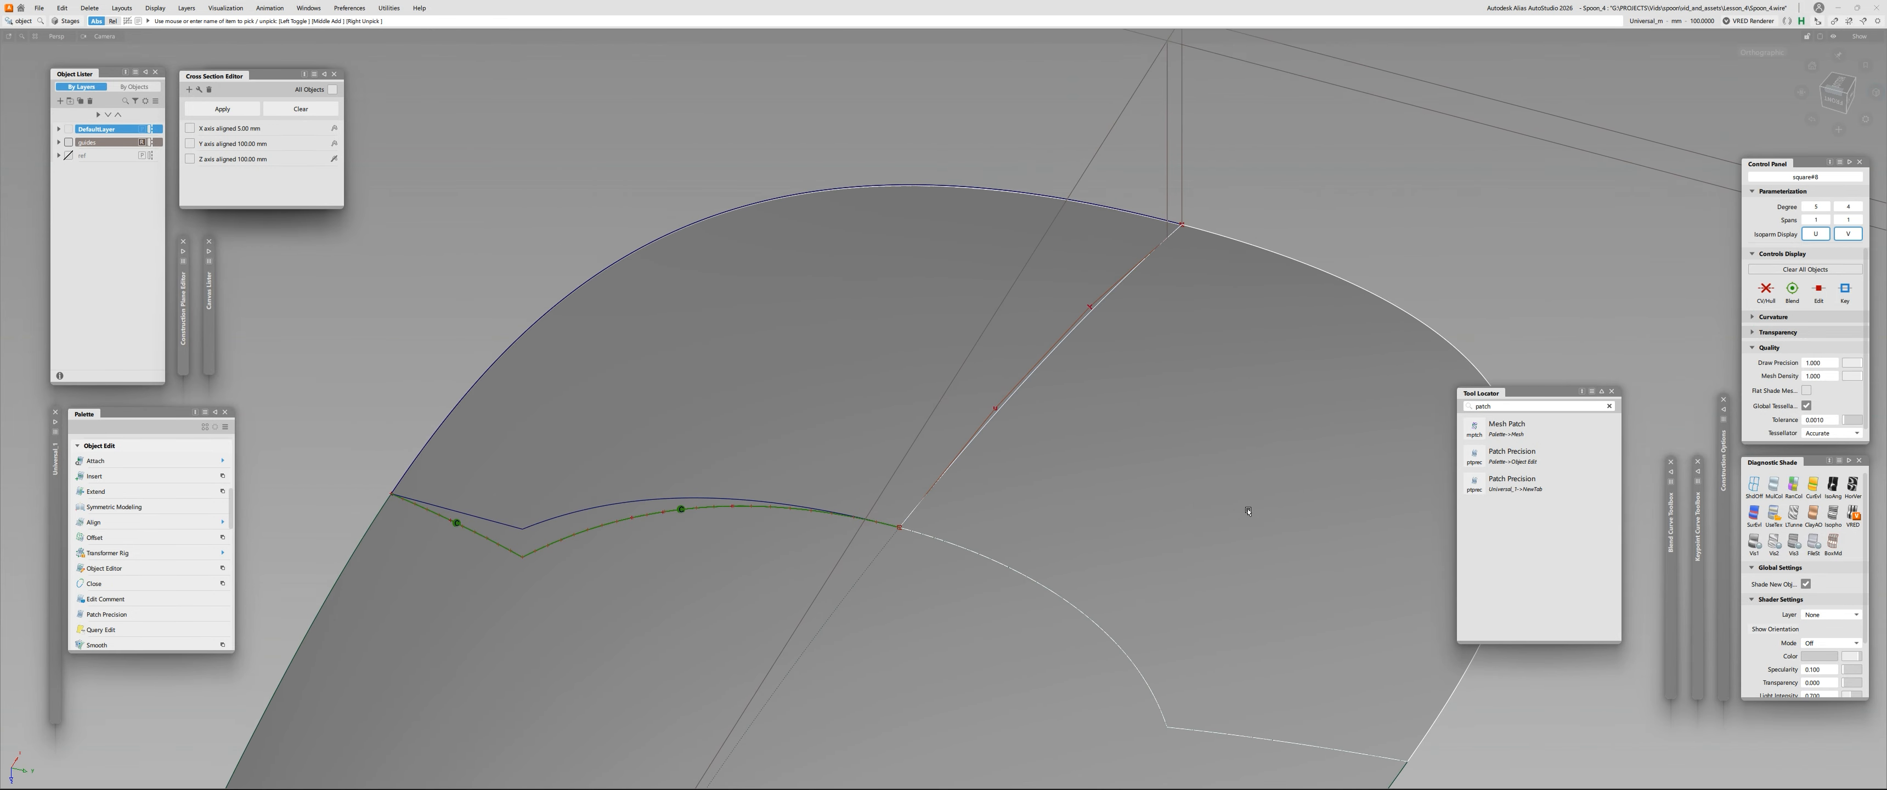
Delete the outdated mirrored end surface and mirror-duplicate the refined original across the centre plane.
key("Delete")
key("Return")
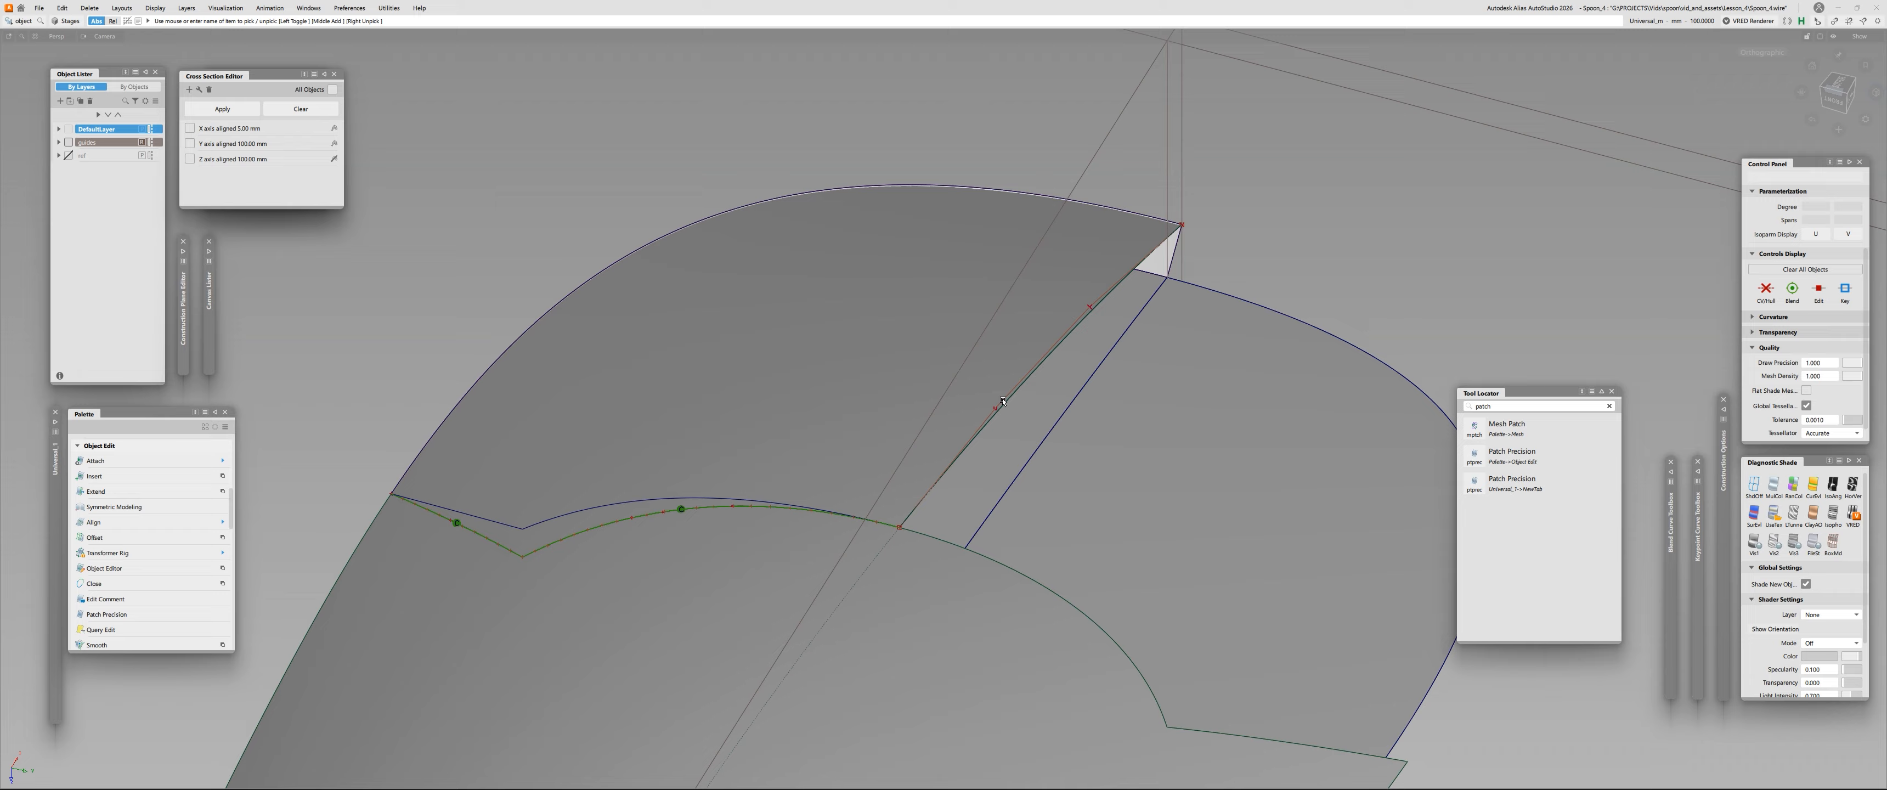
left_click(492, 366)
left_click_drag(529, 328, 524, 330, "ctrl+shift")
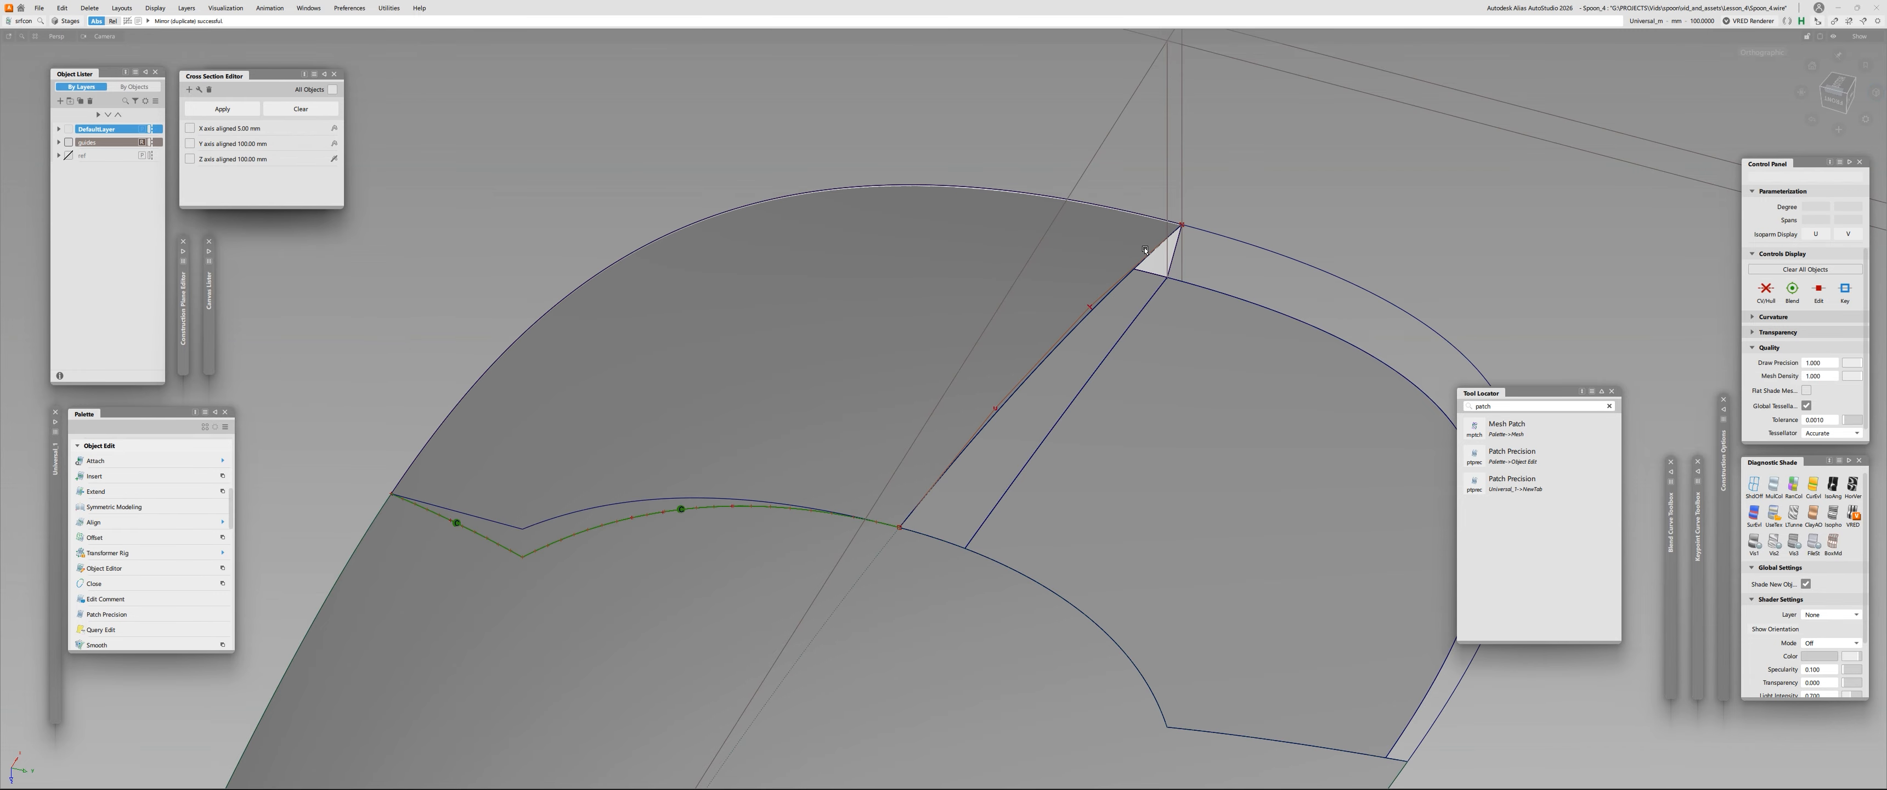
left_click(1008, 401)
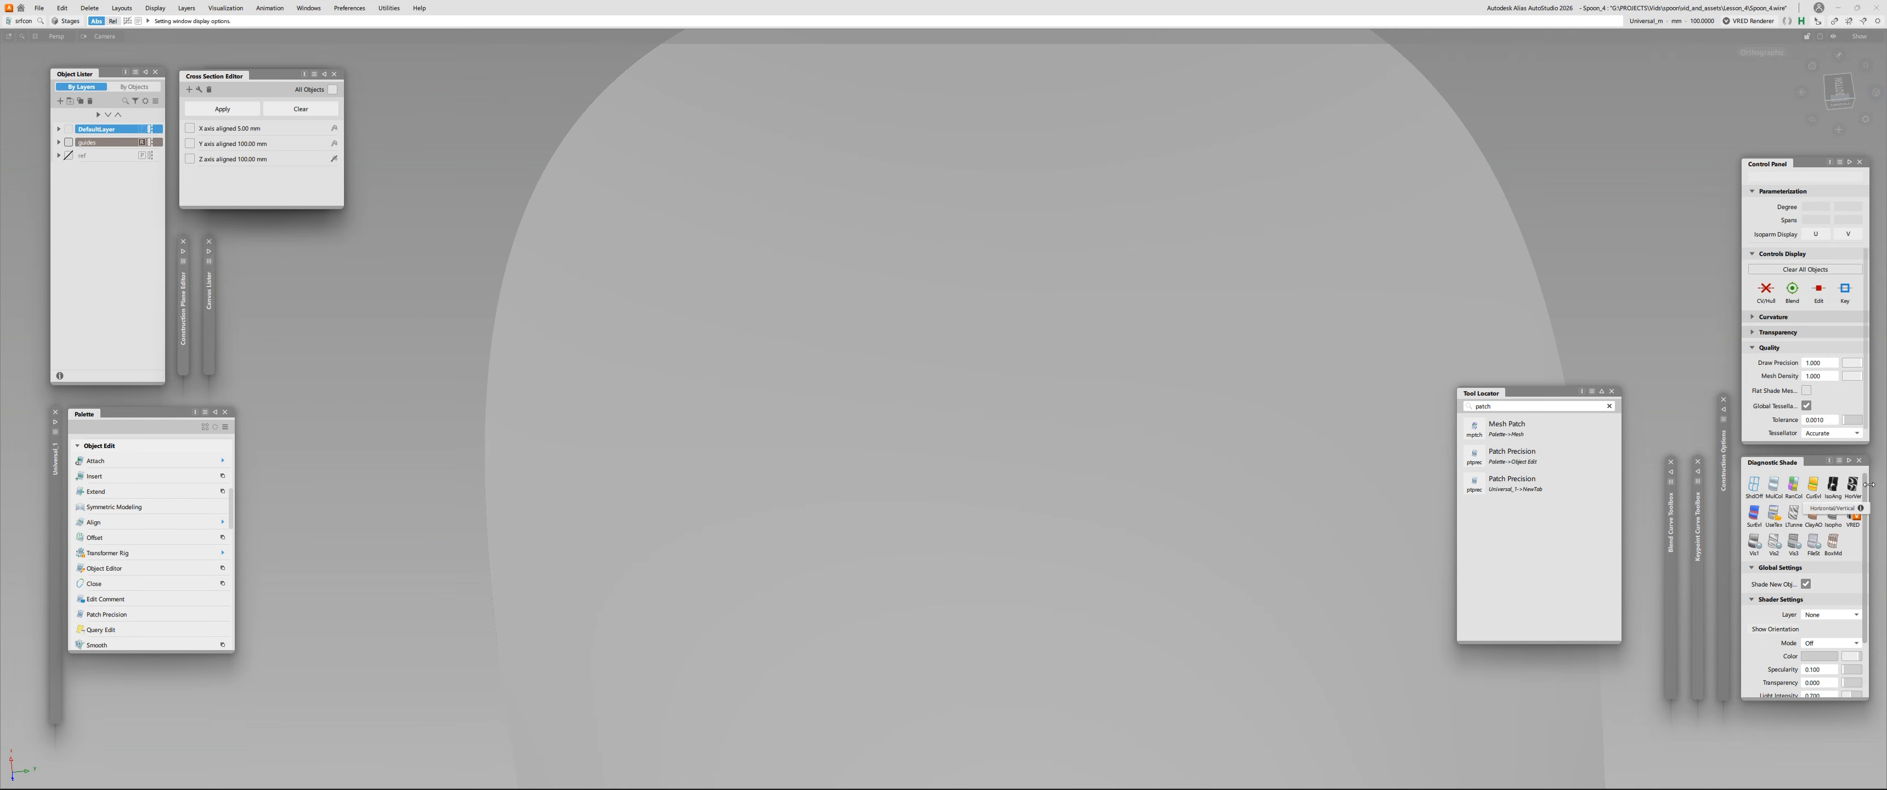
Display zebra stripes on the handle's end and examine their flow across the centre seam and into the underside.
left_click(1853, 485)
mouse_move(1026, 410)
left_mouse_down("alt+shift")
mouse_move(875, 484)
mouse_move(1086, 455)
left_mouse_up("alt+shift")
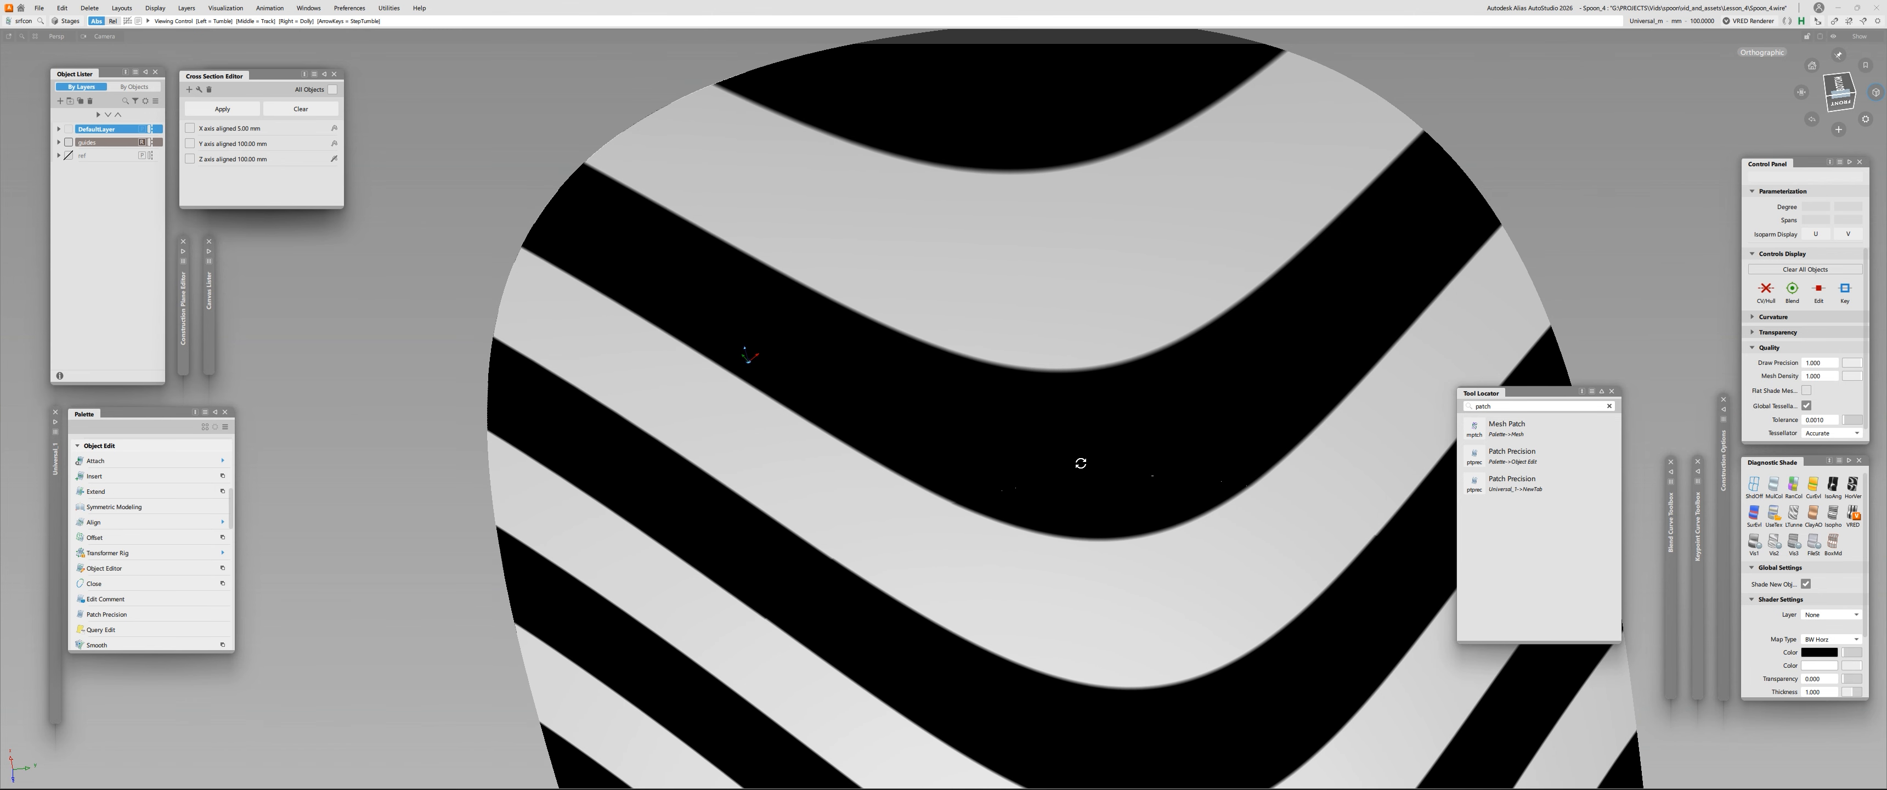
right_click_drag(1112, 426, 1095, 537, "alt+shift")
left_click_drag(1178, 510, 597, 478, "alt+shift")
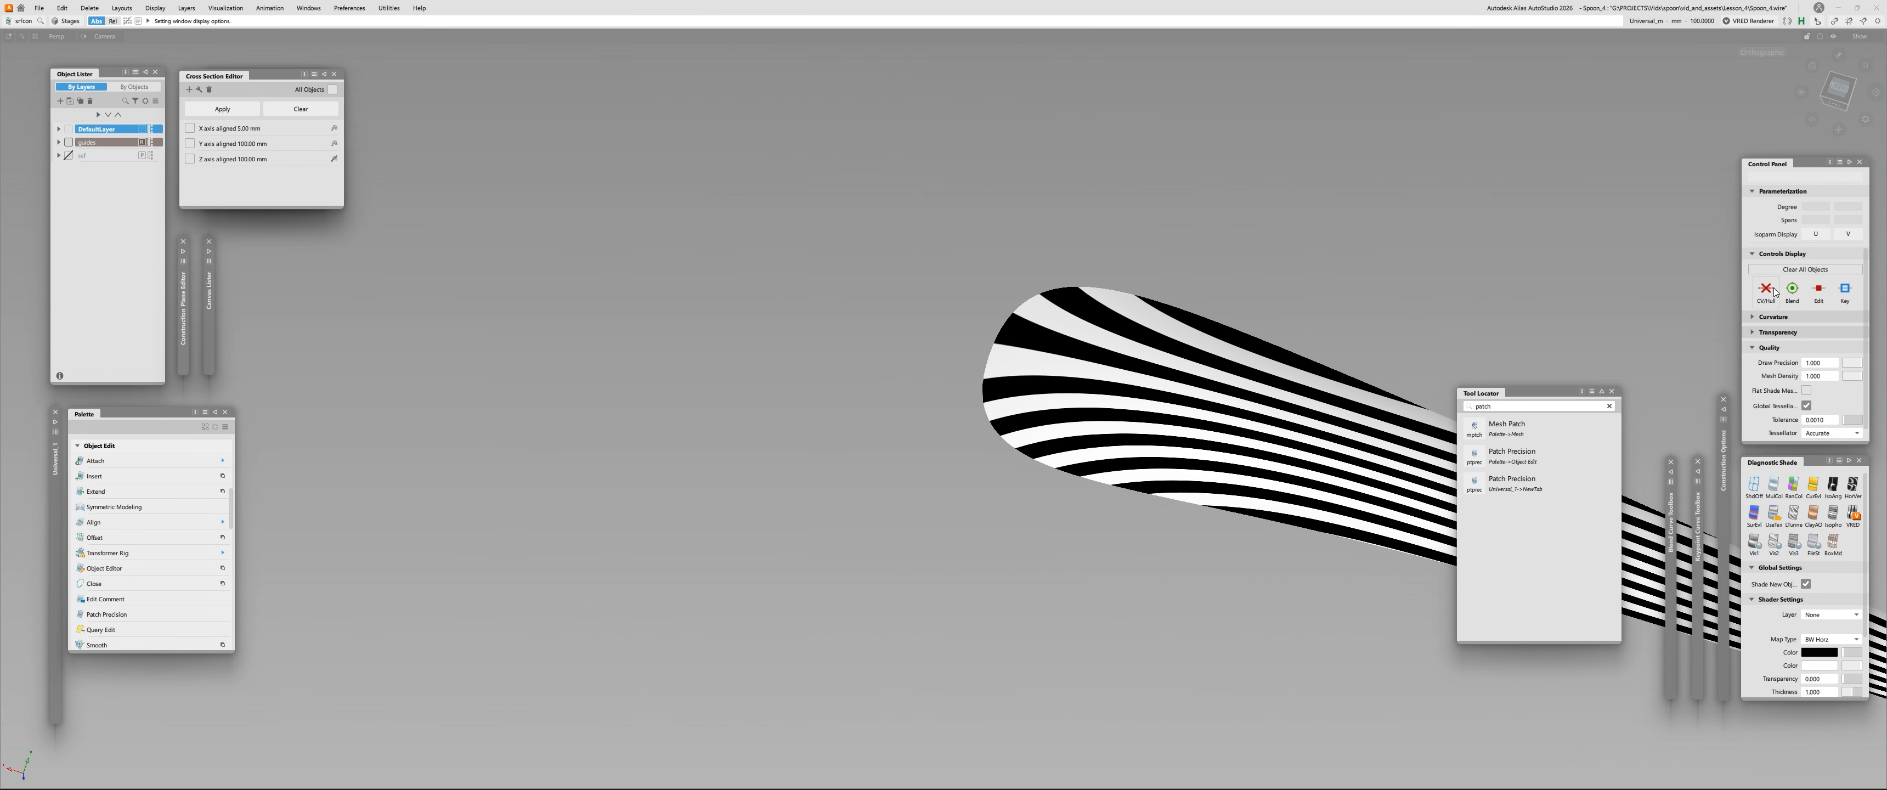
Switch the zebra stripes back to multi-color shading and save the model as an incremented file version.
left_click(1774, 485)
left_click_drag(1053, 415, 1026, 579, "alt+shift")
middle_click_drag(1216, 453, 558, 496, "alt+shift")
key("alt+m")
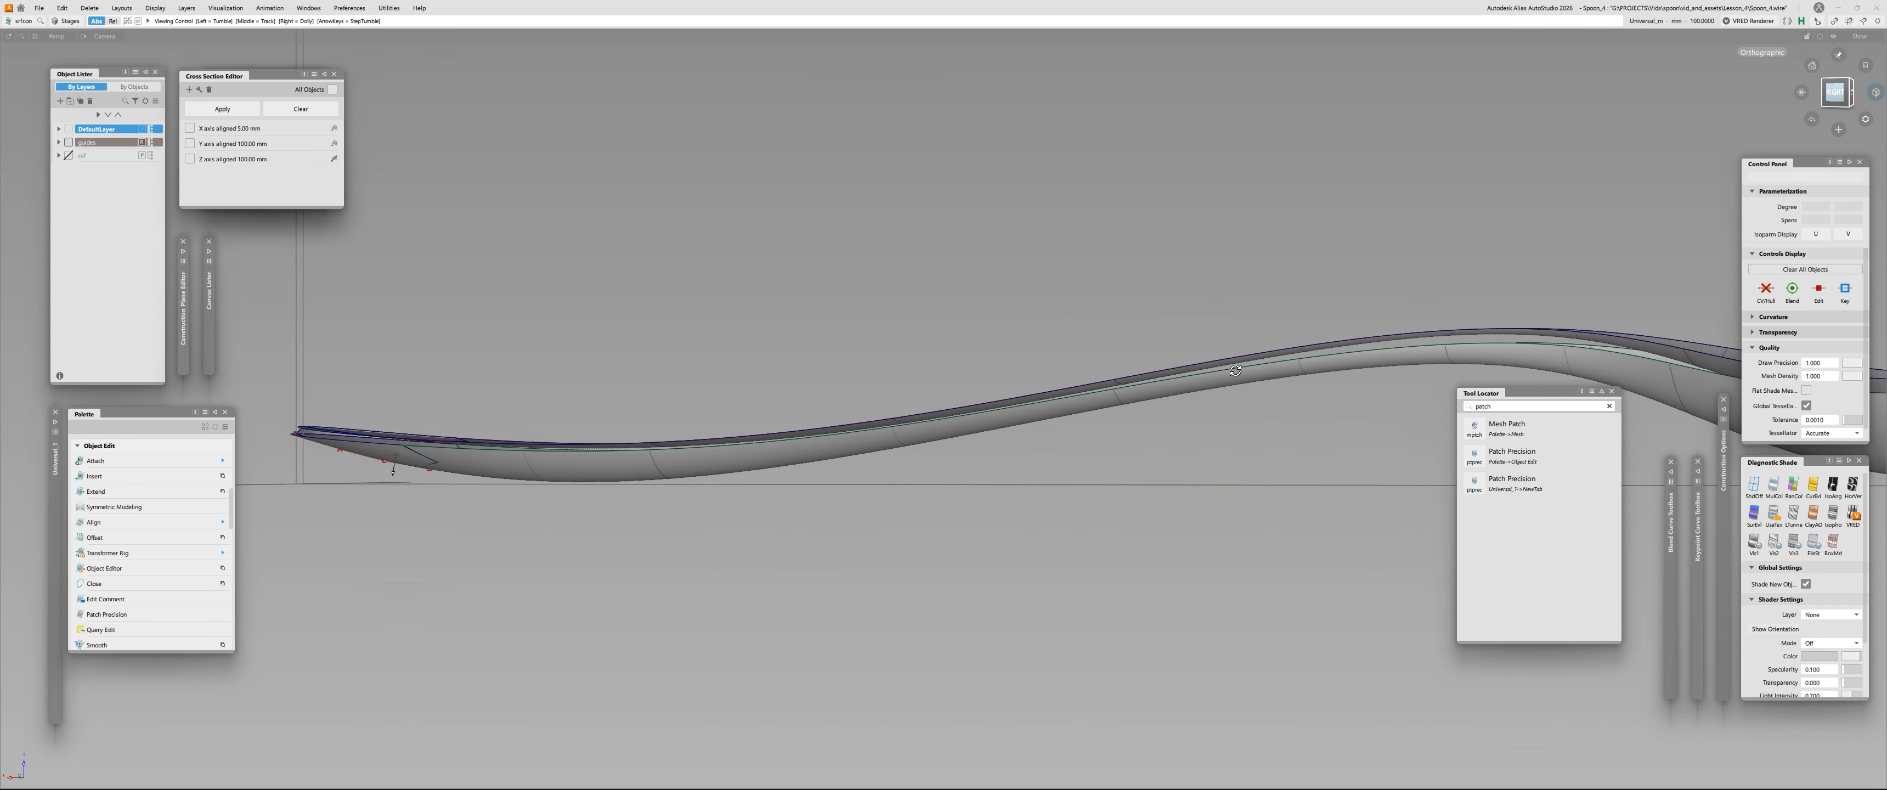
left_click_drag(557, 496, 1156, 425, "alt+shift")
left_click(41, 7)
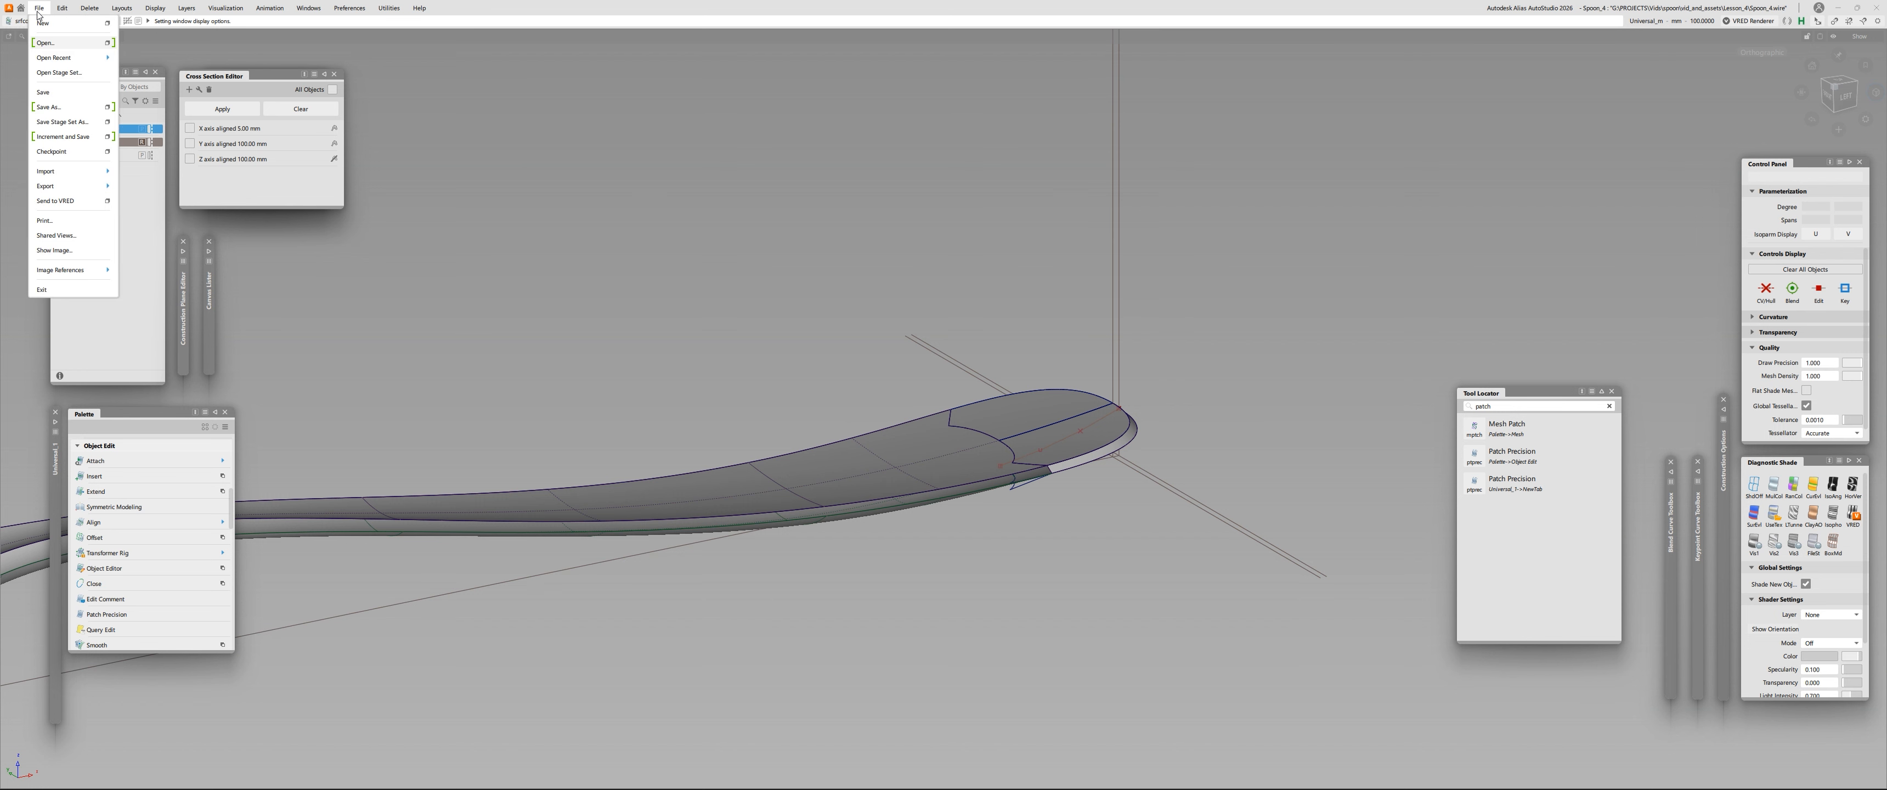
left_click(78, 141)
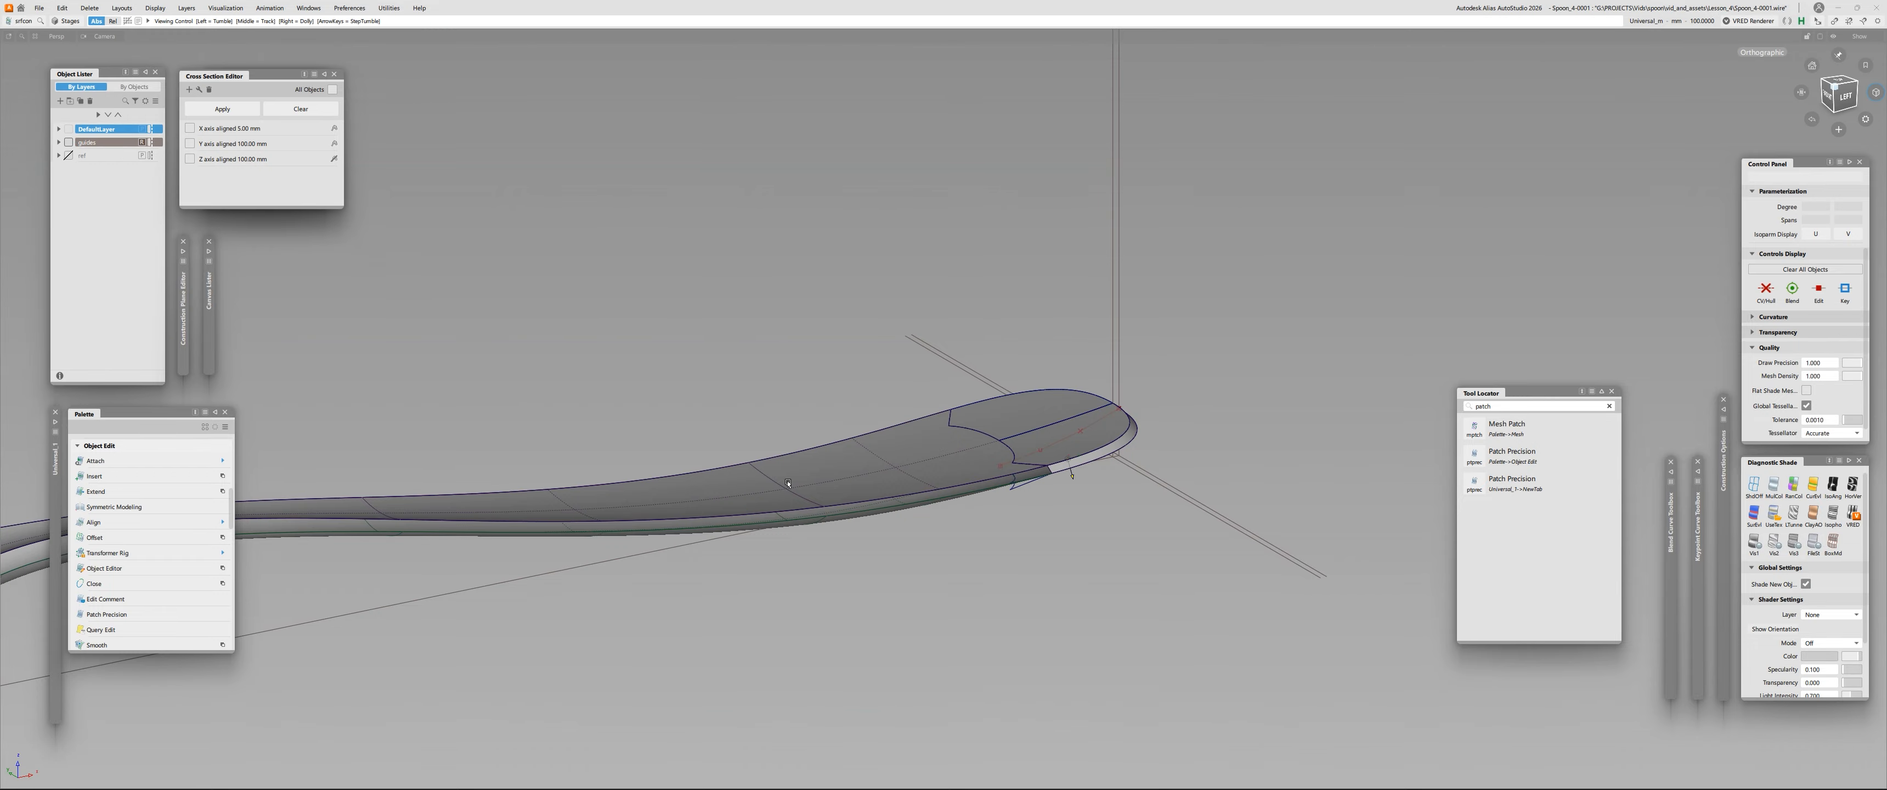
Examine the spoon's surfaces from the bowl along the handle to the new end patches.
middle_click_drag(649, 454, 1277, 395, "alt+shift")
right_click_drag(1276, 395, 703, 469, "alt+shift")
left_click_drag(697, 487, 623, 523, "alt+shift")
right_click_drag(629, 520, 865, 476, "alt+shift")
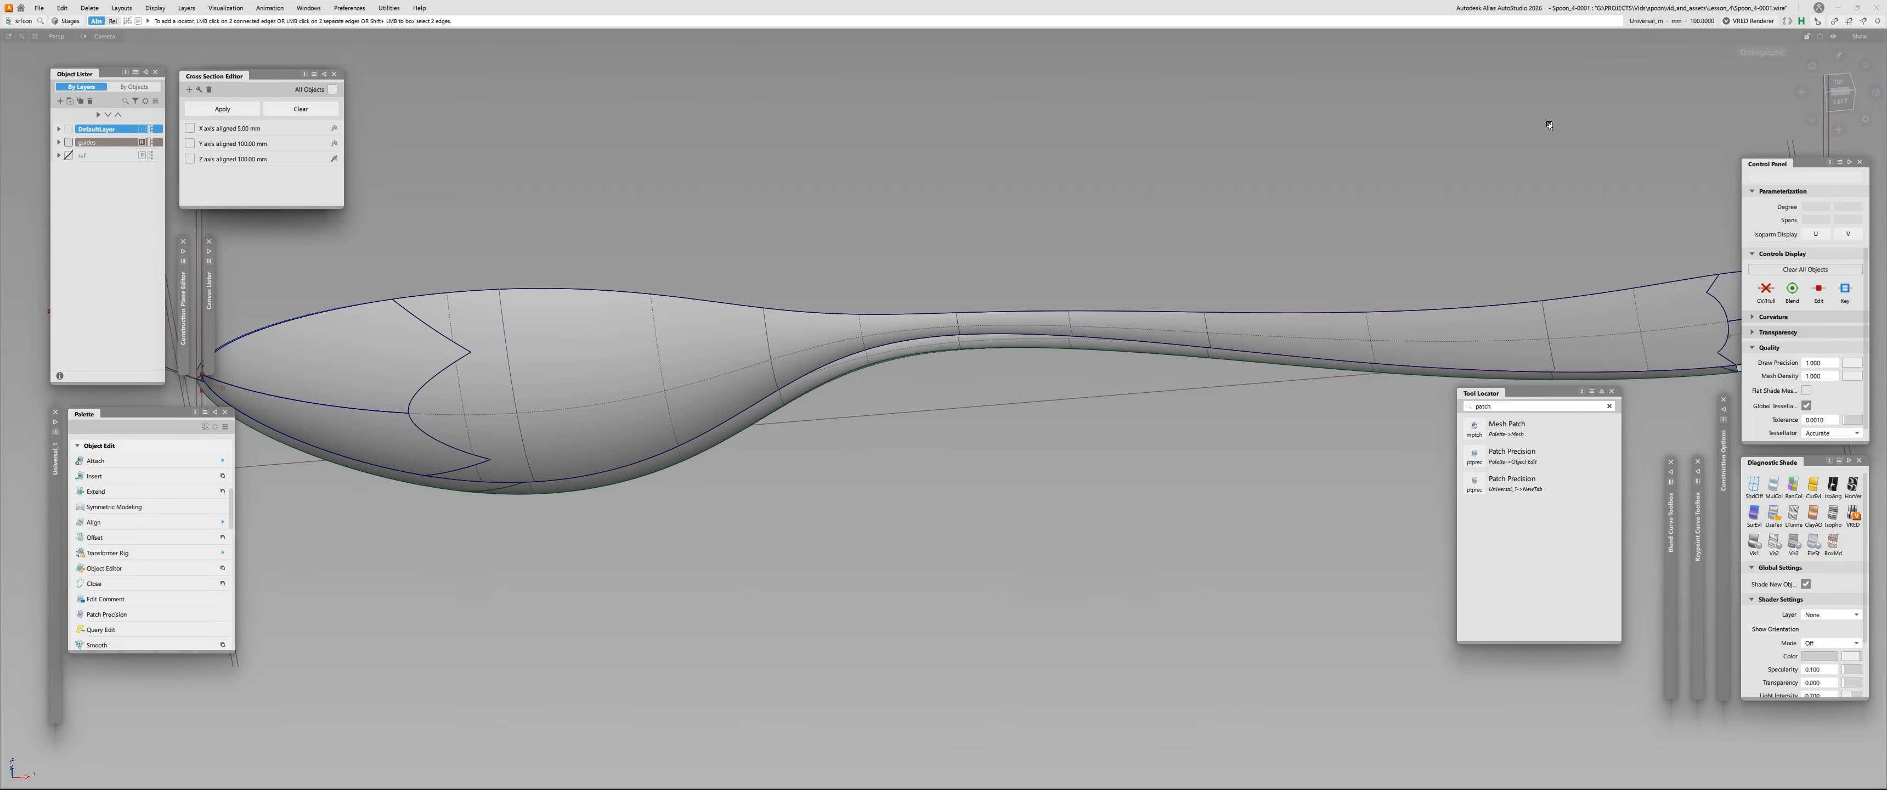
middle_click_drag(1568, 337, 817, 389, "alt+shift")
right_click_drag(817, 389, 879, 402, "alt+shift")
middle_click_drag(879, 401, 1082, 400, "alt+shift")
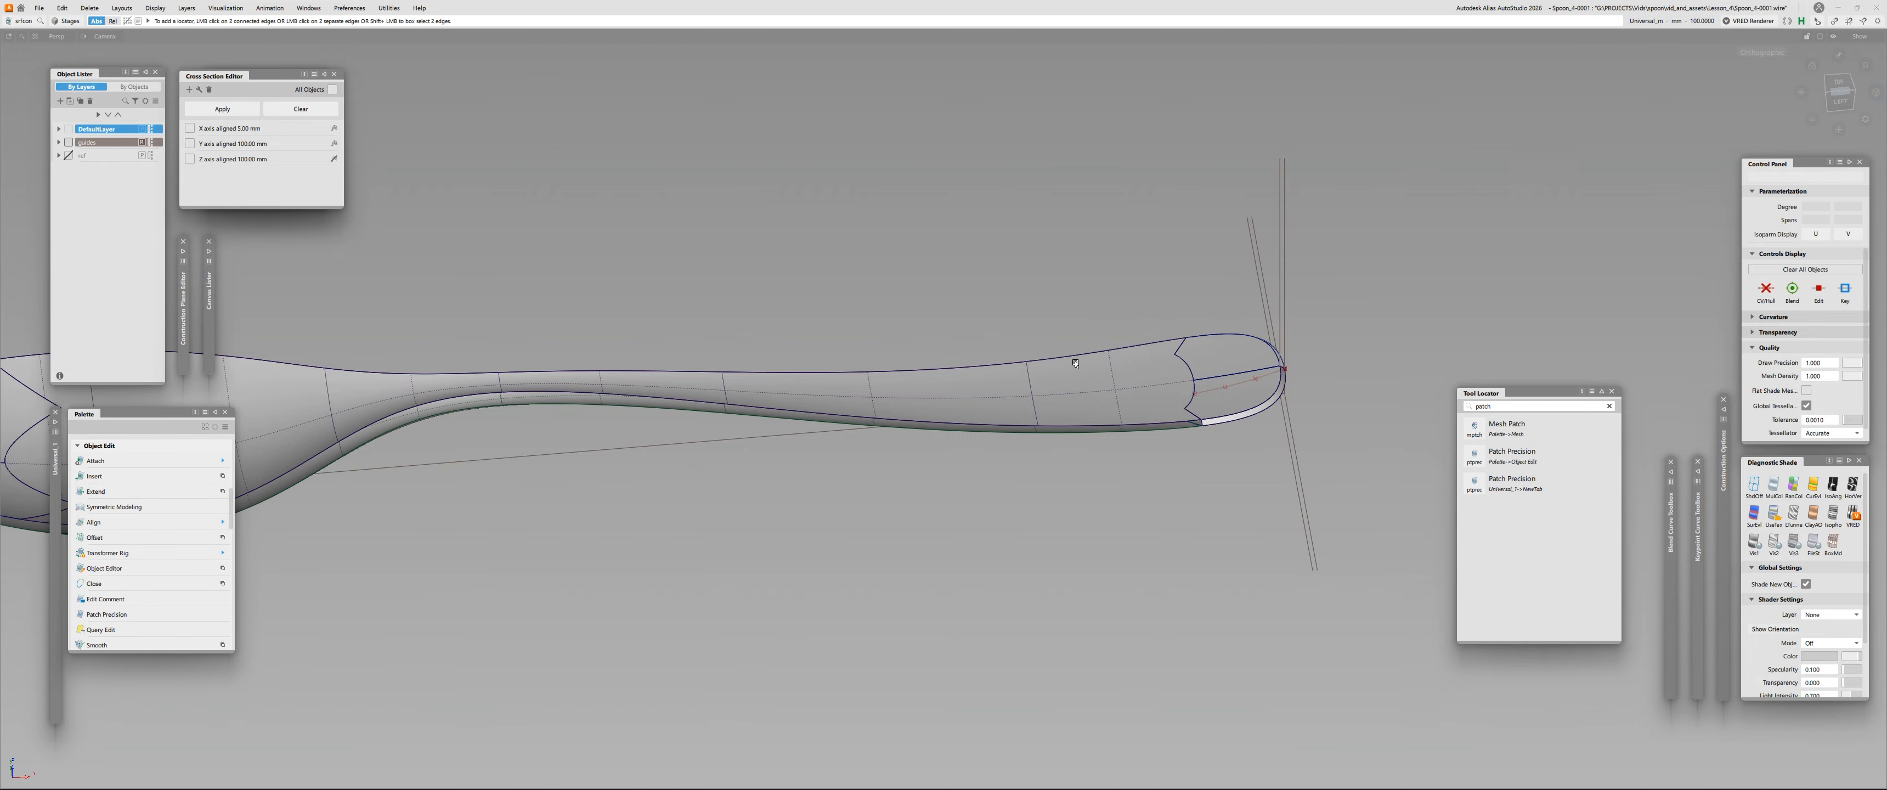
left_click_drag(1075, 363, 1172, 414, "alt+shift")
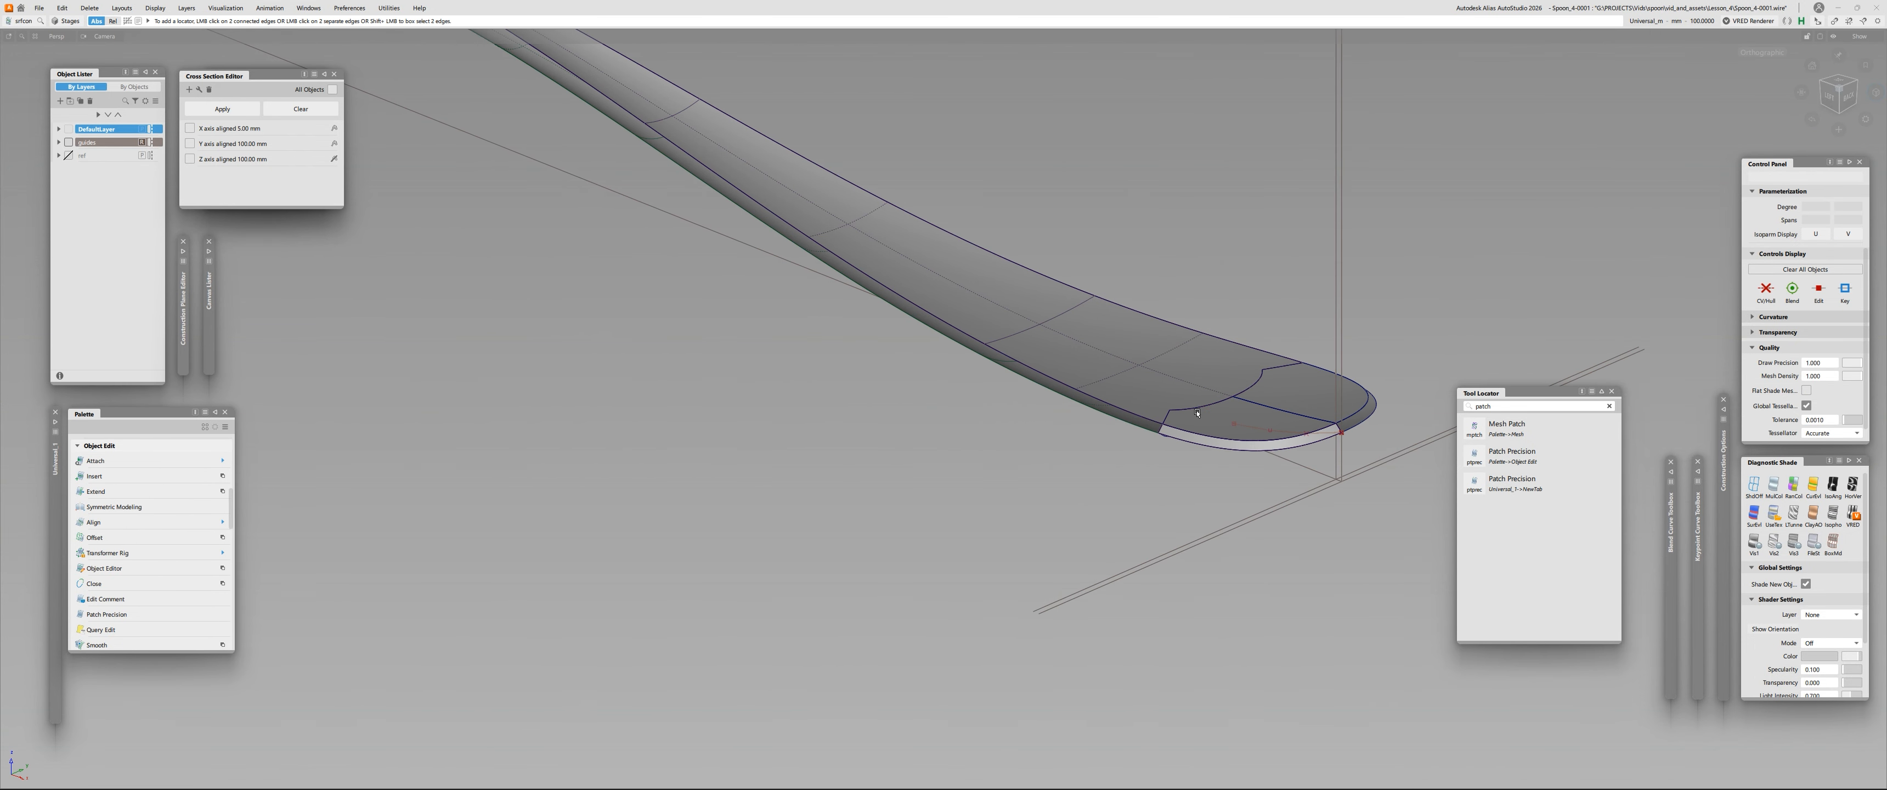
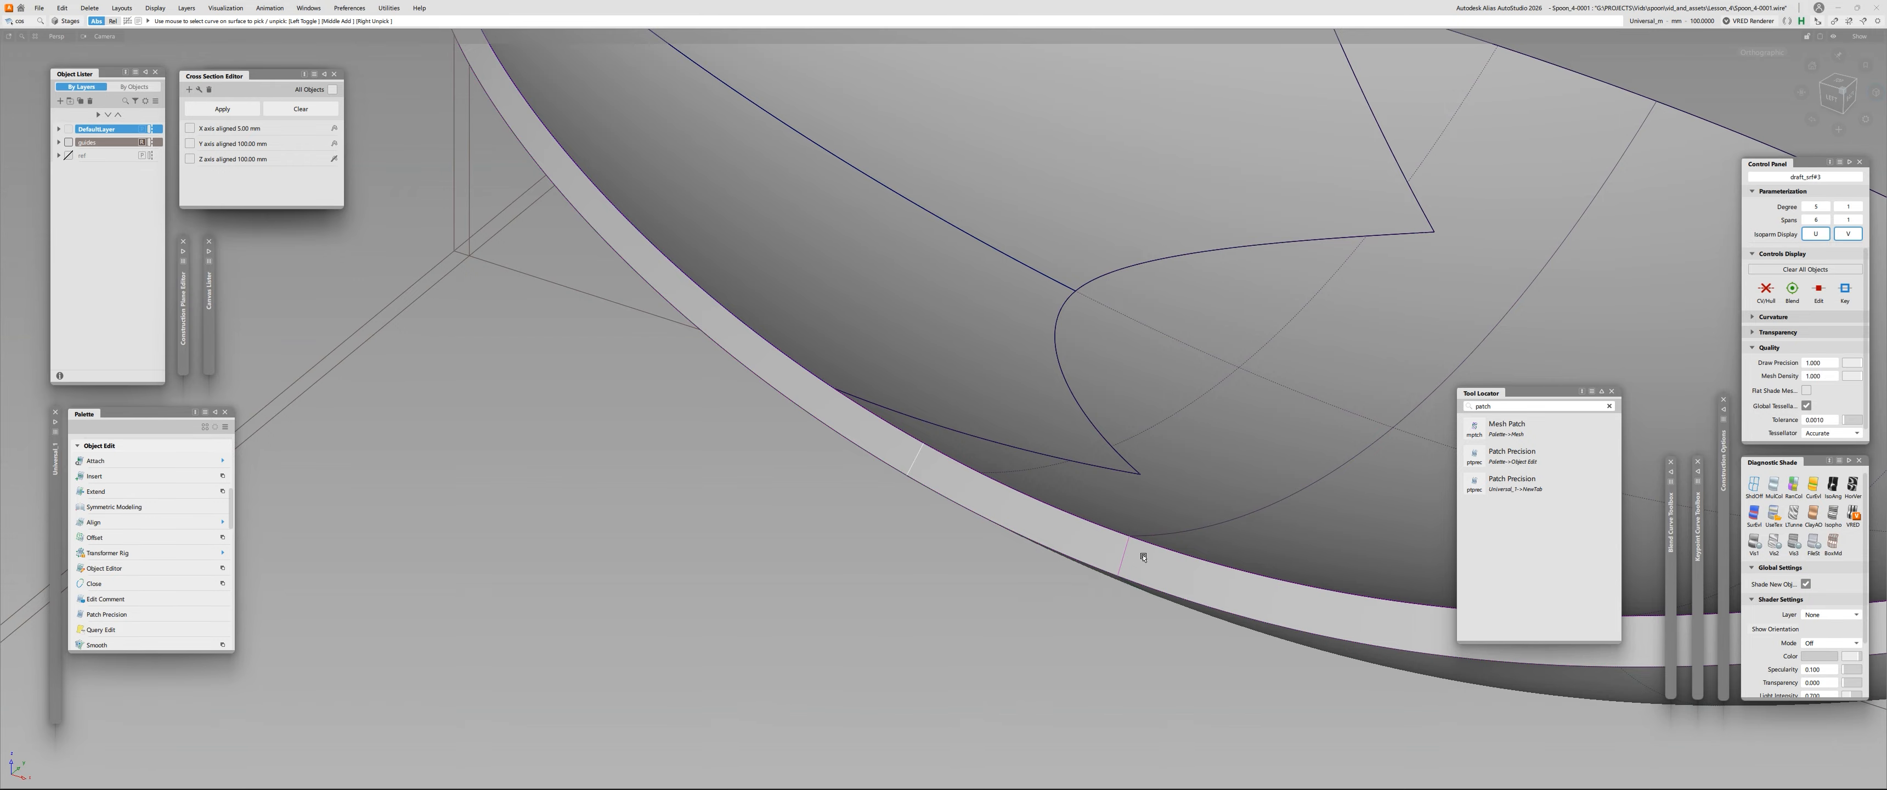
Delete the curve-on-surface picked on the flange strip at the handle's end.
right_click_drag(1143, 552, 981, 556, "alt+shift")
middle_click_drag(1429, 539, 501, 388, "alt+shift")
middle_click_drag(1119, 613, 928, 456, "alt+shift")
right_click_drag(929, 456, 1180, 456, "alt+shift")
left_click(625, 452)
key("Delete")
key("q")
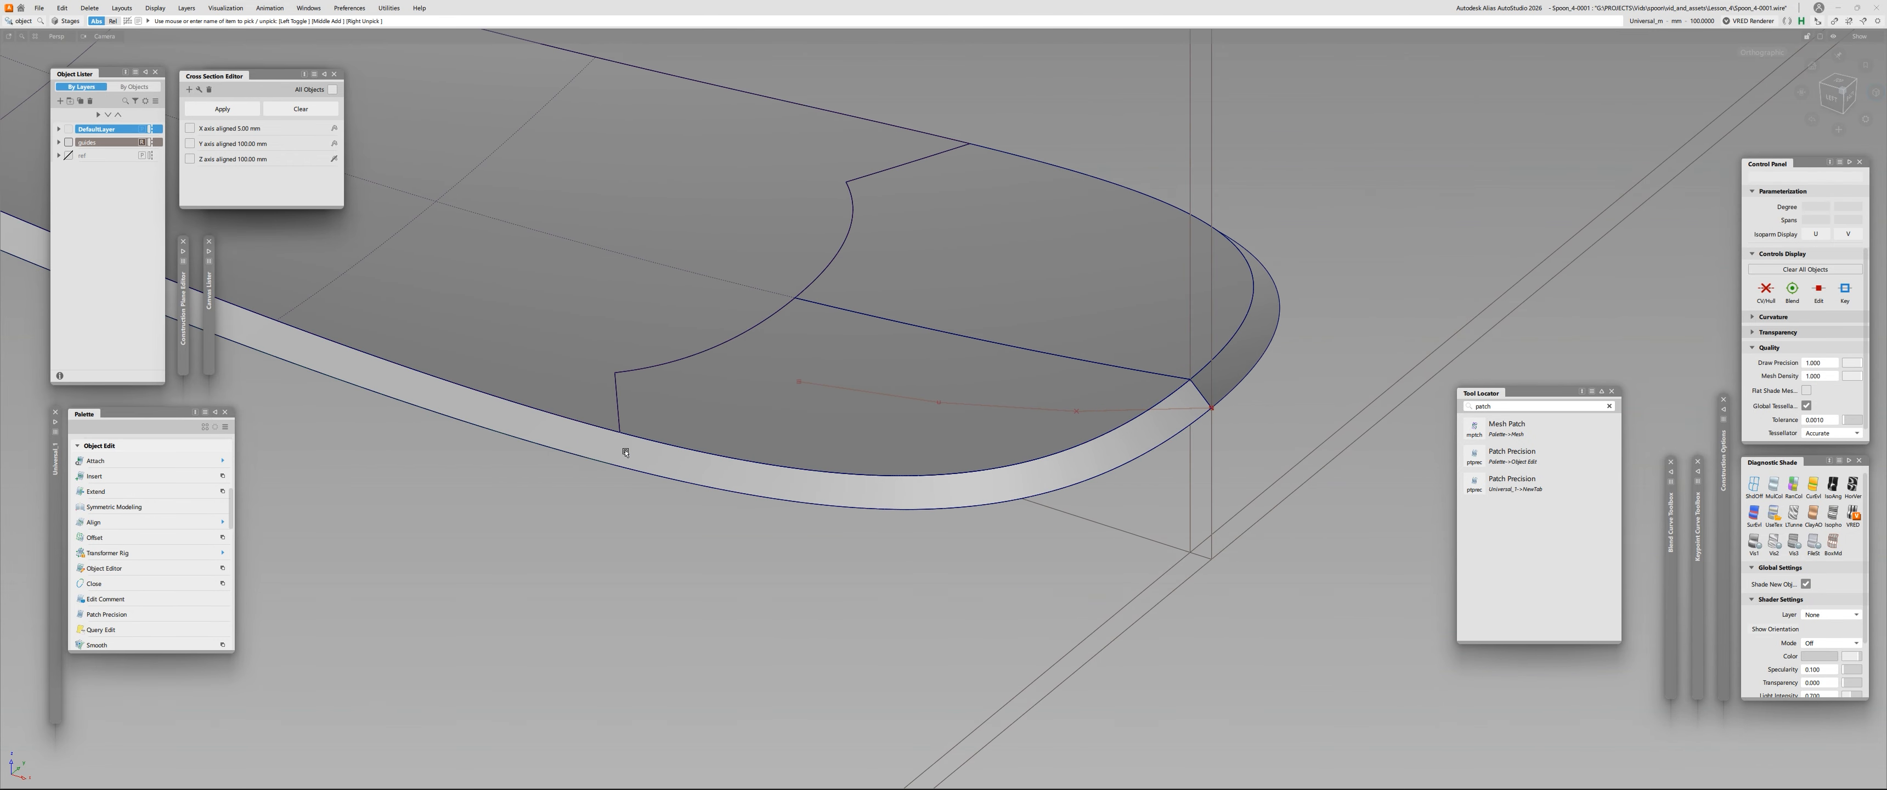
Mirror-duplicate the flange strip onto the other half of the spoon.
left_click(625, 452)
key("m")
left_click_drag(1203, 290, 1219, 275, "alt+shift")
right_click_drag(1220, 275, 1026, 308, "alt+shift")
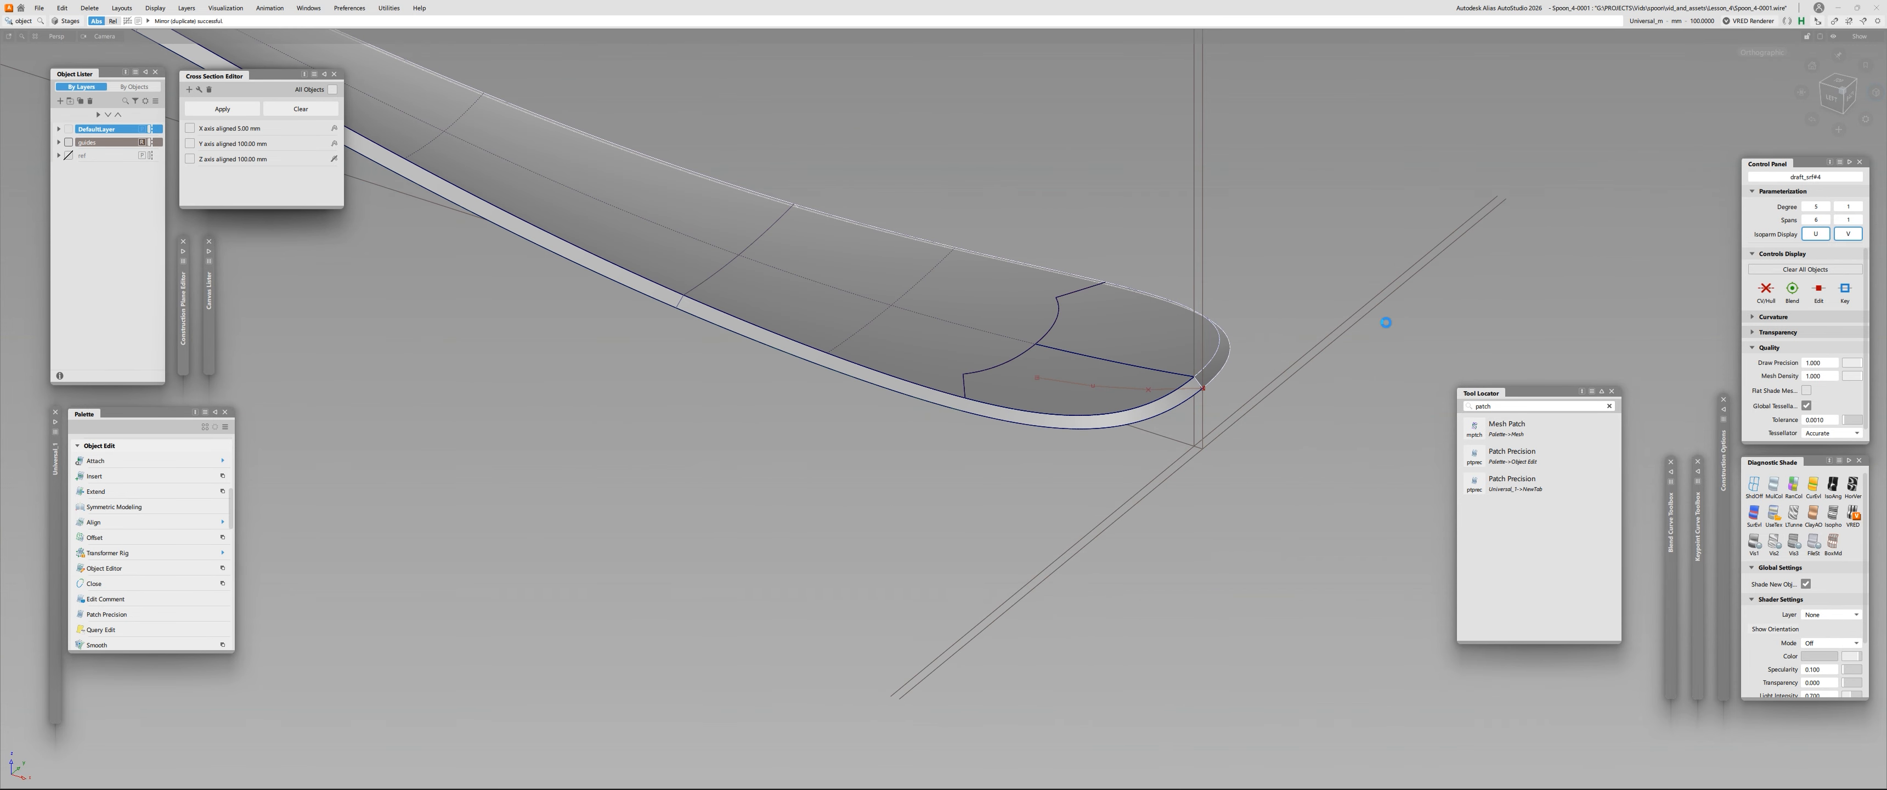
Examine the mirrored flange strips along the handle and where they meet at its end.
left_click_drag(1387, 321, 766, 358, "alt+shift")
right_click_drag(1055, 418, 828, 429, "alt+shift")
middle_click_drag(828, 428, 1114, 418, "alt+shift")
left_click_drag(1114, 418, 459, 388, "alt+shift")
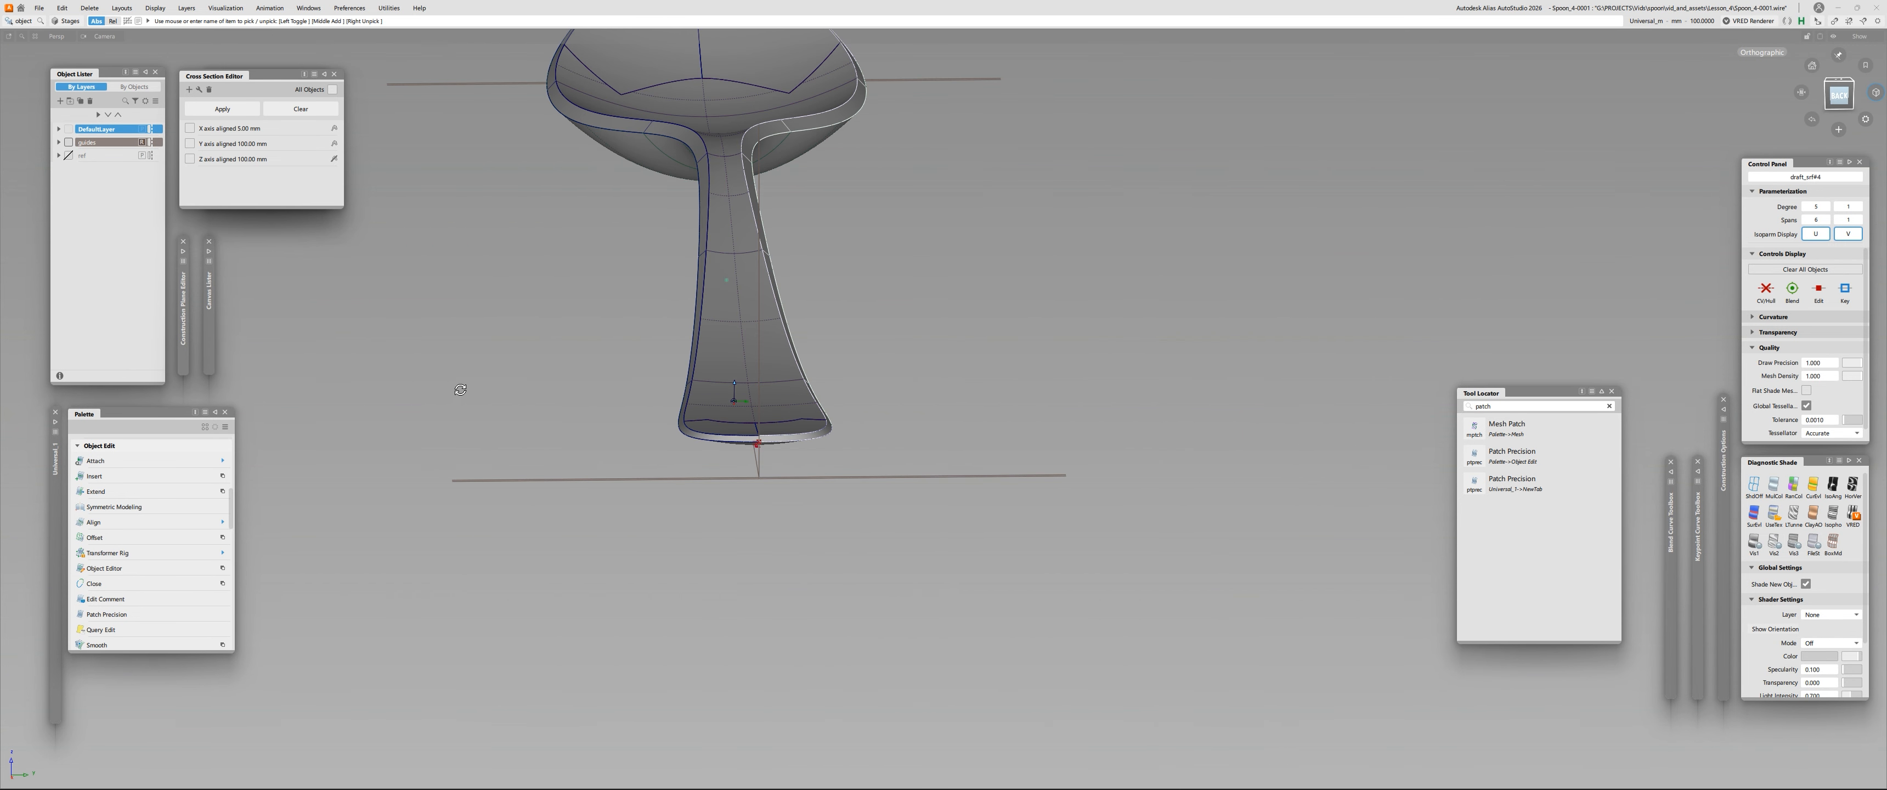
key("ctrl+m")
right_click_drag(460, 387, 689, 359, "alt+shift")
left_click_drag(688, 359, 901, 382, "alt+shift")
key("ctrl+m")
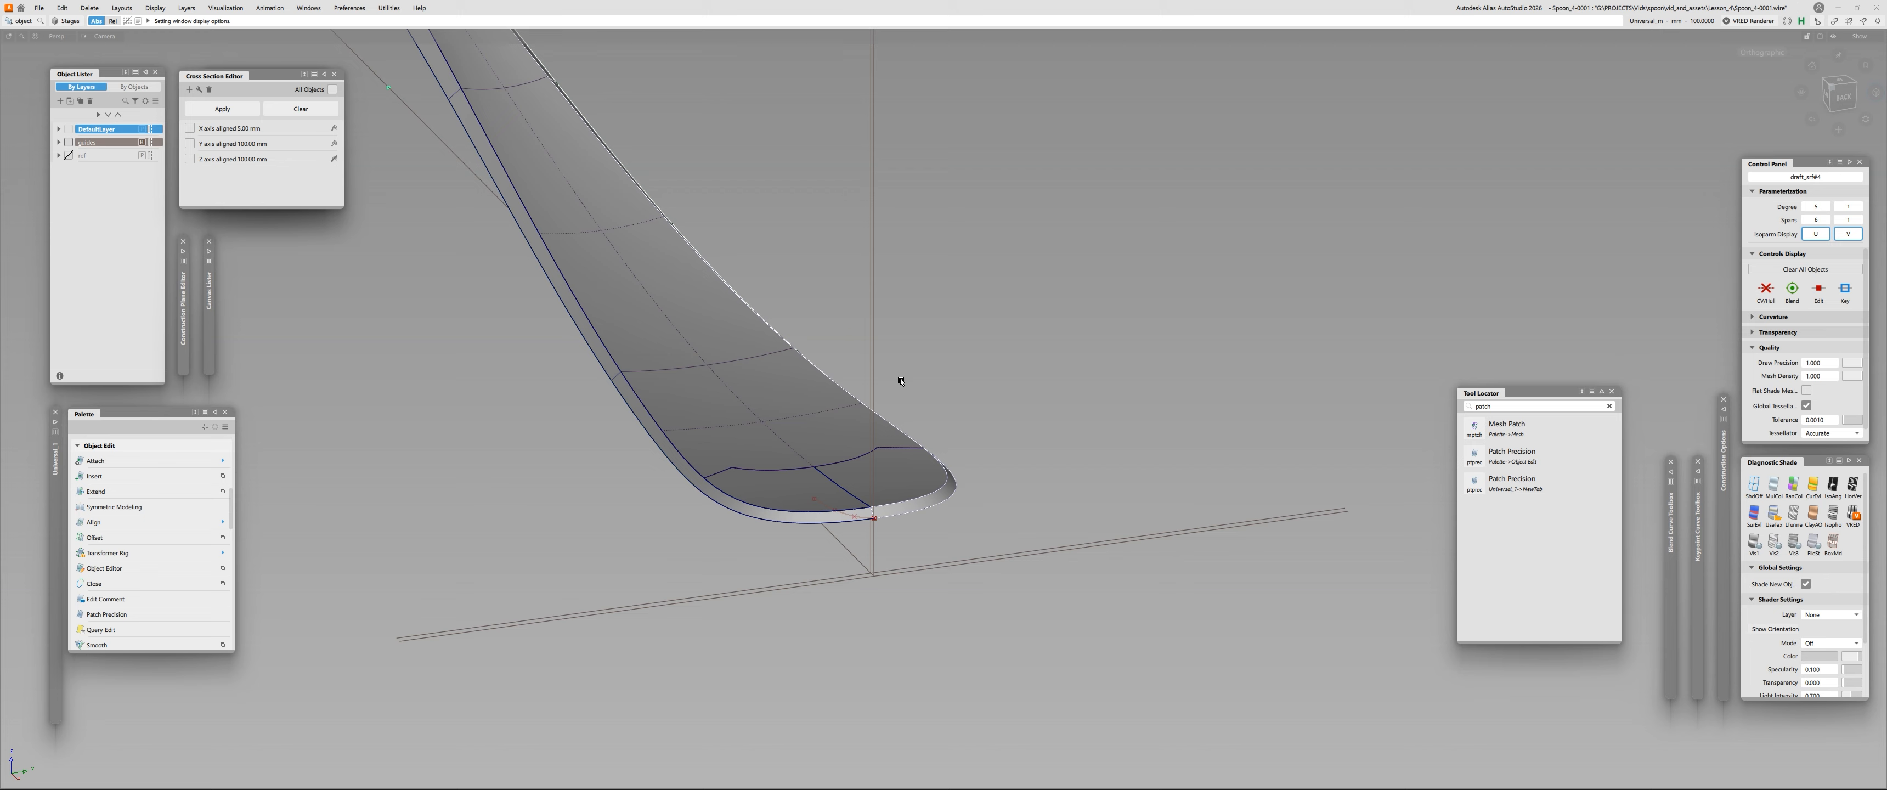
right_click_drag(817, 538, 814, 441, "alt+shift")
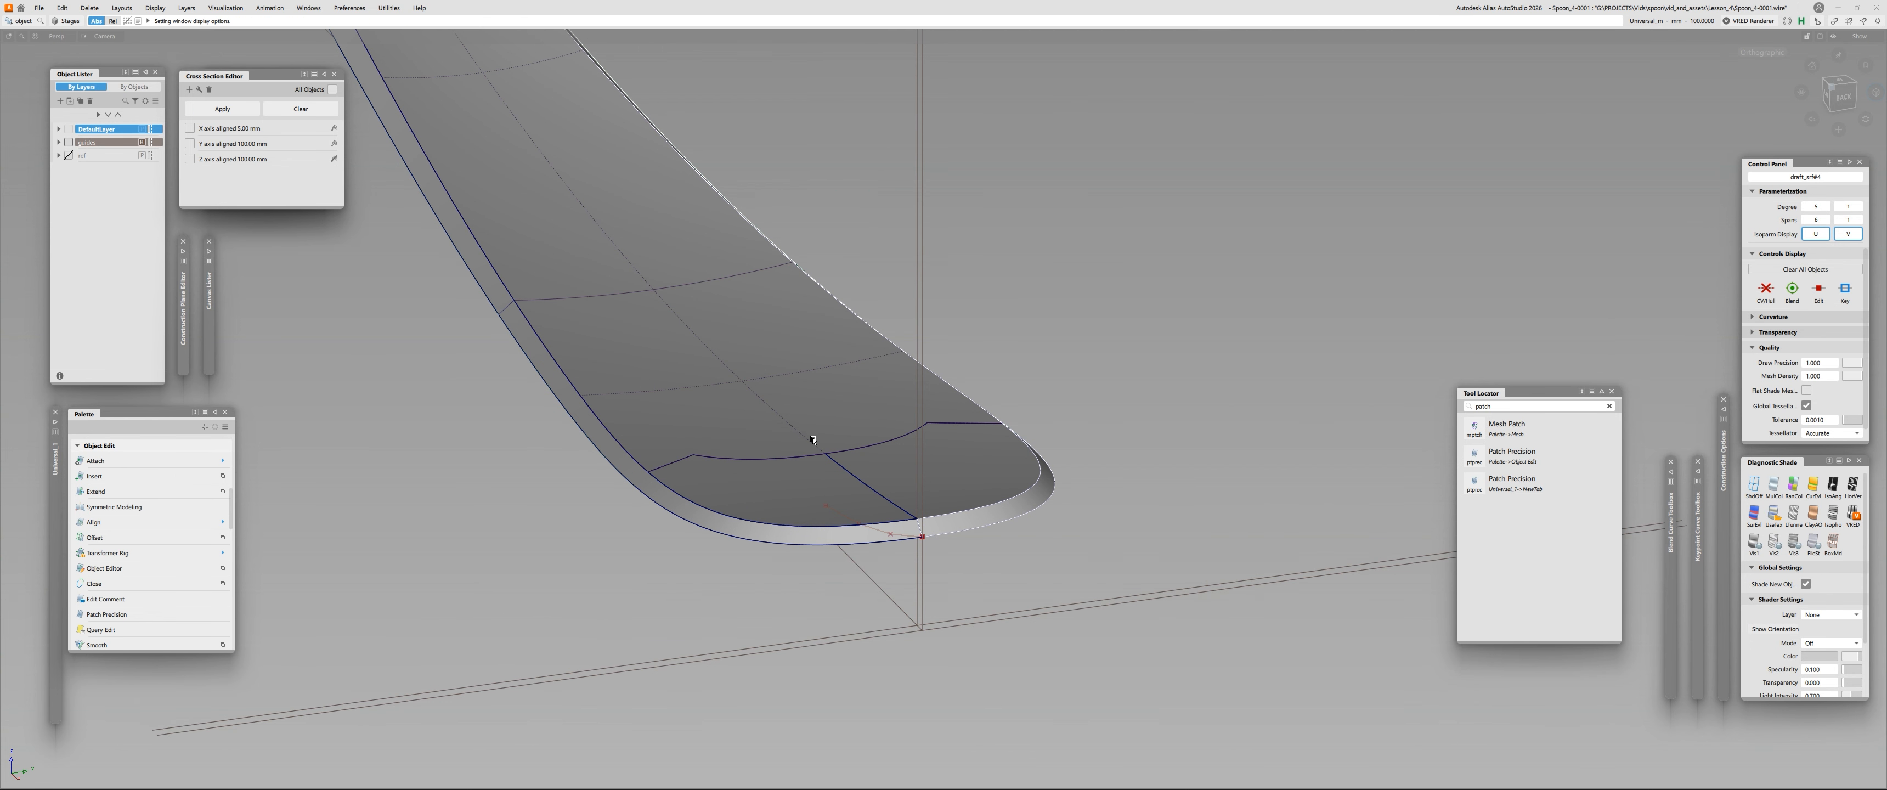
Clear the selection and start a Surface Fillet with Bezier Surfaces enabled.
right_click_drag(814, 441, 594, 360, "ctrl+shift")
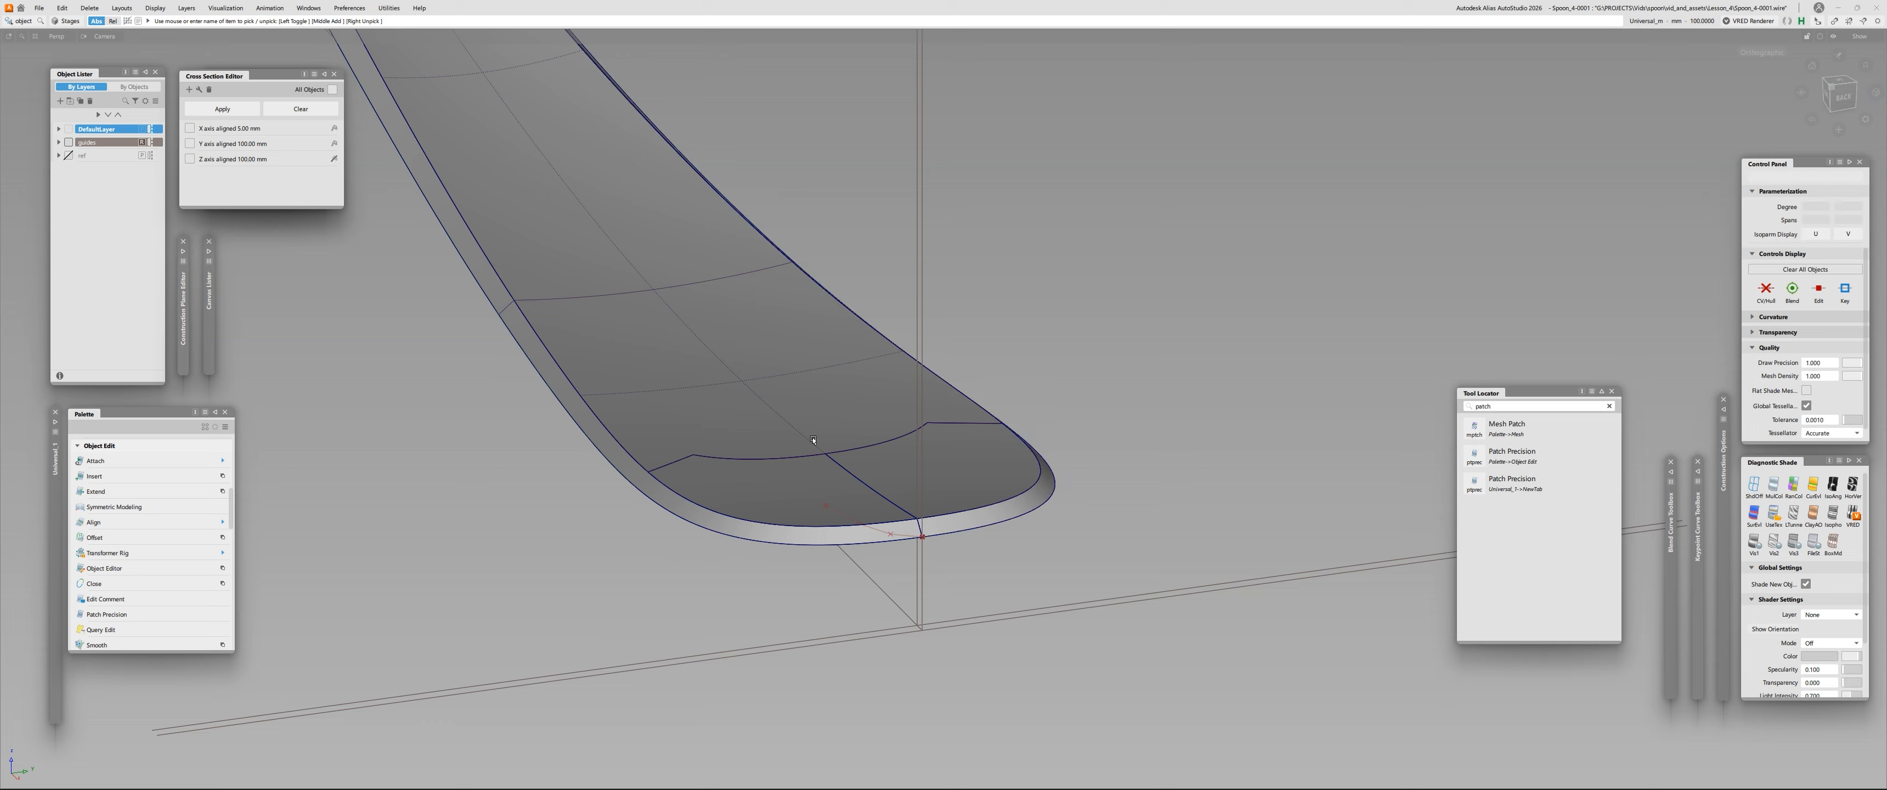
scroll(273, 260, "down", 3)
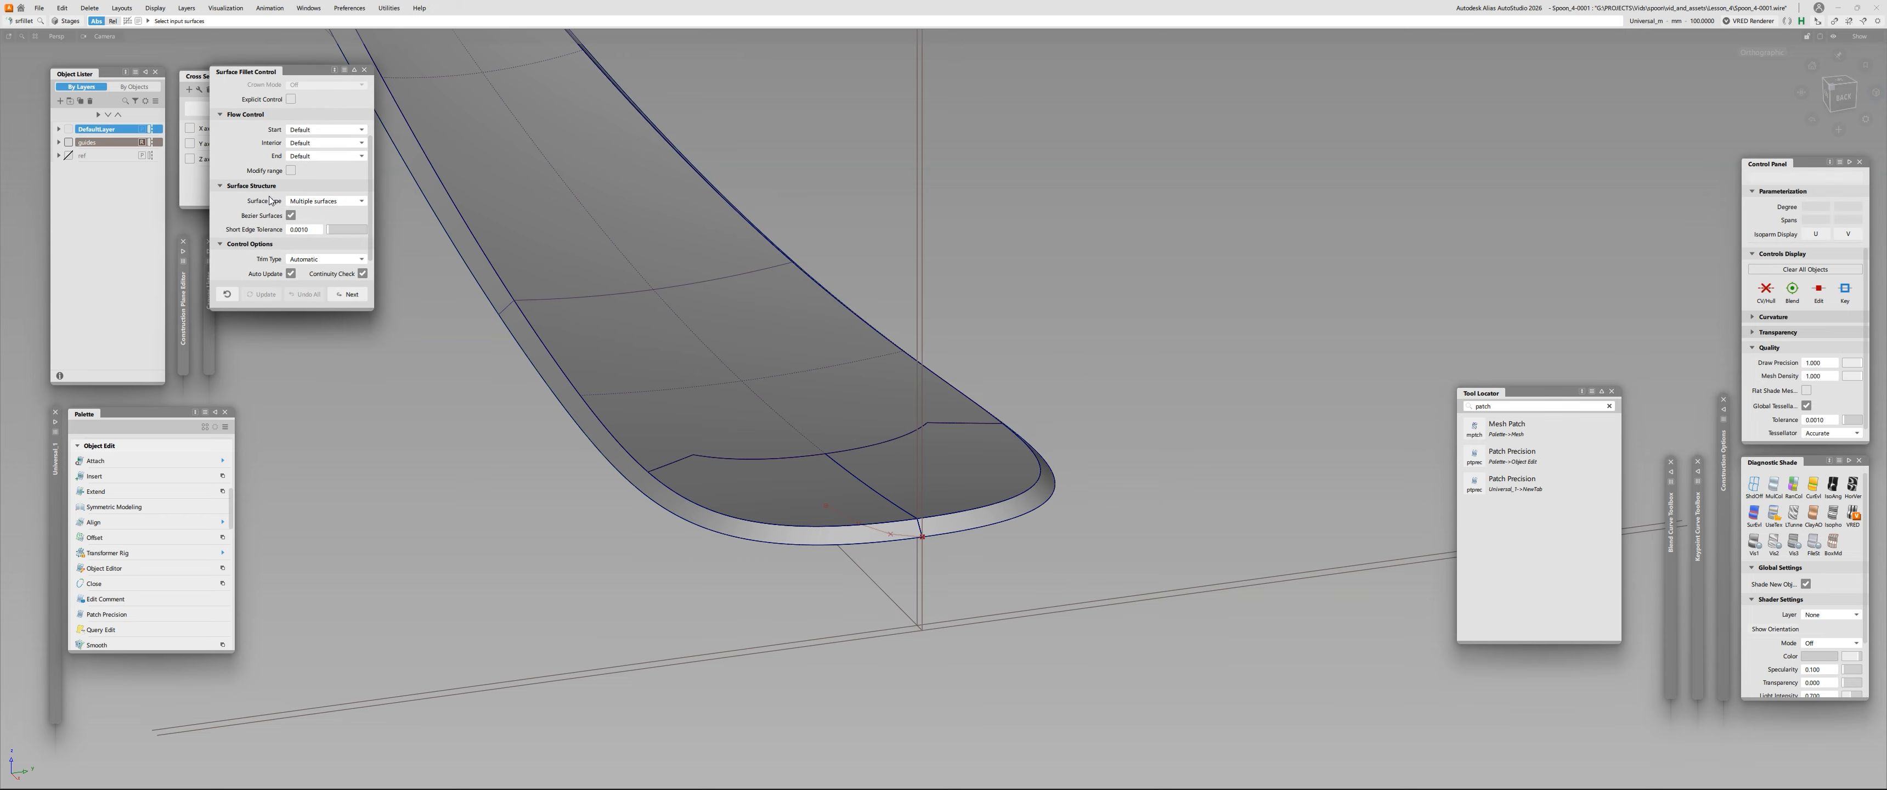
left_click(291, 215)
Examine the flange strip's edges around the bowl and along the handle from several angles.
scroll(680, 362, "down", 3, "alt+shift")
middle_click_drag(680, 362, 852, 431, "alt+shift")
scroll(859, 444, "down", 5, "alt+shift")
middle_click_drag(725, 334, 811, 581, "alt+shift")
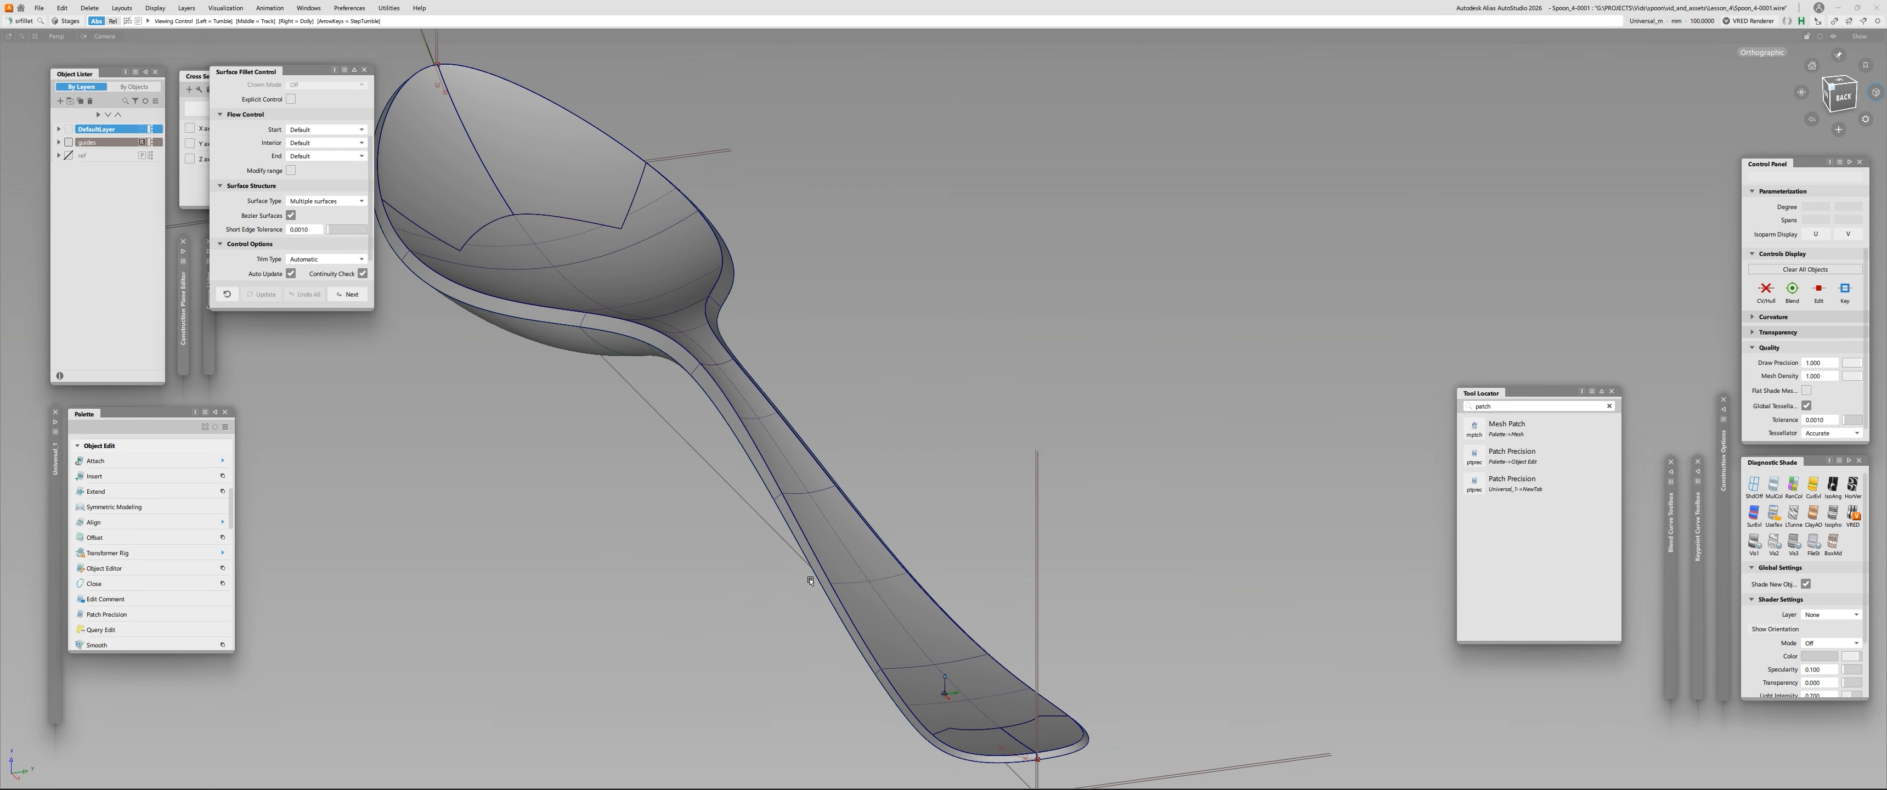
left_click_drag(810, 580, 733, 505, "alt+shift")
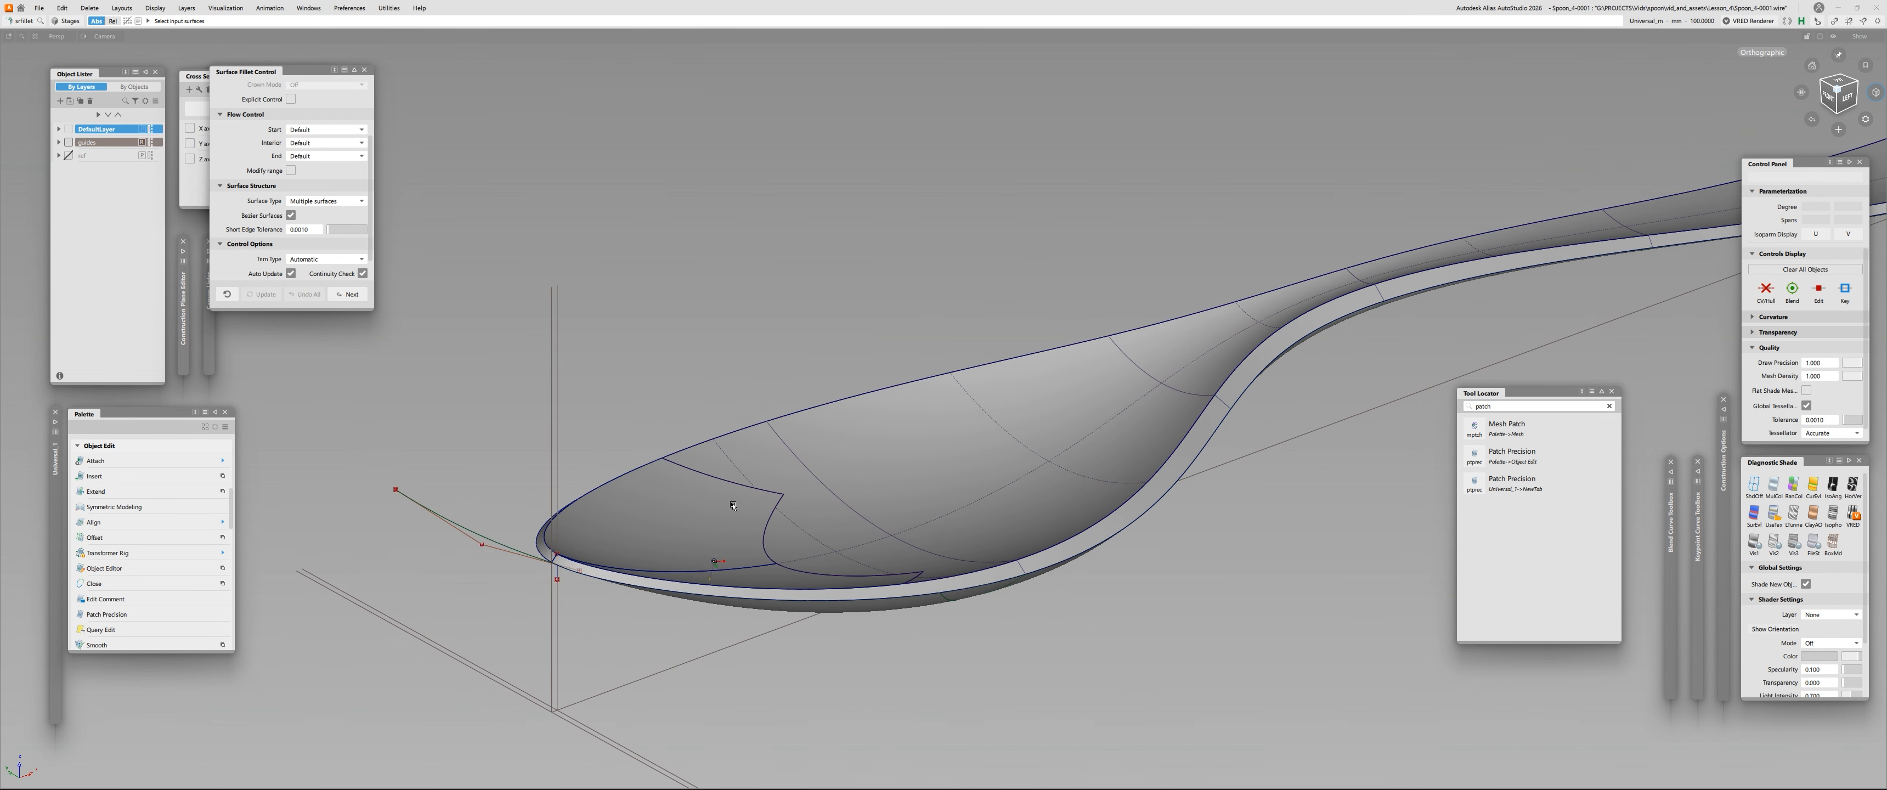
right_click_drag(732, 505, 432, 498, "alt+shift")
left_click_drag(1122, 458, 854, 396, "alt+shift")
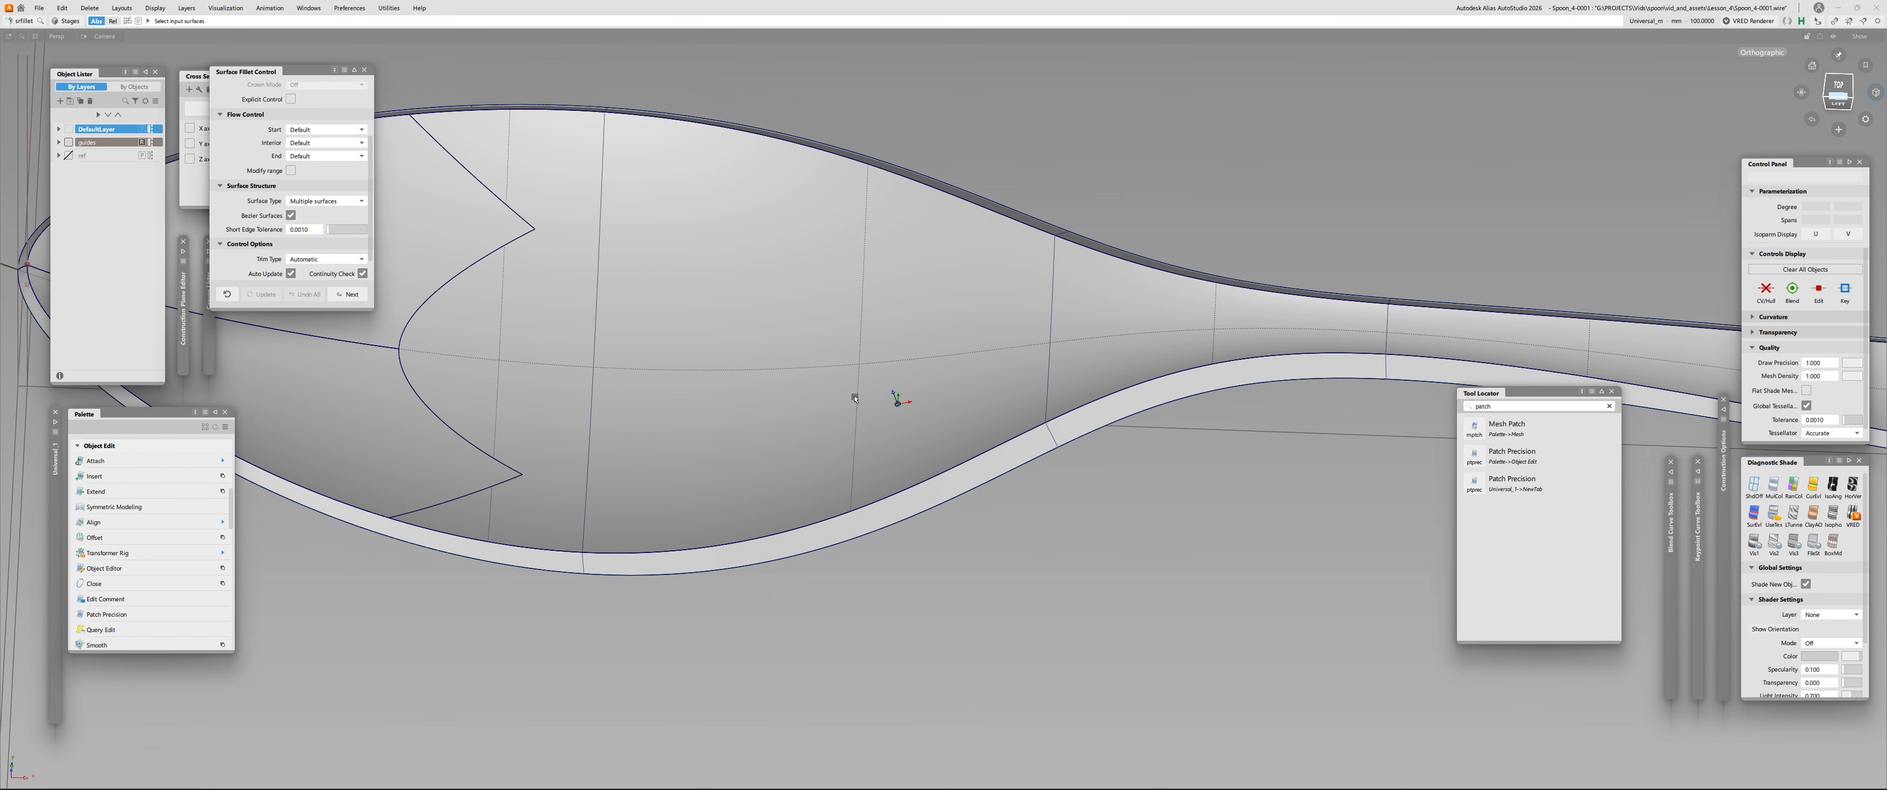
right_click_drag(855, 397, 930, 403, "alt+shift")
middle_click_drag(883, 404, 352, 437, "alt+shift")
right_click_drag(1121, 451, 1027, 452, "alt+shift")
left_click_drag(1027, 452, 1119, 426, "alt+shift")
right_click_drag(1153, 466, 1209, 469, "alt+shift")
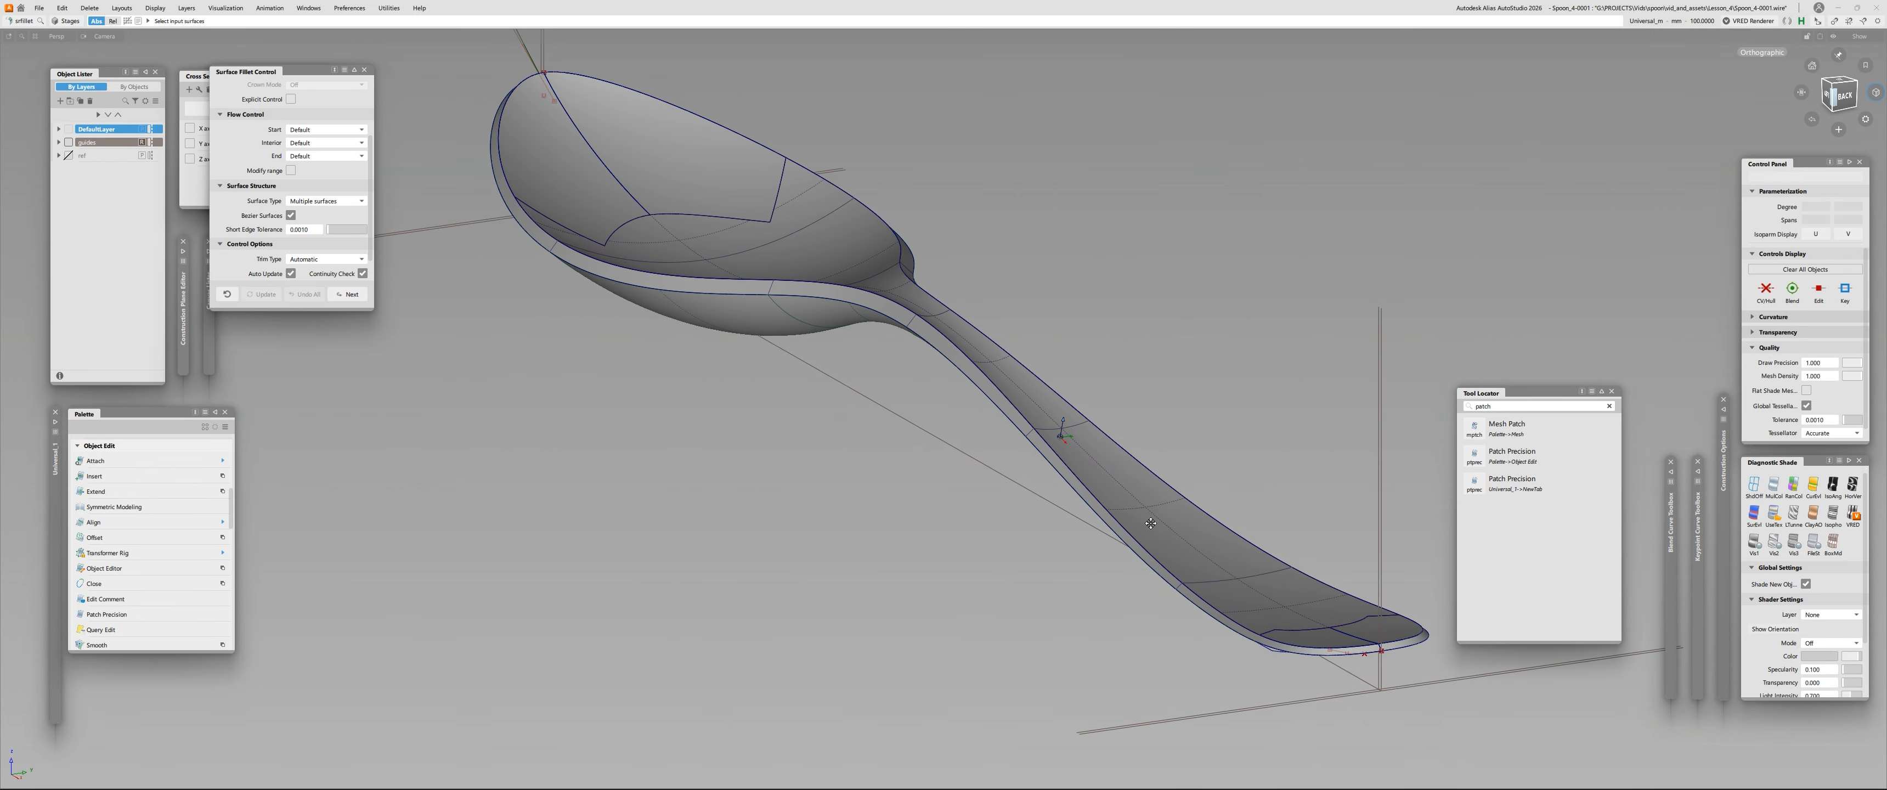
middle_click_drag(1209, 469, 989, 355, "alt+shift")
right_click_drag(1066, 487, 1000, 482, "alt+shift")
left_click_drag(999, 481, 1057, 497, "alt+shift")
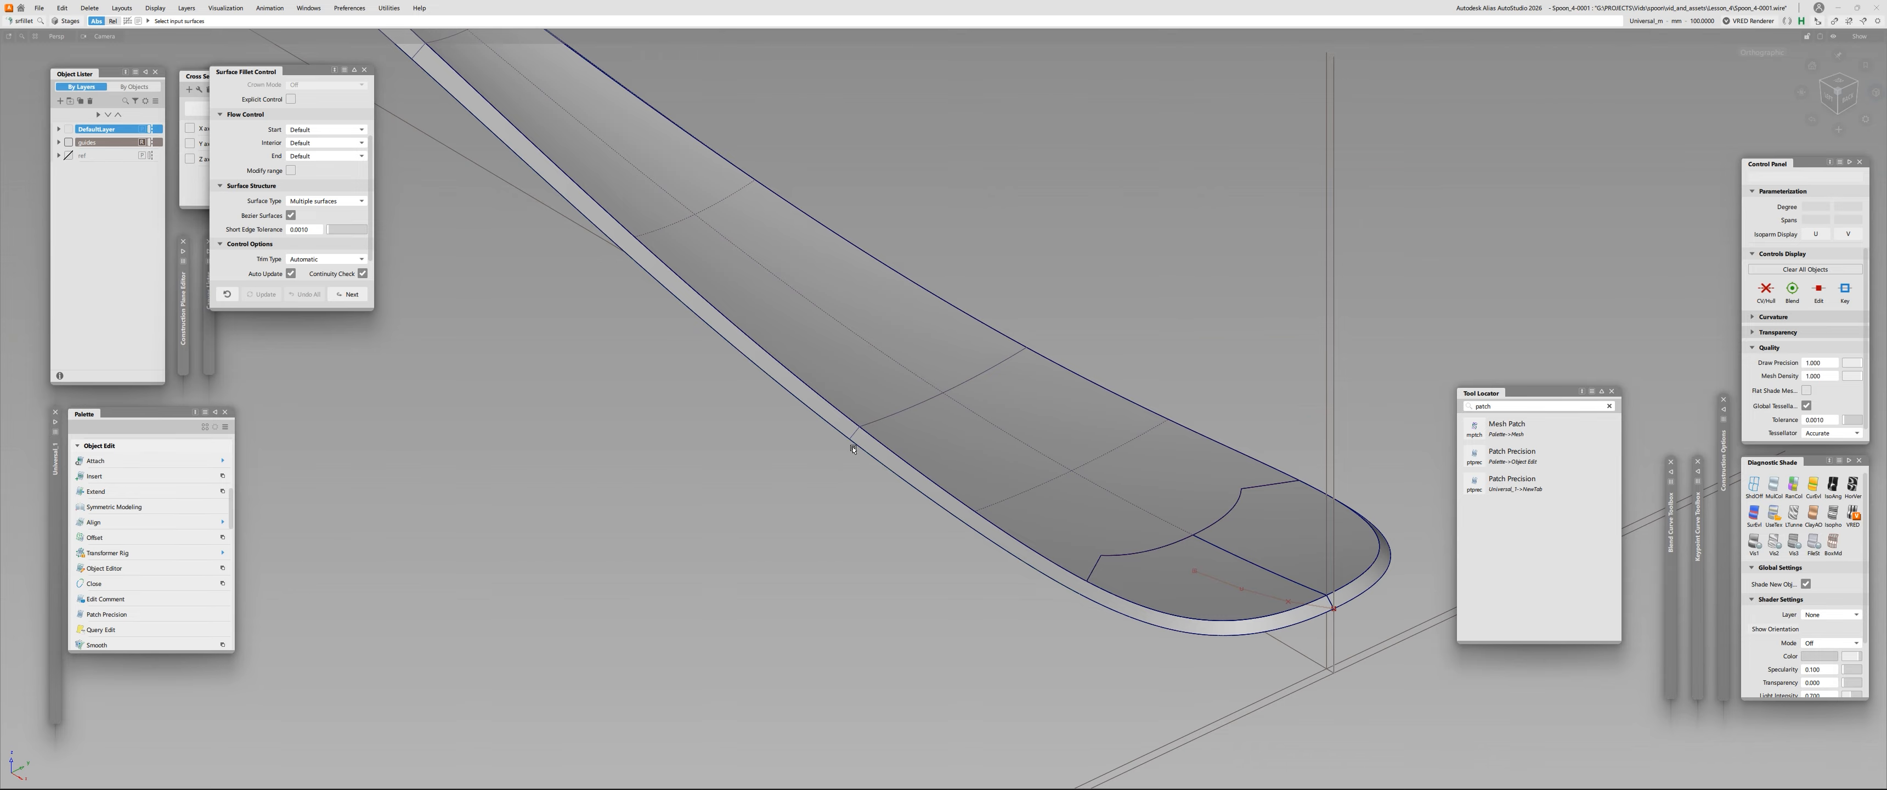
Examine the flange corners from the handle's end to the bowl tip, along with the Surface Fillet's radius settings.
middle_click_drag(615, 328, 880, 576, "alt+shift")
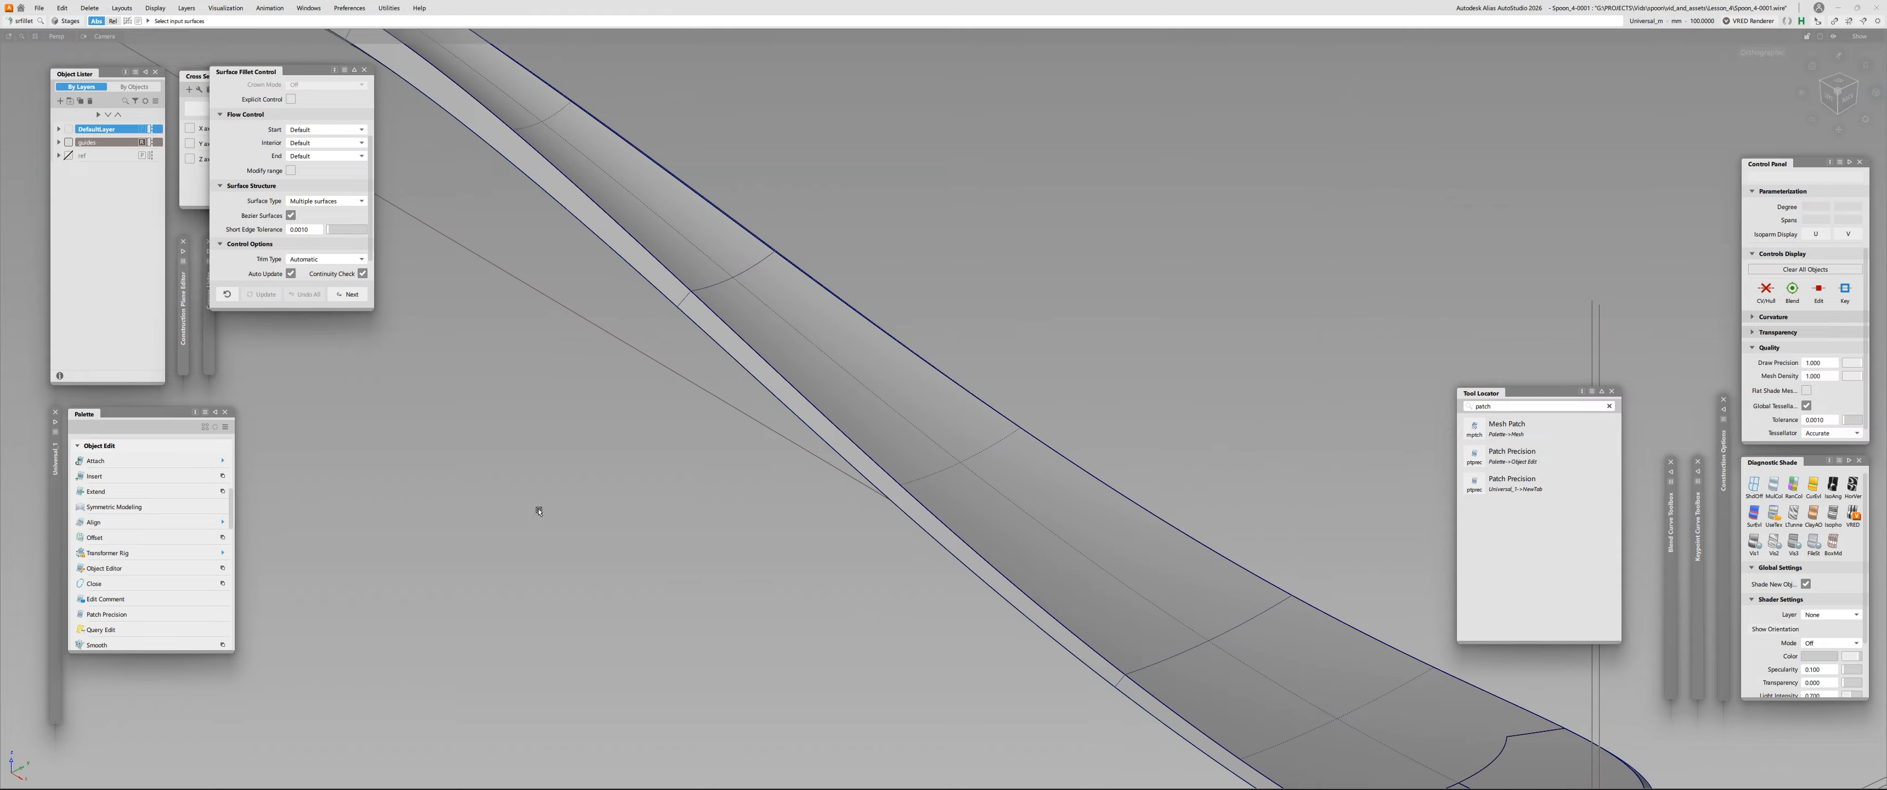
scroll(269, 223, "up", 2)
middle_click_drag(542, 242, 1001, 546, "alt+shift")
middle_click_drag(666, 266, 1271, 559, "alt+shift")
middle_click_drag(629, 220, 931, 510, "alt+shift")
left_click_drag(794, 314, 761, 354, "alt+shift")
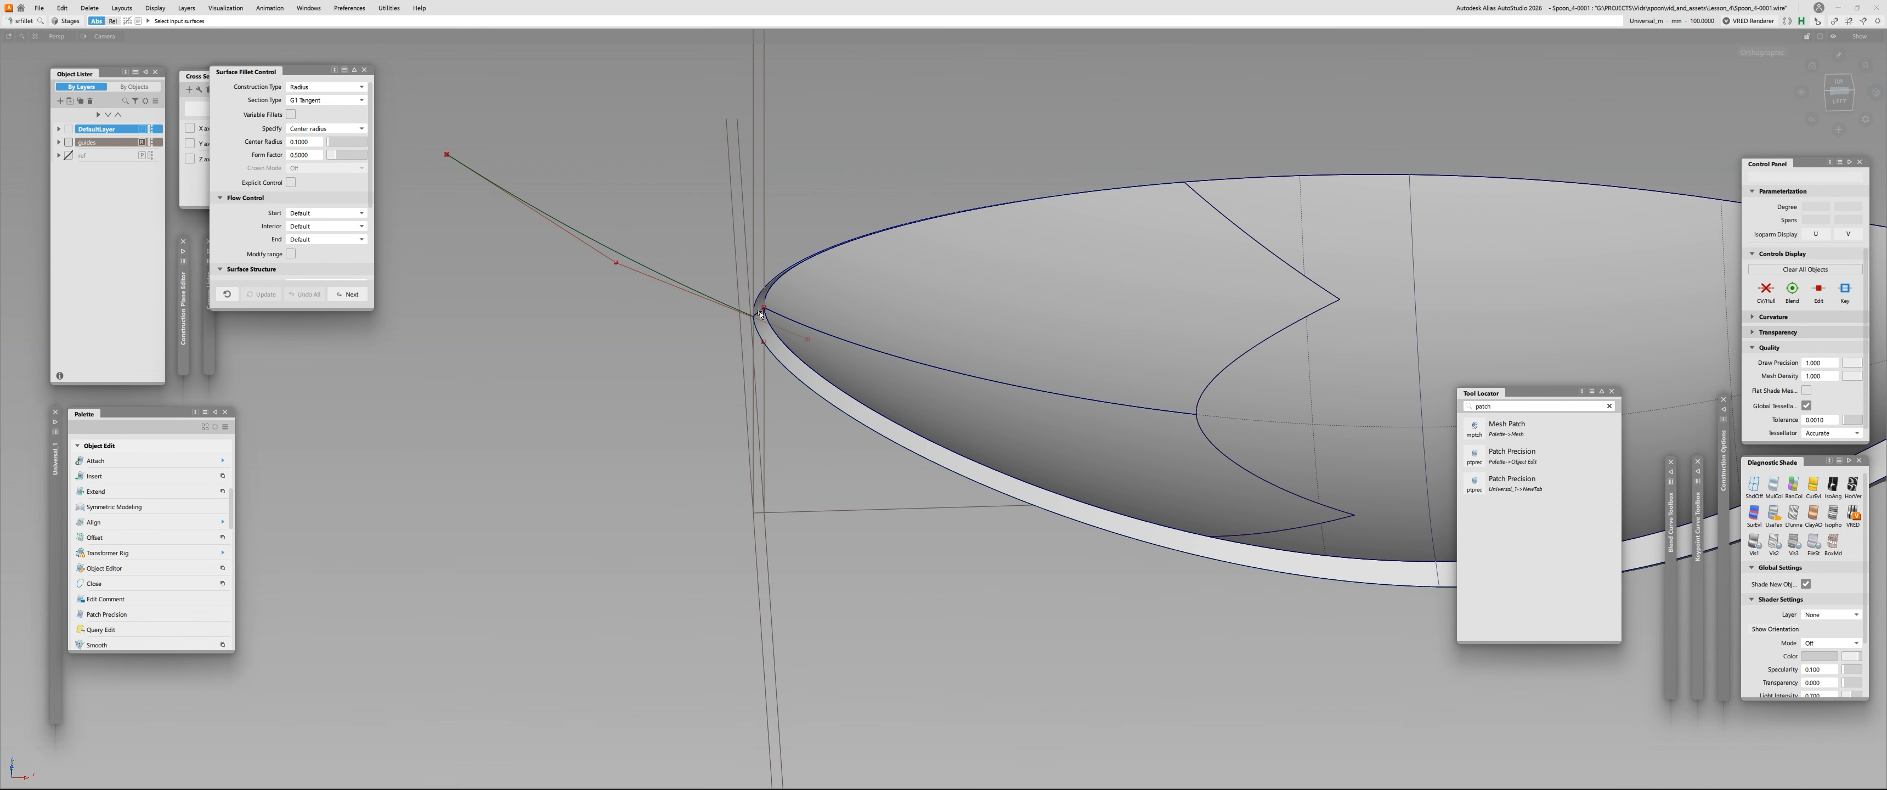
right_click_drag(1032, 270, 1311, 373, "alt+shift")
middle_click_drag(1311, 373, 594, 404, "alt+shift")
right_click_drag(649, 373, 678, 279, "alt+shift")
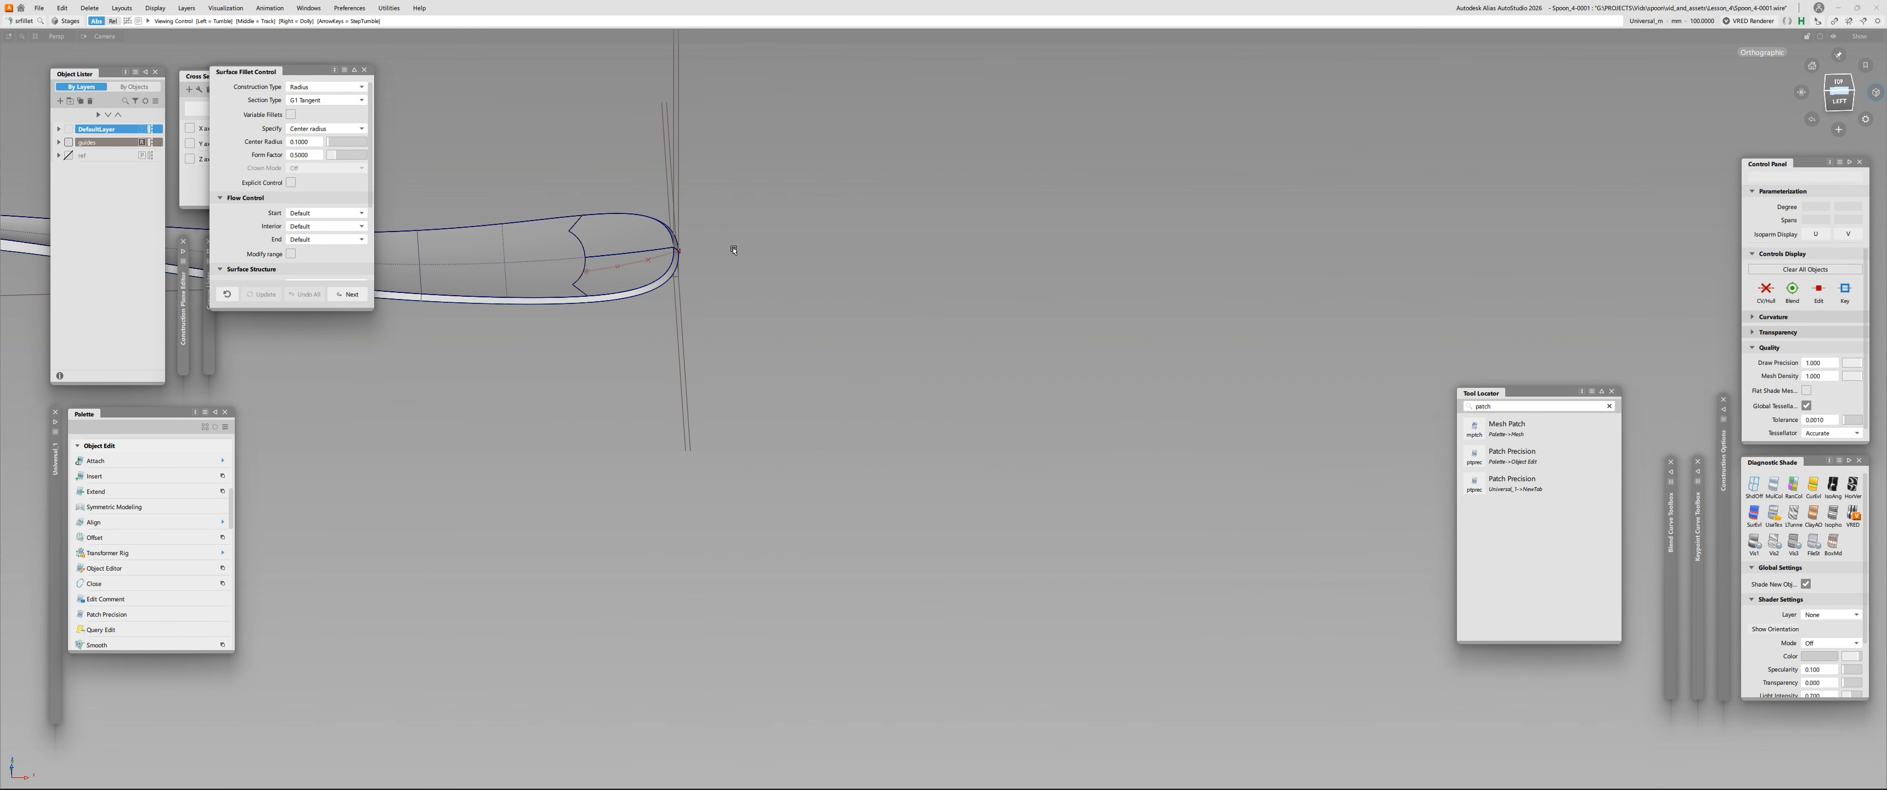
middle_click_drag(734, 250, 1173, 295, "alt+shift")
middle_click_drag(411, 249, 691, 270, "alt+shift")
right_click_drag(724, 357, 650, 353, "alt+shift")
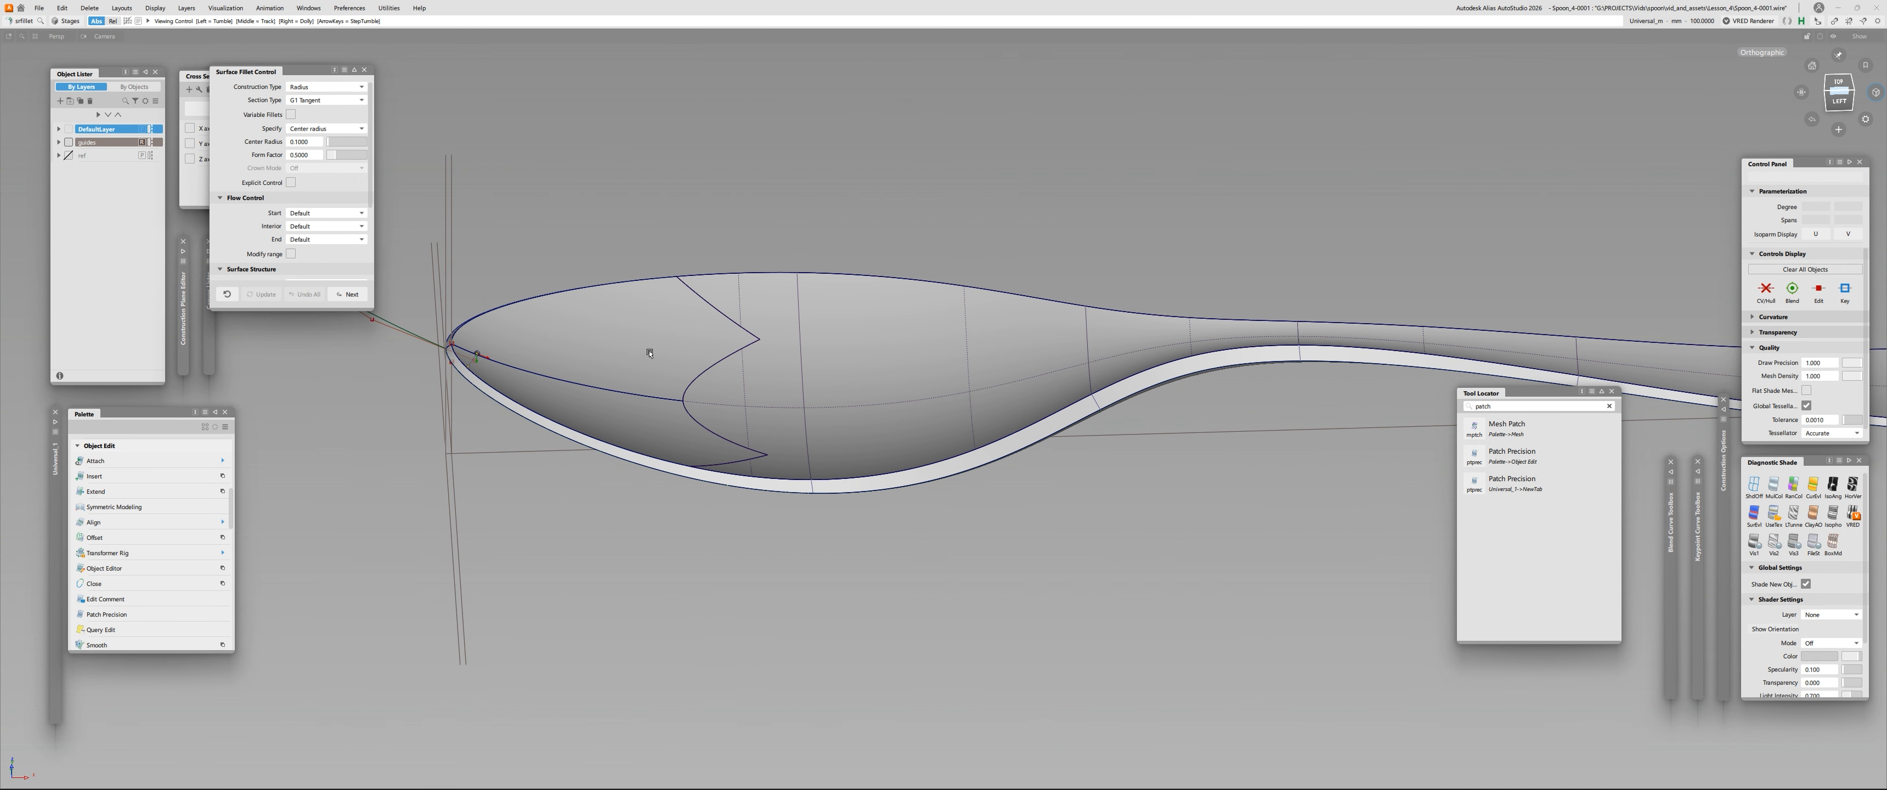
middle_click_drag(650, 354, 898, 361, "alt+shift")
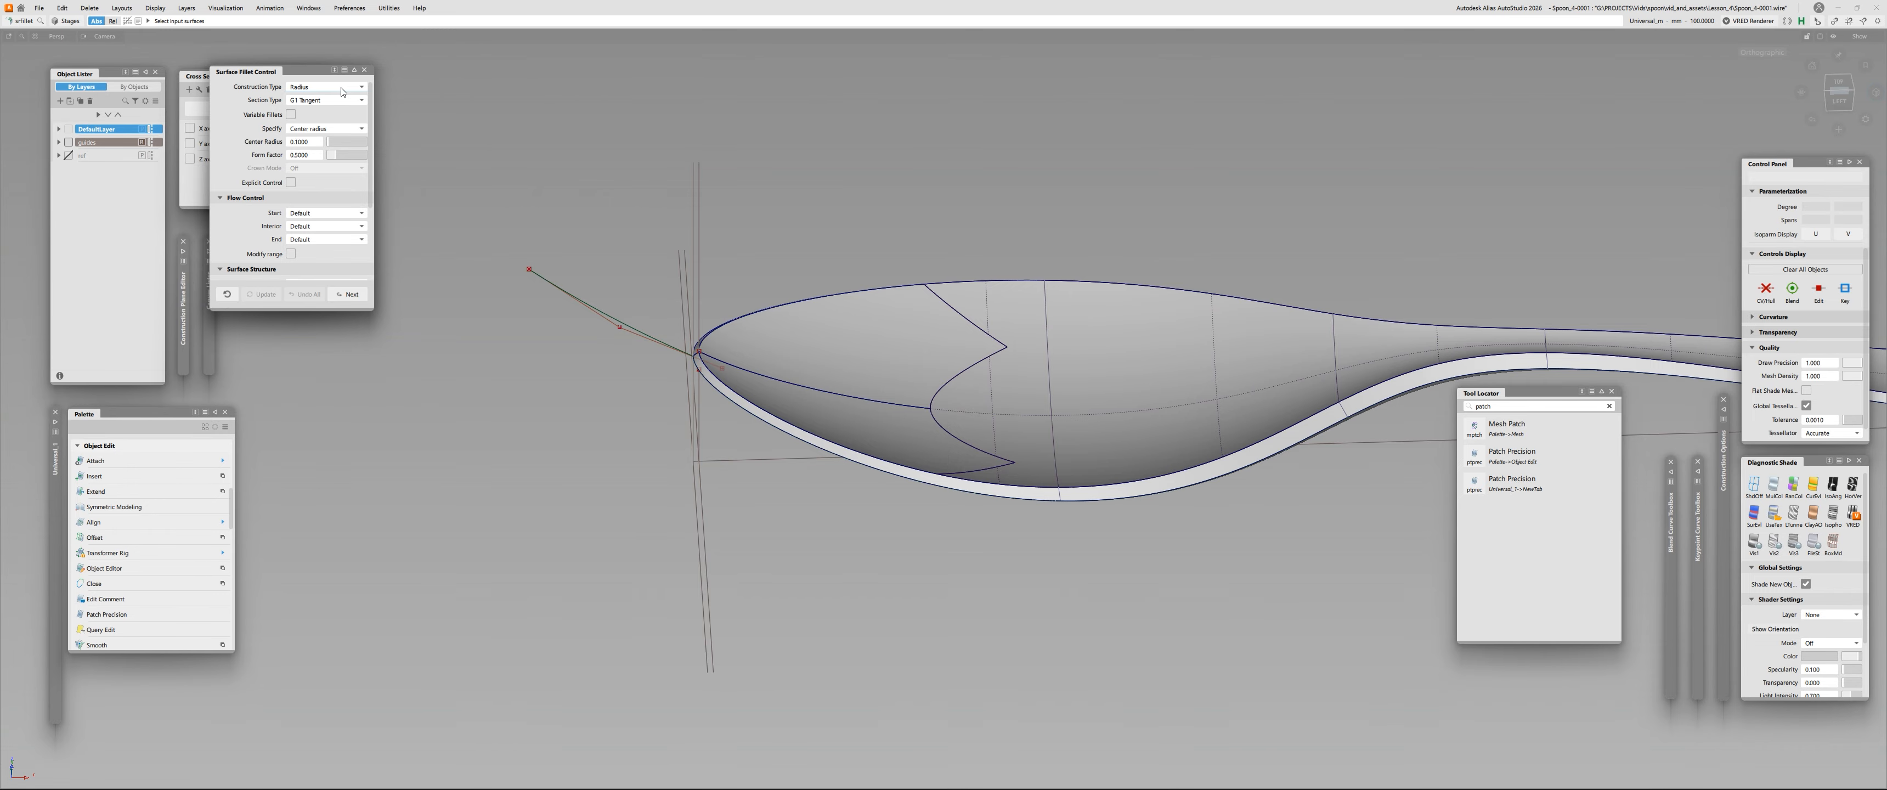
scroll(913, 385, "up", 2)
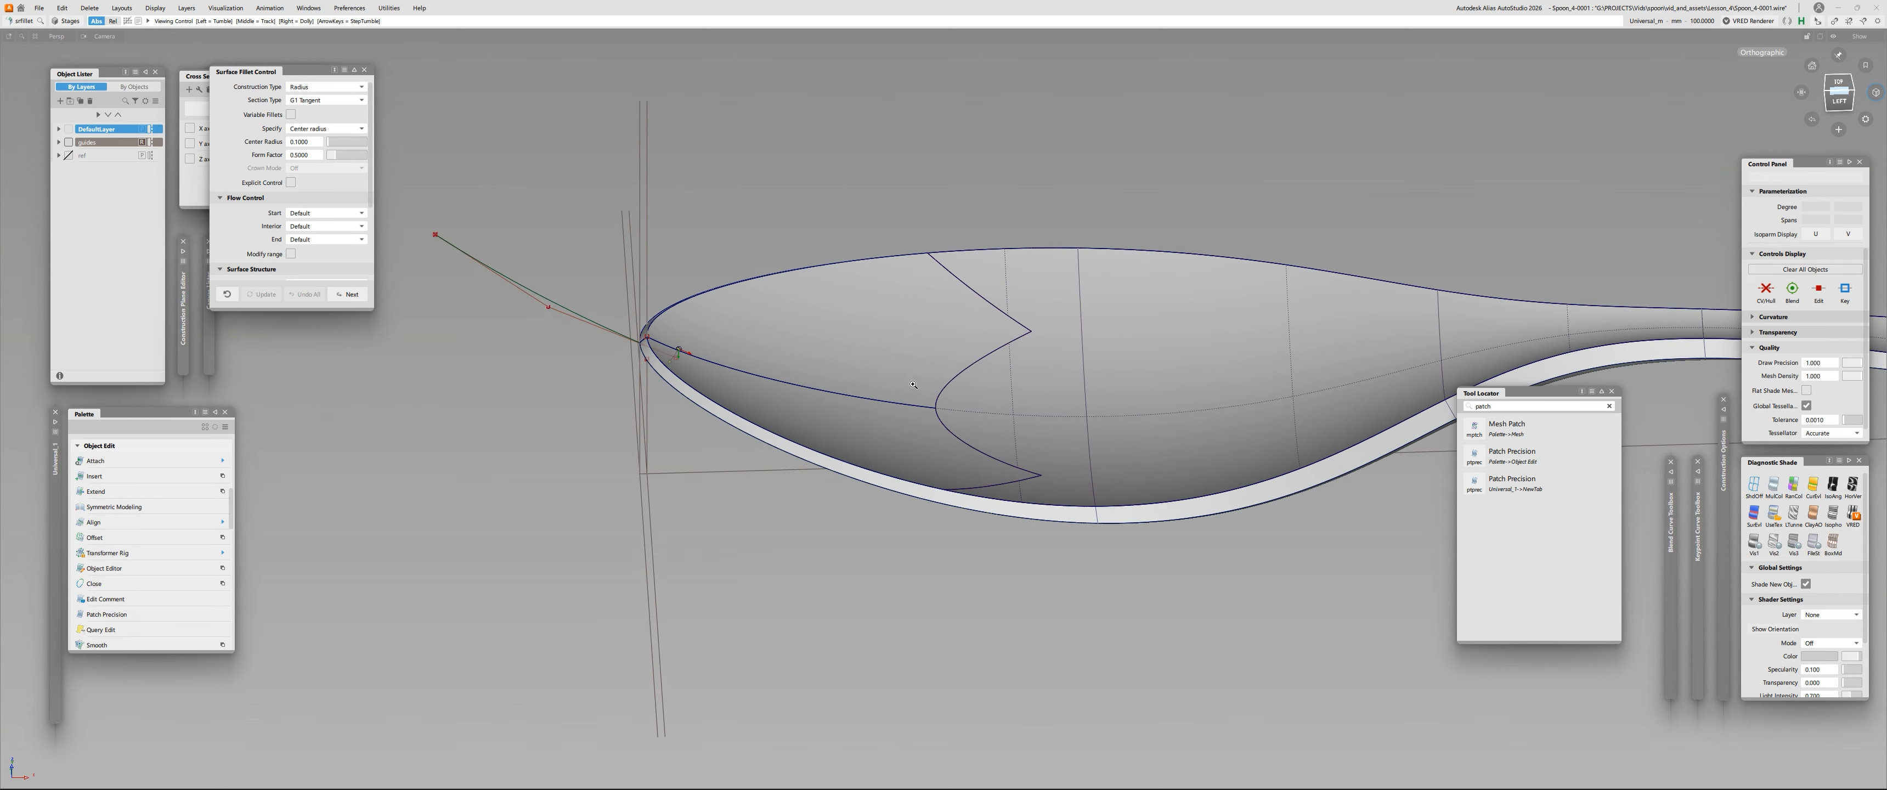
left_click_drag(914, 385, 739, 239, "alt+shift")
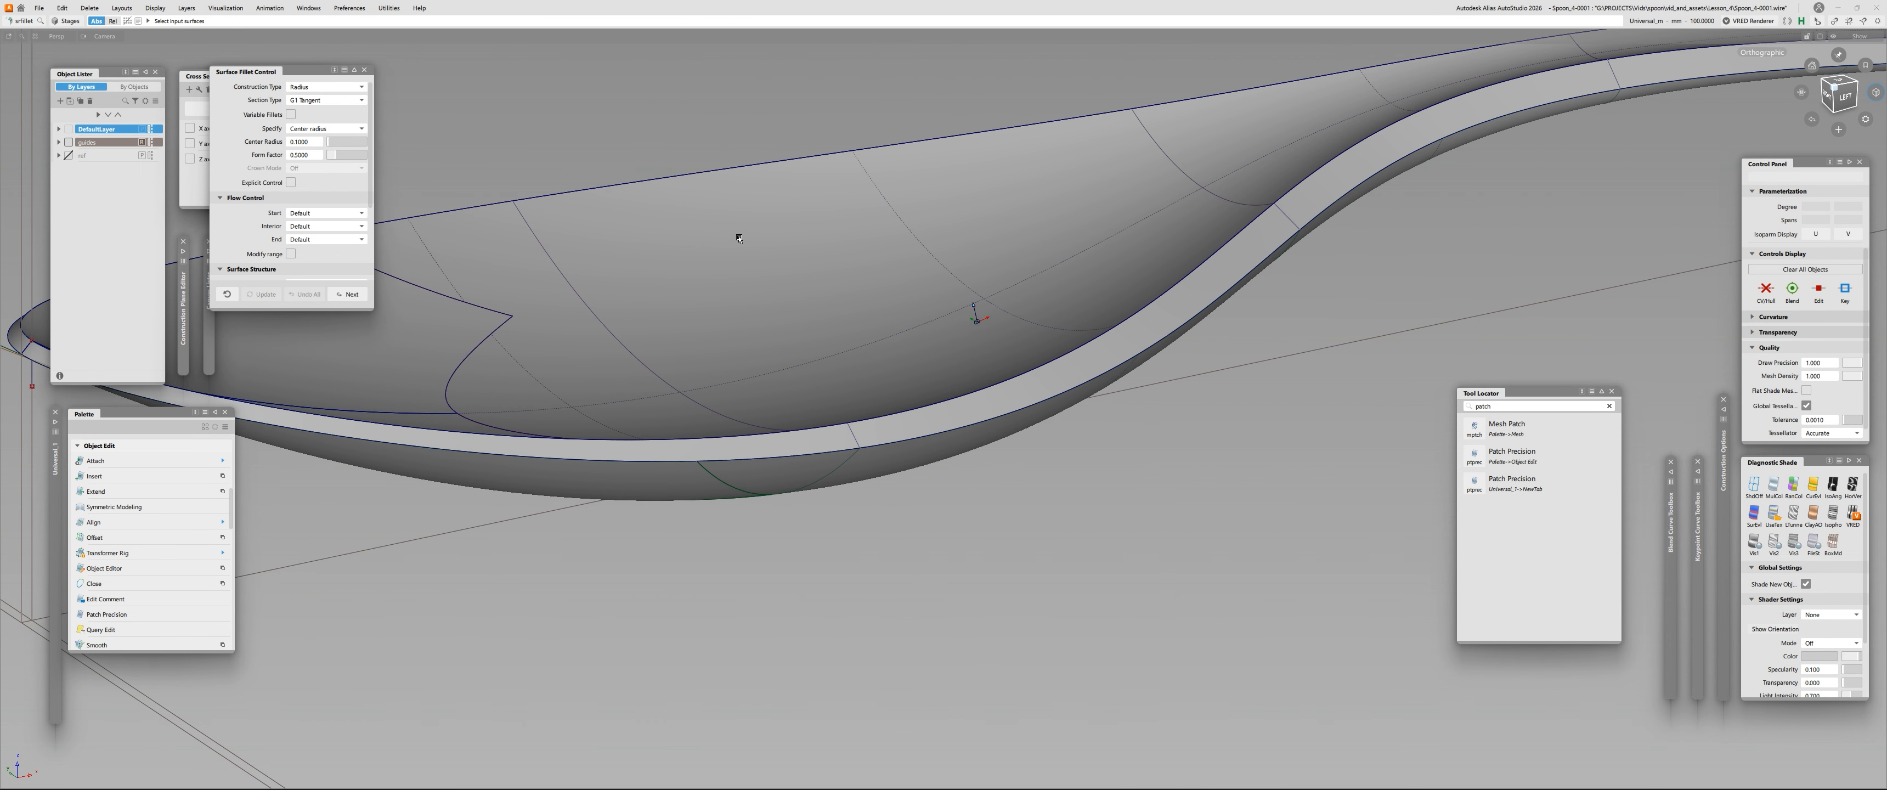
middle_click_drag(739, 238, 967, 219, "alt+shift")
left_click_drag(1034, 247, 1172, 286, "alt+shift")
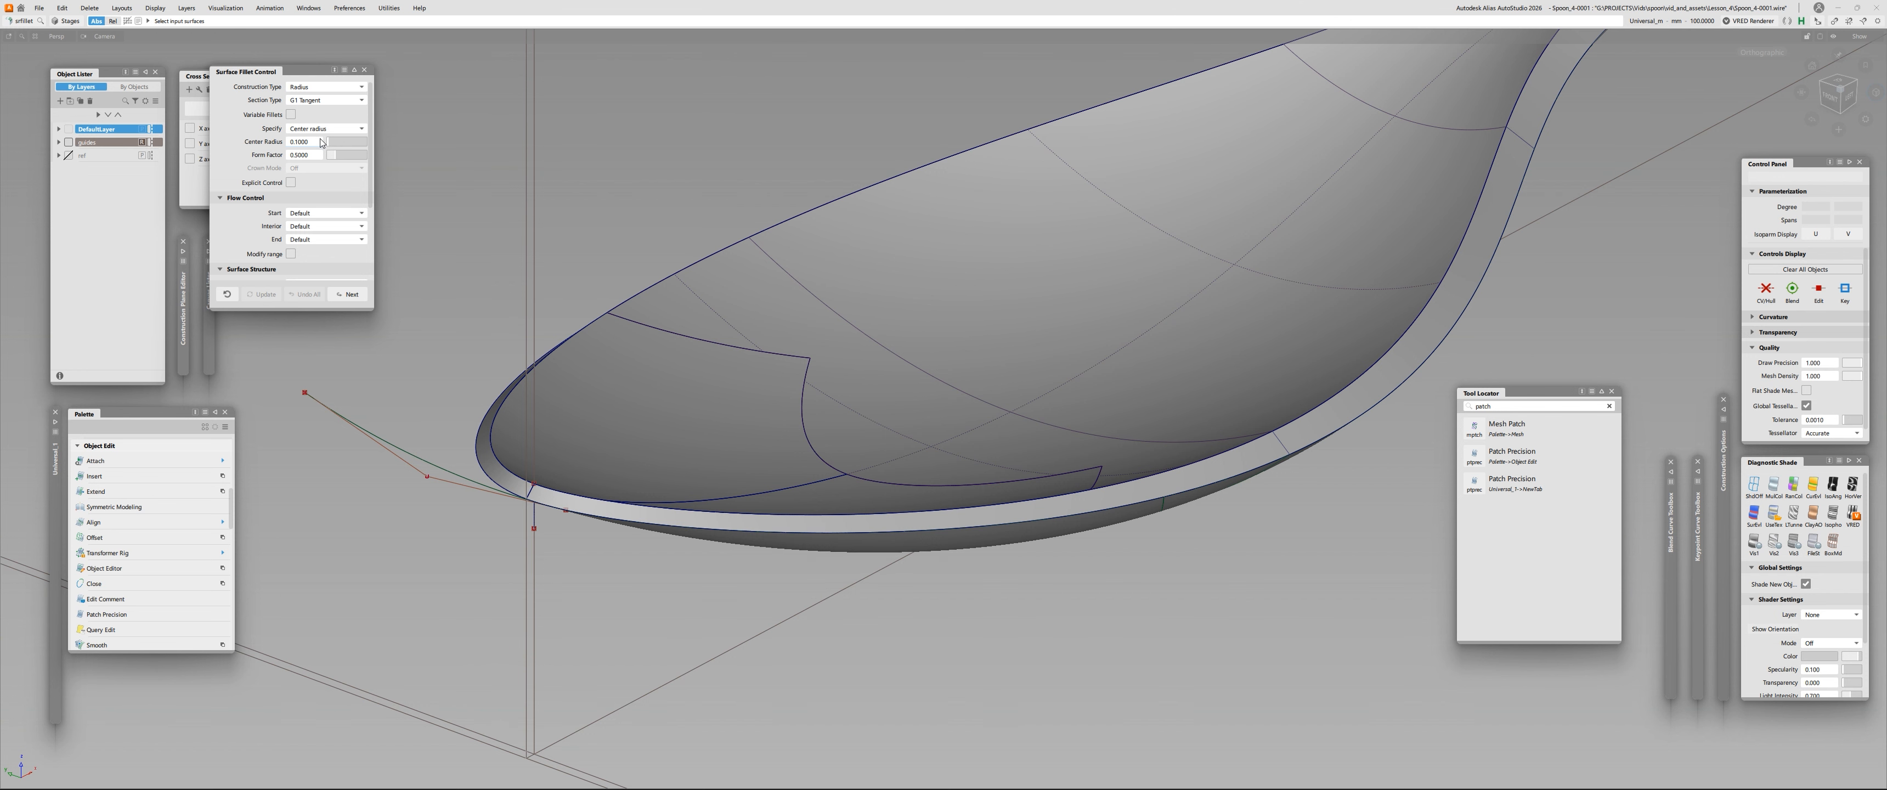
Set the Surface Fillet's center radius to 0.2.
left_click(321, 141)
type("9")
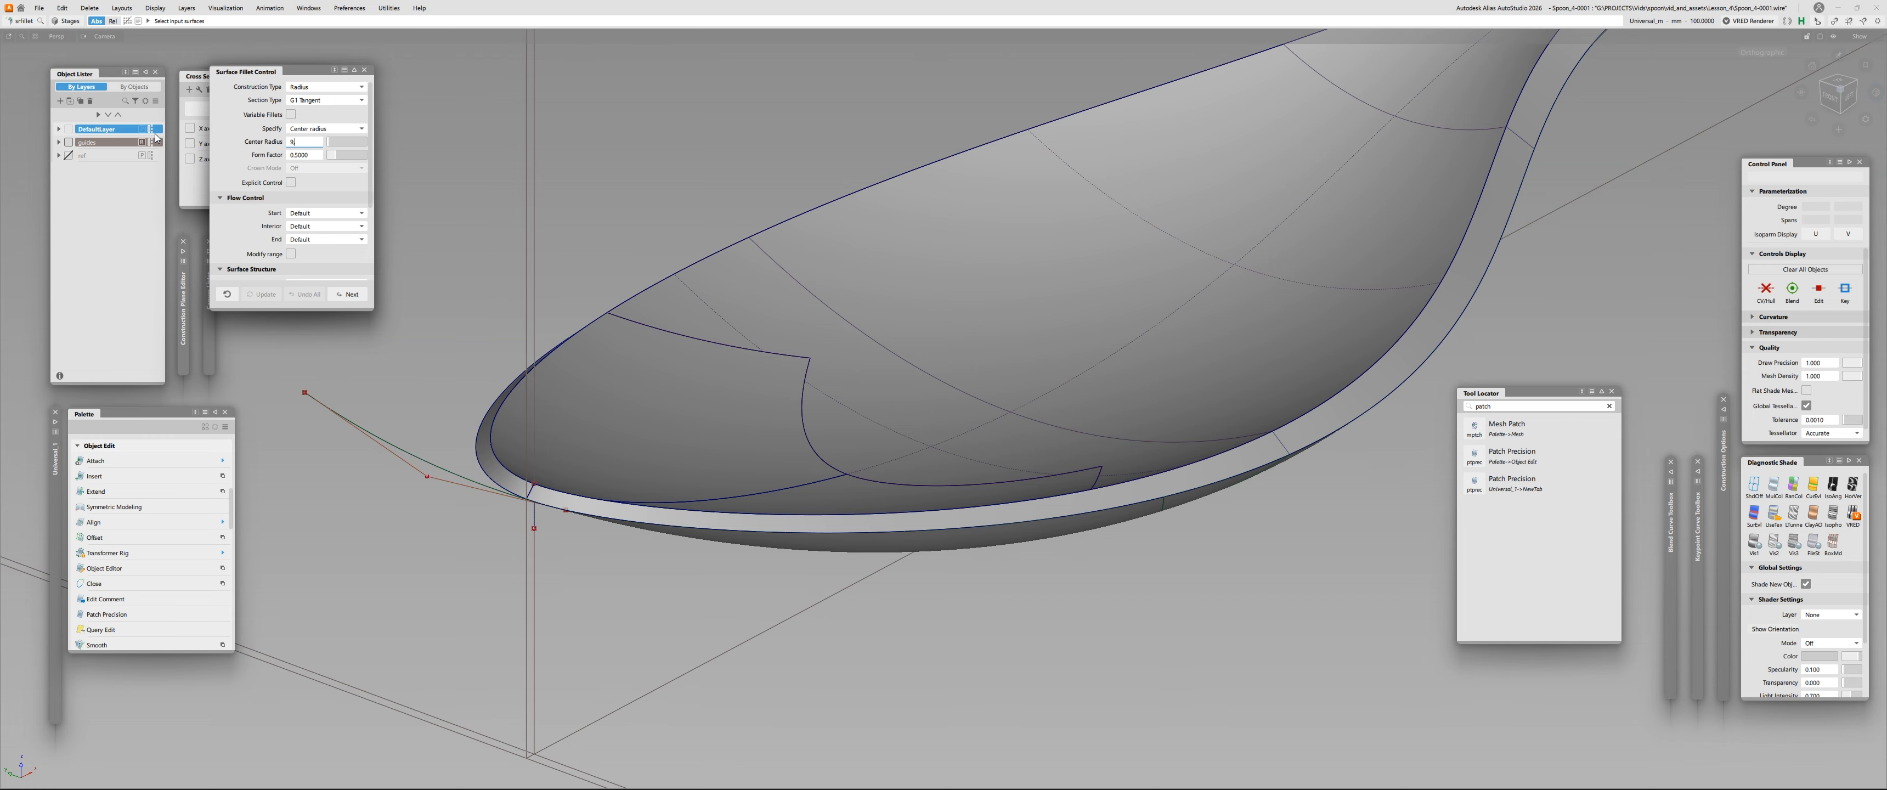
left_click(904, 286)
left_click_drag(316, 144, 200, 153)
type("0.2")
key("Return")
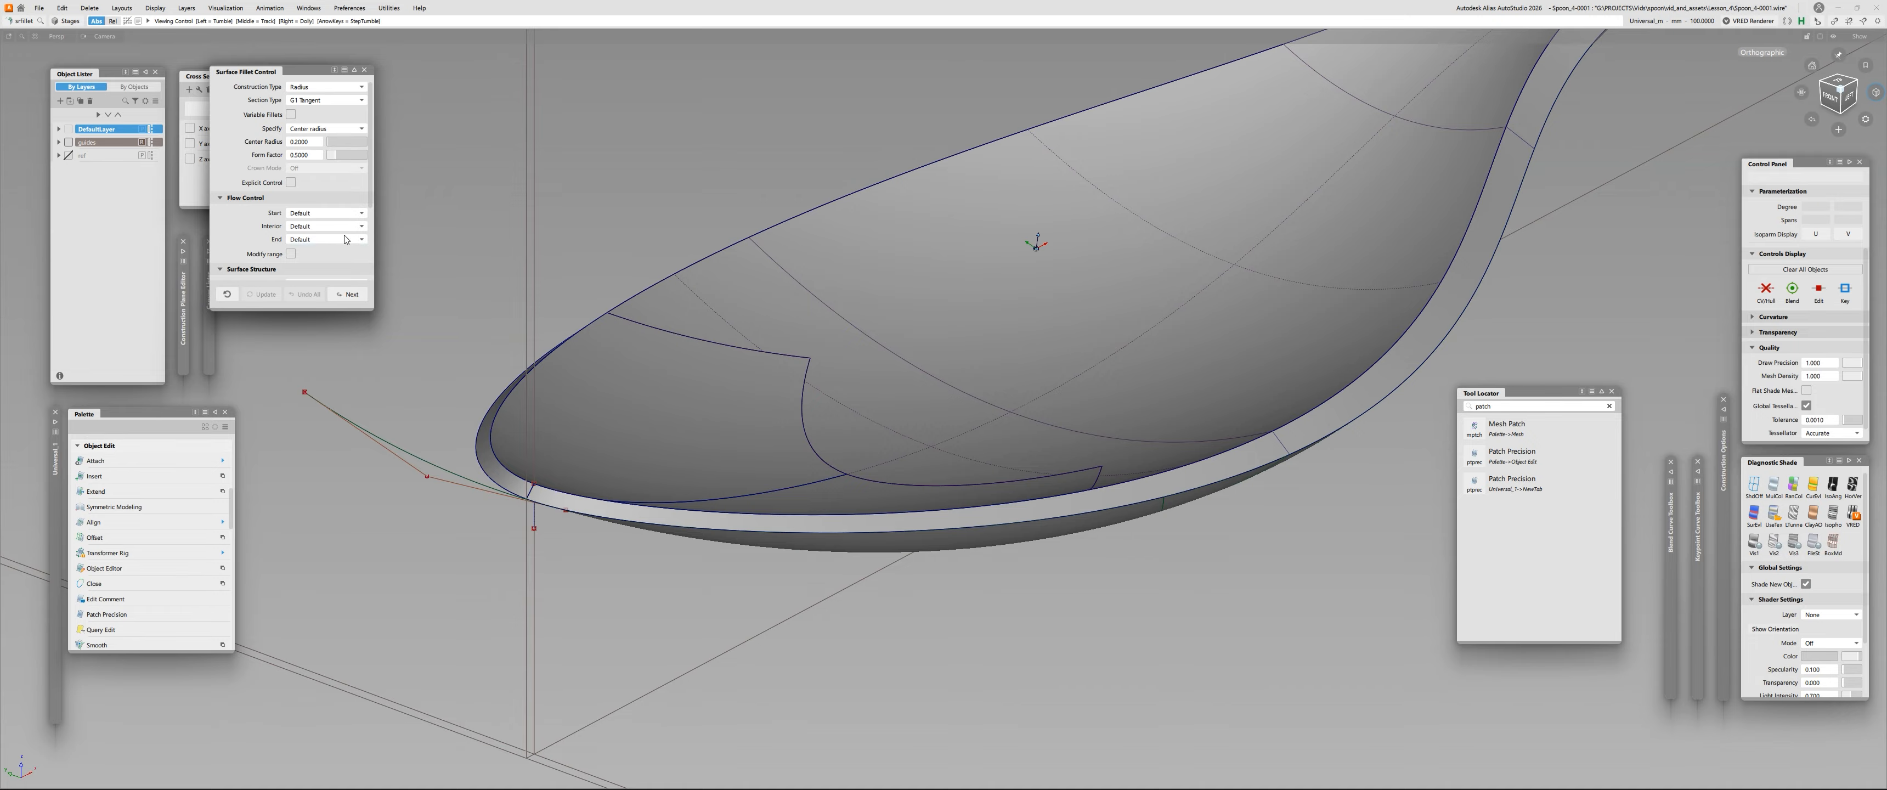
Select the spoon's inner surfaces, including the bowl-tip and handle-end patches, as the first set for the rim fillet.
right_click_drag(683, 210, 638, 213, "alt+shift")
middle_click_drag(638, 212, 473, 244, "alt+shift")
right_click_drag(981, 359, 1023, 315, "alt+shift")
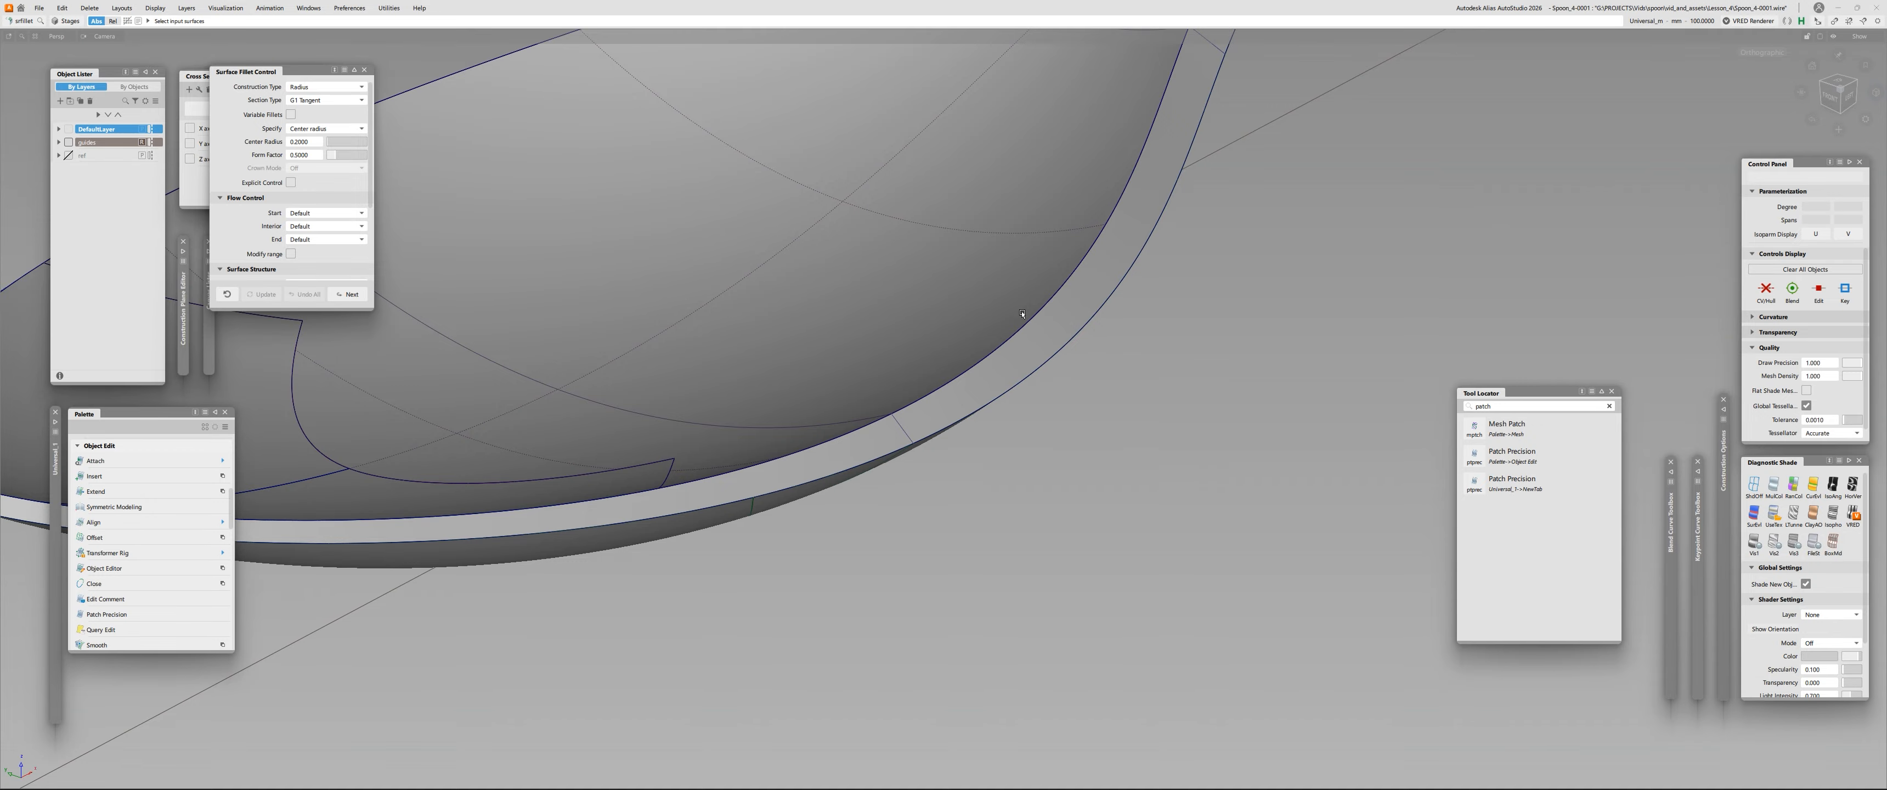
right_click_drag(590, 177, 880, 207, "alt+shift")
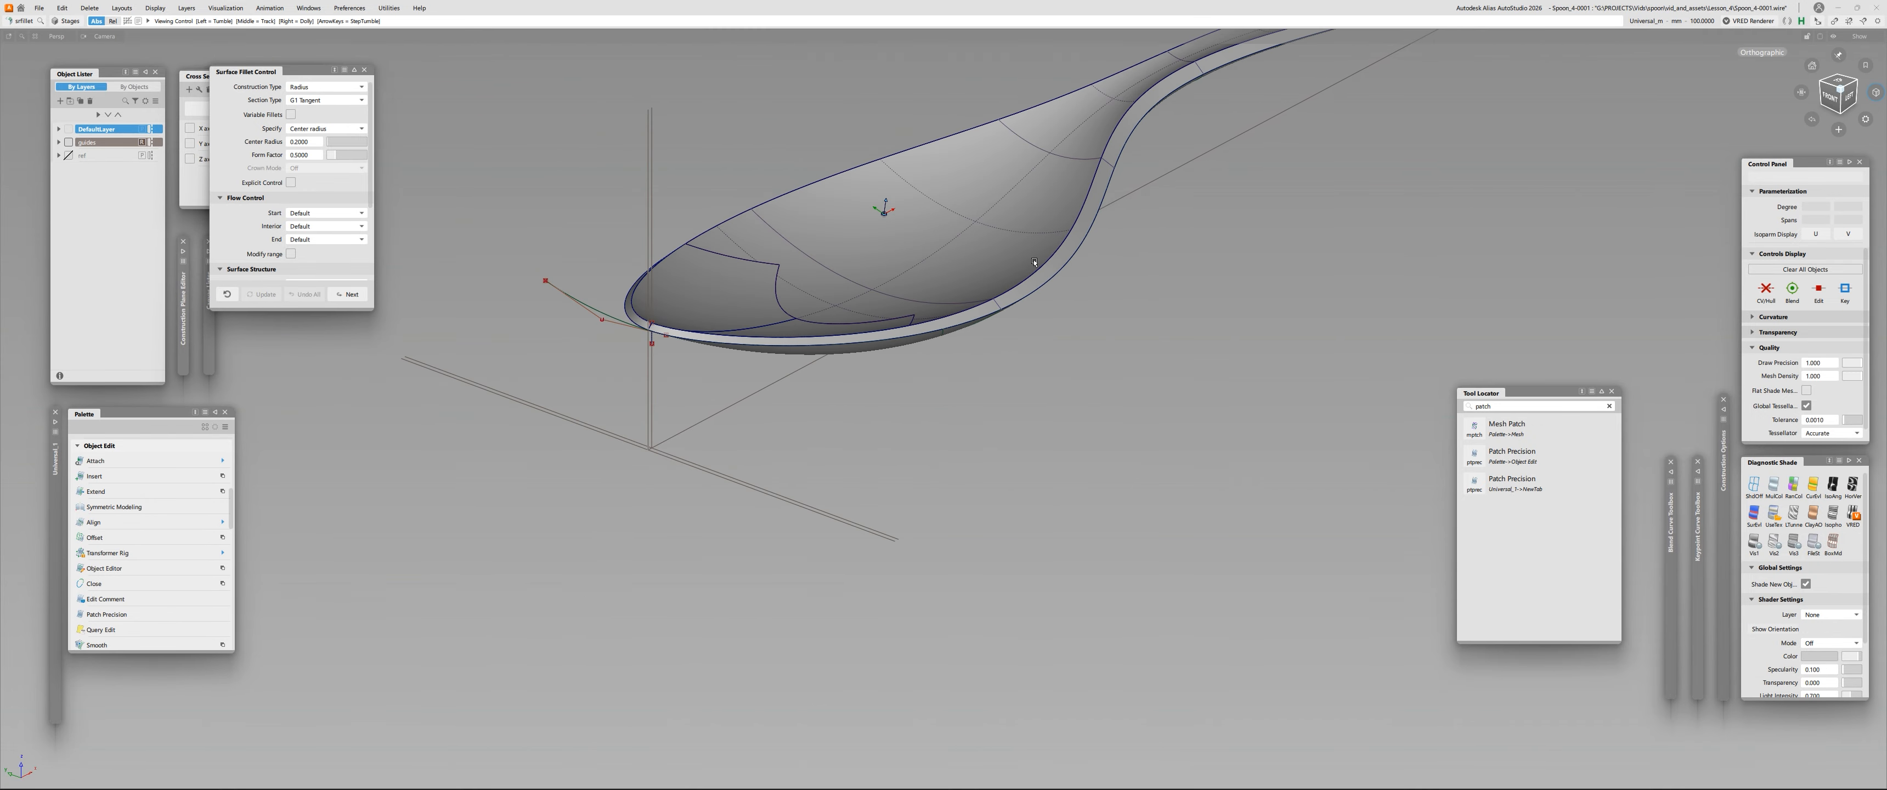
middle_click_drag(881, 206, 769, 352, "alt+shift")
right_click_drag(770, 351, 658, 349, "alt+shift")
left_click(915, 374)
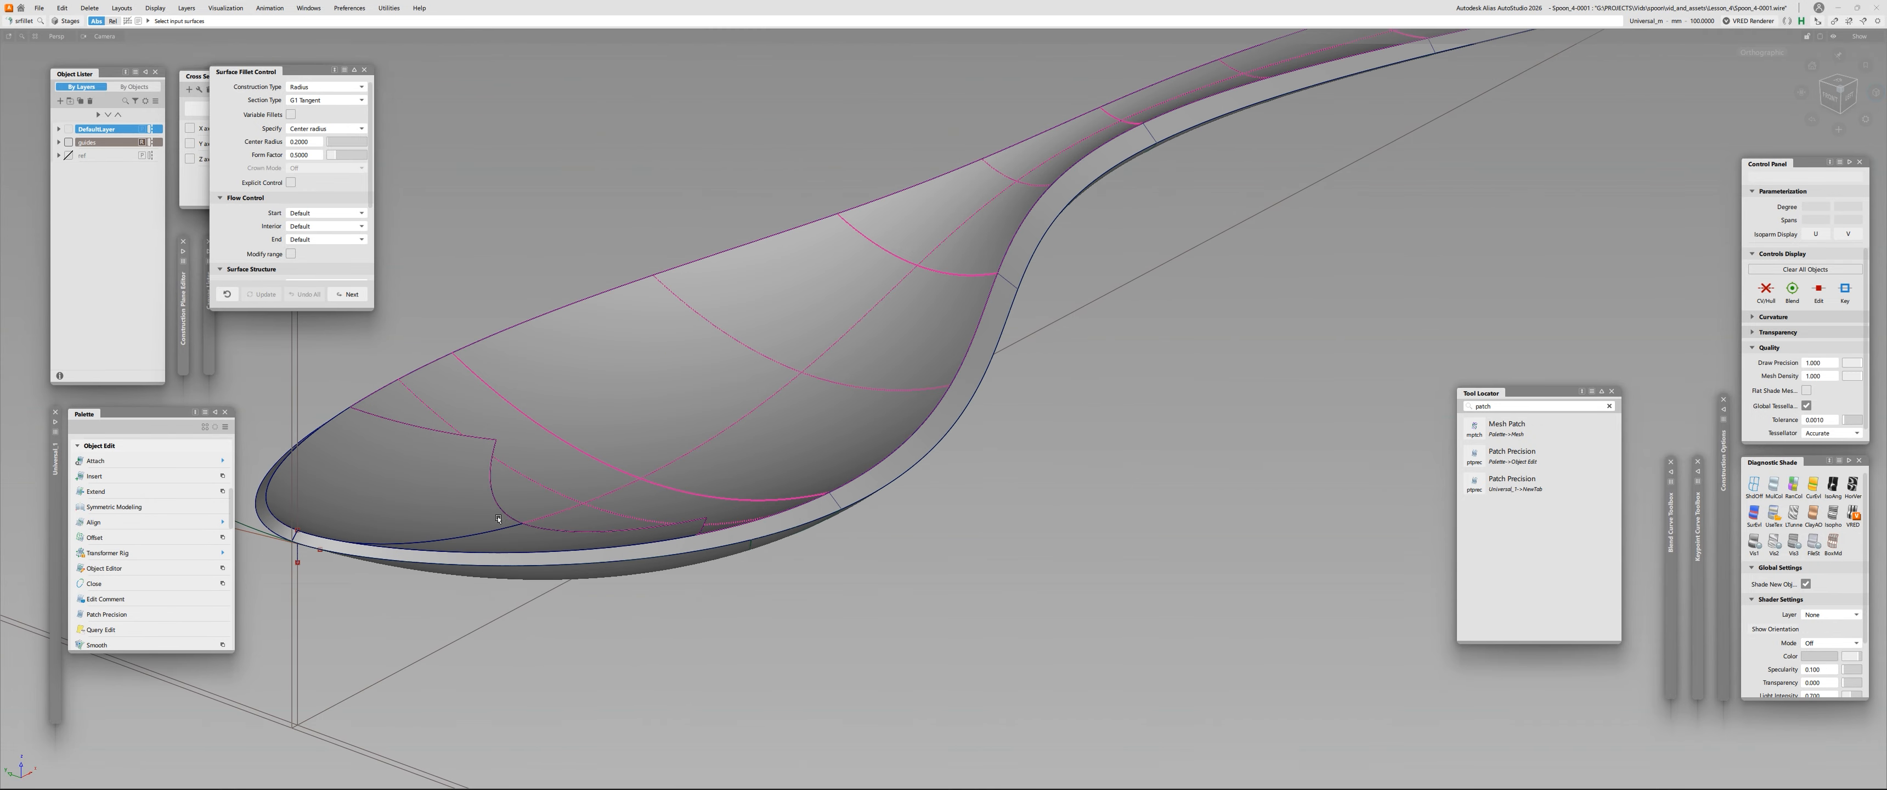
left_click_drag(498, 519, 494, 558, "alt+shift")
left_click(448, 558)
middle_click_drag(941, 295, 580, 571, "alt+shift")
middle_click_drag(1275, 110, 568, 565, "alt+shift")
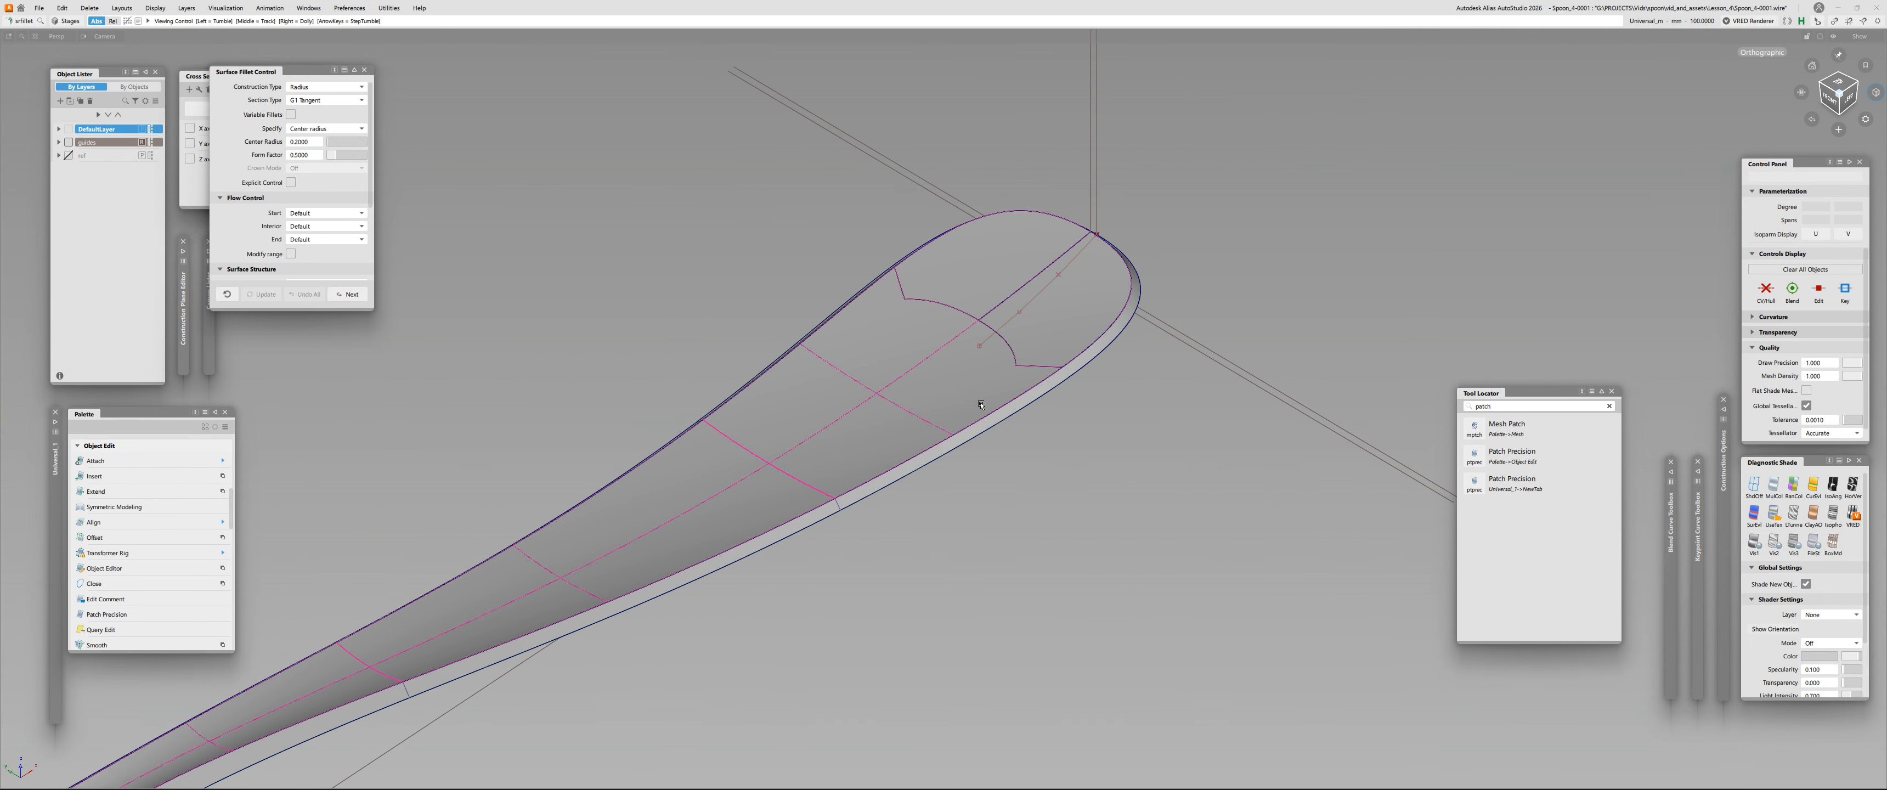
right_click_drag(981, 405, 659, 440, "alt+shift")
left_click(1082, 341)
Add the flange strip as the second surface set and build the inner rim fillet with Bezier Surfaces enabled.
left_click_drag(601, 459, 795, 438, "alt+shift")
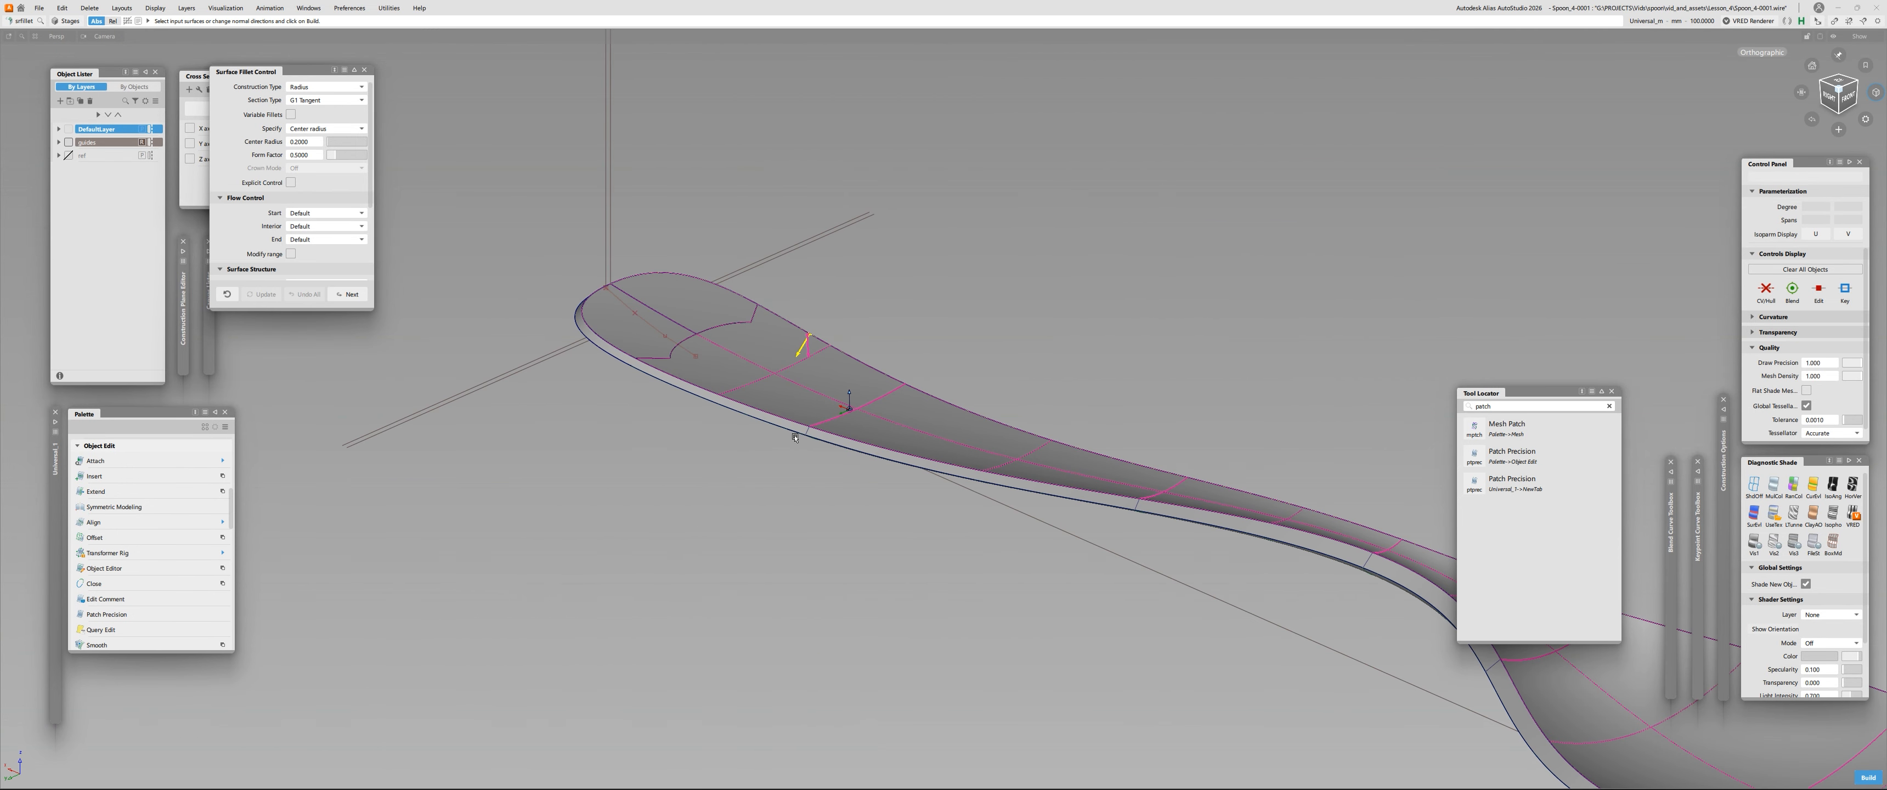
right_click_drag(754, 436, 797, 426, "alt+shift")
left_click(796, 426)
right_click_drag(1165, 418, 1004, 476, "alt+shift")
left_click_drag(1289, 491, 848, 551, "alt+shift")
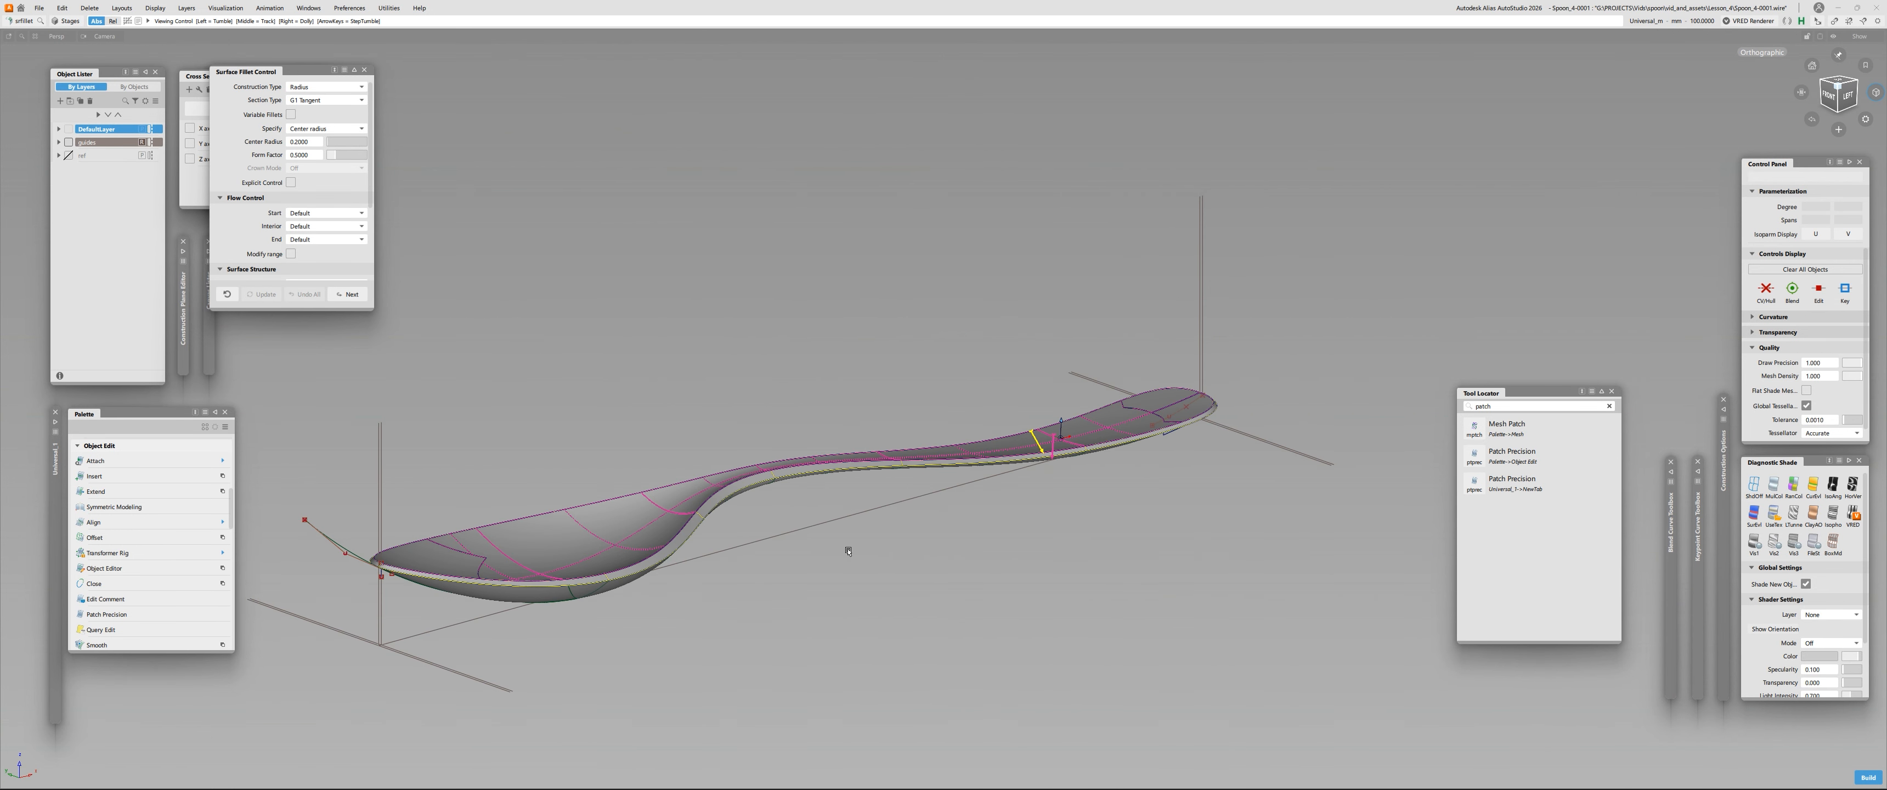
middle_click_drag(848, 551, 959, 444, "alt+shift")
right_click_drag(960, 444, 1051, 440, "alt+shift")
scroll(278, 190, "down", 4)
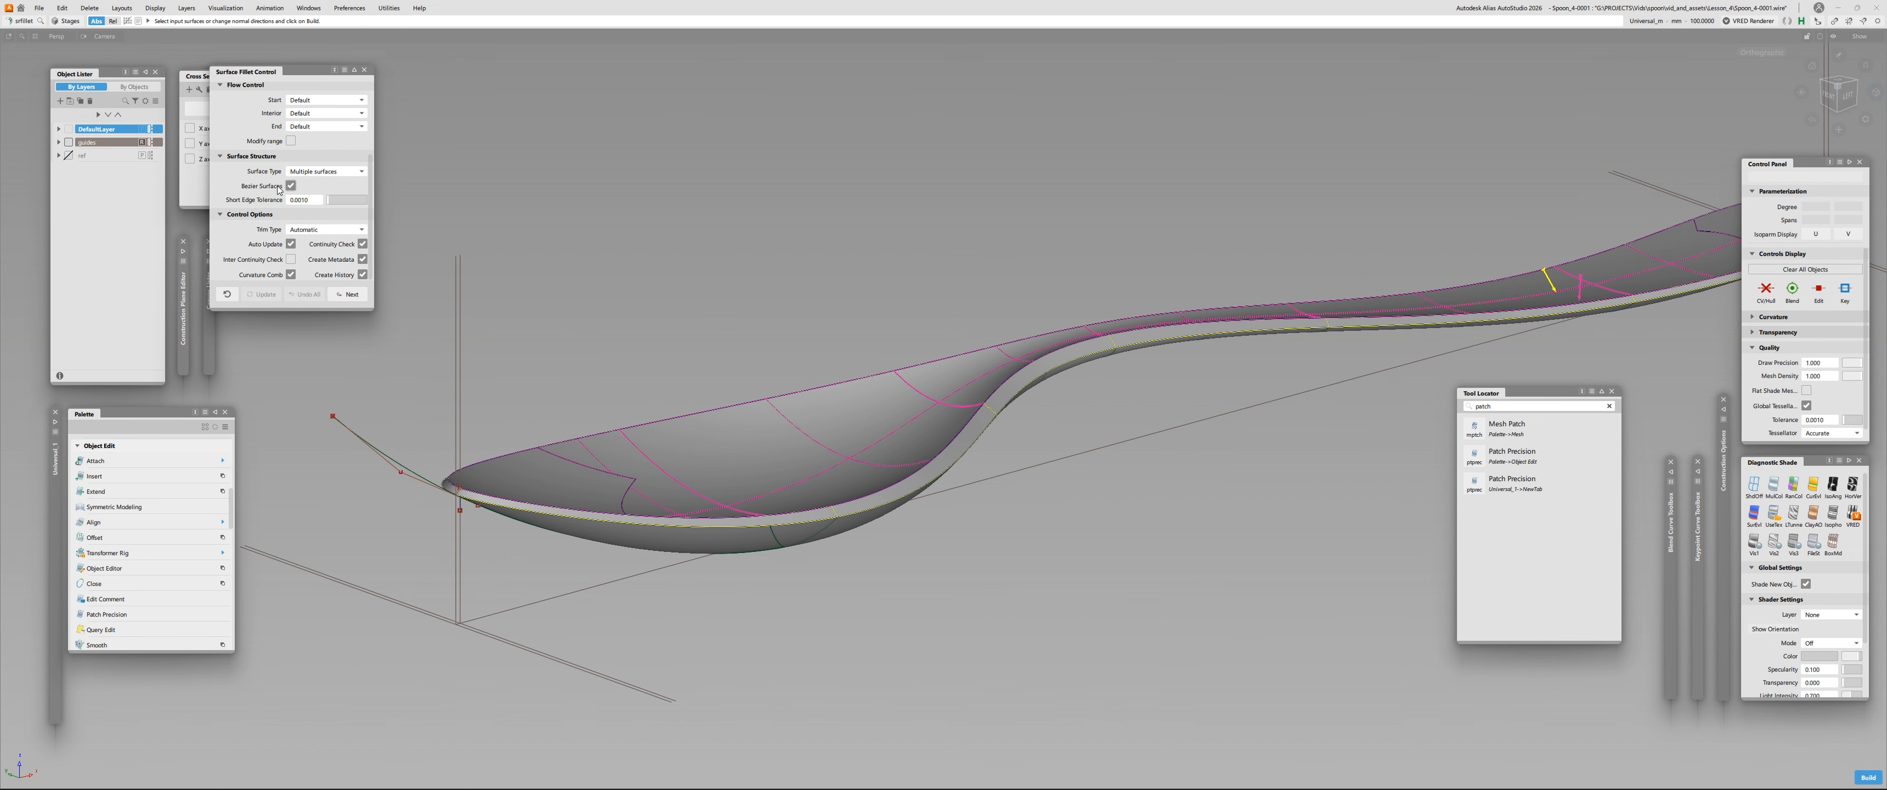
middle_click_drag(728, 390, 866, 324, "alt+shift")
left_click_drag(865, 324, 906, 433, "alt+shift")
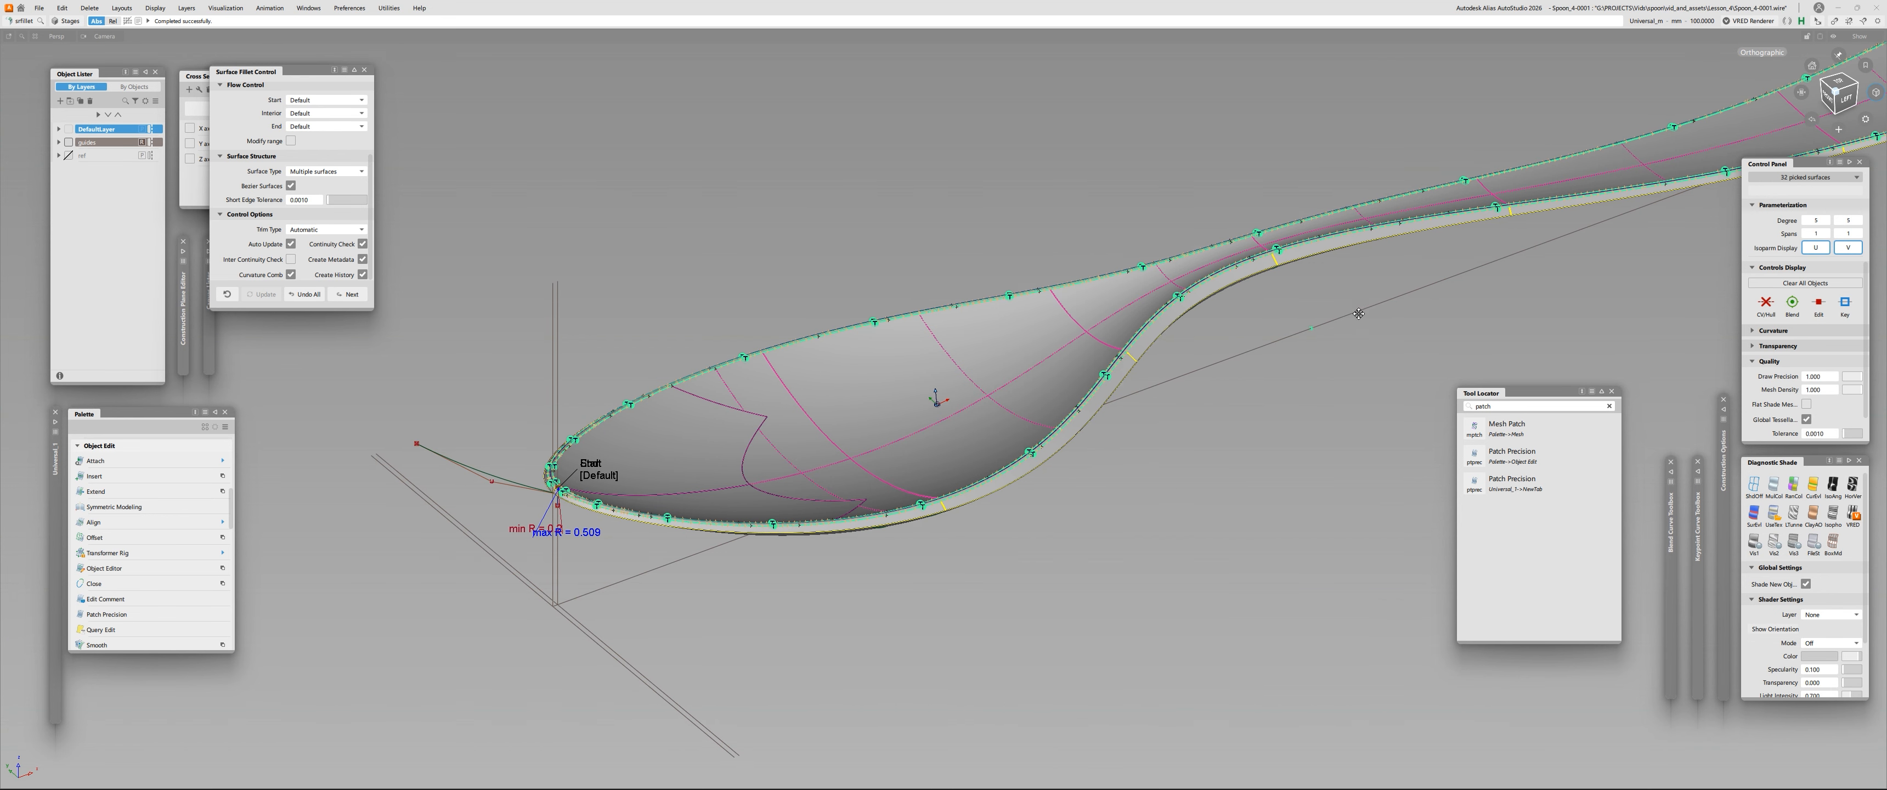
Inspect the inner rim fillet along the handle and check surface continuity at the handle's end.
middle_click_drag(1502, 286, 1163, 384, "alt+shift")
right_click_drag(908, 352, 1001, 350, "alt+shift")
left_click_drag(1001, 350, 842, 315, "alt+shift")
right_click_drag(901, 351, 1117, 457, "alt+shift")
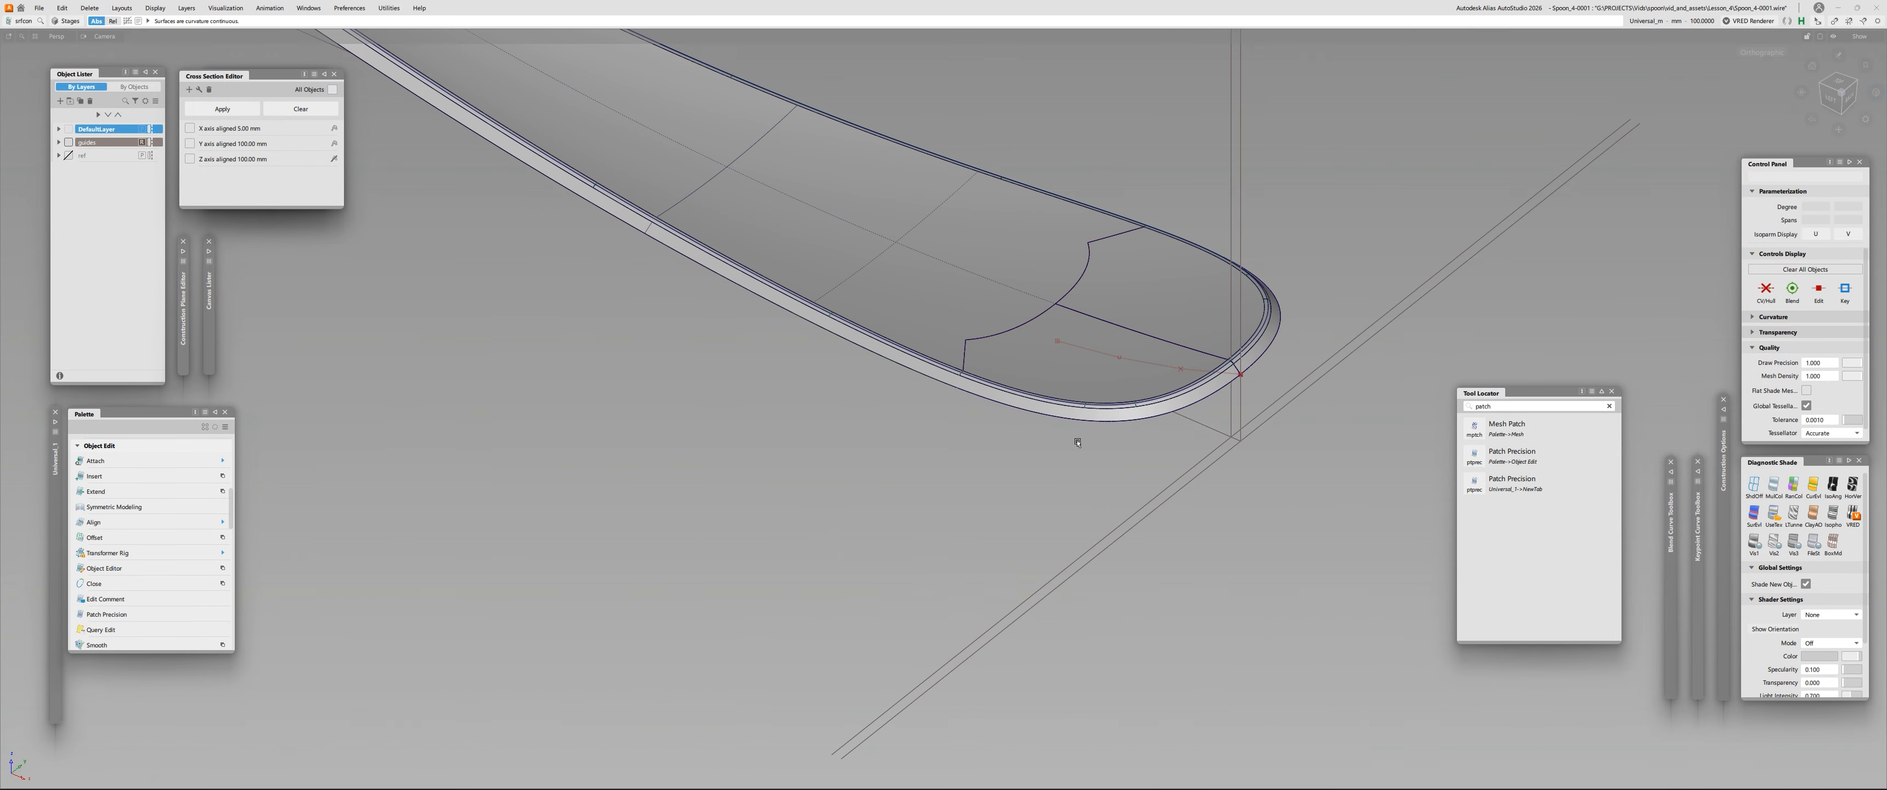
left_click_drag(1077, 442, 1311, 410, "alt+shift")
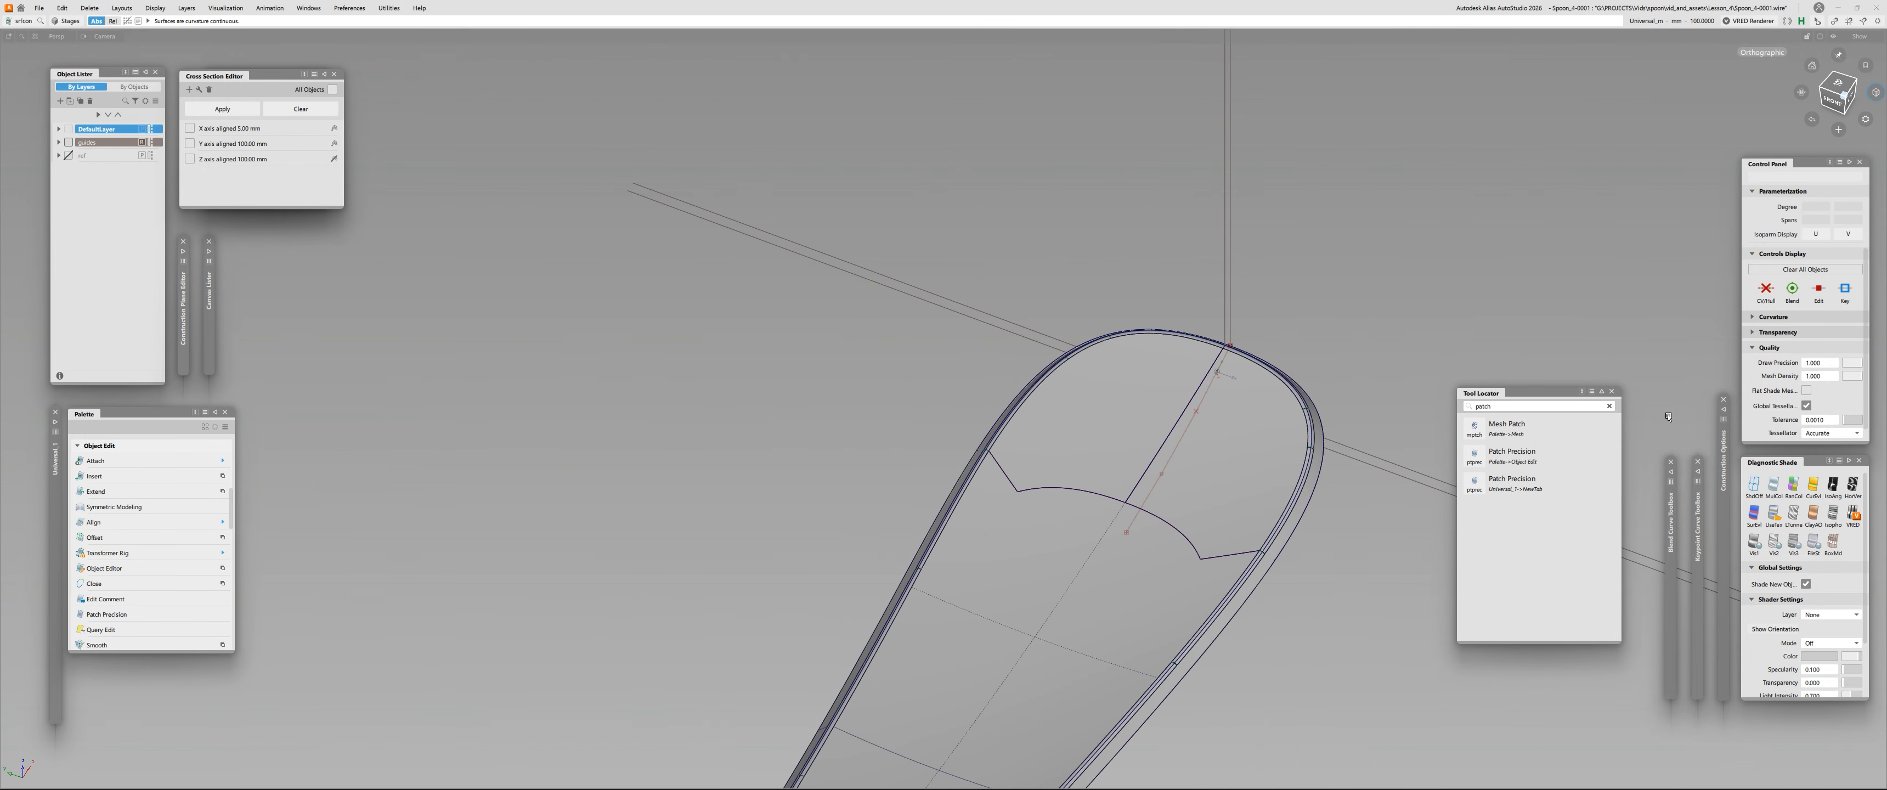
right_click_drag(1311, 411, 1026, 389, "alt+shift")
Check the inner rim fillet's surface continuity at the bowl tip's centre seam and examine the rim without edge display.
middle_click_drag(857, 672, 1110, 503, "alt+shift")
right_click_drag(1110, 502, 1617, 113, "alt+shift")
middle_click_drag(1617, 113, 917, 594, "alt+shift")
right_click_drag(917, 593, 1162, 304, "alt+shift")
right_click_drag(1006, 292, 1044, 272, "alt+shift")
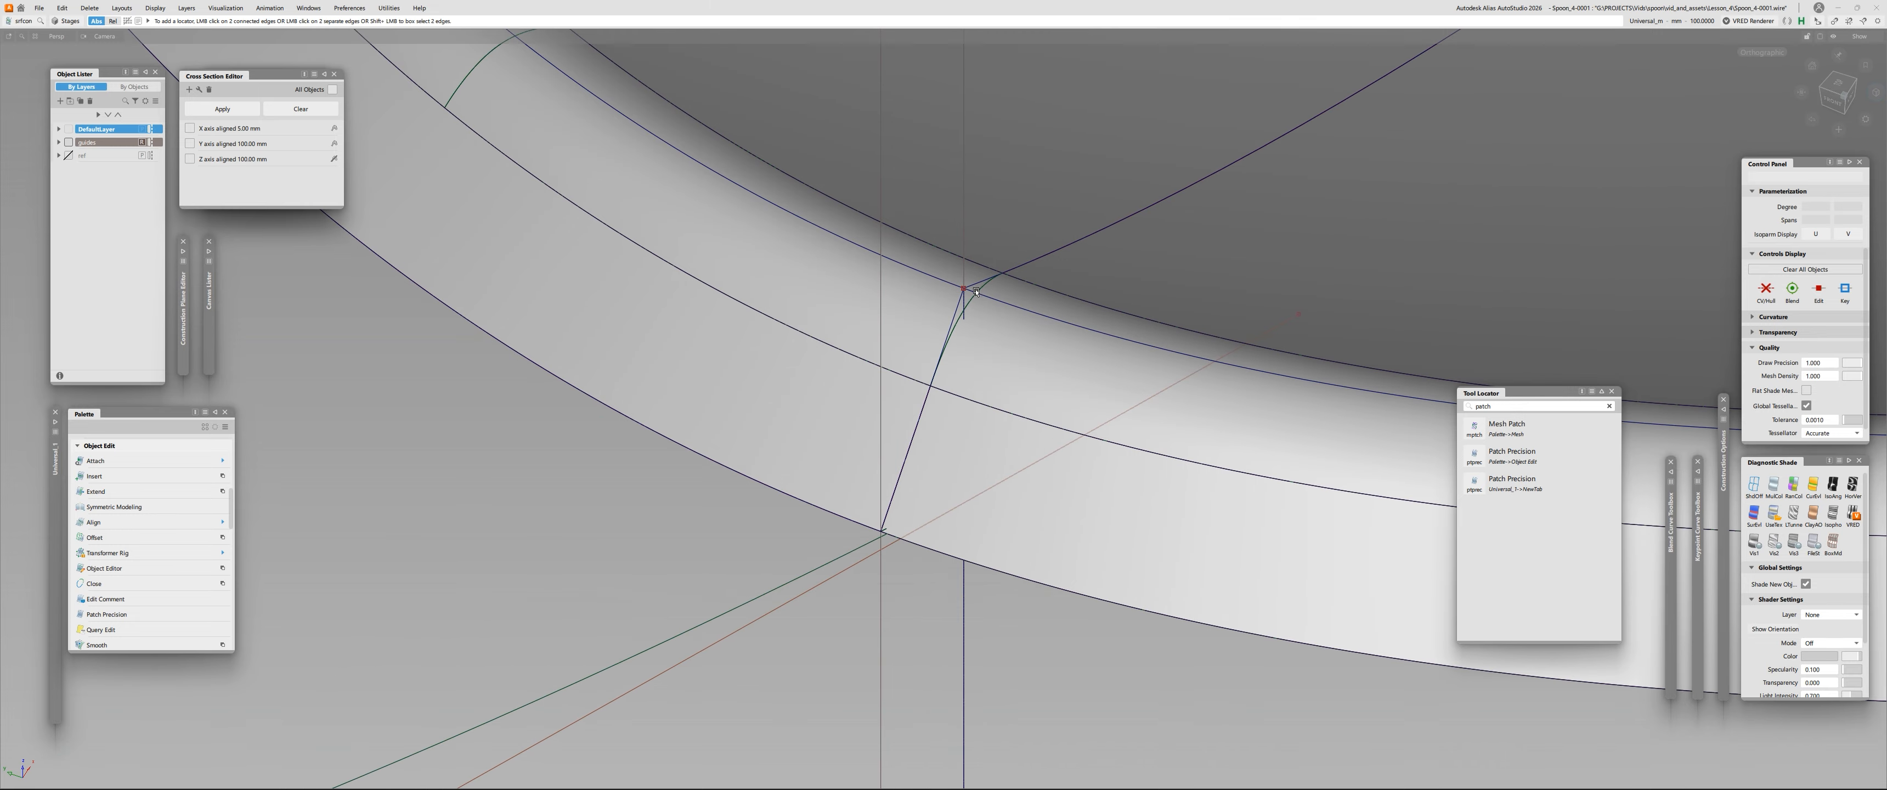
left_click(968, 307)
left_click(969, 306)
right_click_drag(1154, 292, 1026, 382, "alt+shift")
left_click_drag(1026, 381, 1197, 395, "alt+shift")
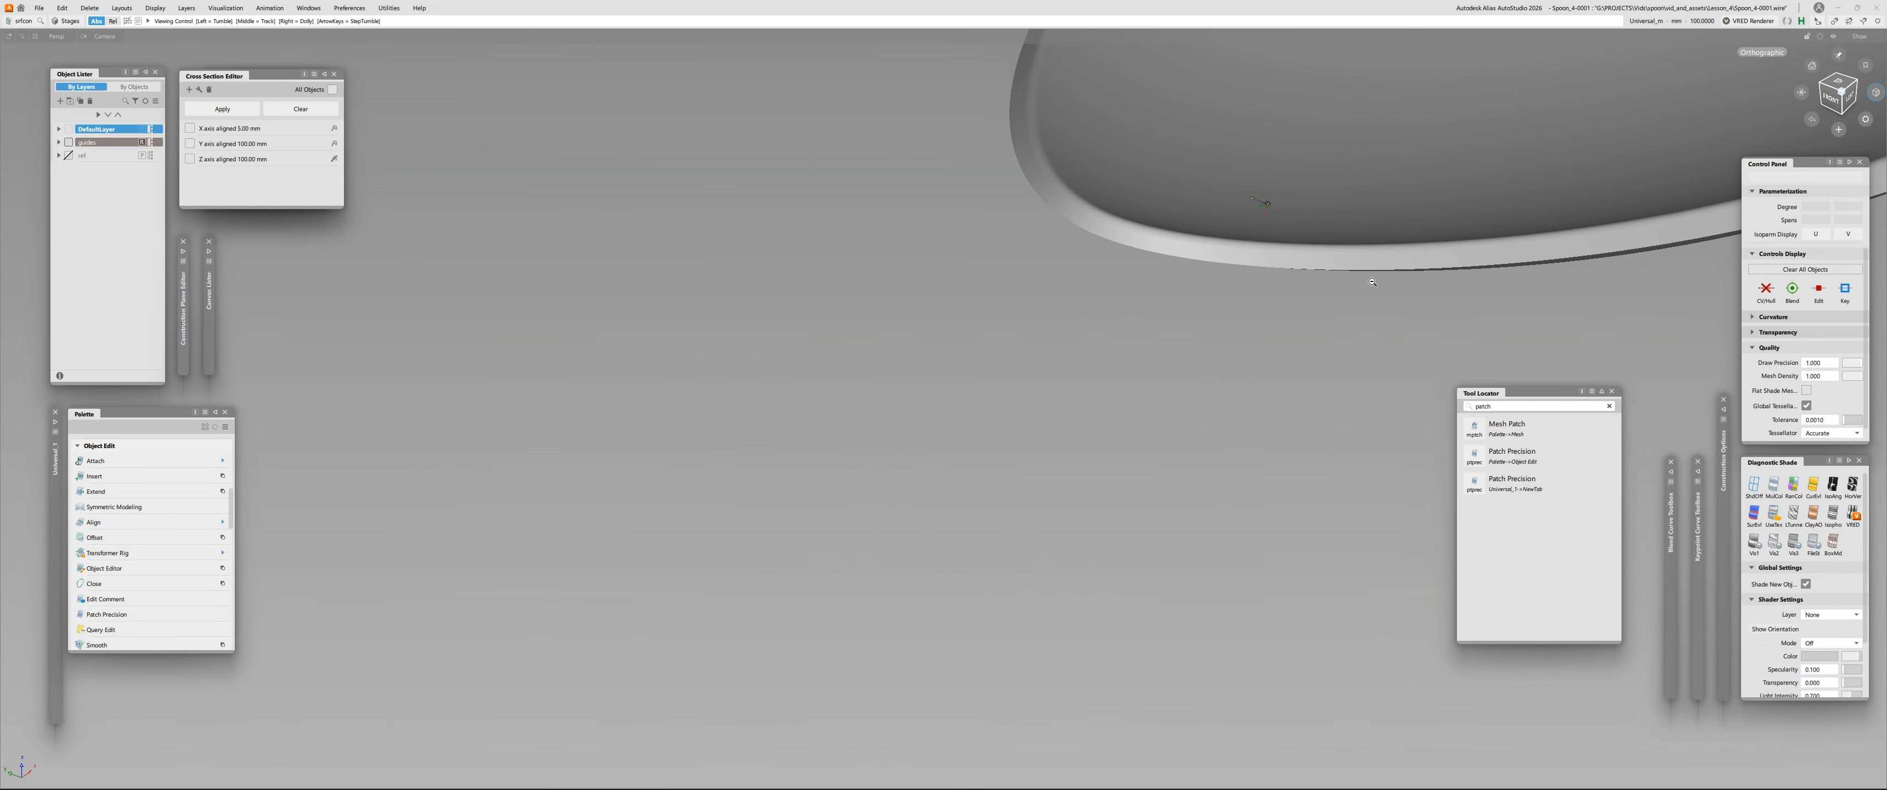
Start another Surface Fillet and select the spoon's underside surfaces from the bowl to the handle end as the first set.
right_click_drag(1198, 396, 1143, 425, "alt+shift")
middle_click_drag(1344, 312, 729, 514, "alt+shift")
left_click_drag(897, 473, 709, 371, "alt+shift")
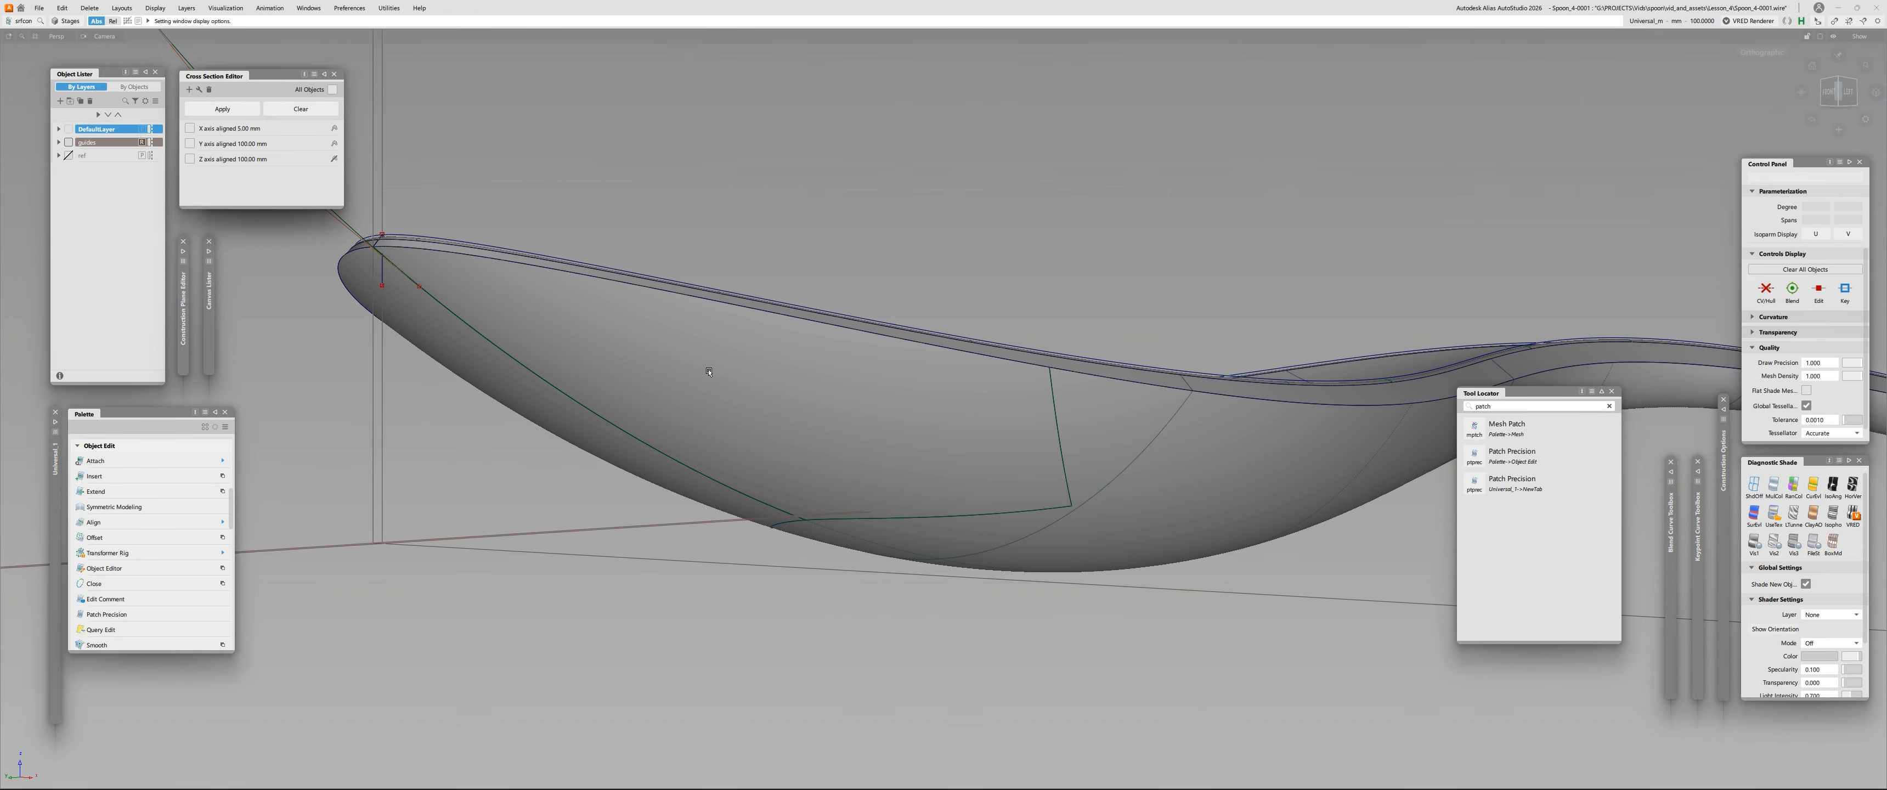
key("ctrl+f")
right_click_drag(781, 310, 721, 344, "alt+shift")
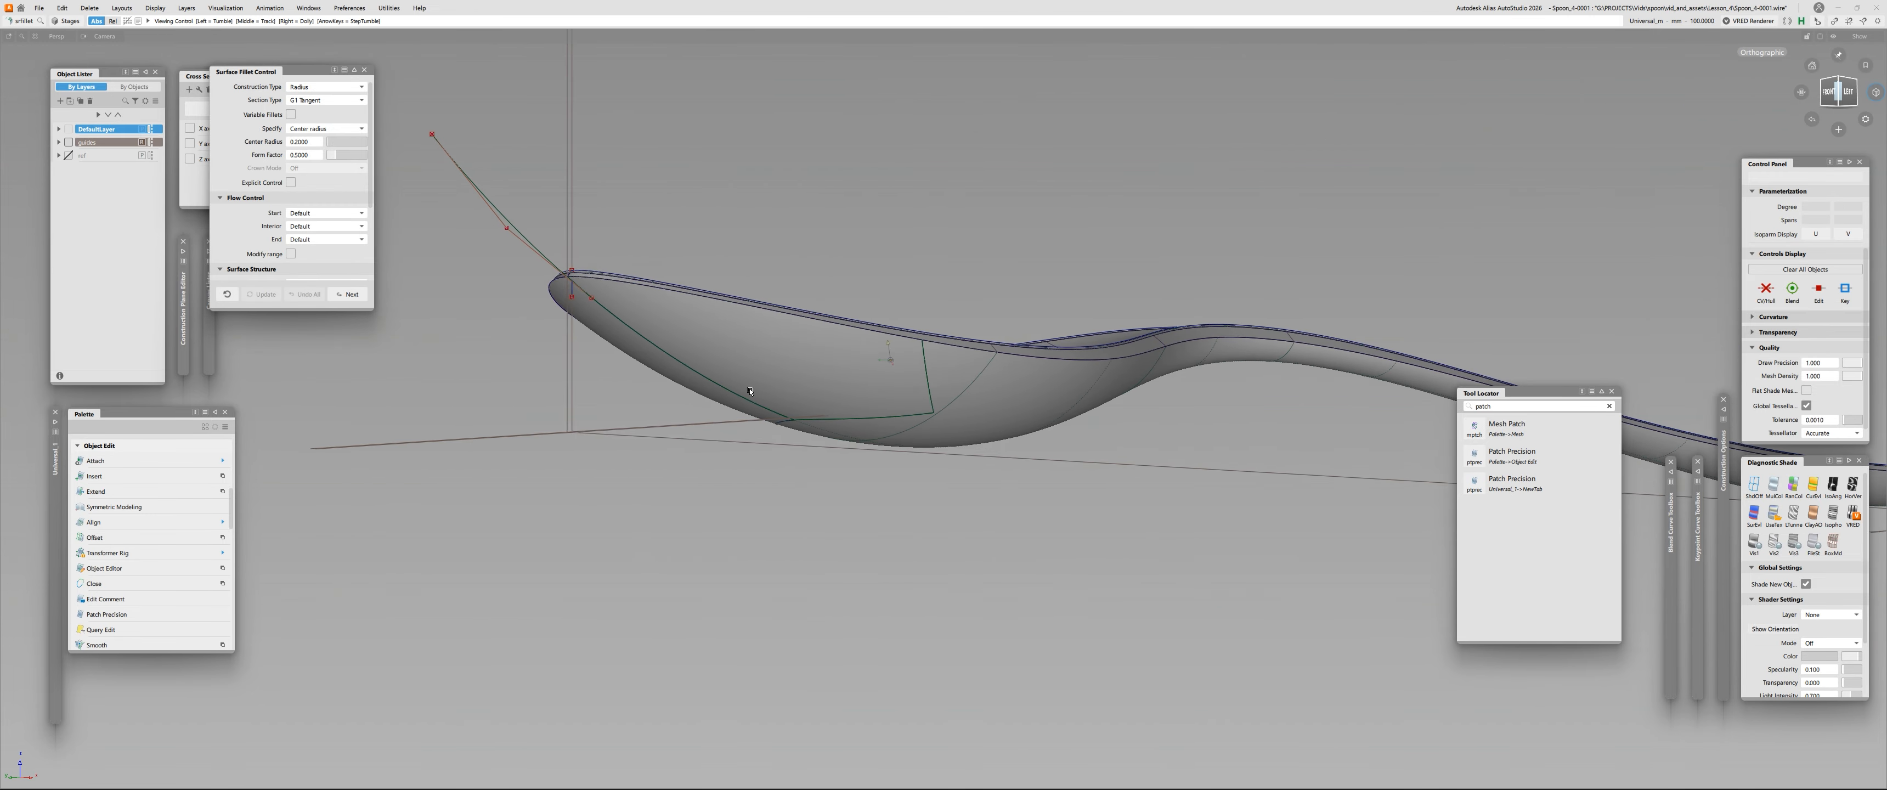
left_click(889, 359)
left_click_drag(1057, 417, 1053, 356, "alt+shift")
left_click(988, 452)
middle_click_drag(1117, 451, 777, 301, "alt+shift")
middle_click_drag(1322, 550, 682, 277, "alt+shift")
left_click_drag(1143, 557, 1104, 480, "alt+shift")
left_click(1168, 541)
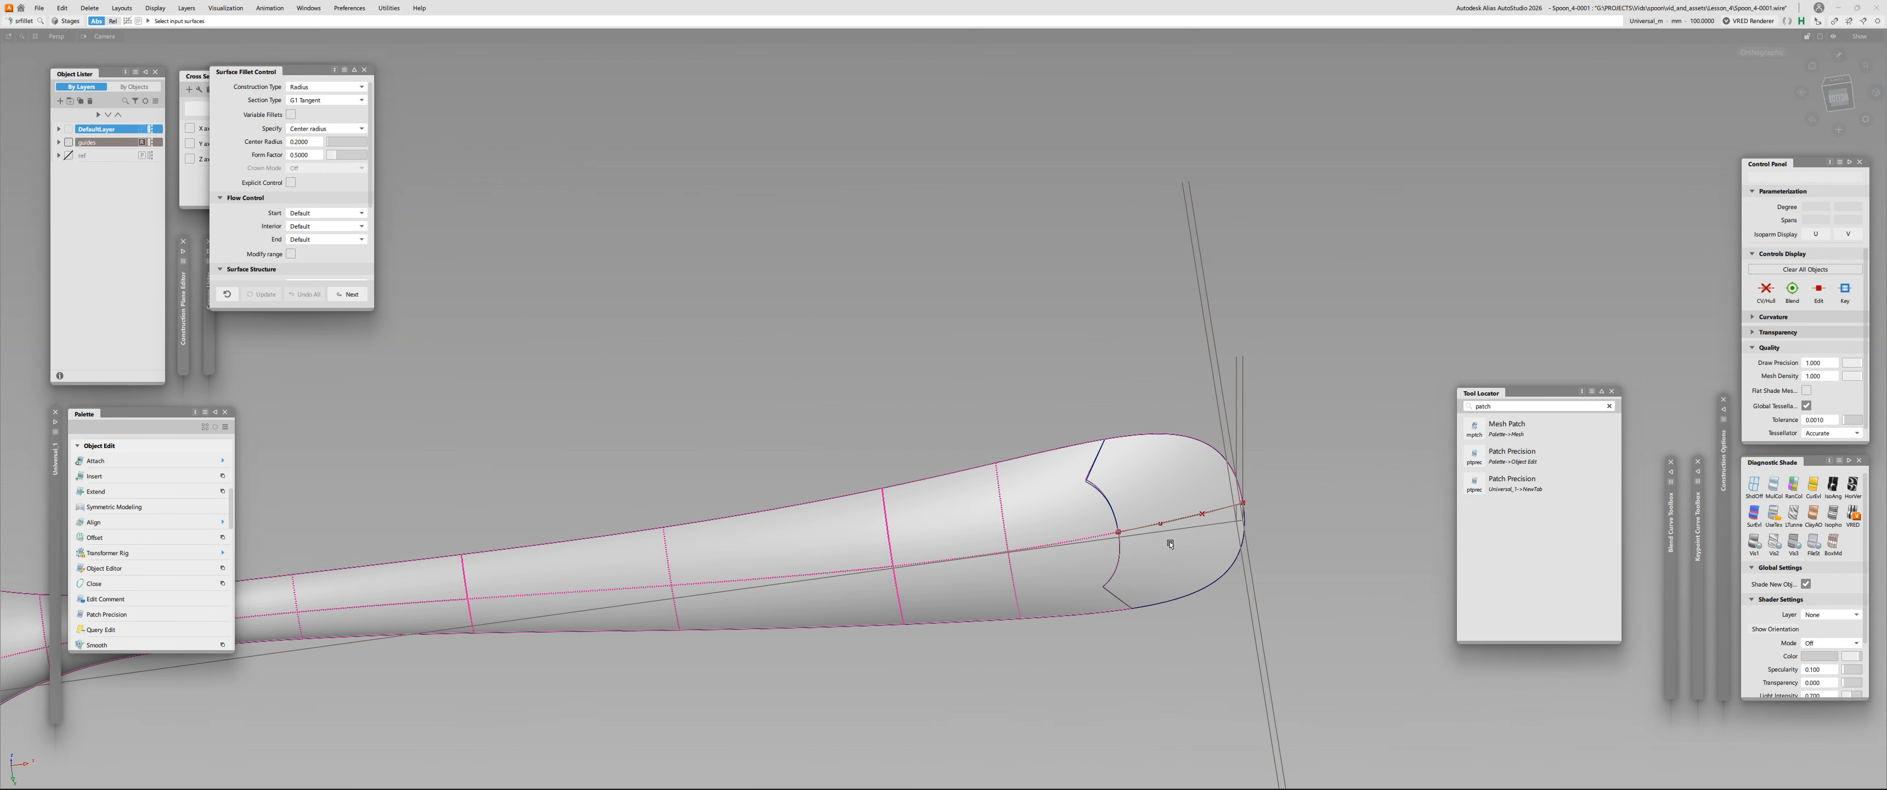
Add the flange strip as the second set and build the outer rim fillet with a center radius of 0.1.
left_click_drag(1099, 539, 1055, 623, "alt+shift")
right_click_drag(1172, 542, 1330, 487, "alt+shift")
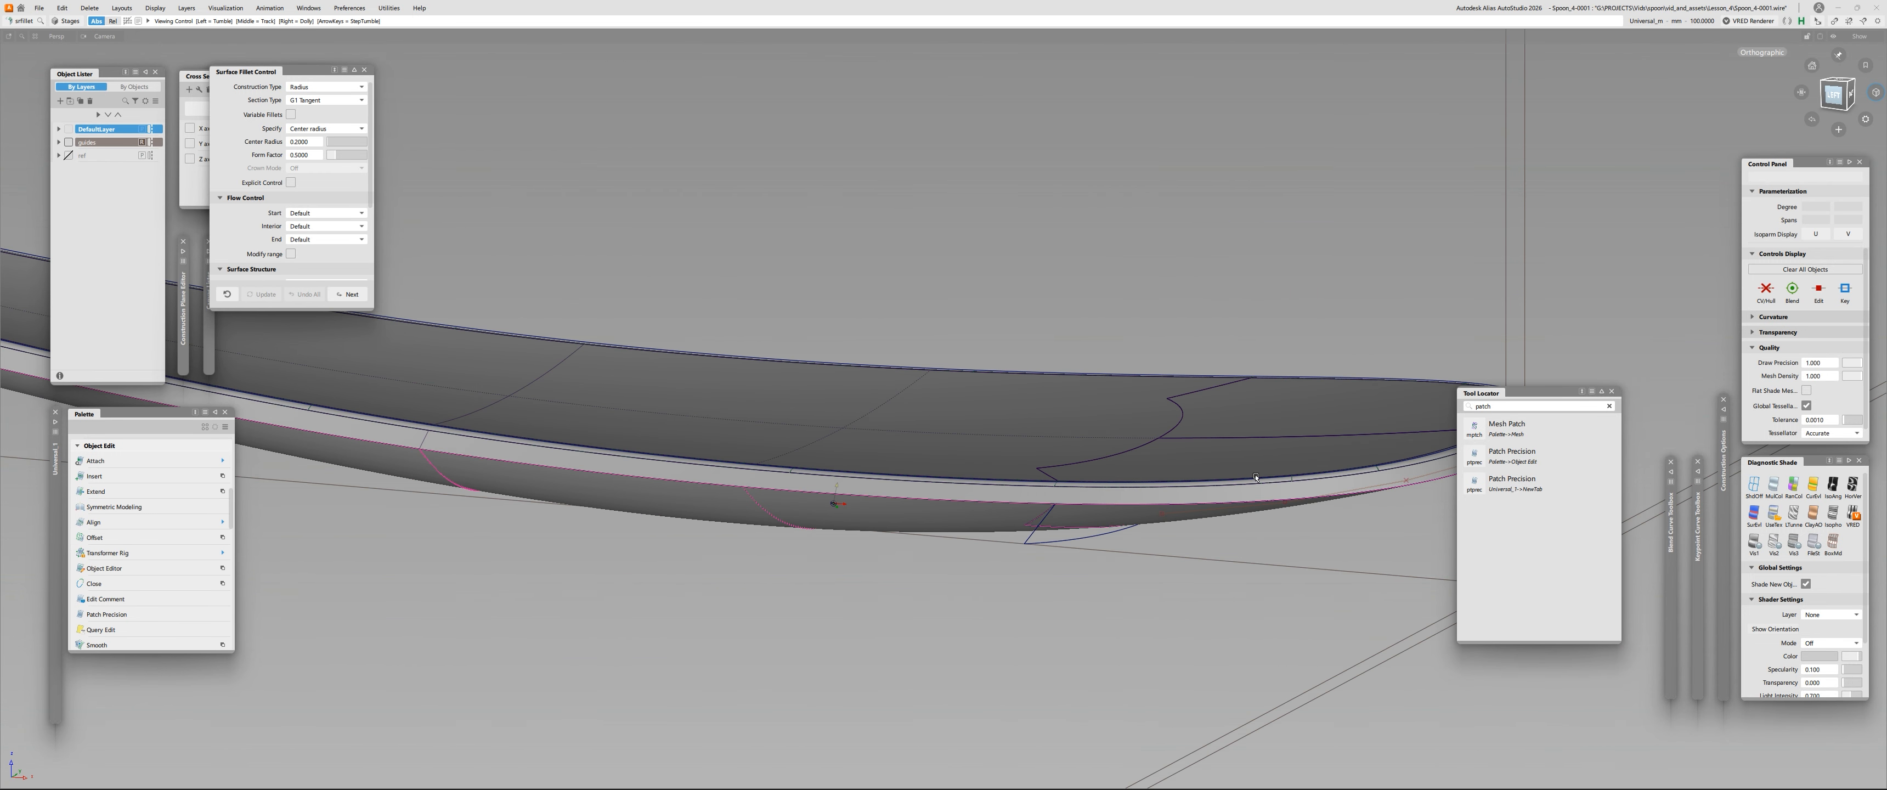
left_click(1335, 489)
left_click_drag(1245, 476, 542, 470, "alt+shift")
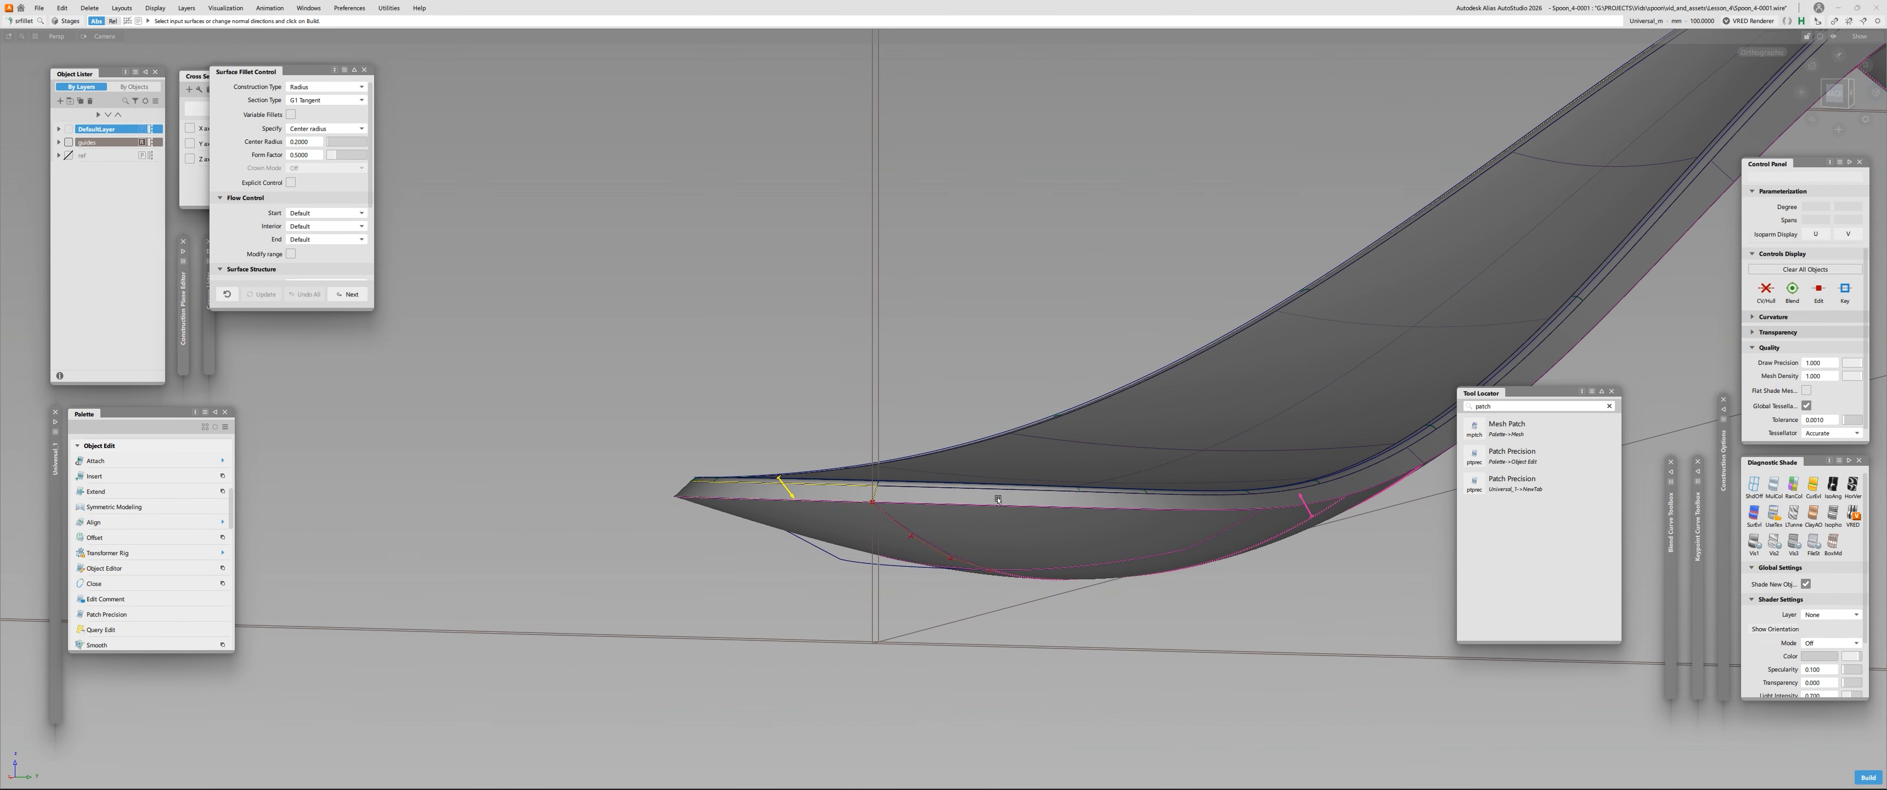
left_click(967, 507)
left_click(301, 142)
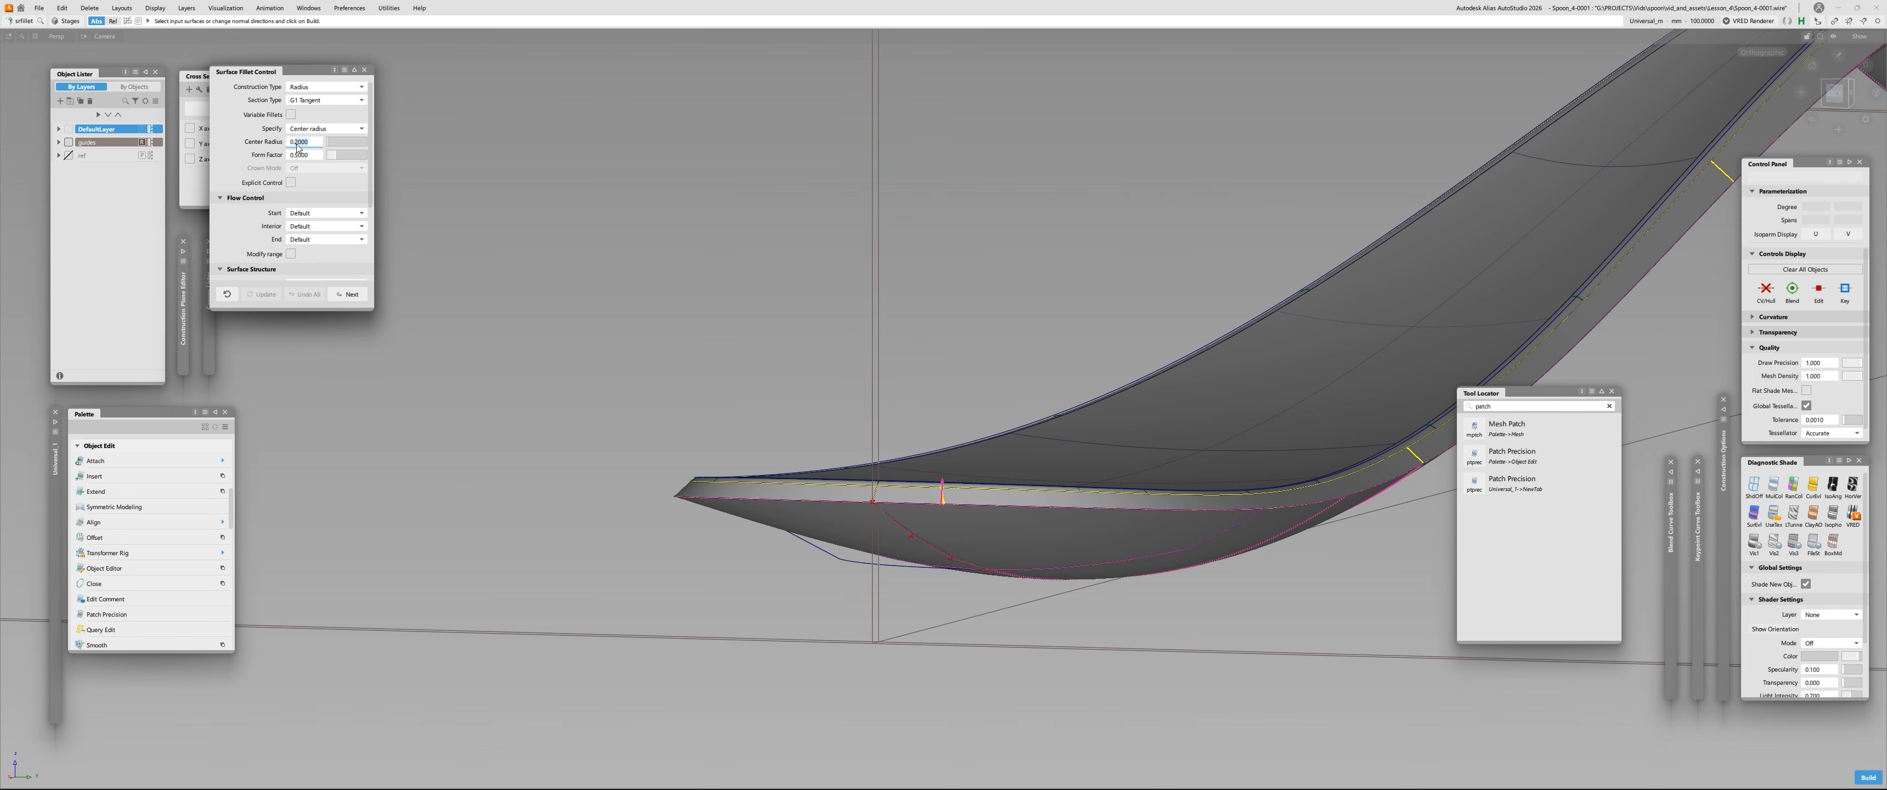
type("0.1")
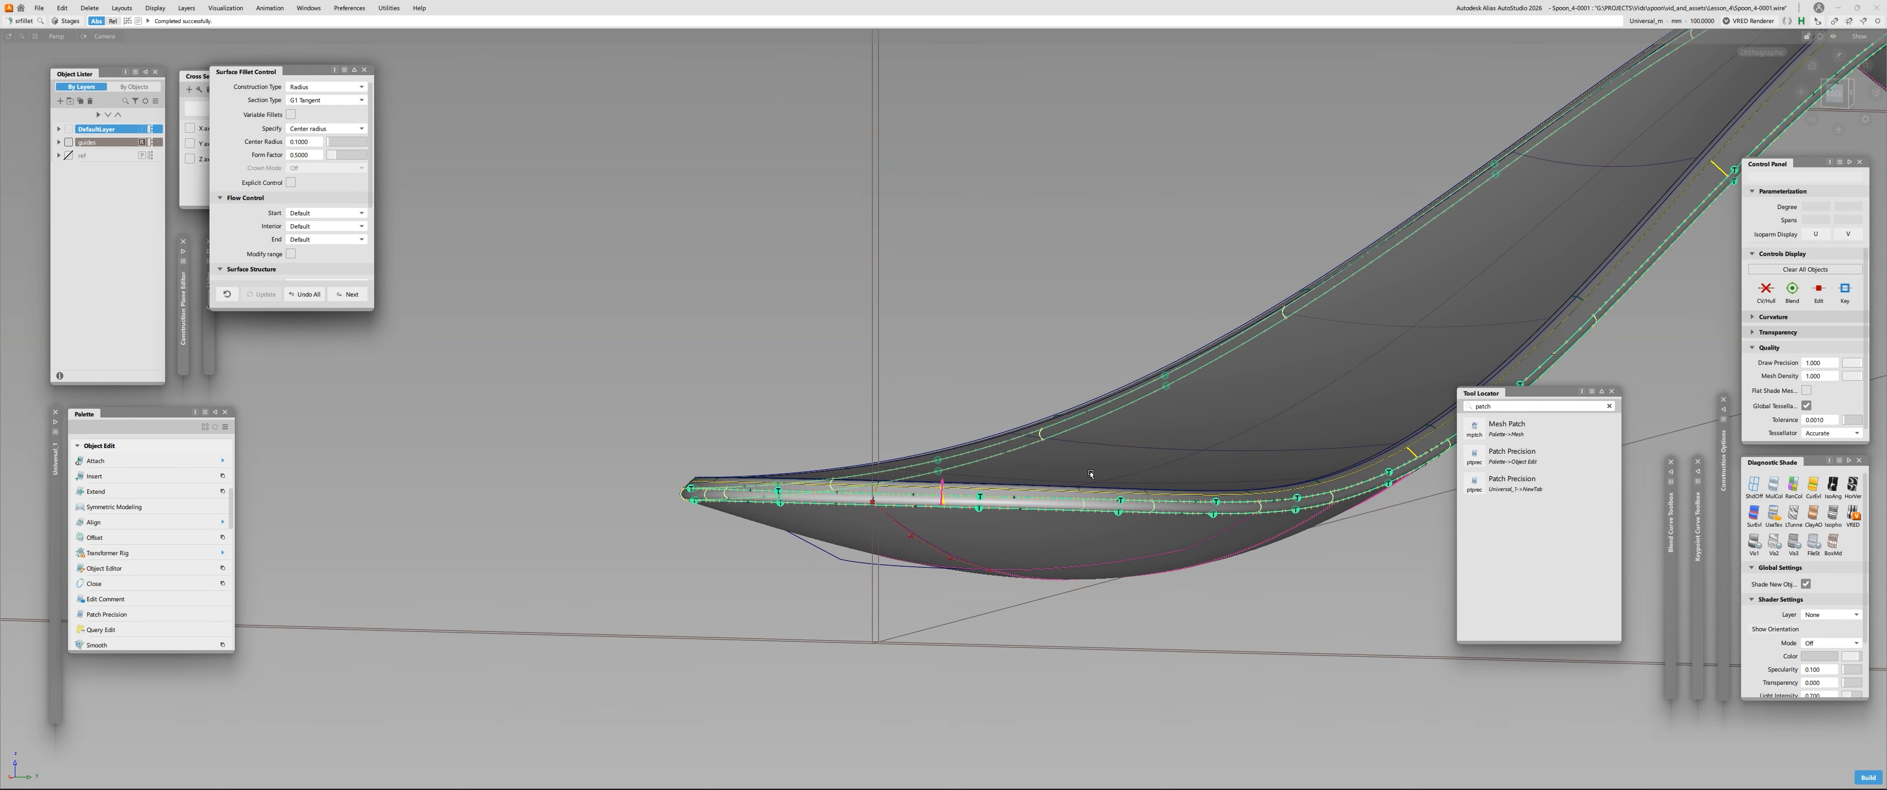
Examine the filleted rim at the handle end, around the bowl and along the neck, with and without surface edges displayed.
left_click_drag(1090, 473, 857, 513, "alt+shift")
right_click_drag(857, 513, 1183, 532, "alt+shift")
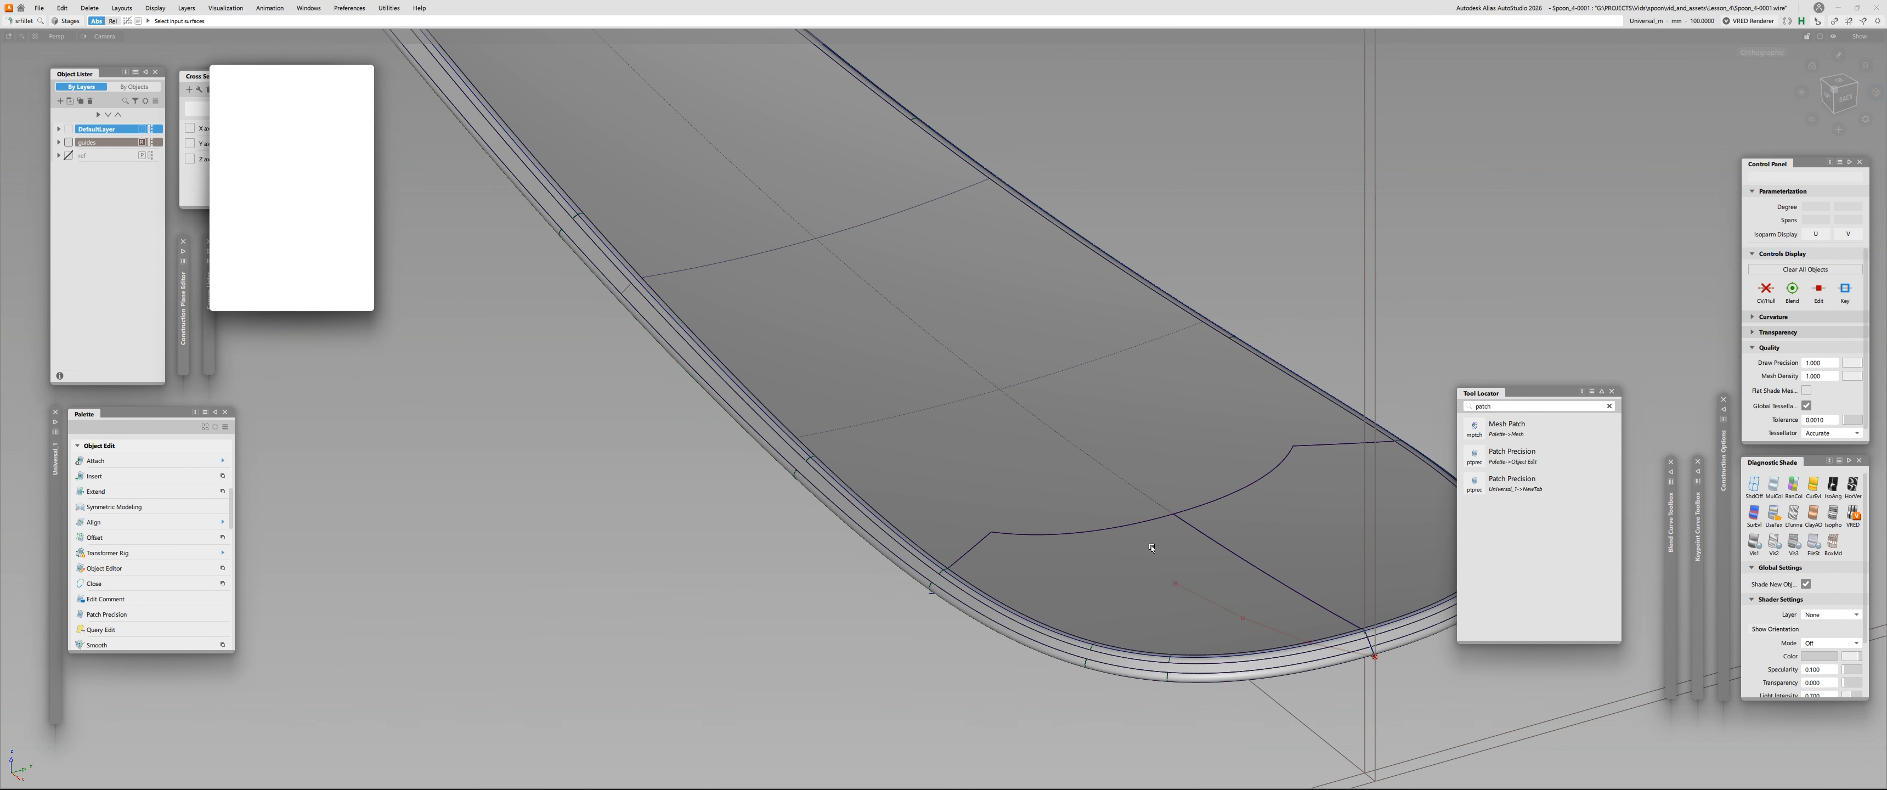
left_click_drag(1184, 532, 654, 748, "alt+shift")
key("ctrl+m")
middle_click_drag(1078, 687, 914, 540, "alt+shift")
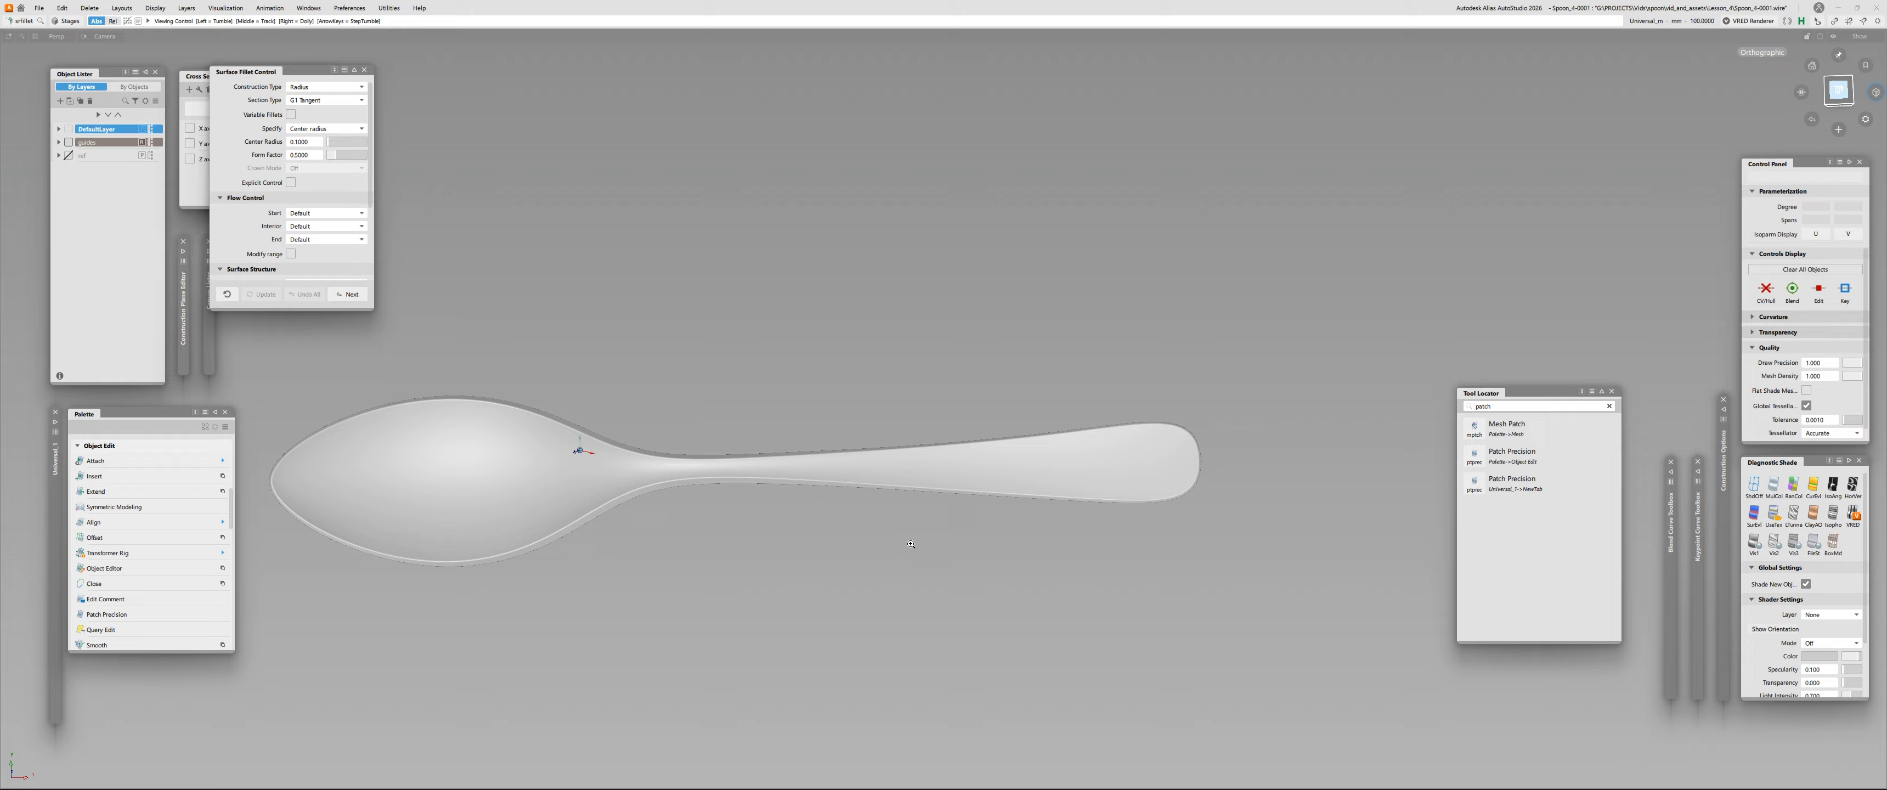
right_click_drag(915, 540, 1013, 472, "alt+shift")
left_click_drag(1014, 472, 492, 338, "alt+shift")
key("ctrl+m")
right_click_drag(492, 339, 544, 419, "alt+shift")
middle_click_drag(544, 419, 840, 396, "alt+shift")
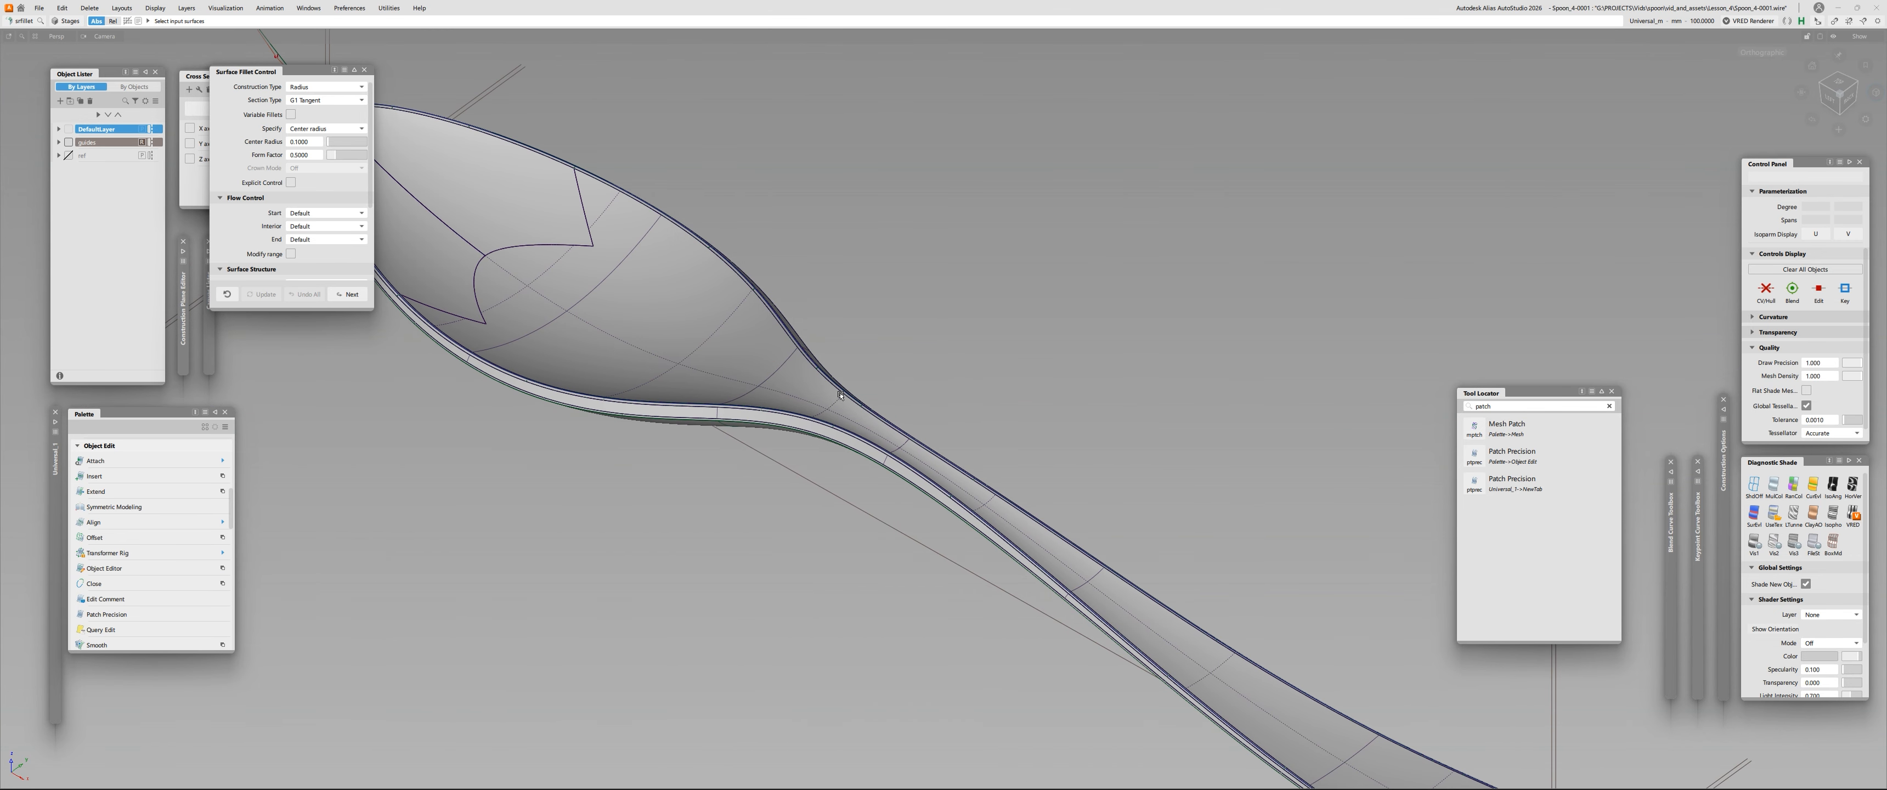
key("ctrl+m")
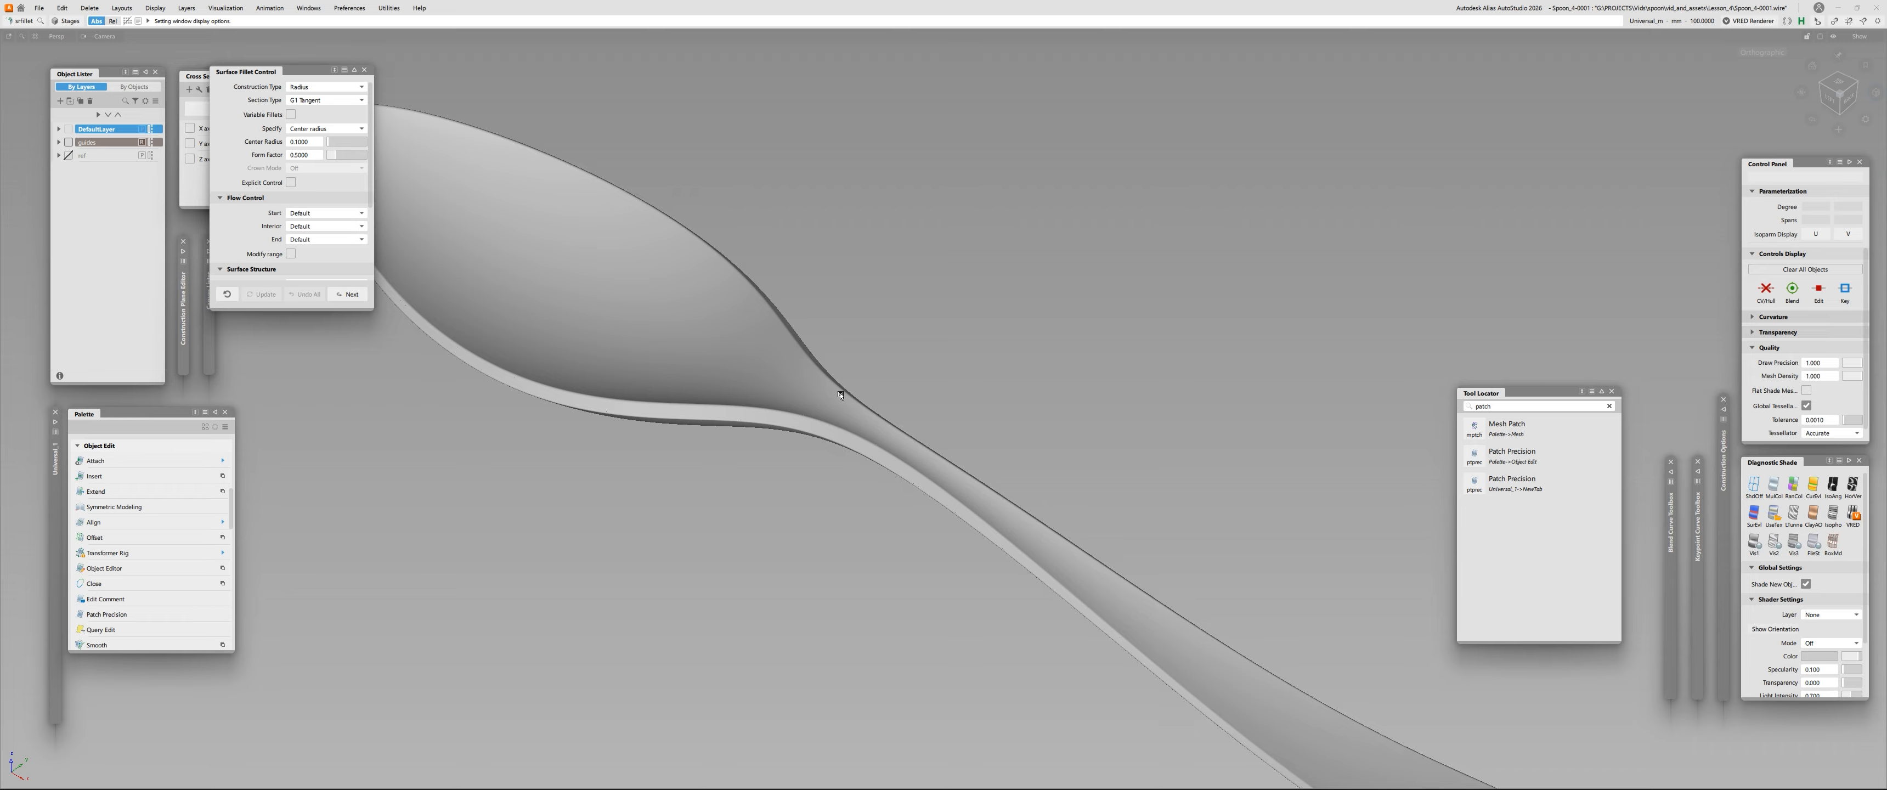